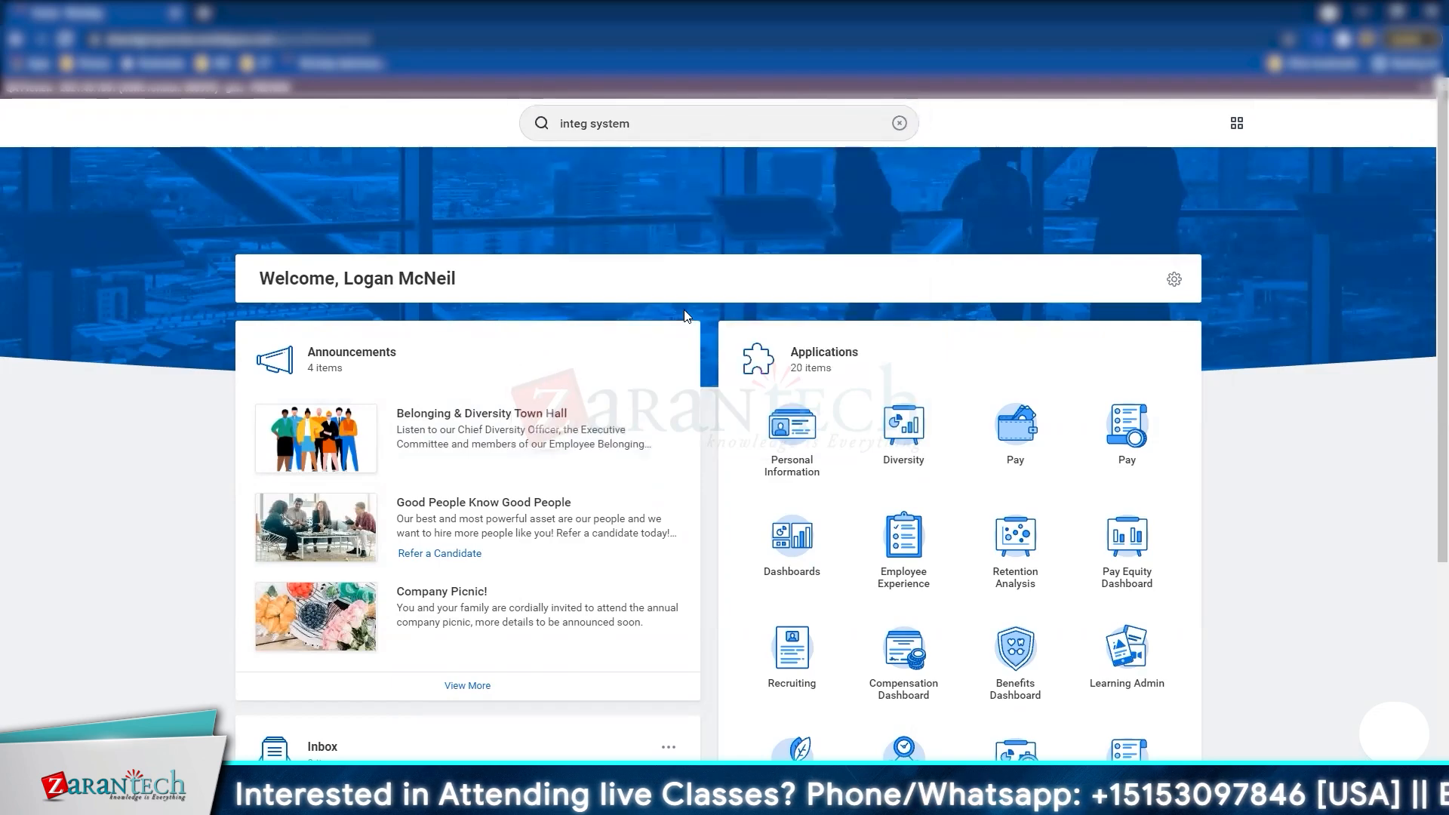
# Step: Try a 'worker' template search from the All Integration Systems report, then dismiss the template prompt
pyautogui.click(699, 281)
pyautogui.write('worker')
pyautogui.press('Return')
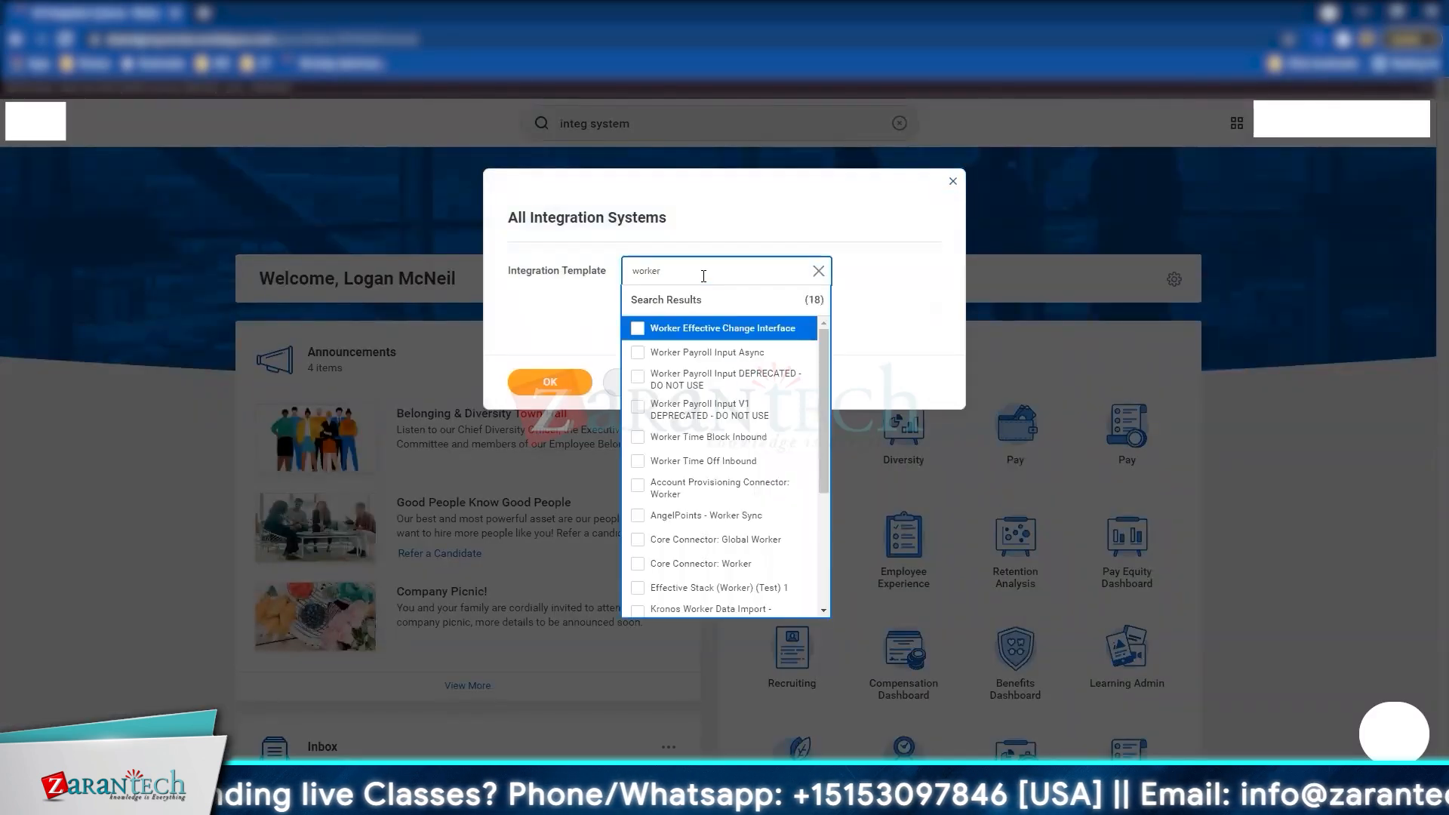
pyautogui.click(684, 128)
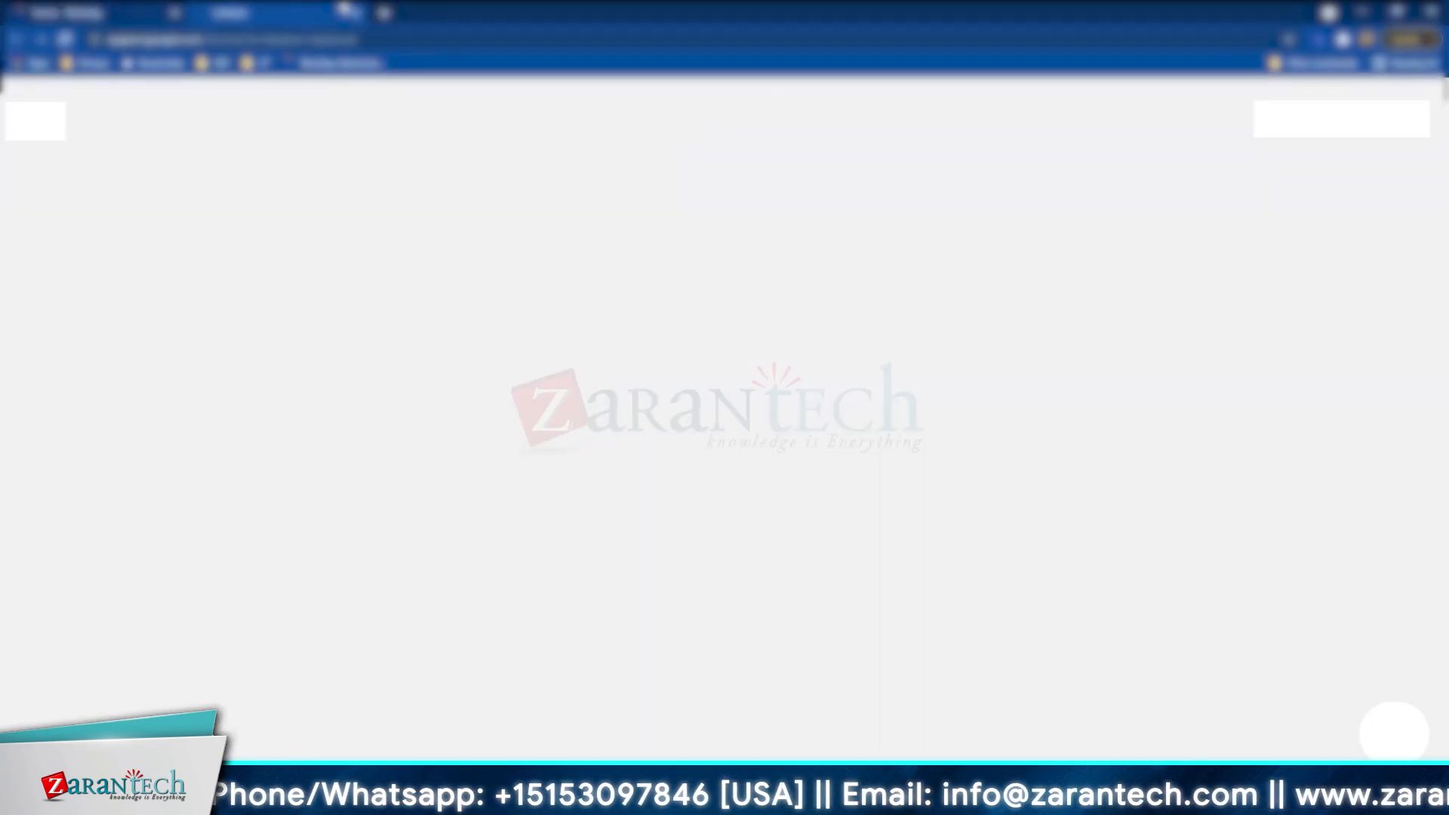
pyautogui.click(357, 13)
# Step: Open the All Integration Systems - Detailed report and list its Integration Template filter values
pyautogui.click(646, 124)
pyautogui.write('systems')
pyautogui.click(626, 199)
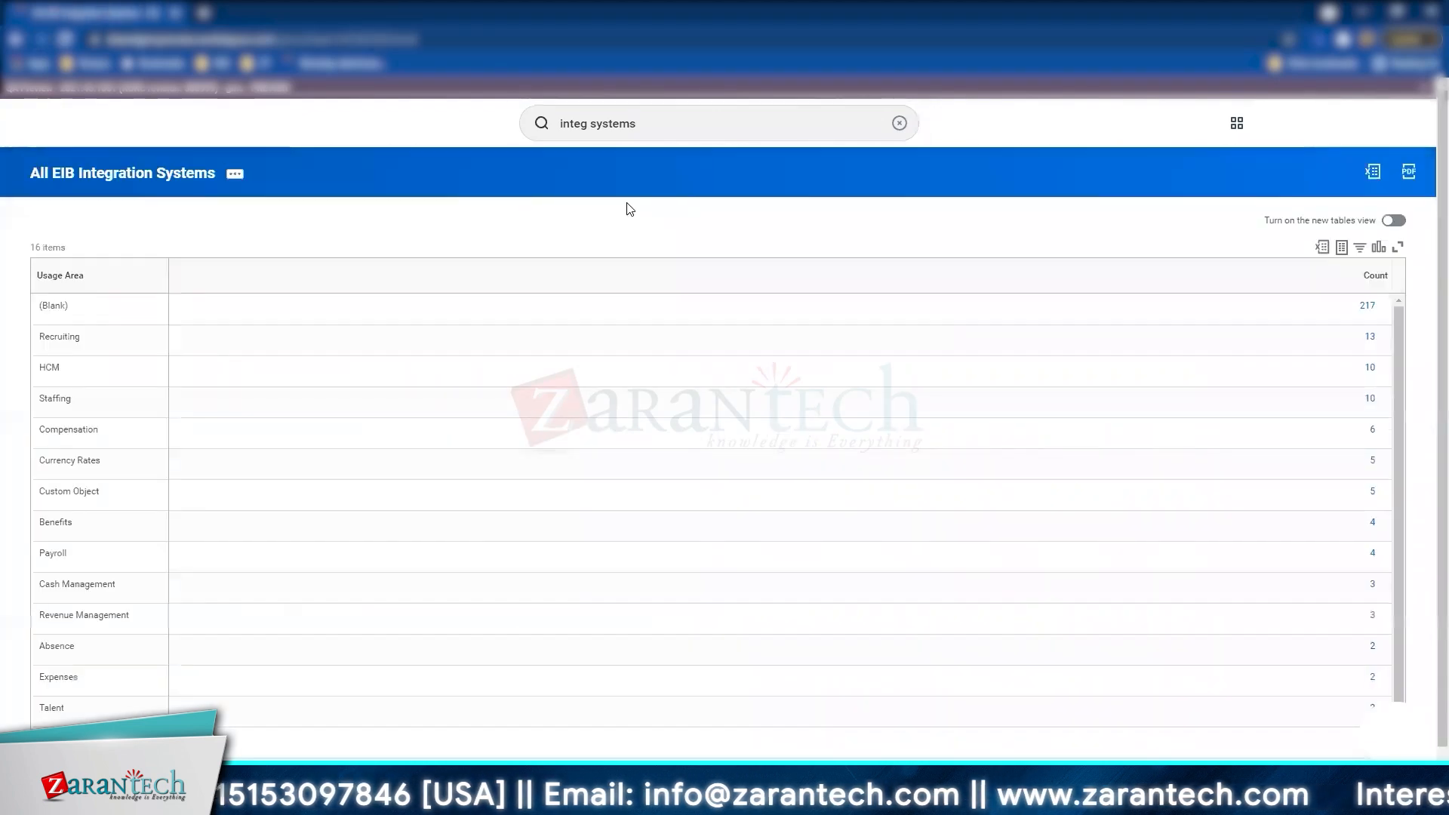
pyautogui.press('Return')
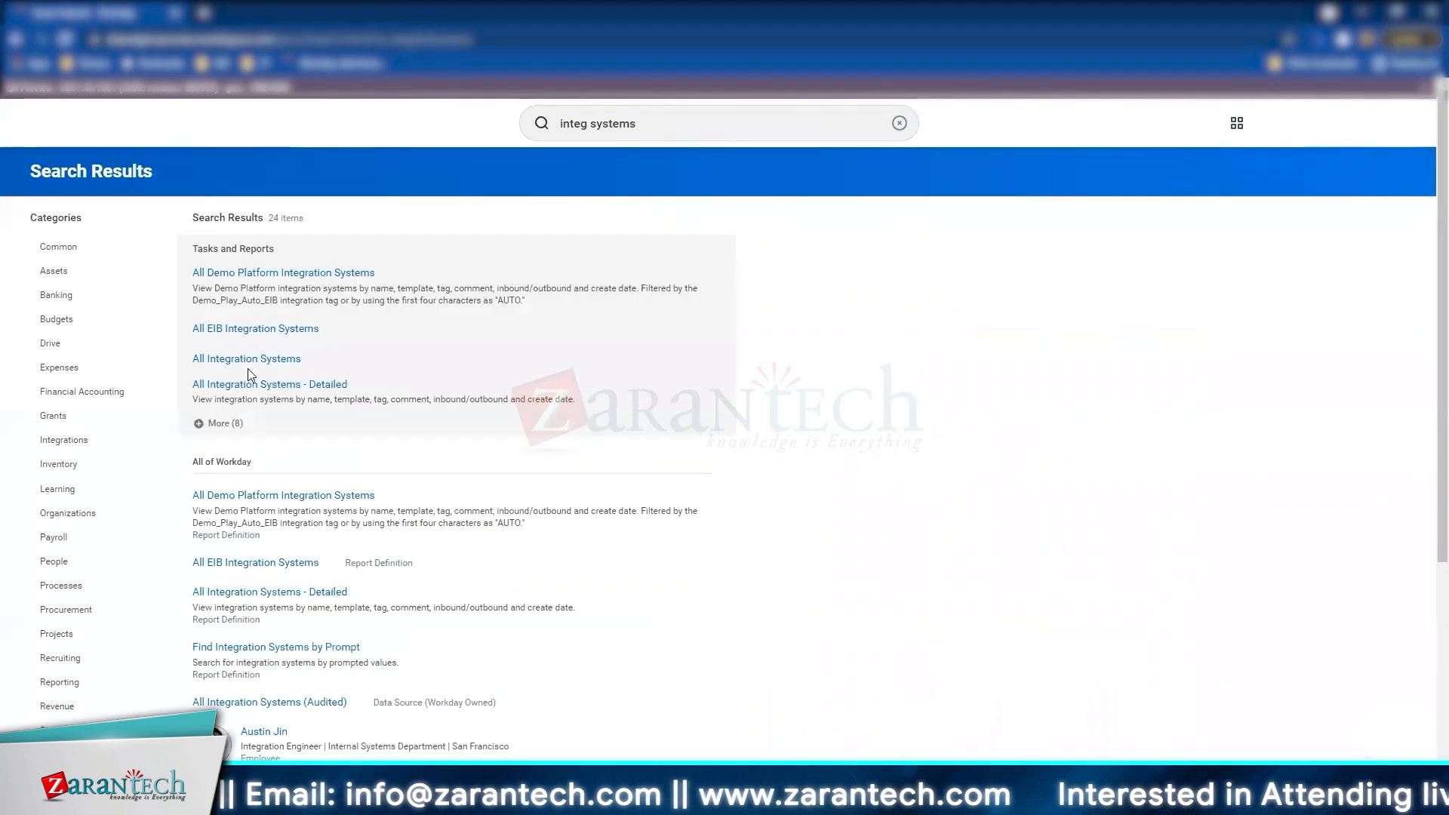
pyautogui.click(246, 386)
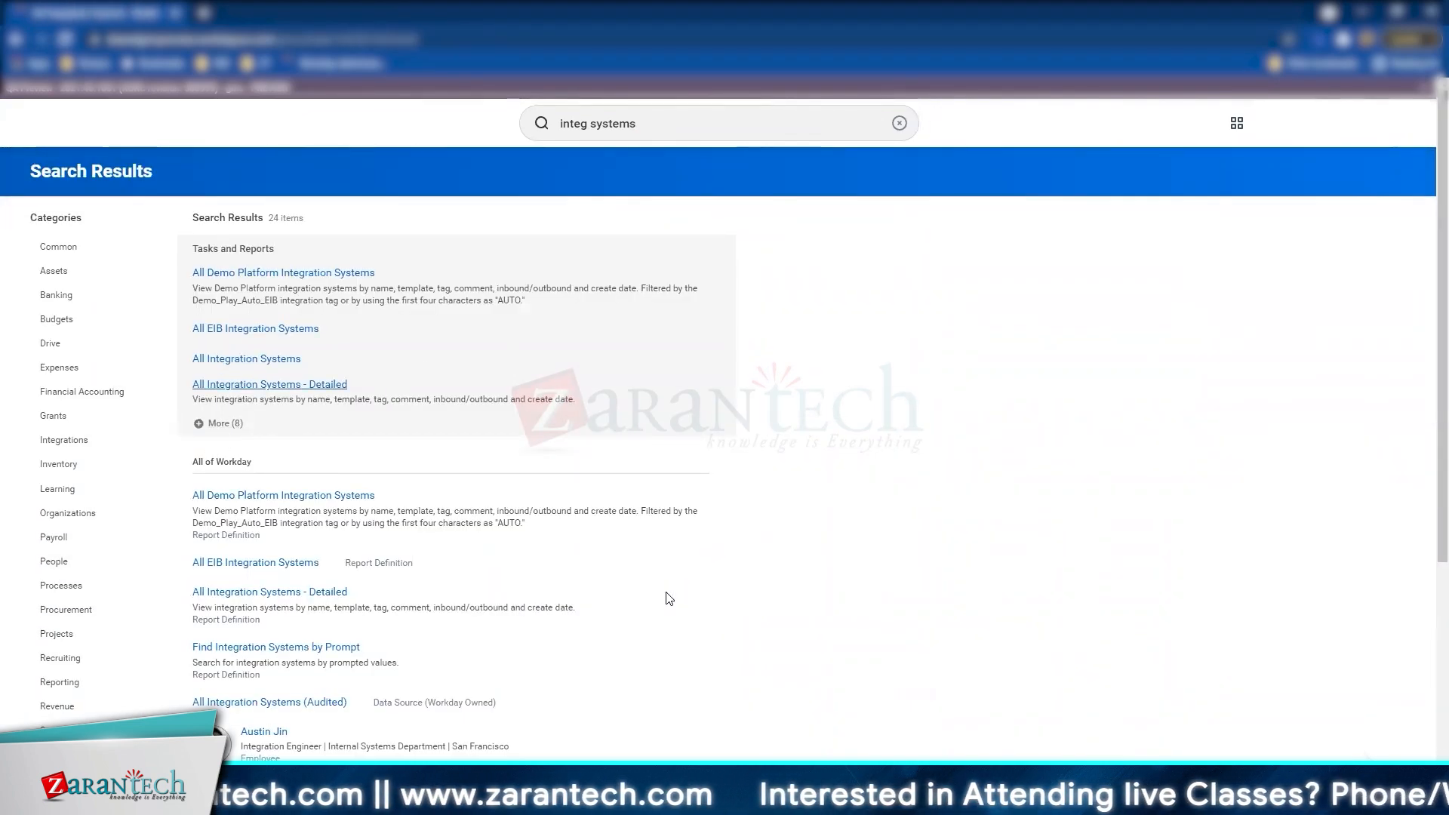
pyautogui.click(227, 281)
pyautogui.click(250, 491)
# Step: Filter Integration Template to the worker templates, excluding Worker Time Off Inbound and Worker Time Block Inbound
pyautogui.write('worker')
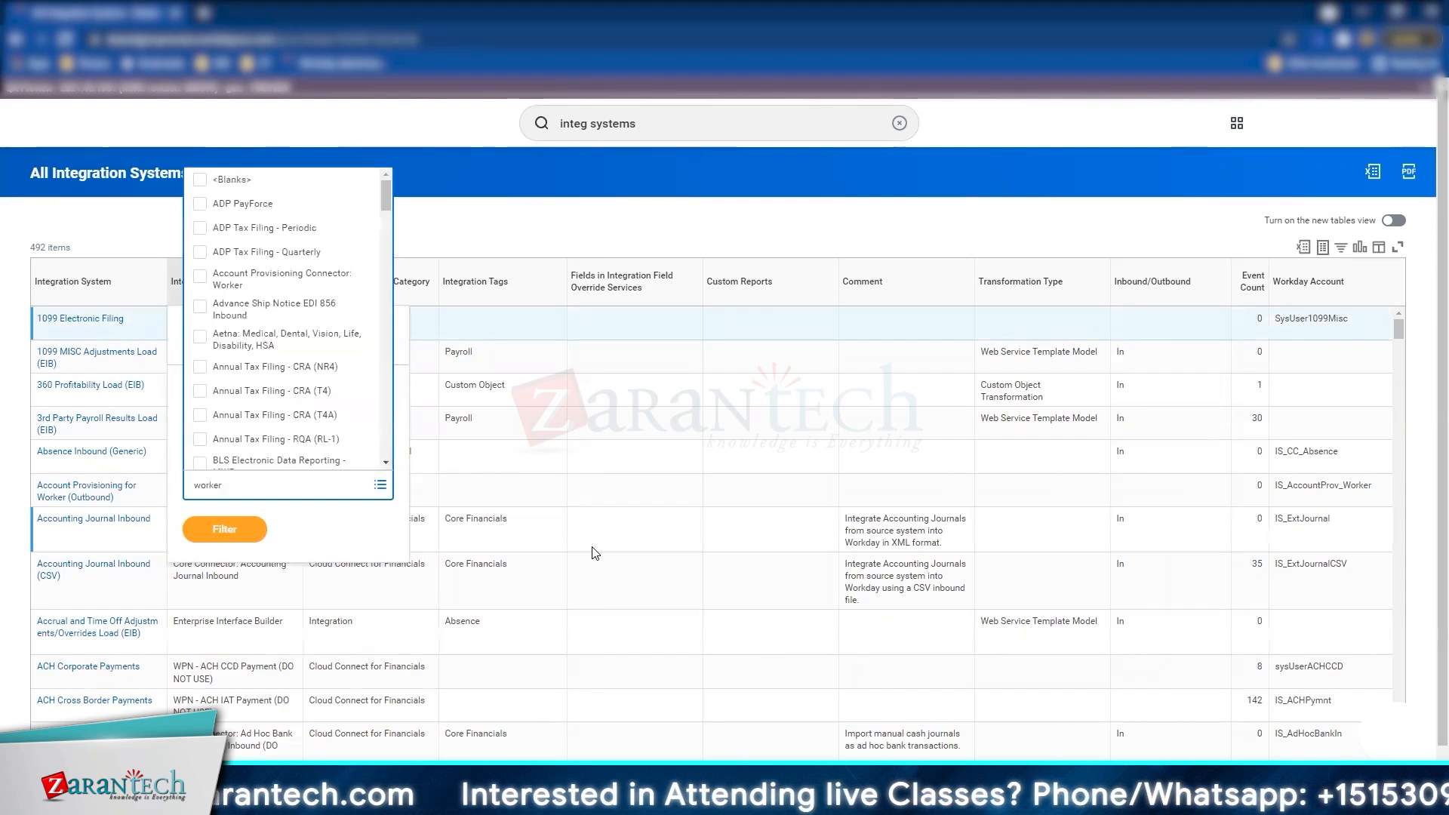
pyautogui.press('Return')
pyautogui.hotkey('ctrl', 'a')
pyautogui.click(226, 697)
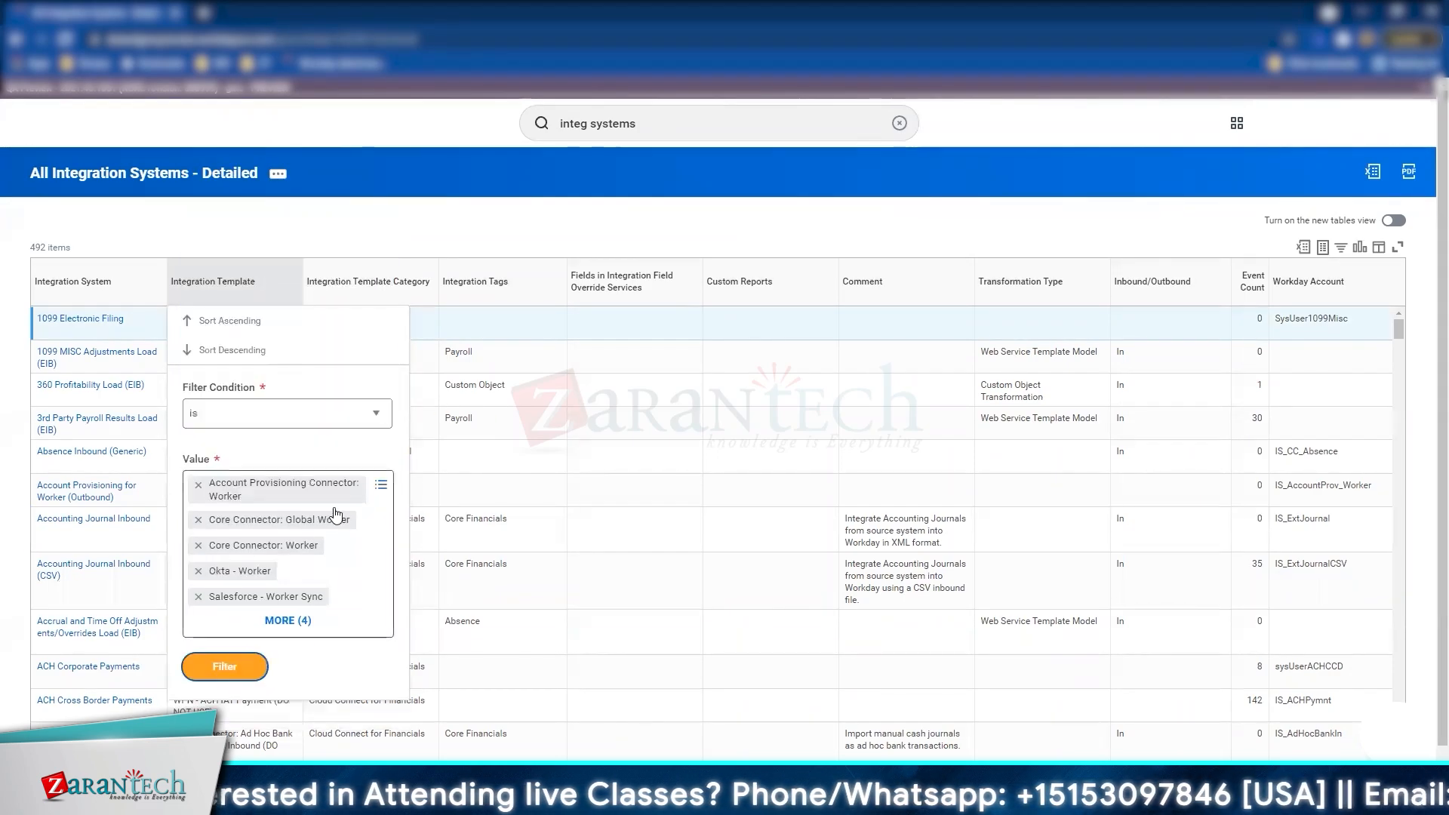
pyautogui.scroll(-1, 336, 512)
pyautogui.click(296, 592)
pyautogui.scroll(-1, 261, 602)
pyautogui.click(197, 637)
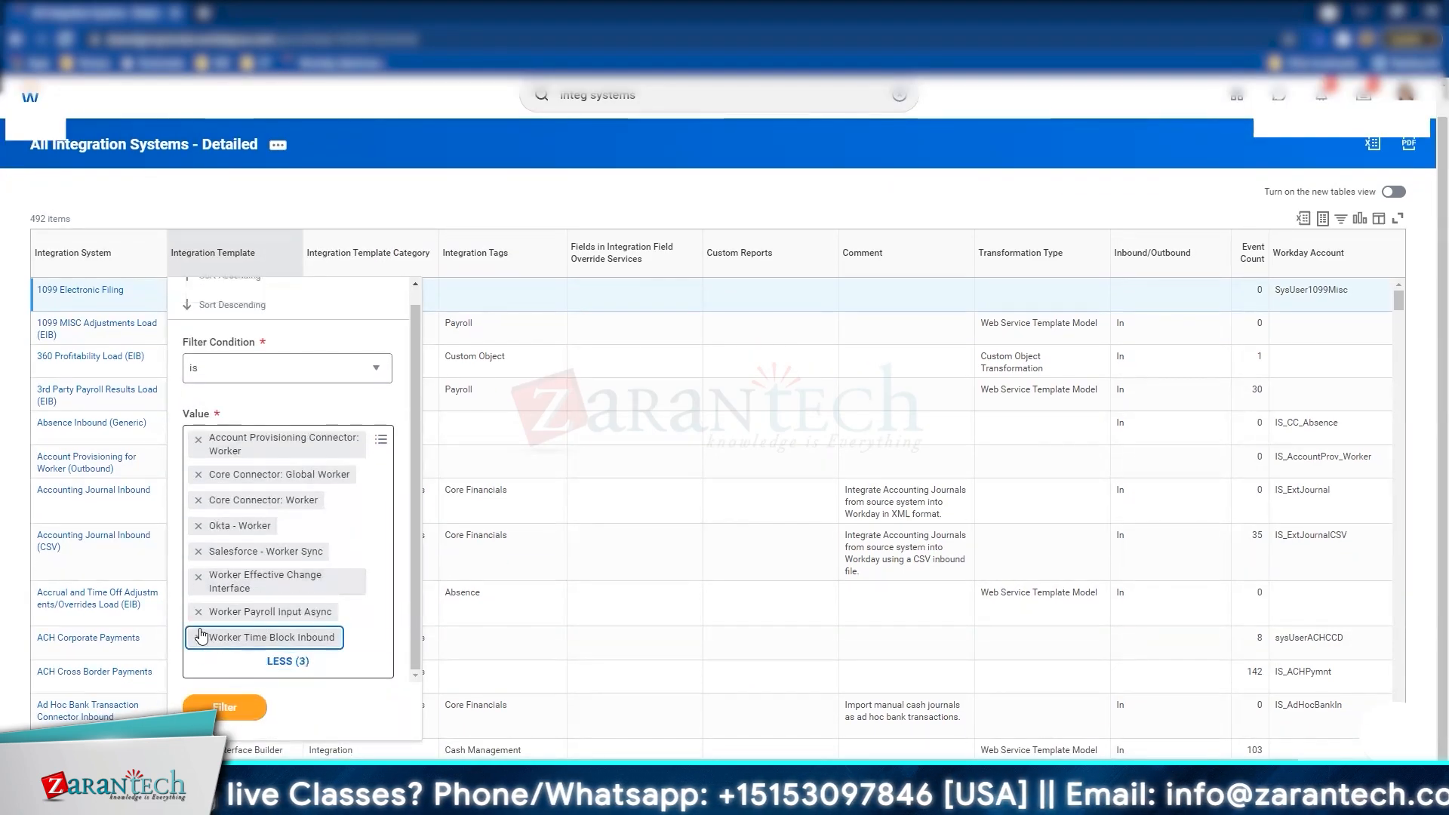
pyautogui.click(198, 636)
pyautogui.click(224, 697)
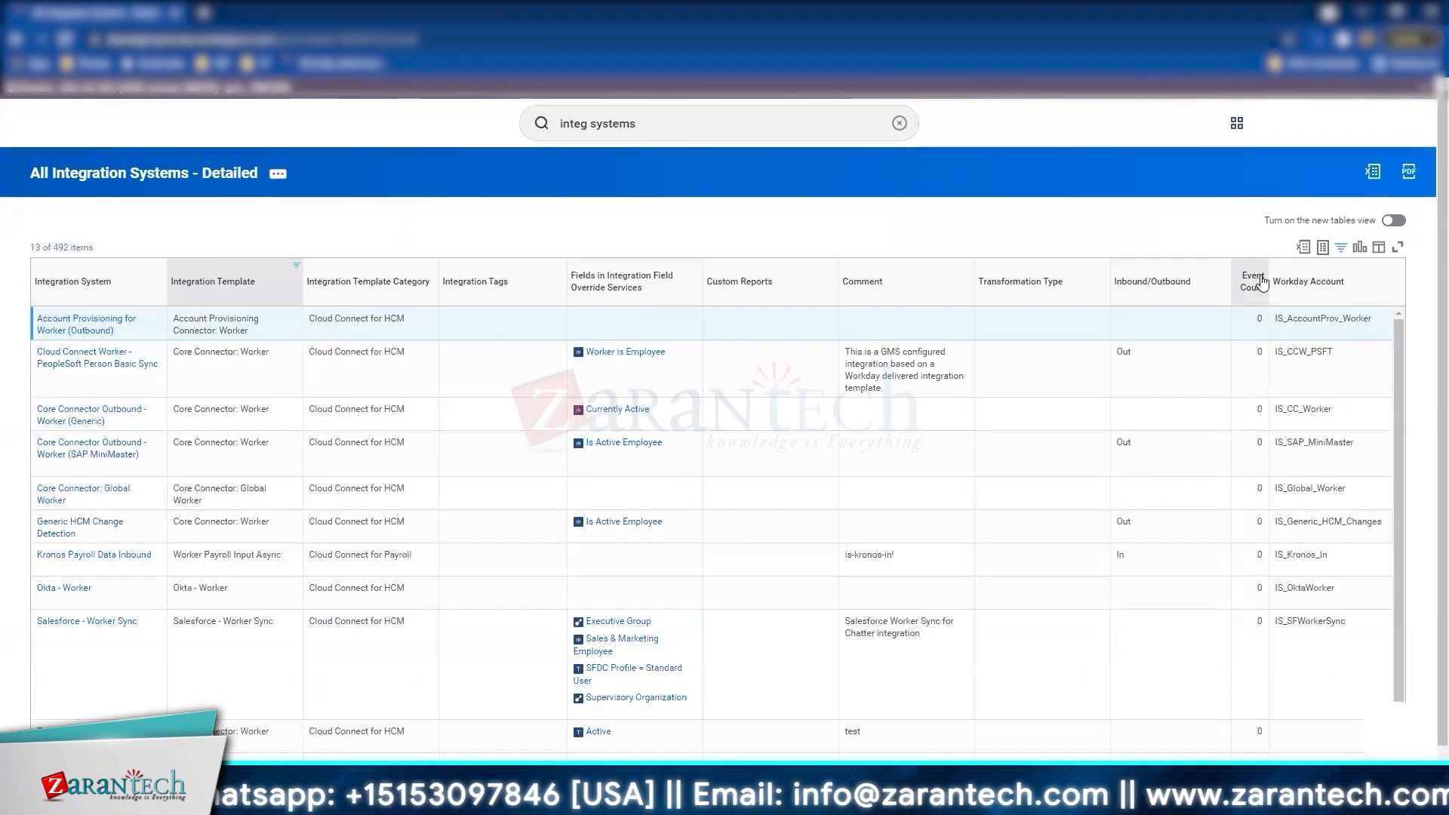
# Step: Sort the report by Event Count descending and clear the Integration Template filter
pyautogui.click(1248, 280)
pyautogui.click(1231, 343)
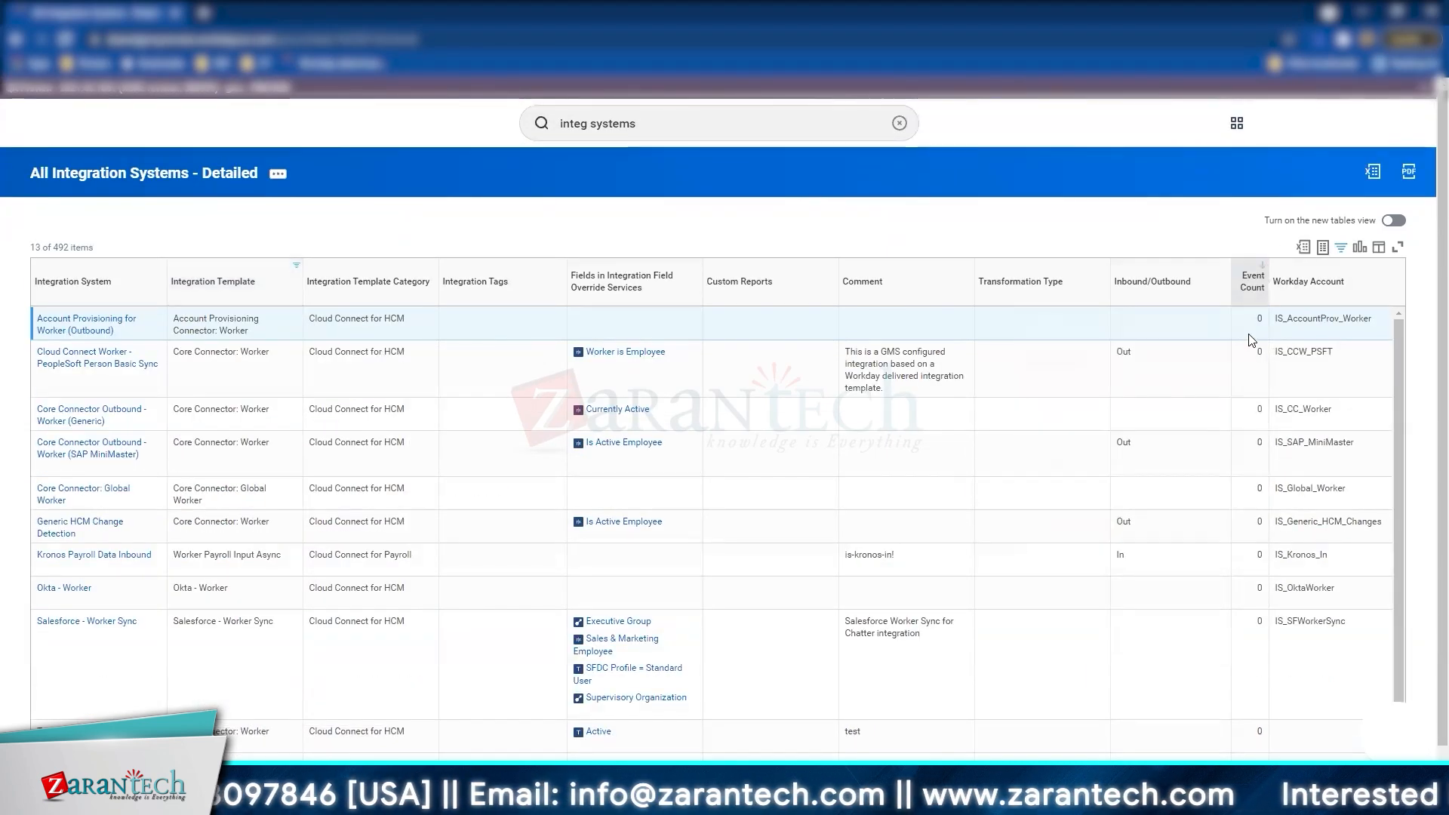
pyautogui.click(291, 281)
pyautogui.click(428, 611)
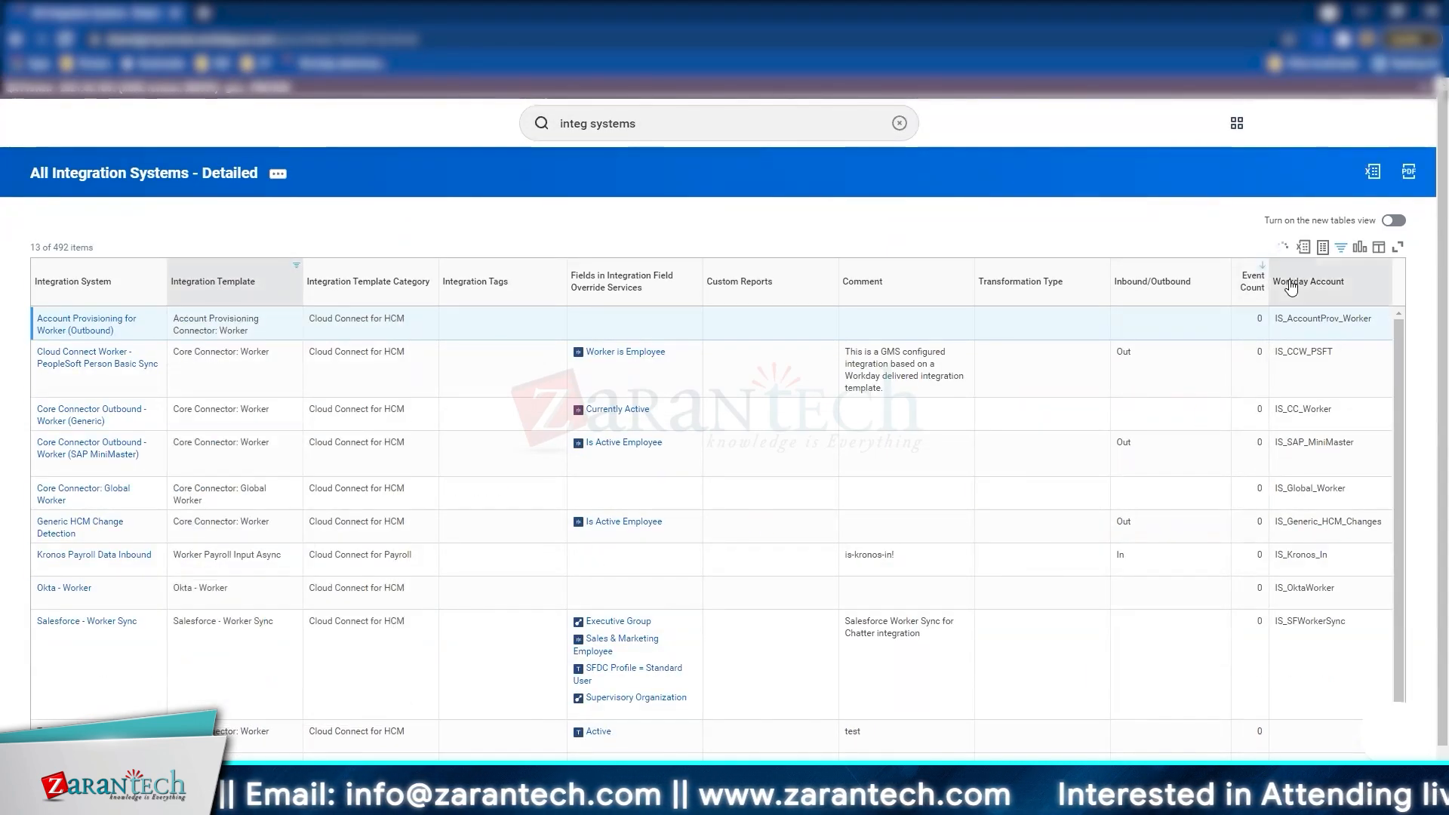
pyautogui.click(1250, 281)
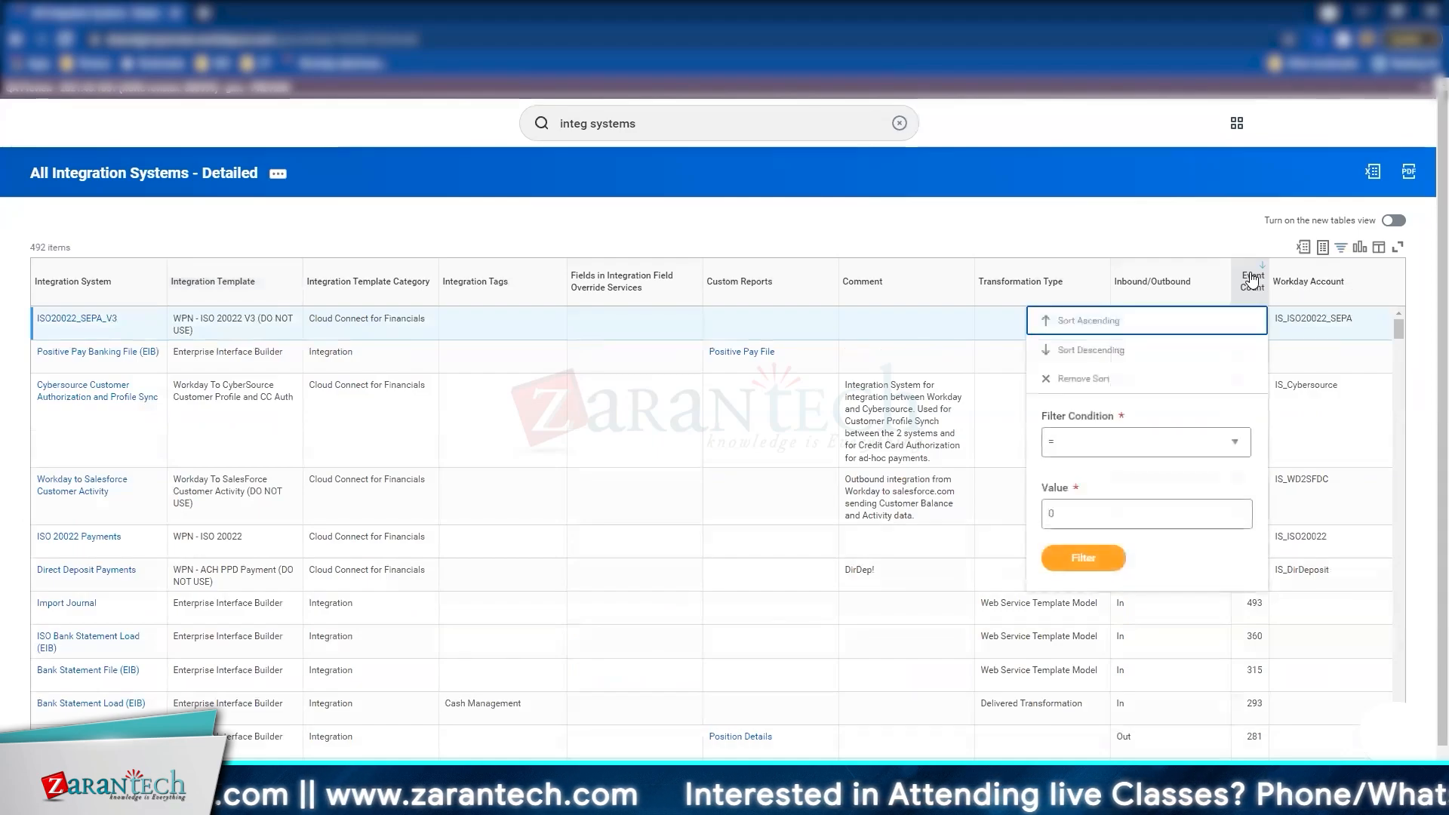
pyautogui.click(981, 222)
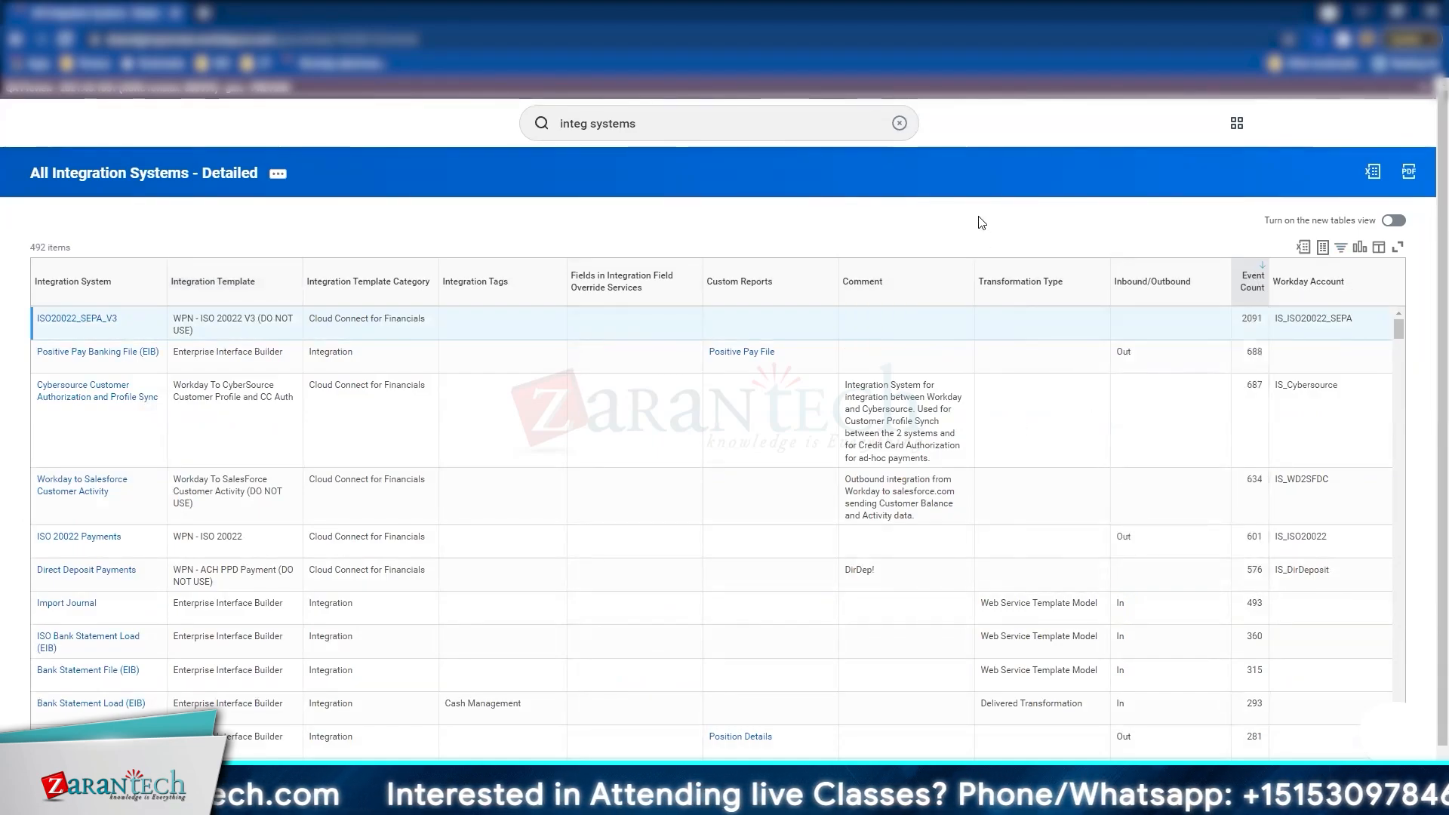
pyautogui.scroll(-10, 417, 551)
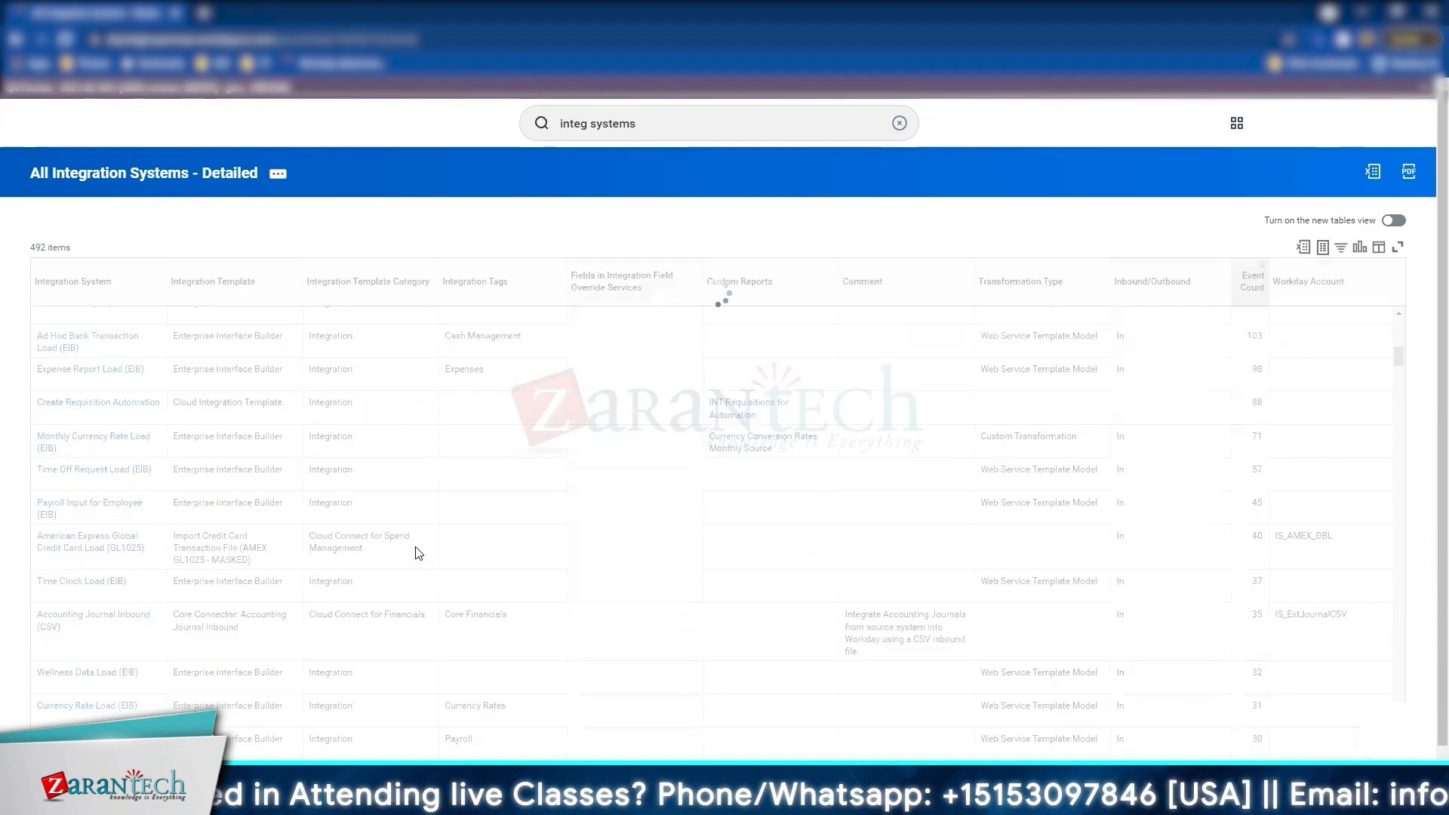
pyautogui.scroll(-6, 419, 553)
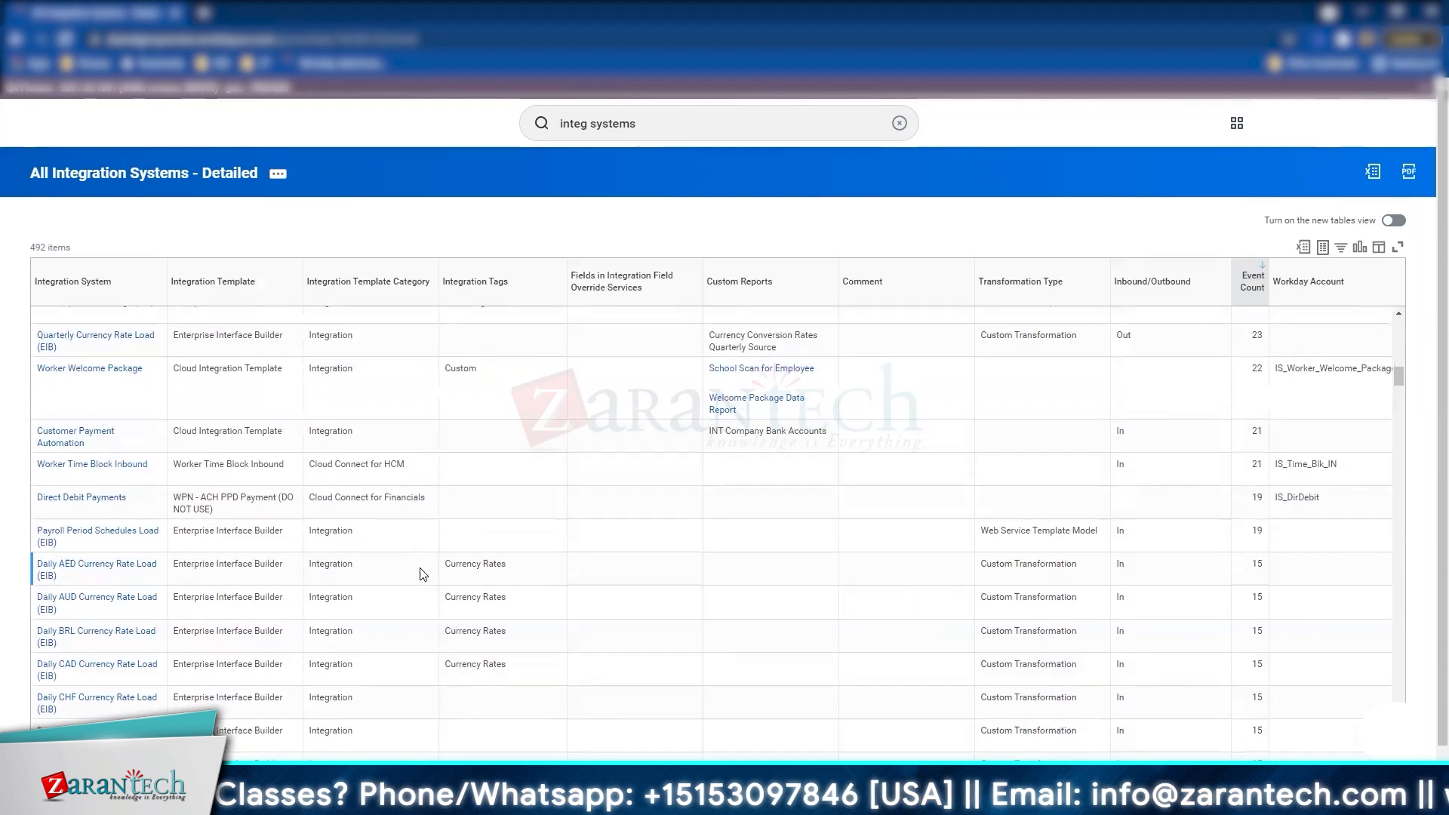
pyautogui.scroll(-5, 420, 575)
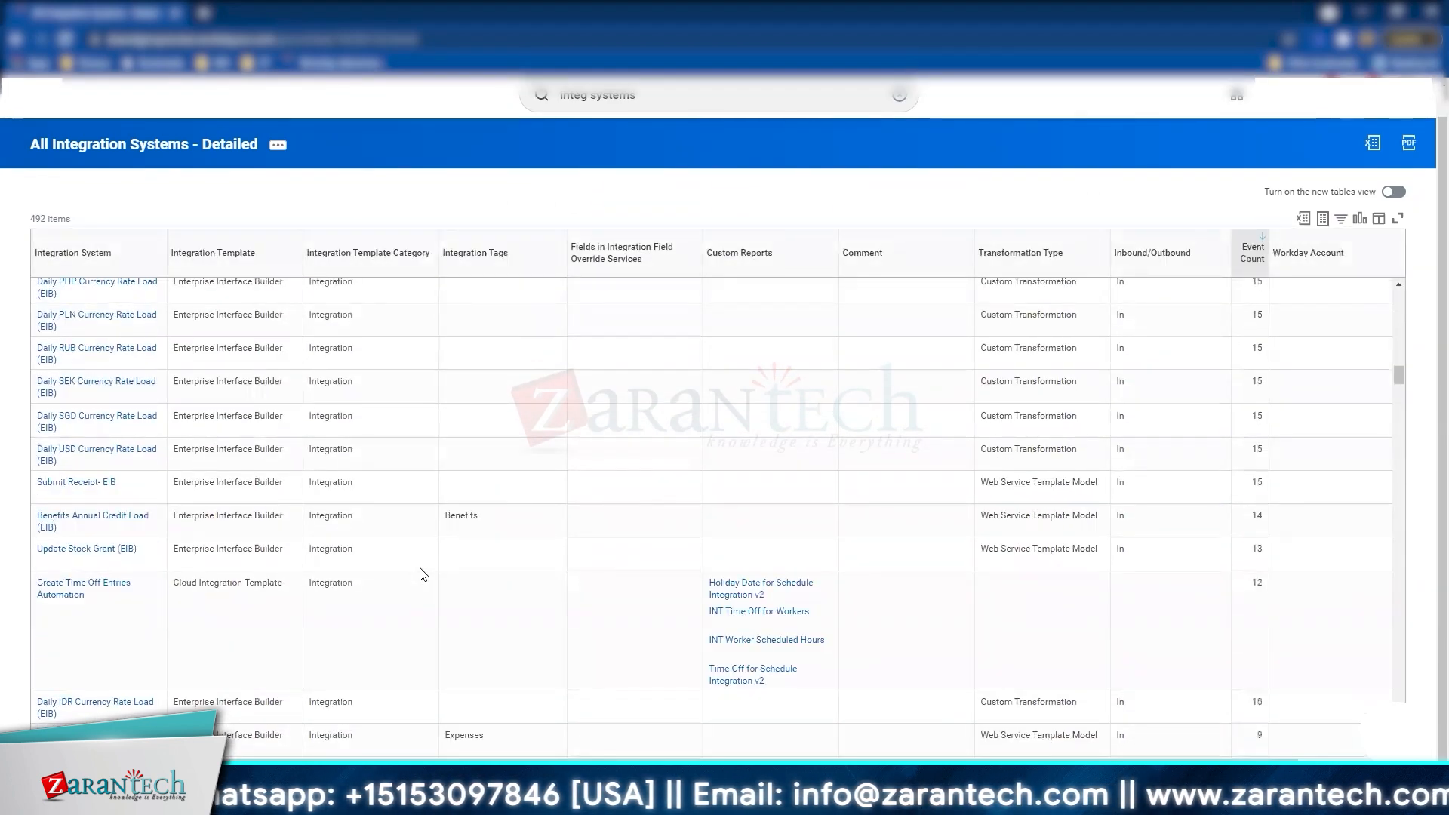
pyautogui.scroll(-4, 423, 574)
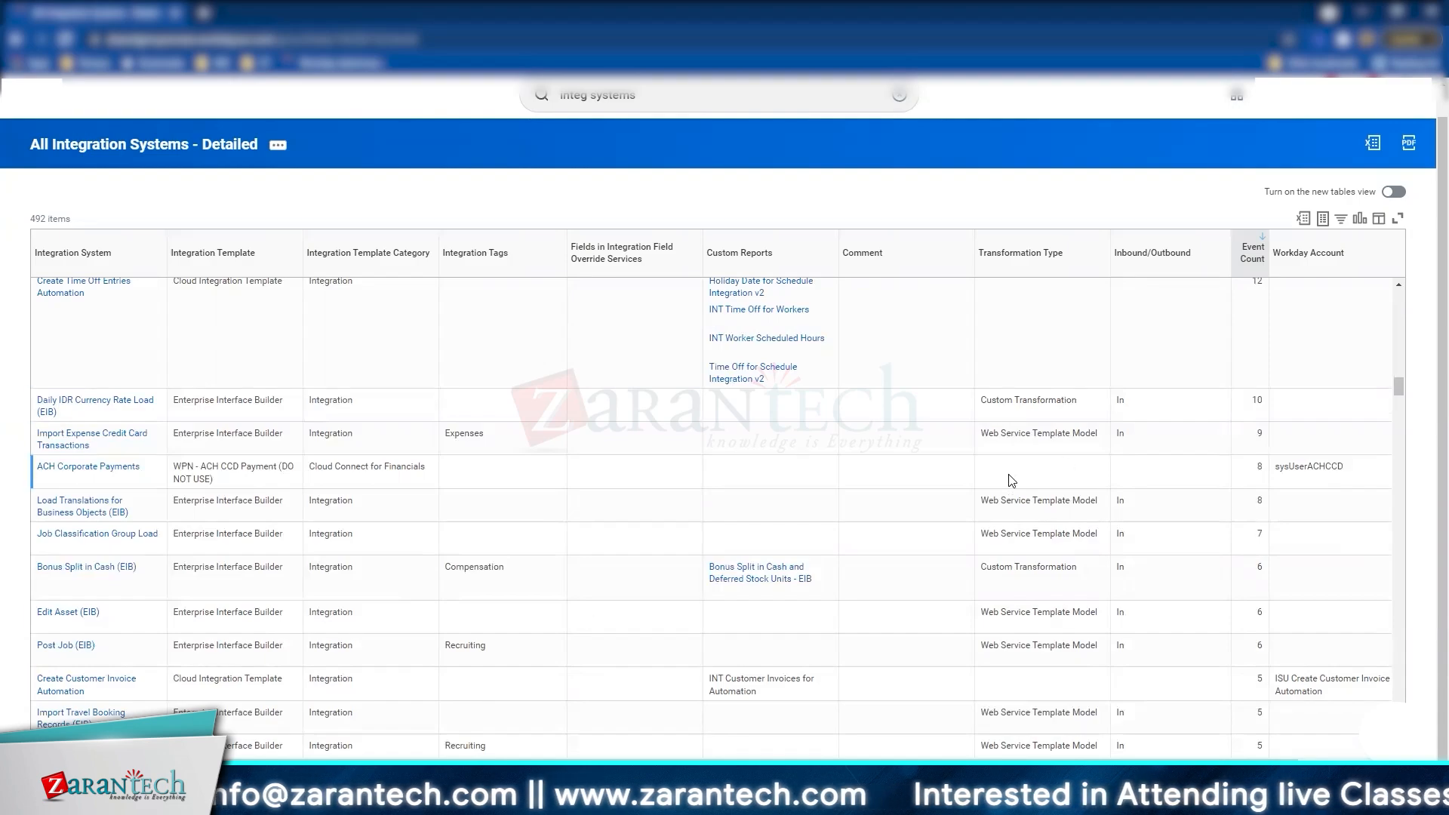
pyautogui.scroll(-3, 107, 607)
pyautogui.scroll(-1, 106, 621)
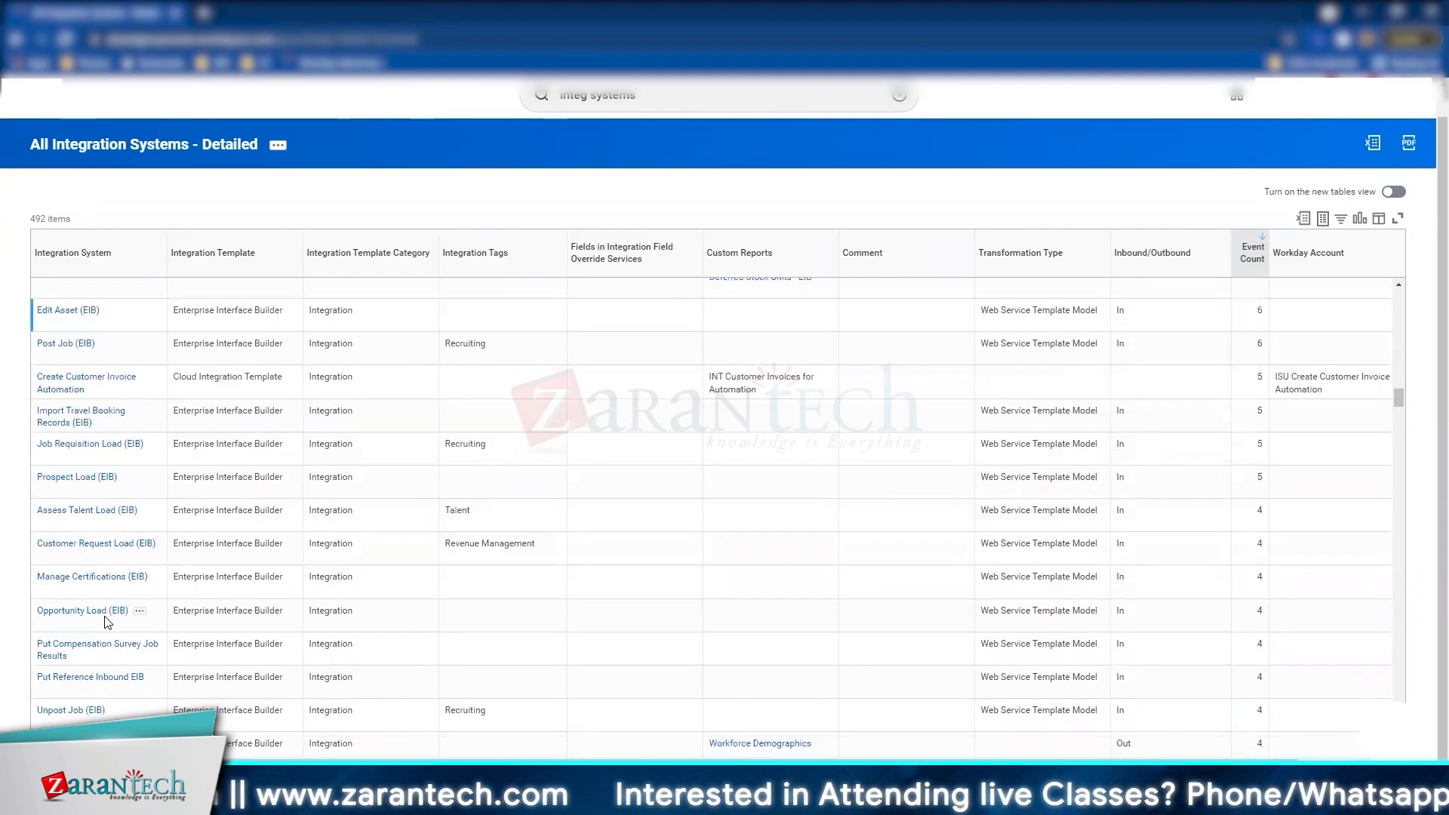
pyautogui.scroll(-4, 106, 621)
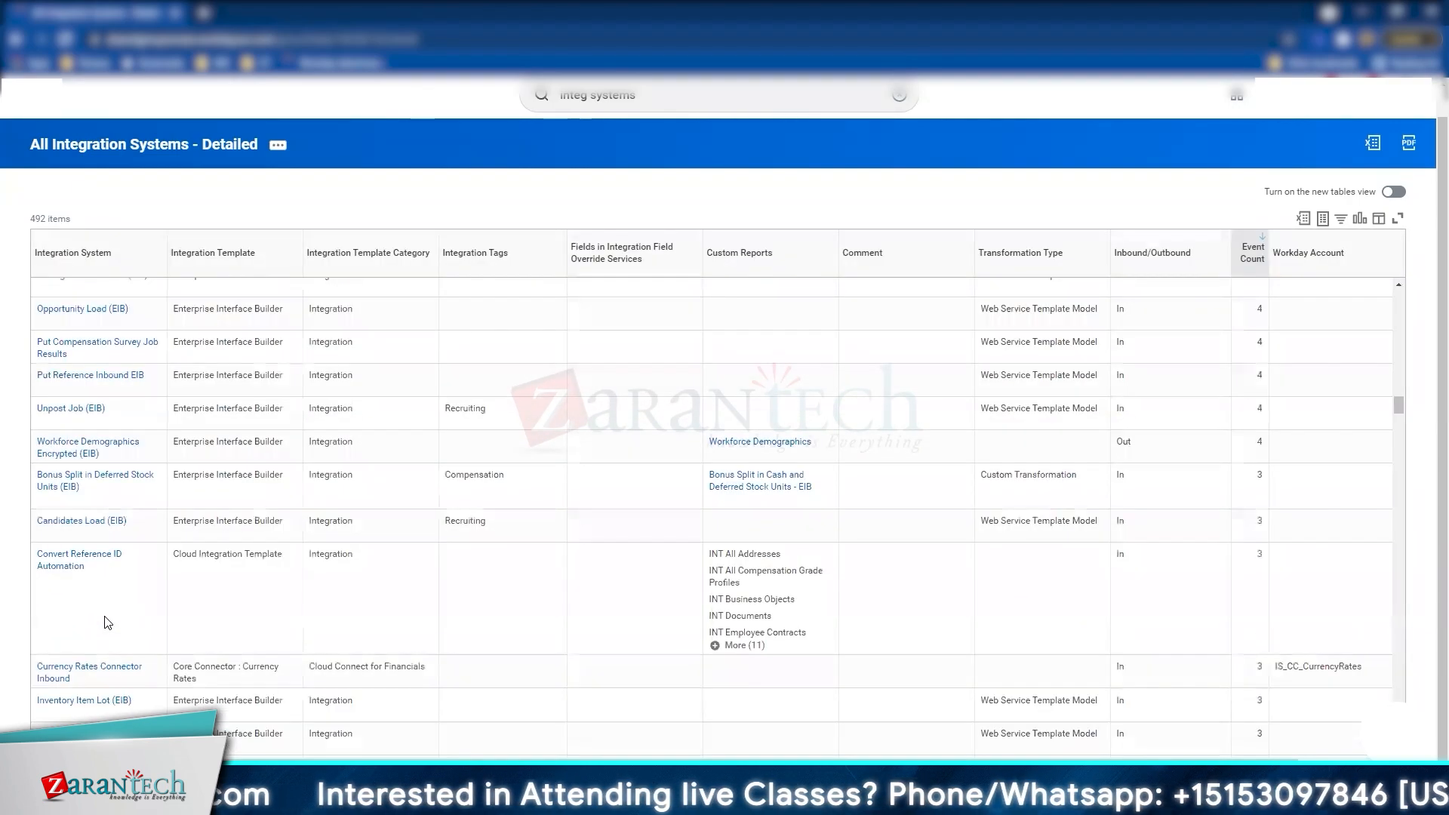
pyautogui.scroll(-3, 107, 622)
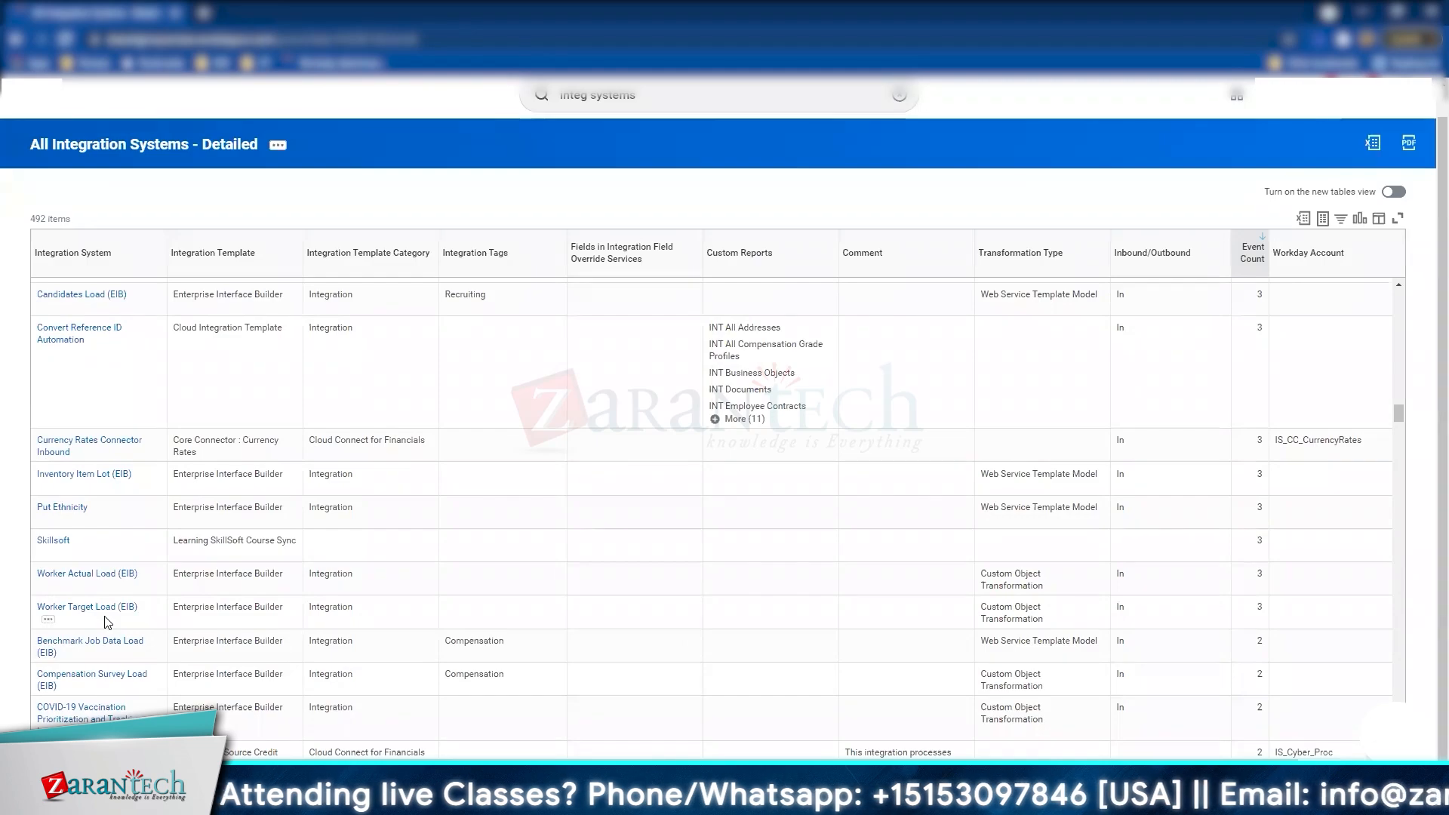
pyautogui.scroll(-3, 106, 622)
# Step: Search the Integration System column filter for 'worker'
pyautogui.click(141, 253)
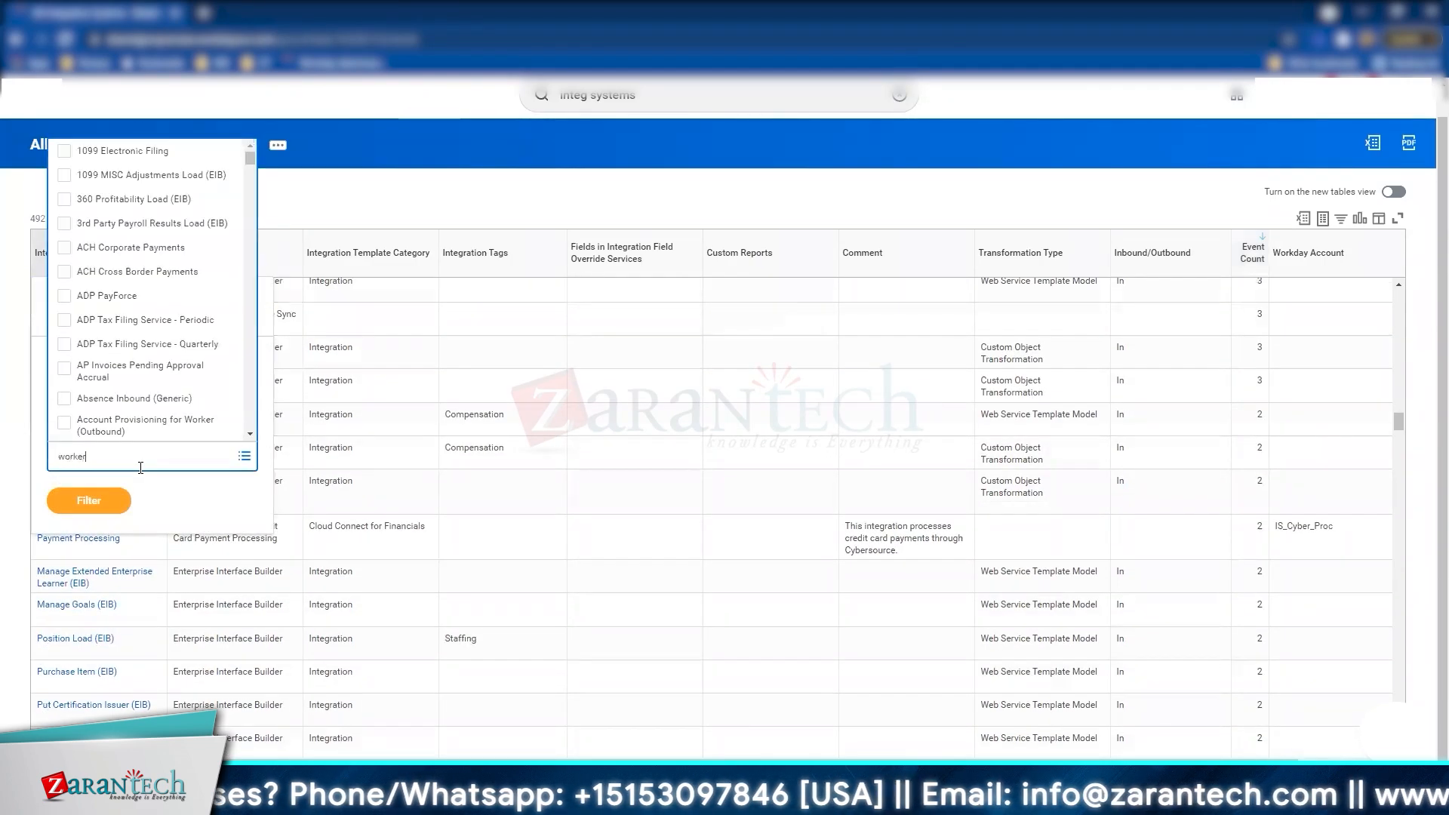
pyautogui.write('worker')
pyautogui.press('Return')
# Step: Filter Integration Template Category to Cloud Connect for HCM and Integration, showing 413 of 492 systems
pyautogui.click(370, 253)
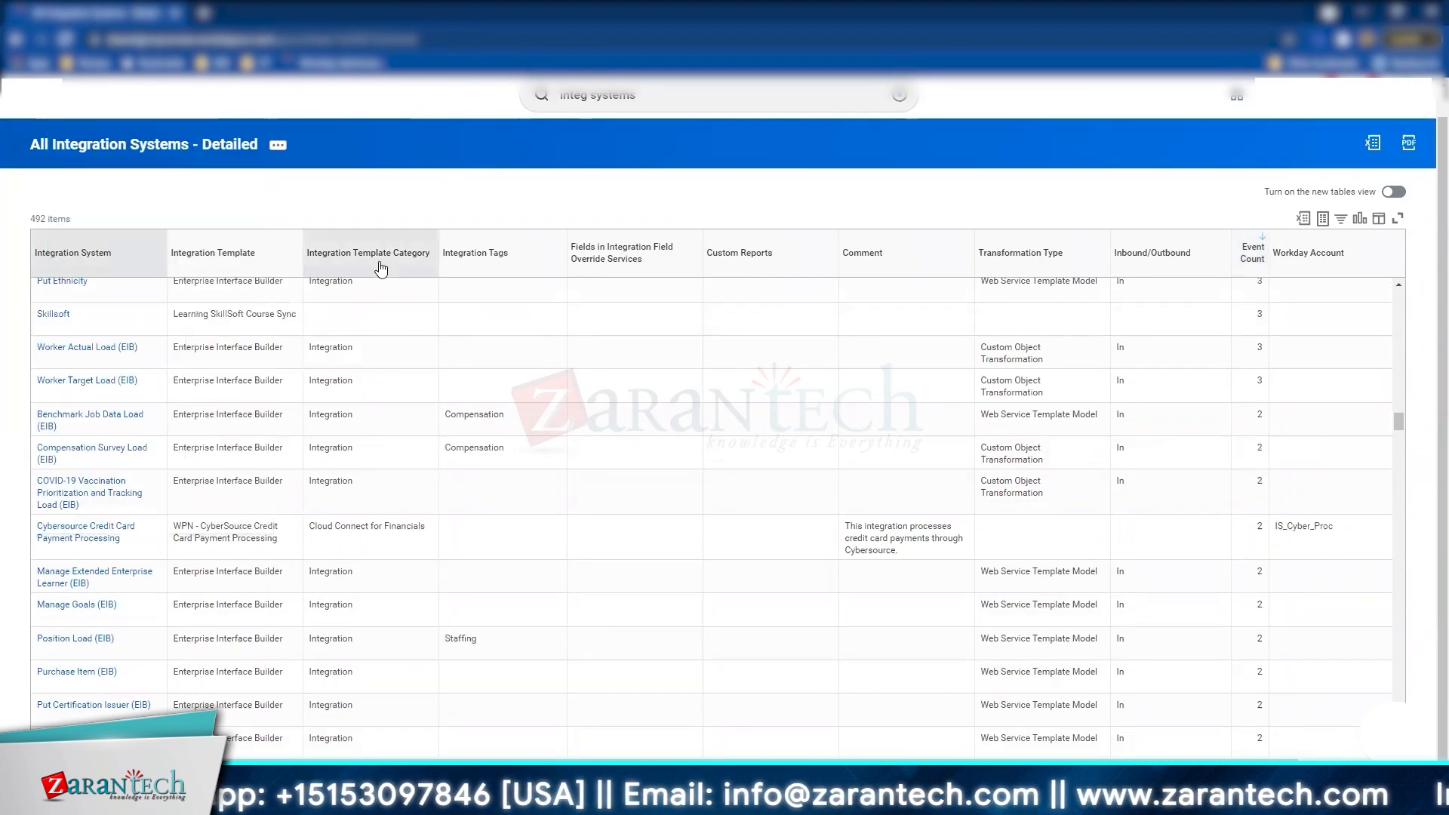
pyautogui.click(483, 455)
pyautogui.click(382, 308)
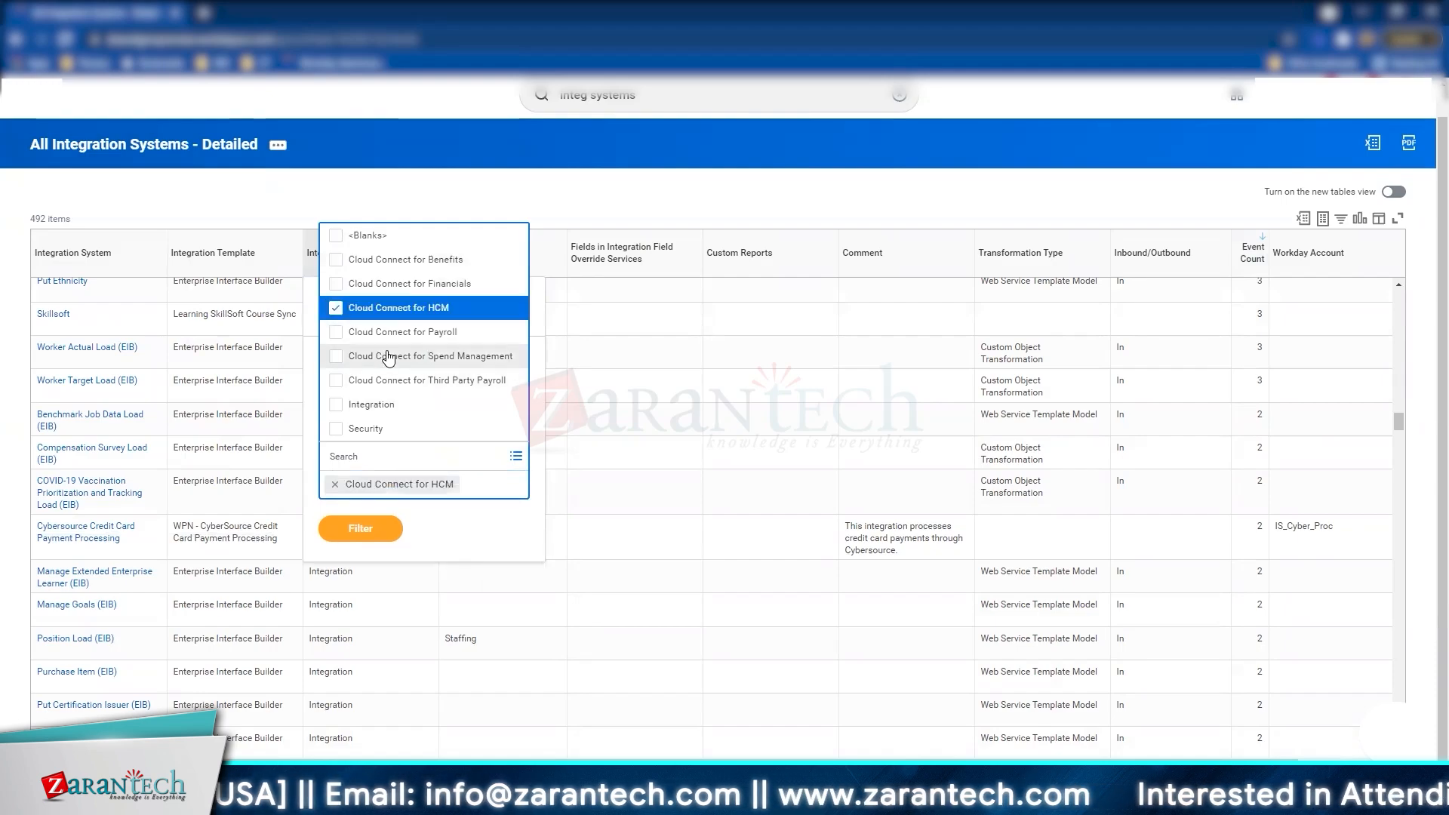
pyautogui.click(373, 404)
pyautogui.click(360, 553)
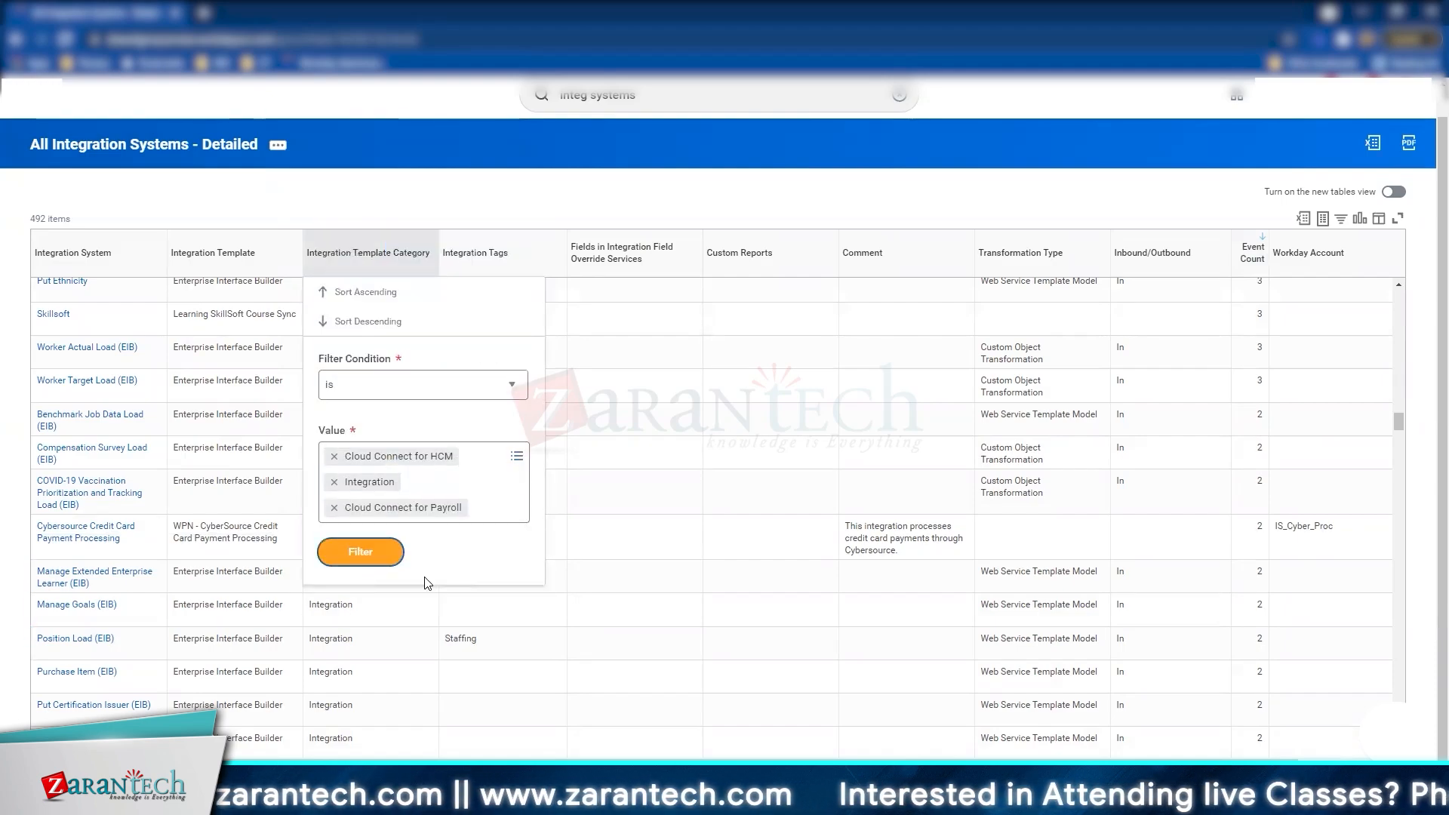
pyautogui.click(360, 551)
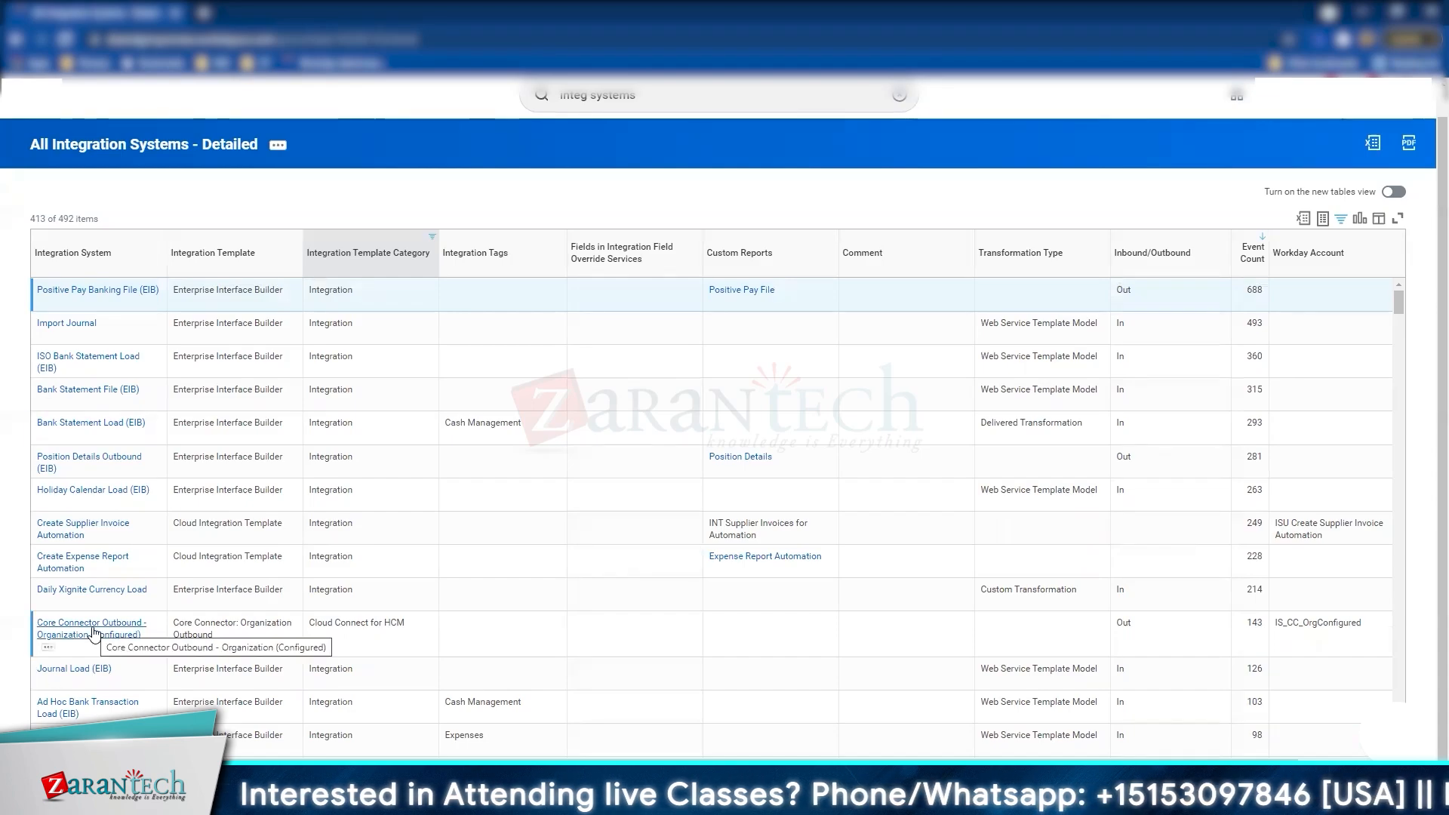
pyautogui.scroll(-4, 482, 579)
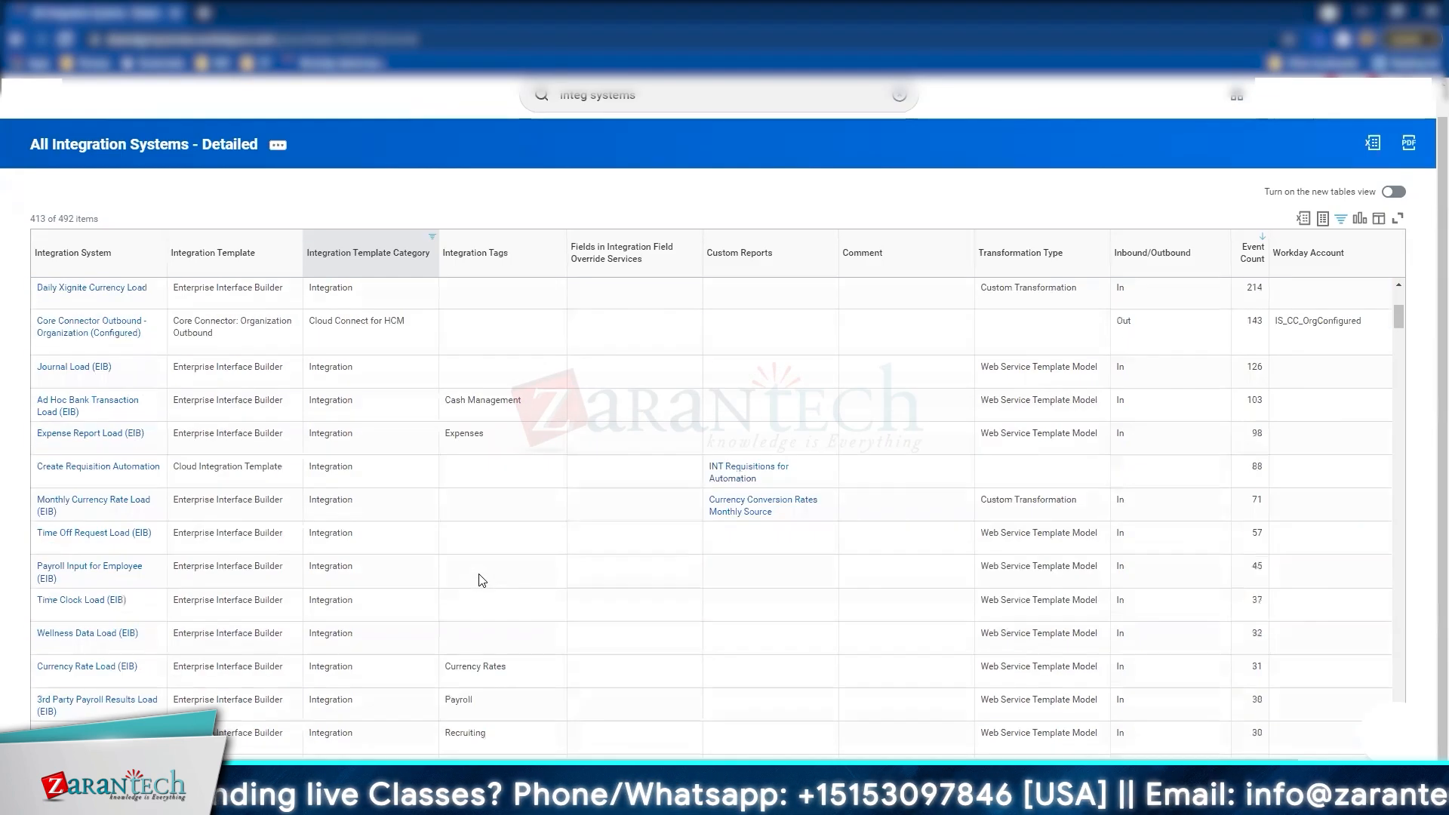
pyautogui.scroll(-2, 77, 441)
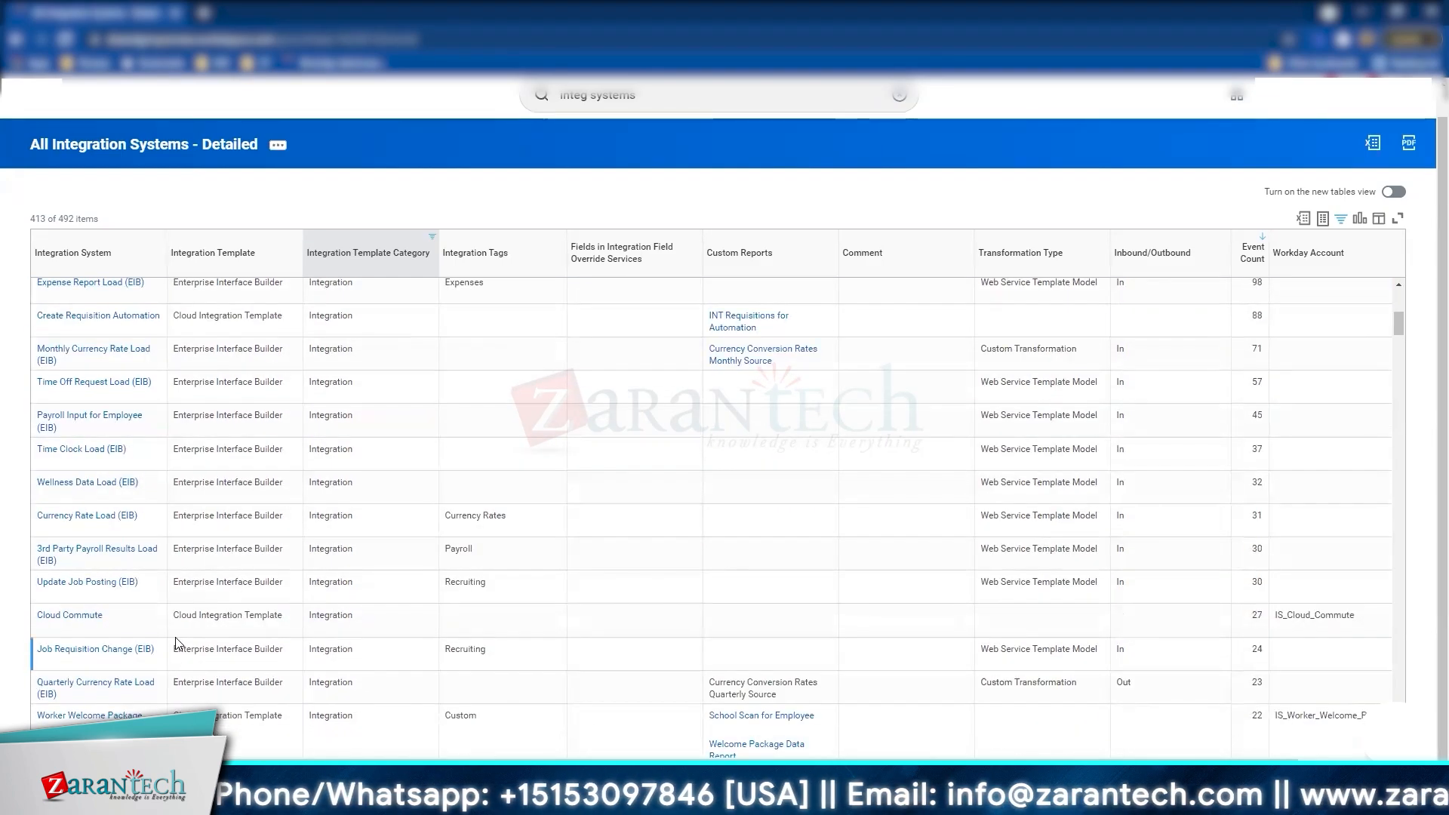
pyautogui.scroll(-2, 106, 541)
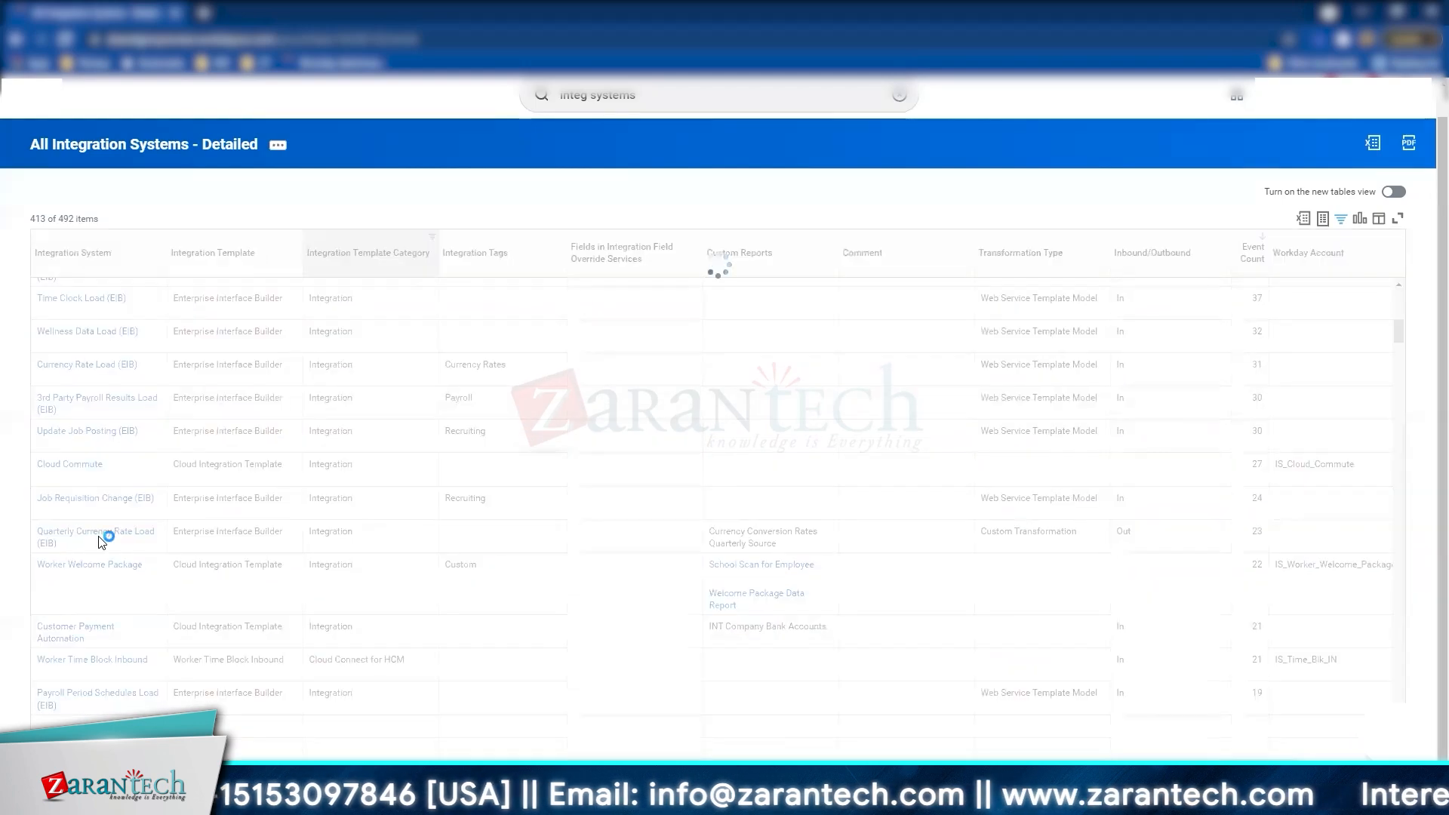
pyautogui.scroll(-3, 101, 541)
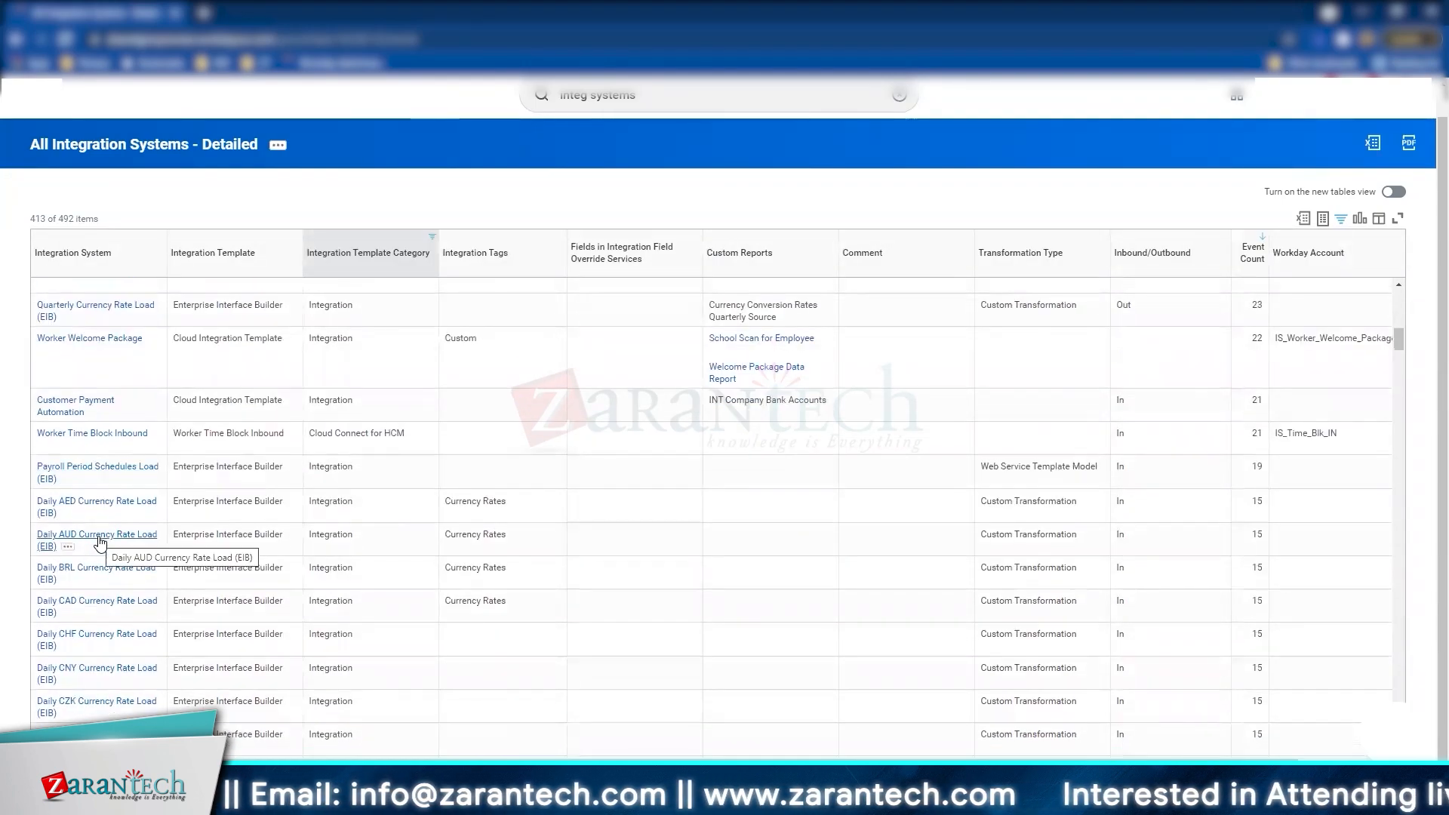
pyautogui.scroll(-3, 100, 542)
pyautogui.scroll(-3, 100, 542)
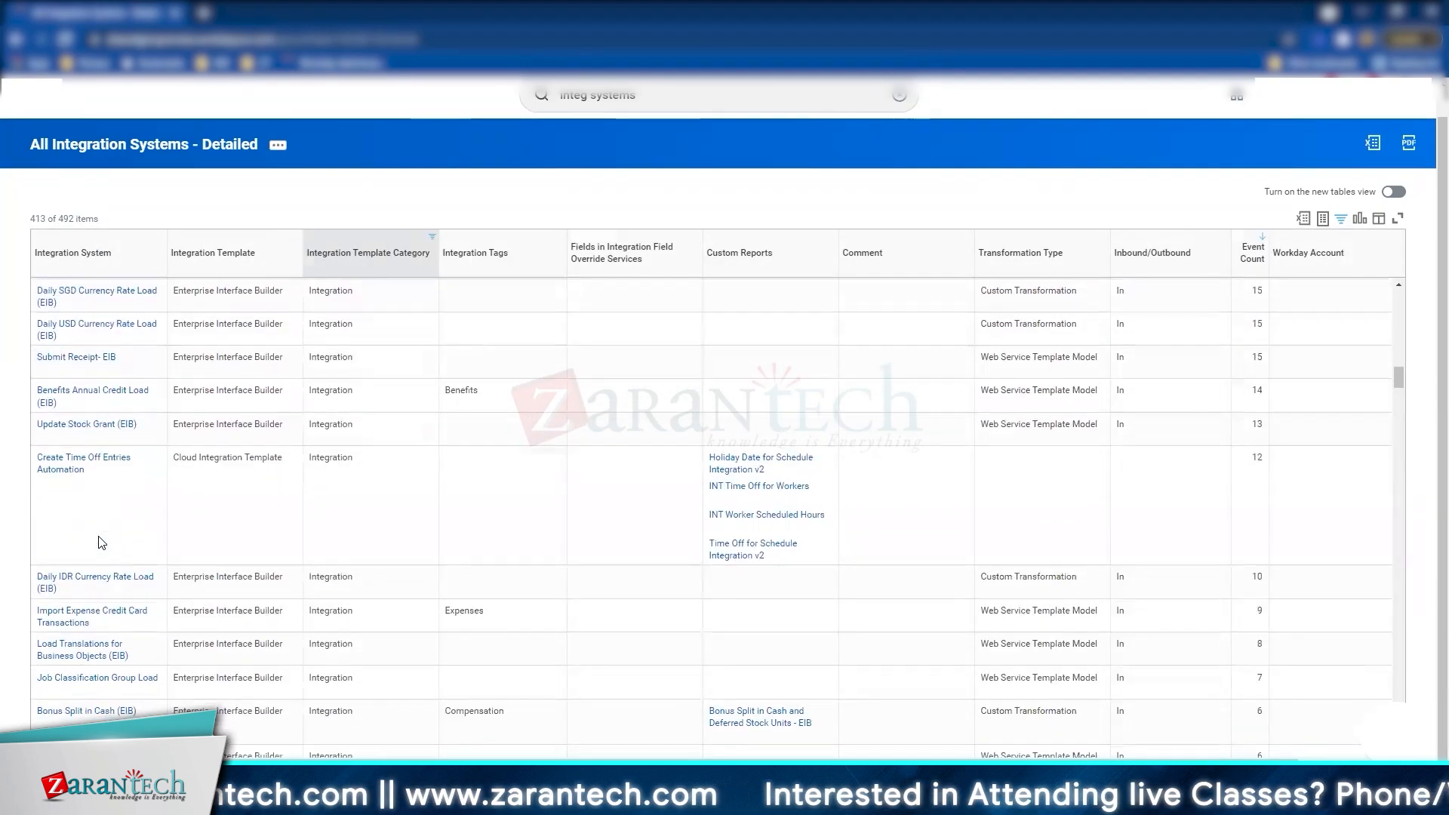
pyautogui.scroll(-5, 101, 542)
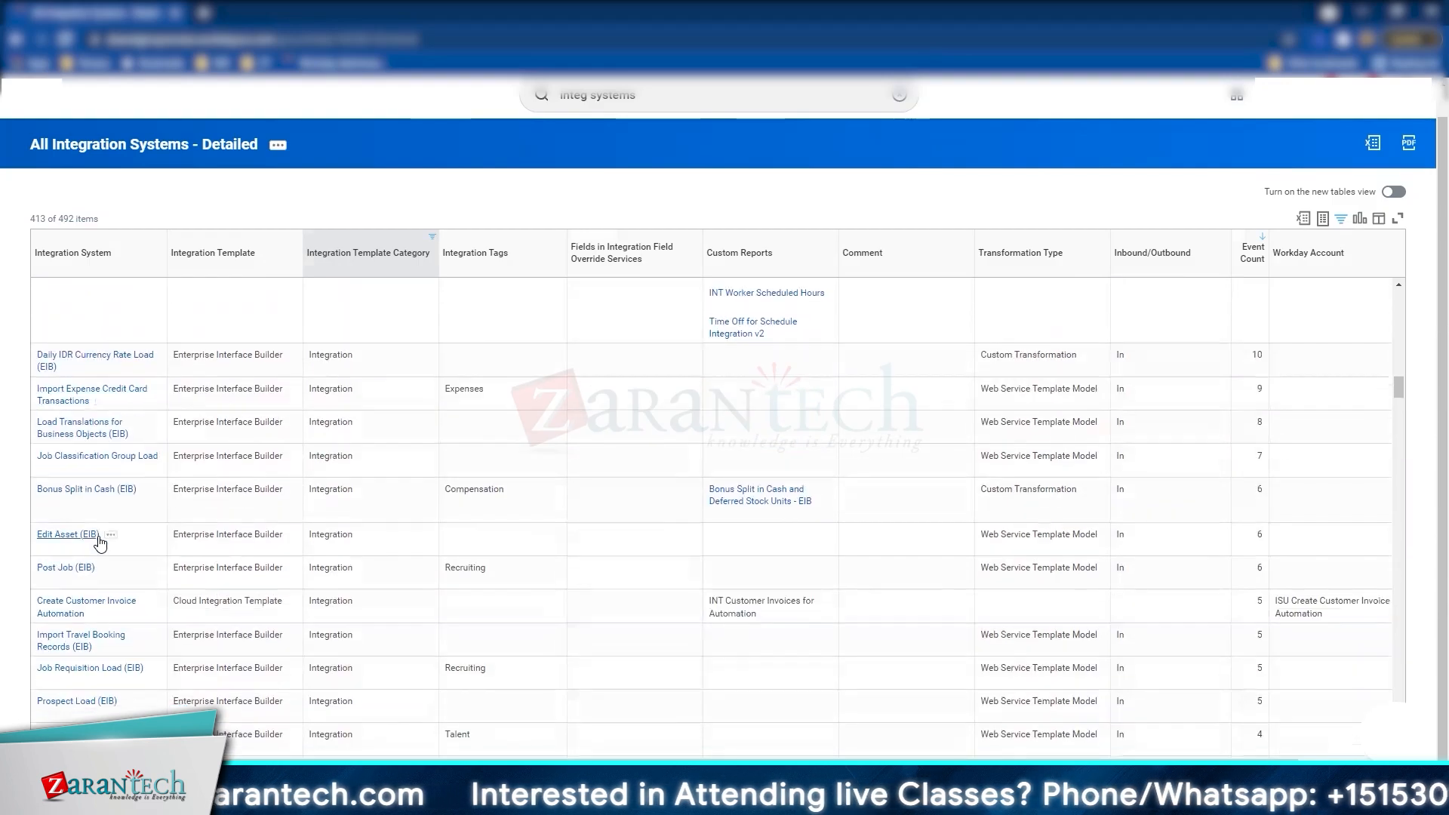
pyautogui.scroll(-5, 101, 542)
# Step: Search the Integration System filter for 'empl', tick and untick Hire Employee (EIB), and close unapplied
pyautogui.click(90, 252)
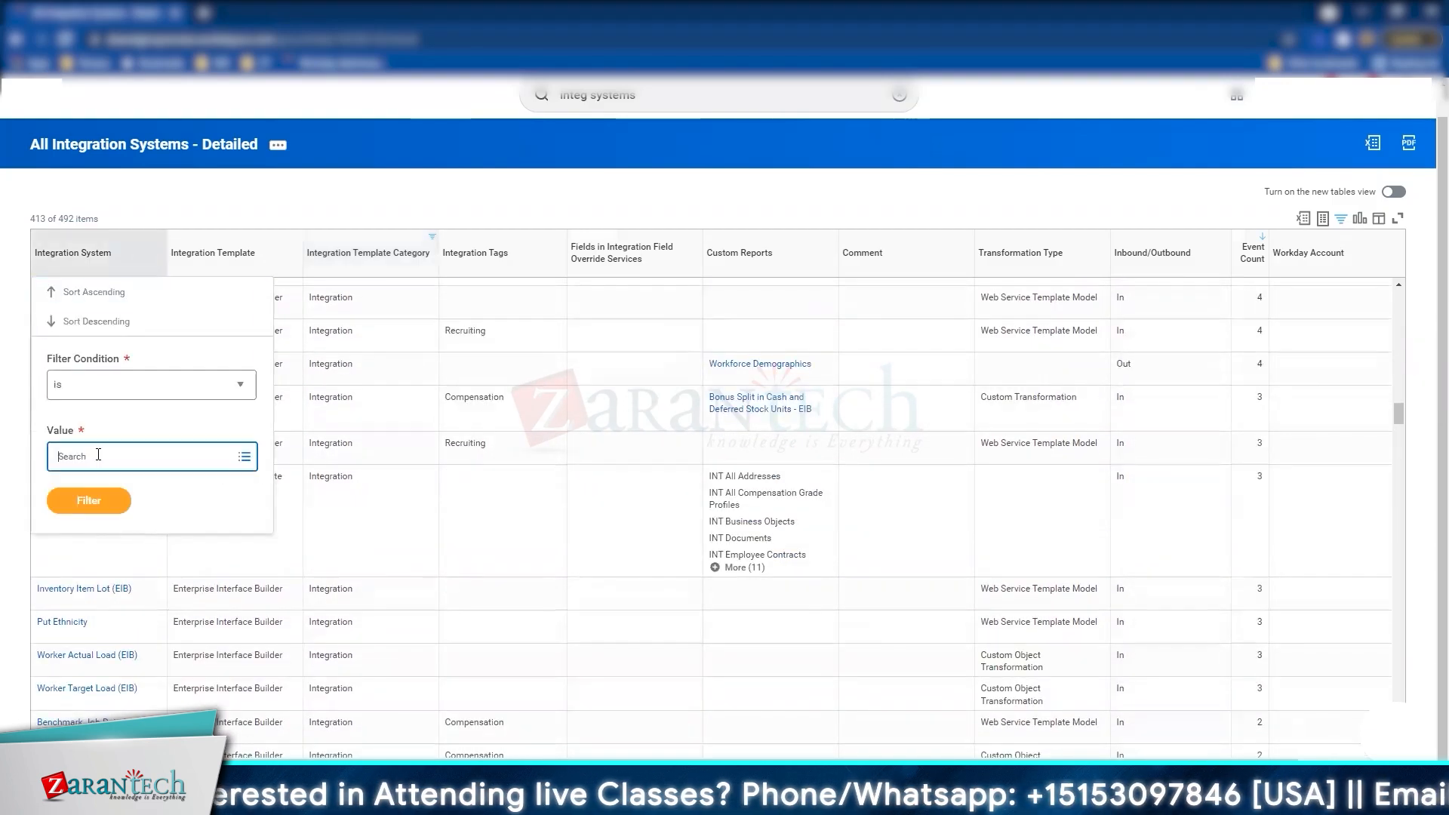
pyautogui.click(102, 456)
pyautogui.write('worker')
pyautogui.press('BackSpace')
pyautogui.press('BackSpace')
pyautogui.press('BackSpace')
pyautogui.write('empl')
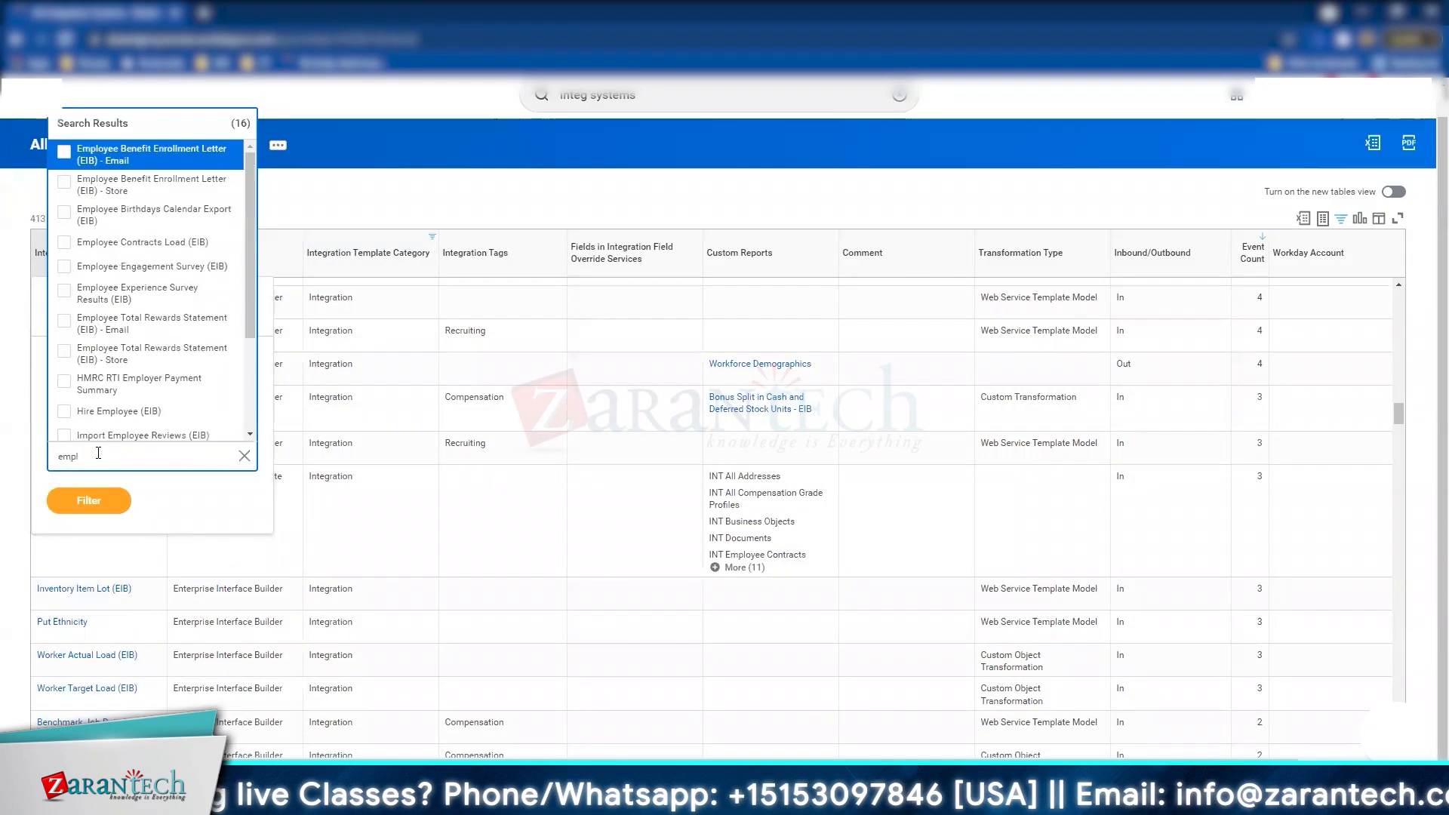
pyautogui.scroll(-3, 190, 186)
pyautogui.click(123, 264)
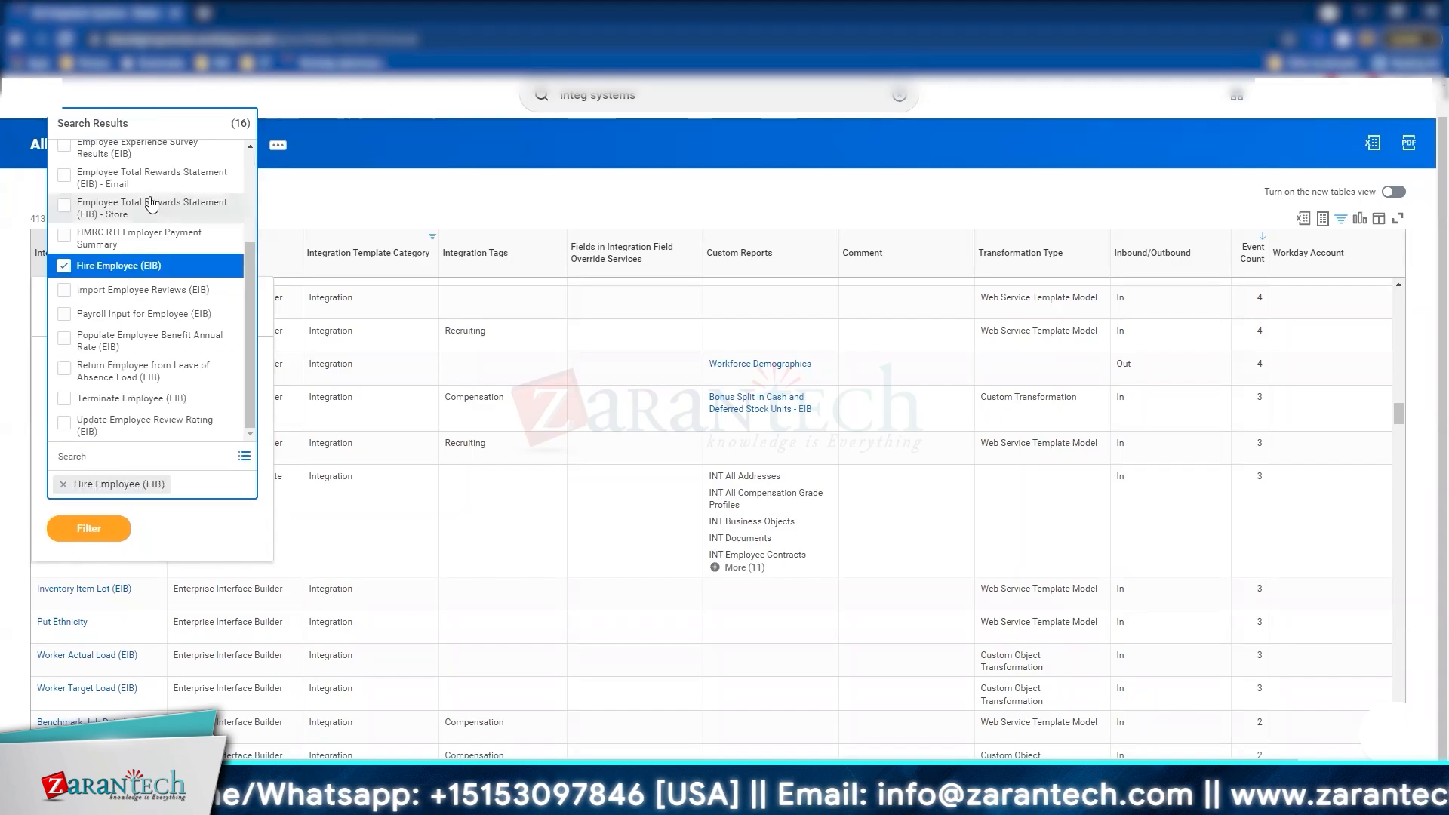
pyautogui.click(153, 266)
pyautogui.click(104, 515)
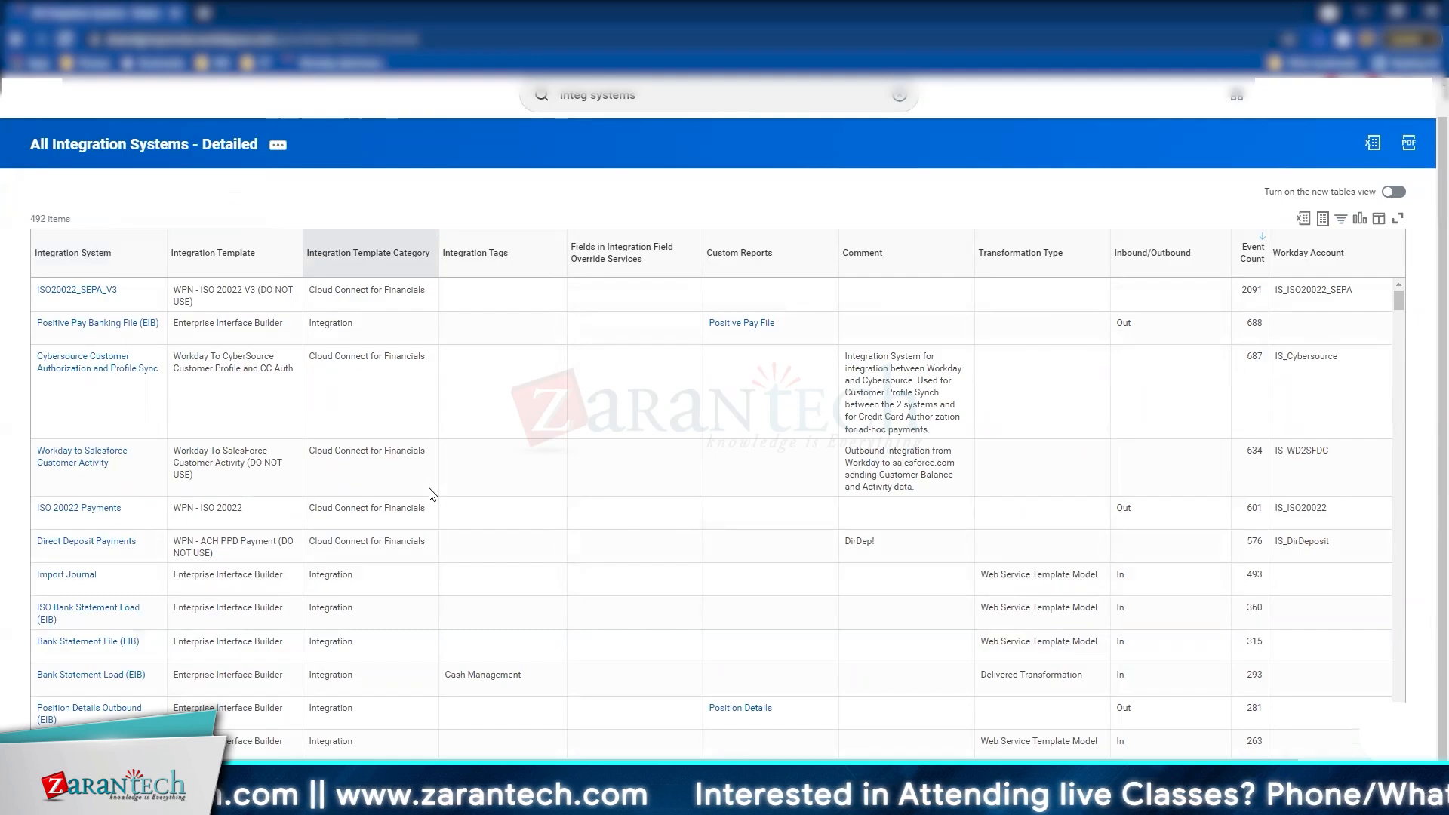
pyautogui.scroll(-1, 432, 494)
# Step: Filter the Integration Template column on Enterprise Interface Builder, leaving 205 systems
pyautogui.click(213, 252)
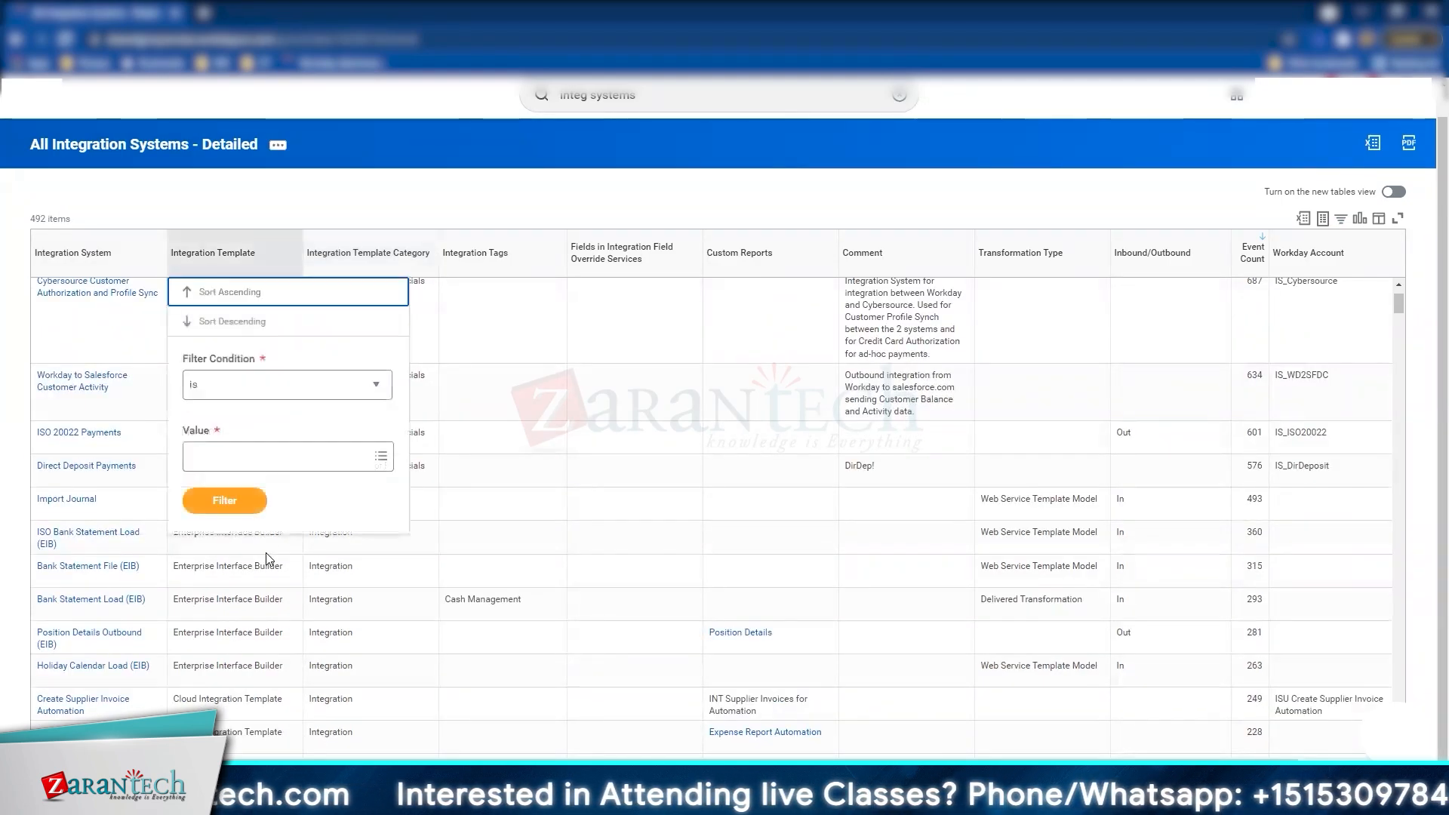
pyautogui.click(287, 382)
pyautogui.click(246, 462)
pyautogui.click(249, 453)
pyautogui.scroll(-10, 286, 339)
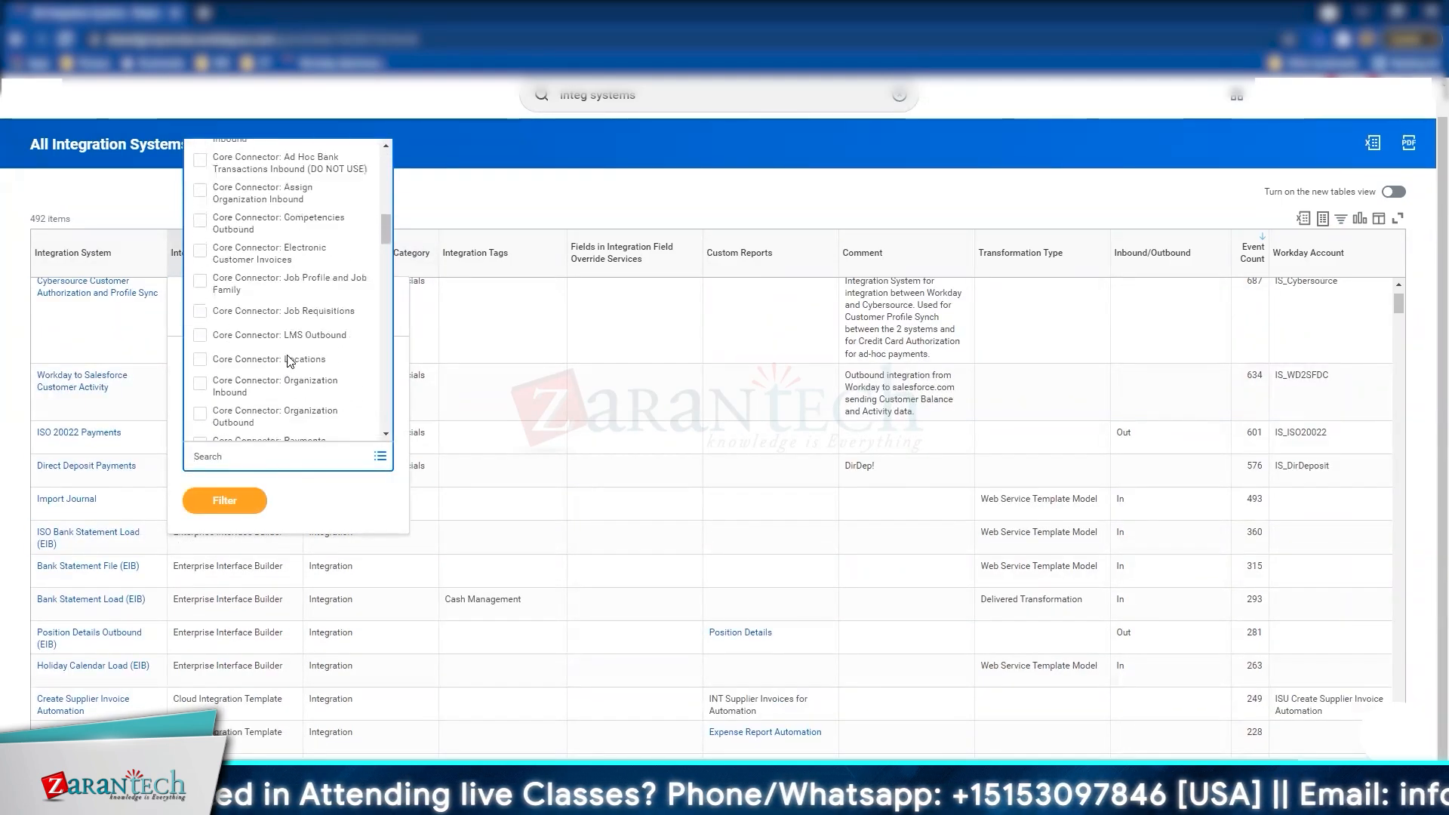
pyautogui.click(257, 337)
pyautogui.click(224, 528)
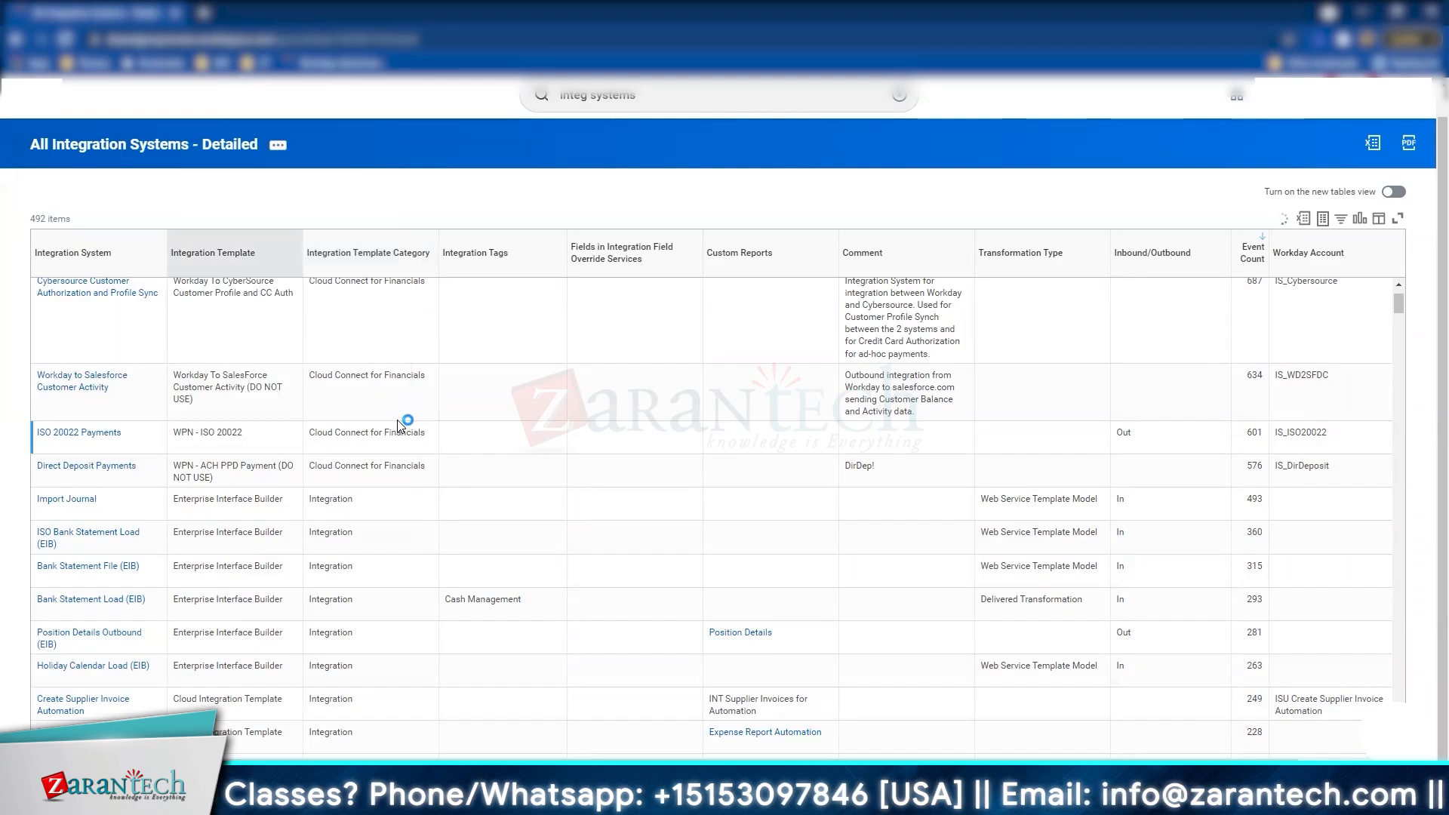
# Step: Open Create Expense Report Automation and Worker Welcome Package in new browser tabs
pyautogui.scroll(-2, 192, 397)
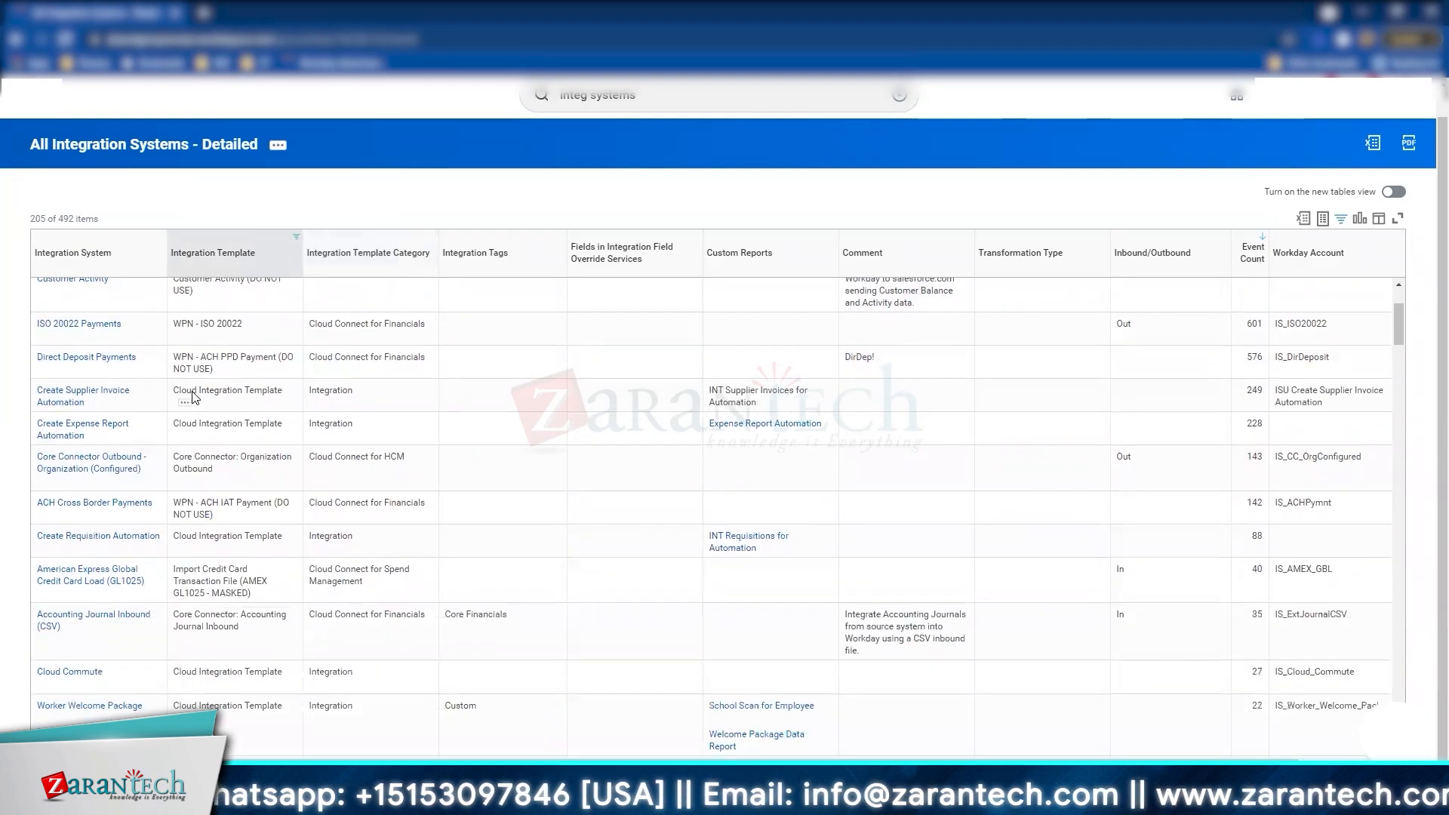
pyautogui.rightClick(123, 432)
pyautogui.click(188, 130)
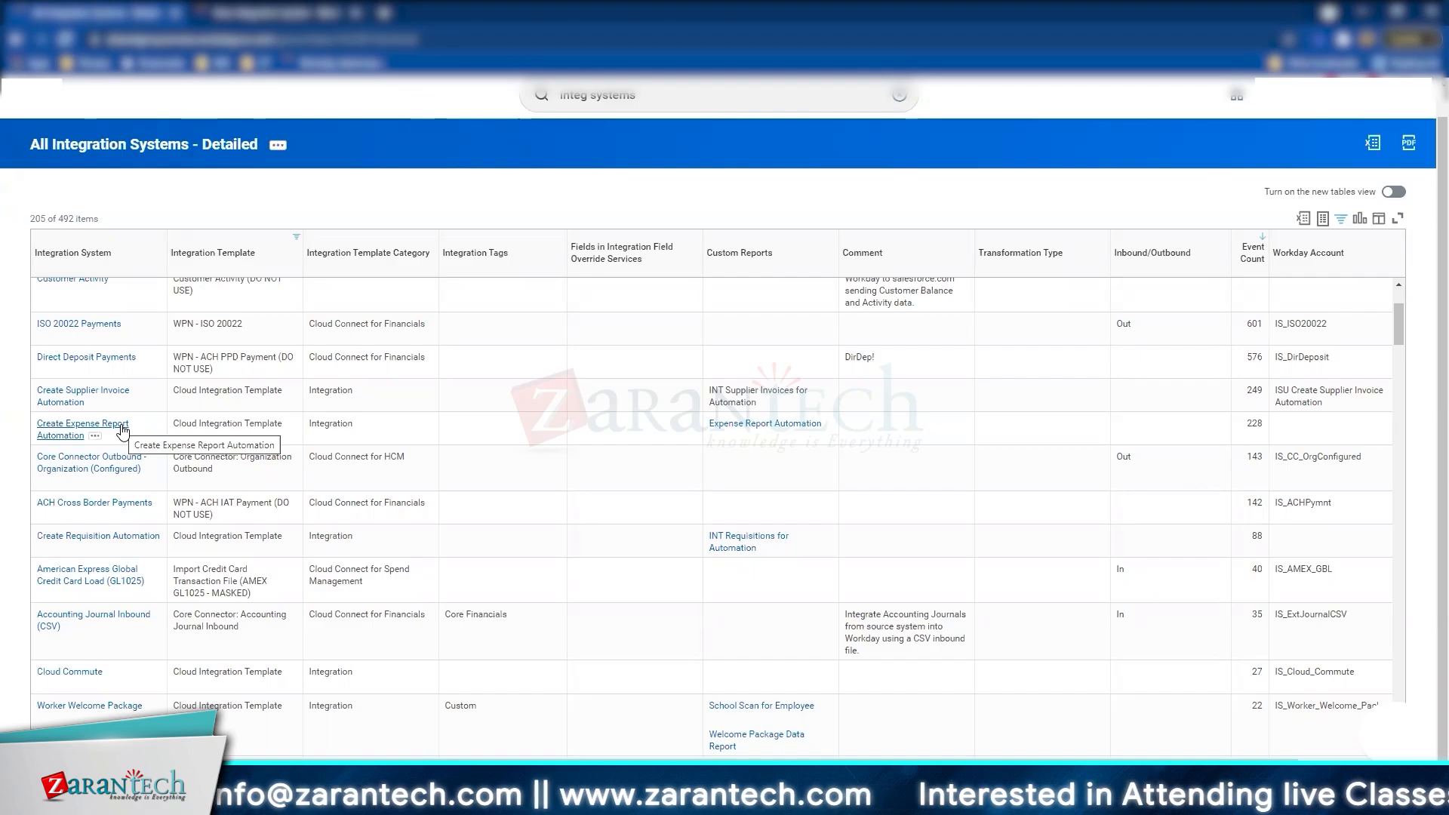
pyautogui.scroll(-3, 122, 432)
pyautogui.rightClick(89, 559)
pyautogui.click(151, 215)
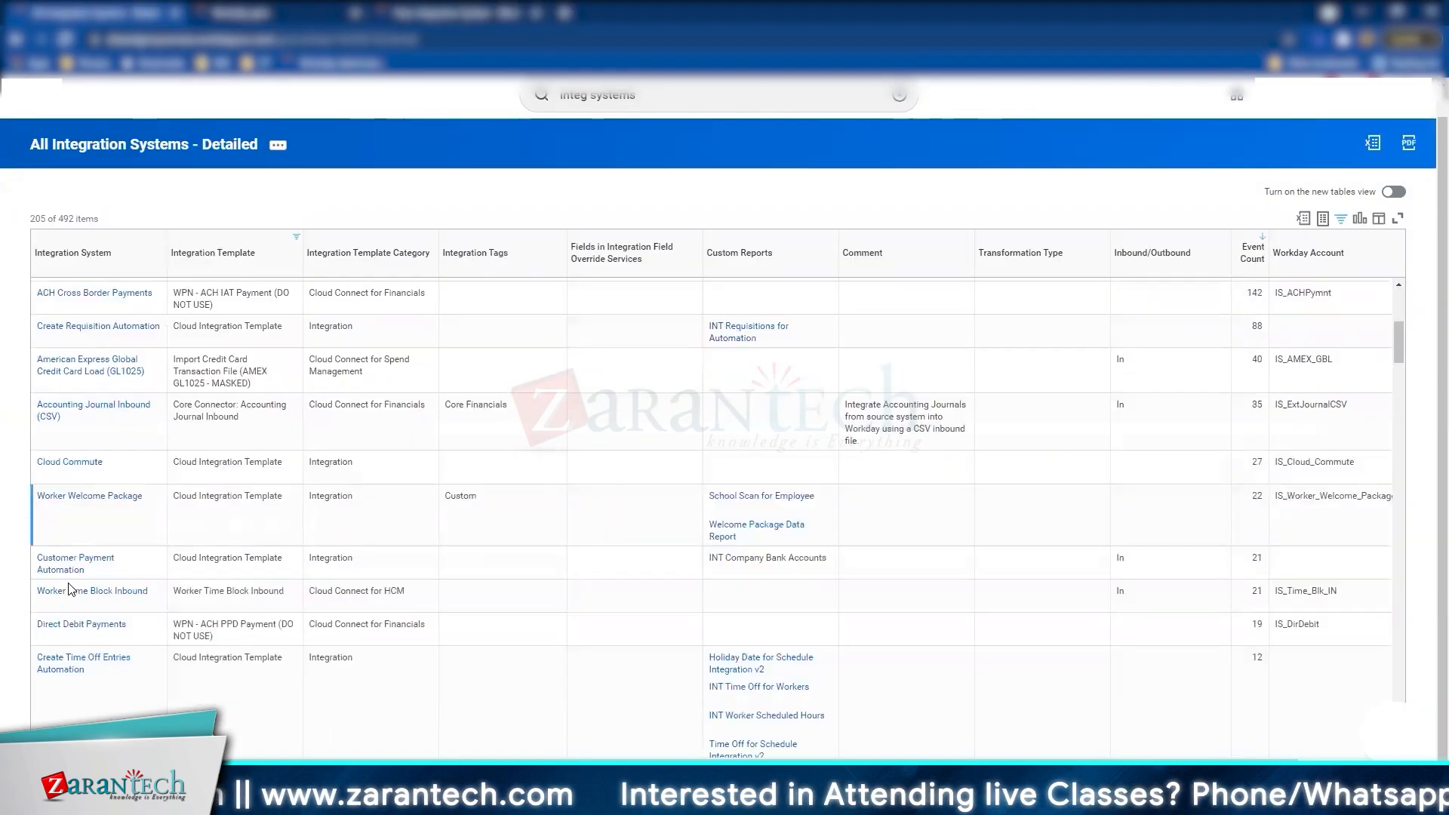
# Step: Open Worker Welcome Package, then switch to the Core Connector Outbound - Organization (Configured) page
pyautogui.scroll(-10, 70, 588)
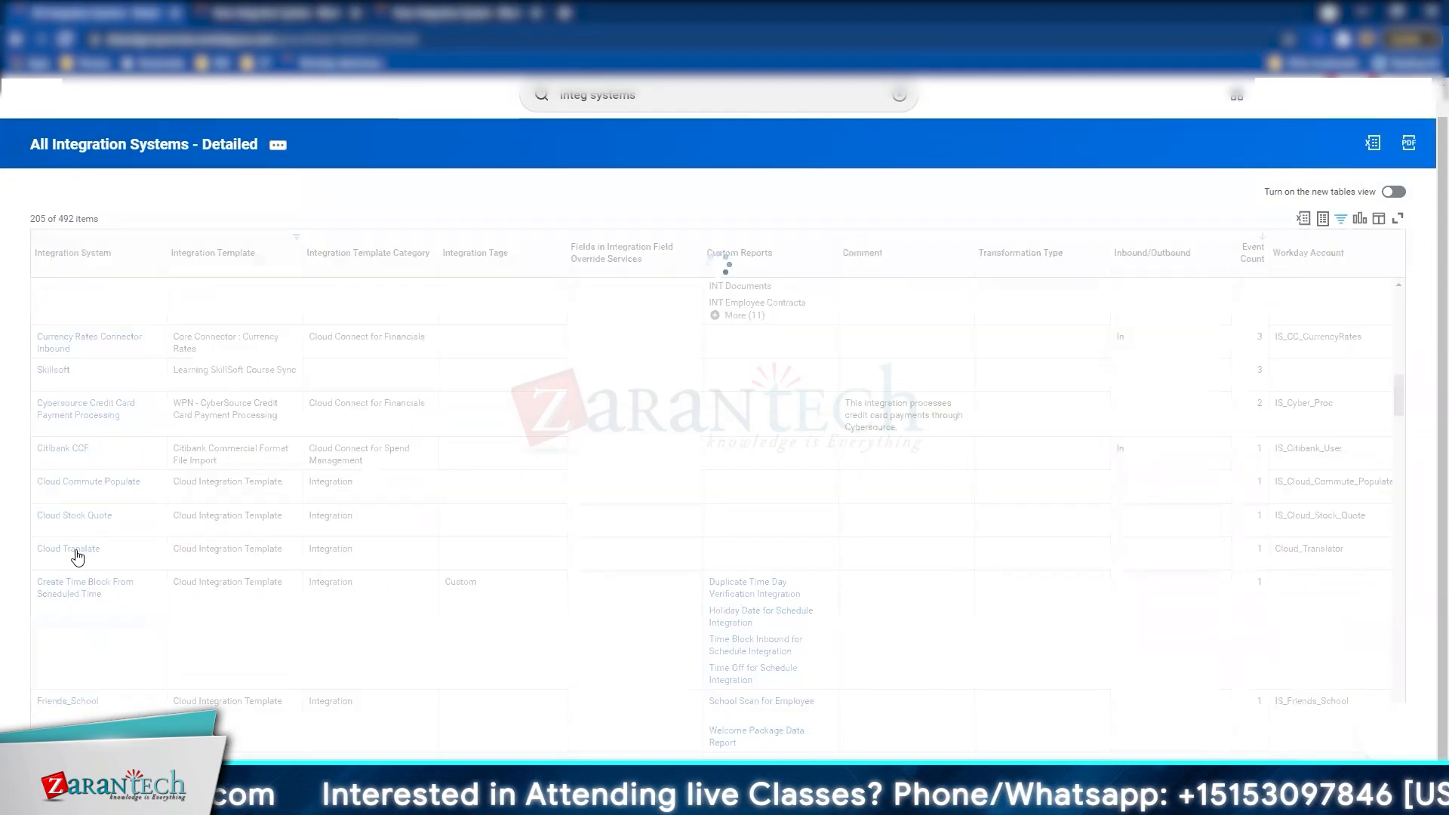
pyautogui.scroll(-6, 75, 596)
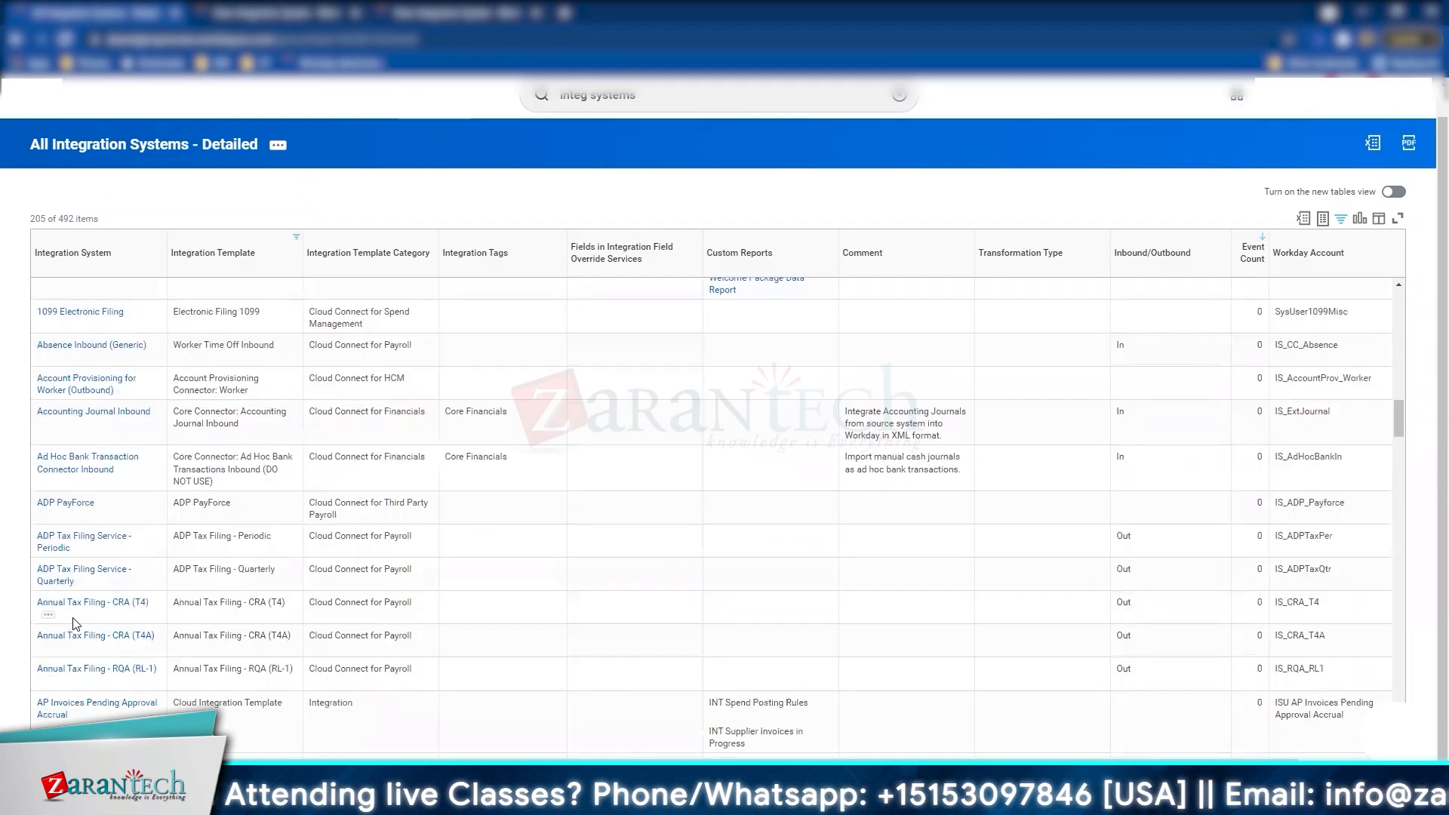
pyautogui.scroll(-8, 75, 623)
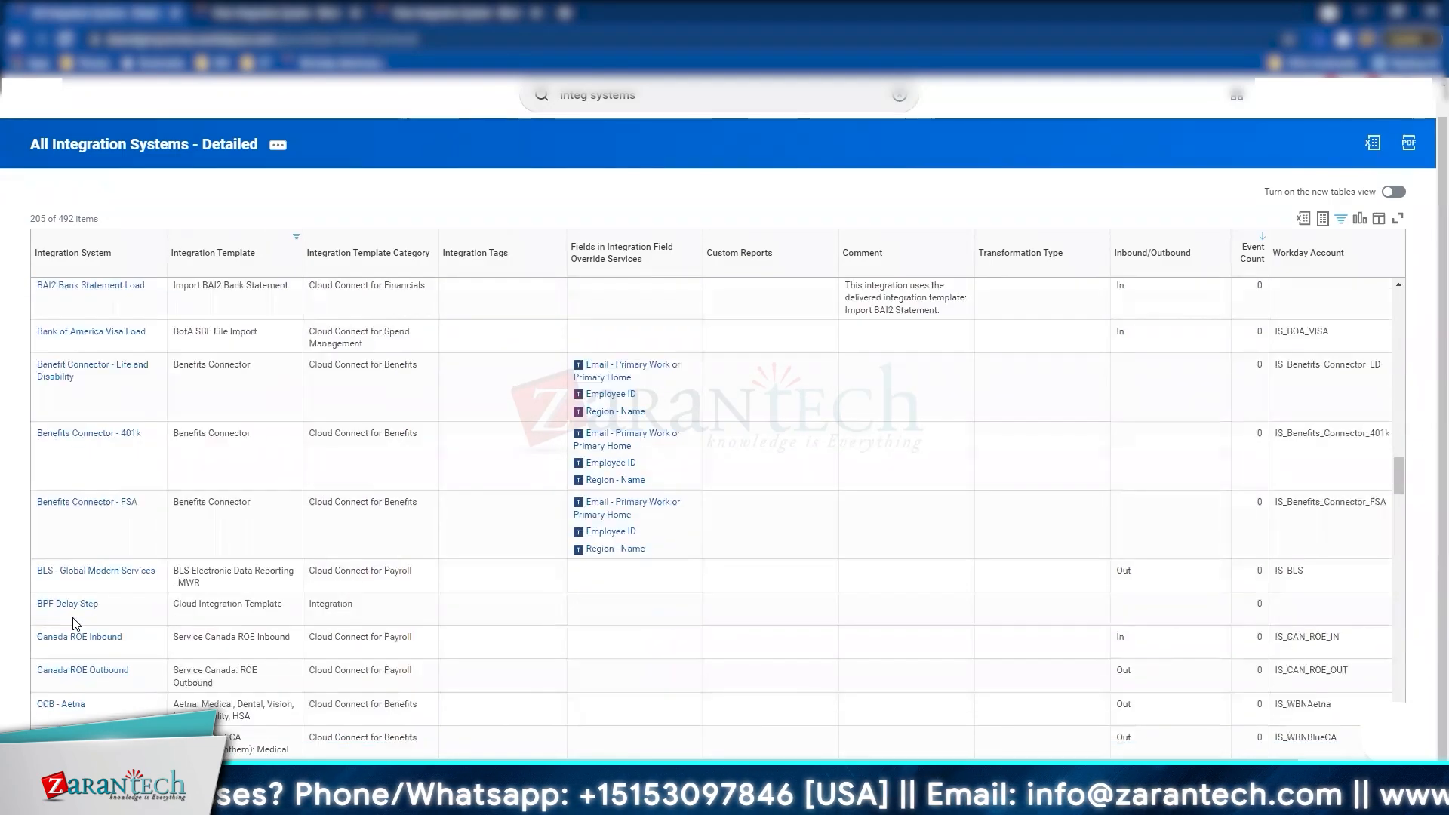
pyautogui.scroll(10, 102, 375)
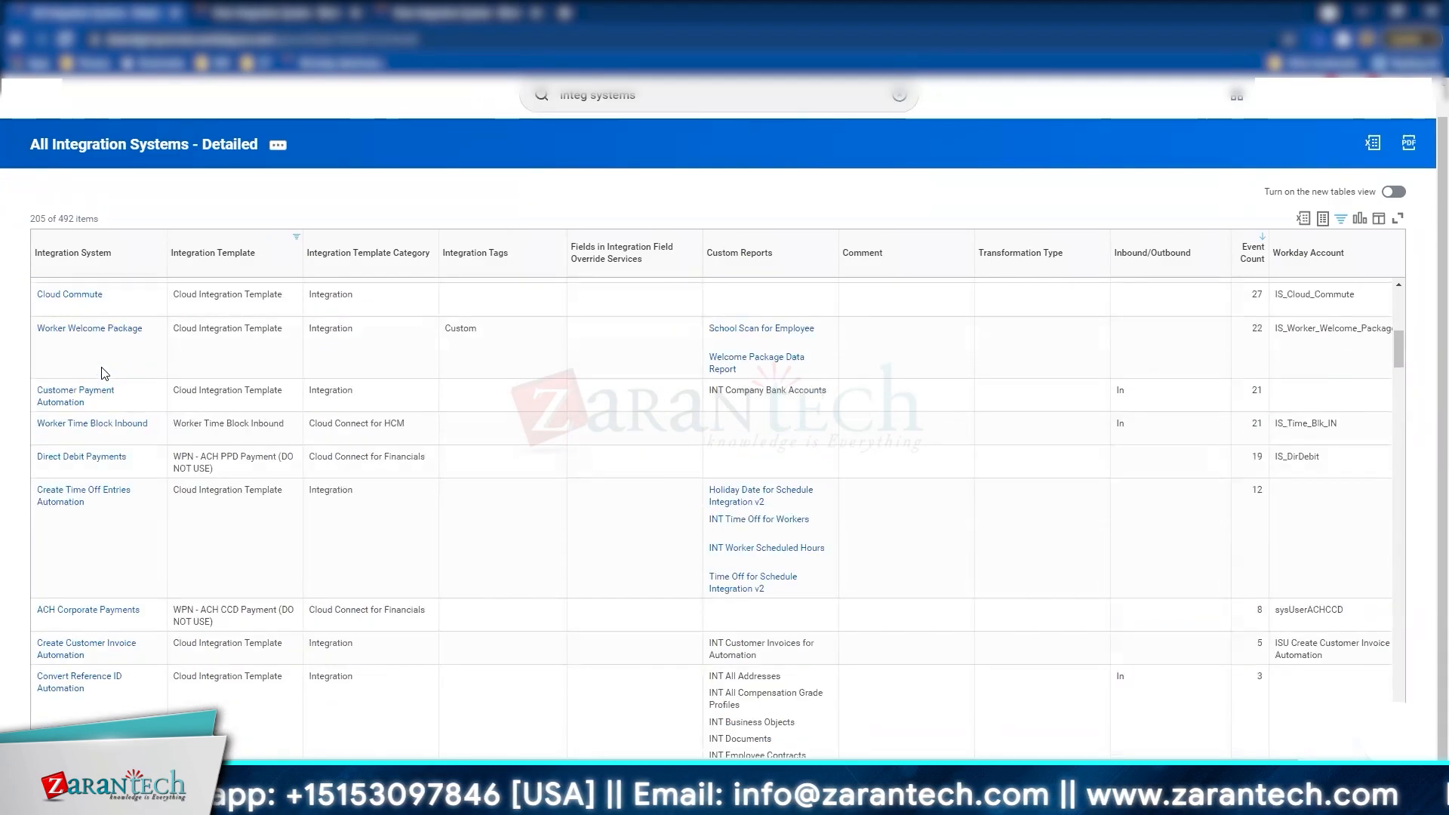
pyautogui.click(89, 328)
pyautogui.scroll(-4, 453, 578)
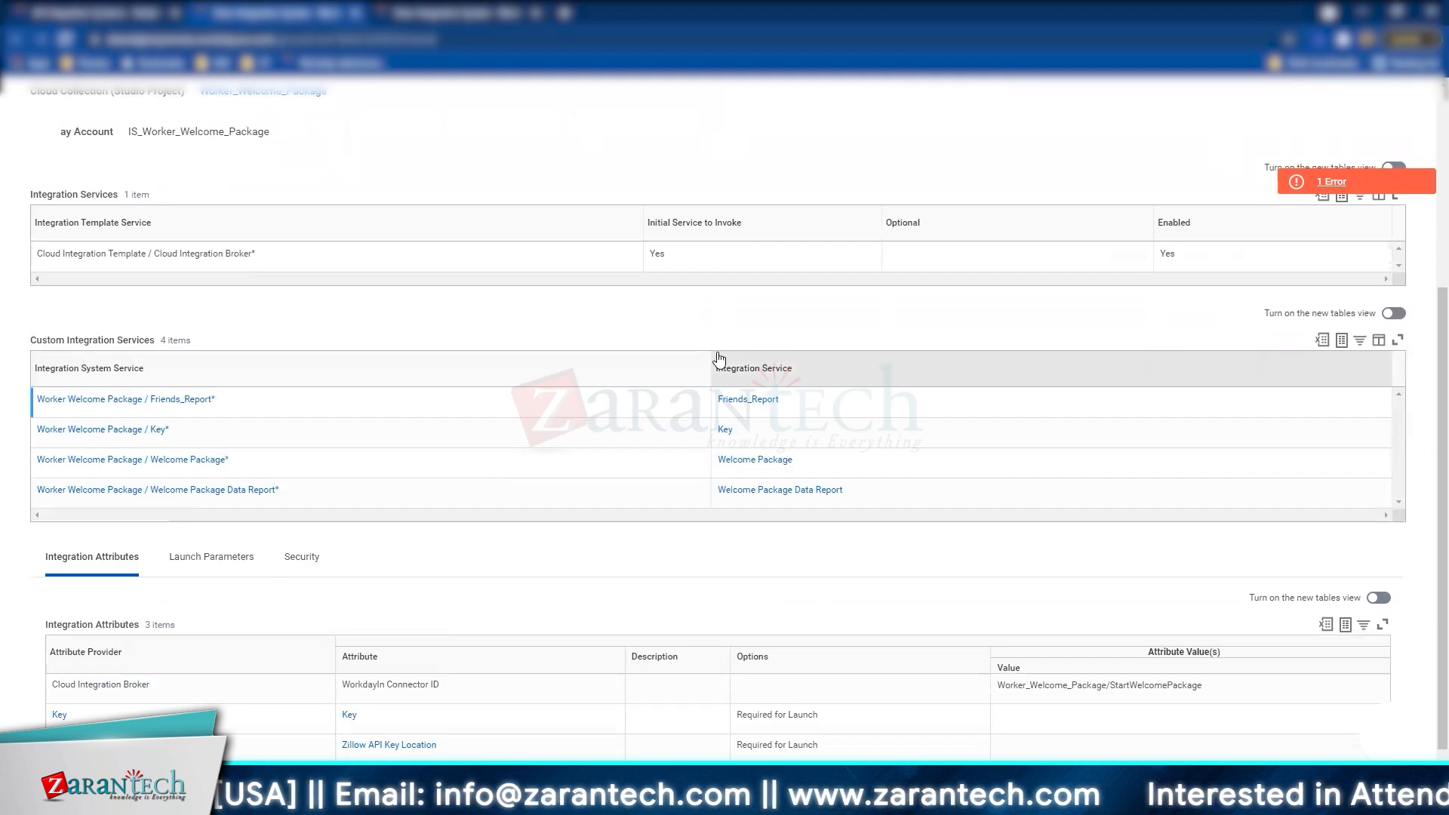
pyautogui.scroll(-1, 741, 476)
pyautogui.hotkey('ctrl', 'Tab')
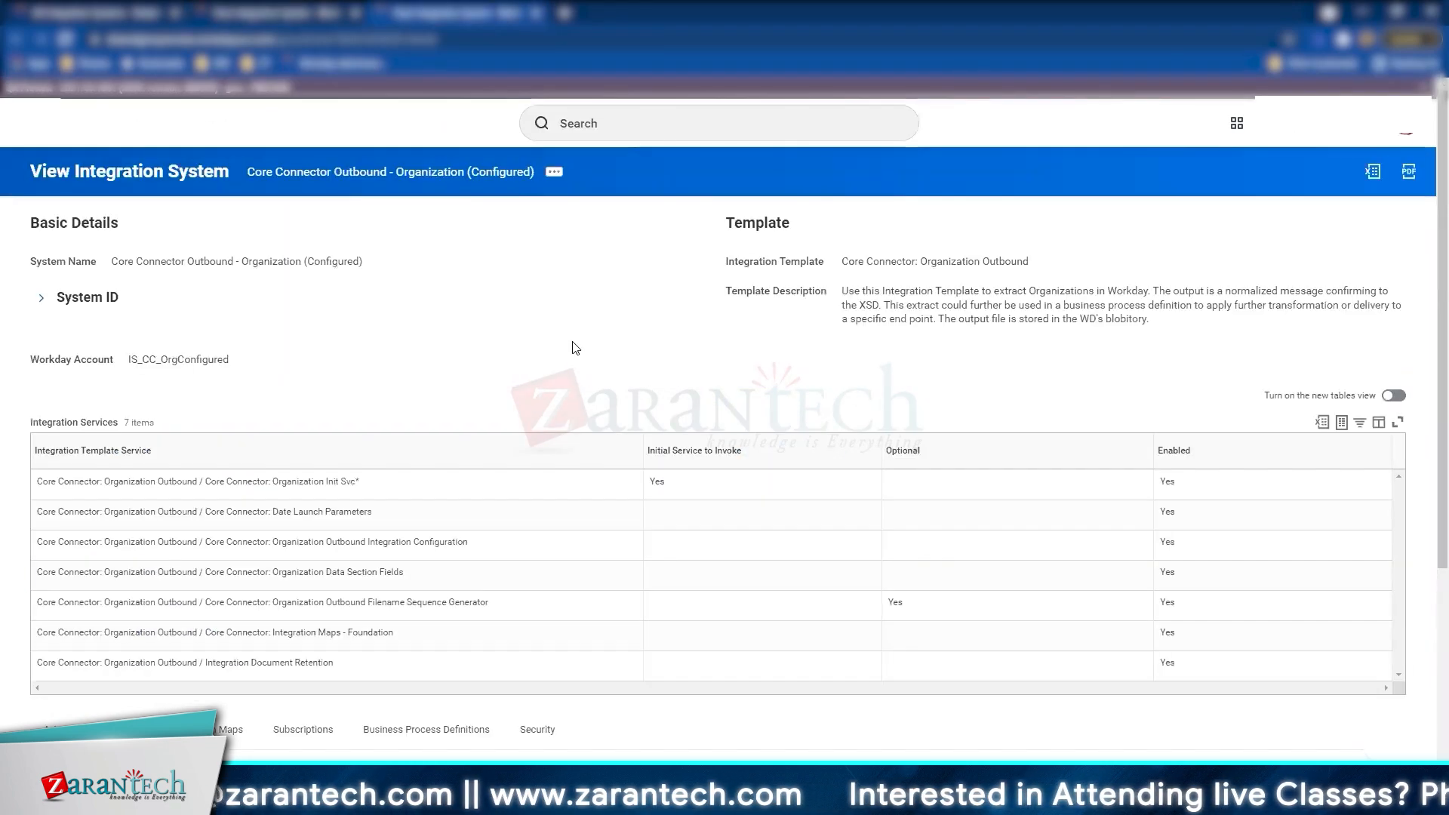
pyautogui.scroll(-3, 575, 347)
pyautogui.scroll(3, 577, 350)
# Step: View the integration's events, open the most recent event's output files, and return to the system page
pyautogui.click(554, 171)
pyautogui.moveTo(679, 229)
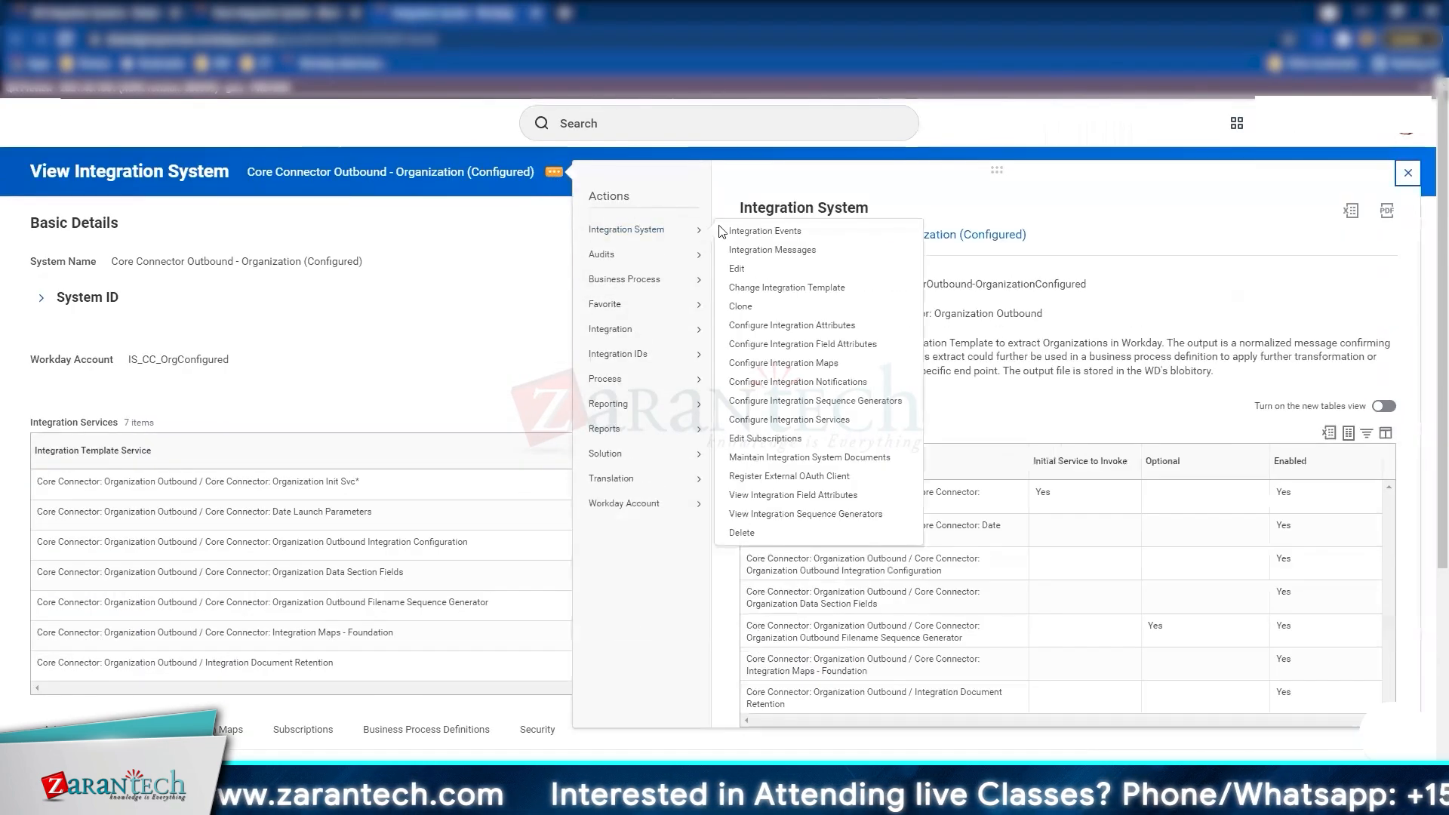
pyautogui.click(723, 231)
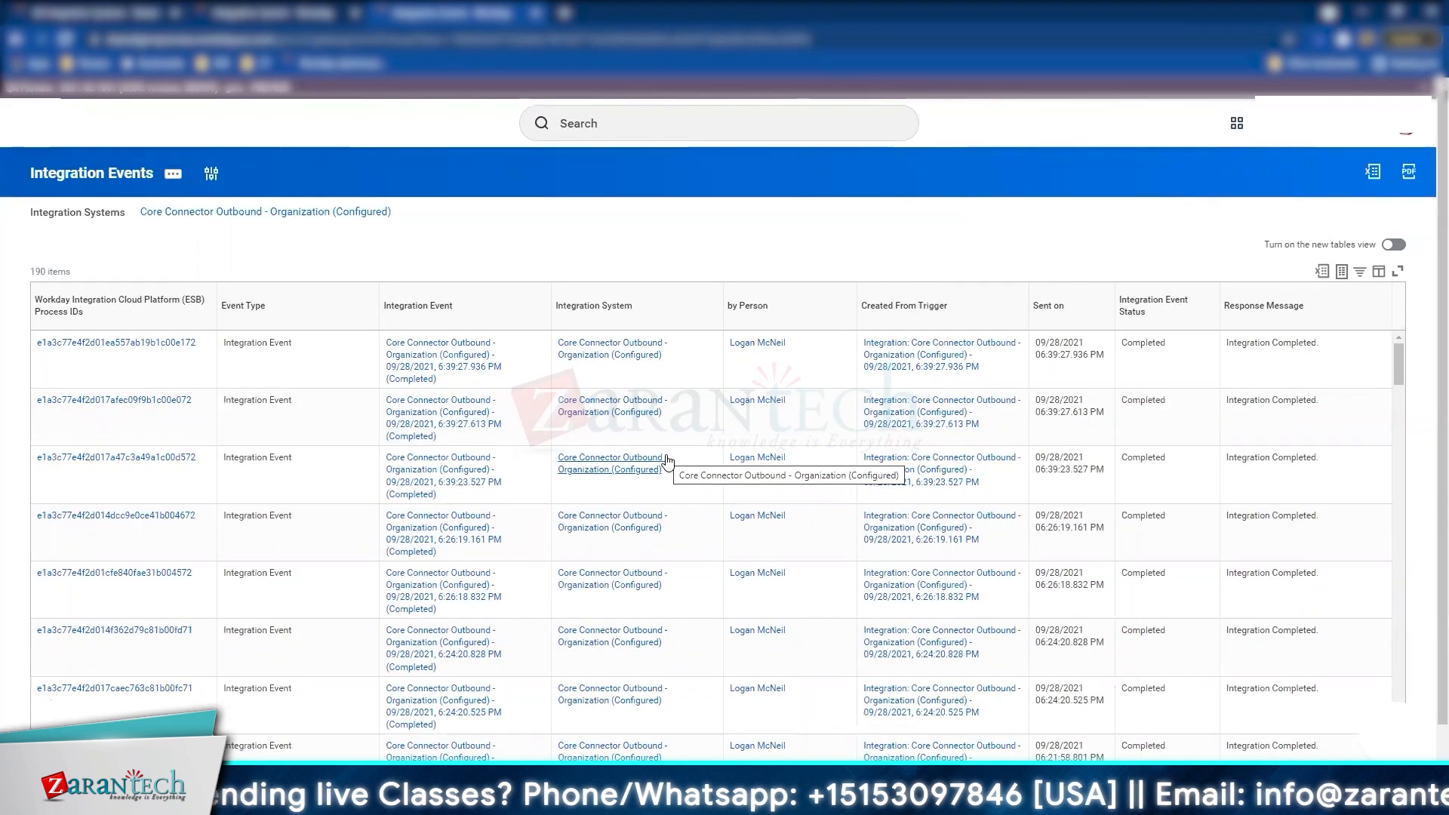
pyautogui.click(470, 372)
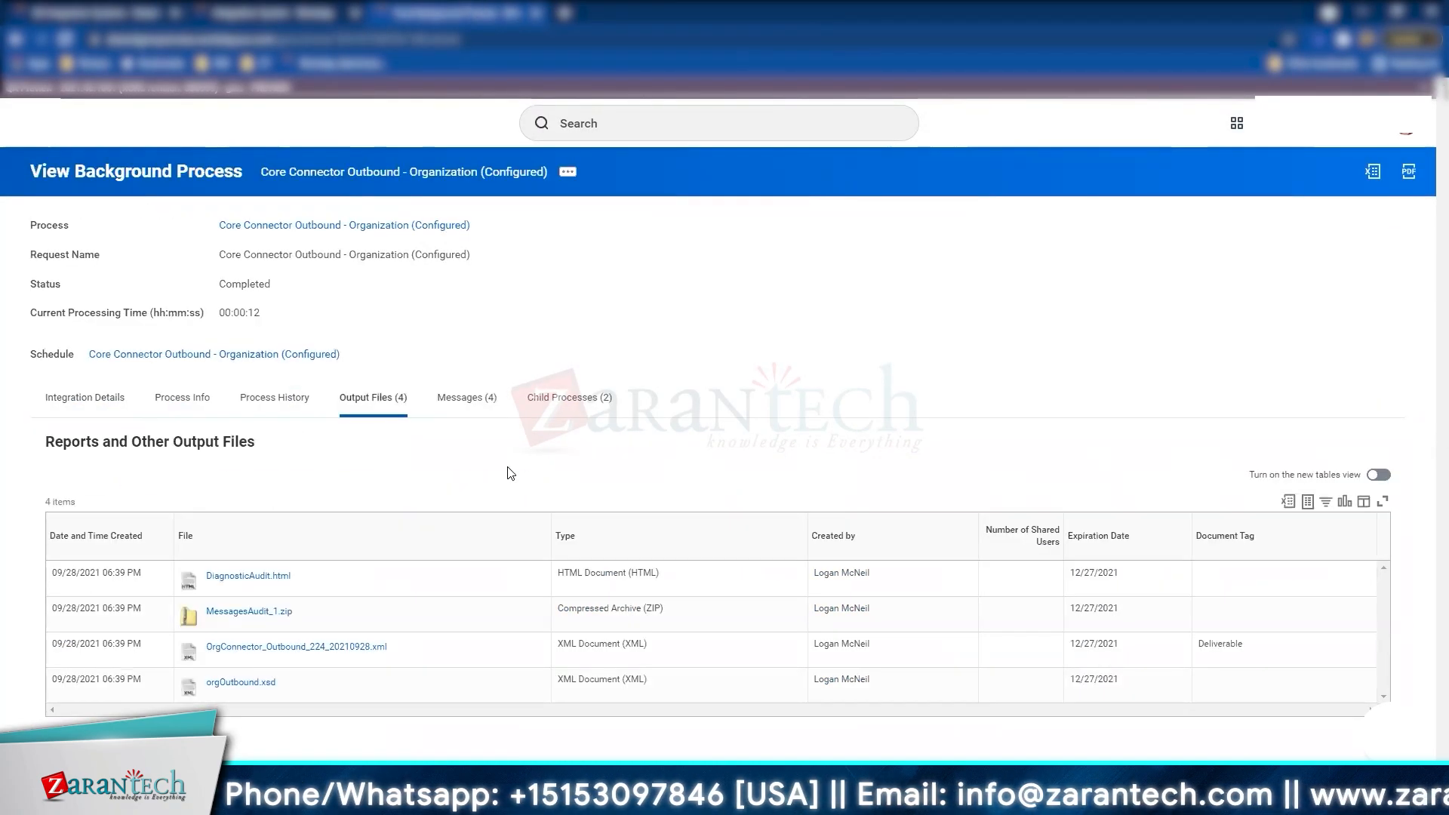
pyautogui.click(261, 8)
pyautogui.click(502, 308)
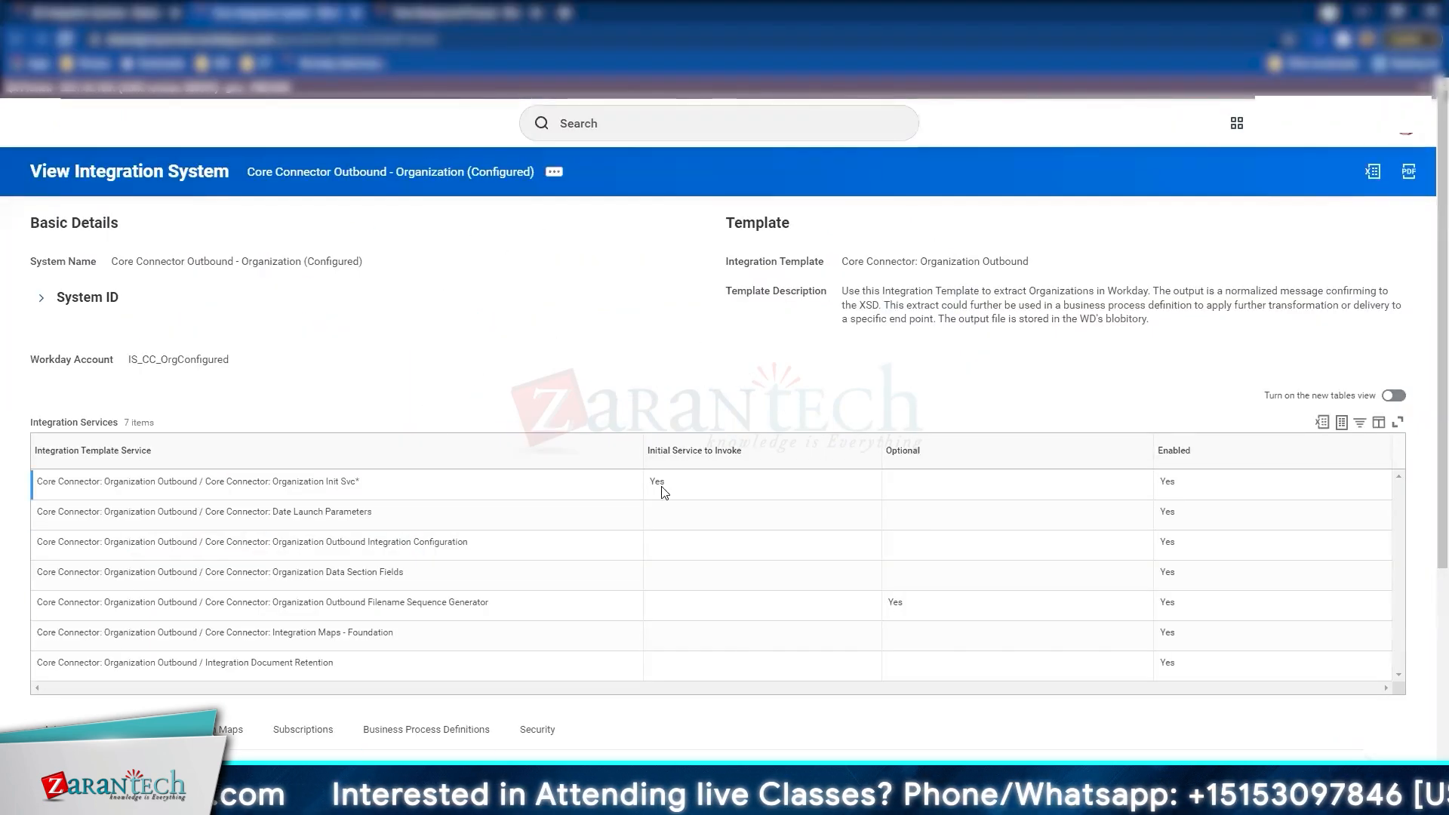
# Step: Review the Integration Attributes rows Include Prior Values and Document Retention Policy
pyautogui.scroll(-2, 657, 487)
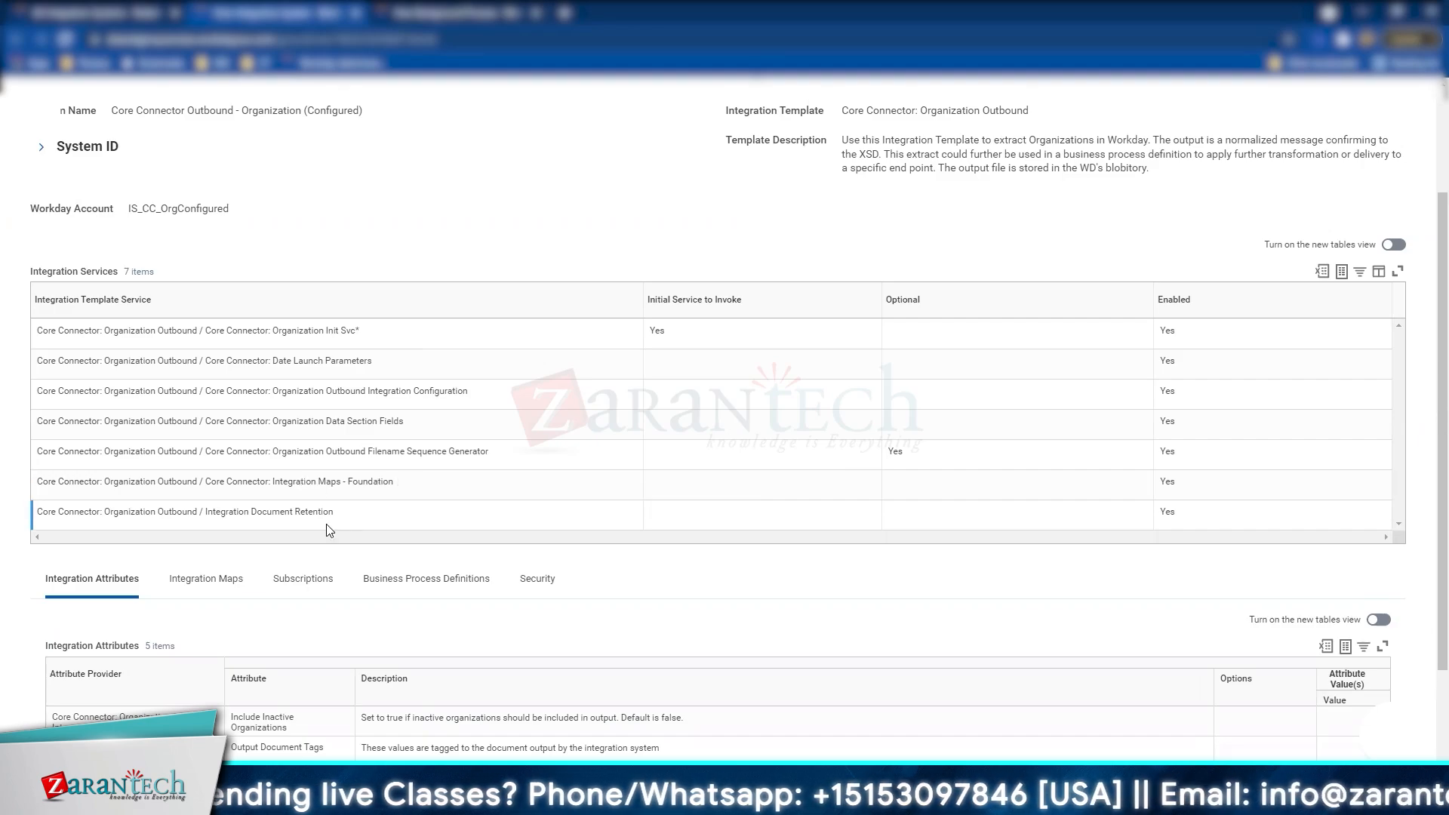
pyautogui.scroll(-2, 332, 521)
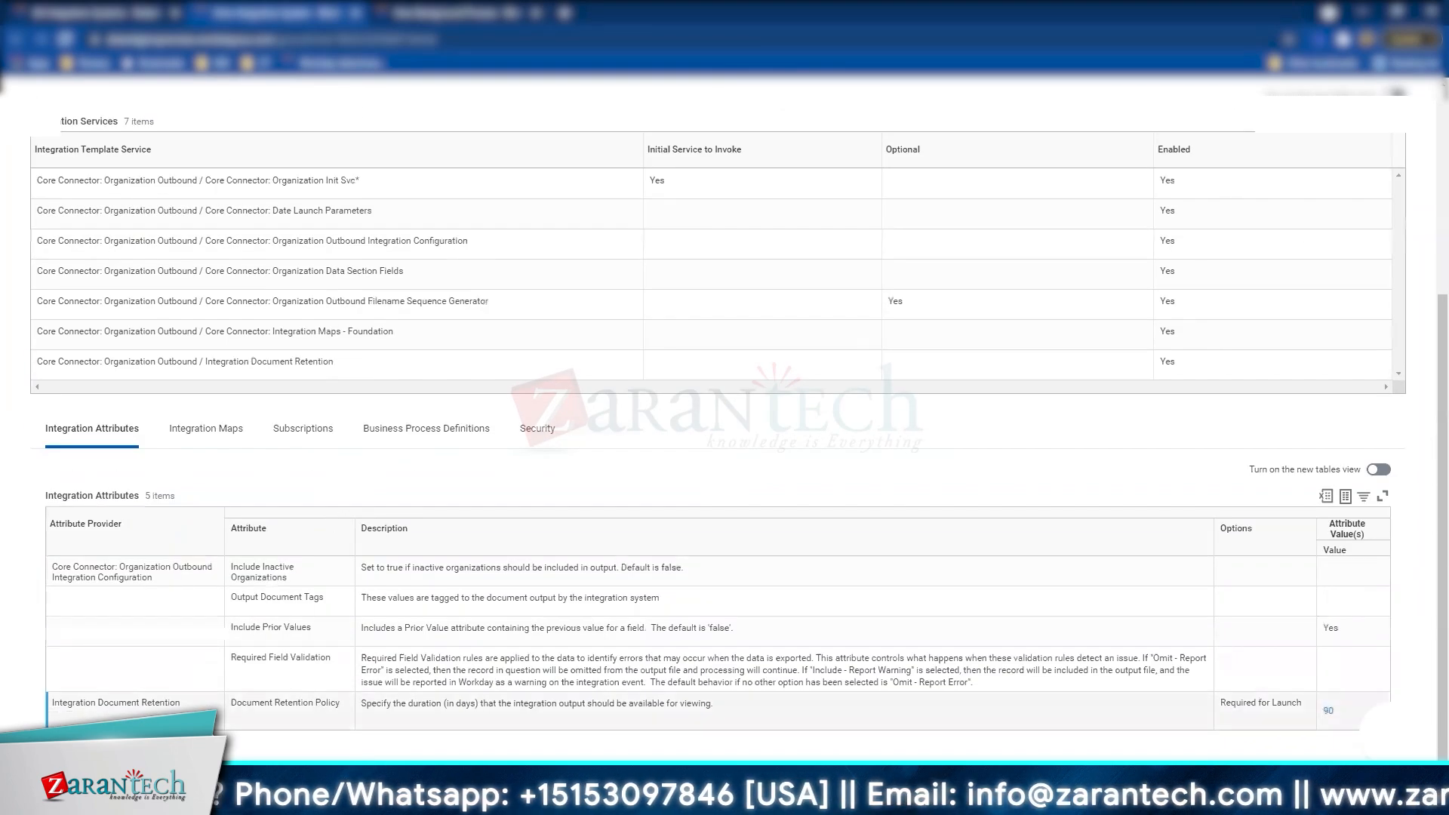
pyautogui.click(581, 639)
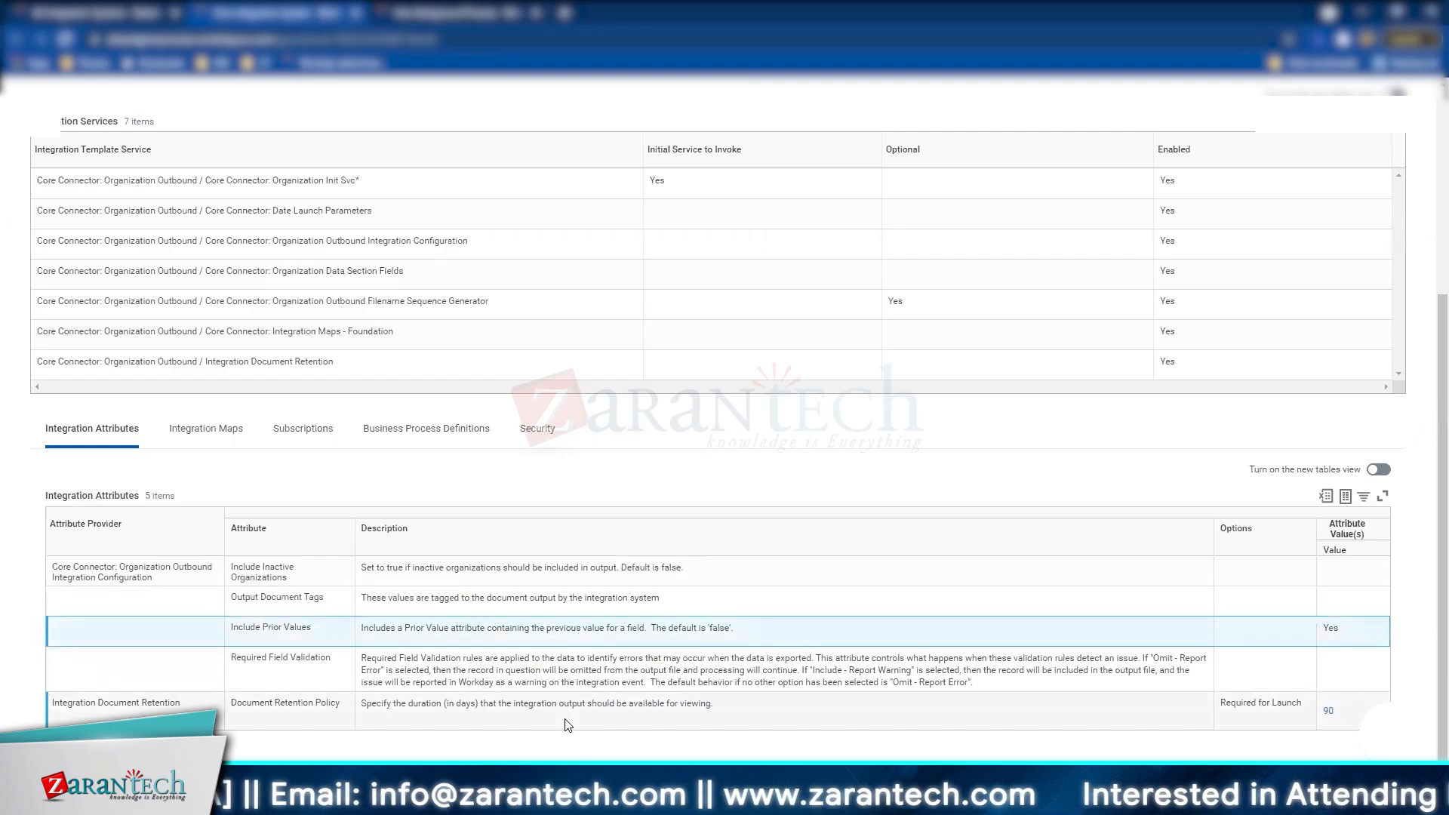
pyautogui.click(568, 725)
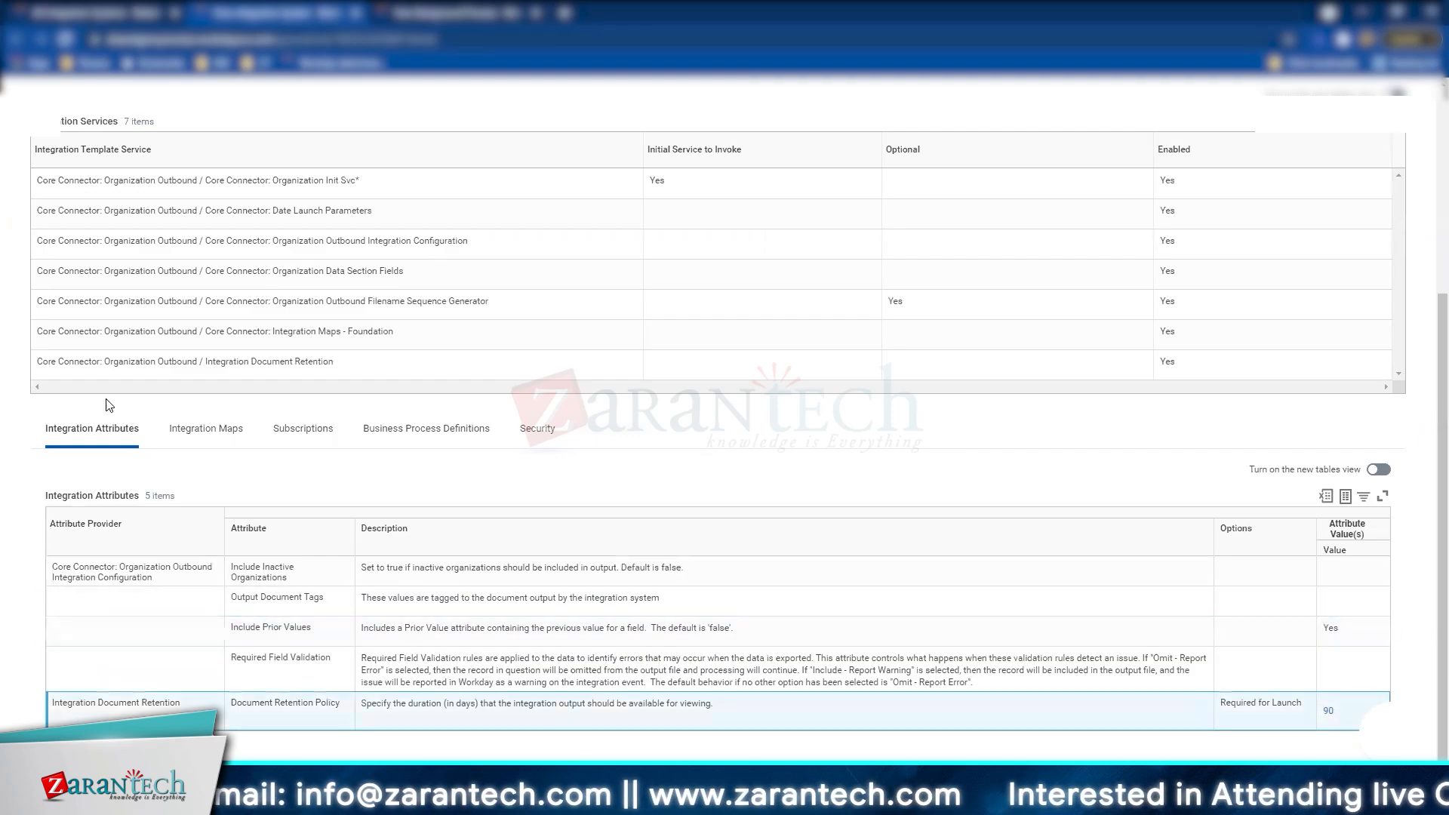
# Step: Show the Integration Maps, then the Subscriptions listing Assign Superior and Divide Organization
pyautogui.click(212, 446)
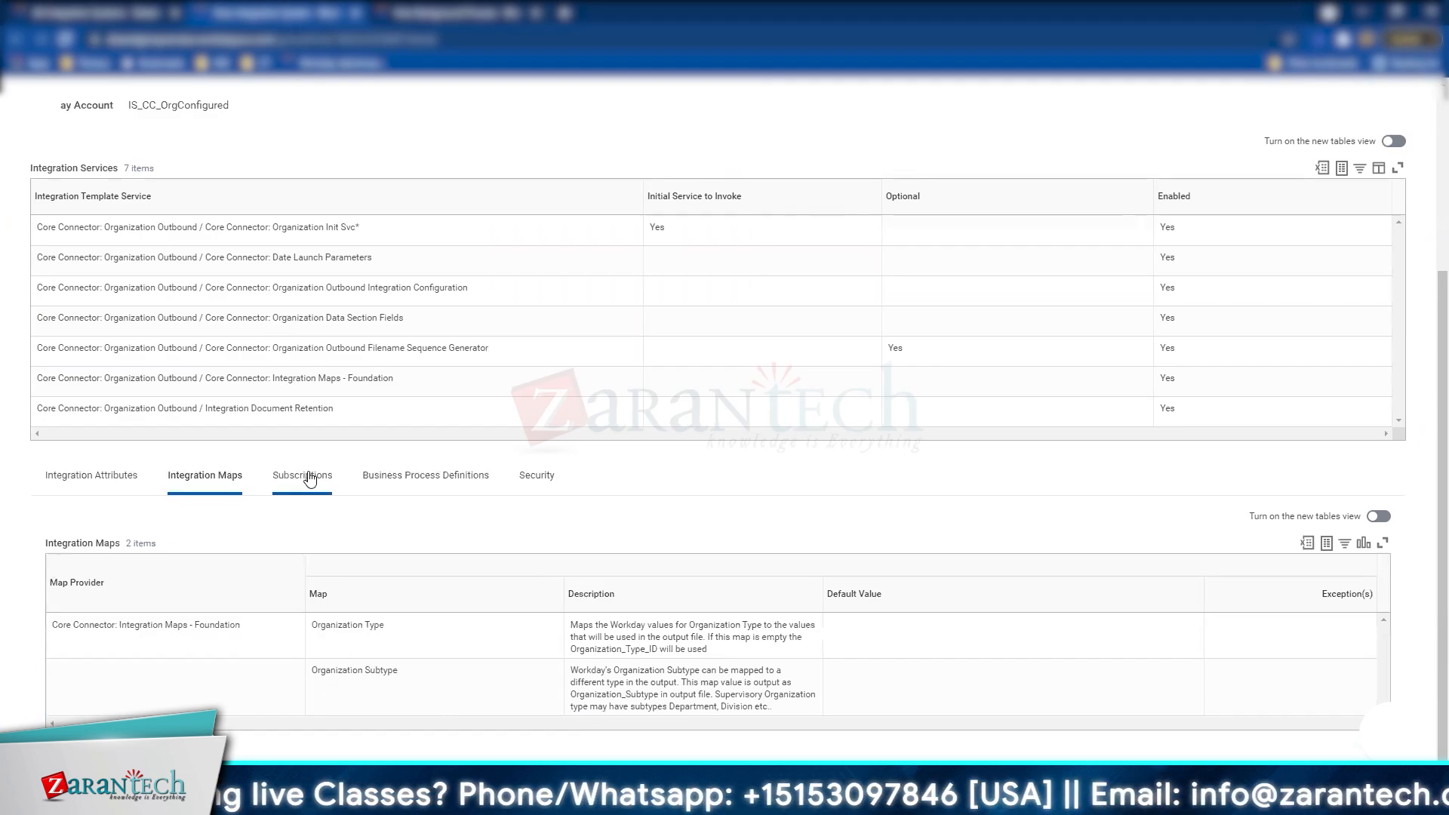
pyautogui.click(309, 478)
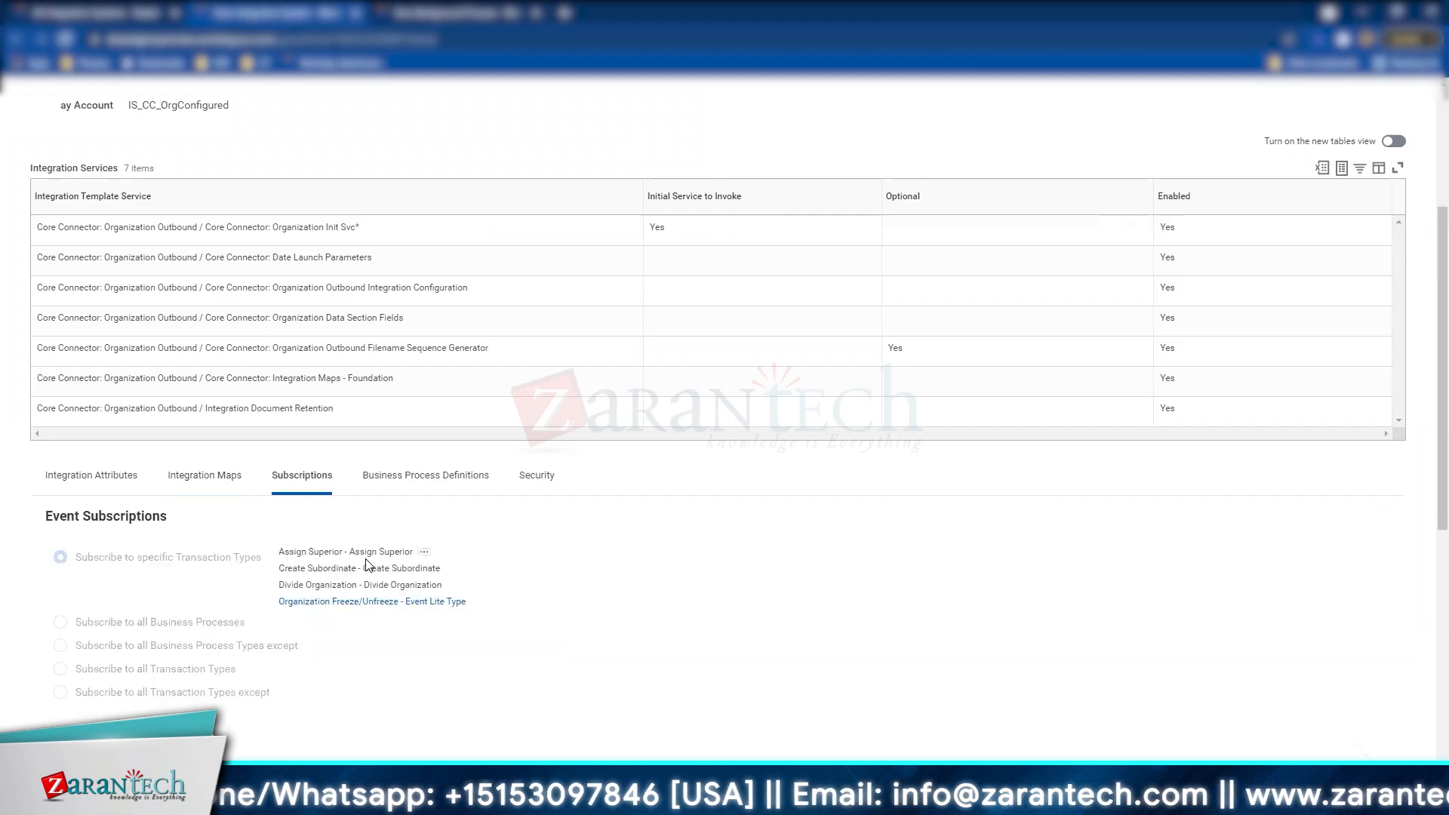
pyautogui.scroll(-7, 367, 564)
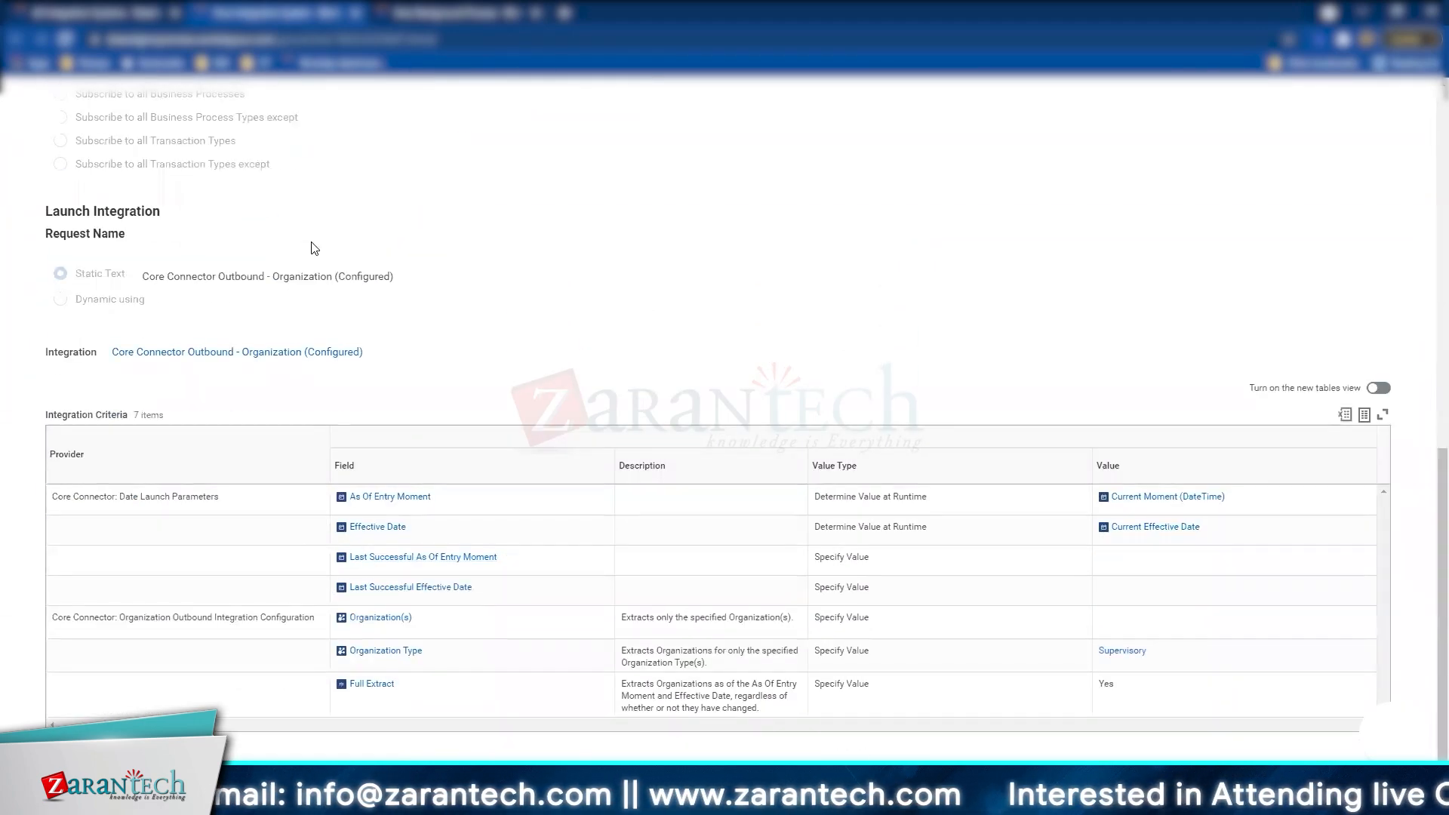
pyautogui.scroll(4, 312, 248)
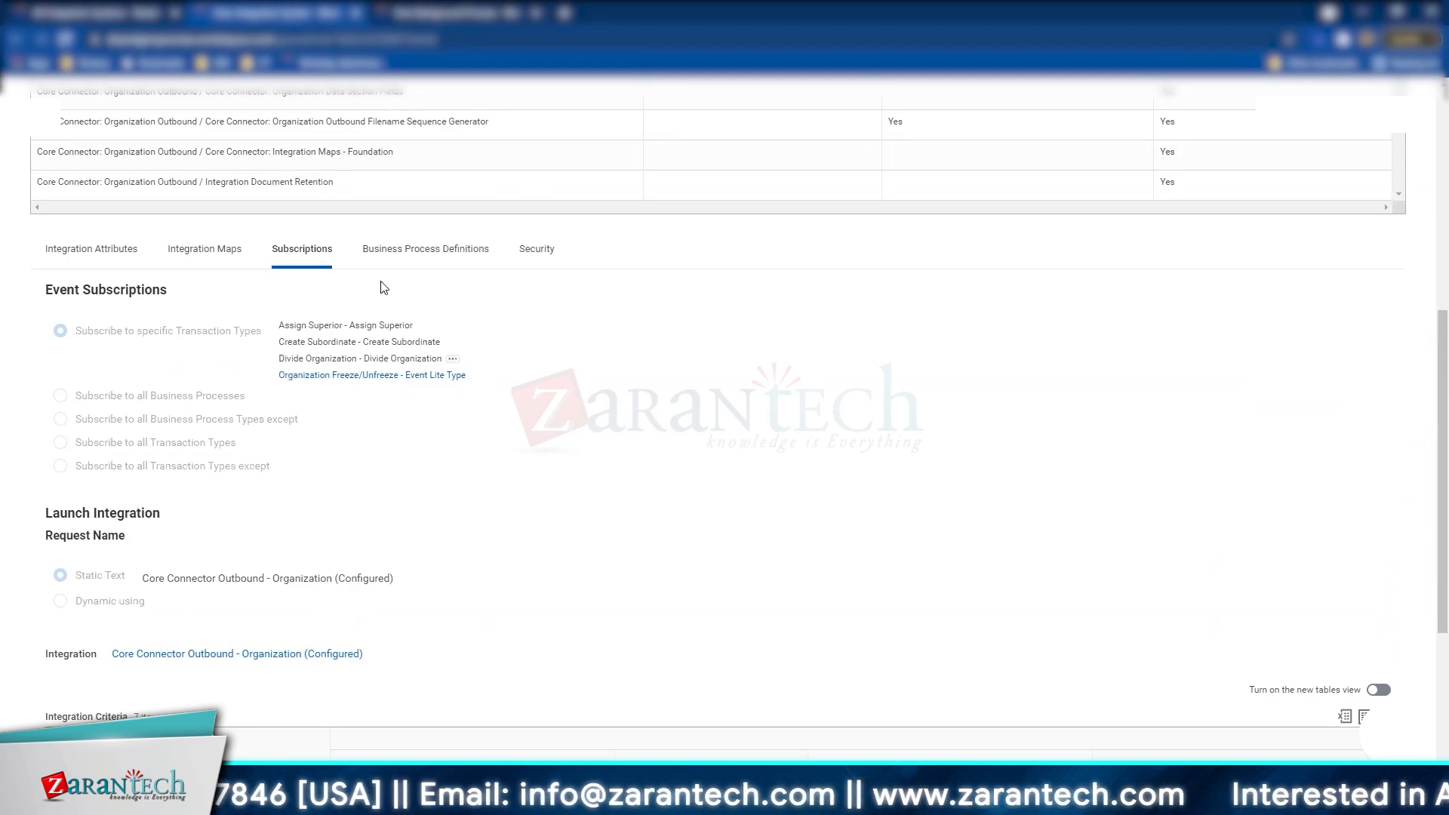
# Step: Open the integration's business process definition in a new tab
pyautogui.click(462, 253)
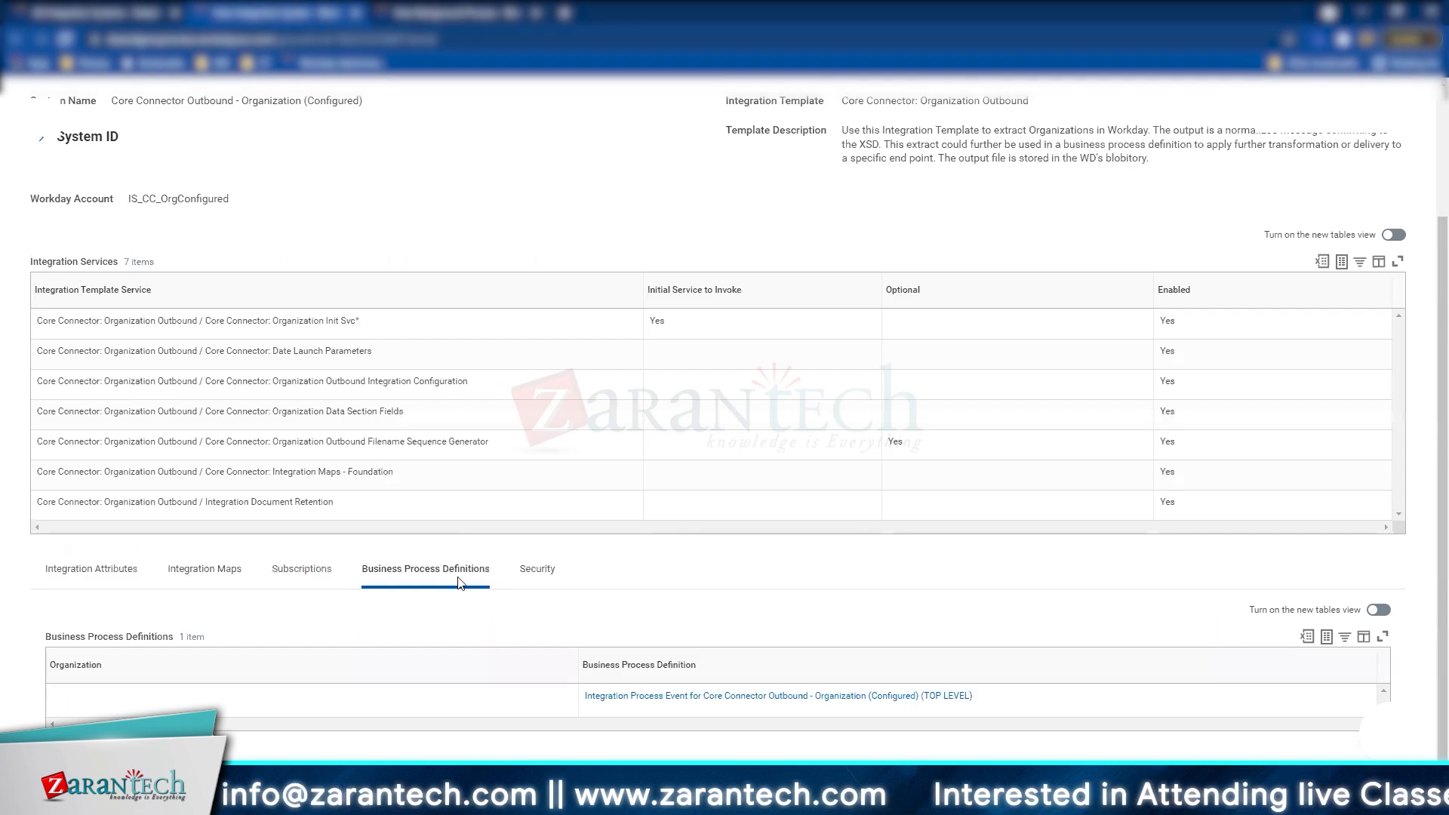
pyautogui.rightClick(726, 695)
pyautogui.click(752, 370)
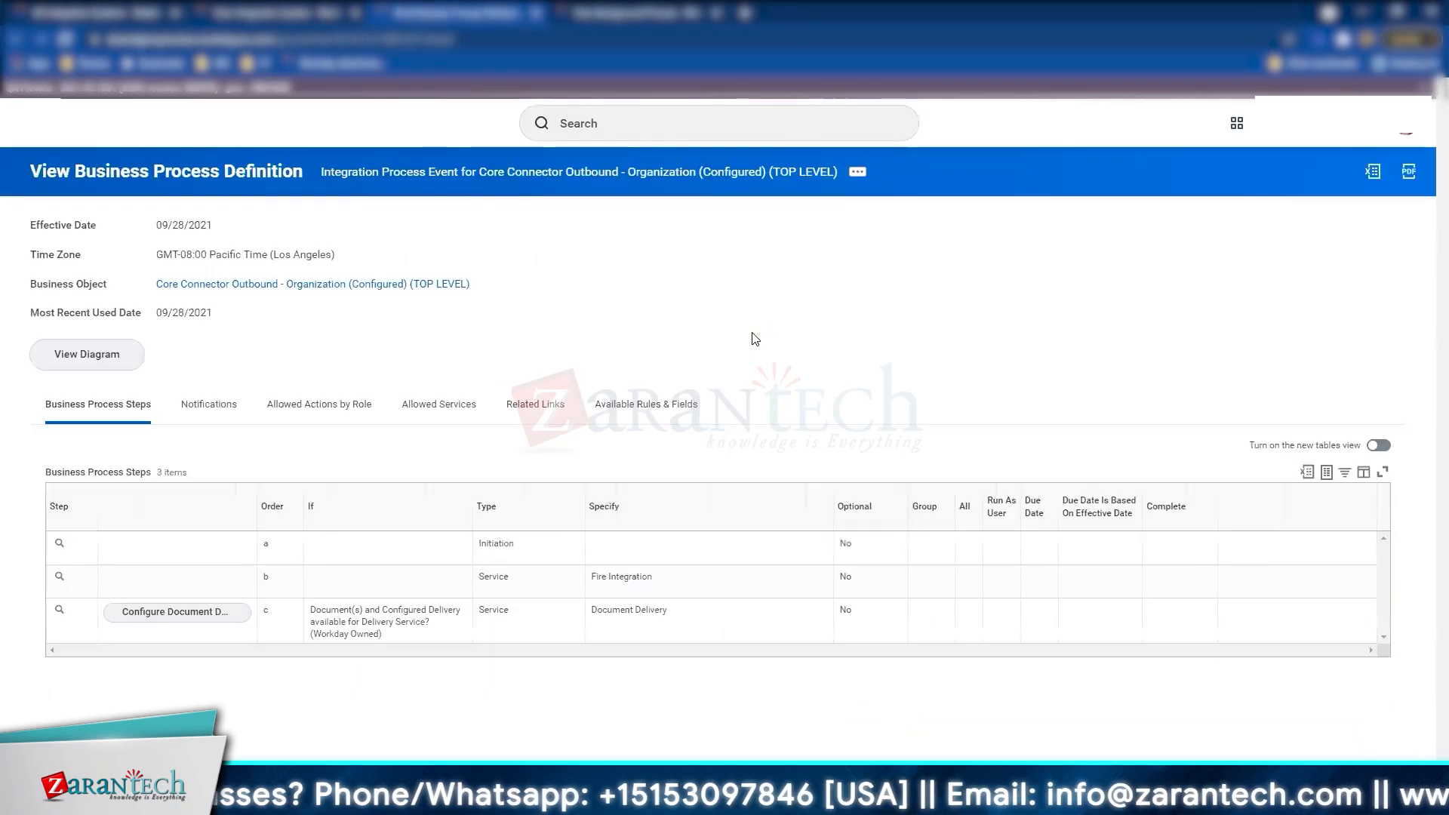
# Step: Review the Document Delivery step's SFTP transport settings for step c
pyautogui.click(201, 617)
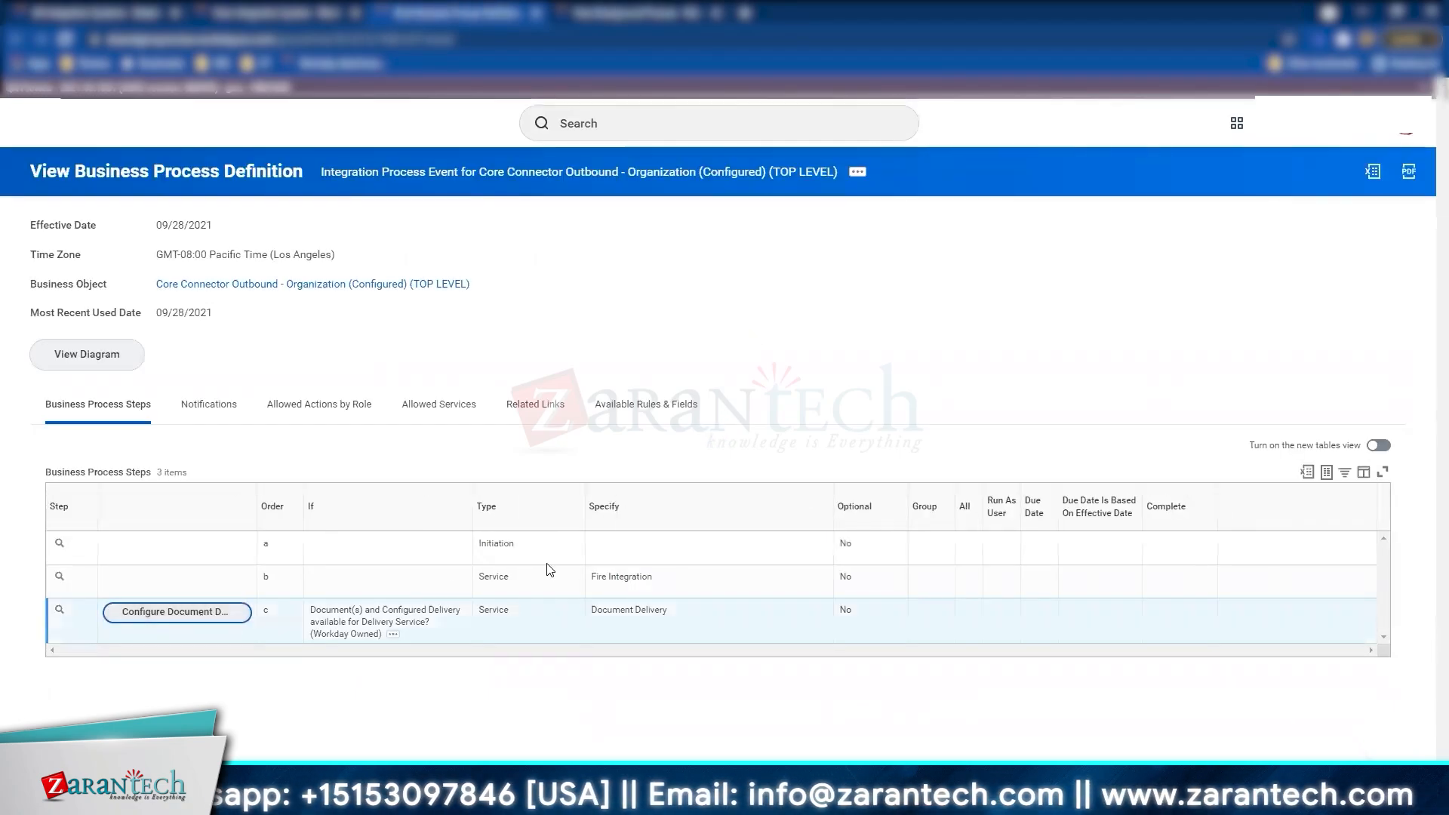
pyautogui.click(415, 398)
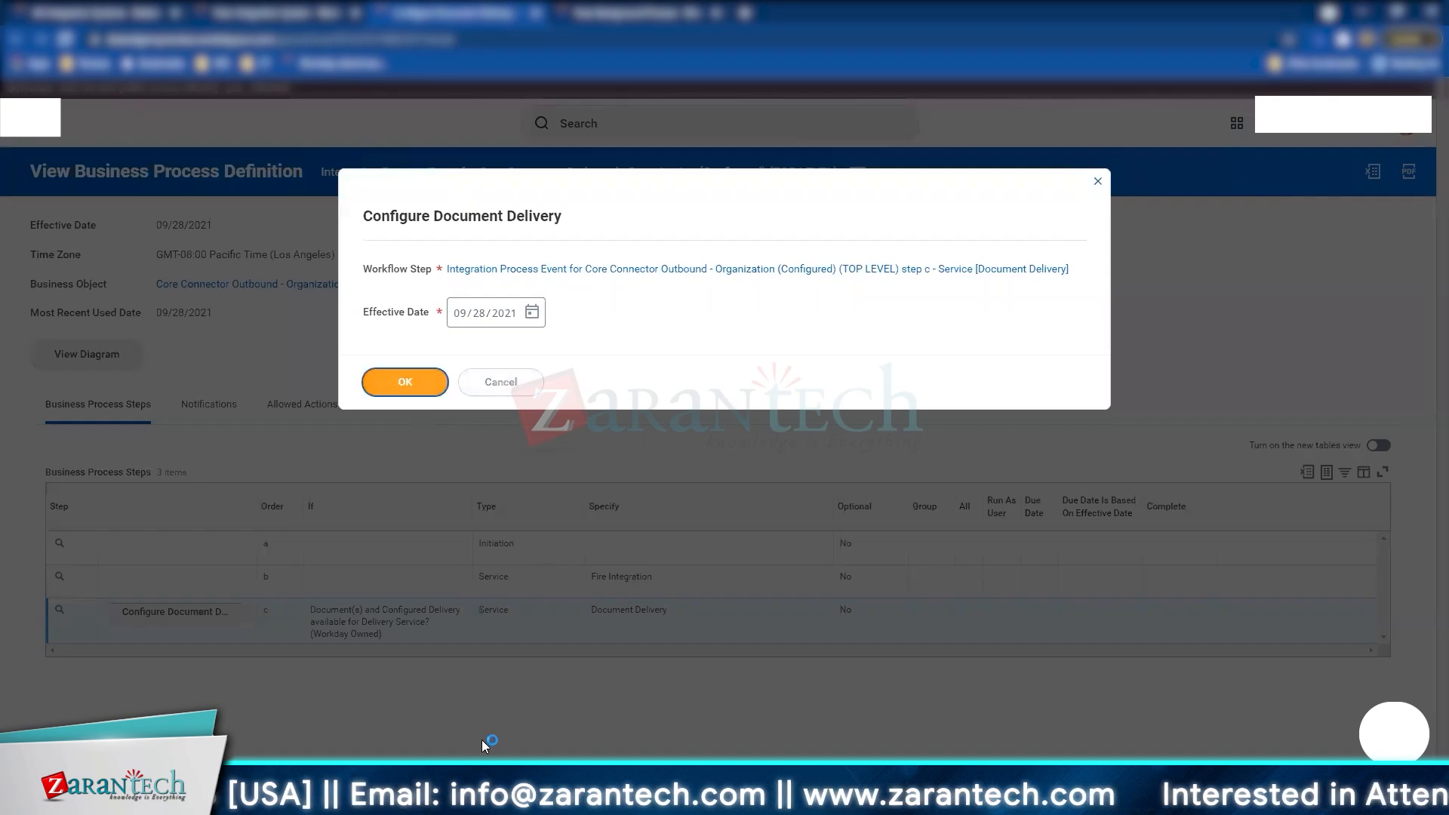
pyautogui.scroll(-1, 364, 553)
pyautogui.scroll(-1, 364, 553)
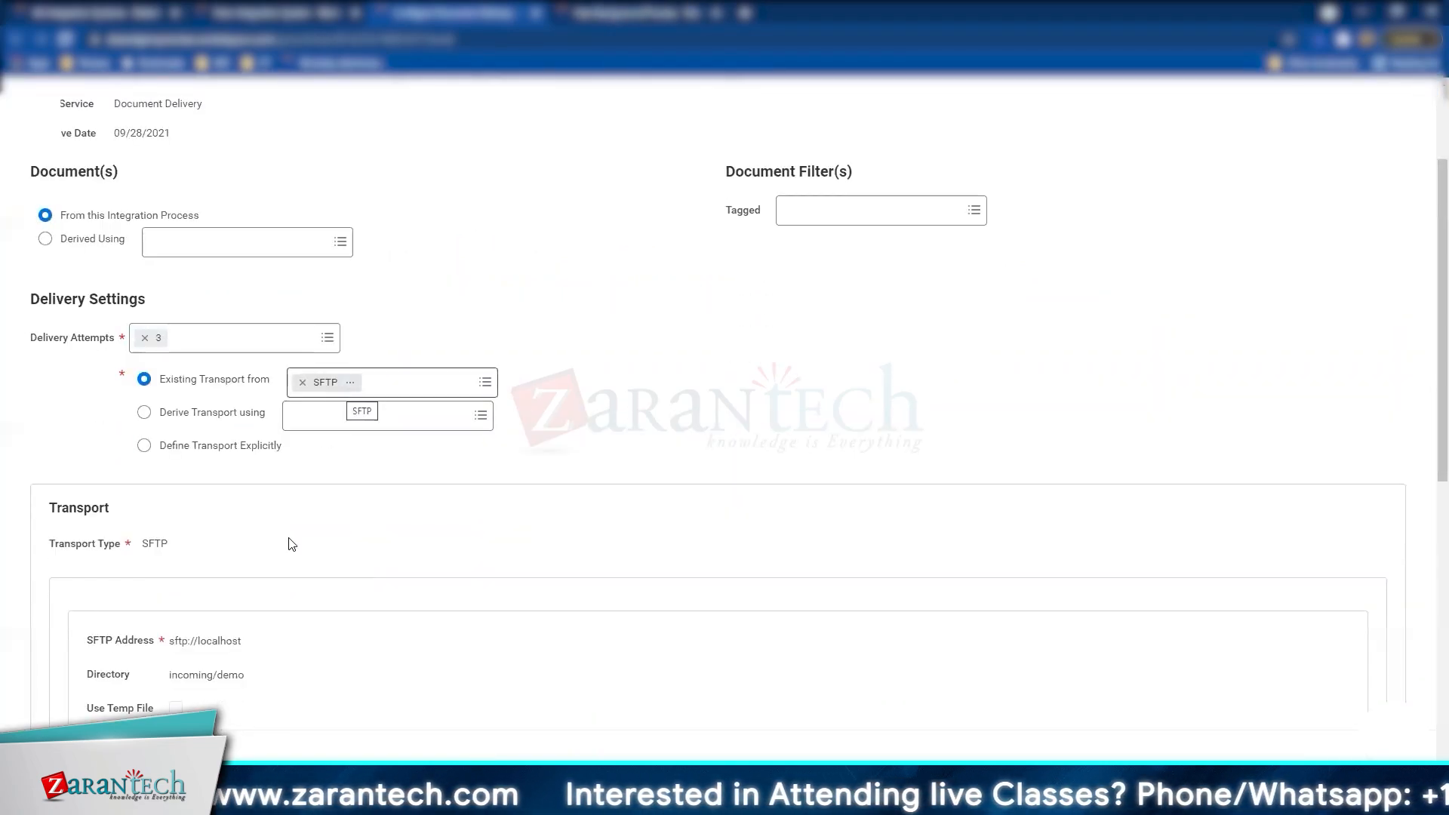
pyautogui.scroll(-3, 246, 659)
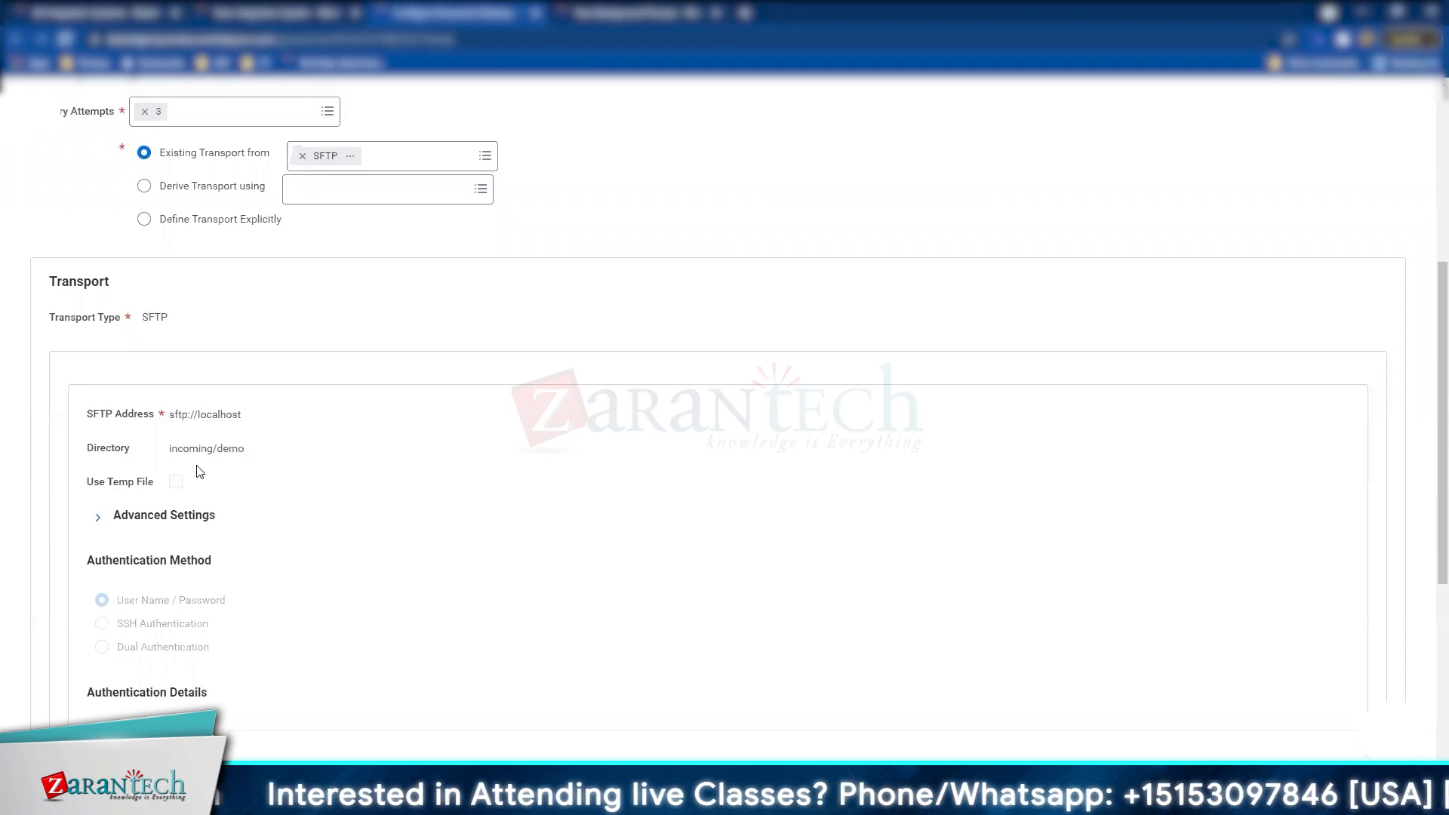
pyautogui.scroll(-3, 257, 604)
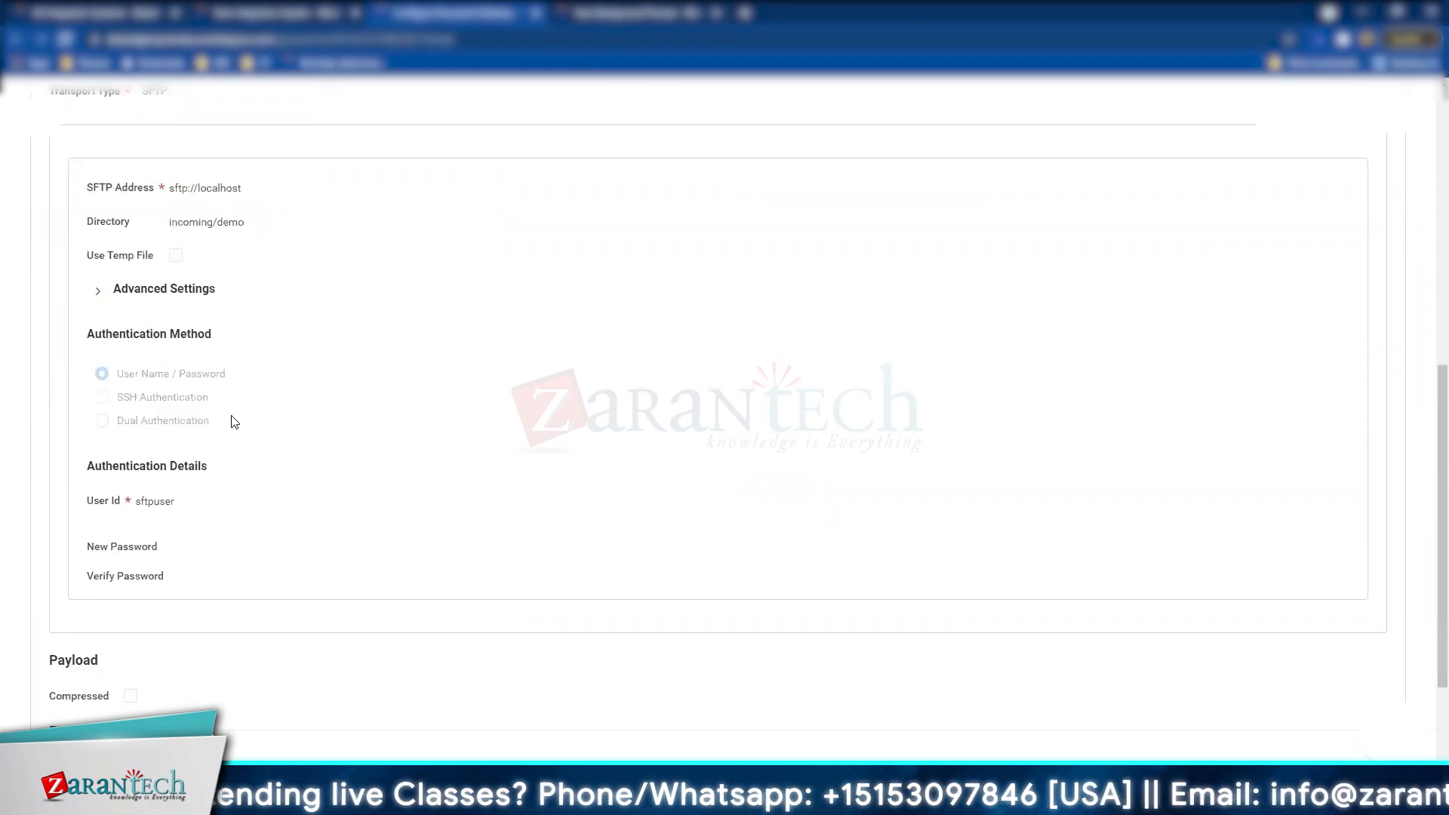
pyautogui.scroll(-2, 251, 521)
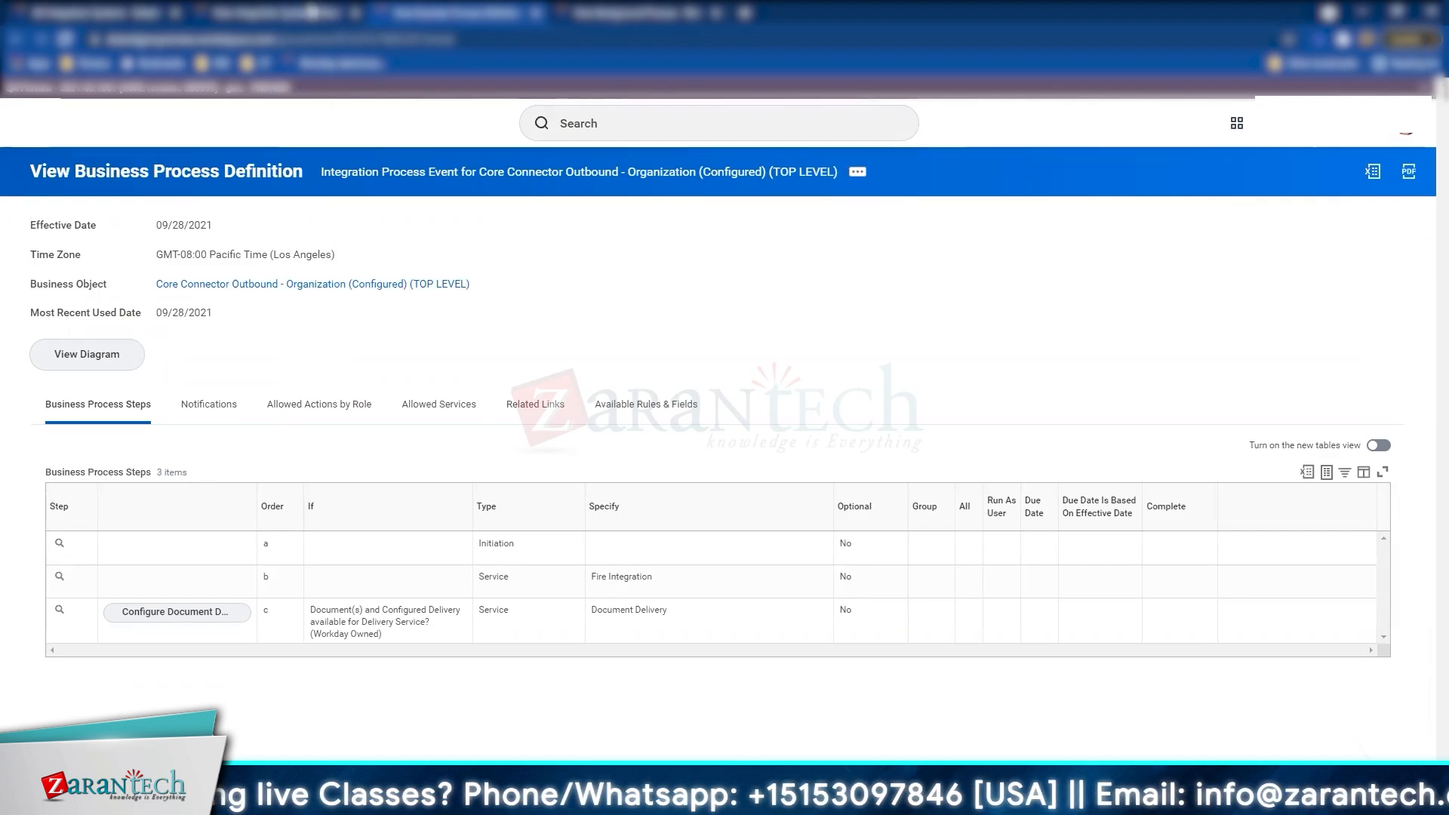
# Step: Launch Core Connector Outbound - Organization (Configured) via Launch / Schedule with Run Frequency Run Now
pyautogui.click(247, 15)
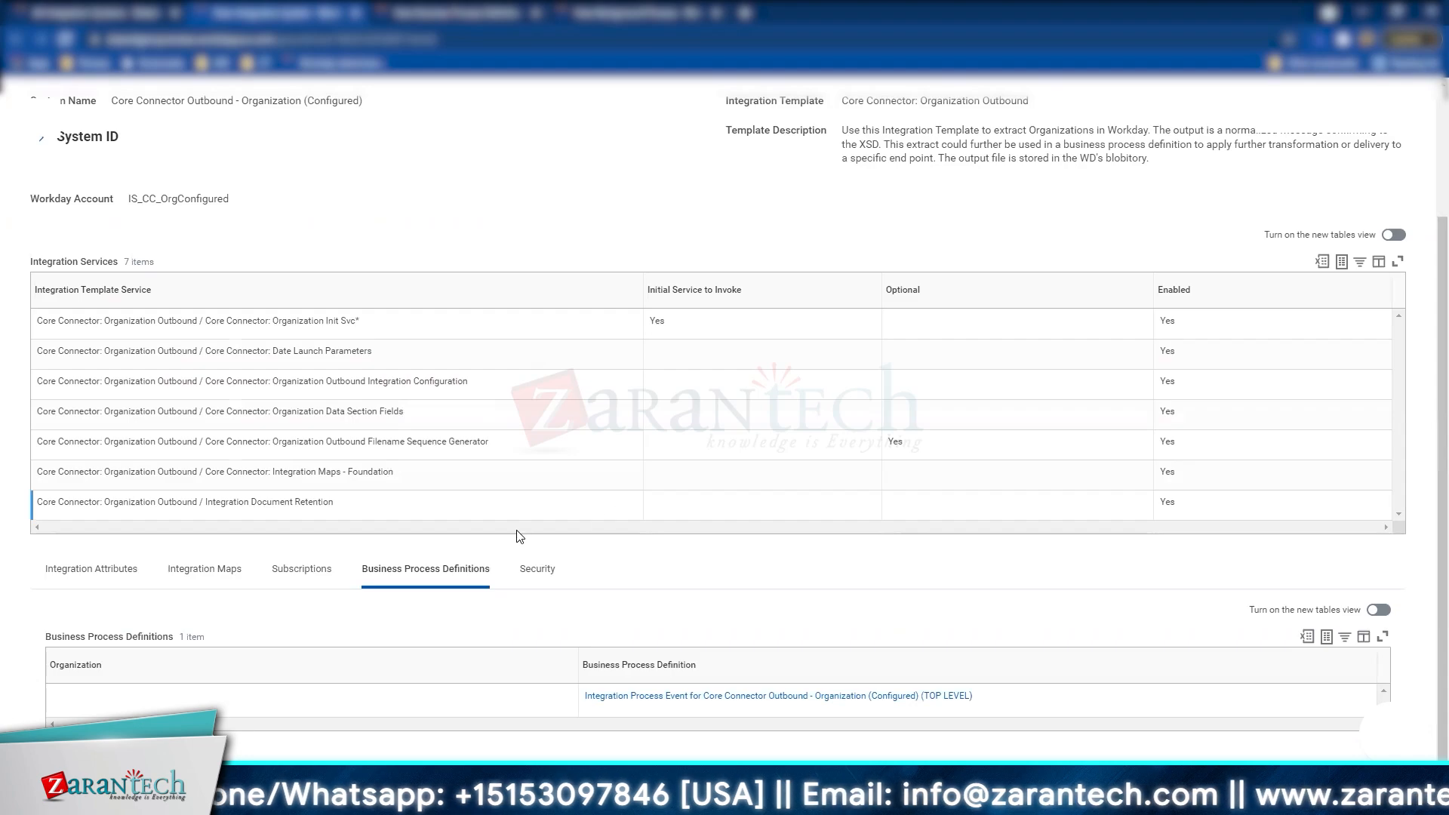
pyautogui.scroll(2, 453, 317)
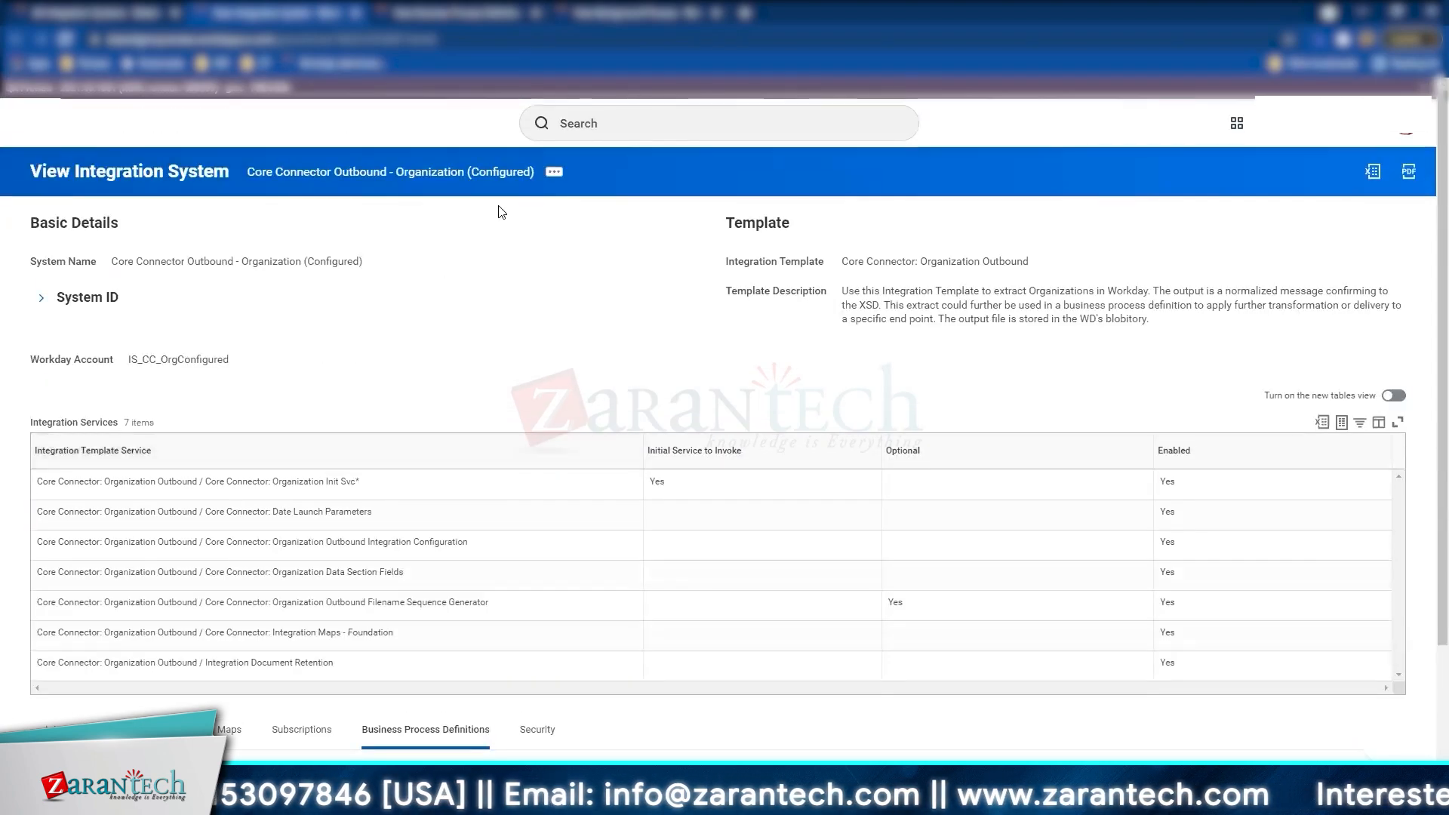
pyautogui.click(555, 172)
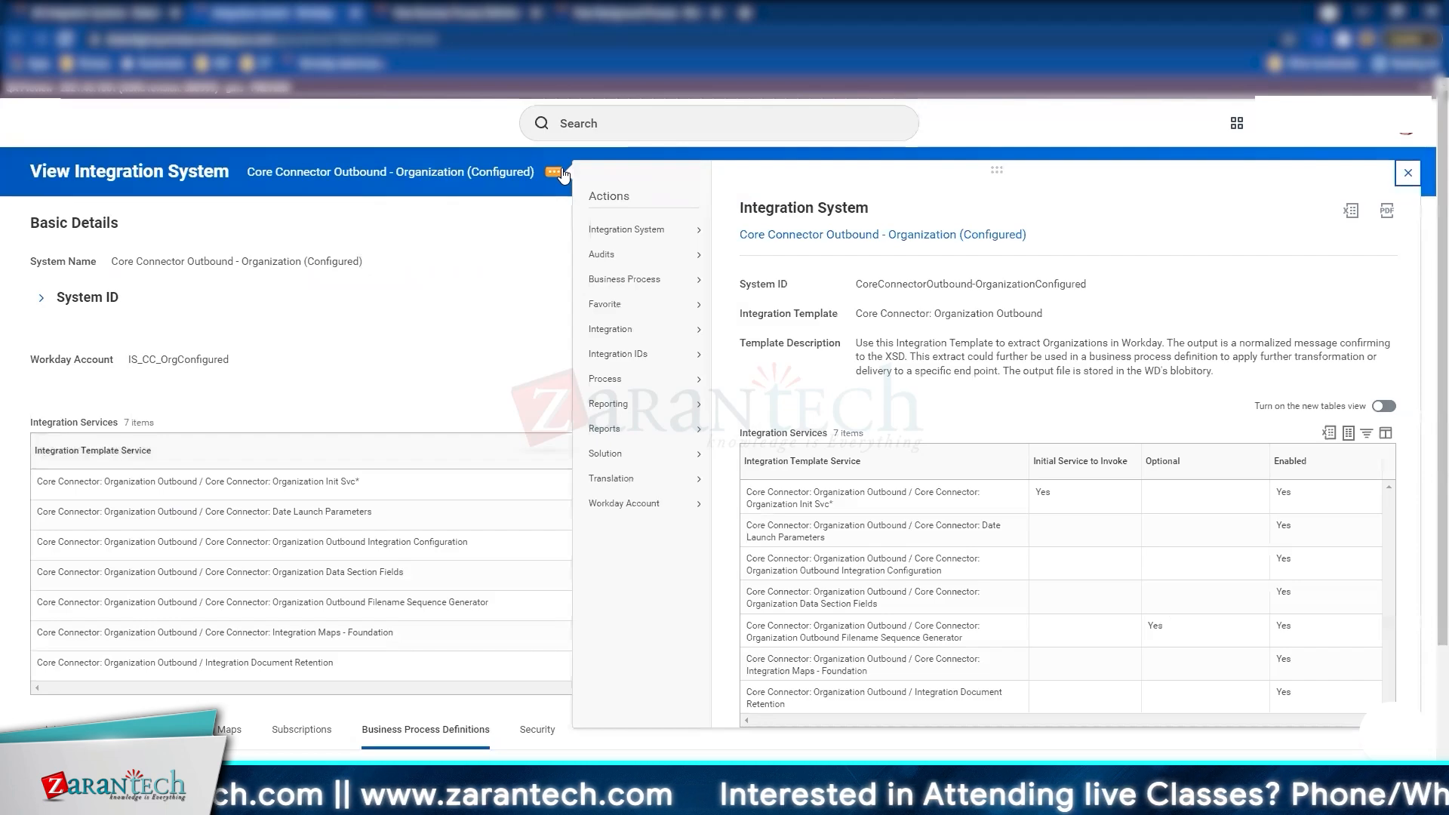
pyautogui.moveTo(660, 329)
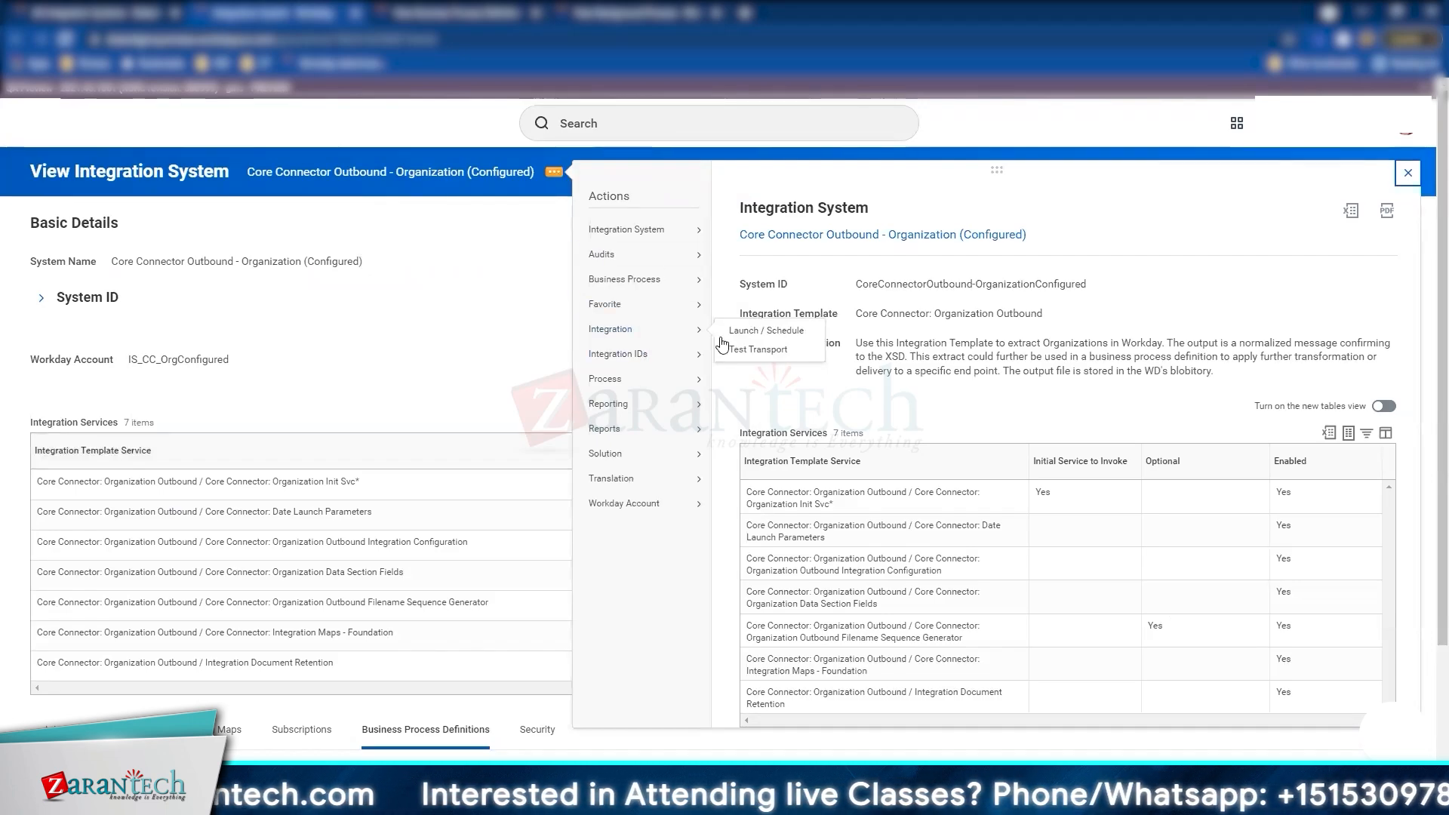
pyautogui.click(765, 331)
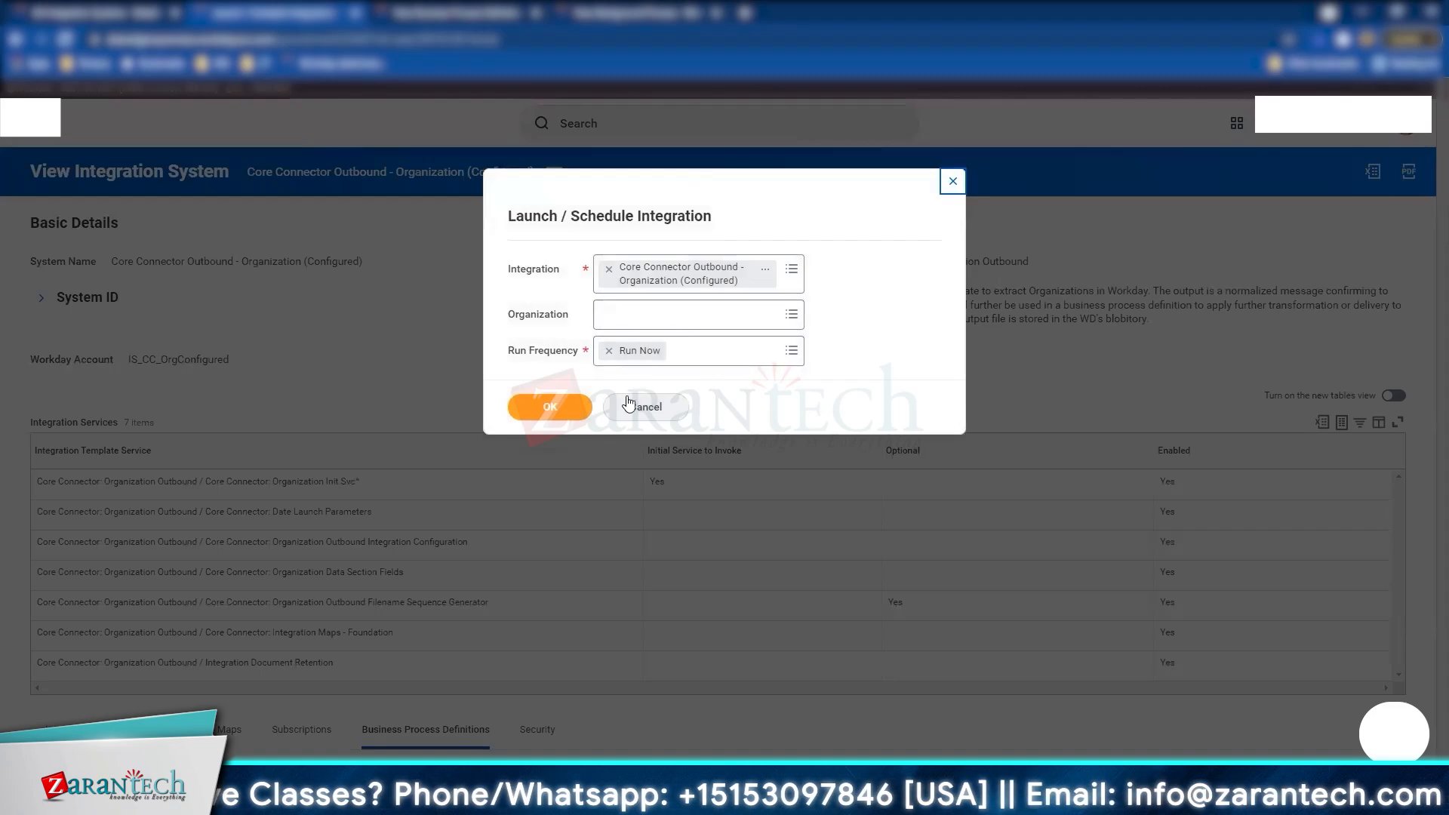
pyautogui.click(684, 362)
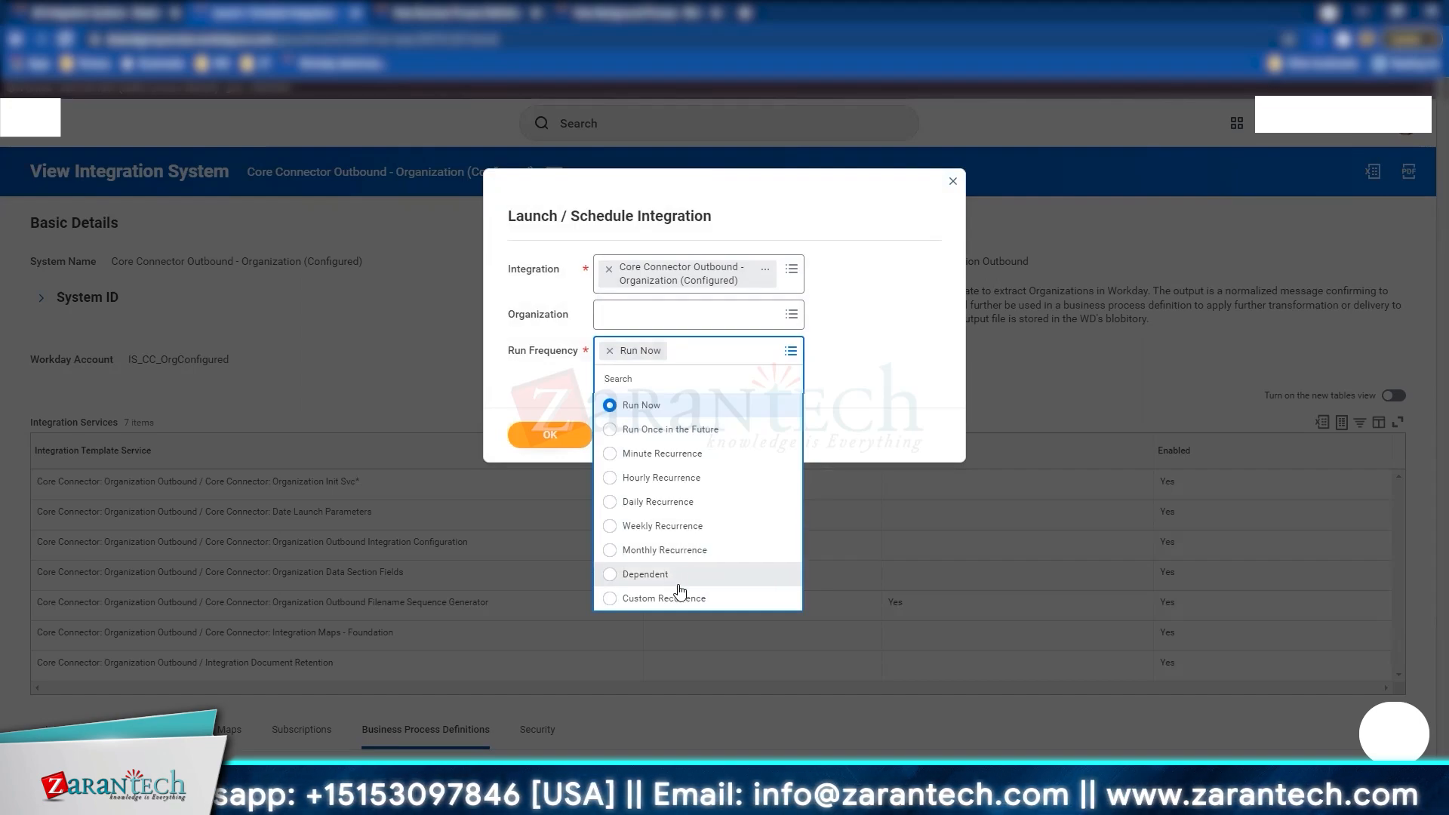
pyautogui.click(875, 335)
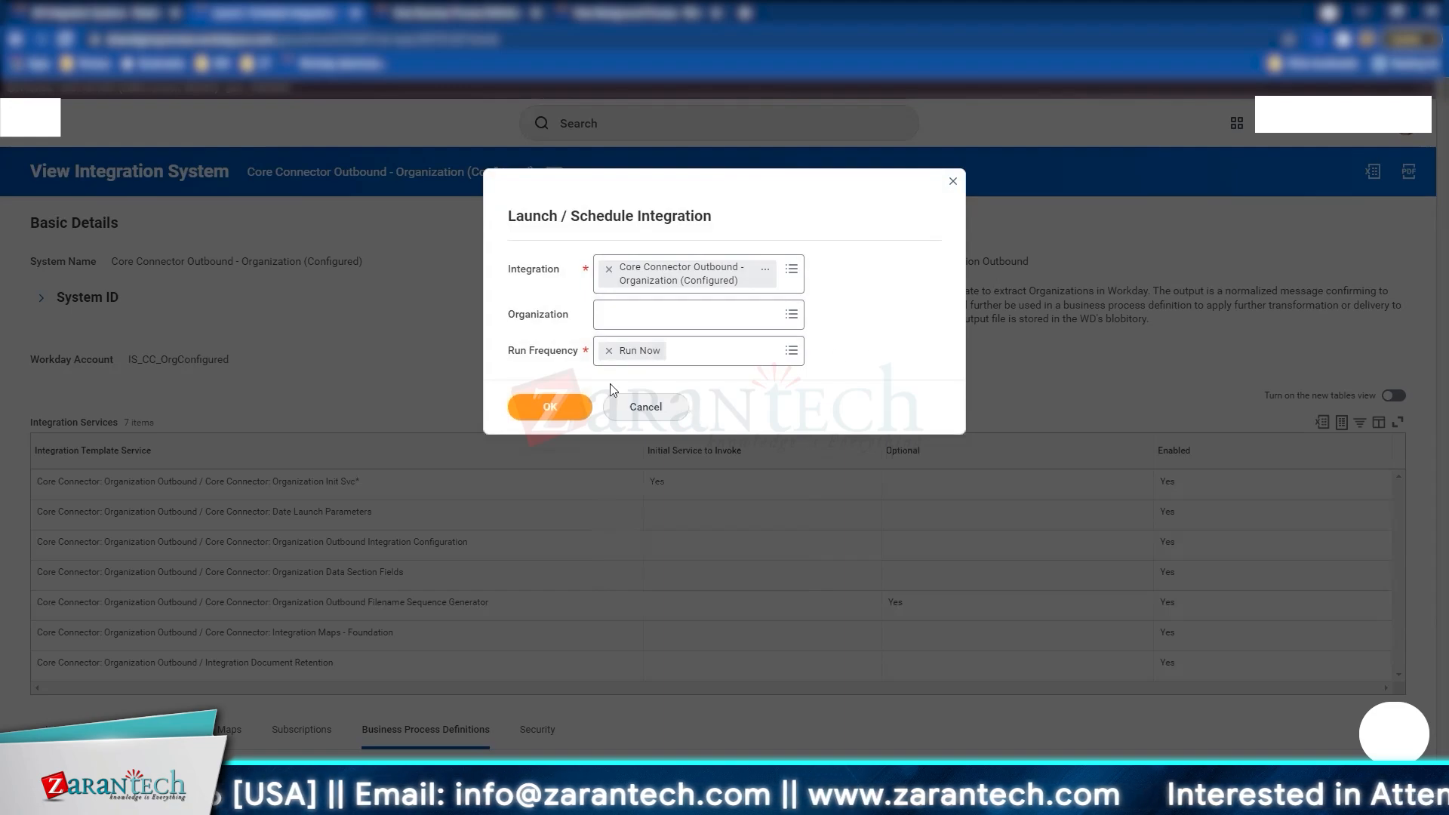
pyautogui.click(551, 411)
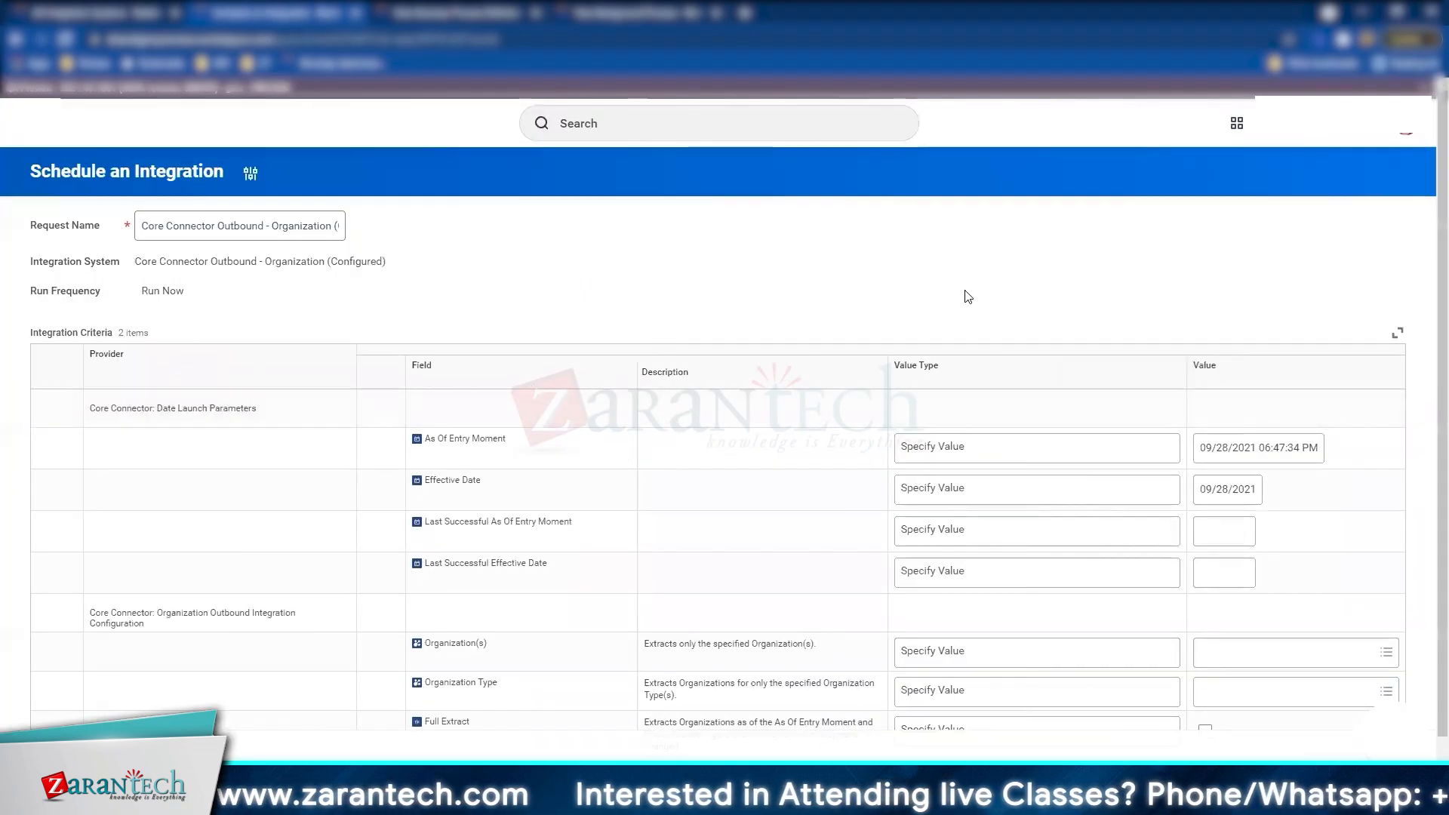
# Step: Set Last Successful As Of Entry Moment and Last Successful Effective Date both to 09/23/2021
pyautogui.scroll(-1, 968, 297)
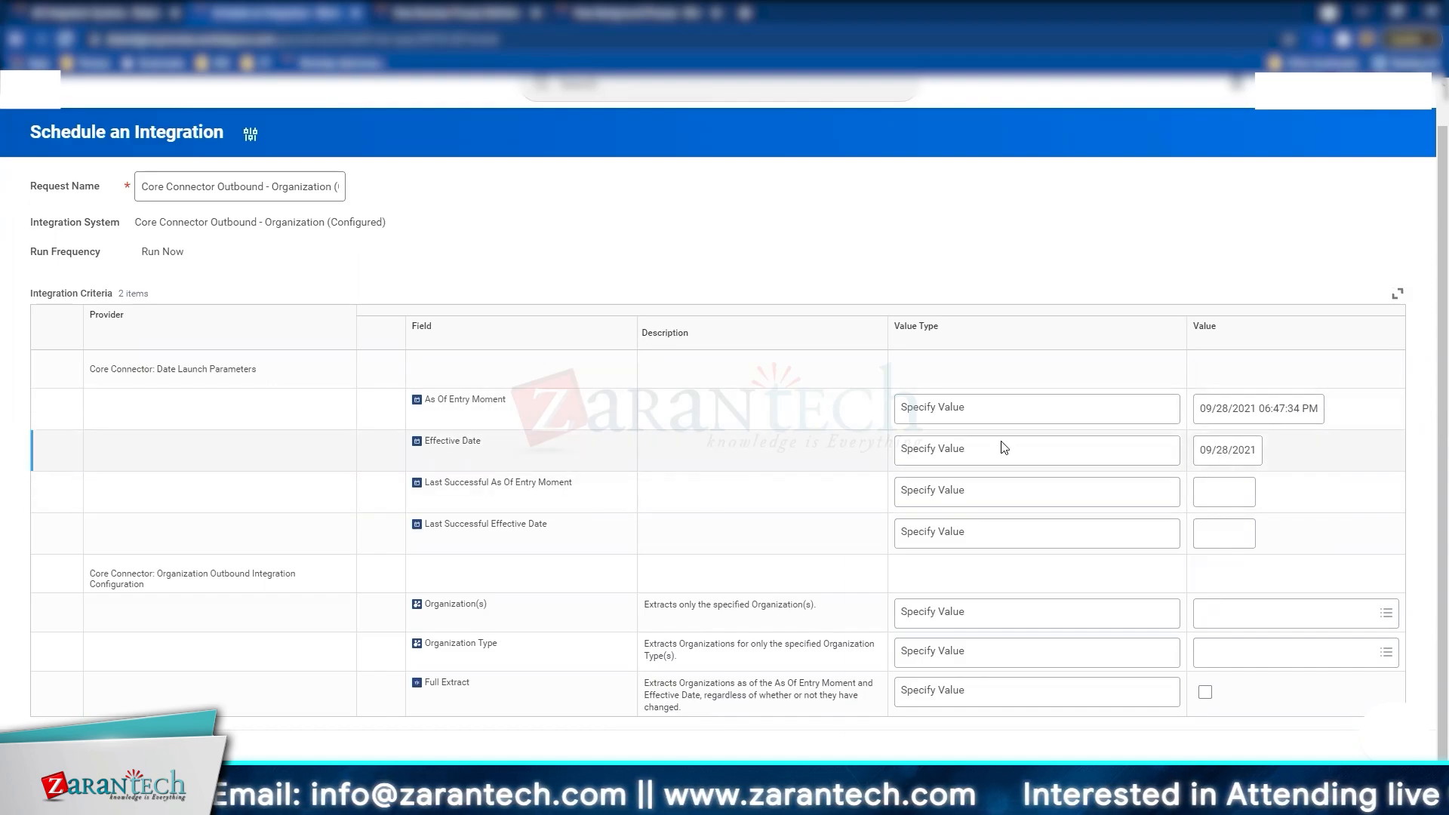
pyautogui.click(1220, 498)
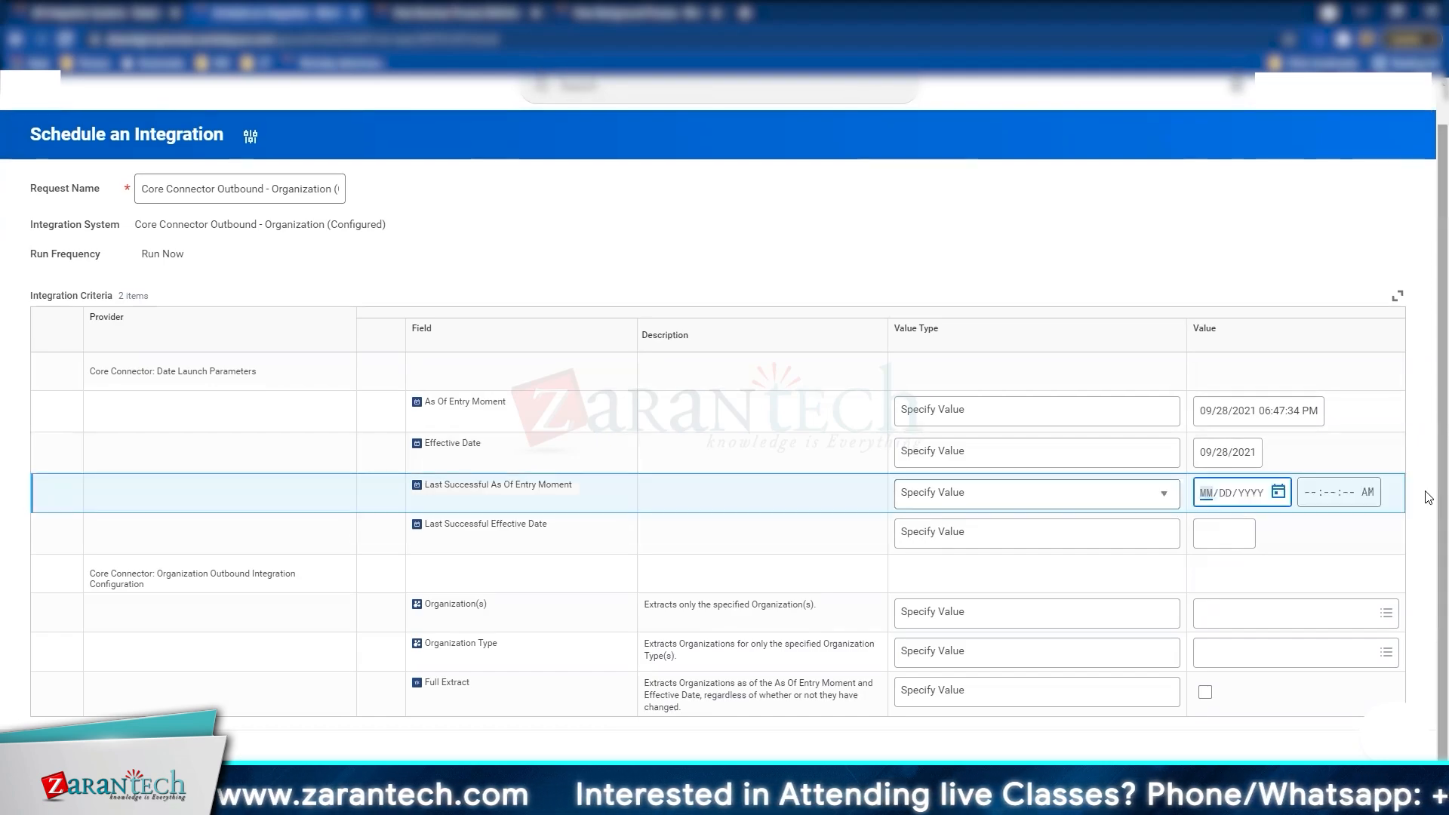
pyautogui.click(1278, 492)
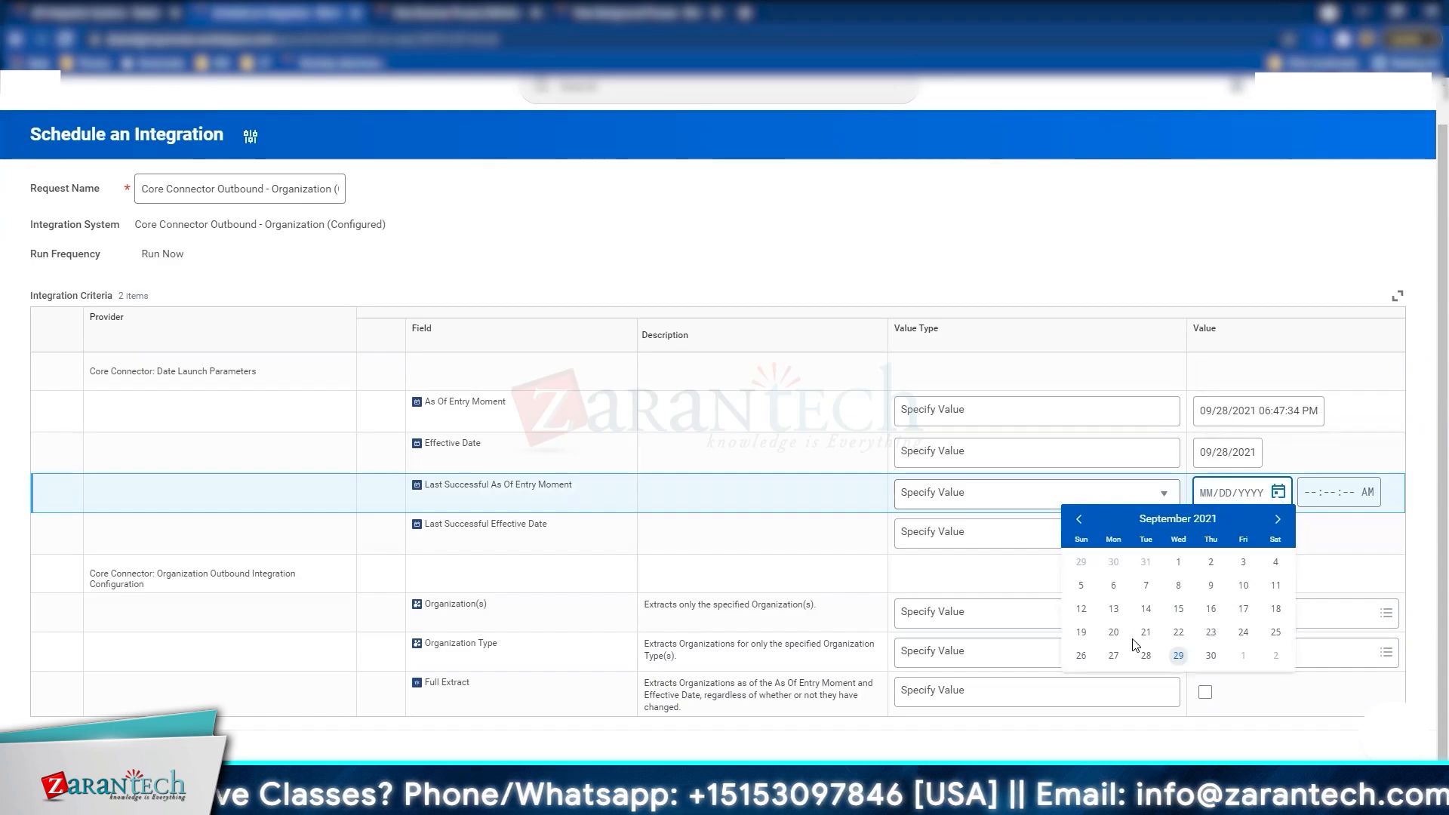
pyautogui.click(1211, 634)
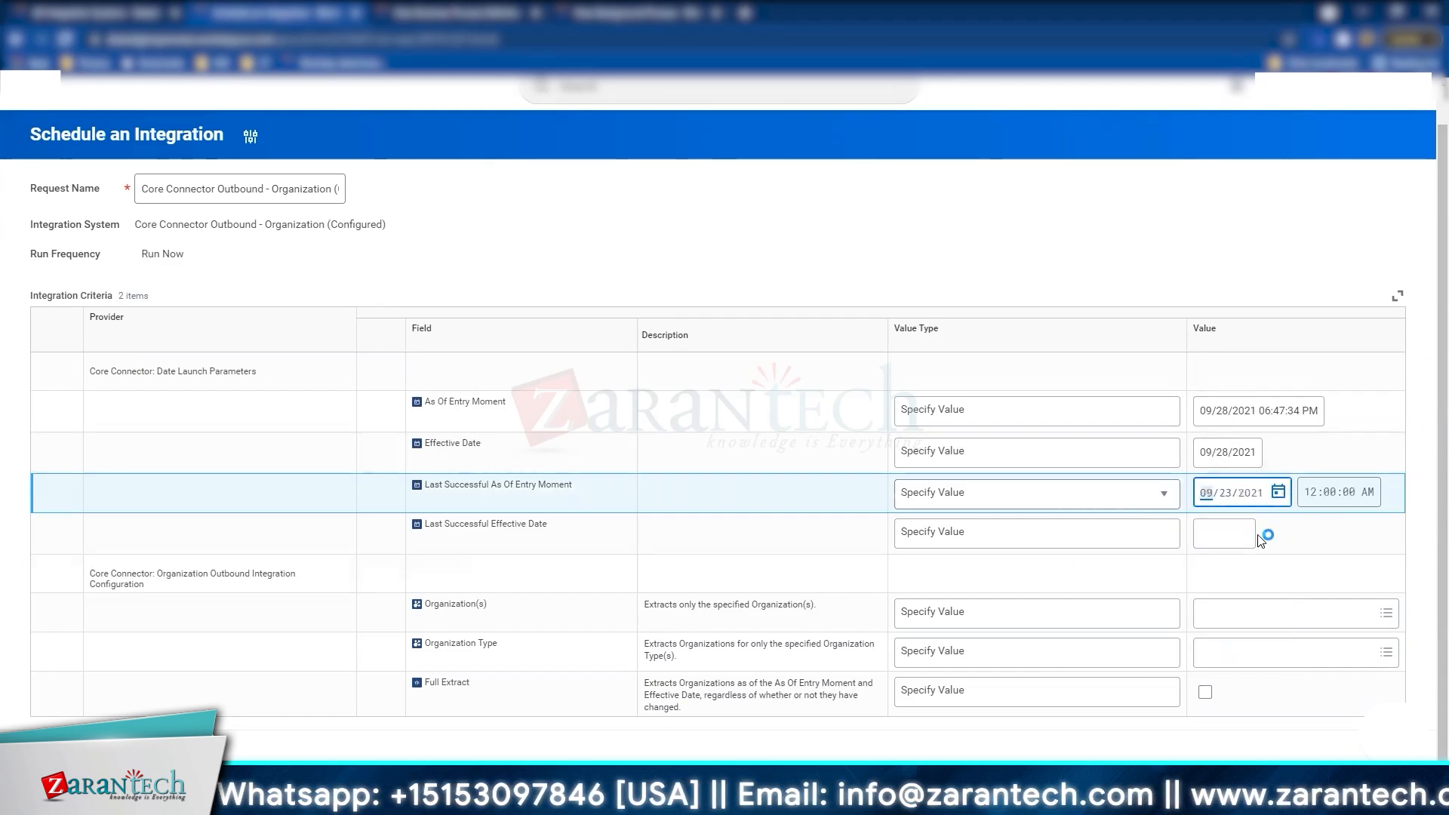
pyautogui.click(1237, 537)
pyautogui.click(1278, 537)
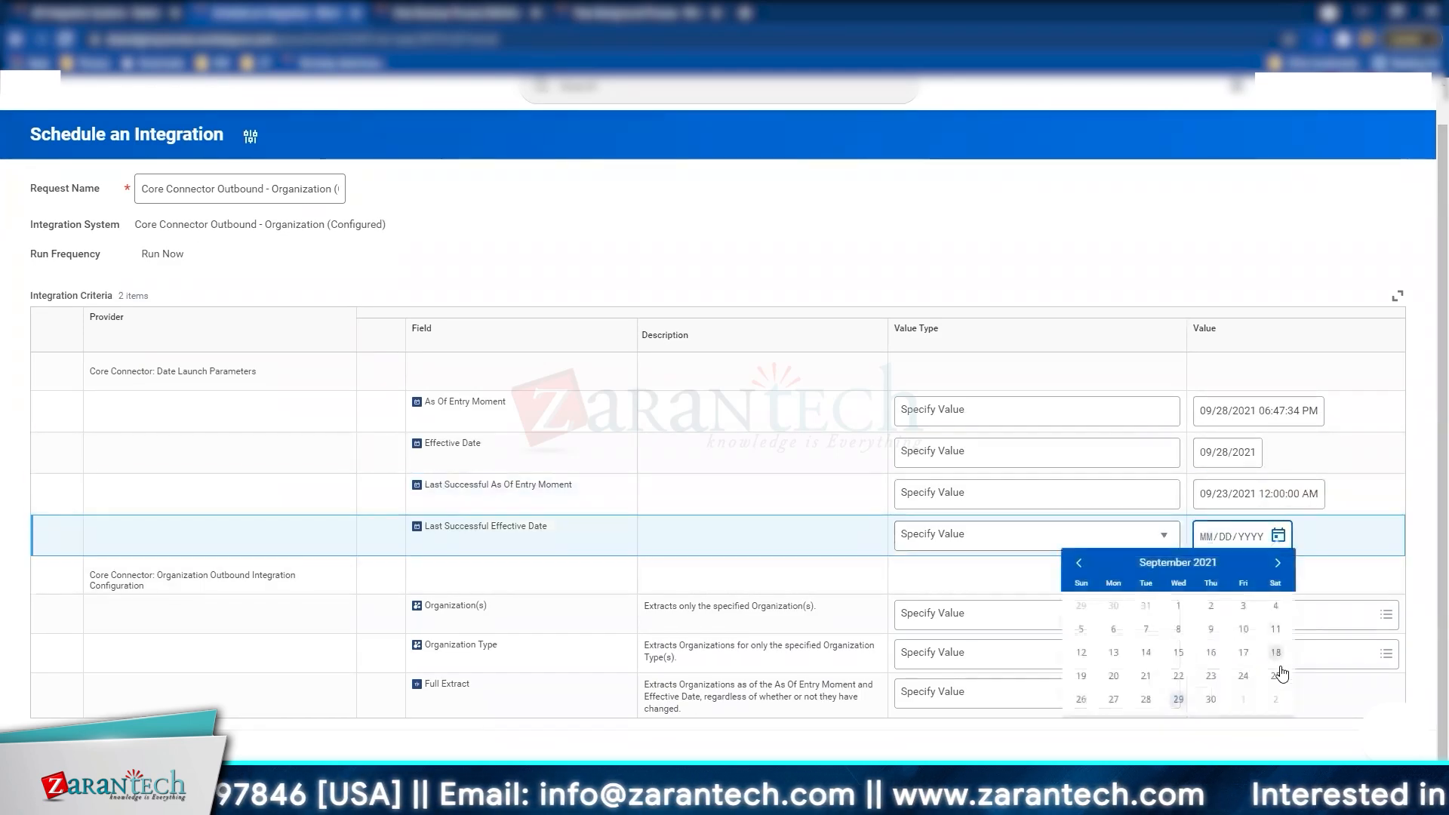
pyautogui.click(1216, 681)
pyautogui.click(1359, 507)
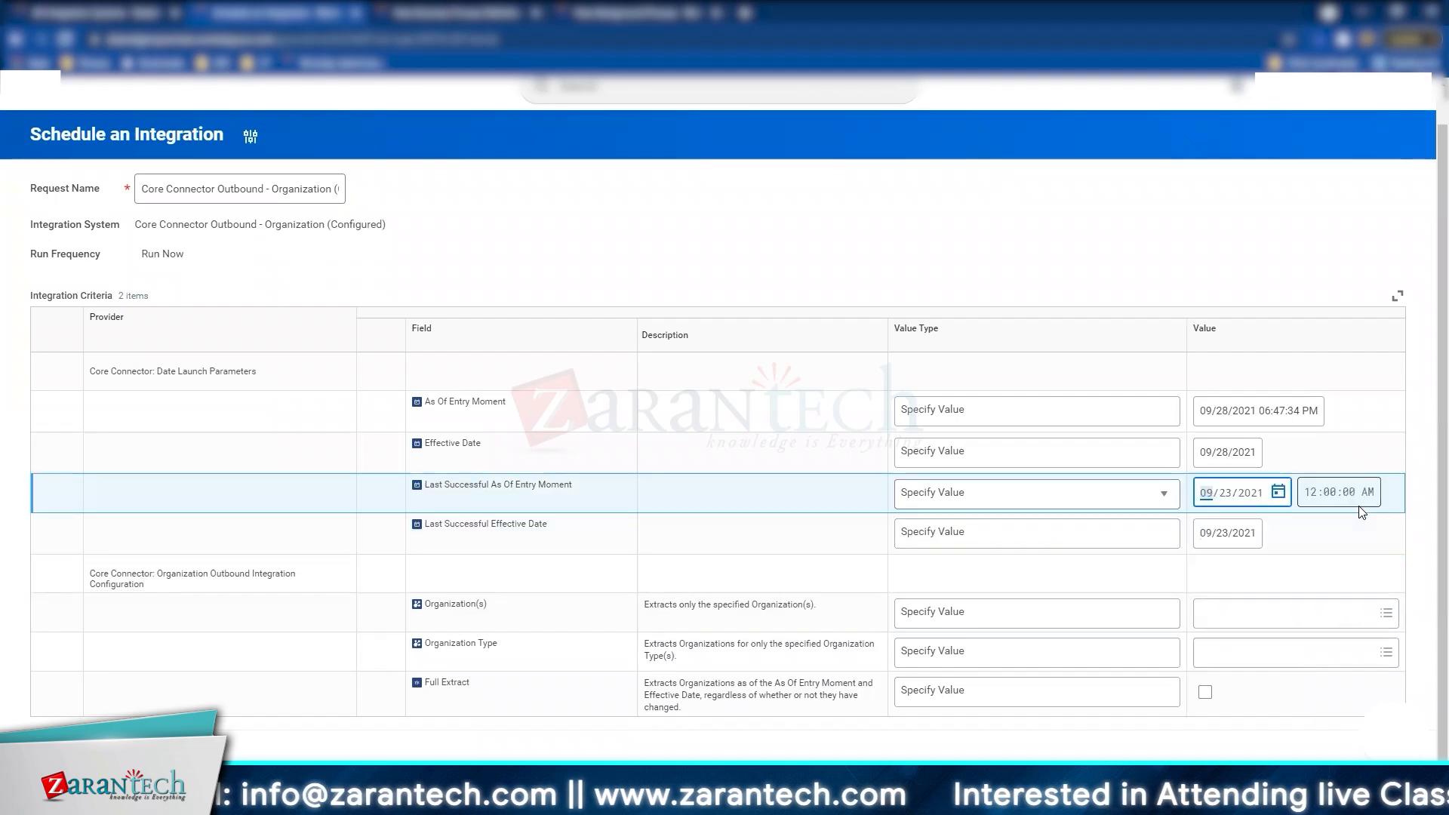
pyautogui.click(1347, 535)
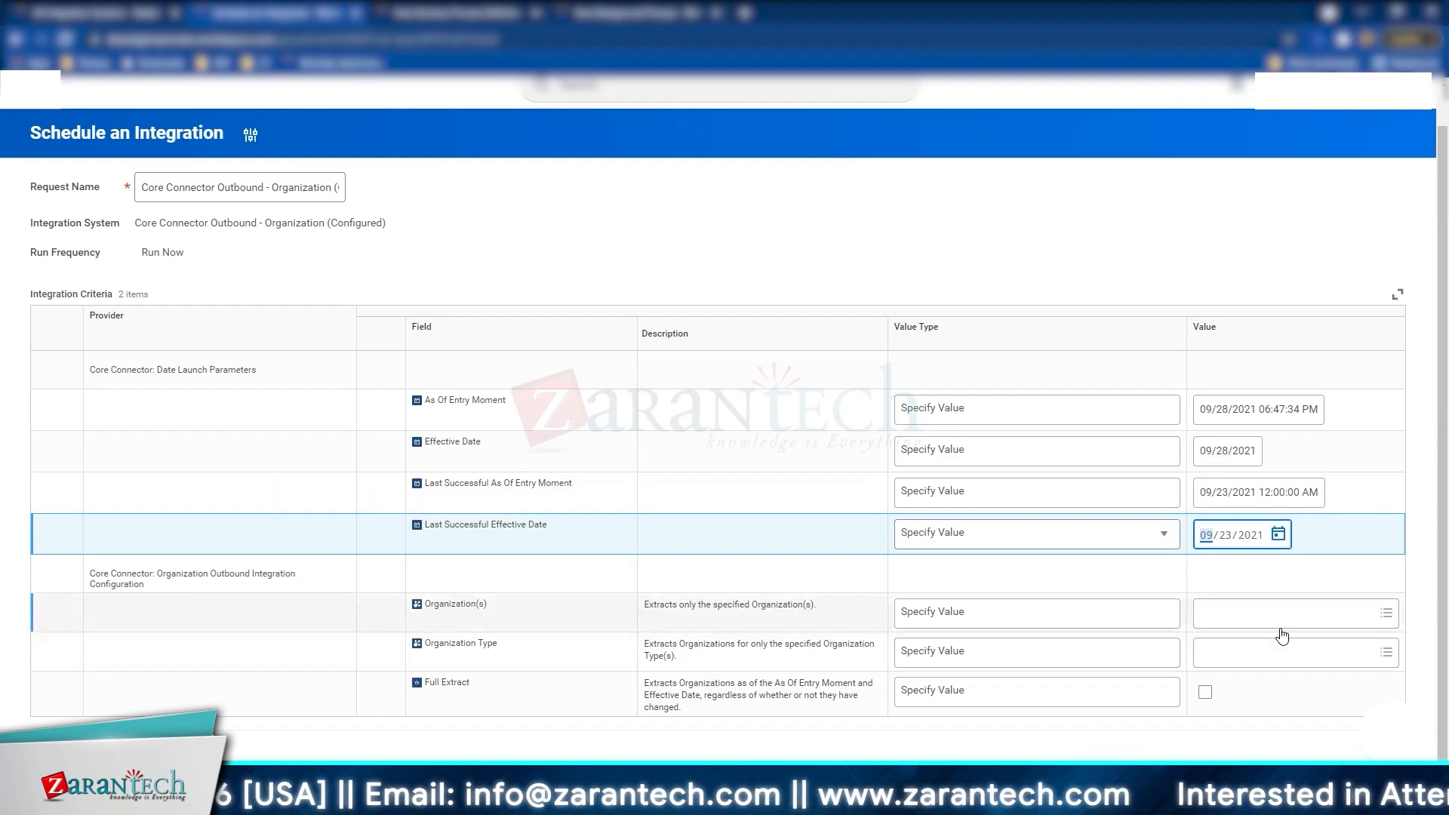
# Step: Check the organization selection options, leaving none chosen
pyautogui.click(1331, 616)
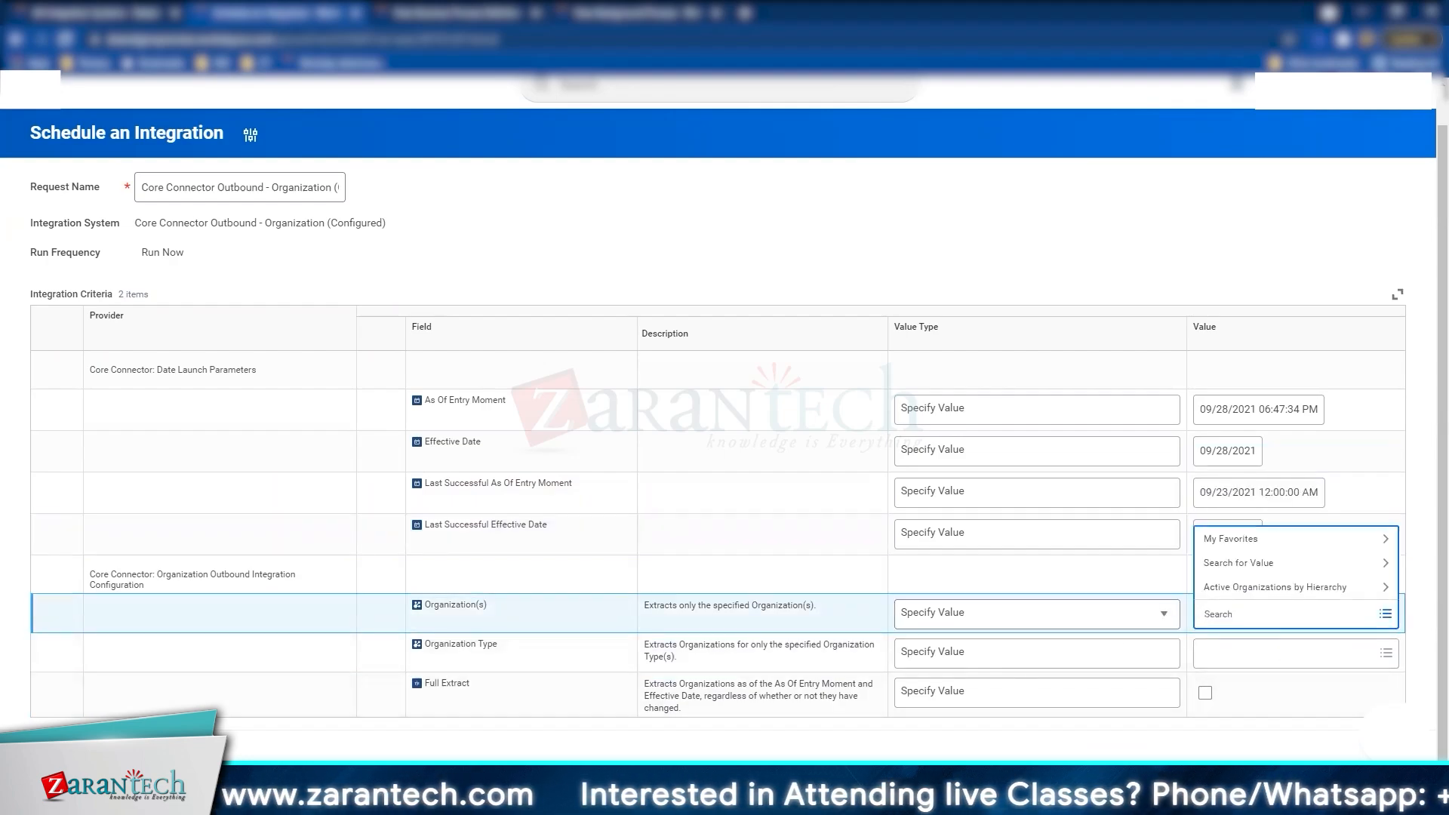
pyautogui.click(496, 677)
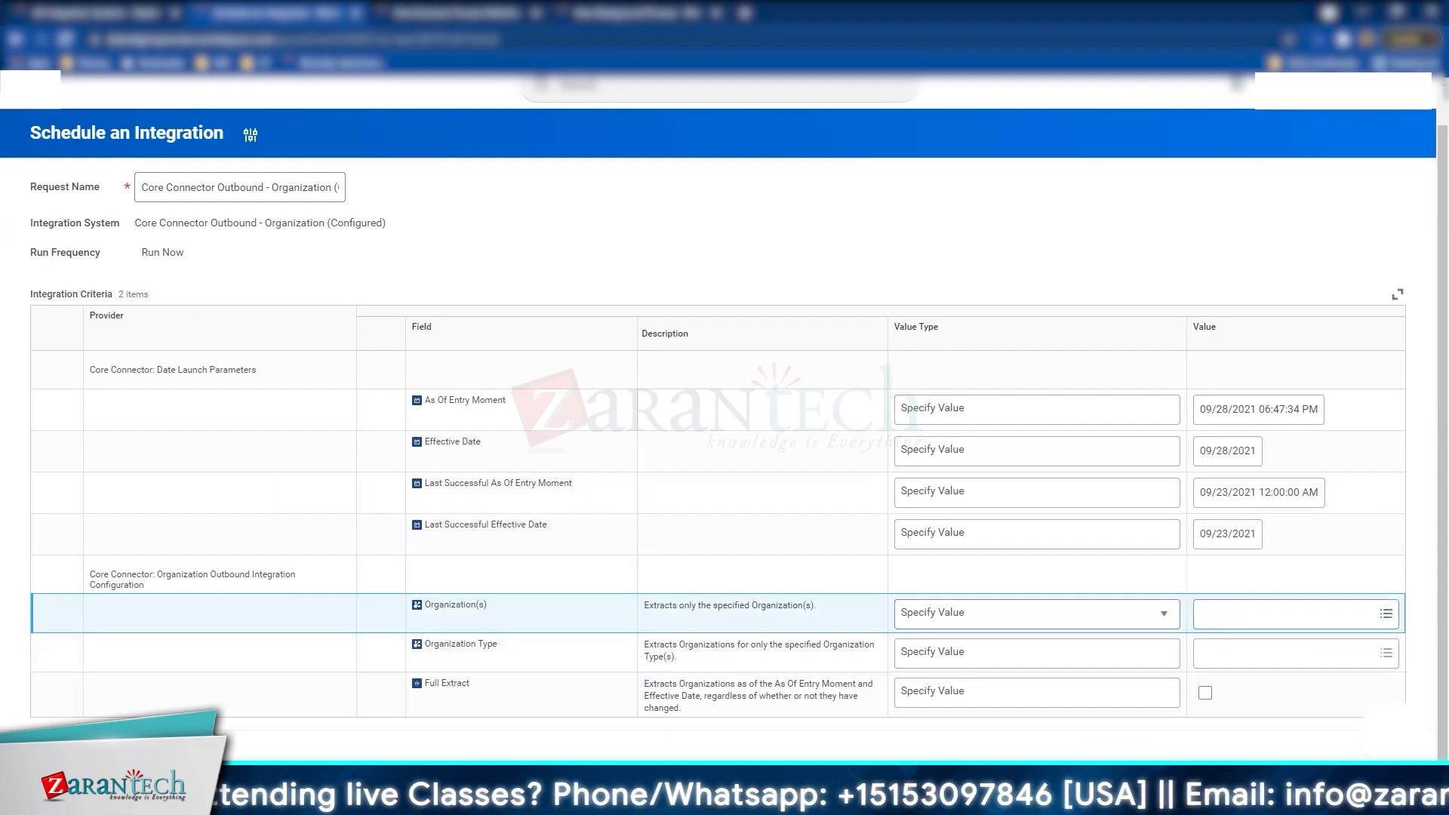
pyautogui.moveTo(535, 800)
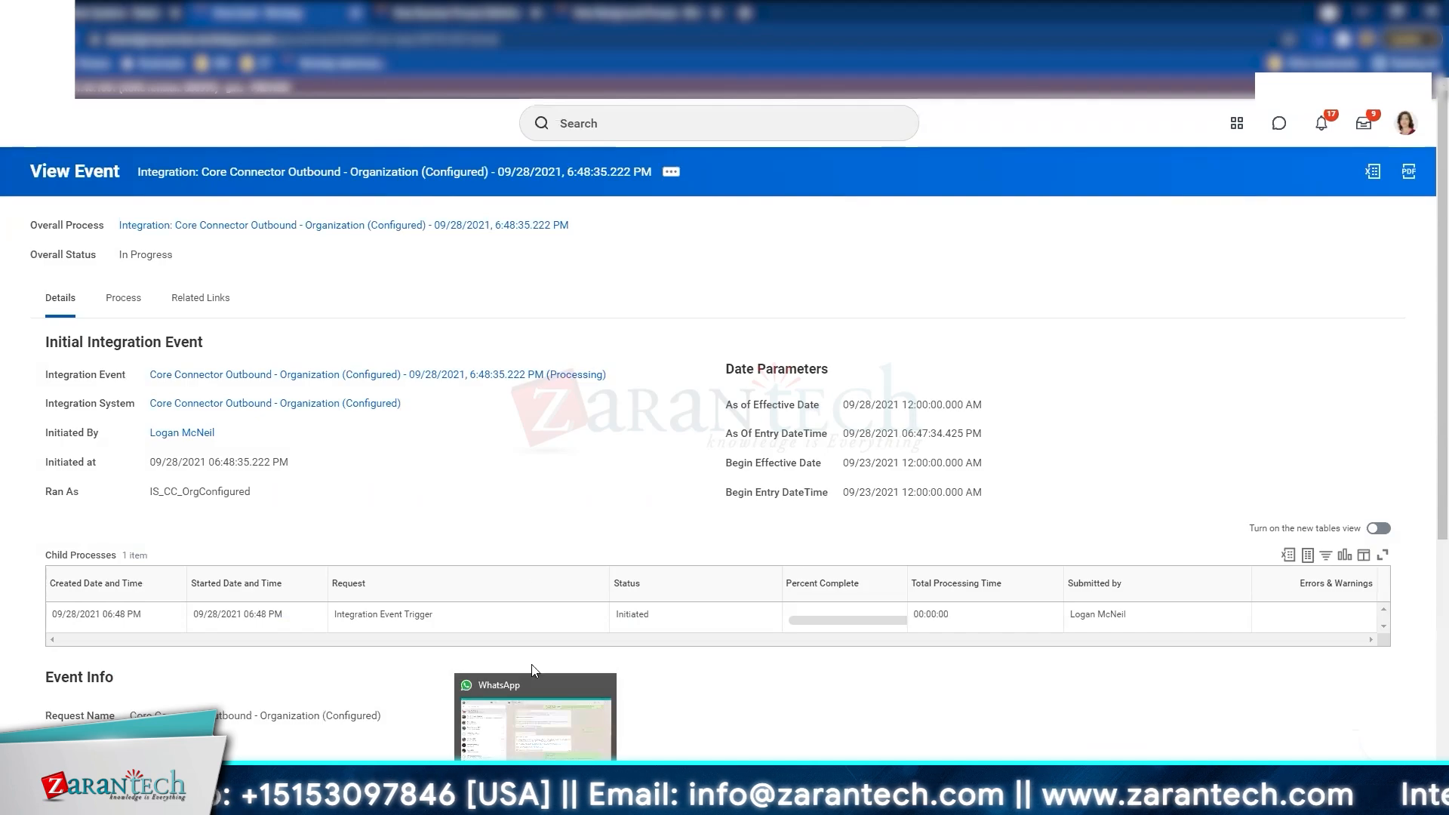
# Step: Check the event's overall status, still In Progress, and its subsequent processes
pyautogui.scroll(-2, 544, 403)
pyautogui.scroll(2, 542, 403)
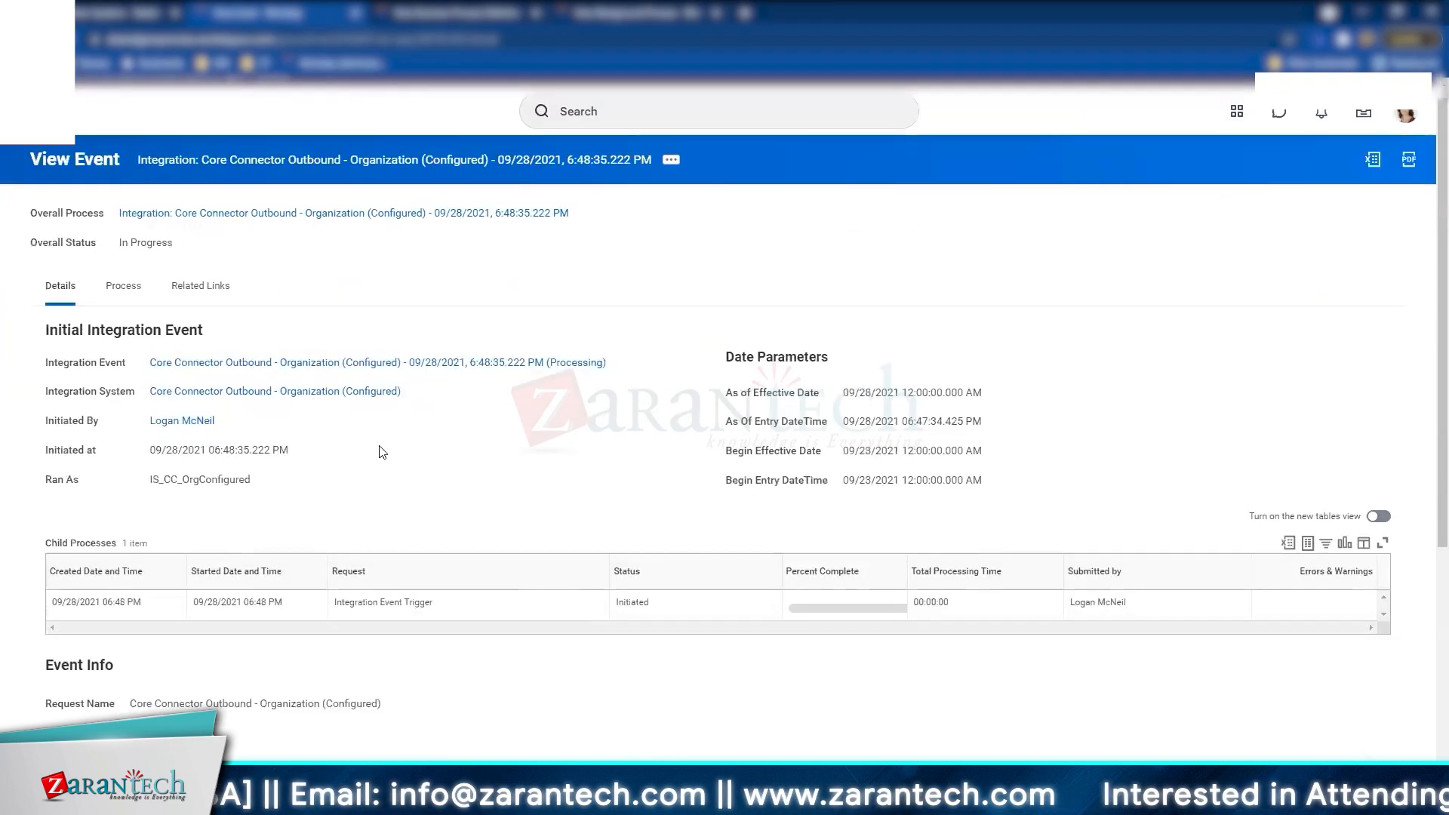
pyautogui.tripleClick(150, 256)
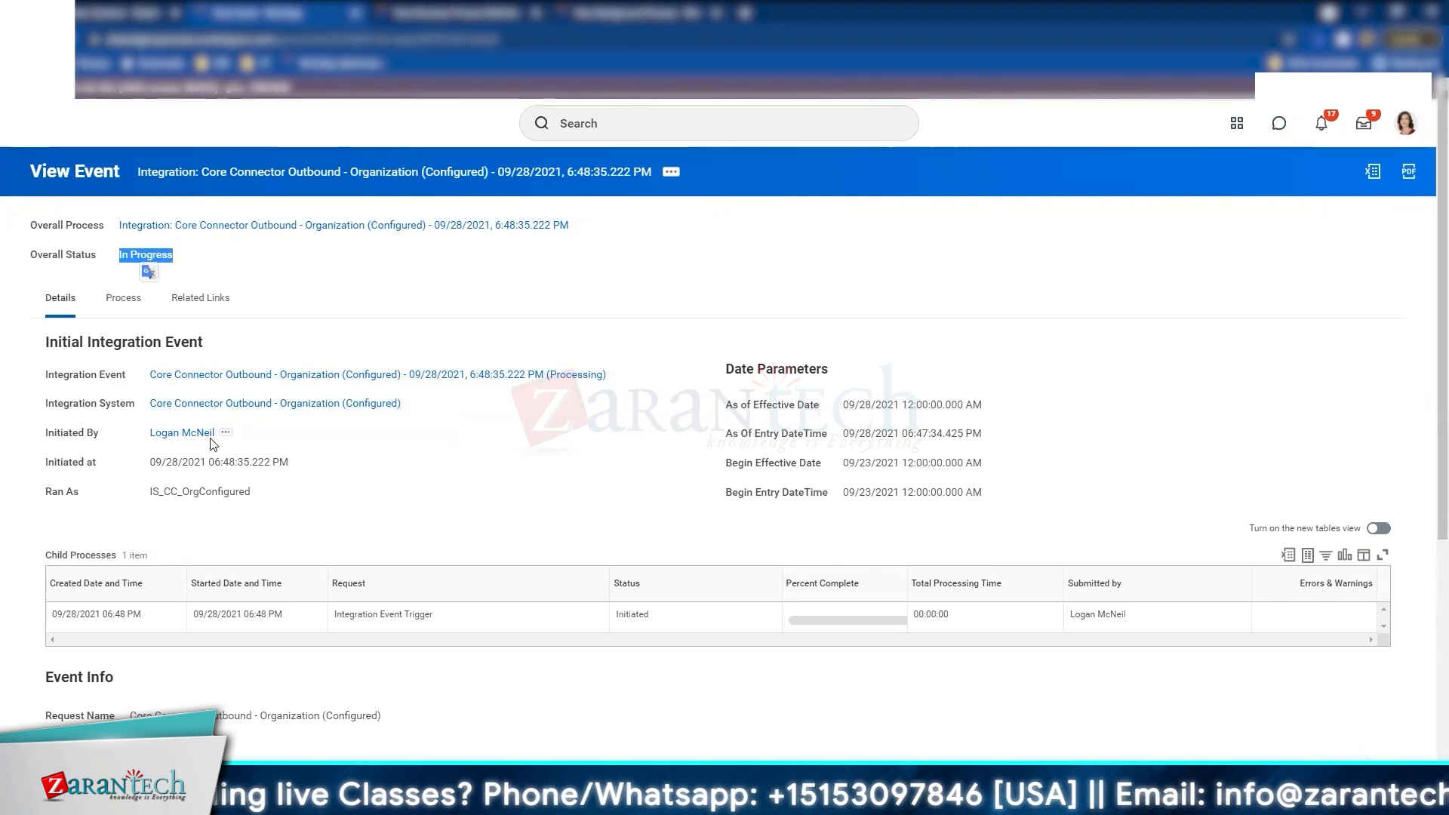
pyautogui.scroll(-3, 219, 456)
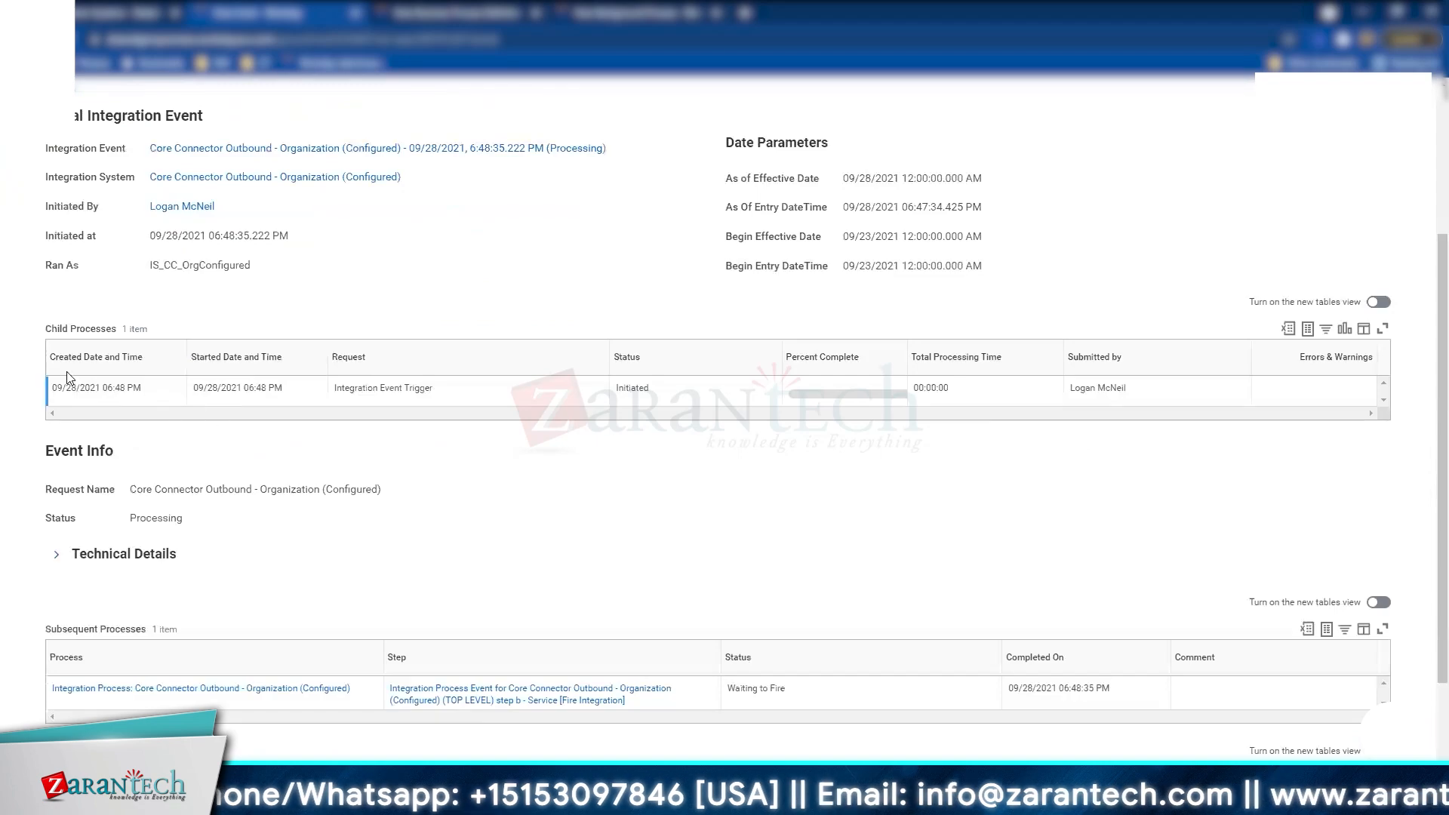
pyautogui.moveTo(46, 329); pyautogui.dragTo(292, 355)
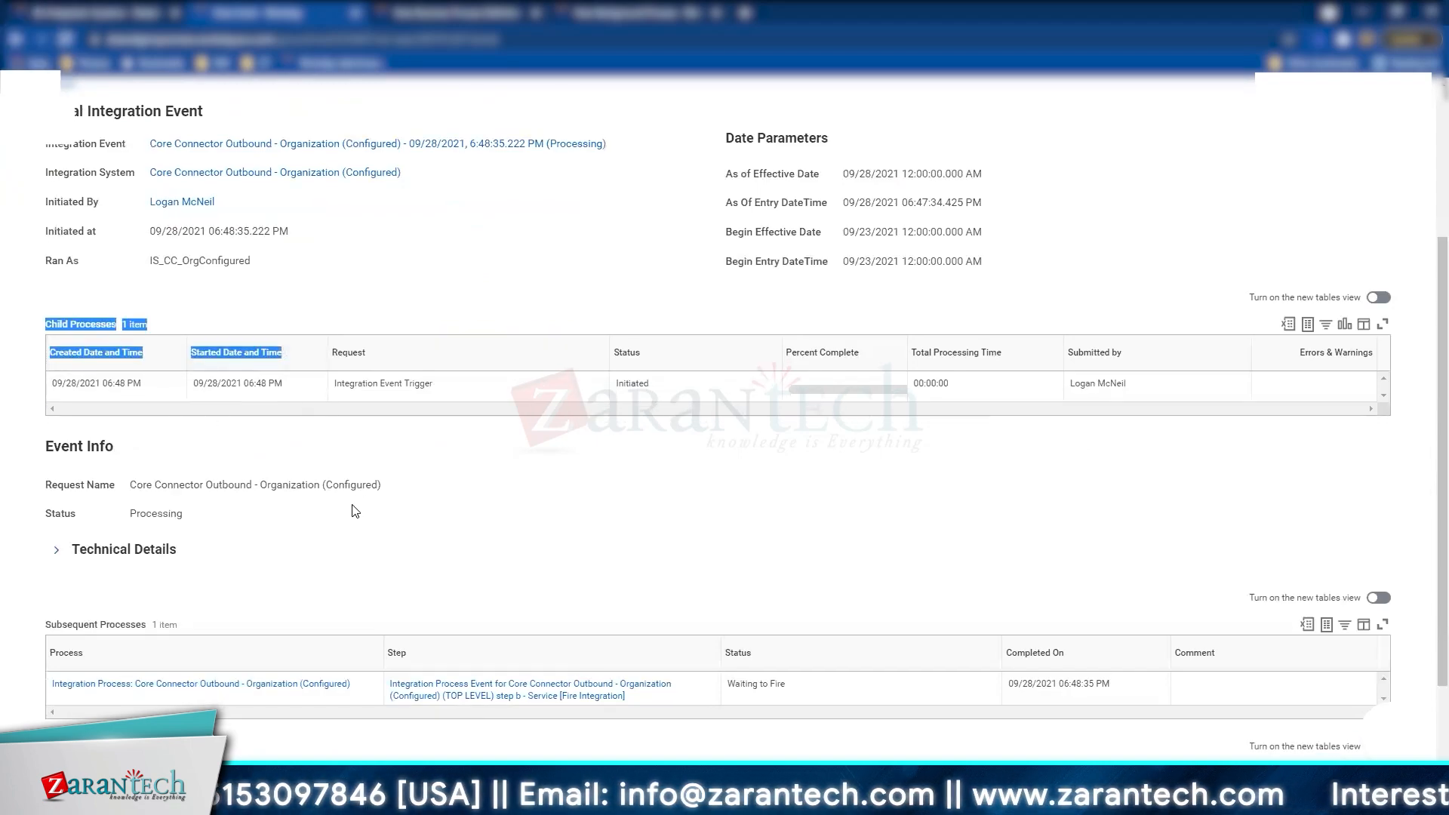
pyautogui.scroll(-2, 349, 508)
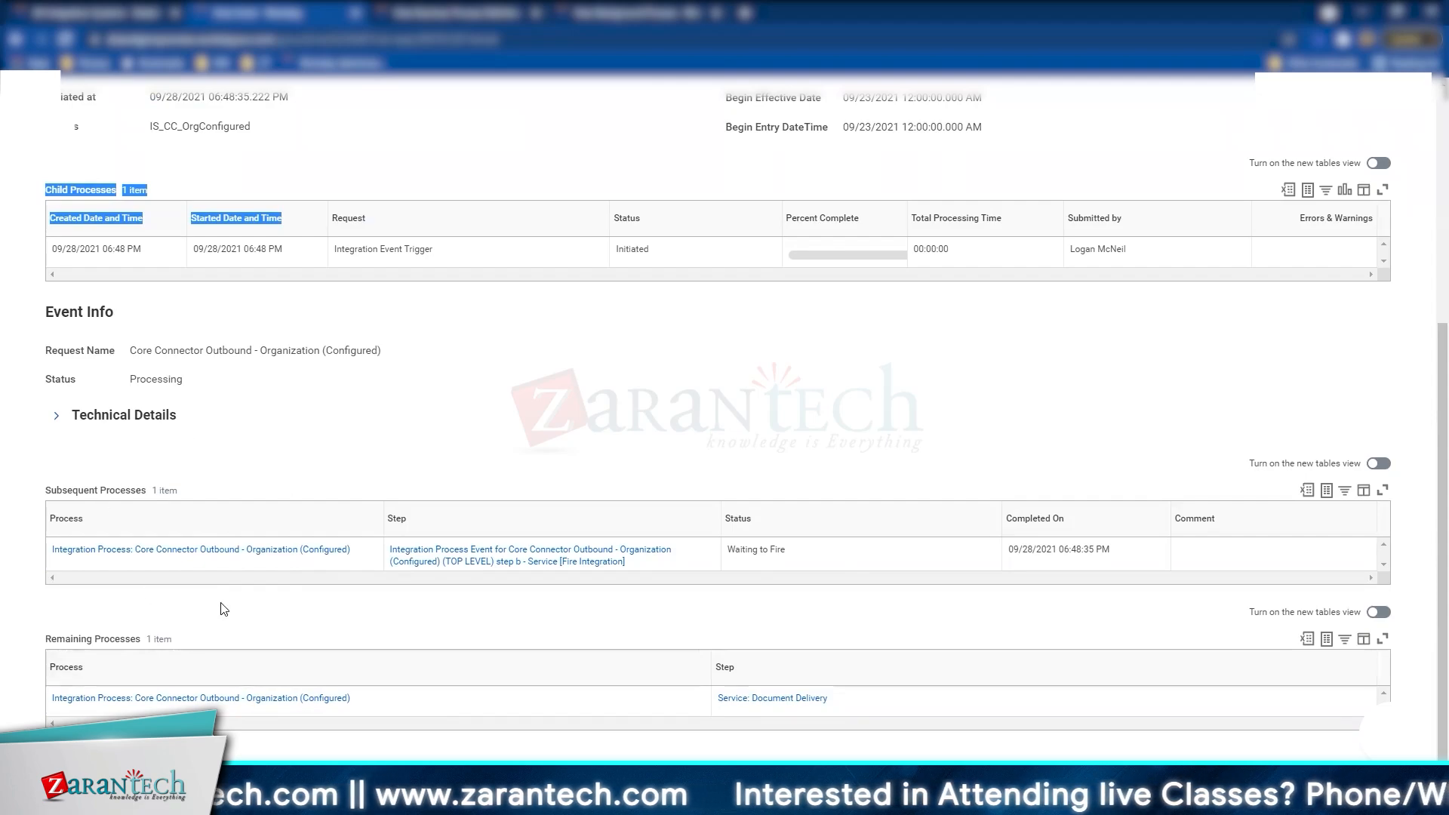
pyautogui.scroll(5, 211, 453)
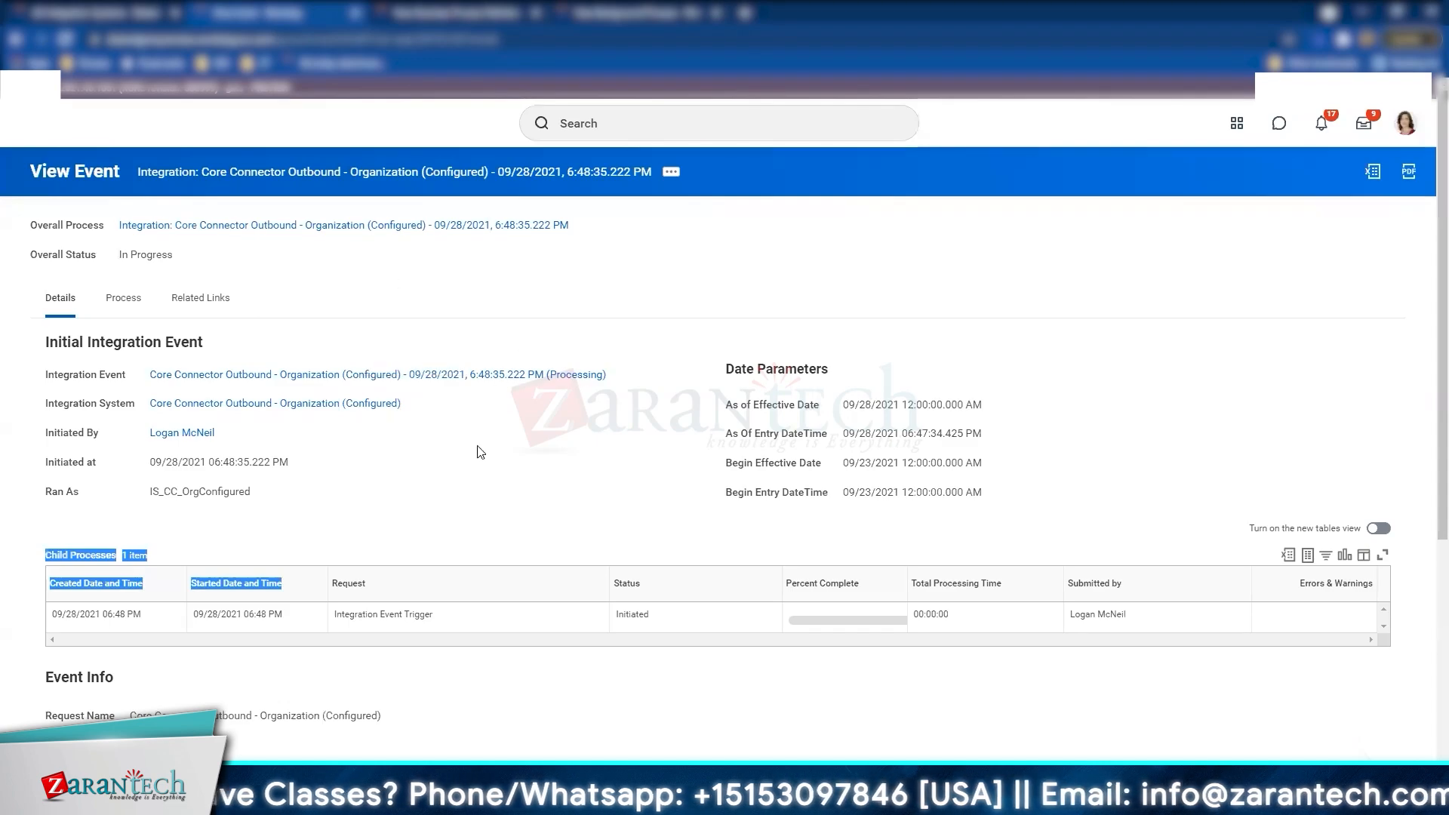
# Step: Reload the integration event and confirm the overall status still reads In Progress
pyautogui.click(366, 228)
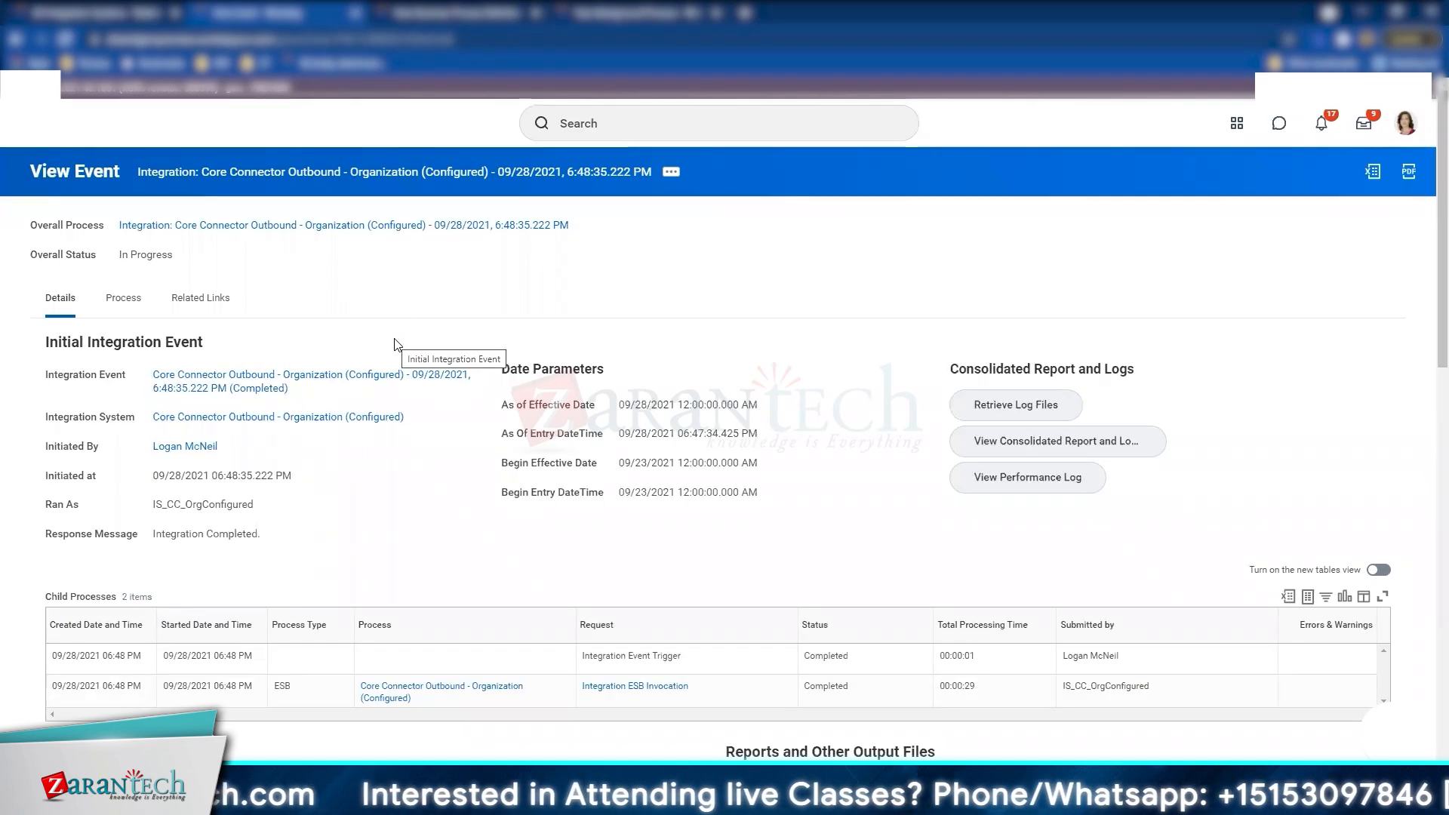
pyautogui.scroll(-6, 396, 344)
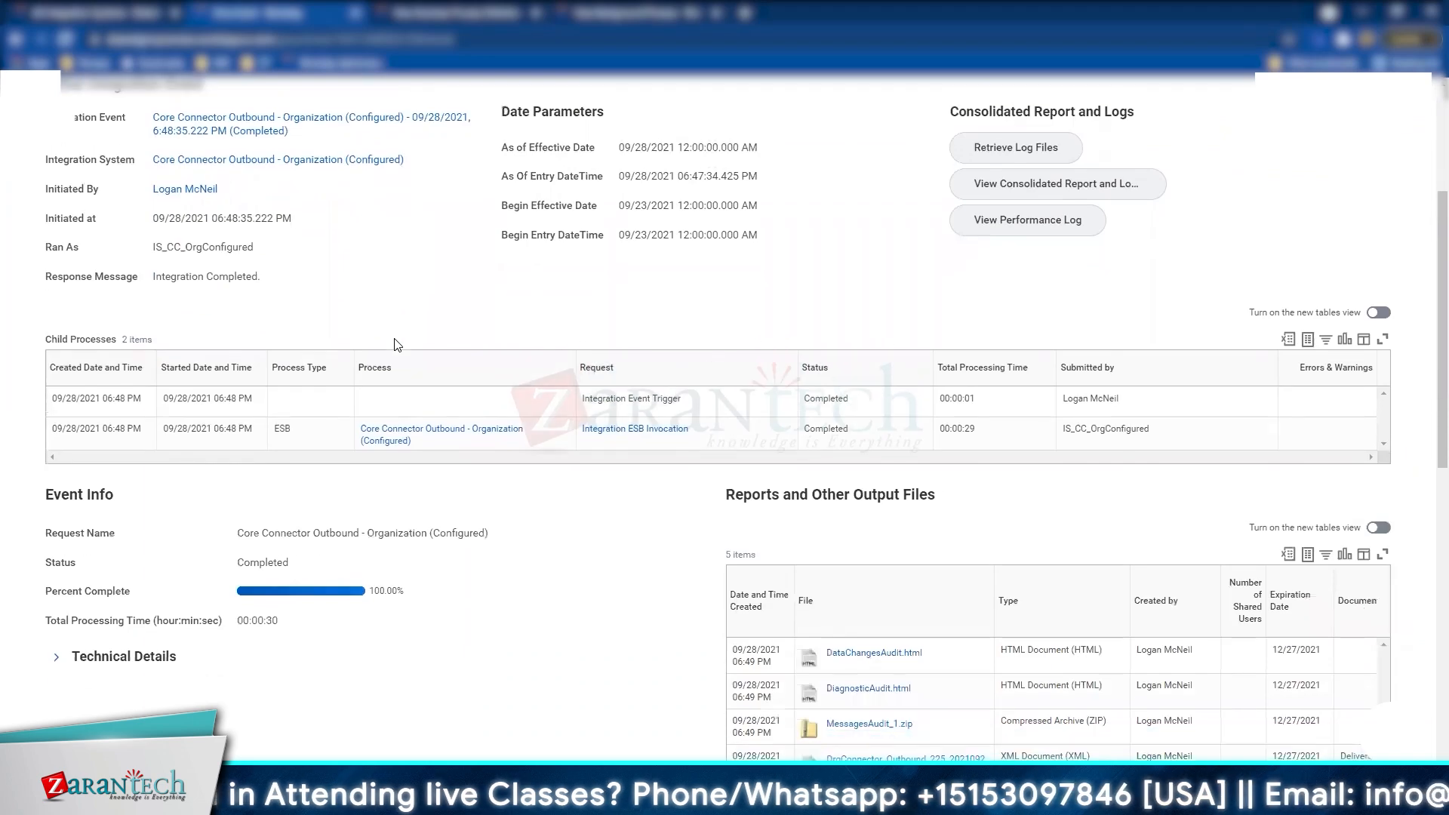
pyautogui.scroll(6, 395, 339)
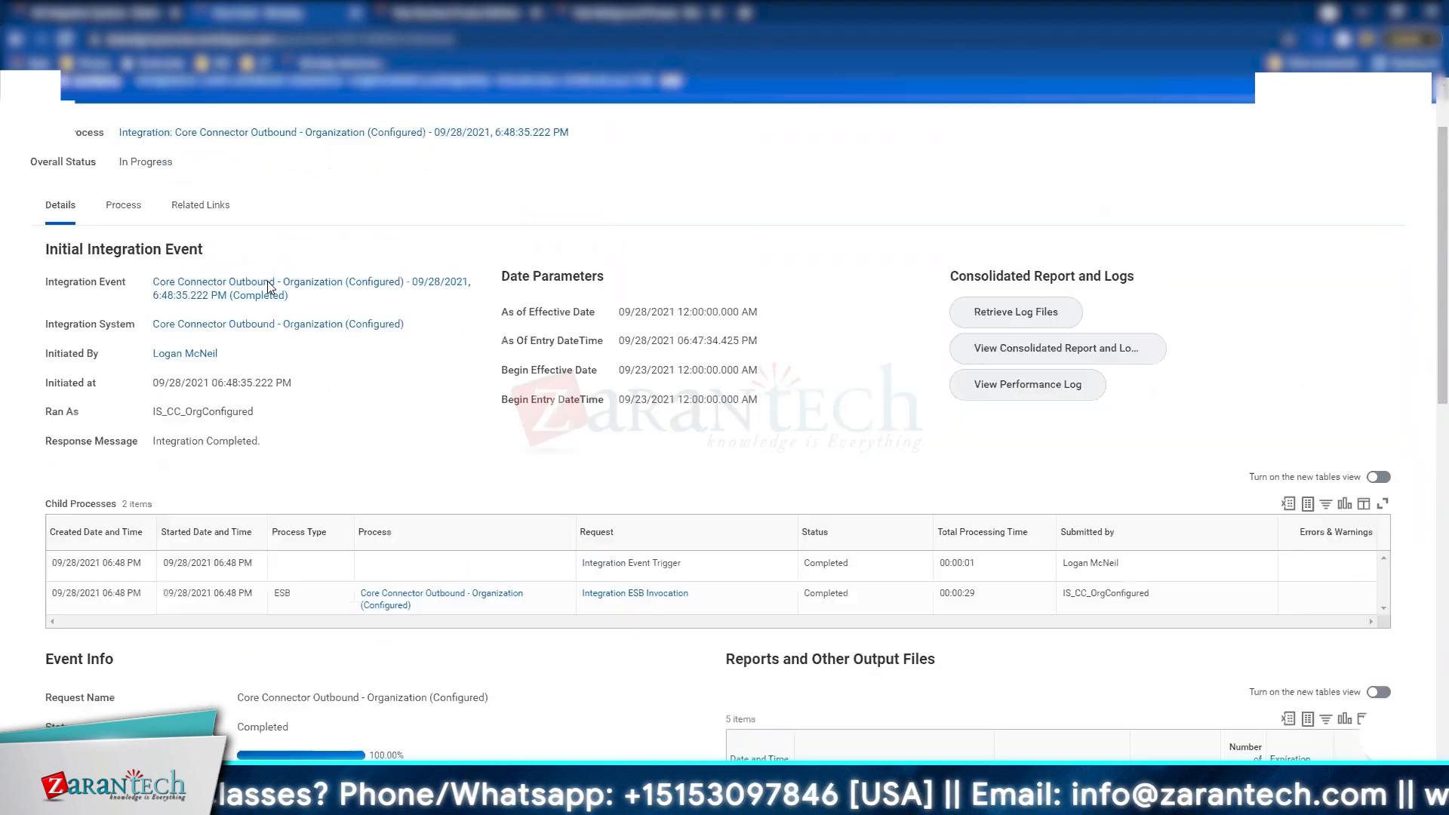
pyautogui.doubleClick(159, 257)
pyautogui.click(159, 257)
pyautogui.scroll(-2, 336, 460)
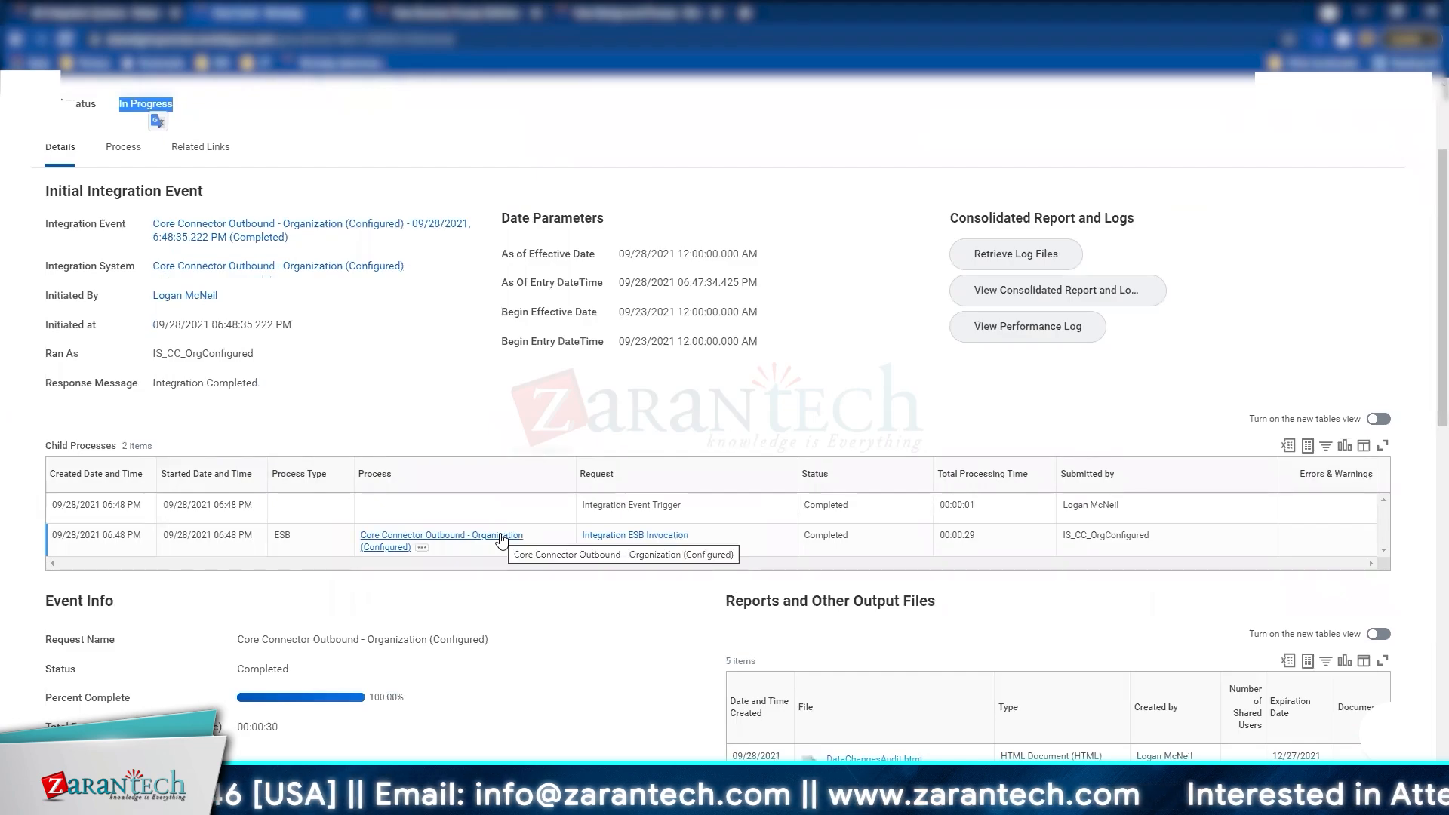
pyautogui.scroll(-6, 502, 539)
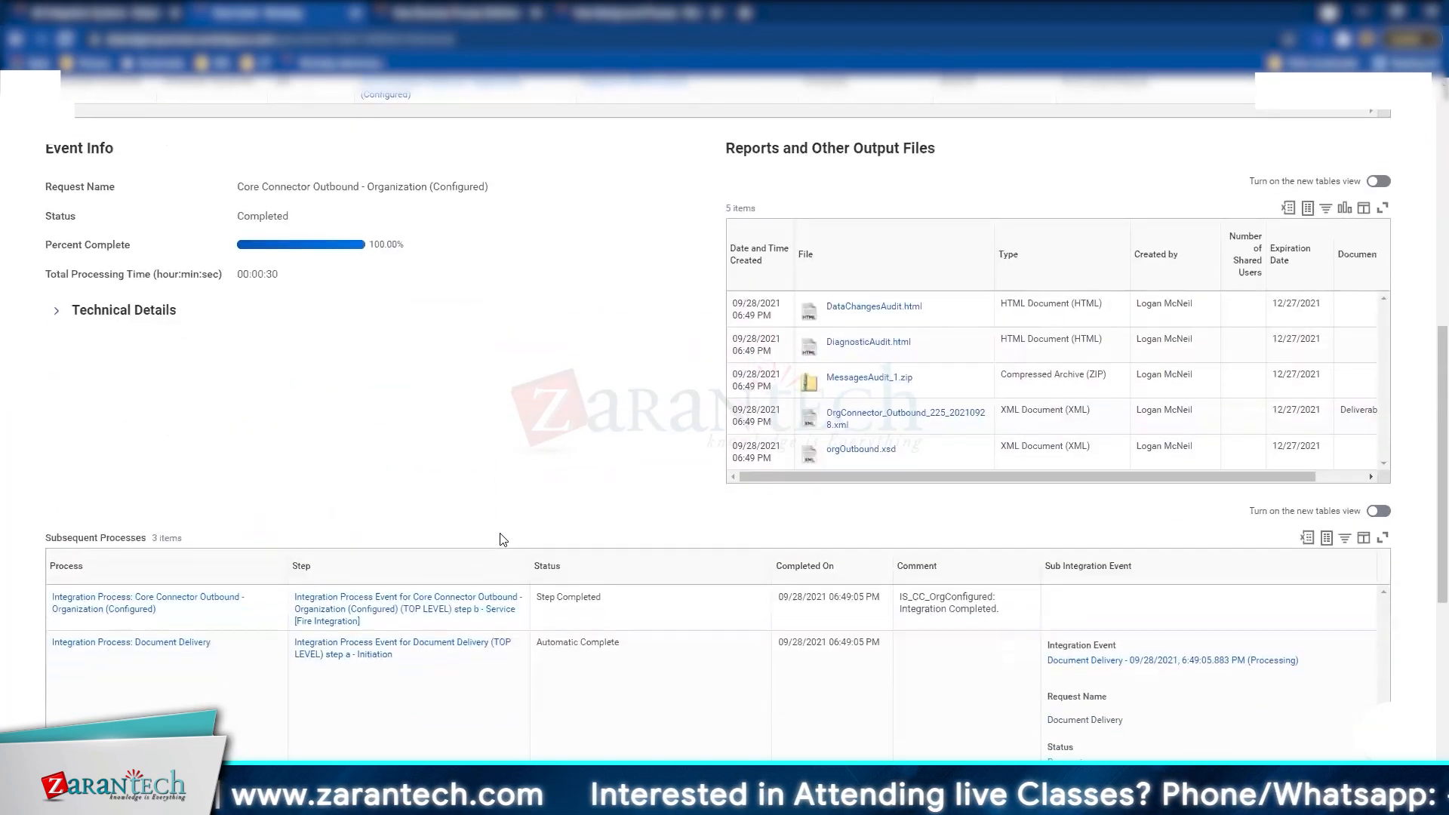
pyautogui.scroll(-6, 502, 539)
pyautogui.scroll(-1, 551, 344)
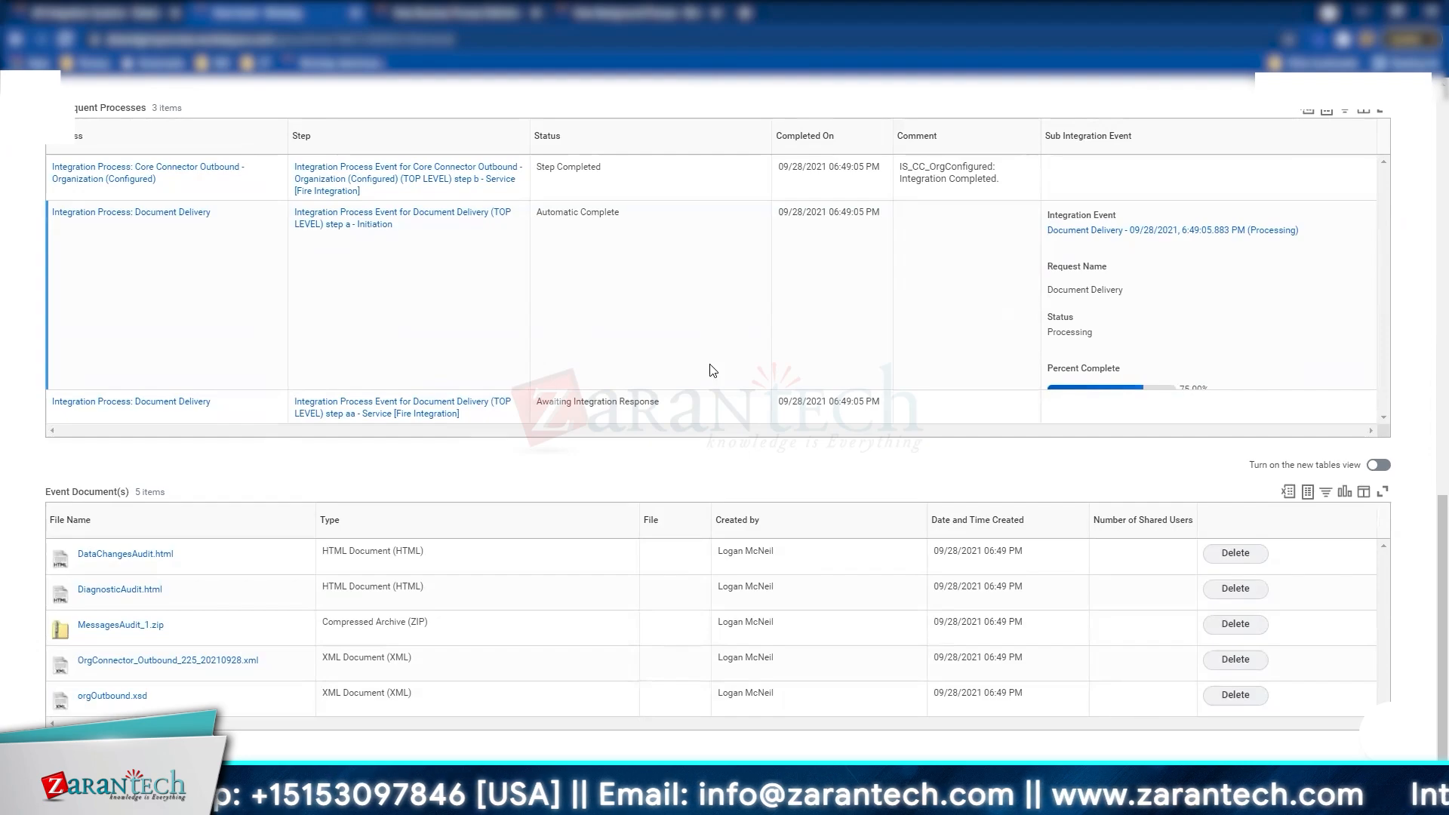
pyautogui.scroll(15, 713, 369)
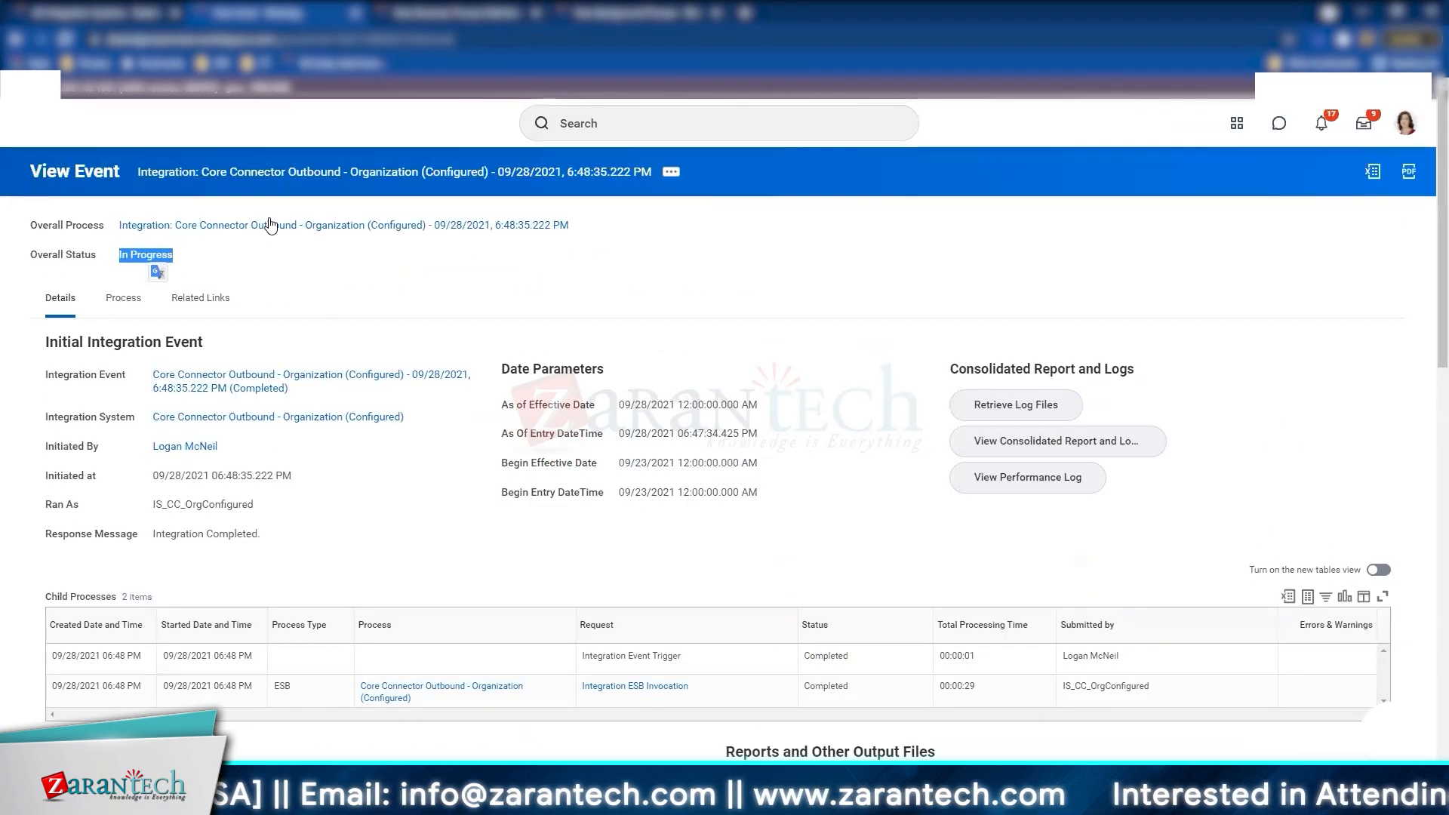
# Step: Reload the event again and confirm Document Delivery and the overall status now show Failed
pyautogui.click(270, 224)
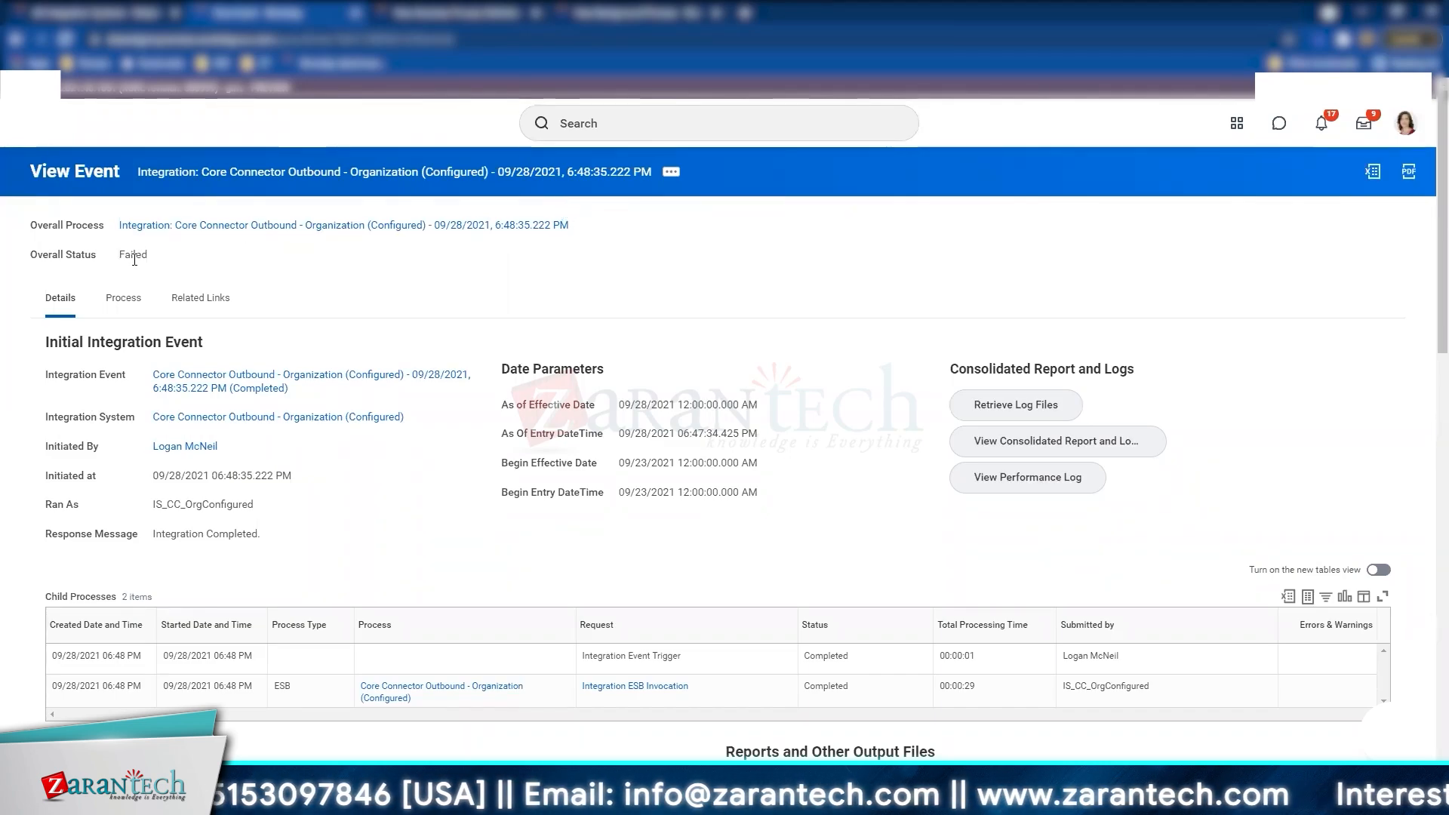
pyautogui.scroll(-2, 502, 498)
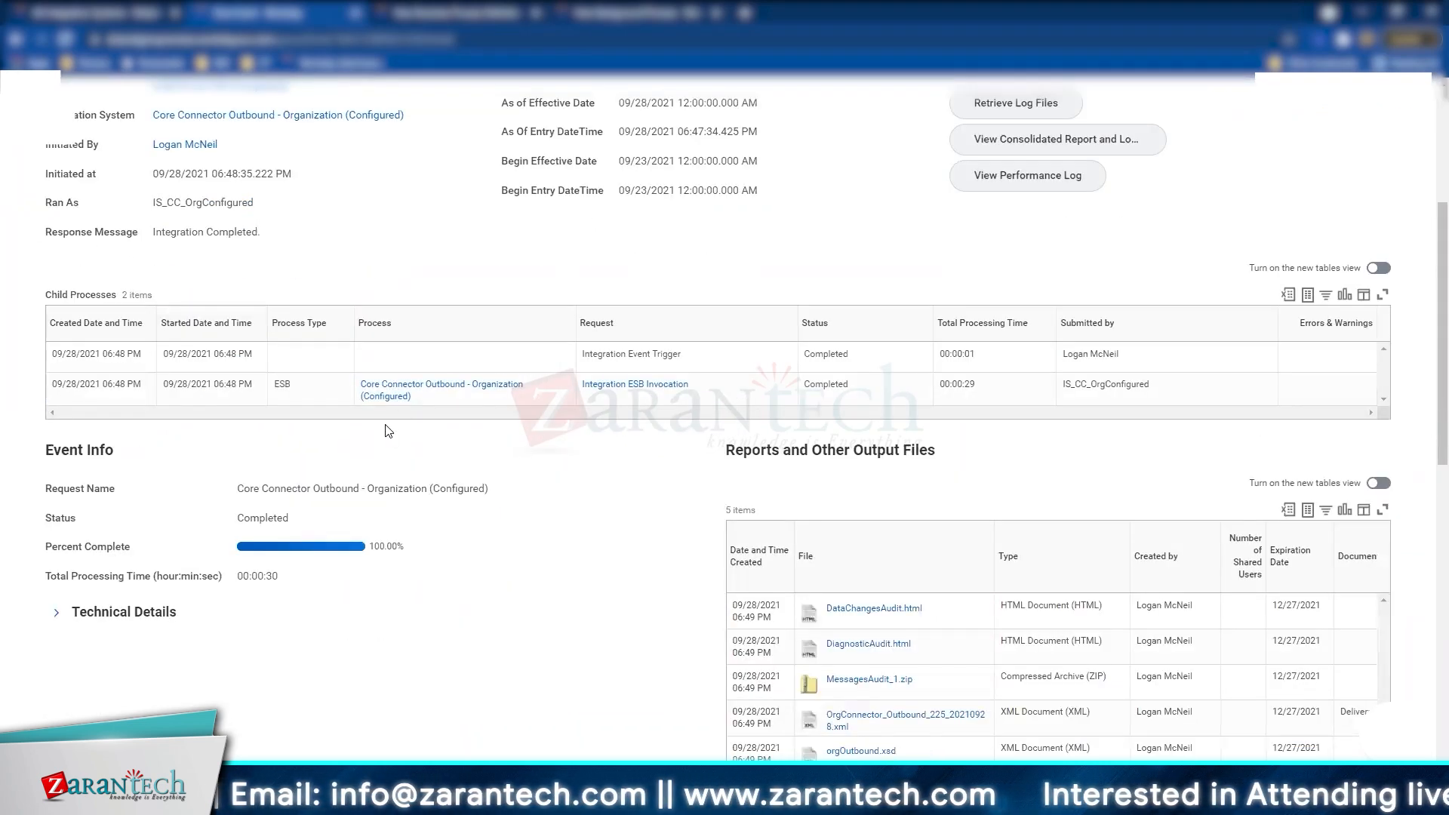
pyautogui.scroll(-8, 450, 386)
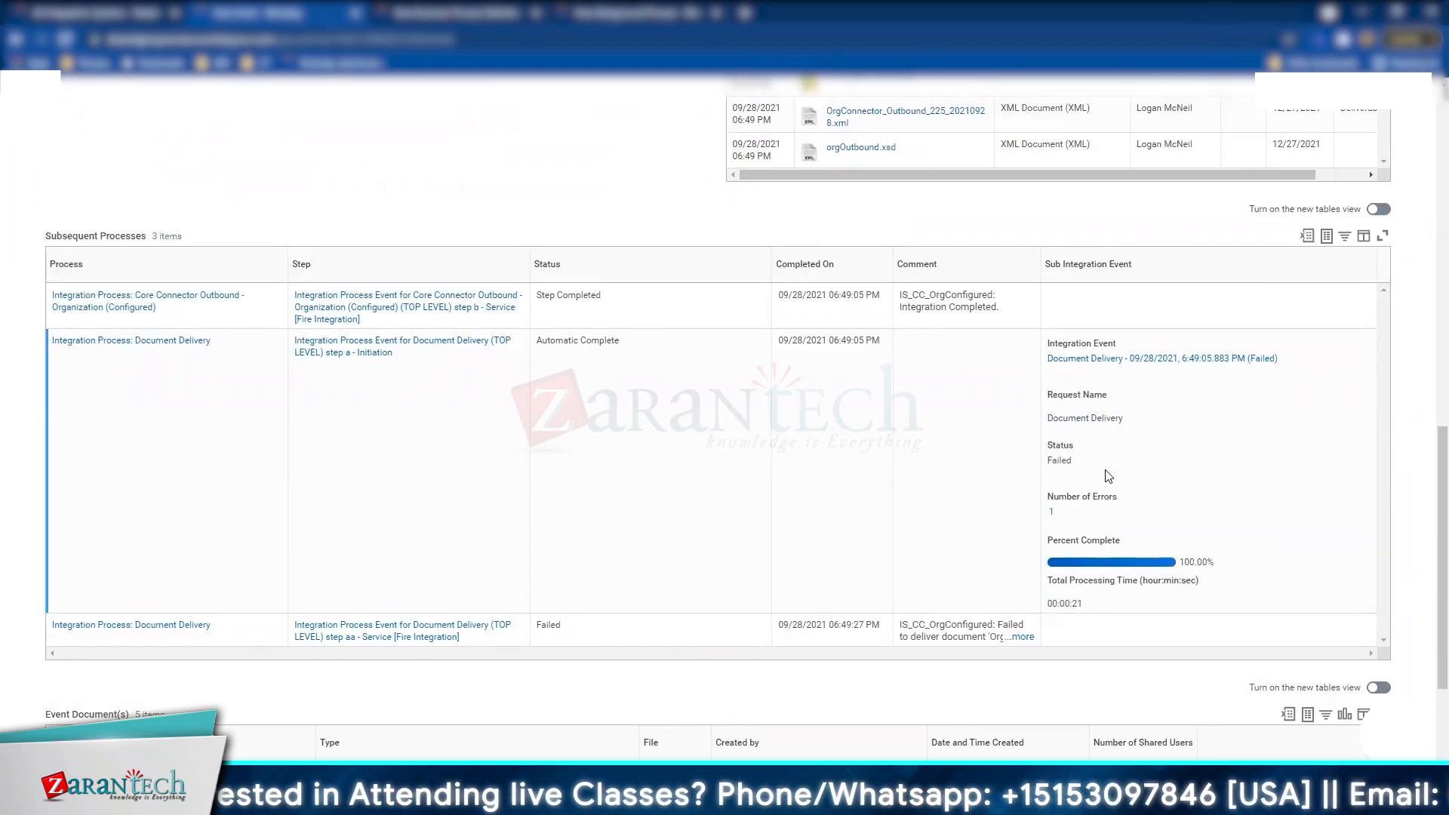
pyautogui.scroll(-3, 1108, 475)
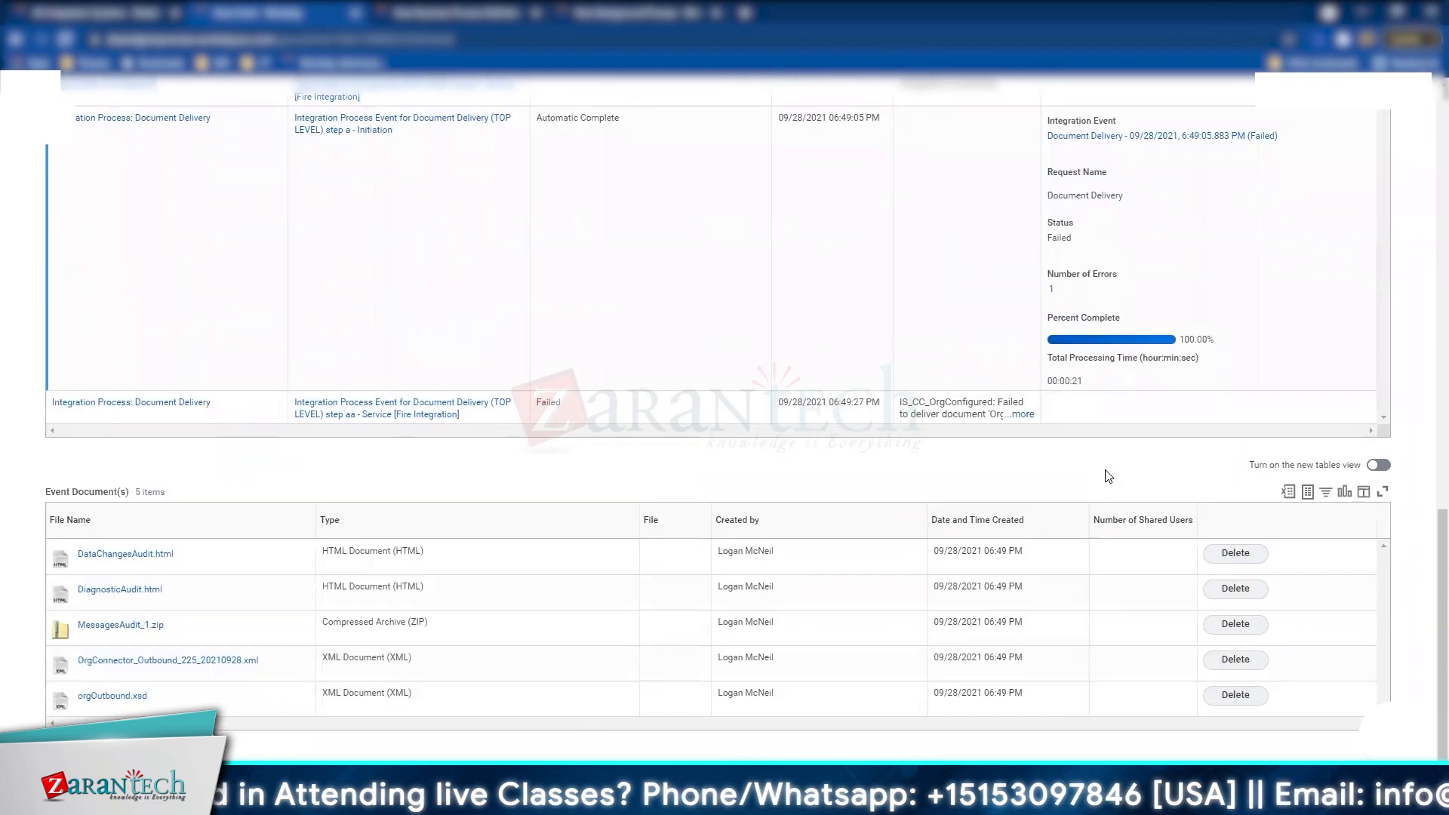
pyautogui.click(1015, 419)
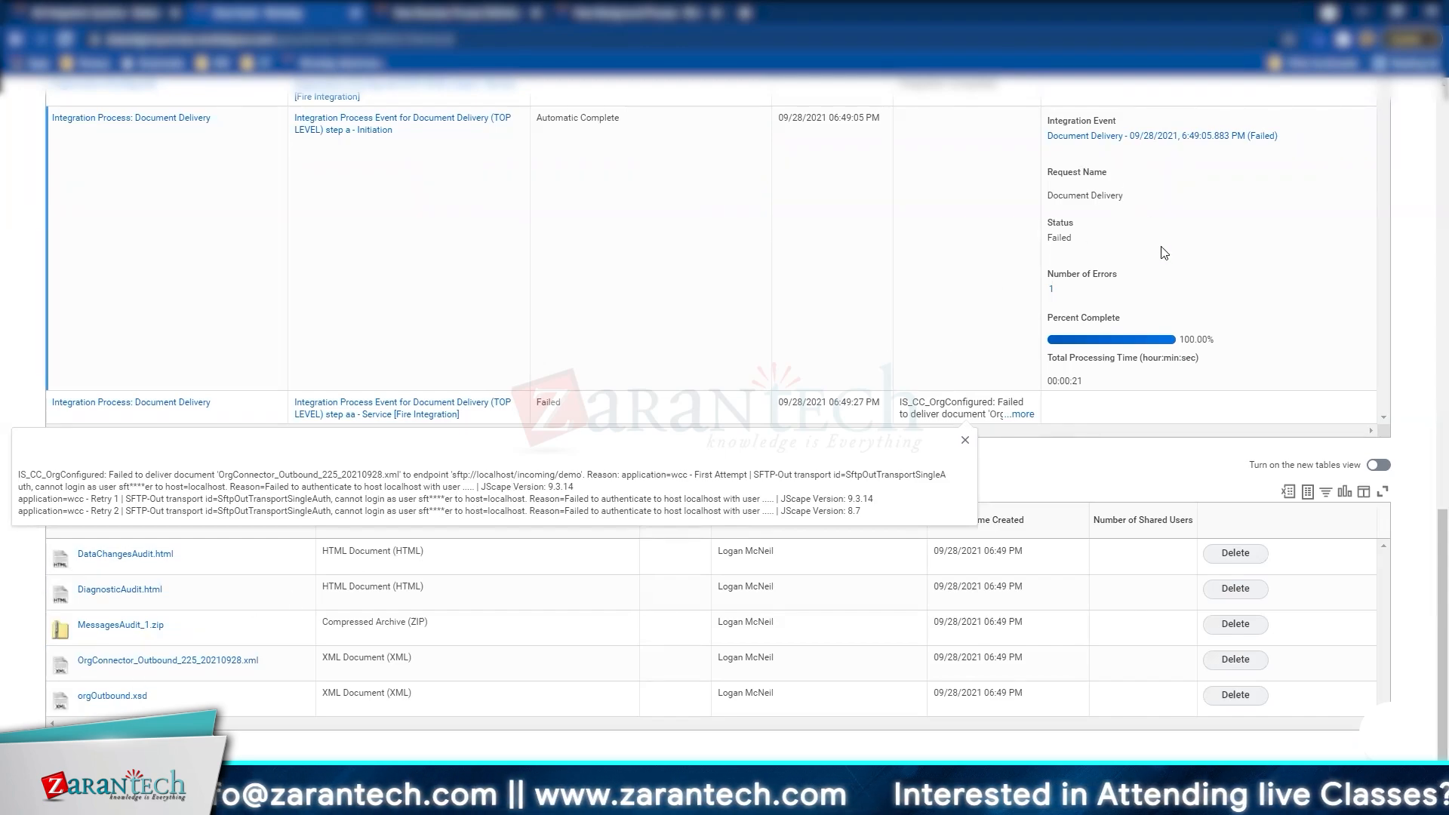
pyautogui.scroll(4, 1180, 375)
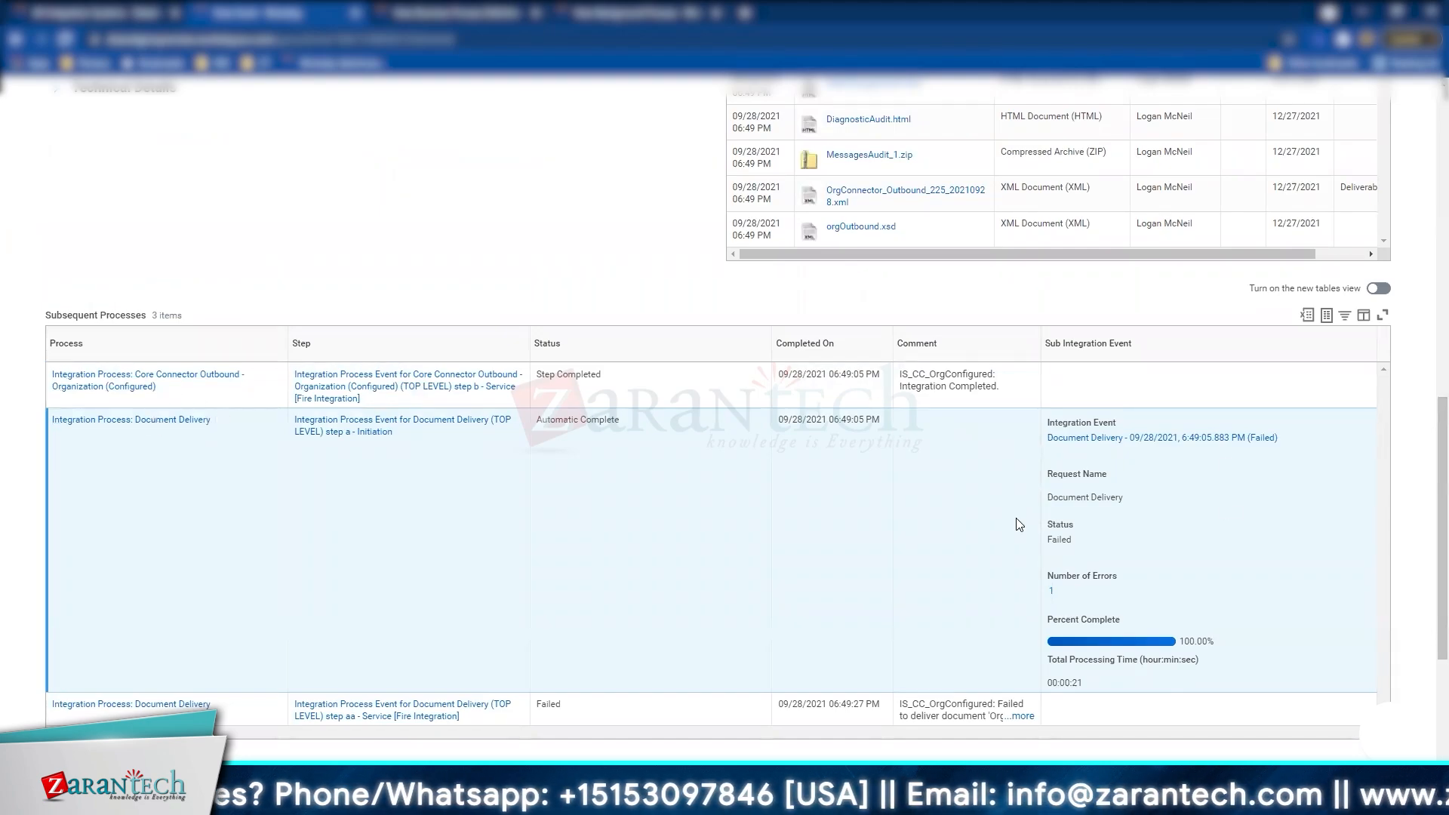
pyautogui.scroll(-2, 35, 507)
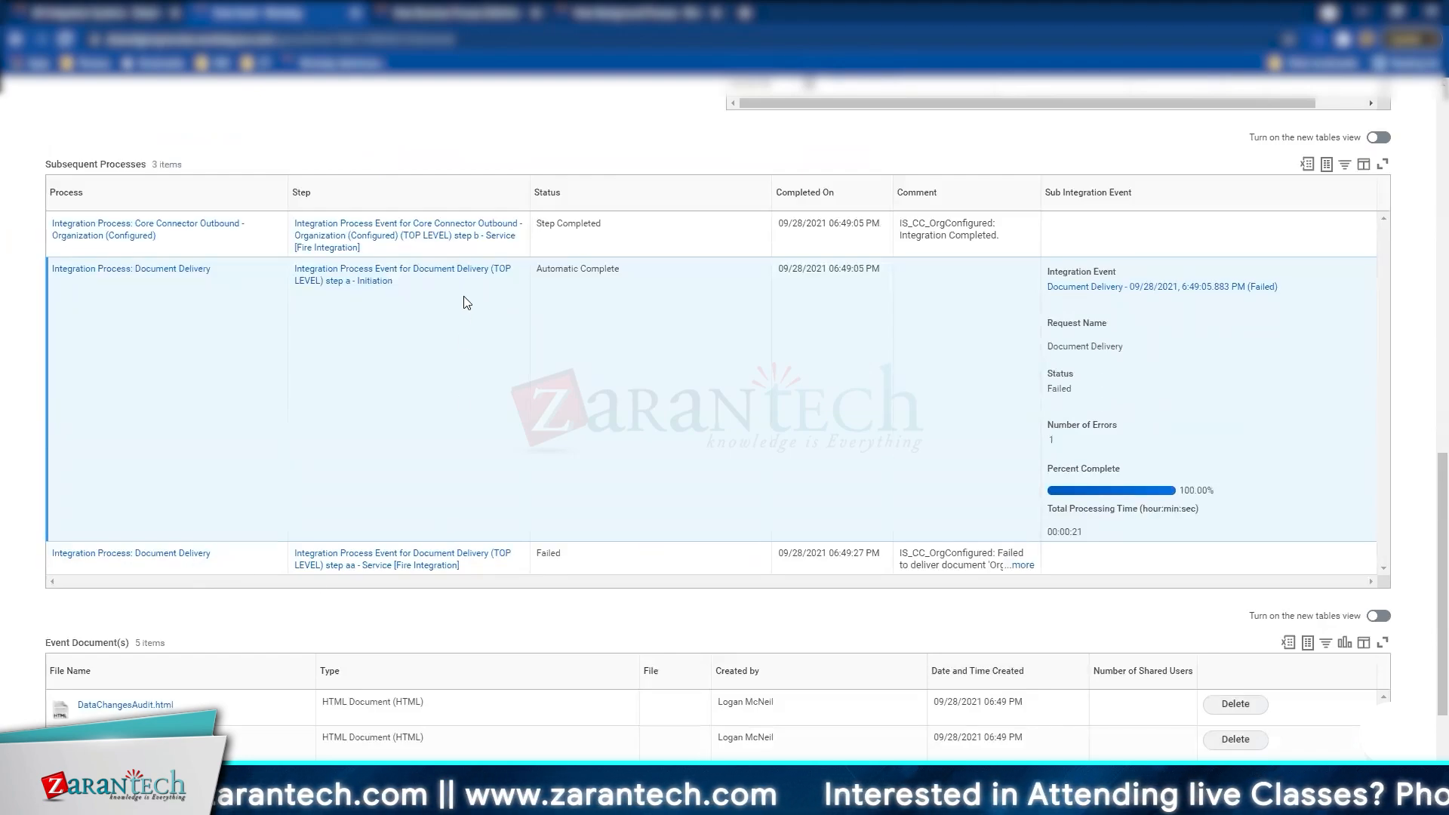
pyautogui.scroll(-2, 463, 297)
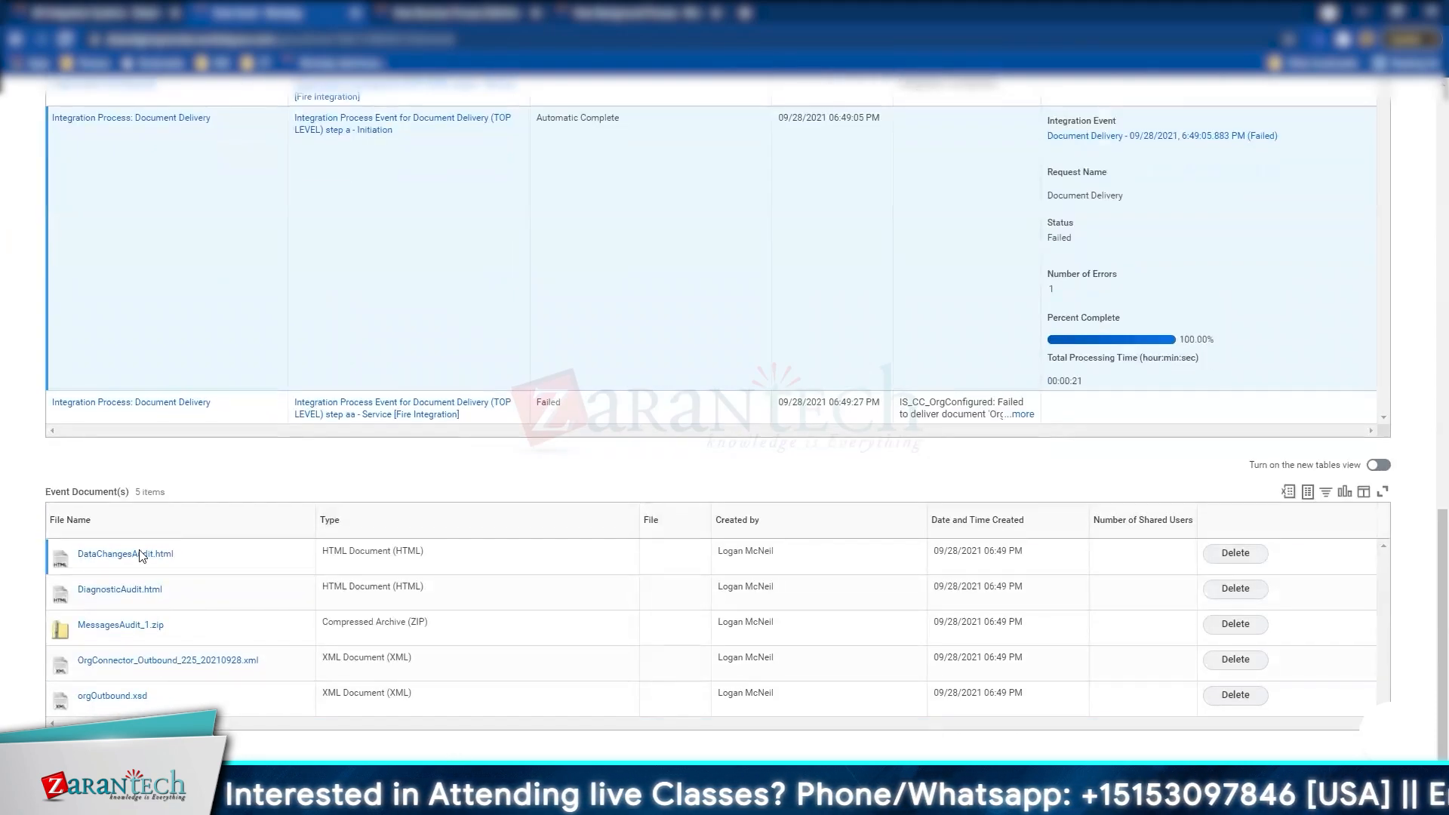
# Step: Download DiagnosticAudit.html and DataChangesAudit.html, then open the Data Changes Audit report
pyautogui.click(95, 590)
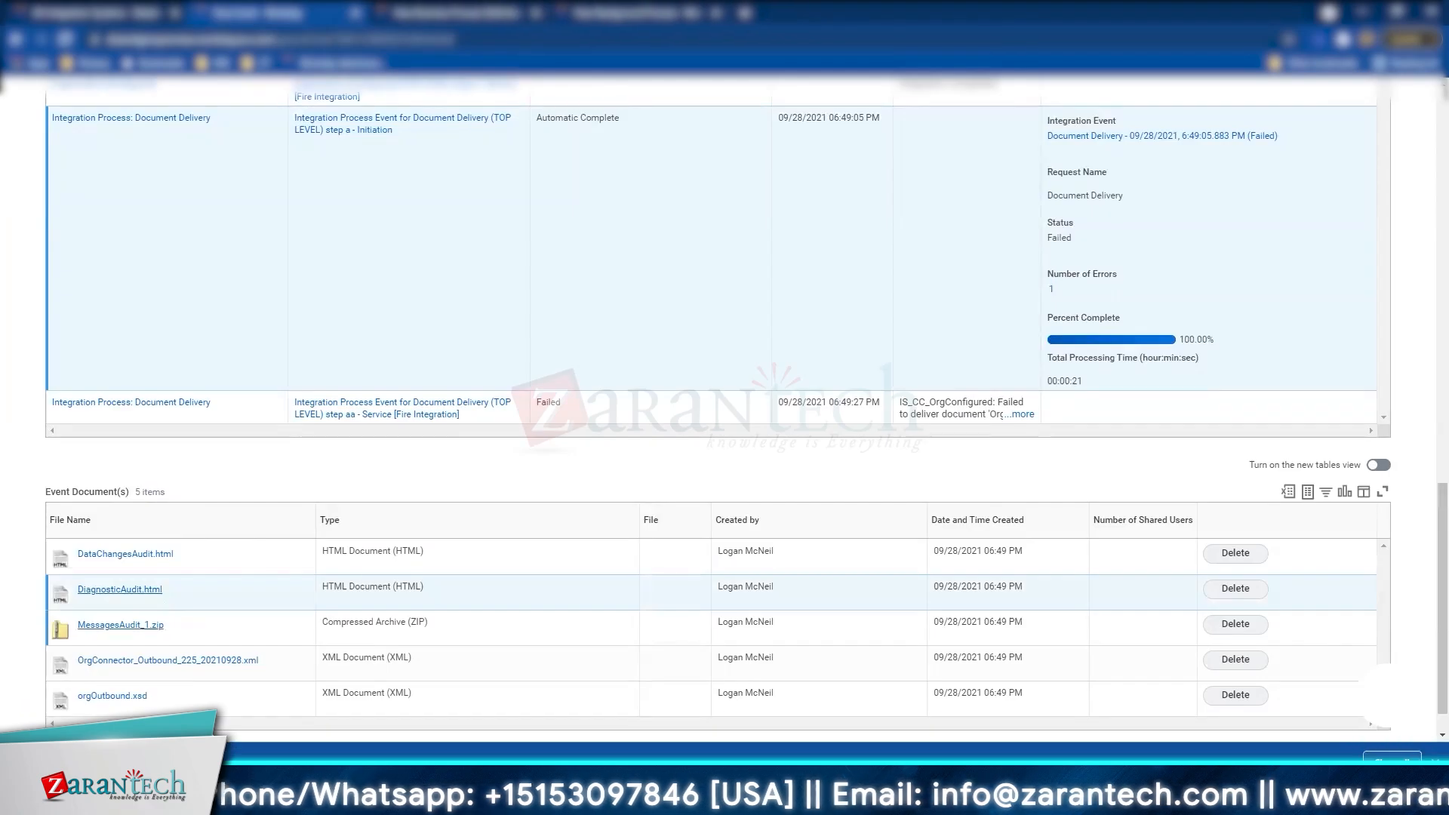
pyautogui.click(141, 563)
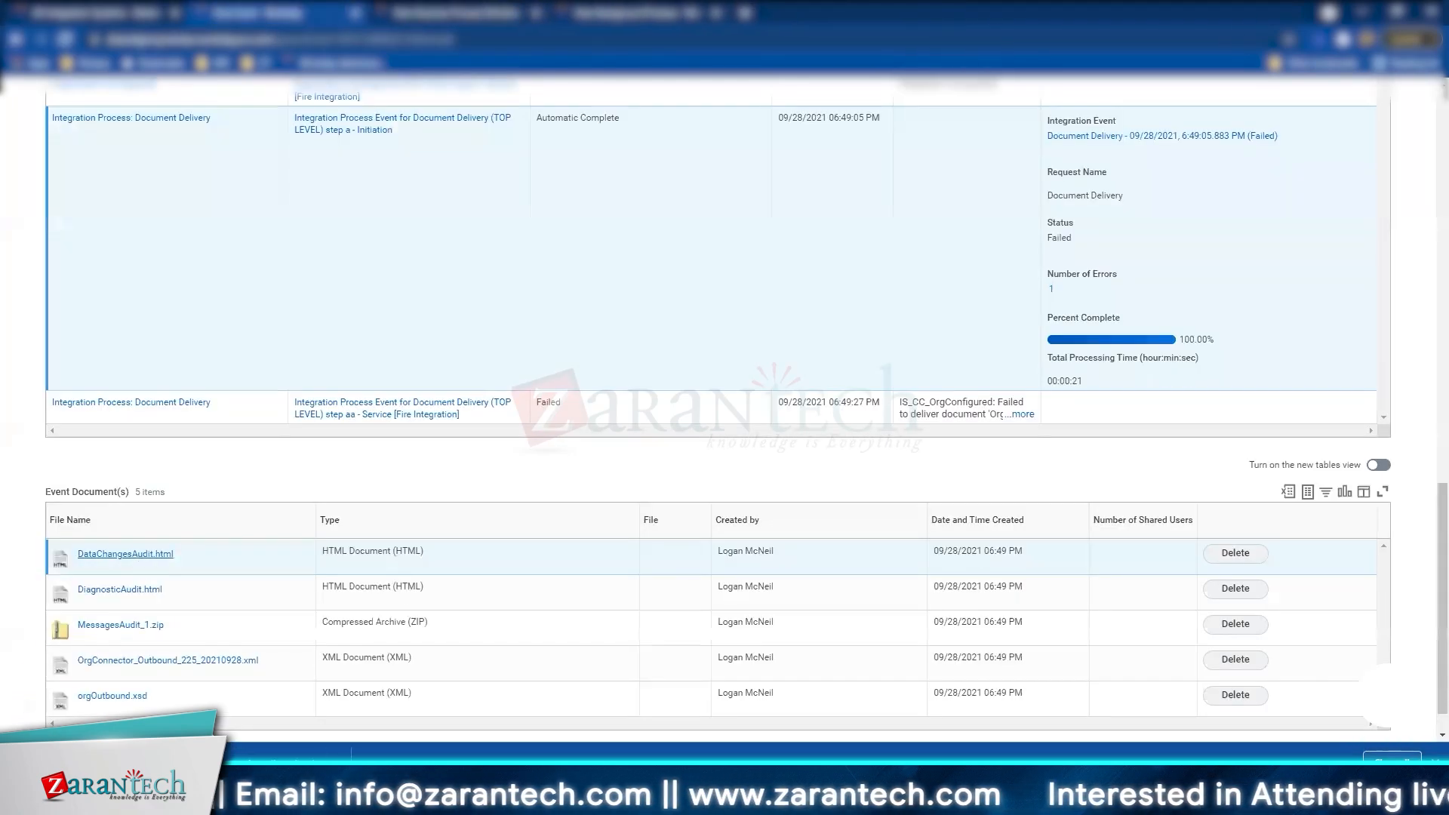
pyautogui.click(84, 761)
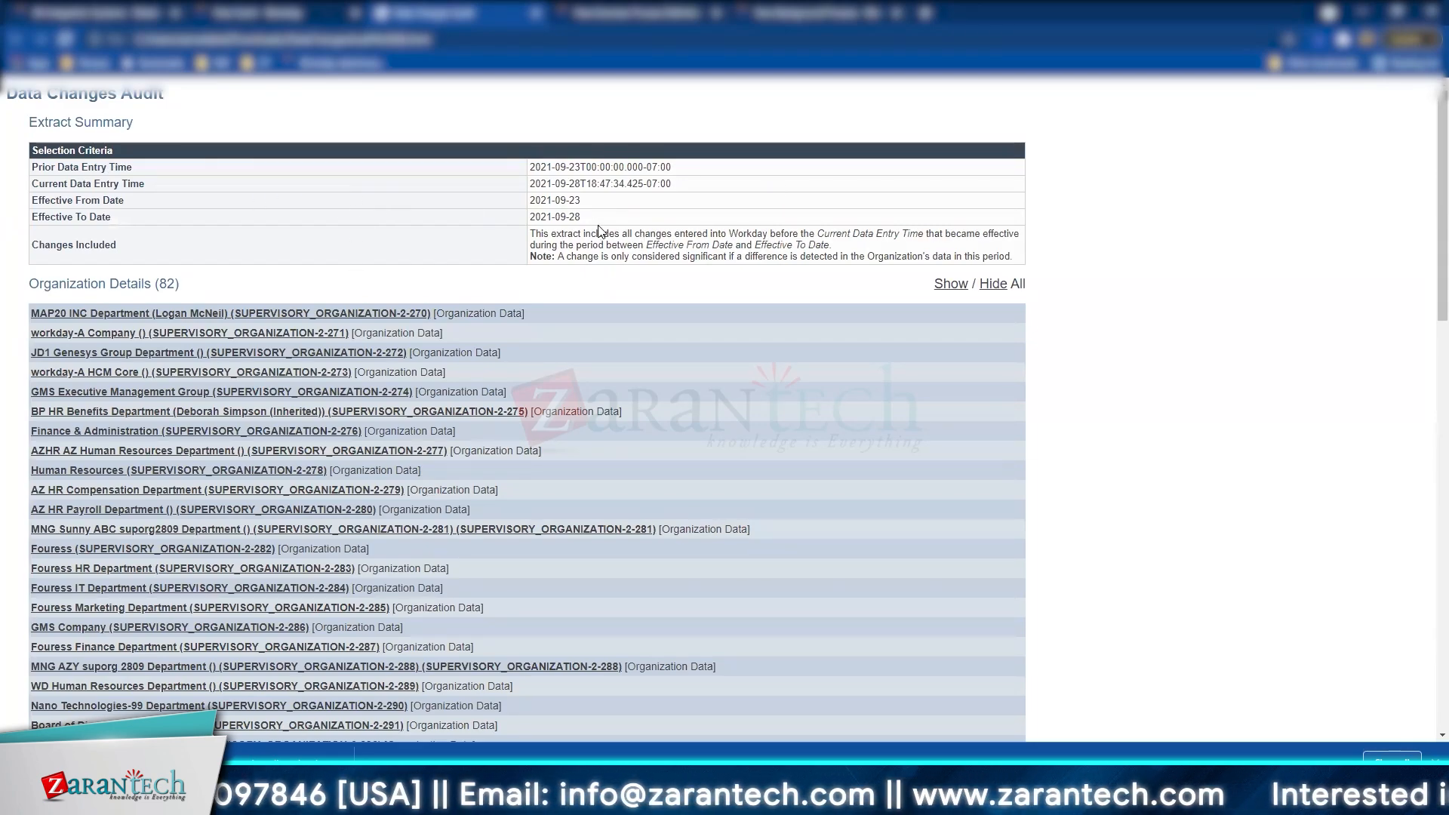
# Step: Show all Organization Details tables and review the field values for the 82 organizations
pyautogui.click(957, 290)
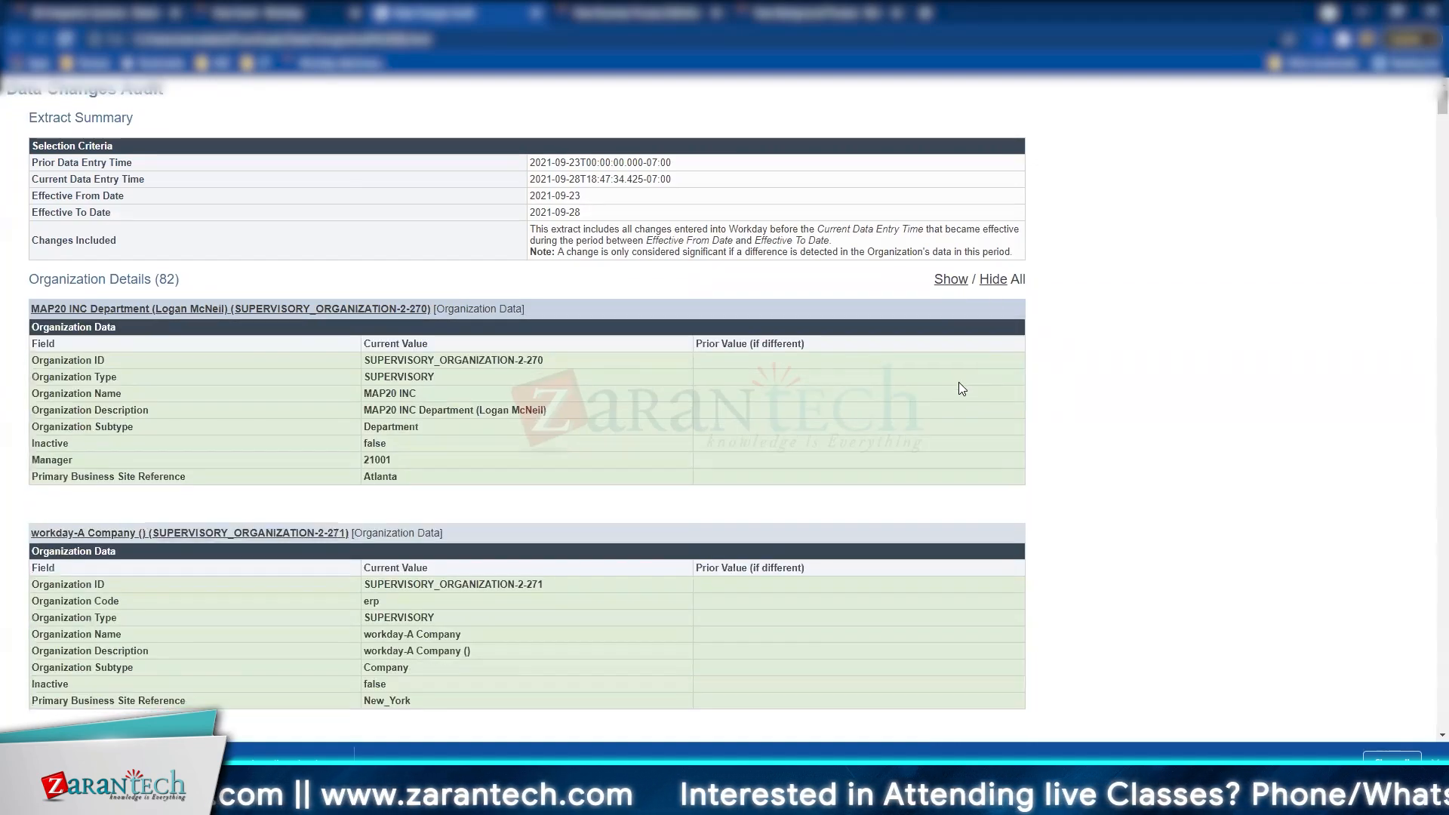
pyautogui.scroll(-3, 959, 383)
pyautogui.scroll(-4, 958, 382)
pyautogui.scroll(5, 958, 382)
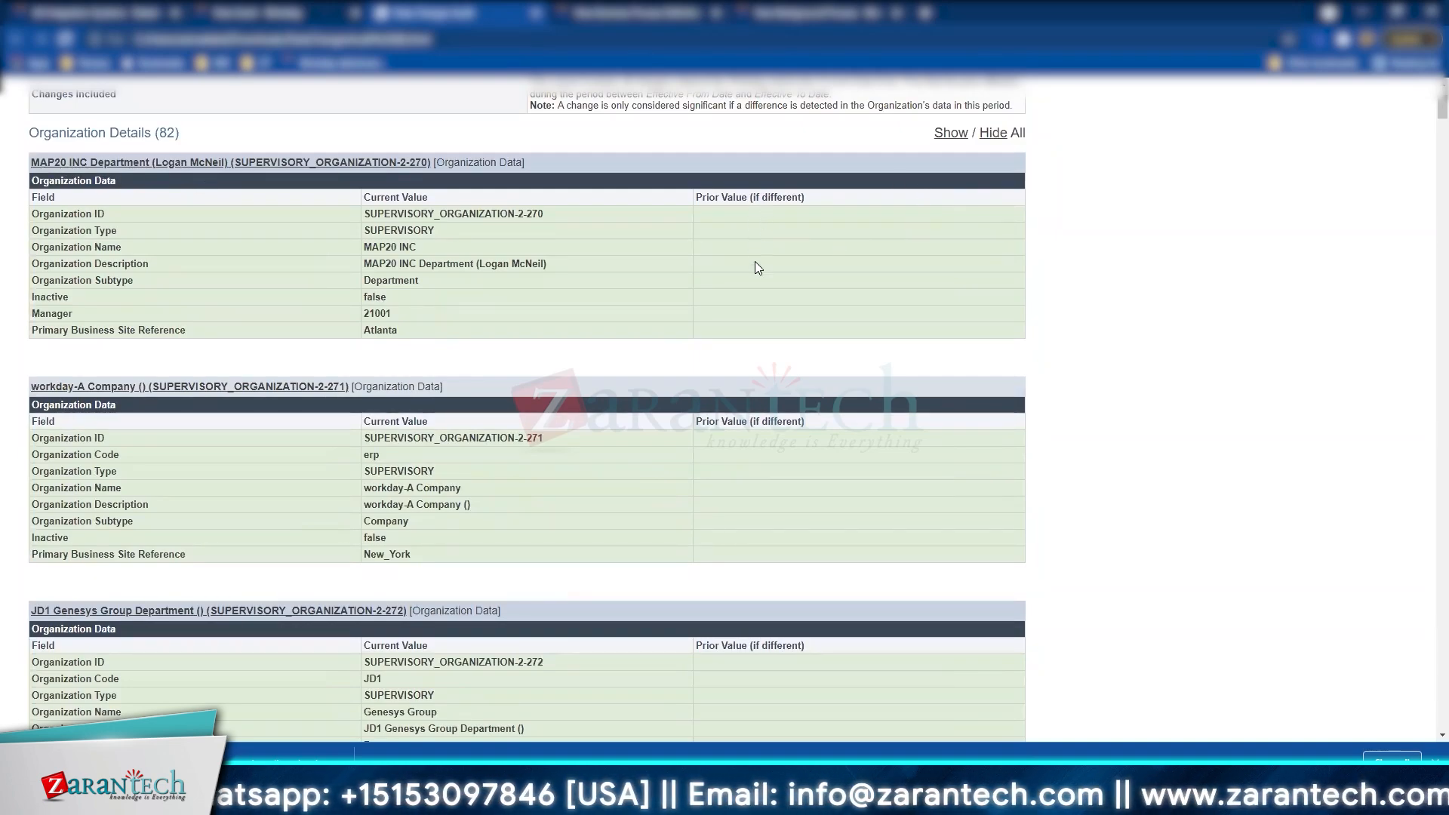
pyautogui.moveTo(755, 215); pyautogui.dragTo(753, 316)
pyautogui.click(764, 205)
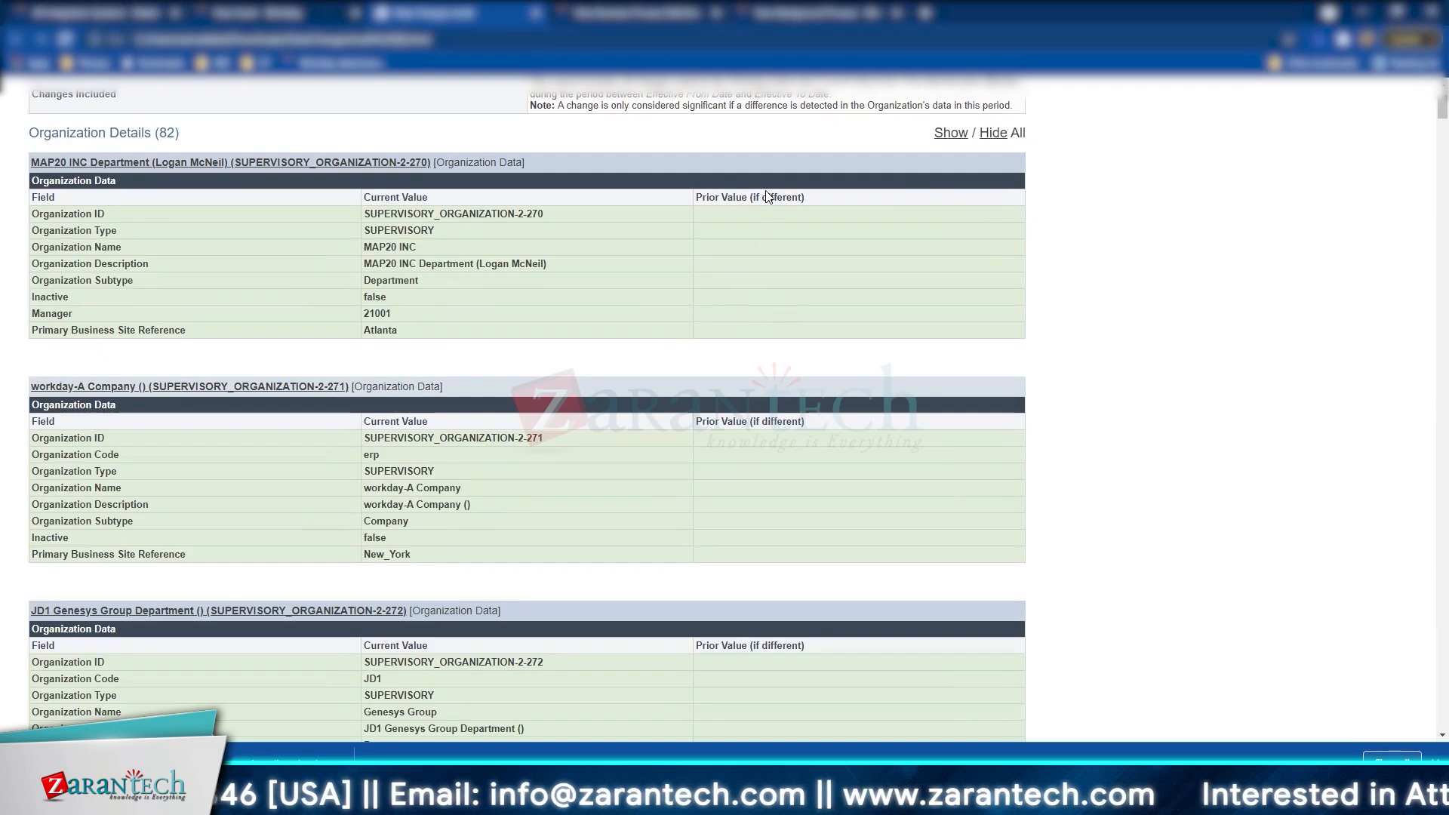
pyautogui.tripleClick(767, 197)
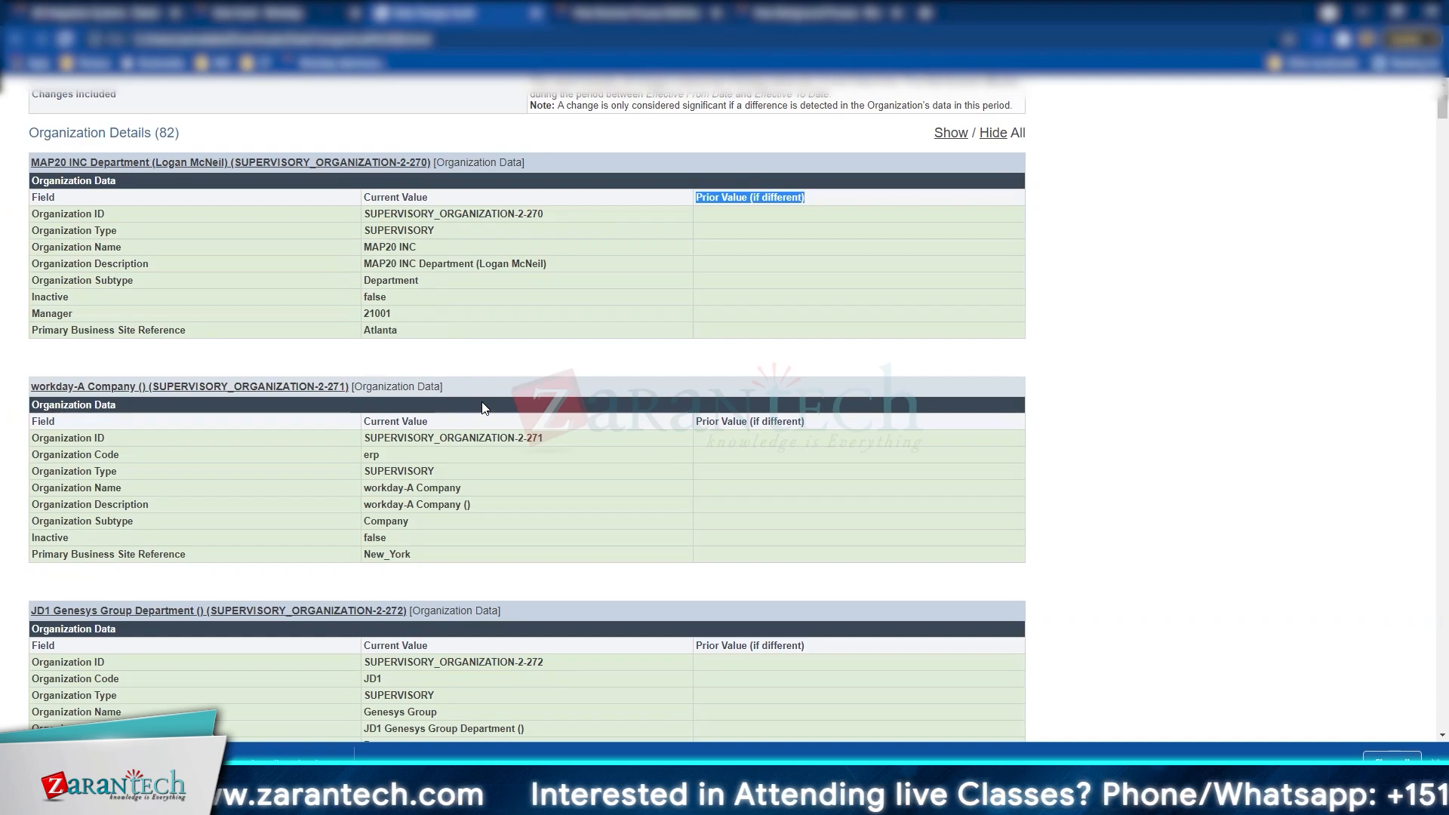
pyautogui.scroll(-2, 483, 404)
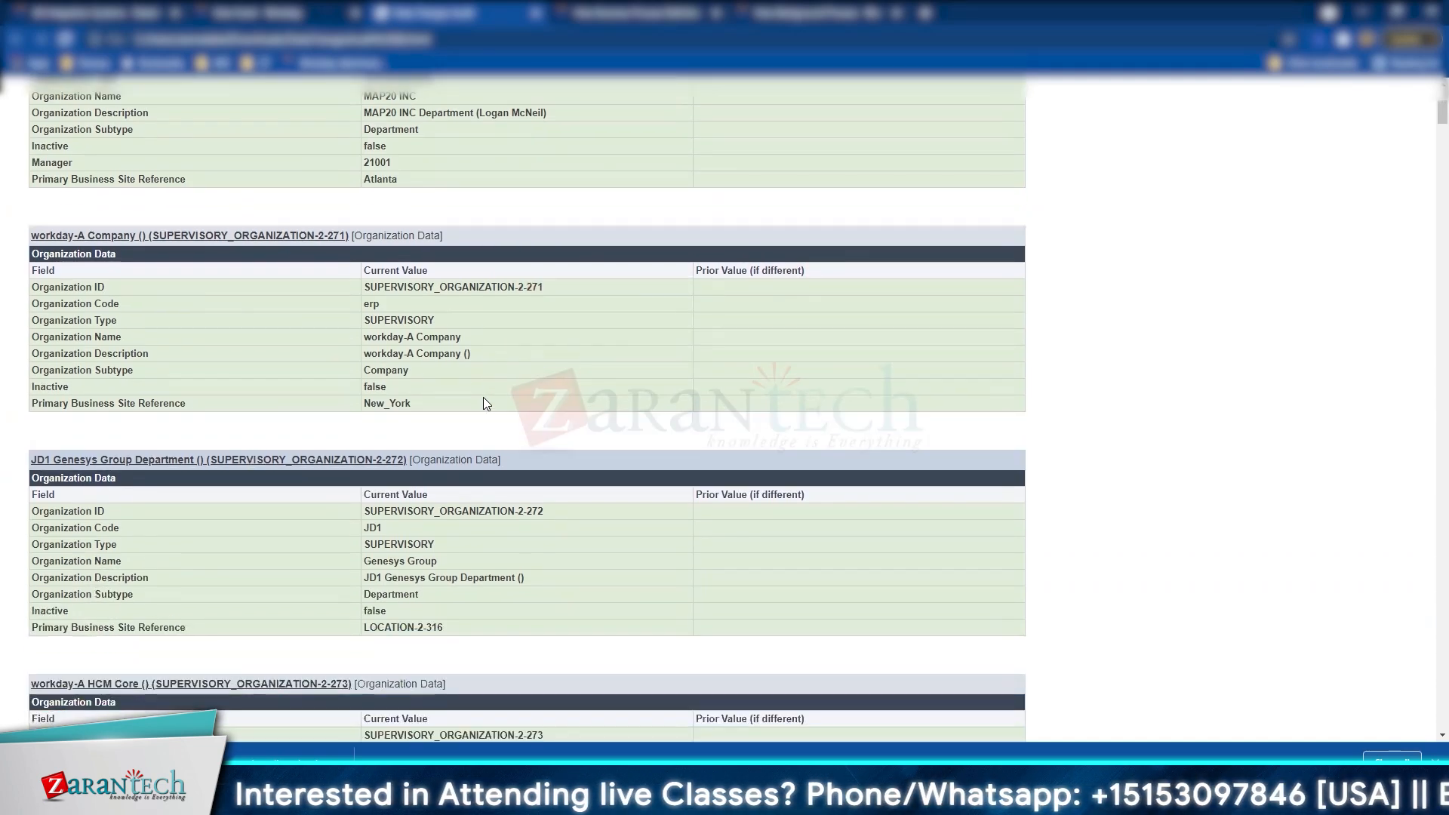
pyautogui.scroll(-2, 463, 481)
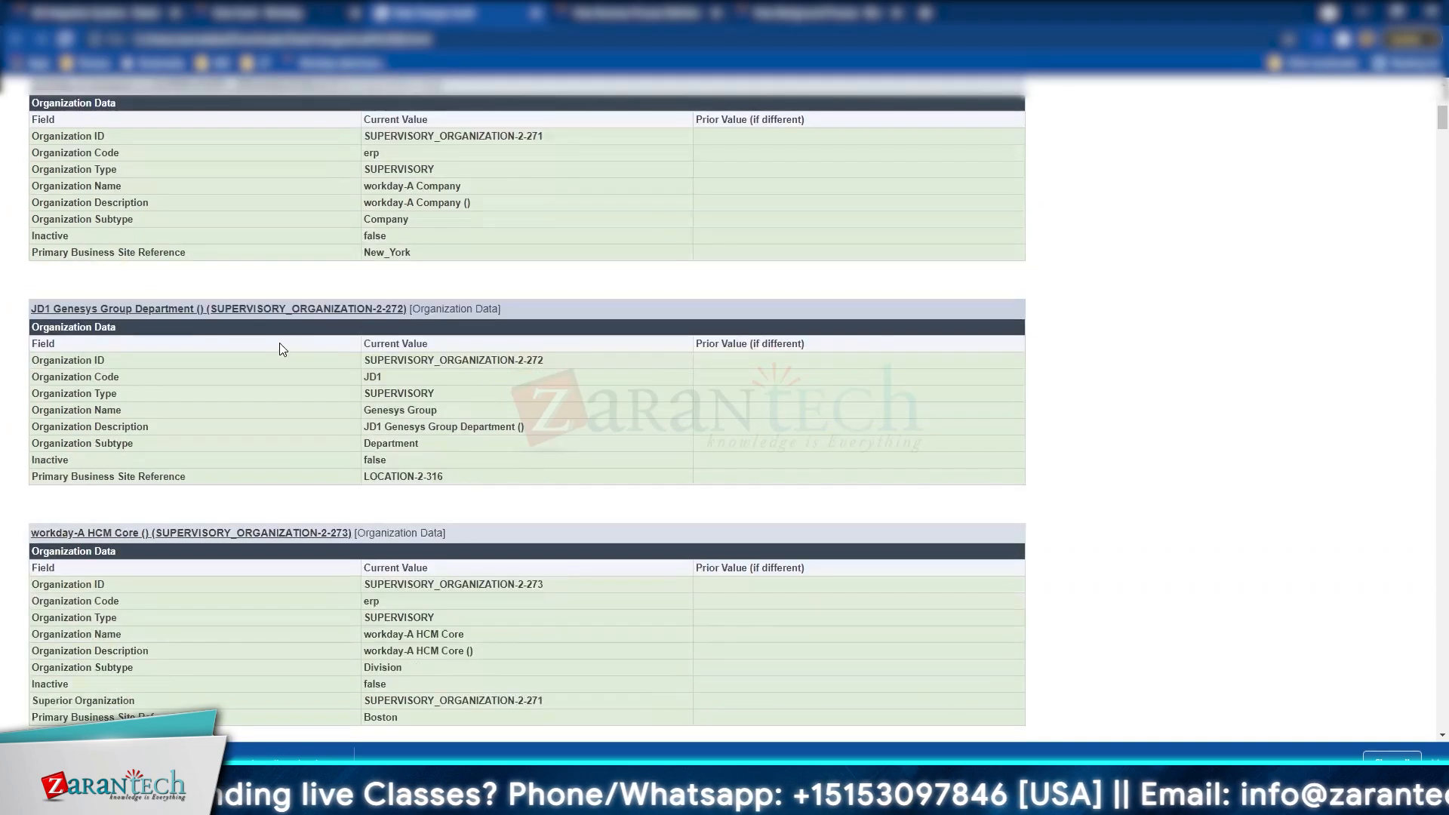
pyautogui.scroll(-6, 280, 343)
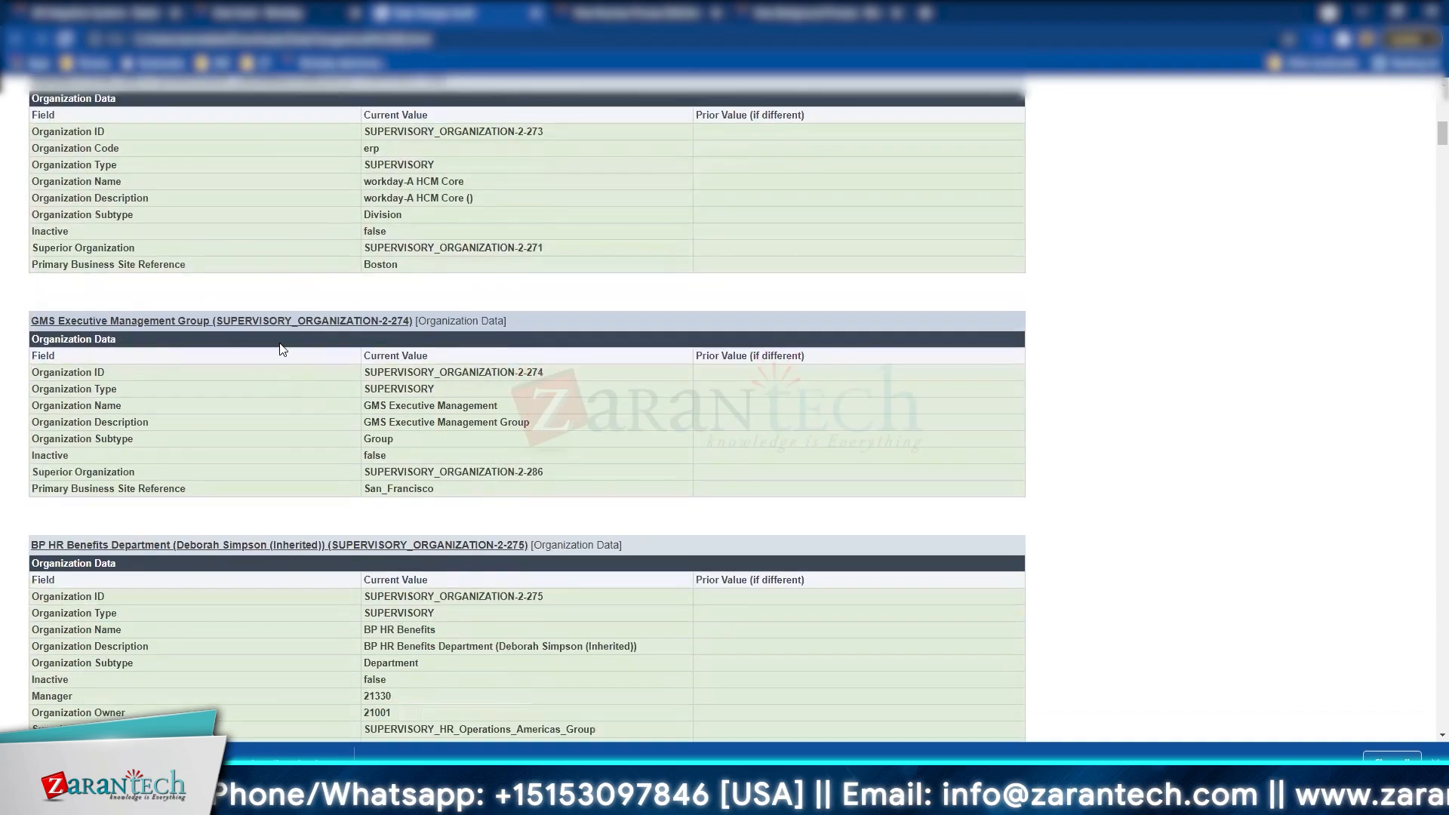
pyautogui.scroll(-20, 280, 347)
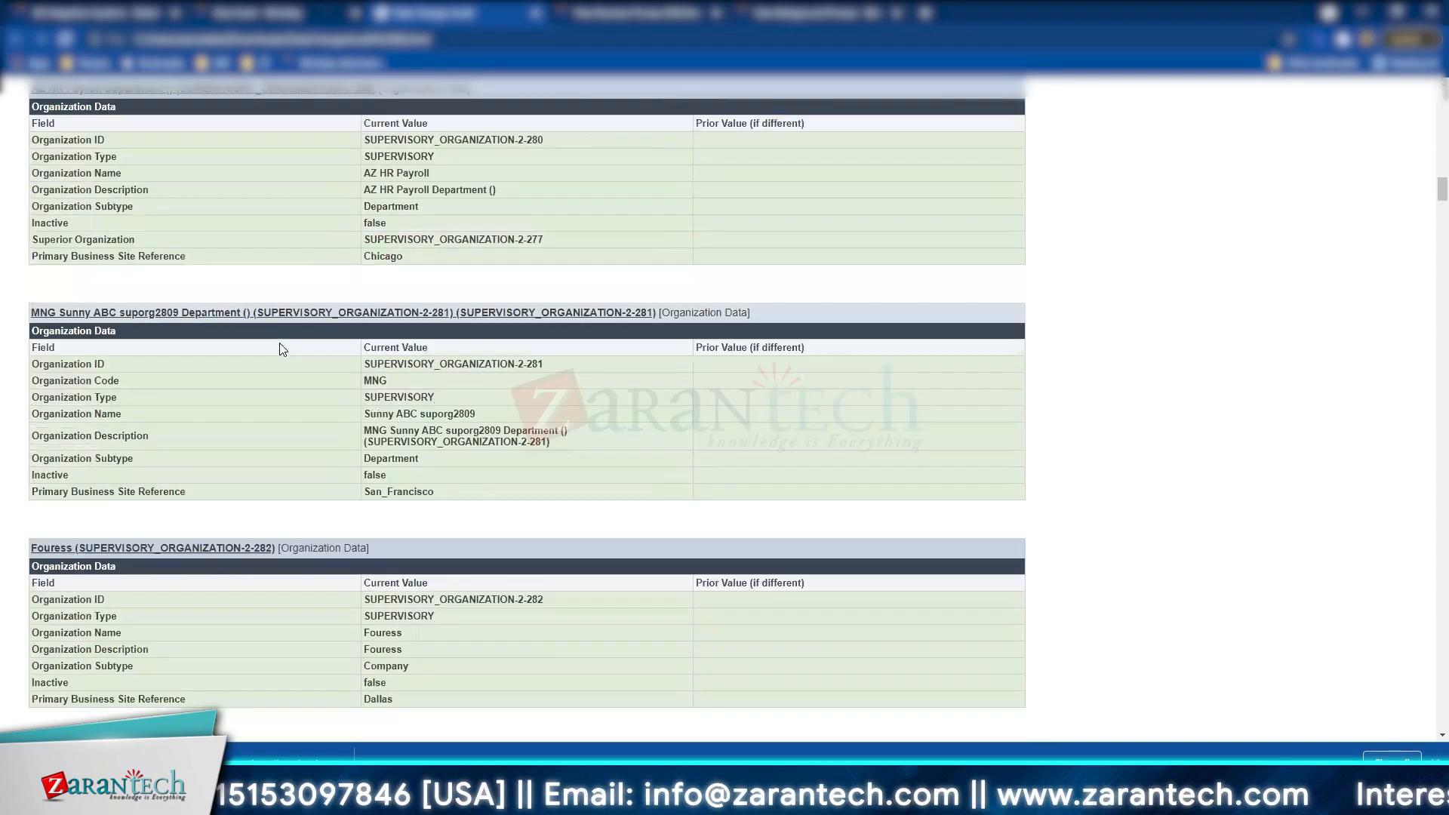
pyautogui.scroll(-2, 280, 346)
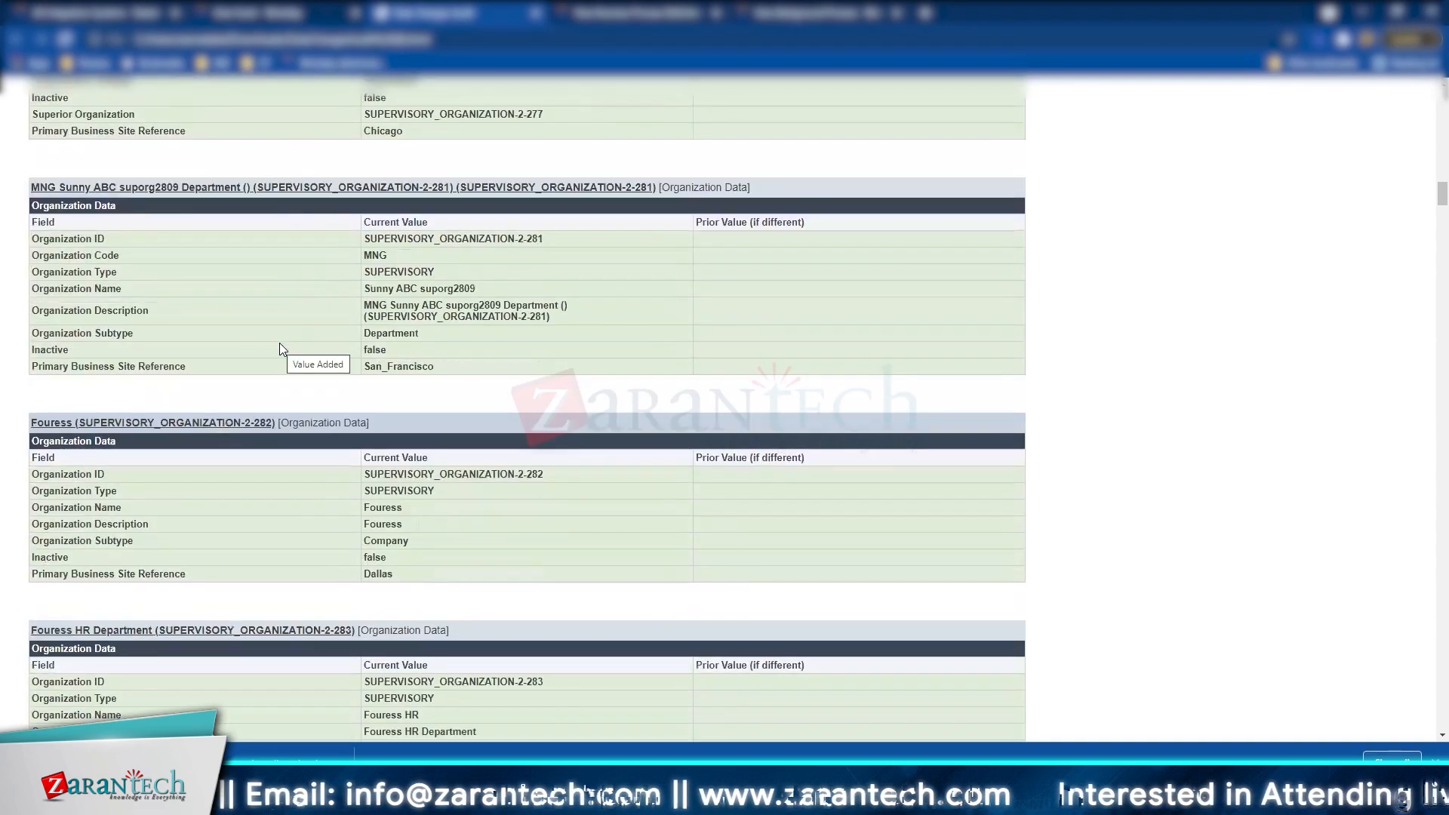
pyautogui.scroll(-5, 396, 348)
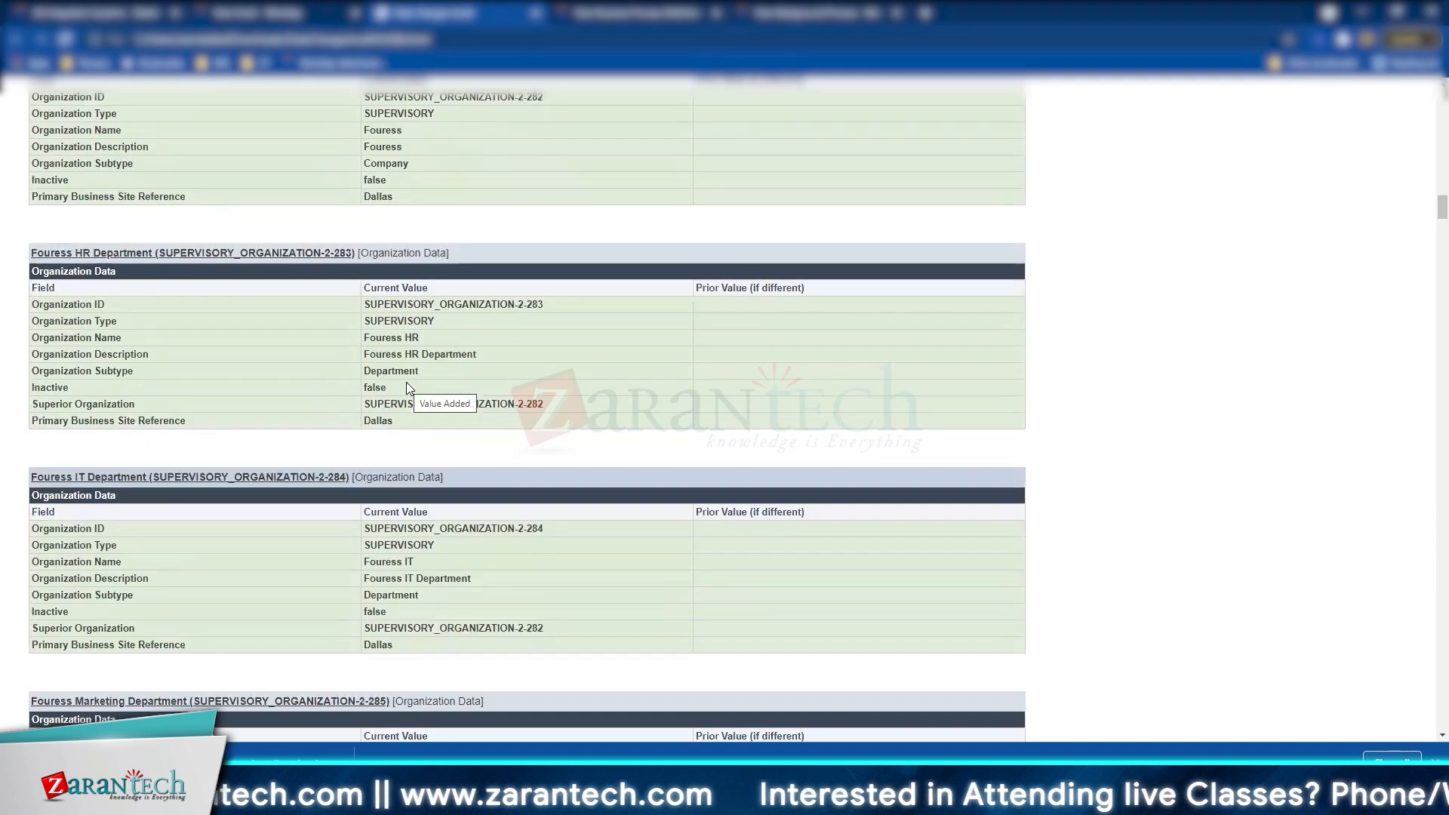
# Step: Collapse the Fouress HR, IT, Marketing and Finance Department tables
pyautogui.click(261, 258)
pyautogui.click(136, 496)
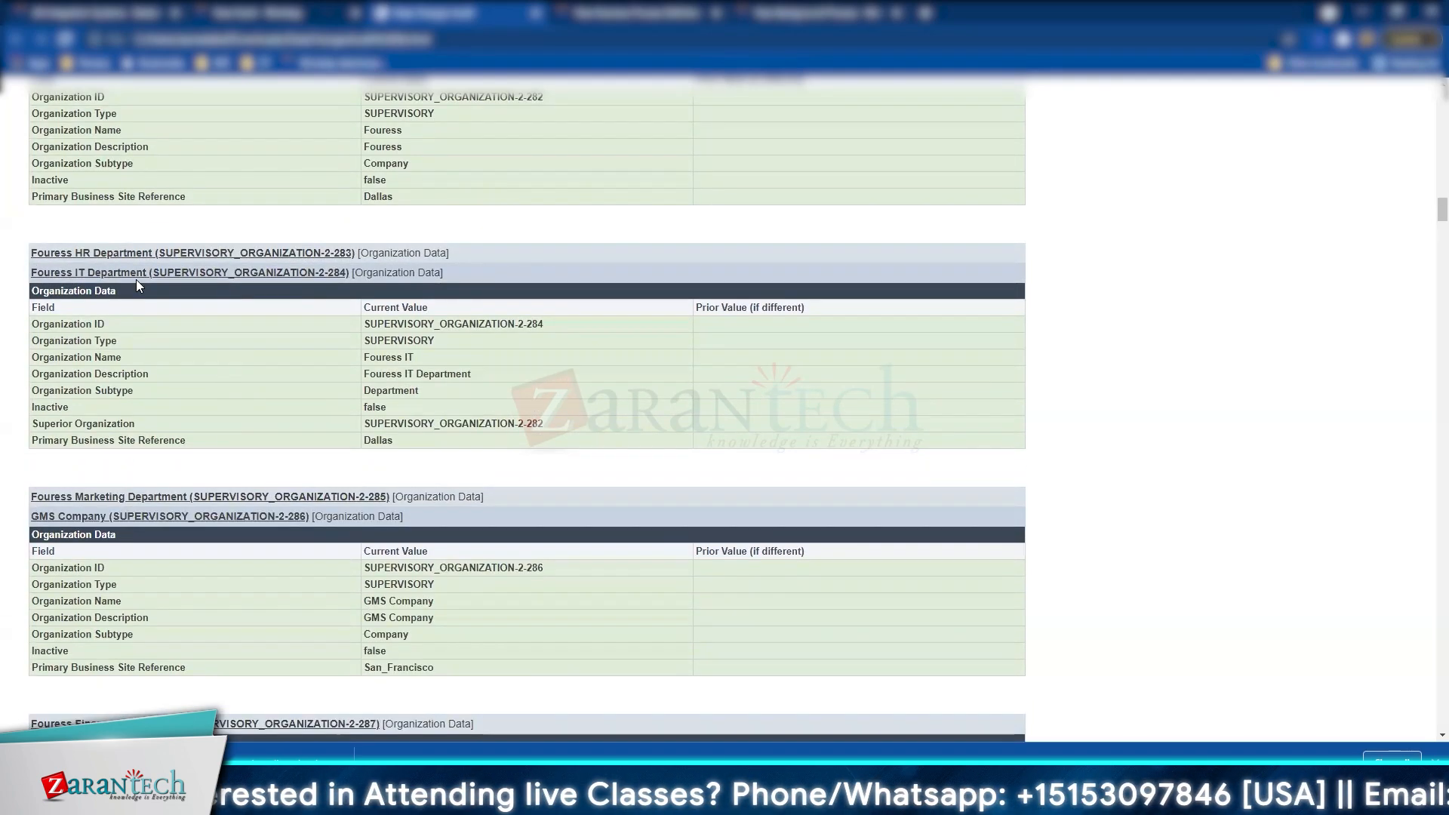
pyautogui.click(136, 273)
pyautogui.click(114, 520)
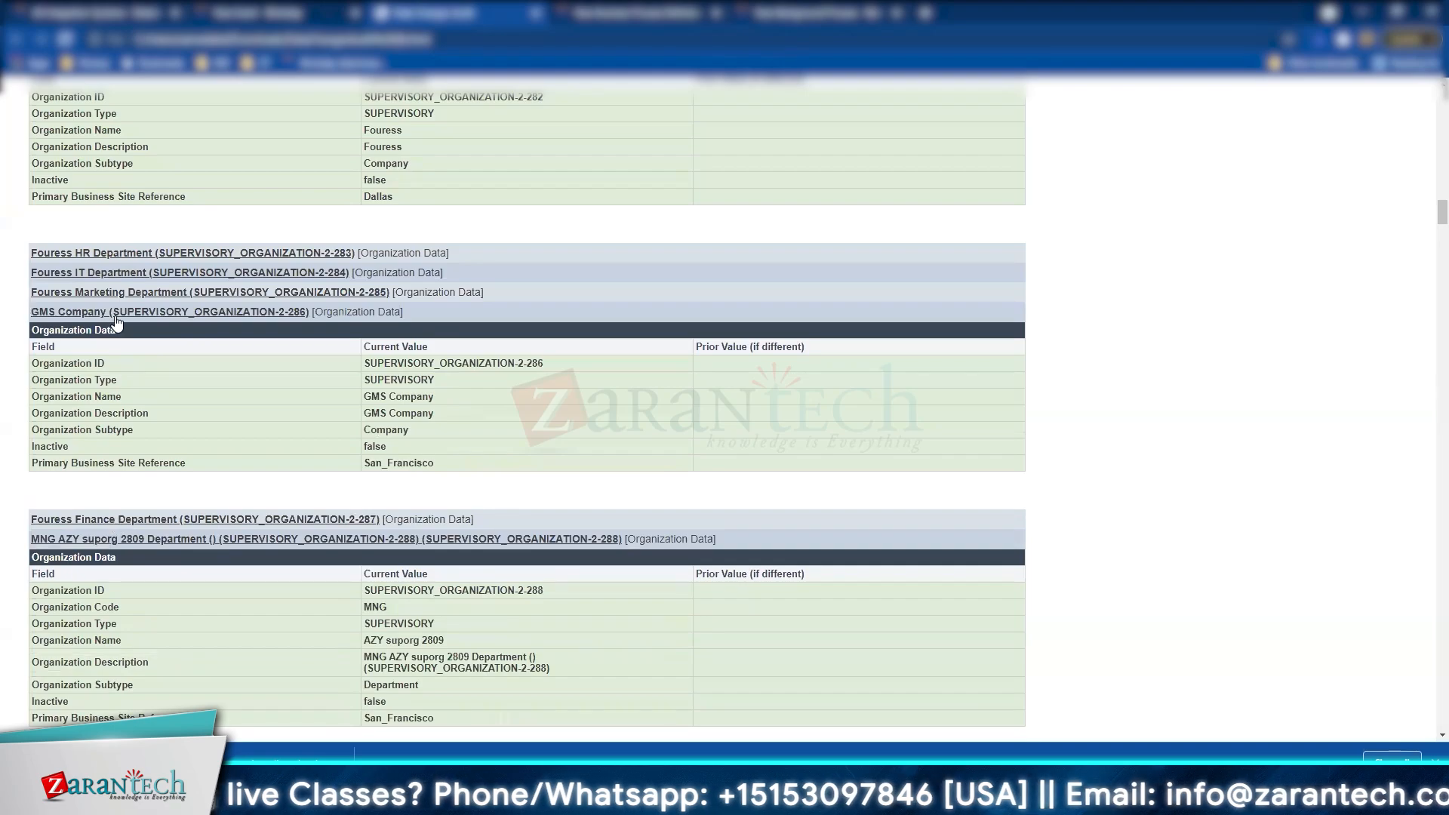
pyautogui.scroll(15, 294, 372)
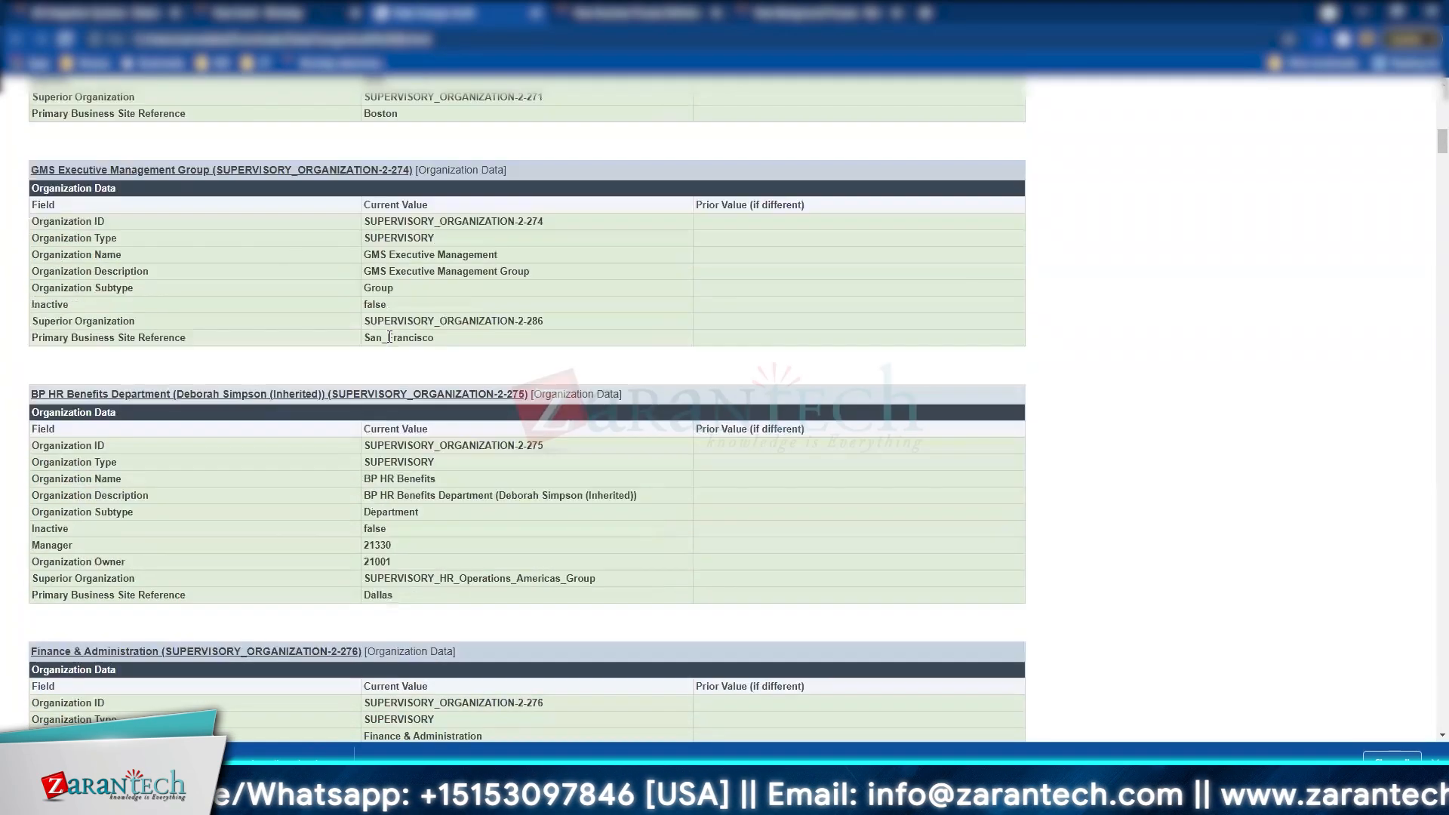
pyautogui.scroll(6, 390, 337)
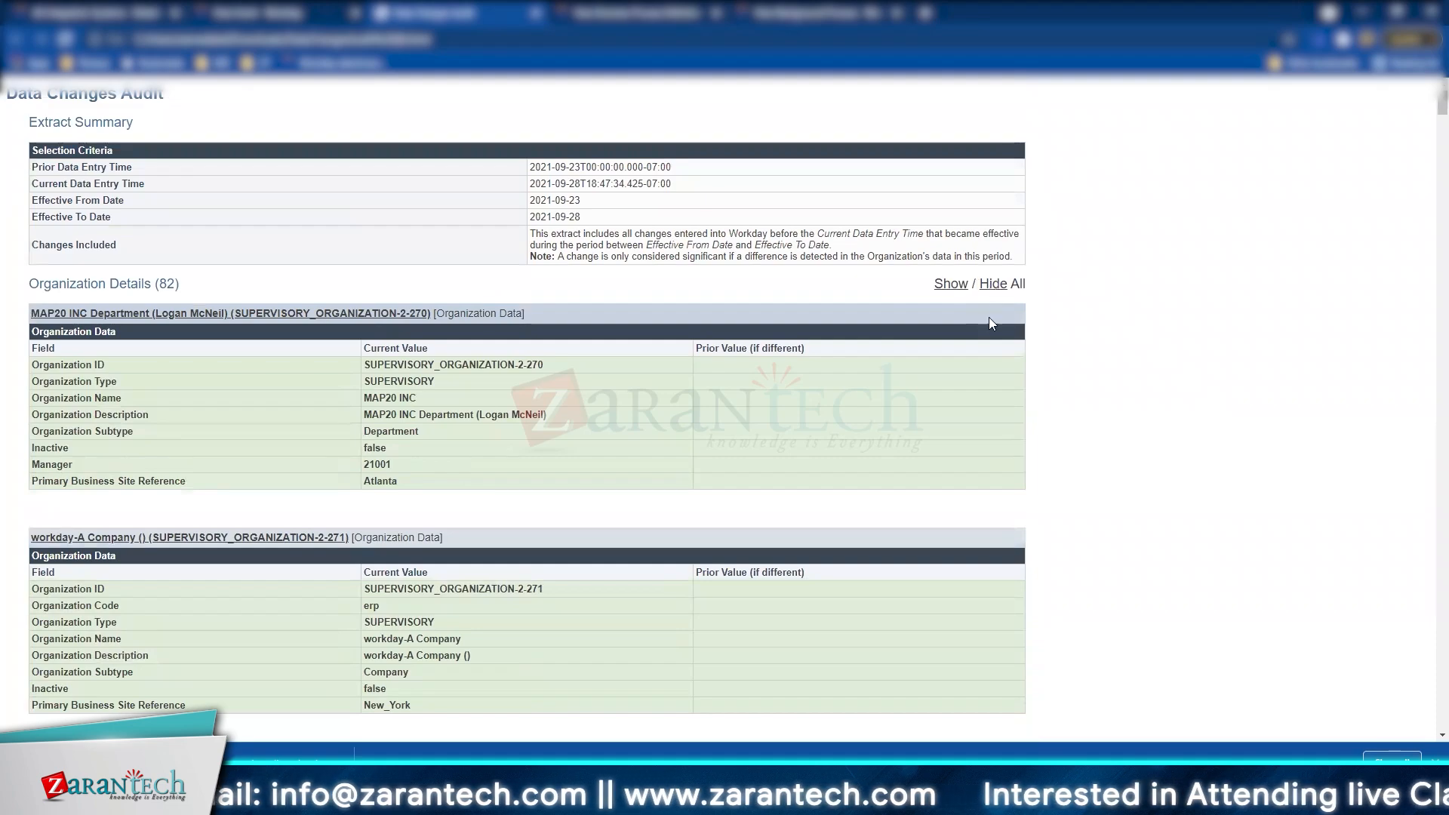
# Step: Hide all organization tables, check the end of the report, and return to the View Event tab
pyautogui.click(993, 286)
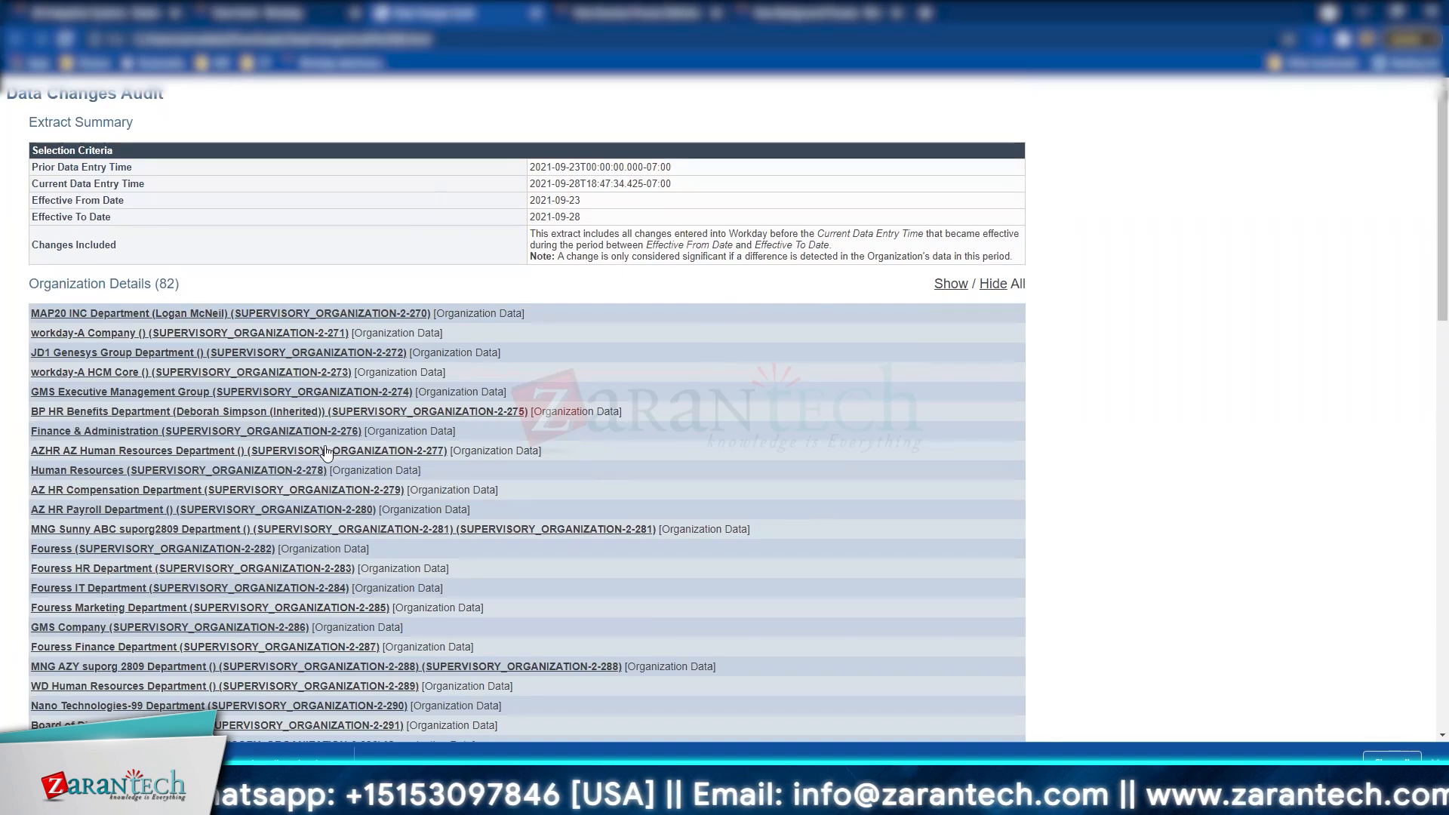
pyautogui.scroll(-1, 326, 451)
pyautogui.scroll(-8, 326, 451)
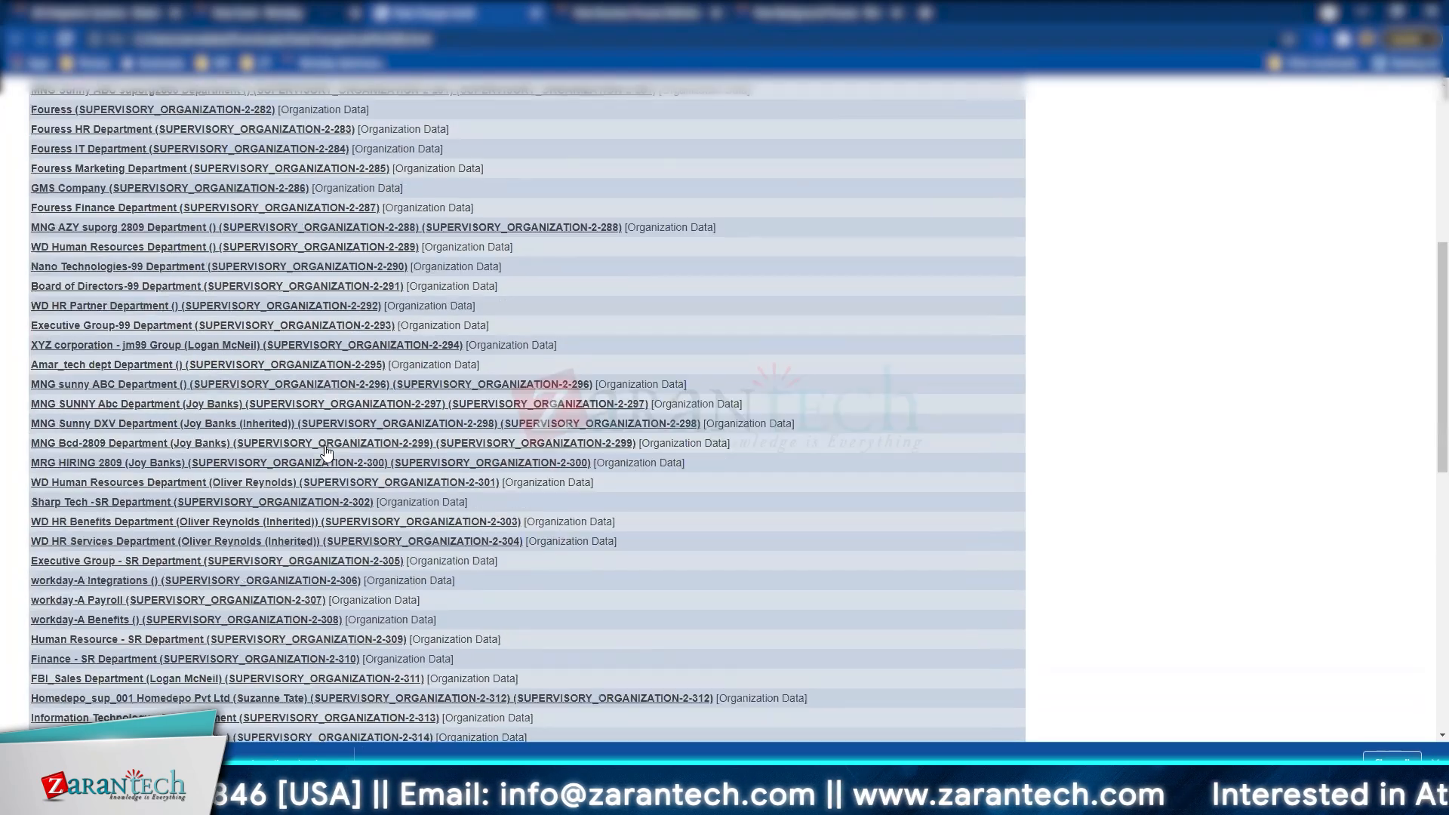
pyautogui.scroll(-6, 326, 451)
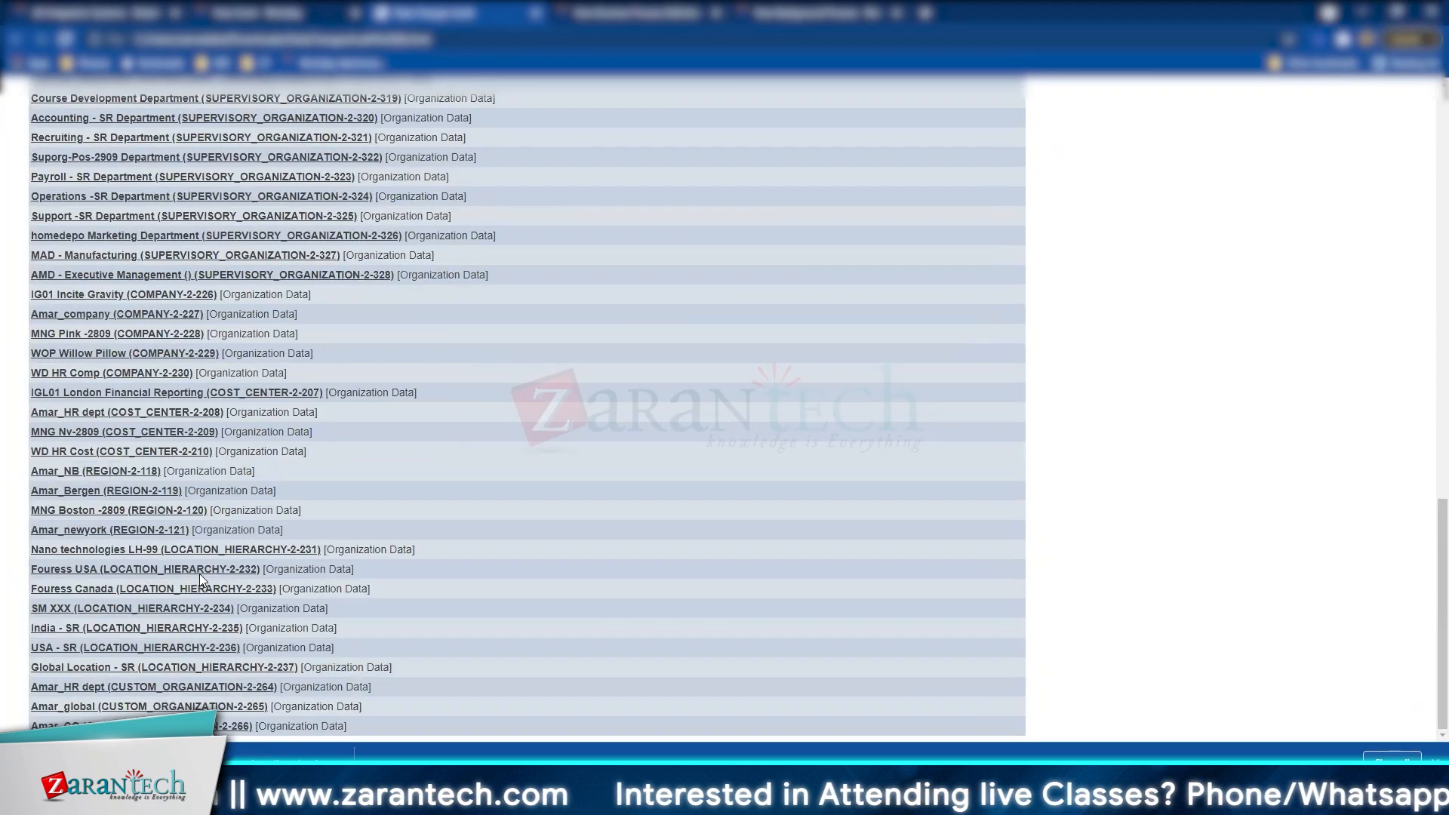
pyautogui.click(289, 11)
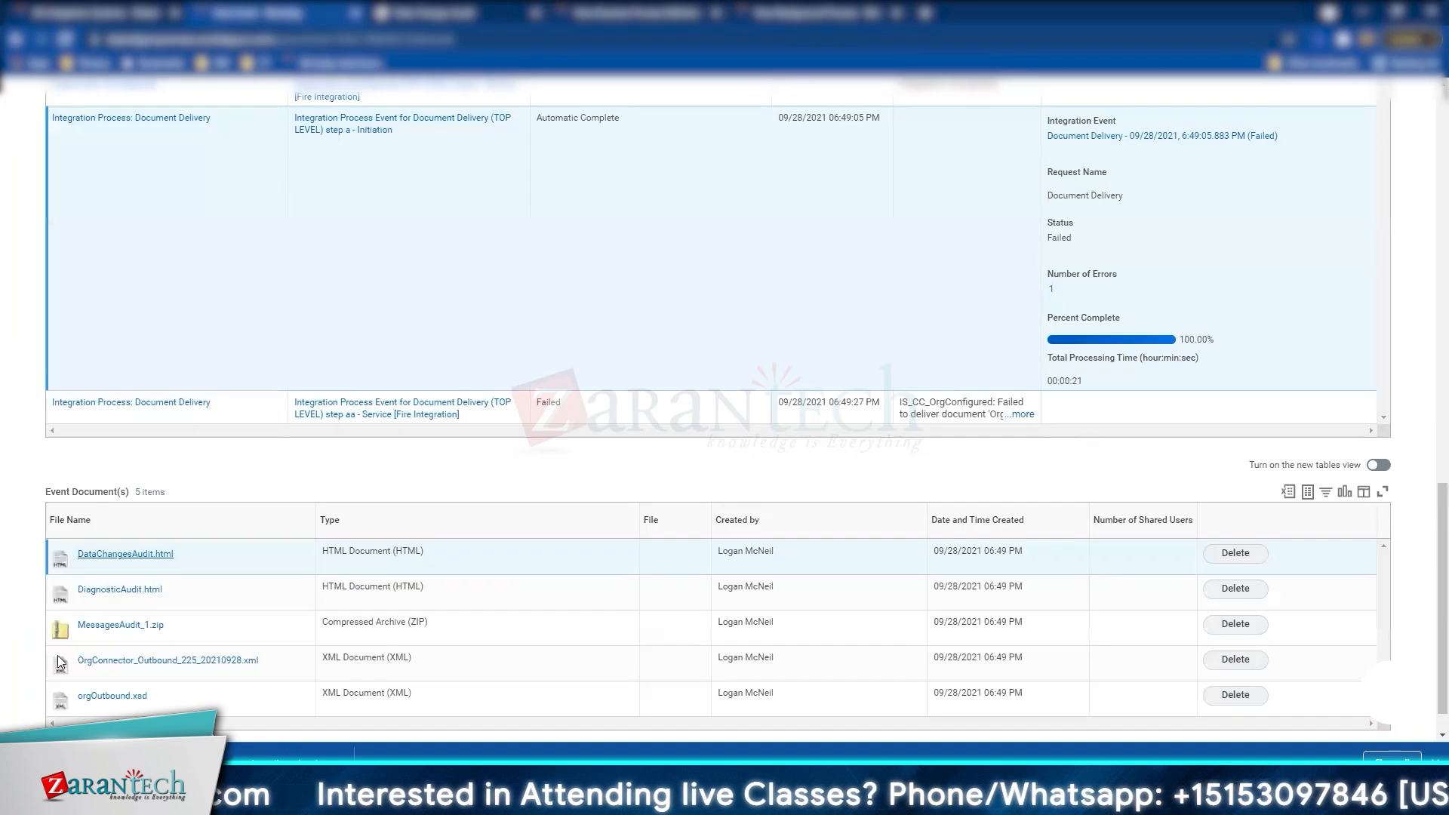
# Step: Open the downloaded Diagnostic Audit report and show processing details for every organization
pyautogui.click(279, 763)
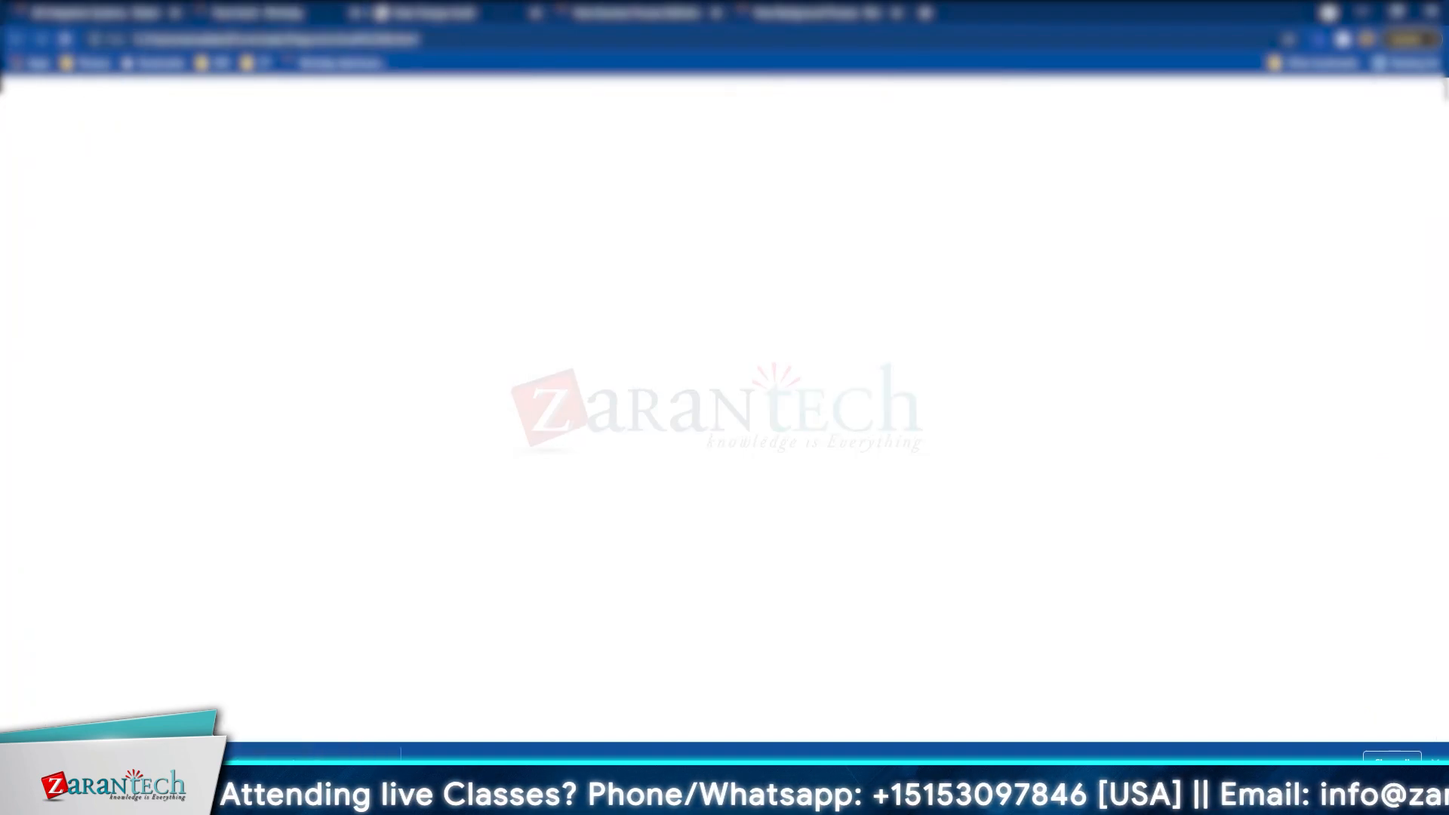
pyautogui.moveTo(461, 800)
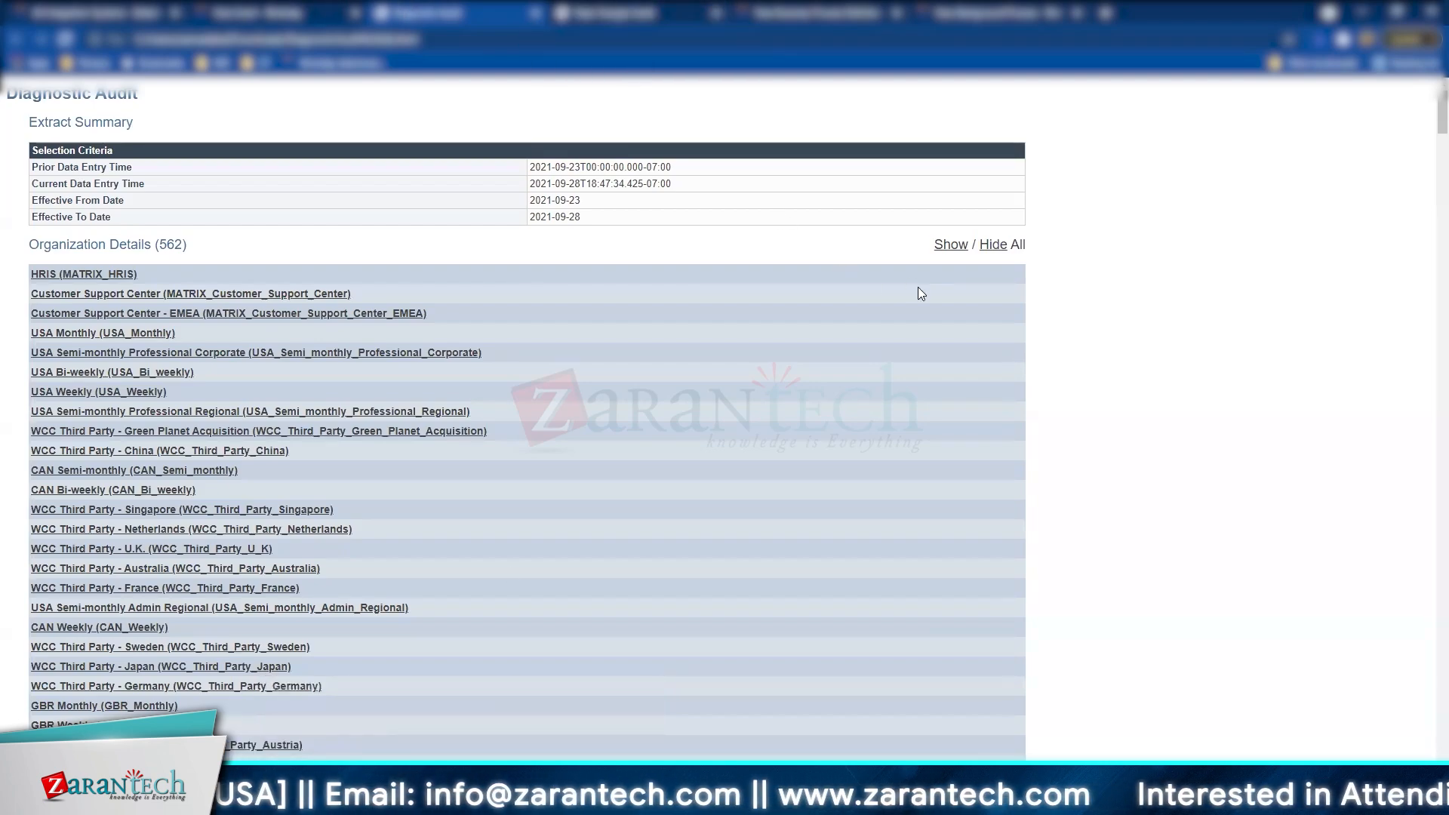
pyautogui.click(951, 245)
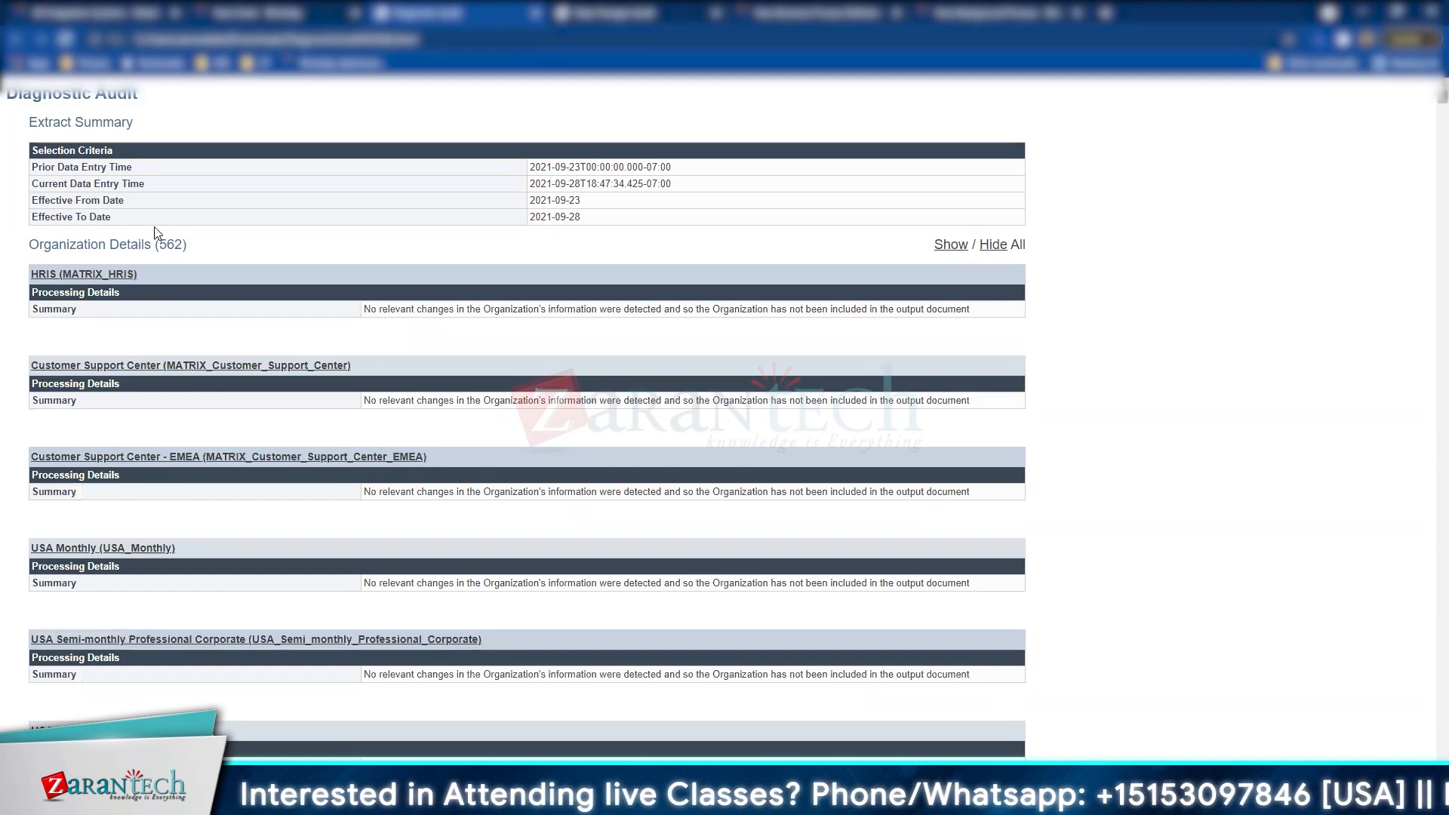
# Step: Review the organization summaries, marking the Belonging & Diversity no-change entry, then return to the event
pyautogui.scroll(-6, 897, 619)
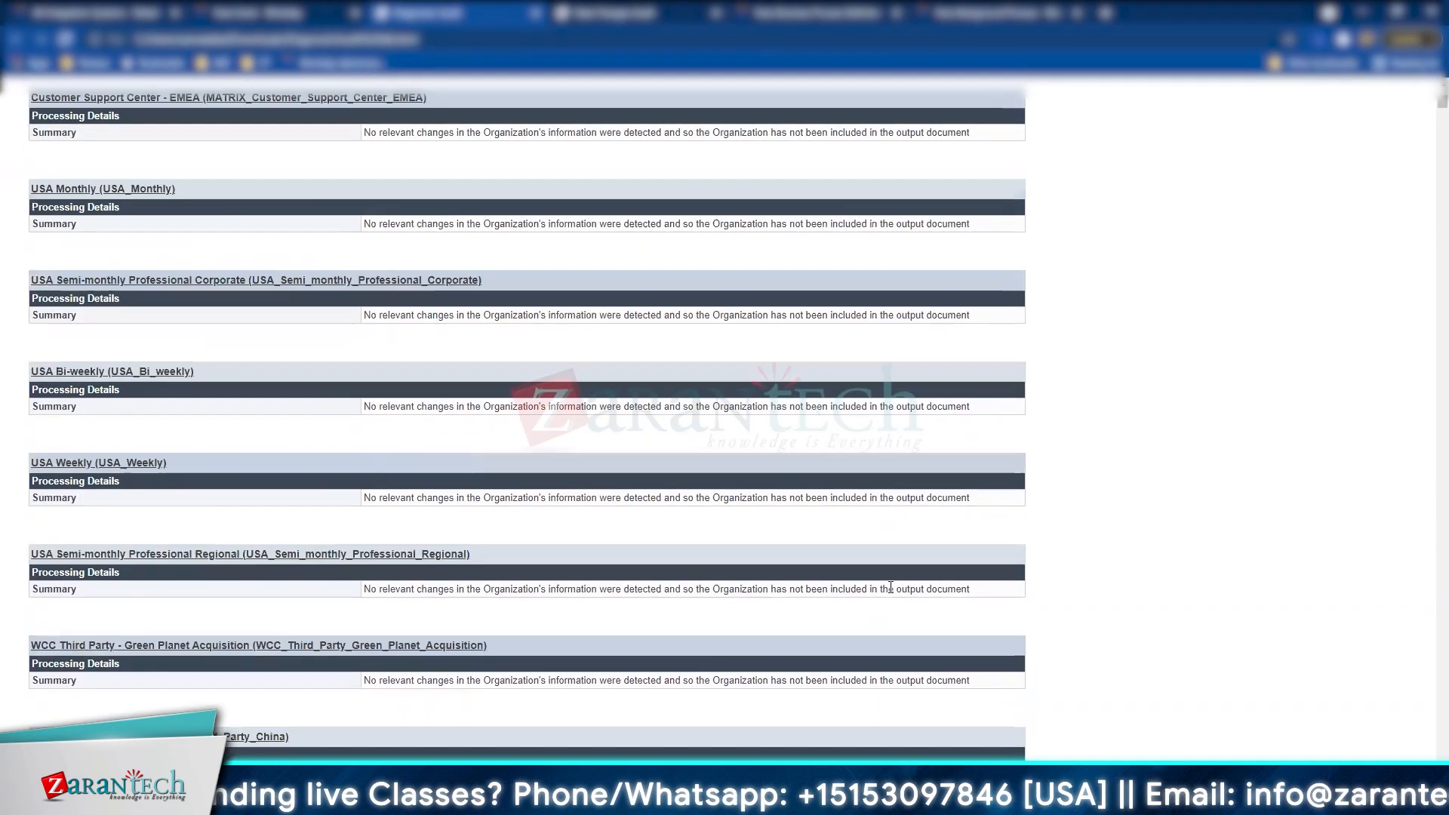
pyautogui.scroll(6, 892, 593)
pyautogui.scroll(-4, 889, 586)
pyautogui.scroll(-8, 889, 585)
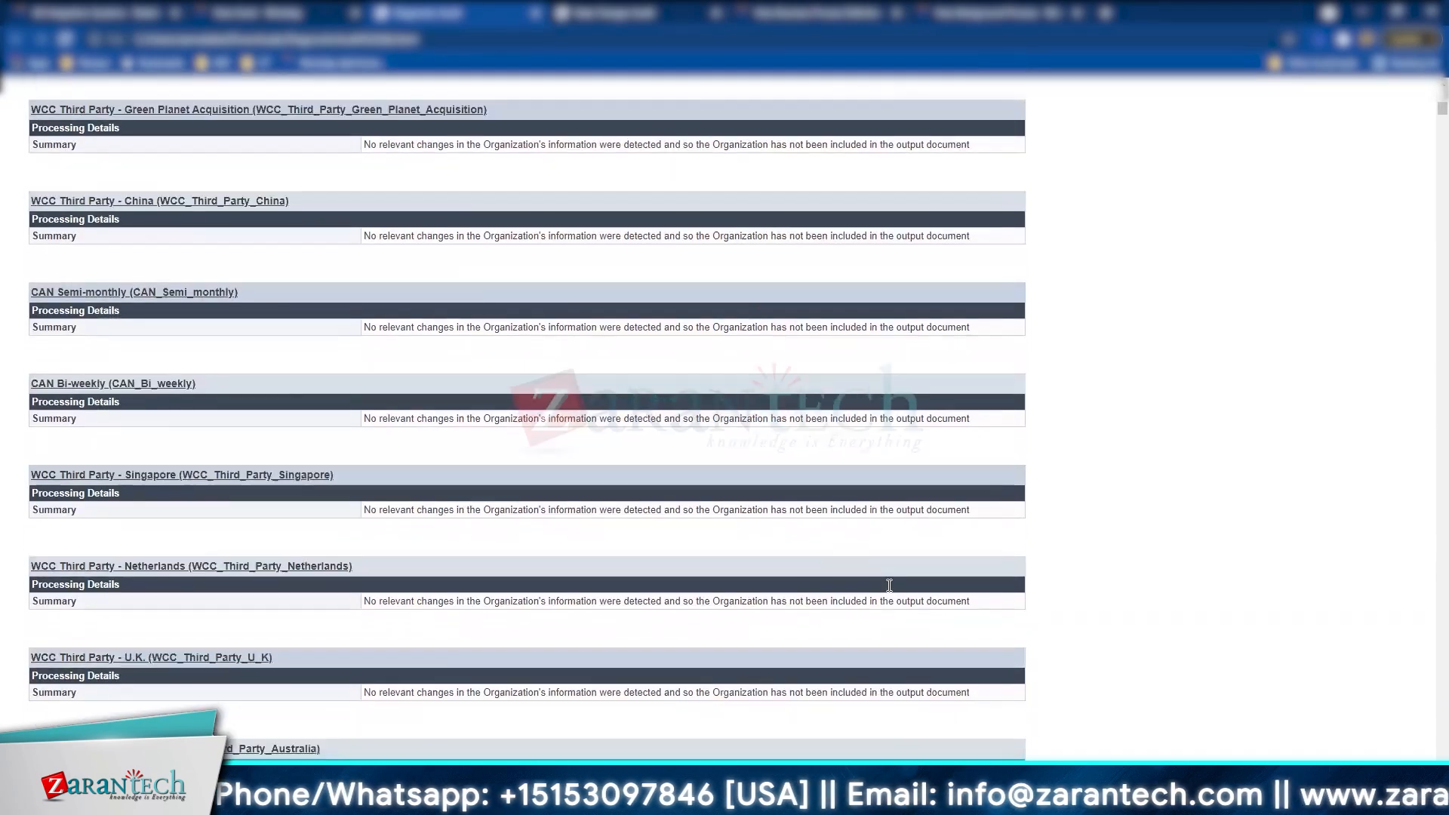
pyautogui.scroll(-20, 1428, 171)
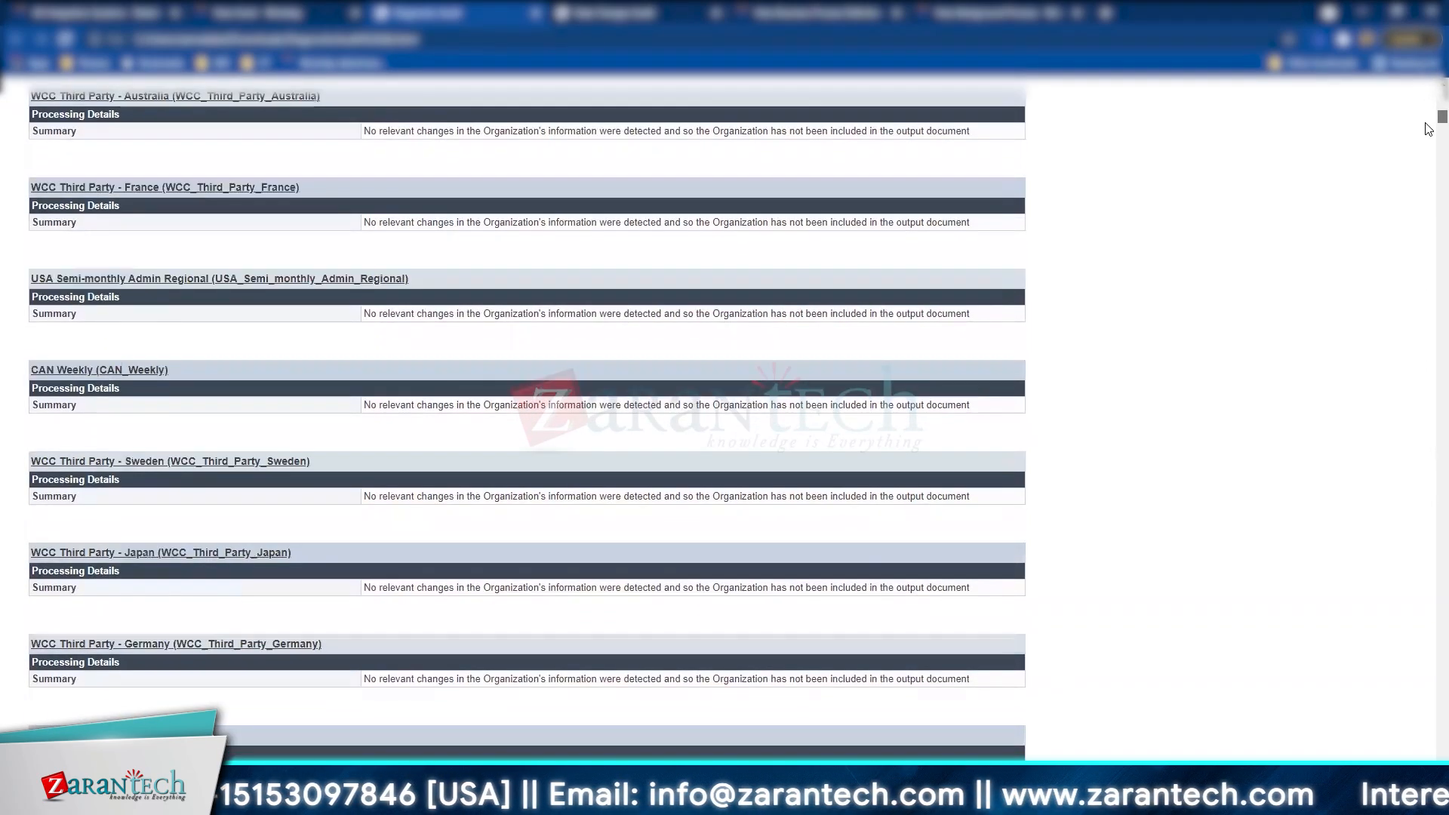
pyautogui.scroll(-20, 1428, 171)
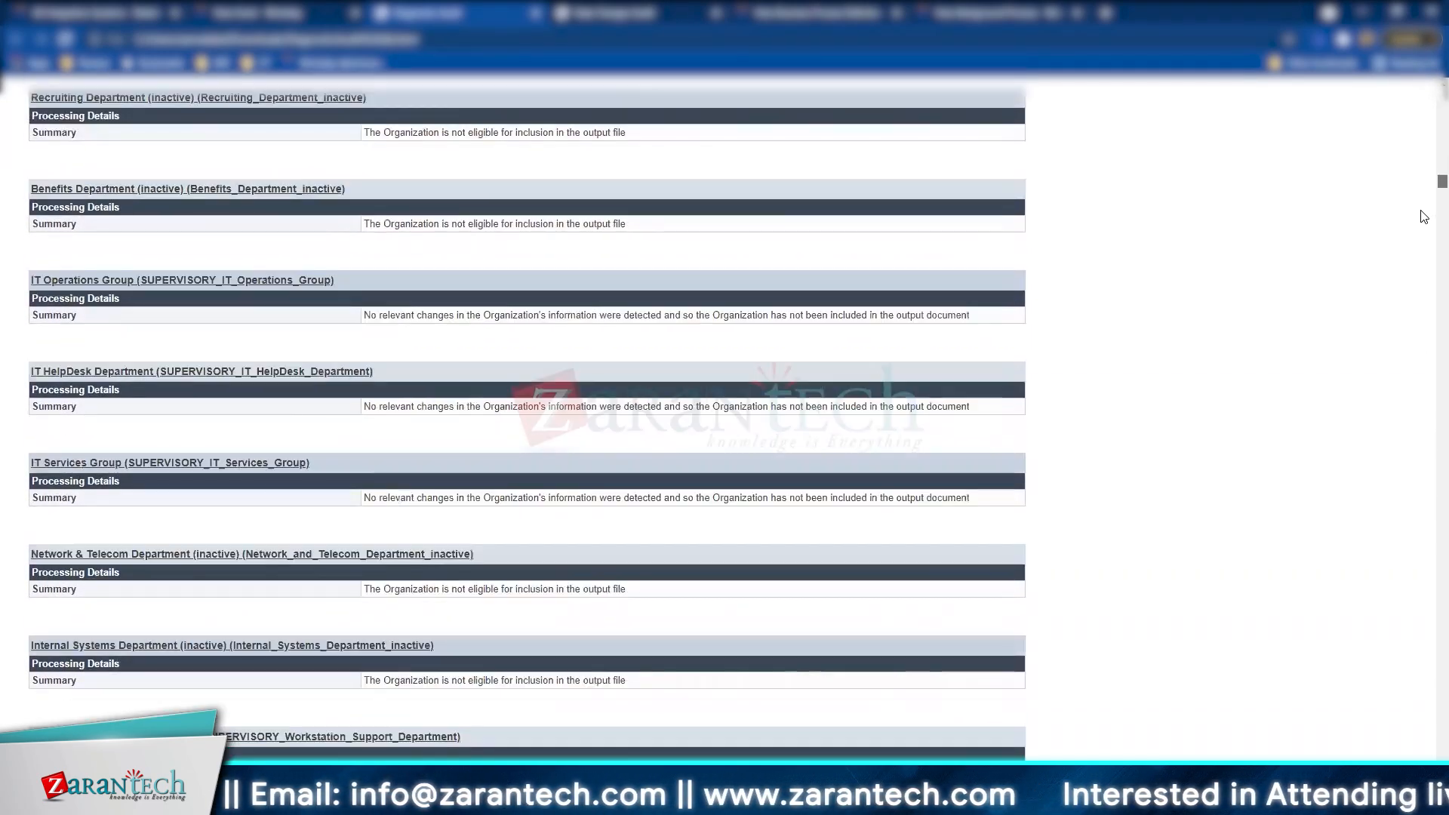
pyautogui.scroll(-20, 1417, 260)
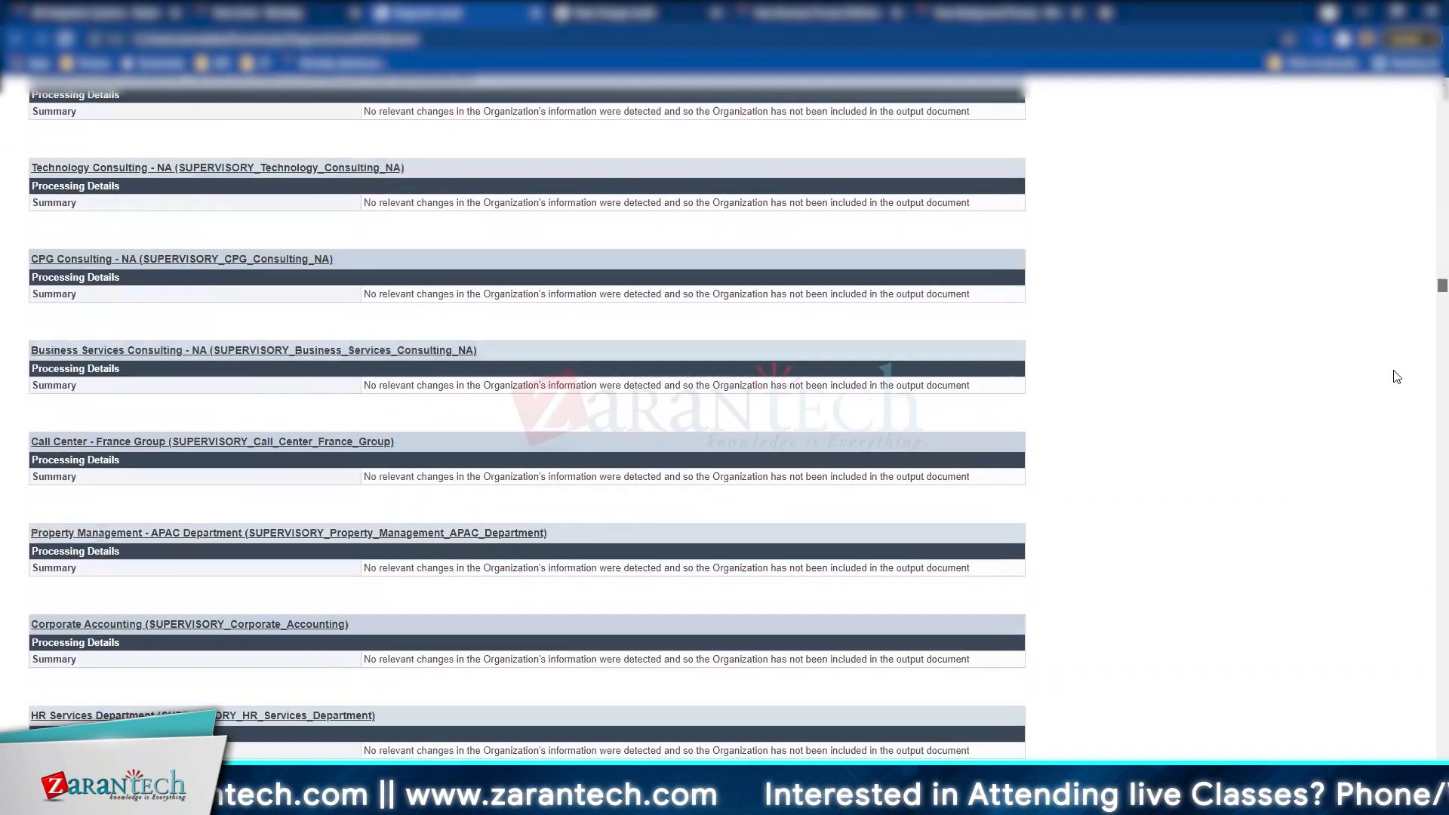
pyautogui.scroll(15, 1396, 395)
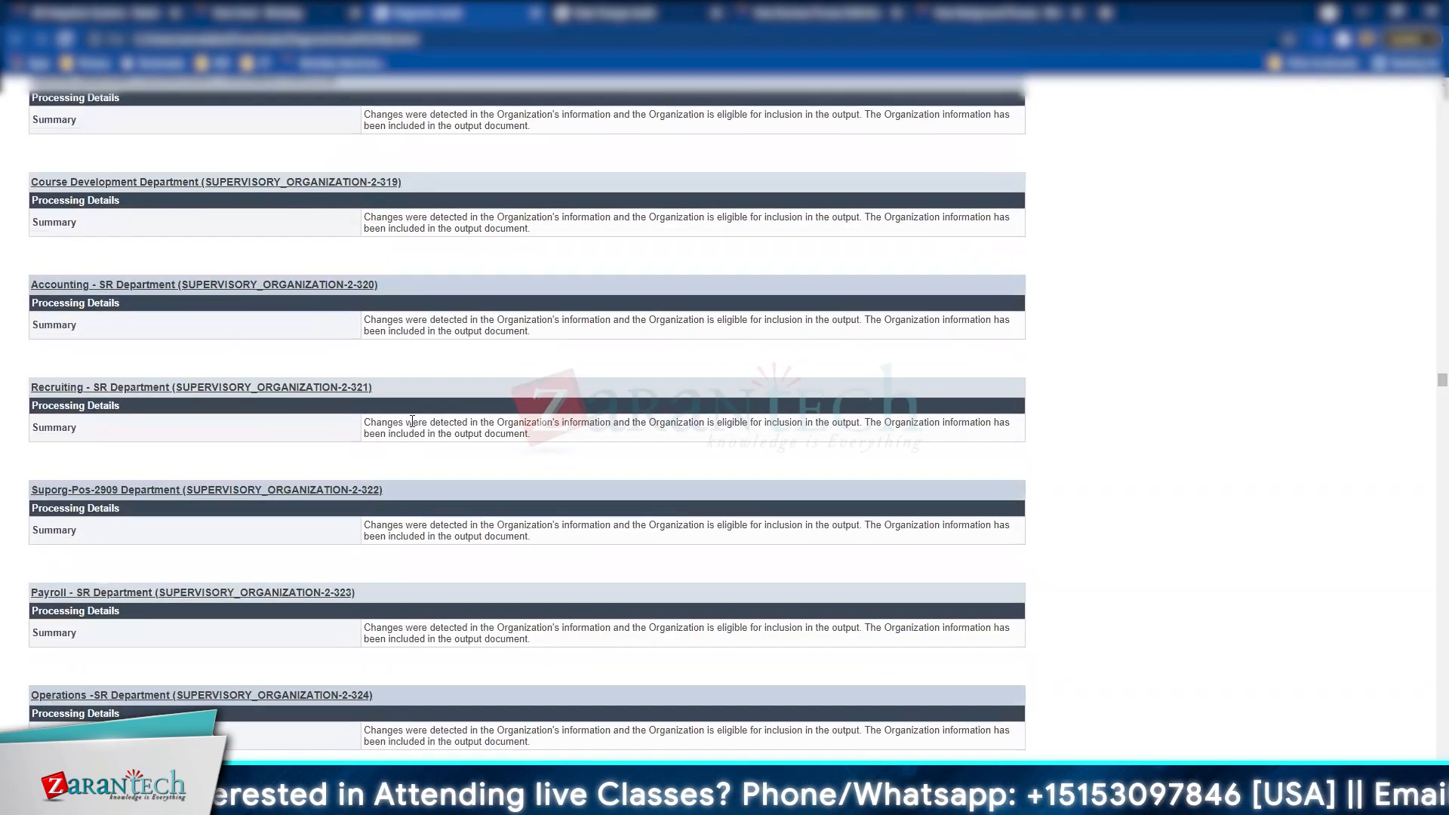
pyautogui.scroll(14, 413, 419)
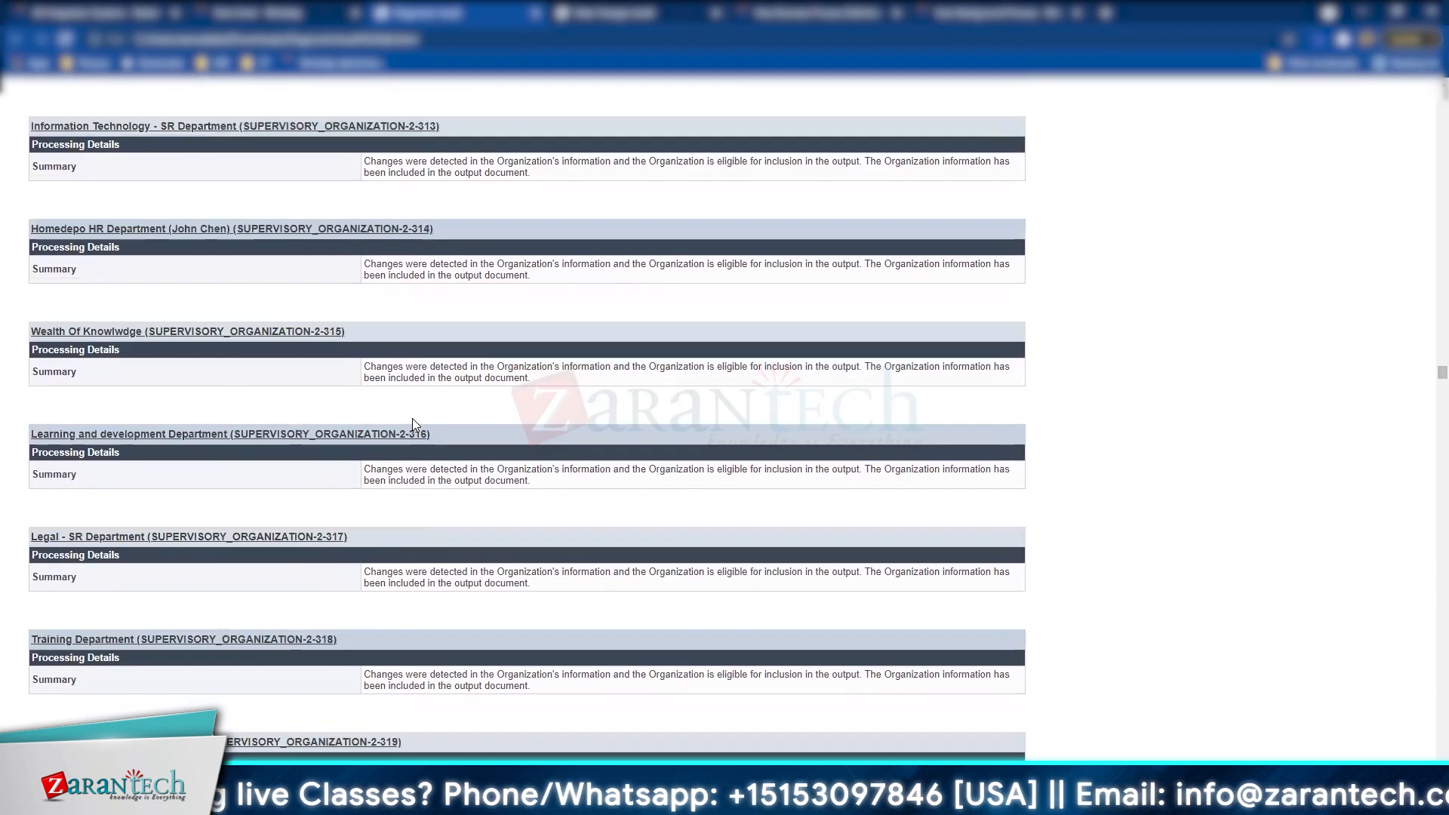
pyautogui.scroll(20, 415, 425)
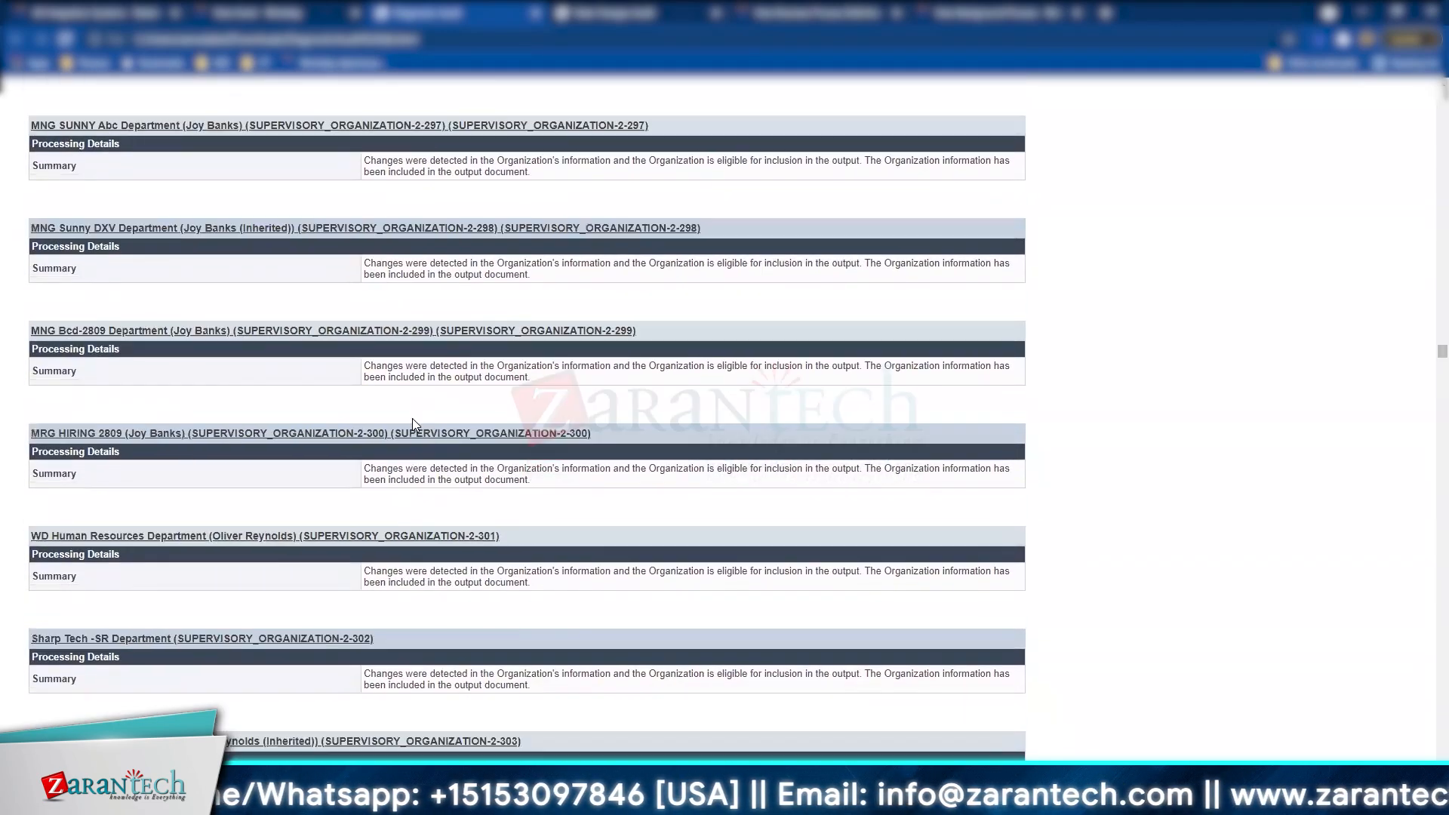
pyautogui.scroll(20, 415, 425)
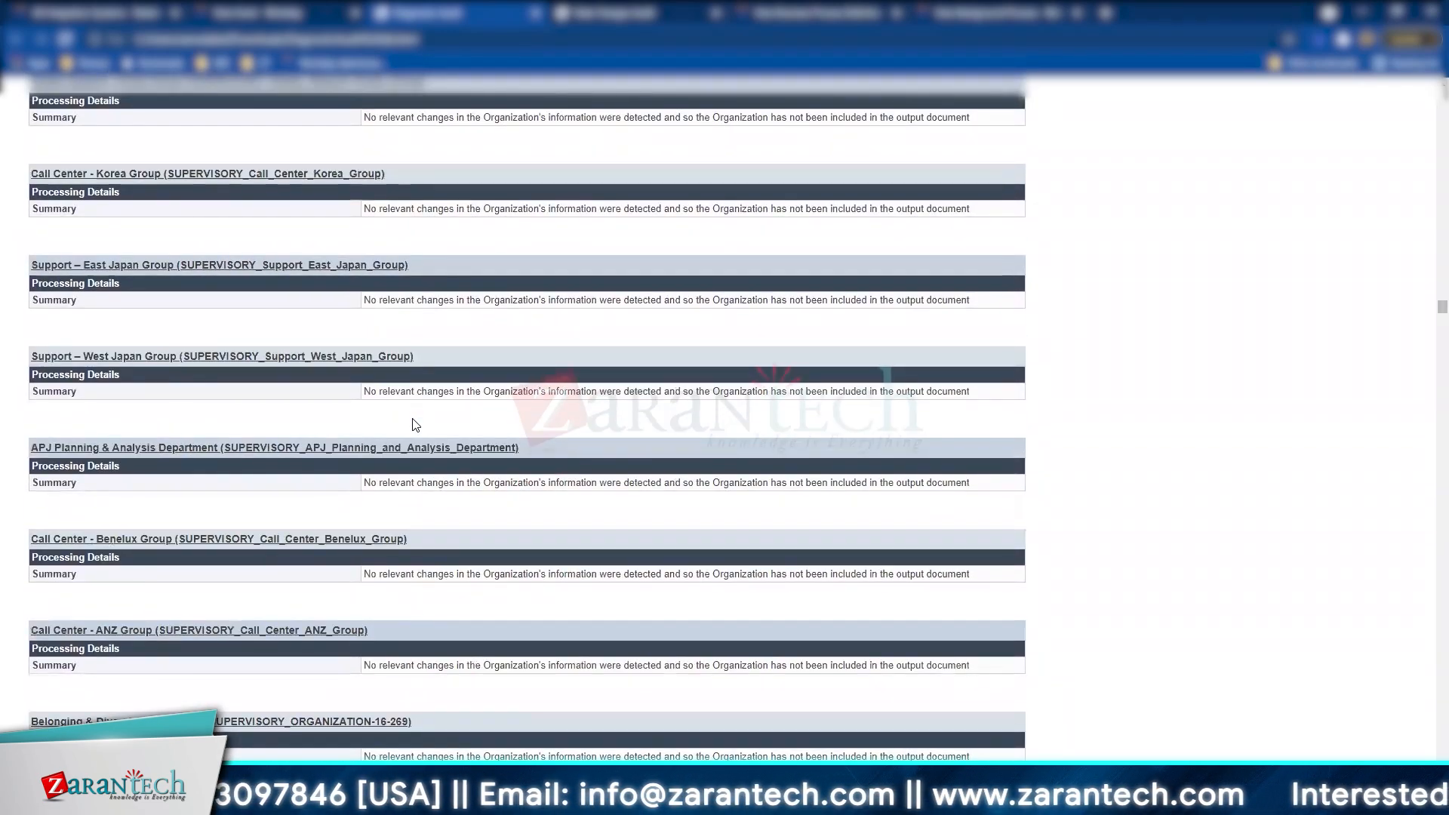
pyautogui.scroll(-8, 415, 425)
pyautogui.scroll(2, 412, 418)
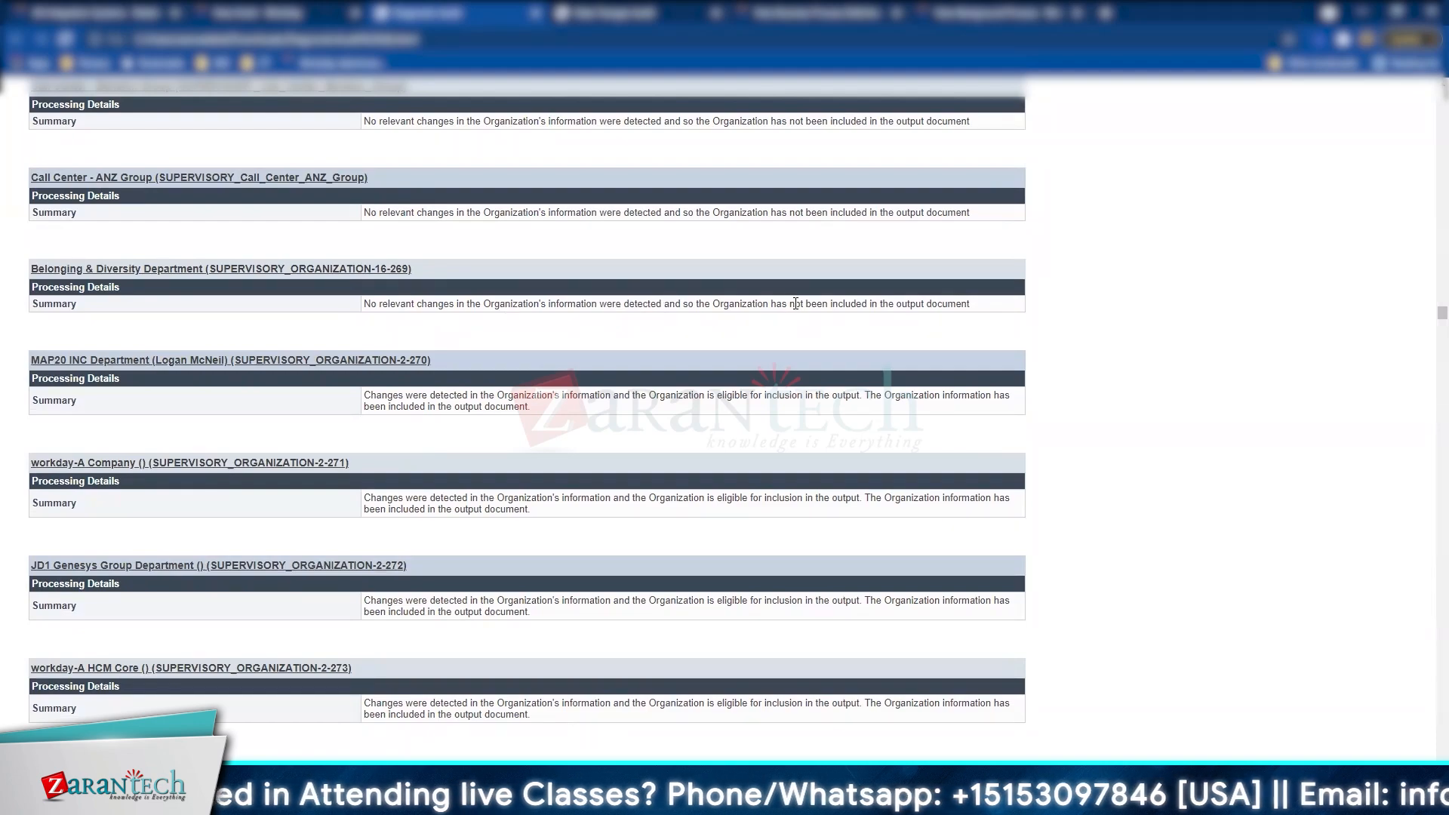
pyautogui.moveTo(989, 311); pyautogui.dragTo(359, 307)
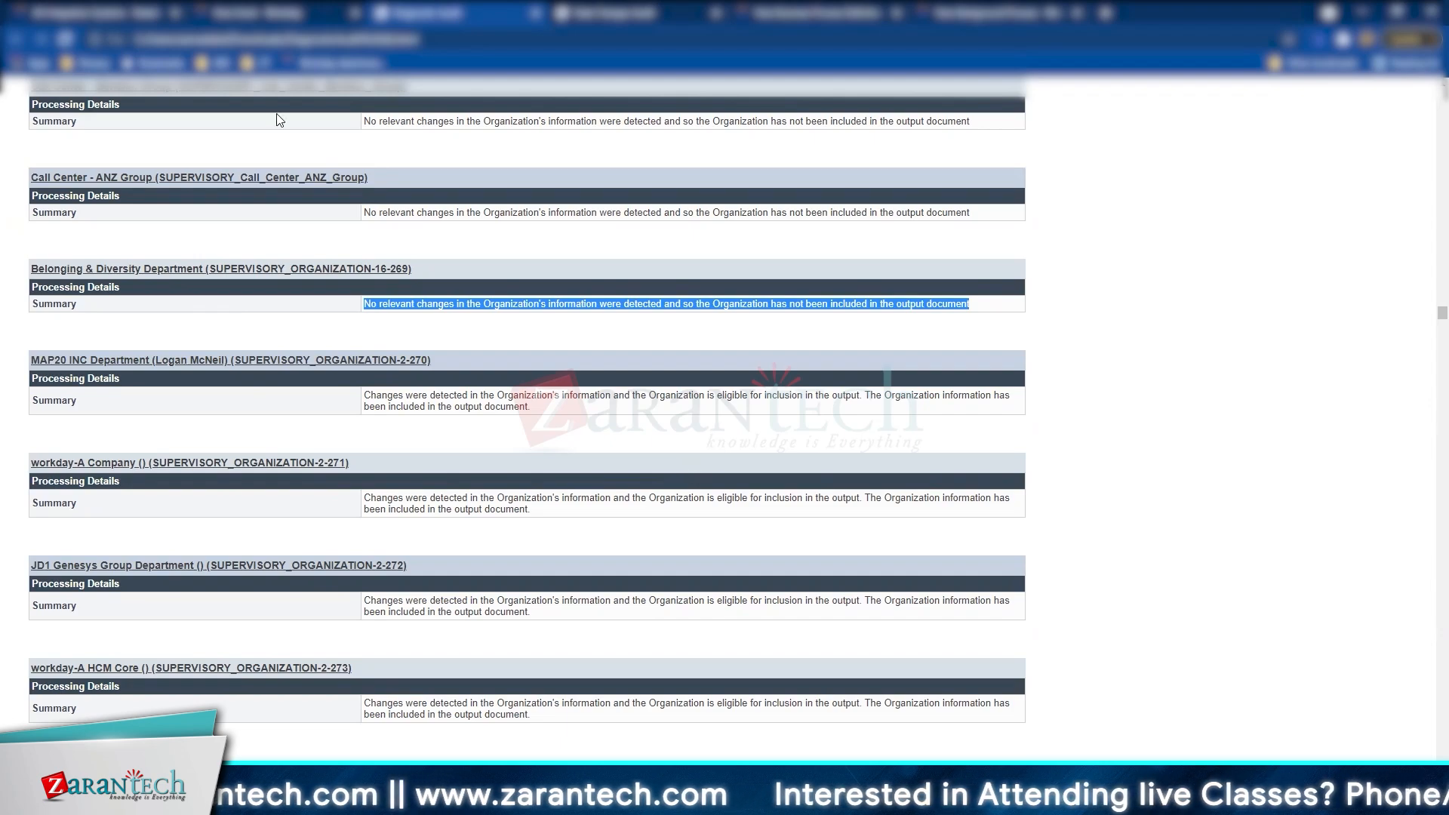
pyautogui.click(239, 10)
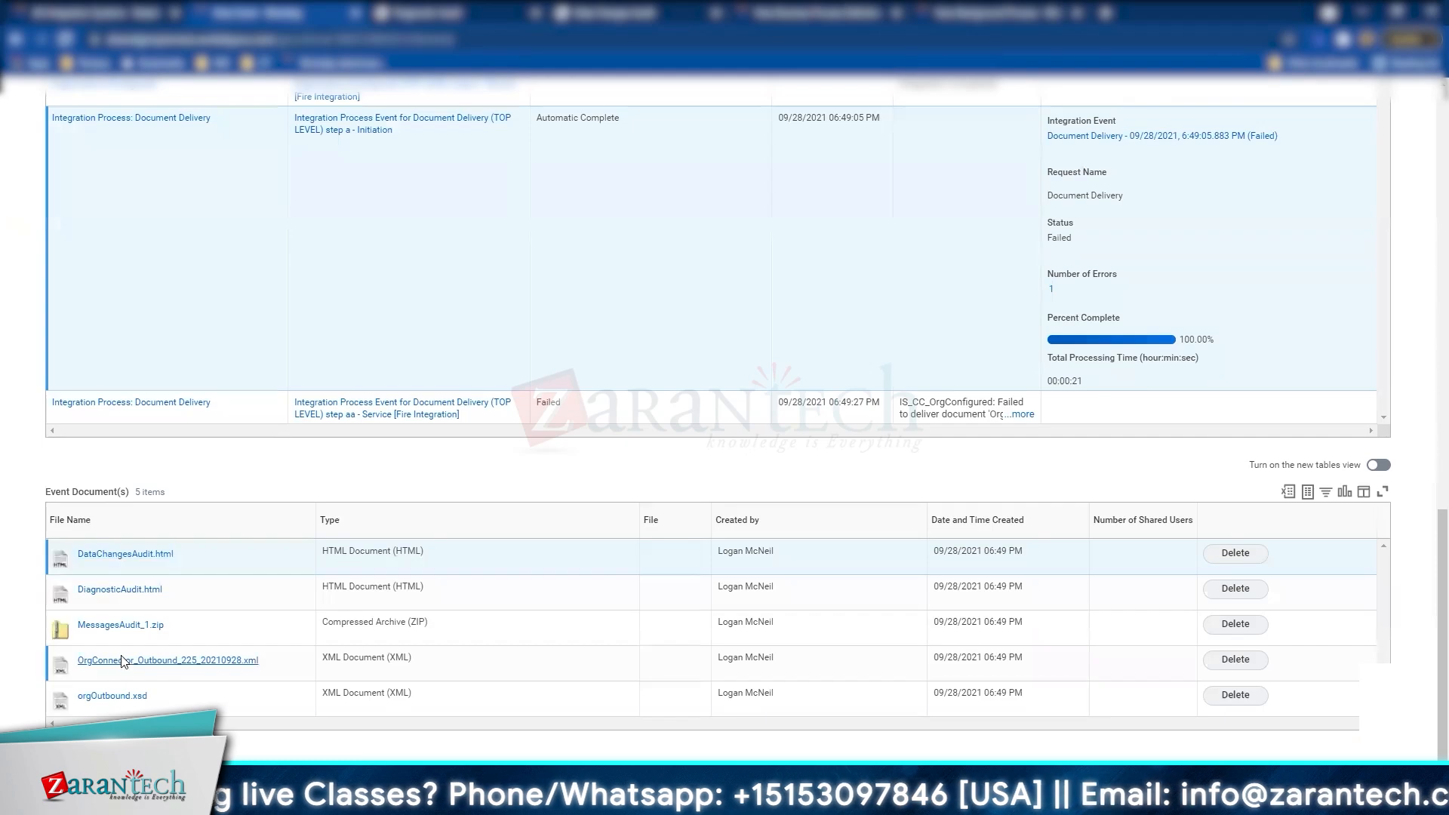
# Step: Open the organization output XML full-screen and collapse its Header section
pyautogui.click(122, 663)
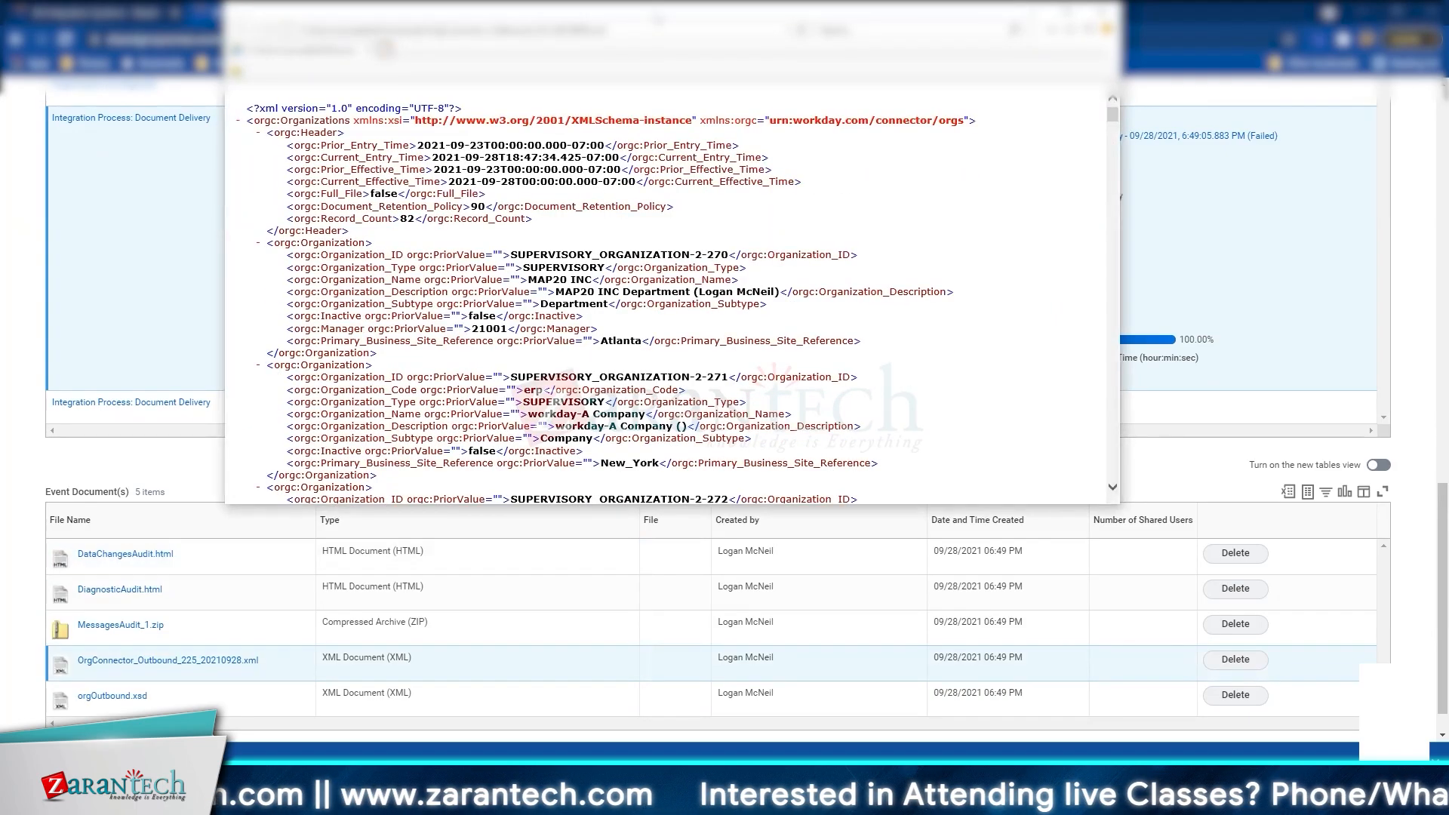
pyautogui.doubleClick(658, 19)
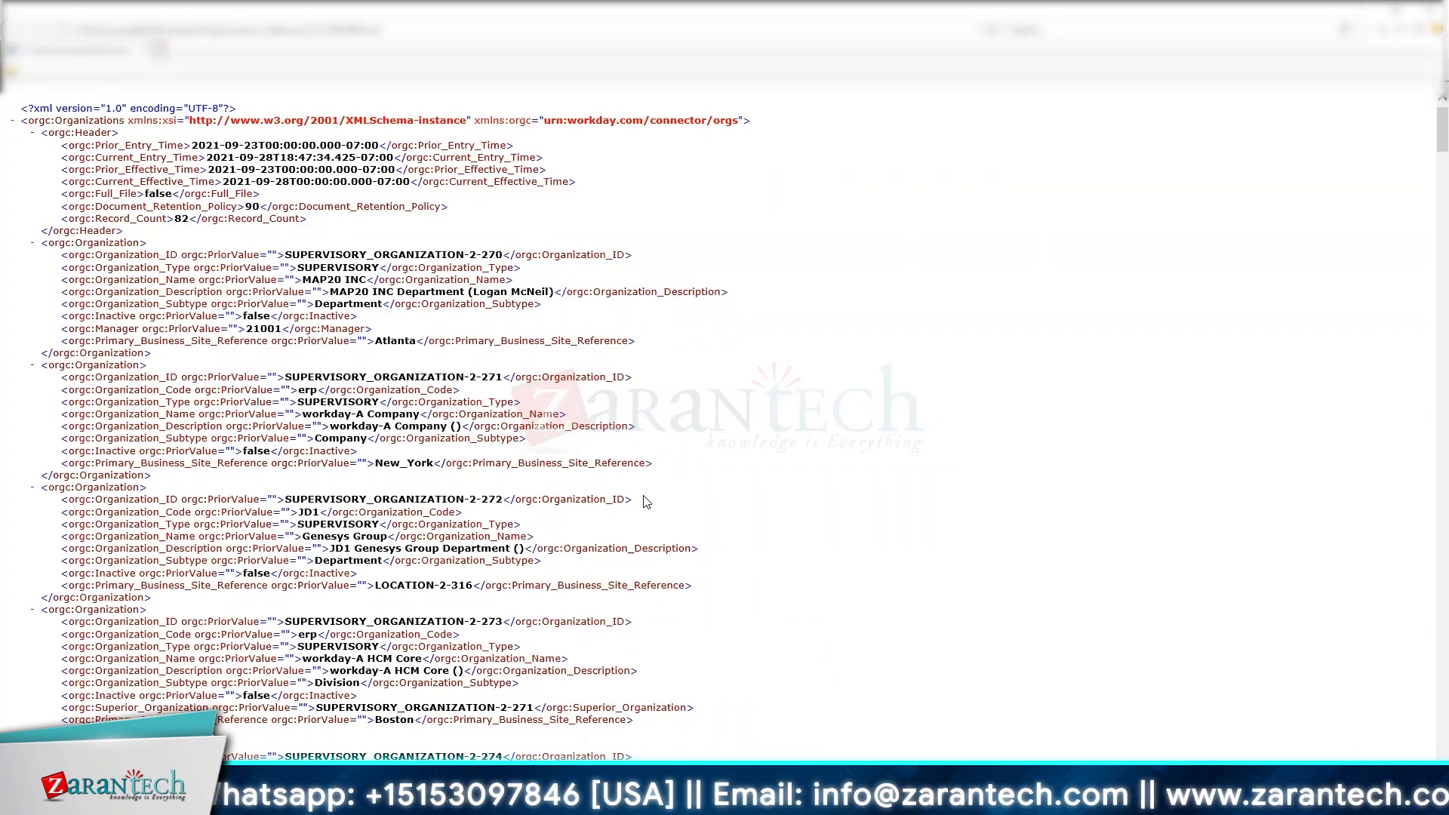
pyautogui.click(32, 135)
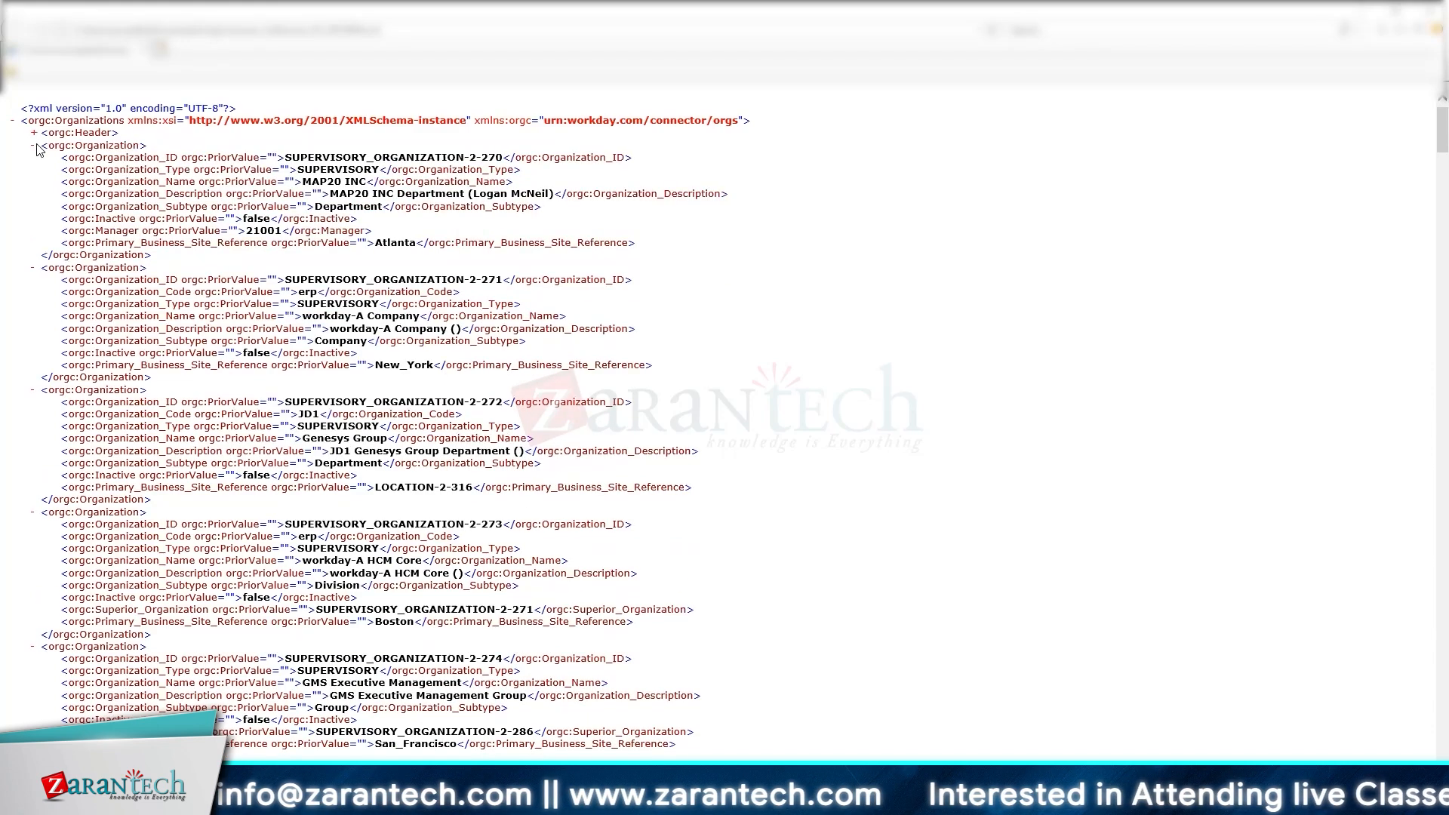
# Step: Collapse records SUPERVISORY_ORGANIZATION-2-270 through 2-287 except 2-277, then re-expand the Header
pyautogui.click(34, 146)
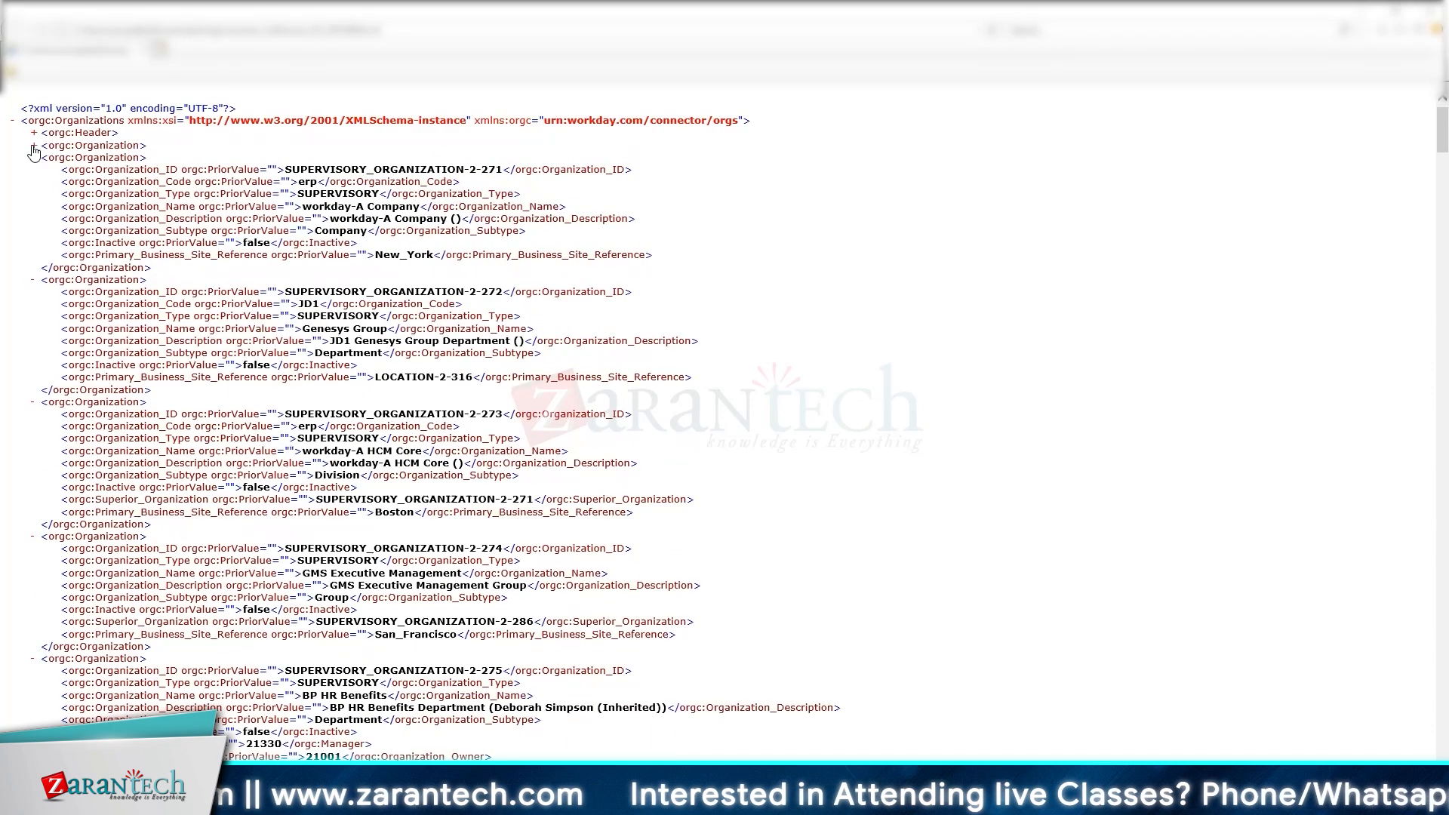
pyautogui.click(33, 158)
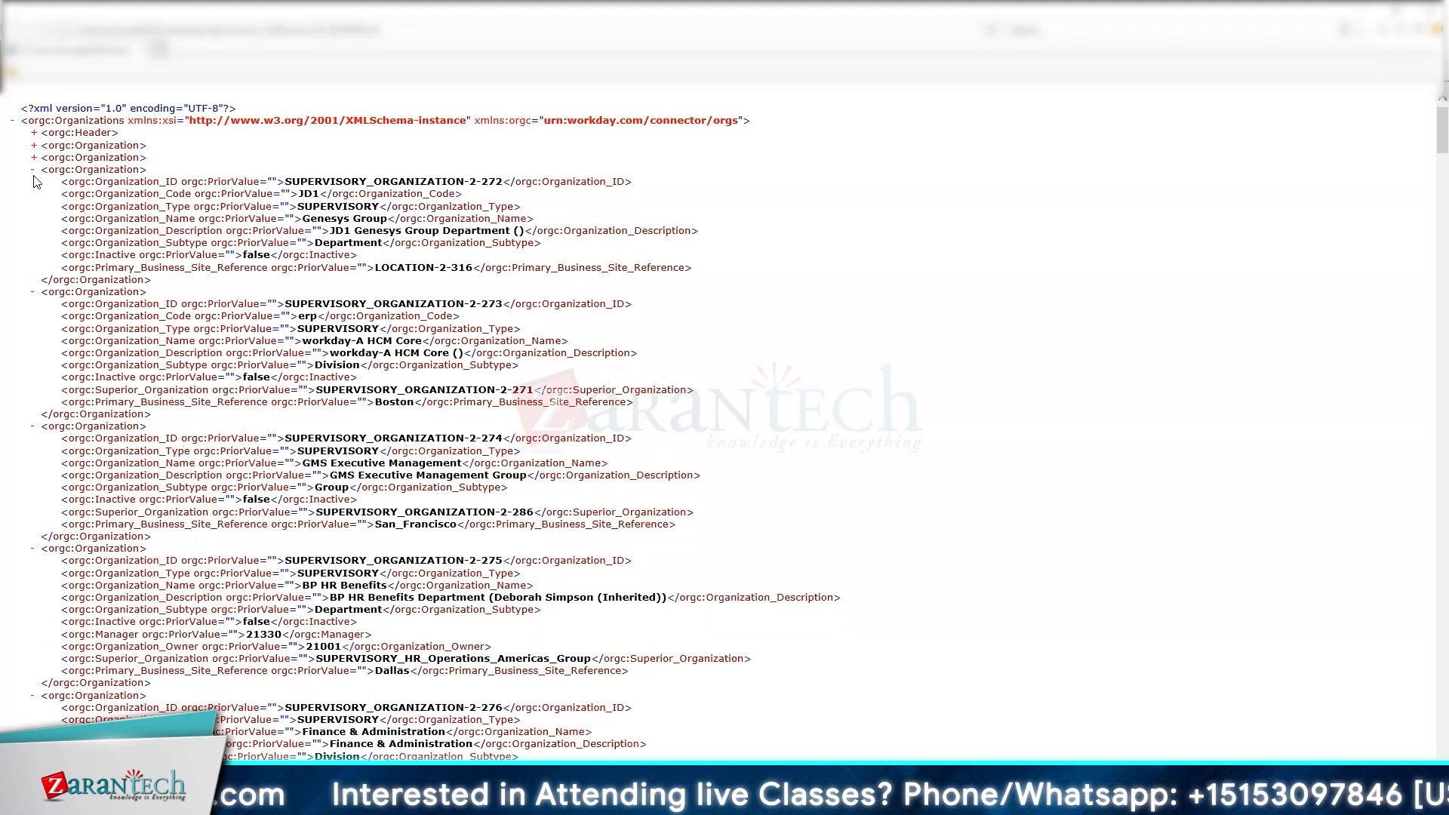
pyautogui.click(33, 170)
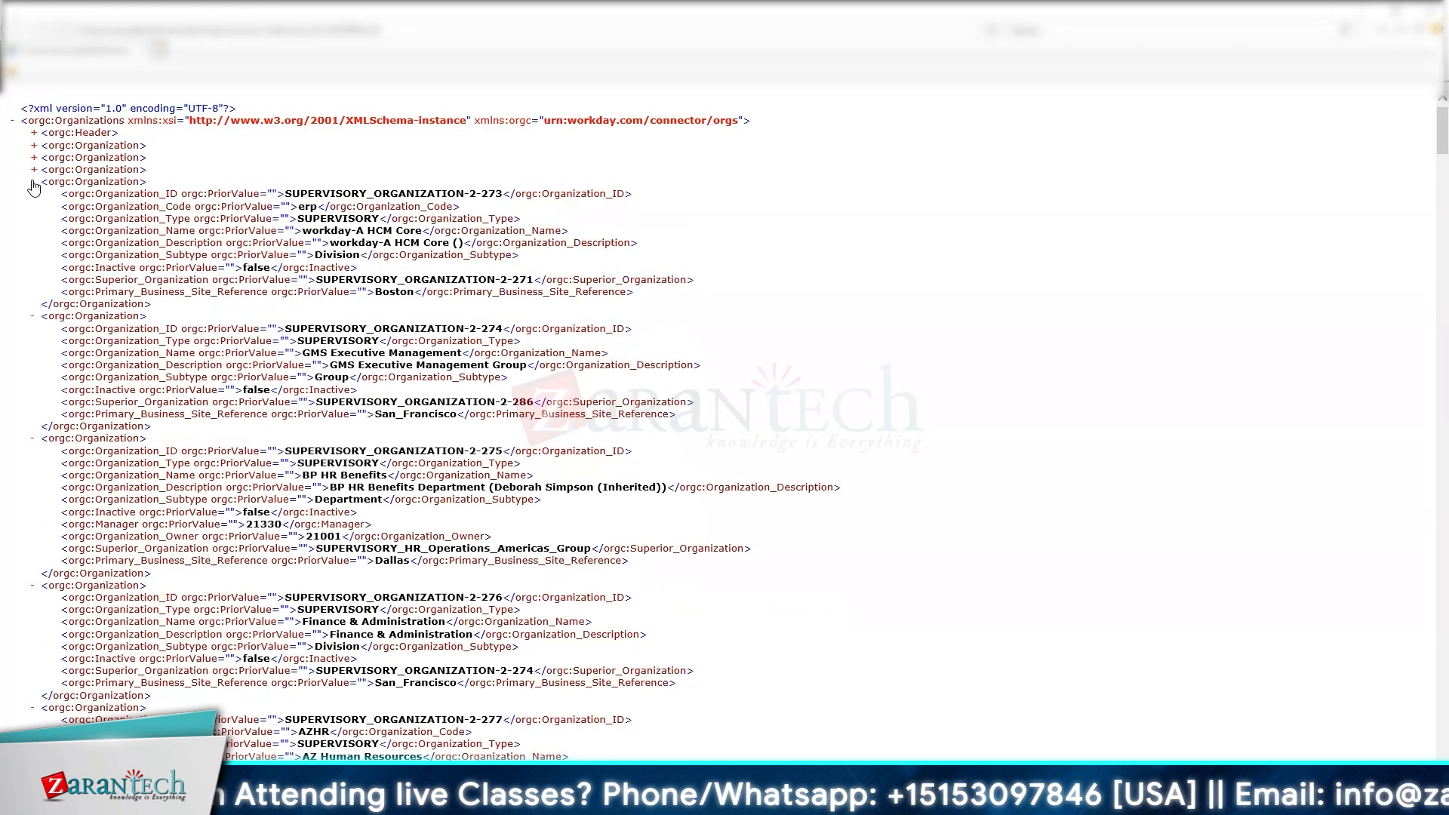
pyautogui.click(33, 182)
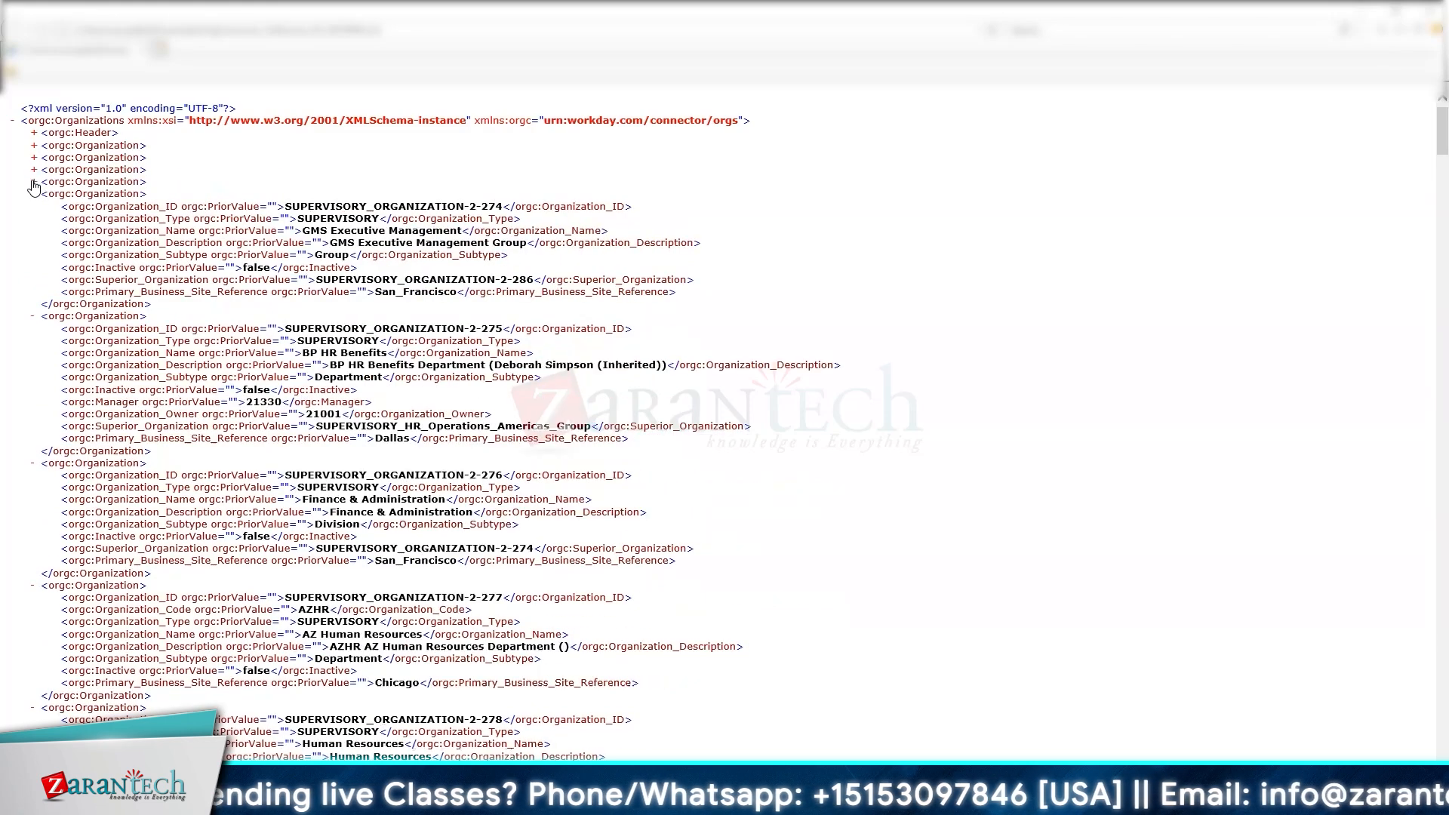
pyautogui.click(33, 463)
pyautogui.click(33, 317)
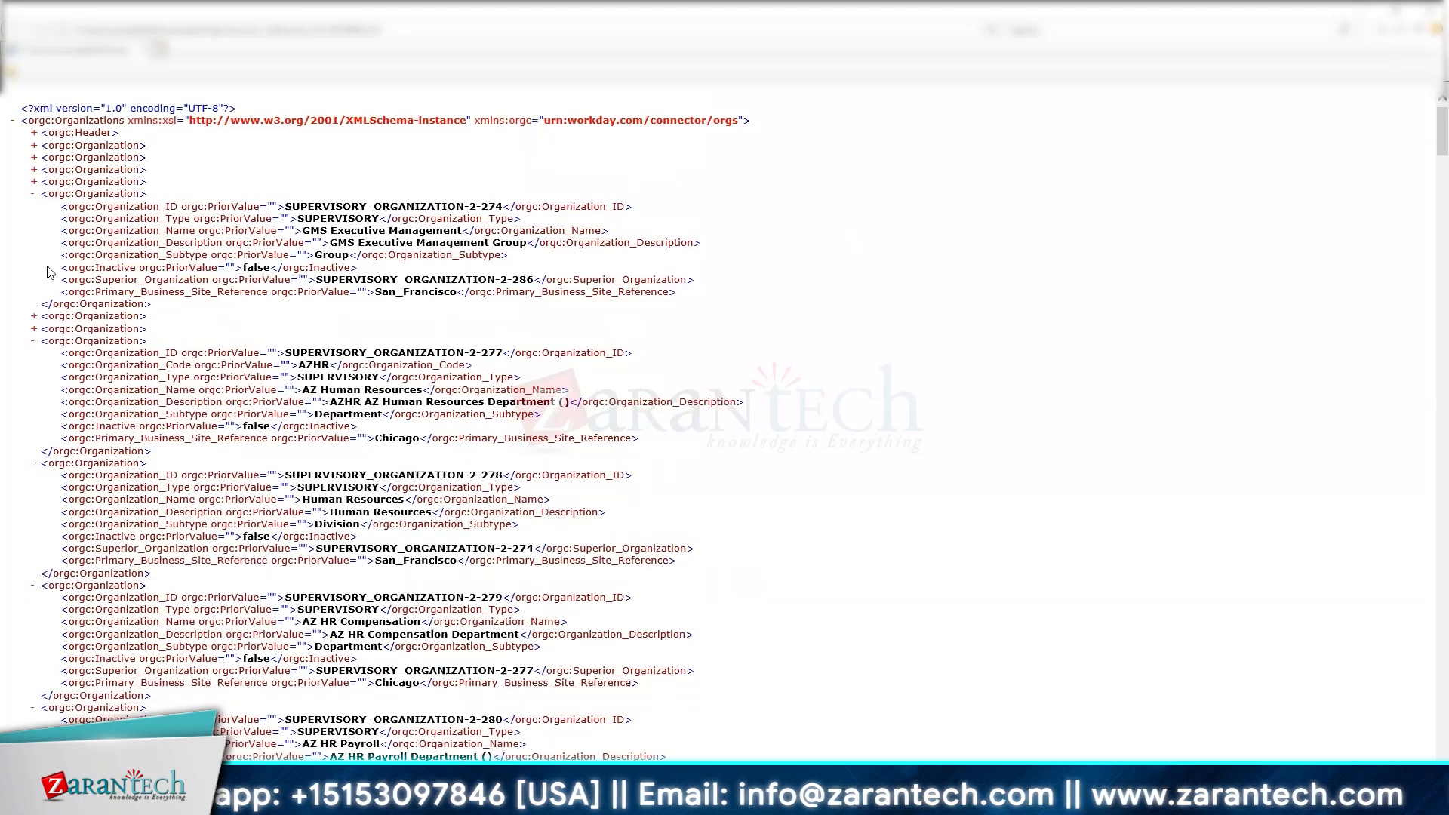
pyautogui.click(33, 195)
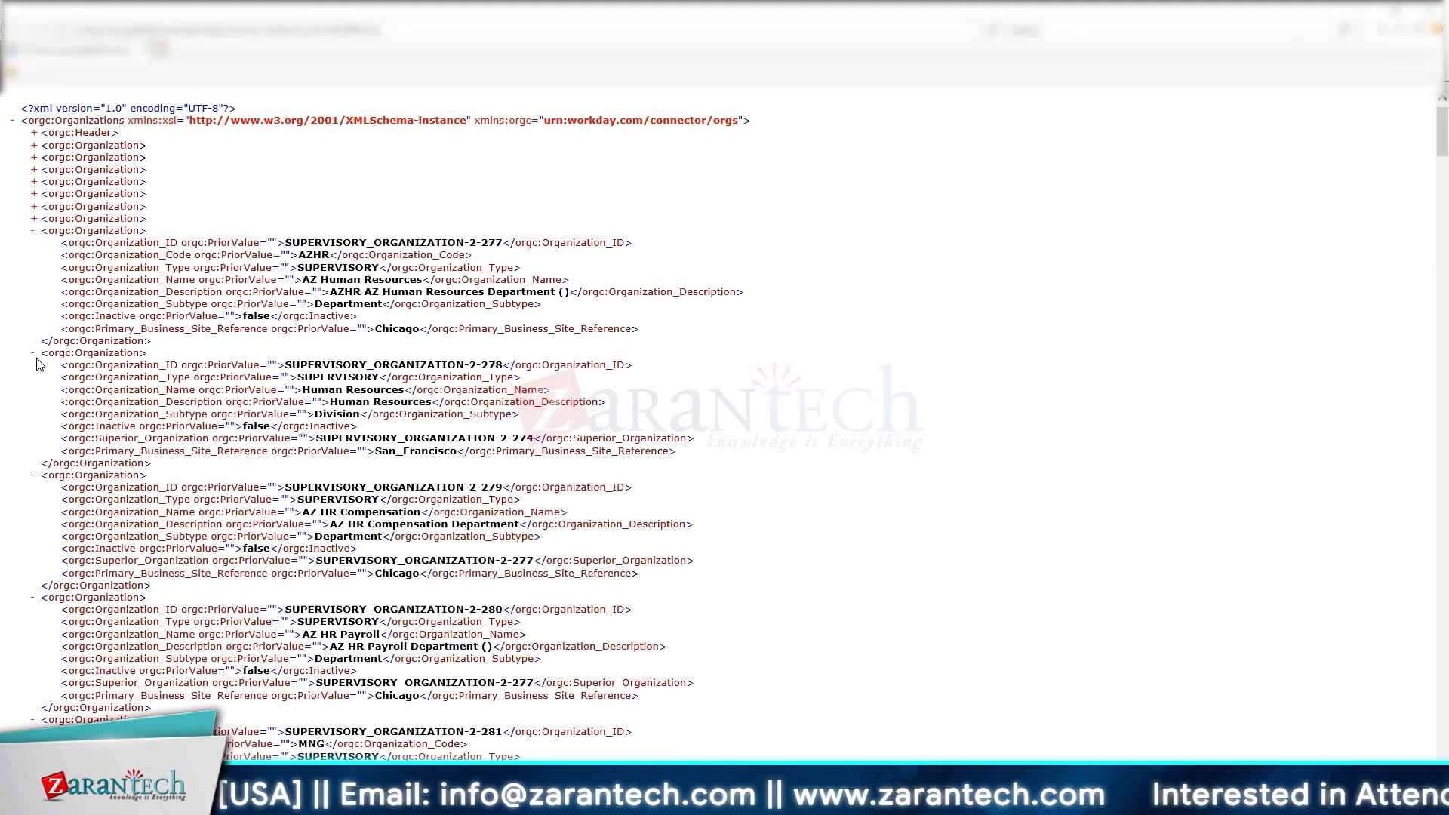
pyautogui.click(33, 353)
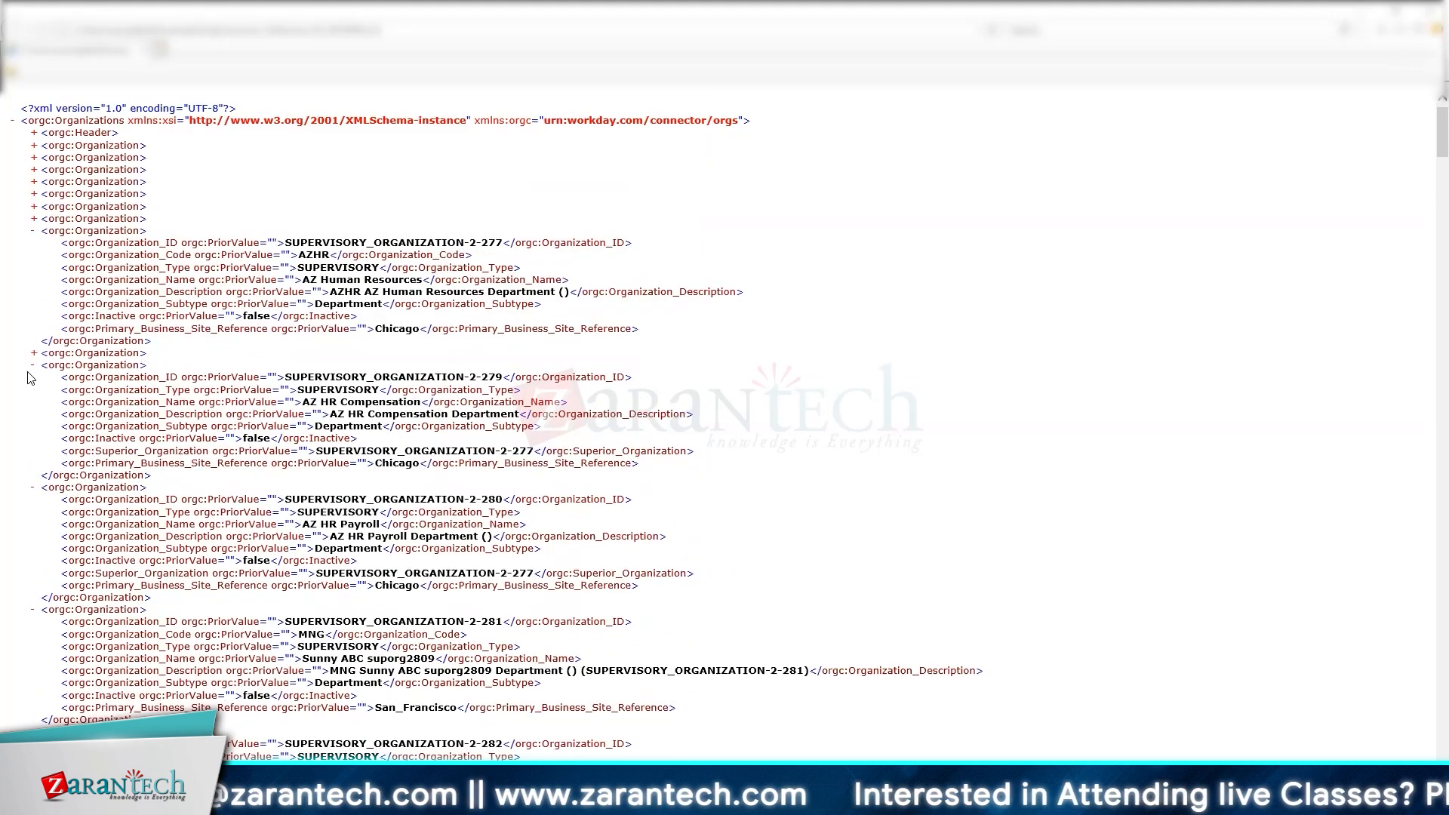
pyautogui.click(33, 365)
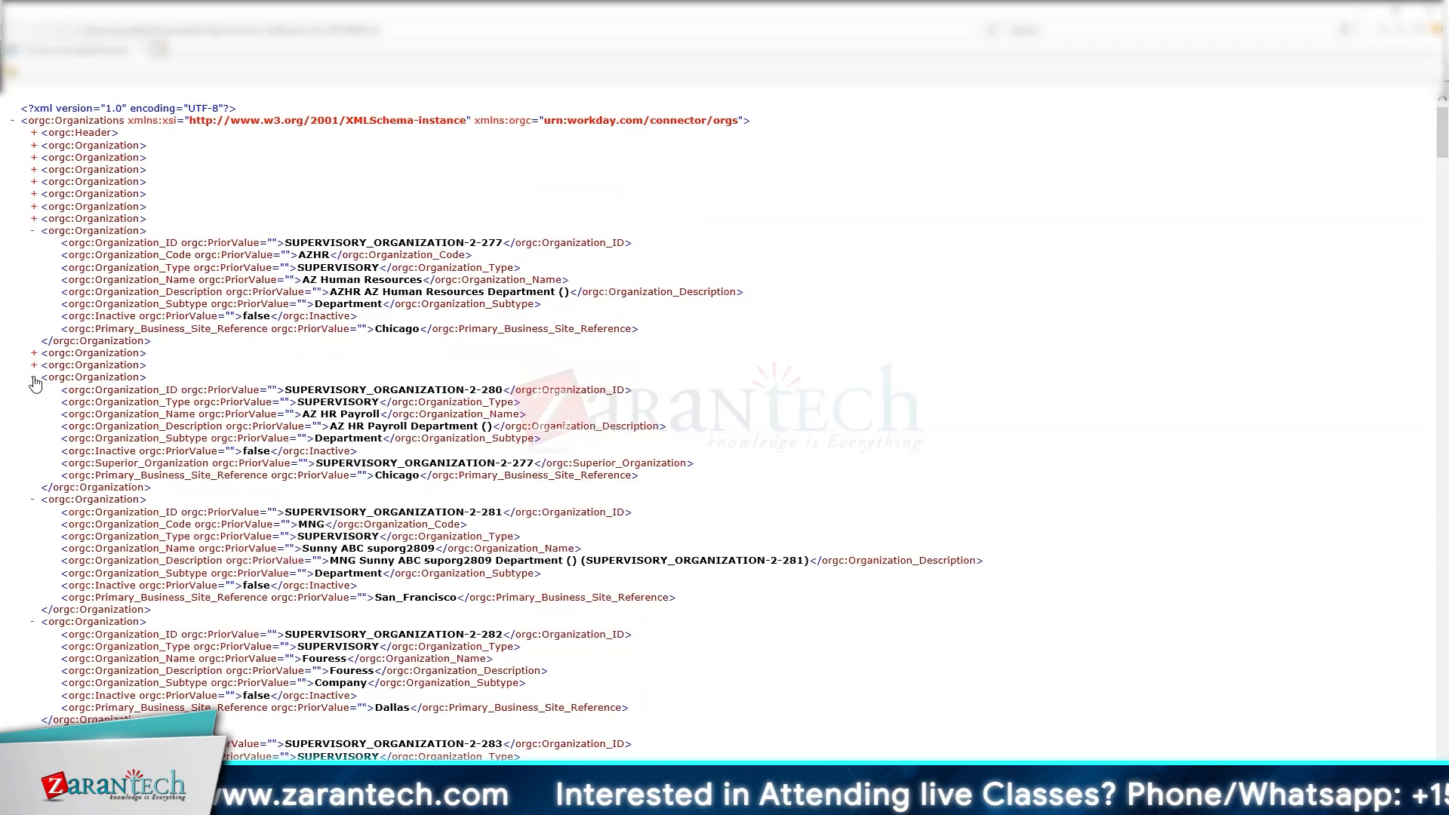
pyautogui.click(32, 377)
pyautogui.click(33, 389)
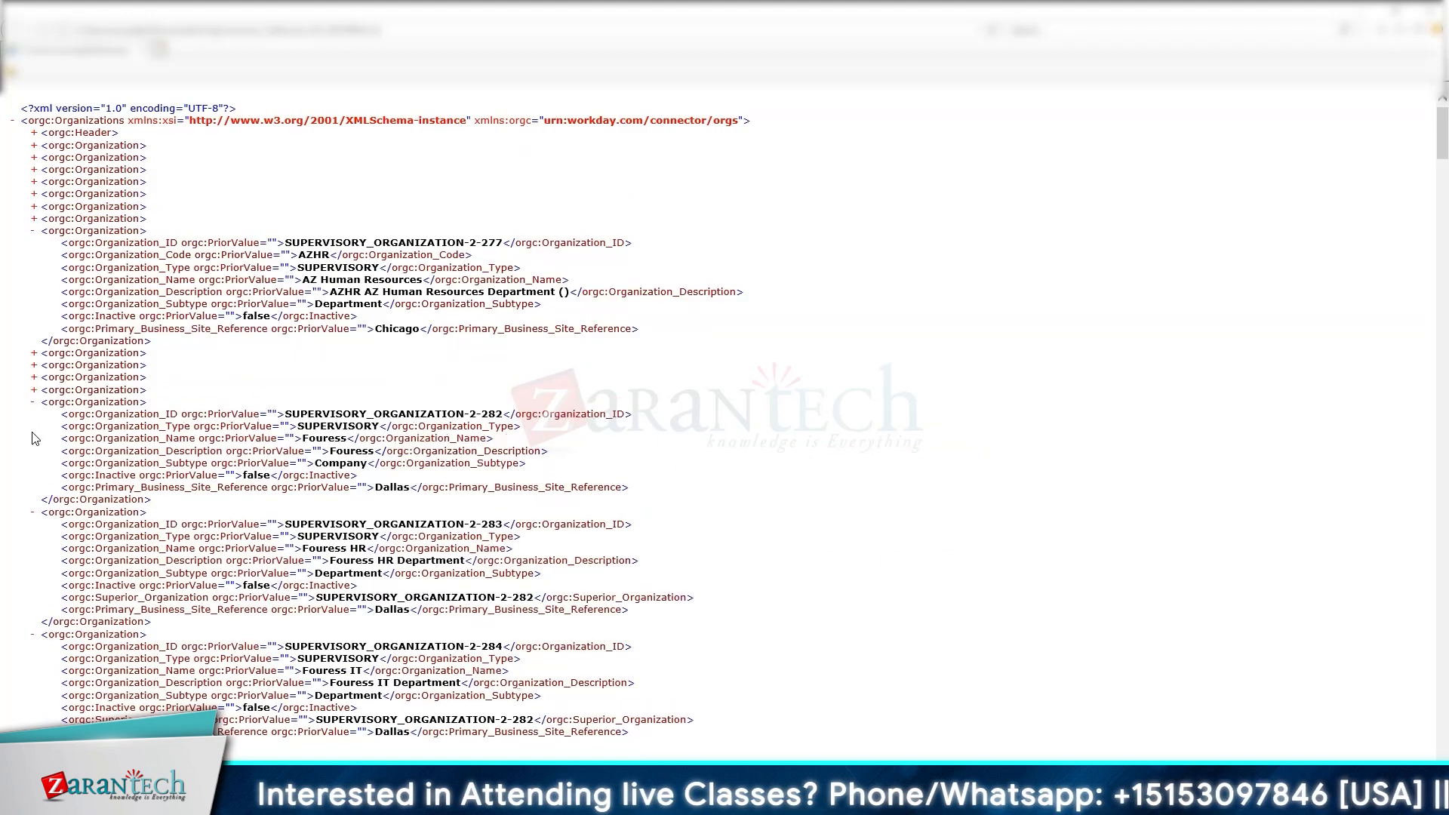
pyautogui.click(33, 402)
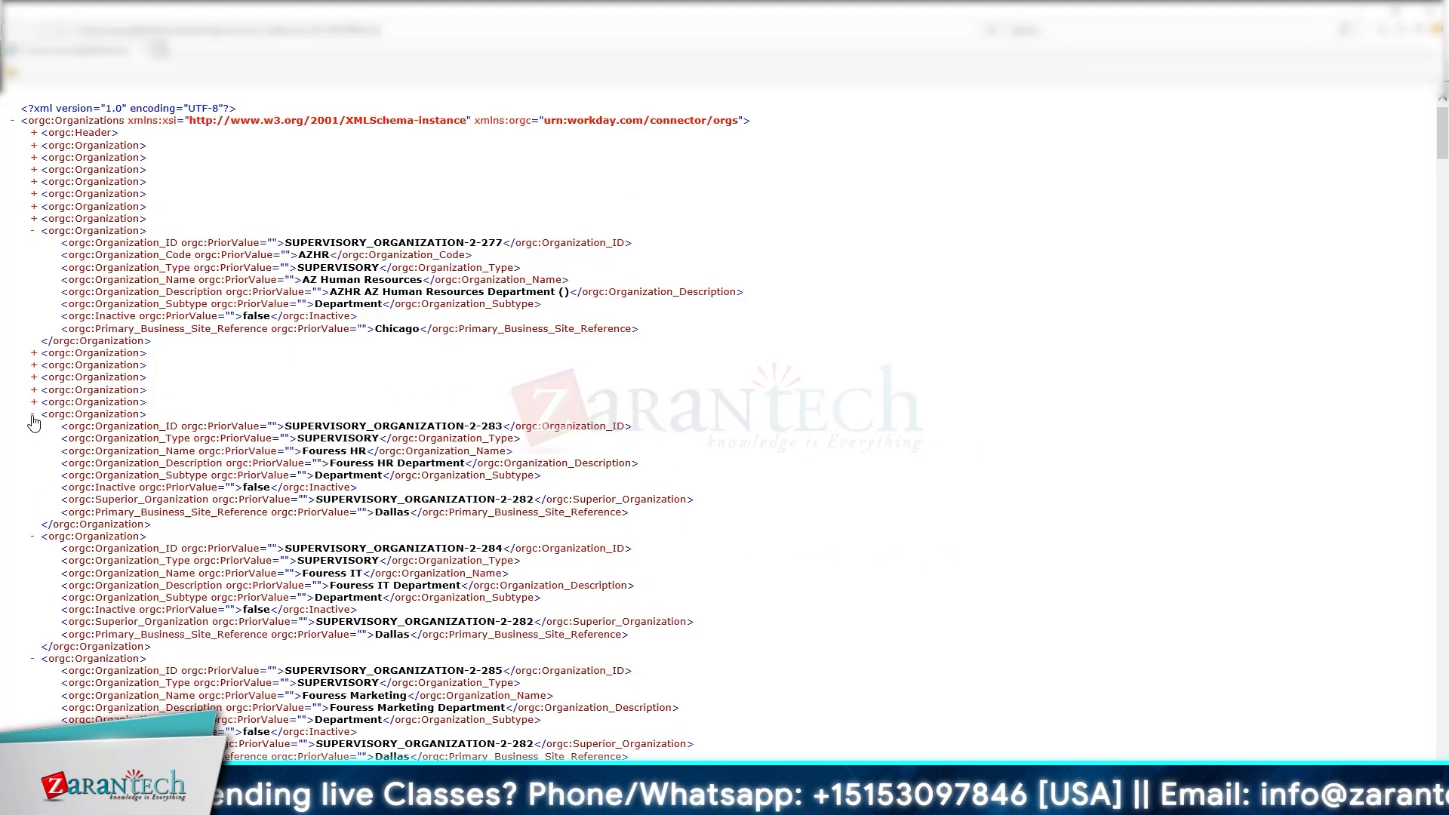
pyautogui.click(33, 414)
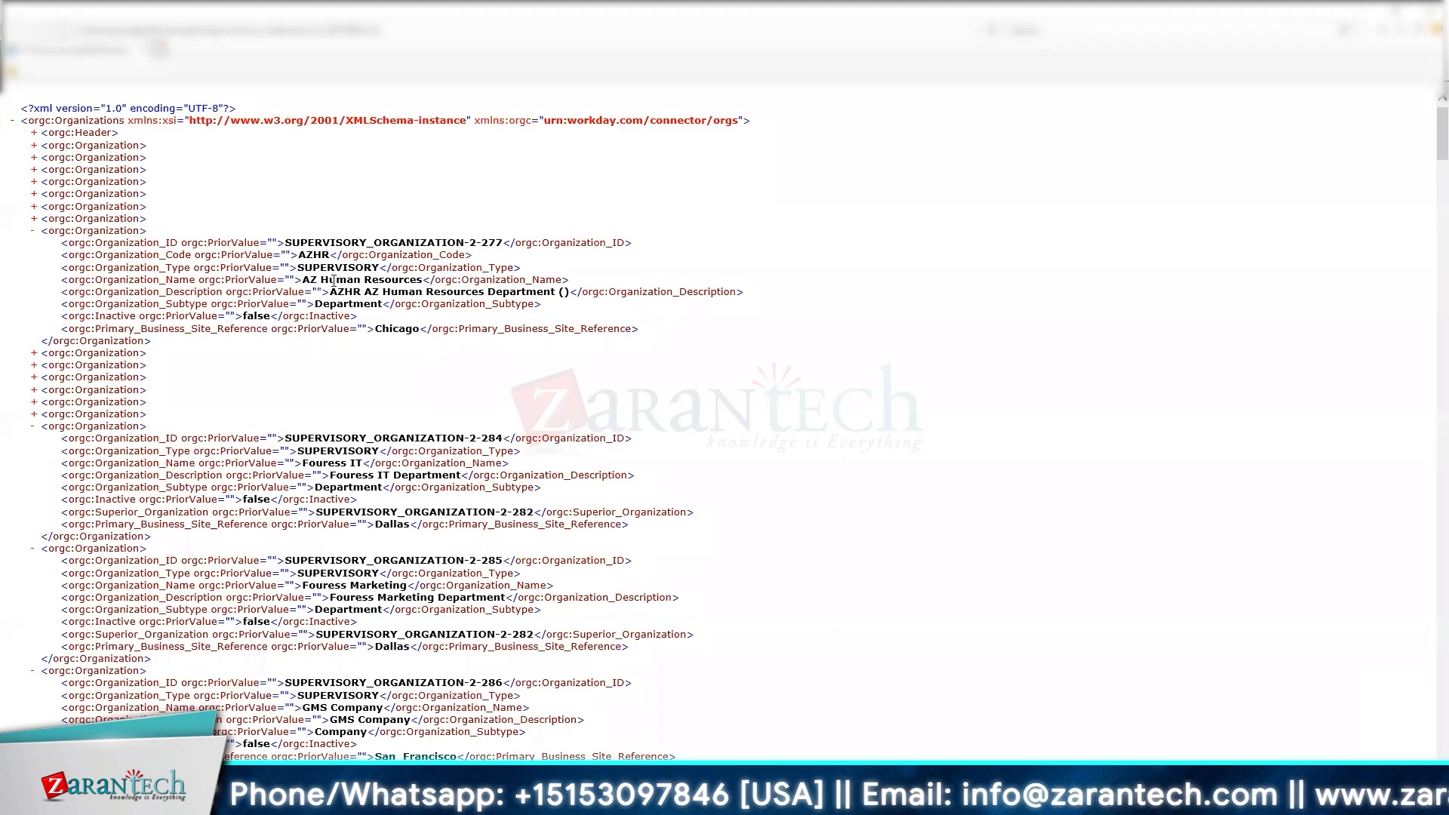
pyautogui.click(33, 426)
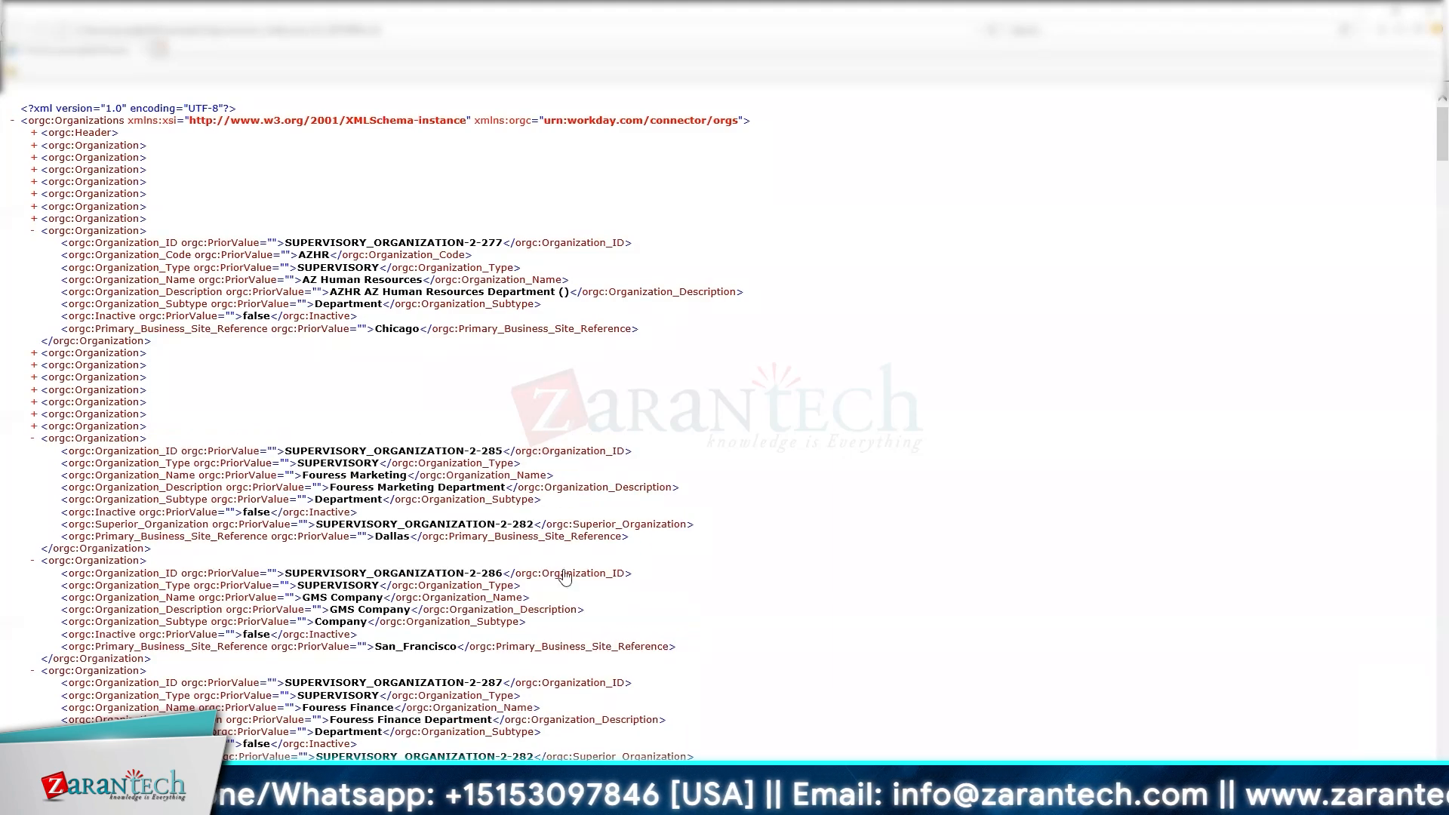
pyautogui.click(33, 671)
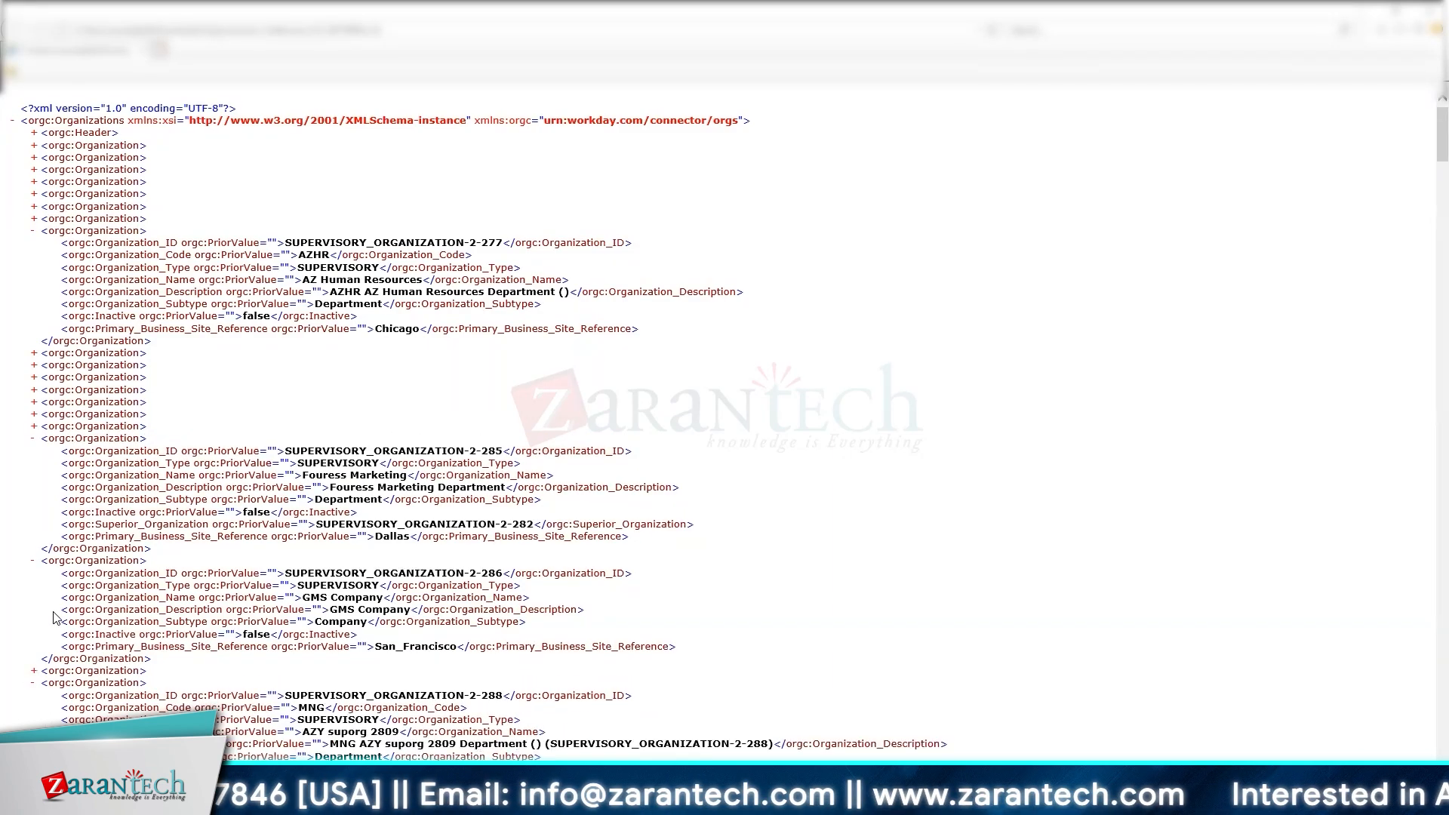
pyautogui.click(33, 563)
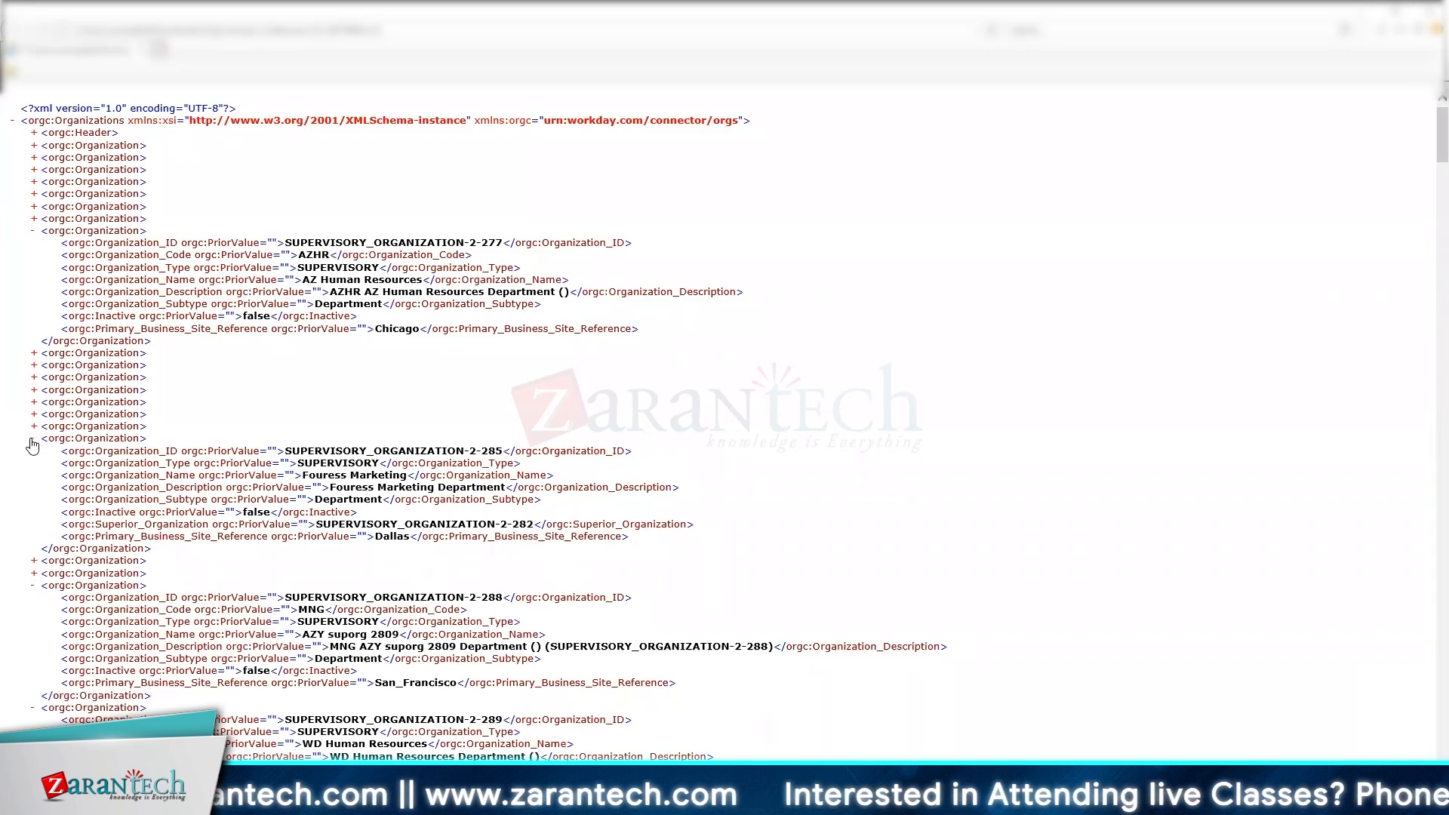
pyautogui.click(33, 439)
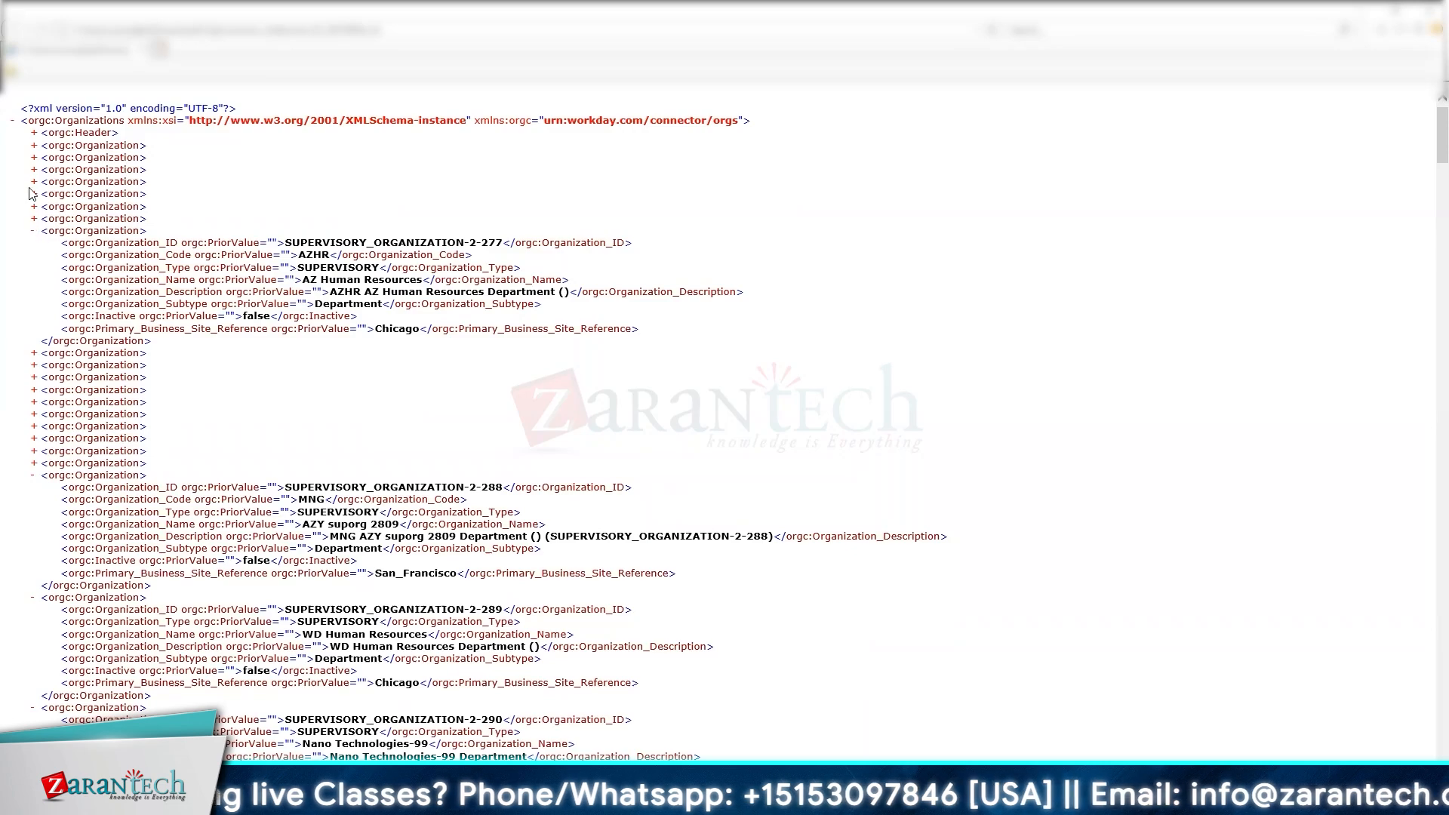
pyautogui.click(33, 133)
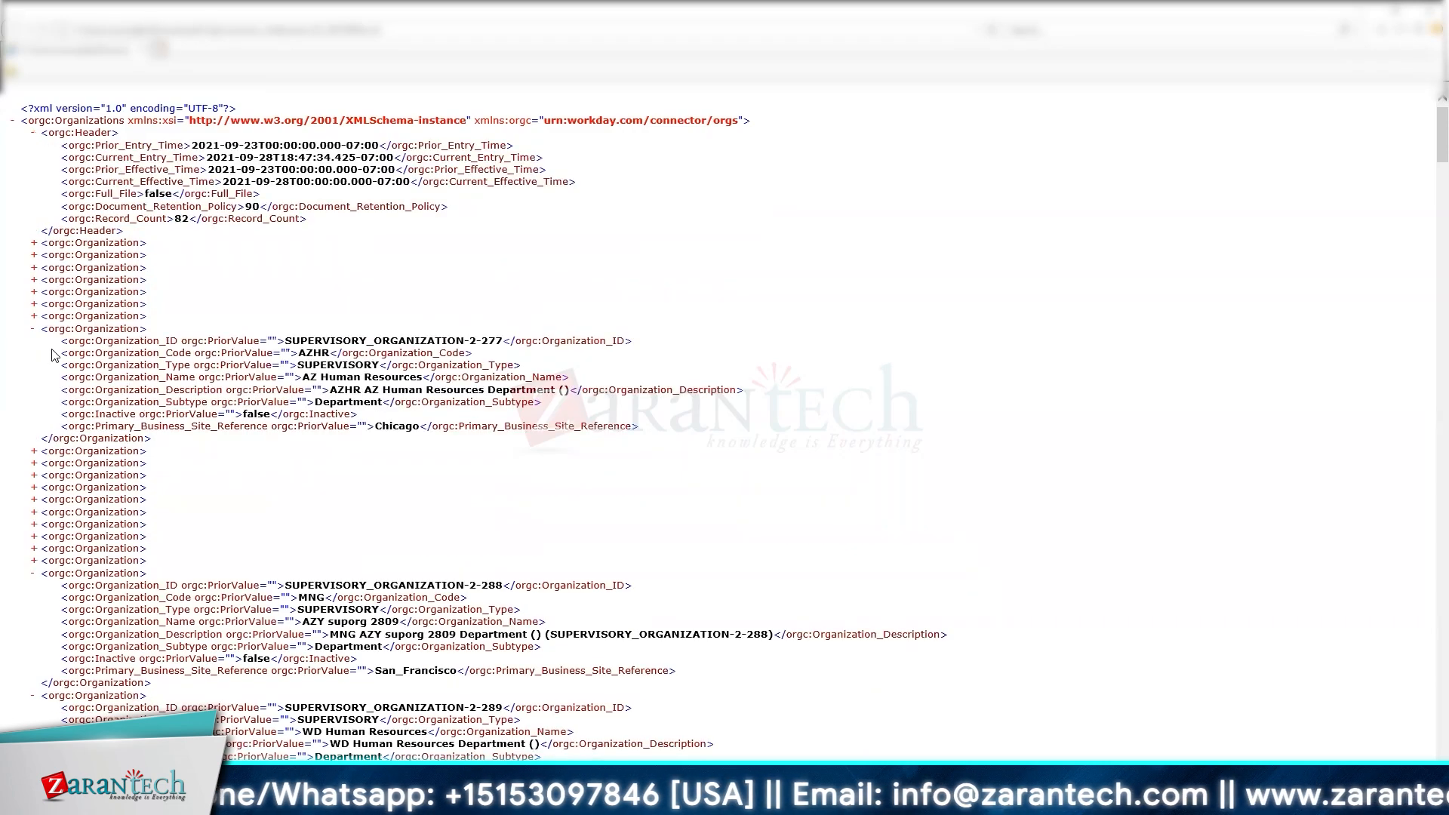
# Step: Collapse record 2-277 and highlight the XML declaration and orgc:Header tag
pyautogui.click(32, 328)
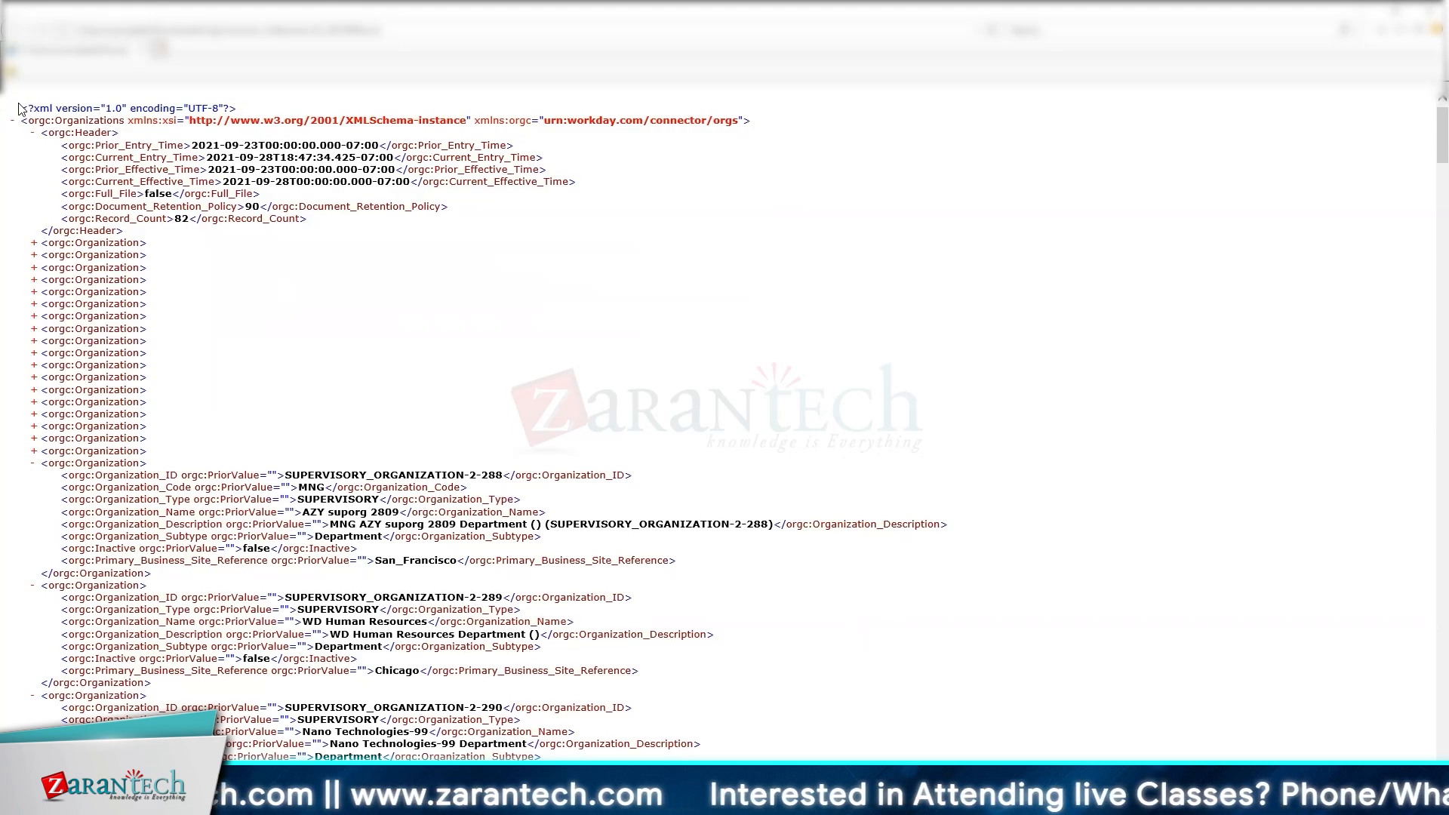
pyautogui.moveTo(21, 106); pyautogui.dragTo(811, 119)
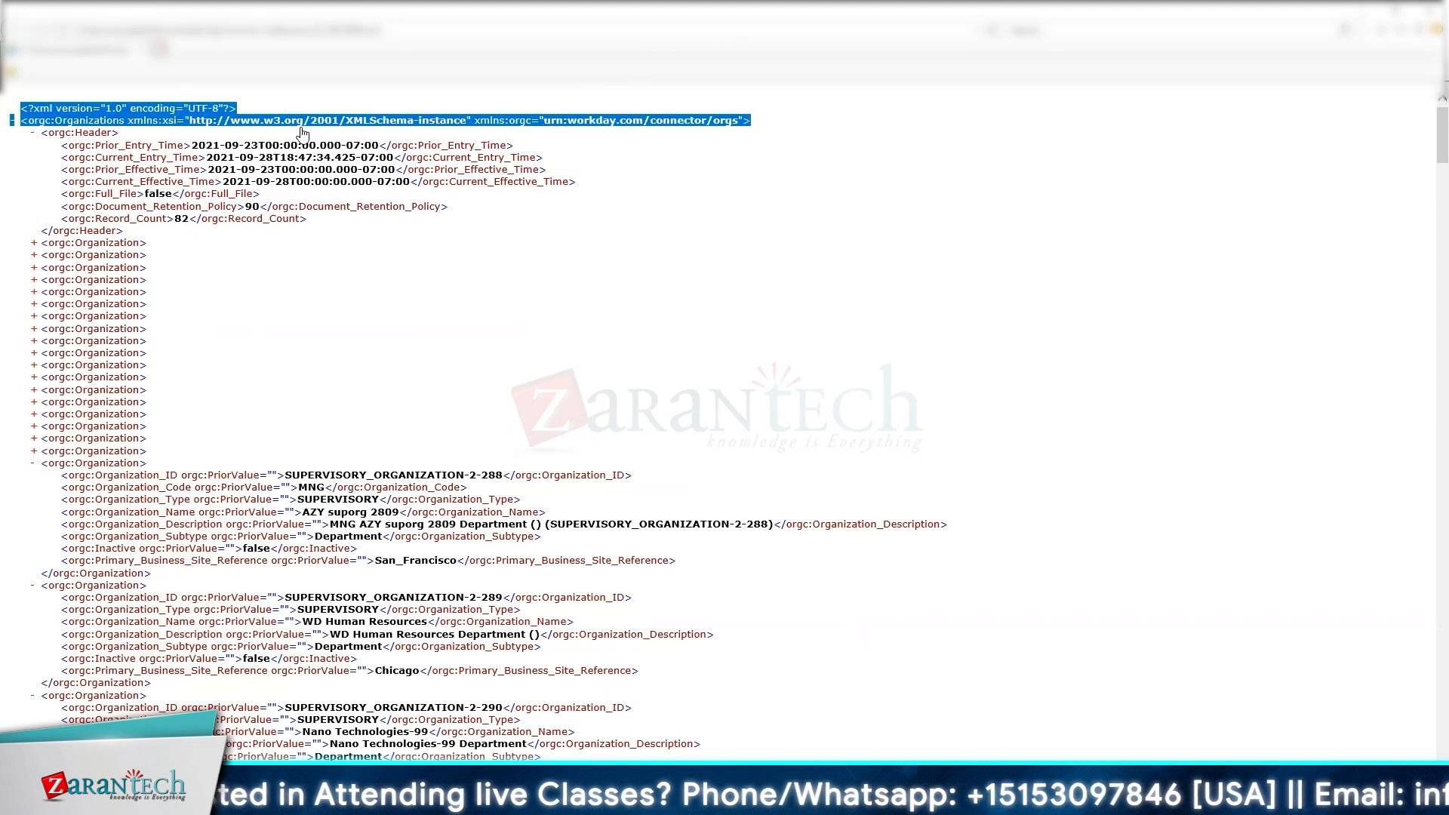
pyautogui.click(708, 148)
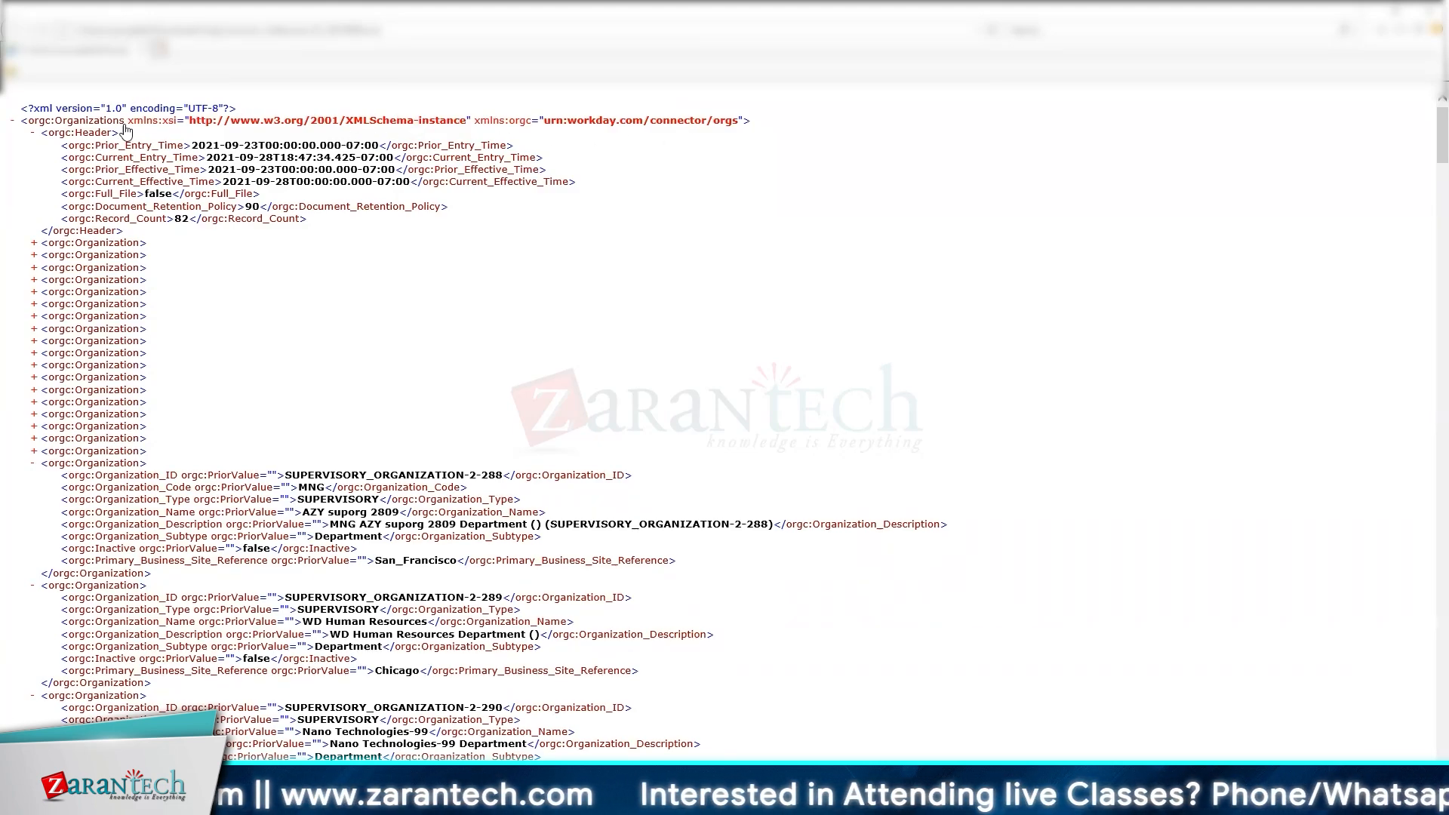
pyautogui.moveTo(32, 139); pyautogui.dragTo(122, 138)
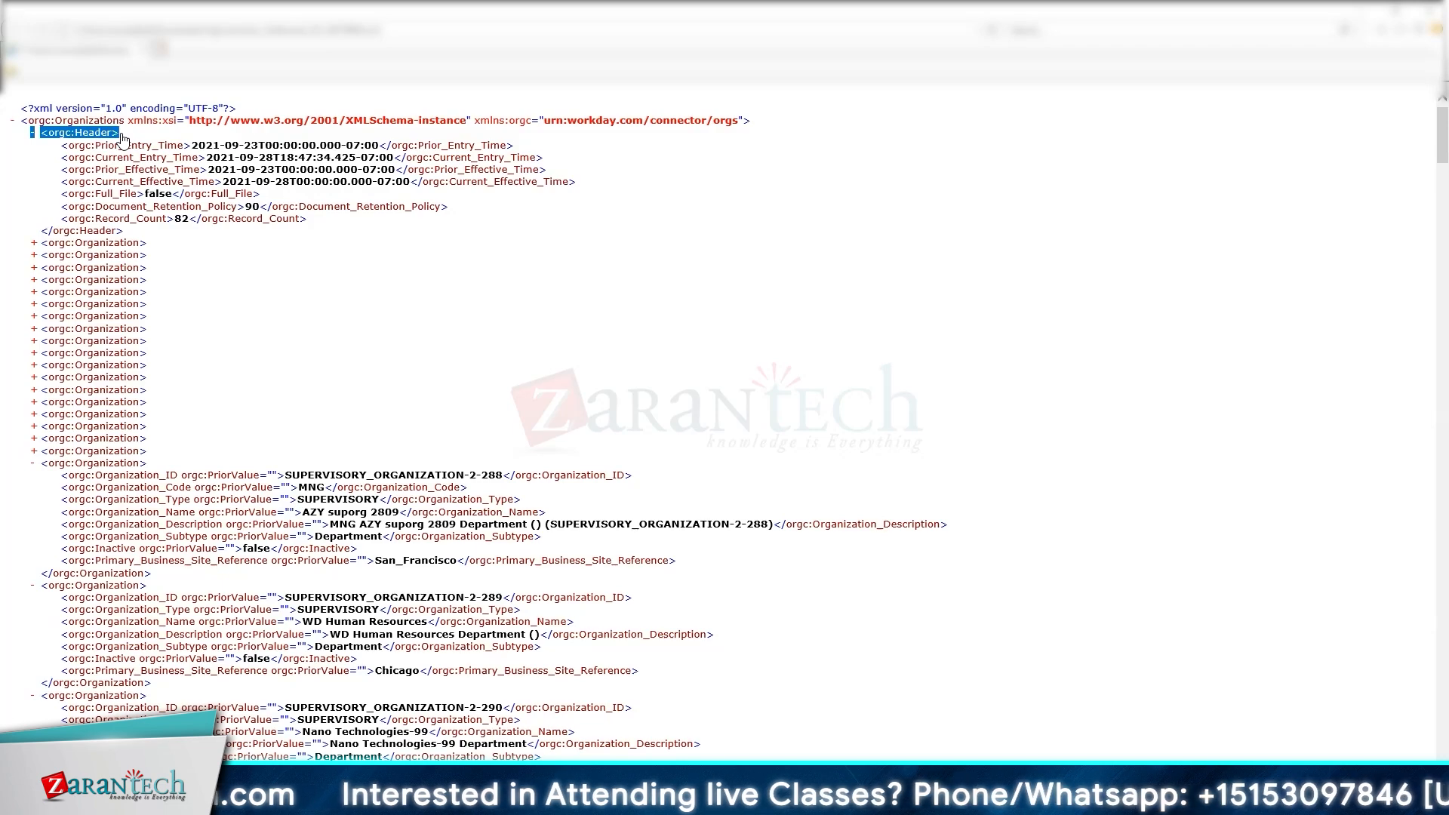
pyautogui.click(460, 329)
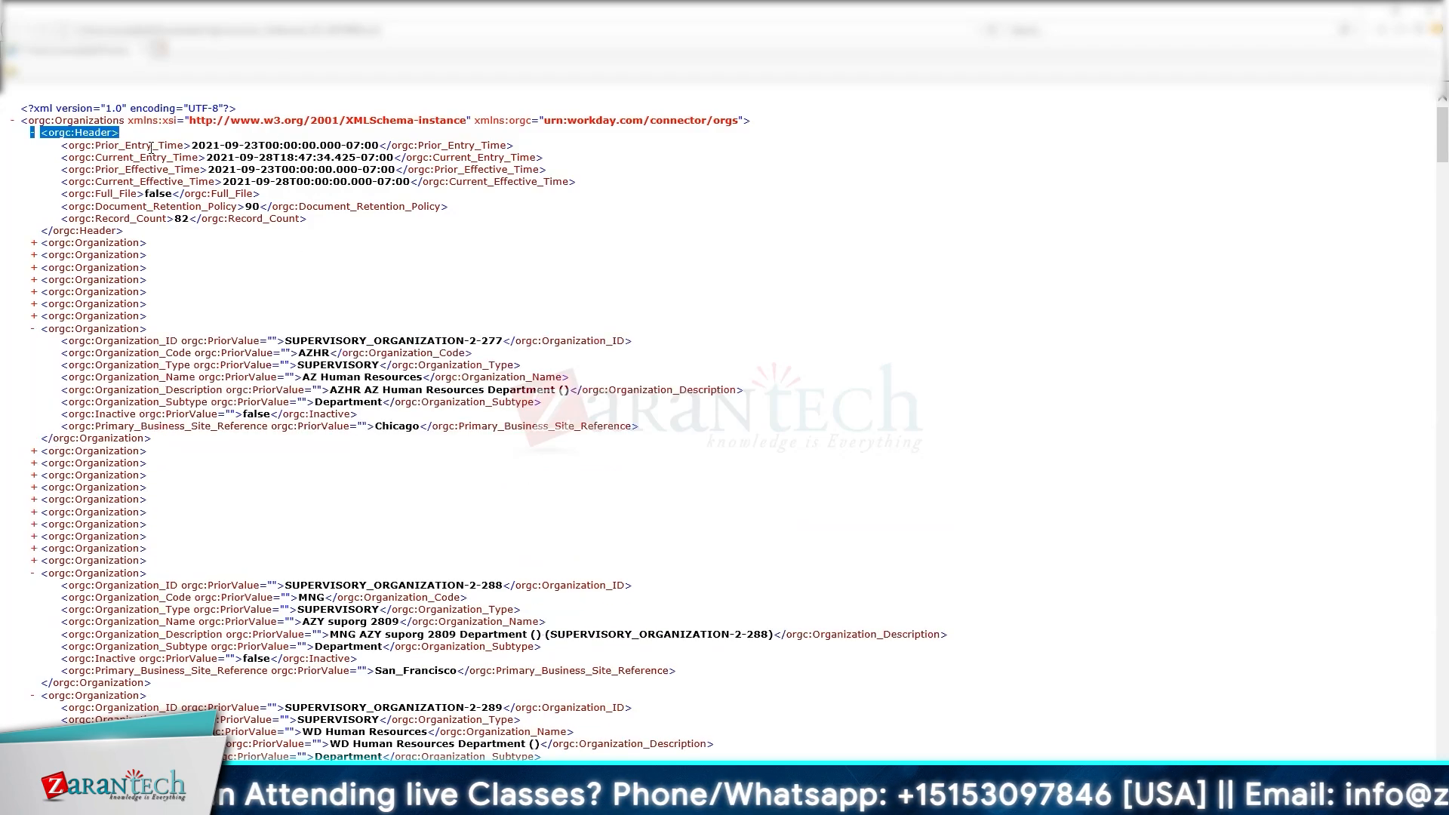
pyautogui.click(33, 330)
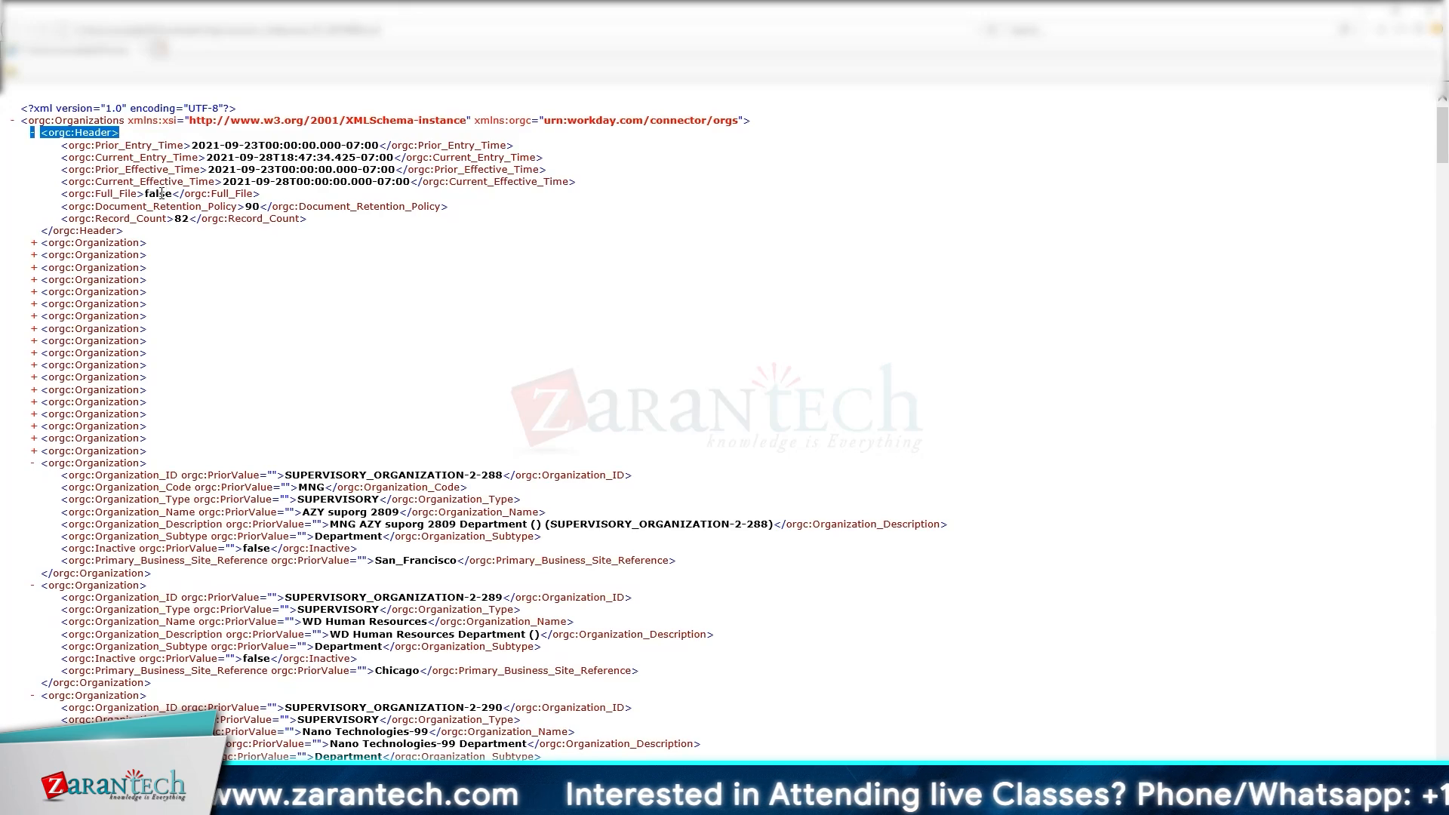
pyautogui.click(161, 193)
# Step: Highlight Full_File false, retention 90 and Record_Count 82, then collapse the Header
pyautogui.doubleClick(161, 194)
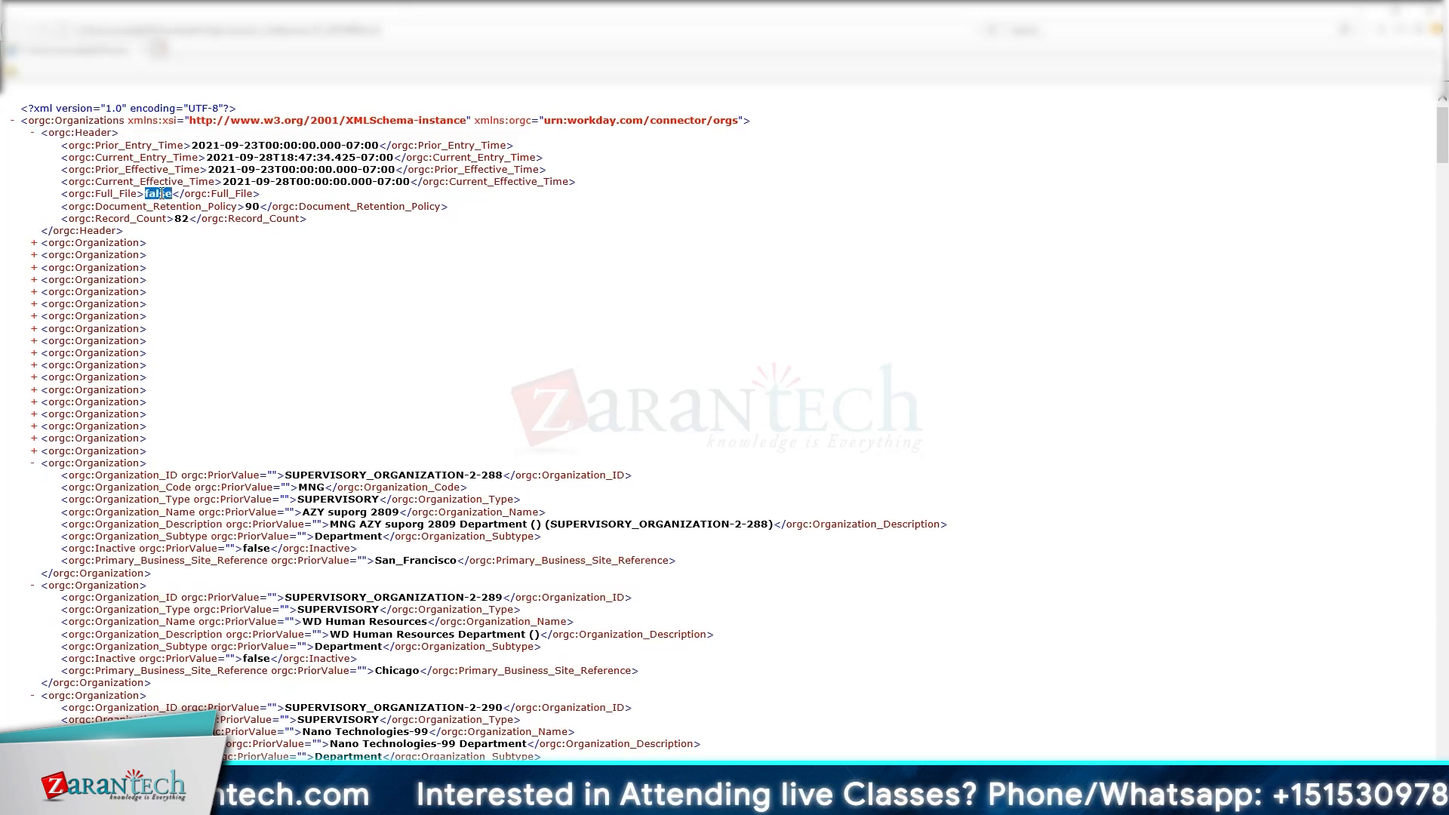
pyautogui.click(253, 214)
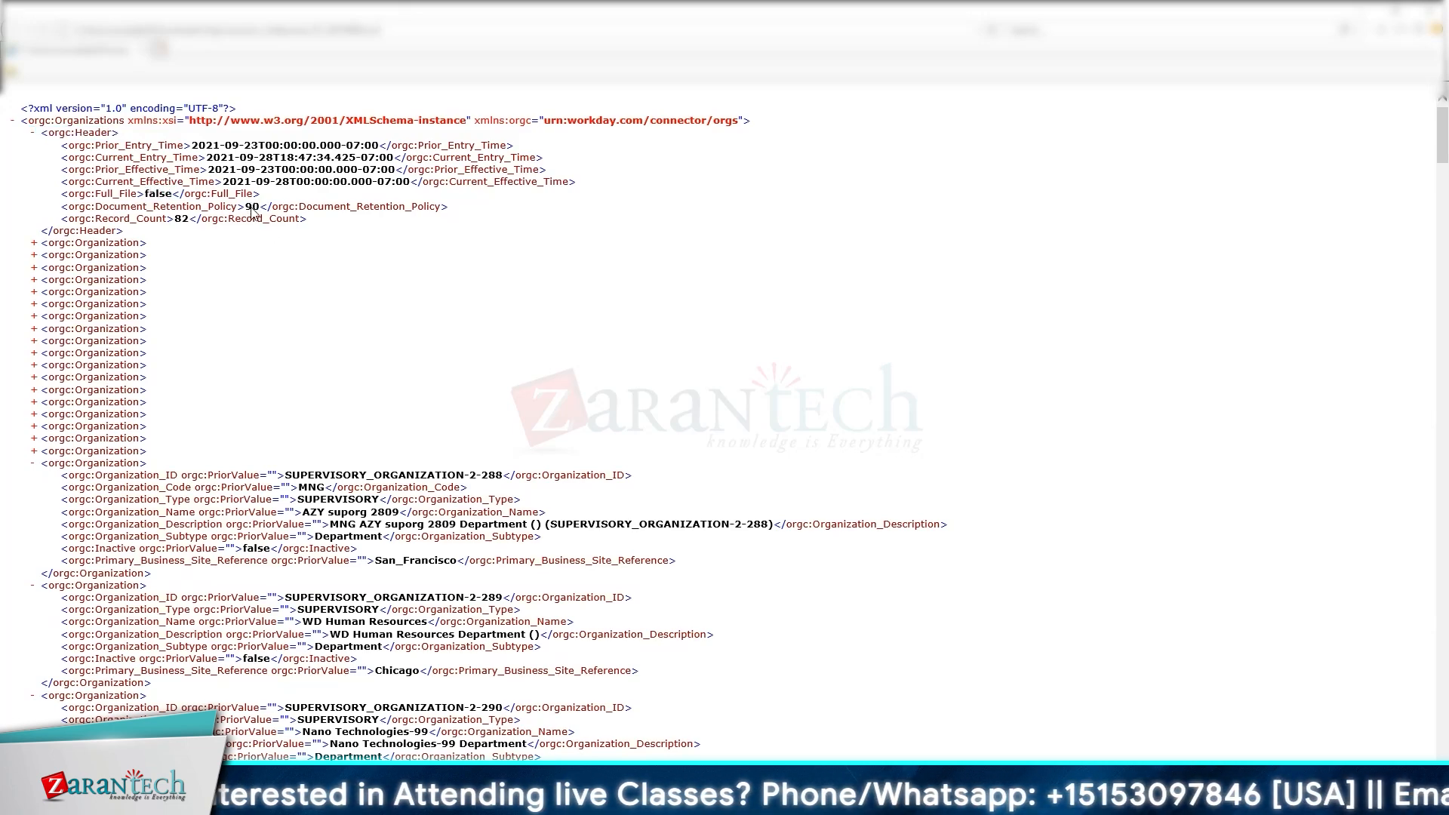
pyautogui.doubleClick(181, 220)
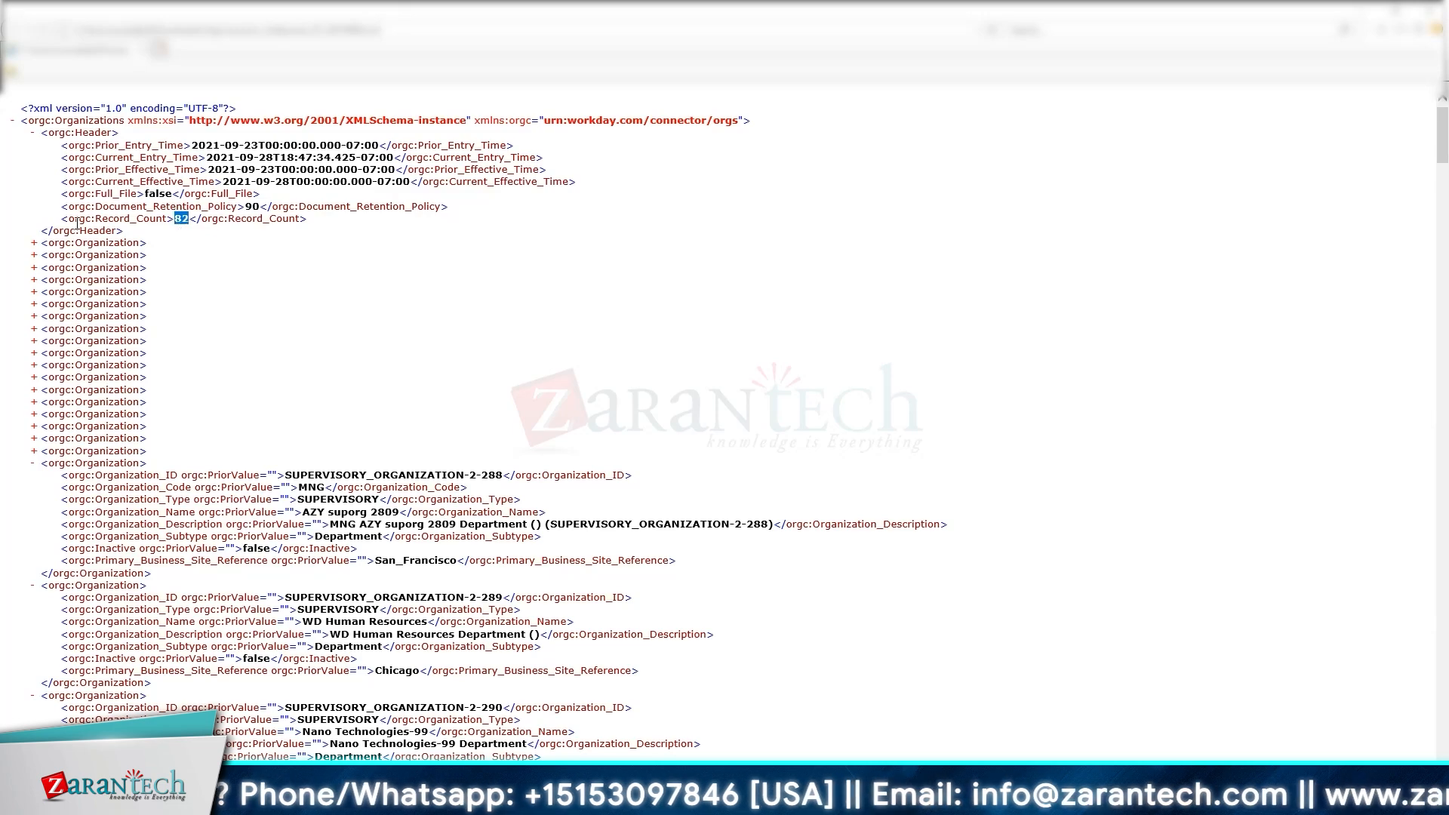
pyautogui.click(33, 133)
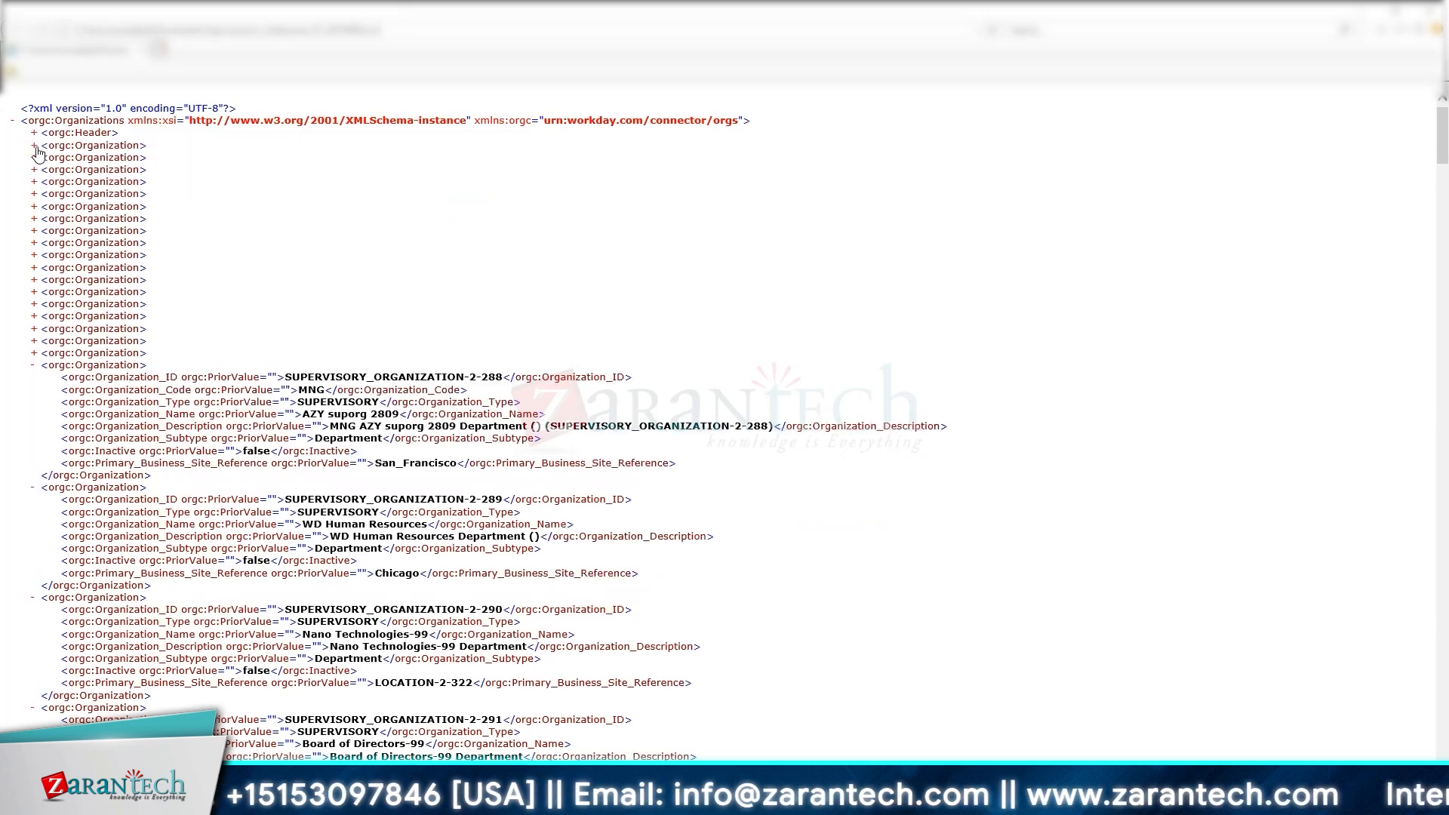
# Step: Expand record 2-270 and highlight its MAP20 INC name and Organization_Subtype line
pyautogui.click(34, 145)
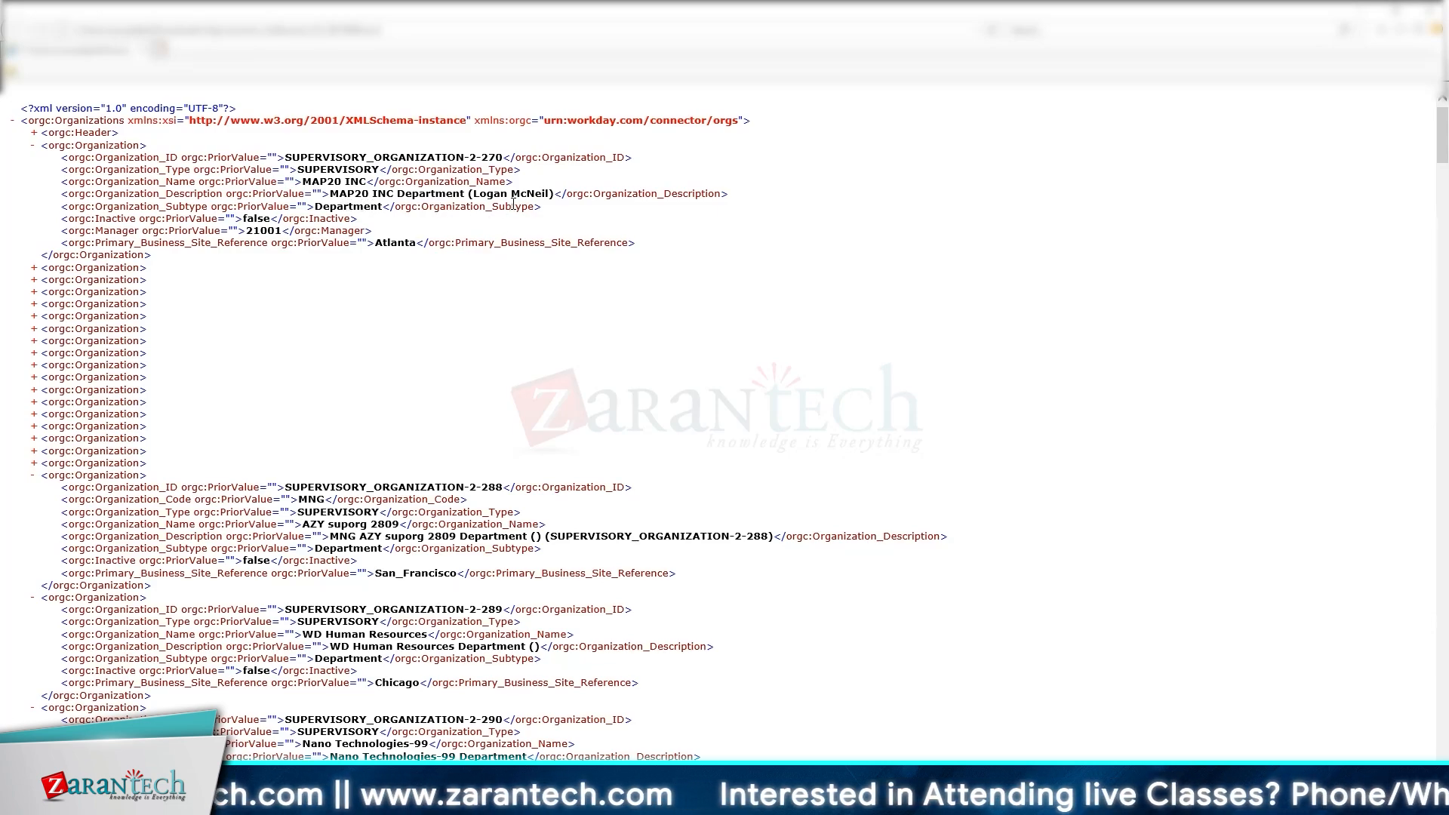
pyautogui.doubleClick(324, 182)
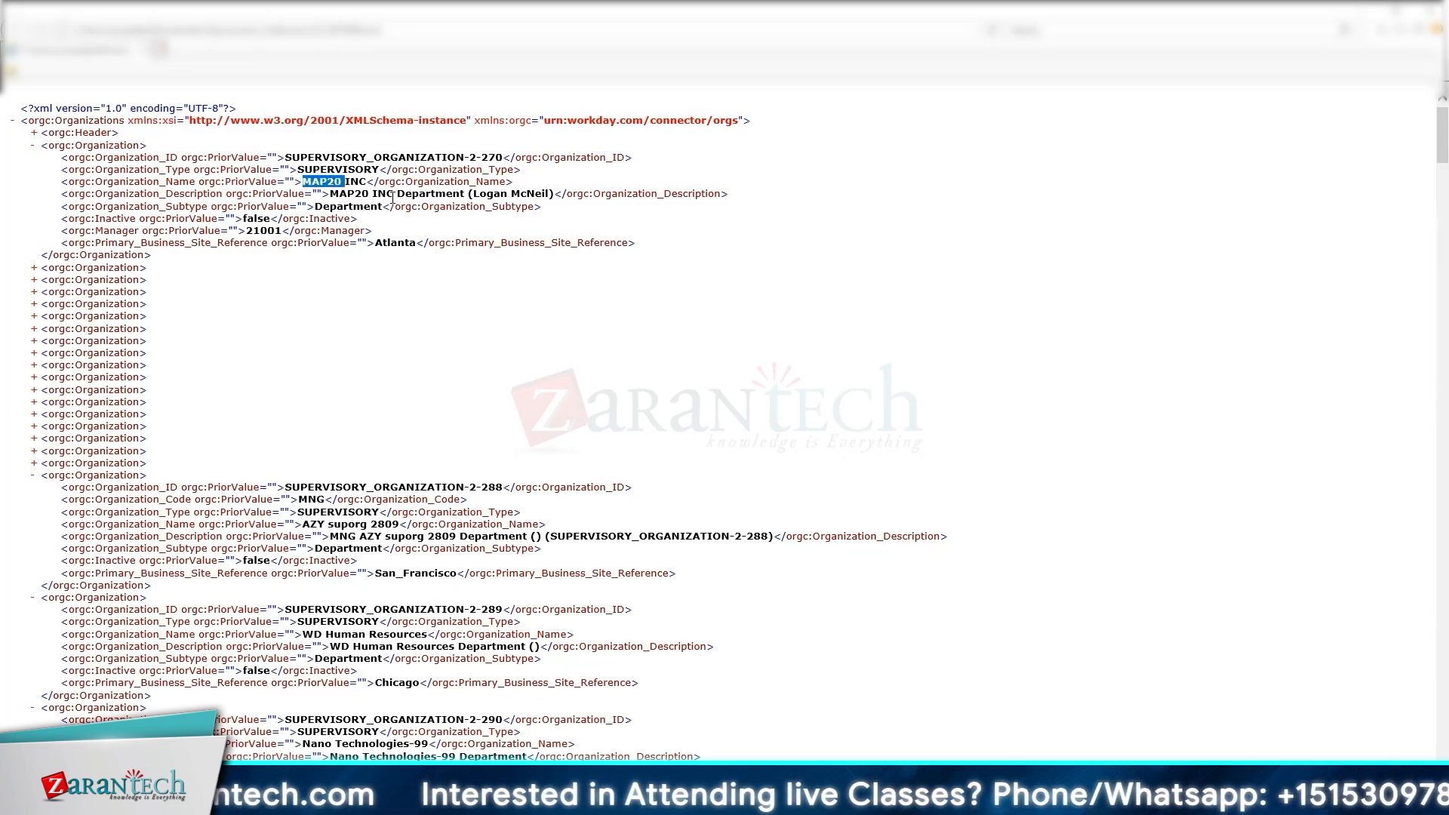
pyautogui.doubleClick(383, 194)
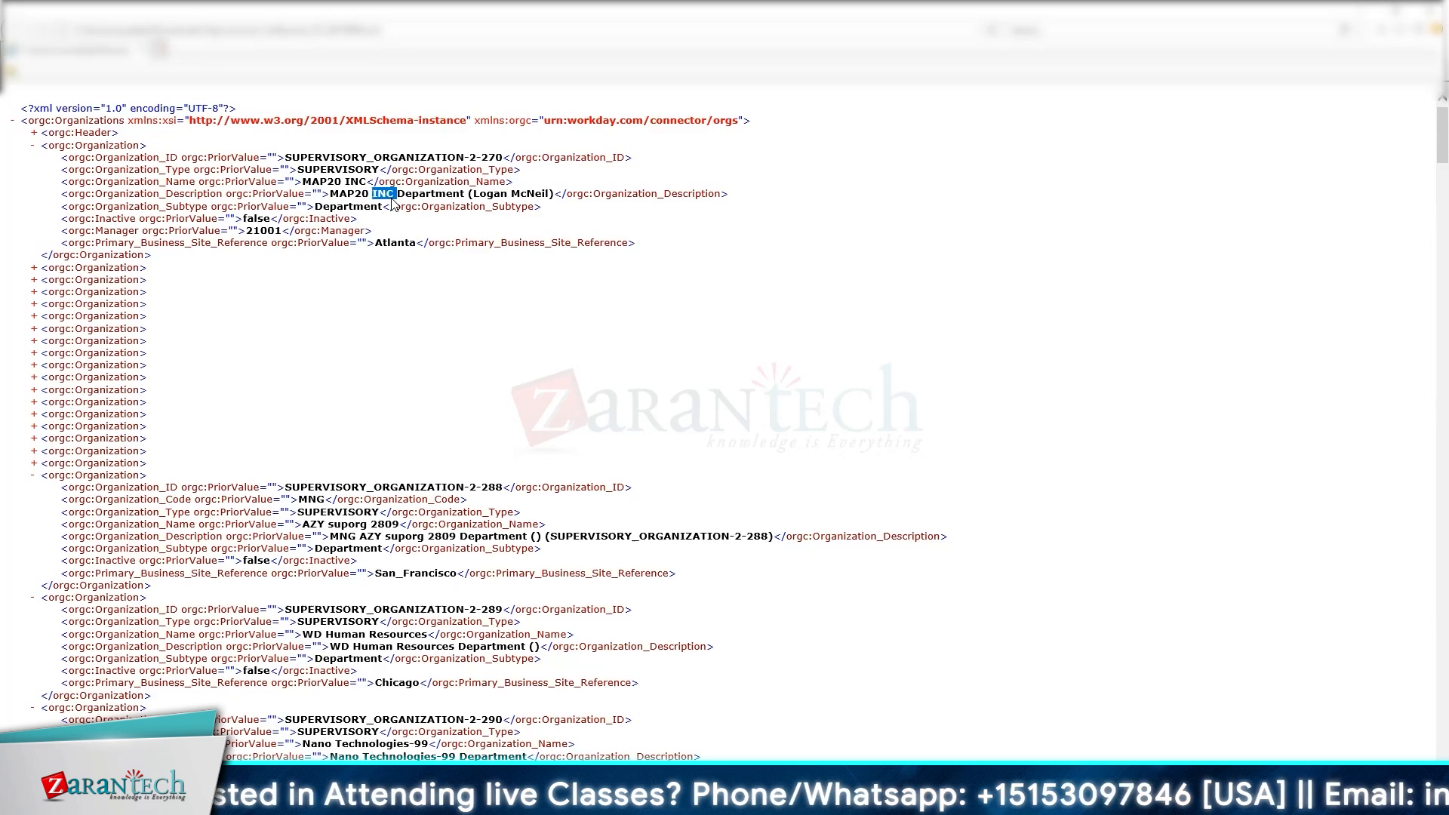
pyautogui.tripleClick(366, 208)
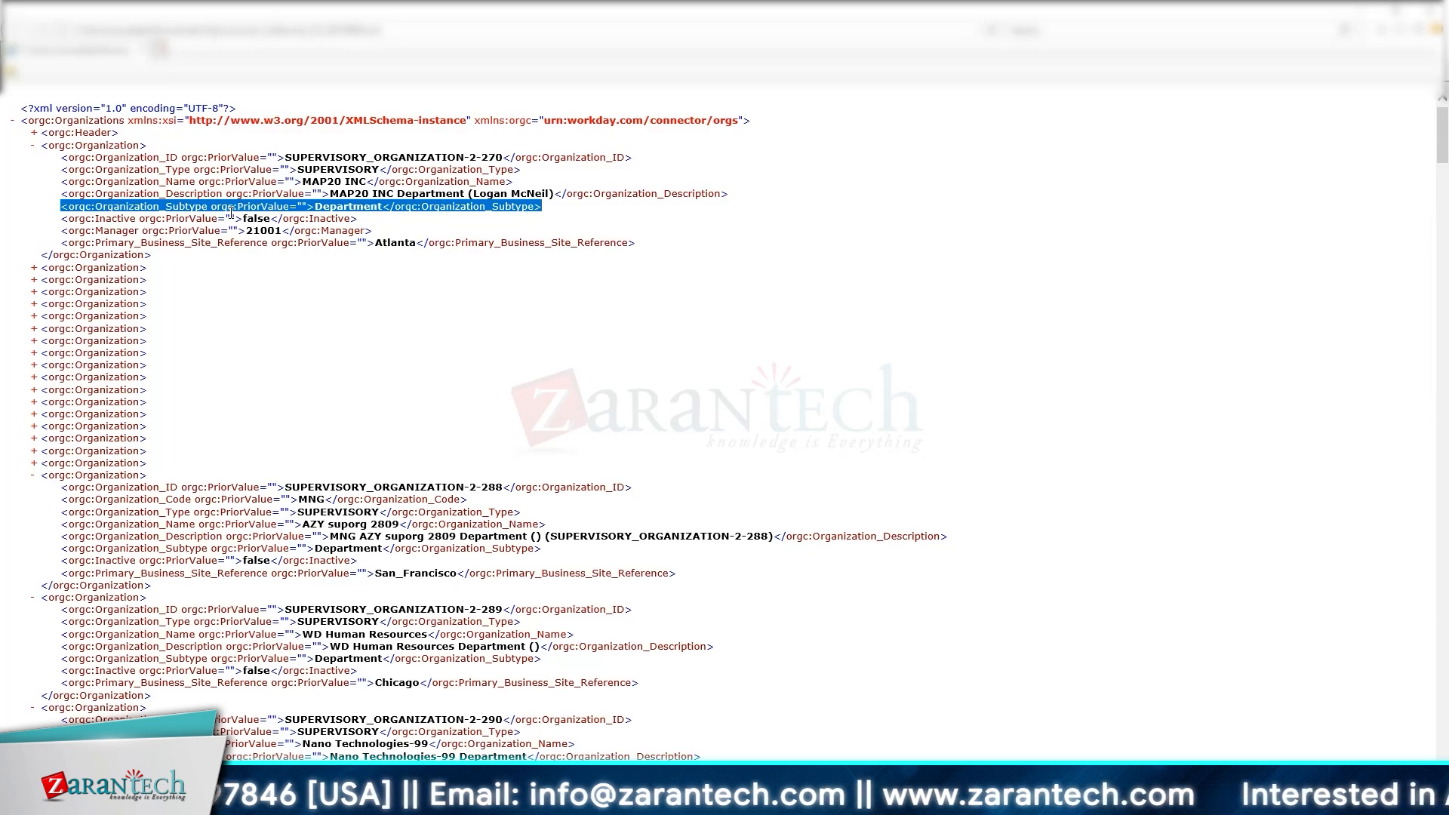
pyautogui.click(255, 218)
# Step: Highlight the Inactive value false, the Manager line, the Atlanta site and the closing tag
pyautogui.doubleClick(257, 218)
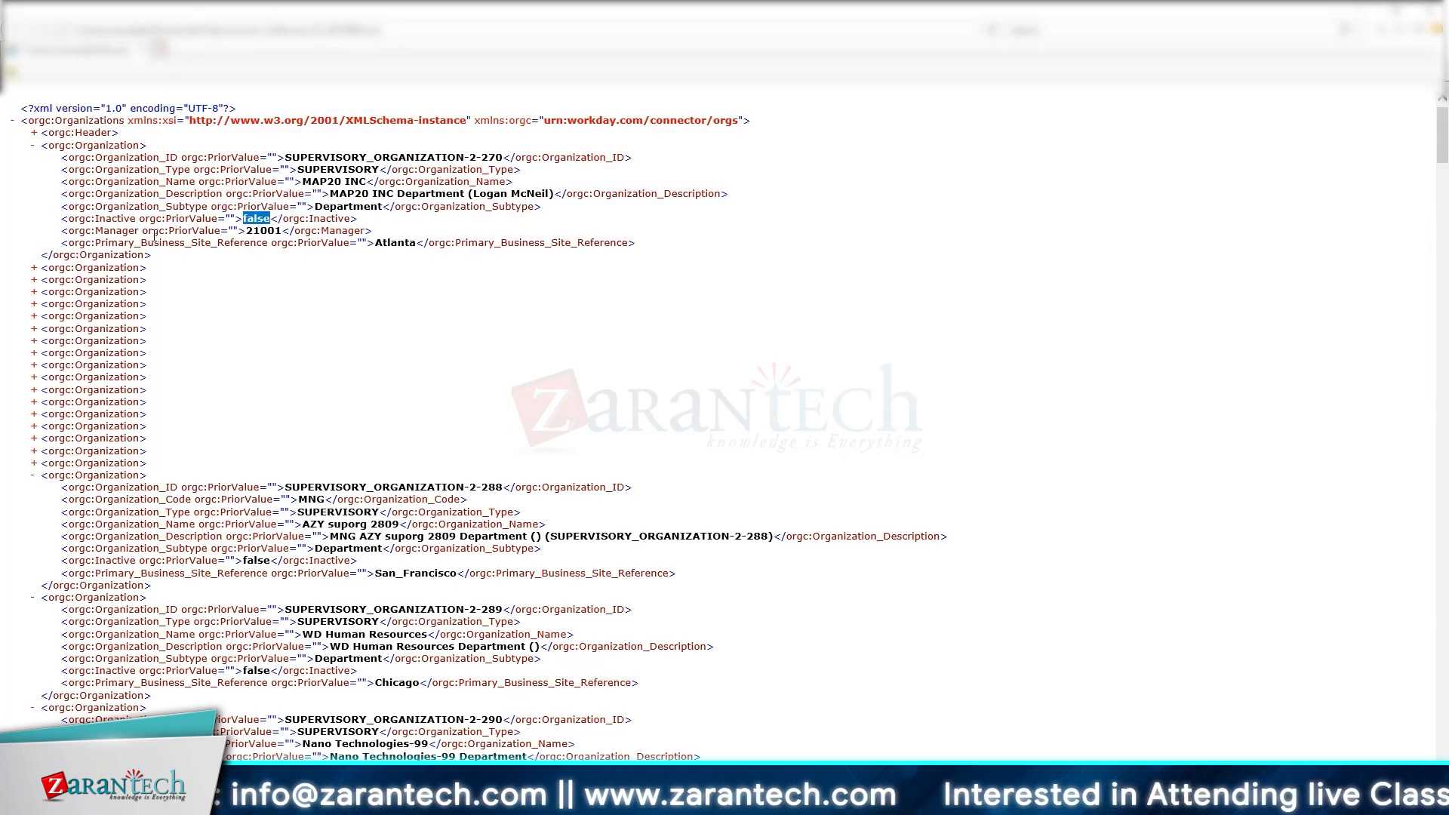
pyautogui.doubleClick(117, 230)
pyautogui.click(263, 236)
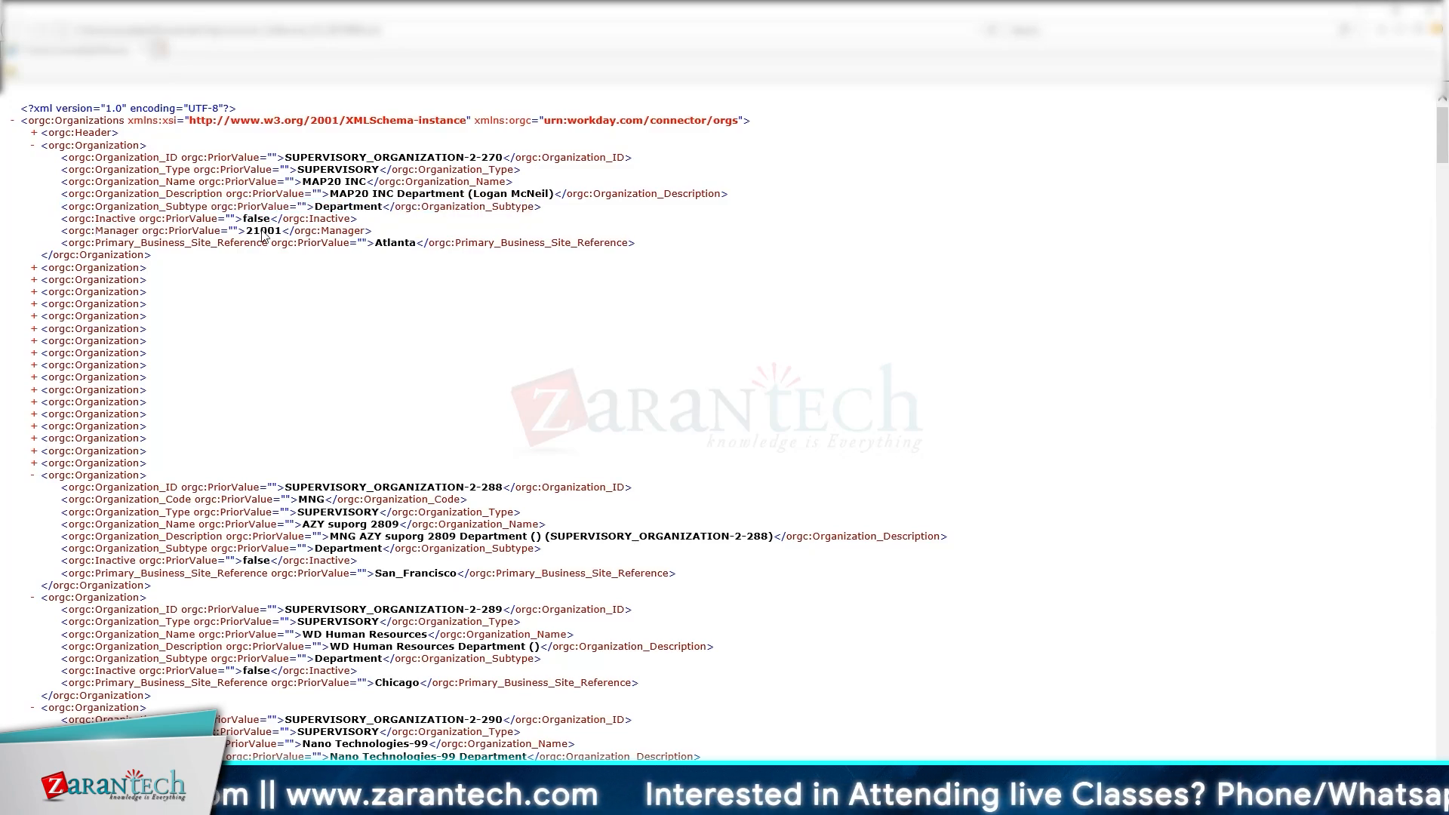
pyautogui.tripleClick(262, 235)
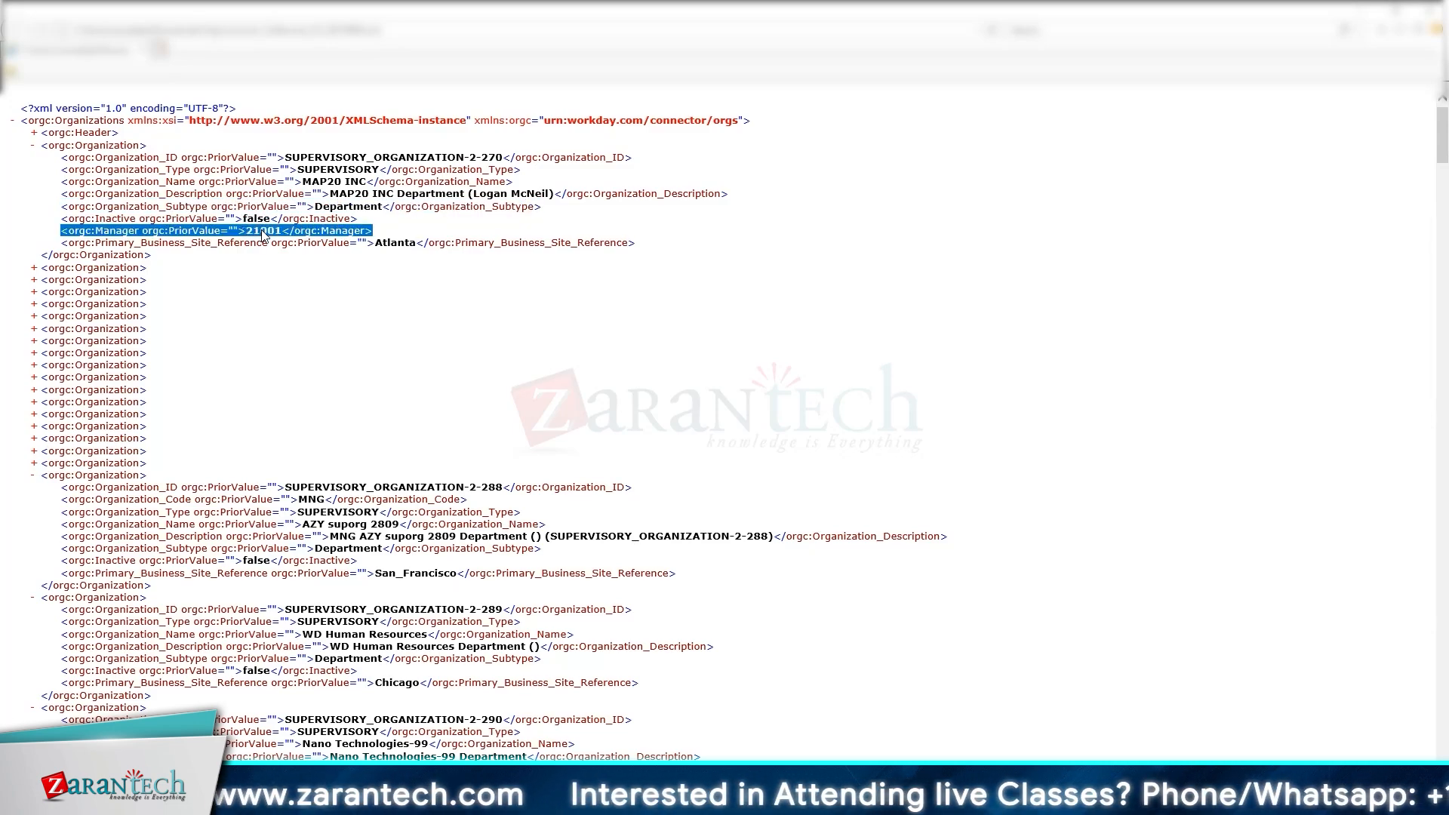
pyautogui.doubleClick(395, 244)
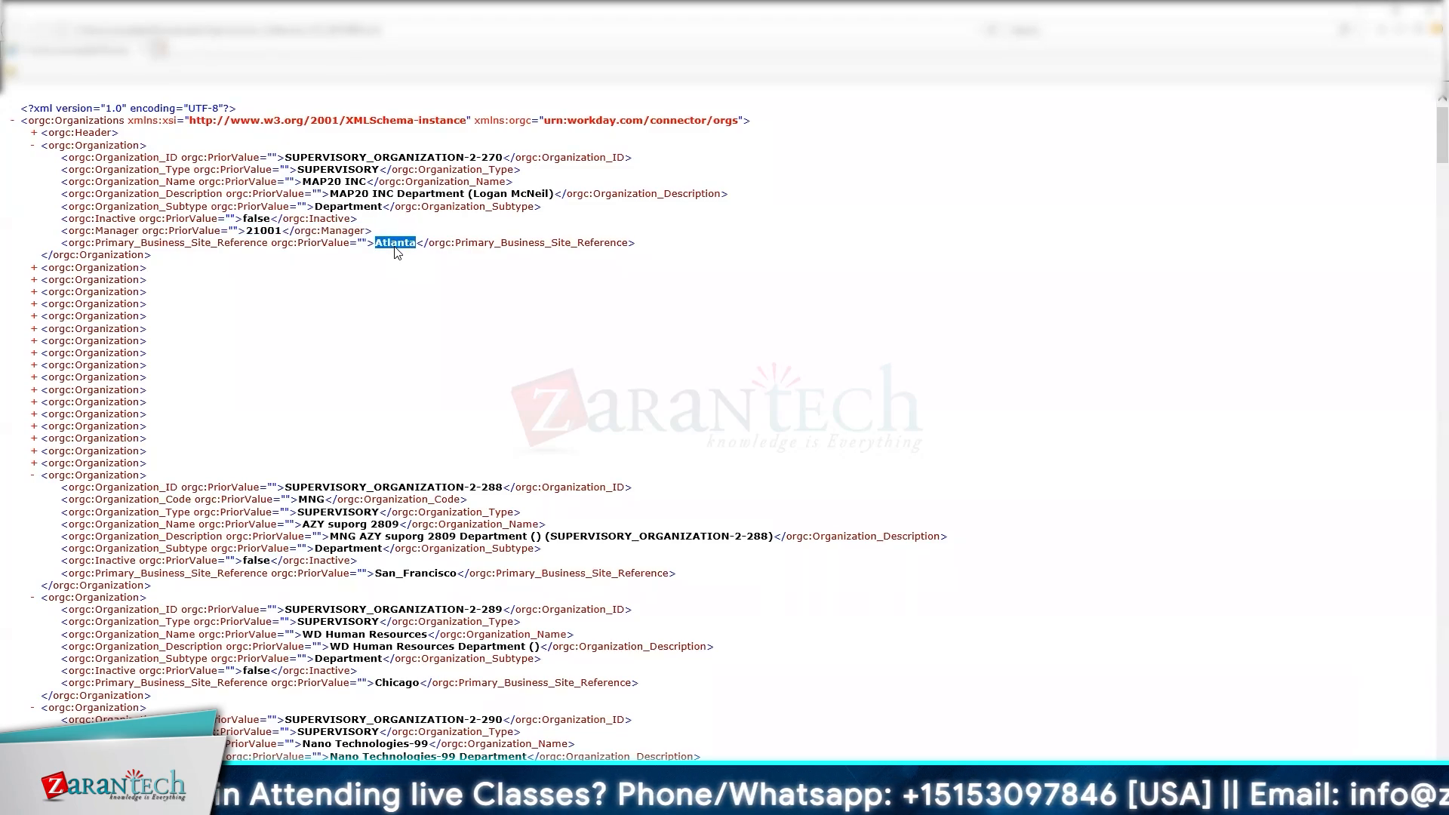
pyautogui.moveTo(154, 257); pyautogui.dragTo(51, 257)
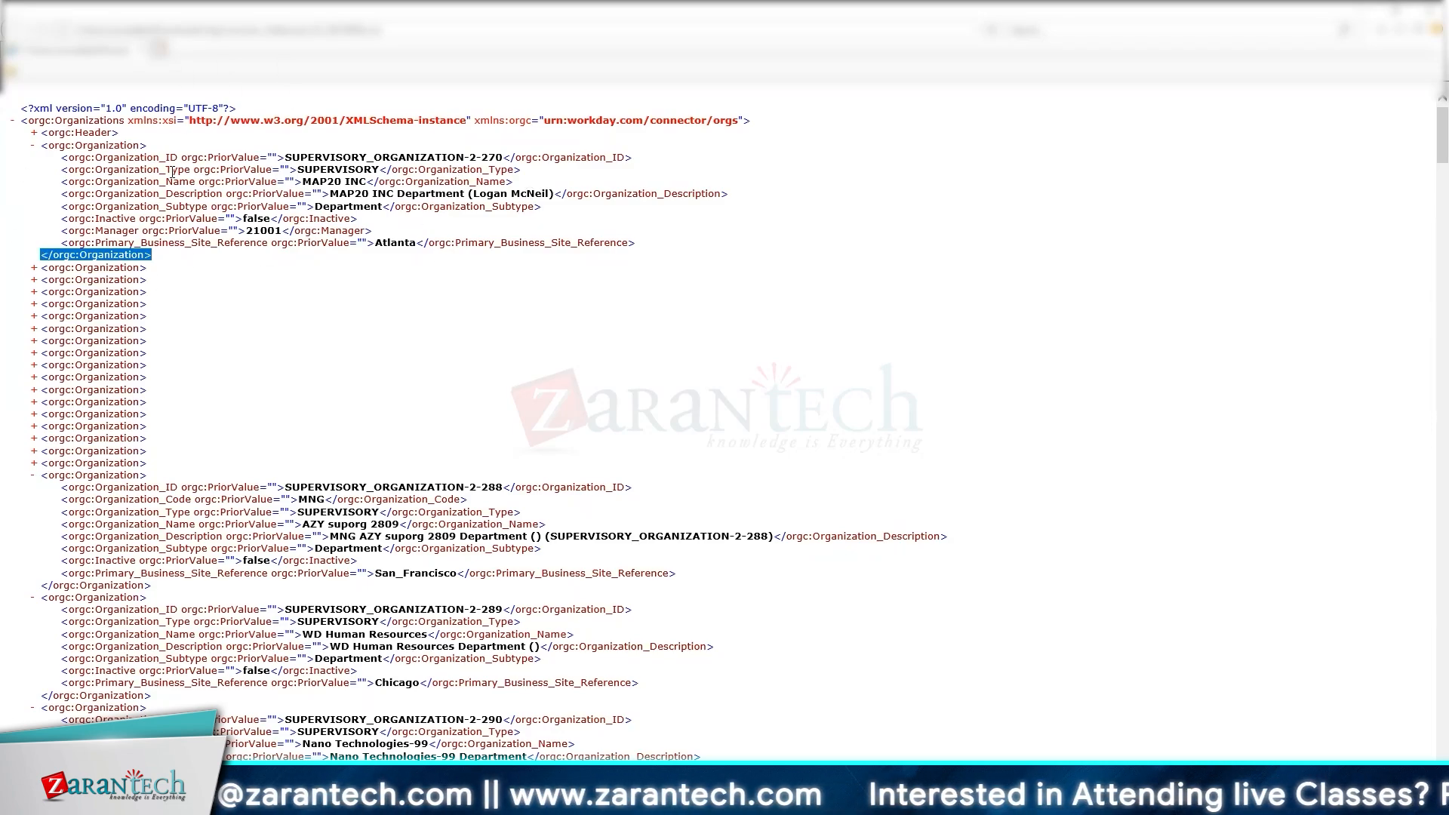
# Step: Collapse and re-expand the first organization record, 2-270
pyautogui.click(52, 138)
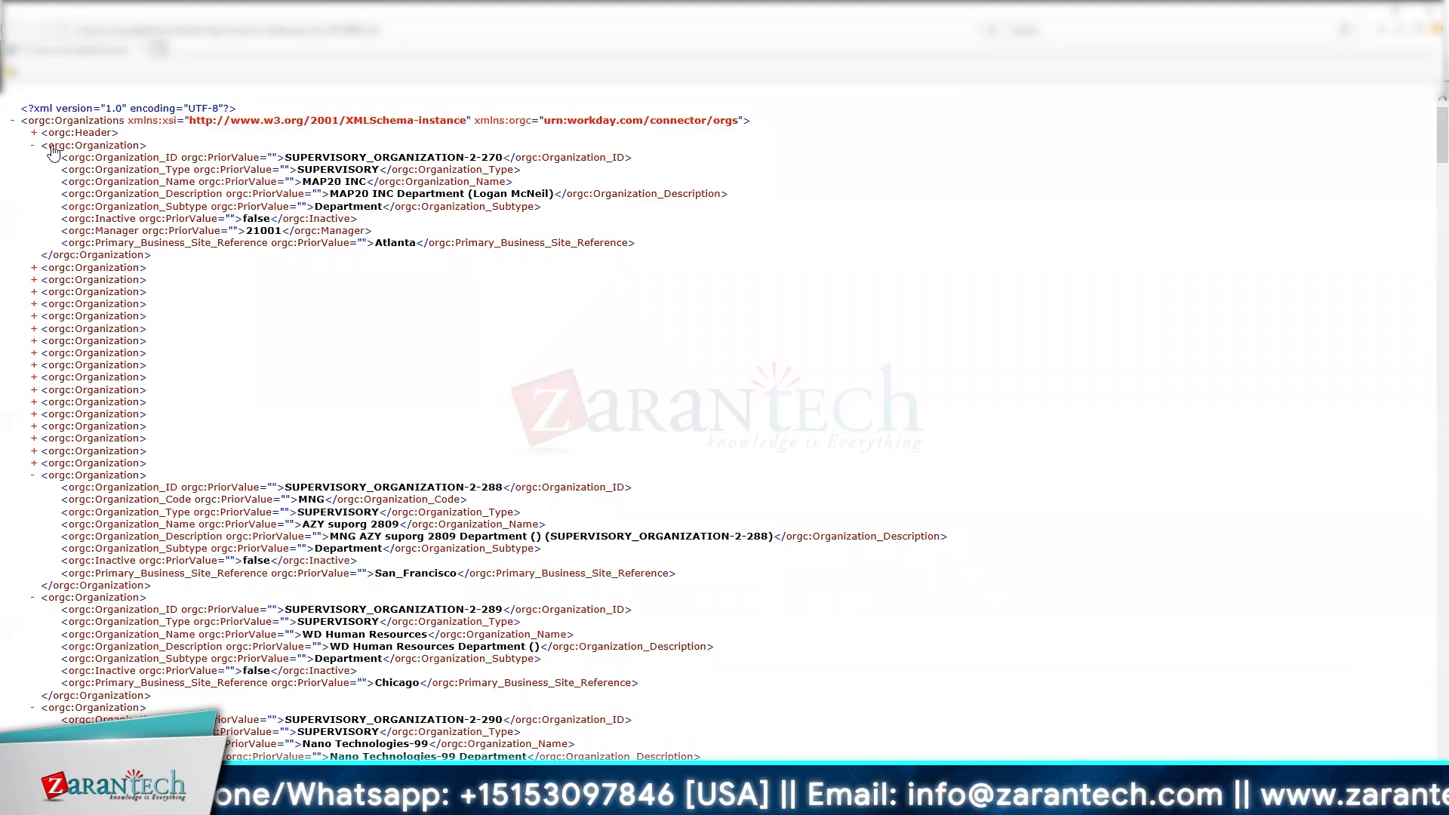
pyautogui.moveTo(152, 261); pyautogui.dragTo(37, 255)
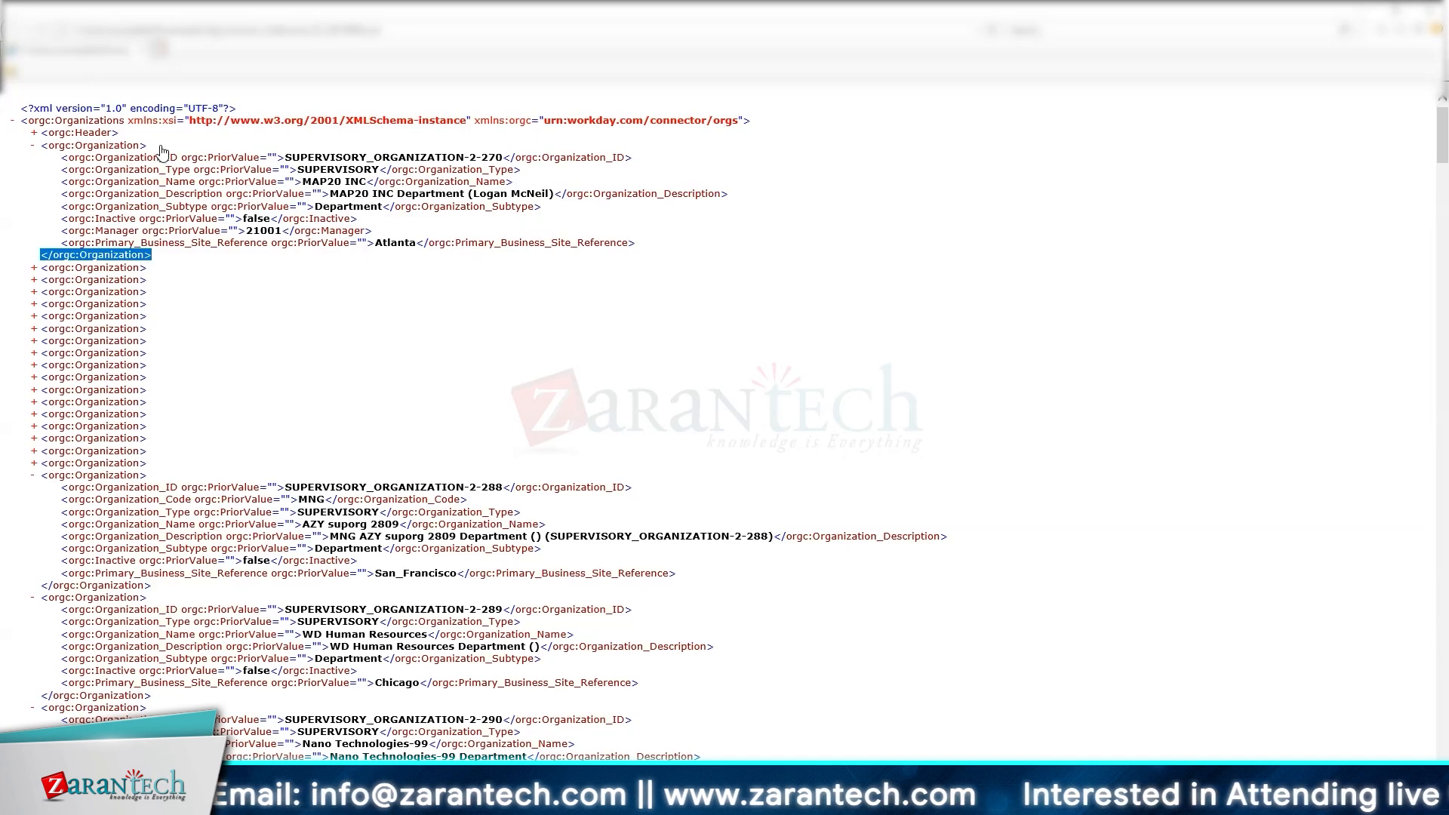
pyautogui.click(57, 149)
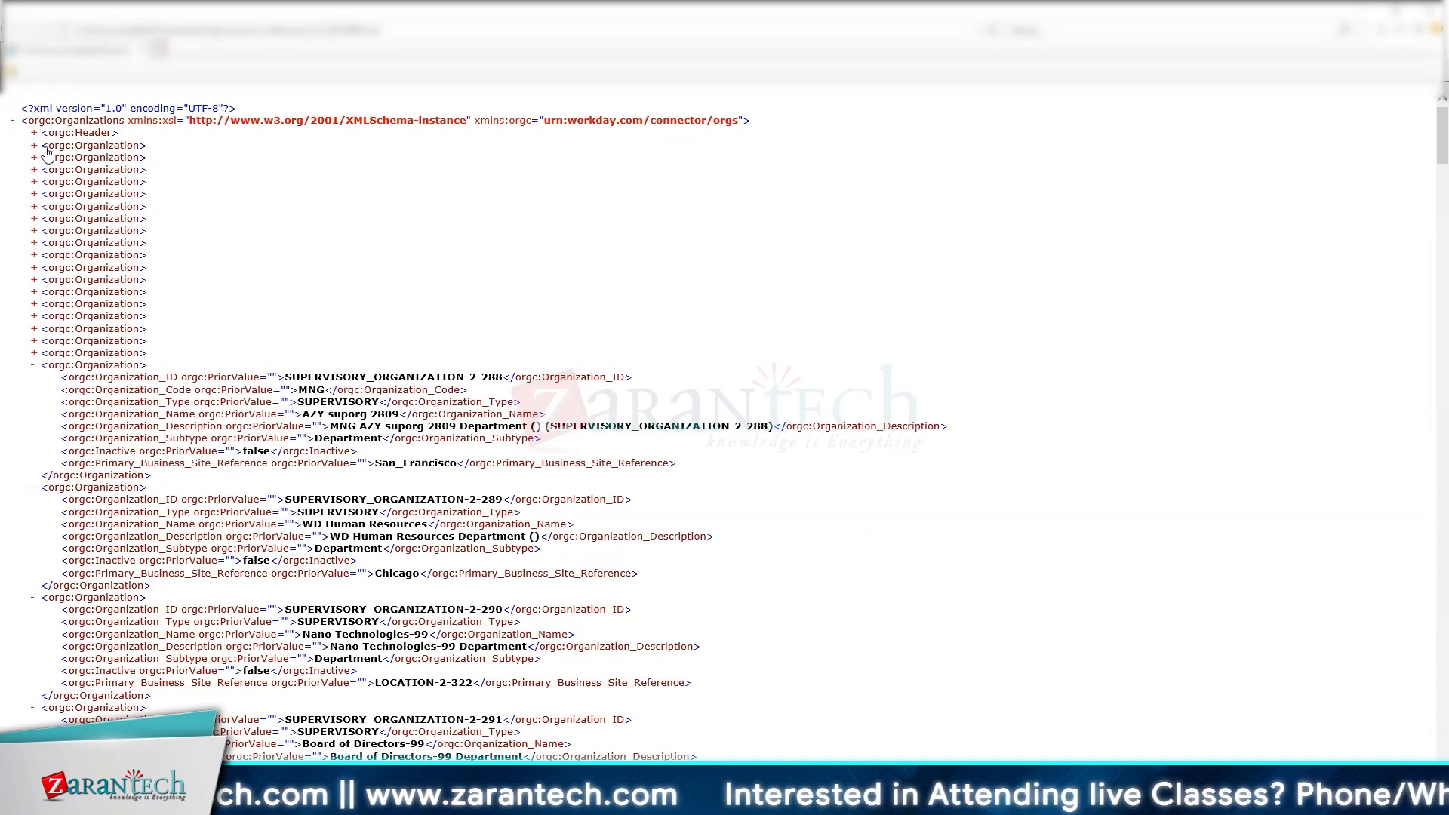
pyautogui.click(34, 146)
# Step: Highlight the whole 2-270 record, then expand the 2-271 workday-A Company record
pyautogui.moveTo(159, 158); pyautogui.dragTo(54, 149)
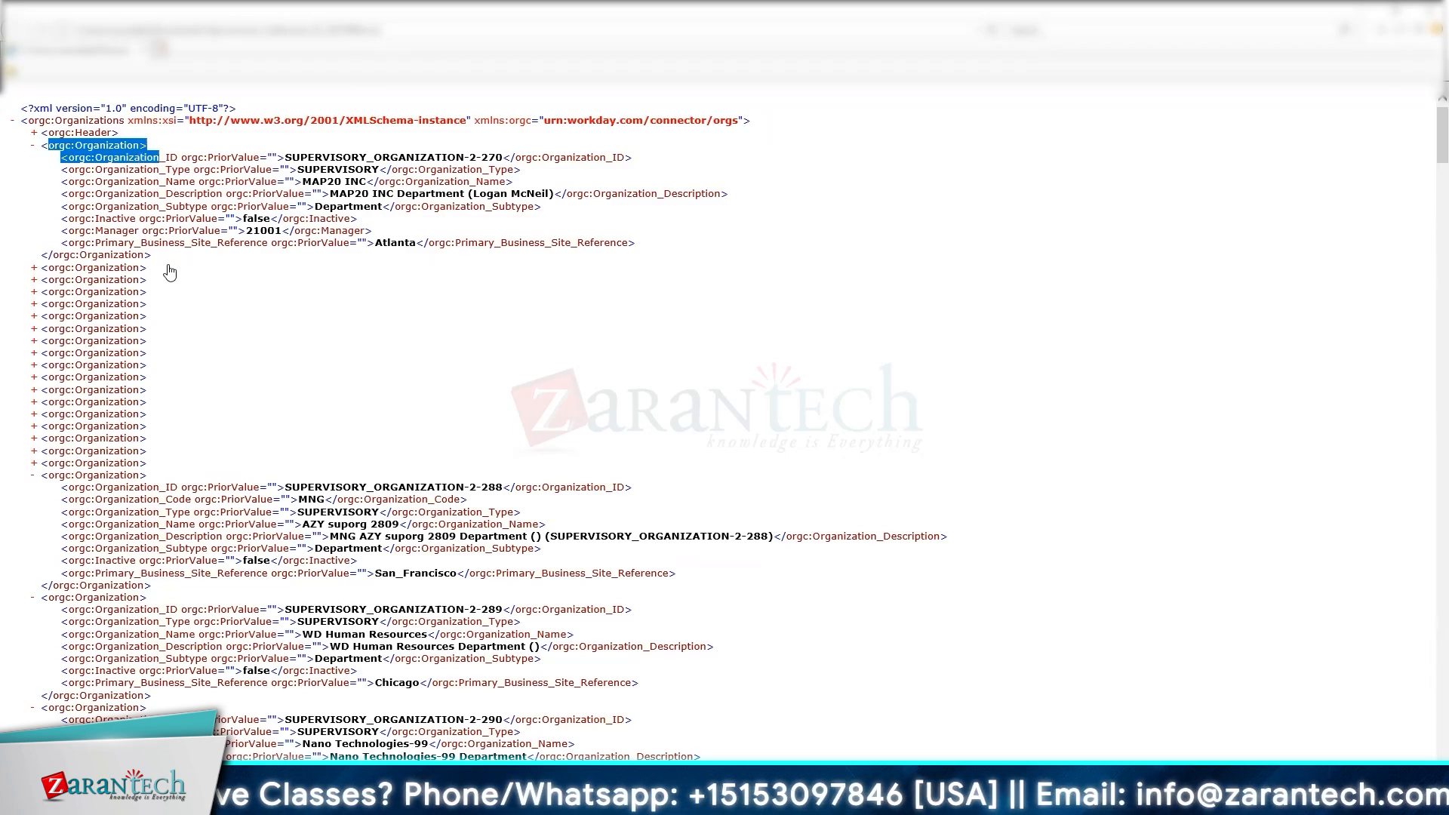
pyautogui.moveTo(157, 256); pyautogui.dragTo(36, 257)
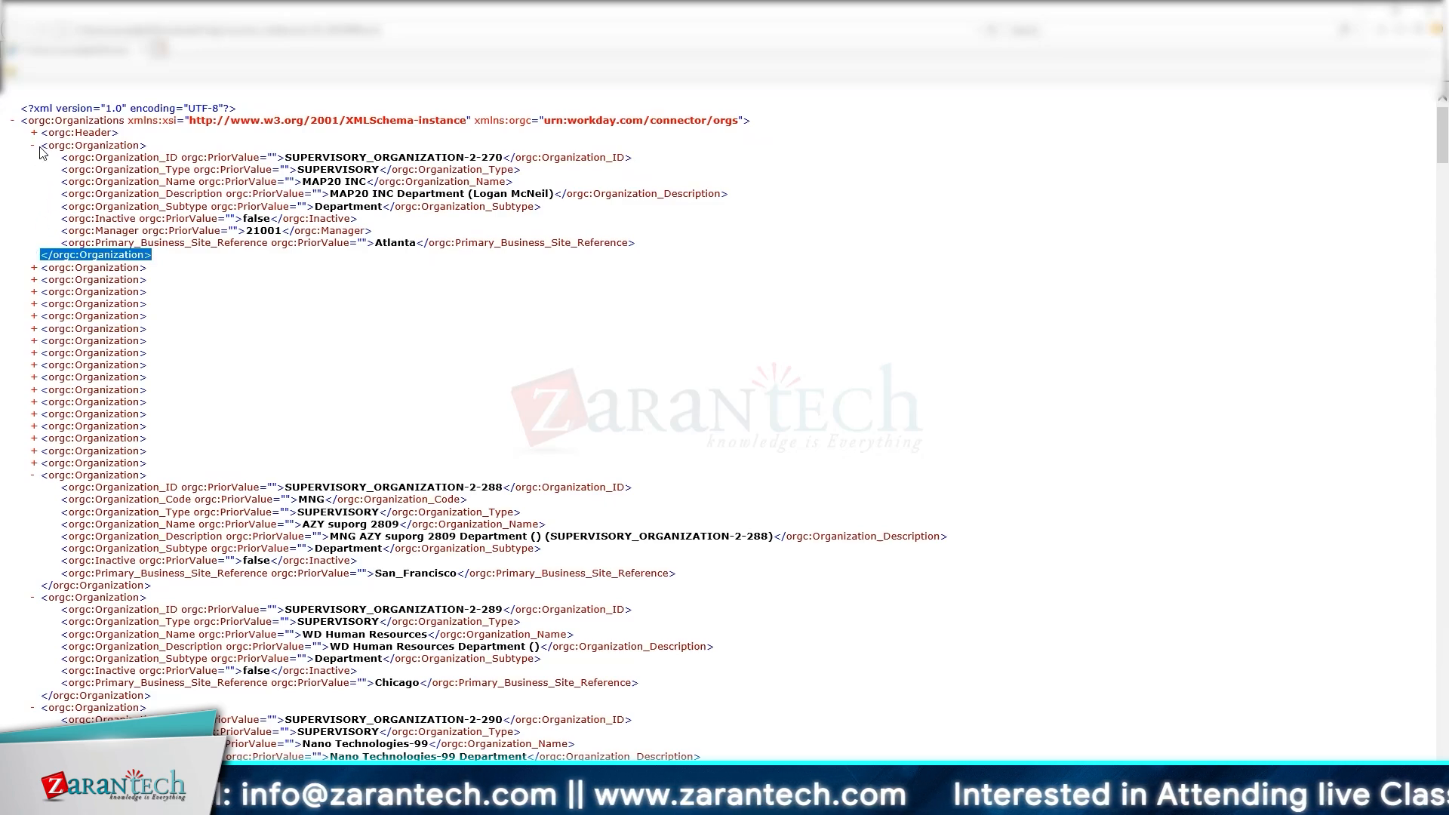
pyautogui.moveTo(42, 151); pyautogui.dragTo(153, 259)
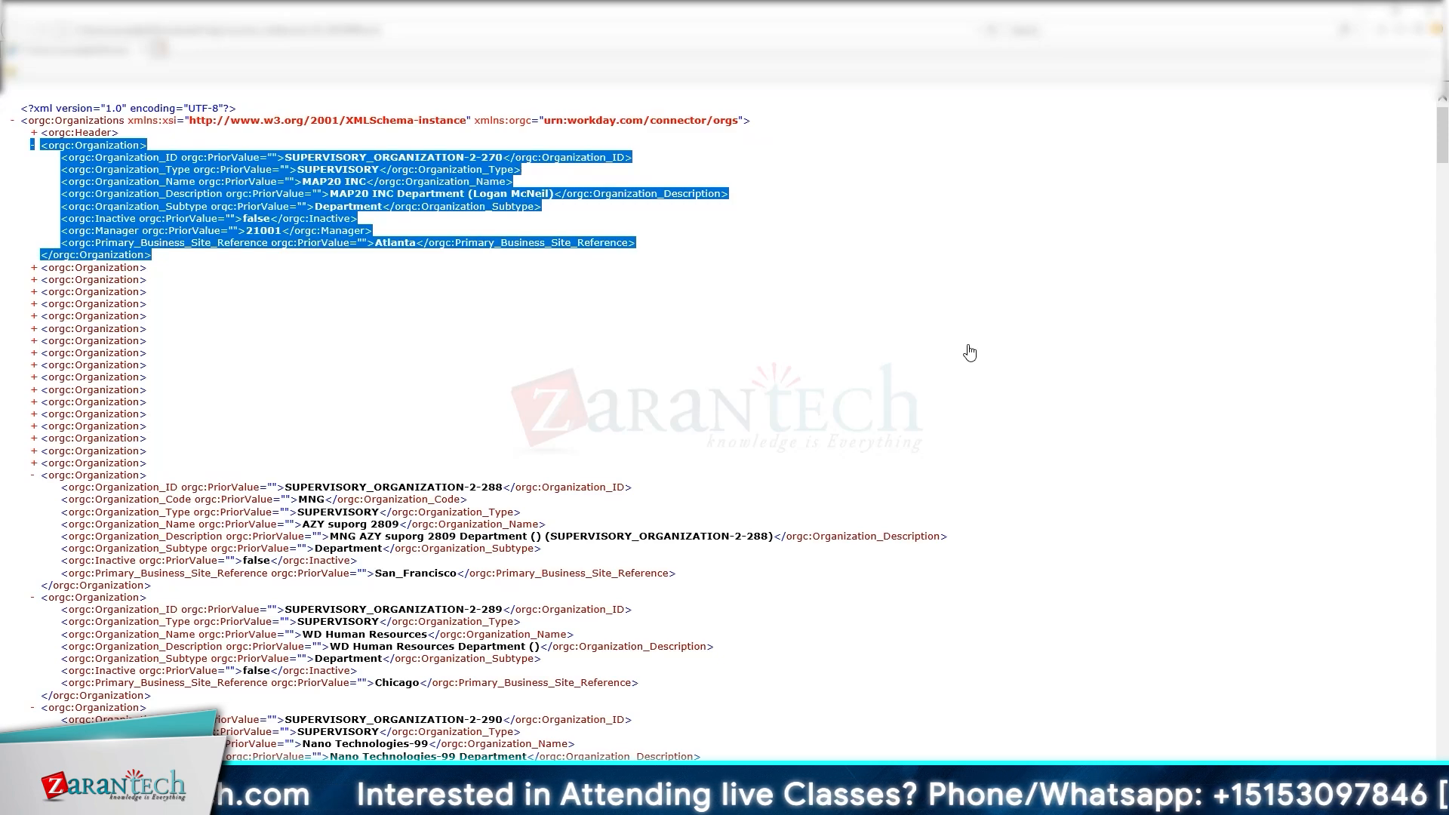
pyautogui.click(34, 269)
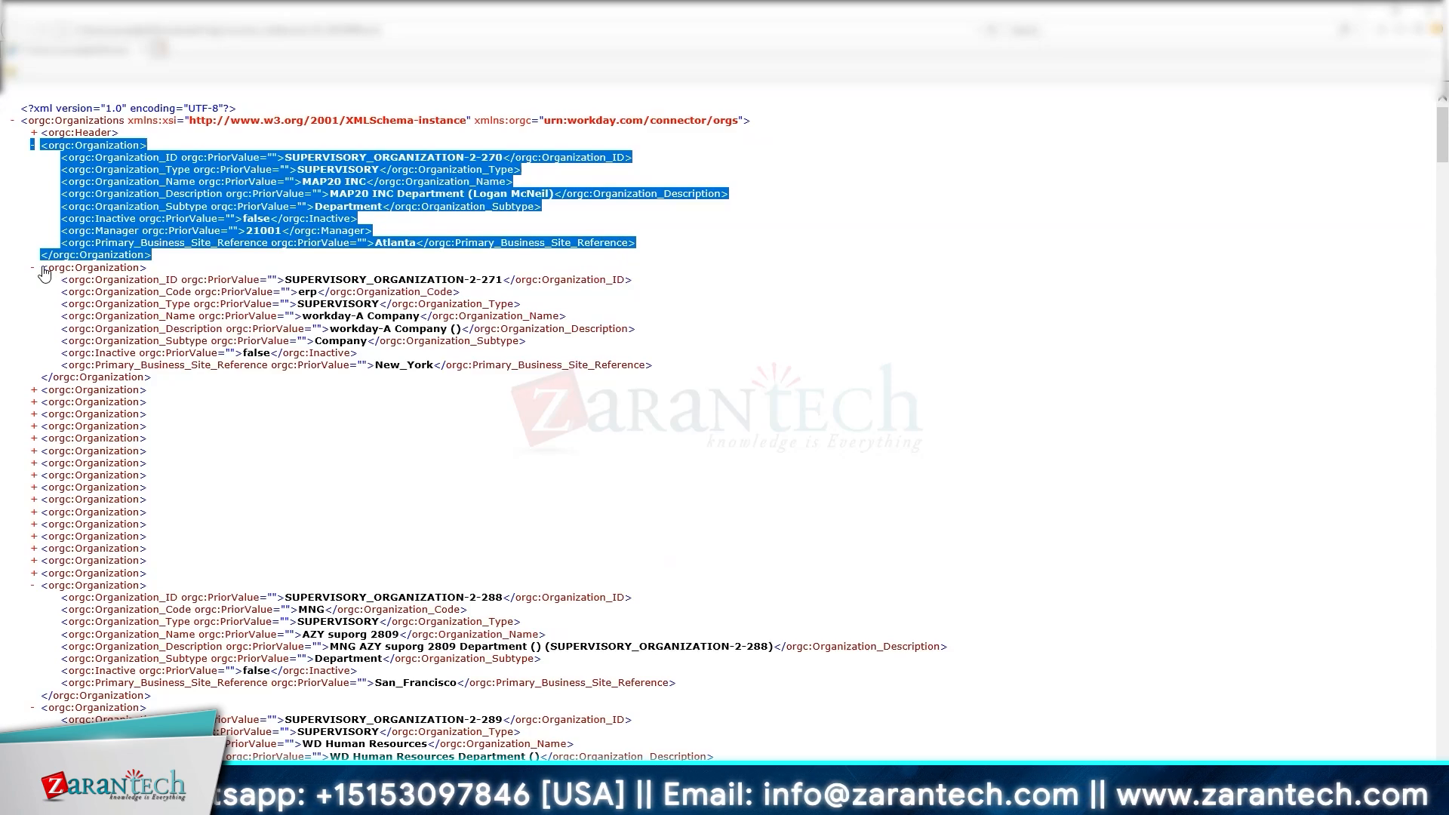
pyautogui.moveTo(40, 269); pyautogui.dragTo(182, 384)
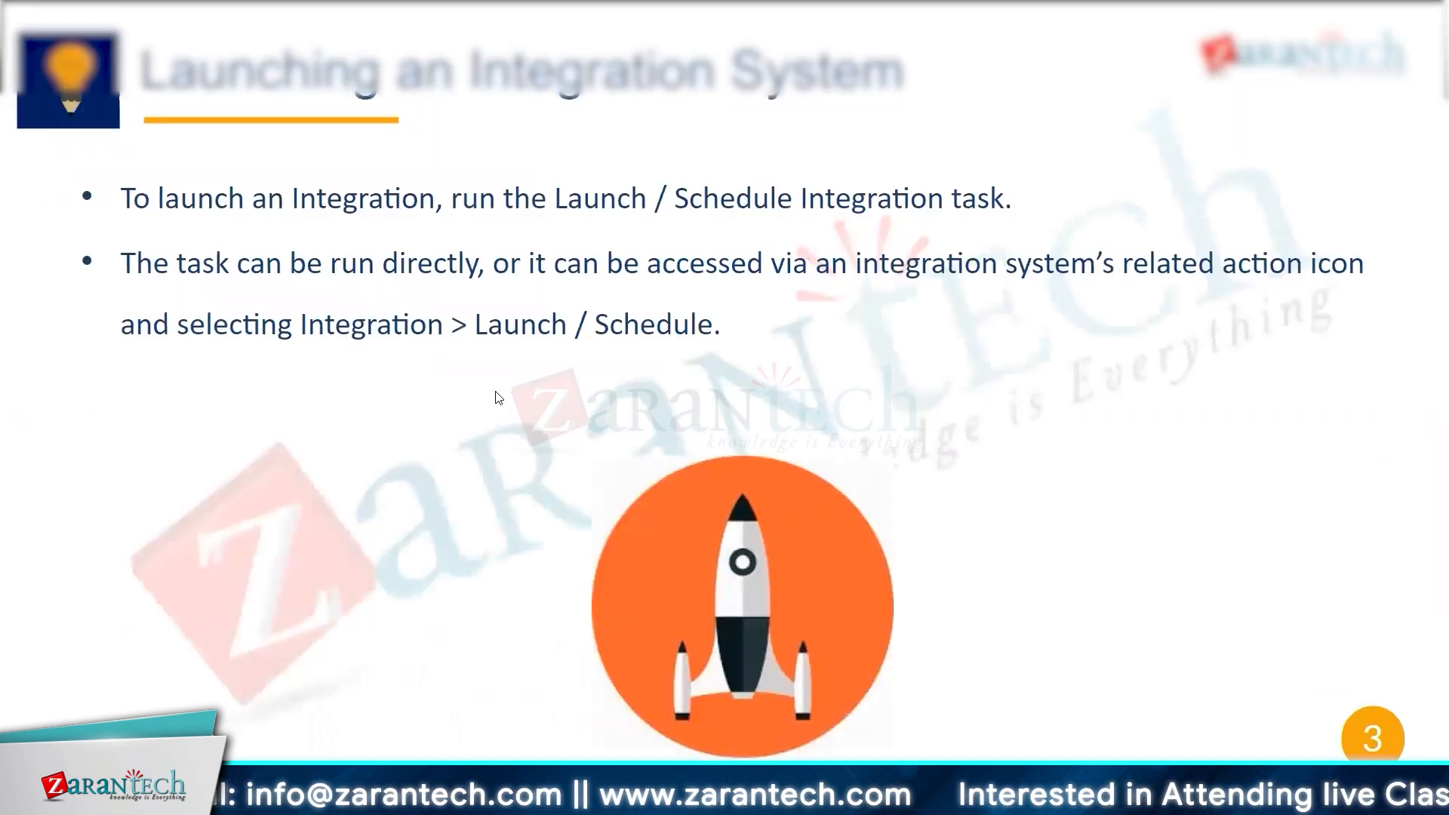
# Step: Advance two slides to the one on launch parameters and full-file extracts
pyautogui.press('Right')
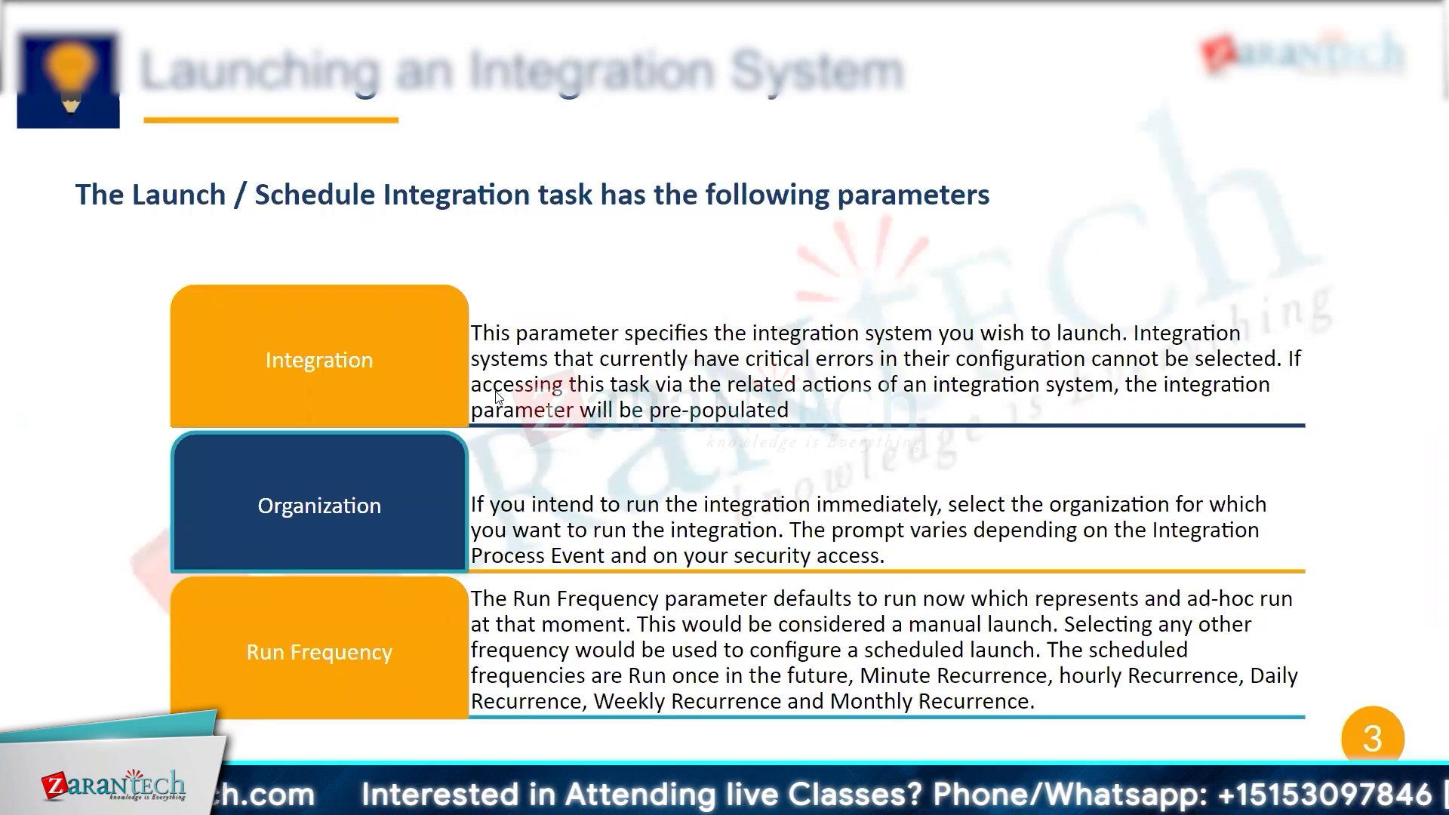
pyautogui.press('Right')
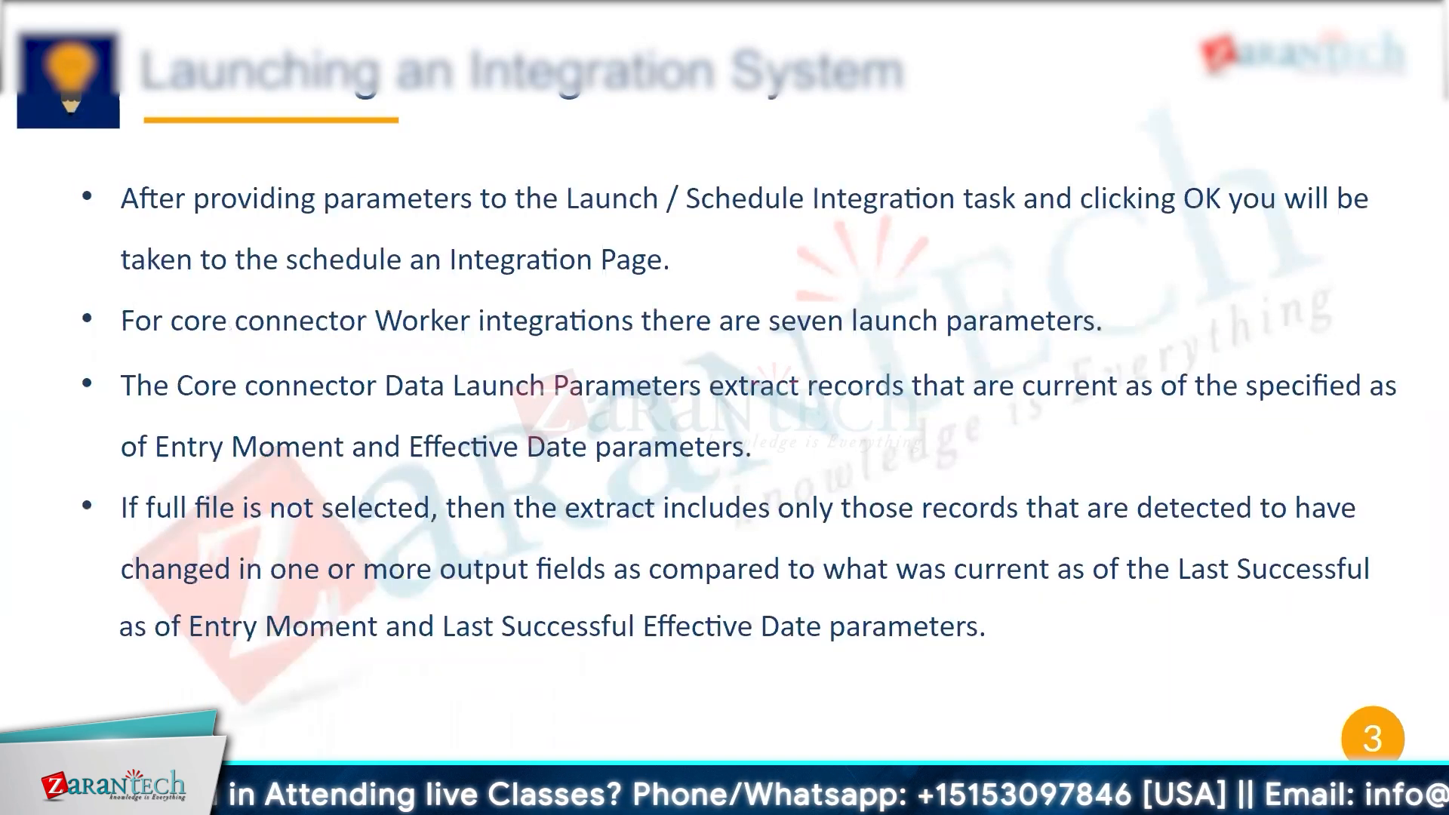
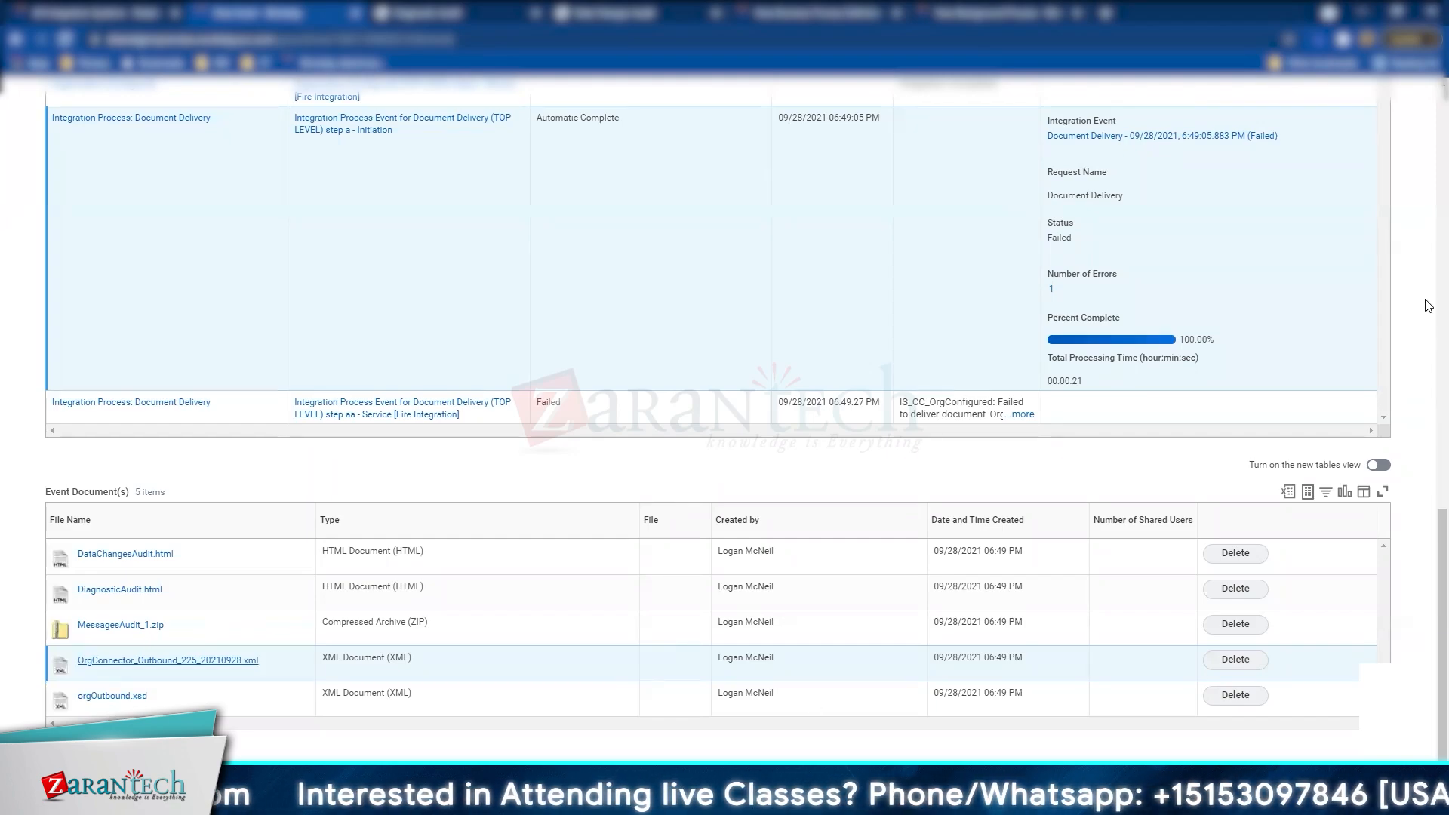
# Step: Download MessagesAudit_1.zip from the event's Reports and Other Output Files list
pyautogui.scroll(3, 1026, 387)
pyautogui.scroll(10, 1026, 387)
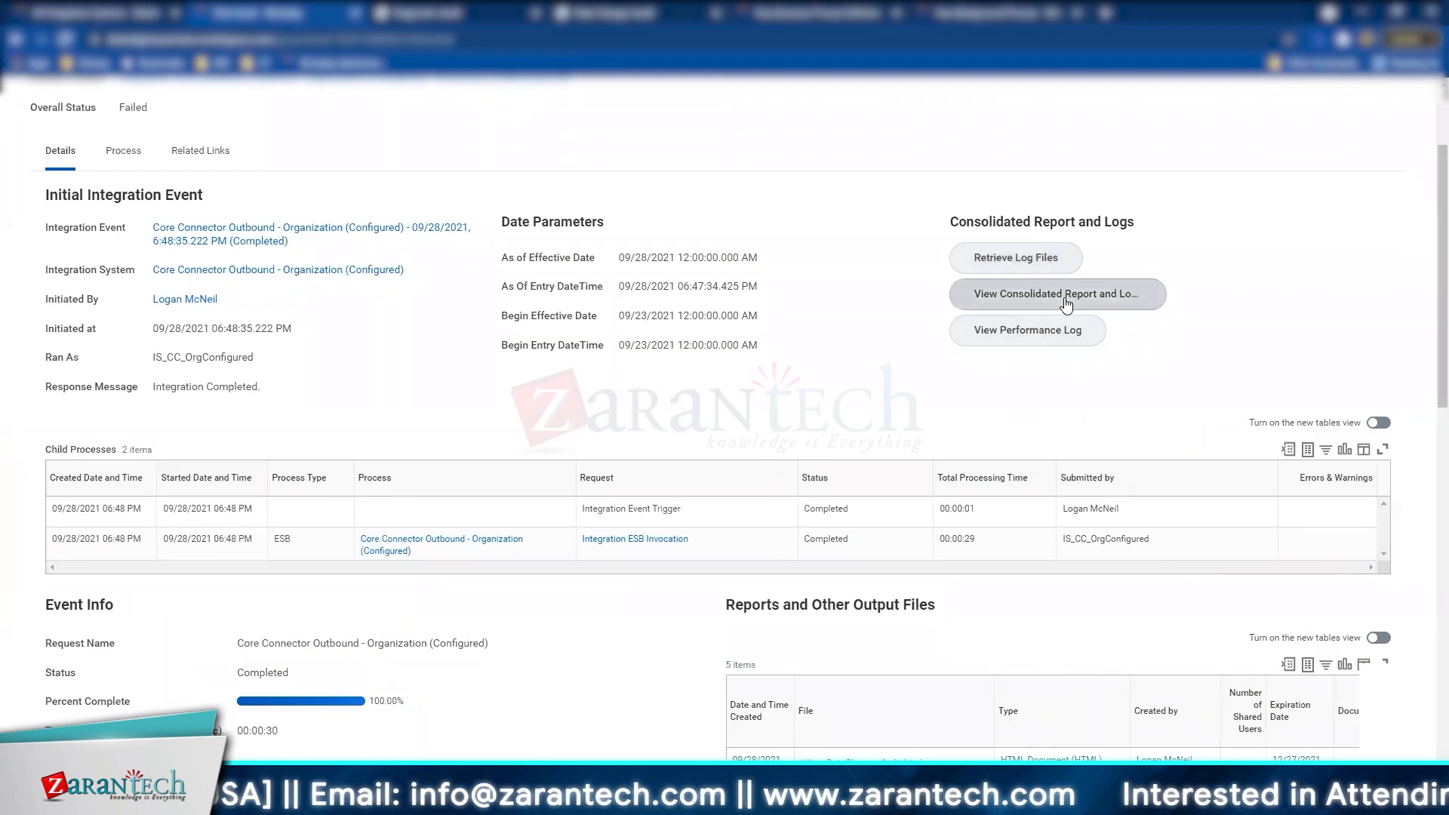
pyautogui.scroll(-4, 1071, 347)
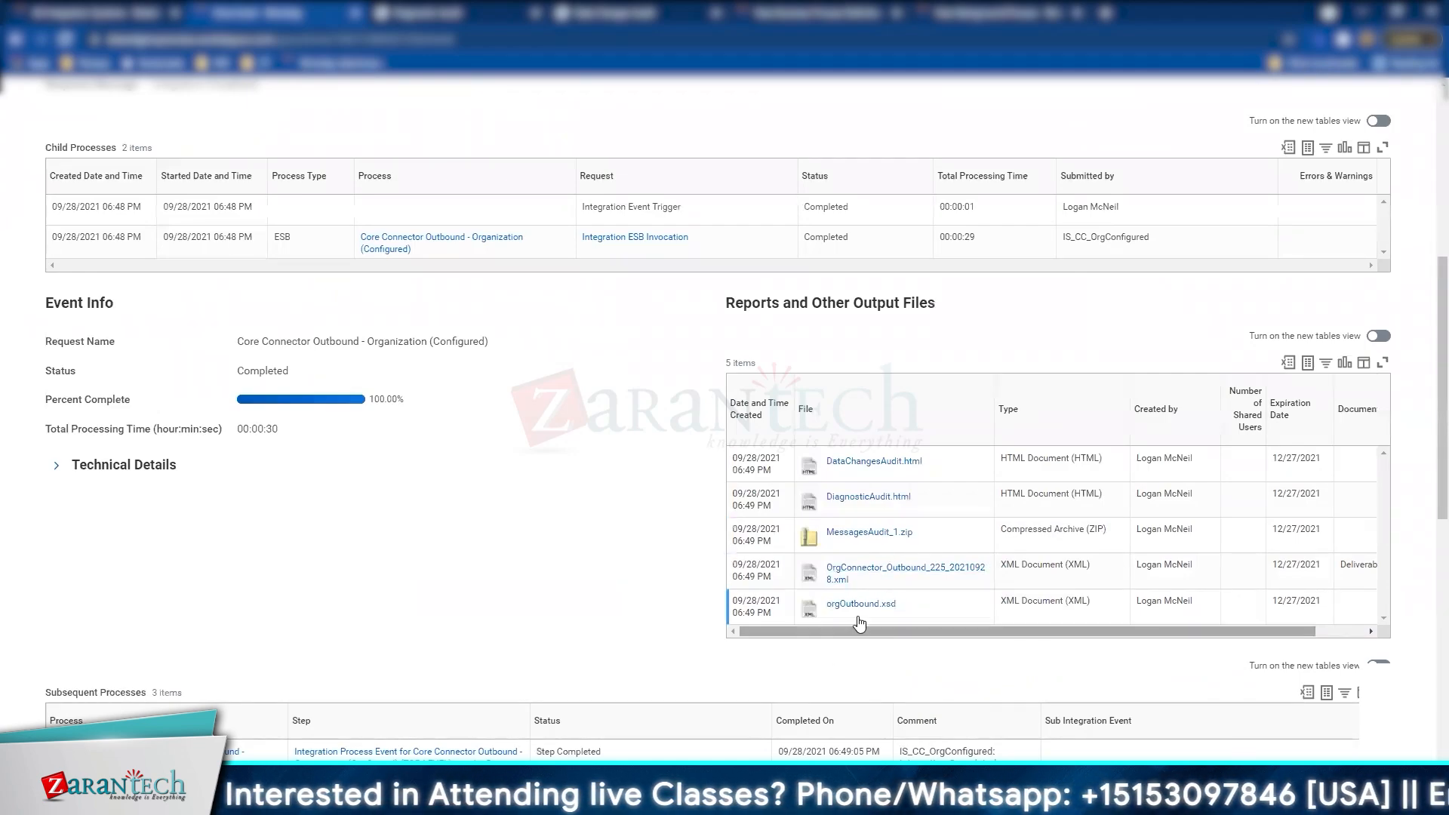
pyautogui.rightClick(864, 541)
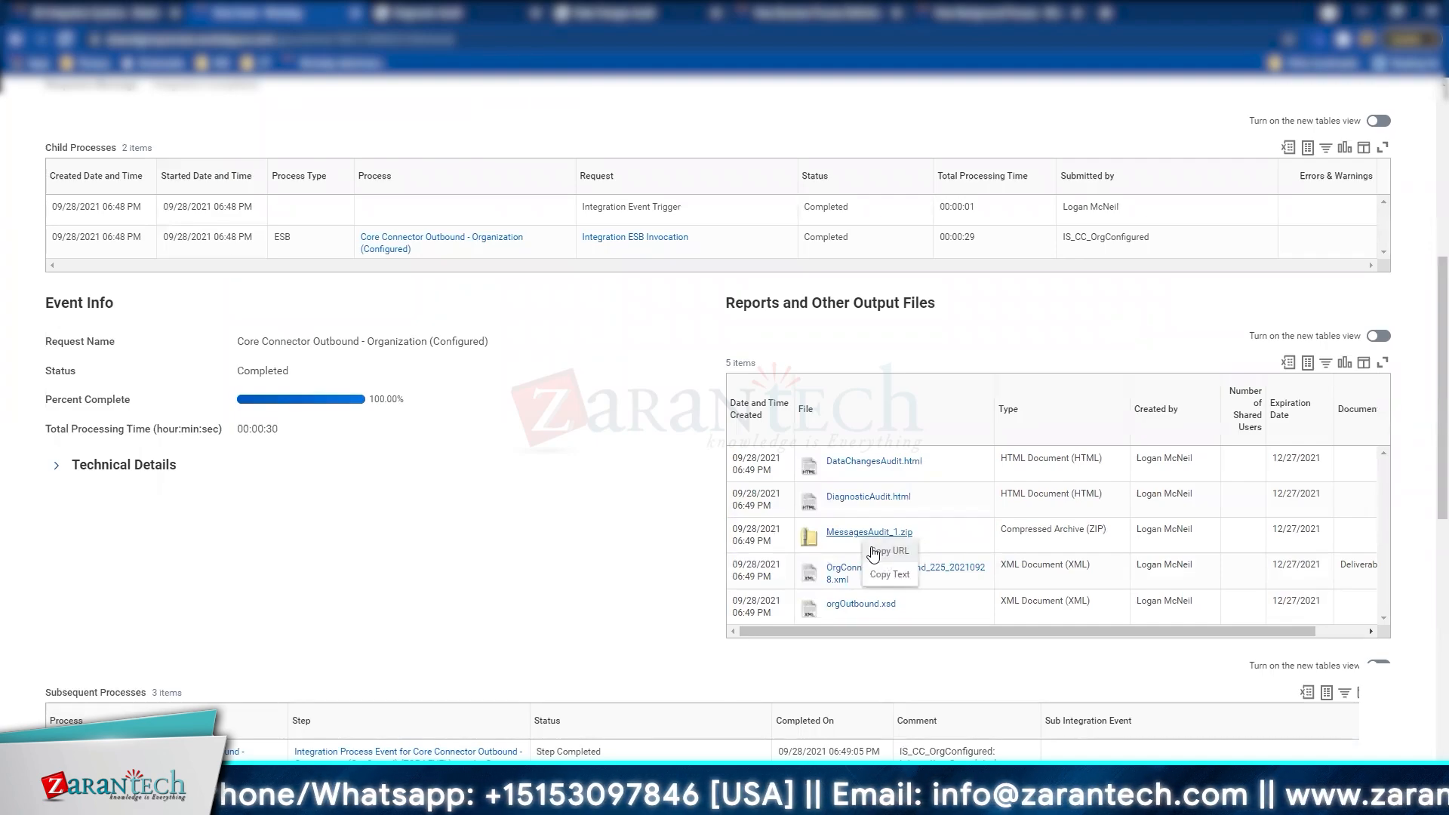
pyautogui.click(832, 534)
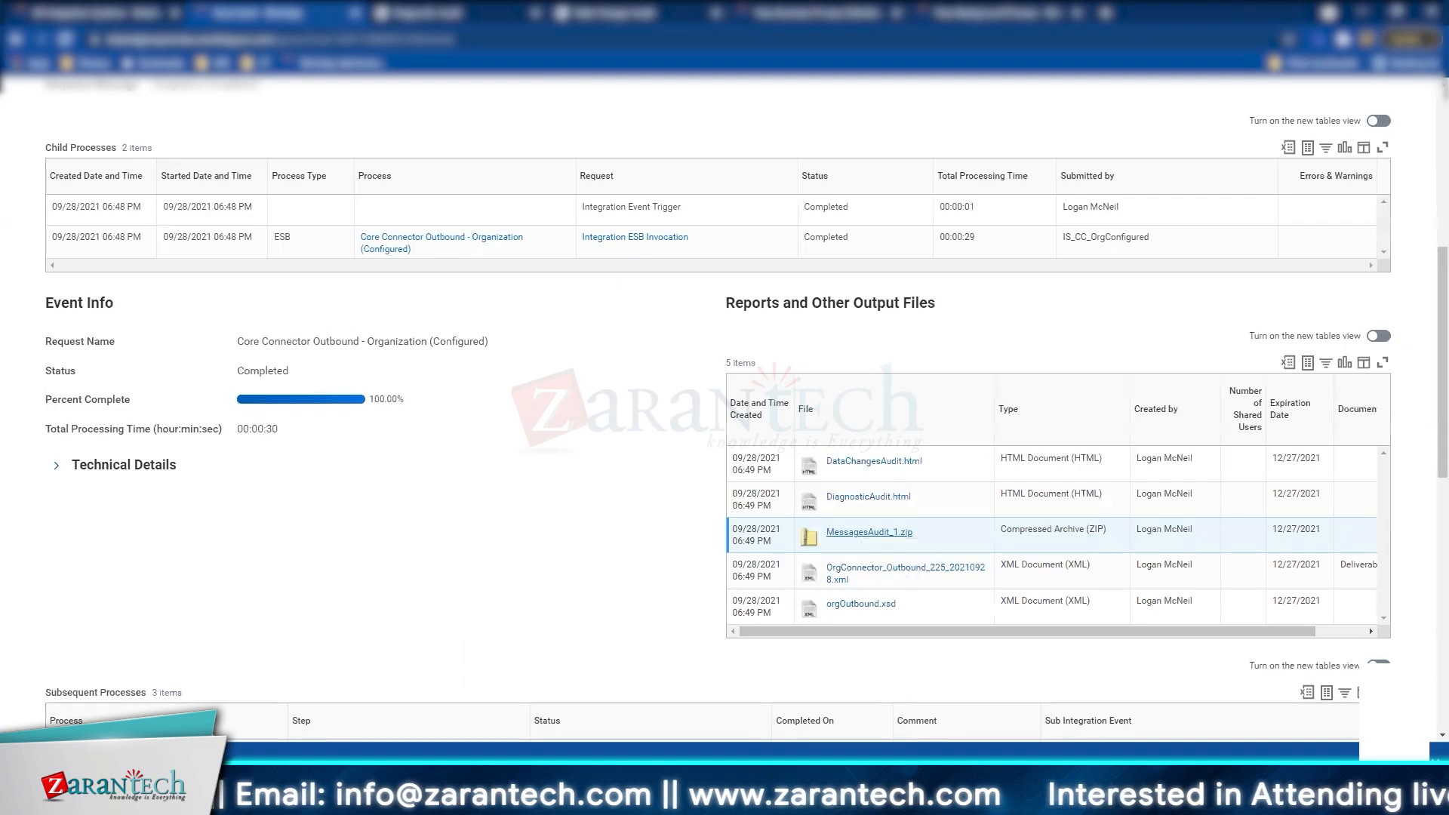
# Step: Open the MessagesAudit archive full-size with a widened Name column, then open 30000_Office_of_COO_org_historic.xml
pyautogui.click(76, 762)
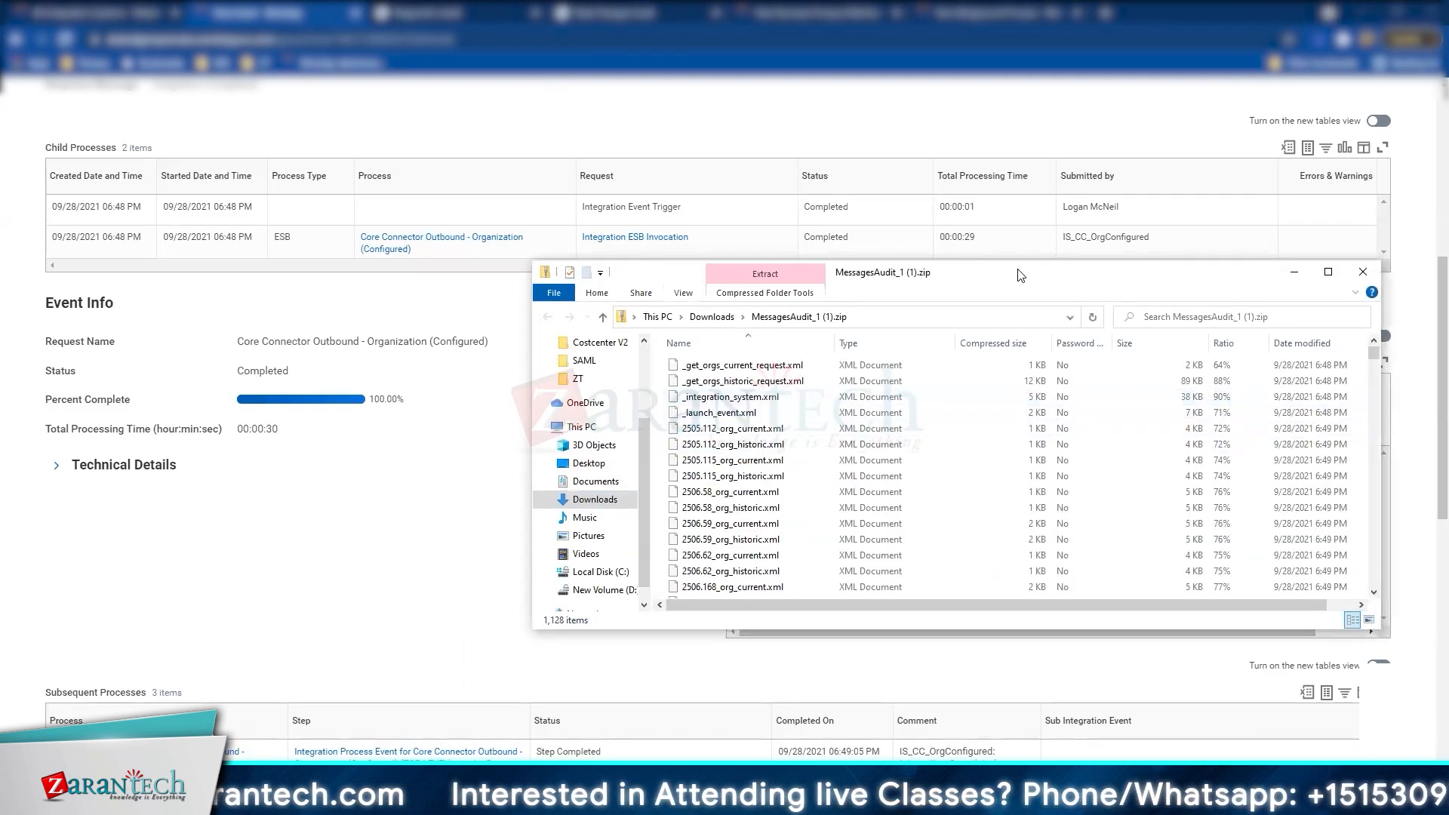
pyautogui.moveTo(1005, 267); pyautogui.dragTo(663, 41)
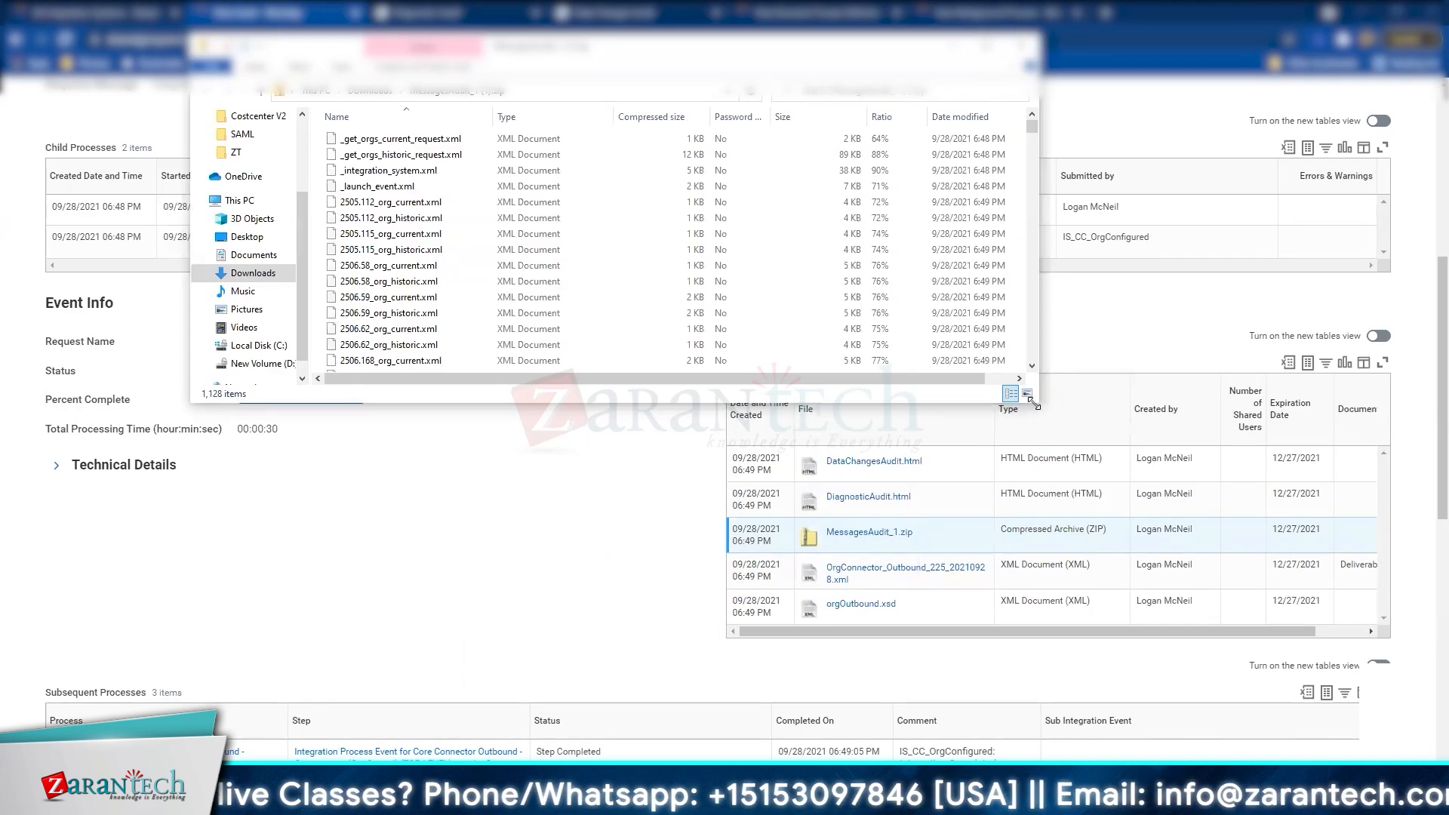
pyautogui.moveTo(1034, 403); pyautogui.dragTo(1419, 812)
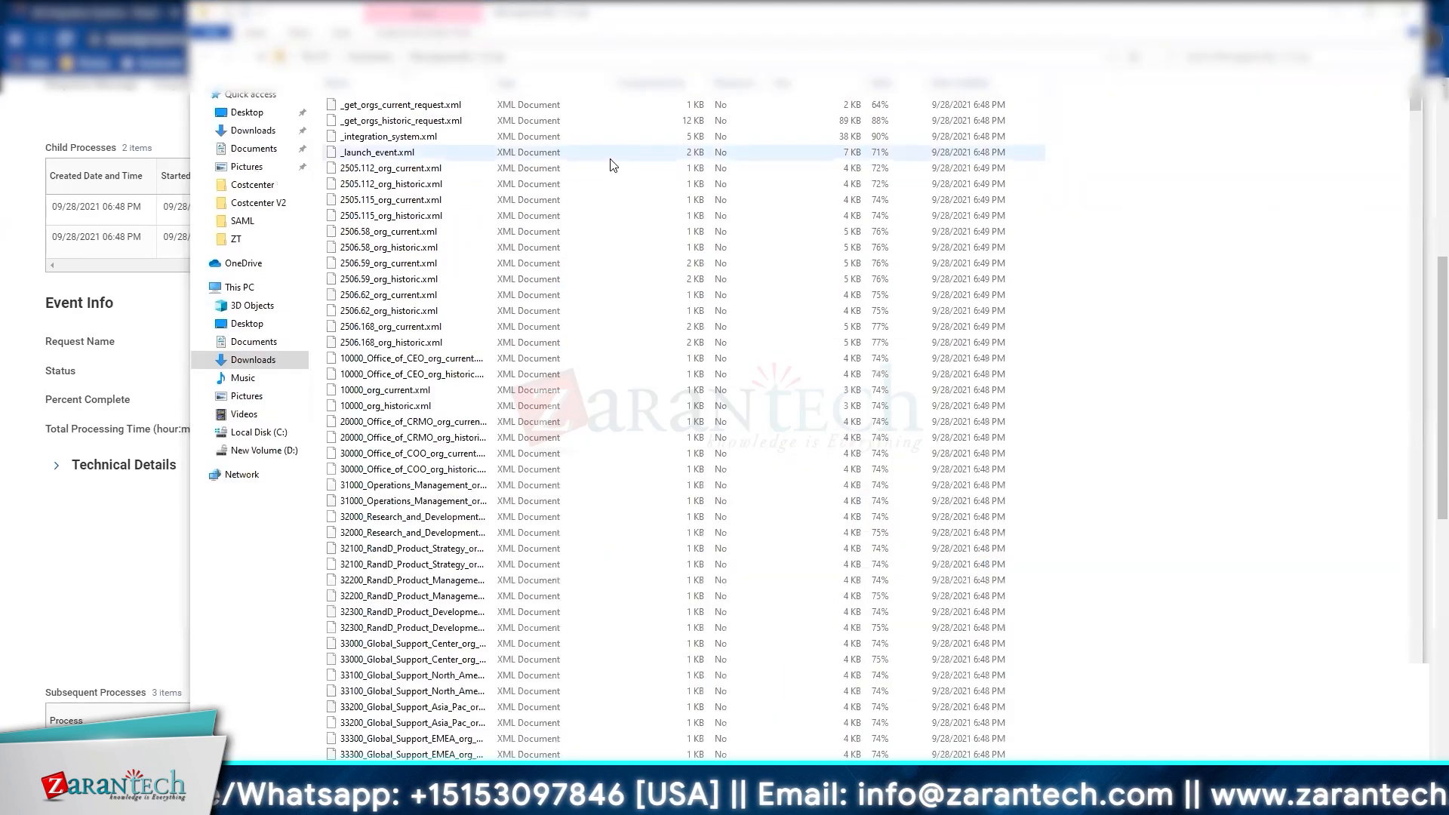
pyautogui.moveTo(493, 81); pyautogui.dragTo(564, 113)
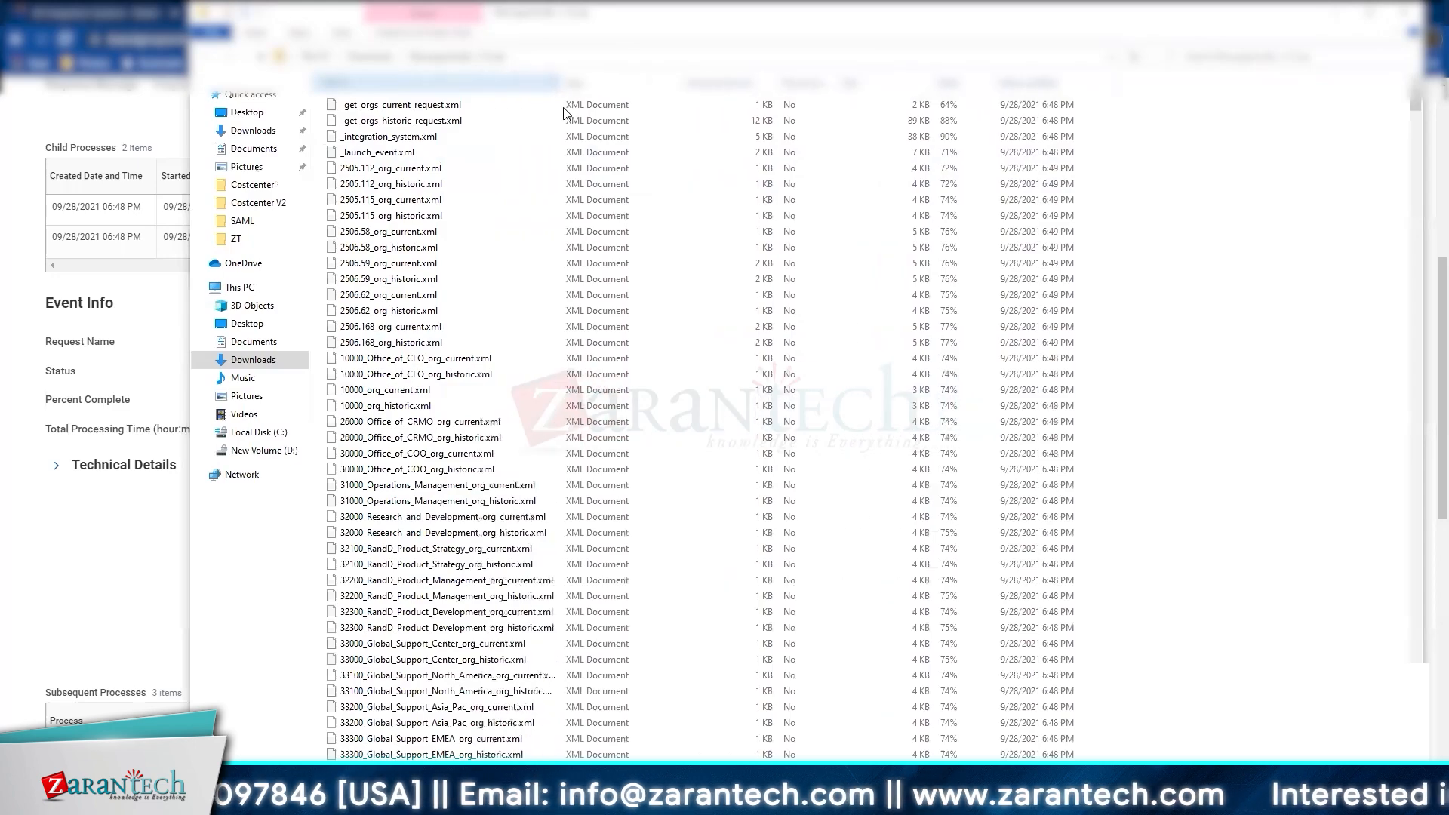
pyautogui.doubleClick(475, 477)
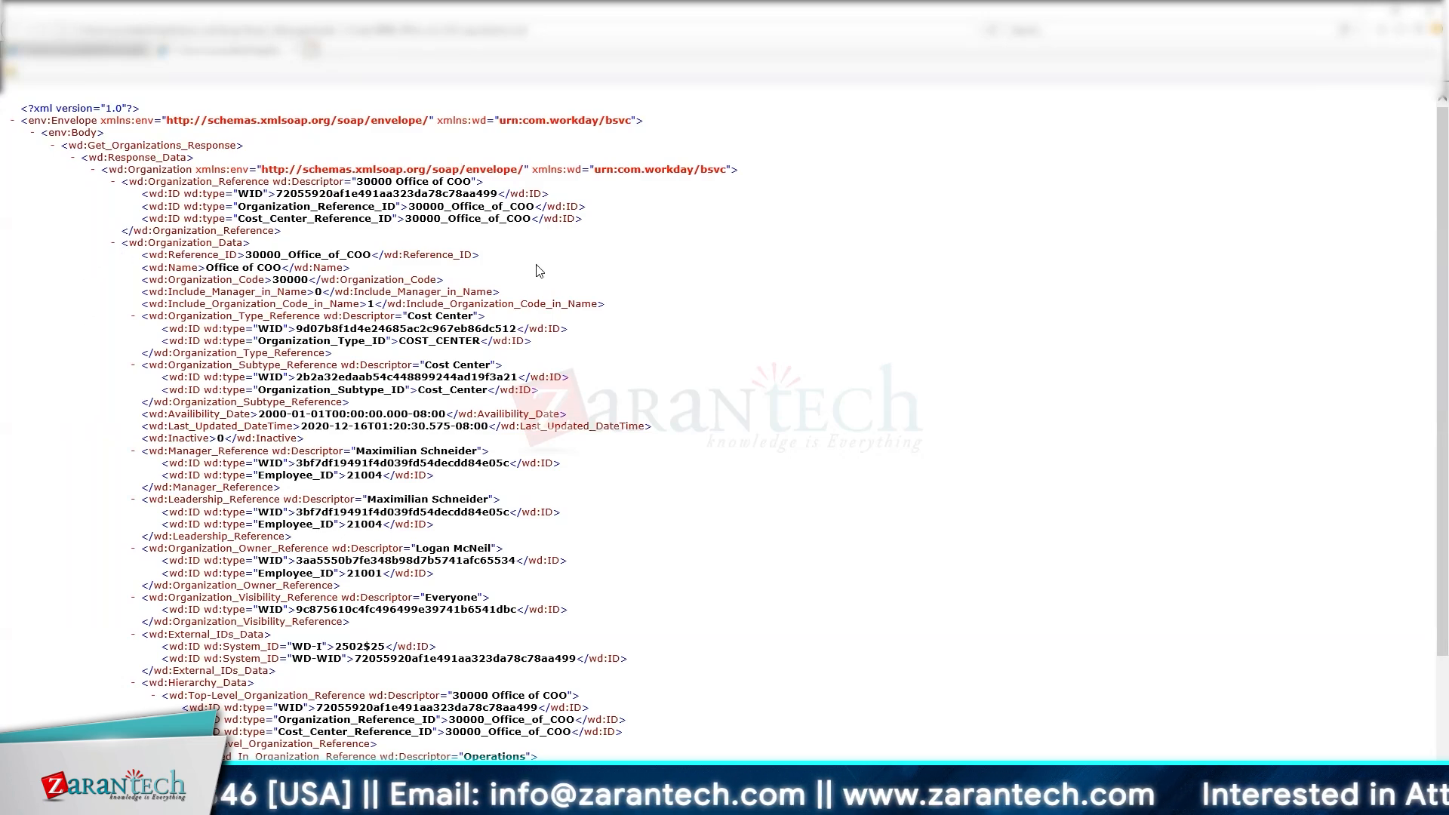
# Step: Scroll through the Office of COO and orgc:Organizations XML, then minimize the browser
pyautogui.scroll(-3, 540, 270)
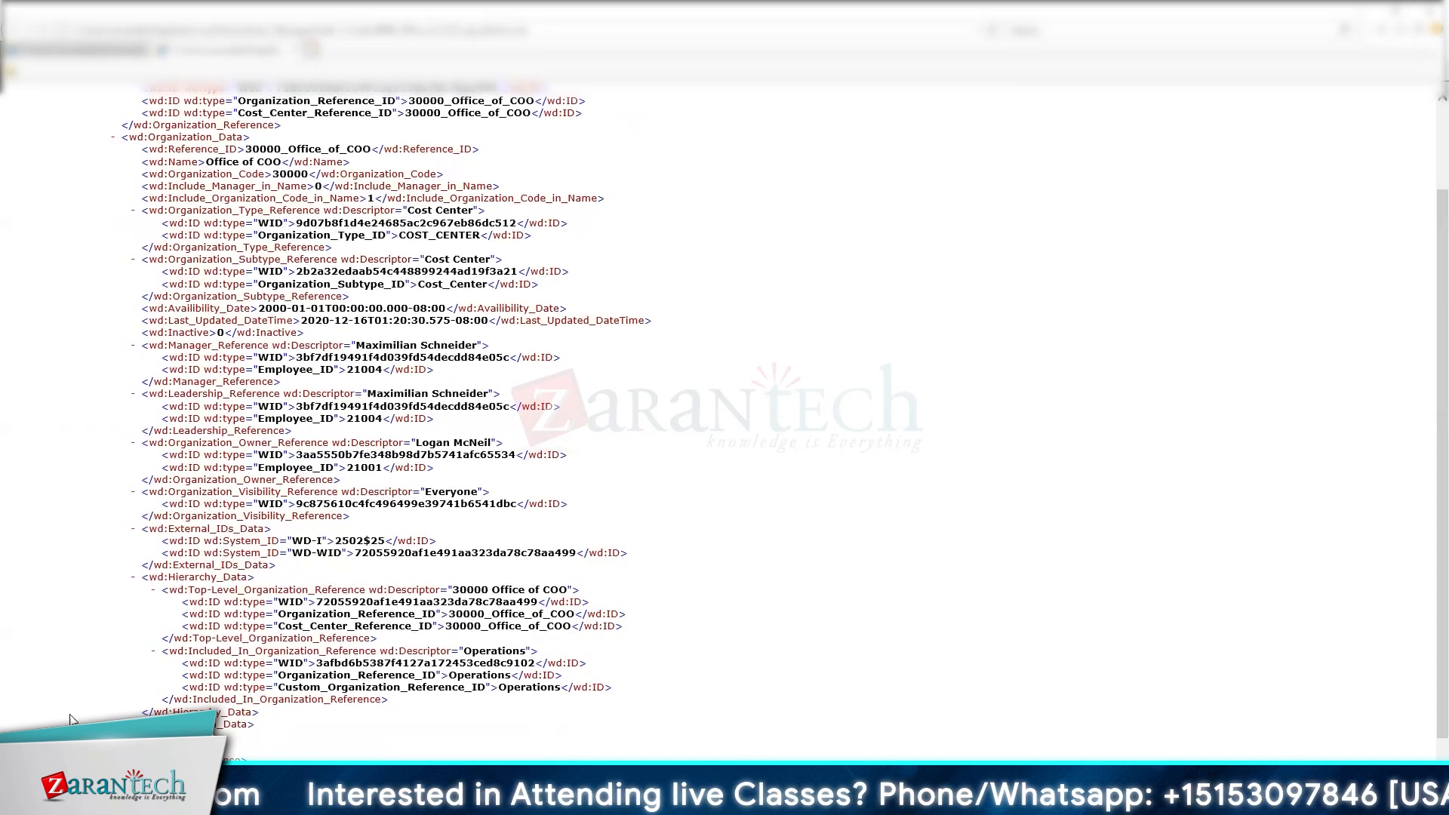
pyautogui.scroll(-1, 575, 560)
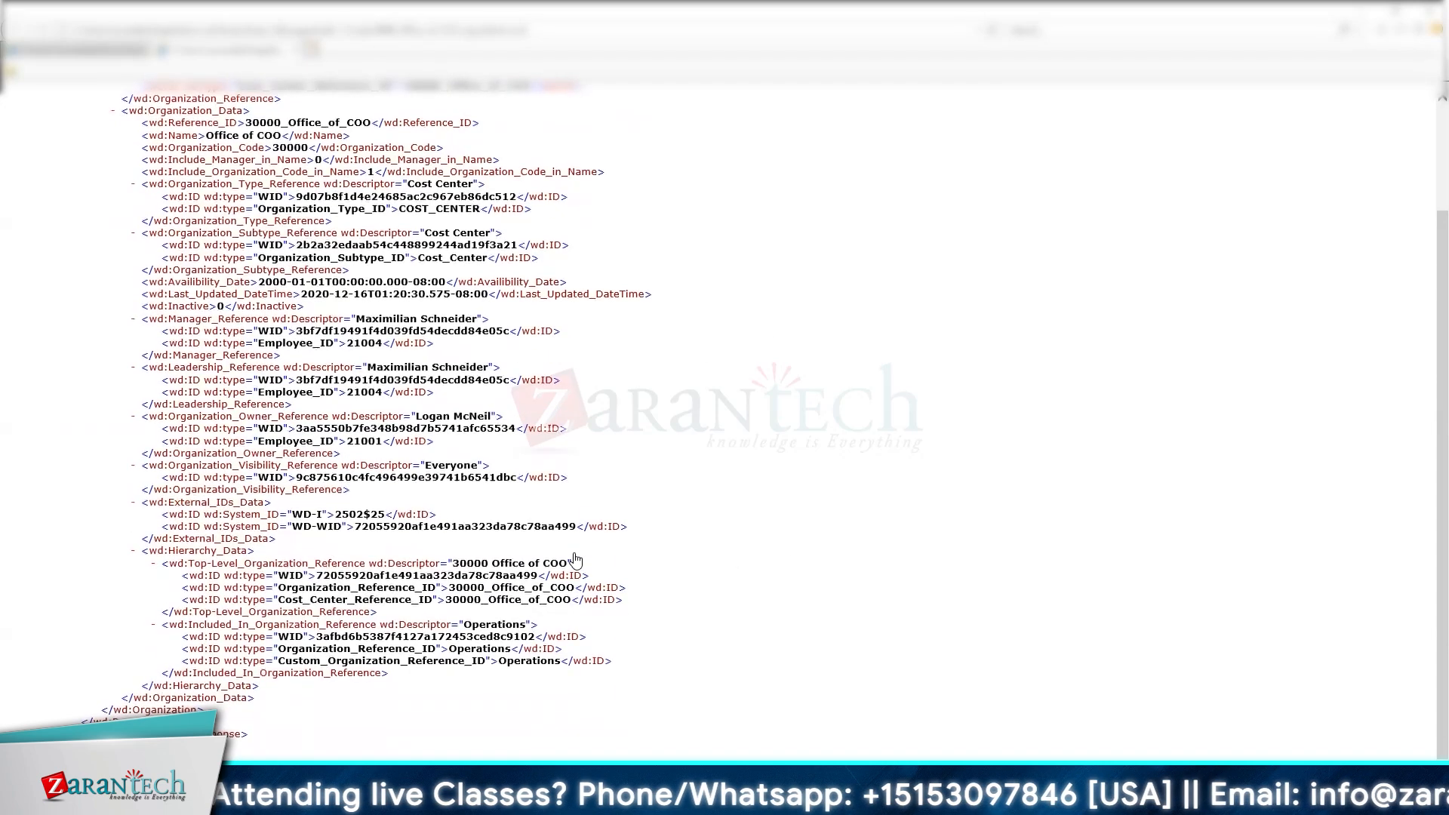
pyautogui.scroll(3, 576, 560)
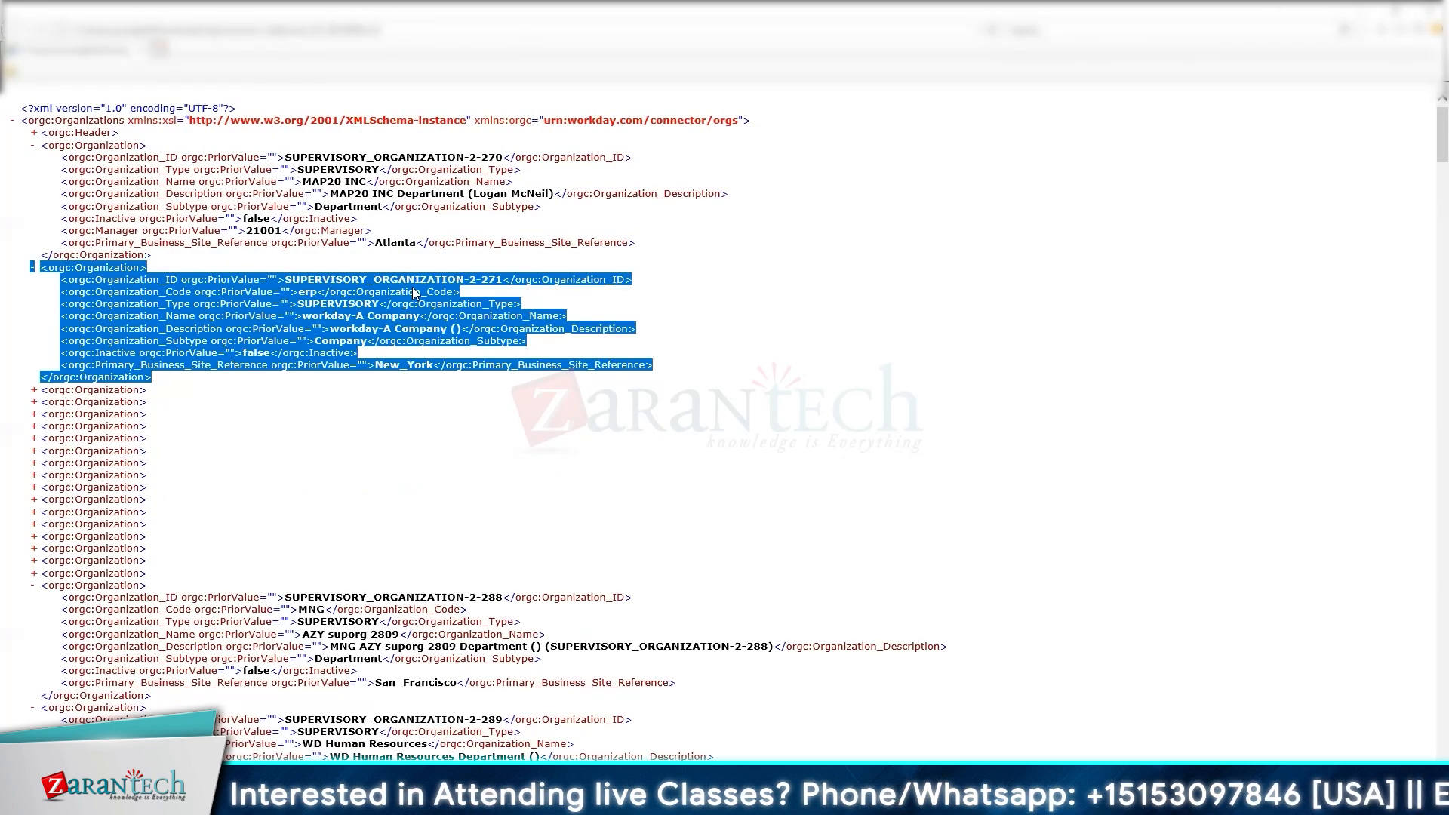
pyautogui.click(787, 302)
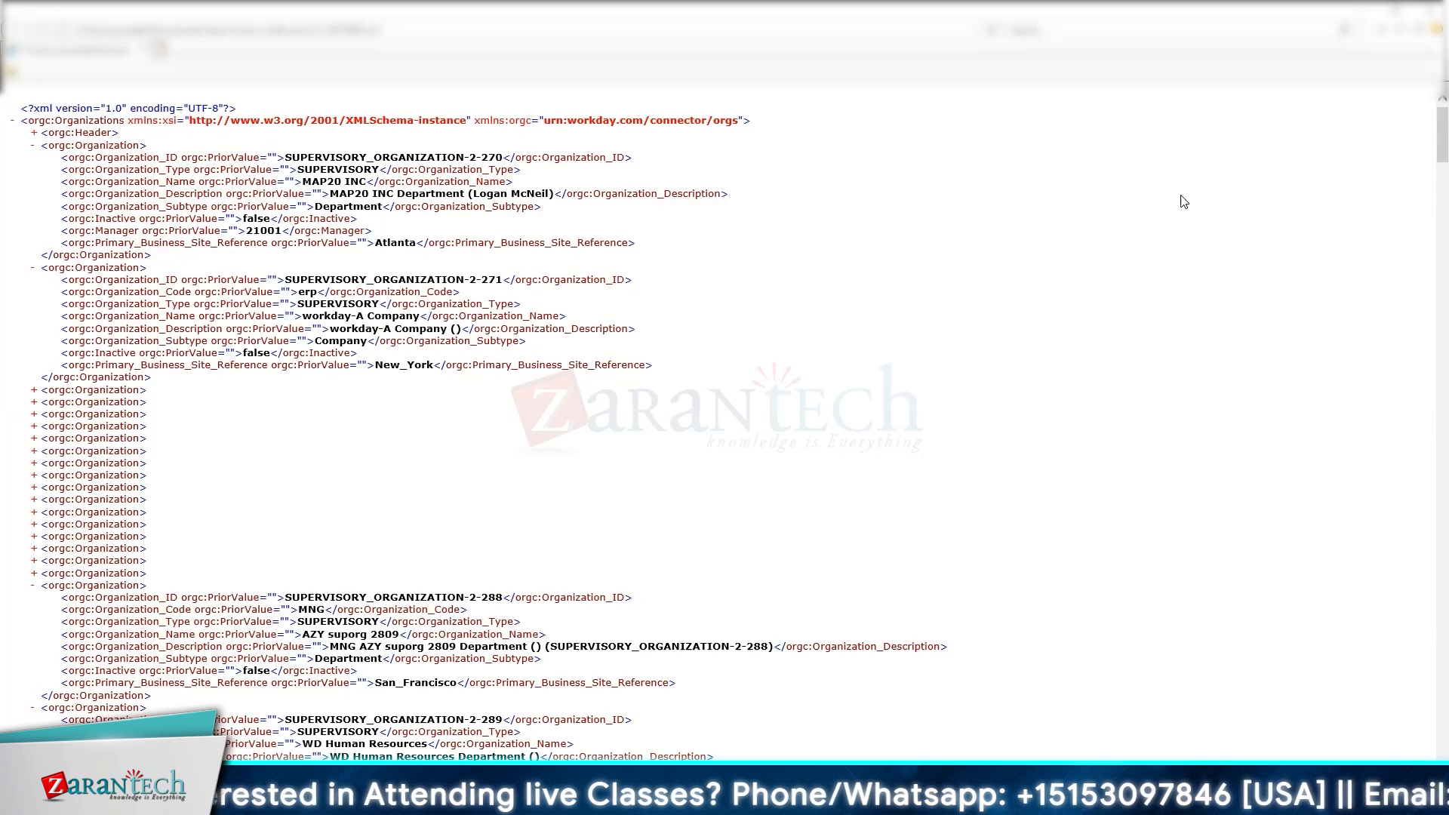
pyautogui.click(1360, 12)
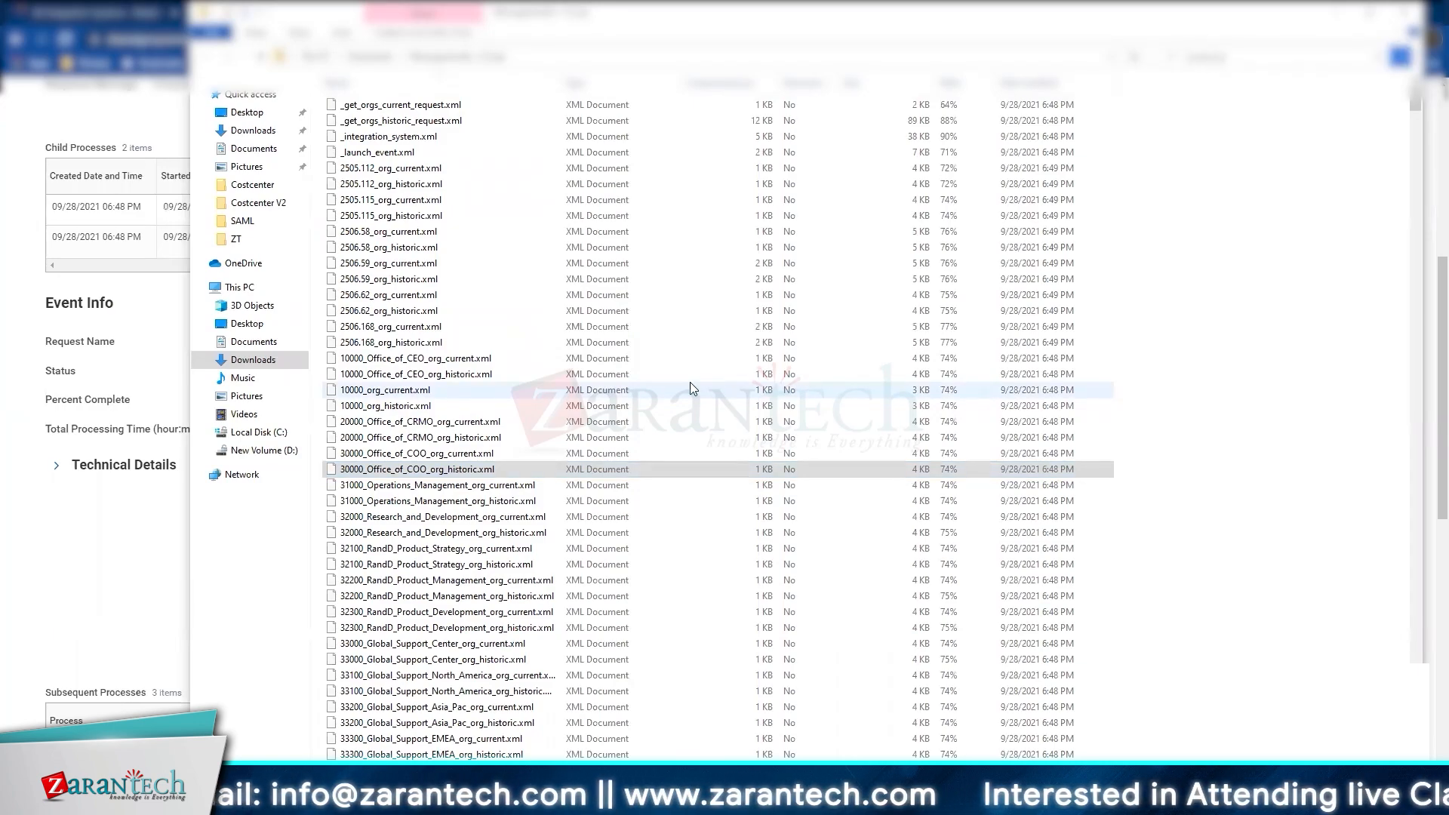
pyautogui.write('y')
pyautogui.press('Return')
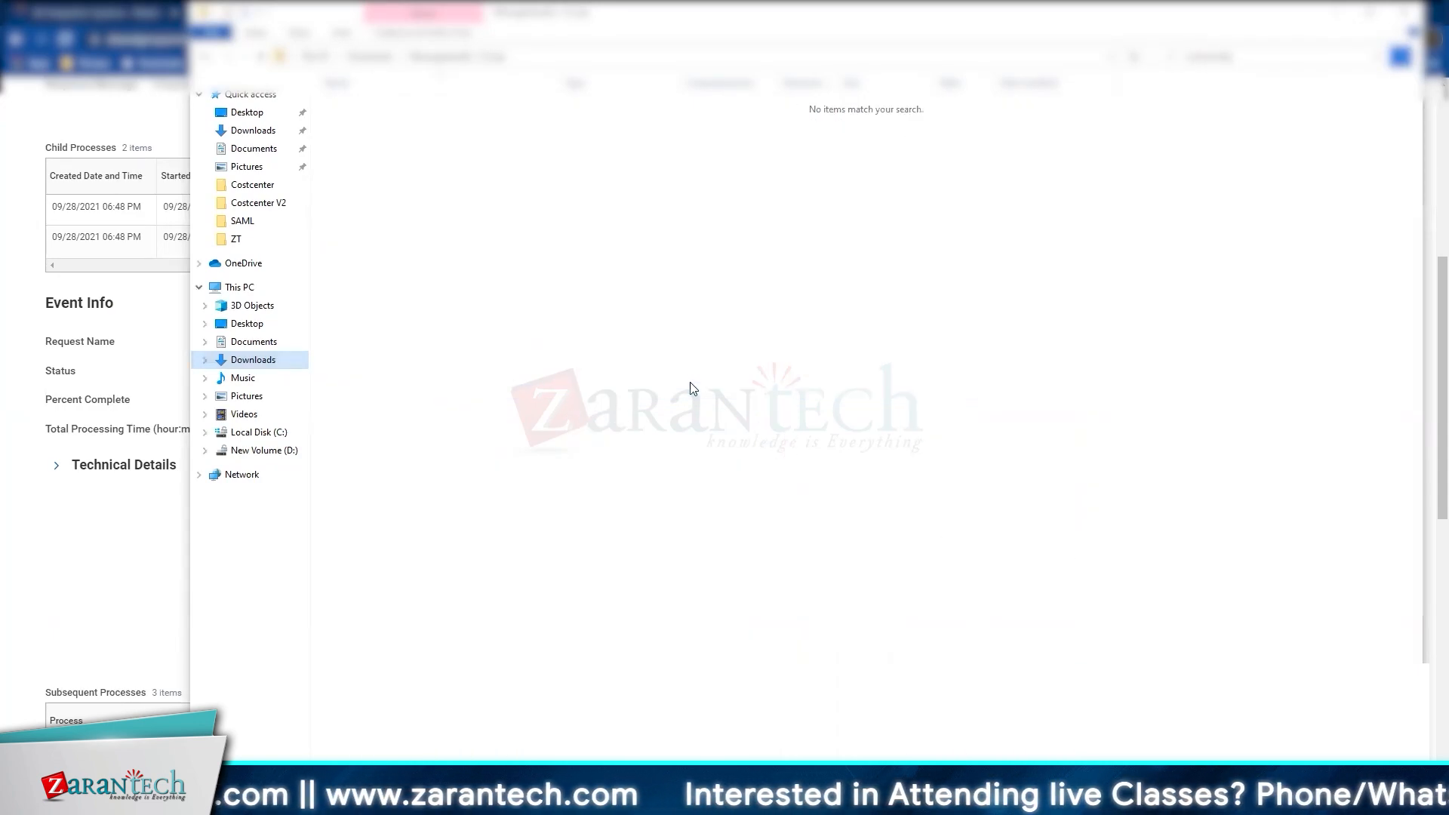
pyautogui.click(1208, 57)
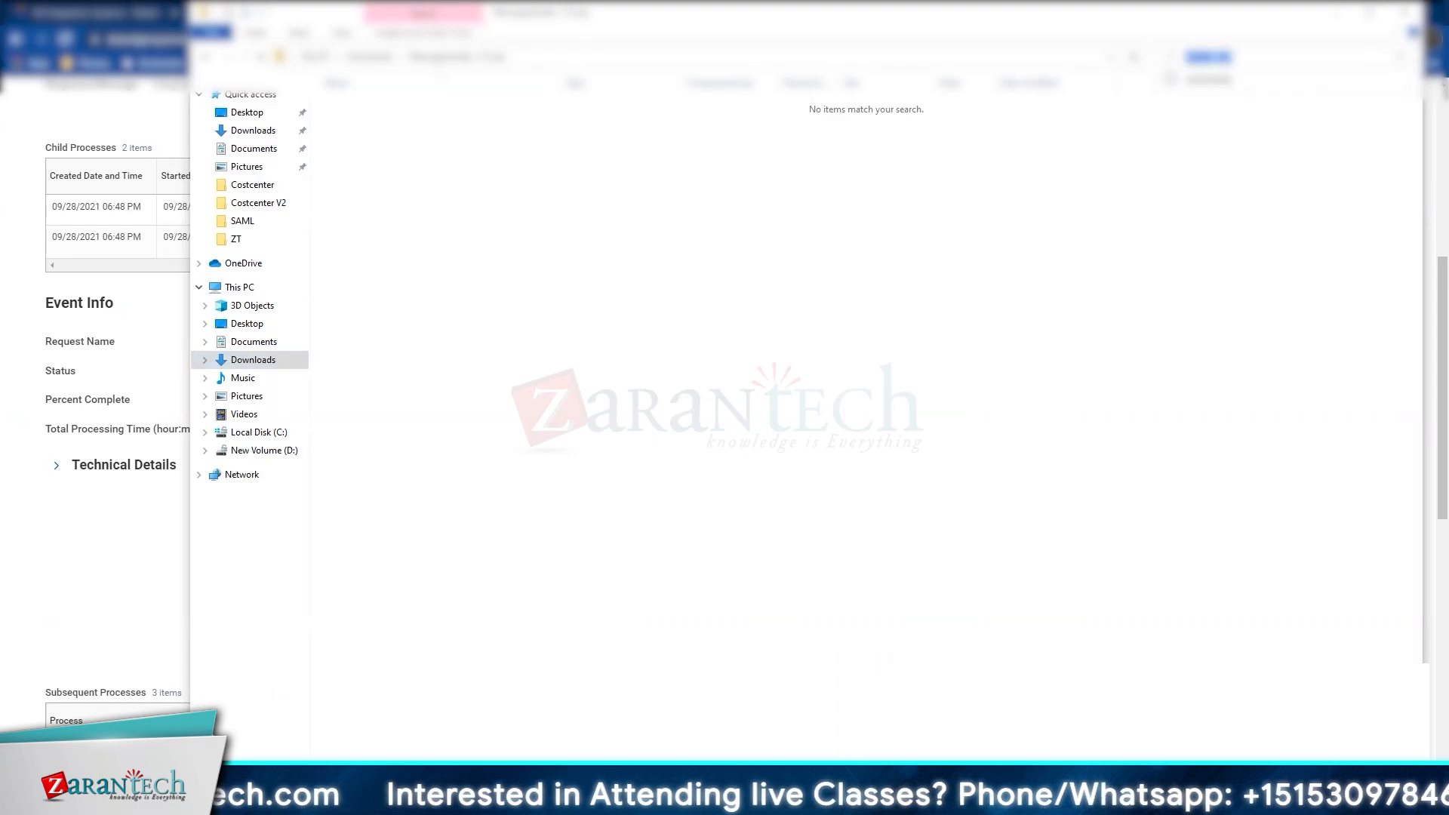
pyautogui.click(1274, 178)
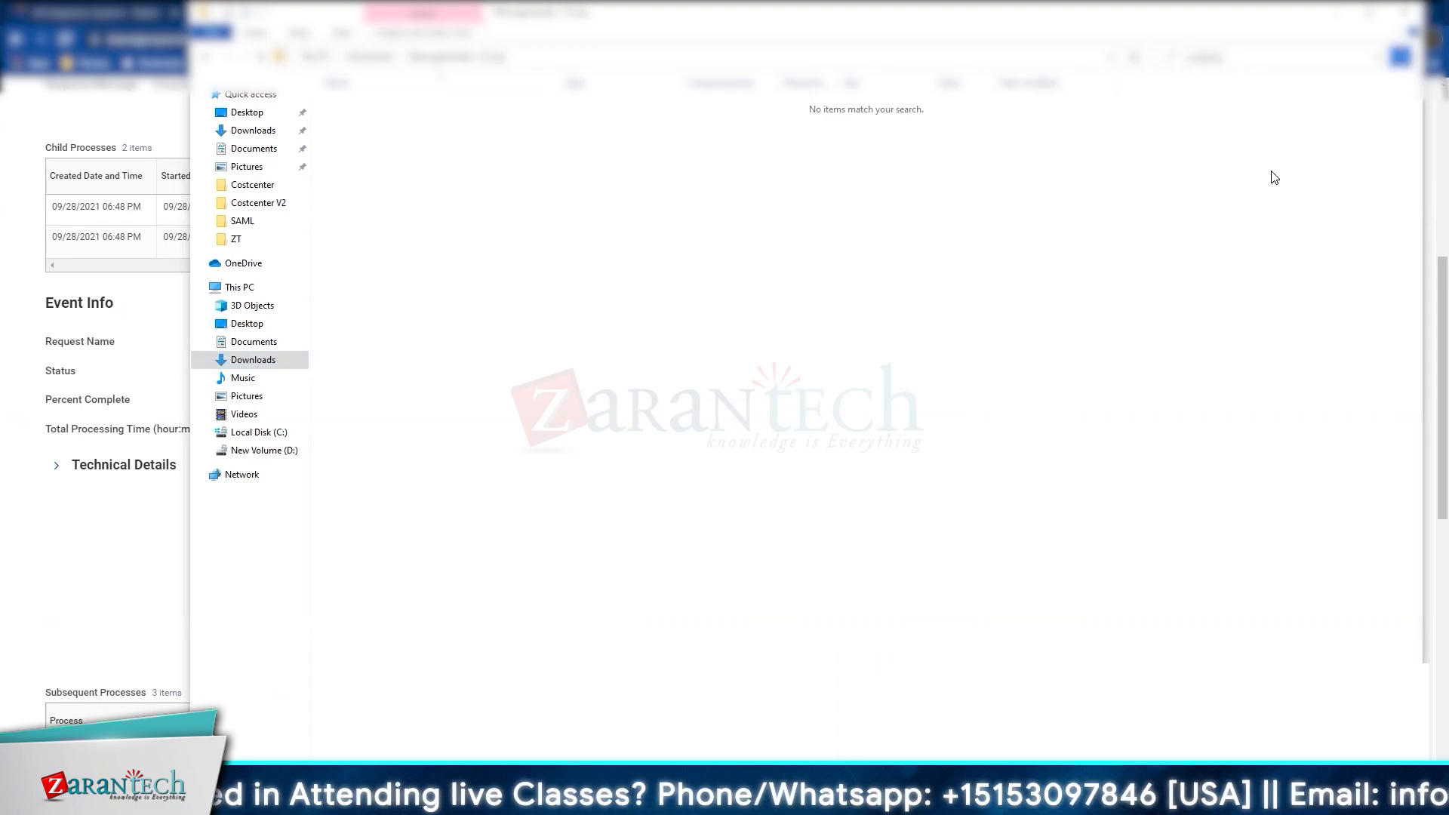
pyautogui.hotkey('shift', 'Tab')
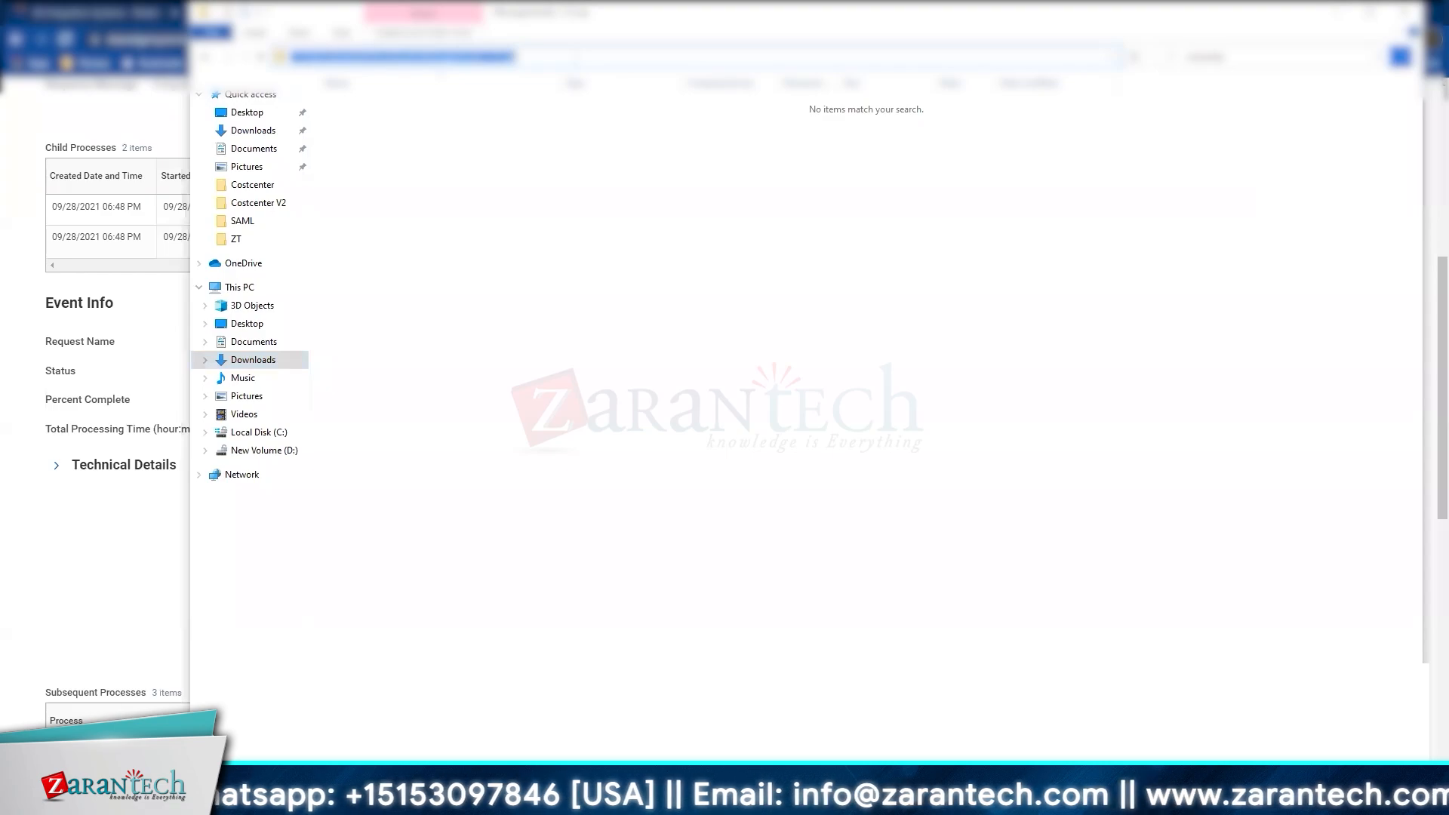
pyautogui.press('Tab')
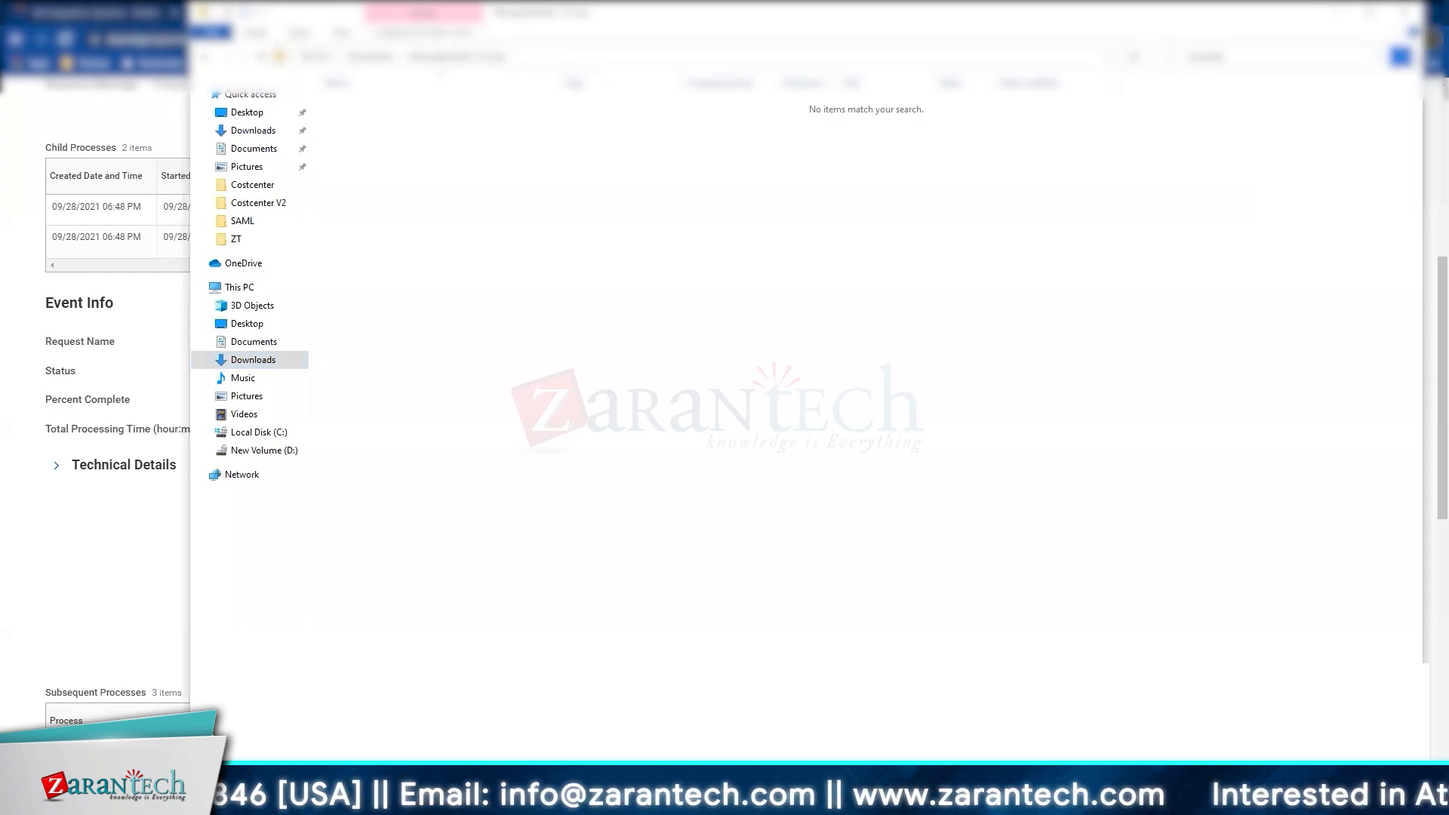
pyautogui.click(1385, 59)
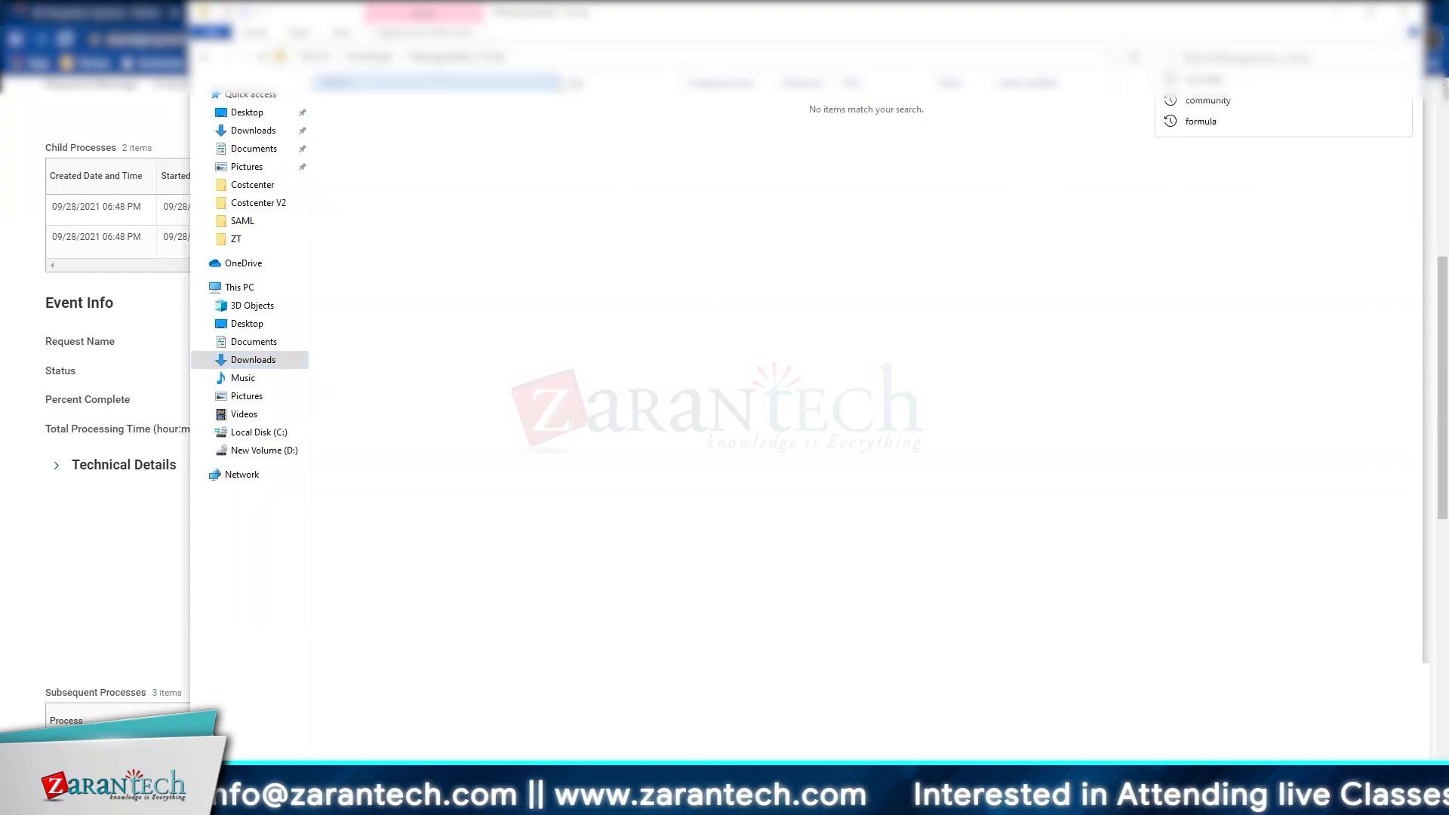
pyautogui.click(453, 57)
pyautogui.press('Escape')
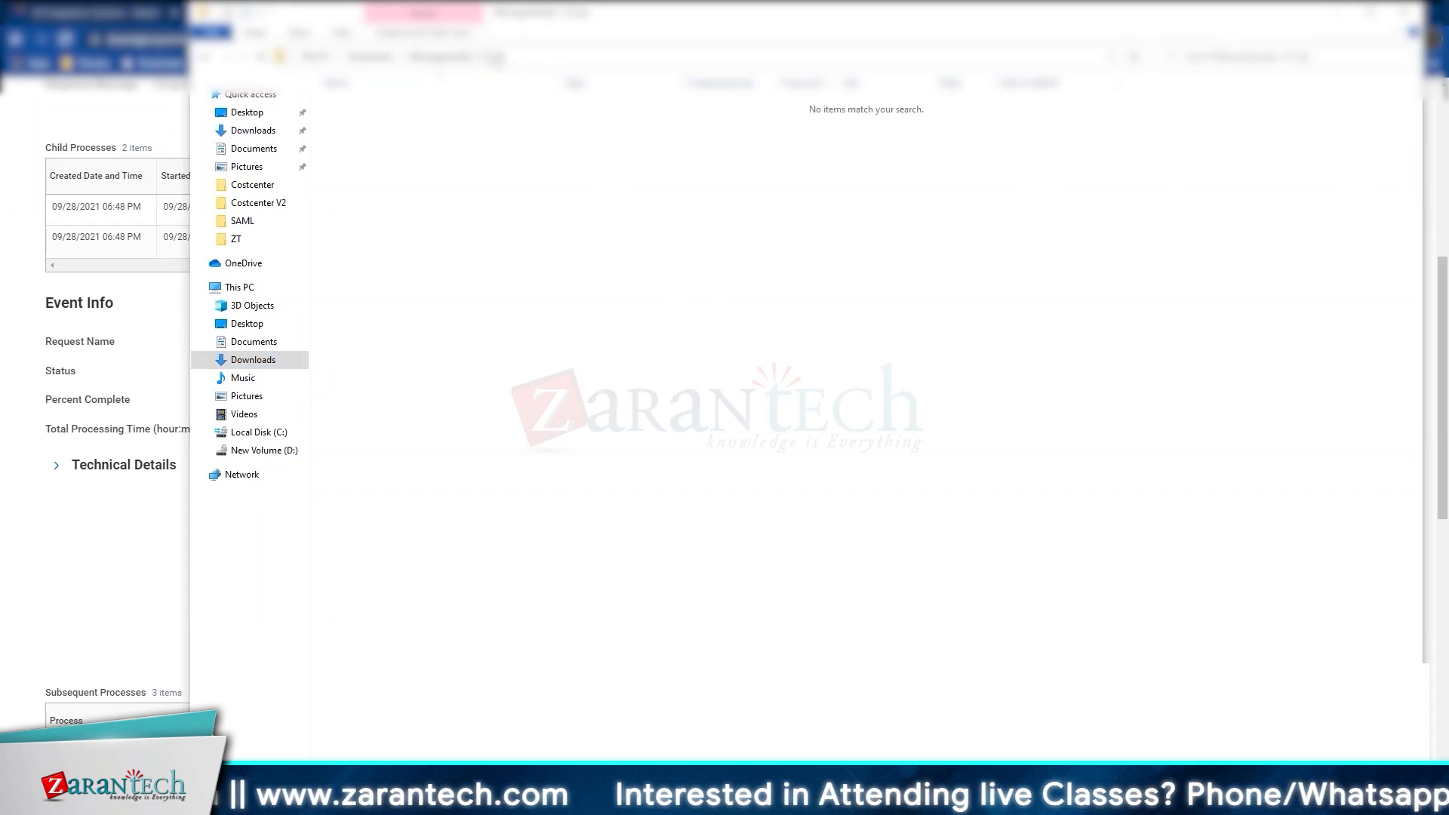
pyautogui.click(370, 56)
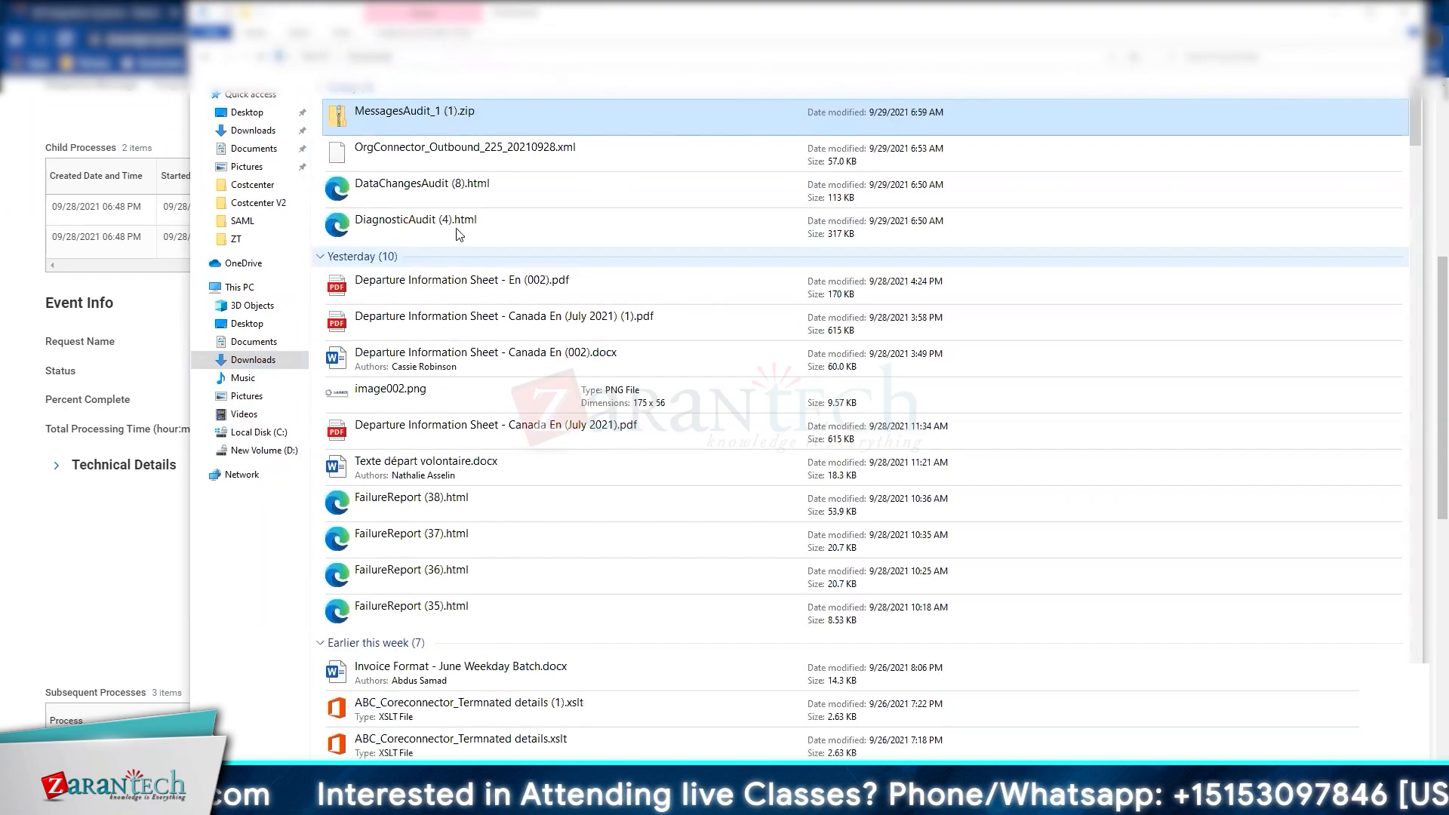
pyautogui.doubleClick(462, 123)
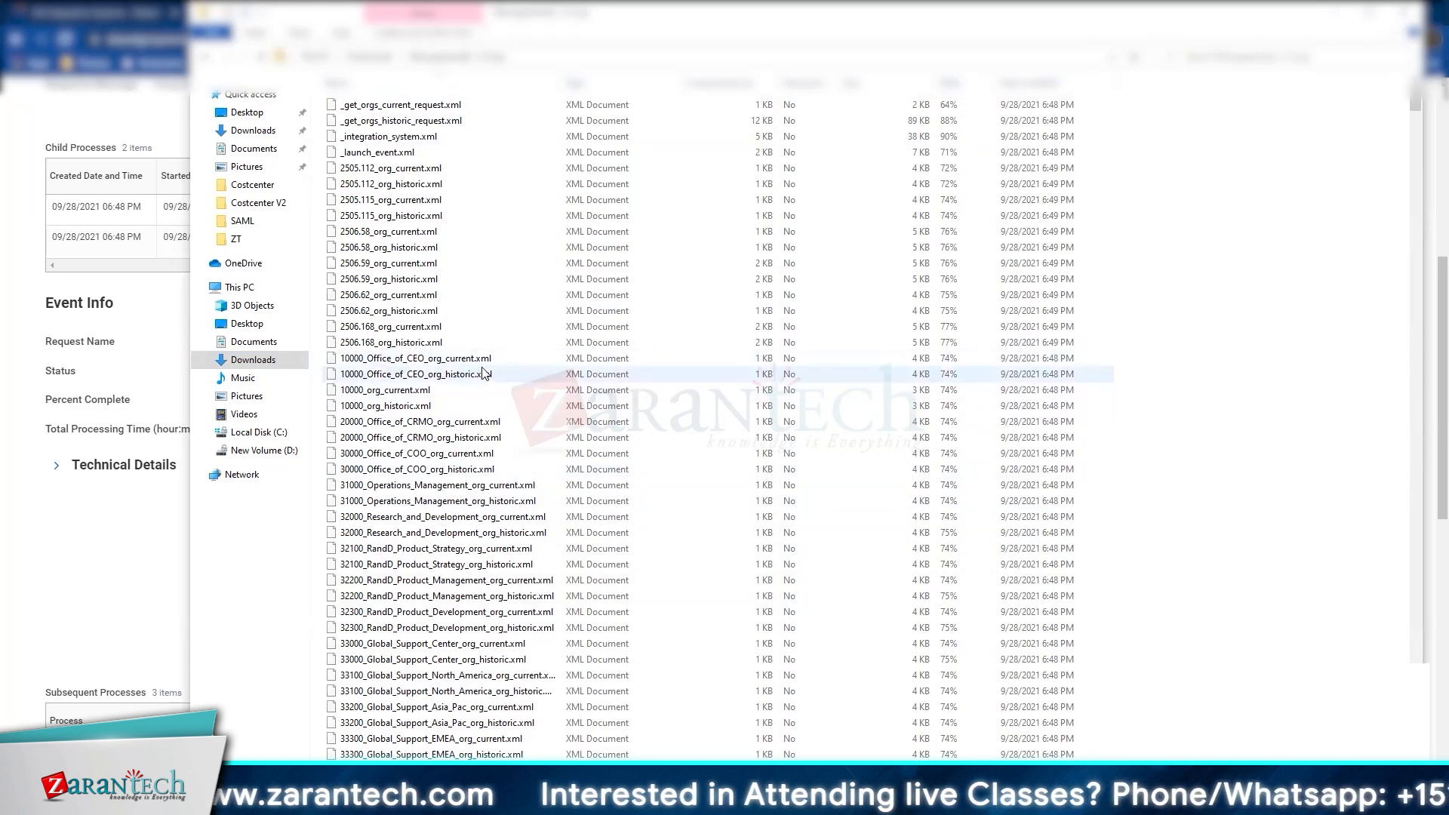
# Step: Open both 41600_HR_Services XML files together and switch between their browser tabs
pyautogui.scroll(-3, 526, 528)
pyautogui.scroll(-5, 526, 529)
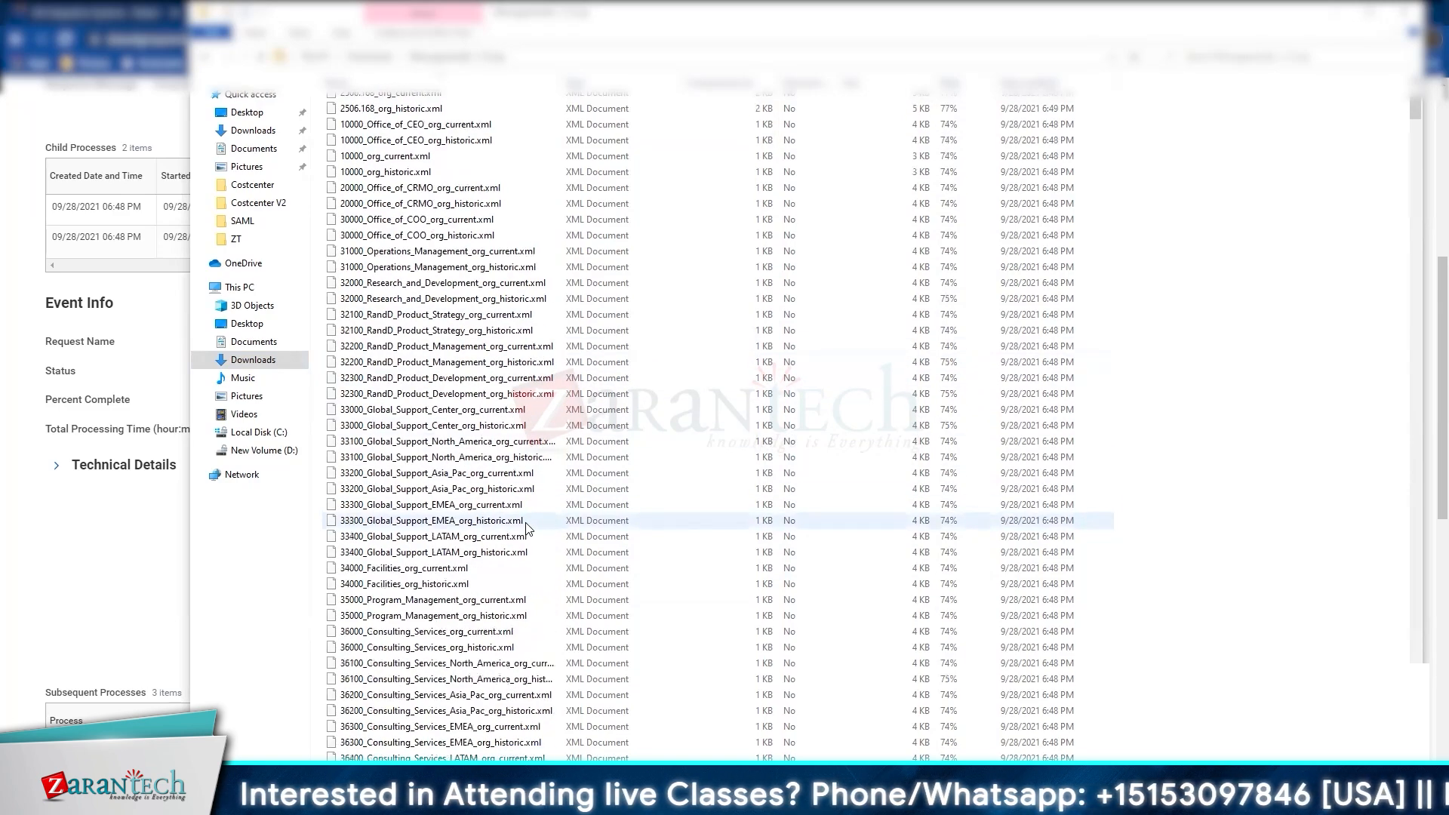
pyautogui.scroll(-9, 526, 528)
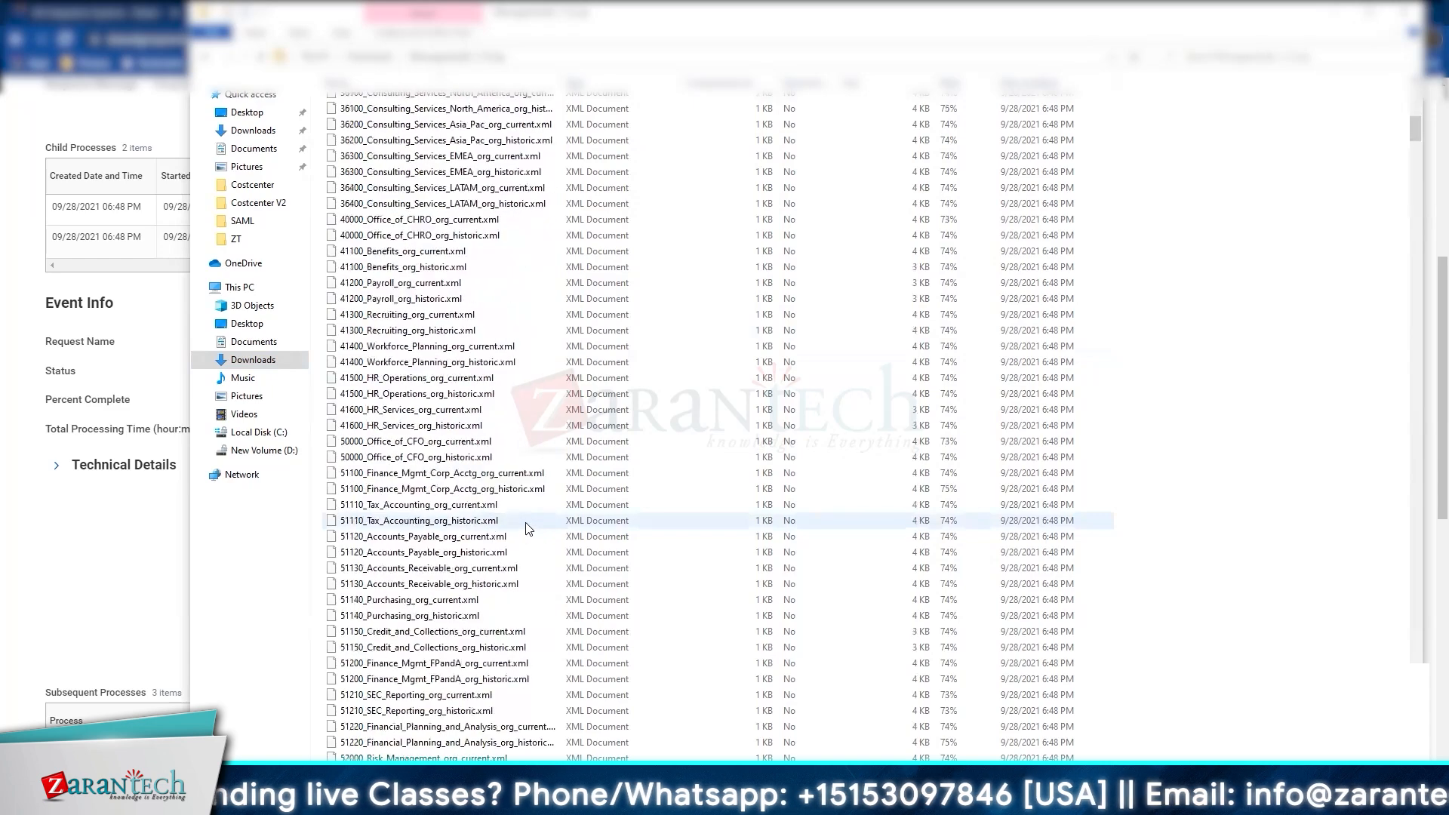
pyautogui.click(400, 409)
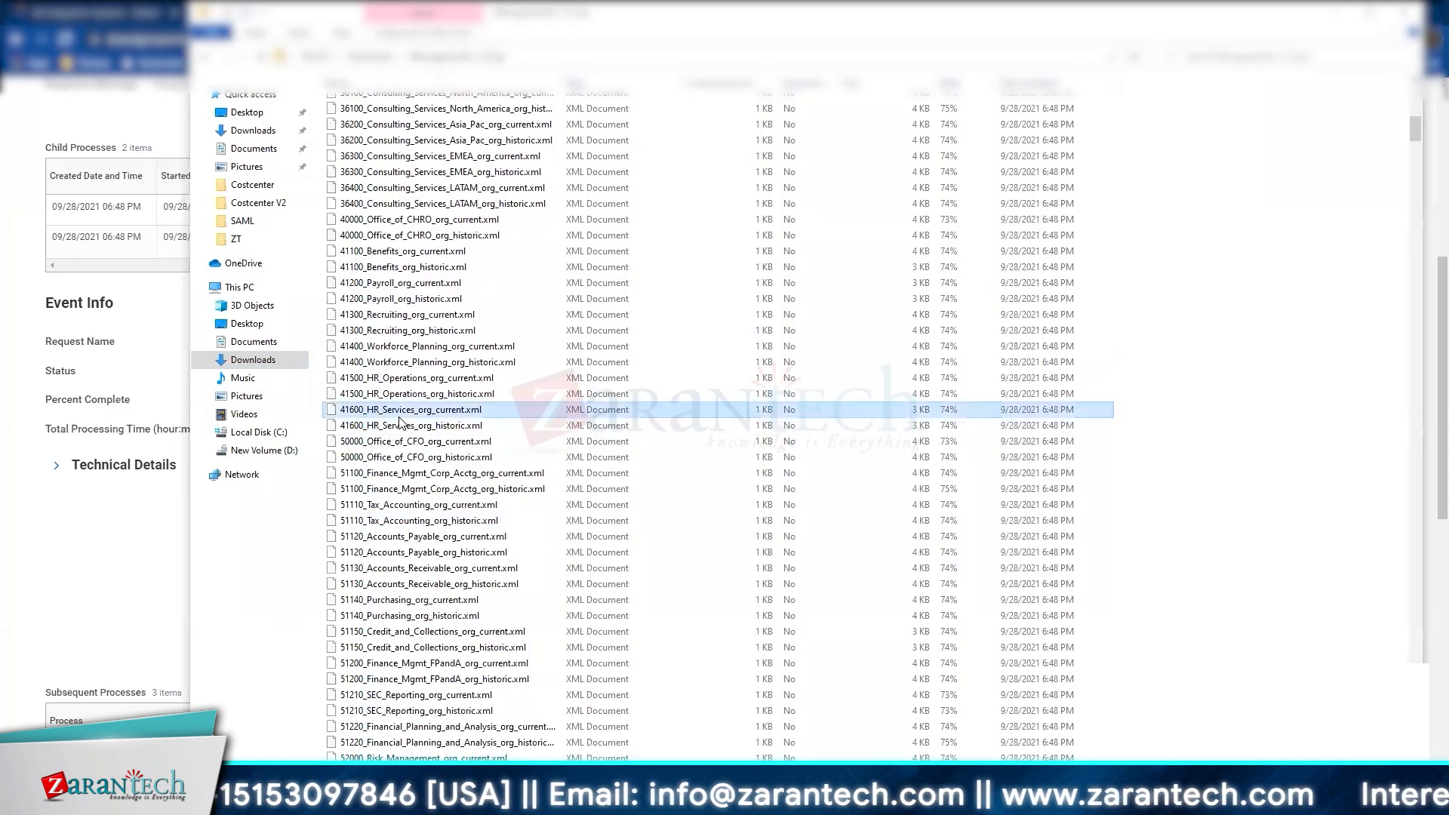
pyautogui.keyDown('ctrl'); pyautogui.click(395, 426); pyautogui.keyUp('ctrl')
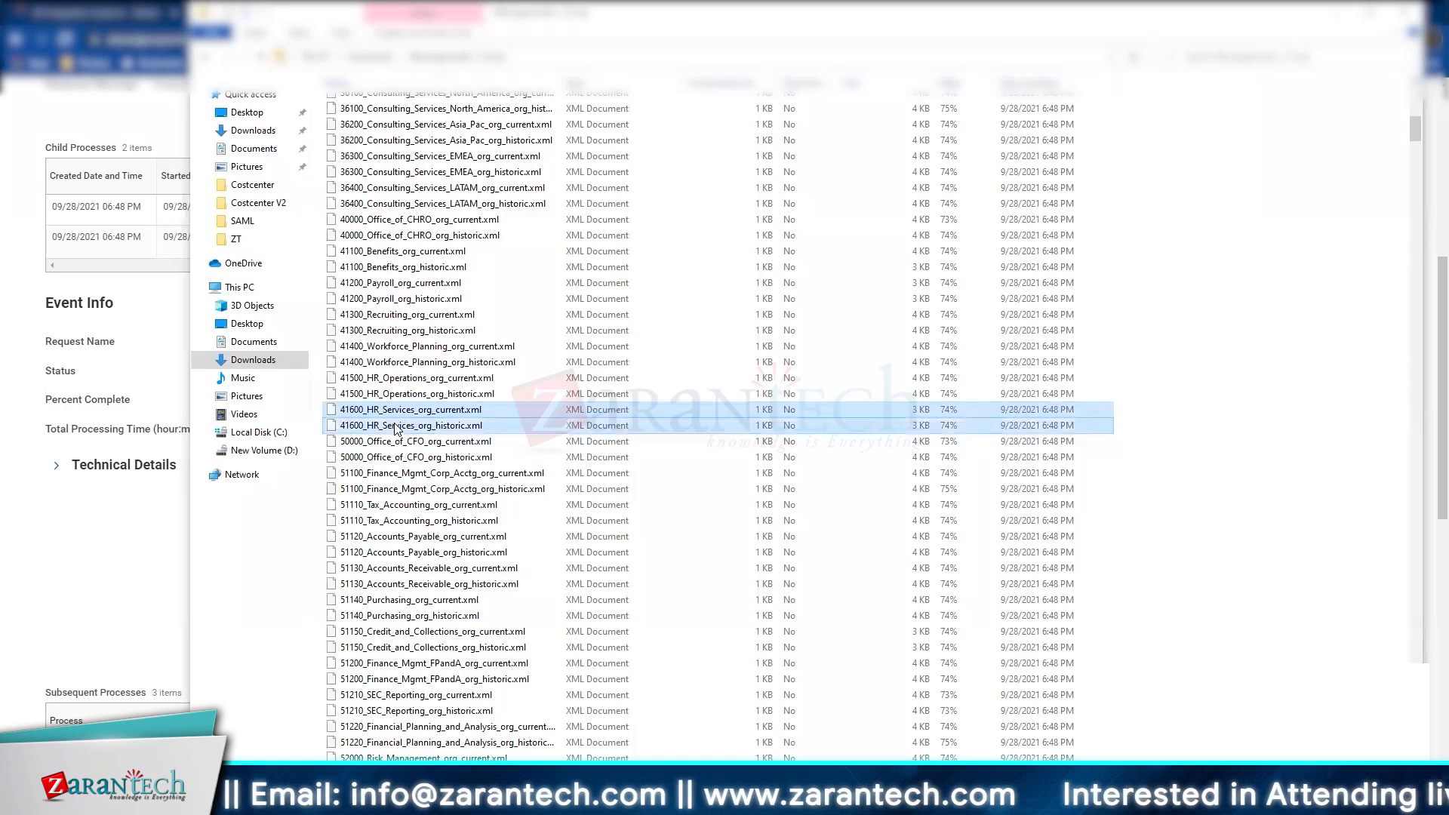
pyautogui.rightClick(394, 424)
pyautogui.click(374, 431)
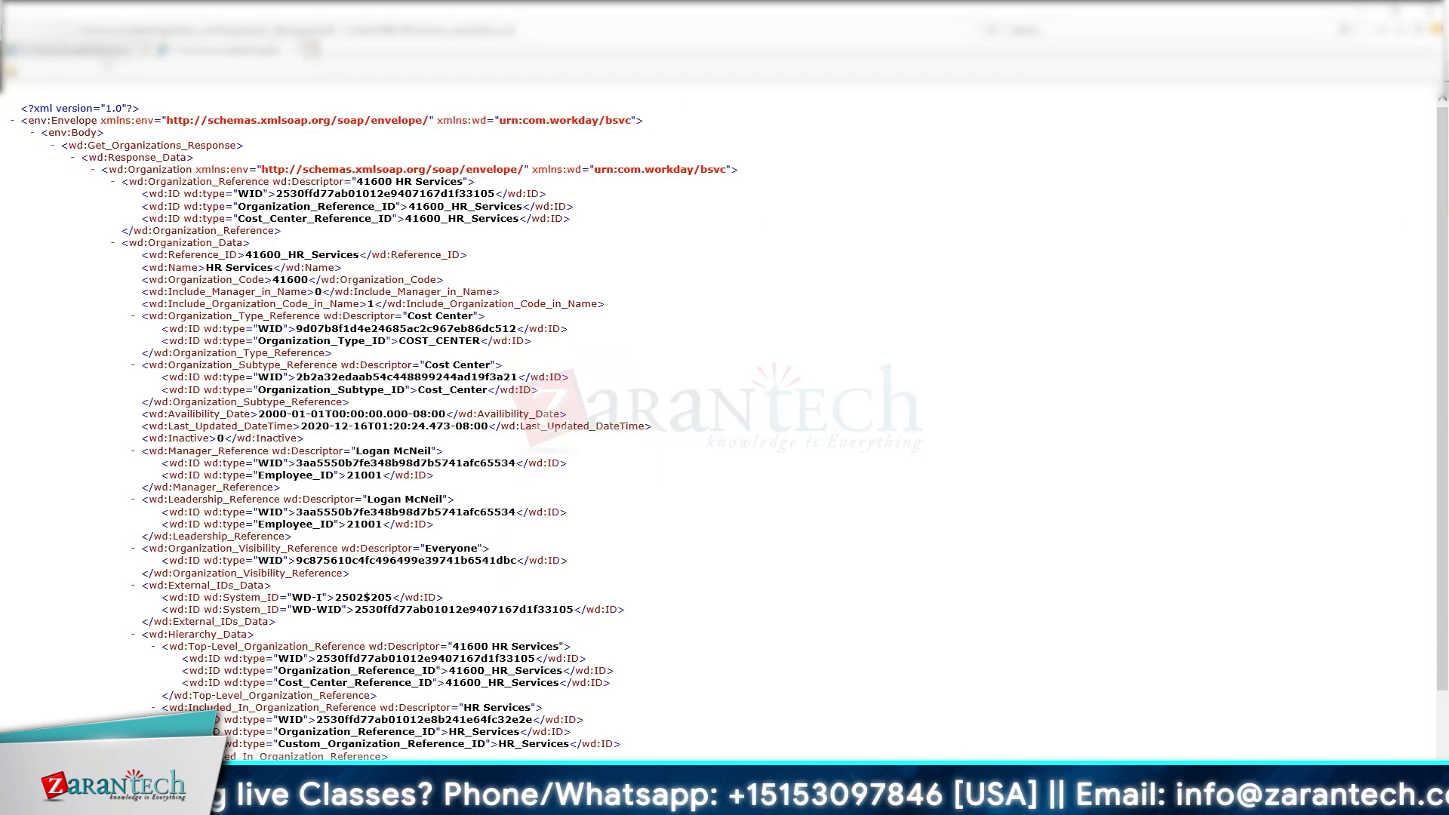
pyautogui.click(228, 51)
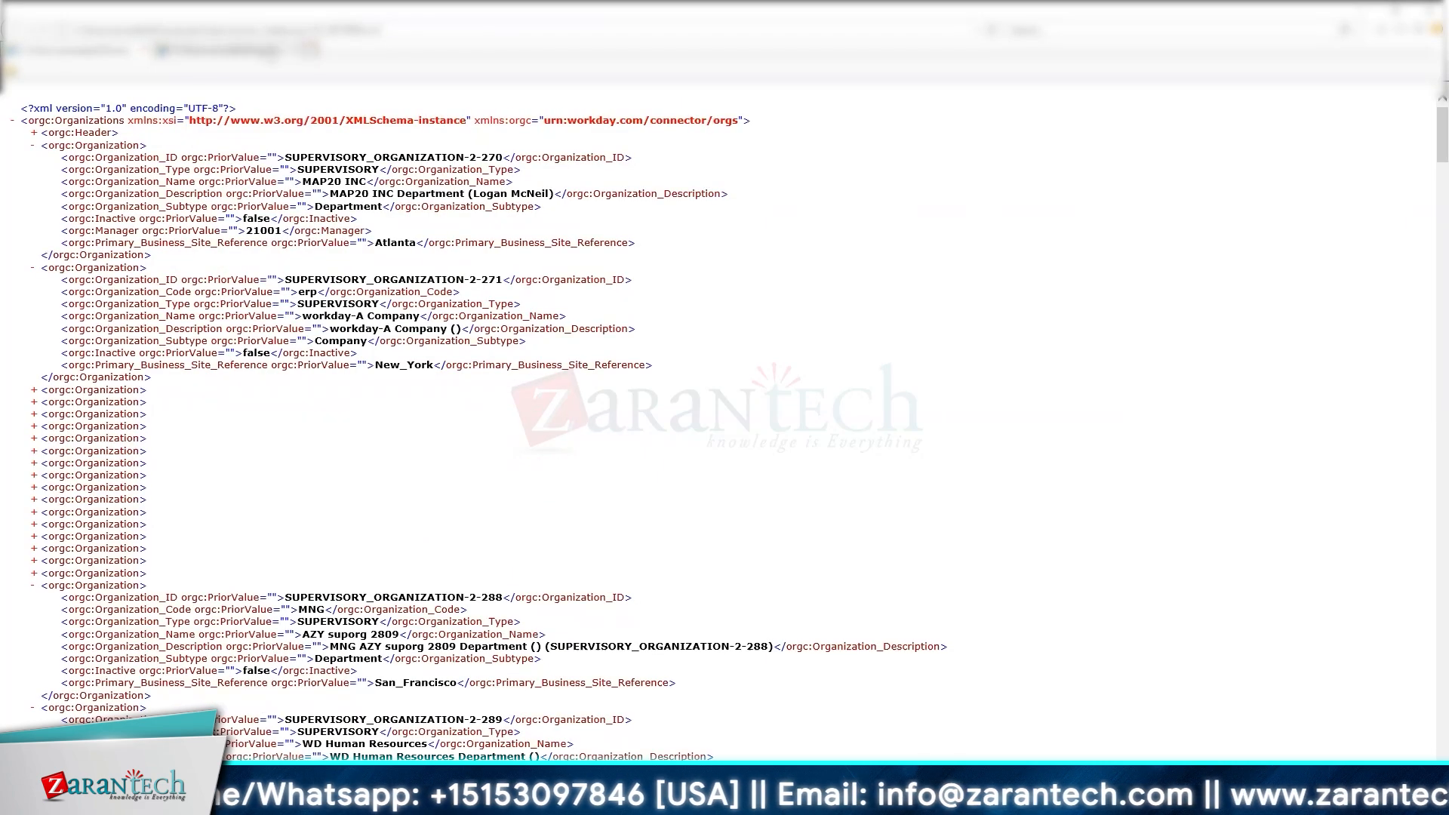
pyautogui.click(229, 51)
# Step: Glance at the 51120 Accounts Payable current XML, then close it
pyautogui.click(1396, 11)
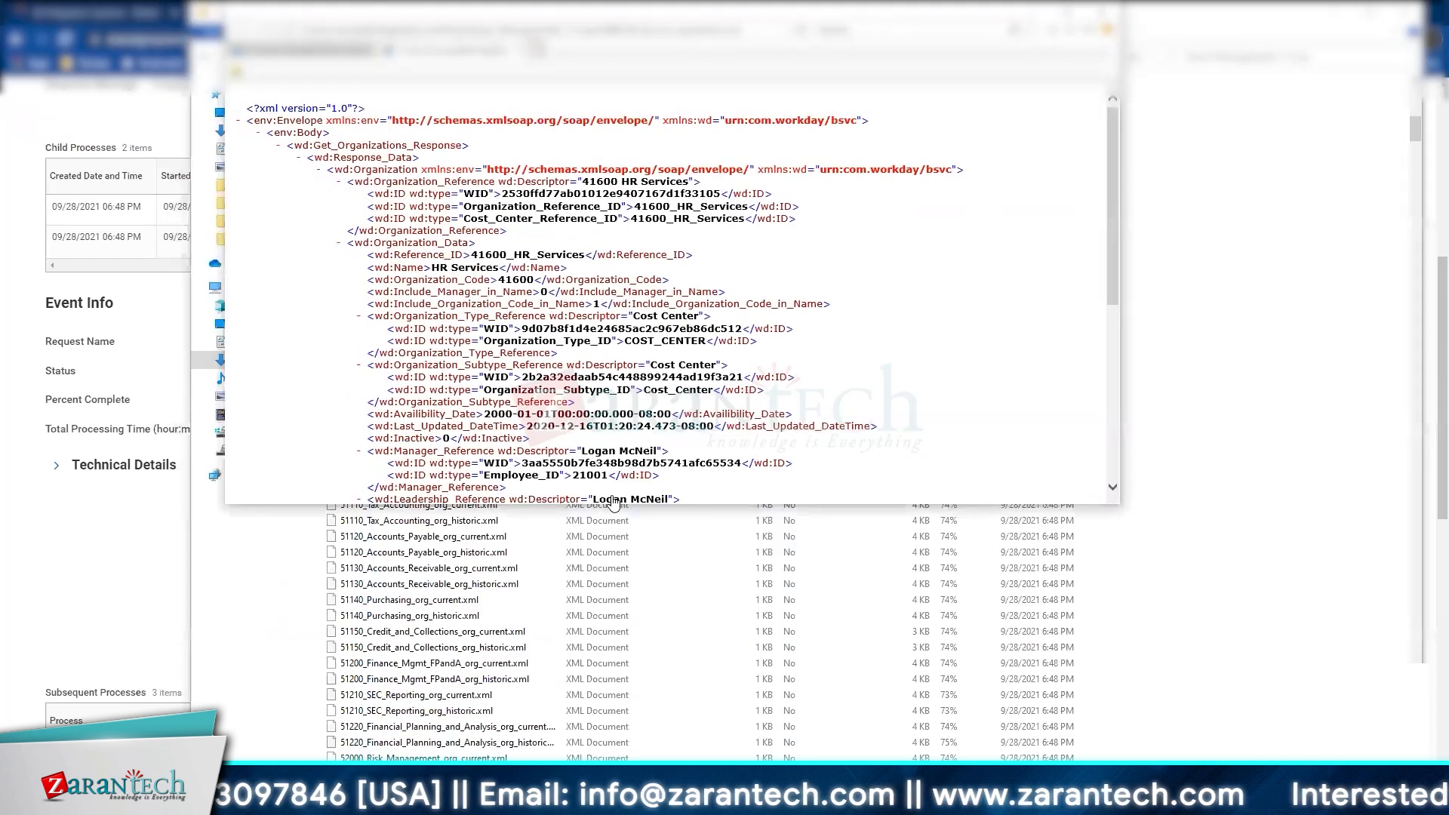
pyautogui.click(607, 556)
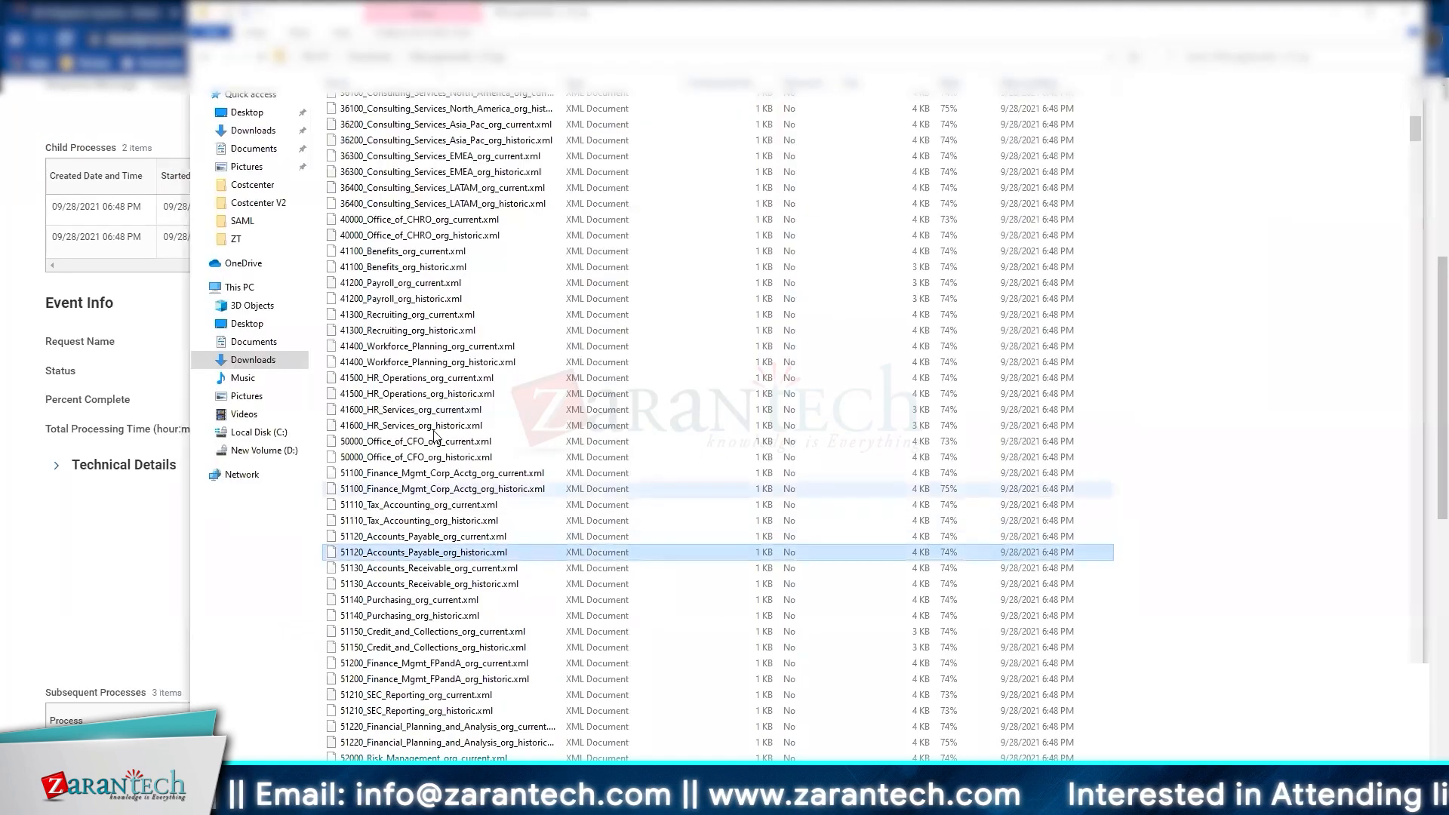
pyautogui.doubleClick(445, 535)
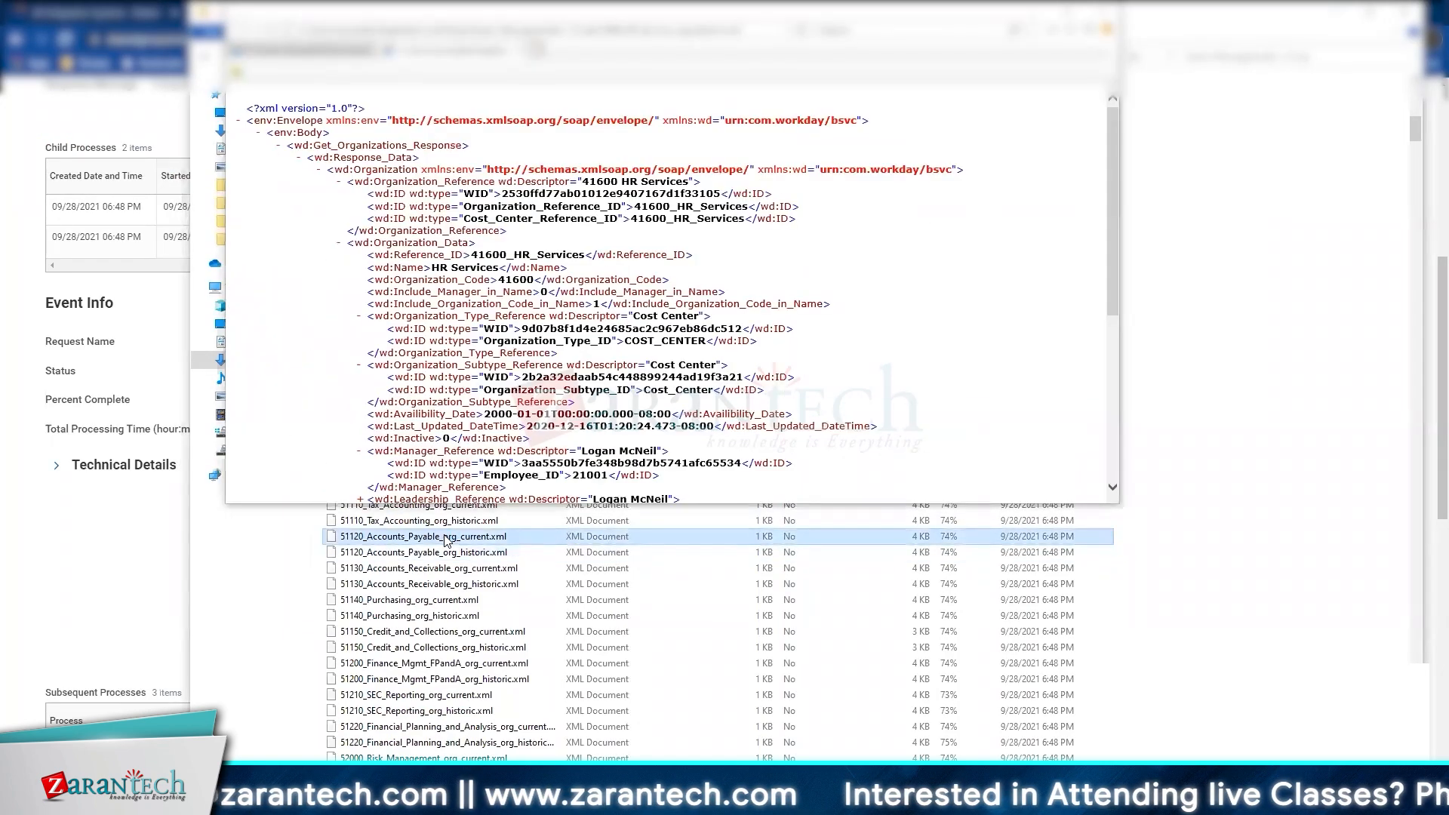
pyautogui.click(603, 573)
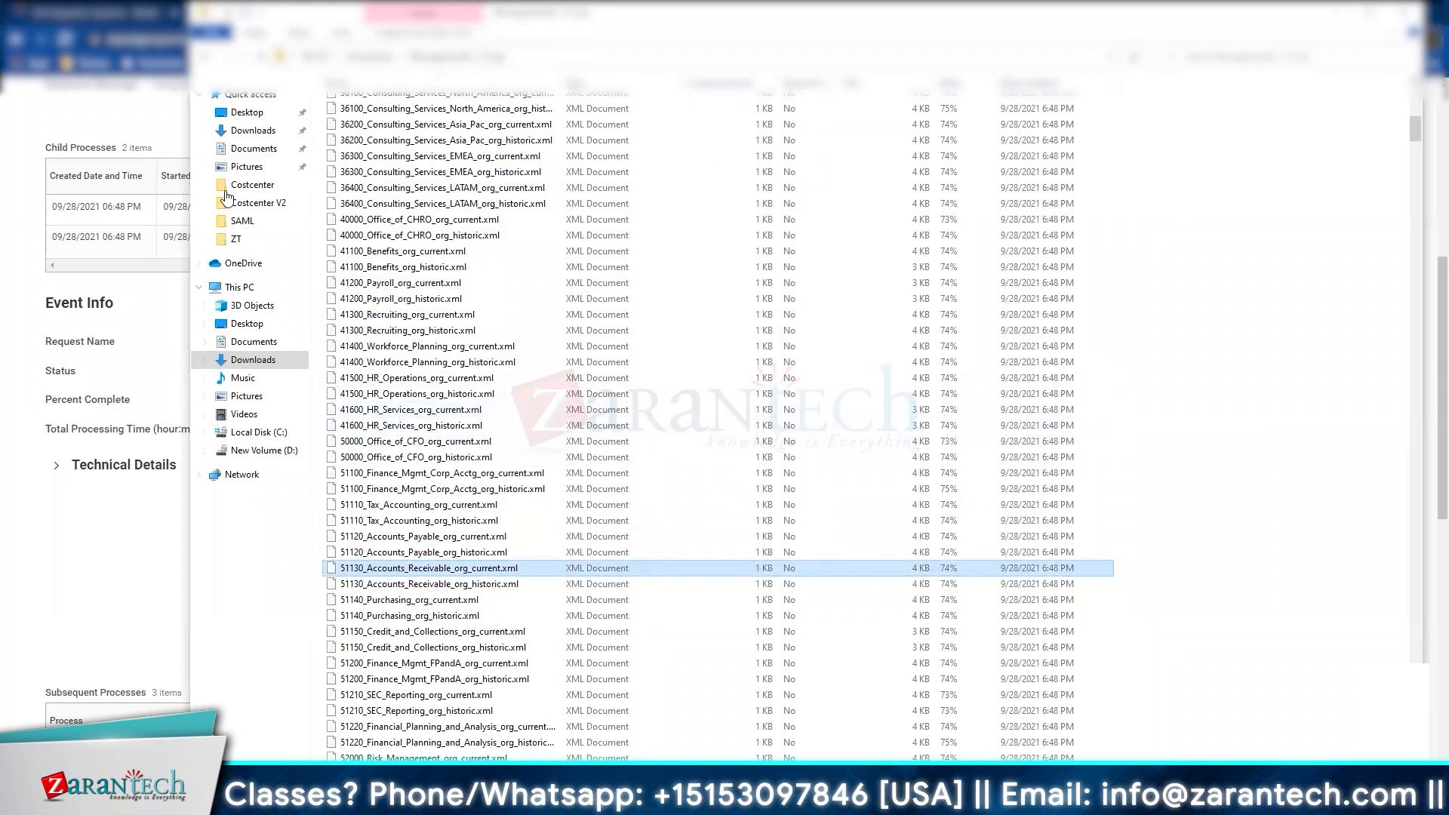
pyautogui.hotkey('alt', 'Tab')
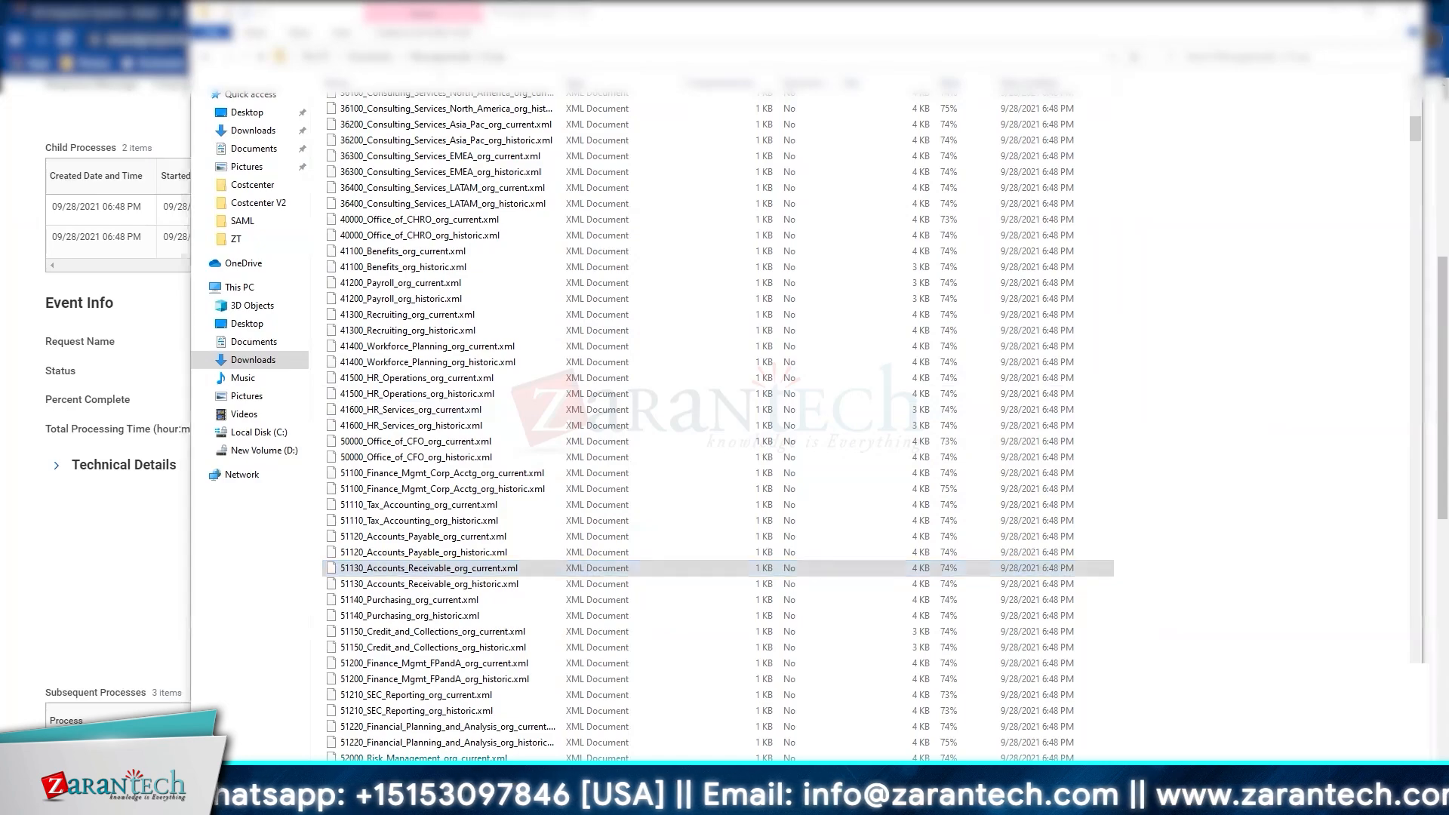
pyautogui.click(857, 736)
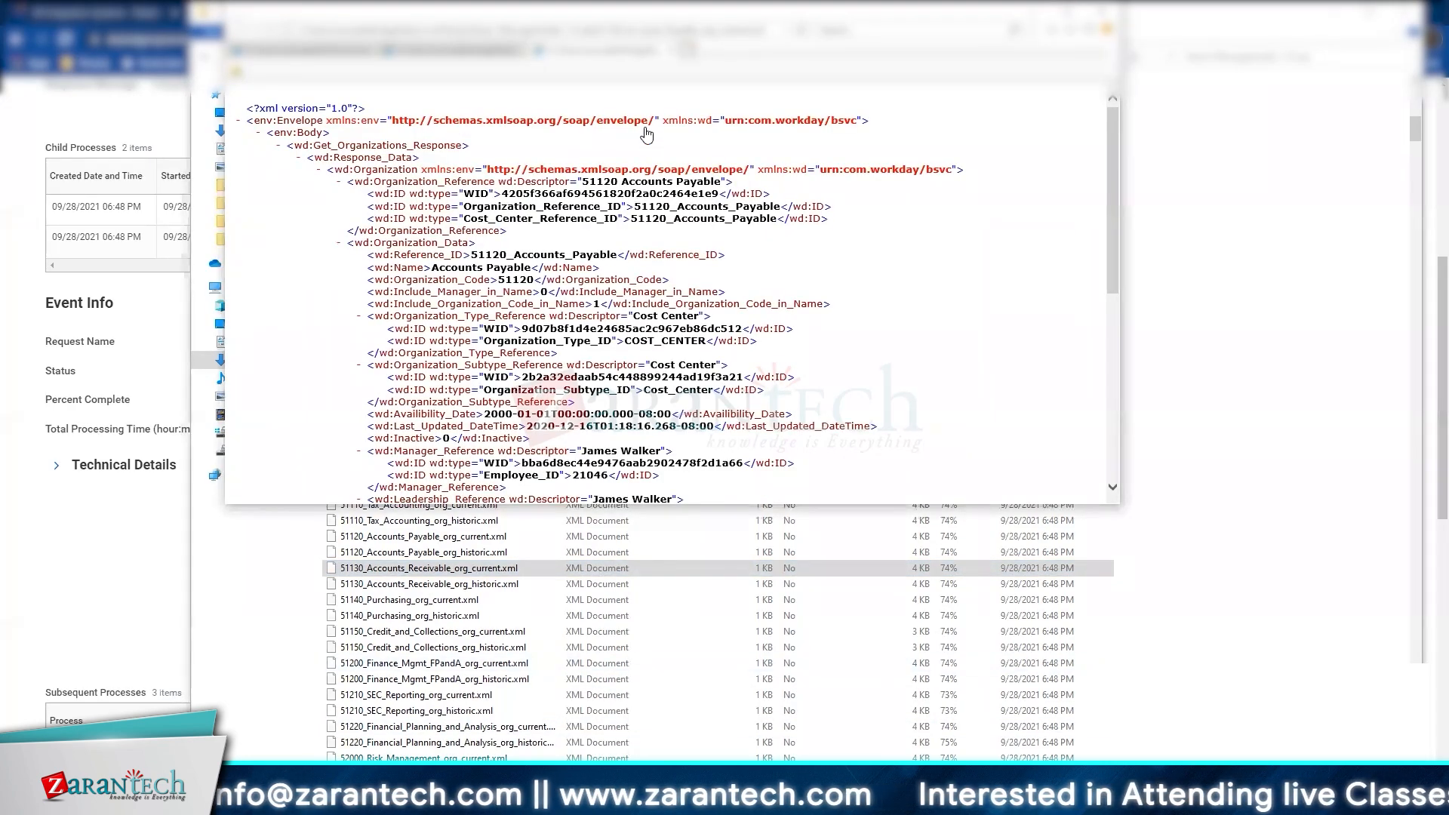
pyautogui.click(687, 49)
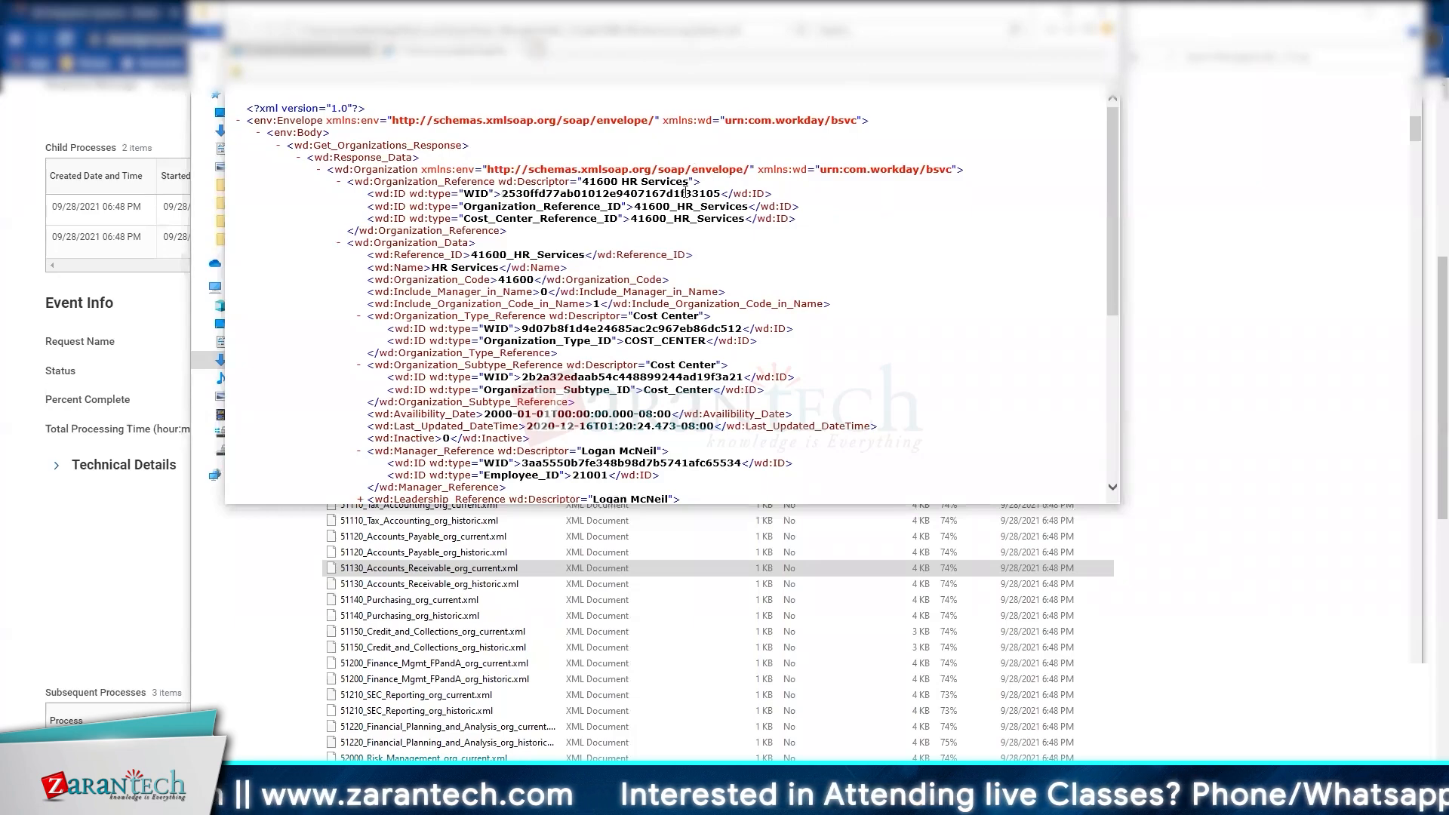
# Step: Reopen 41600_HR_Services_org_current.xml and maximize its window
pyautogui.click(511, 569)
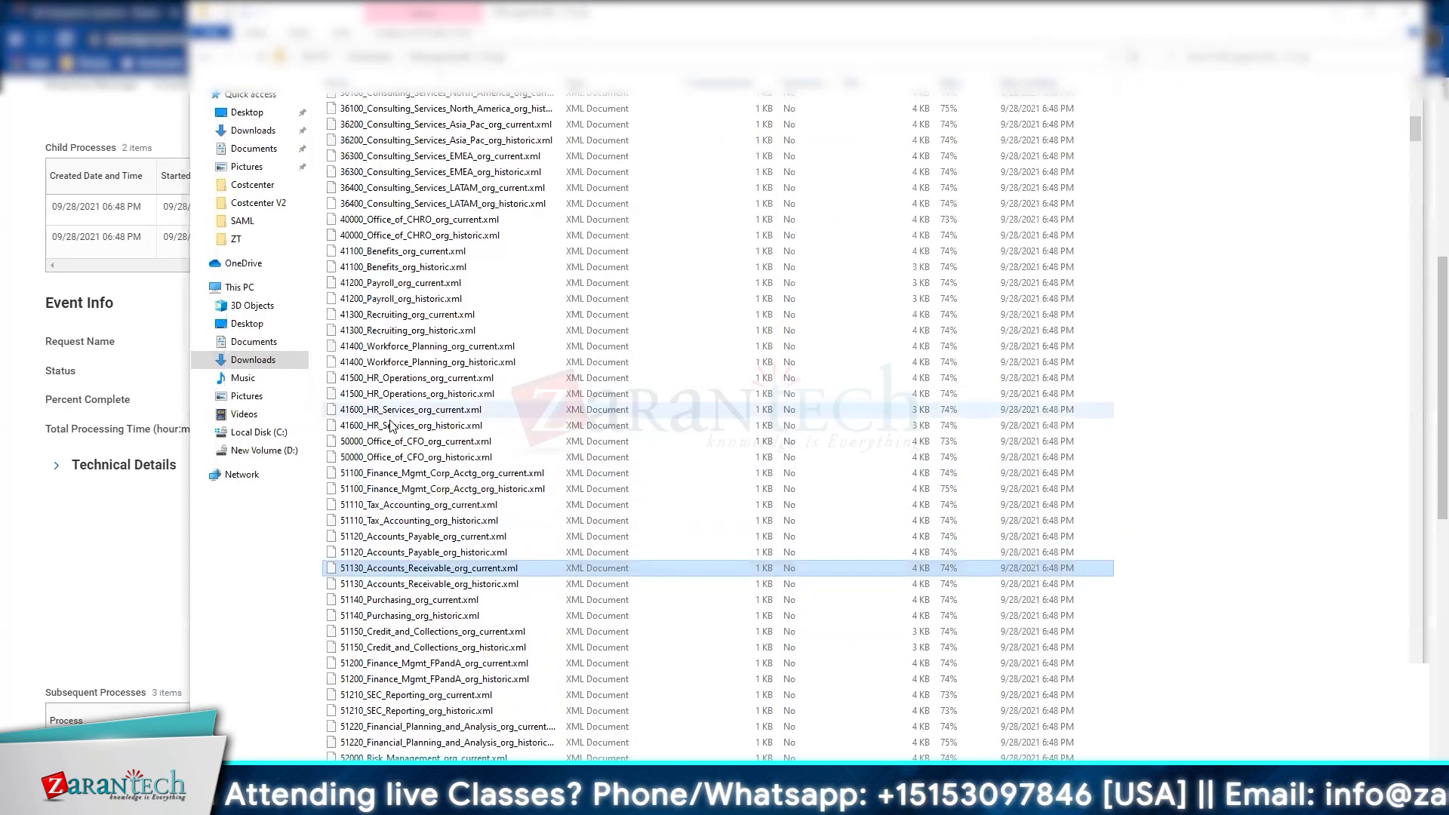
pyautogui.doubleClick(391, 414)
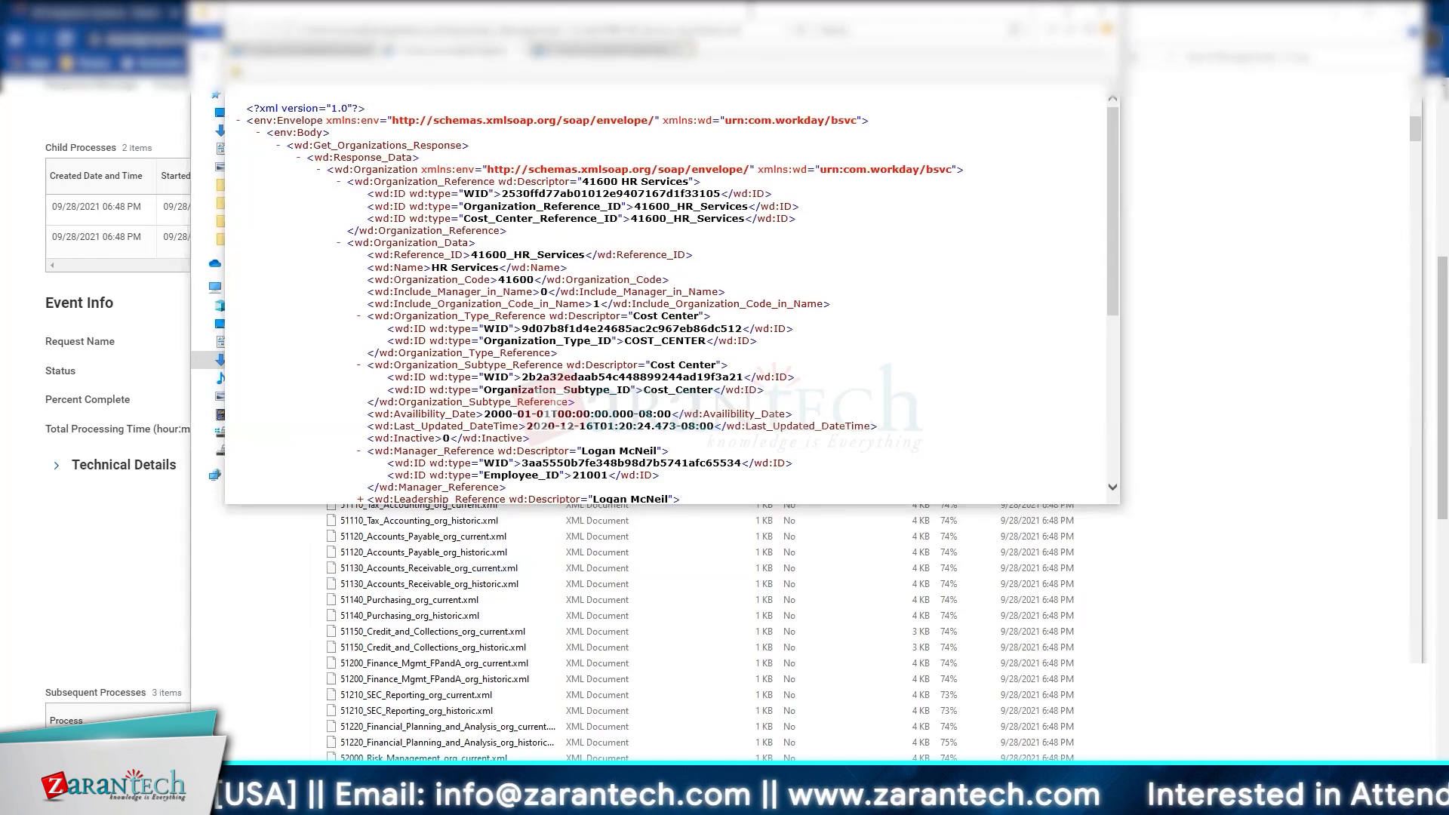
pyautogui.press('super+Up')
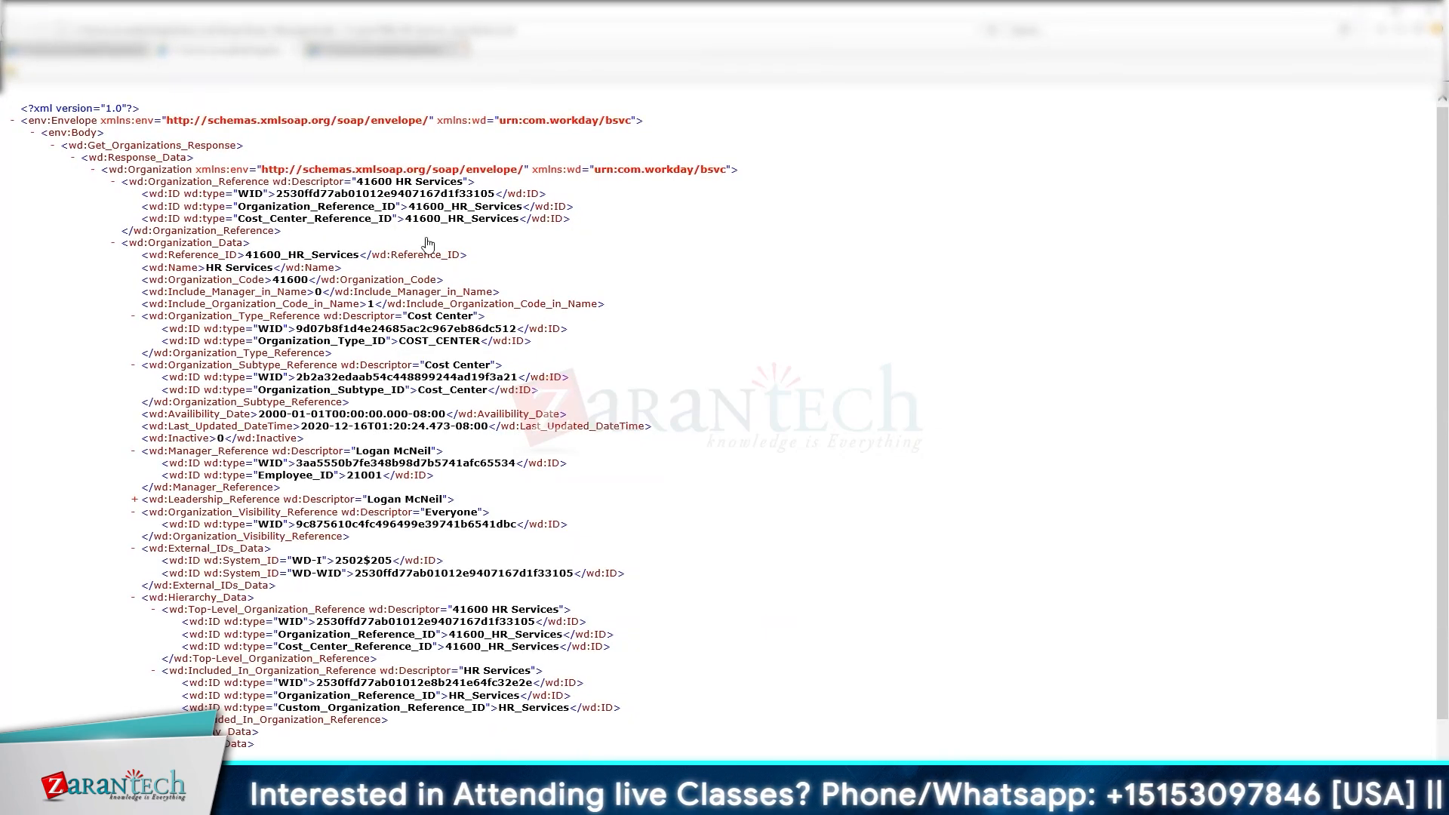
# Step: Compare the two HR Services responses, marking the Organization_Visibility_Reference lines, then minimize the browser
pyautogui.click(431, 54)
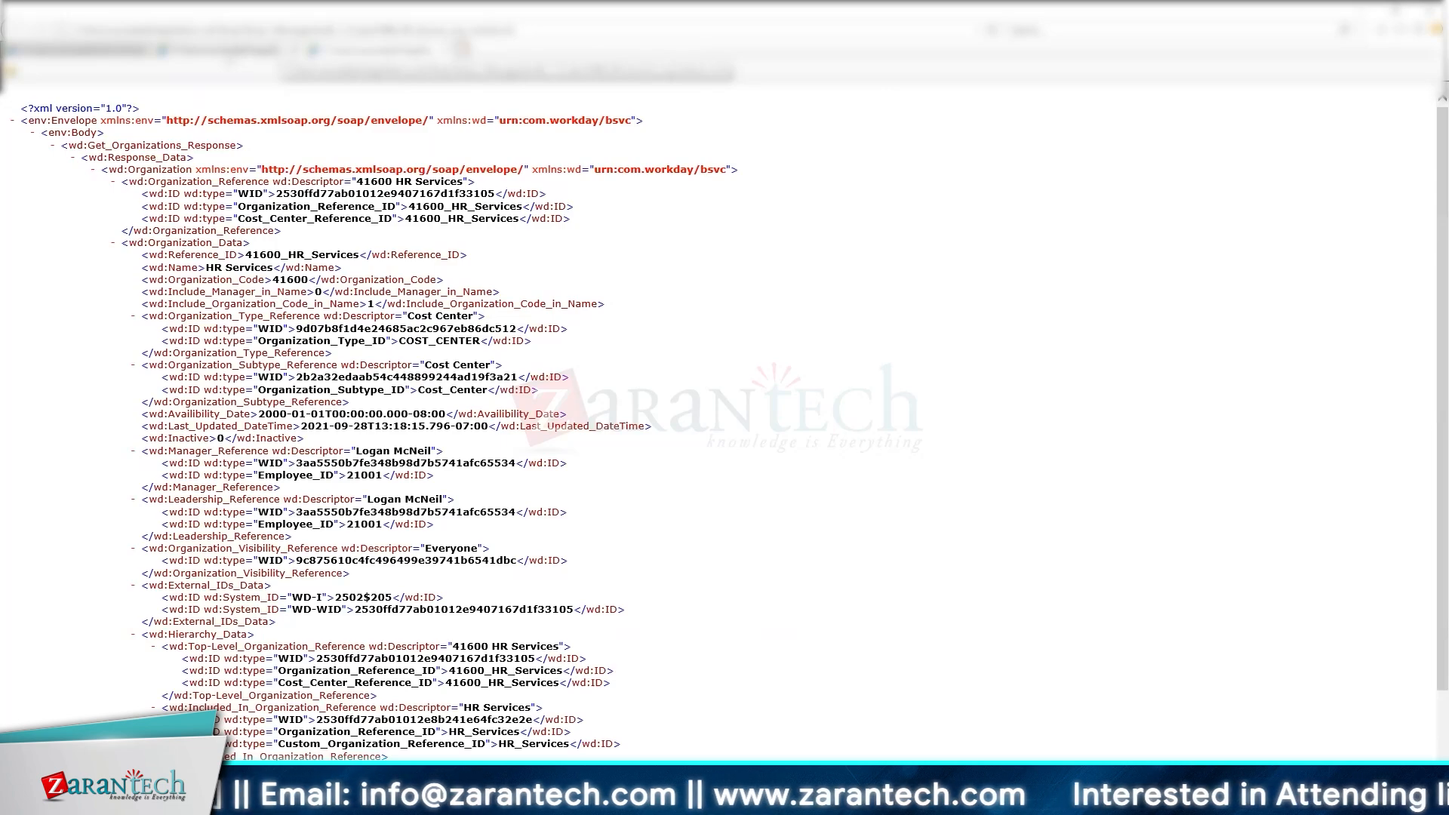
pyautogui.click(229, 54)
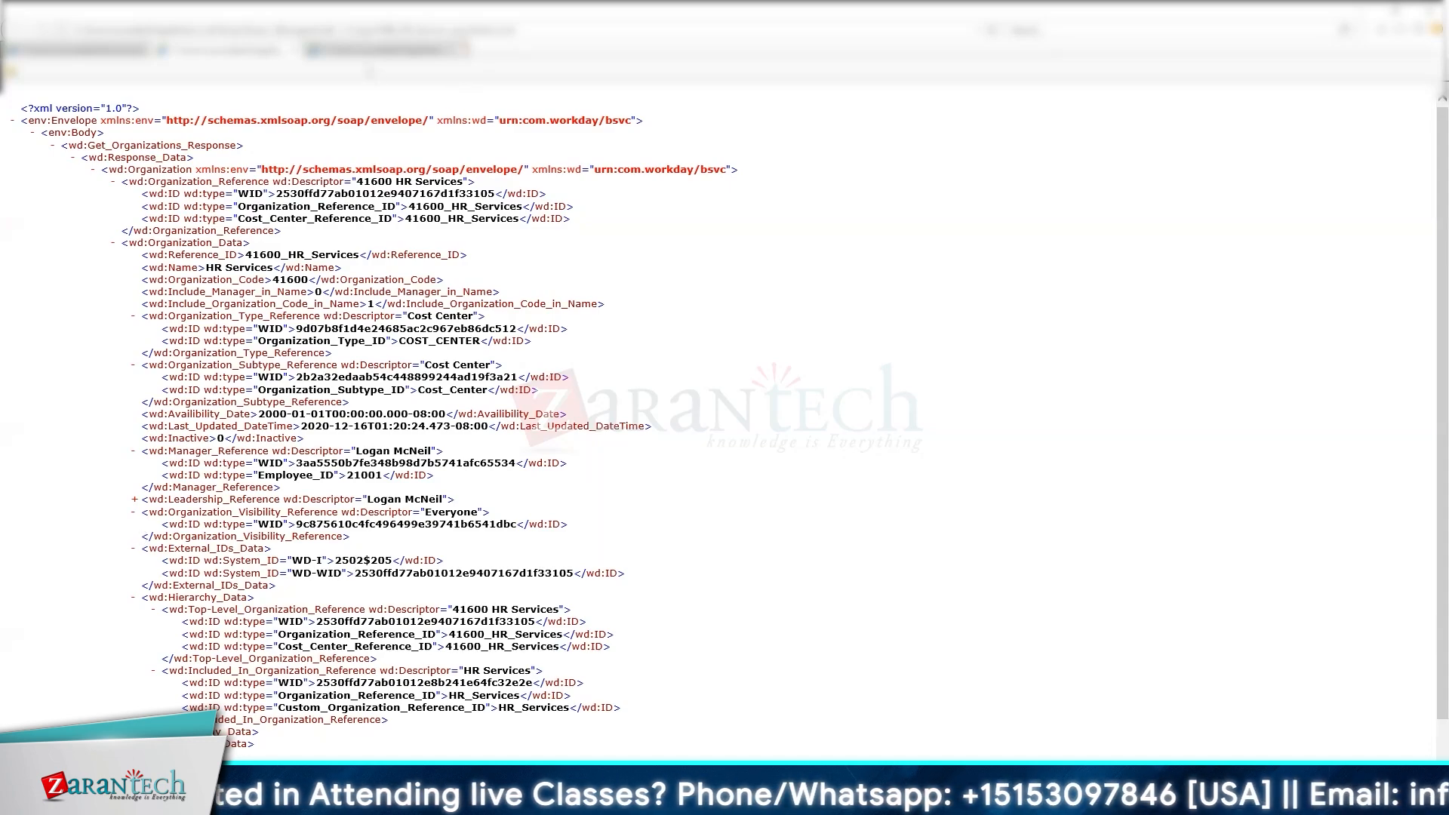
pyautogui.click(400, 50)
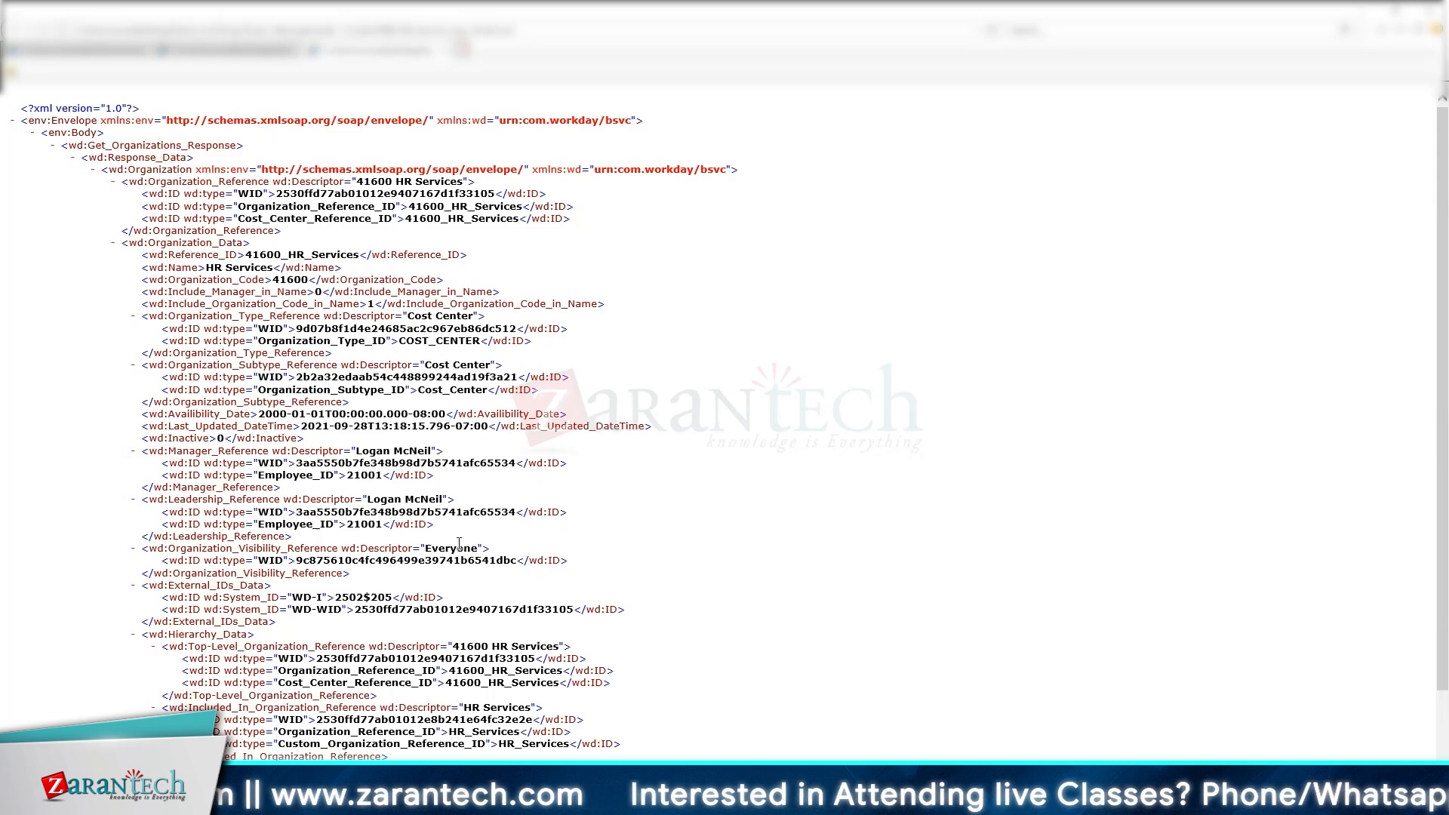
pyautogui.moveTo(135, 547); pyautogui.dragTo(585, 568)
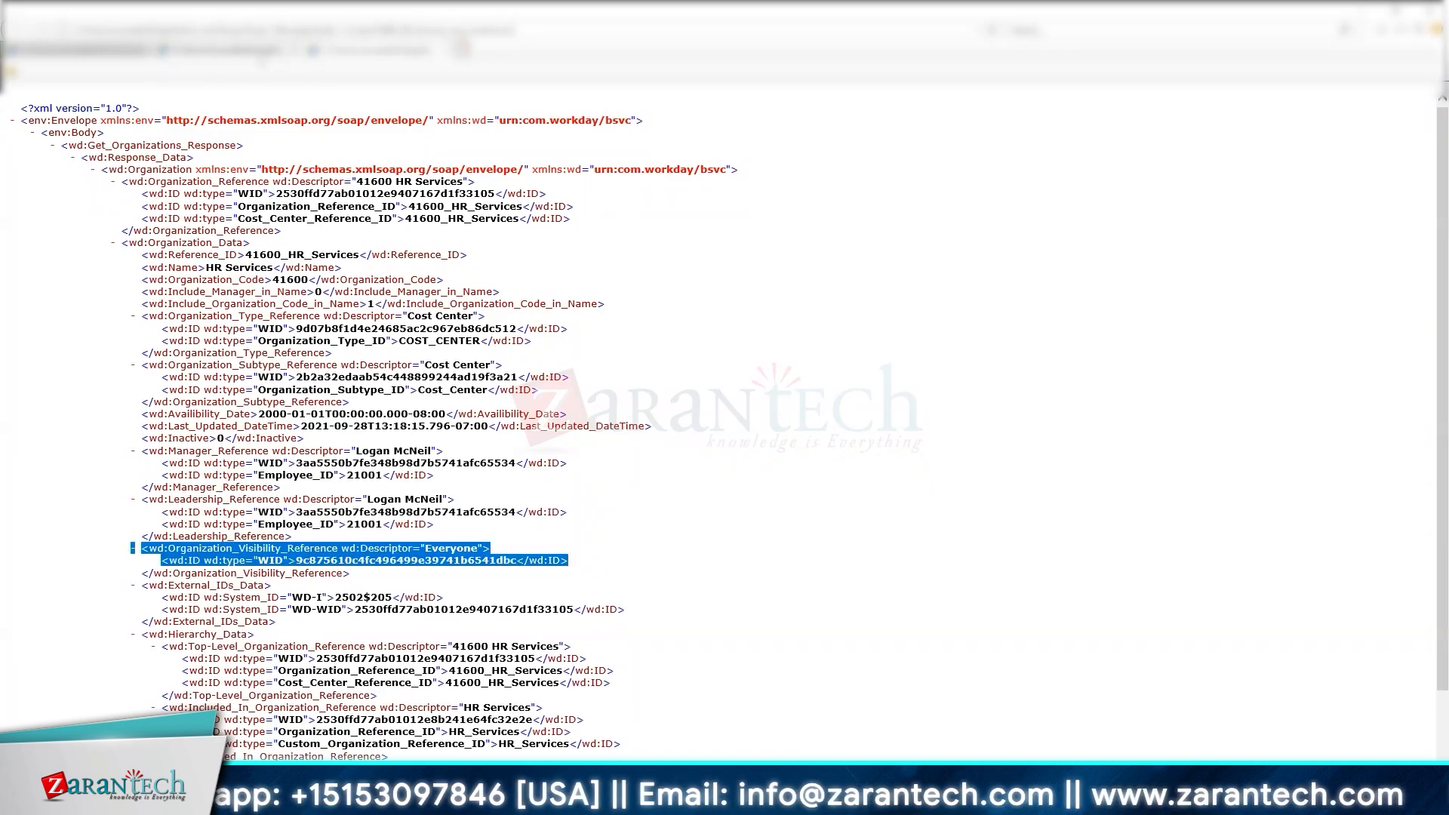
pyautogui.click(389, 52)
pyautogui.click(191, 54)
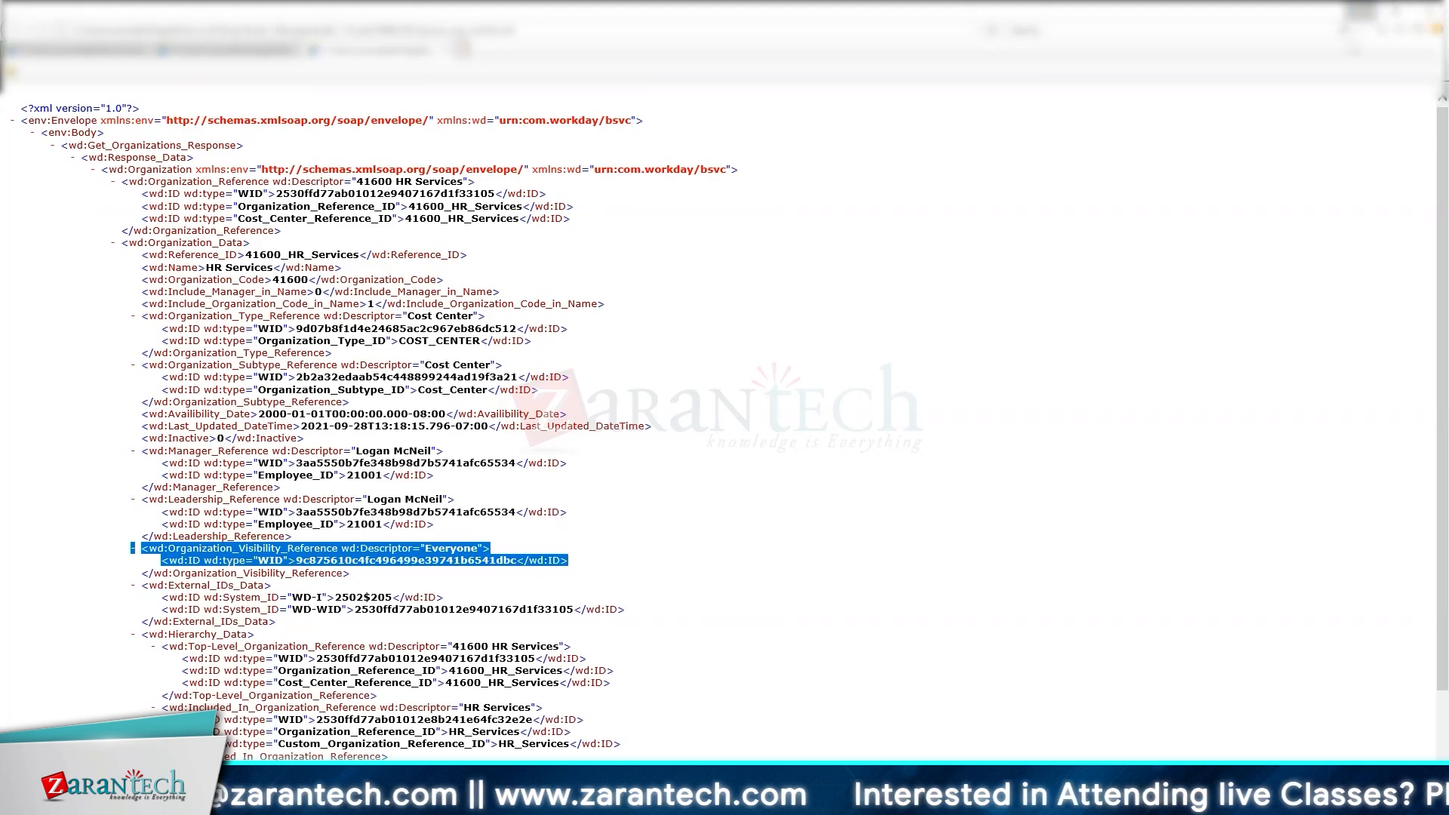
pyautogui.click(1360, 11)
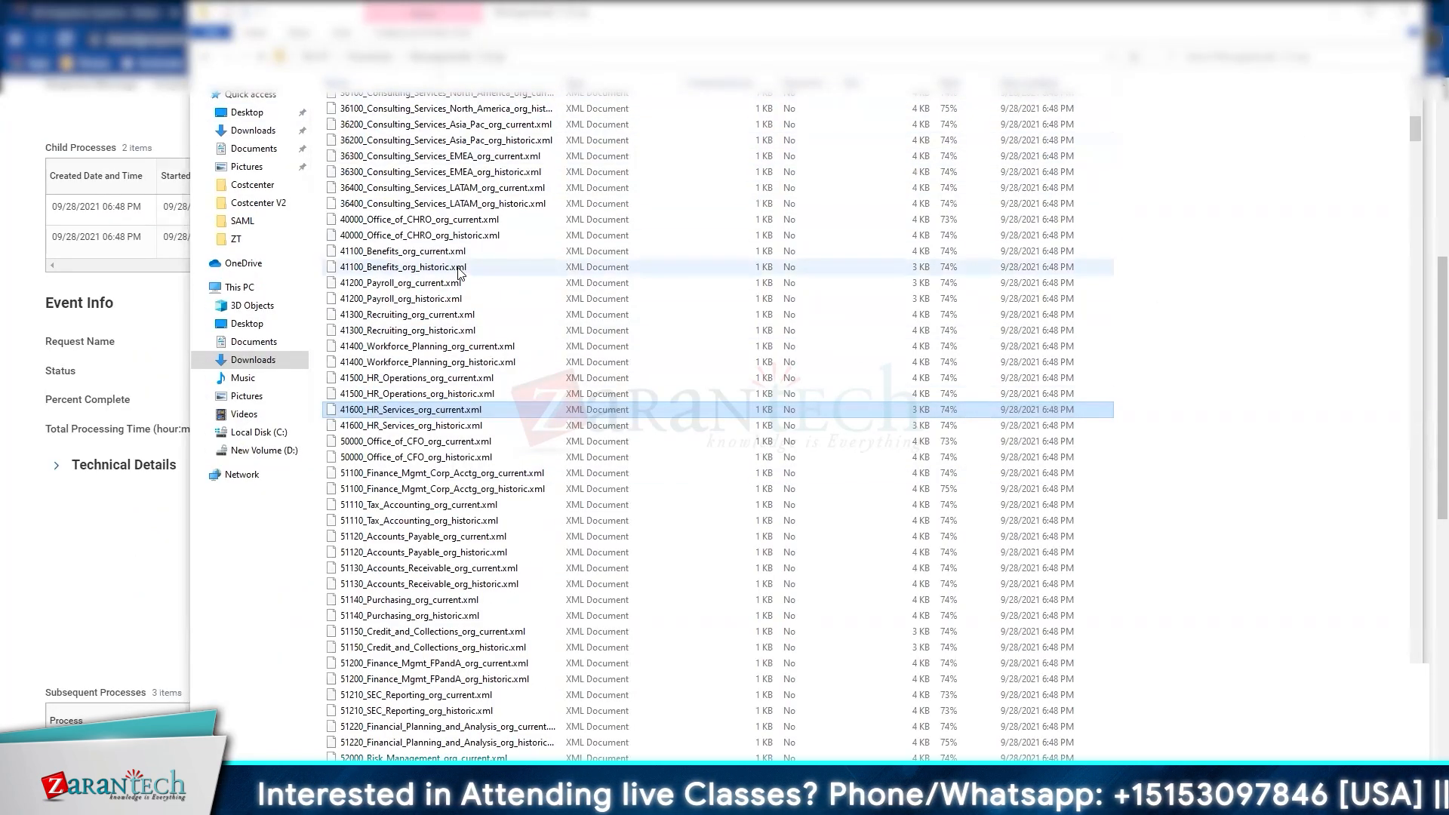
# Step: Download the DiagnosticAudit.html report from the integration event page
pyautogui.click(121, 305)
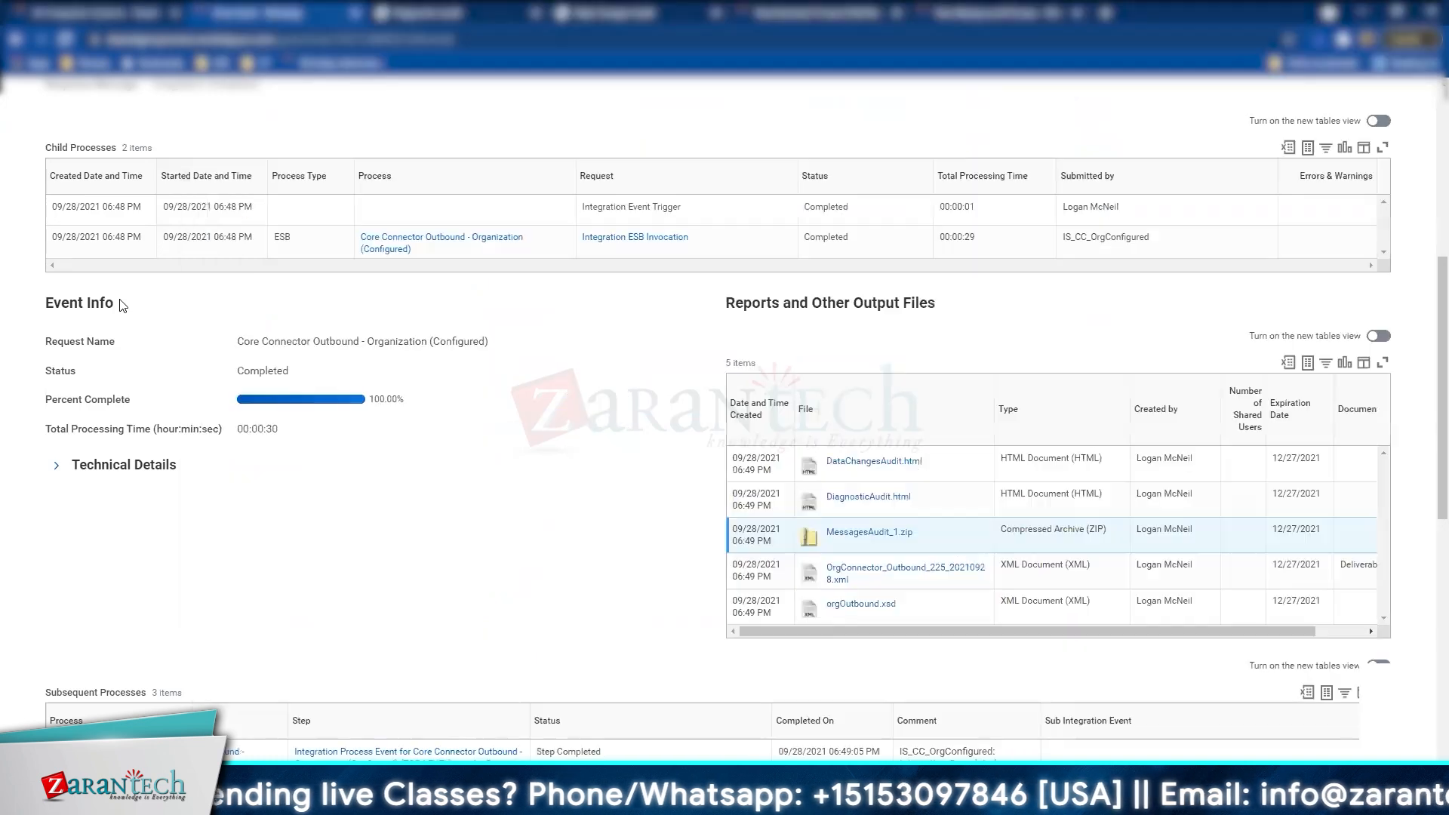
pyautogui.doubleClick(875, 498)
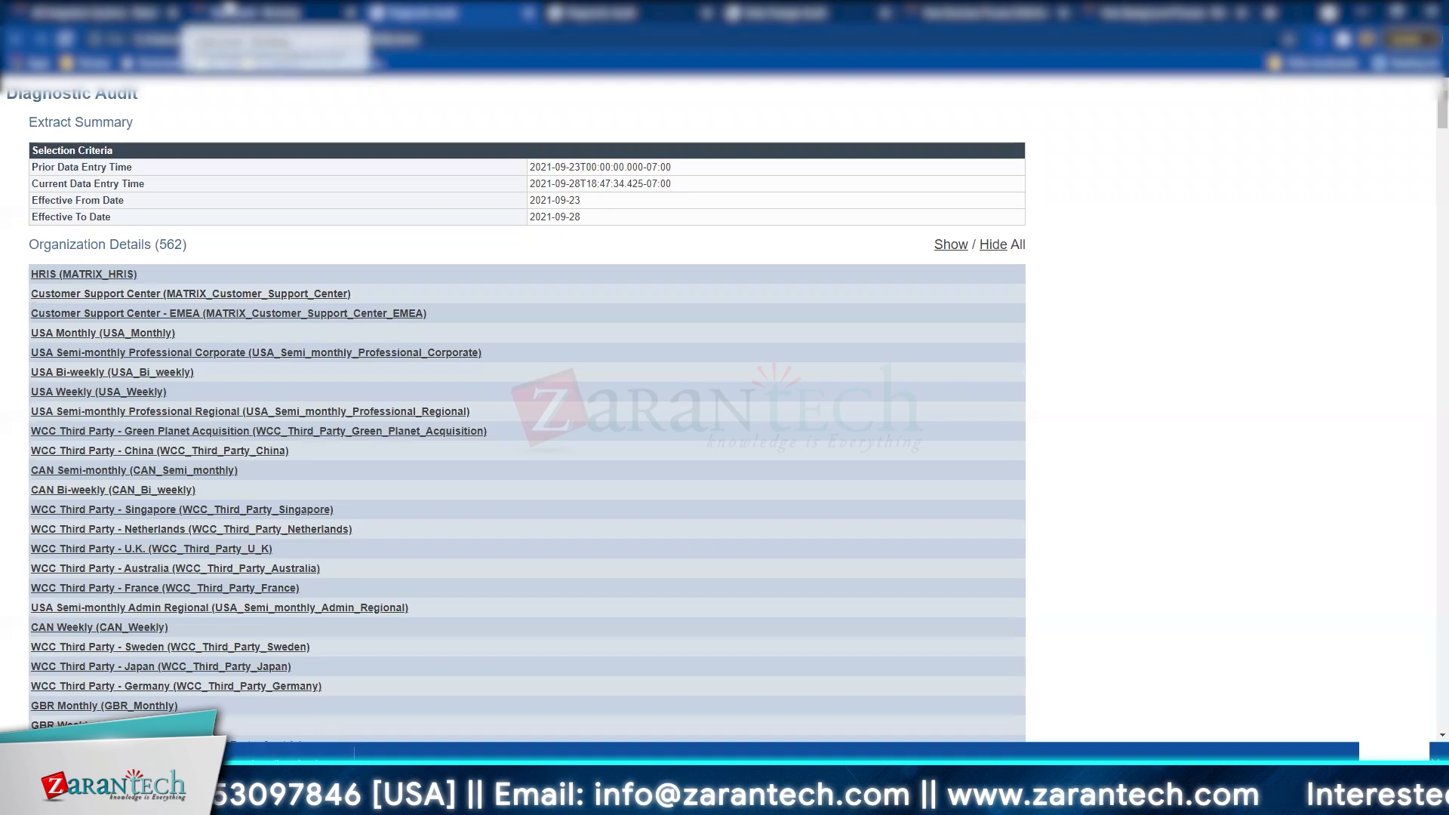
pyautogui.click(228, 10)
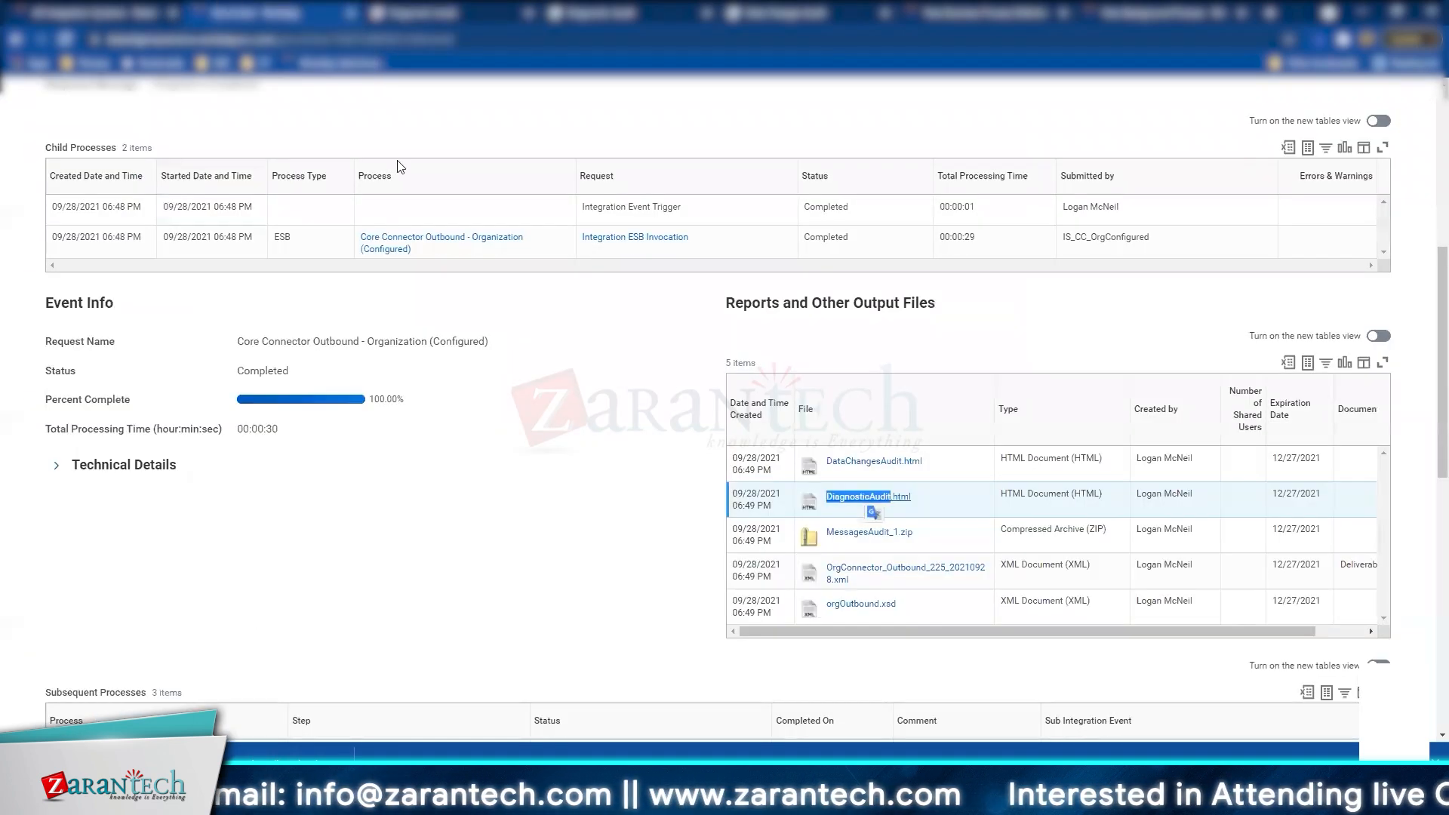
# Step: Open DataChangesAudit.html and expand the MAP20 INC organization's changed data
pyautogui.doubleClick(857, 465)
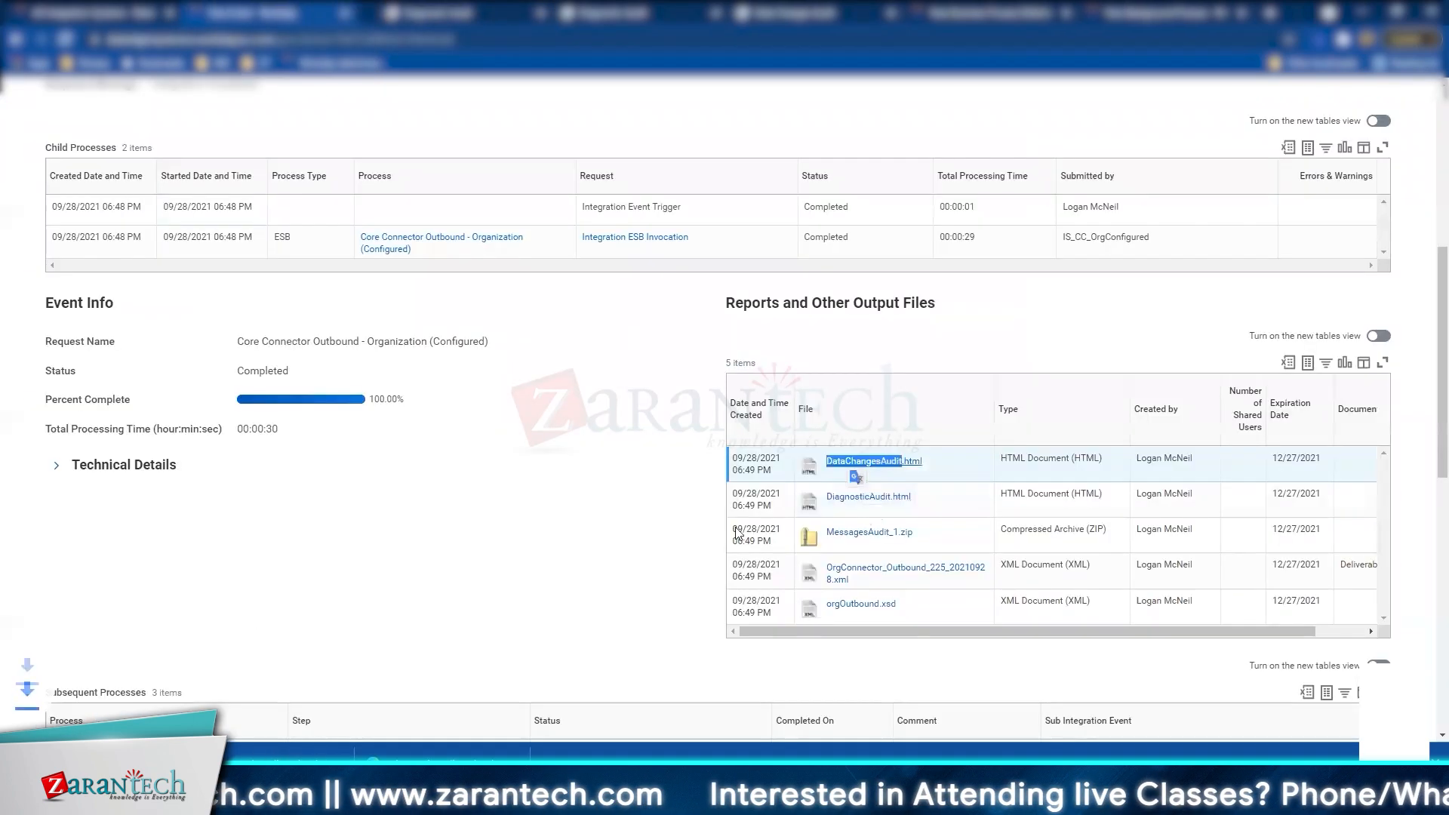
pyautogui.click(861, 461)
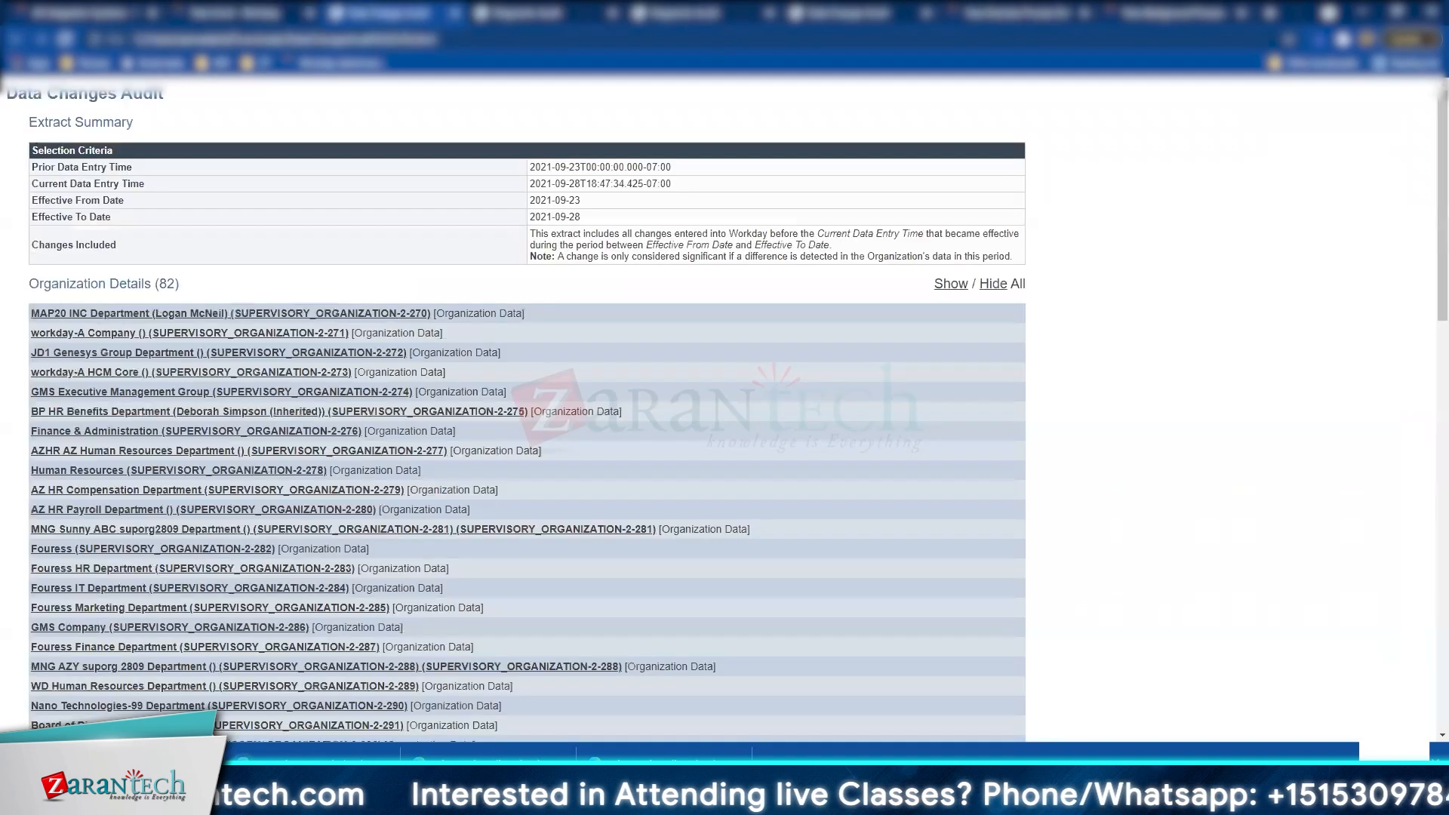
pyautogui.tripleClick(166, 284)
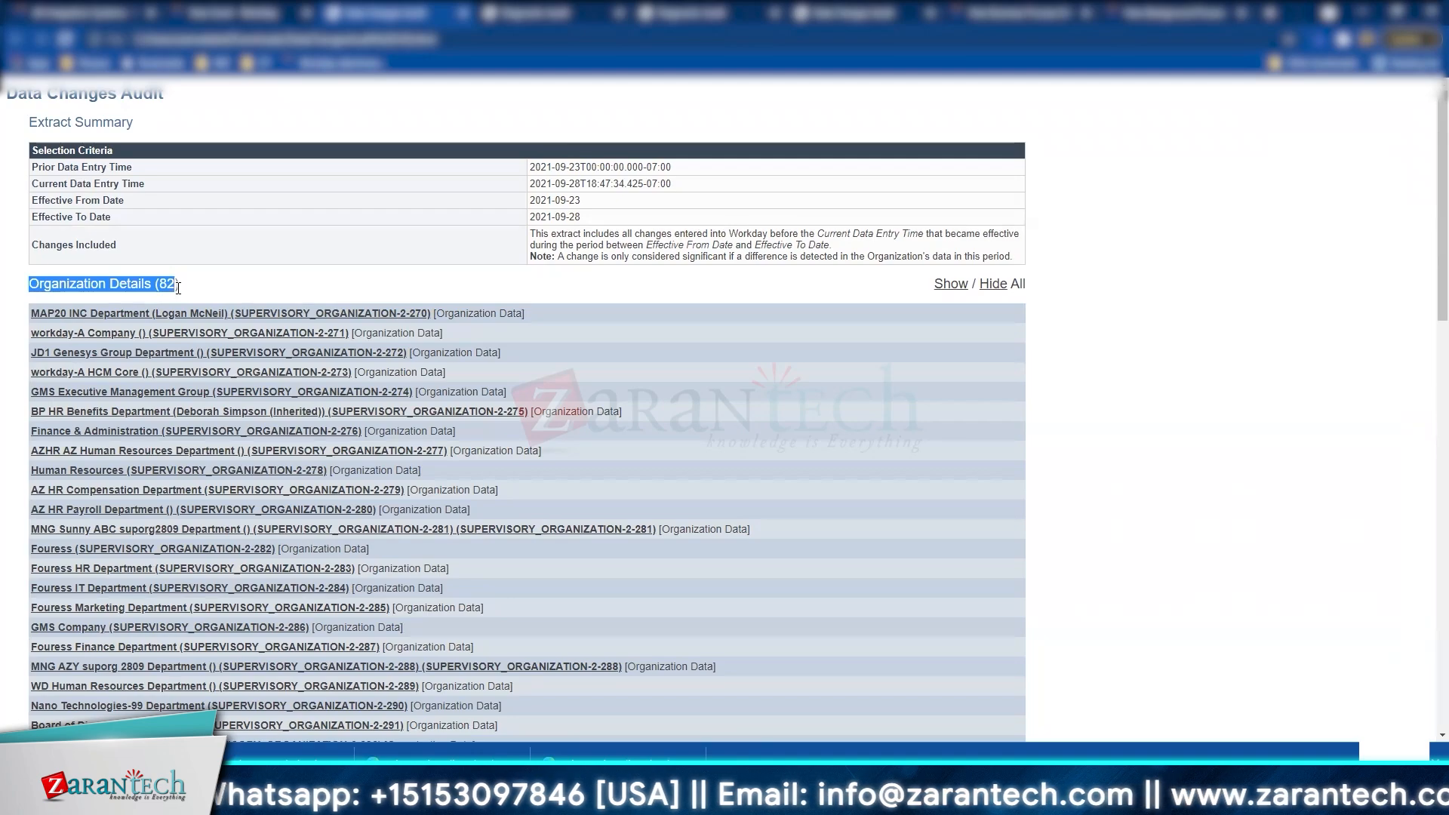
pyautogui.click(162, 315)
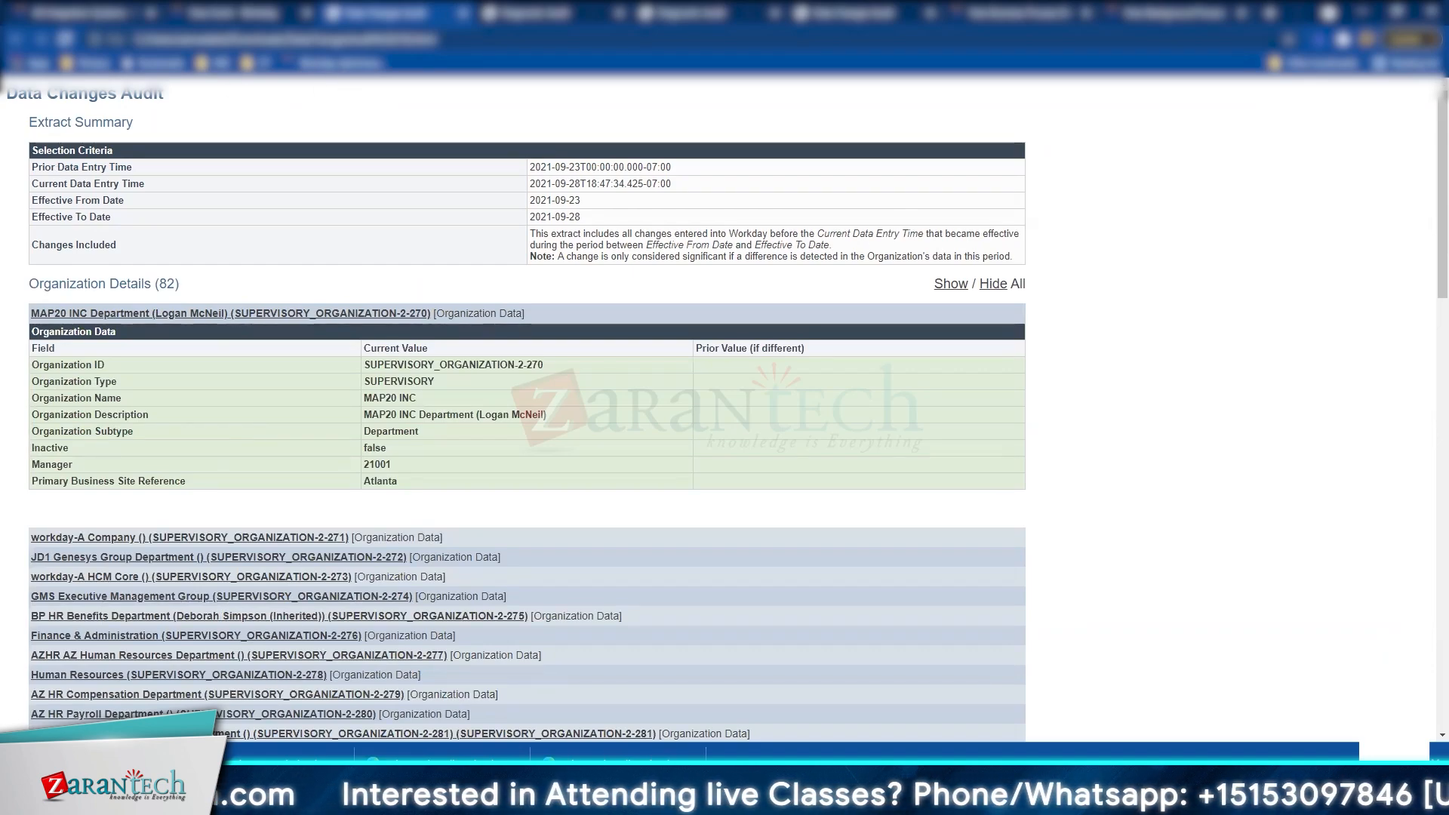
pyautogui.moveTo(226, 800)
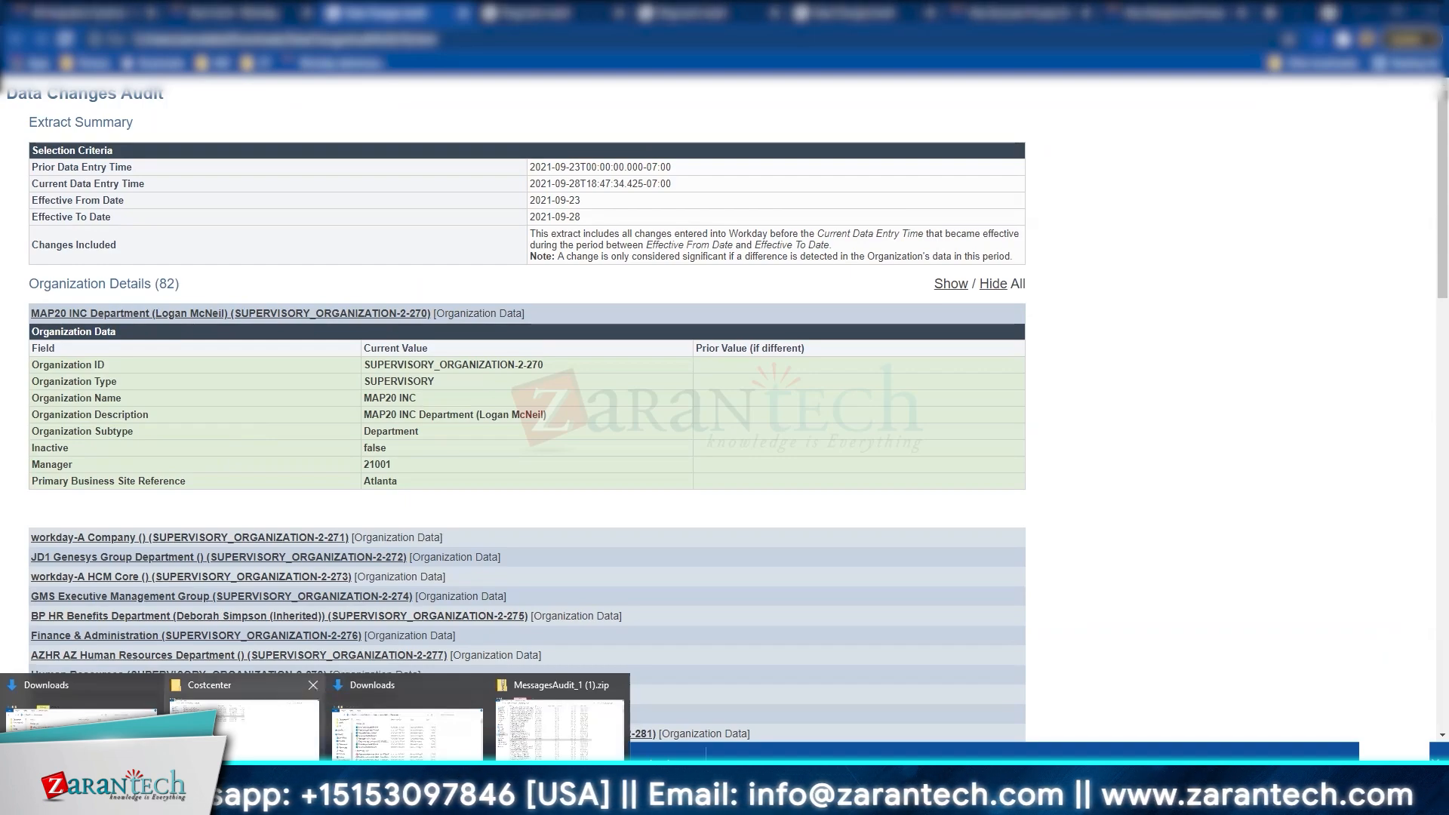
pyautogui.moveTo(81, 721)
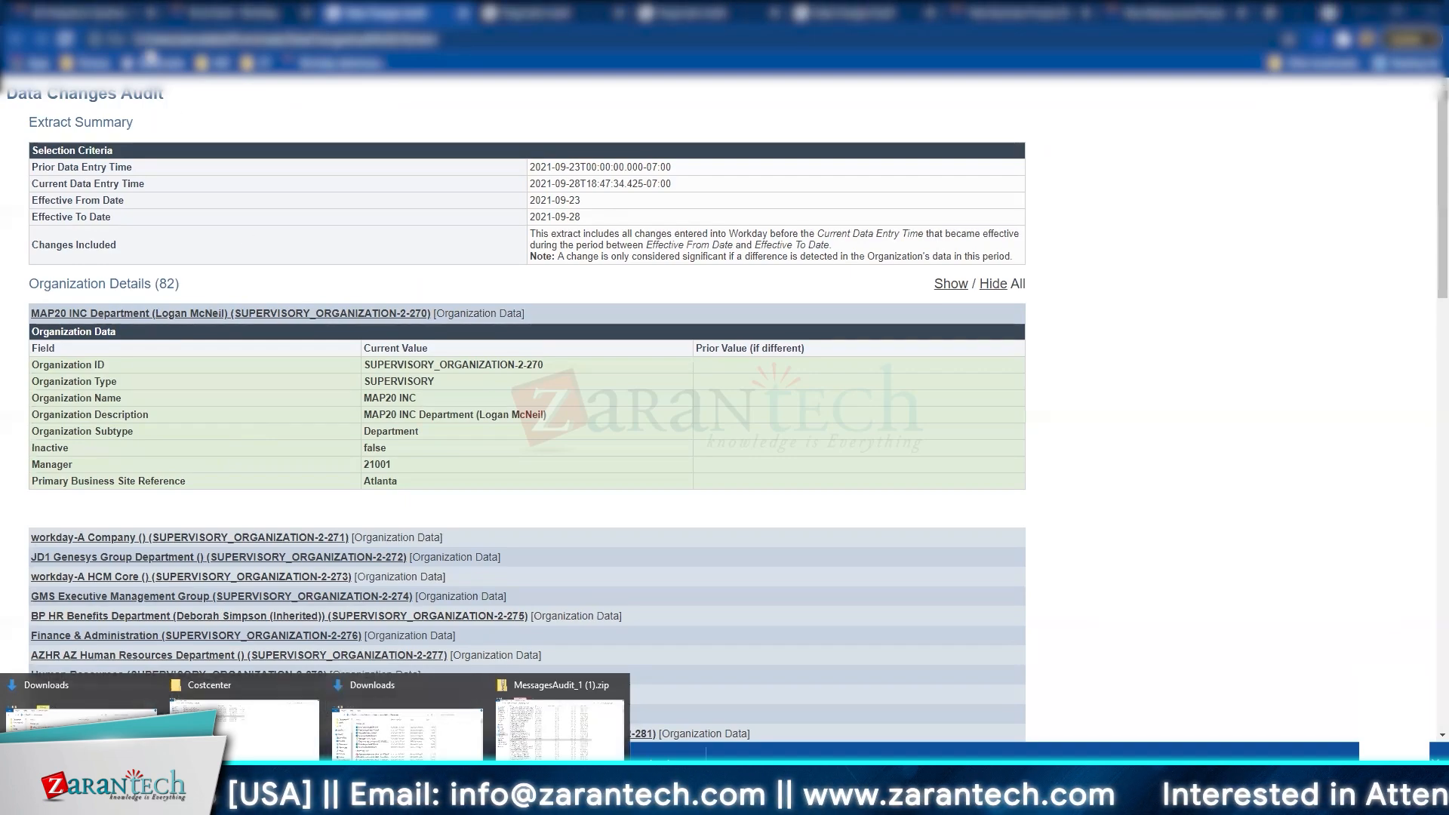
pyautogui.hotkey('ctrl', 'shift', 'Tab')
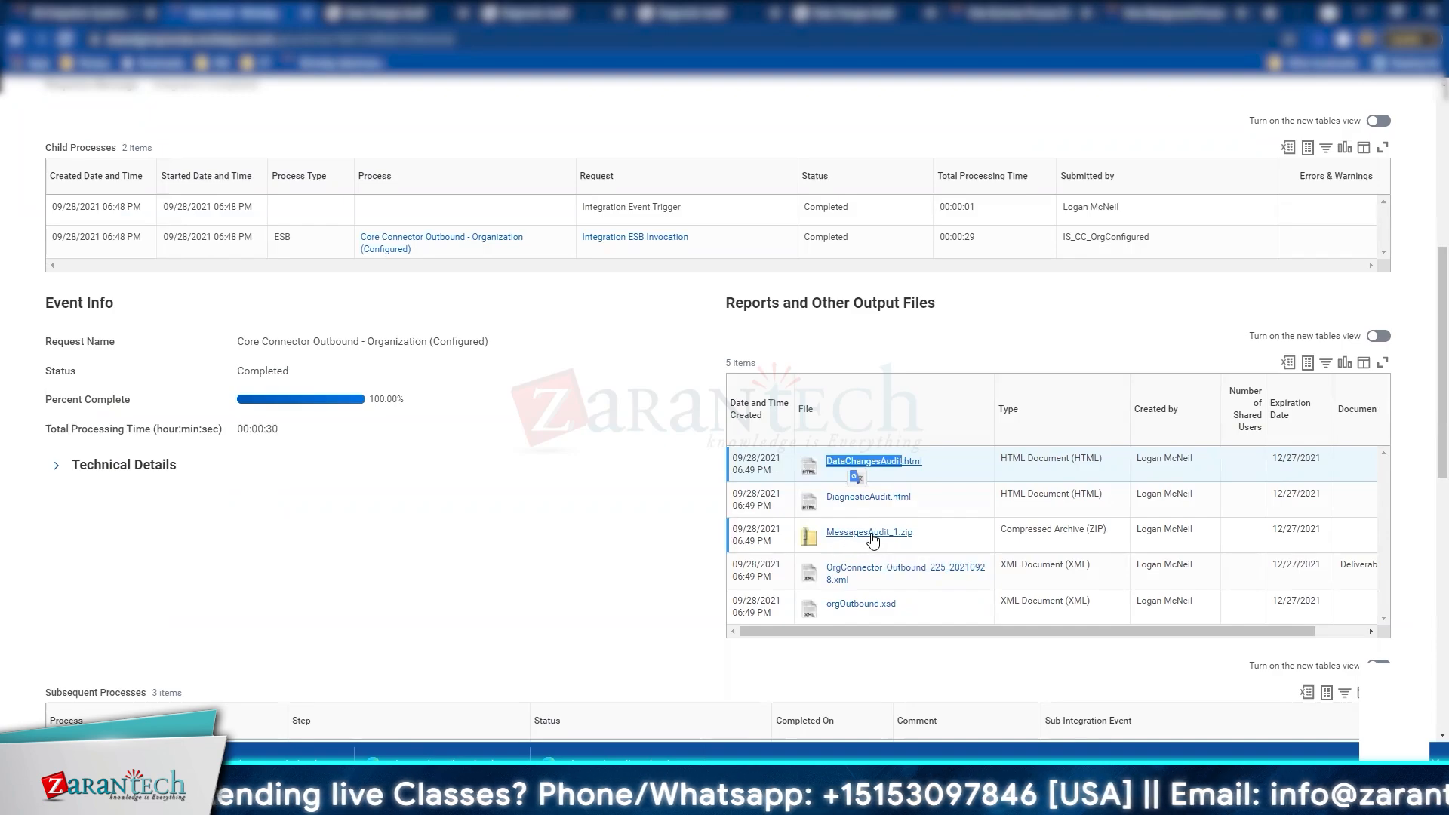
pyautogui.click(898, 572)
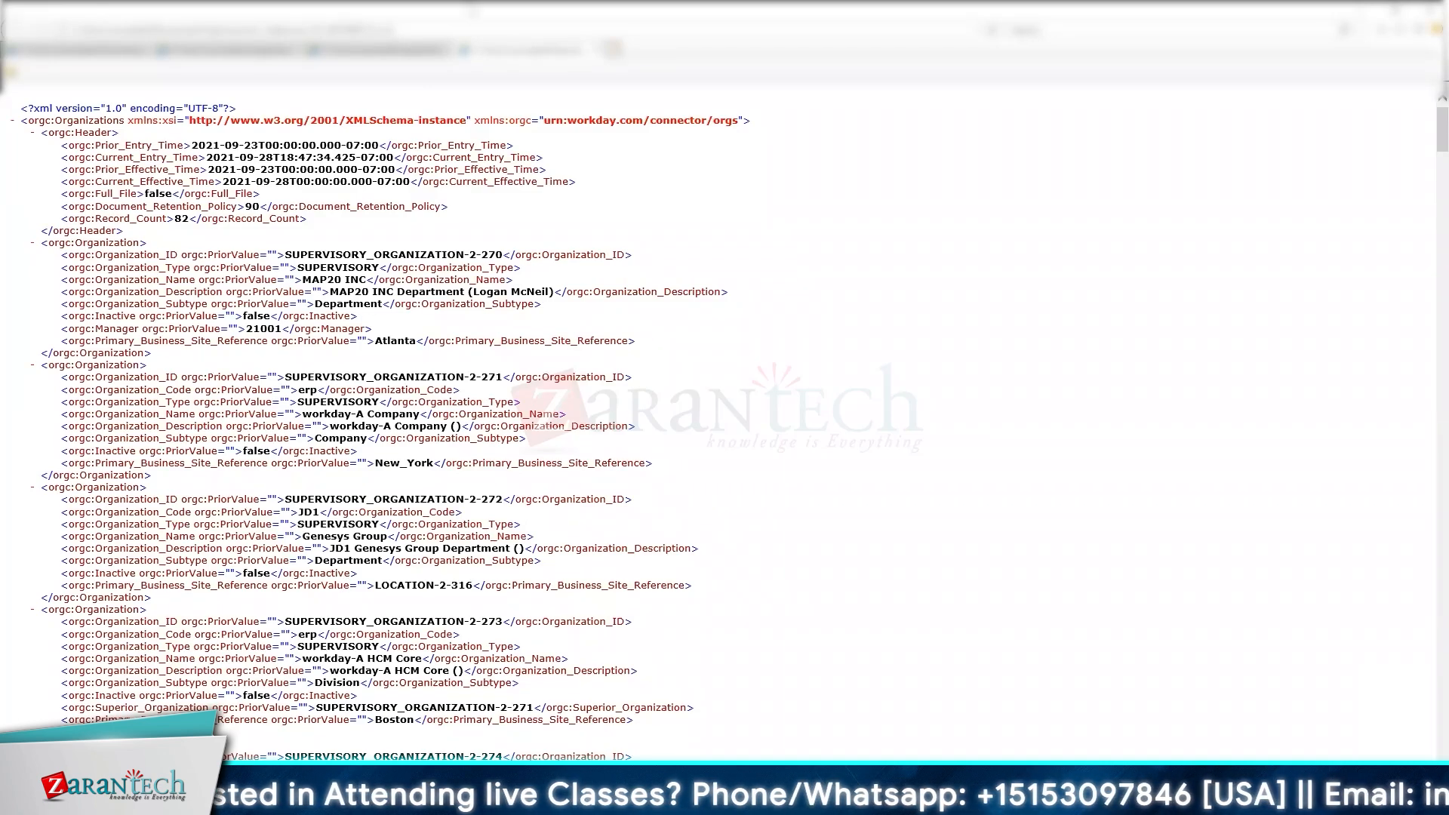
pyautogui.click(1430, 10)
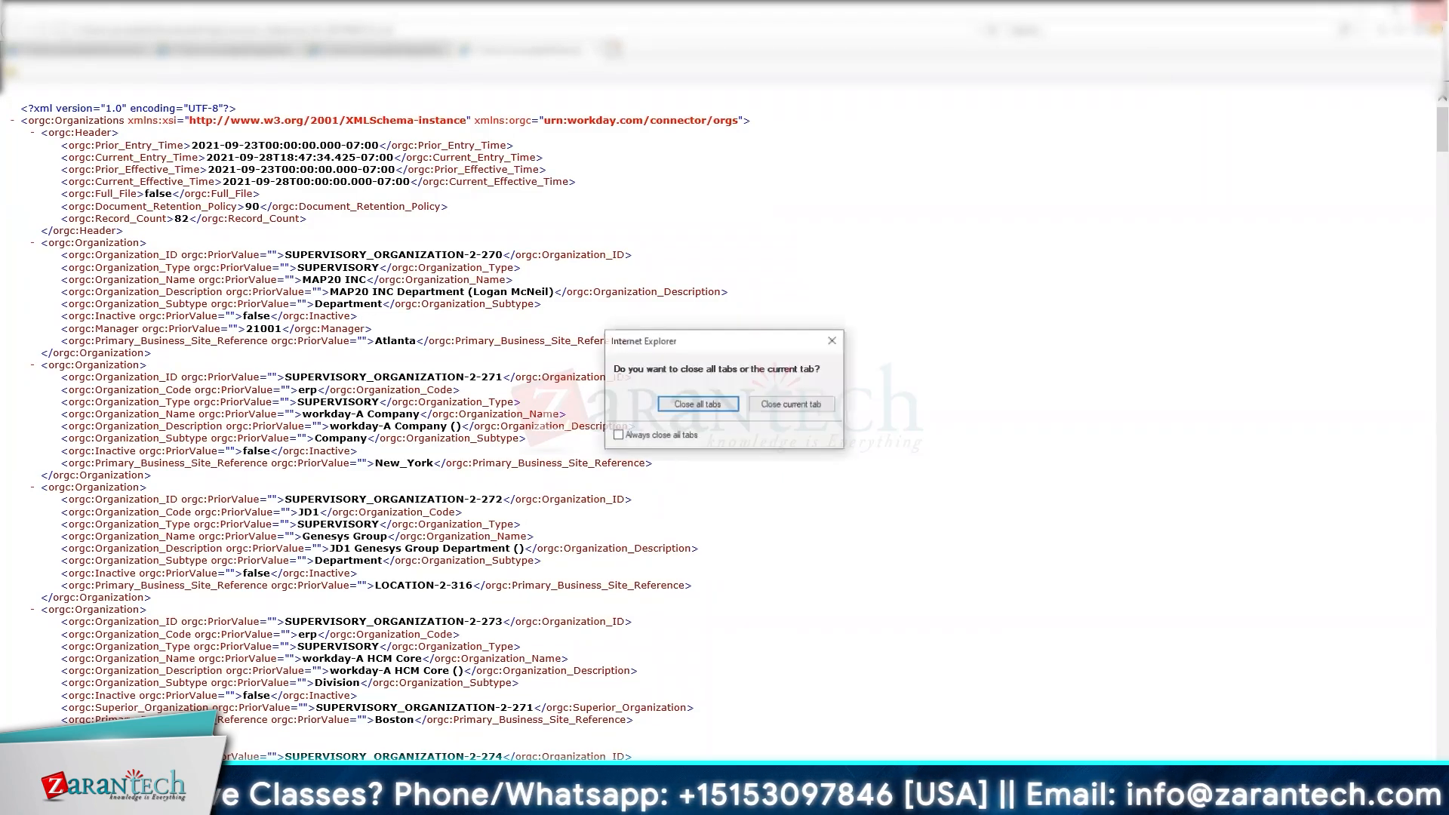
pyautogui.click(698, 404)
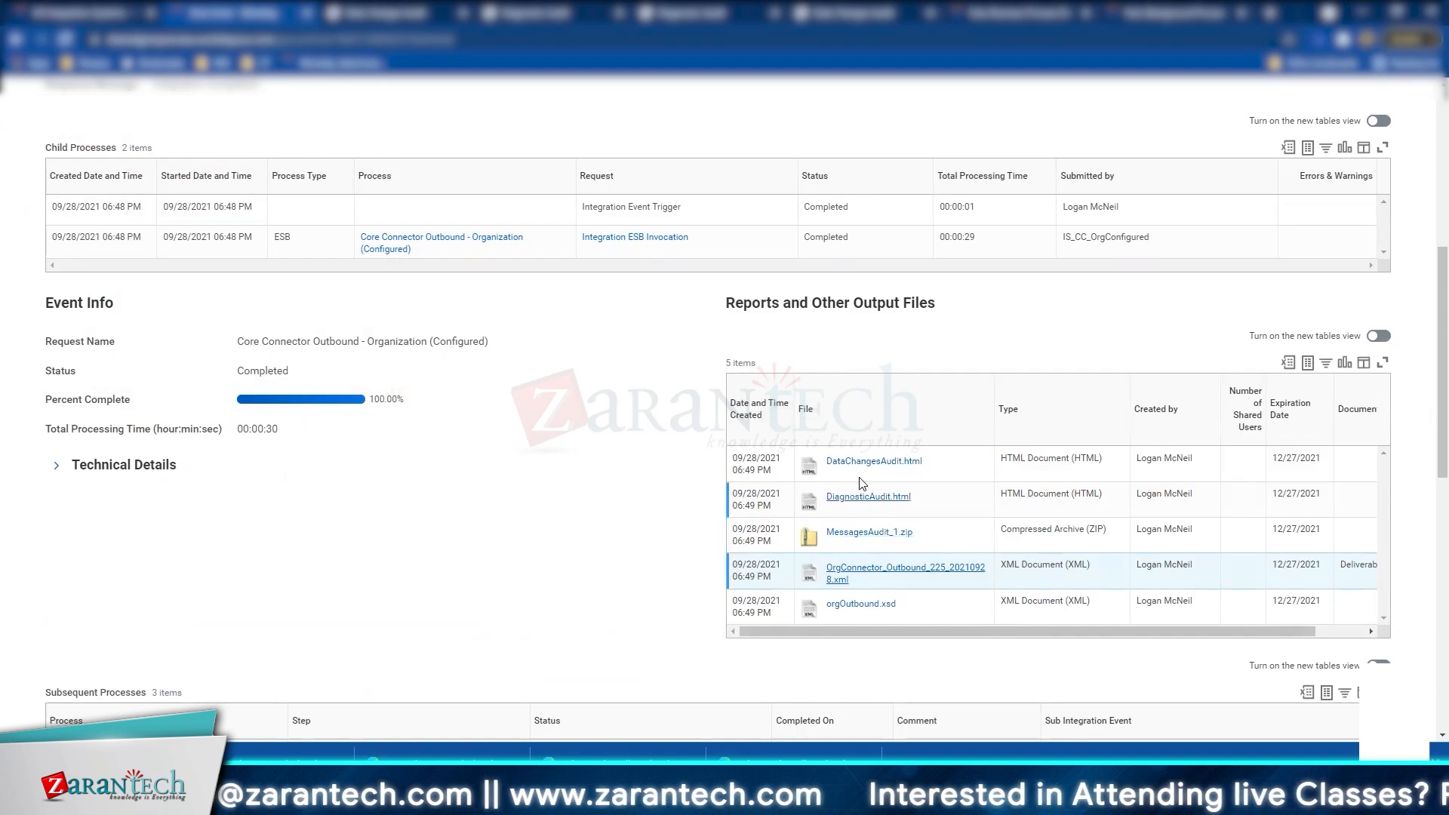
# Step: Scroll through orgOutbound.xsd full-screen, then advance two slides to Integration Business Process
pyautogui.click(830, 611)
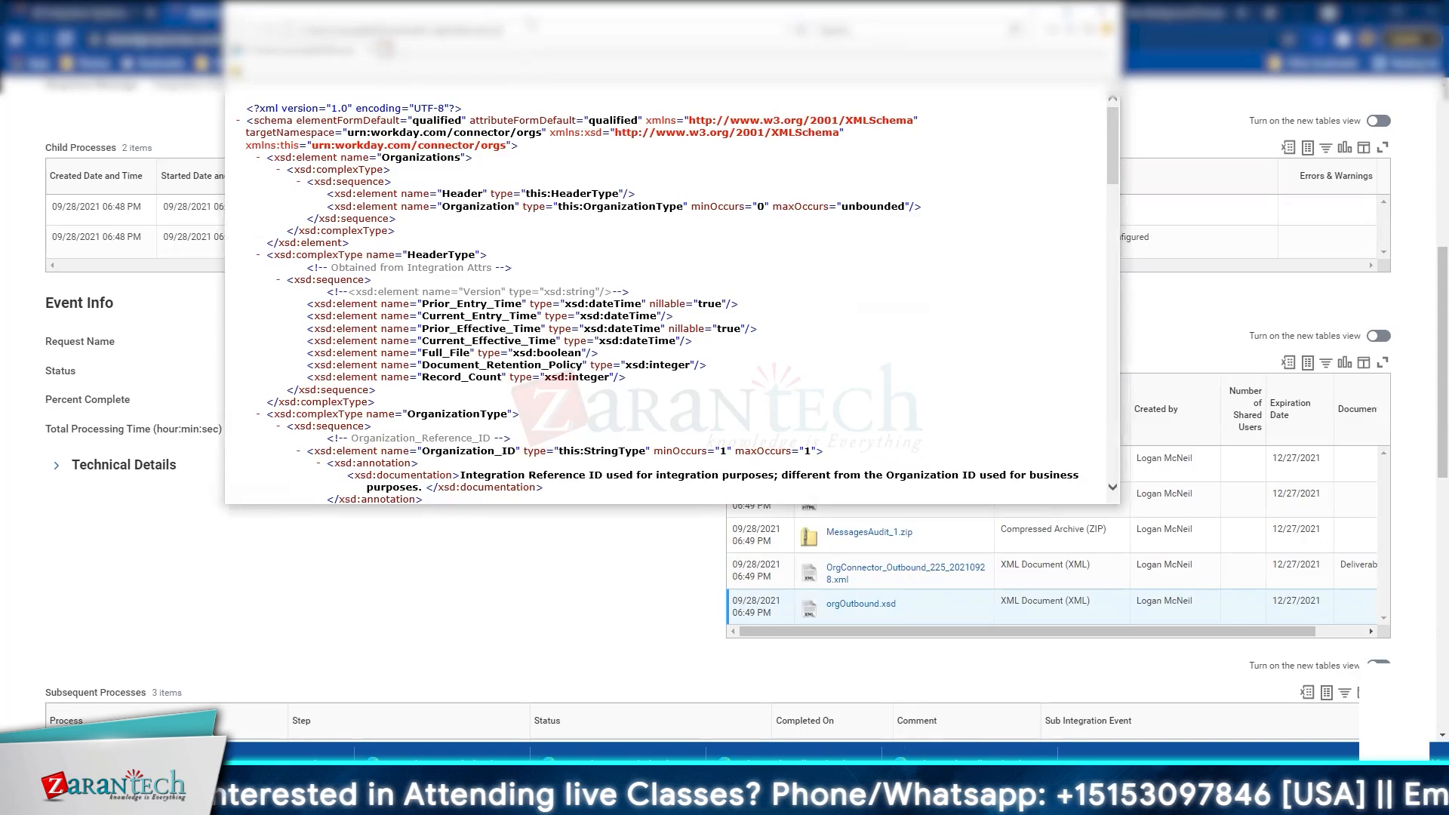
pyautogui.doubleClick(531, 21)
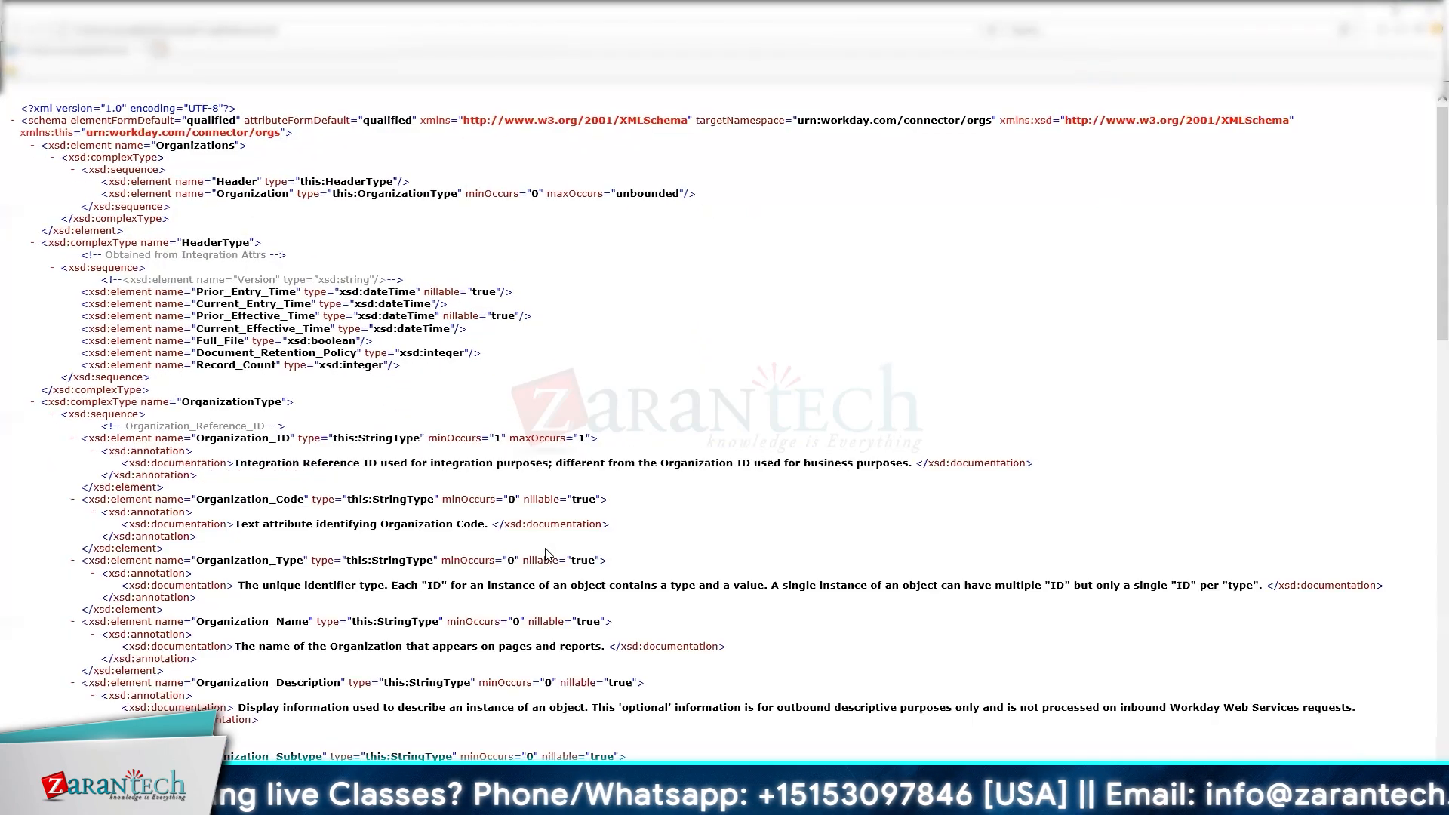
pyautogui.scroll(-5, 545, 555)
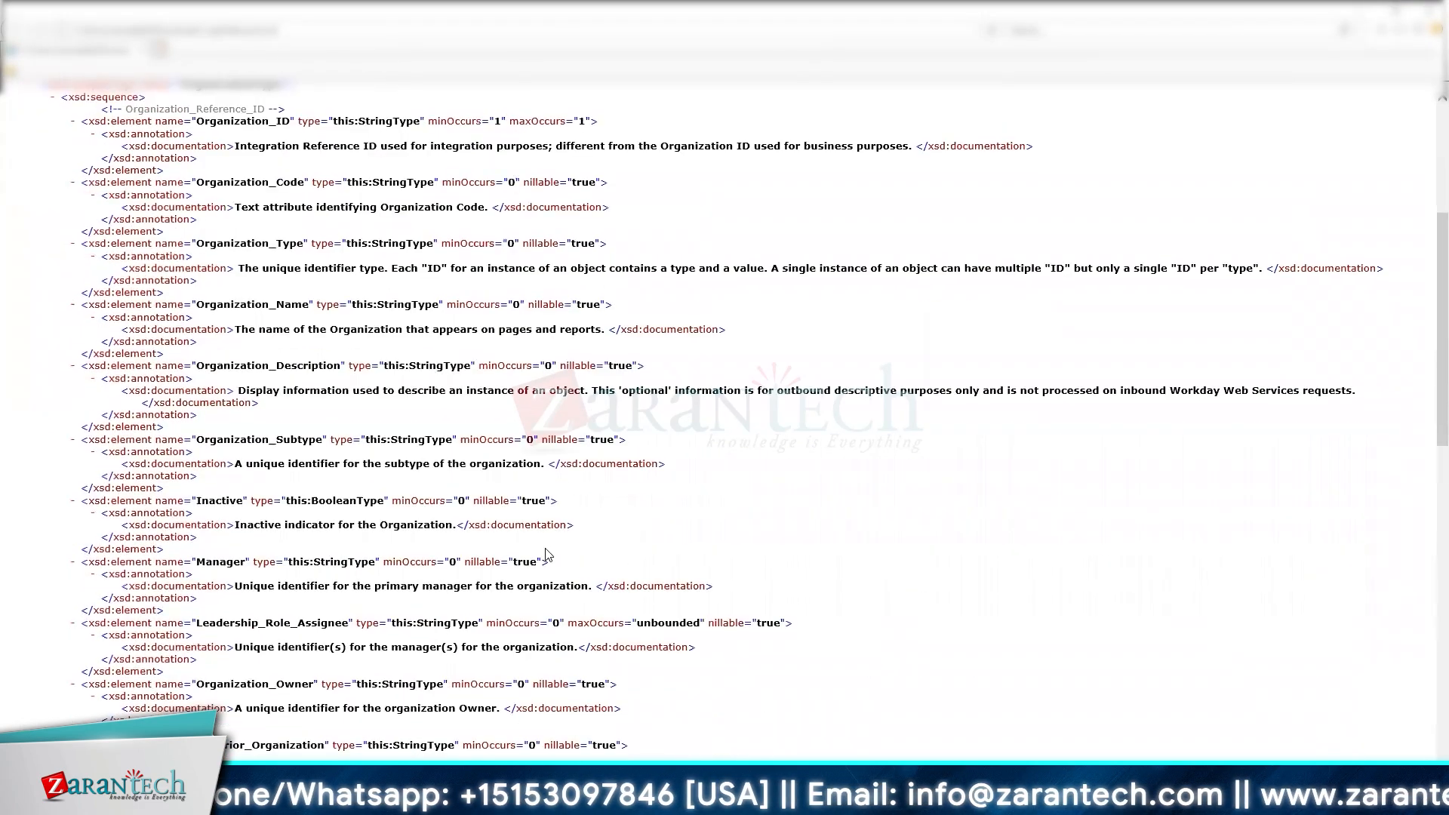
pyautogui.scroll(-2, 545, 555)
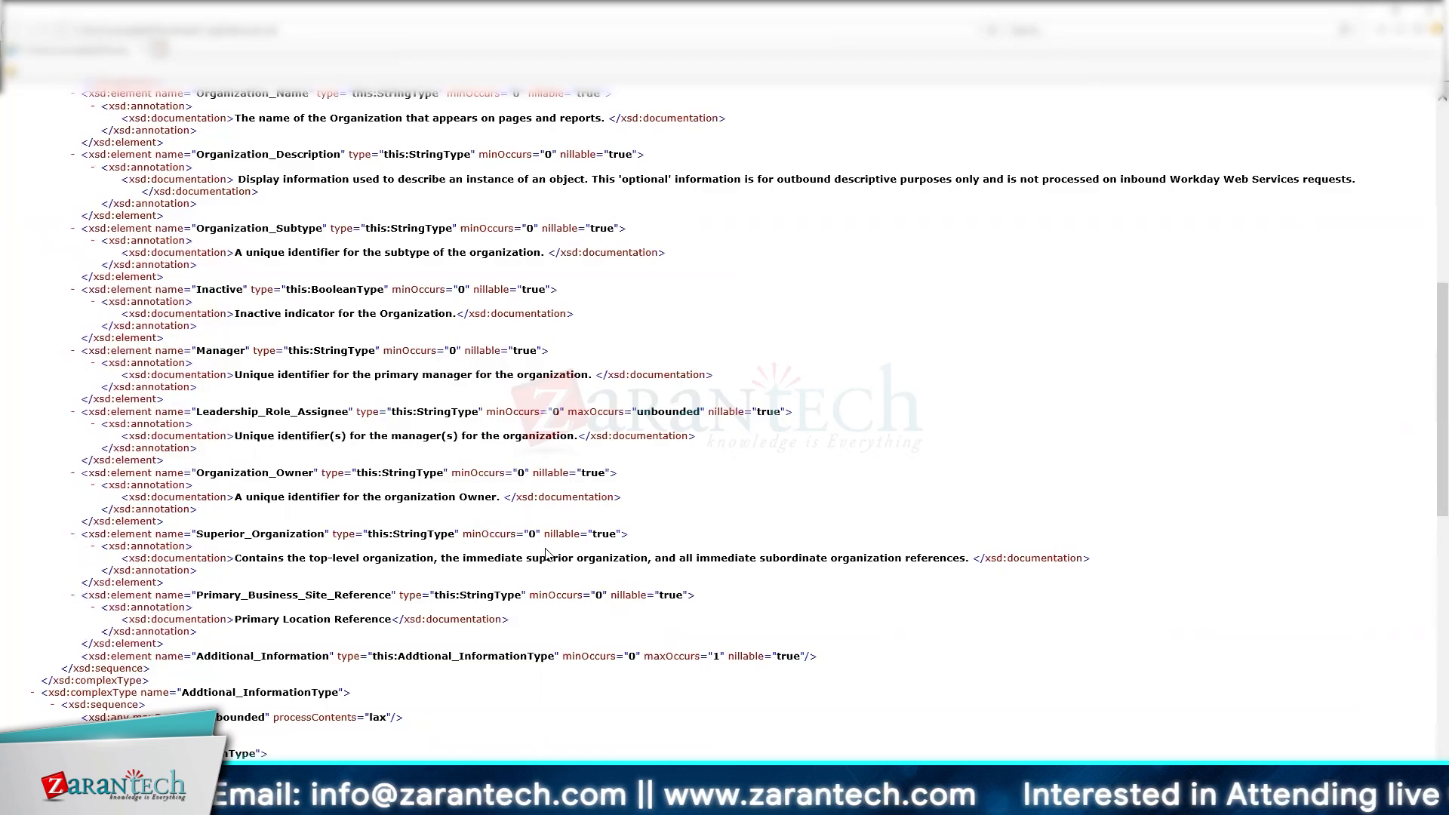
pyautogui.scroll(-6, 546, 555)
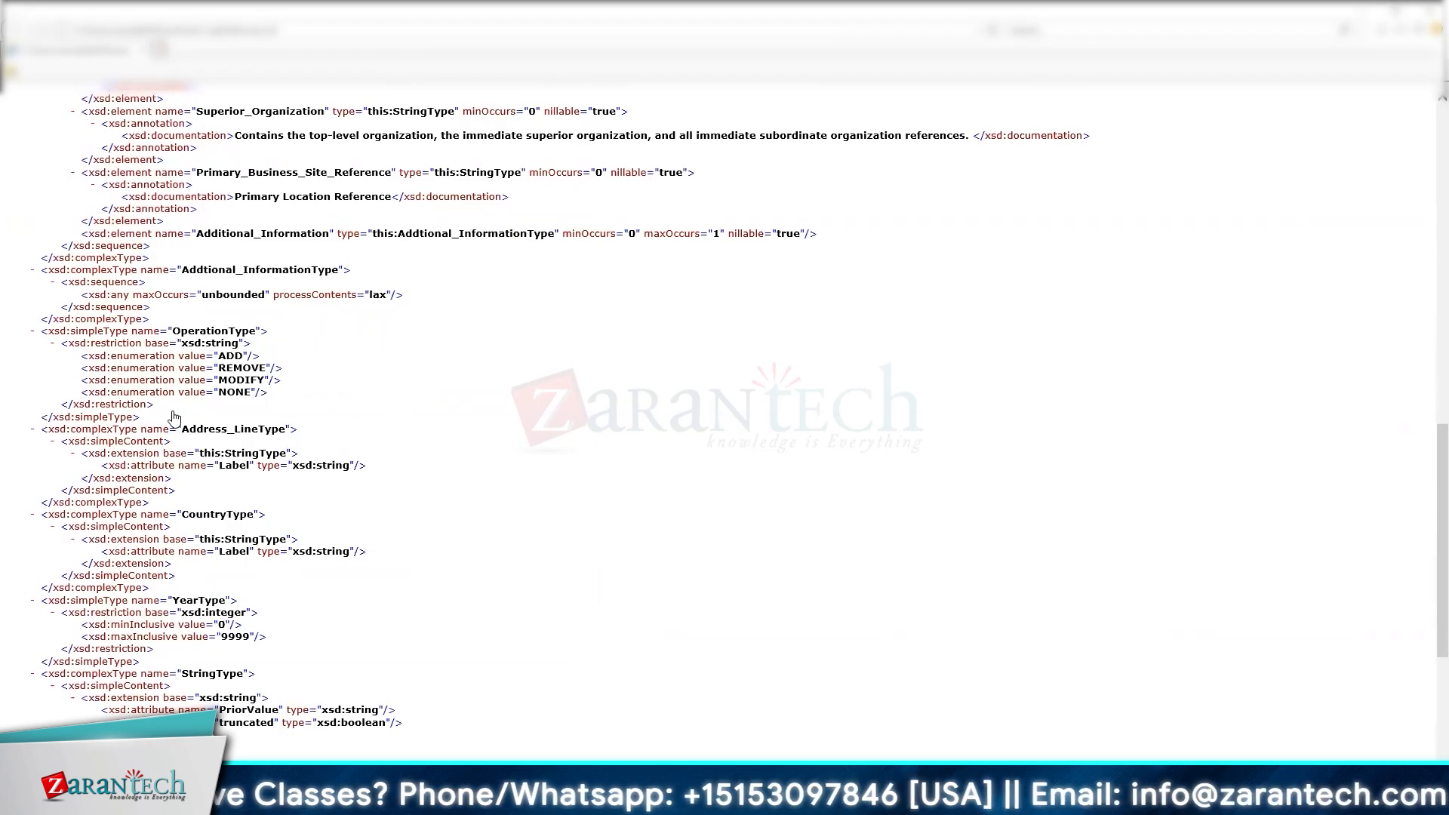
pyautogui.scroll(-4, 173, 417)
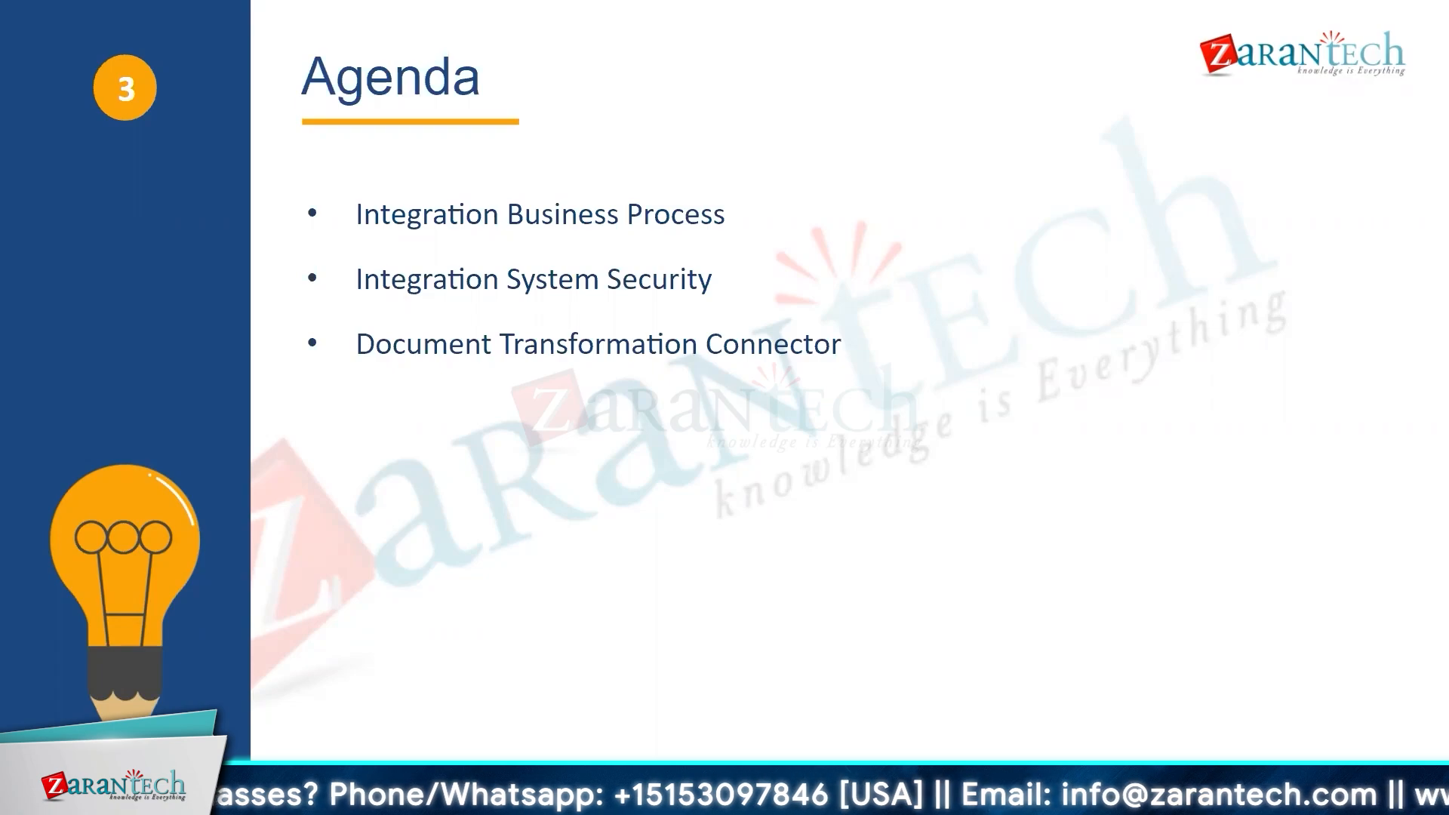
pyautogui.press('Right')
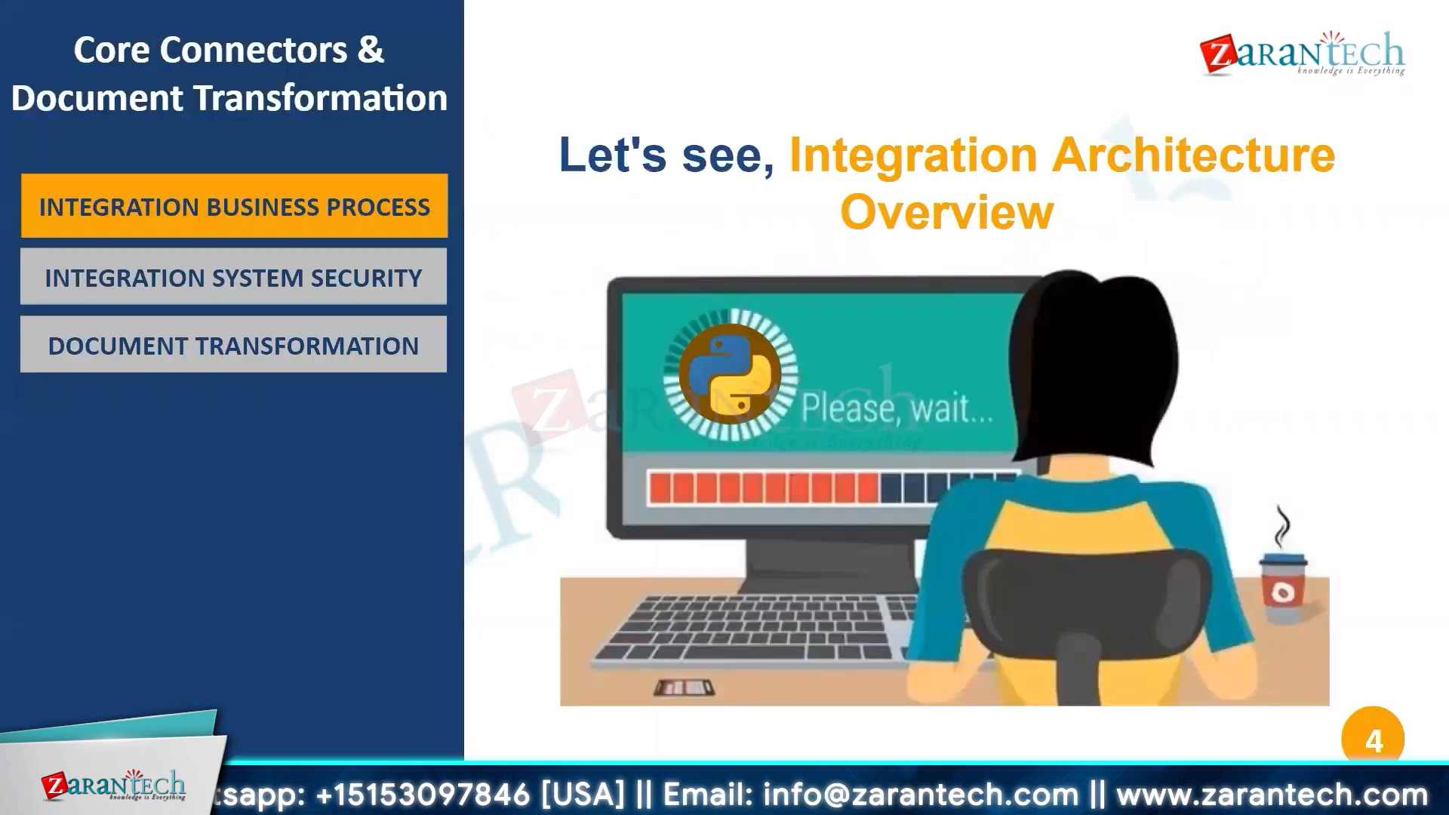
pyautogui.press('Right')
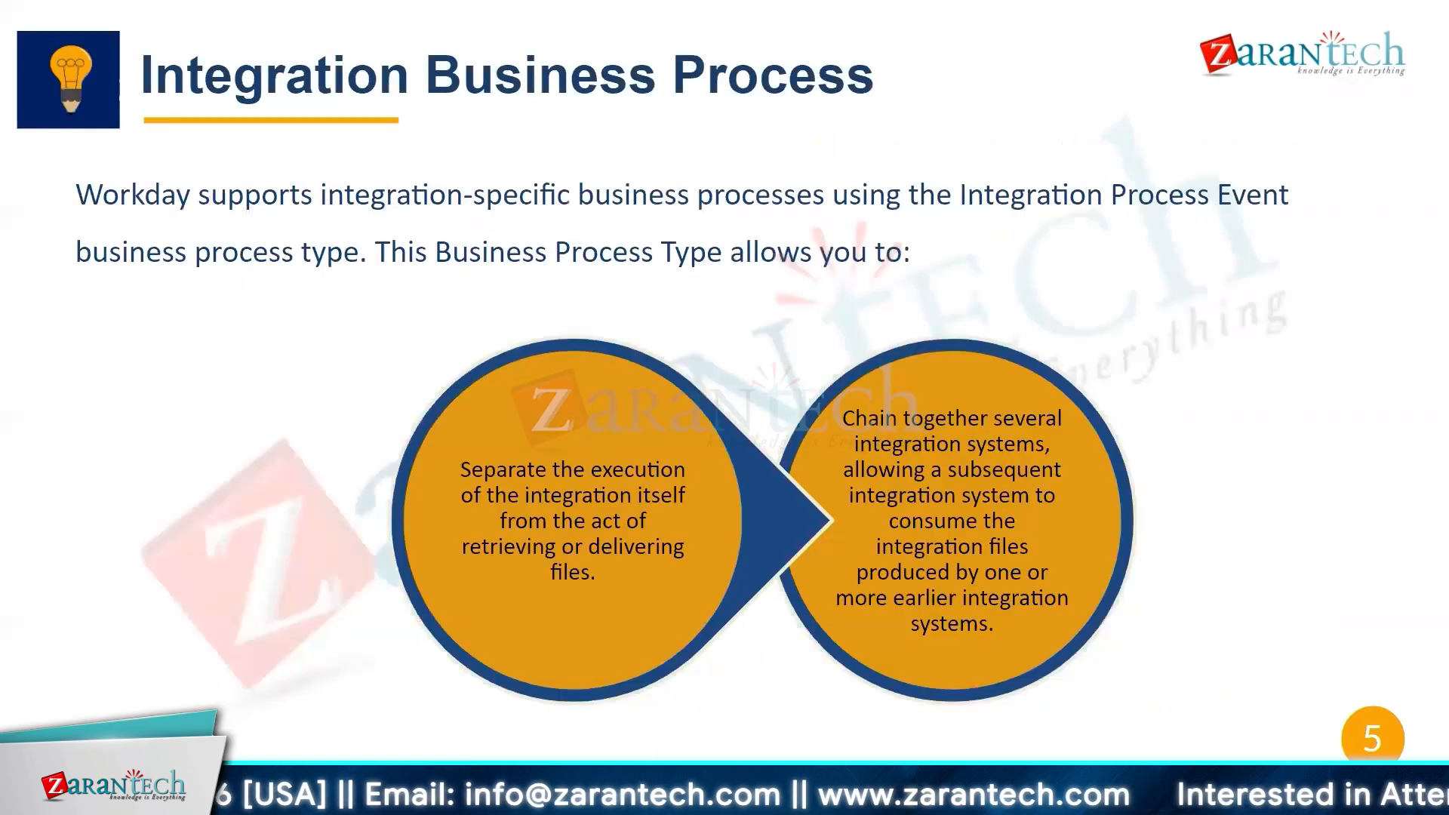
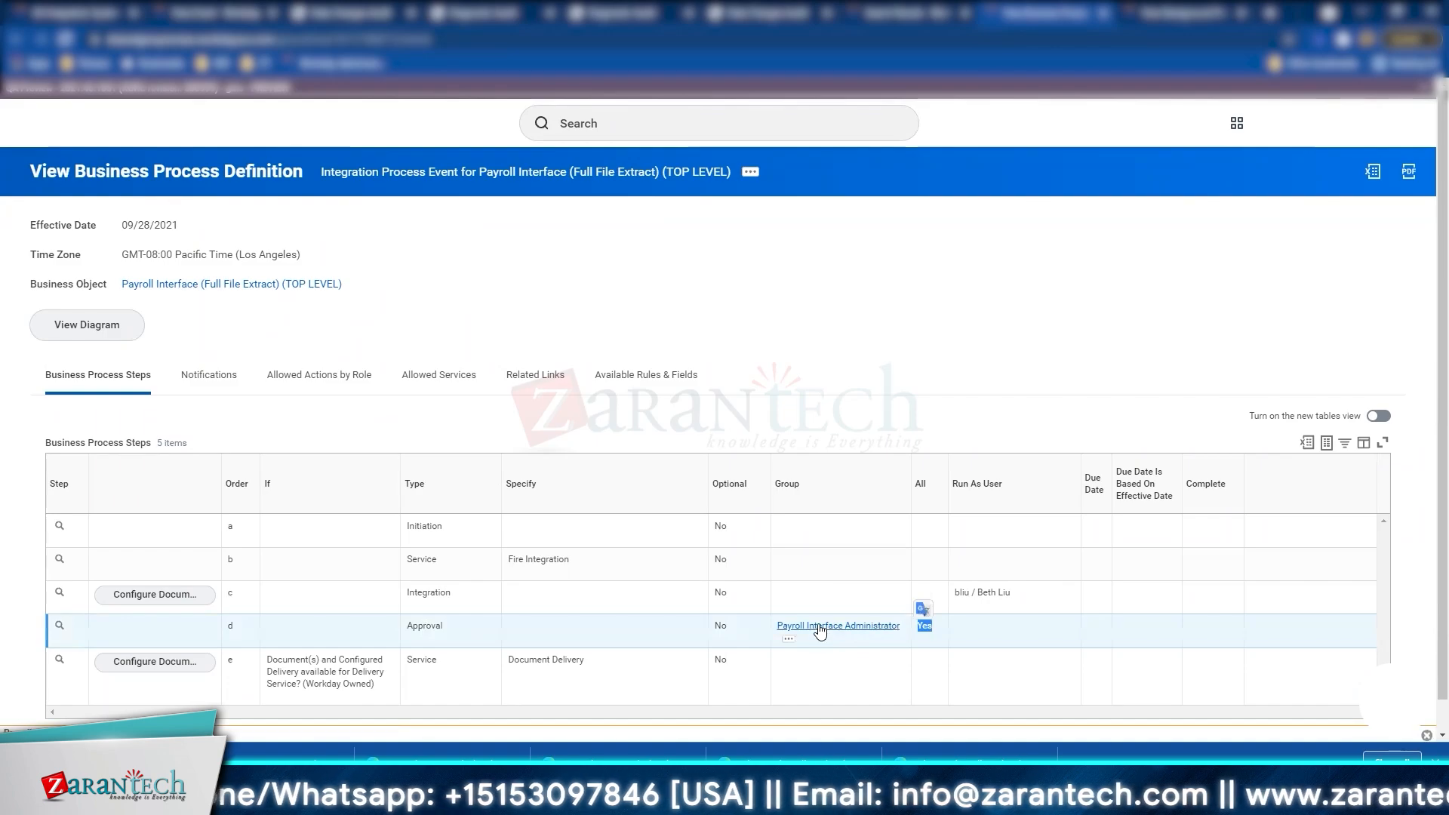
pyautogui.rightClick(822, 634)
pyautogui.click(831, 288)
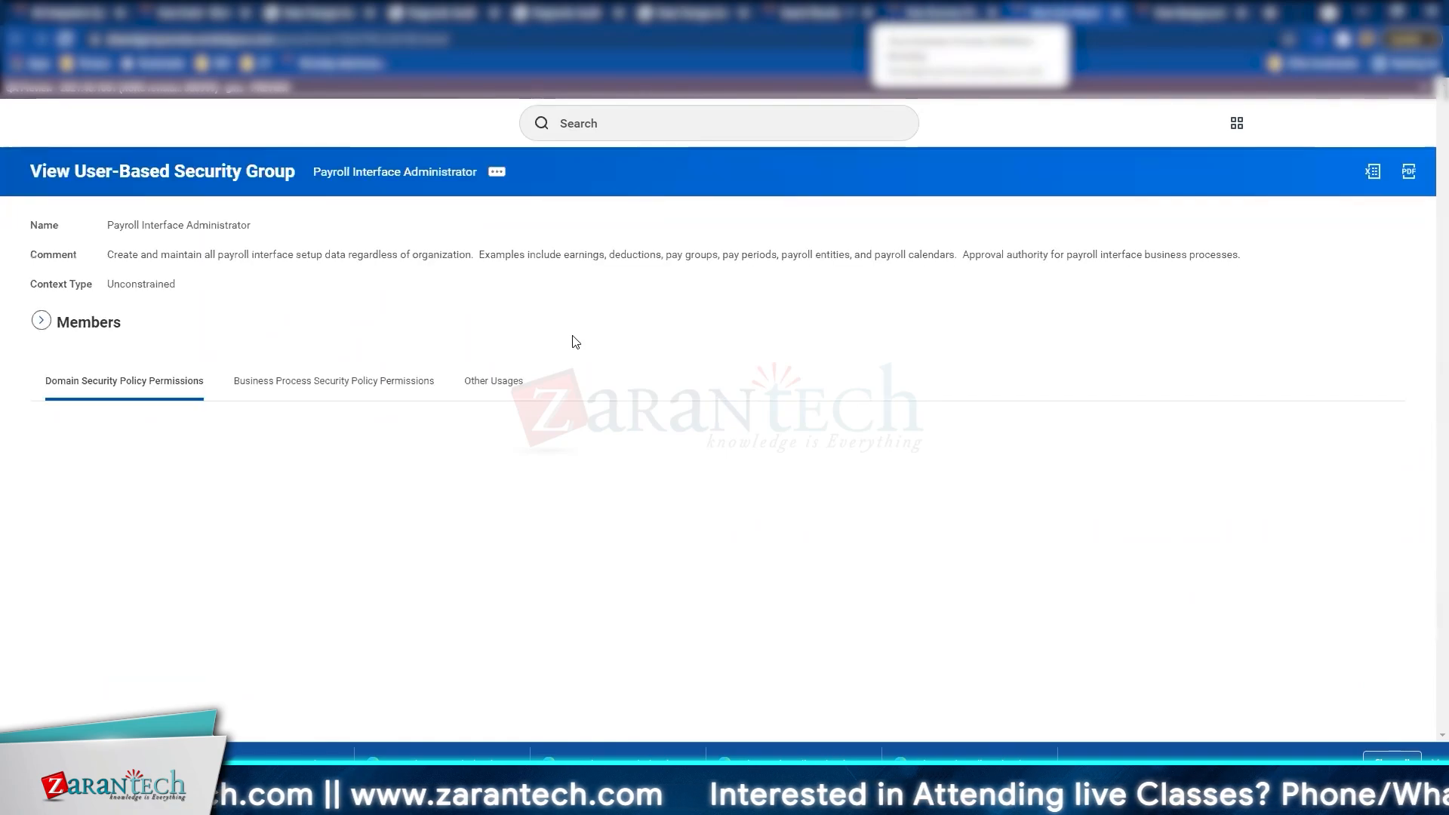
pyautogui.click(111, 320)
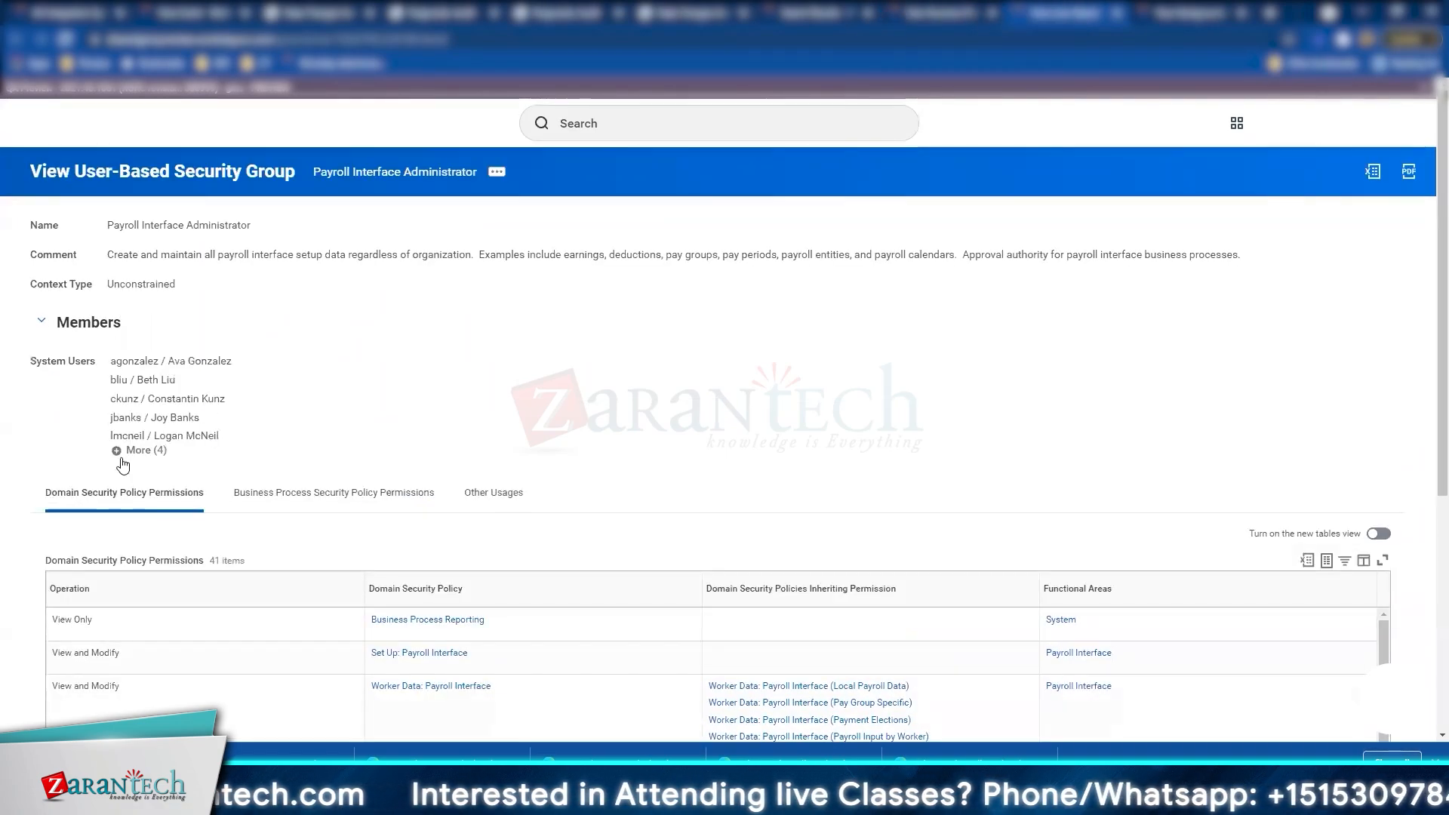
pyautogui.click(124, 457)
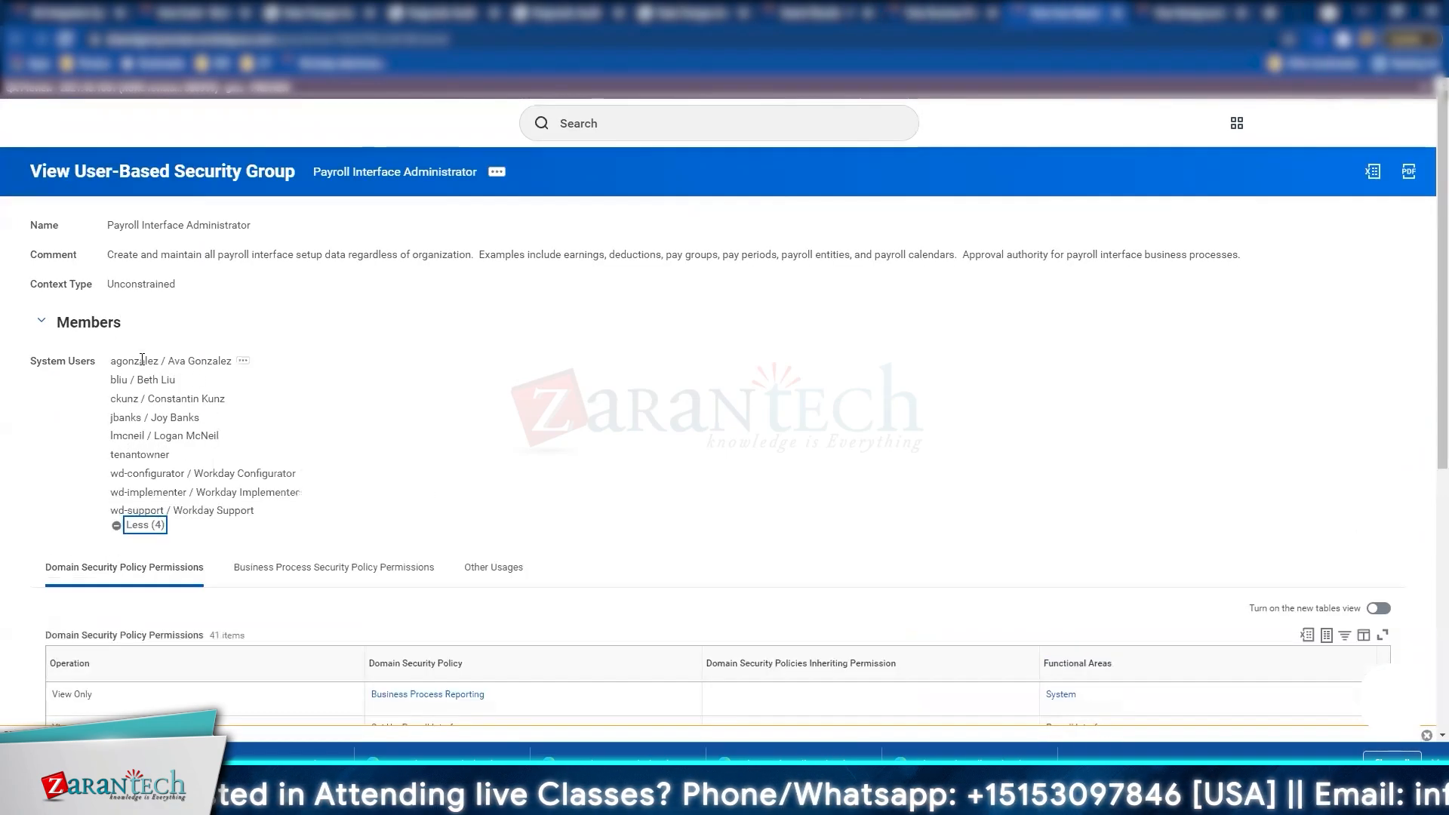
pyautogui.moveTo(111, 361); pyautogui.dragTo(301, 462)
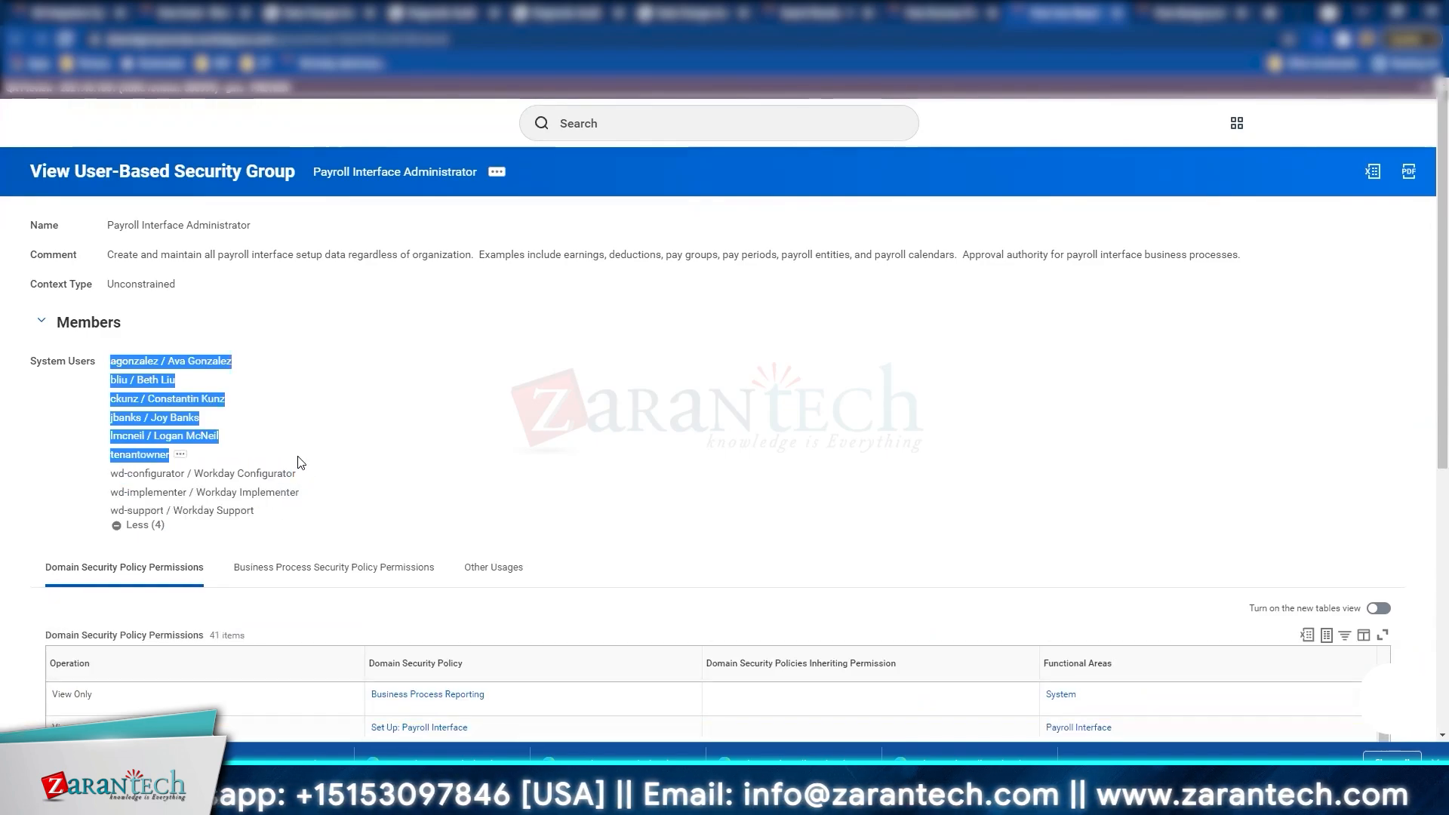
pyautogui.click(355, 456)
pyautogui.moveTo(230, 468); pyautogui.dragTo(123, 367)
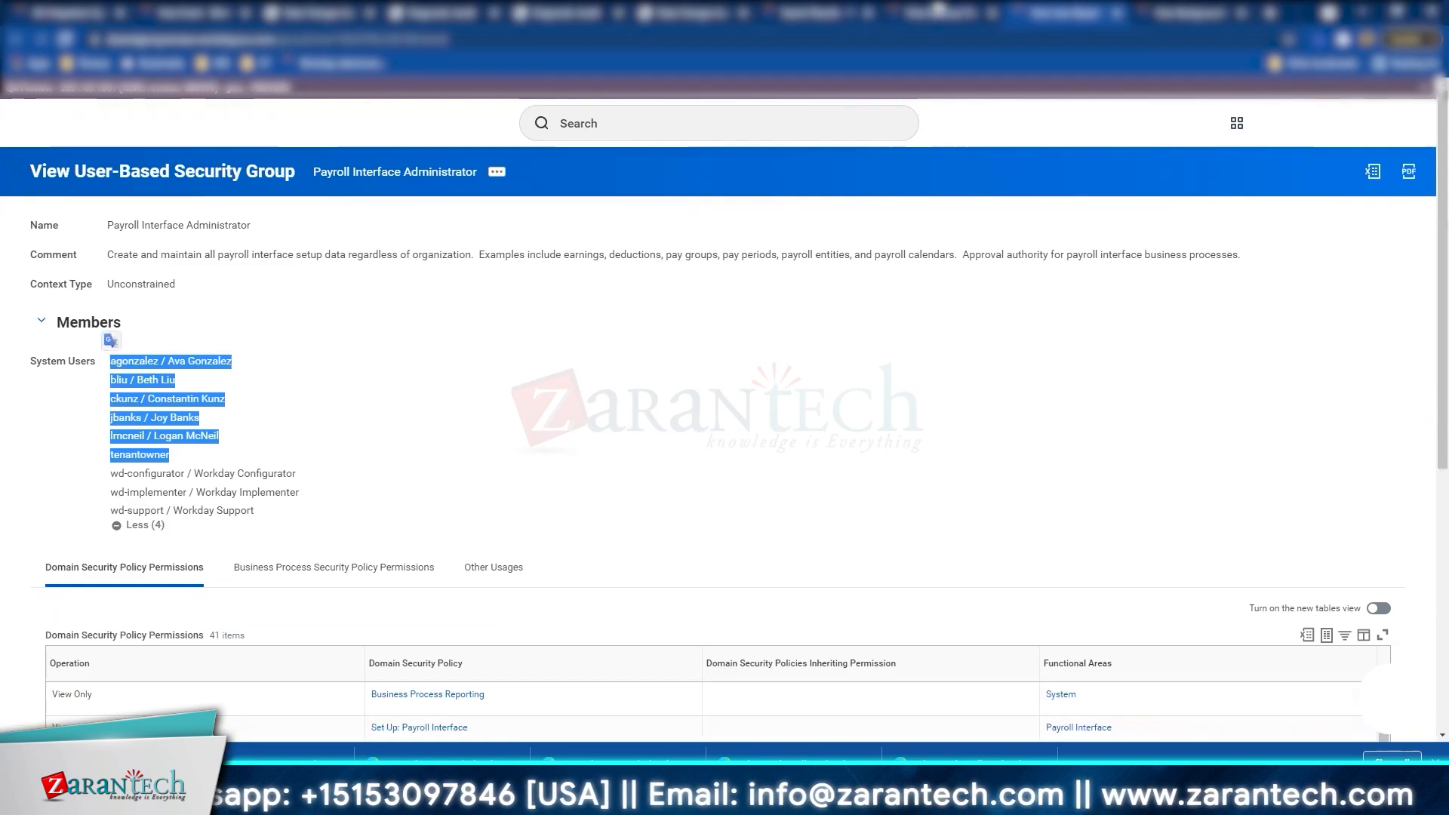
pyautogui.click(939, 13)
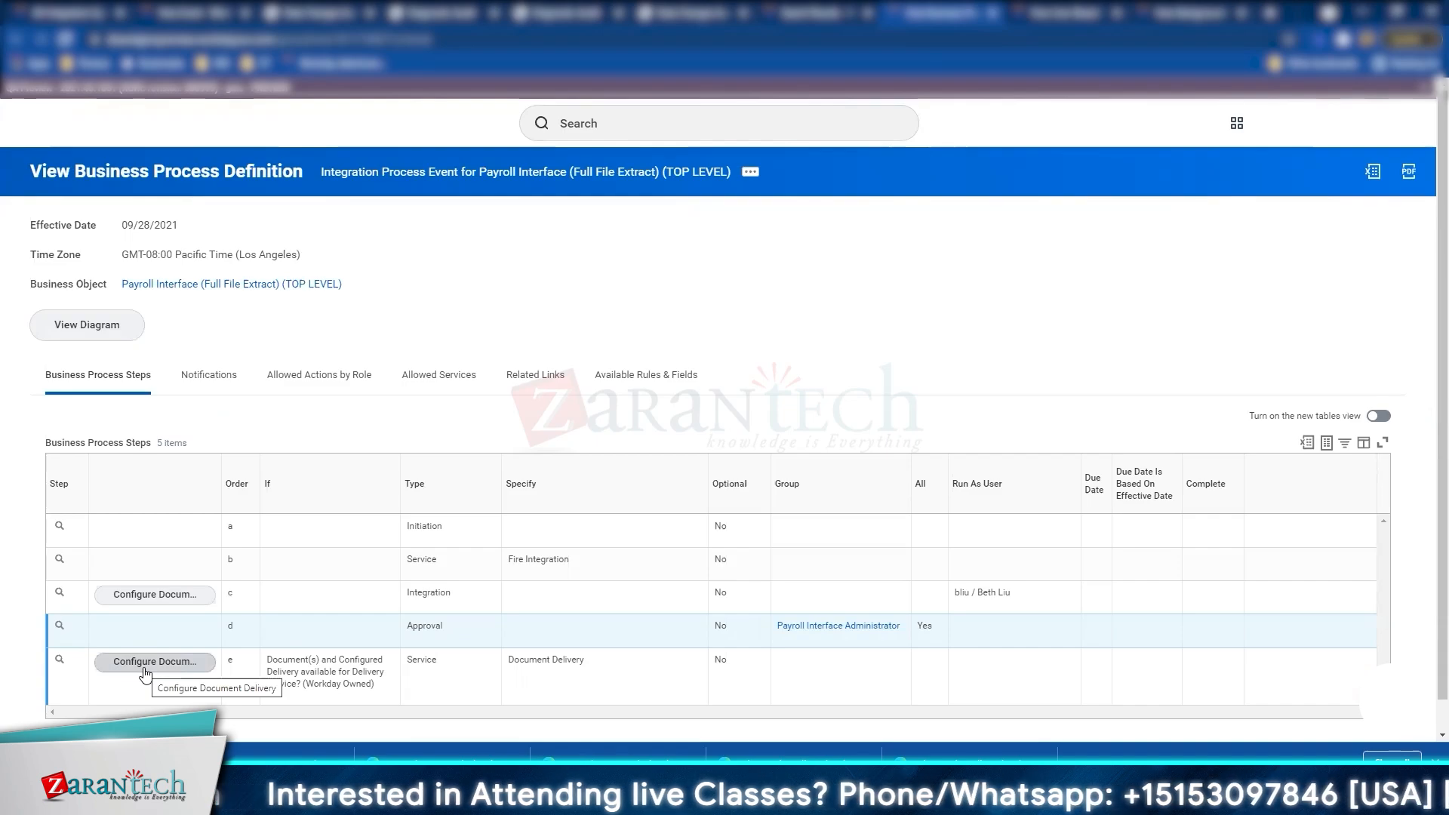
# Step: From step c's configuration, open the Document Transform - EDI (PI) integration system in a new tab
pyautogui.click(169, 594)
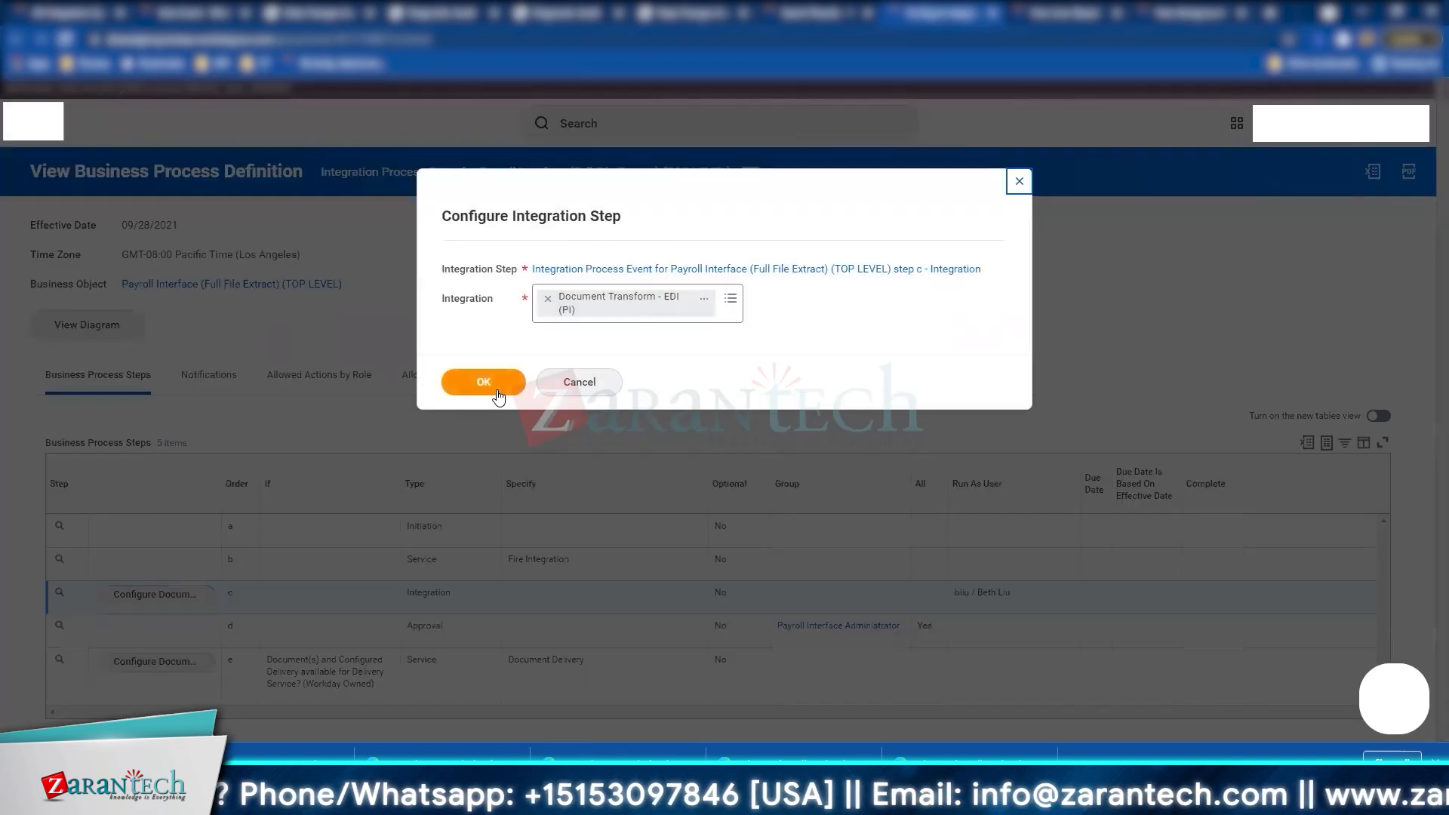
pyautogui.click(701, 303)
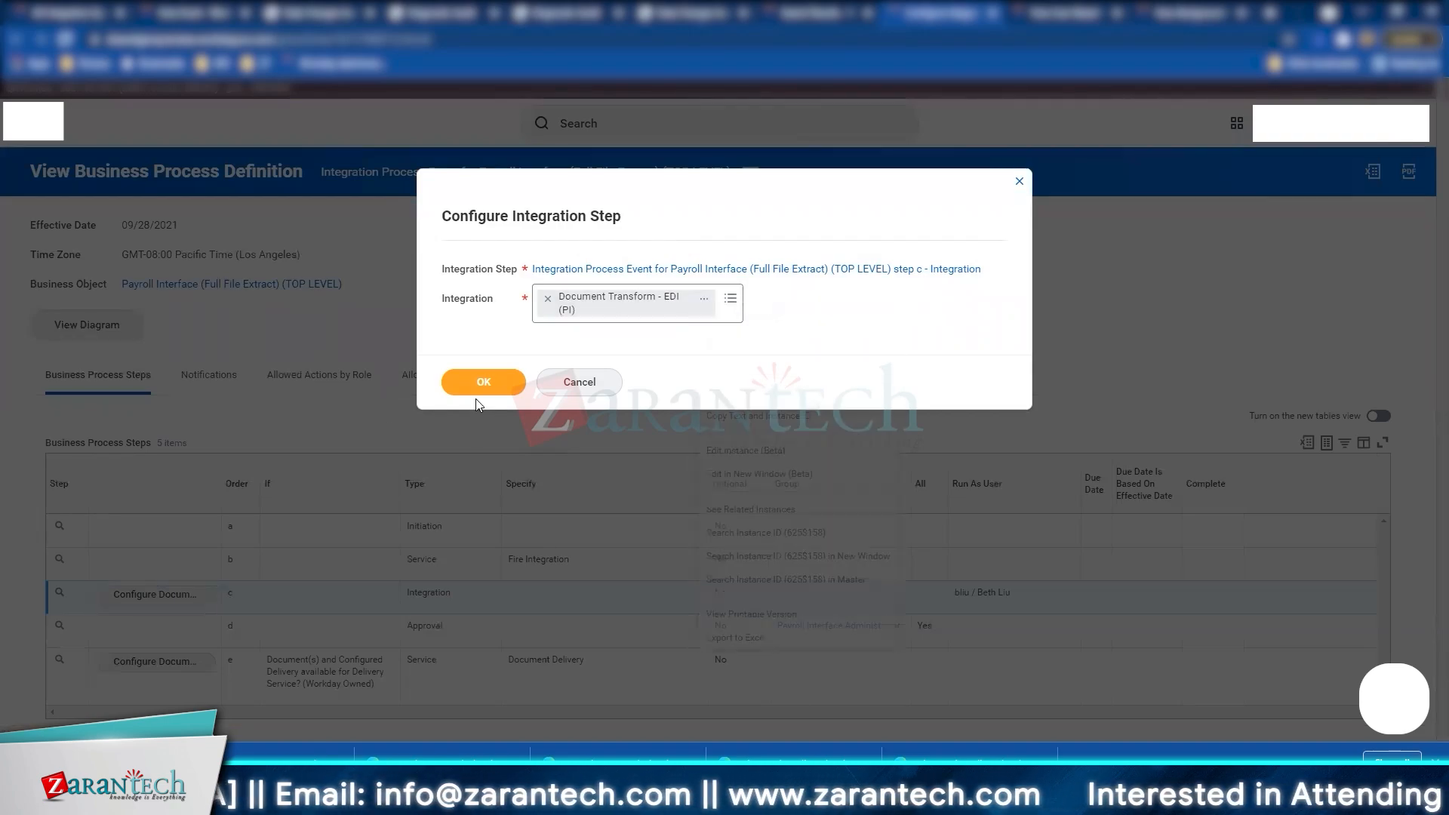
pyautogui.click(480, 385)
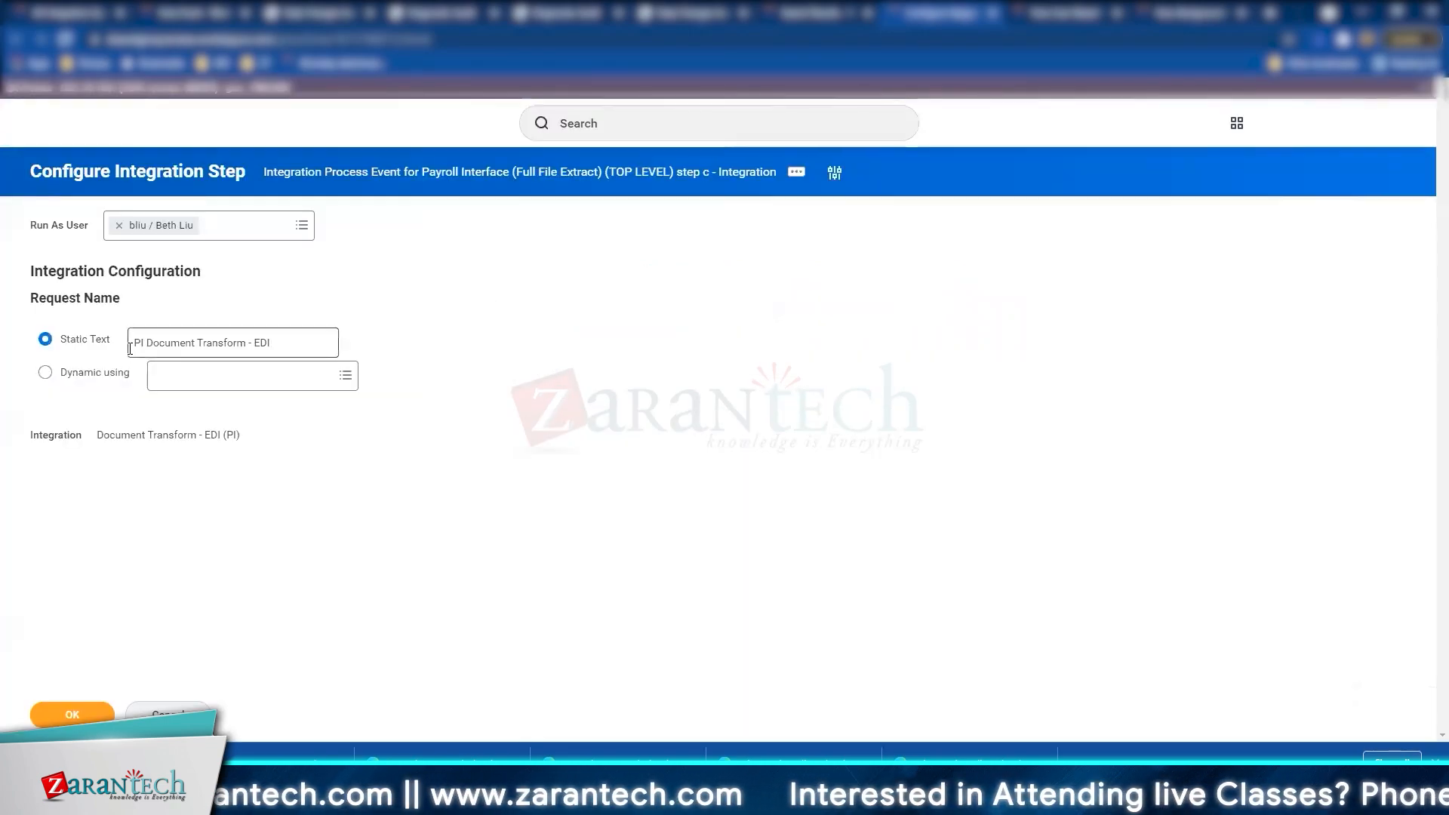
pyautogui.click(189, 711)
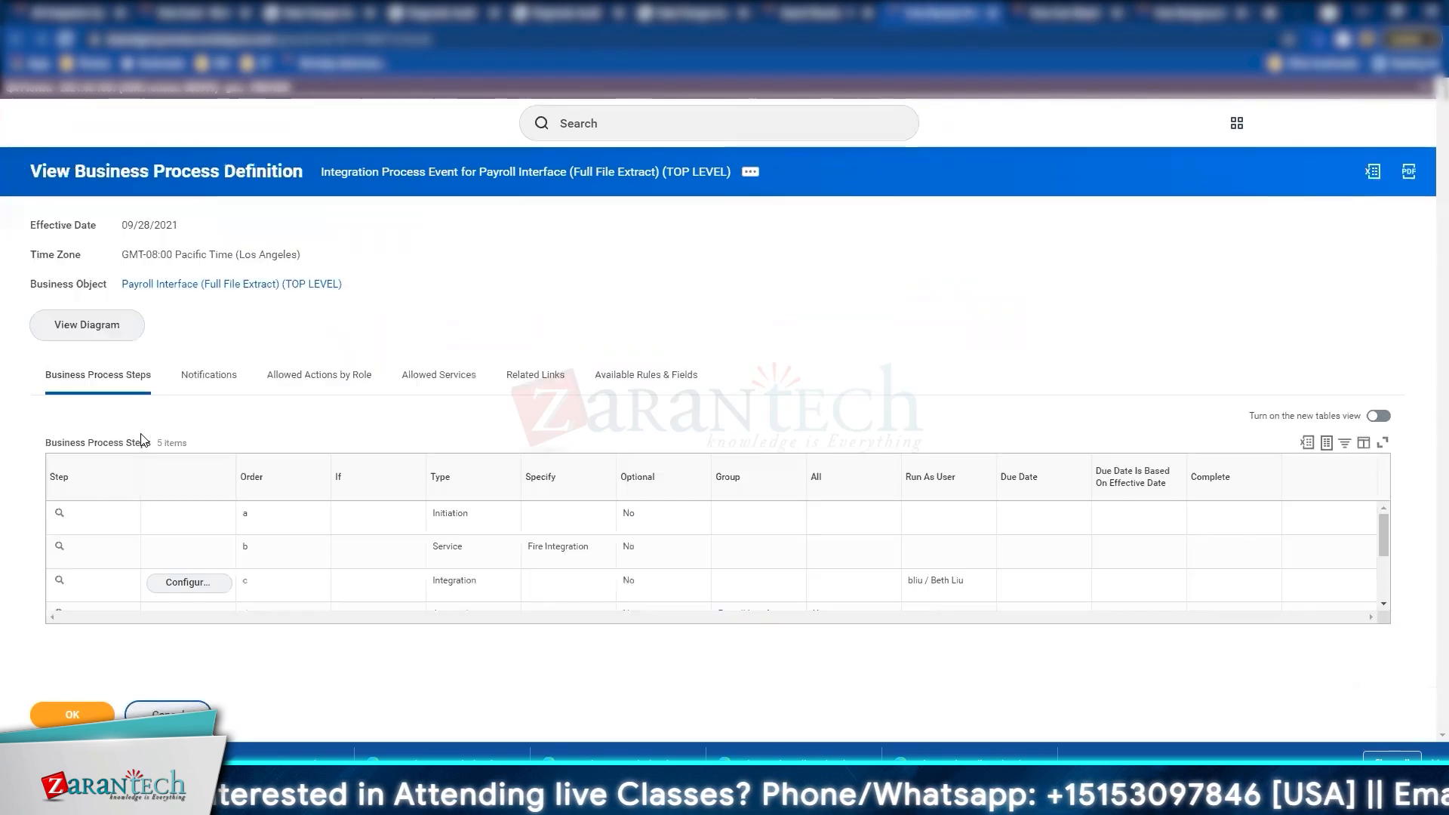
pyautogui.click(154, 594)
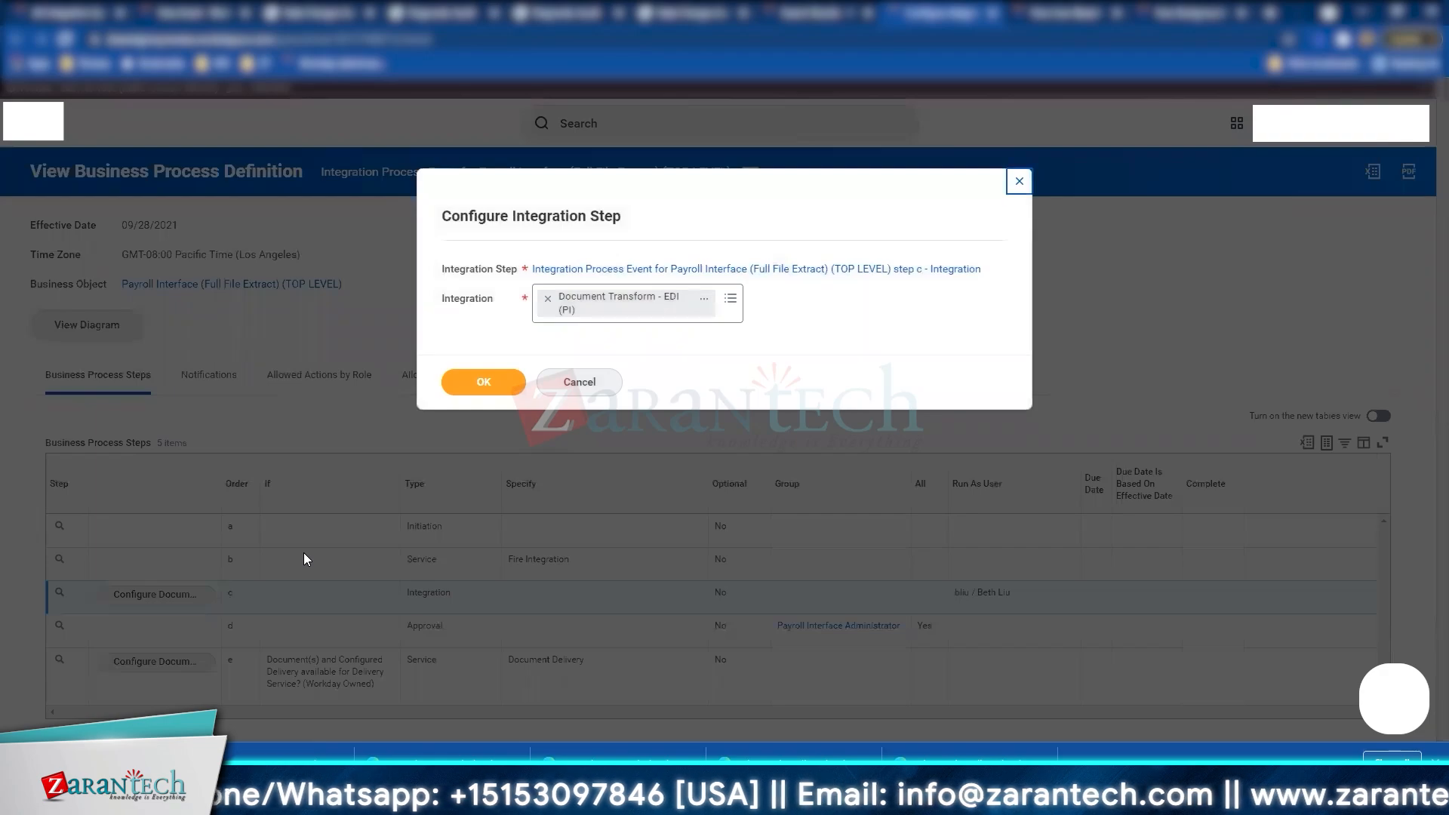
pyautogui.click(704, 298)
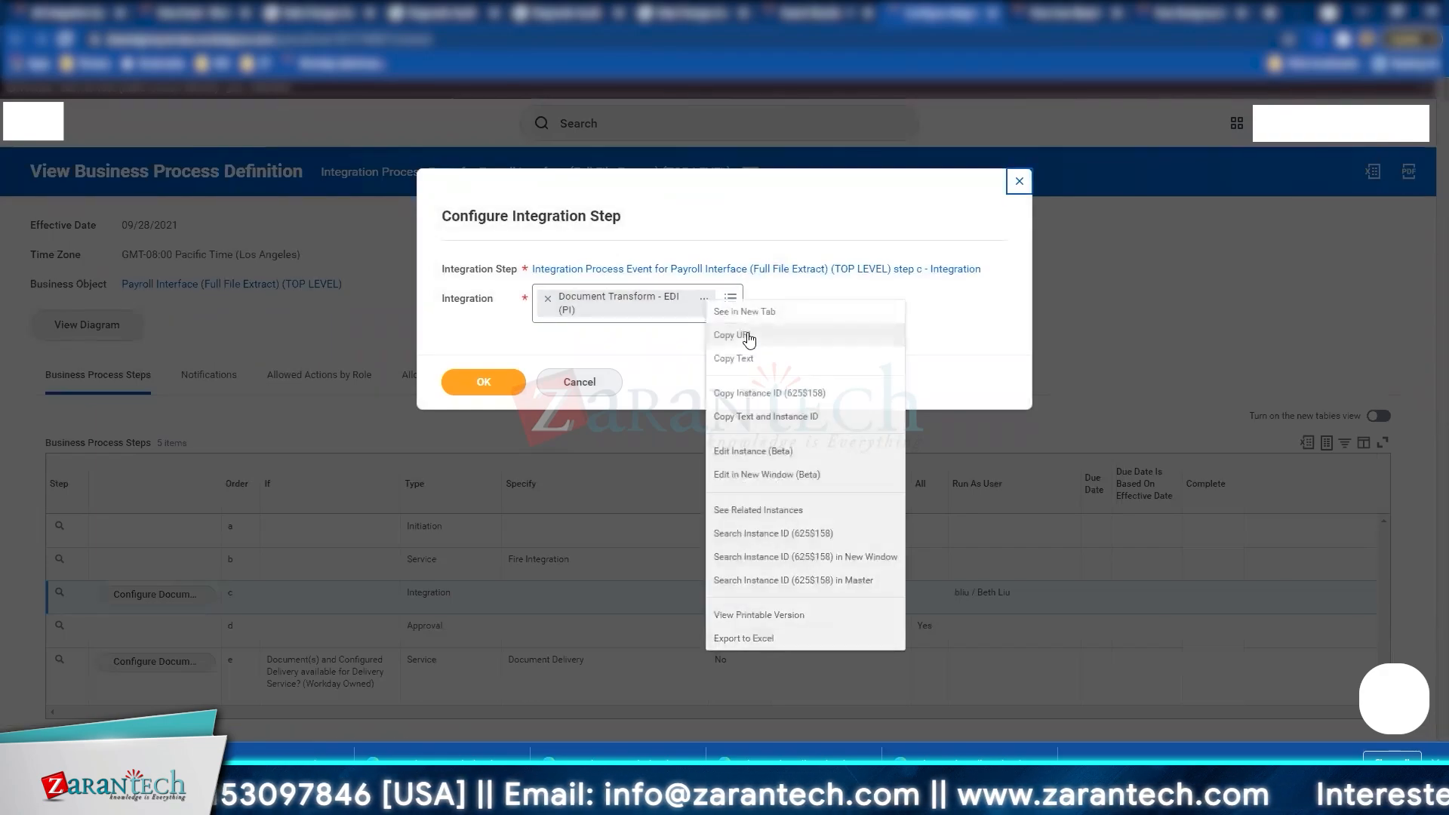
pyautogui.click(744, 312)
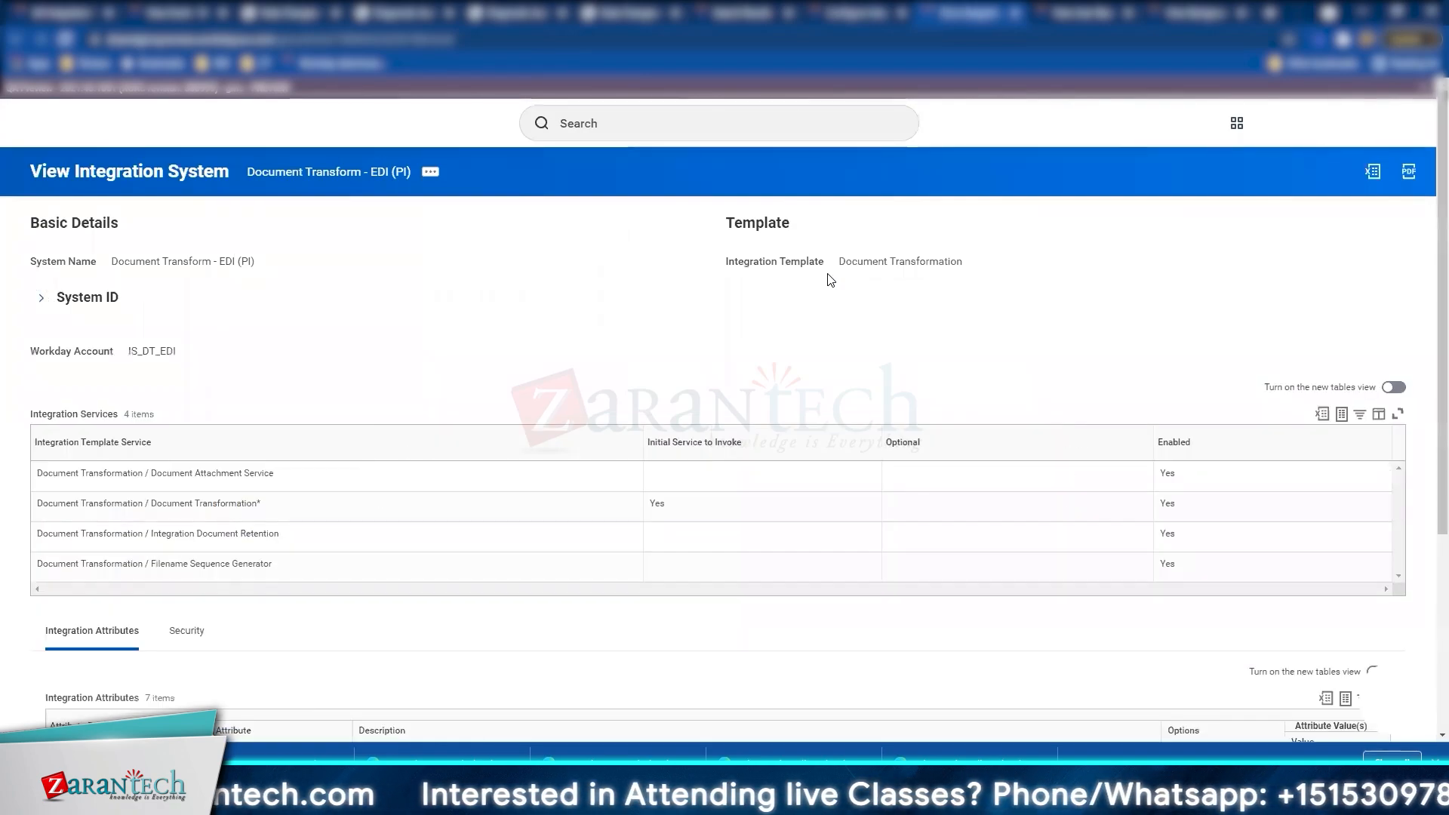
# Step: Review the Document Transform - EDI (PI) system details and open its related actions for Integration Events
pyautogui.scroll(-1, 229, 473)
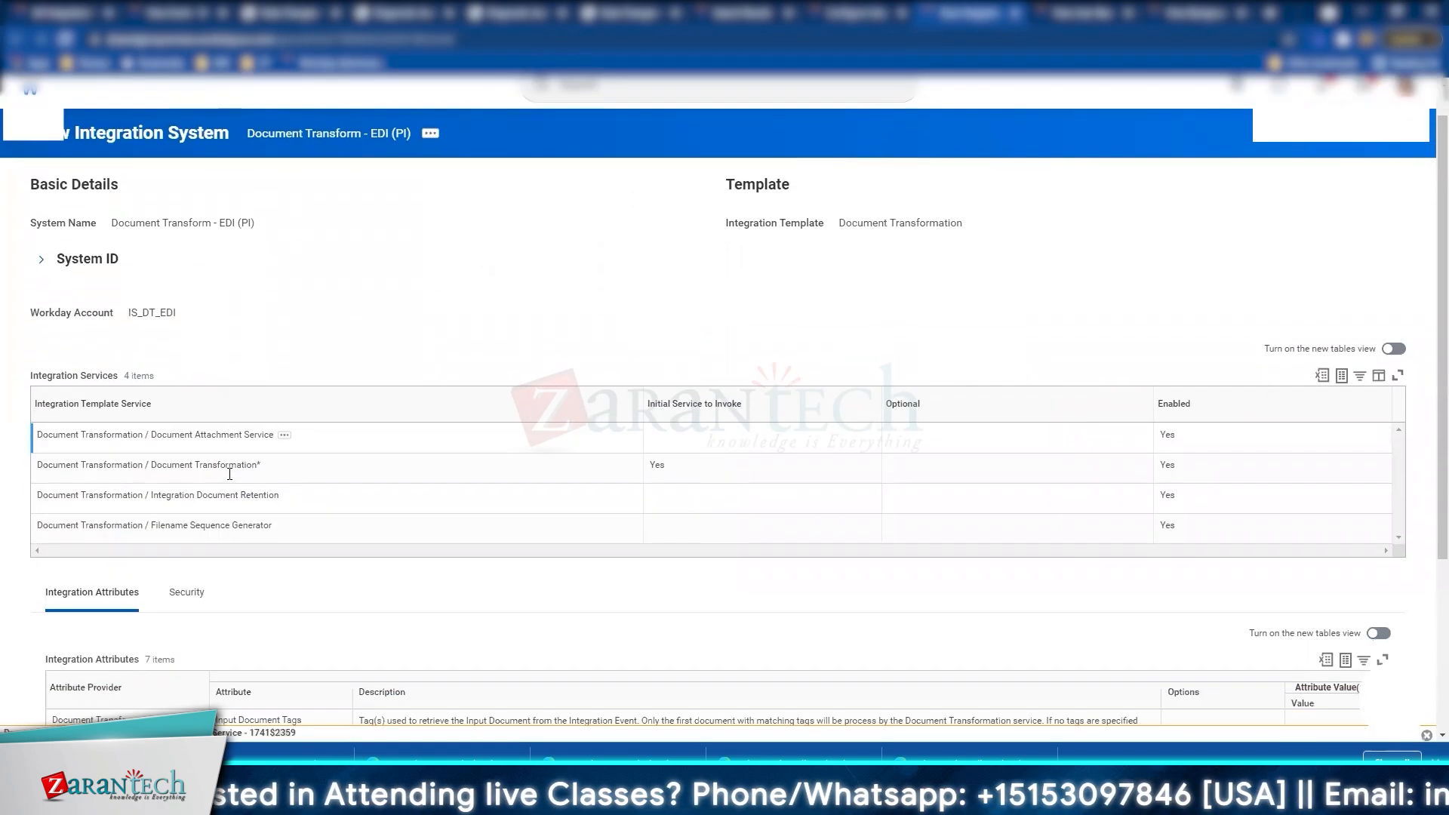
pyautogui.scroll(-3, 230, 473)
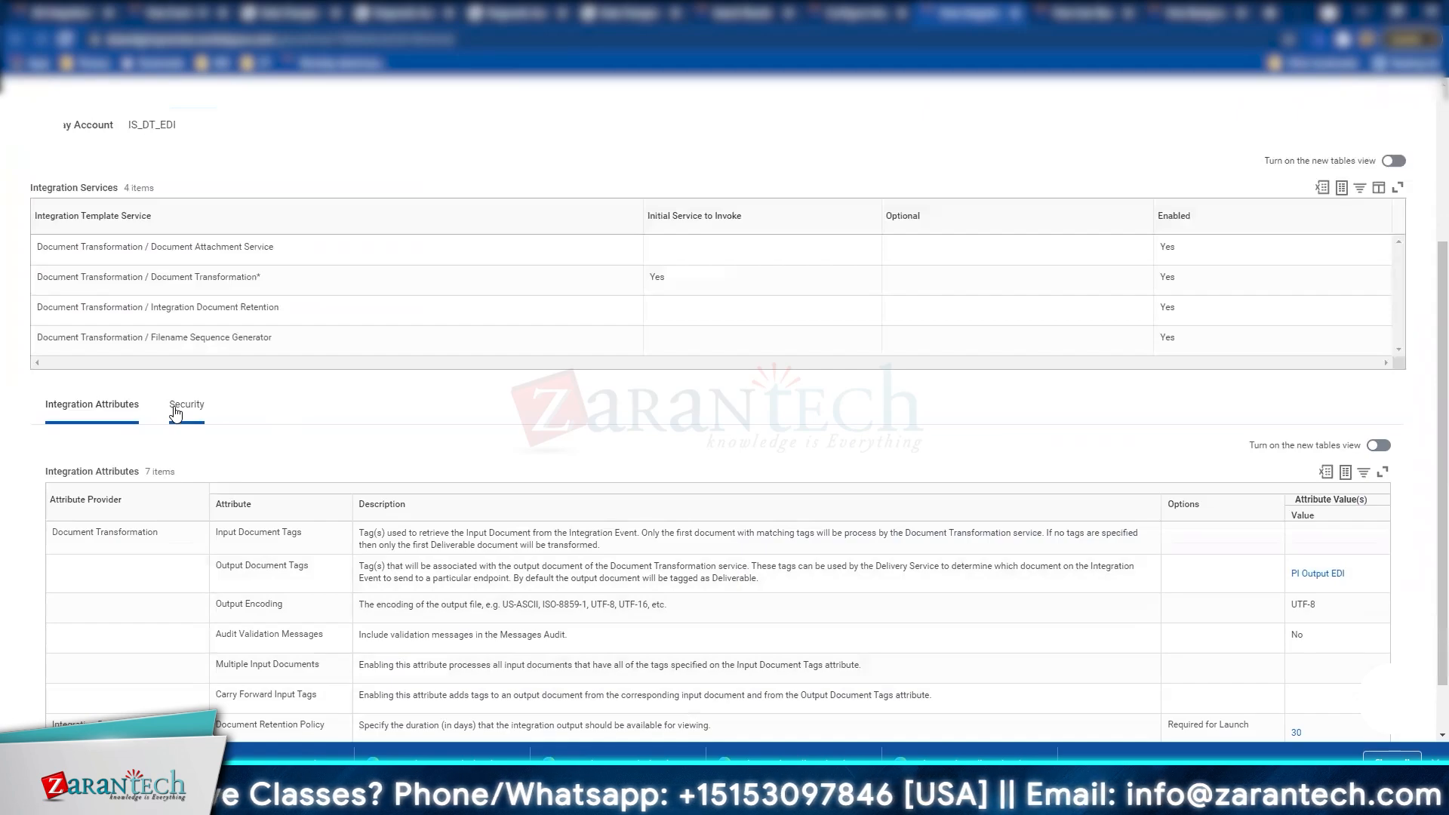
pyautogui.scroll(-1, 175, 414)
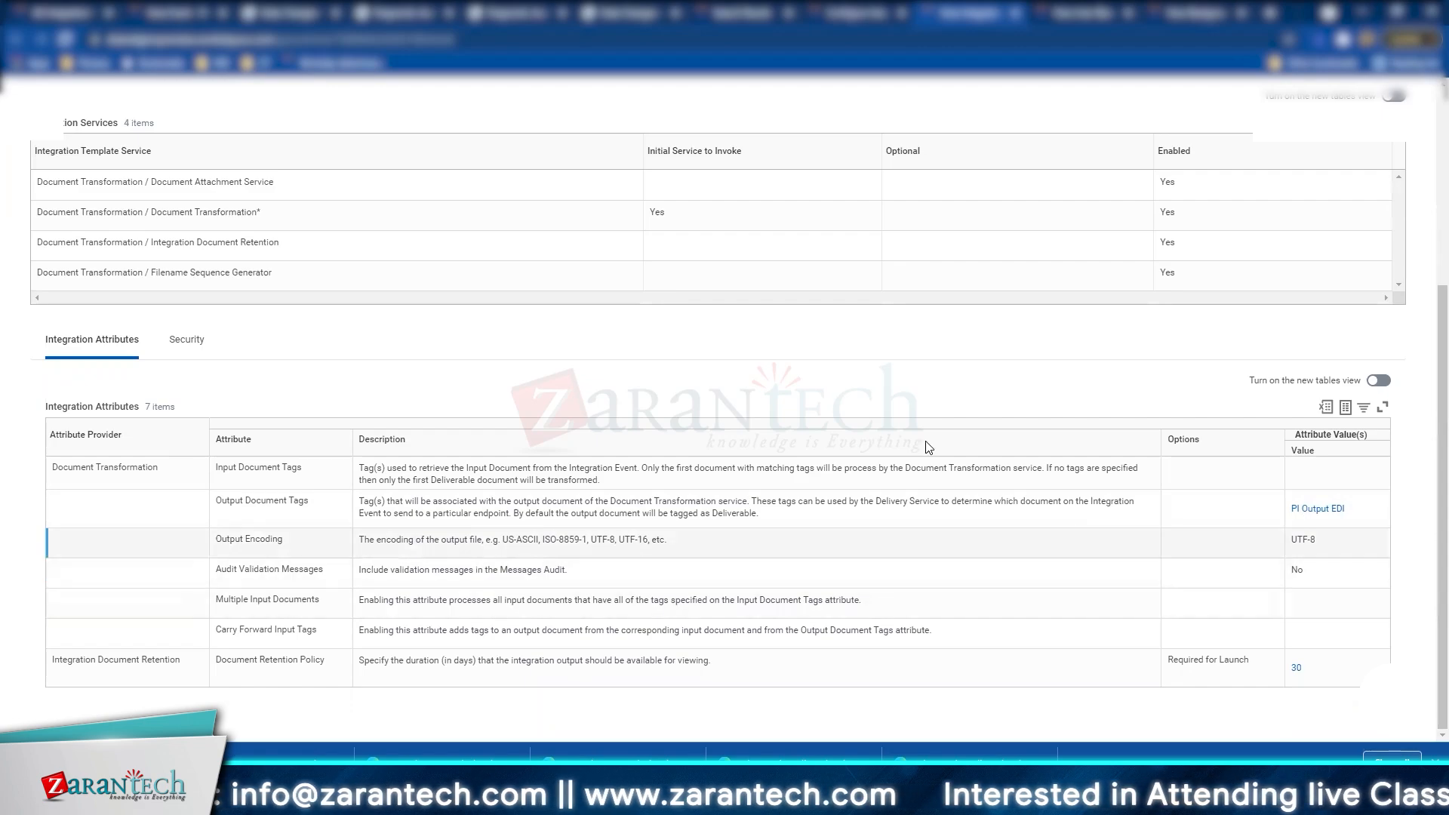
pyautogui.scroll(5, 507, 212)
pyautogui.click(431, 172)
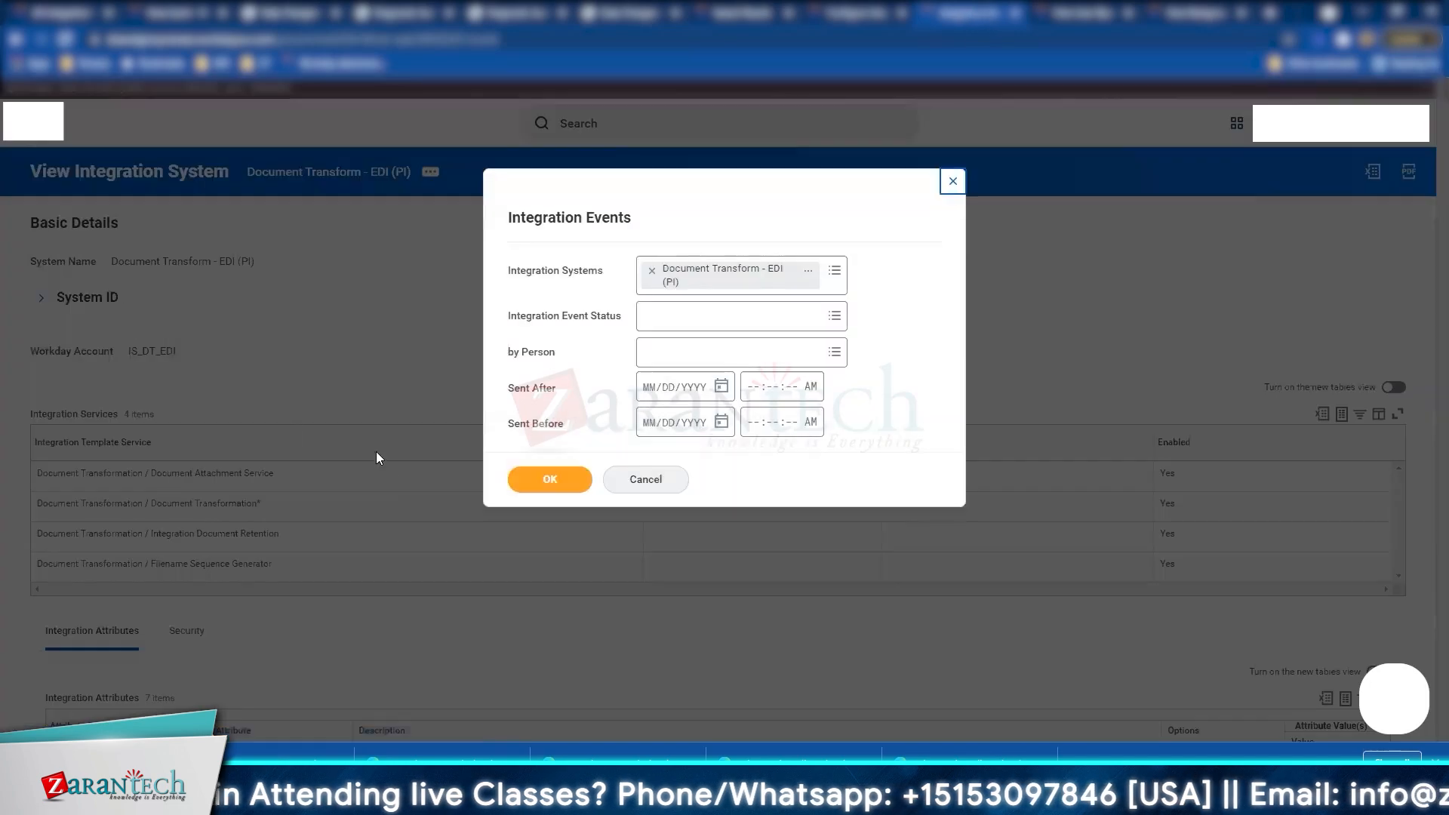
# Step: Run the Integration Events search, see No Data, and return to Document Transform - EDI (PI)
pyautogui.click(559, 492)
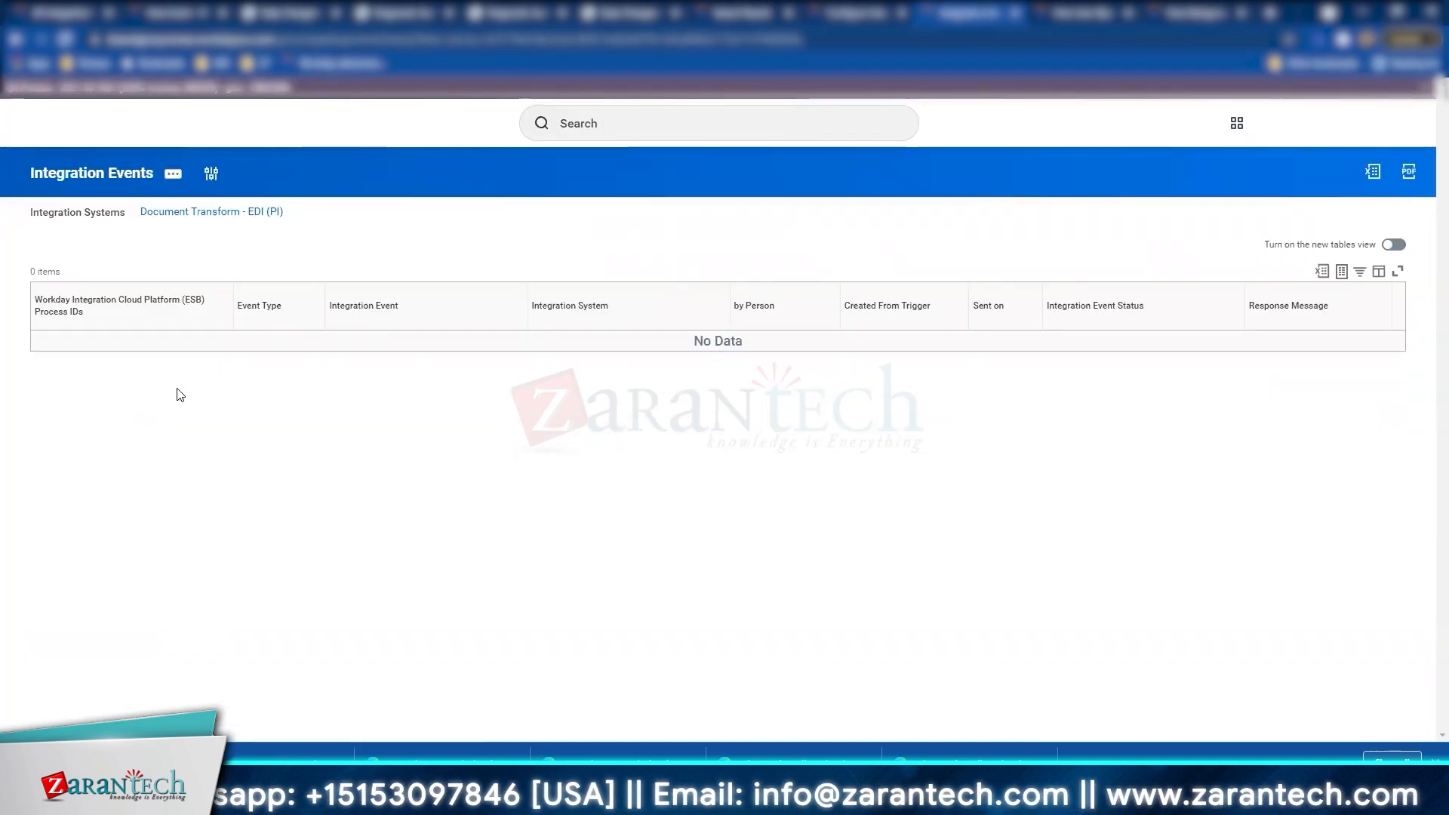
pyautogui.moveTo(313, 220)
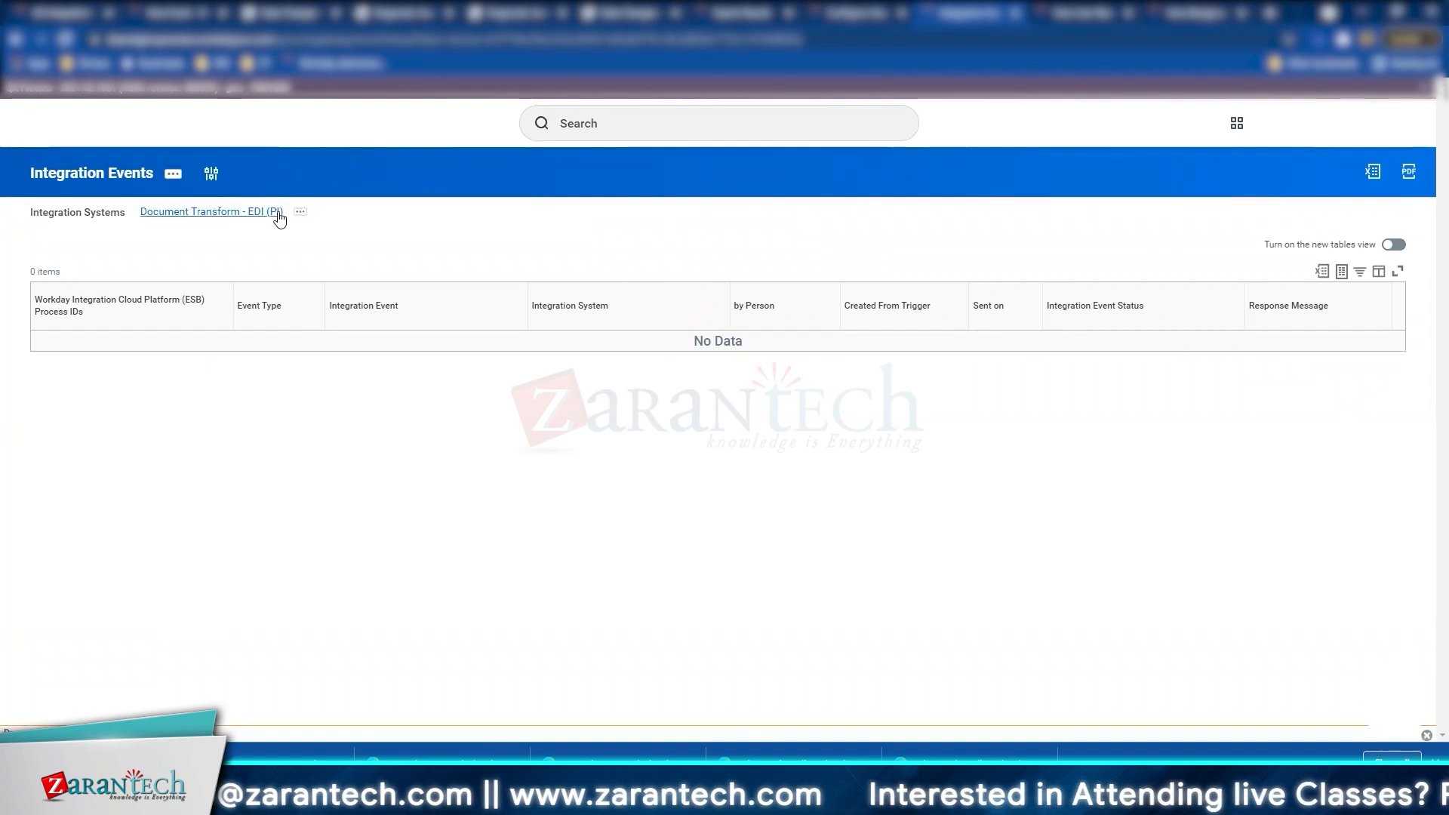
pyautogui.click(278, 214)
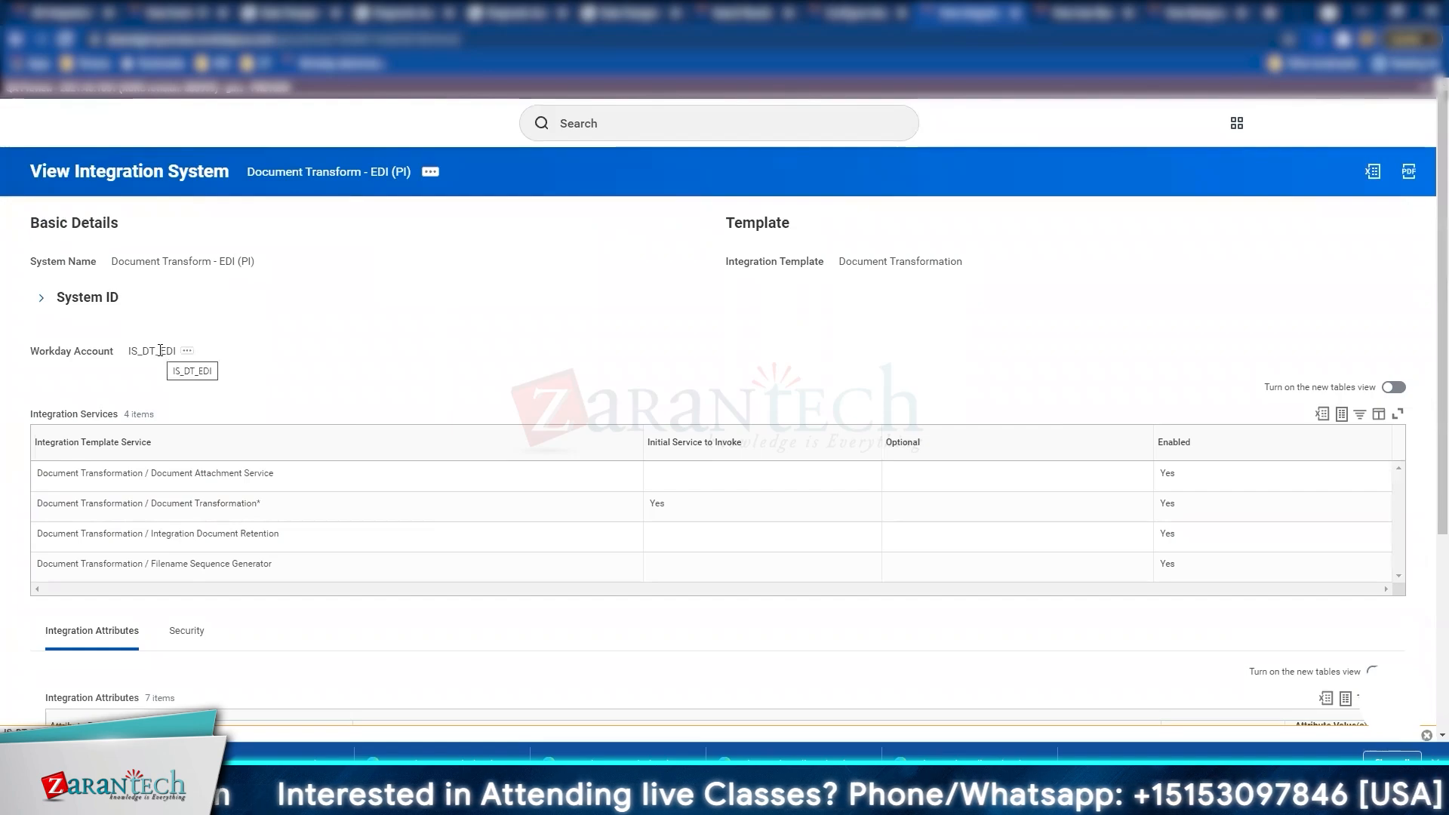
# Step: Check the security segments, then view the PI Output EDI output document tag and return
pyautogui.scroll(-4, 252, 362)
pyautogui.click(185, 339)
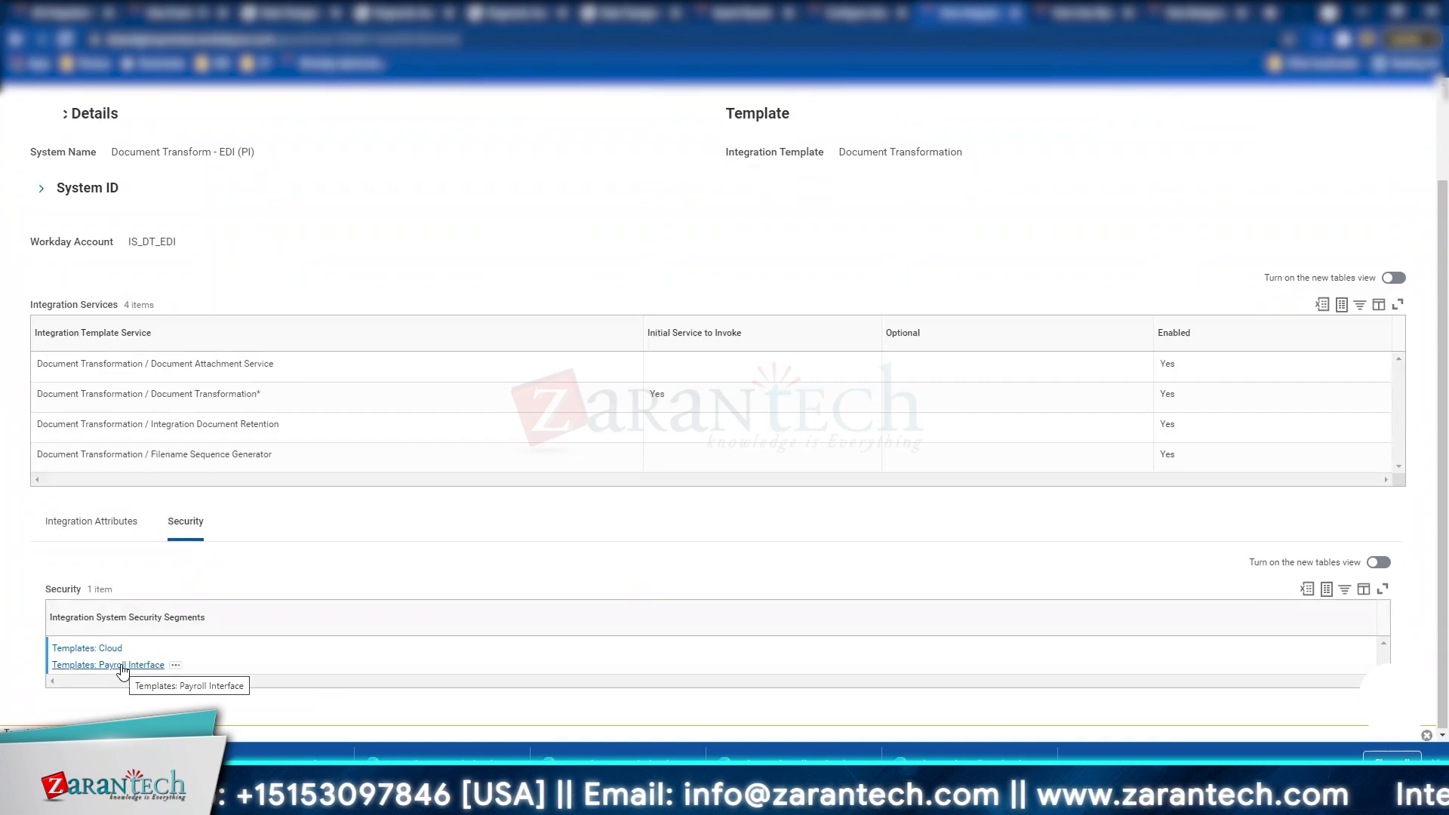
pyautogui.click(94, 520)
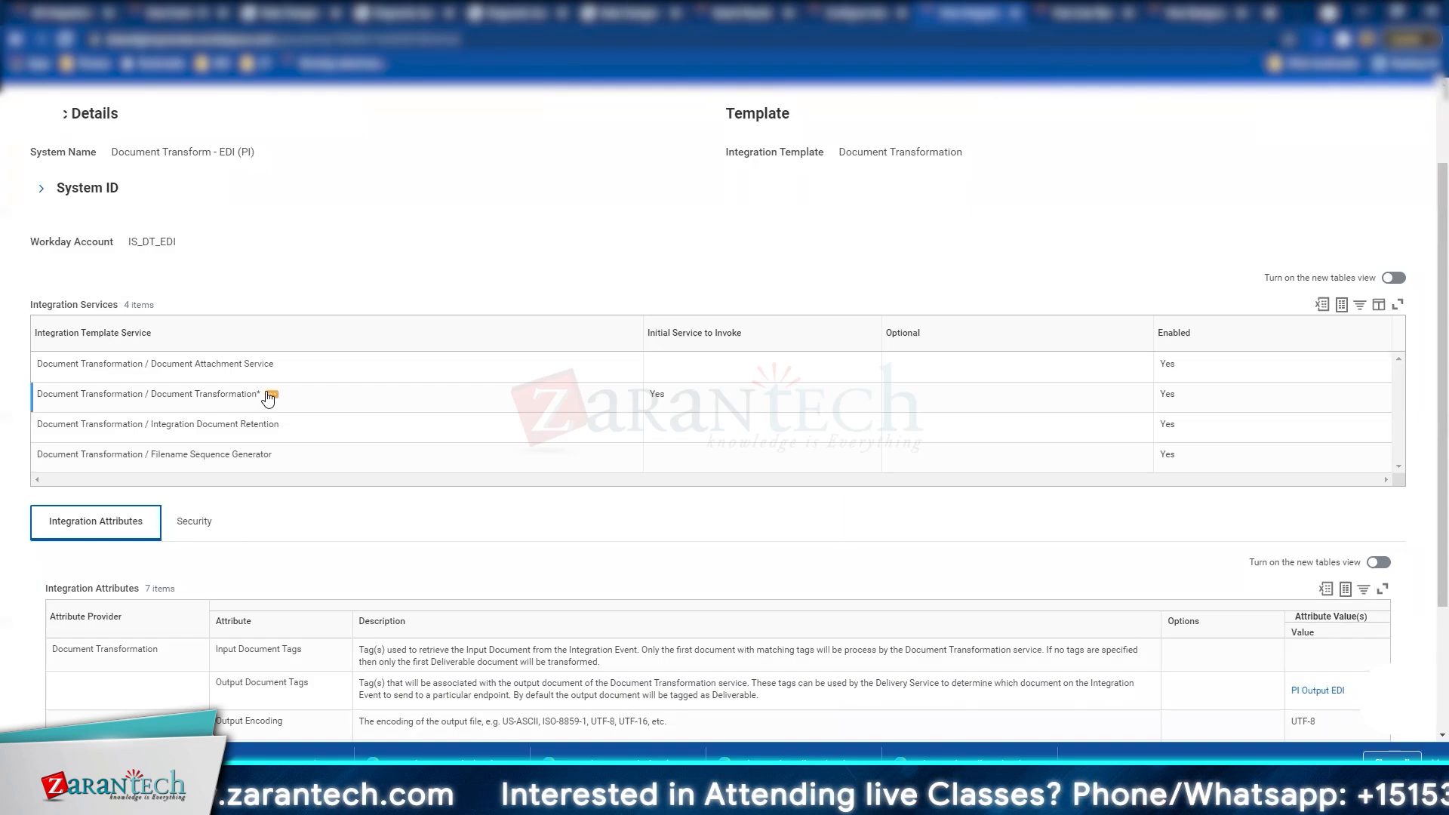
pyautogui.scroll(-3, 264, 398)
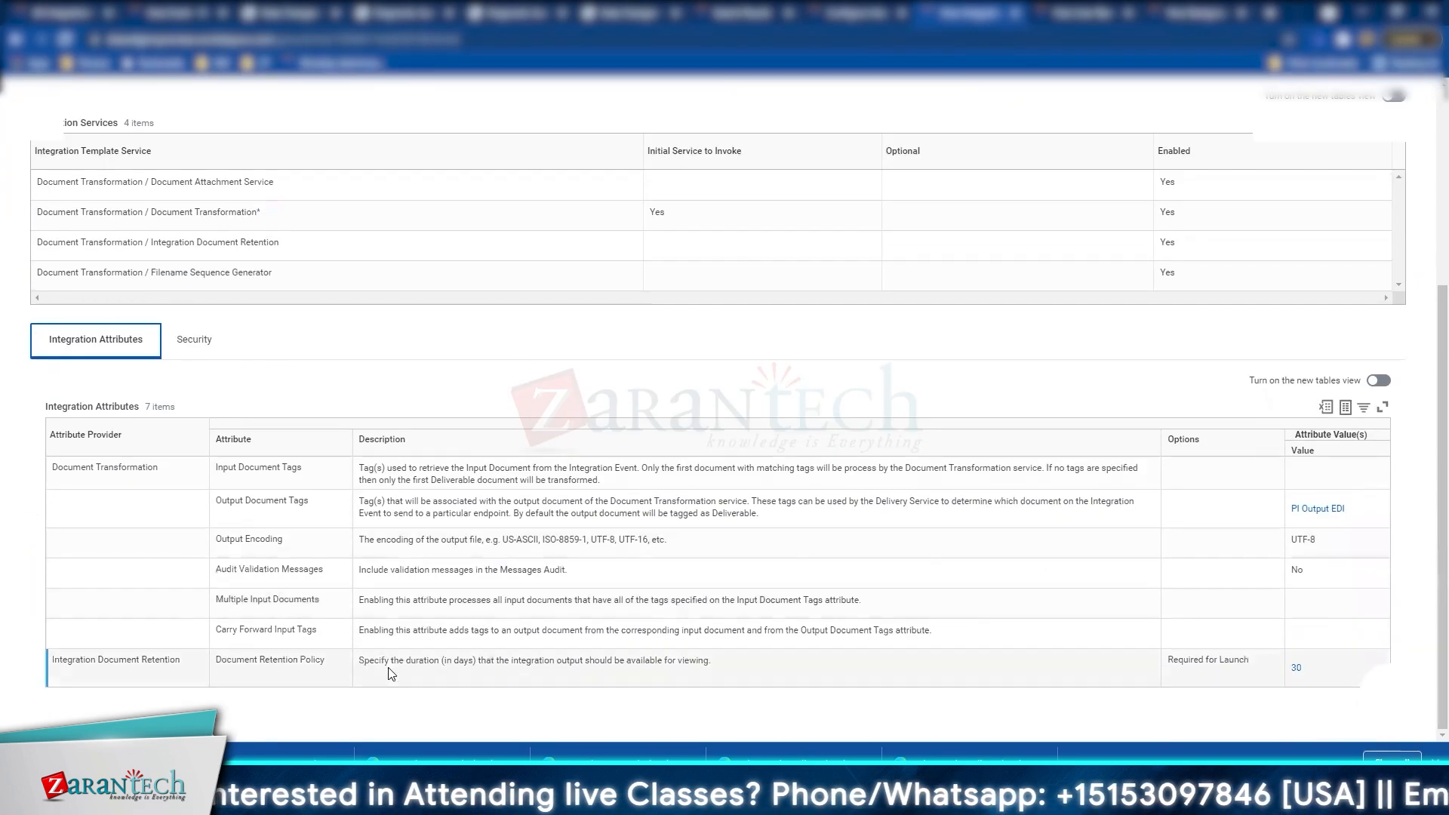
pyautogui.click(1321, 518)
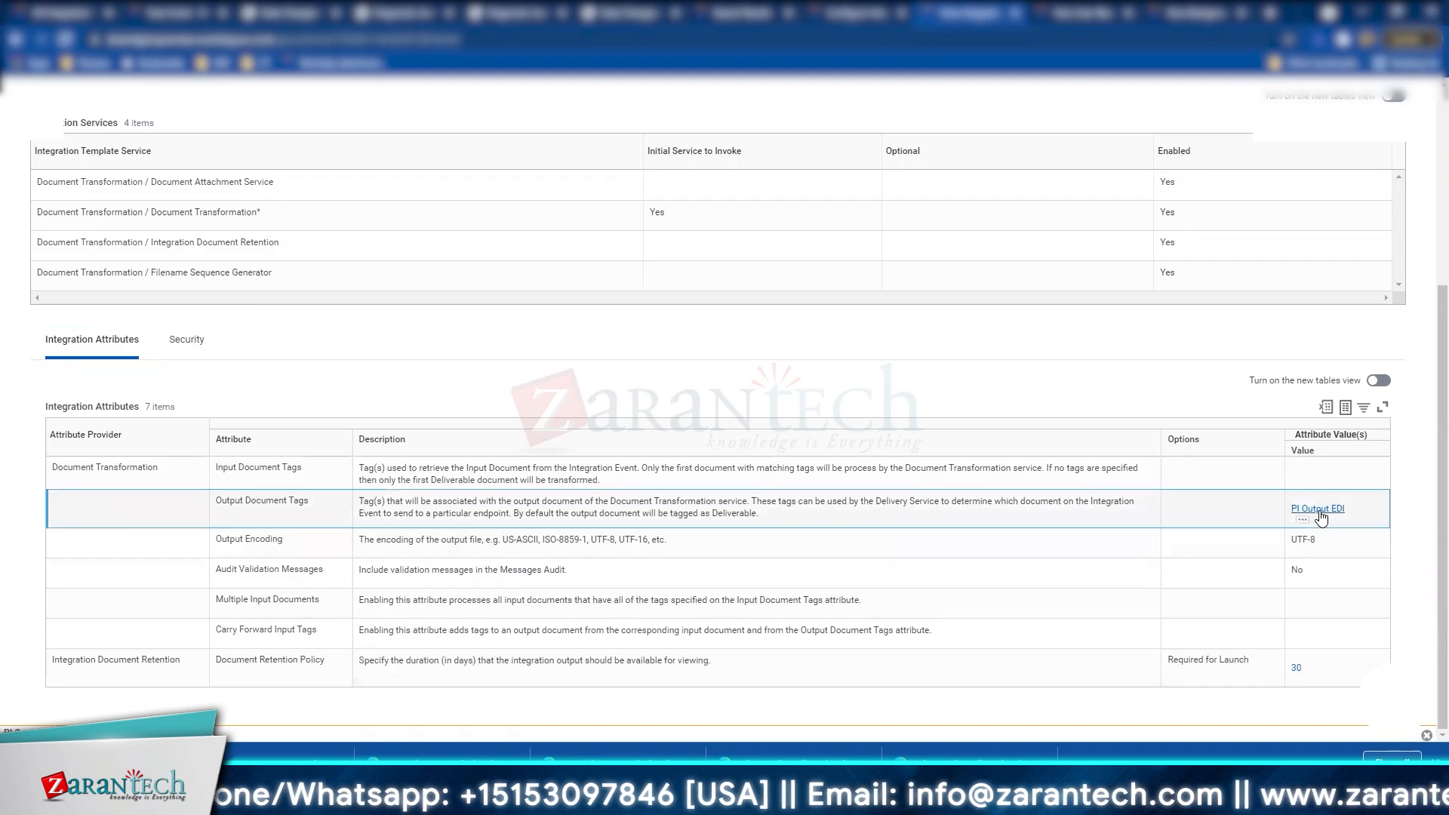
pyautogui.click(1319, 511)
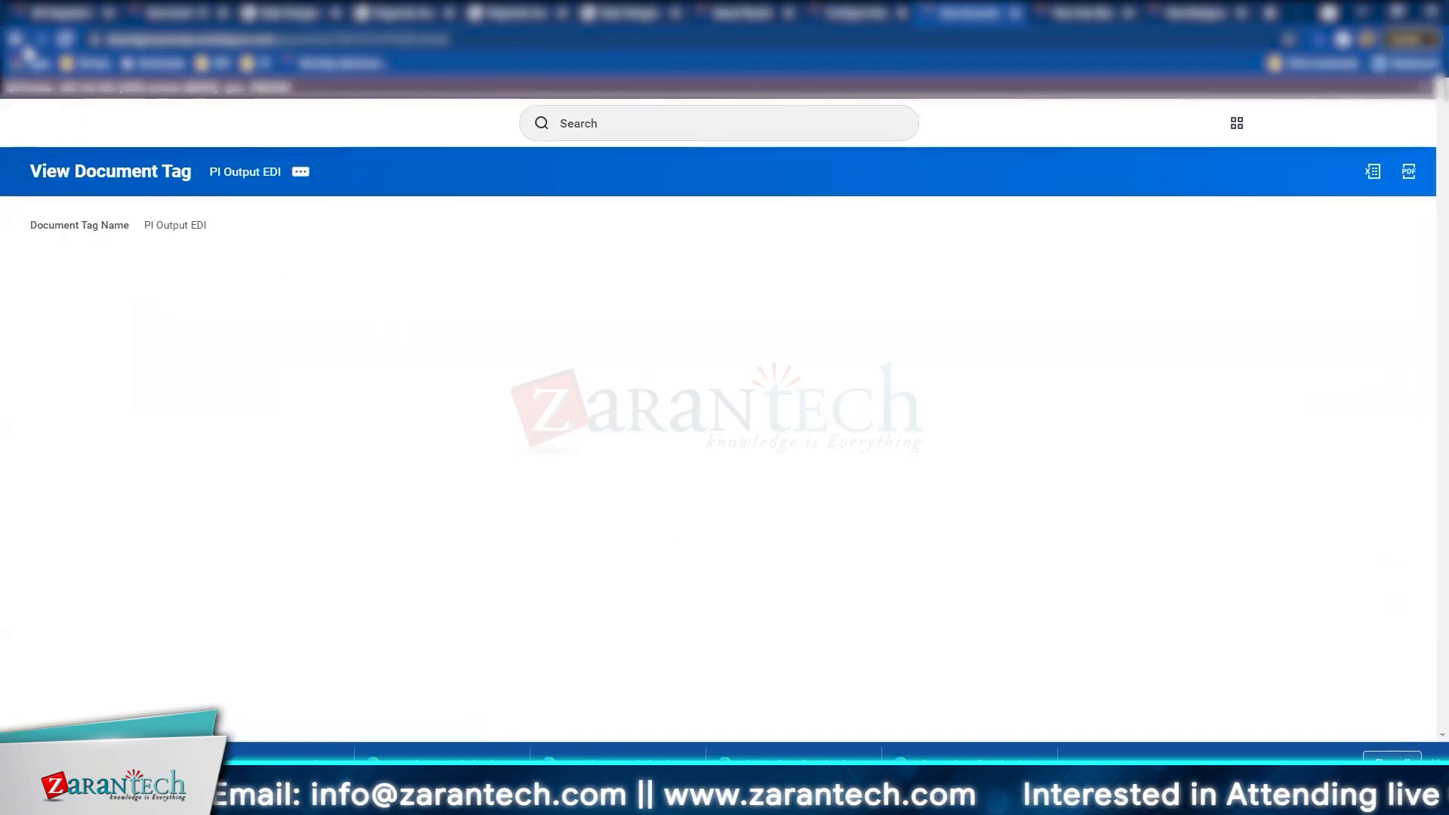
pyautogui.hotkey('alt', 'Left')
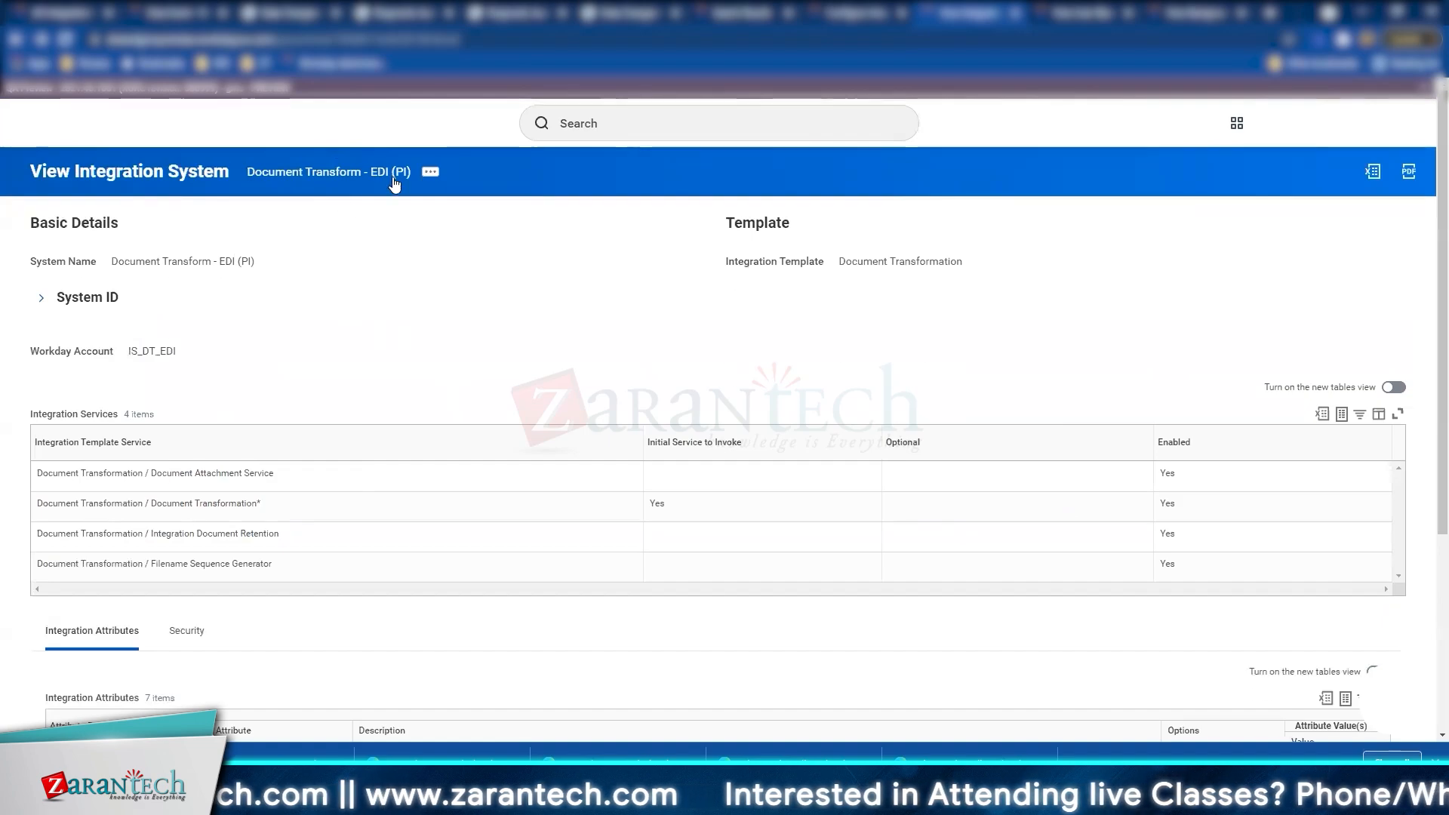
pyautogui.click(439, 175)
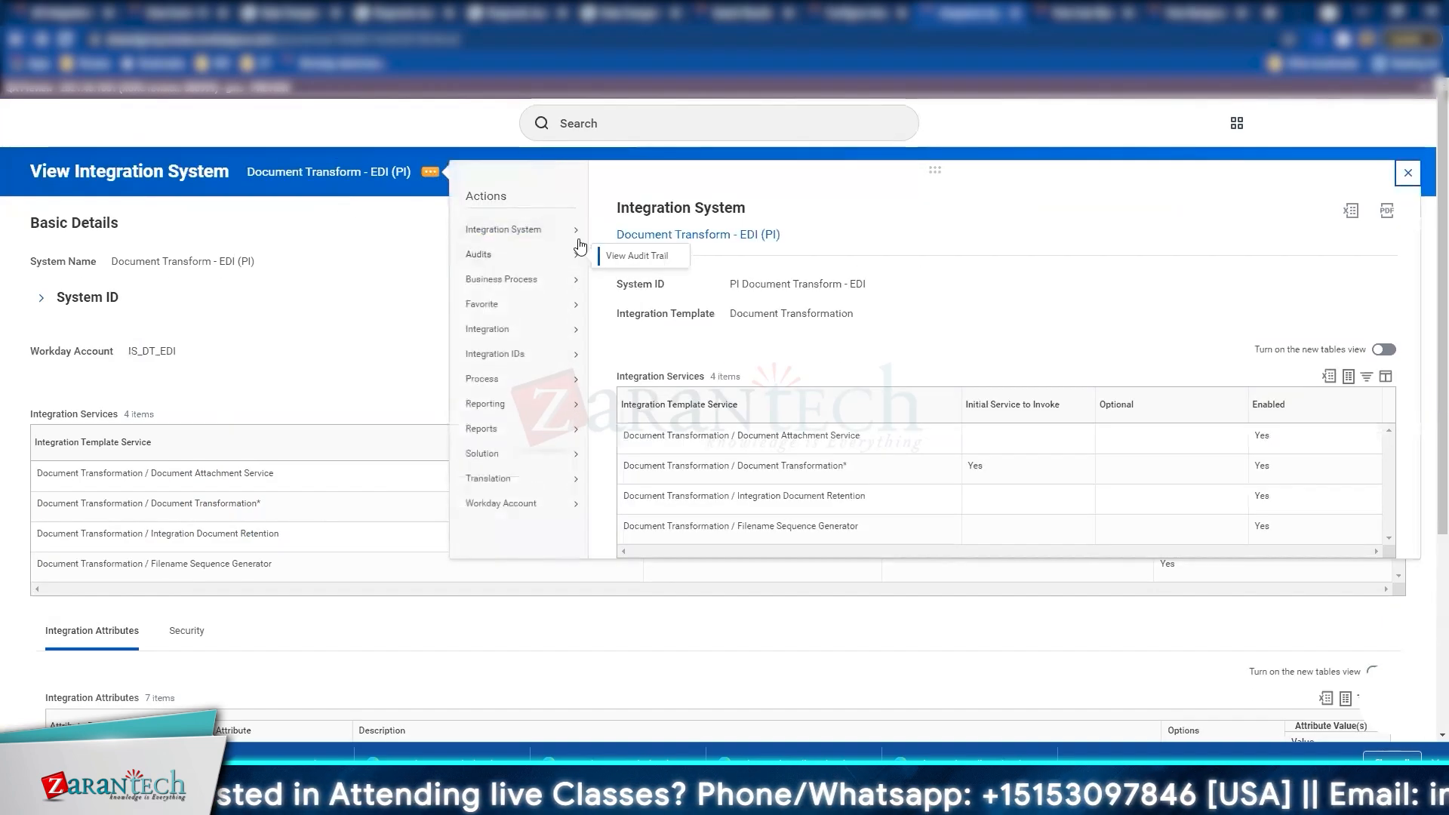
pyautogui.moveTo(559, 230)
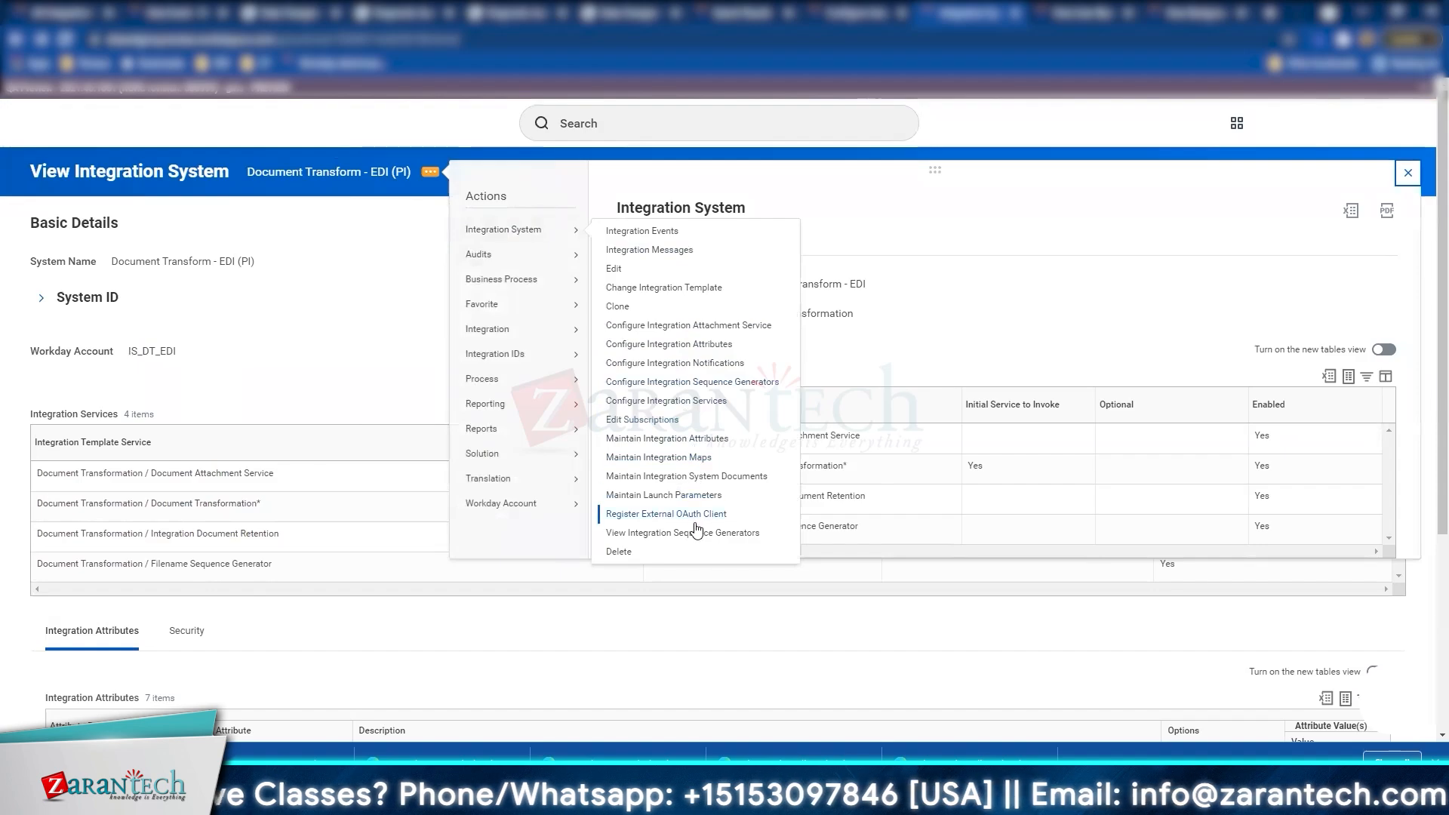
pyautogui.click(727, 479)
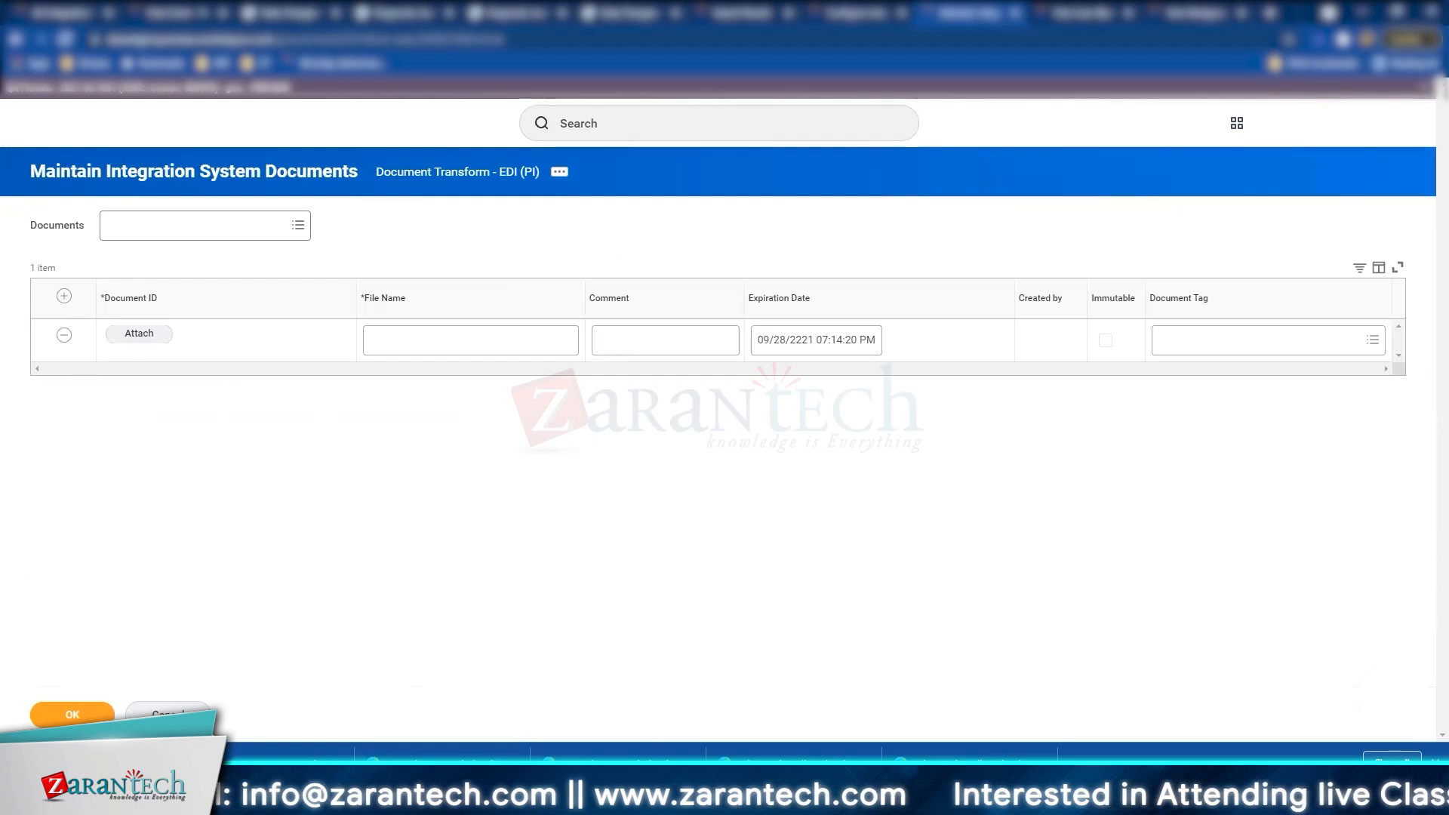
pyautogui.click(166, 713)
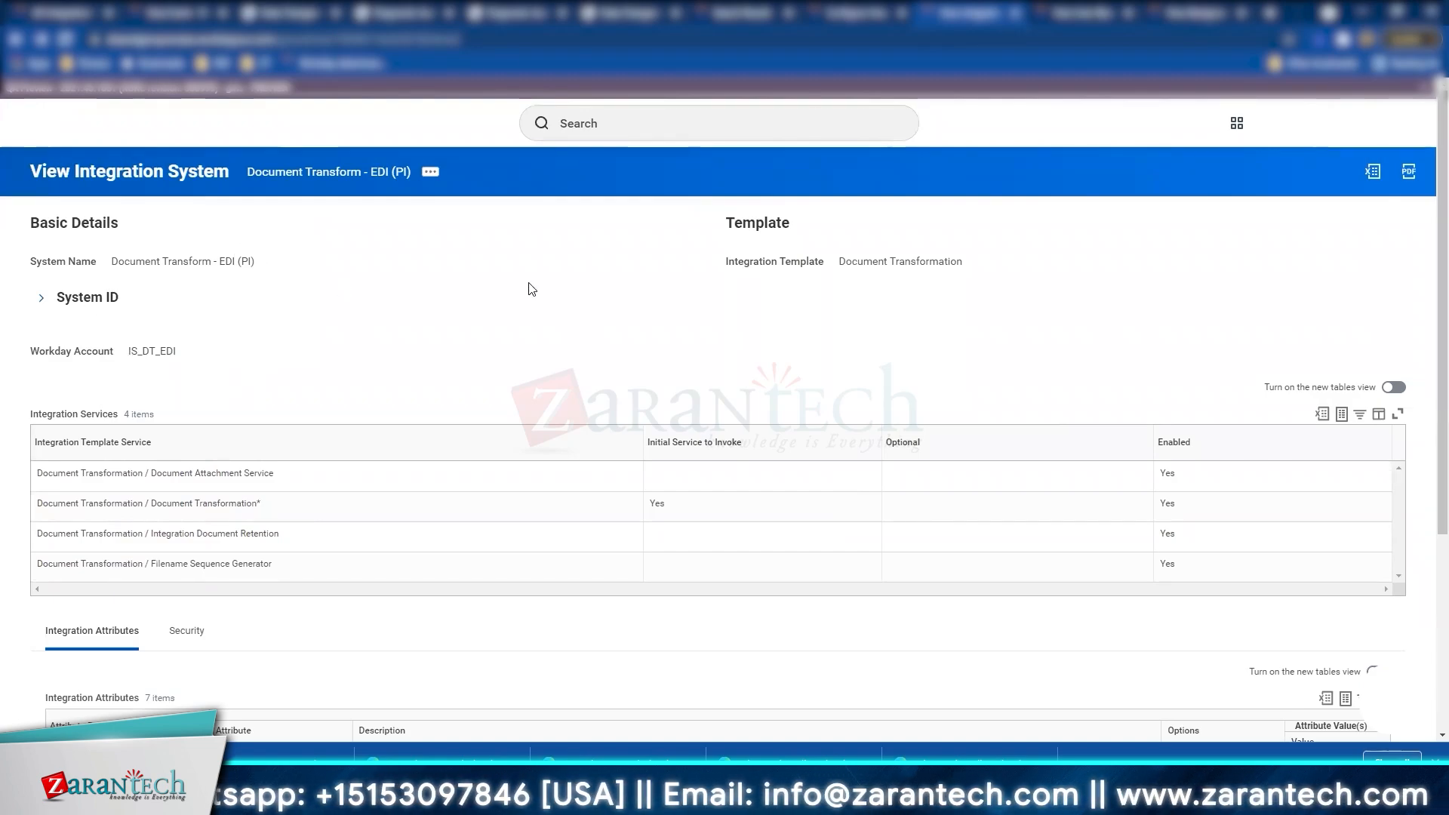
# Step: Bring the Integration Attributes table into view, briefly checking the Payroll Interface process tab
pyautogui.scroll(-4, 531, 289)
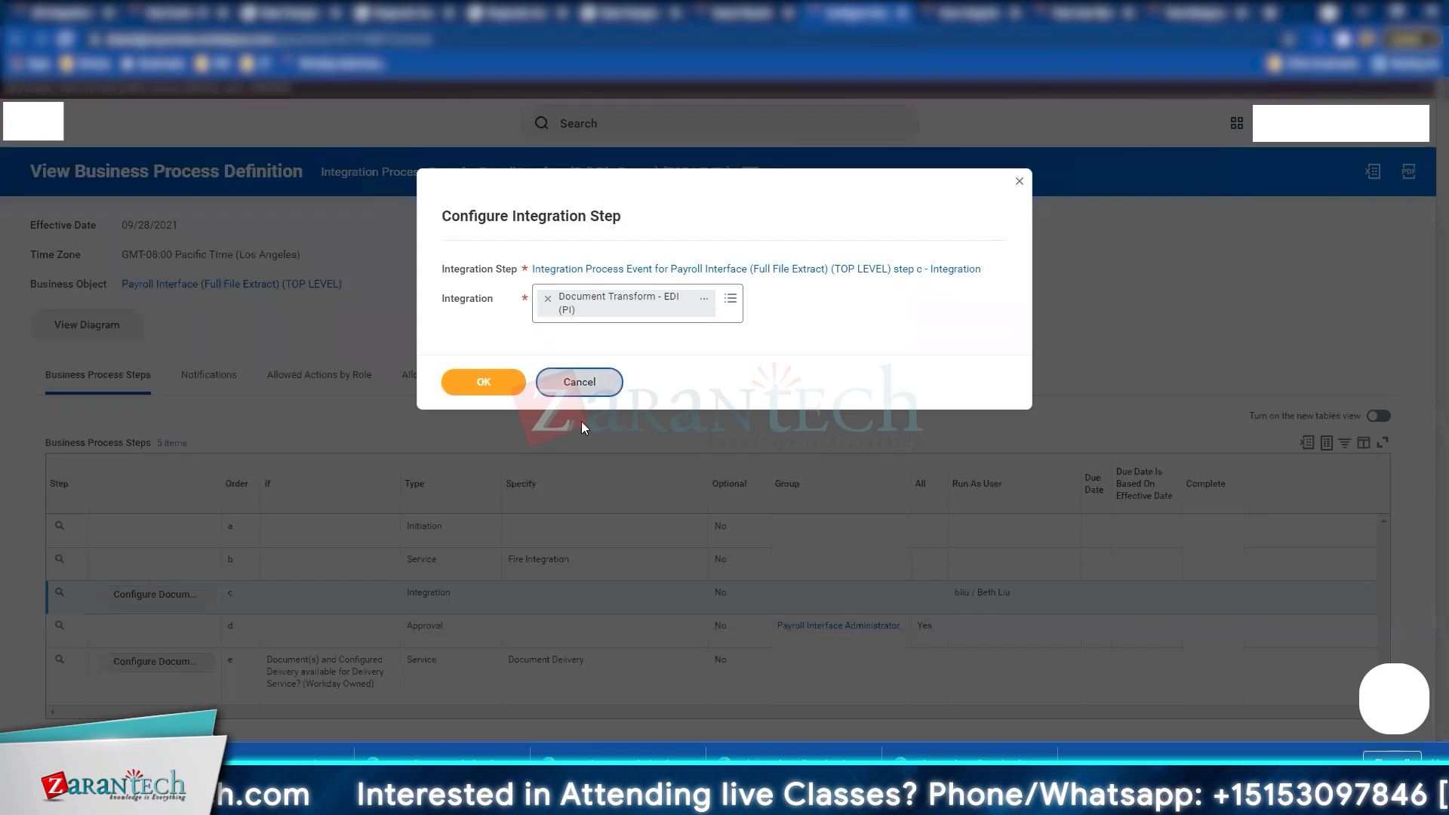
pyautogui.click(578, 378)
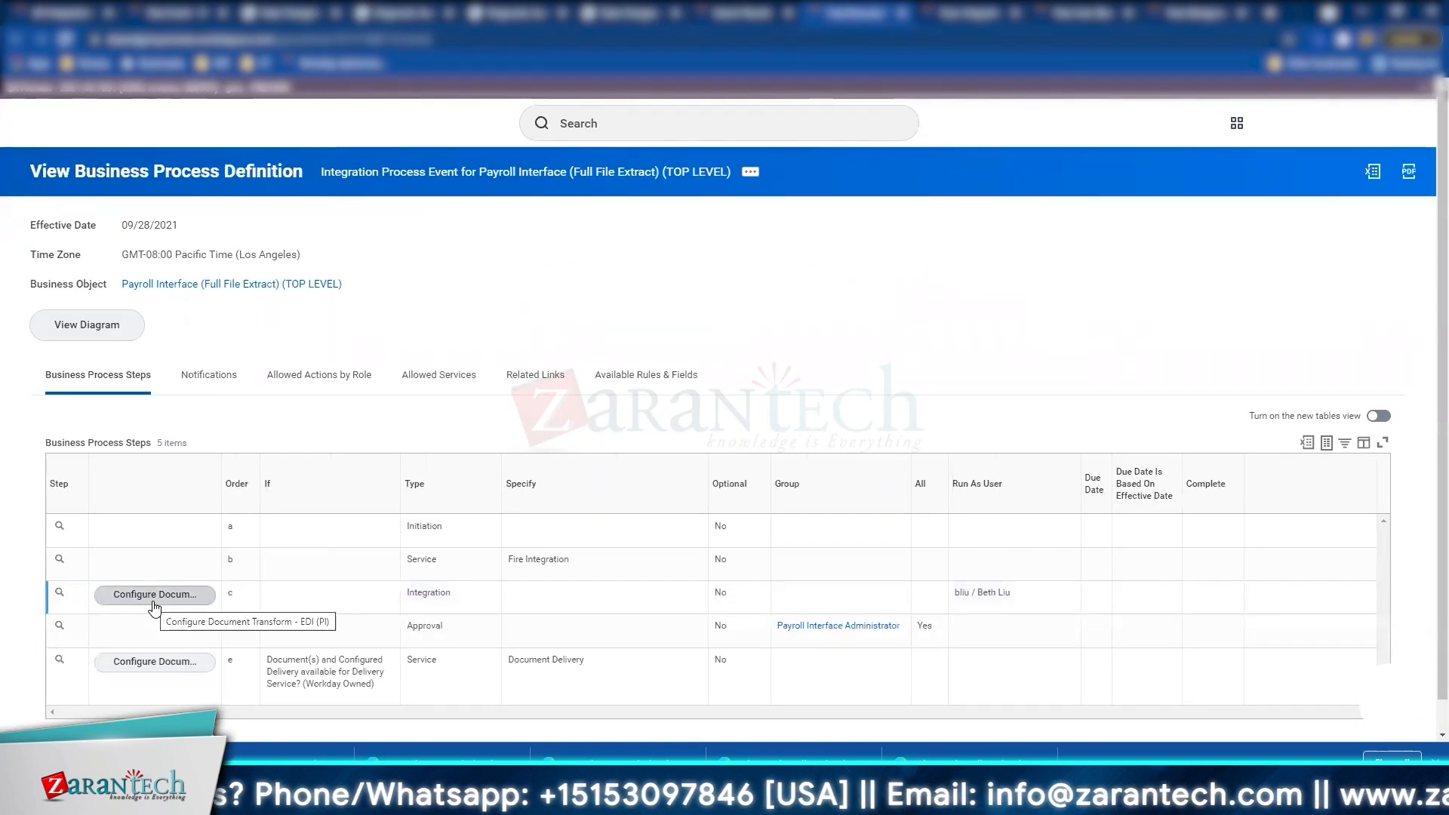
pyautogui.click(1047, 7)
pyautogui.click(936, 7)
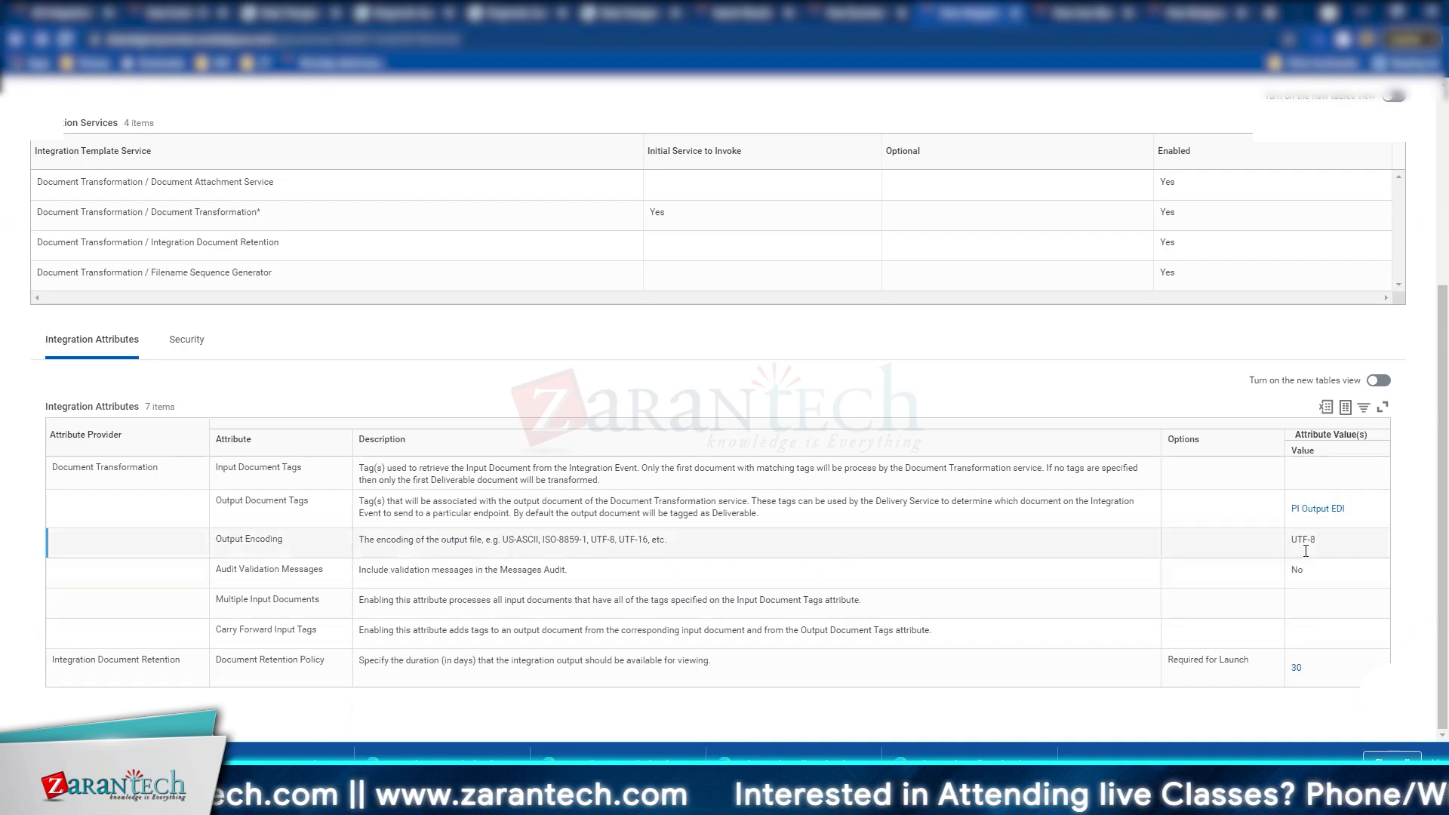
# Step: Highlight the UTF-8 encoding and Document Retention Policy, then return to the Payroll Interface definition
pyautogui.moveTo(1295, 539); pyautogui.dragTo(1316, 540)
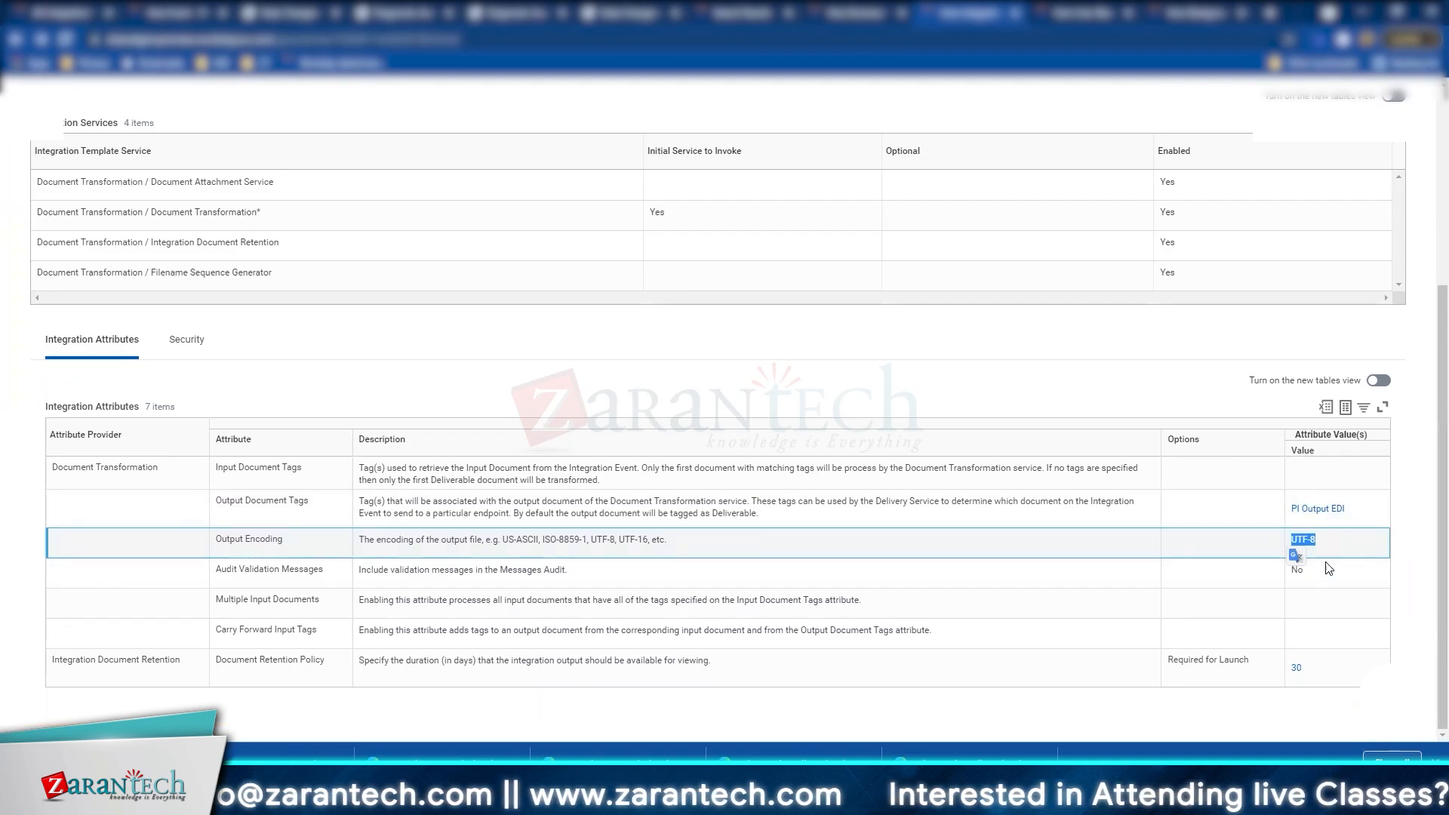
pyautogui.click(1332, 671)
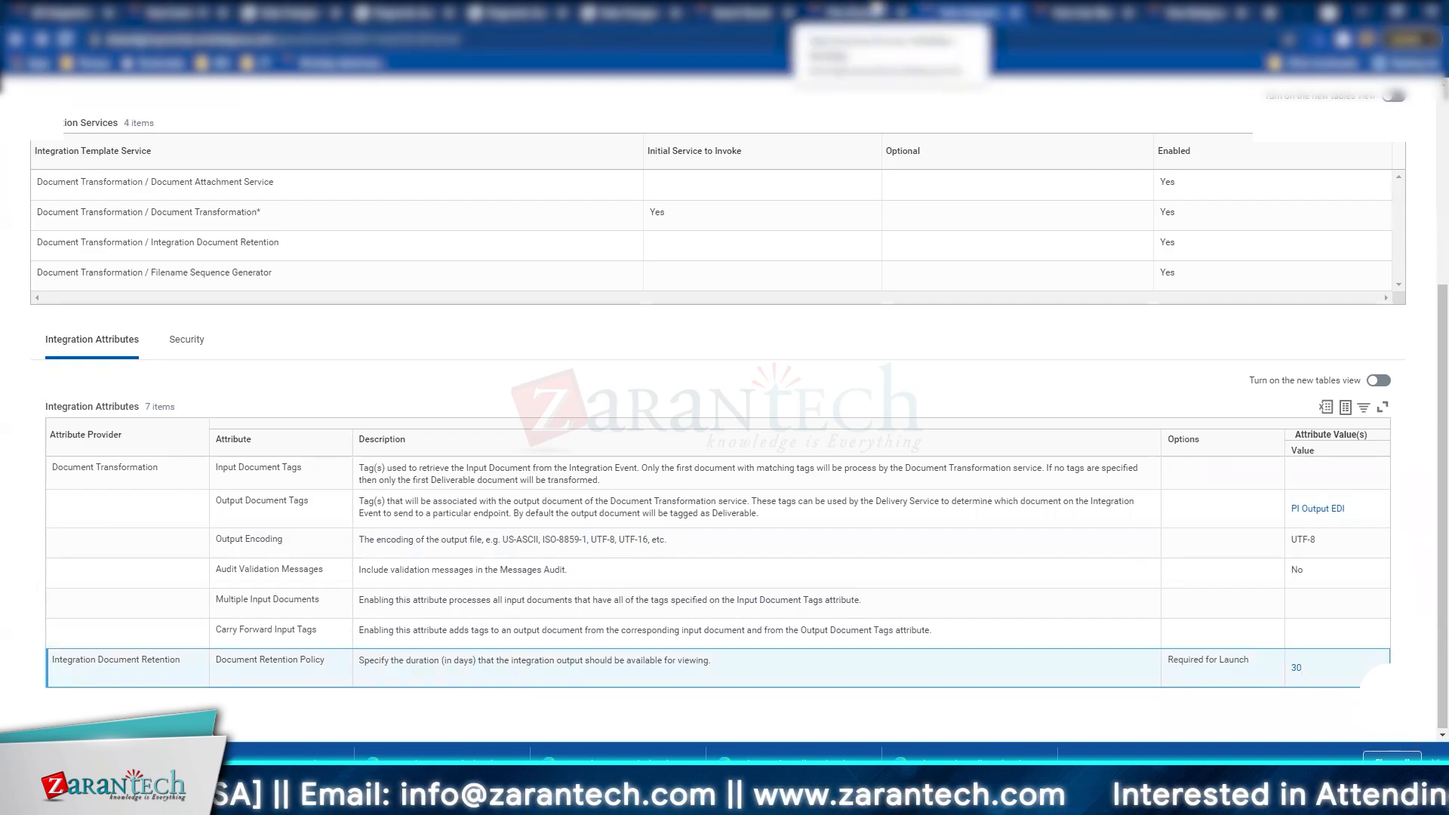
pyautogui.click(876, 9)
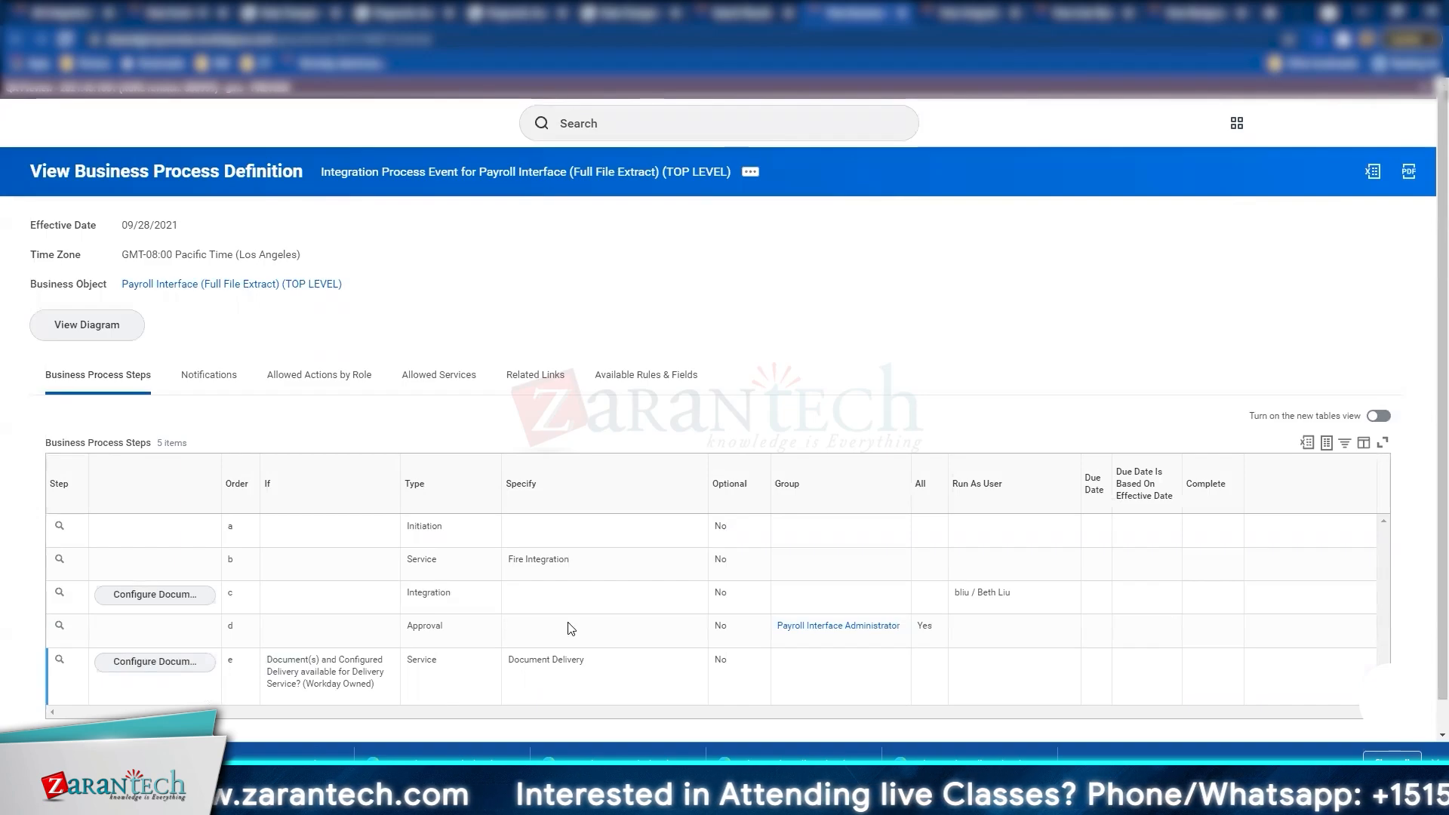
# Step: Highlight Yes in the Approval step's All column, then switch to the presentation
pyautogui.click(750, 640)
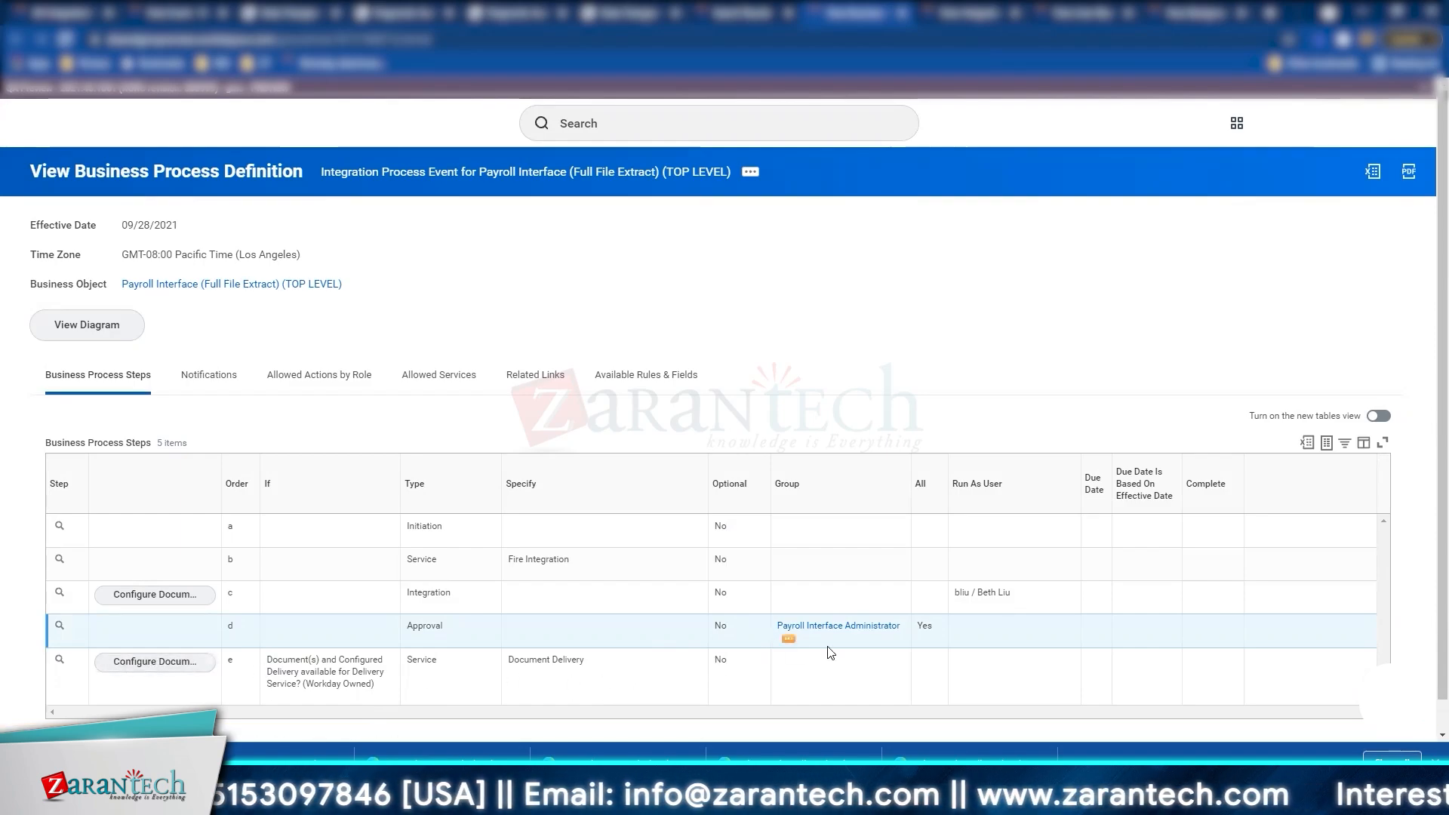
pyautogui.doubleClick(924, 625)
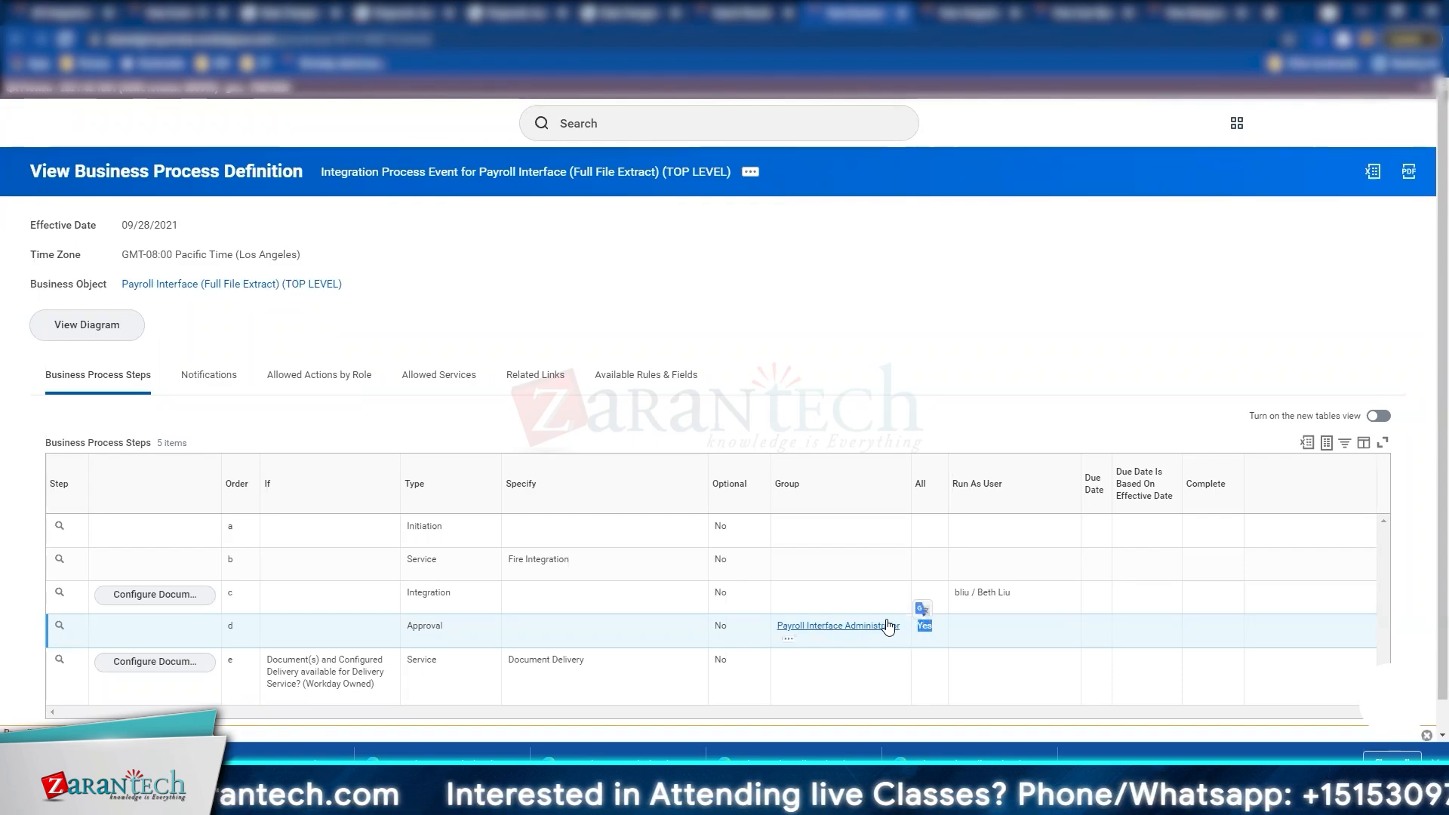
pyautogui.scroll(-1, 652, 679)
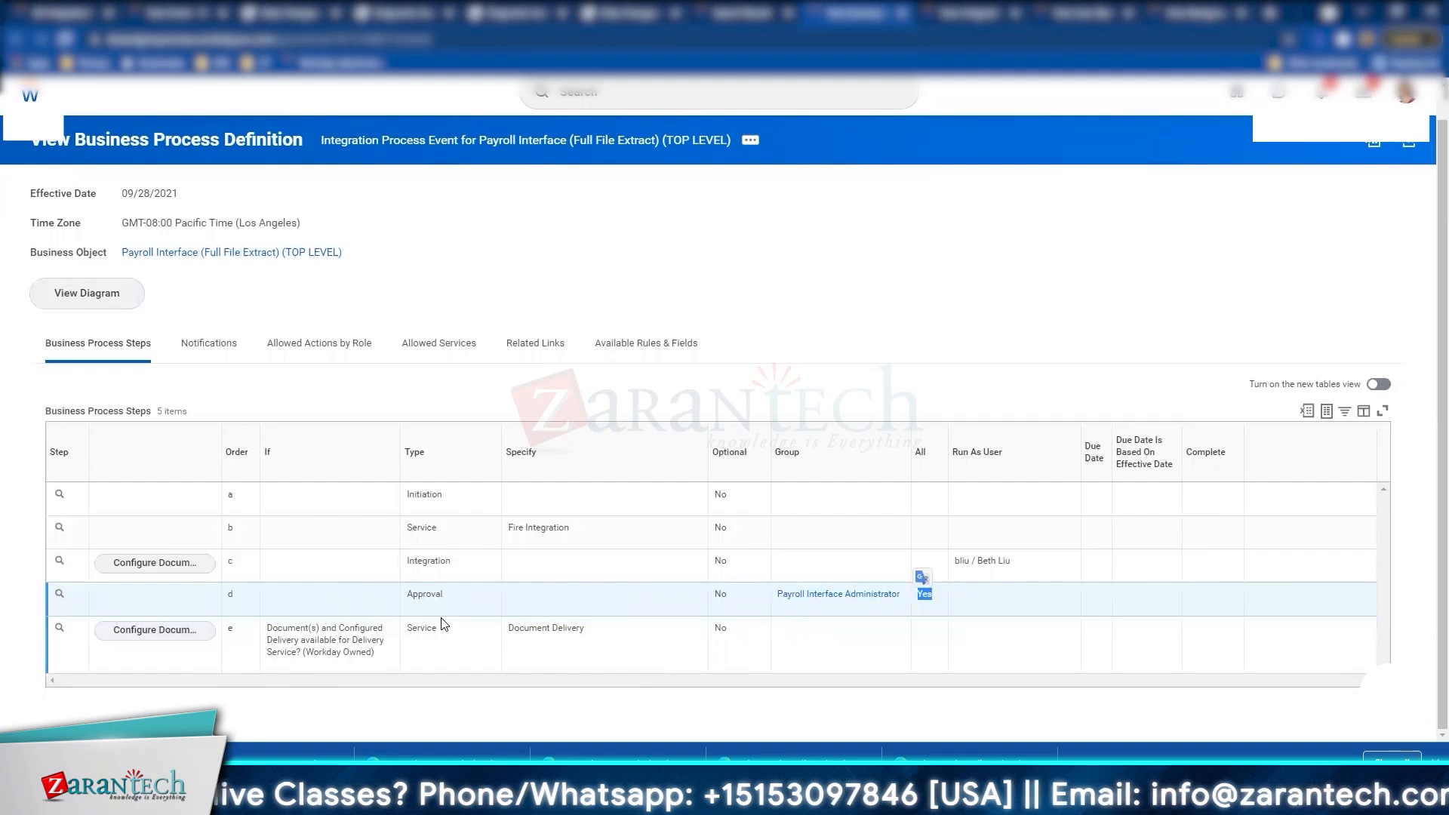
pyautogui.hotkey('alt', 'Tab')
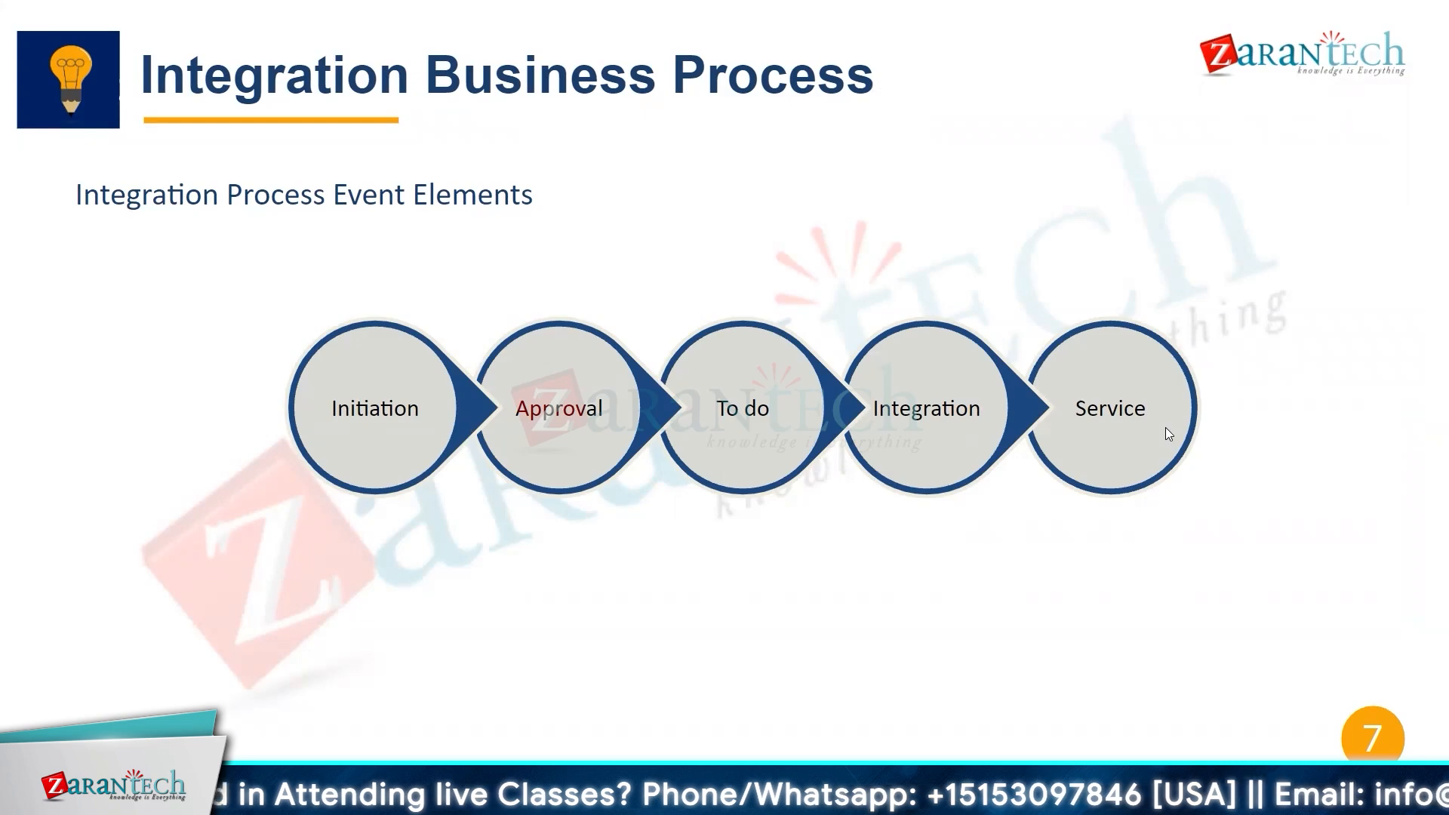
# Step: Advance to slide 8, 'Configure The Integration Process Event'
pyautogui.click(1039, 533)
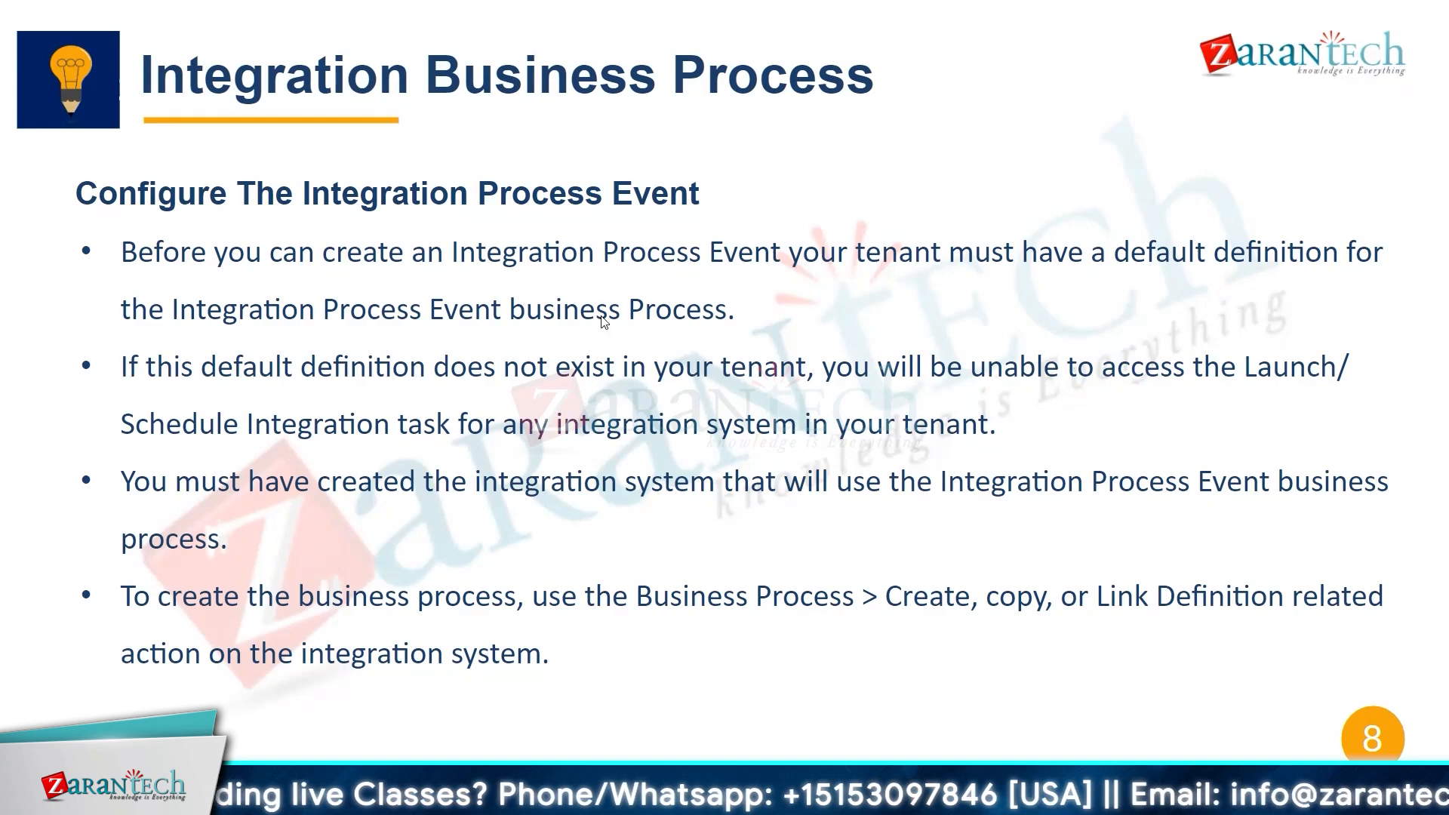
# Step: Back in Workday, search 'intsys: int proc event', which returns 0 items
pyautogui.hotkey('alt', 'Tab')
pyautogui.click(638, 93)
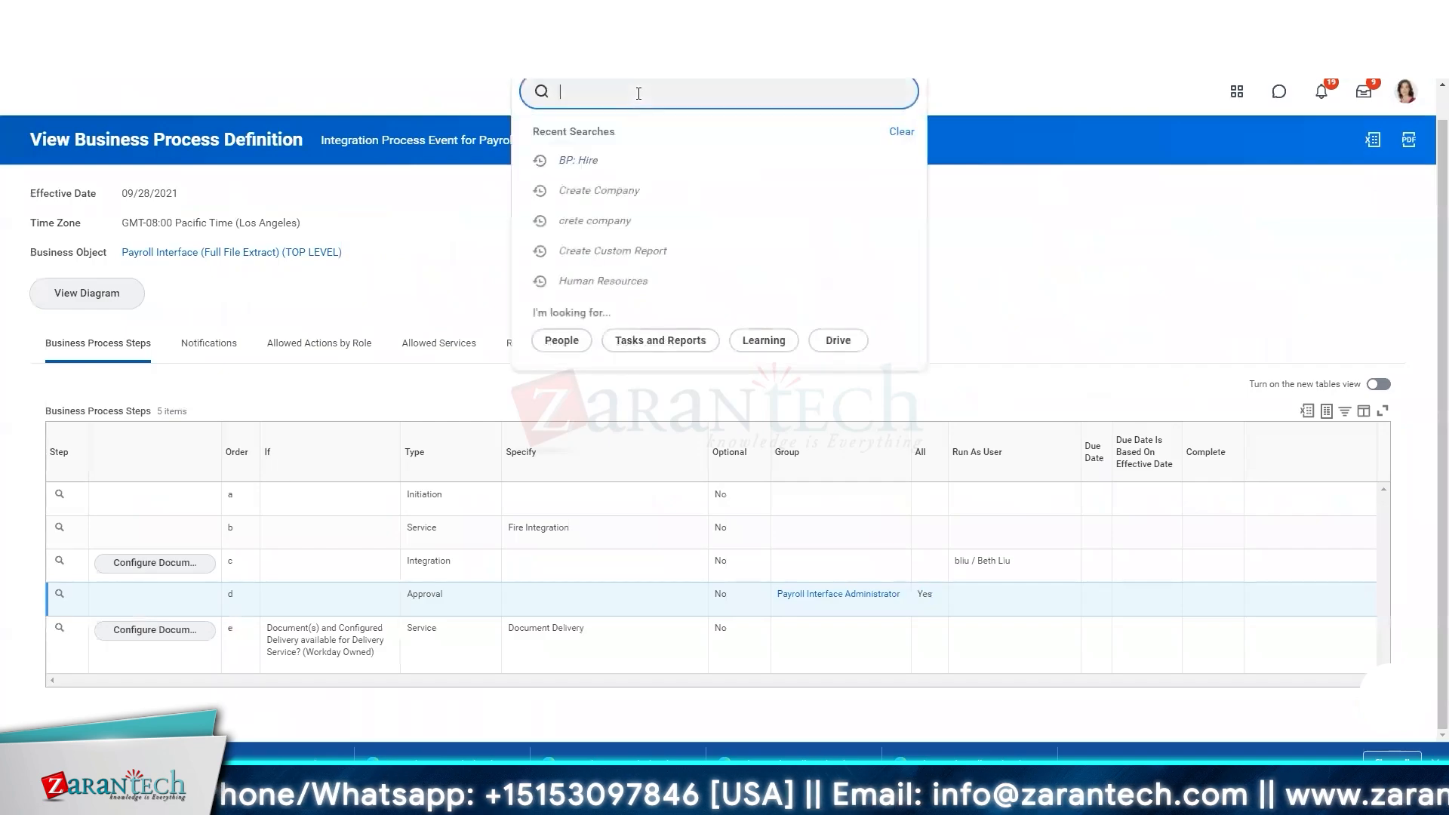
pyautogui.write('in')
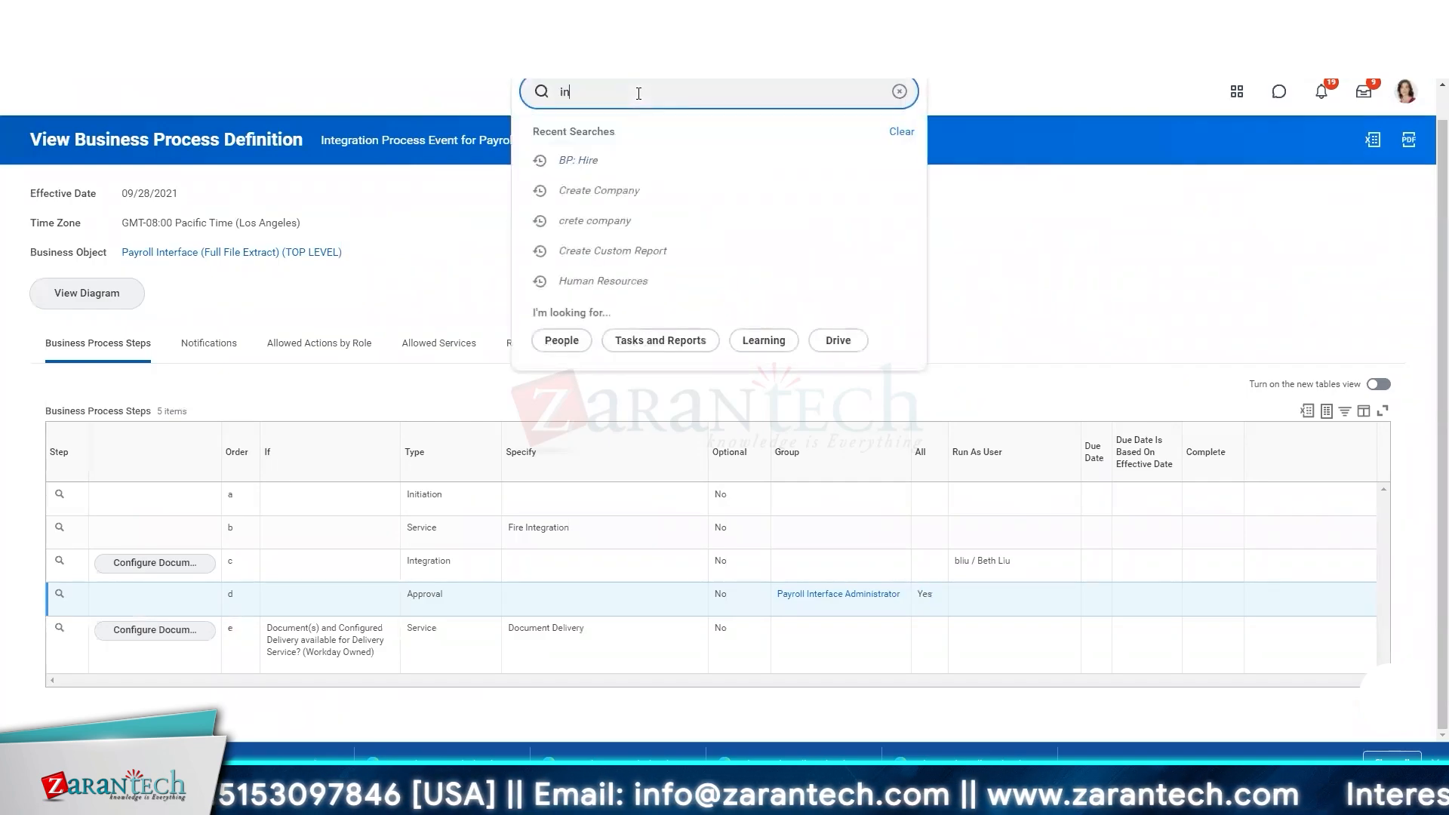
pyautogui.press('BackSpace')
pyautogui.press('BackSpace')
pyautogui.write('intsy')
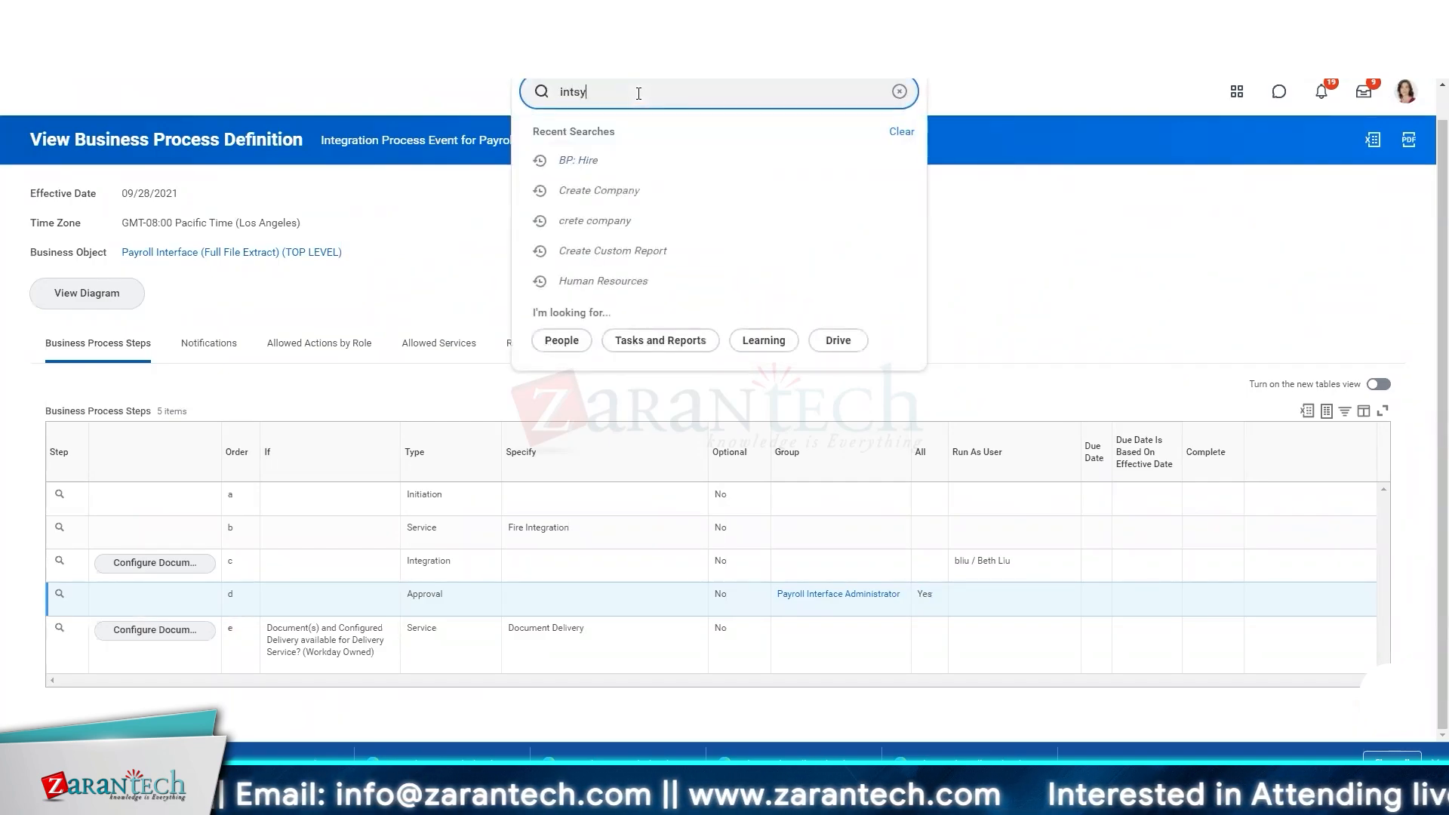
pyautogui.write('s: int ')
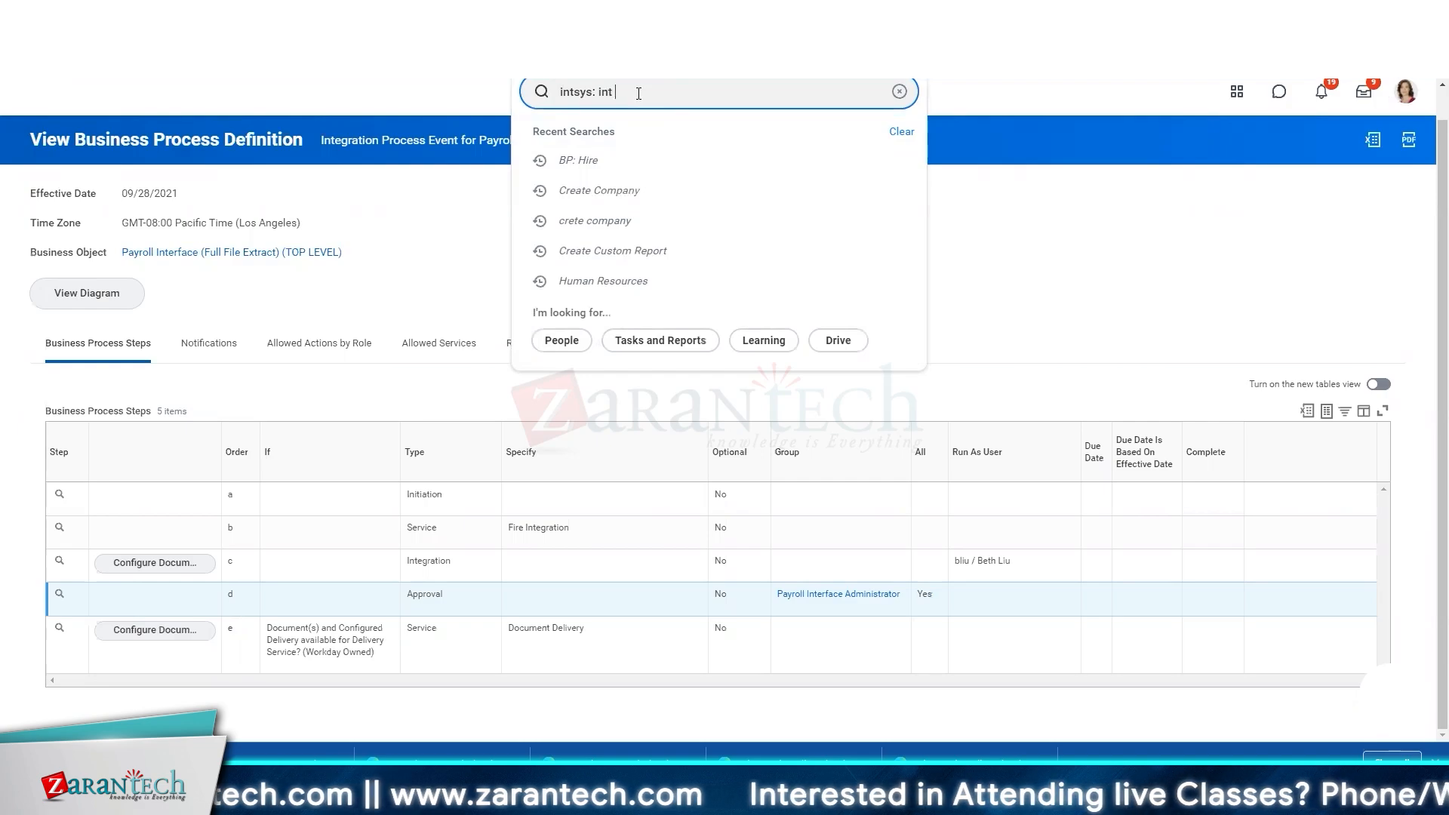
pyautogui.write('proc')
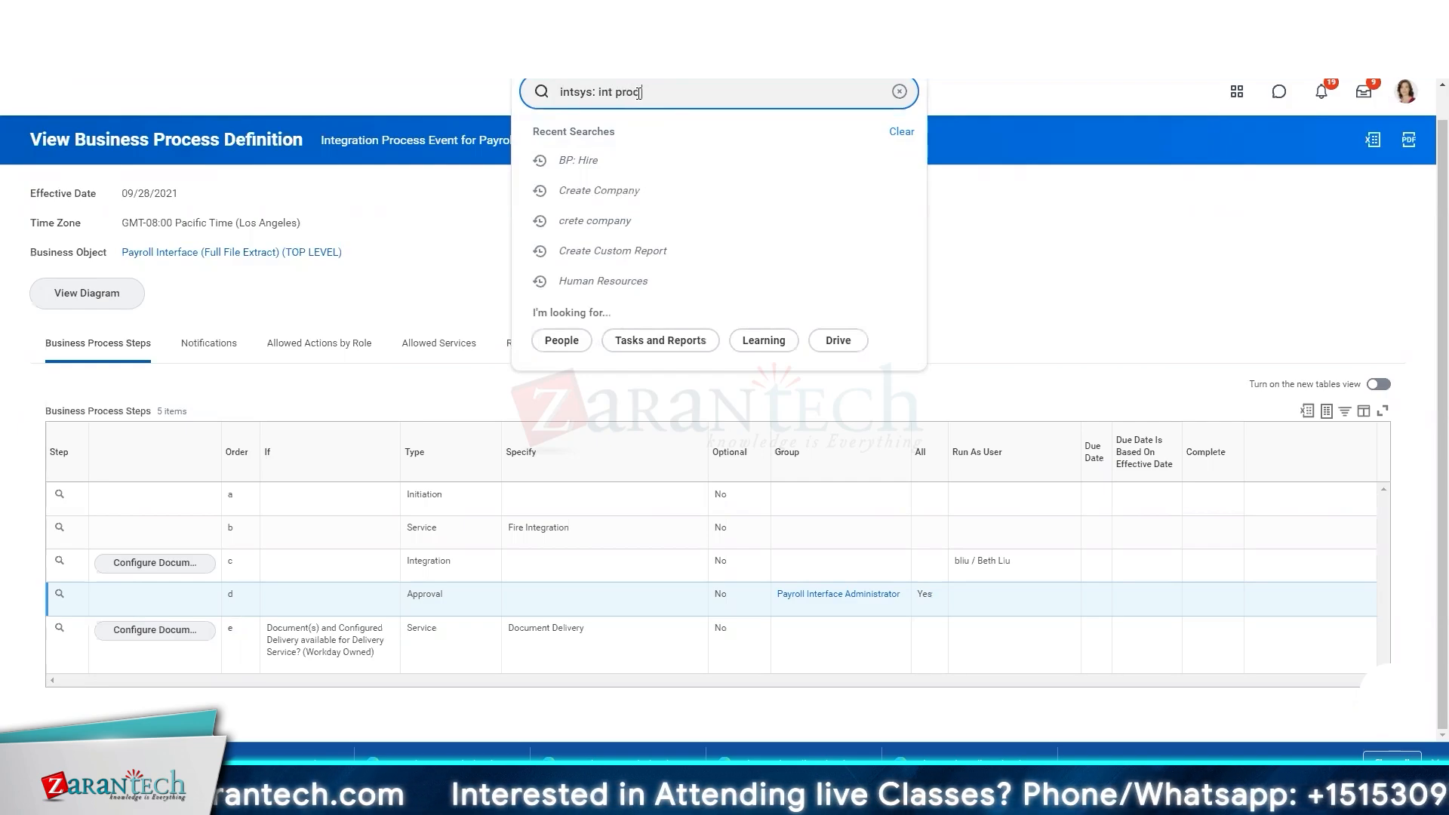
pyautogui.write(' event')
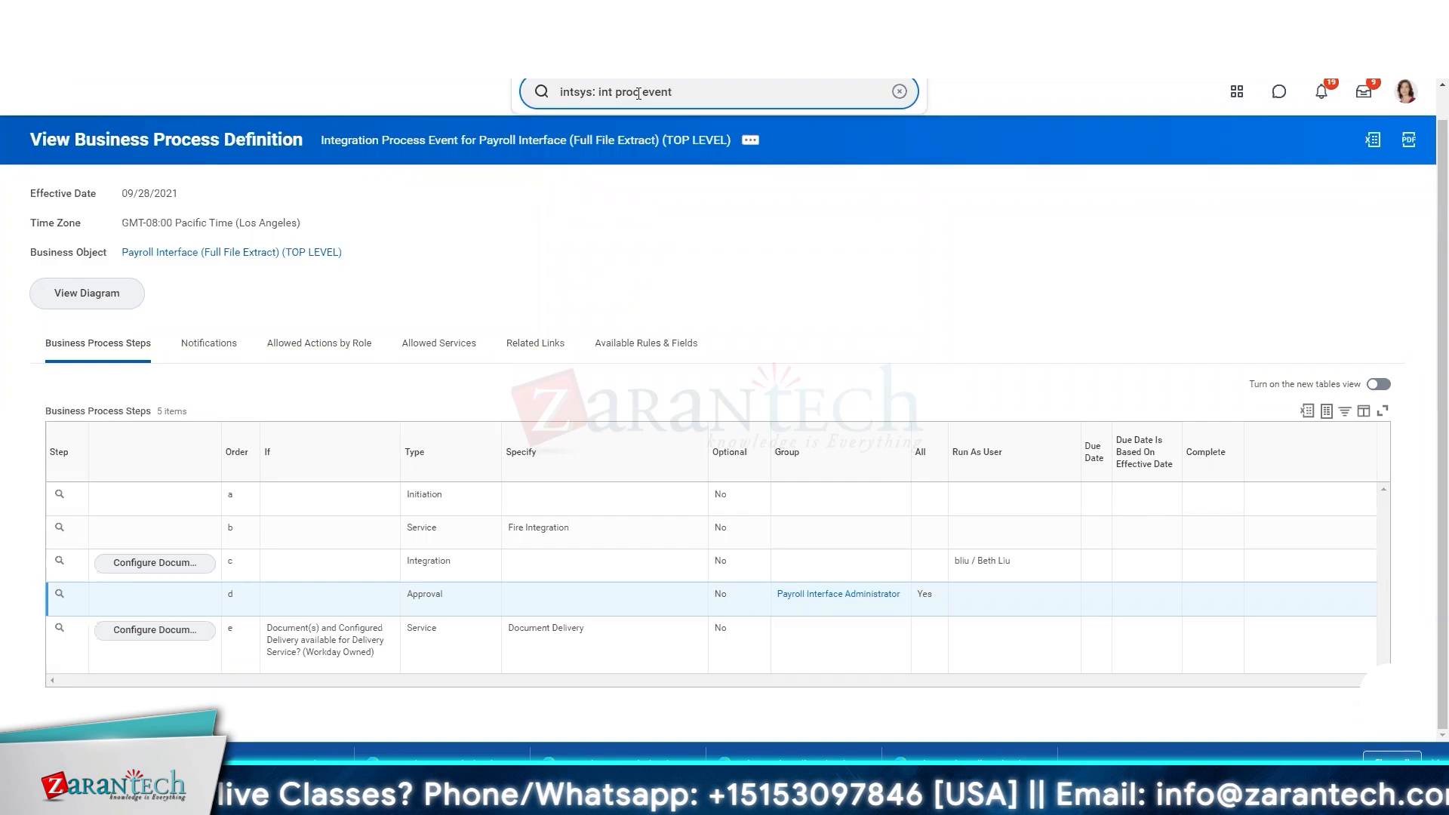
pyautogui.press('Return')
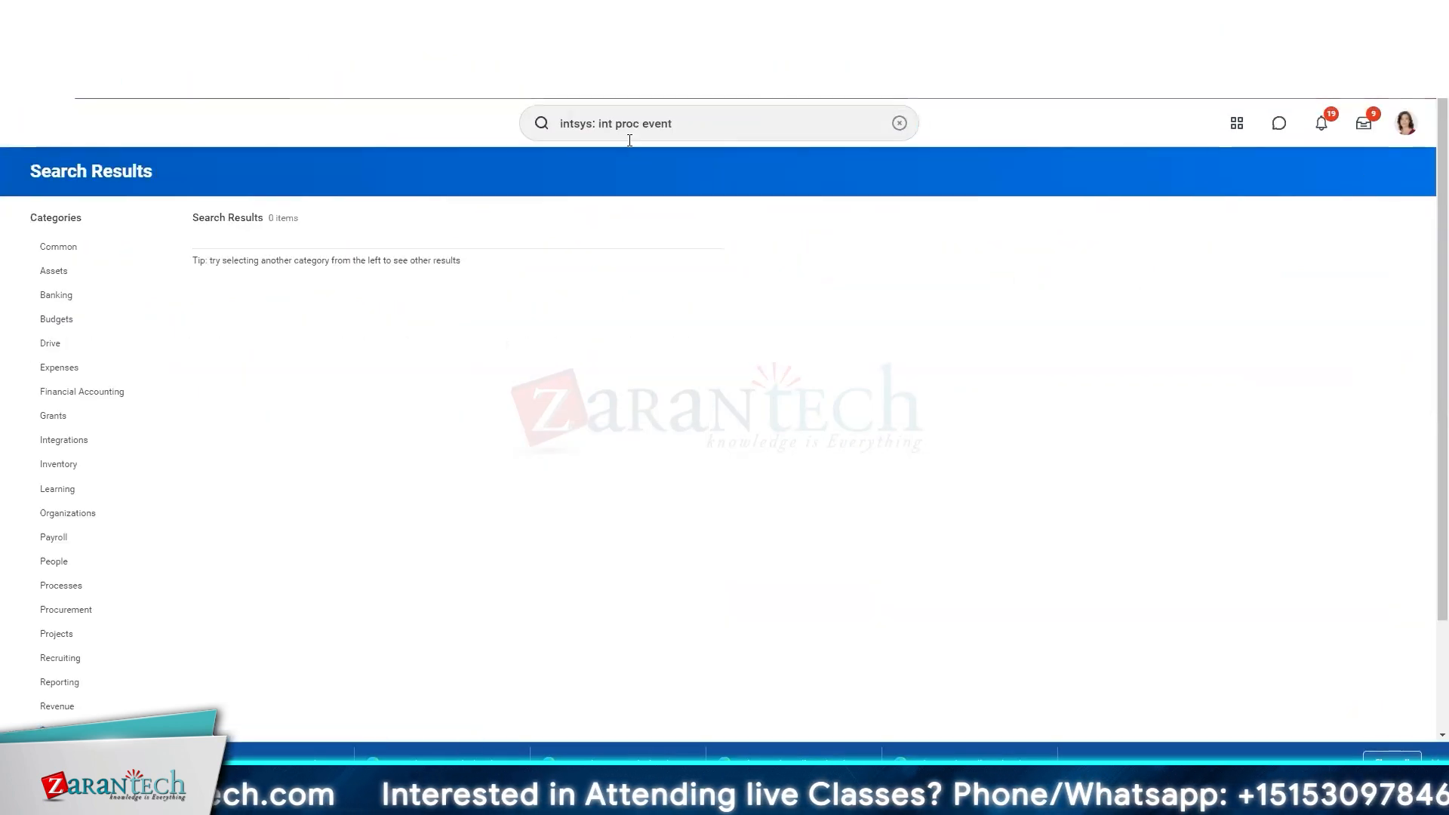
# Step: Change the search prefix from intsys to bp, giving 'bp: int proc event'
pyautogui.click(595, 122)
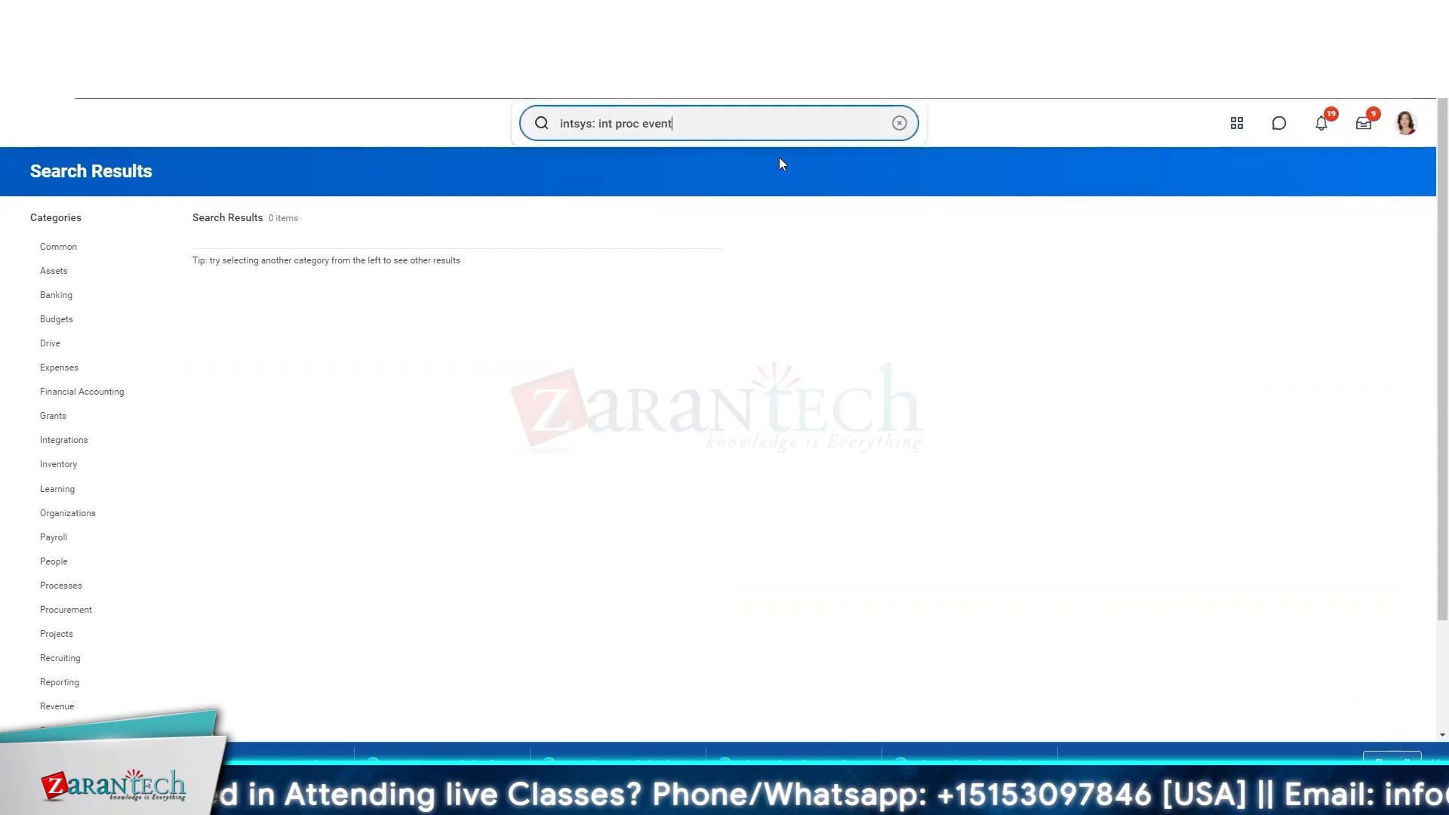
pyautogui.doubleClick(579, 123)
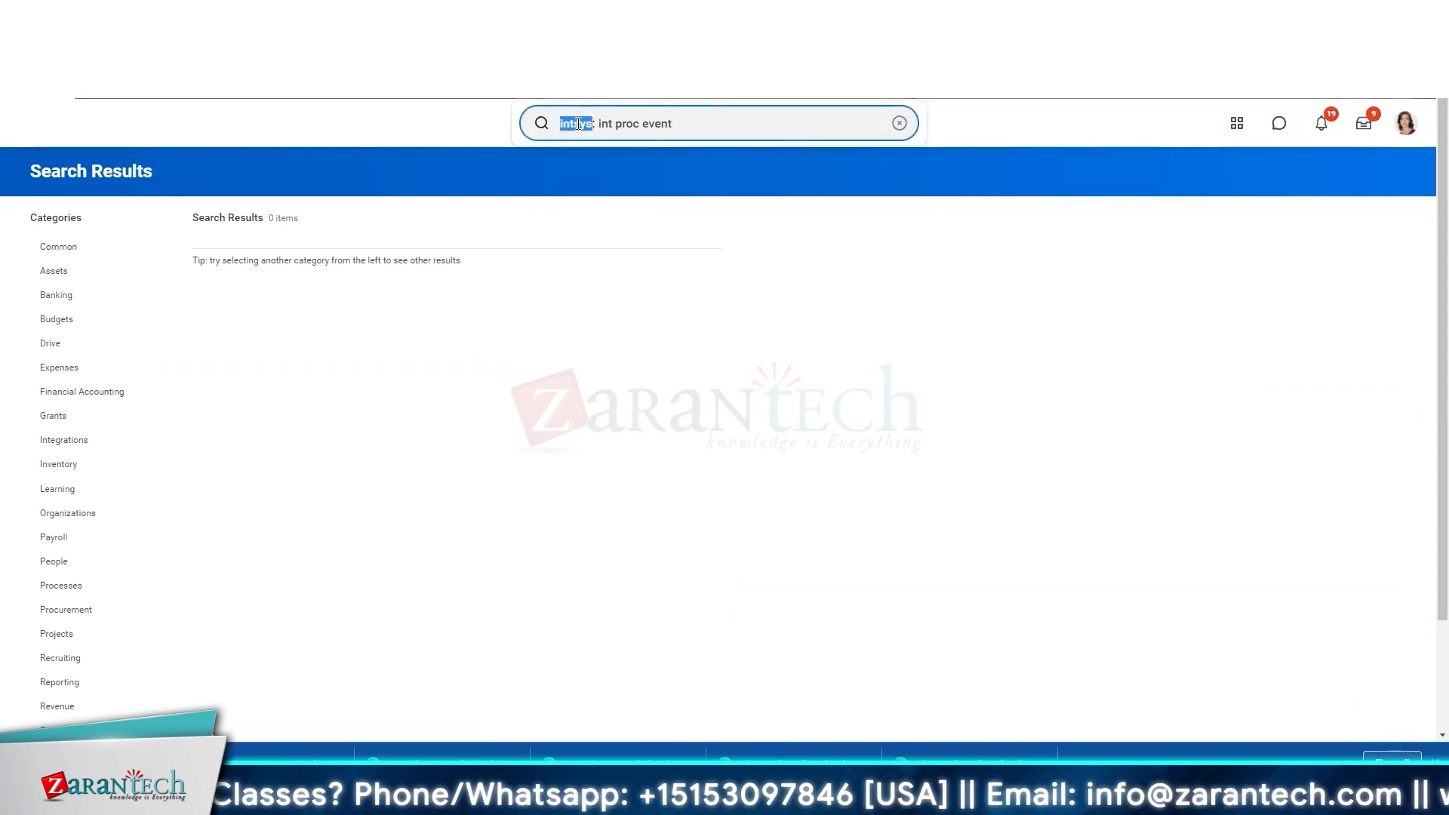
pyautogui.write('bp')
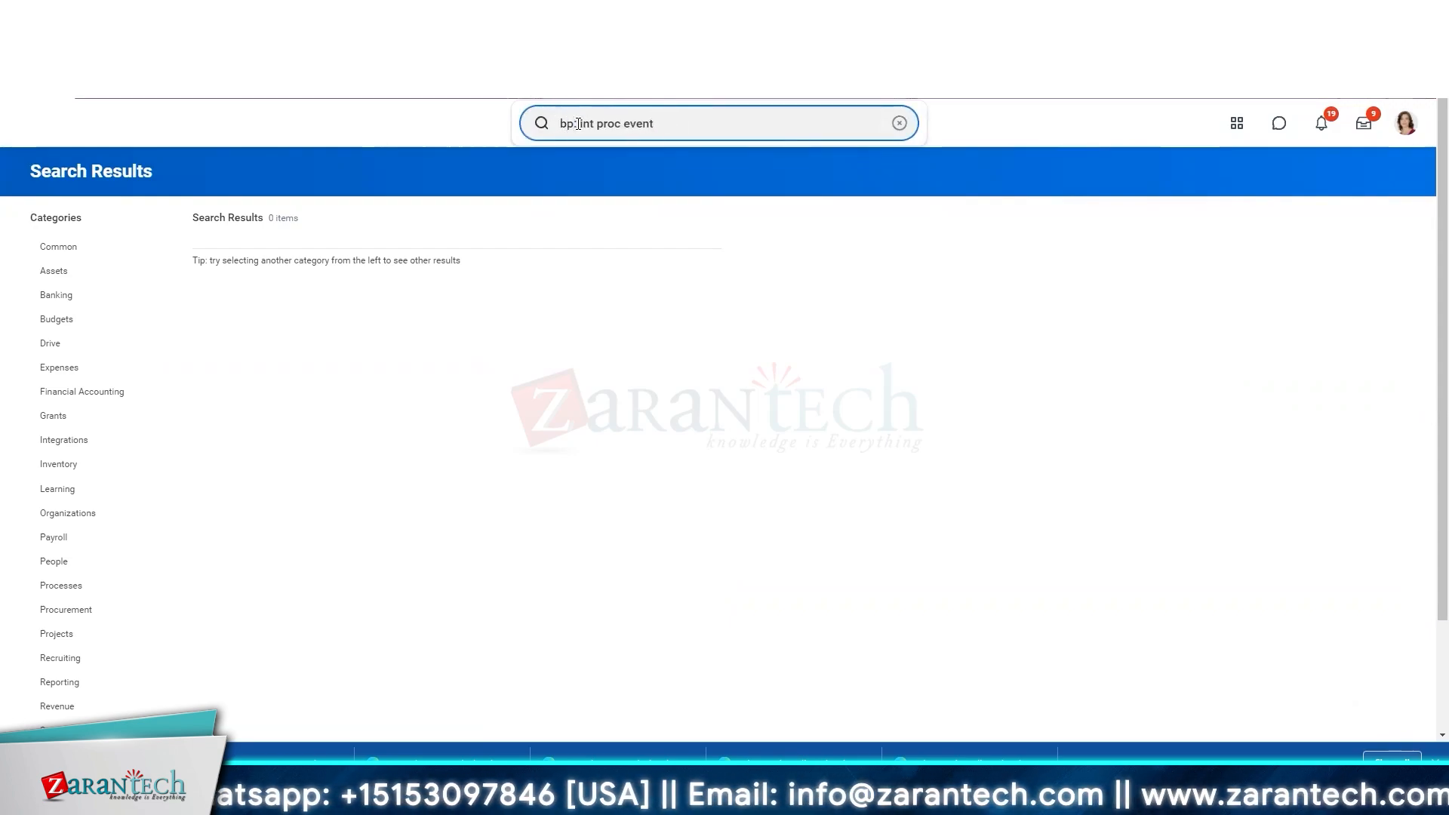
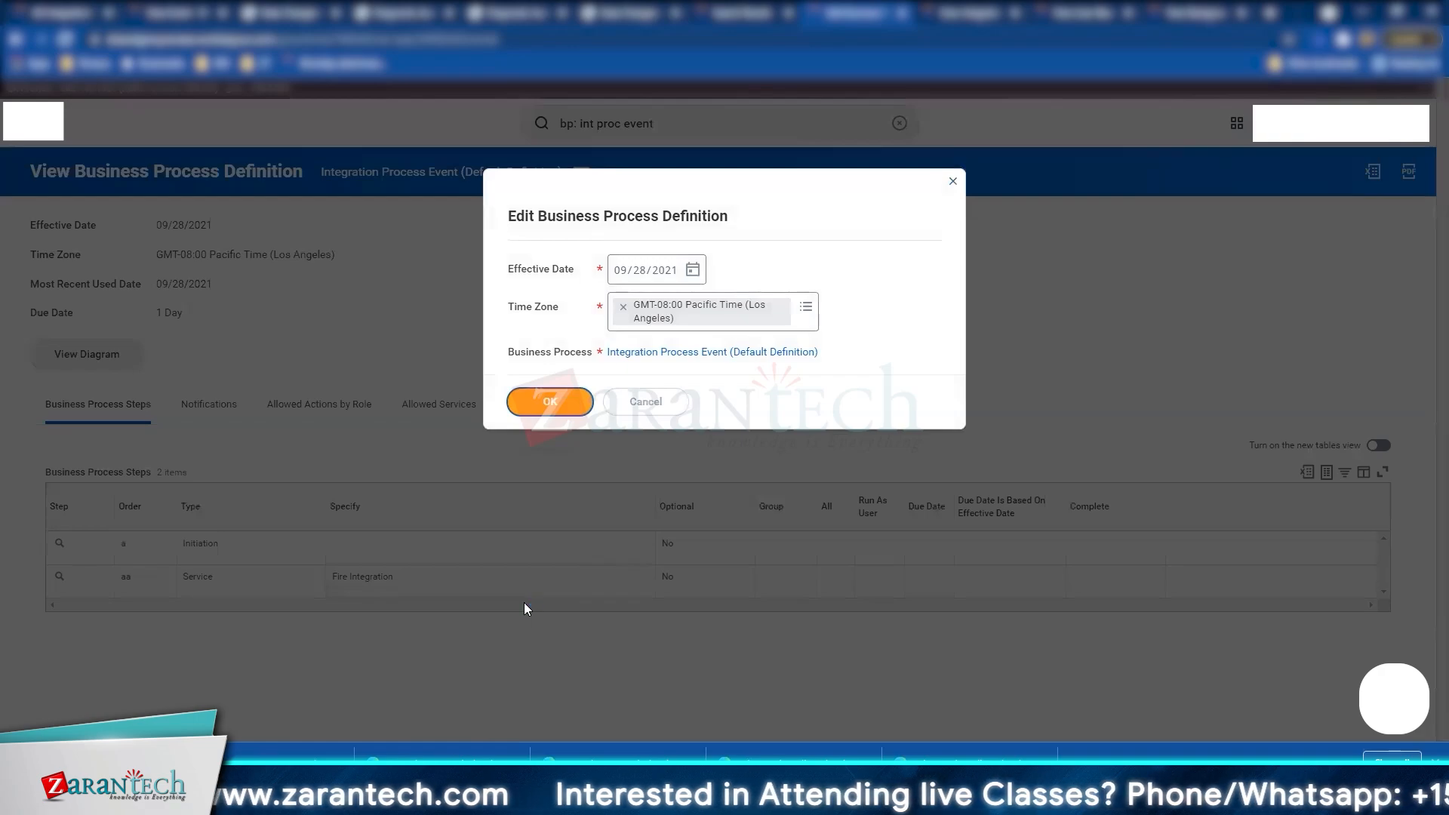
# Step: Scroll down to the editable steps table, which lists the Fire Integration service step
pyautogui.scroll(-1, 150, 527)
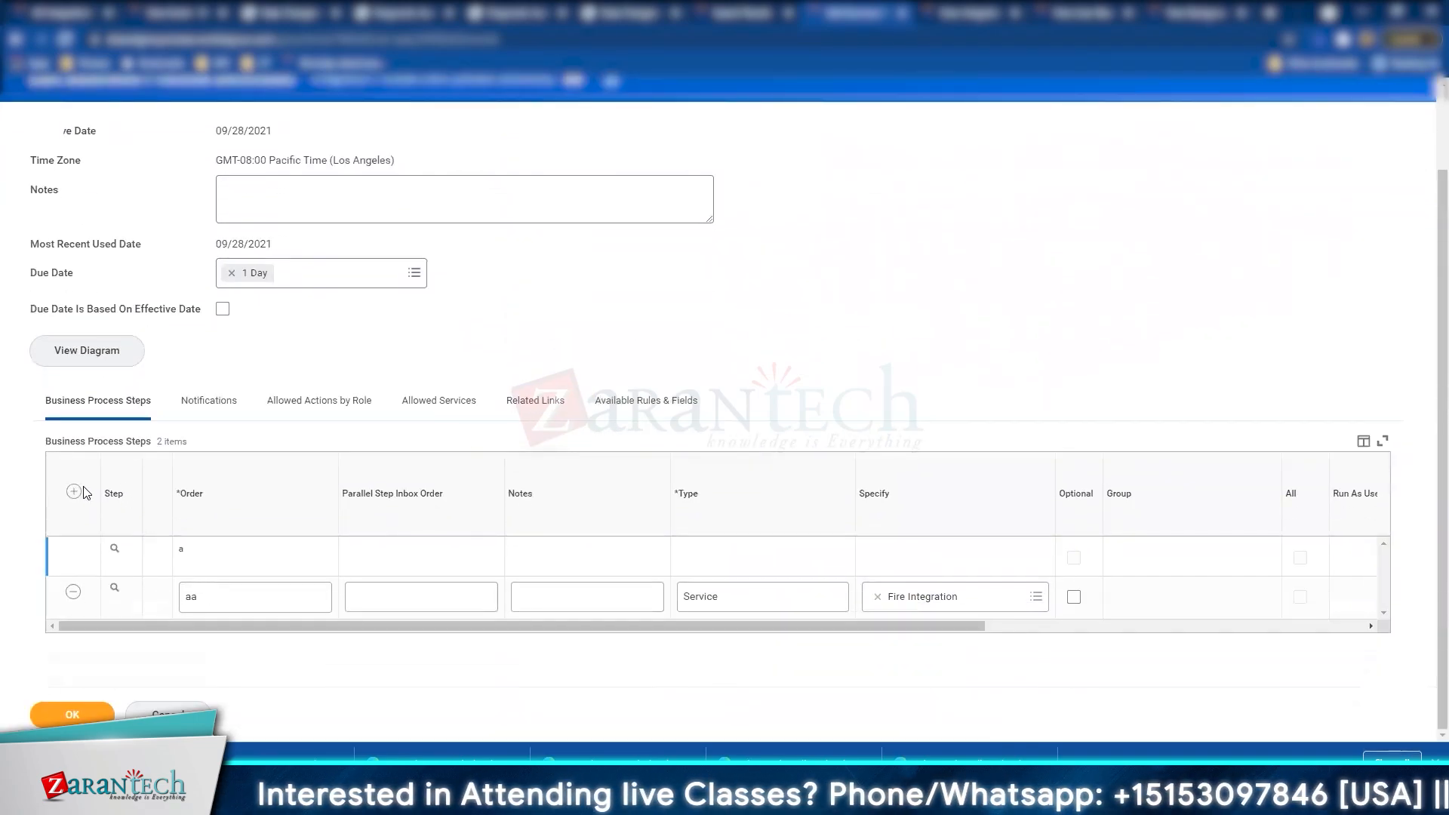
# Step: Renumber Fire Integration from aa to b and add step c as a Document Delivery service
pyautogui.click(211, 590)
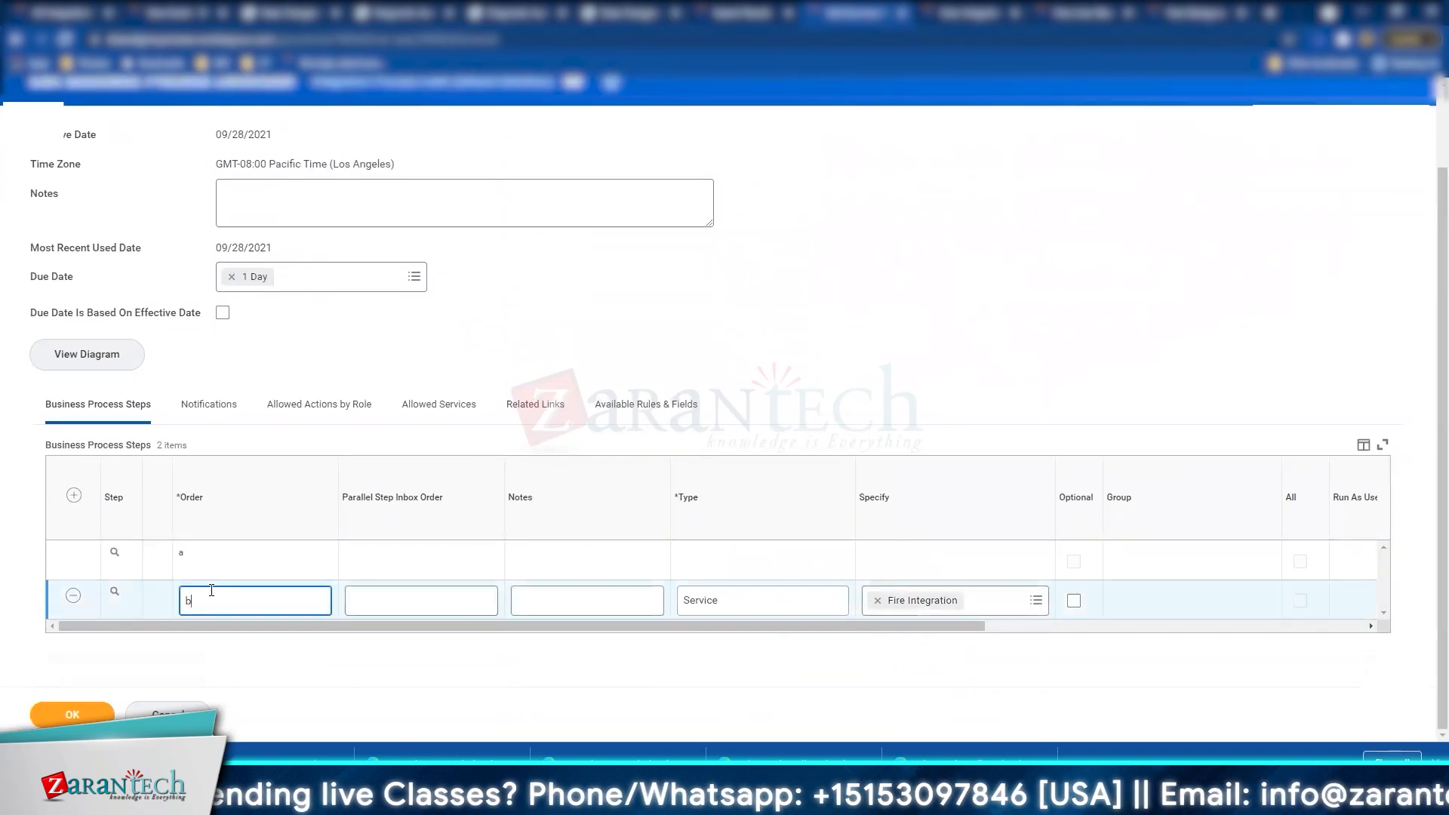
pyautogui.click(74, 496)
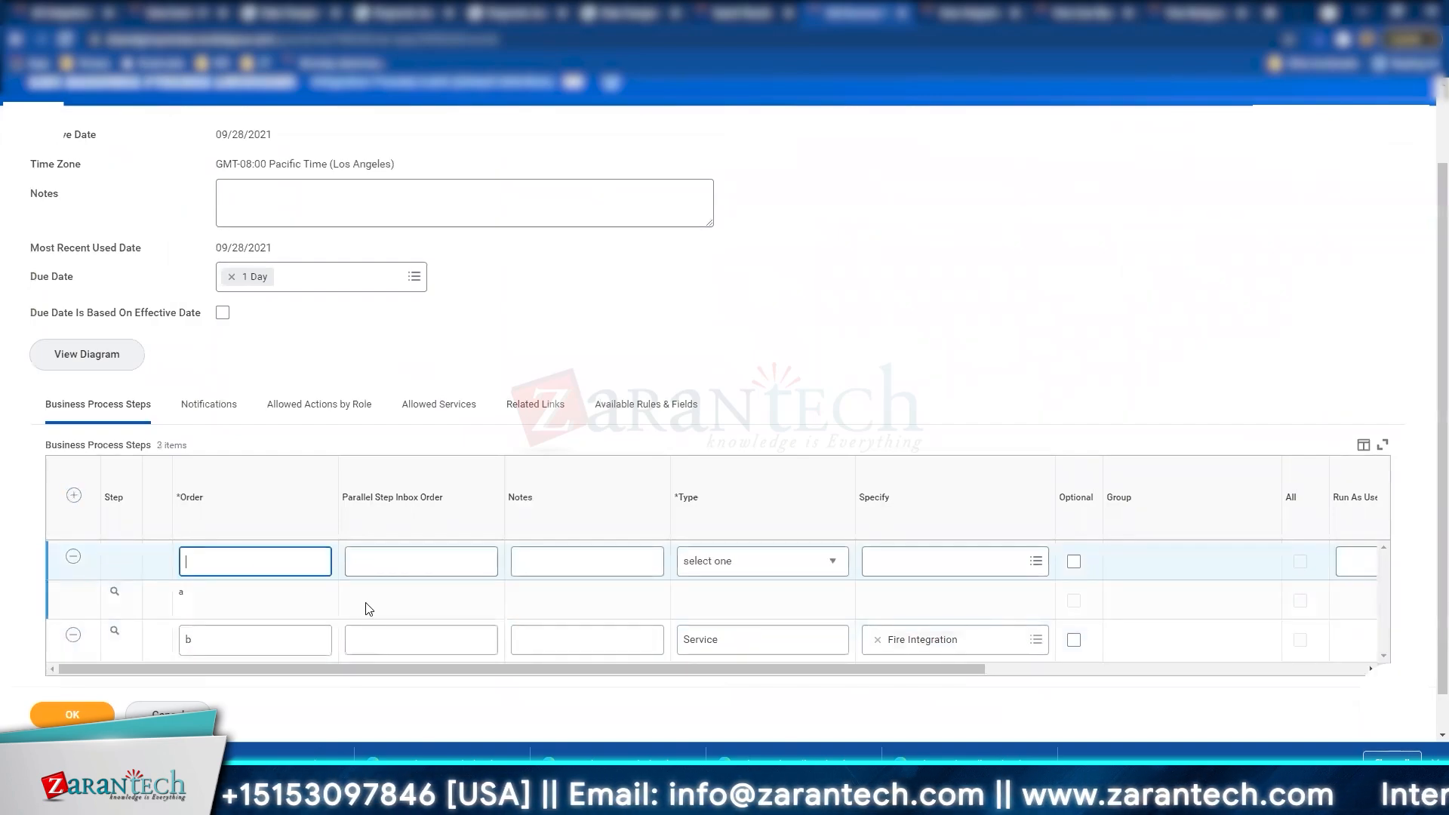
pyautogui.press('Tab')
pyautogui.click(764, 563)
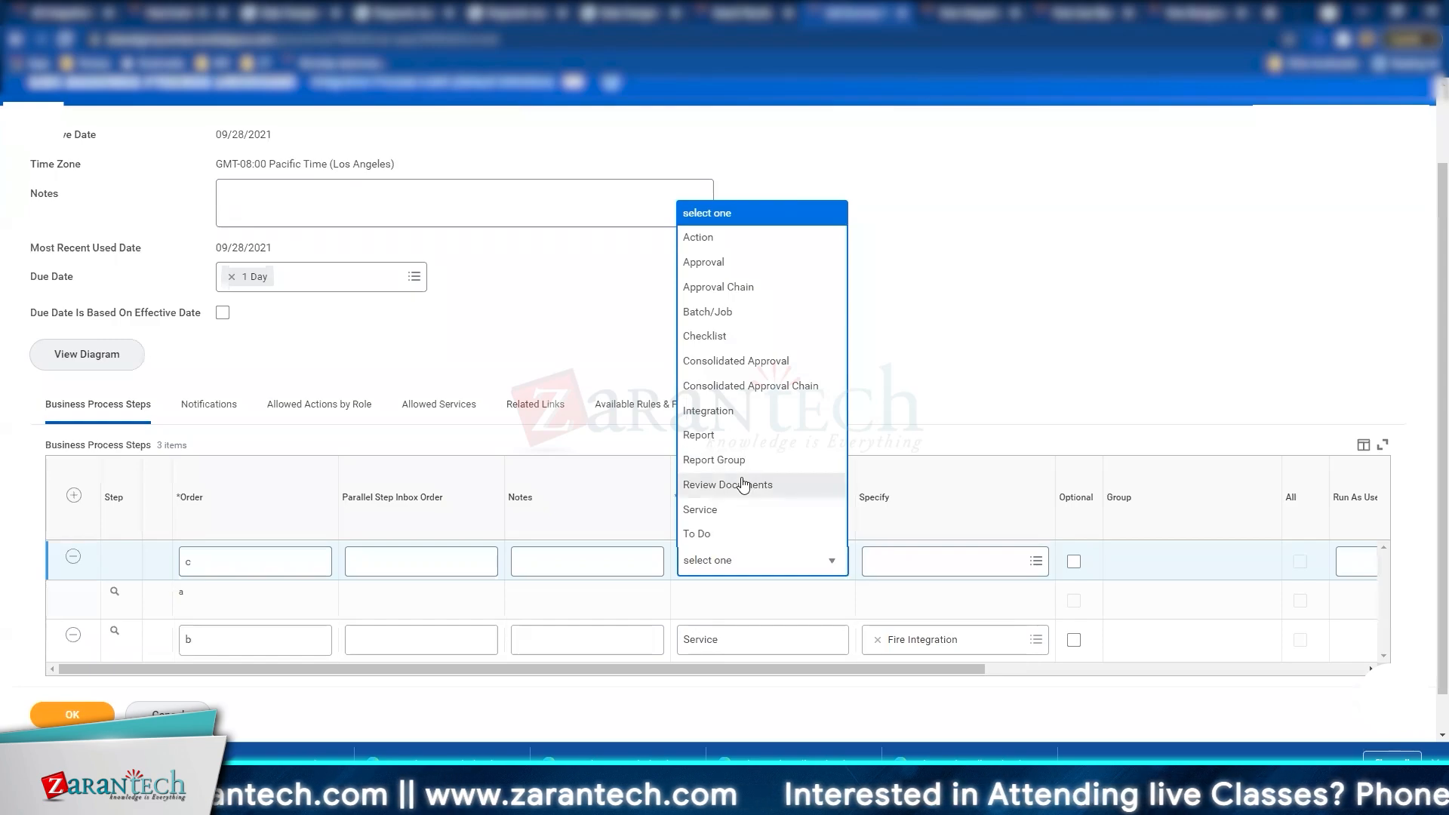
pyautogui.scroll(-1, 744, 485)
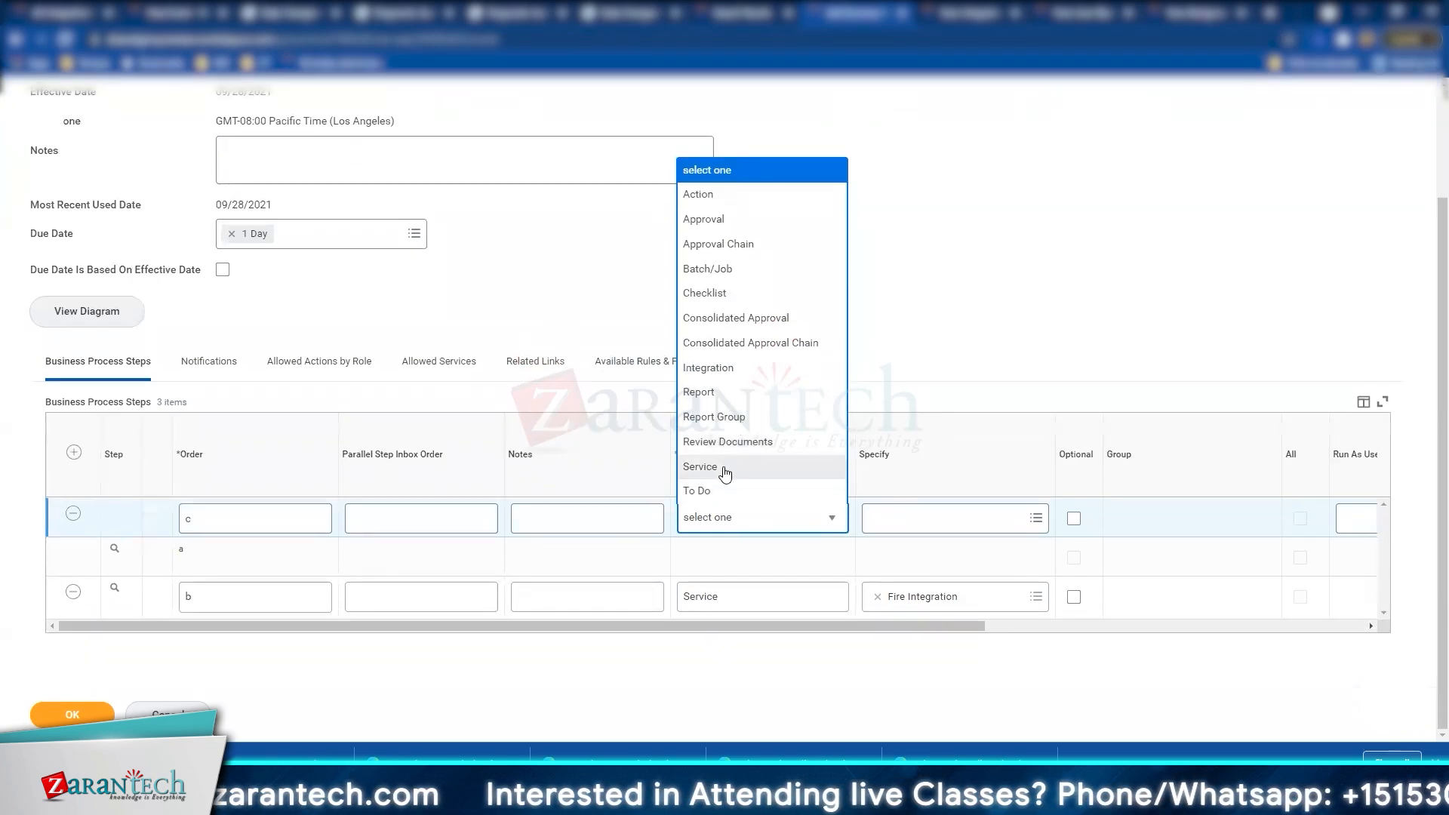
pyautogui.click(740, 470)
pyautogui.click(918, 525)
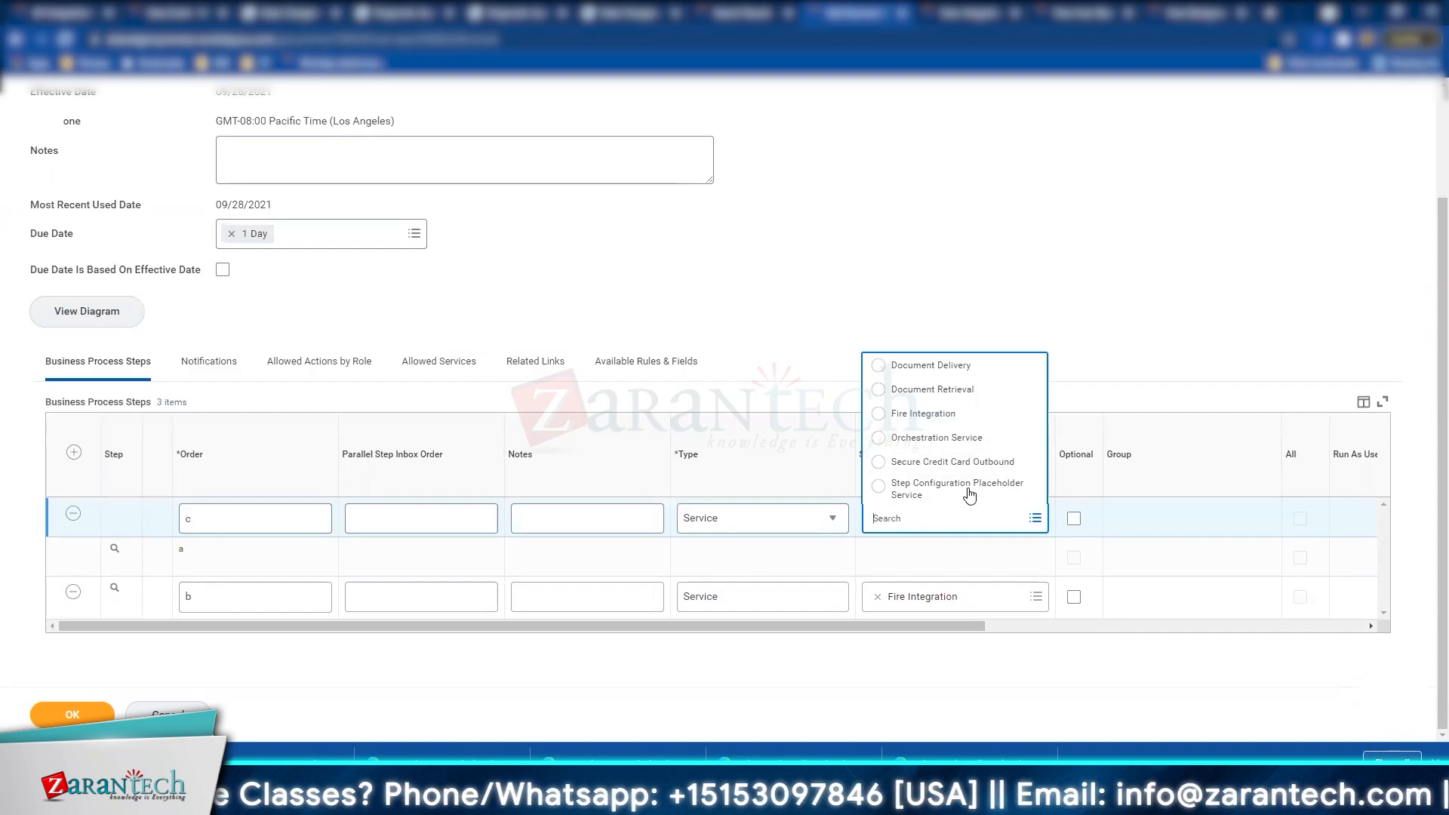
pyautogui.click(969, 367)
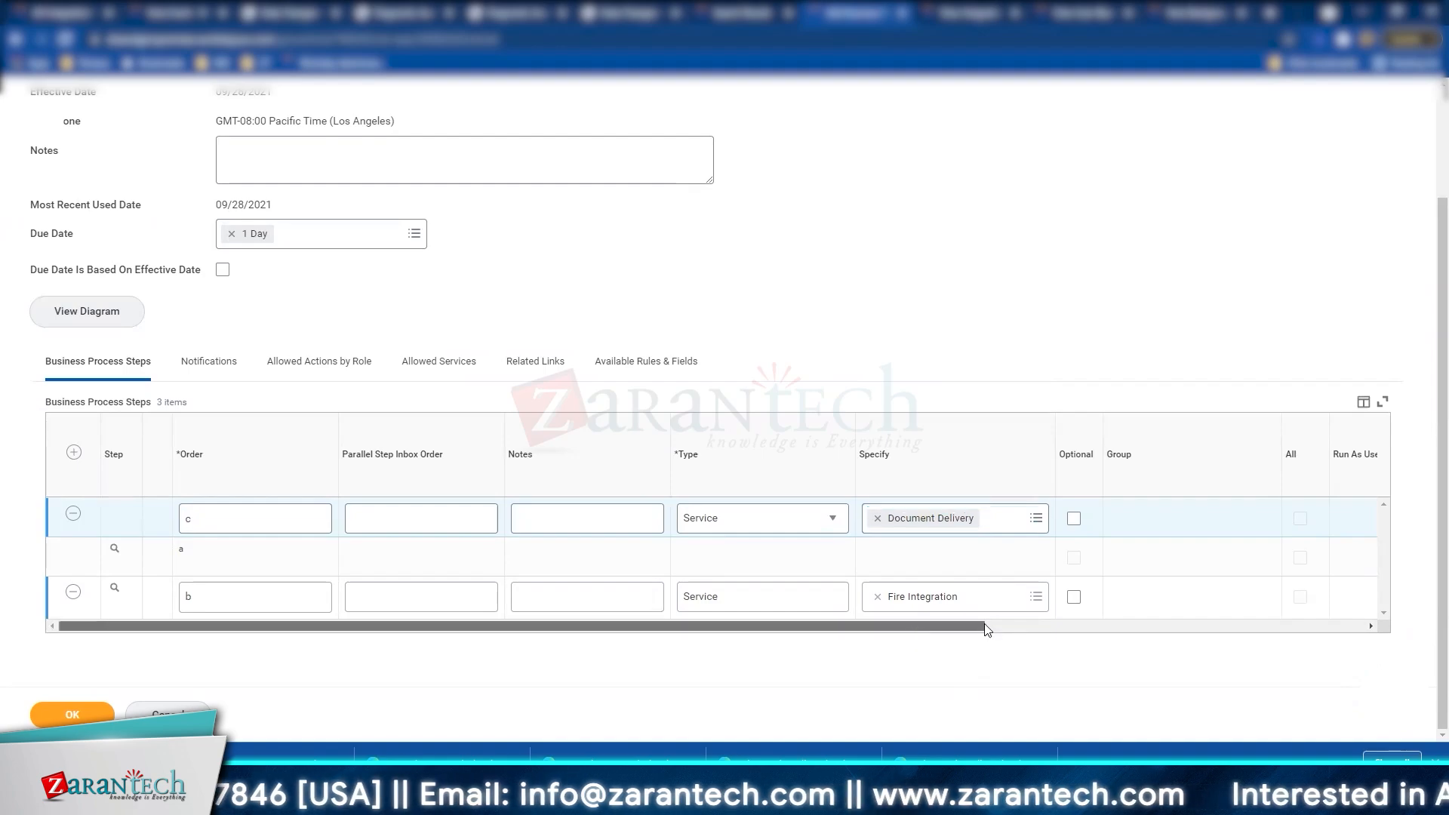
pyautogui.moveTo(937, 626); pyautogui.dragTo(381, 631)
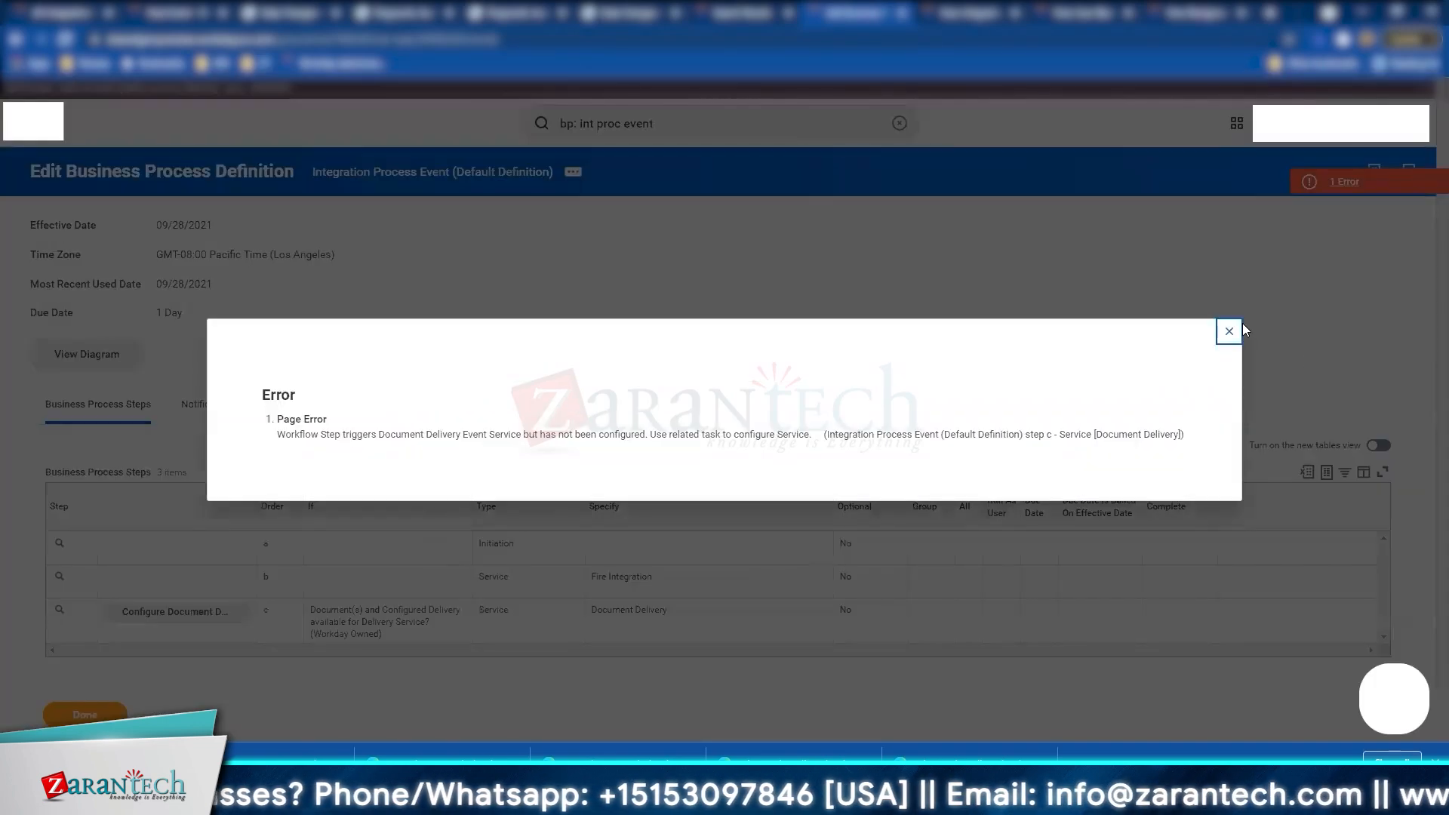
# Step: Dismiss the unconfigured-service error and start configuring document delivery for step c
pyautogui.click(1230, 332)
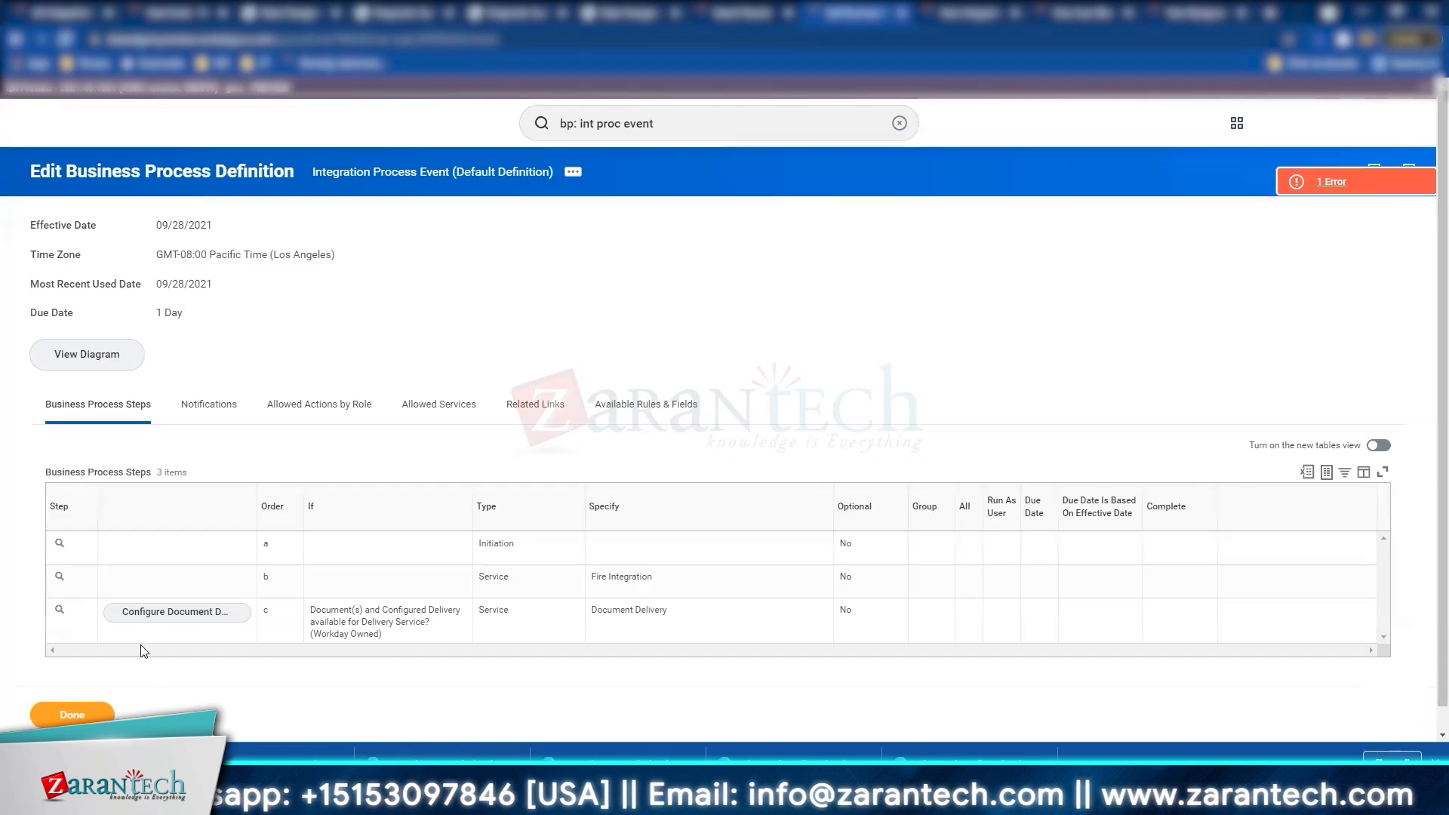
pyautogui.click(148, 612)
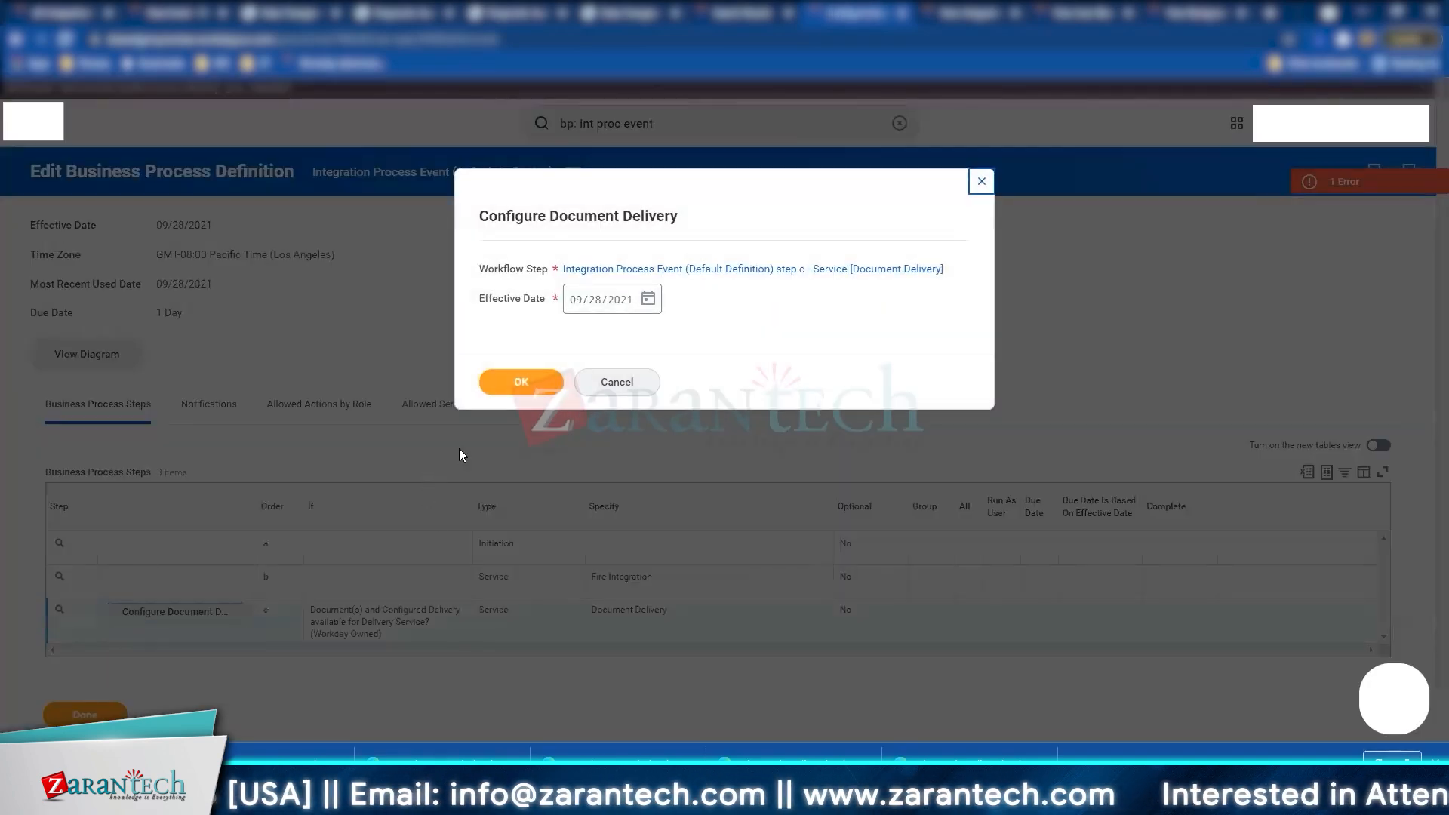
pyautogui.click(510, 394)
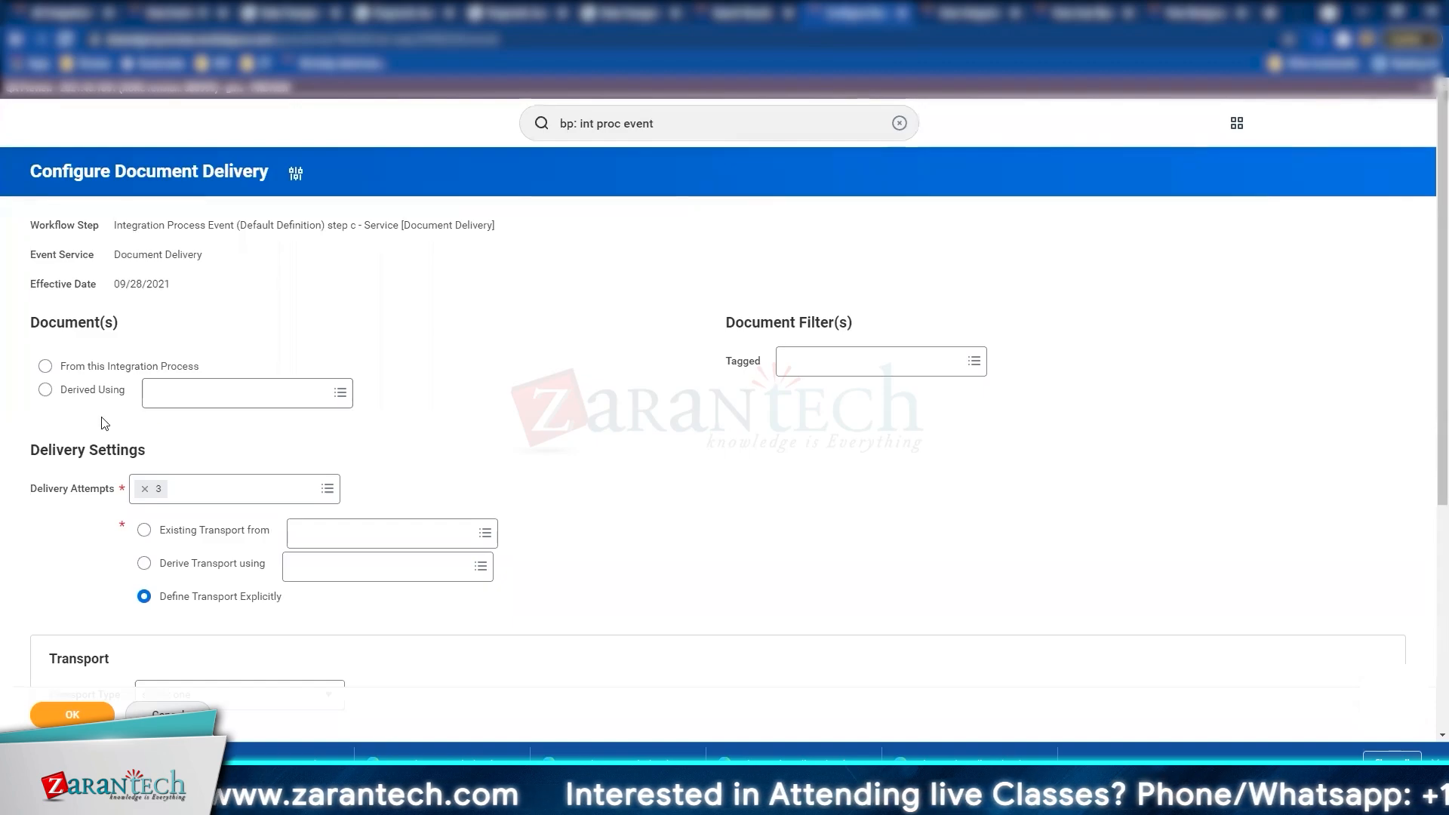
# Step: Deliver documents from this integration process over the existing SFTP transport from Delivery Services
pyautogui.click(88, 394)
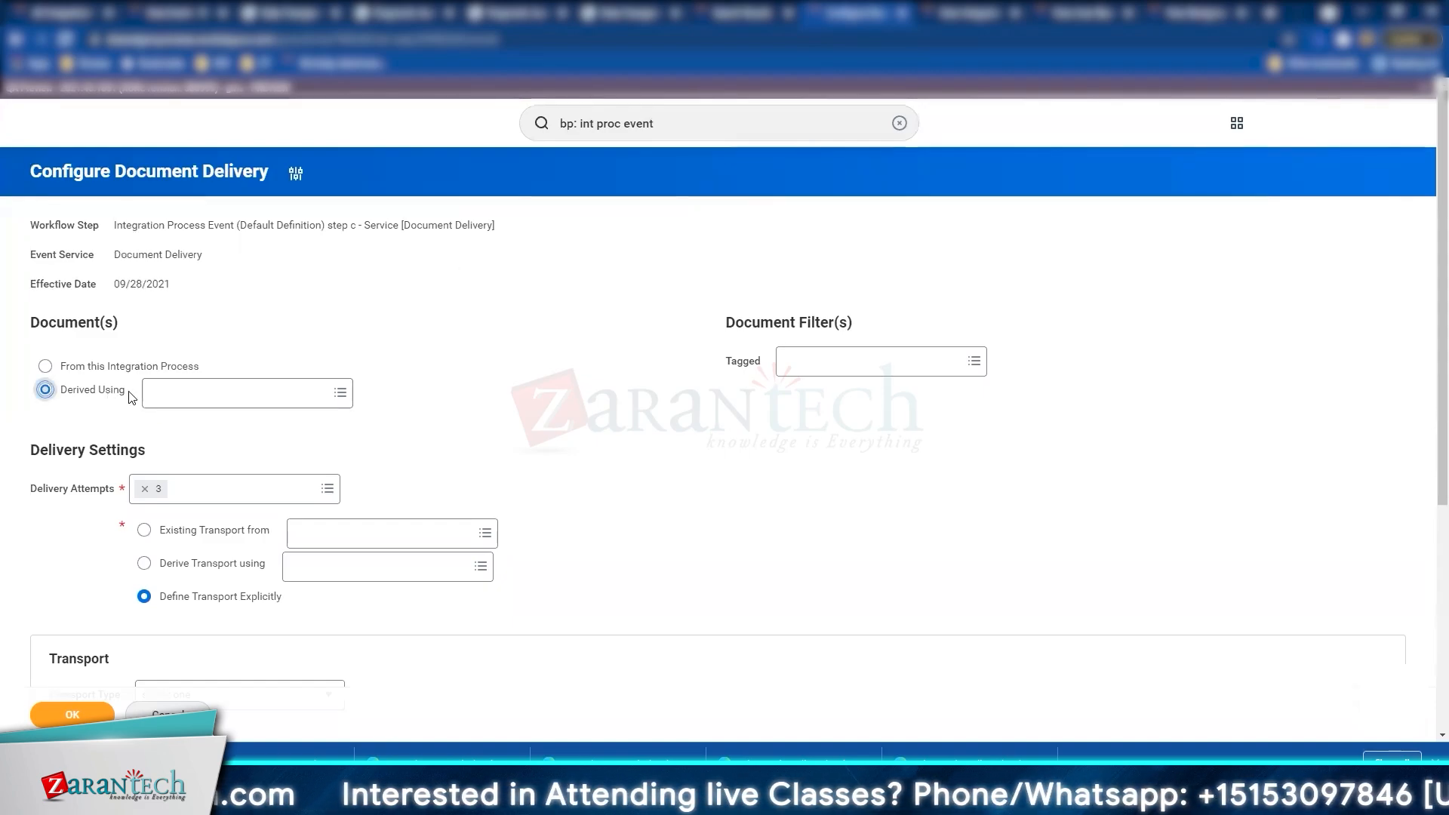
pyautogui.click(161, 368)
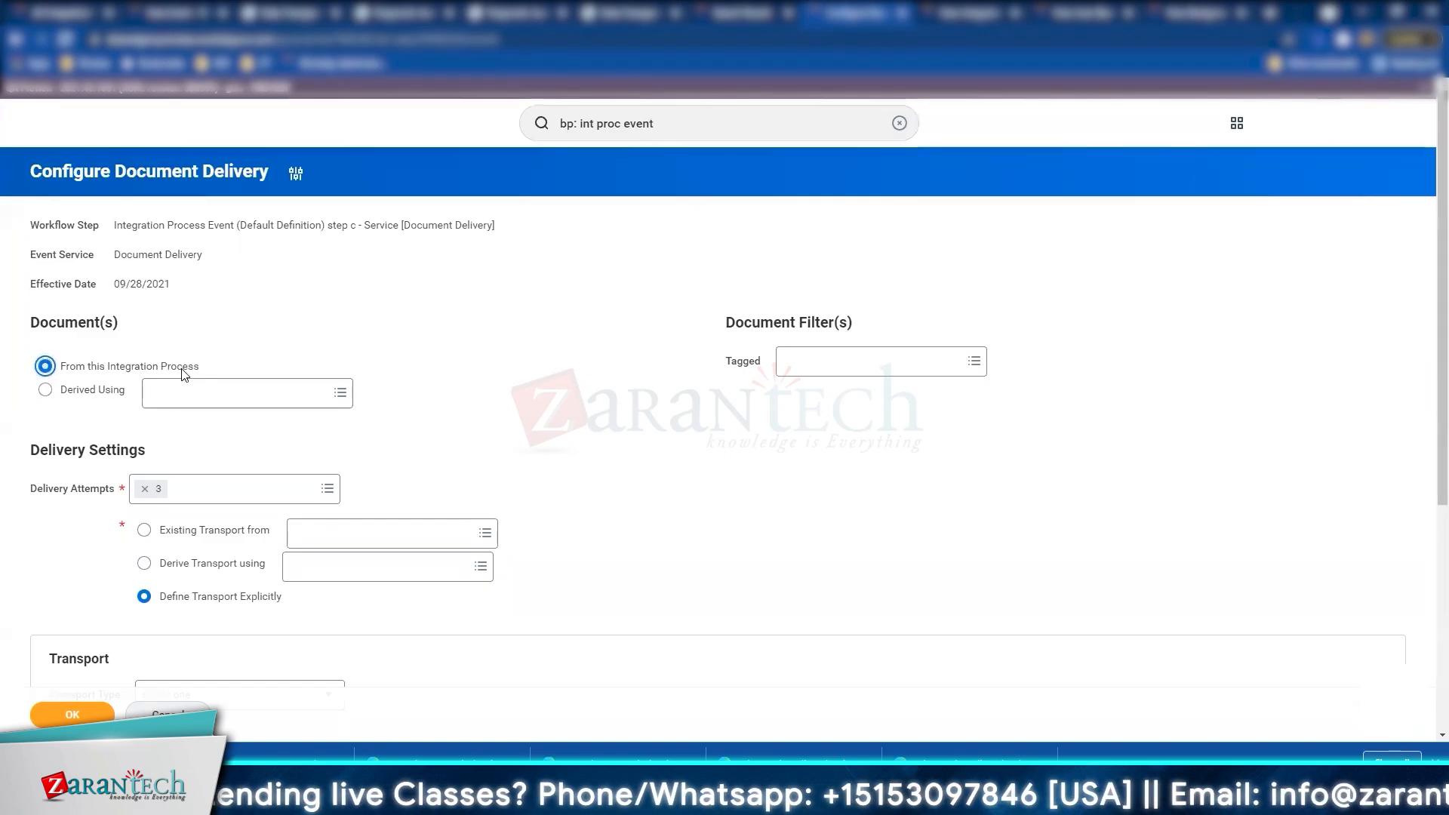
pyautogui.click(170, 532)
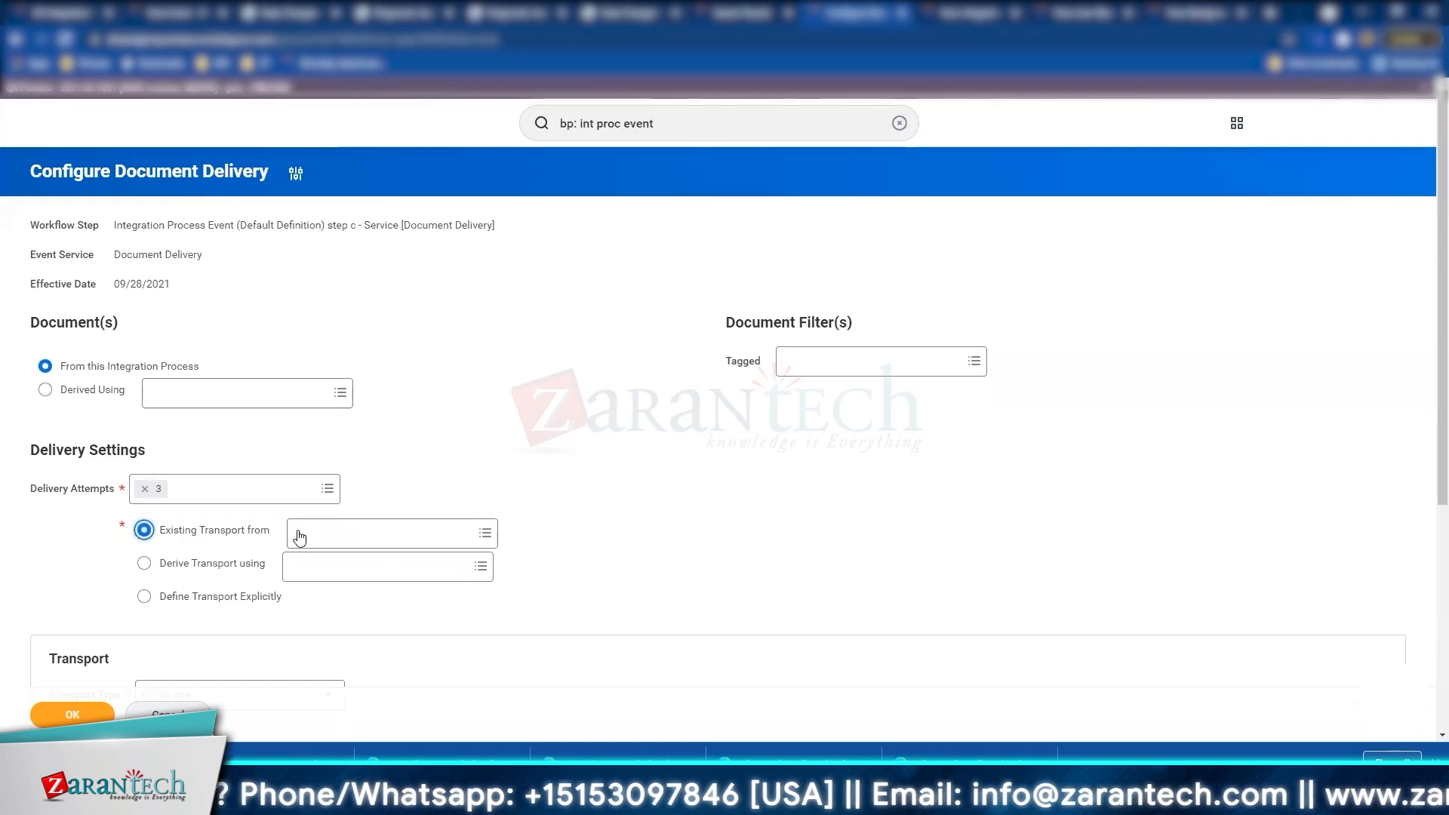
pyautogui.click(310, 532)
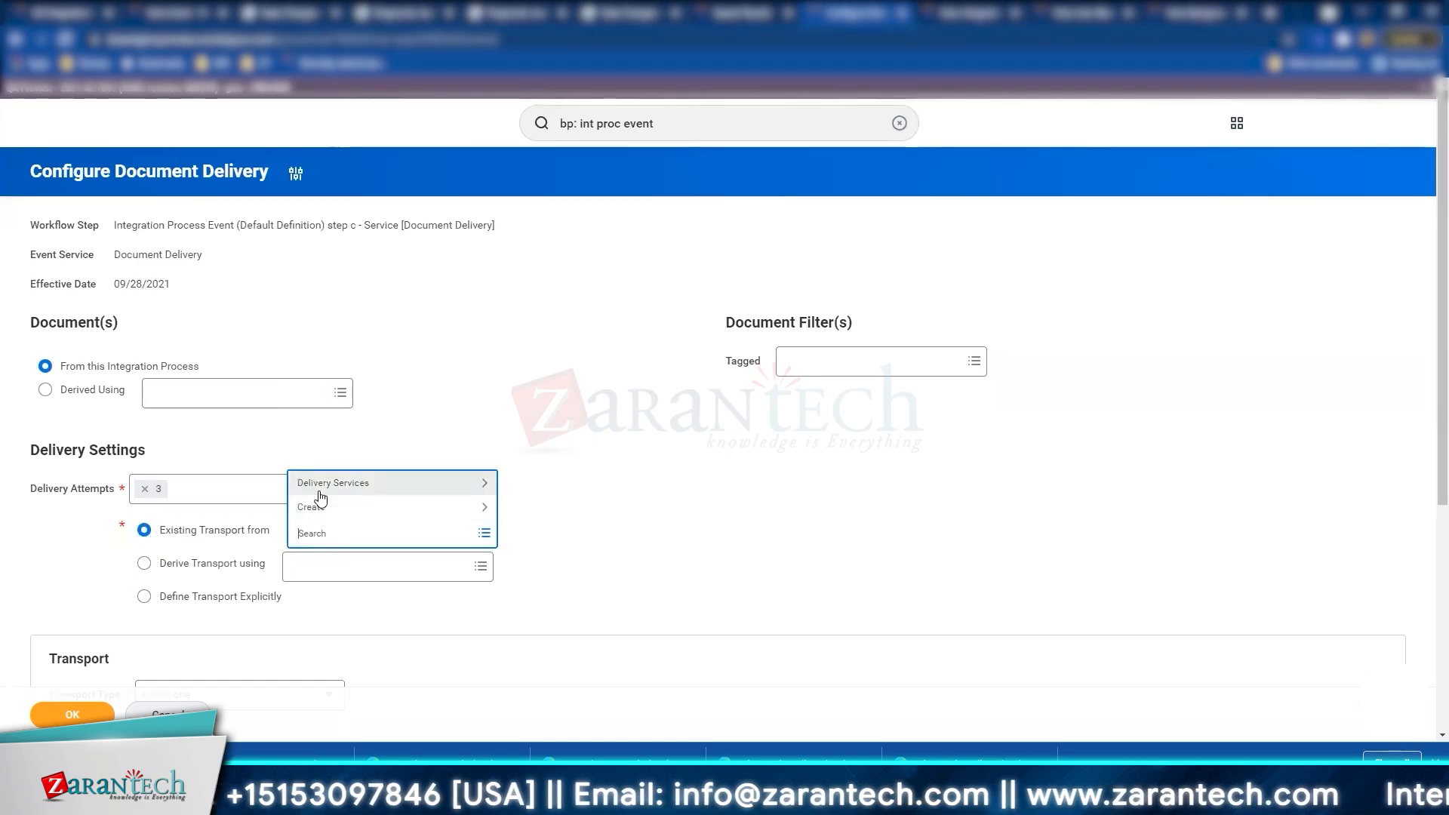
pyautogui.click(305, 504)
pyautogui.click(303, 506)
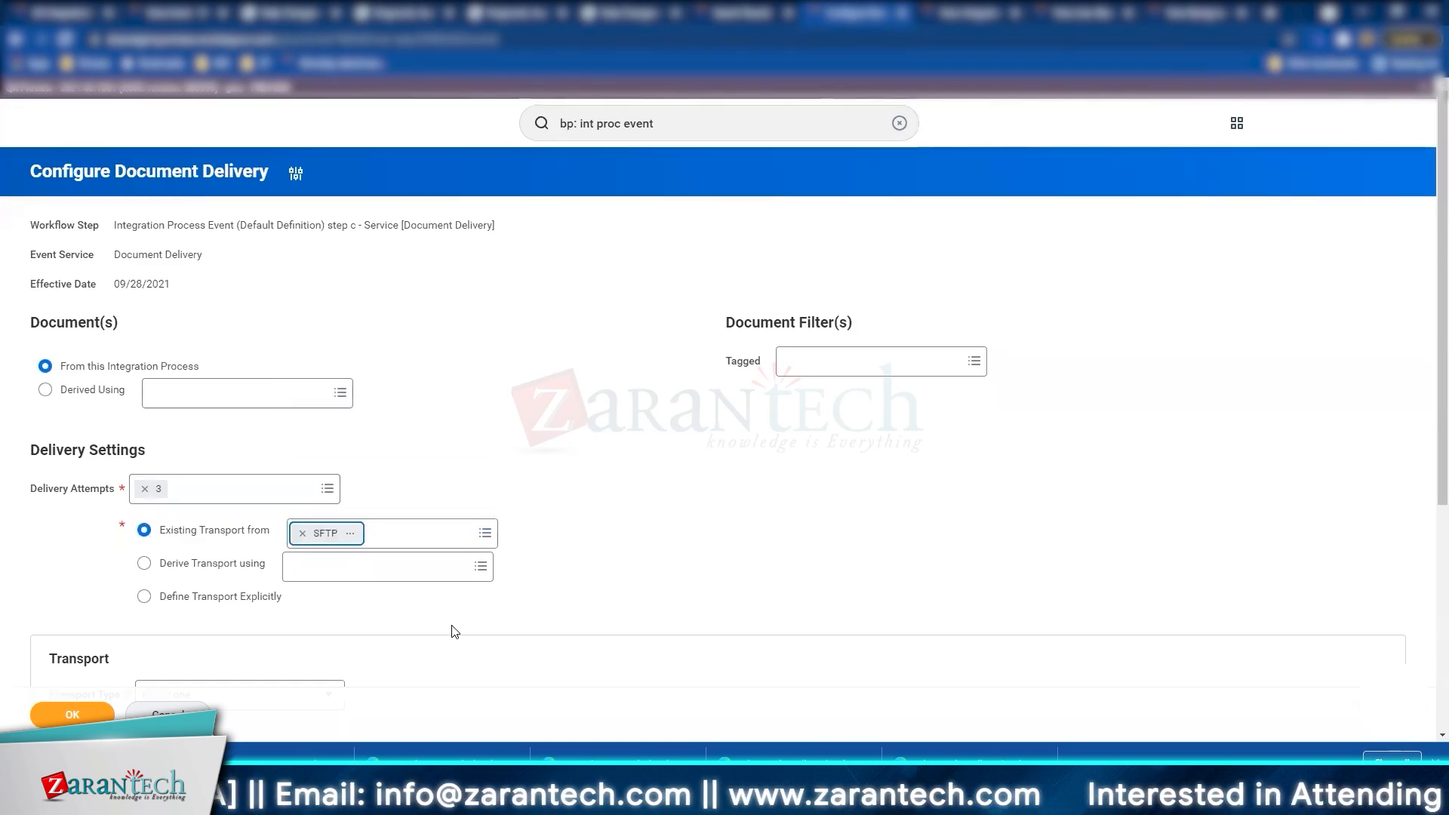
# Step: Review the SFTP advanced settings, noting the User Name / Password method and sftpuser user id
pyautogui.scroll(-3, 480, 588)
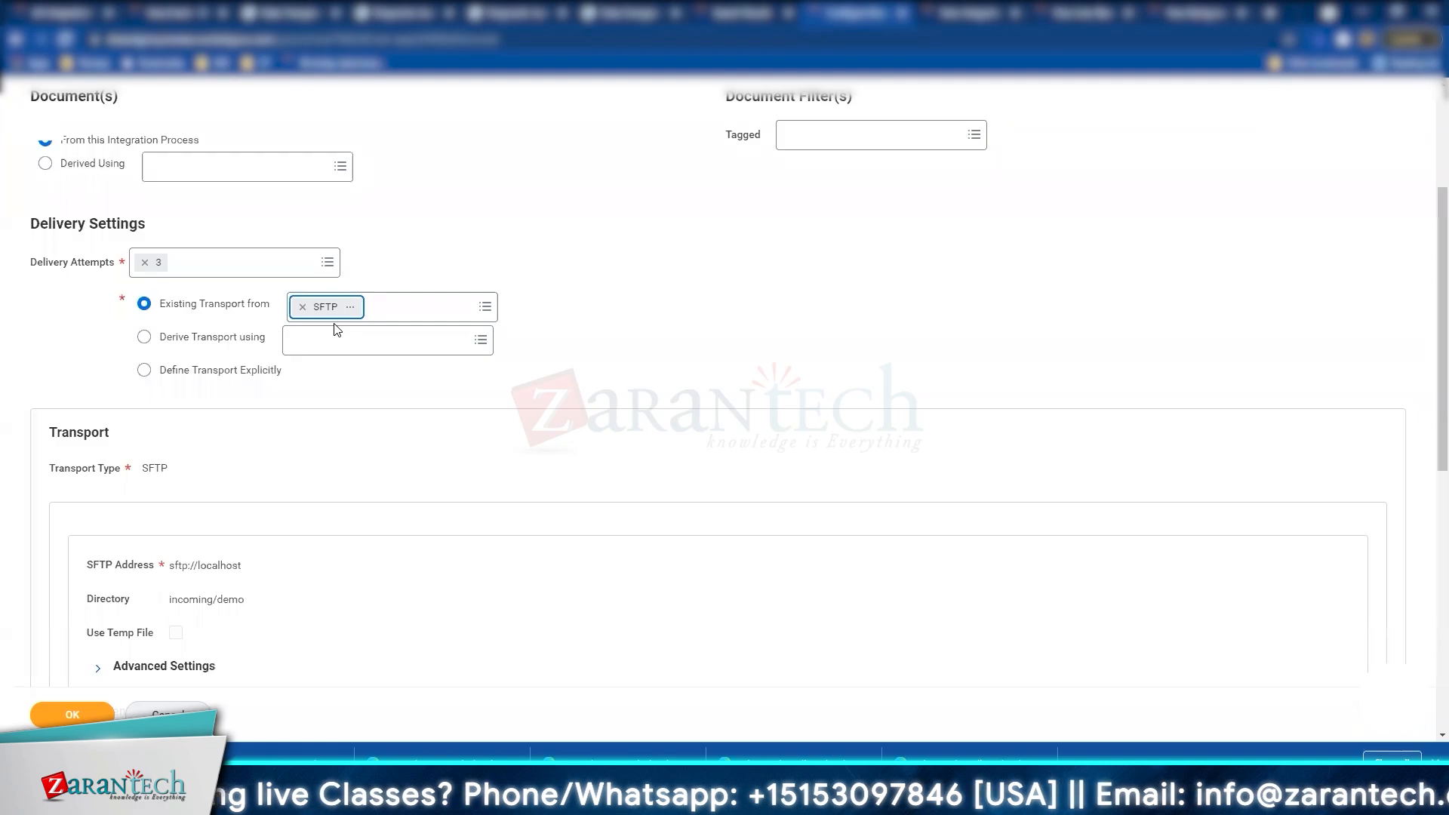
pyautogui.scroll(-2, 294, 467)
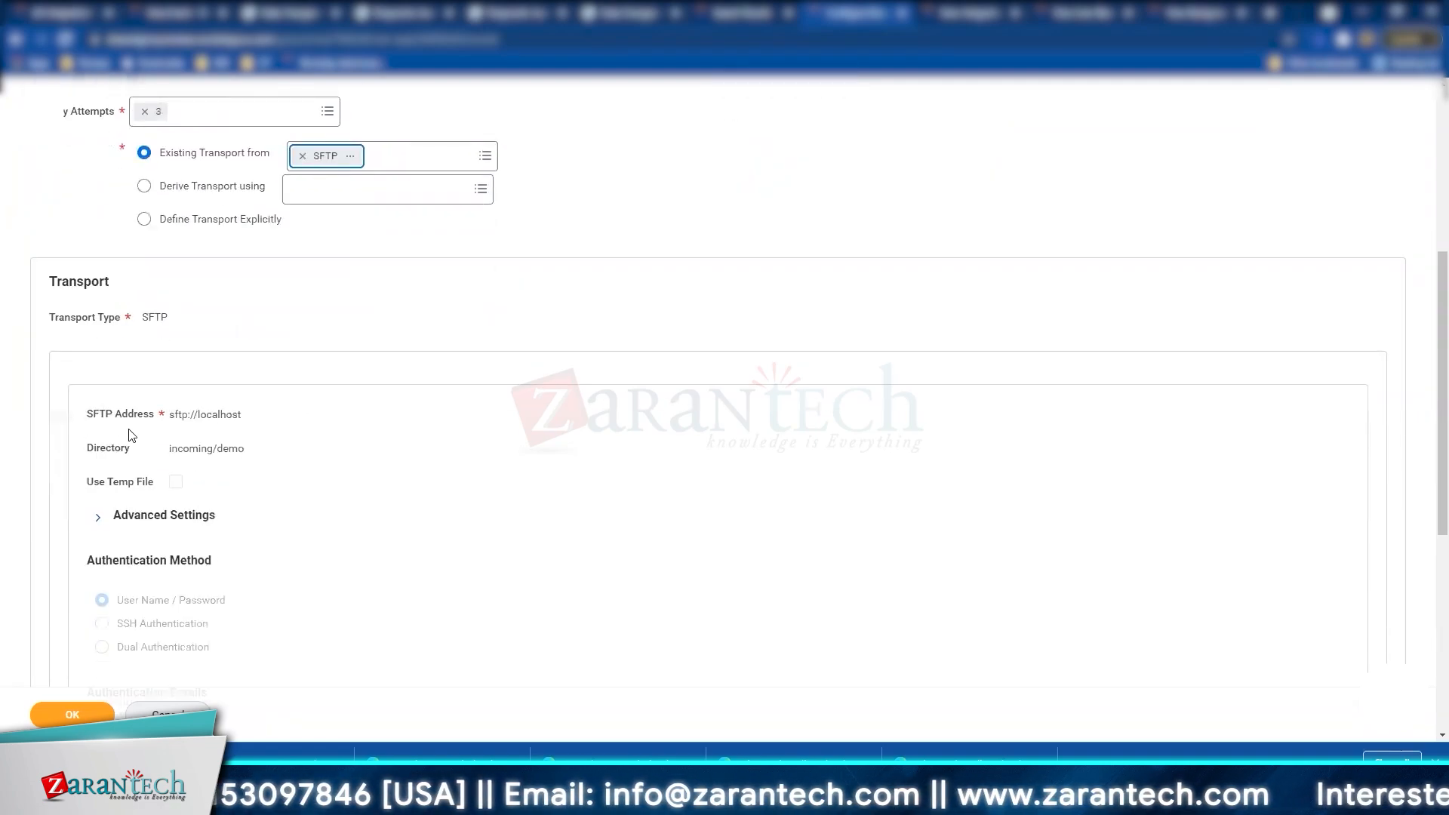
pyautogui.click(188, 522)
pyautogui.scroll(-3, 205, 555)
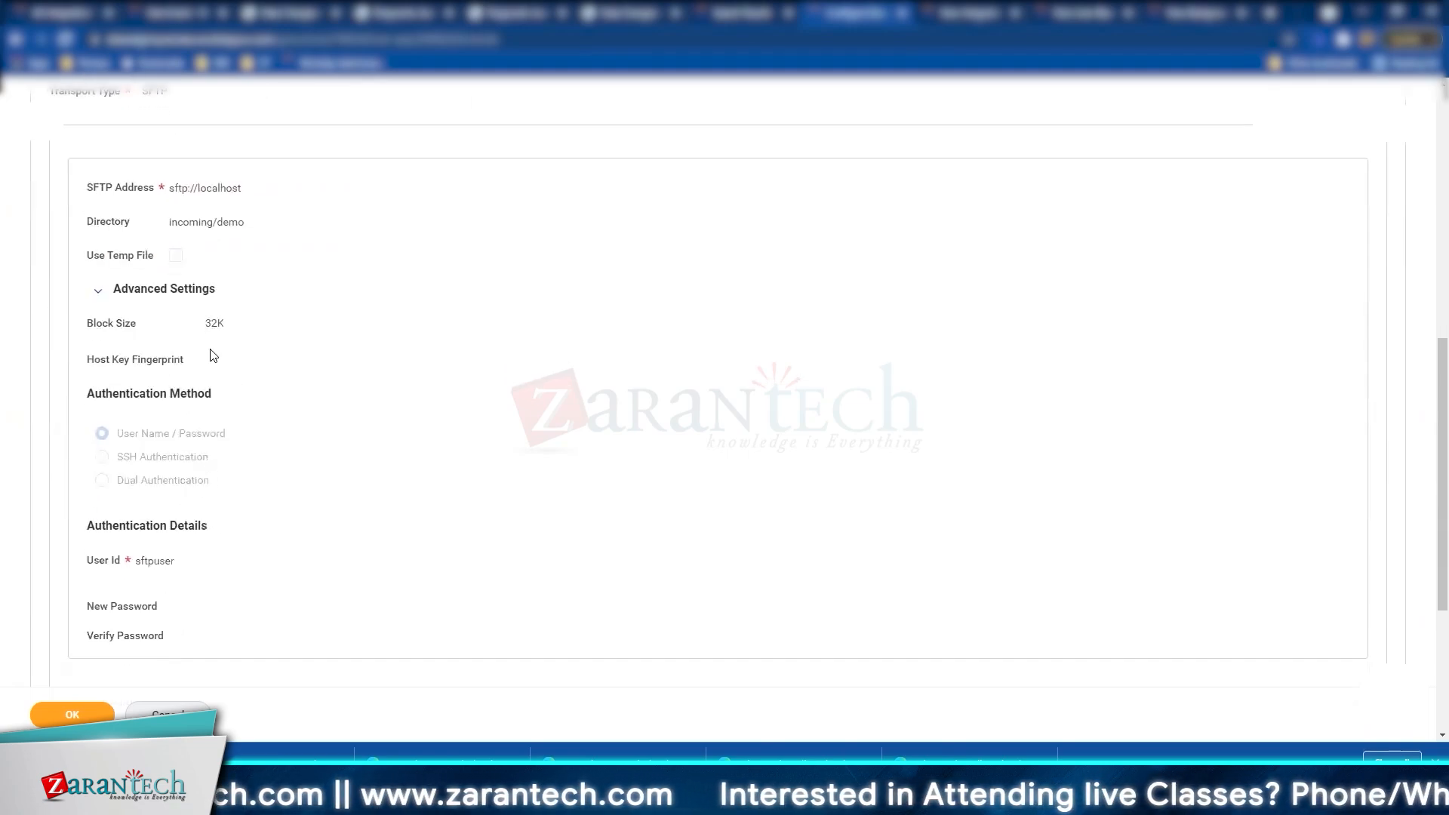
pyautogui.tripleClick(167, 435)
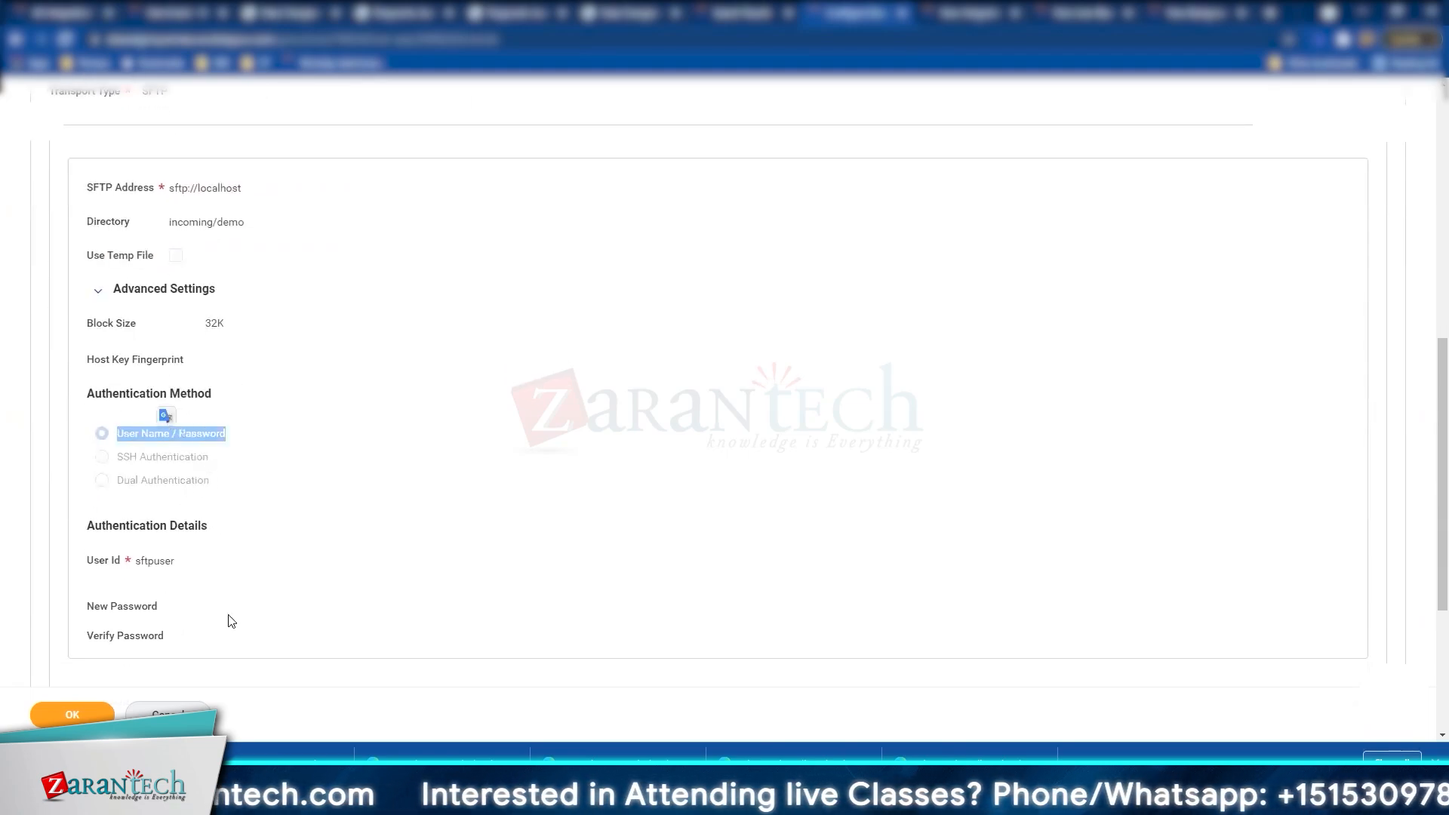
pyautogui.scroll(-2, 238, 619)
pyautogui.doubleClick(163, 408)
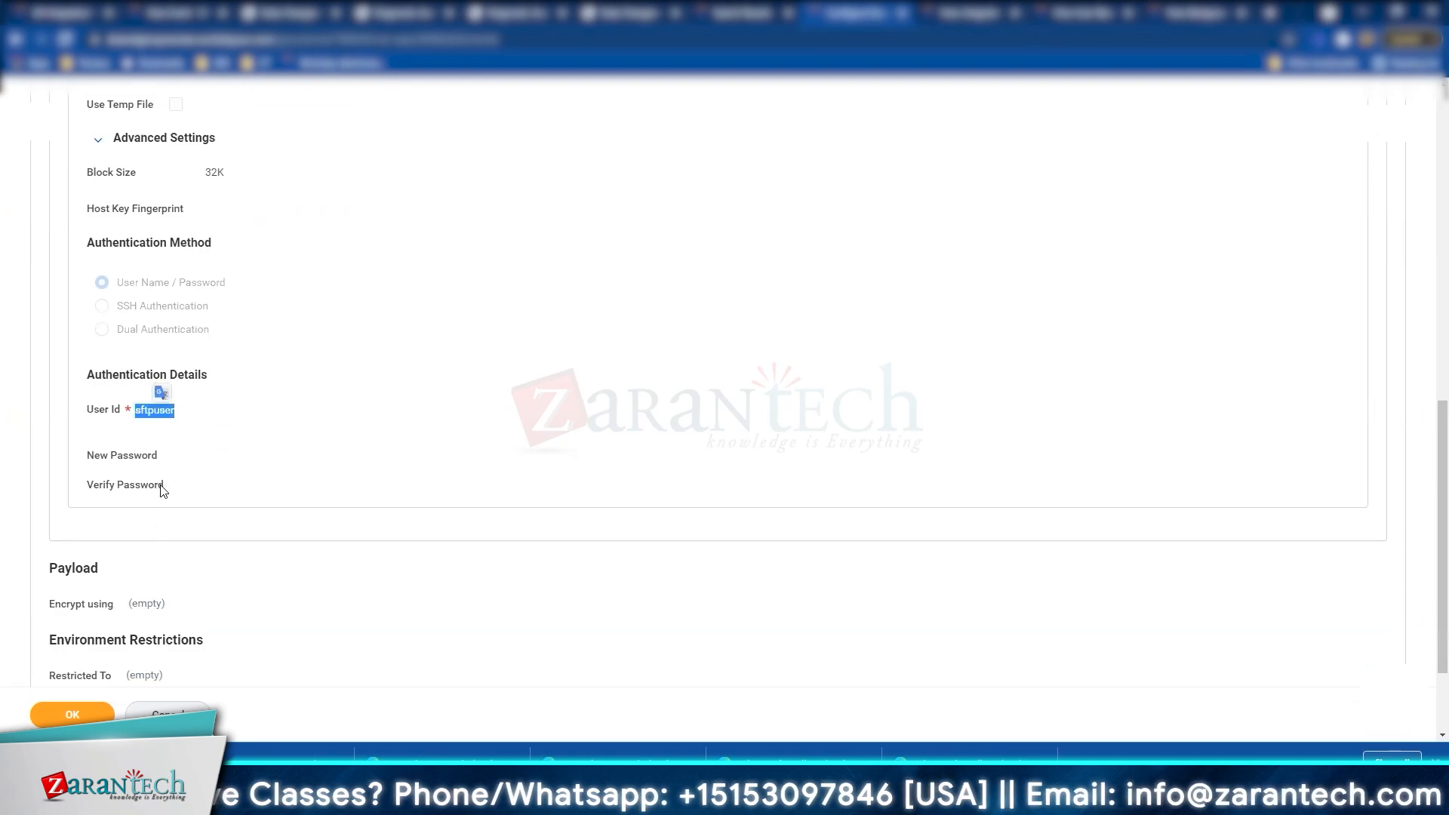
pyautogui.scroll(-2, 162, 492)
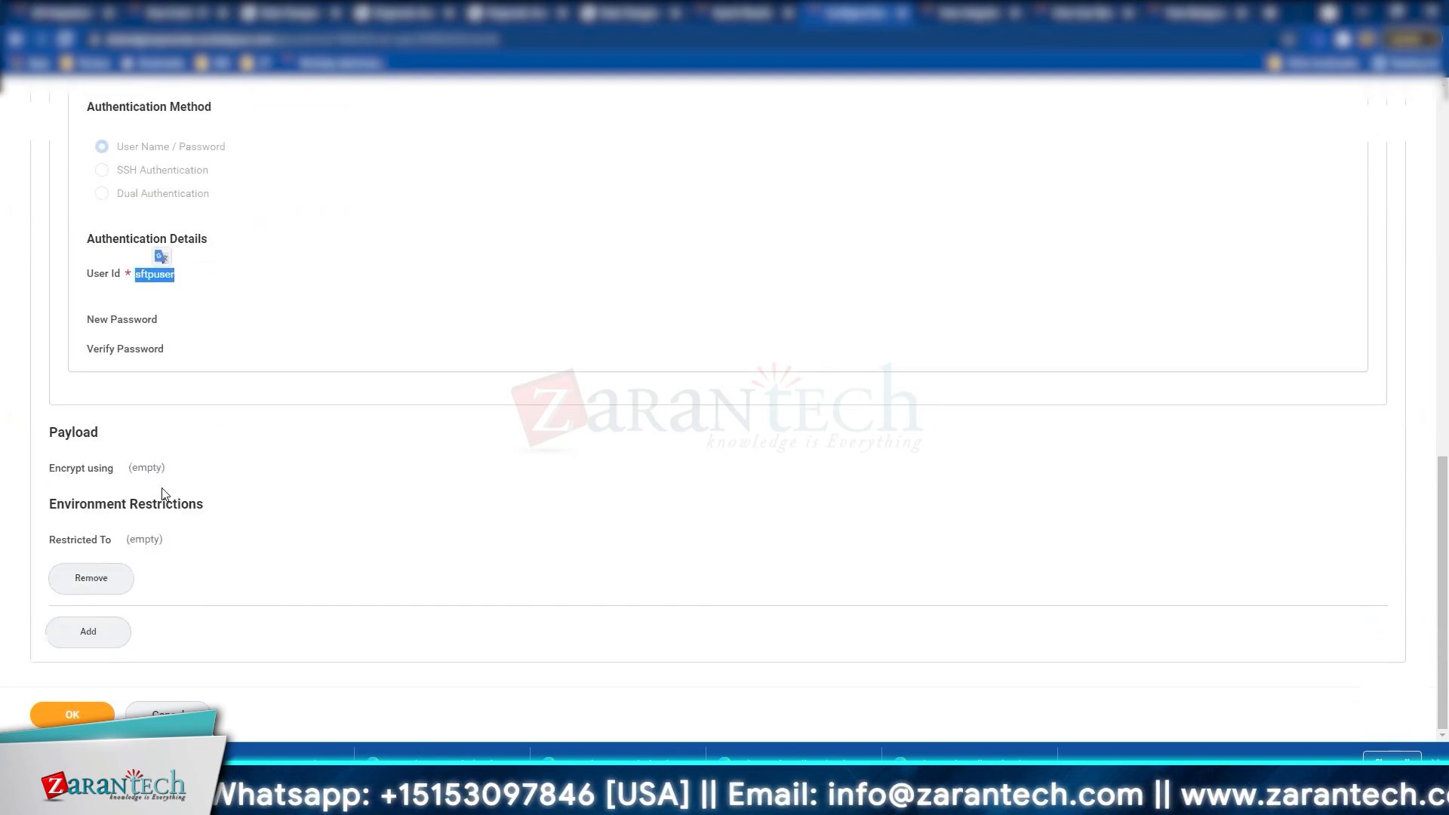
# Step: Add a second transport block, then remove the extra empty block
pyautogui.click(130, 641)
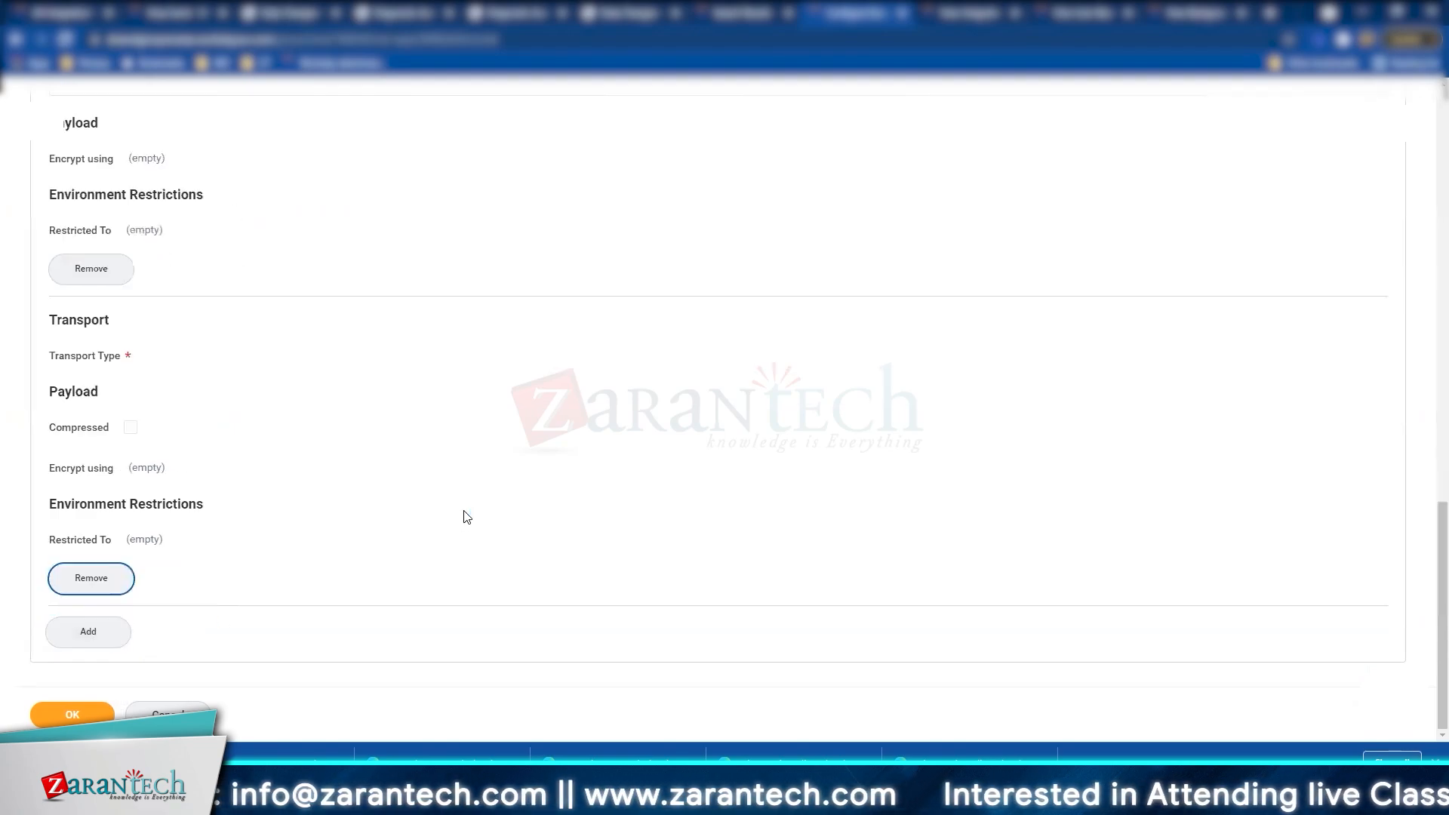
pyautogui.scroll(15, 467, 516)
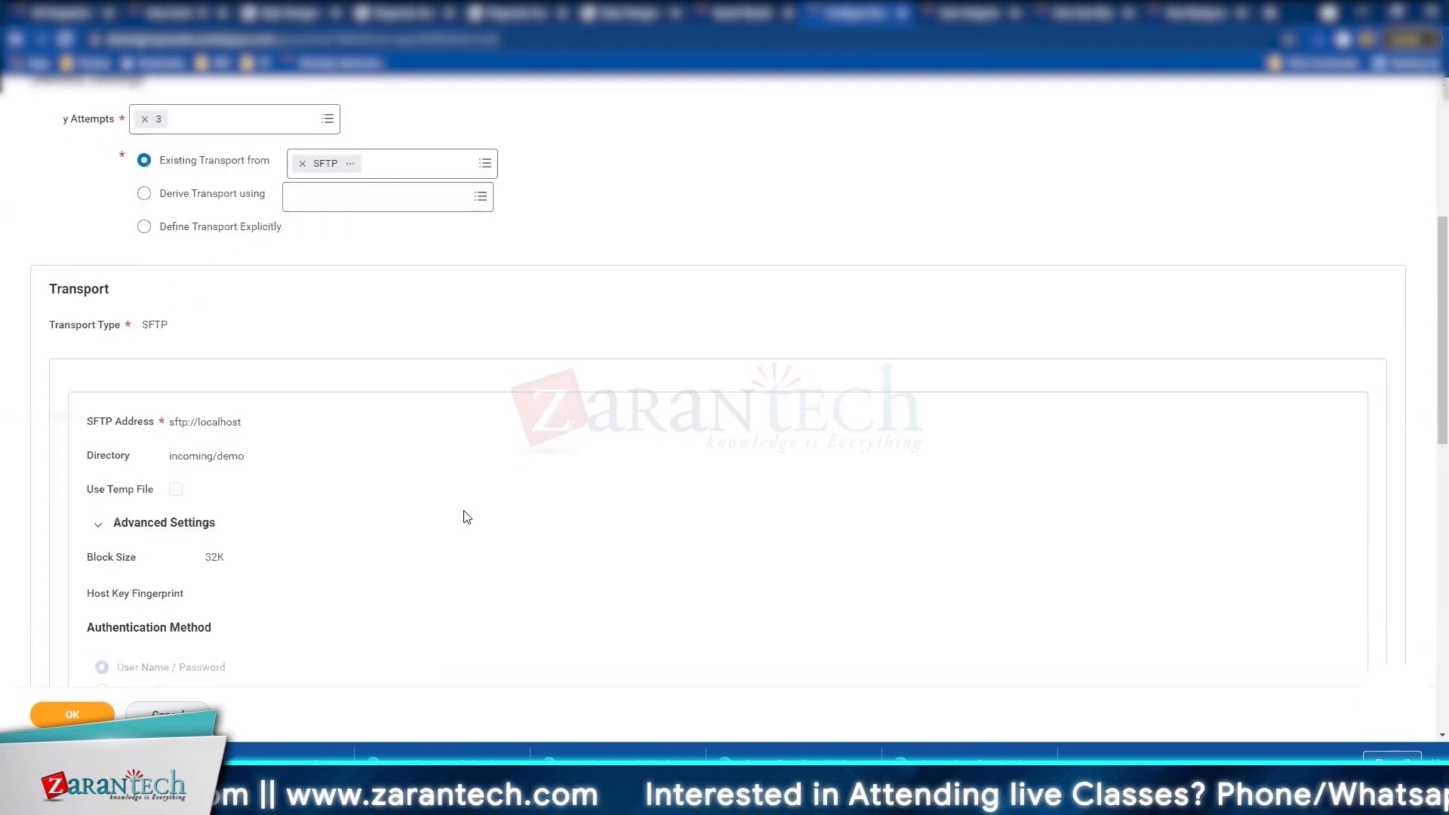
pyautogui.scroll(-8, 436, 264)
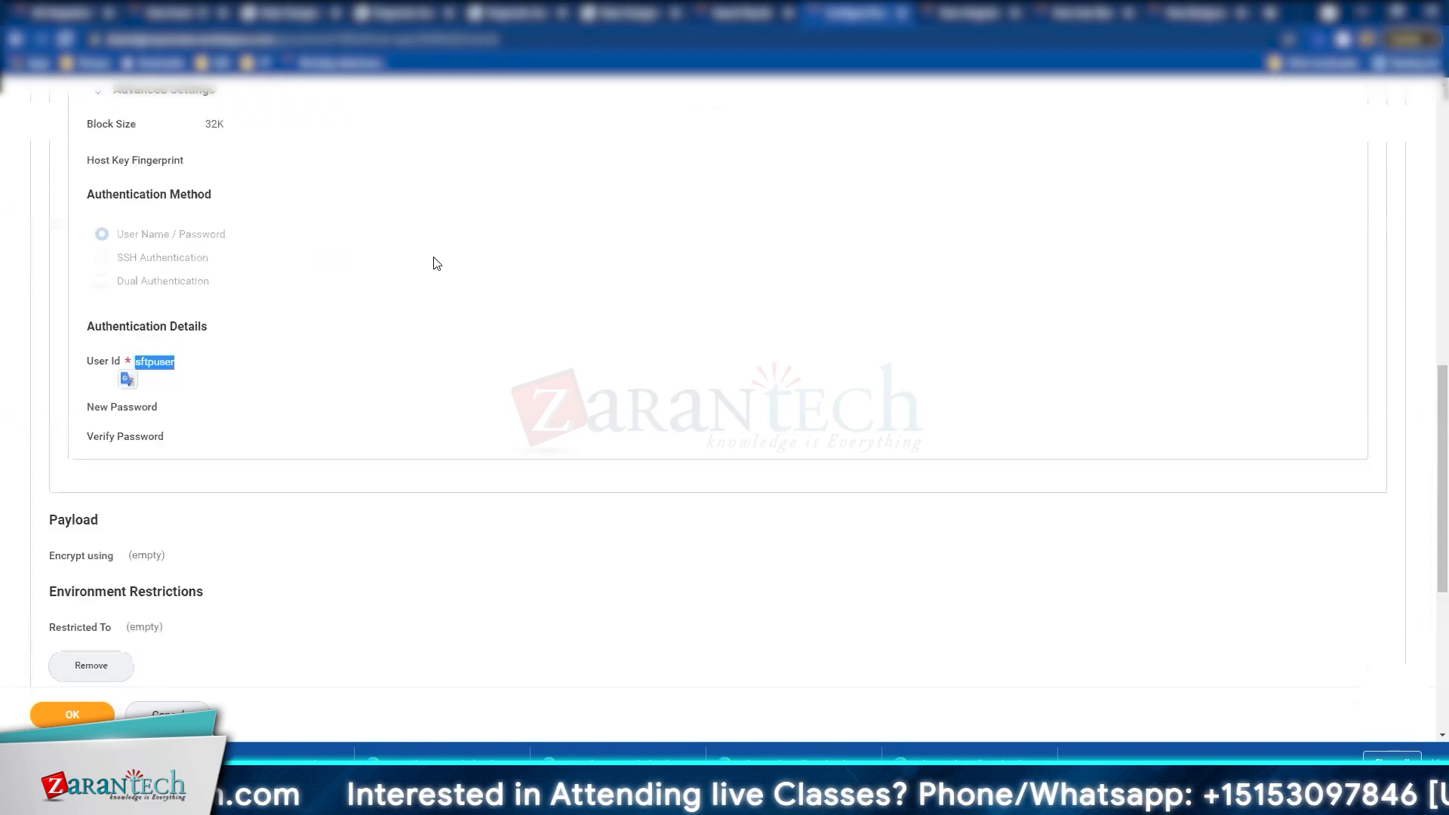
pyautogui.scroll(-2, 400, 324)
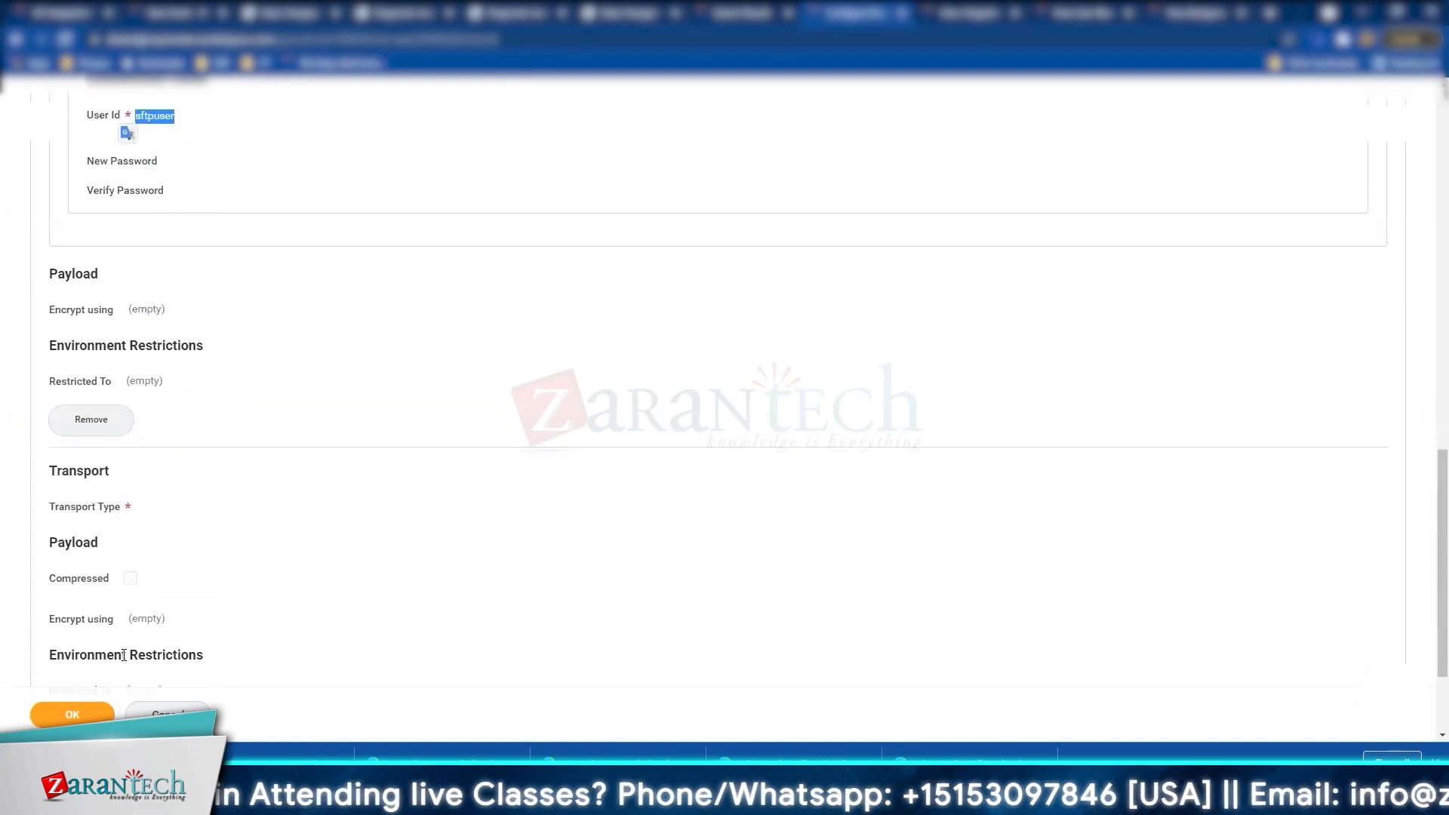
pyautogui.scroll(-2, 143, 604)
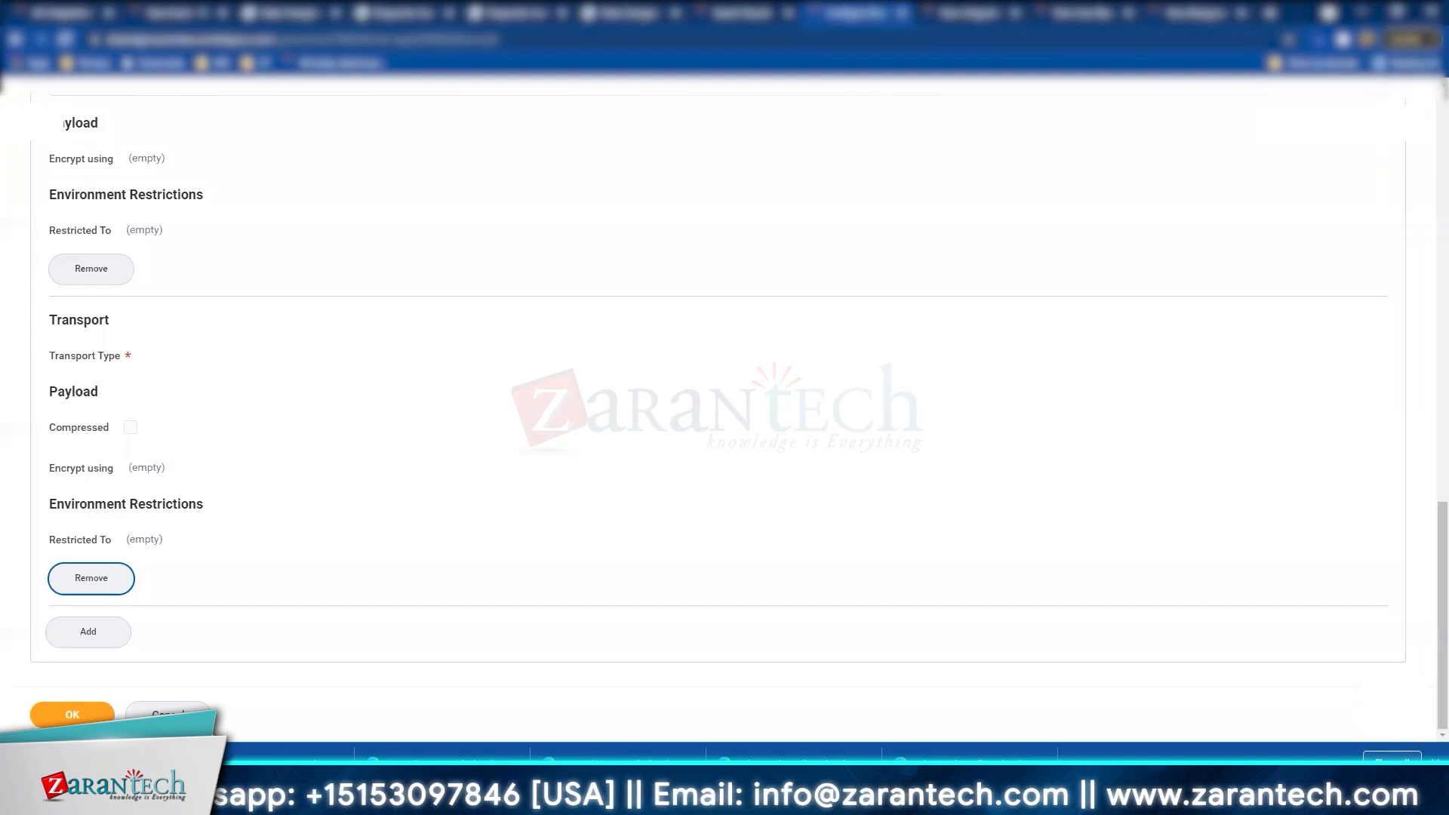
pyautogui.click(91, 578)
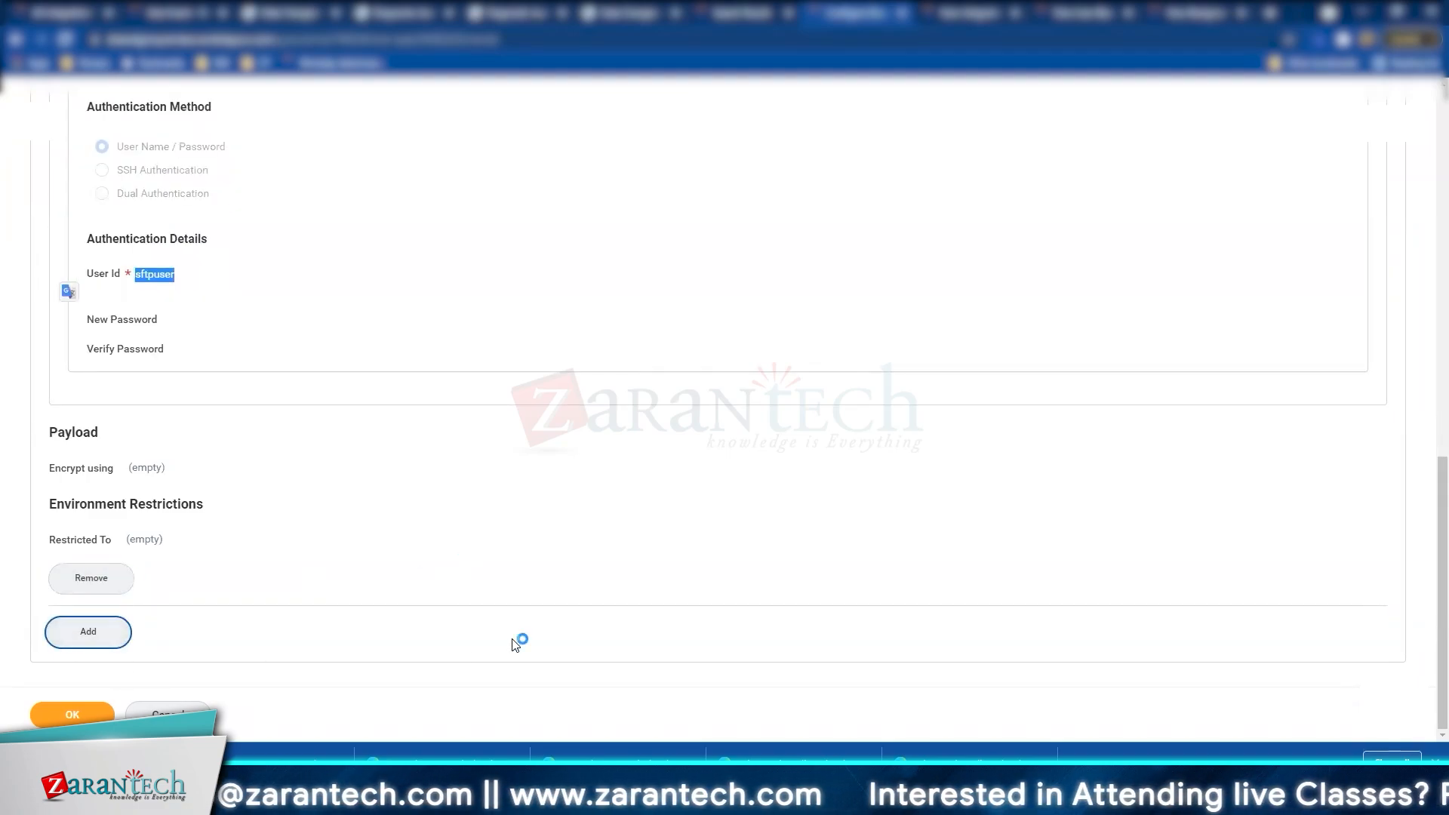
pyautogui.scroll(15, 117, 613)
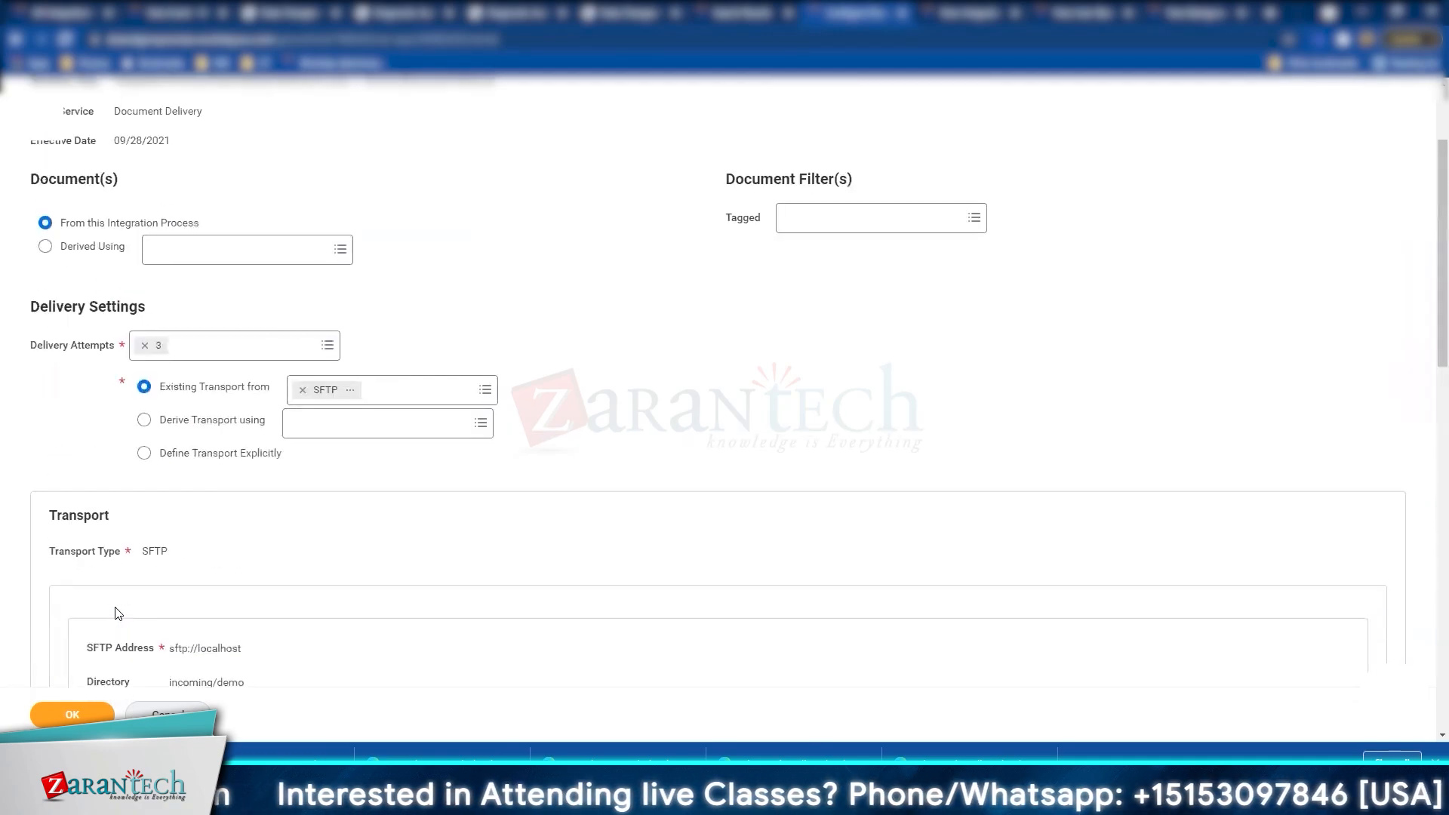
pyautogui.scroll(-11, 117, 613)
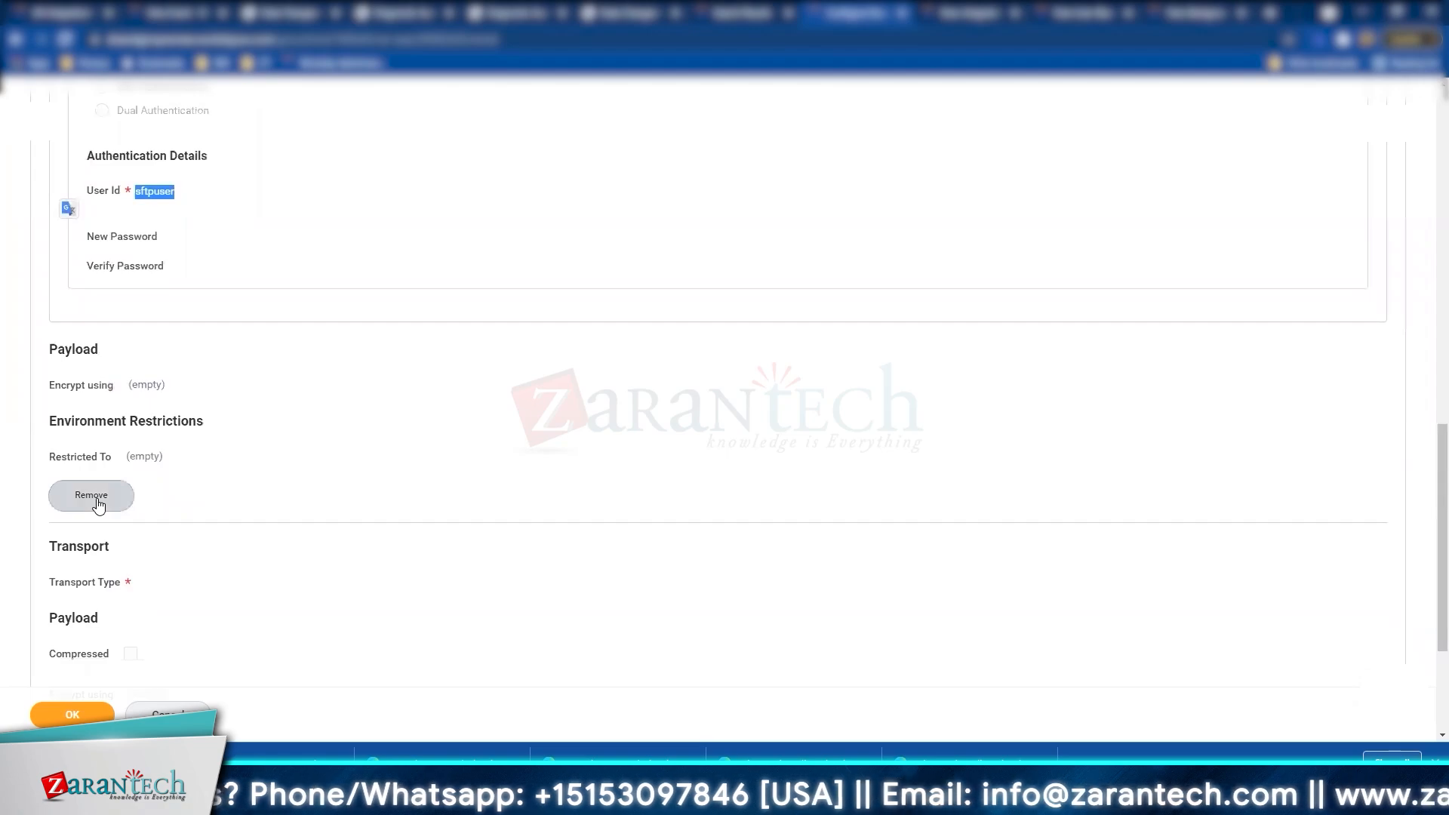
pyautogui.scroll(-3, 98, 504)
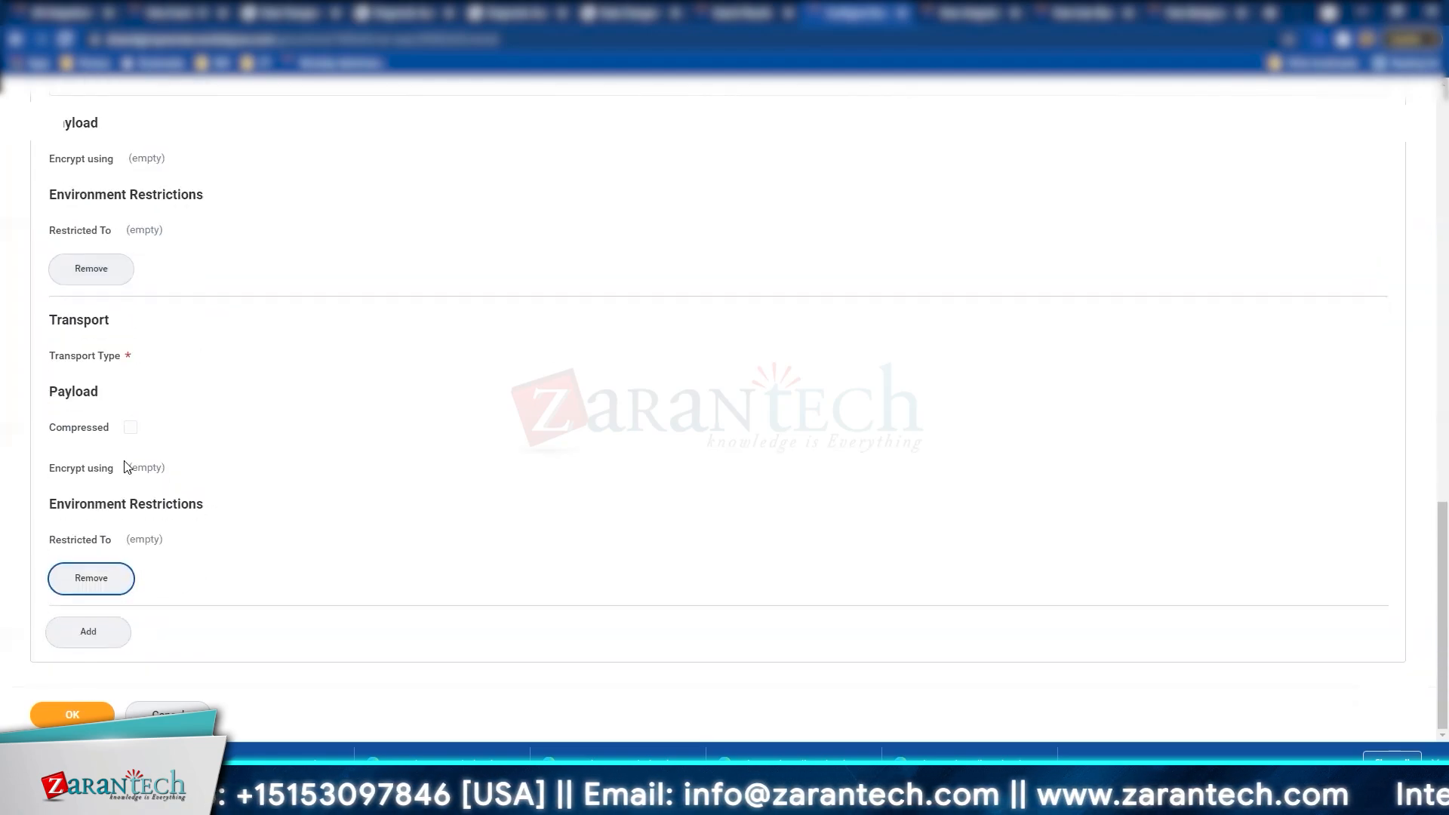
pyautogui.click(94, 585)
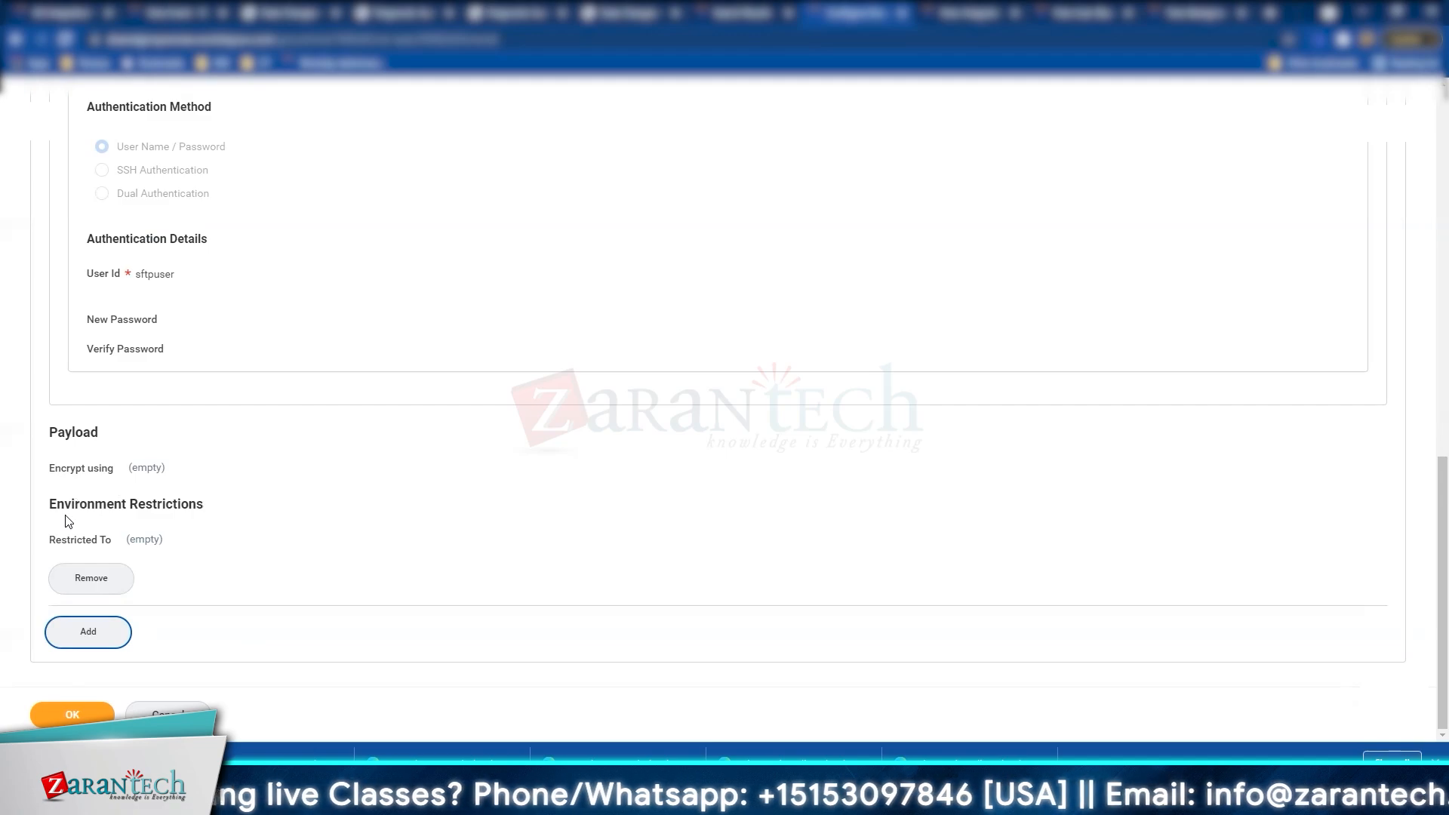
# Step: Add another transport block and remove it again, leaving only the SFTP transport
pyautogui.click(106, 643)
pyautogui.scroll(5, 100, 479)
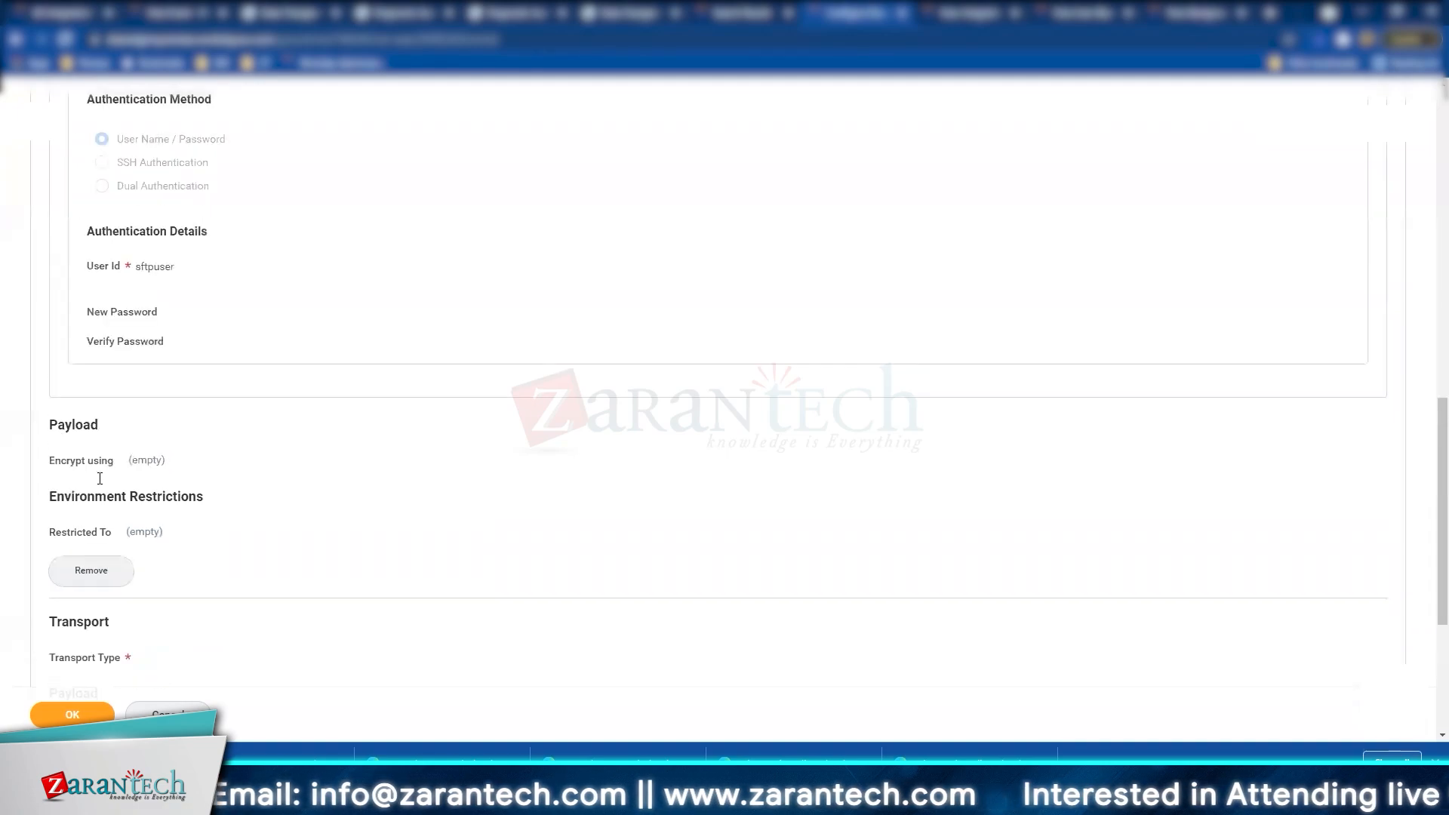
pyautogui.scroll(-2, 101, 484)
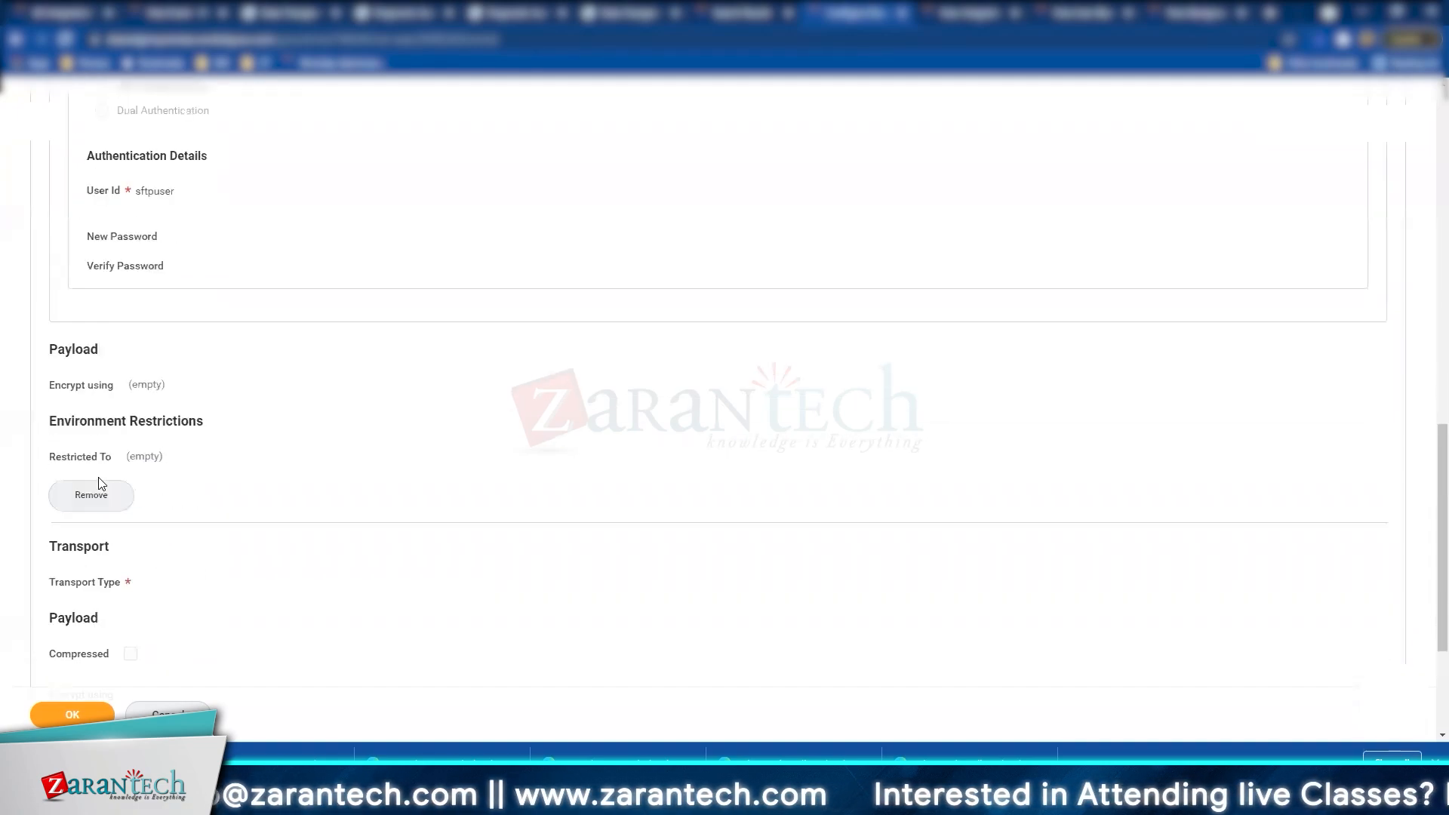
pyautogui.scroll(-3, 75, 606)
pyautogui.click(78, 586)
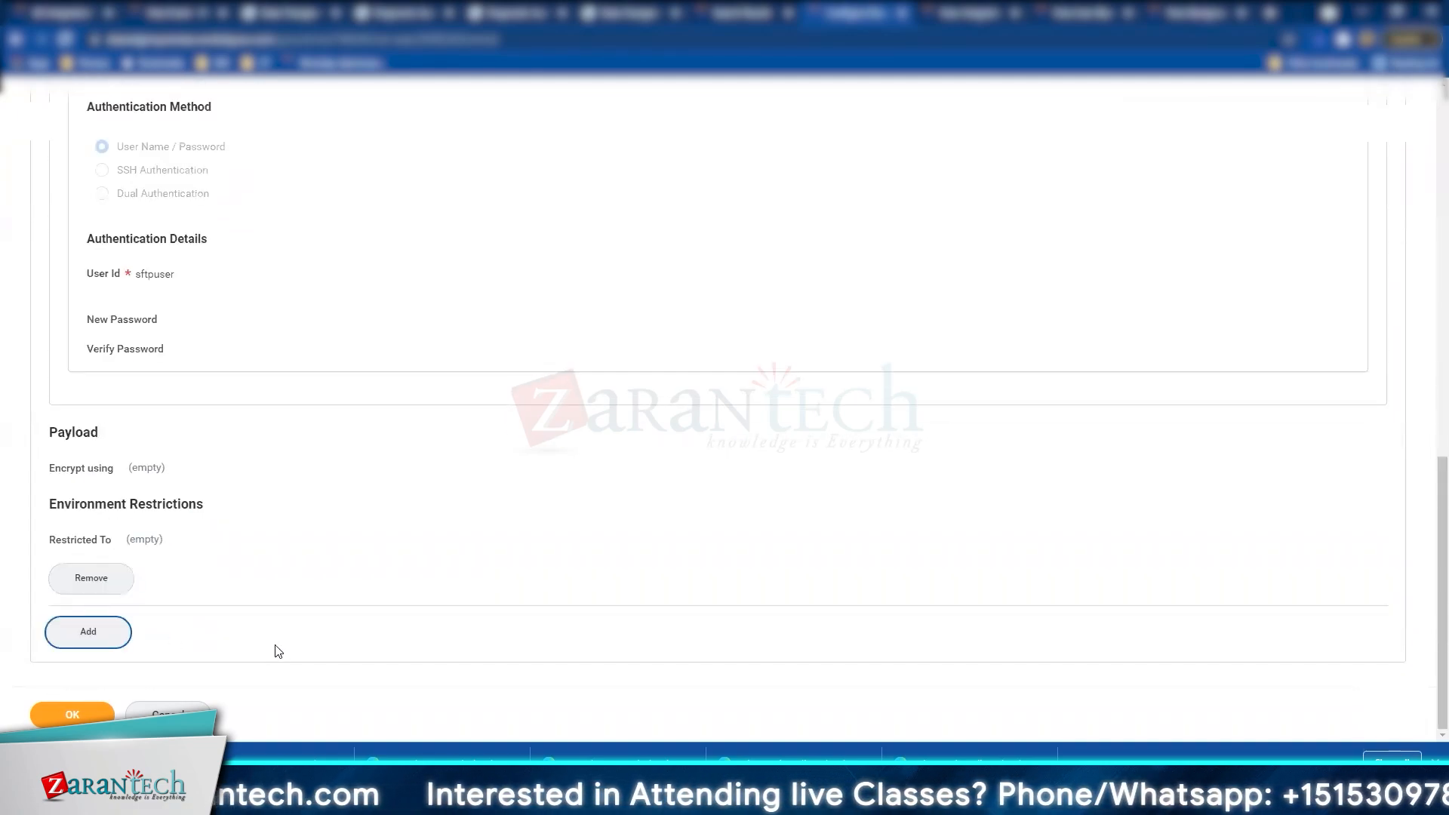
pyautogui.scroll(15, 186, 549)
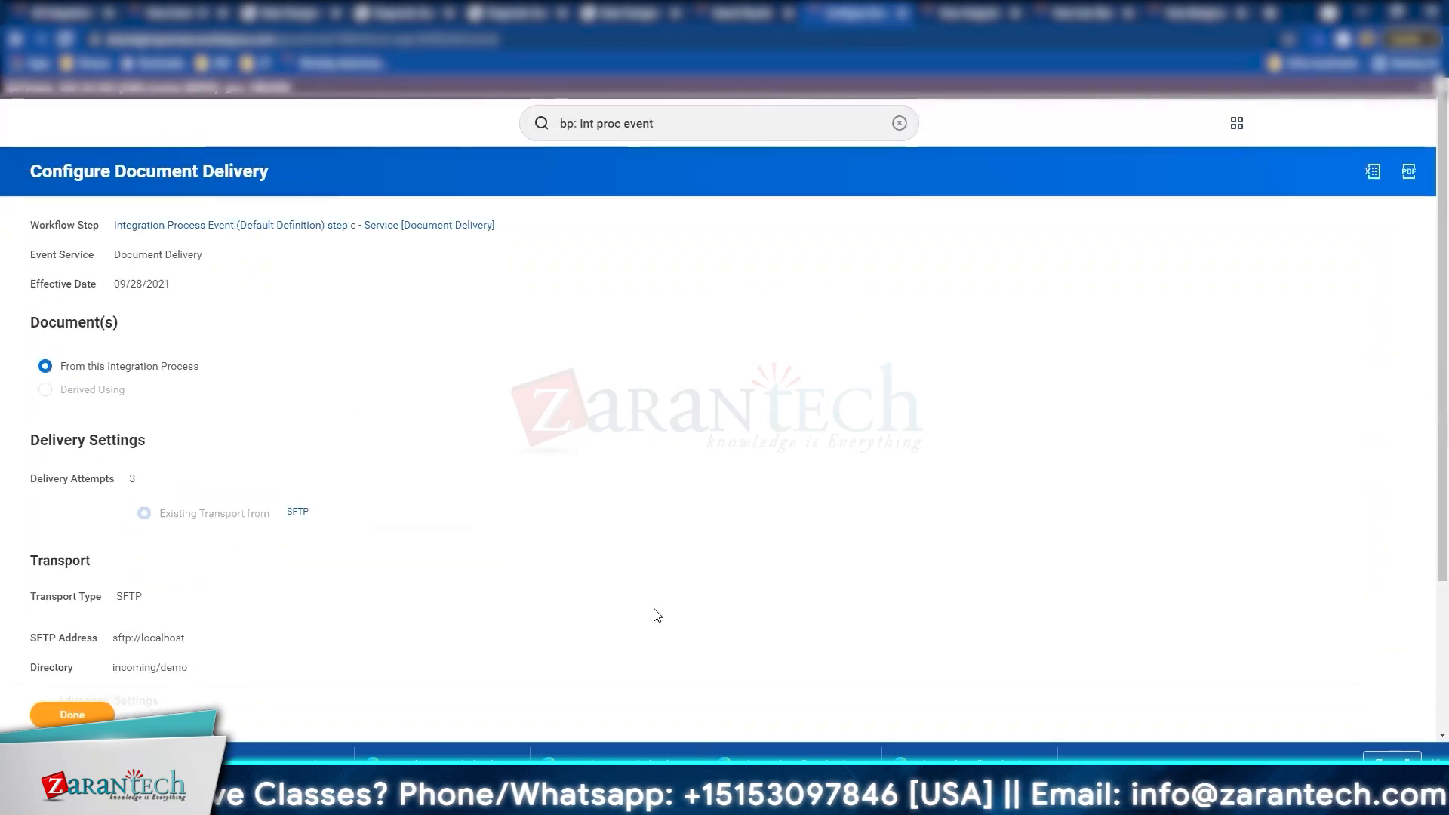
# Step: Finish document delivery setup with Done, then choose Business Process > Edit Definition
pyautogui.click(97, 709)
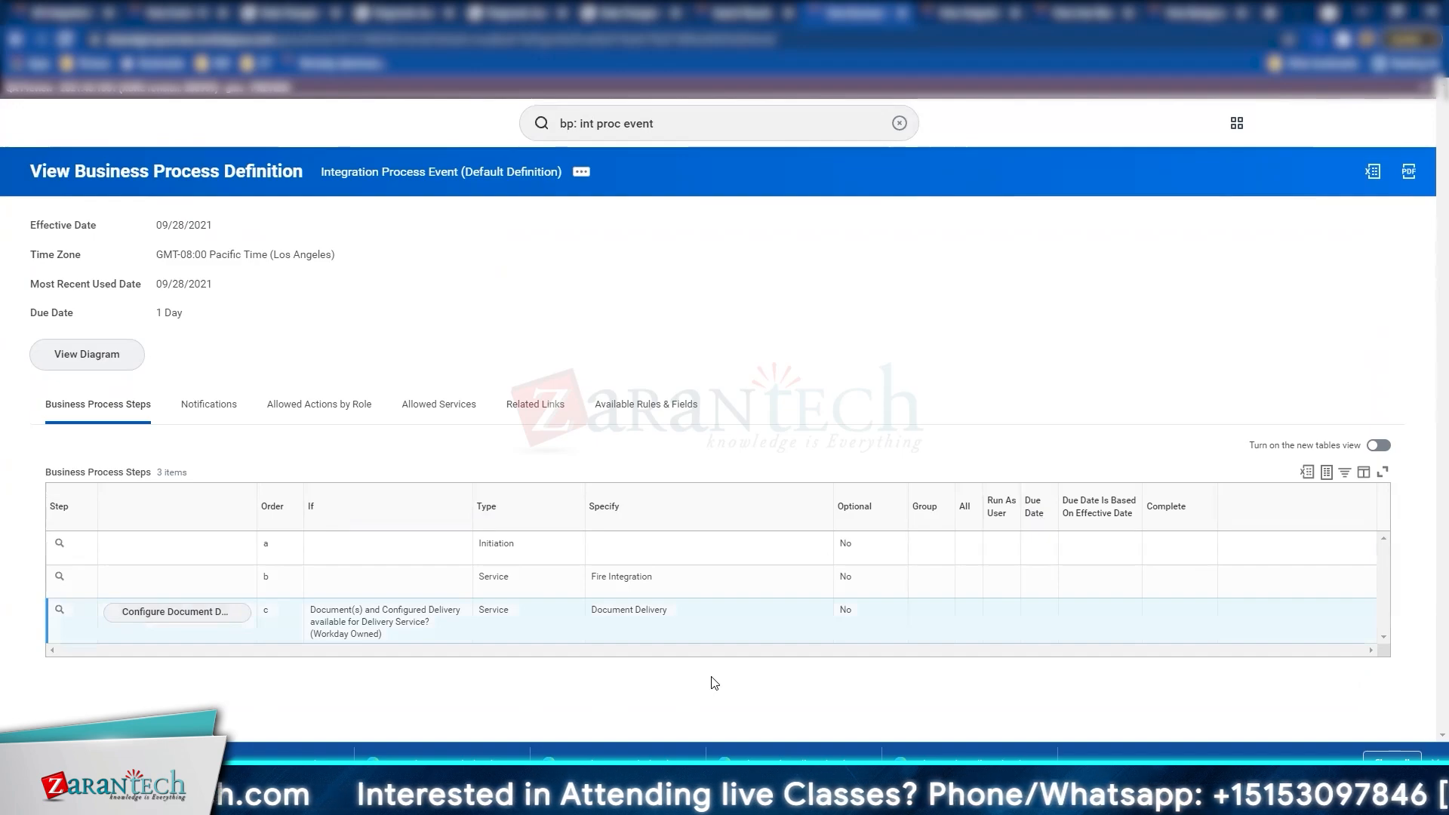
pyautogui.click(581, 171)
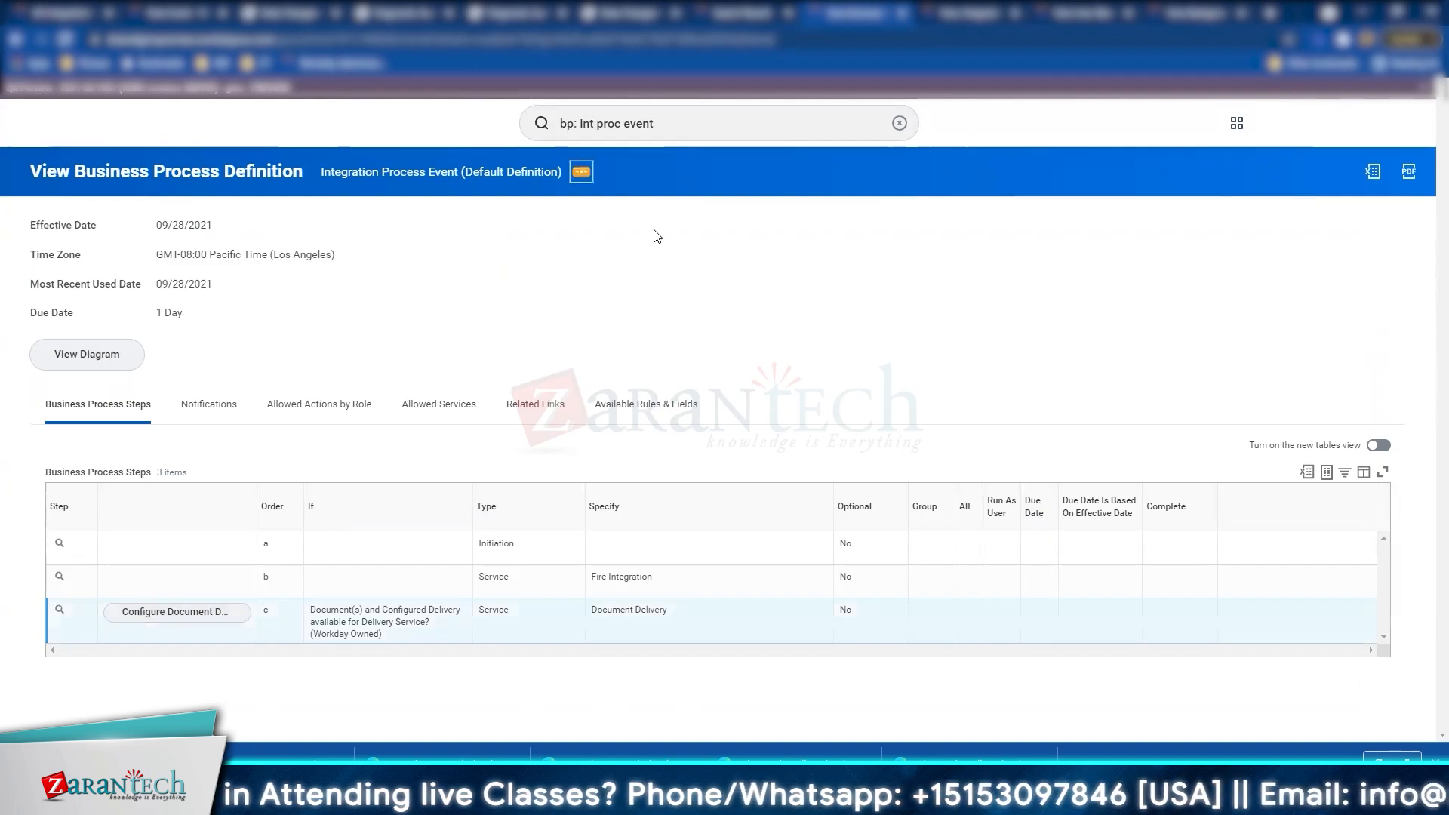
pyautogui.moveTo(712, 260)
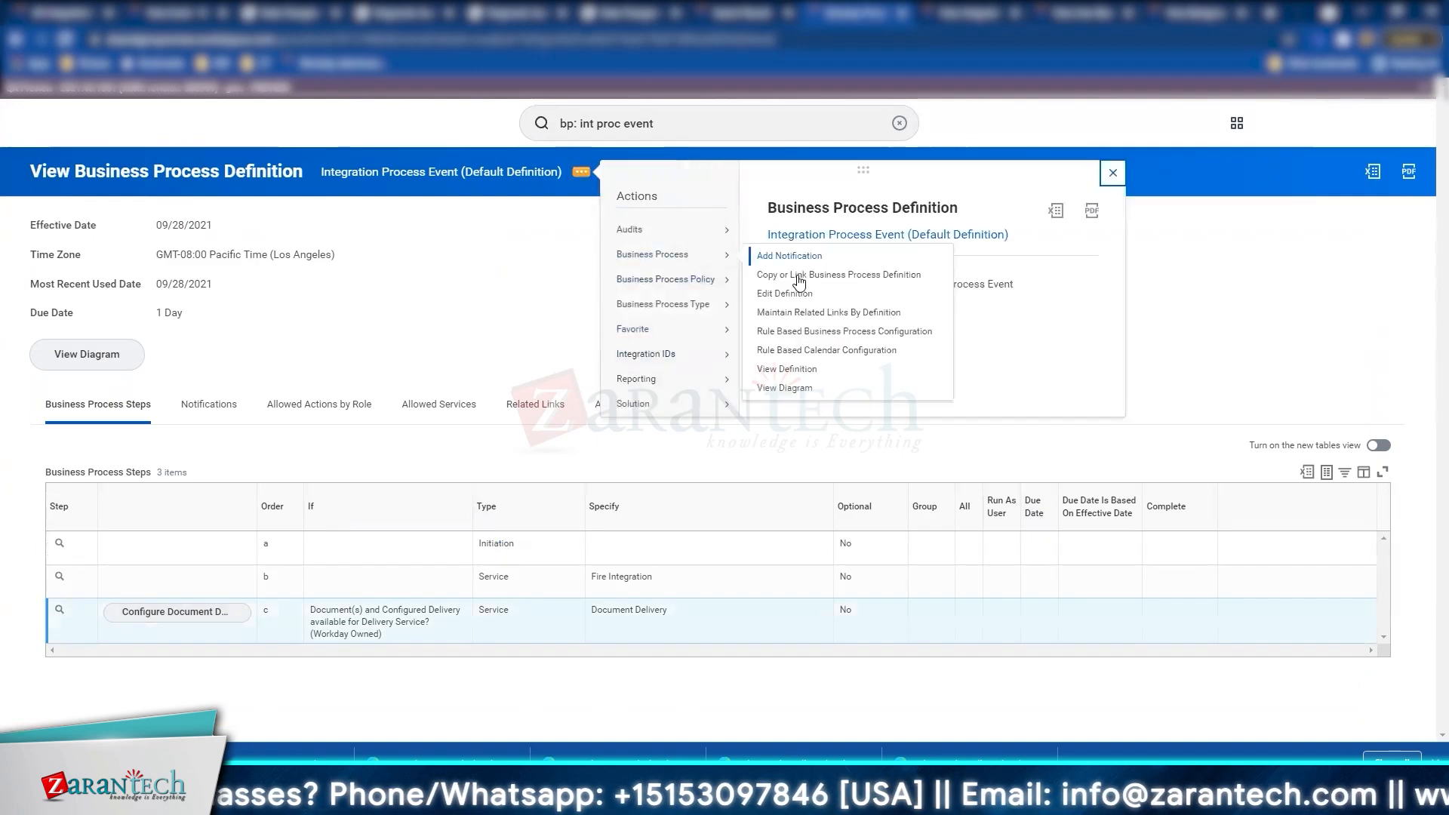
pyautogui.click(798, 296)
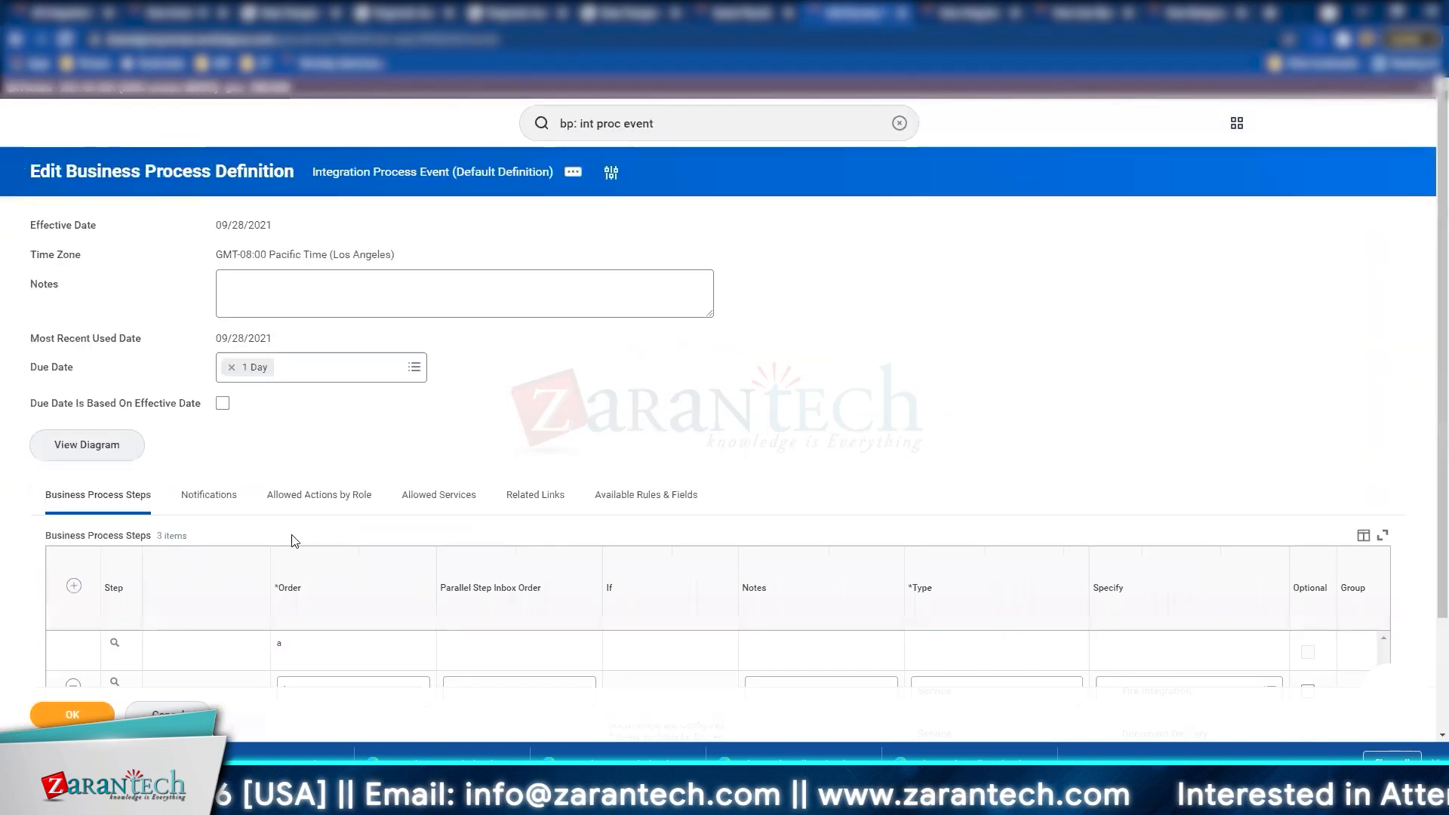
# Step: Add a new step with order b2 and make it an Approval step
pyautogui.scroll(-2, 251, 505)
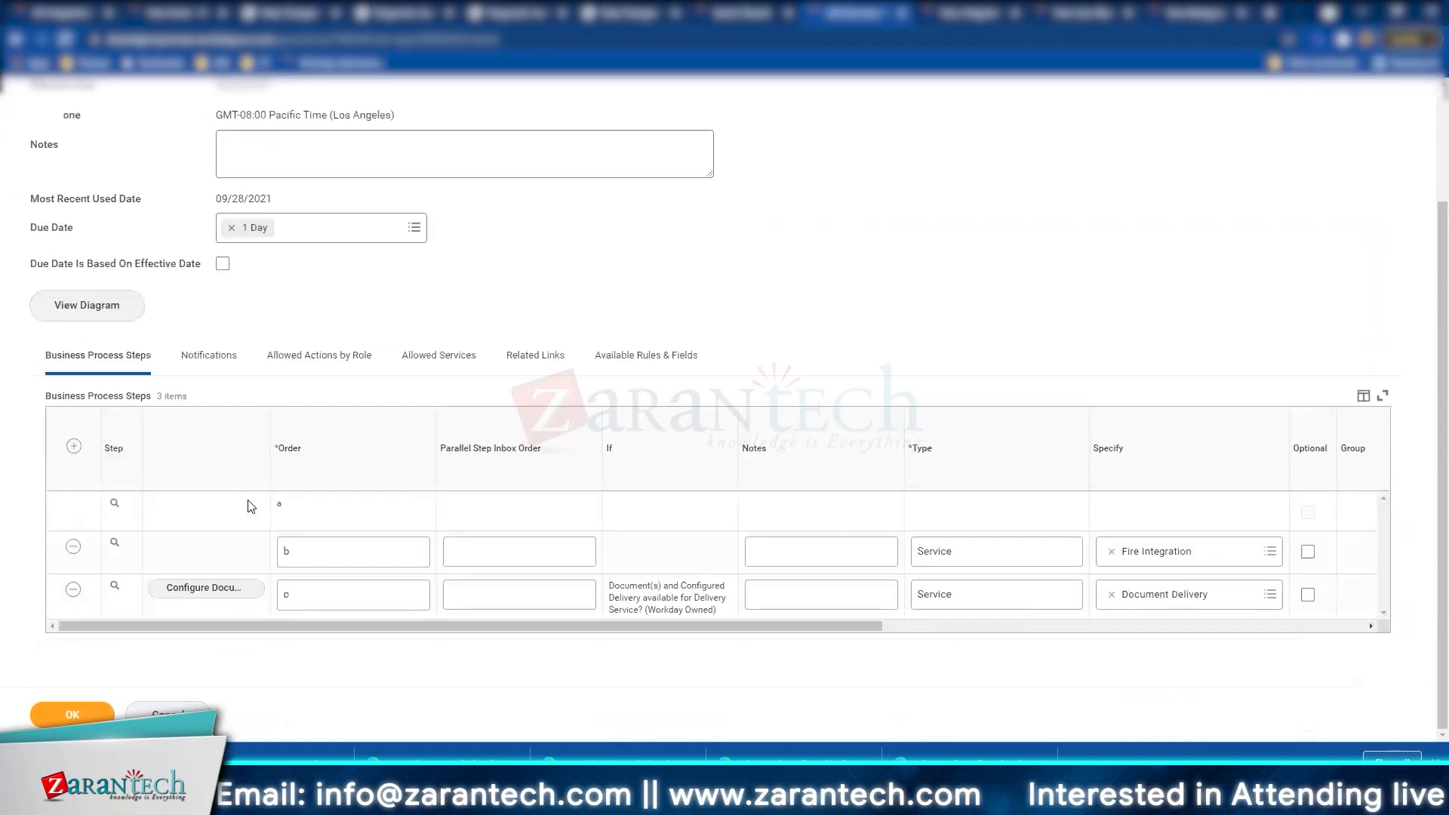
pyautogui.click(74, 446)
pyautogui.click(331, 513)
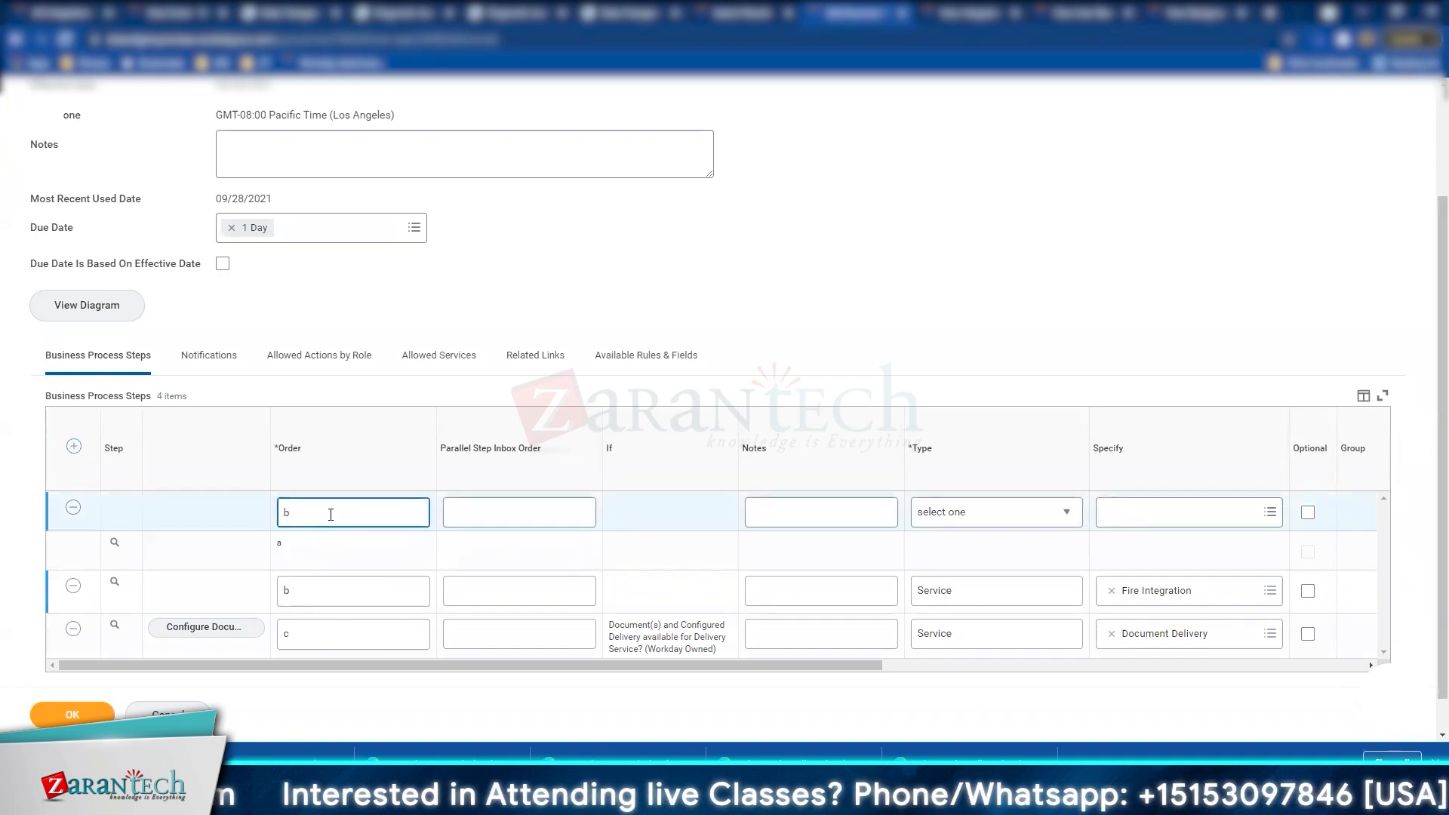
pyautogui.click(933, 515)
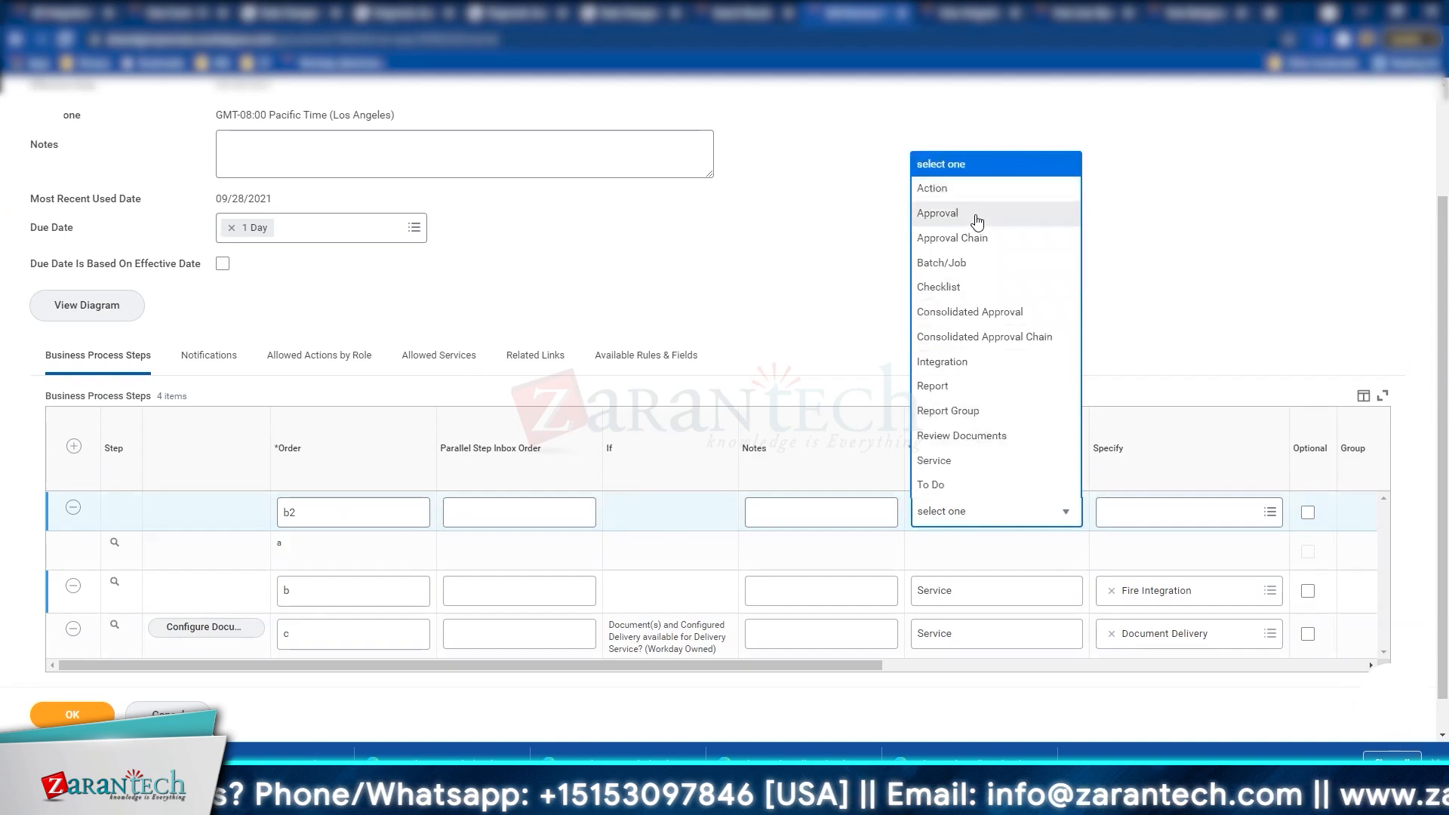
pyautogui.click(983, 215)
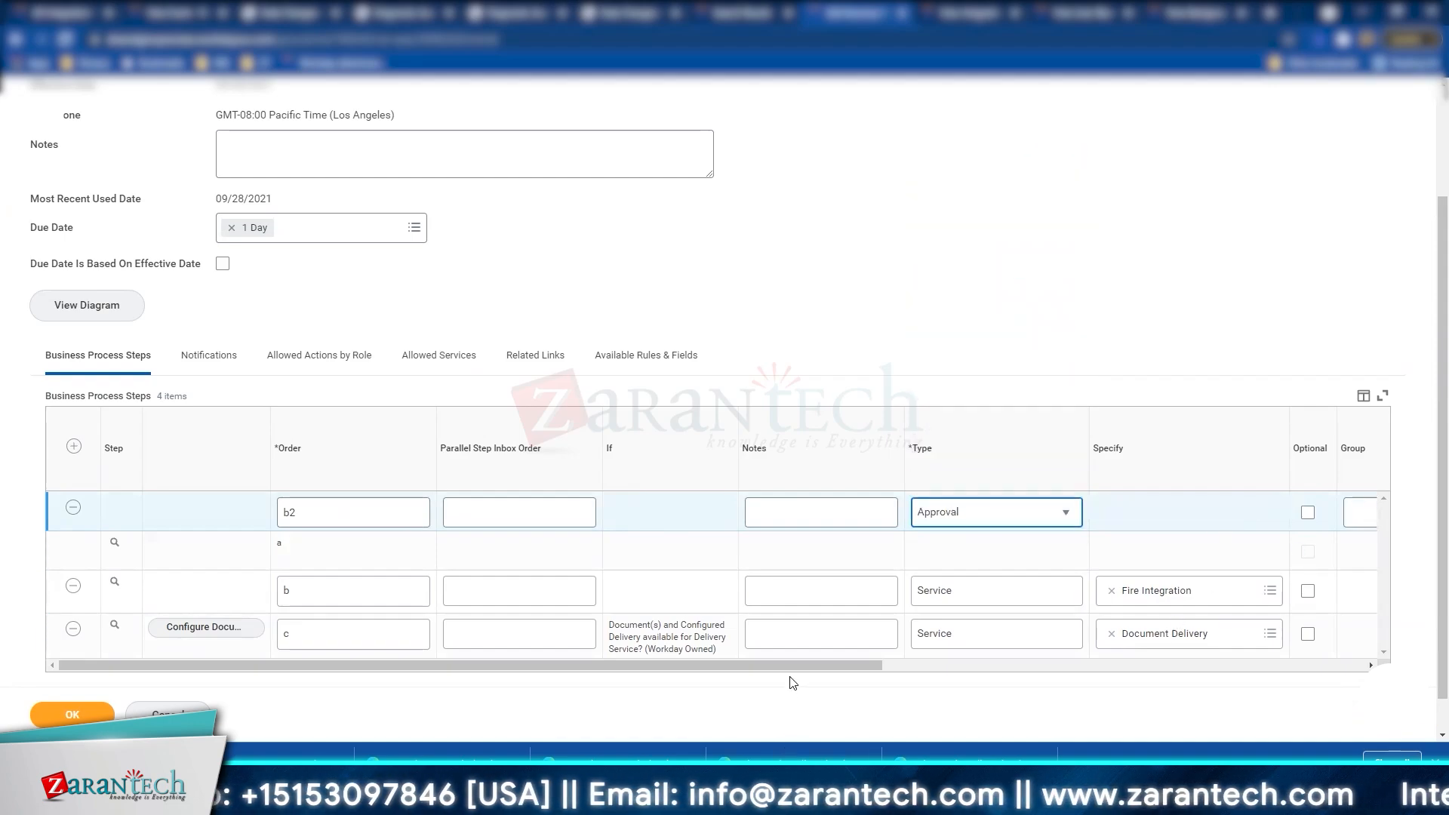
pyautogui.moveTo(857, 670); pyautogui.dragTo(1232, 650)
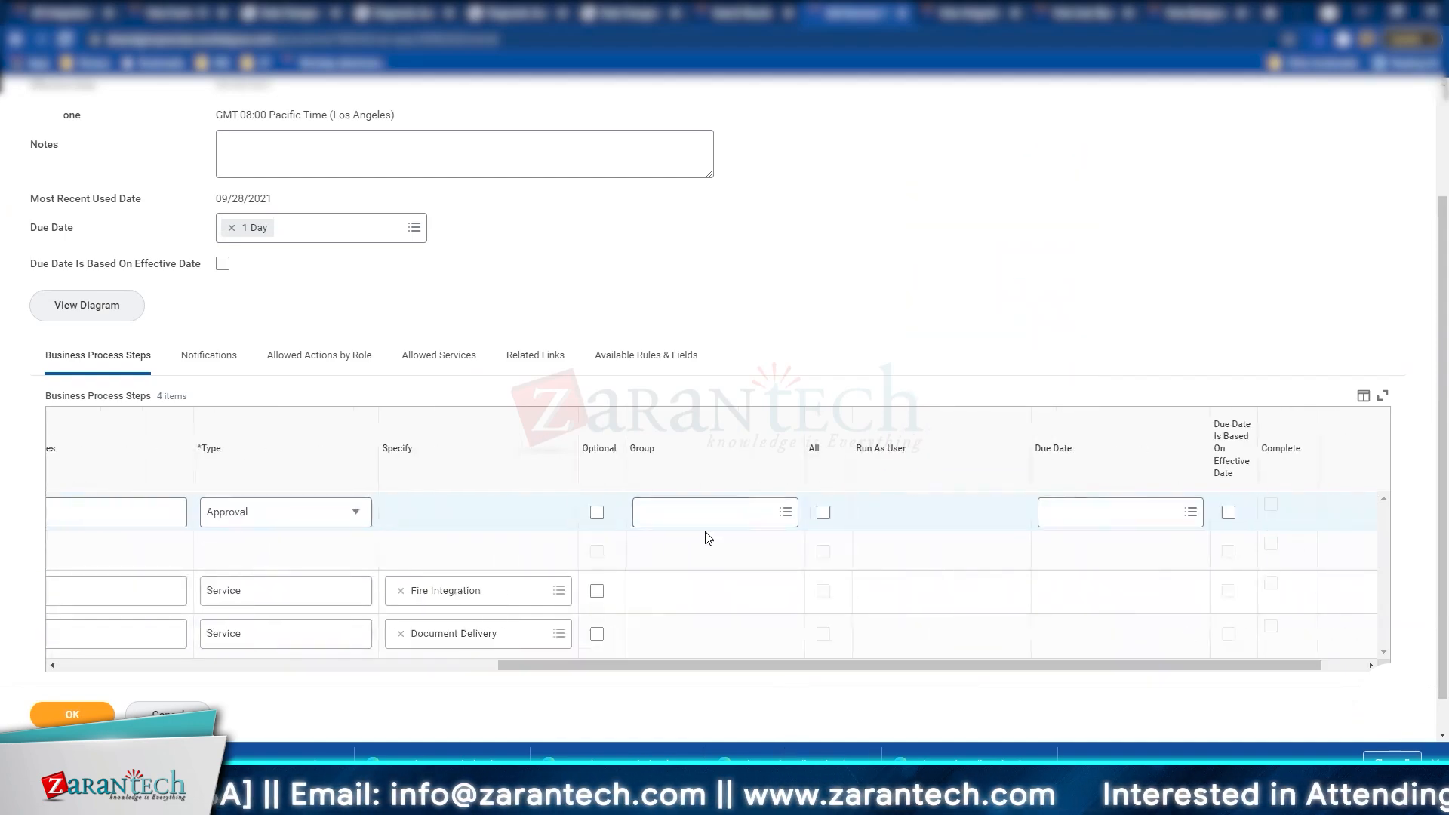
# Step: Assign the Benefits Integration Administrator group, due in 1 Day based on effective date
pyautogui.click(714, 513)
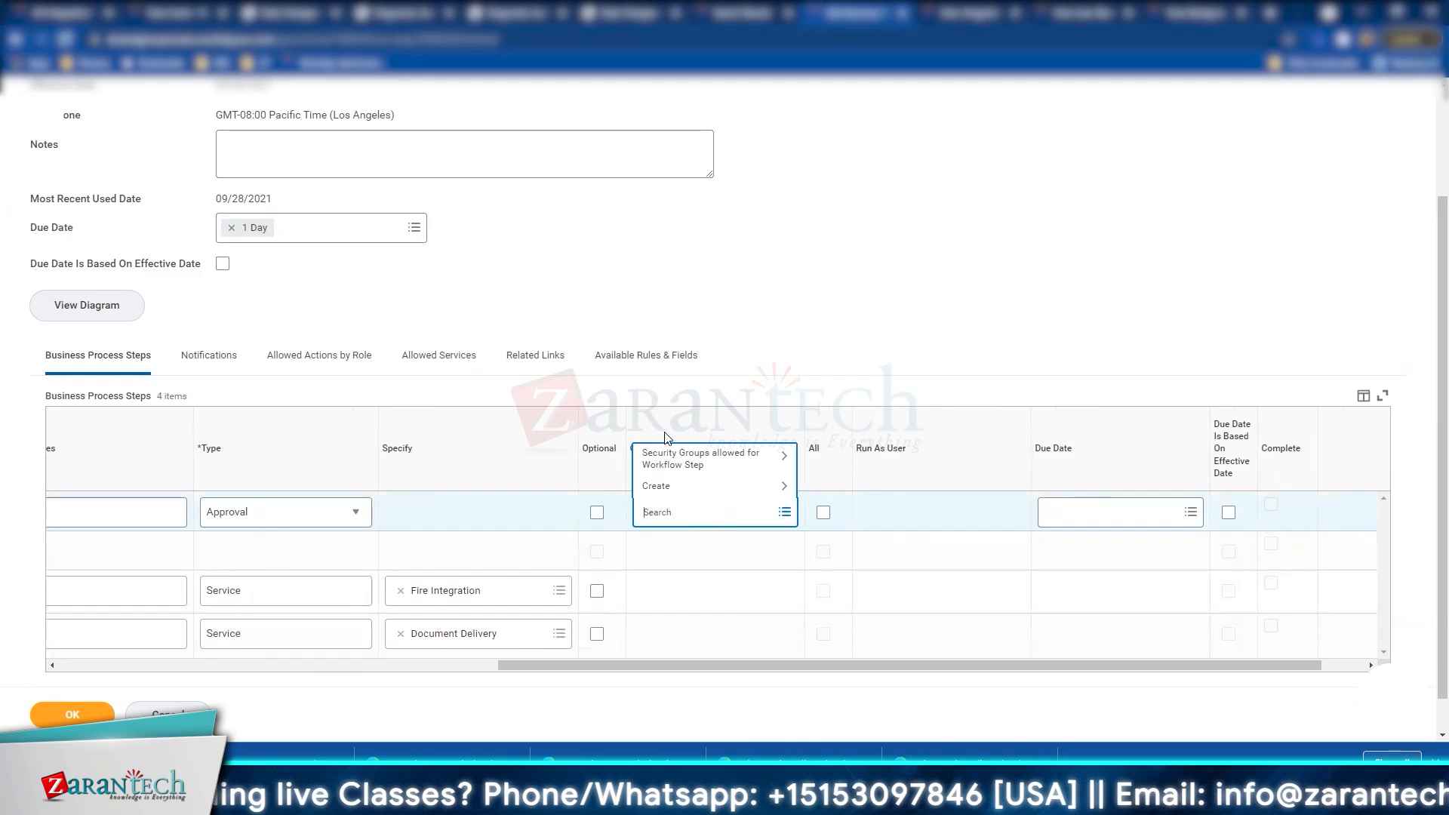
pyautogui.click(672, 458)
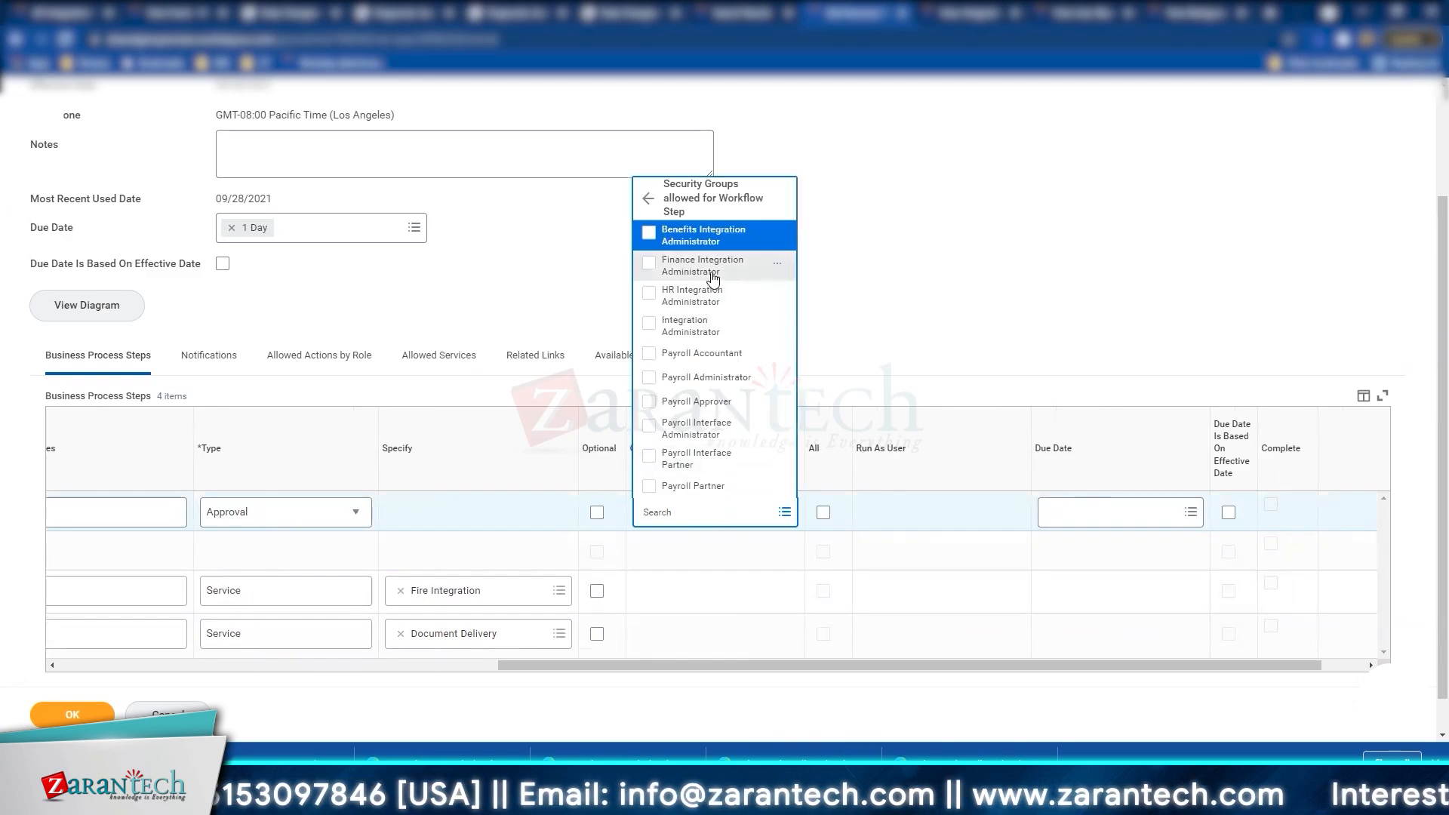
pyautogui.click(711, 246)
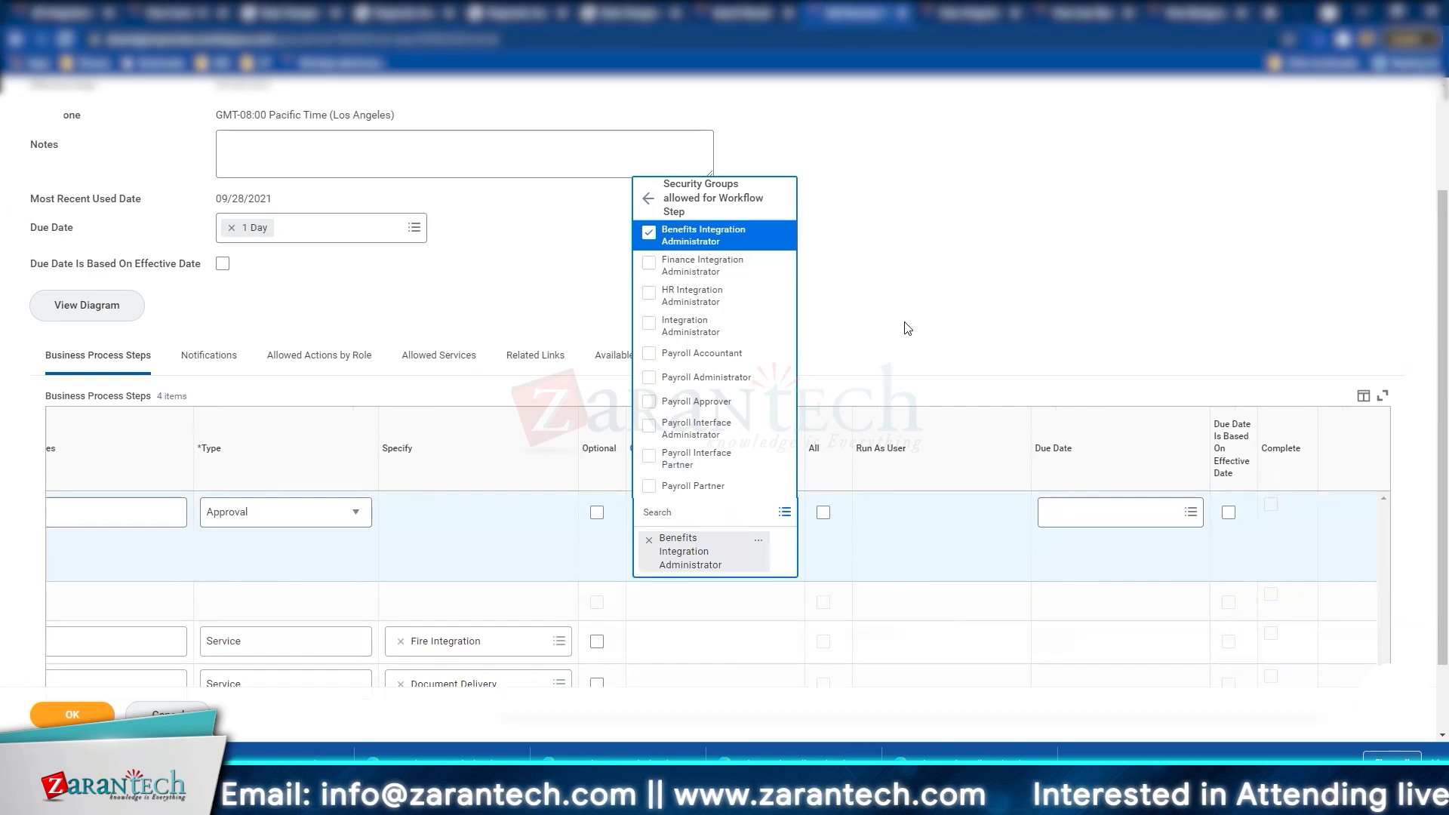
pyautogui.click(638, 573)
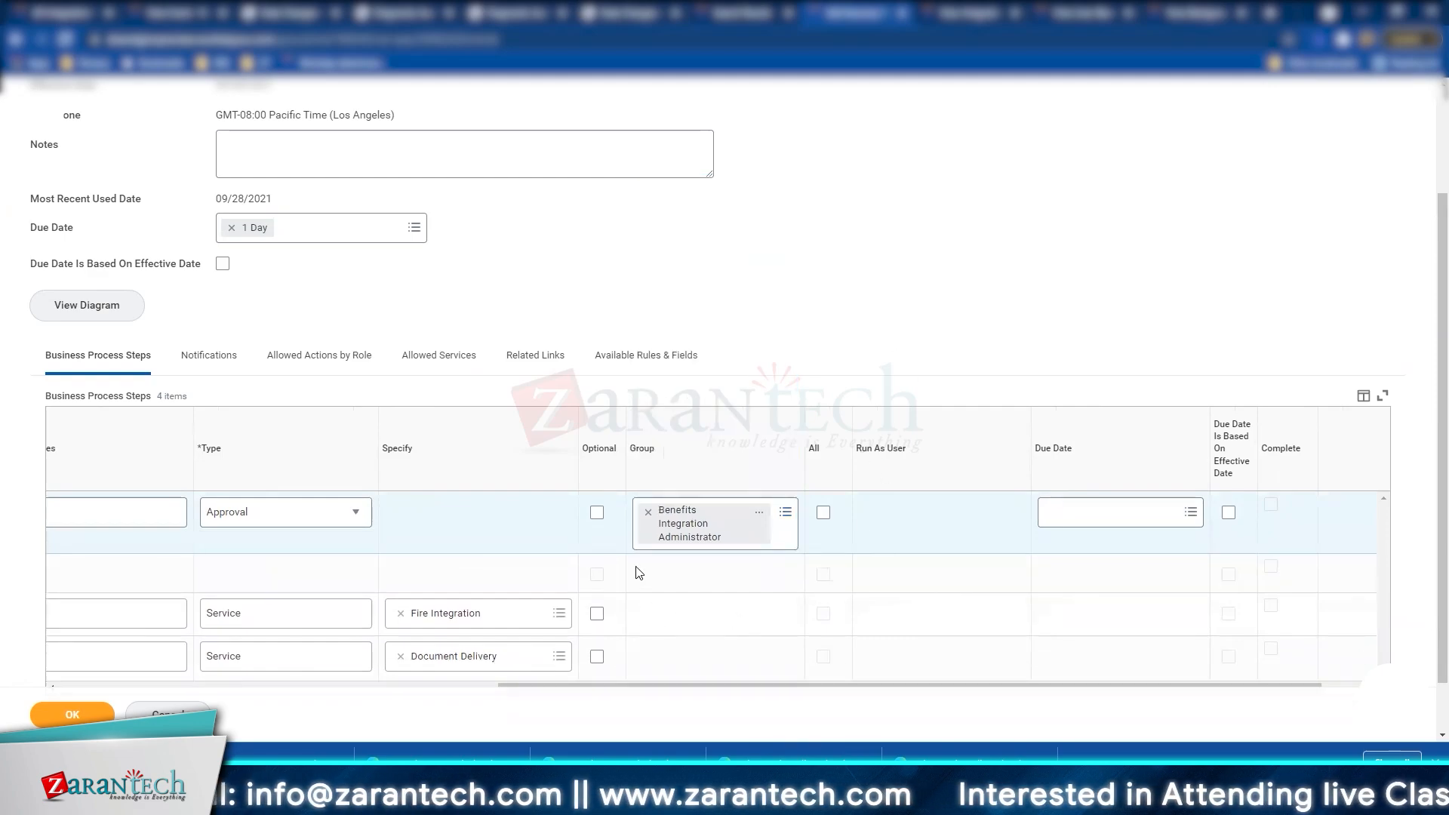
pyautogui.click(1143, 519)
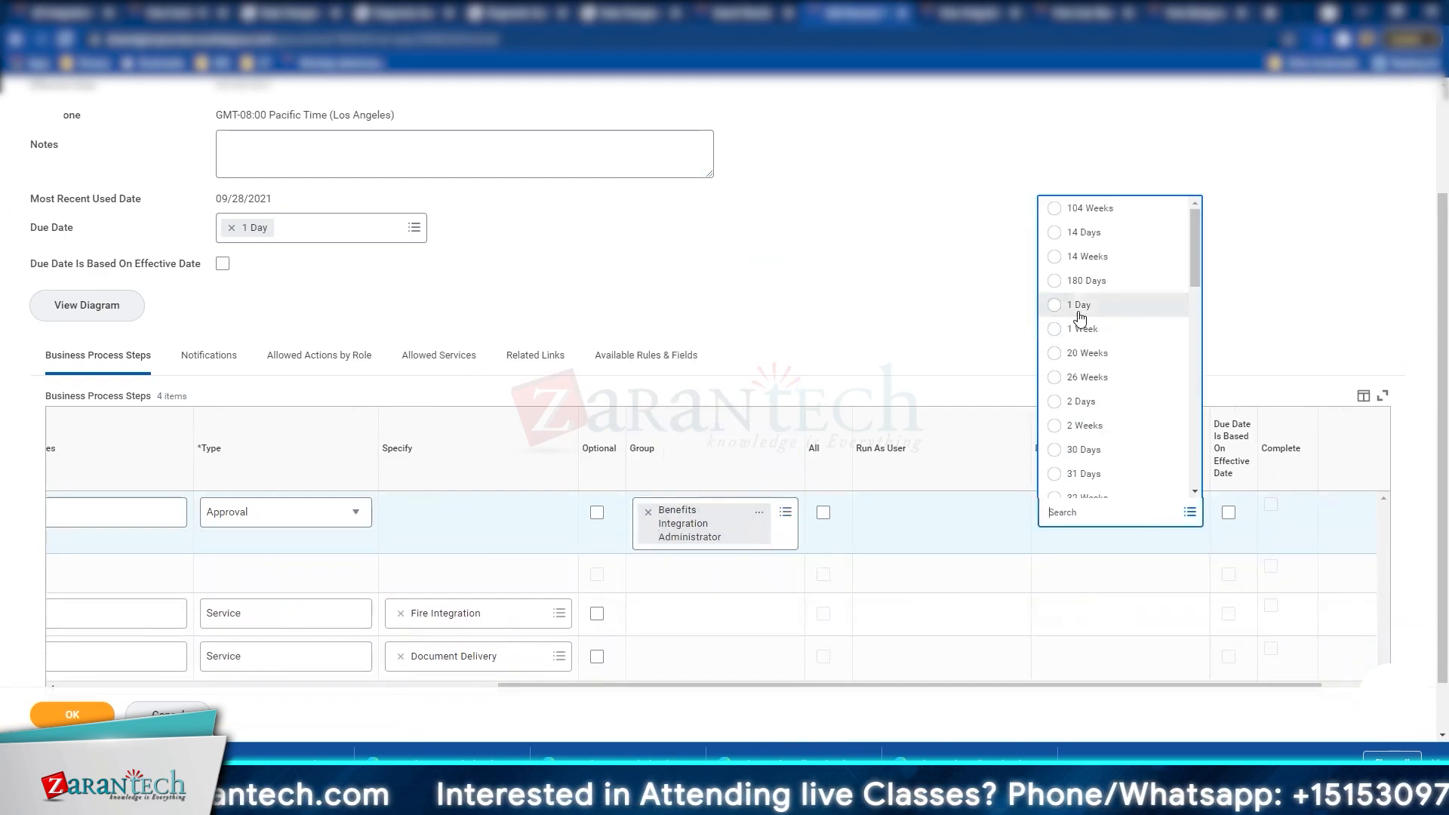
pyautogui.click(1079, 309)
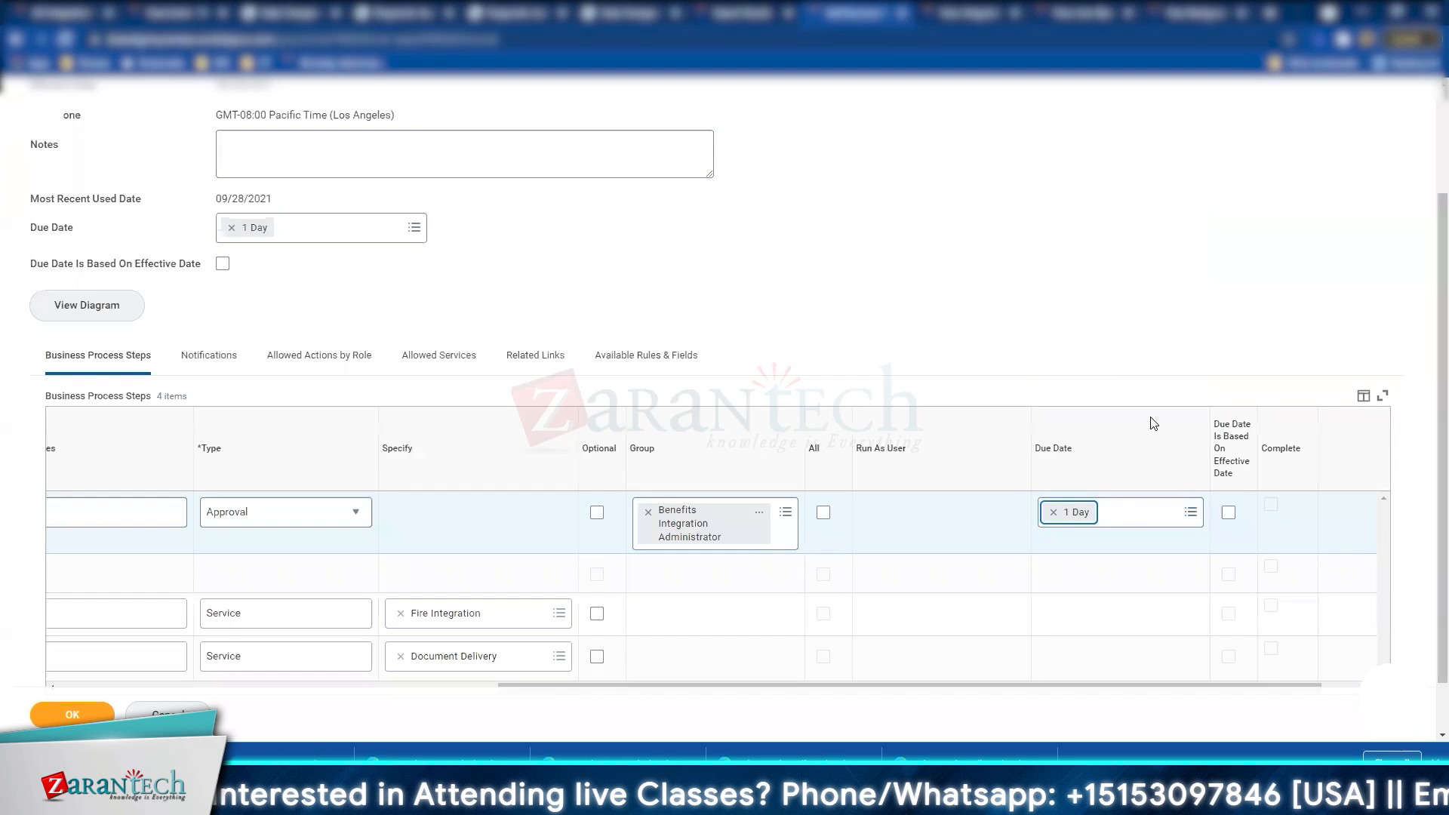
pyautogui.click(1228, 512)
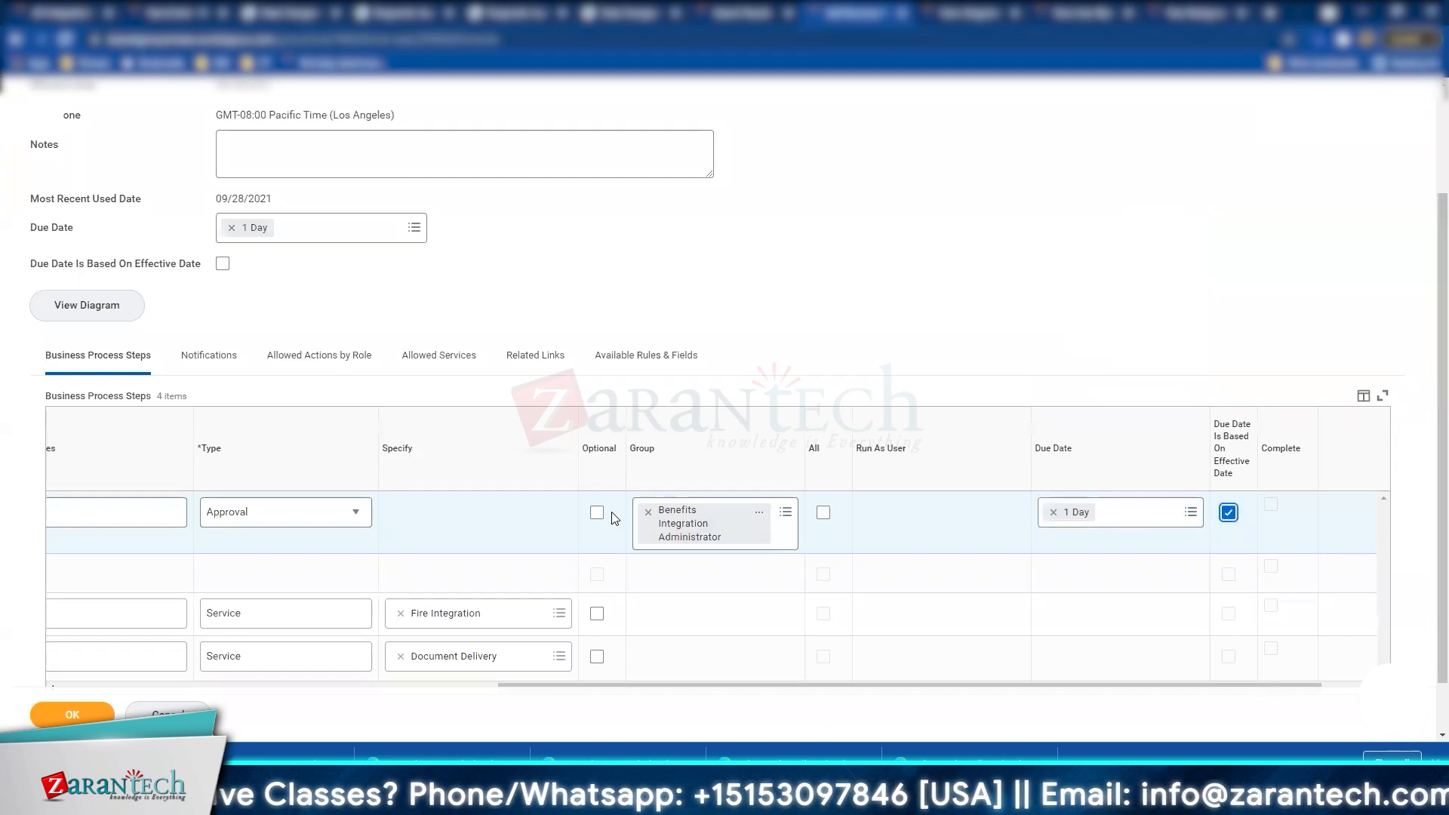
pyautogui.click(823, 513)
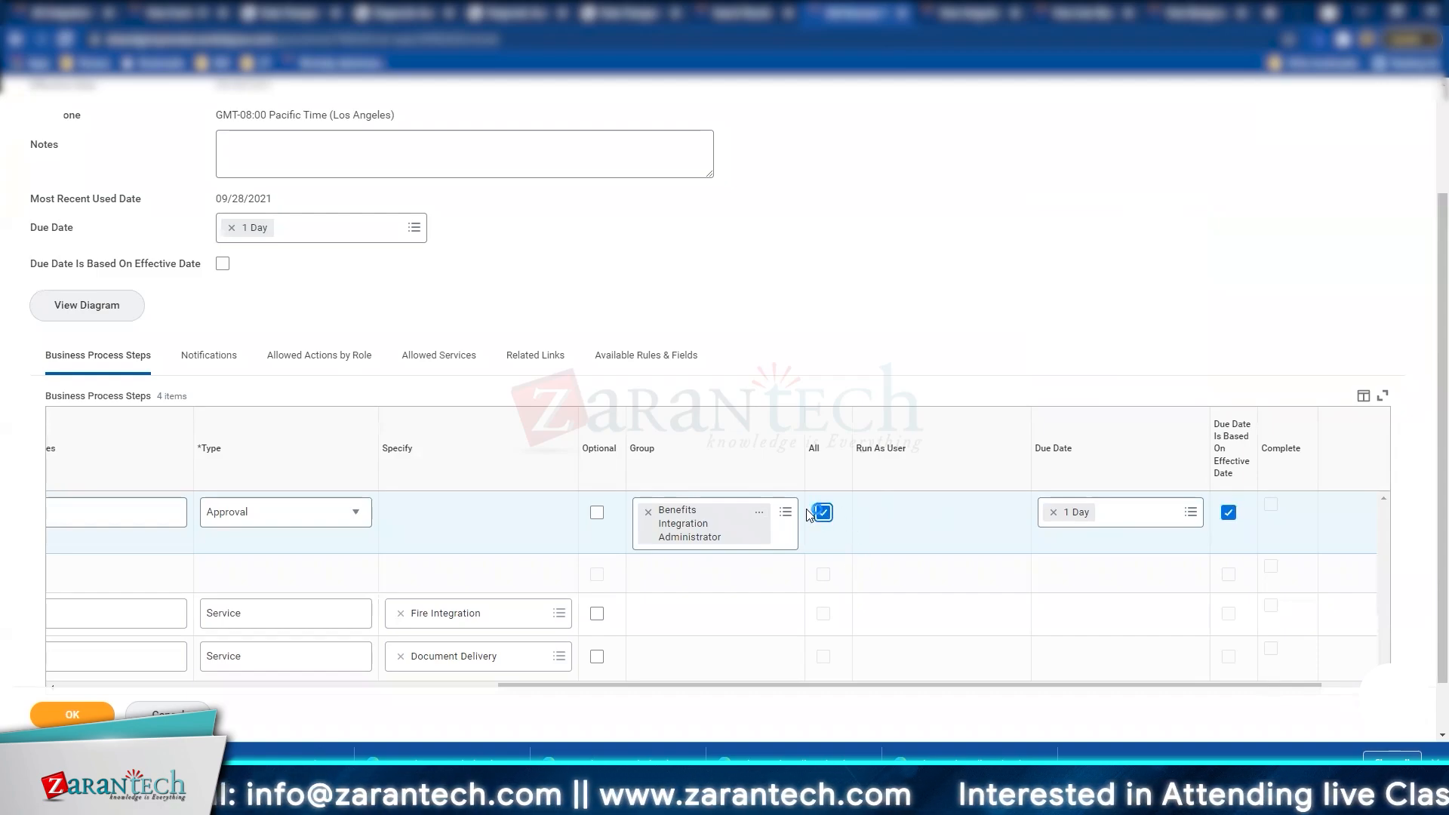
pyautogui.click(823, 513)
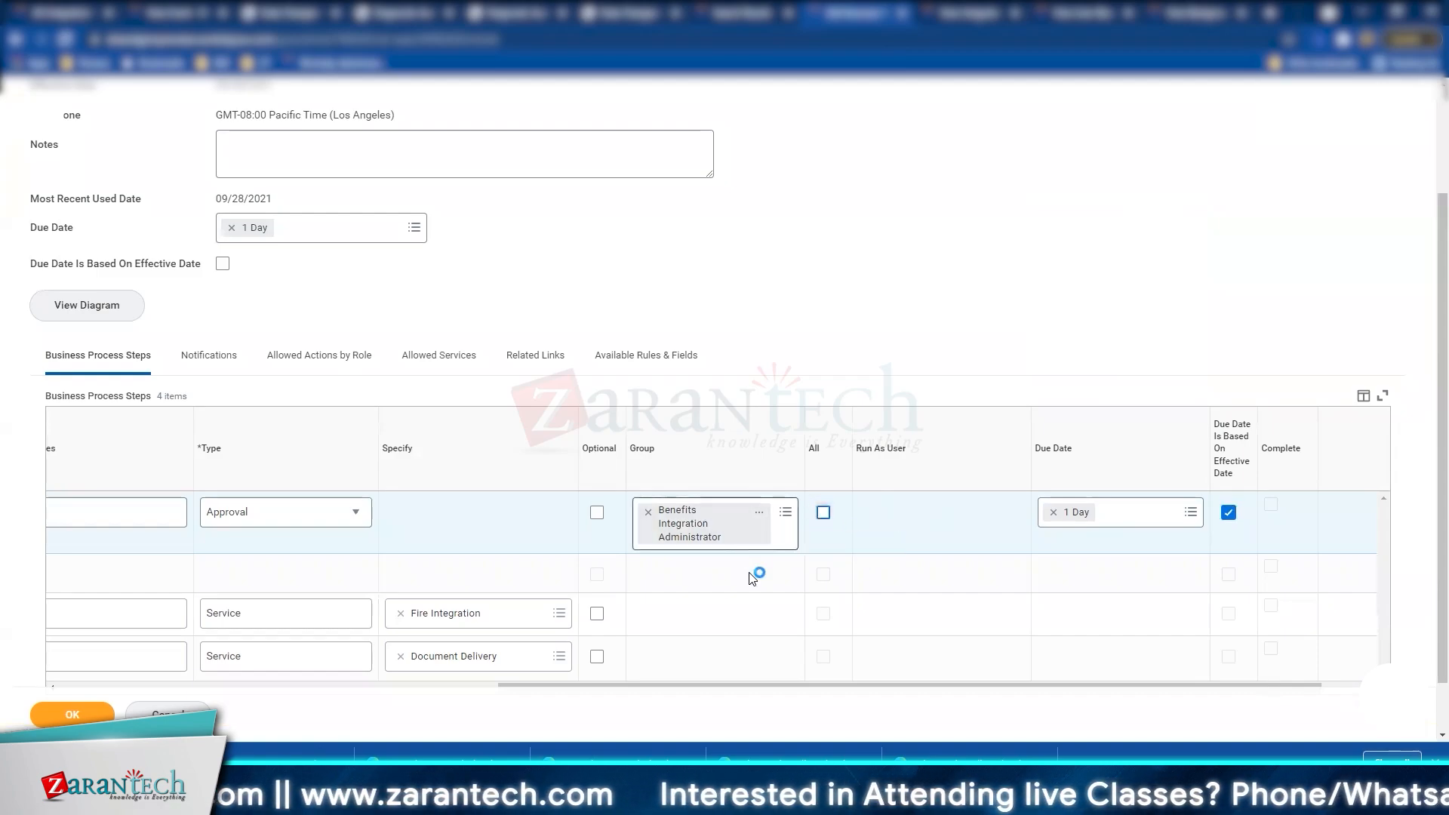
# Step: View the Benefits Integration Administrator group's members, then return to the Integration Process Event definition
pyautogui.rightClick(776, 526)
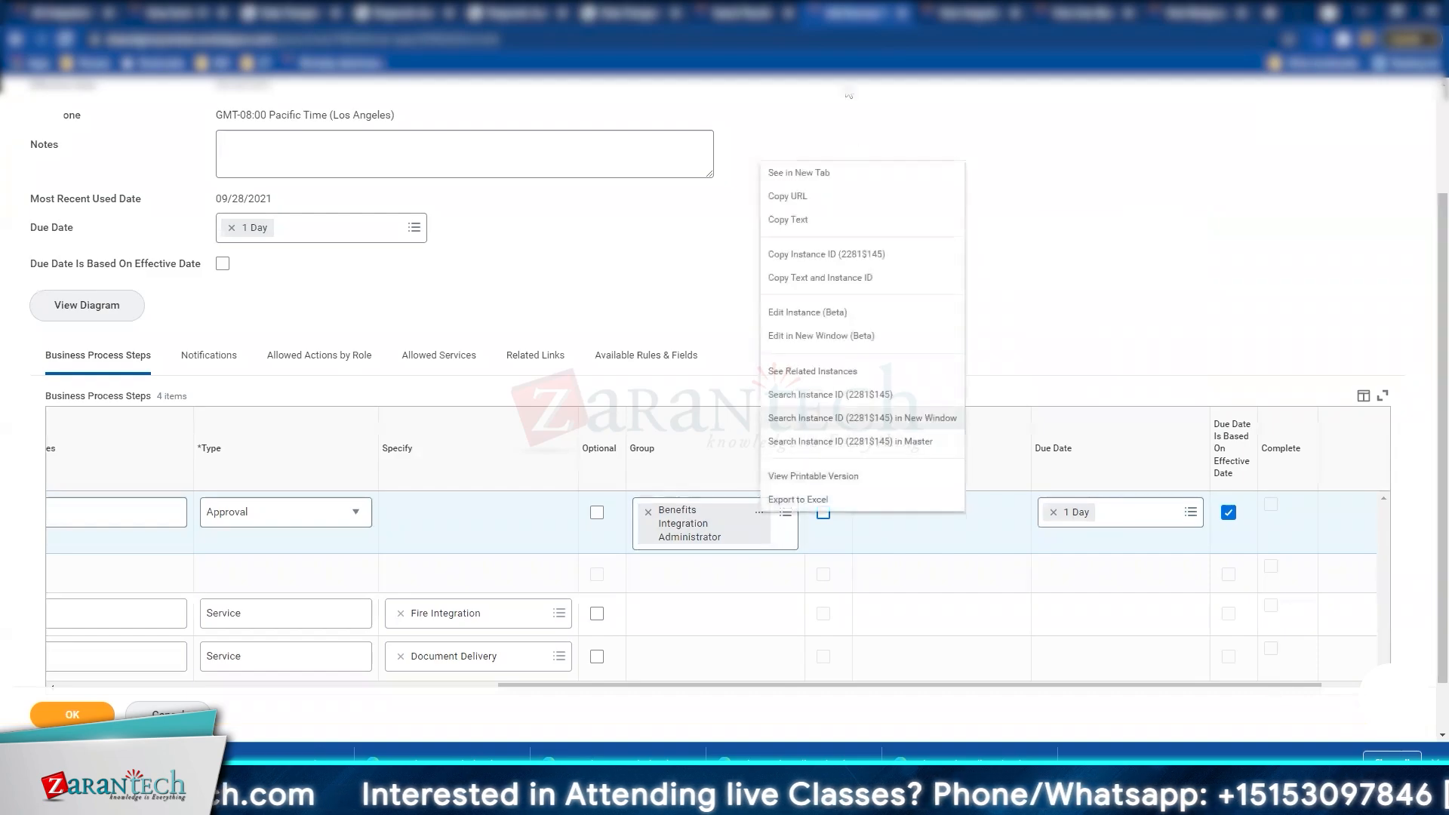
pyautogui.click(822, 176)
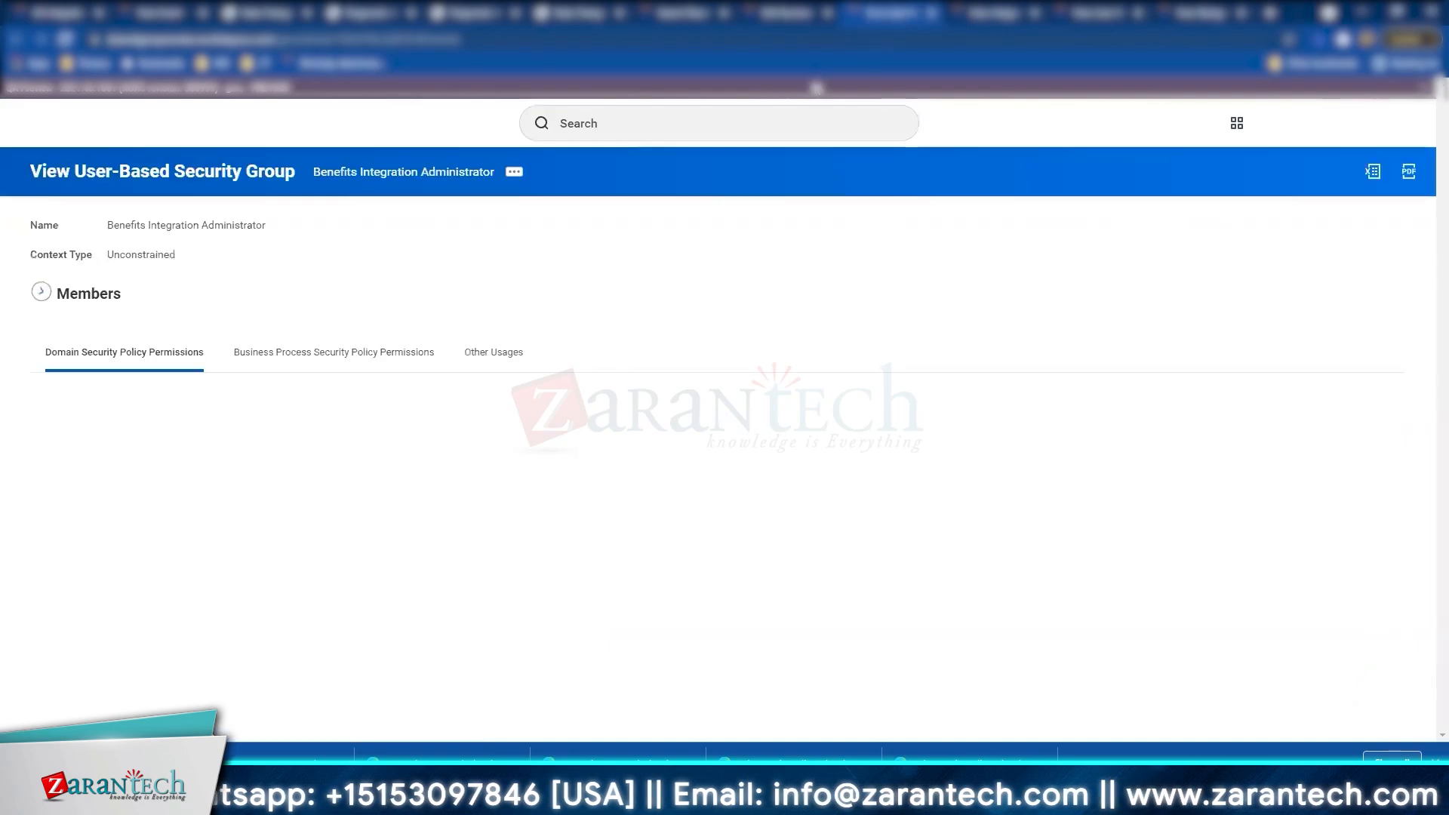
pyautogui.click(66, 297)
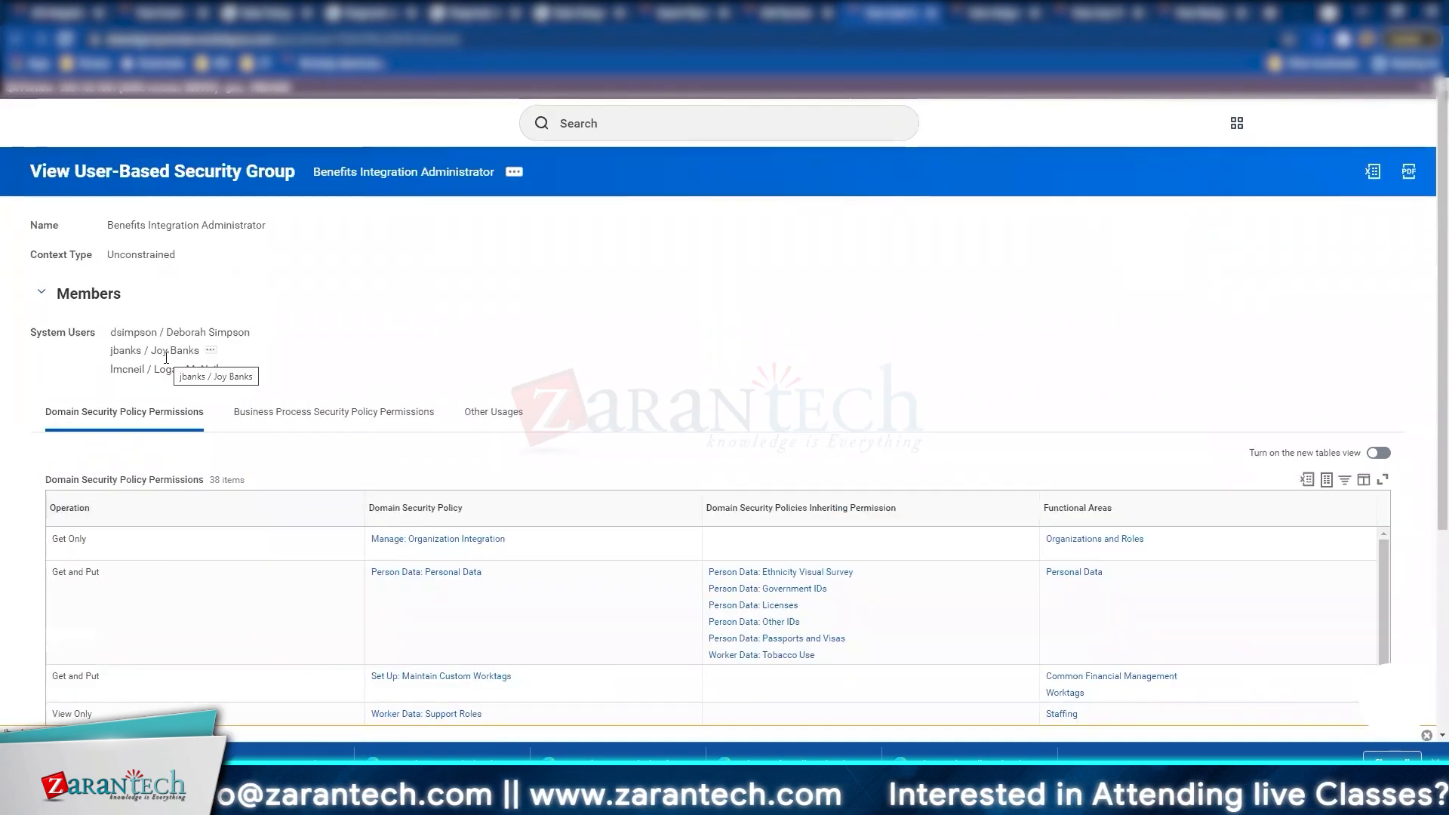
pyautogui.click(802, 12)
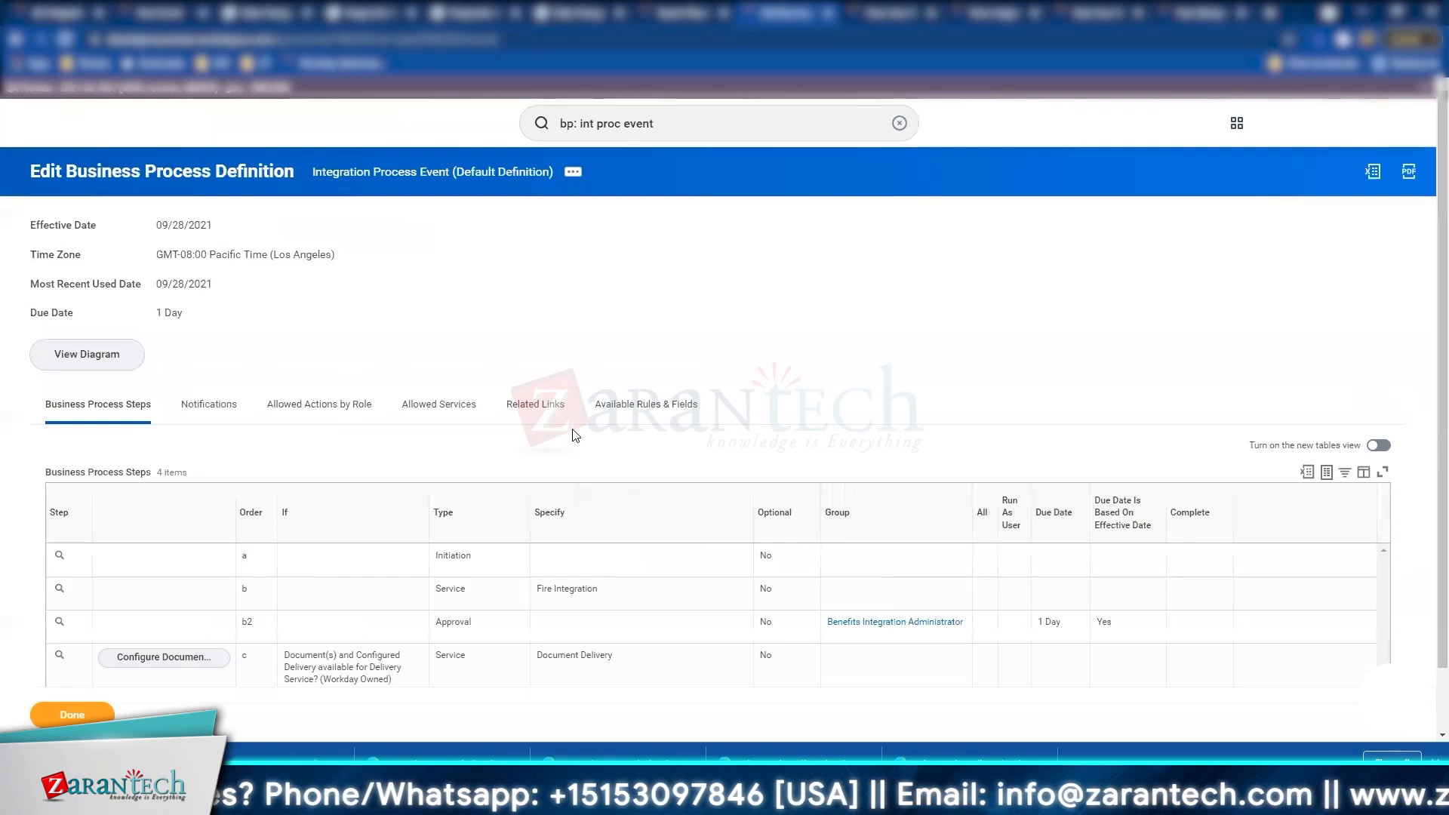
# Step: Inspect Approval step b2's actions, close the popup, and reopen the definition for editing
pyautogui.scroll(-1, 573, 435)
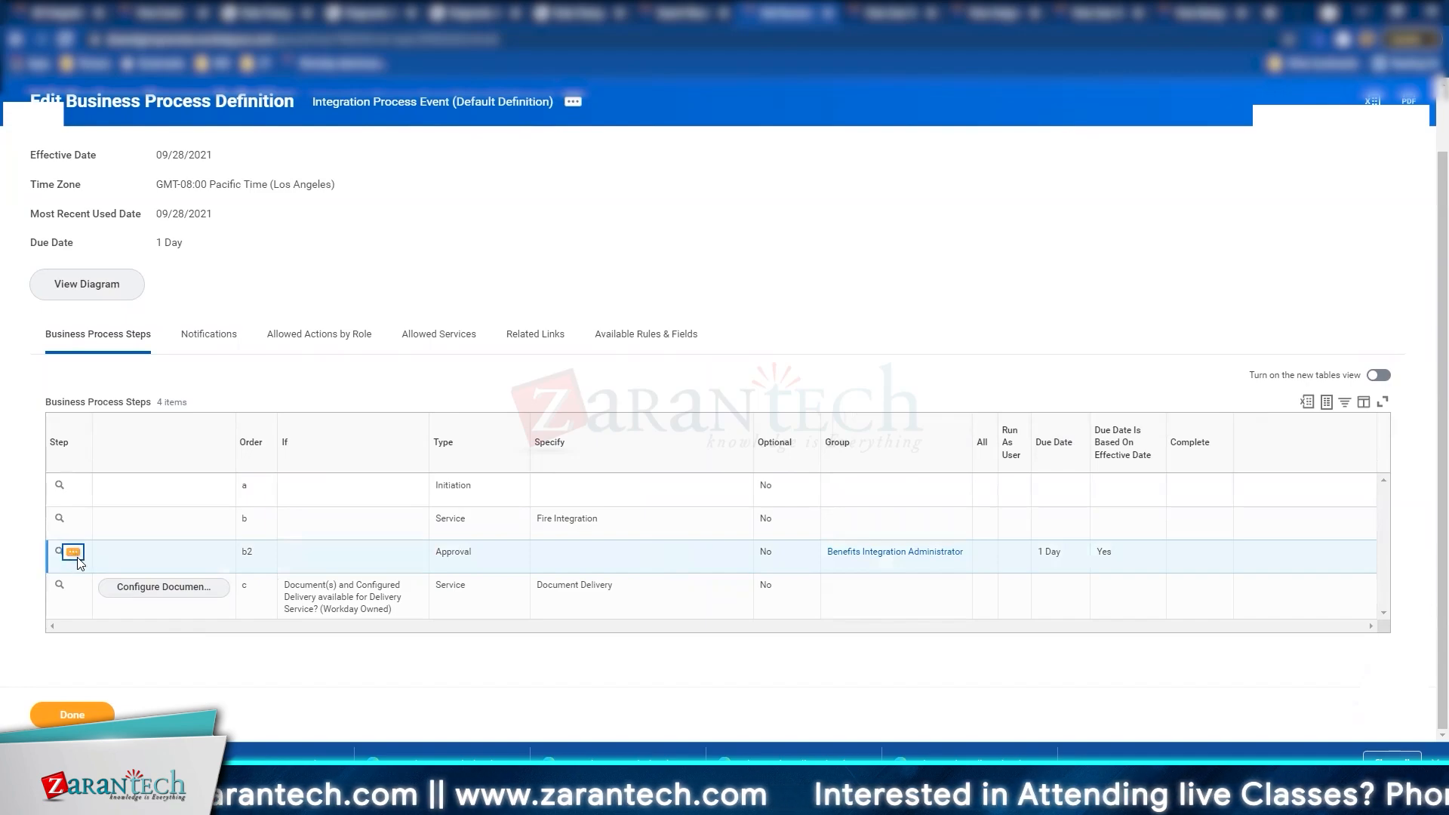
pyautogui.click(78, 559)
pyautogui.moveTo(151, 437)
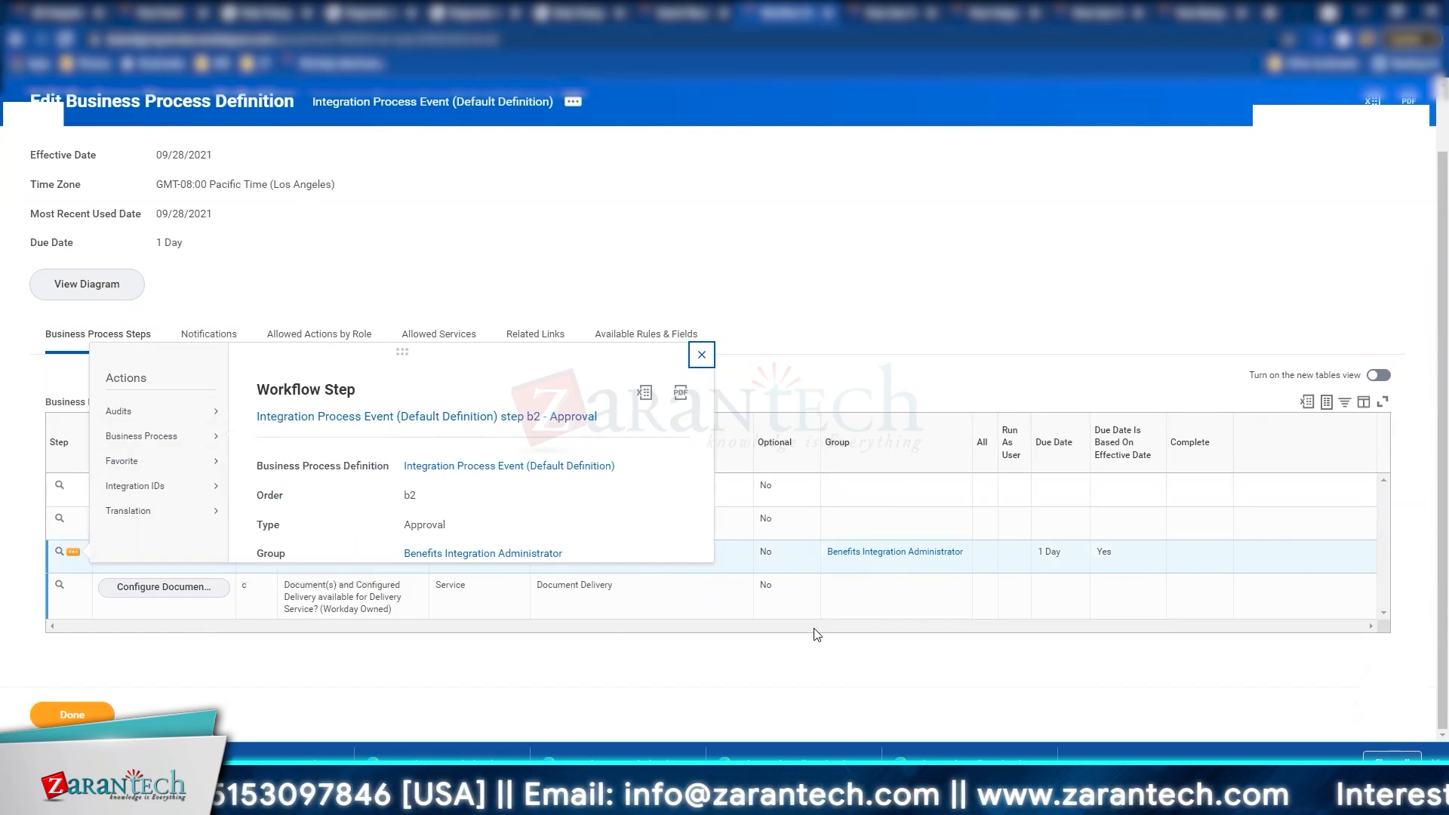
pyautogui.click(332, 673)
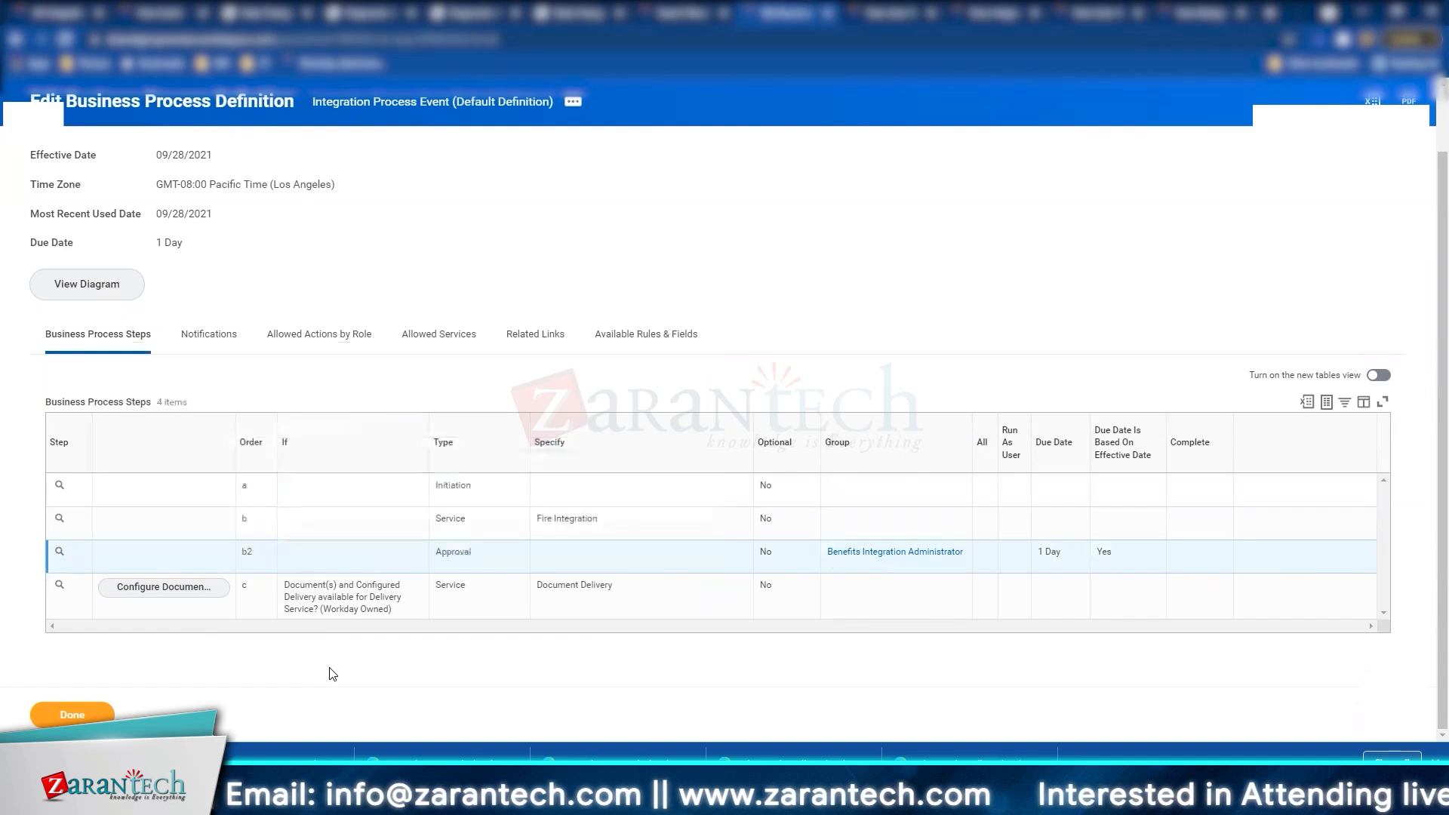
pyautogui.click(573, 101)
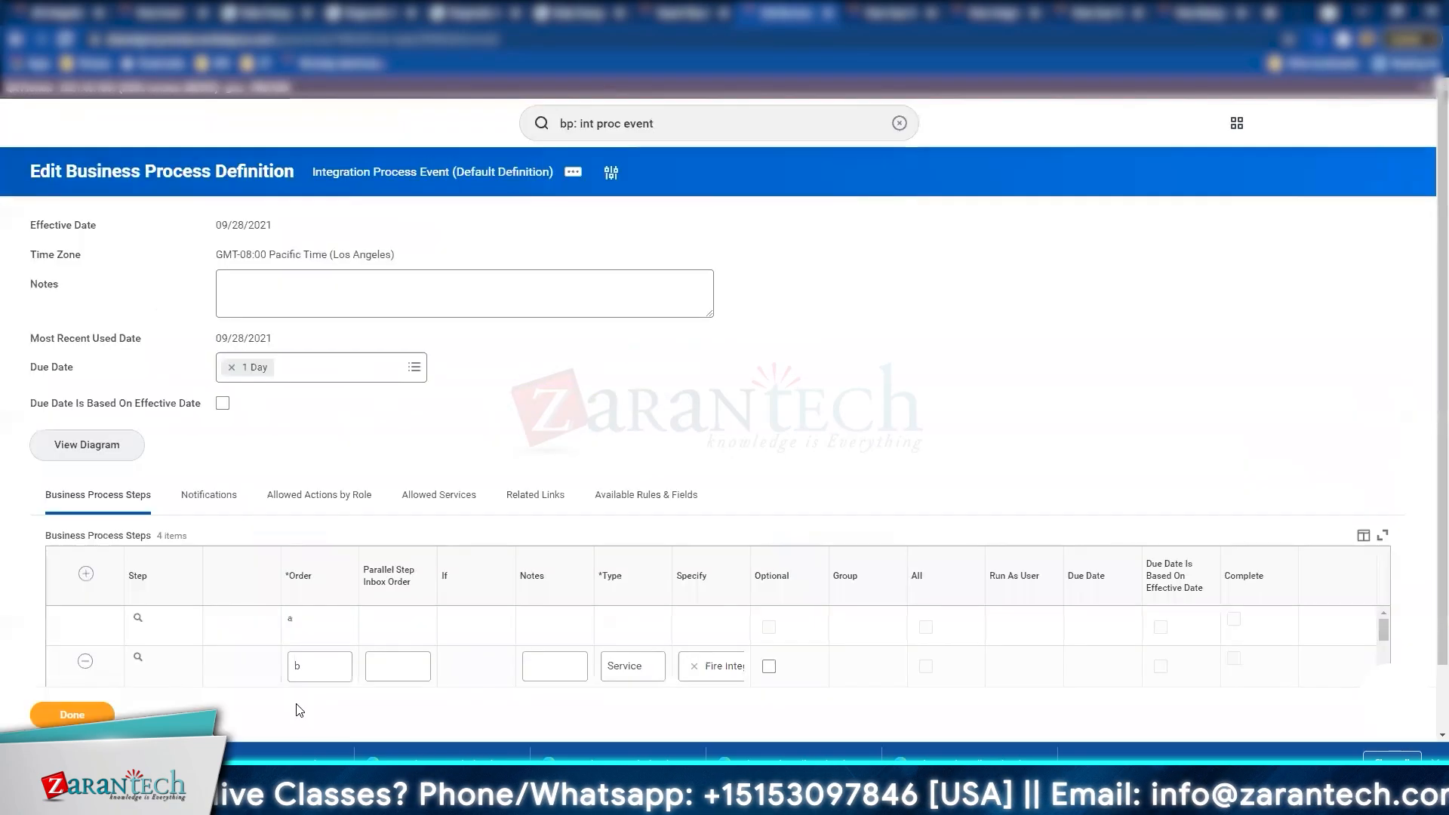
# Step: Delete steps c and b2, keeping only Initiation and Fire Integration, and save
pyautogui.scroll(-3, 294, 491)
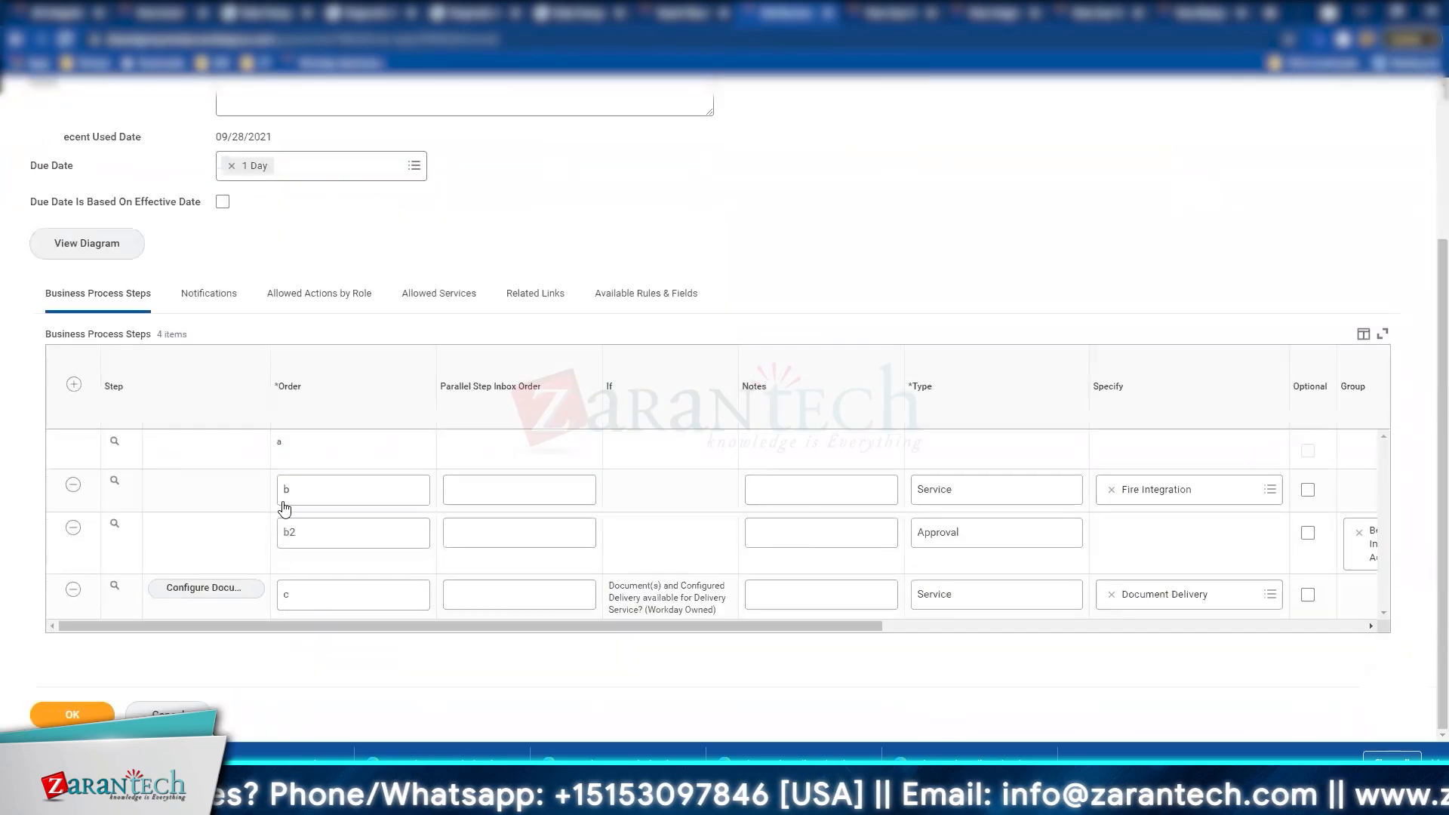
pyautogui.click(72, 587)
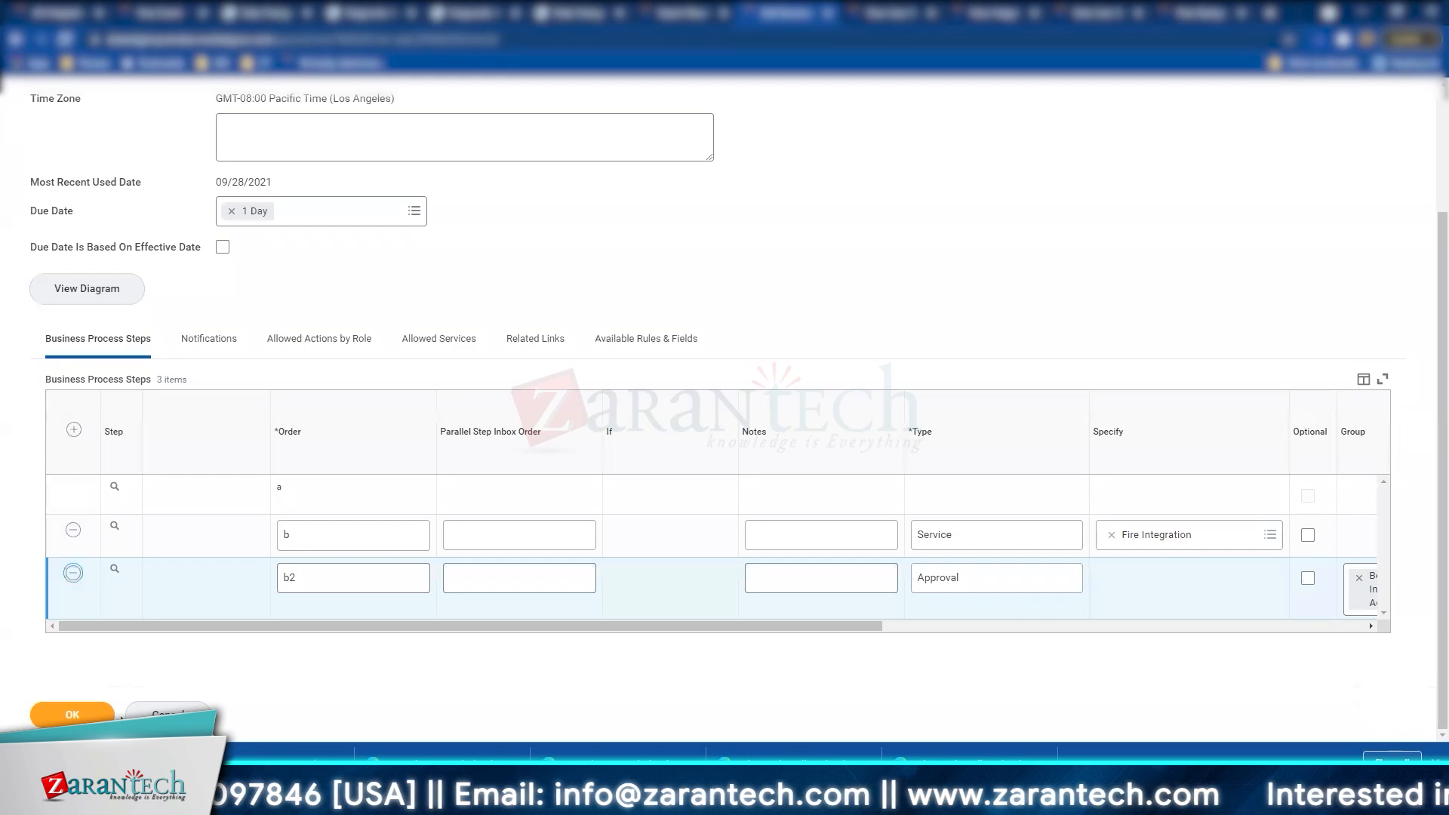
pyautogui.click(72, 572)
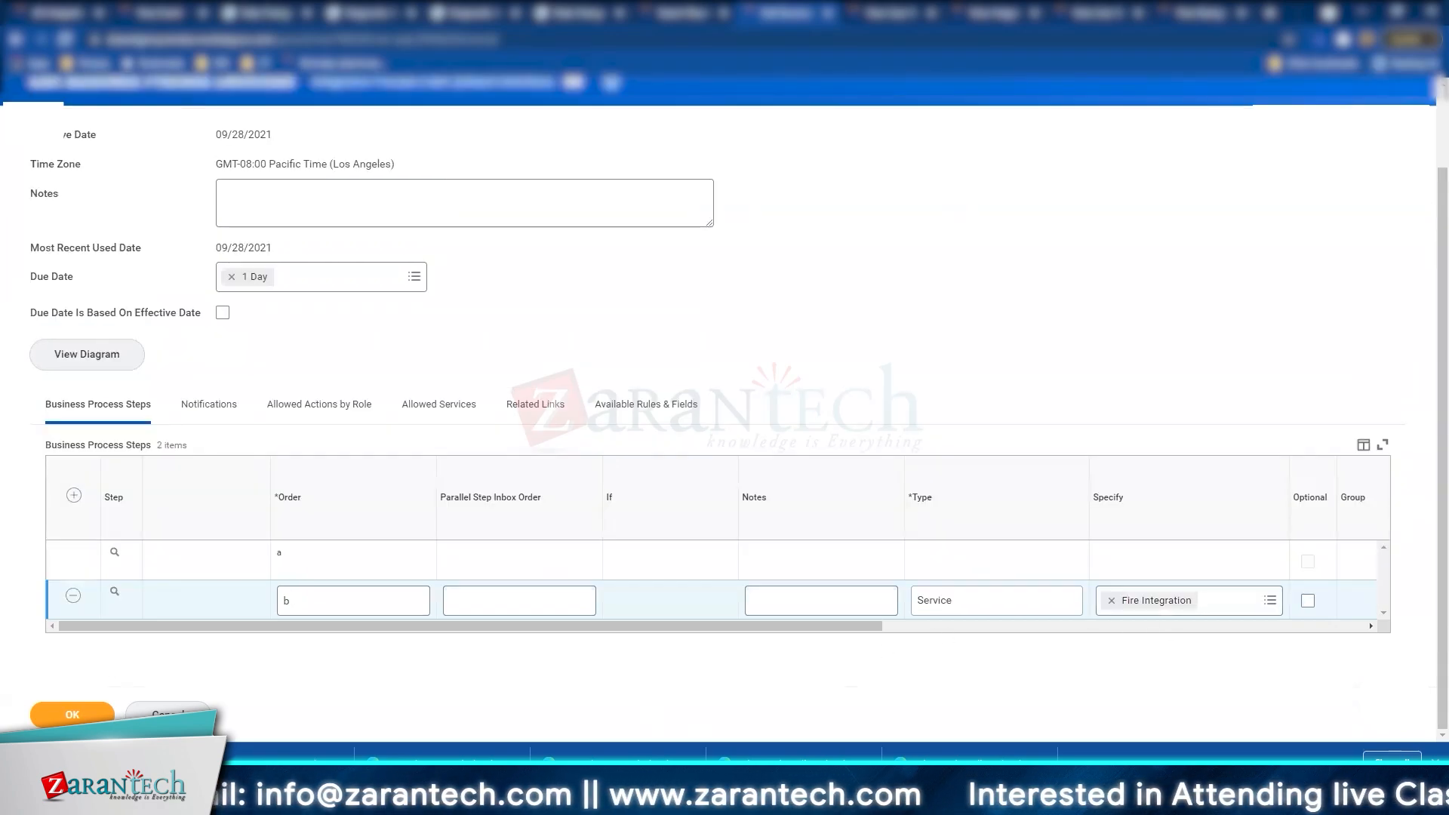
pyautogui.click(75, 715)
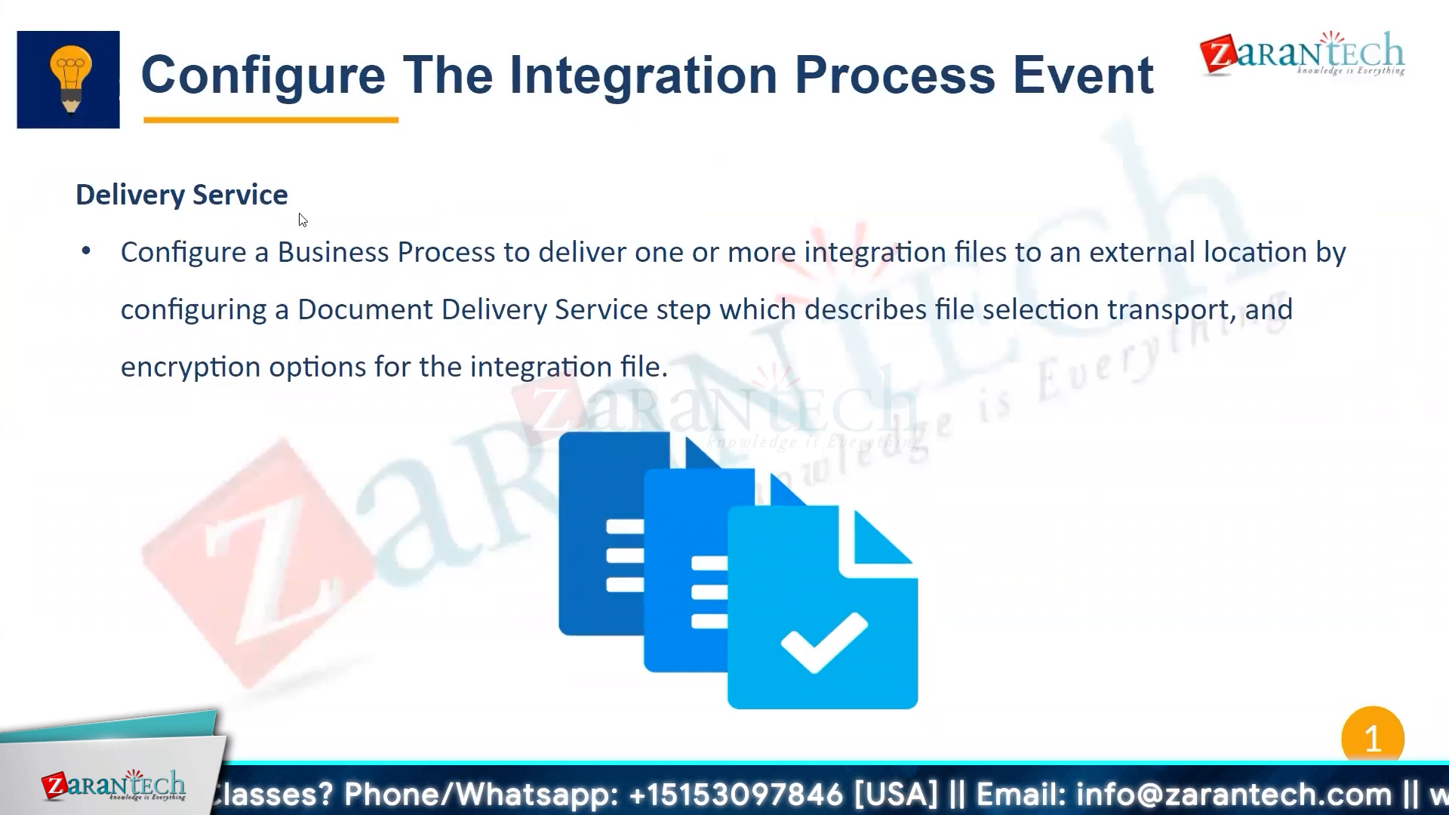
# Step: Advance to the Retrieval Service slide
pyautogui.press('Right')
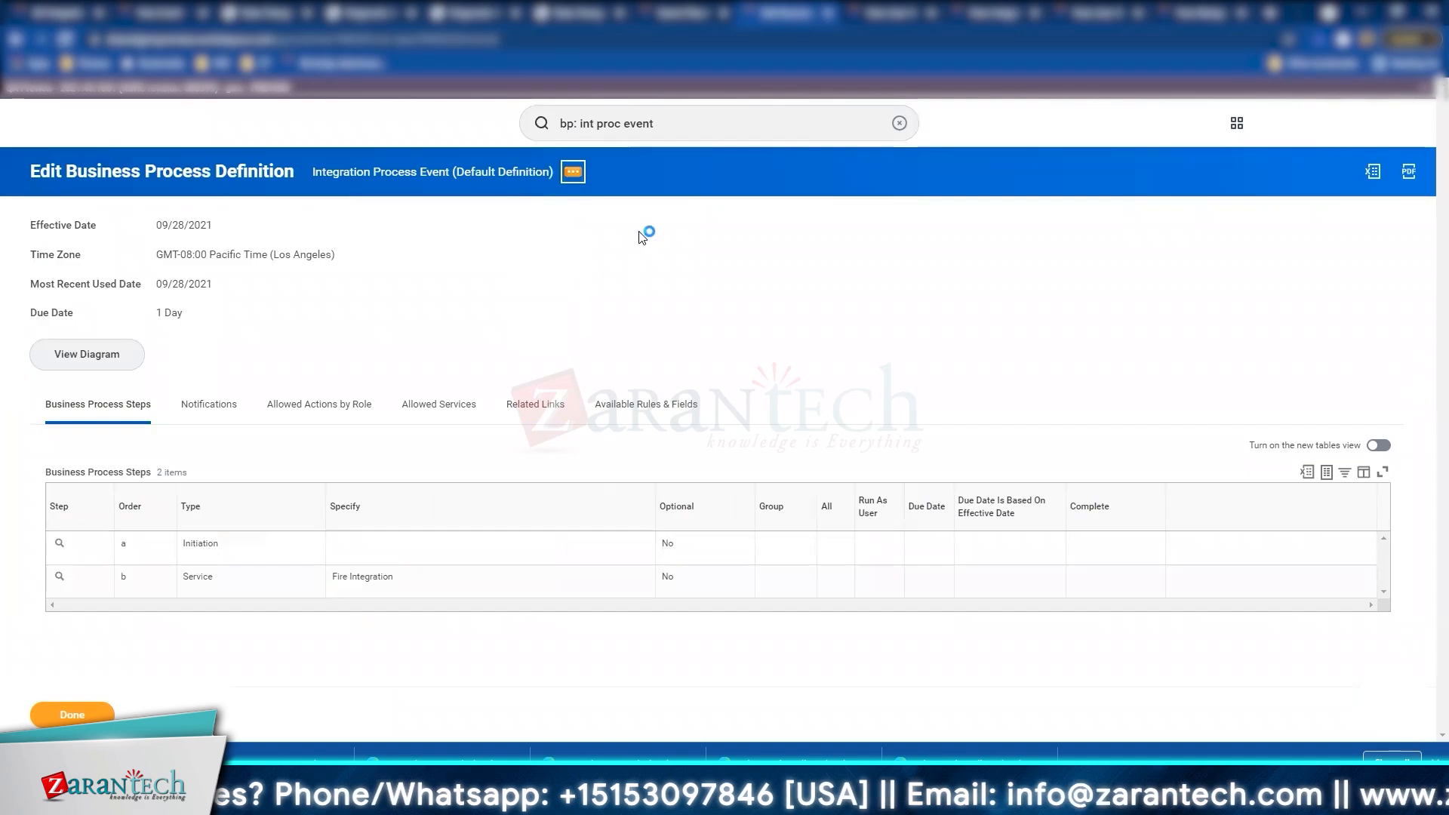
# Step: Open the Integration Process Event business process definition for editing
pyautogui.click(572, 171)
pyautogui.moveTo(657, 256)
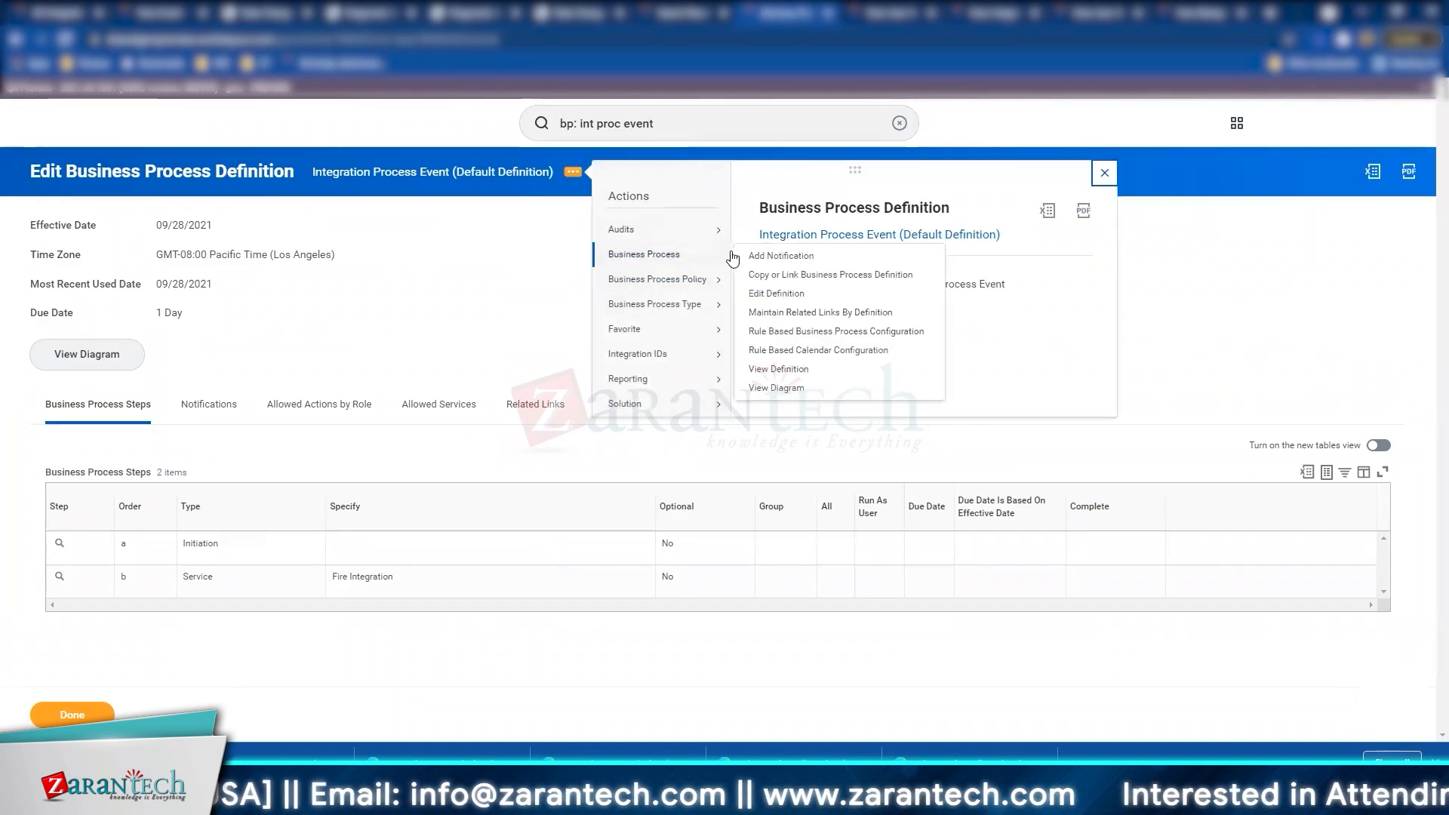
pyautogui.click(777, 294)
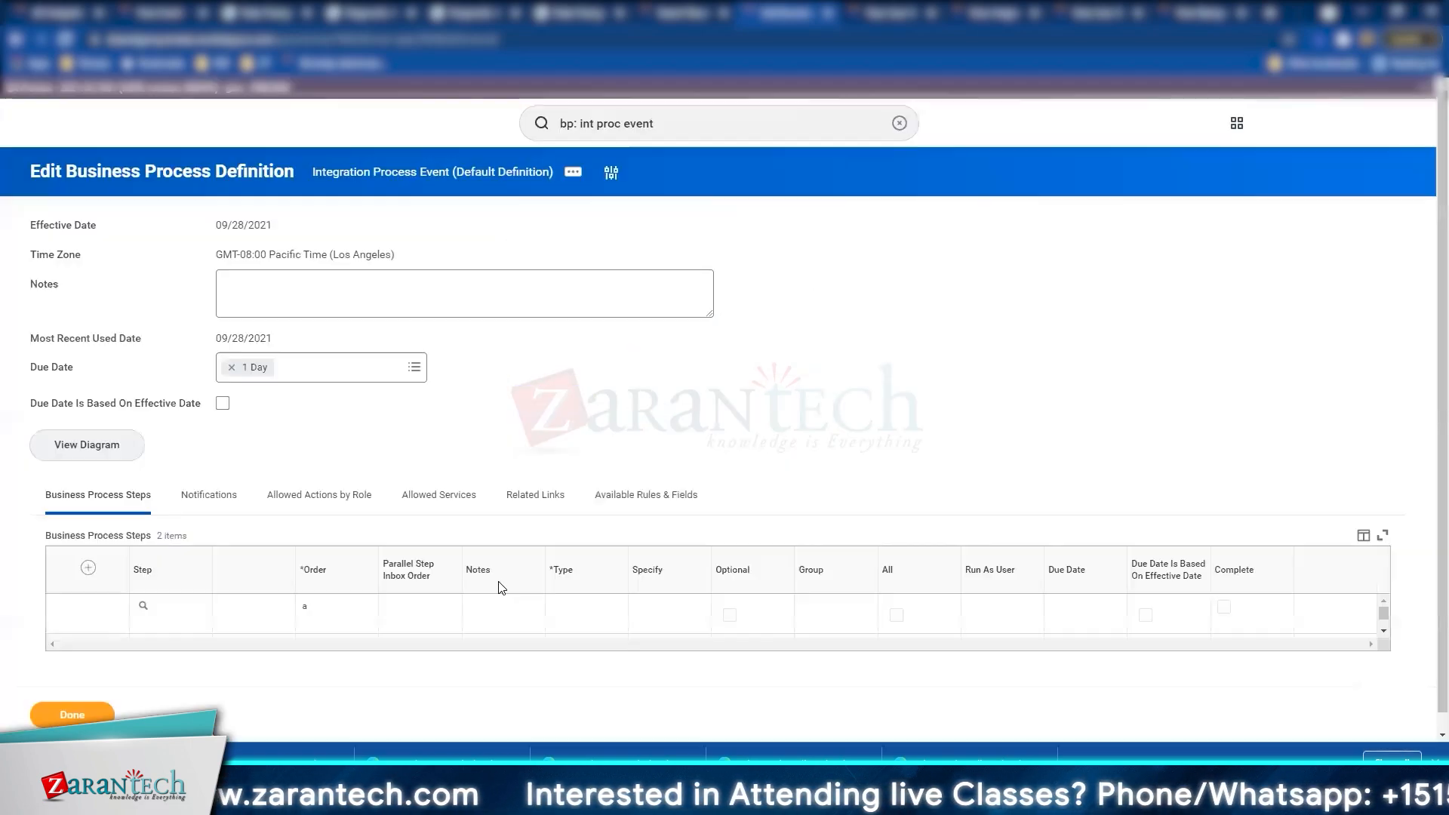
pyautogui.scroll(-1, 358, 494)
pyautogui.scroll(-1, 359, 494)
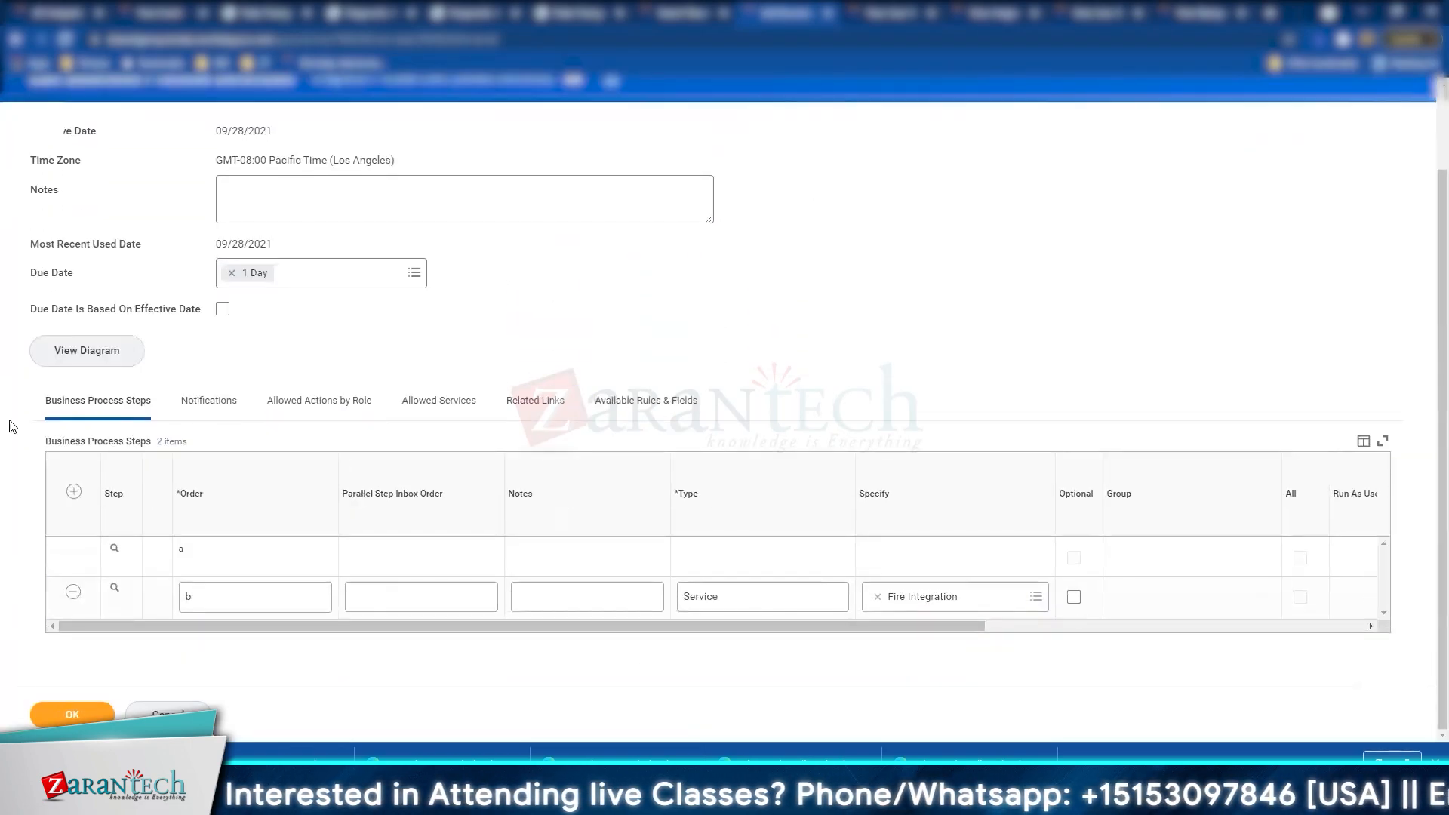
# Step: Add step c as a Service step specifying Document Retrieval and save the definition
pyautogui.click(234, 557)
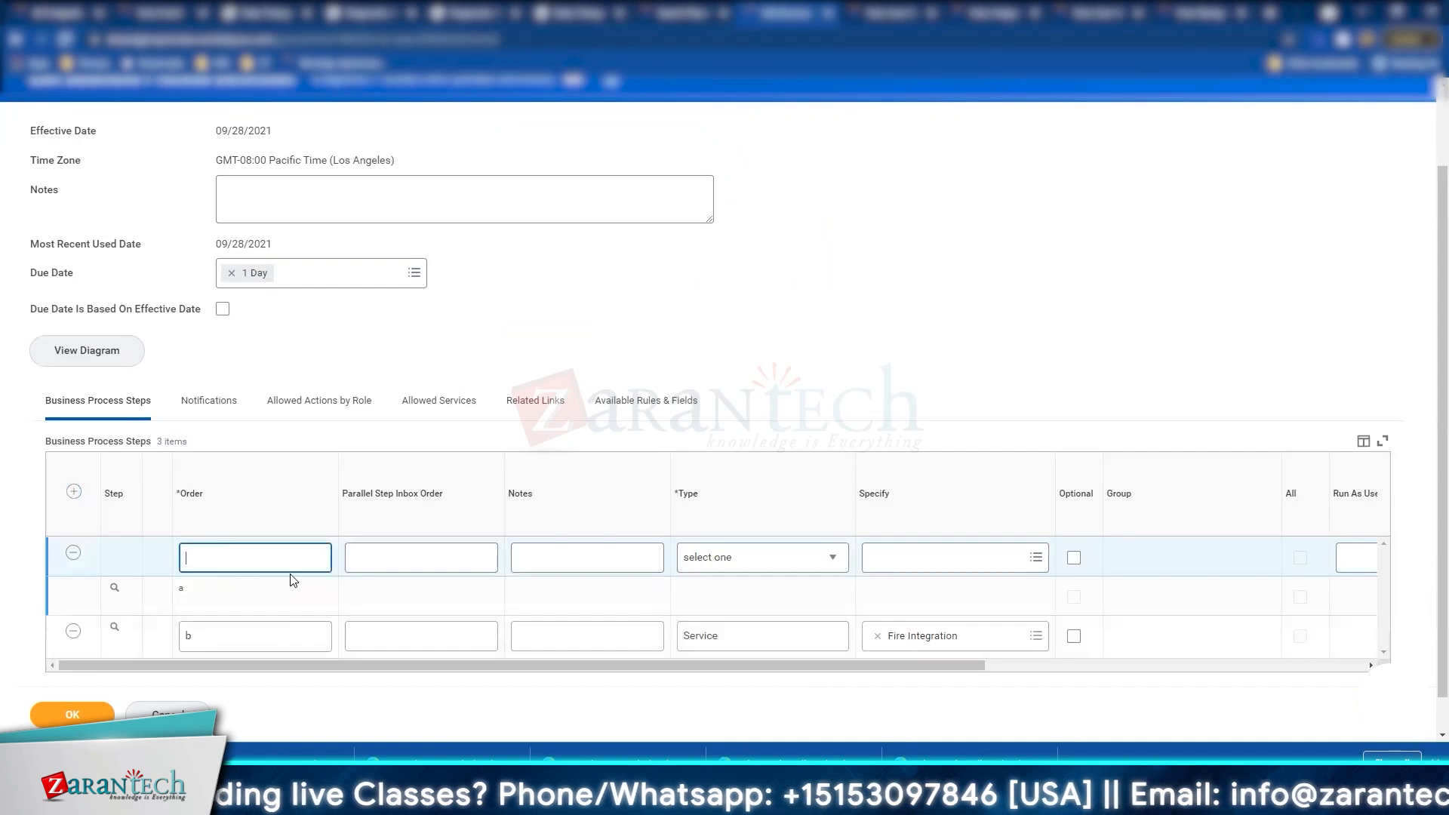
pyautogui.write('c')
pyautogui.press('Tab')
pyautogui.click(739, 570)
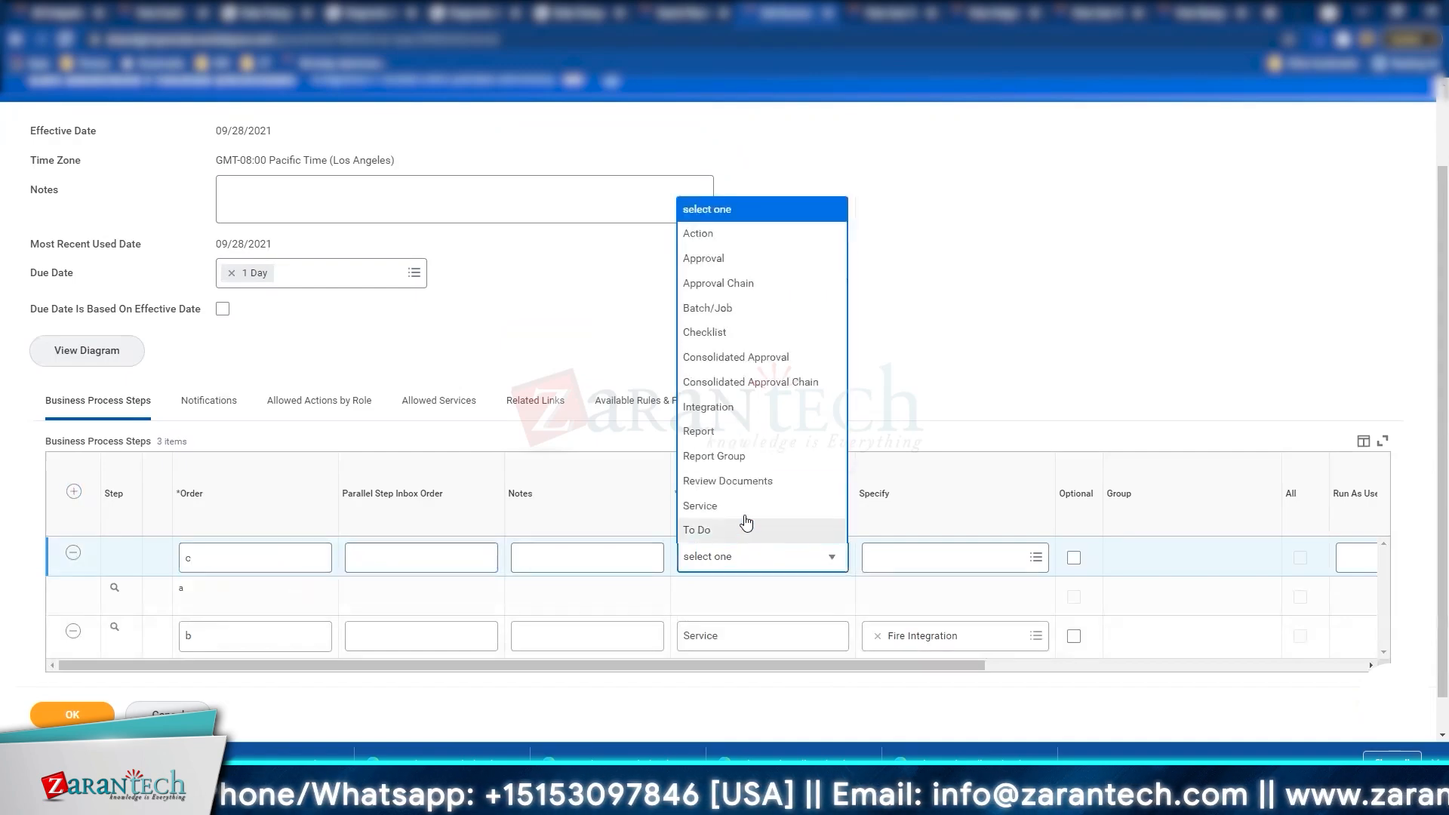
pyautogui.click(724, 507)
pyautogui.click(905, 557)
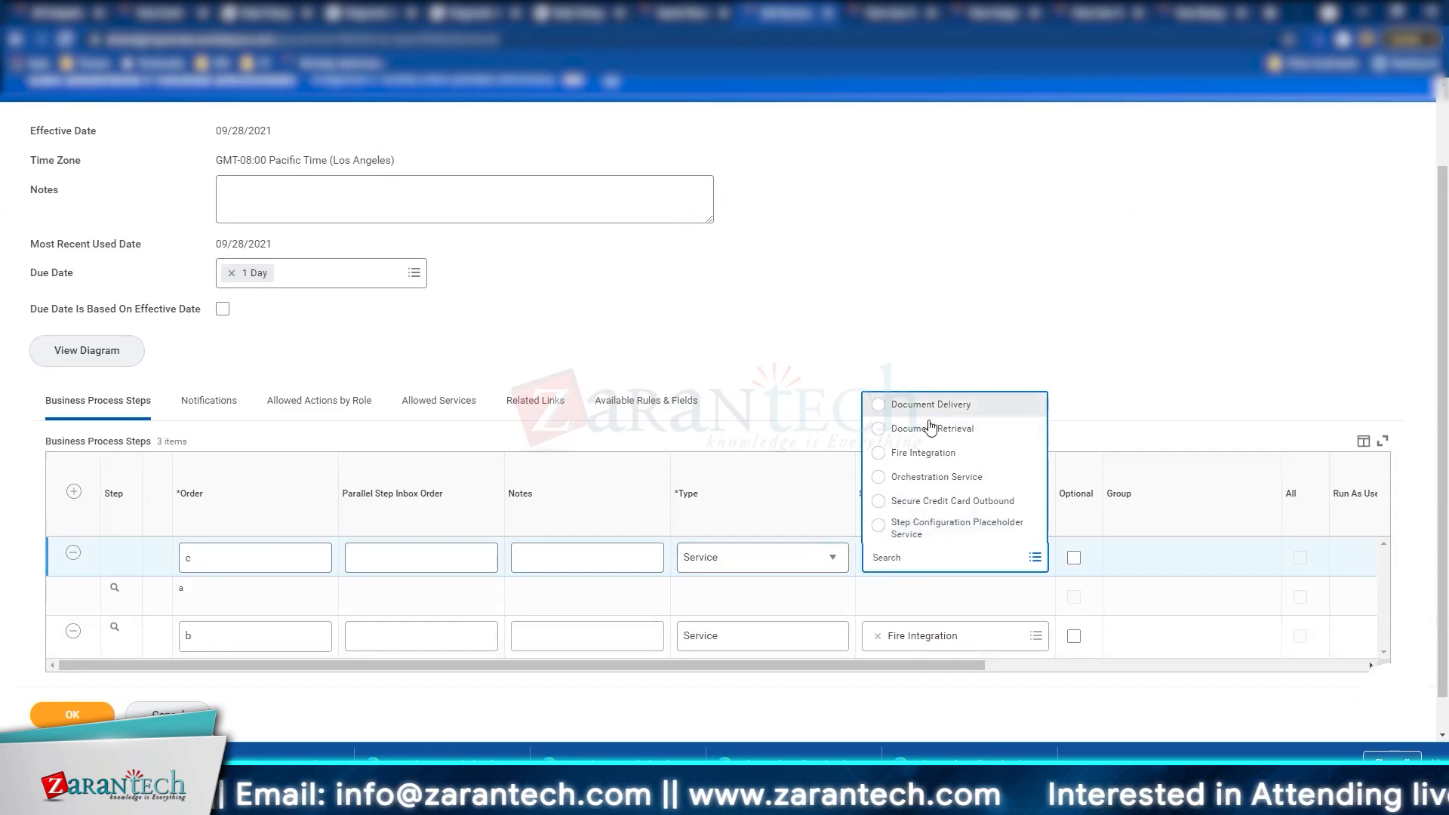
pyautogui.click(931, 428)
pyautogui.moveTo(966, 666); pyautogui.dragTo(1446, 673)
pyautogui.click(66, 708)
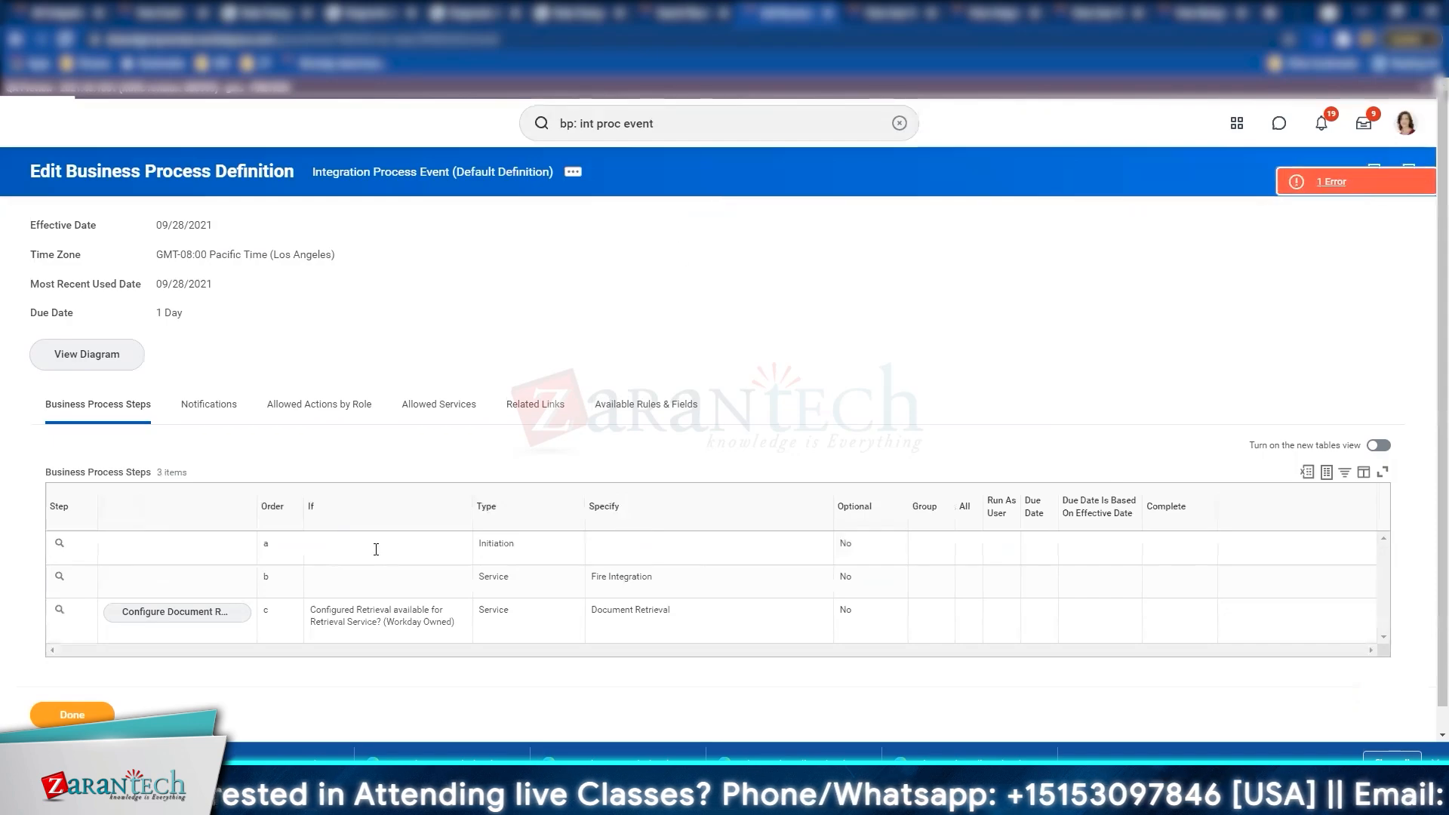
# Step: Open Configure Document Retrieval for step c, keeping File Name/Pattern as the file name option
pyautogui.click(189, 617)
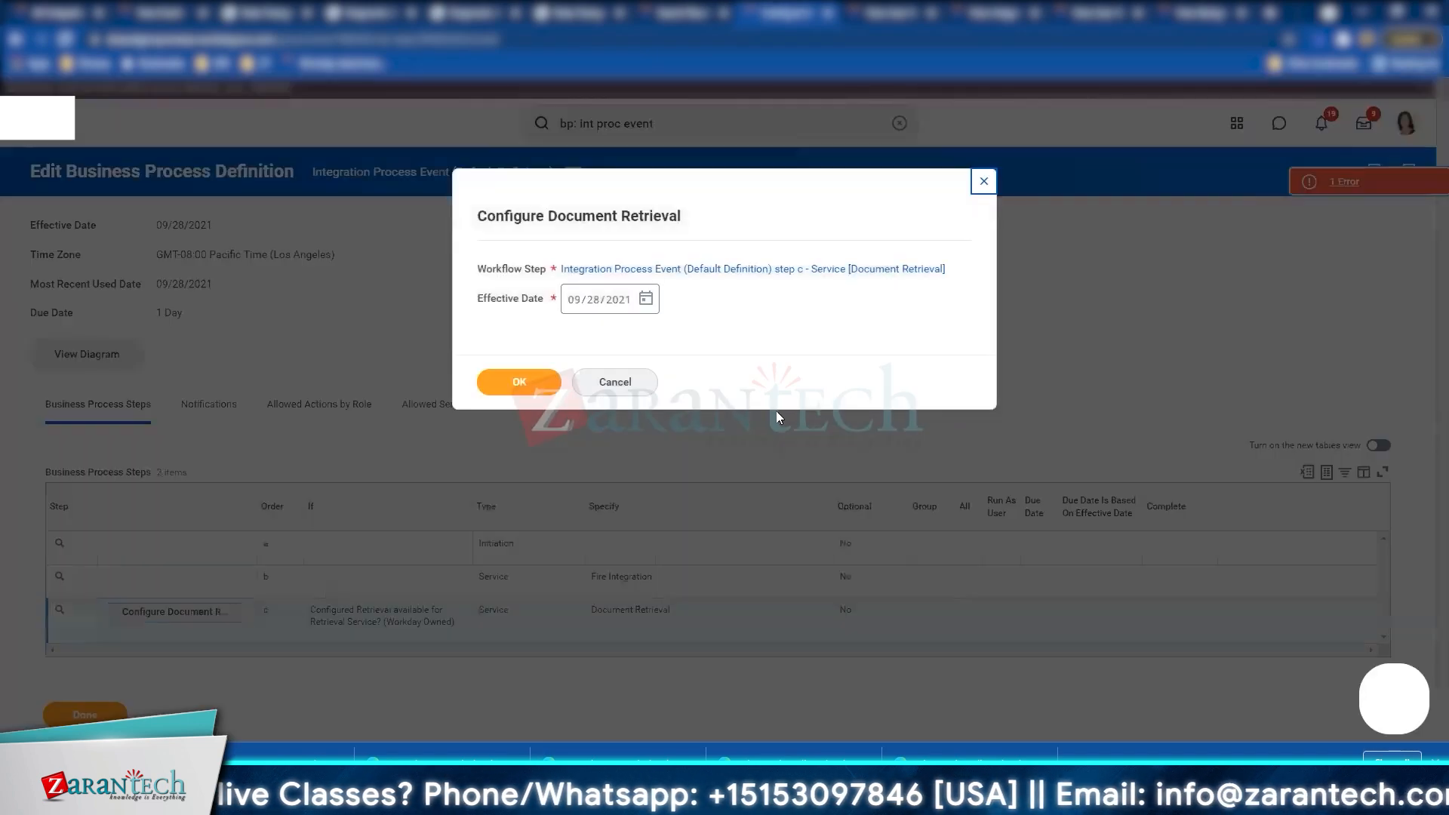
pyautogui.click(528, 382)
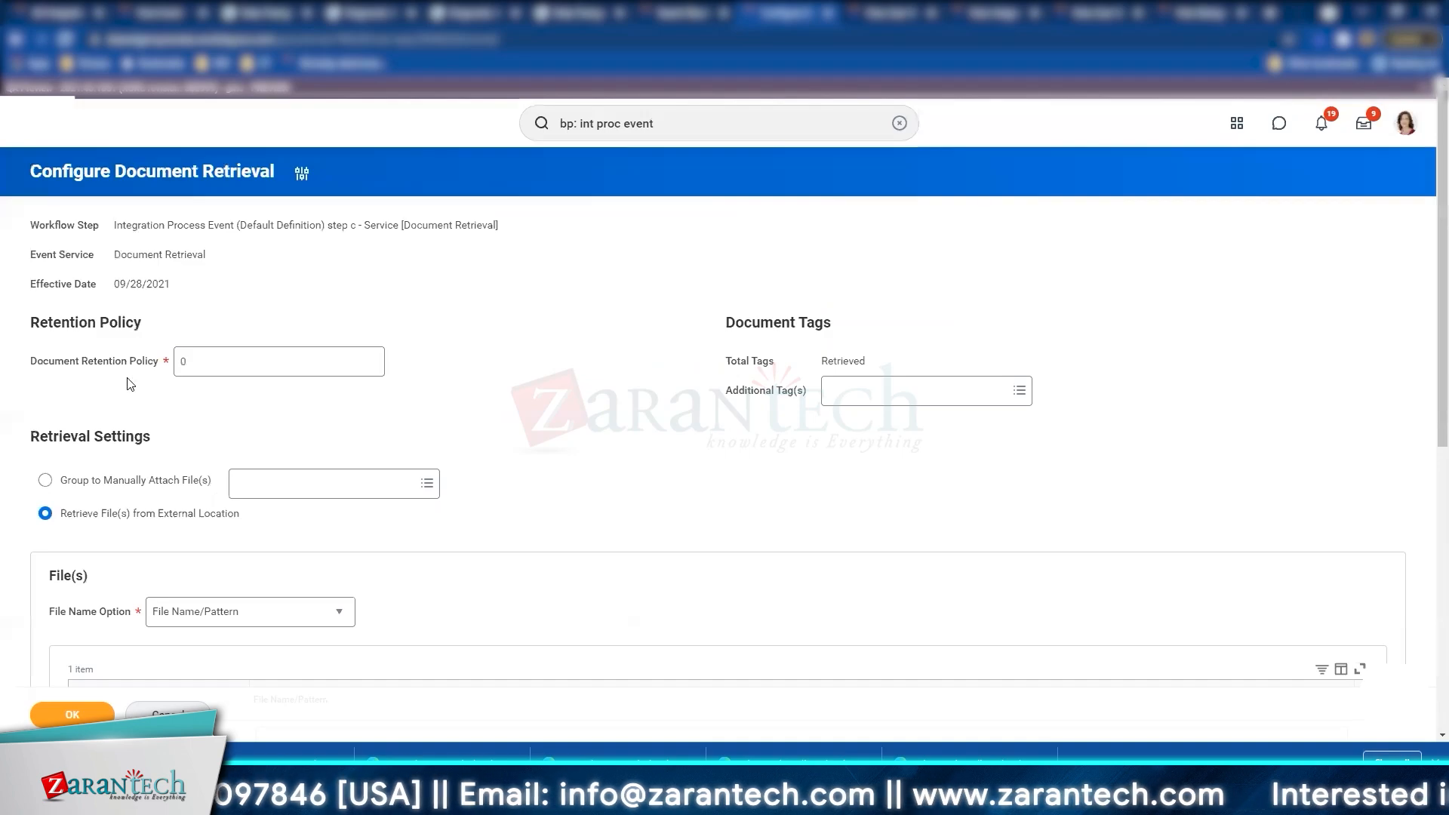
pyautogui.scroll(-3, 129, 381)
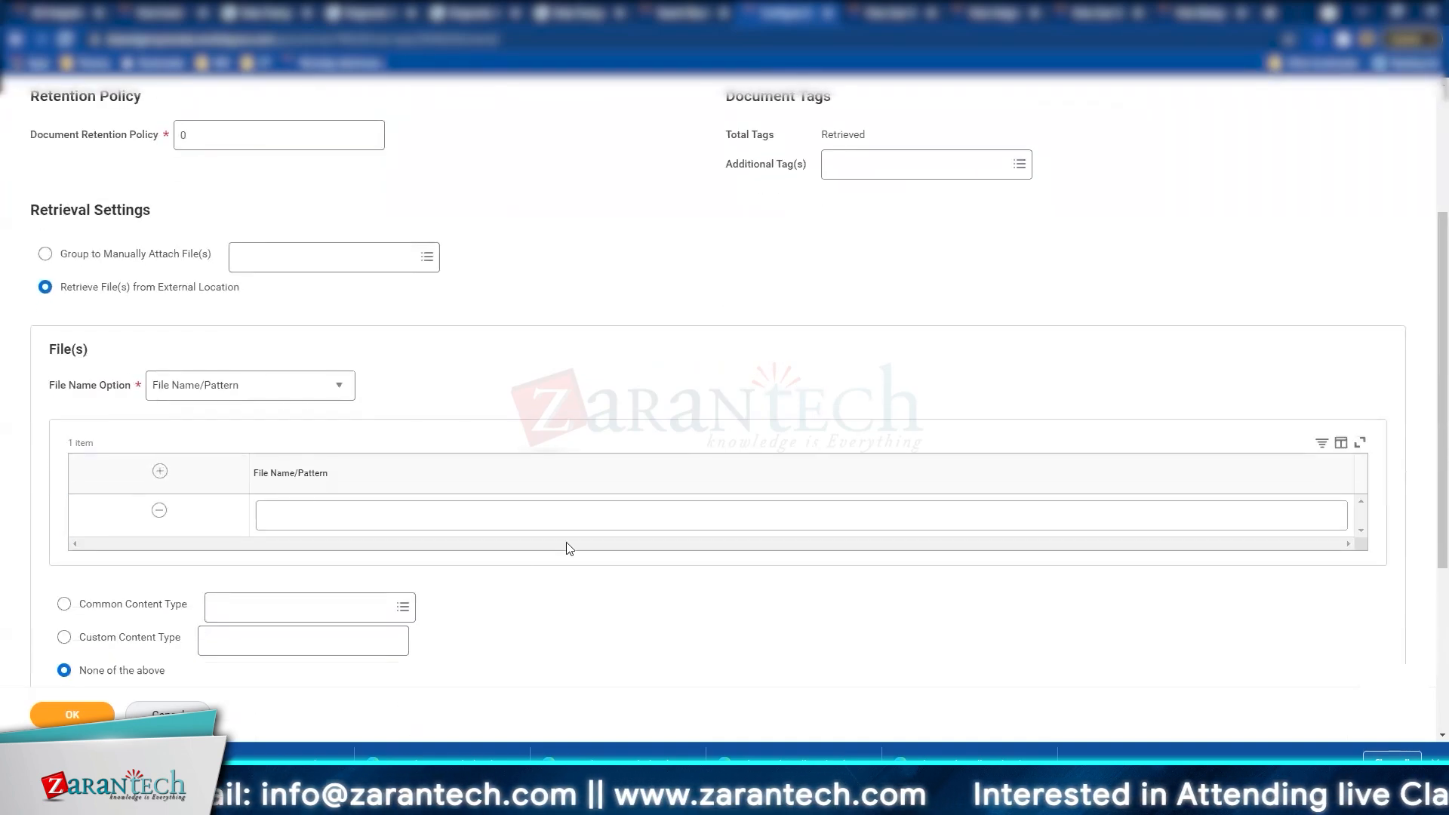
pyautogui.click(334, 388)
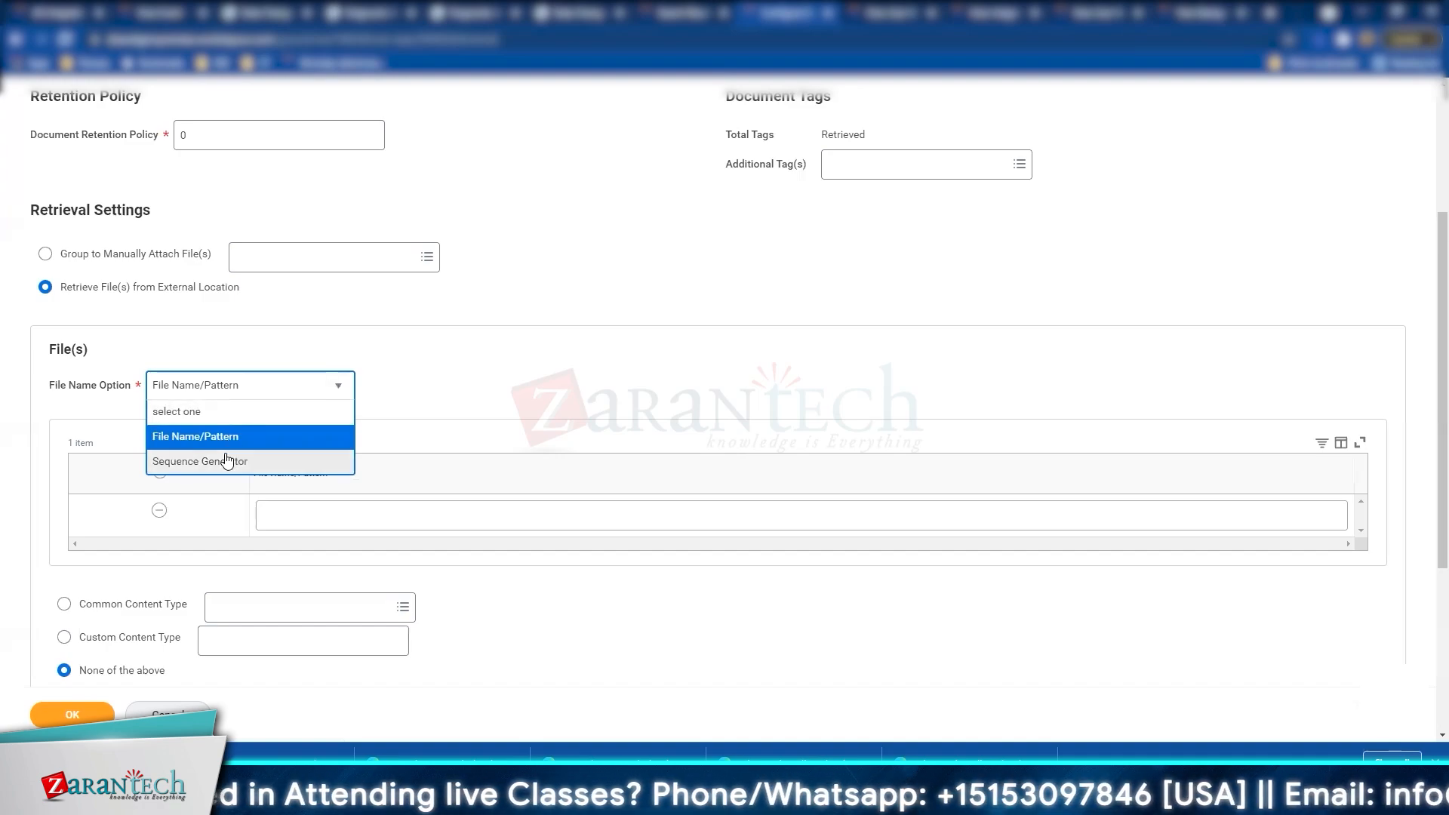
pyautogui.click(485, 286)
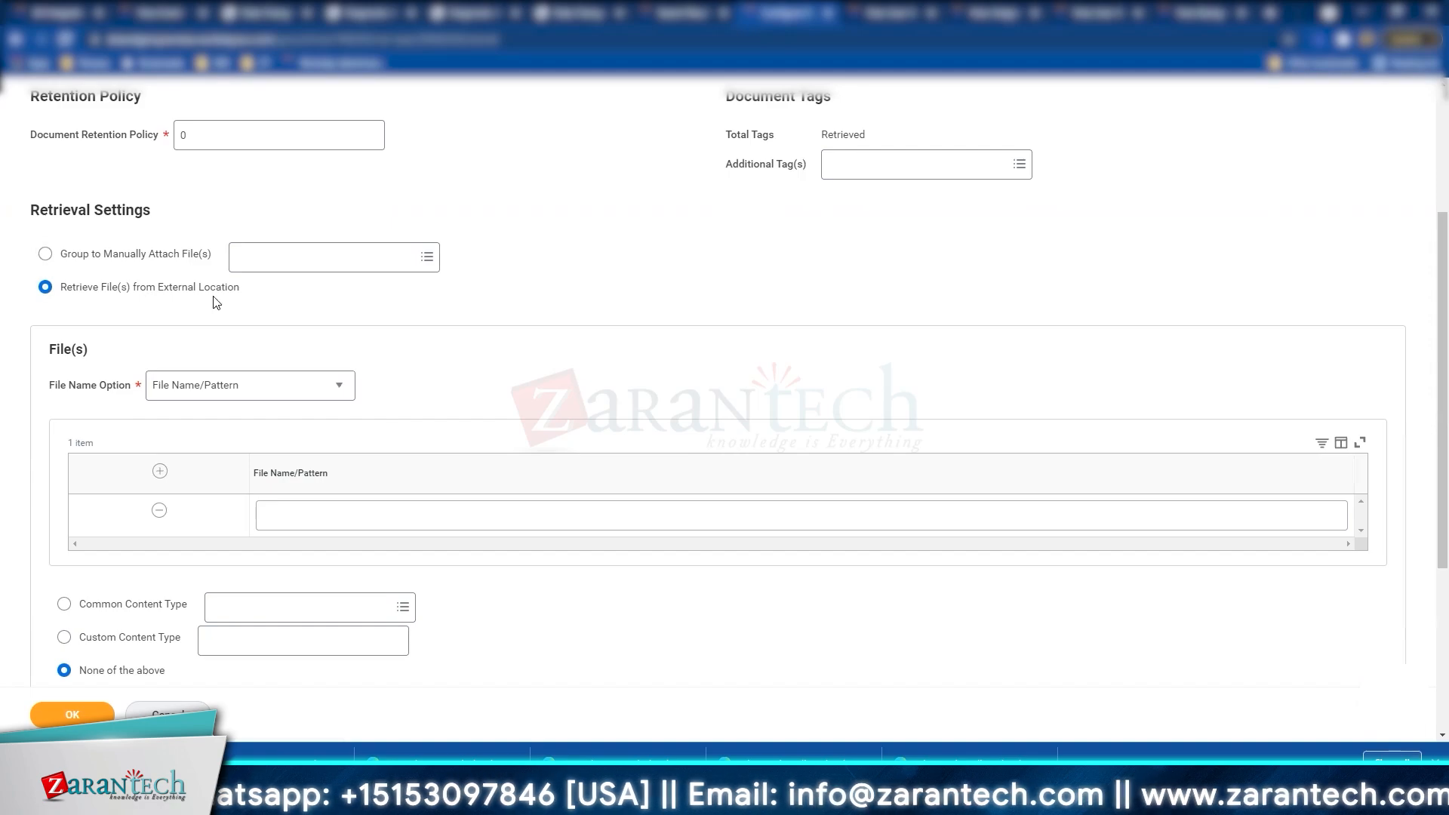
pyautogui.scroll(-4, 216, 302)
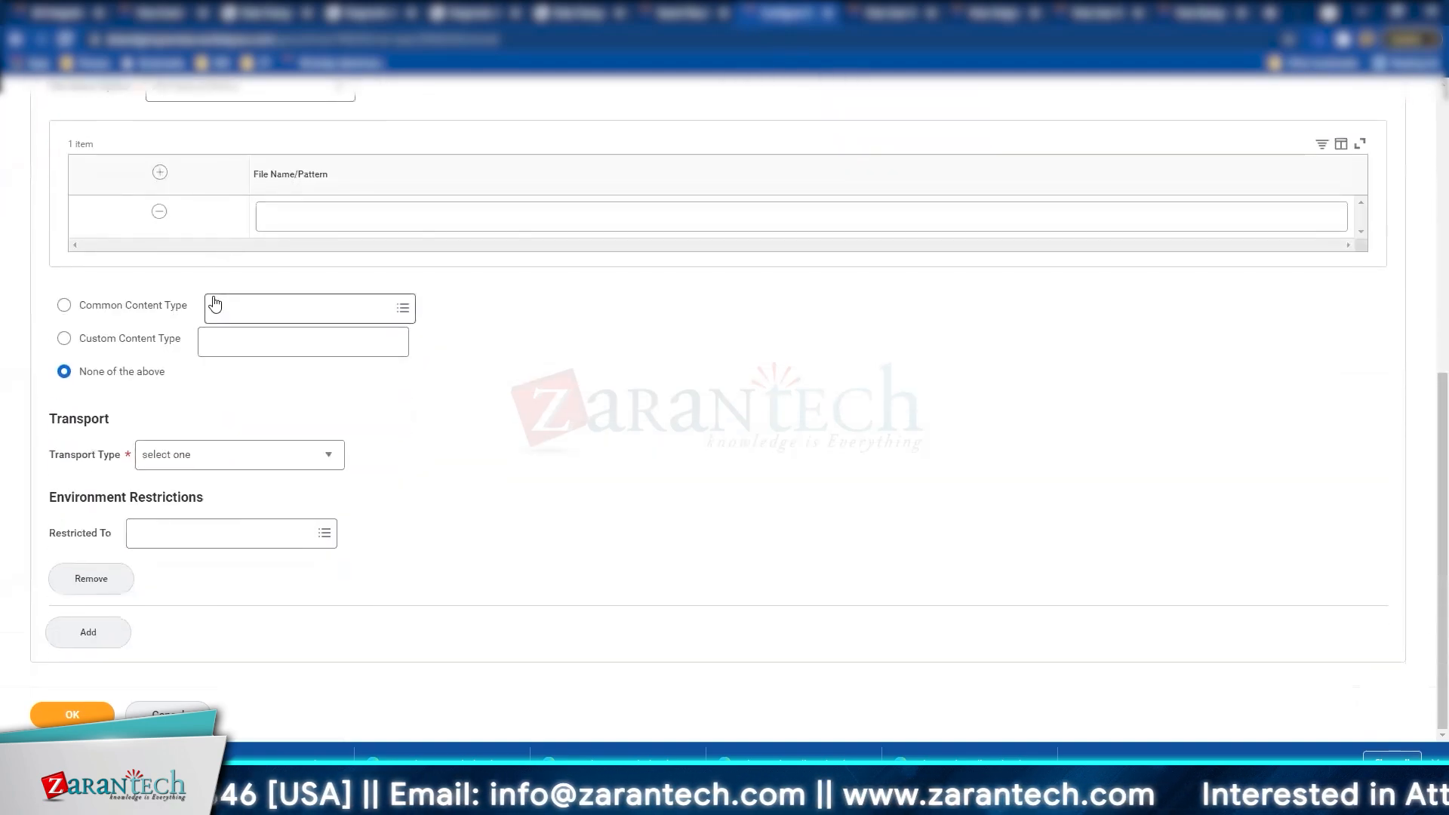
# Step: Set the retrieval's transport type to SFTP and begin the SFTP Address field
pyautogui.click(268, 455)
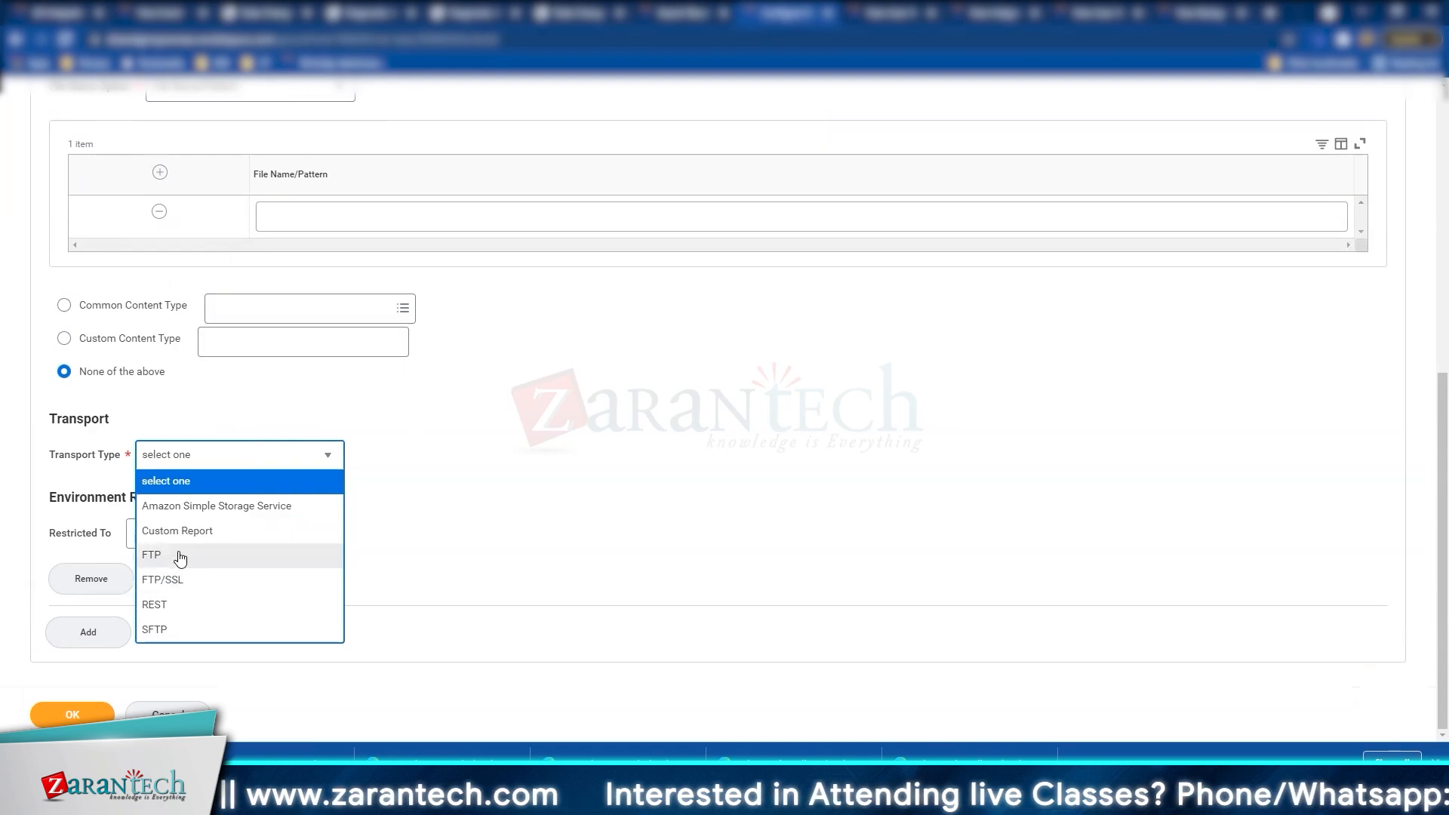
pyautogui.click(164, 630)
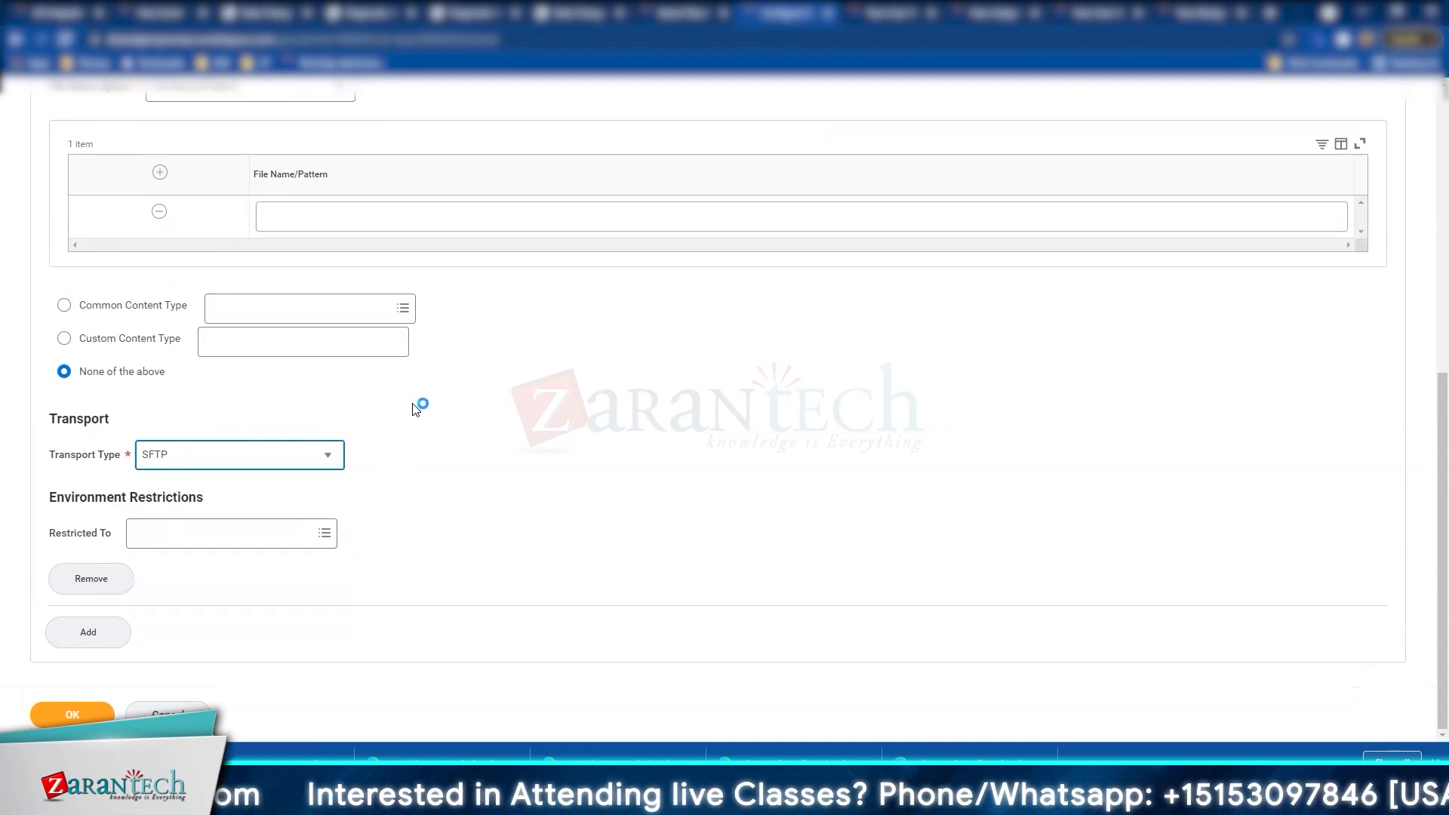
pyautogui.scroll(-2, 375, 527)
pyautogui.click(276, 369)
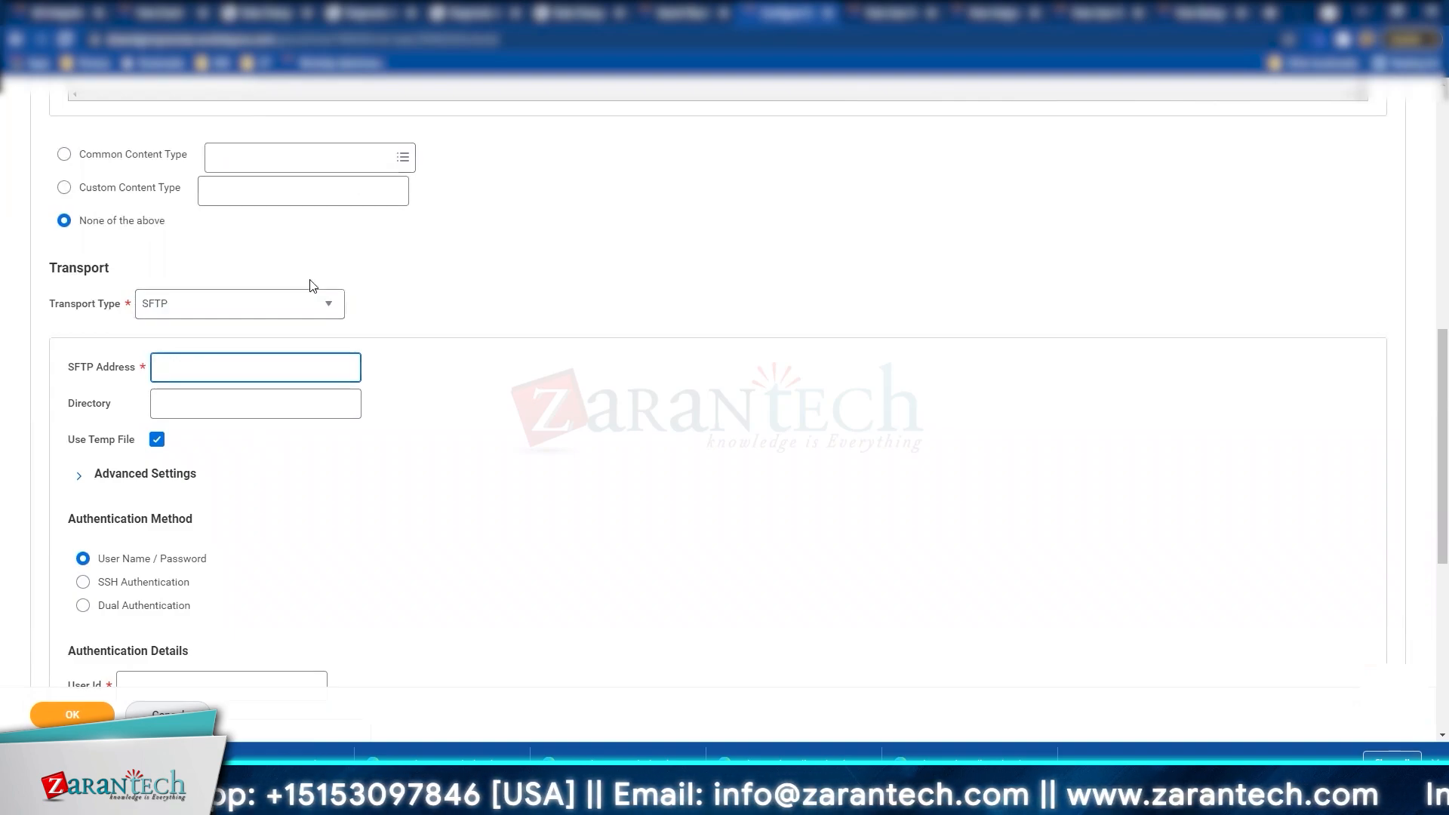
# Step: Select Common Content Type, leaving the content type itself blank
pyautogui.click(301, 313)
pyautogui.click(372, 178)
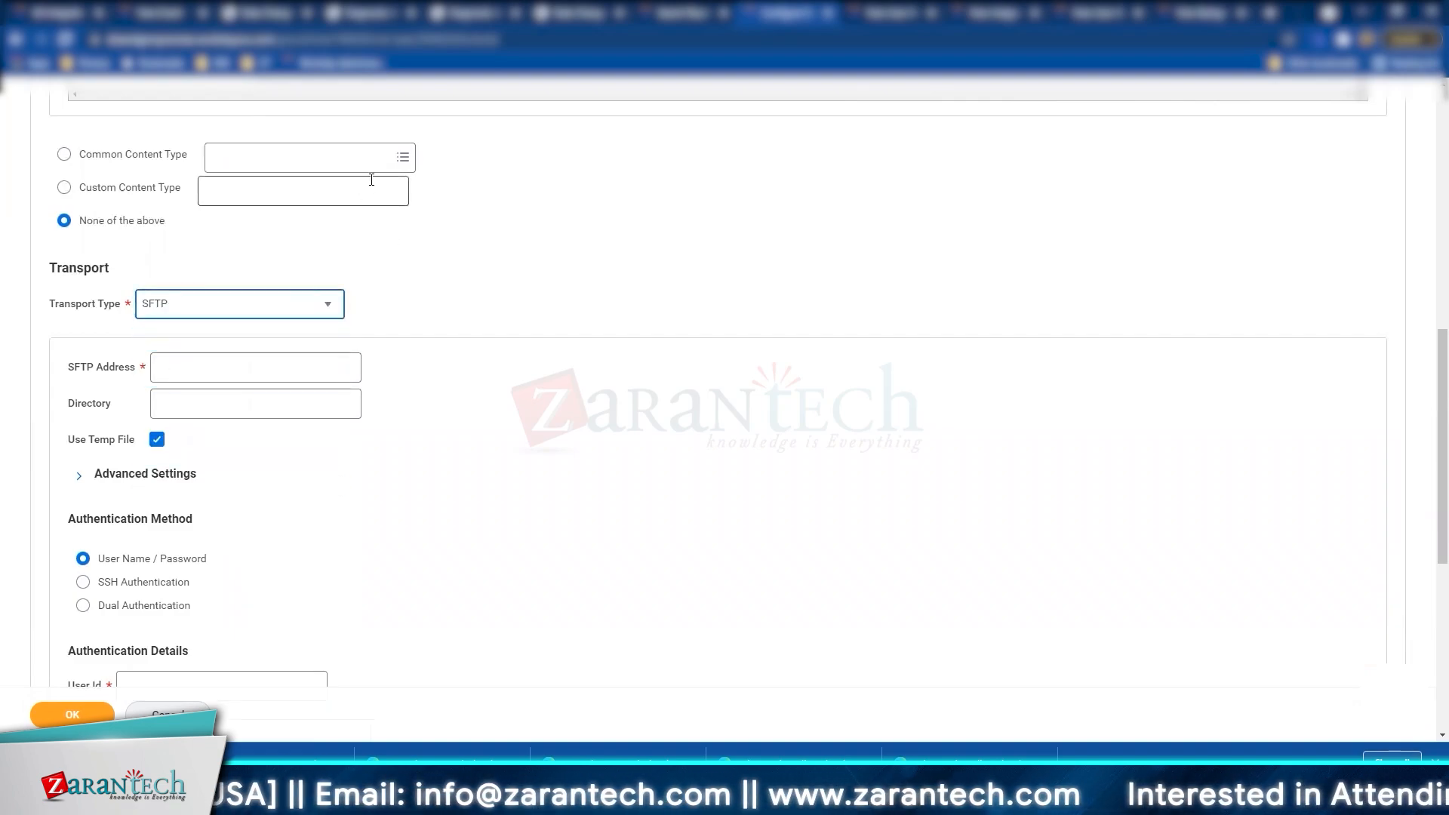
pyautogui.click(362, 161)
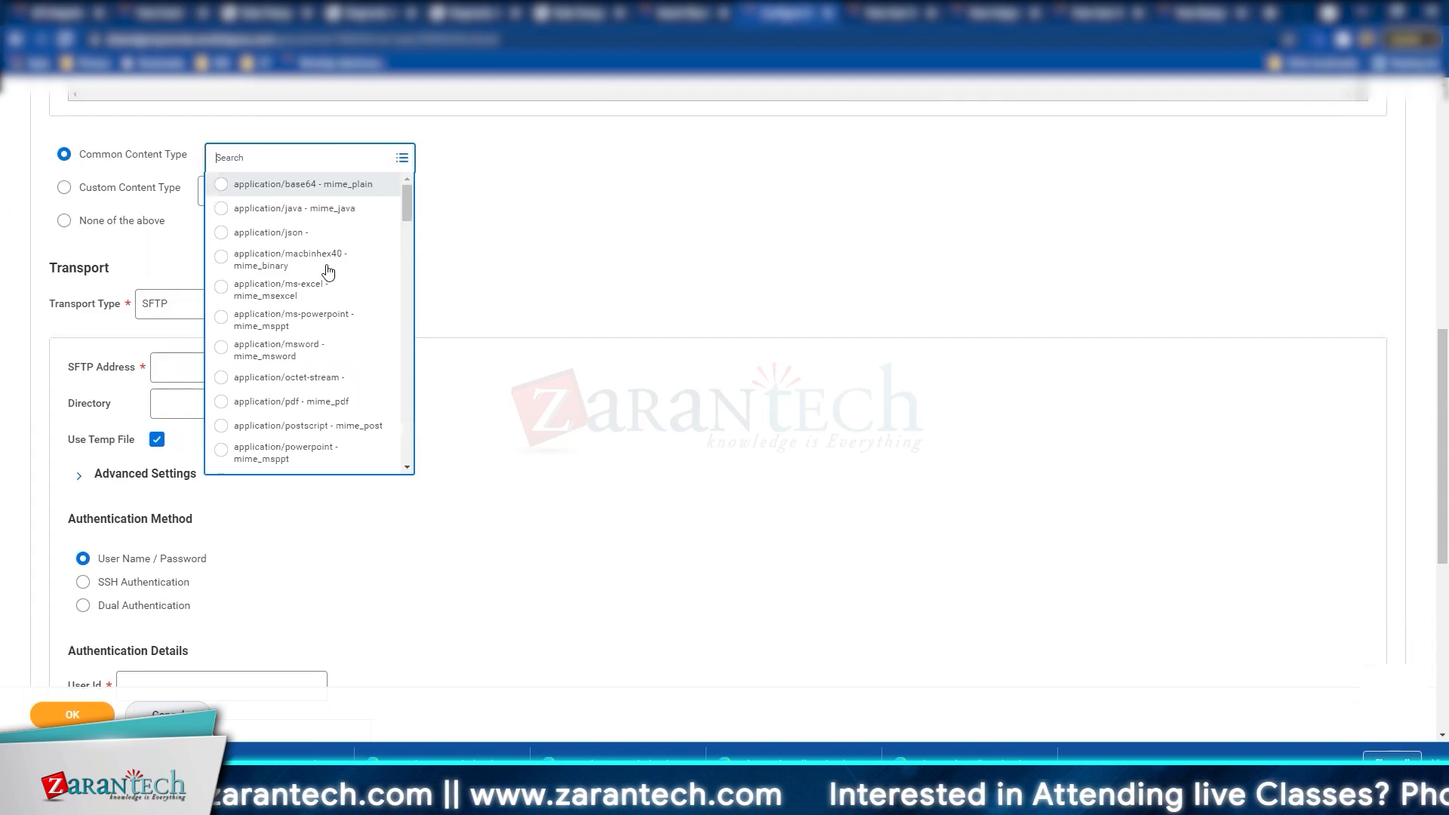
pyautogui.click(655, 285)
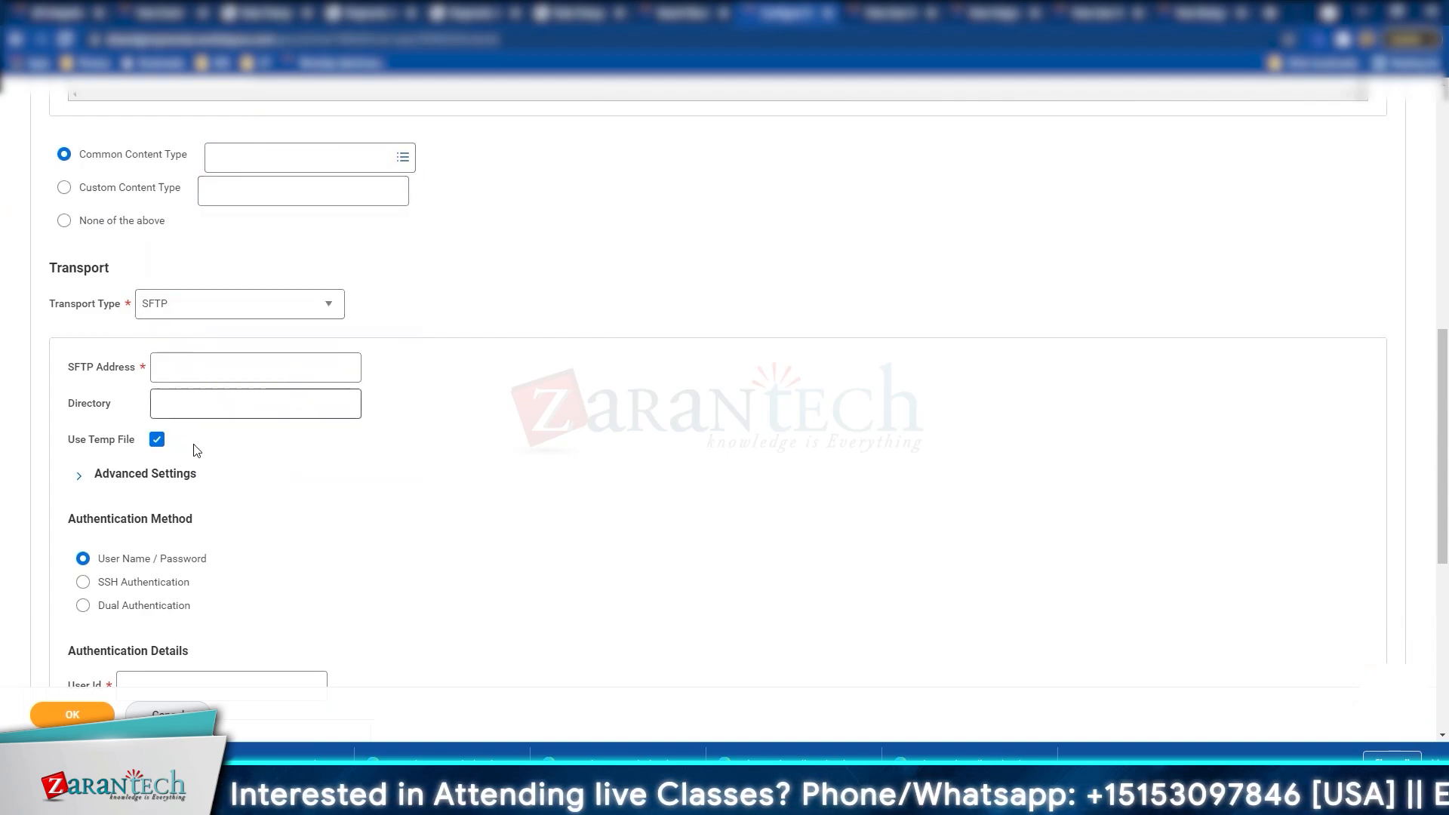
pyautogui.scroll(-2, 219, 486)
# Step: Enter SFTP address sftp://localhost.com and directory Retrival/filesbox, correcting the address prefix
pyautogui.click(198, 216)
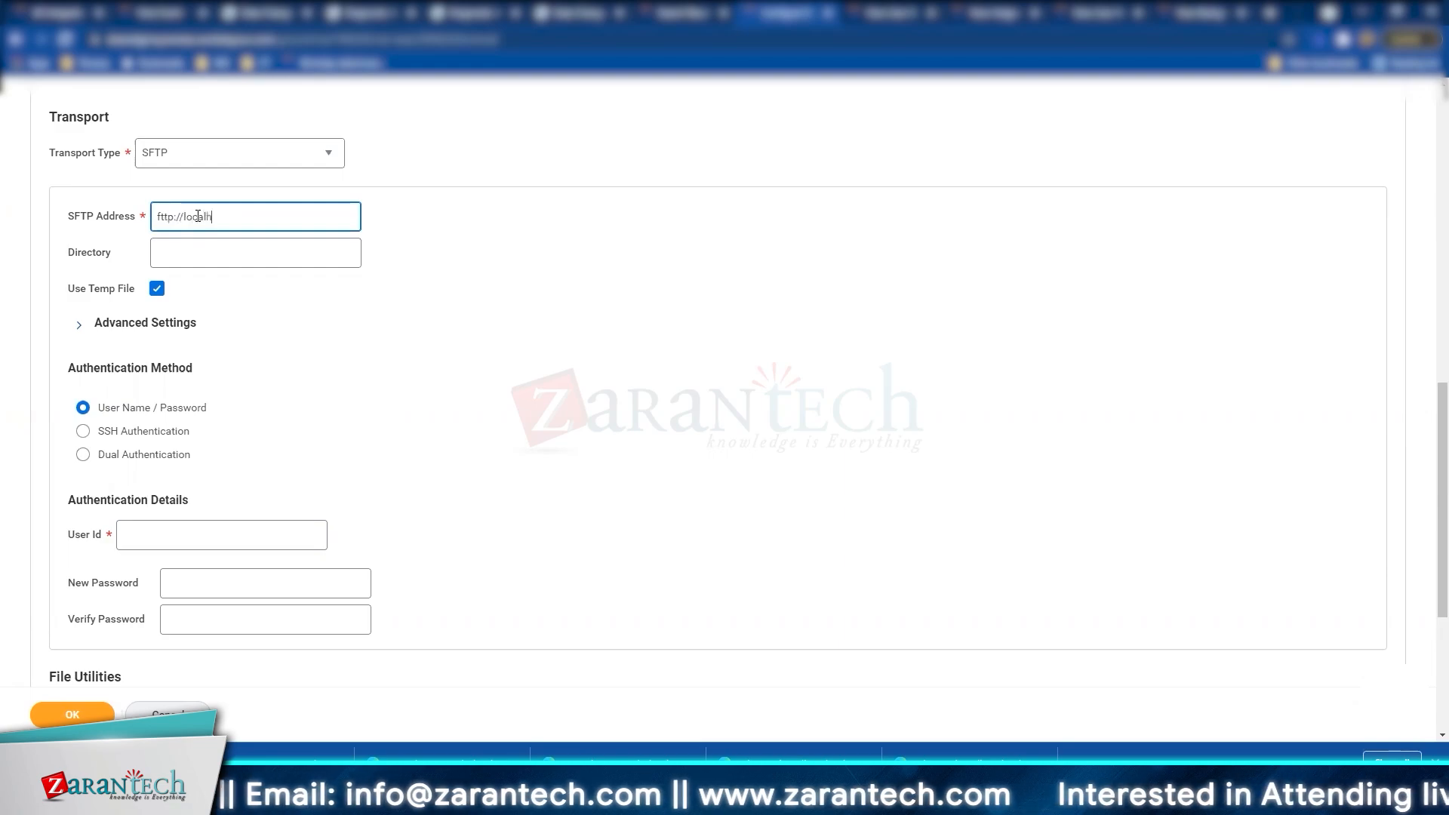
pyautogui.press('Tab')
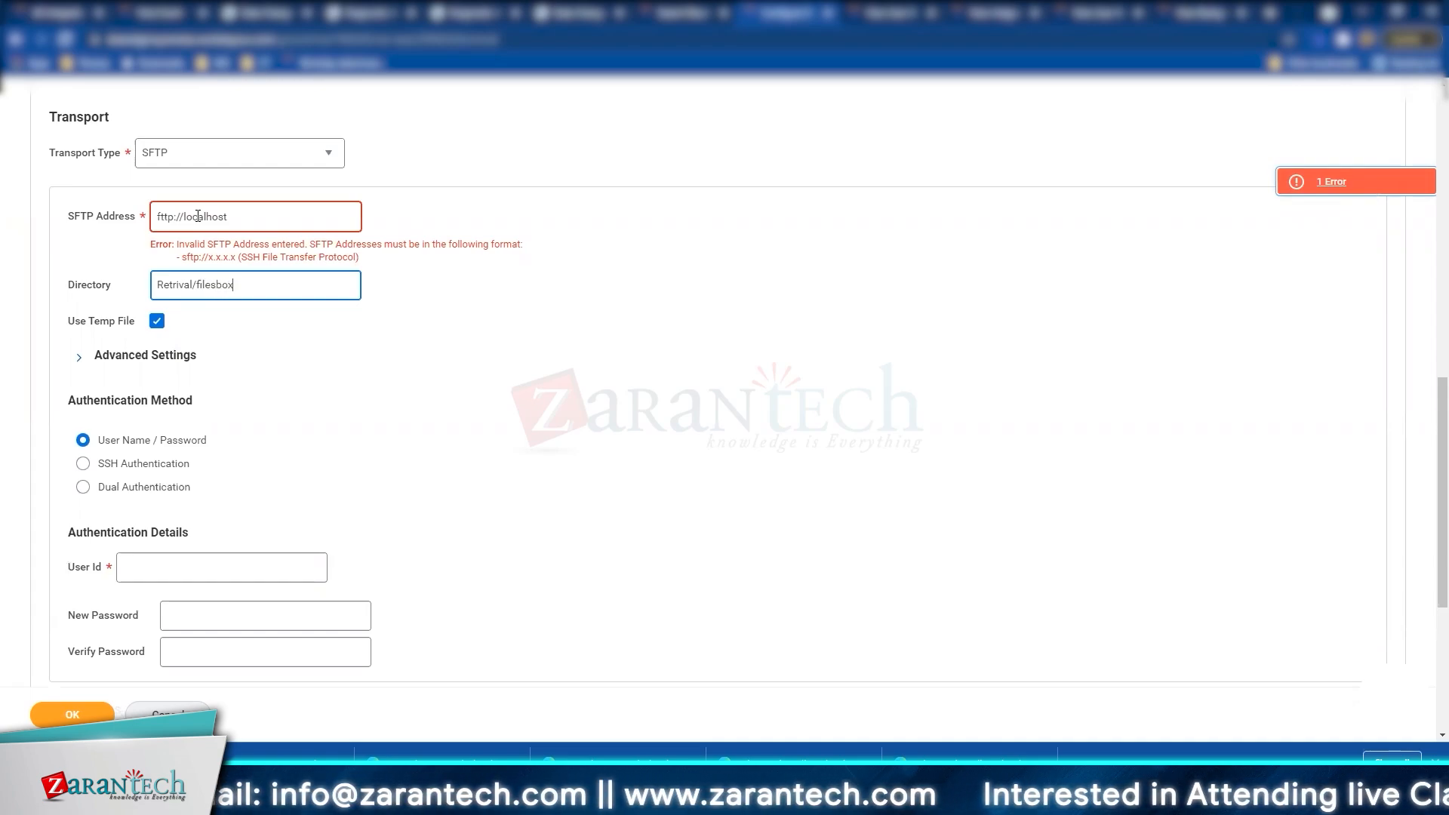
pyautogui.tripleClick(197, 216)
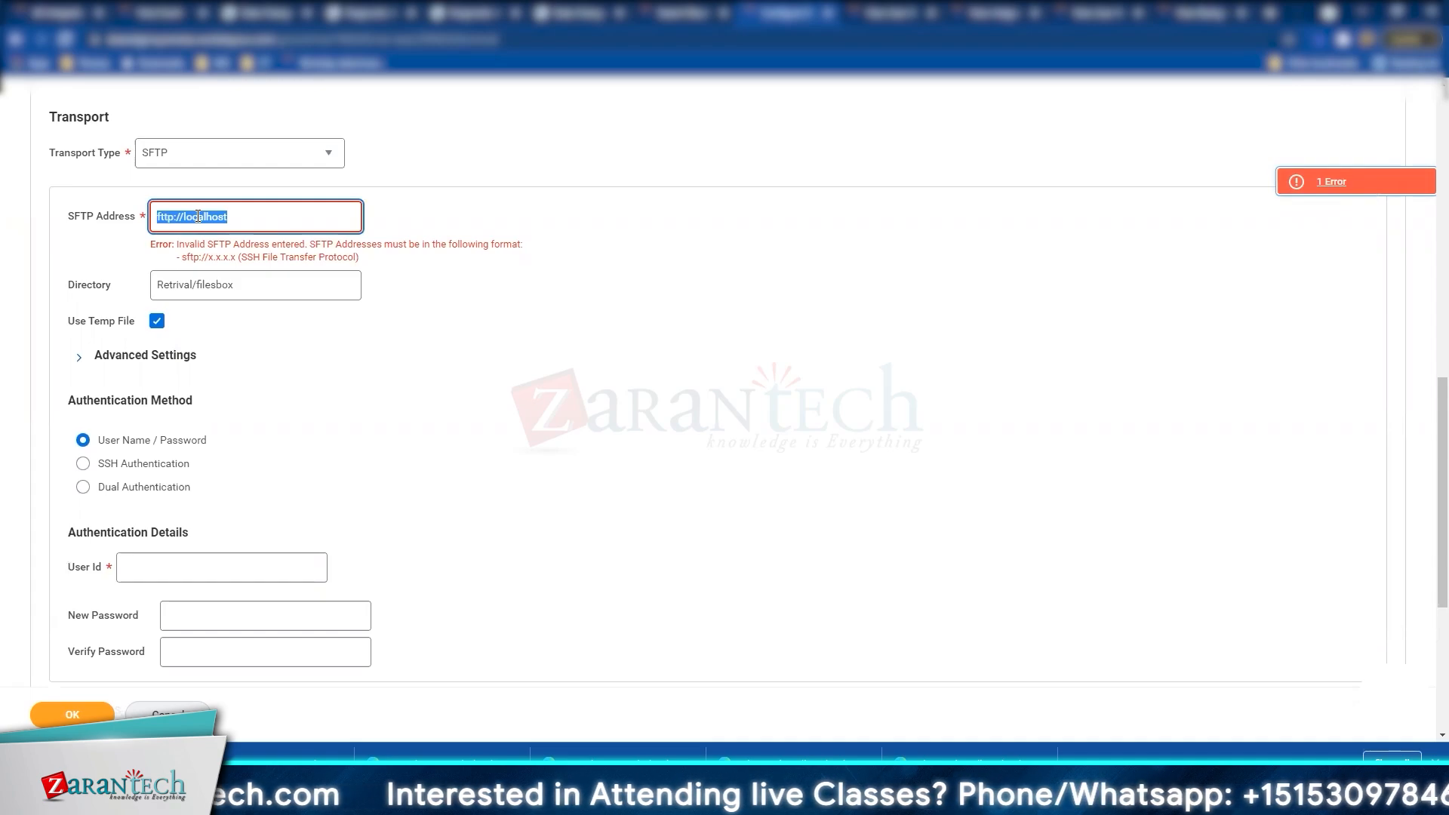
pyautogui.press('End')
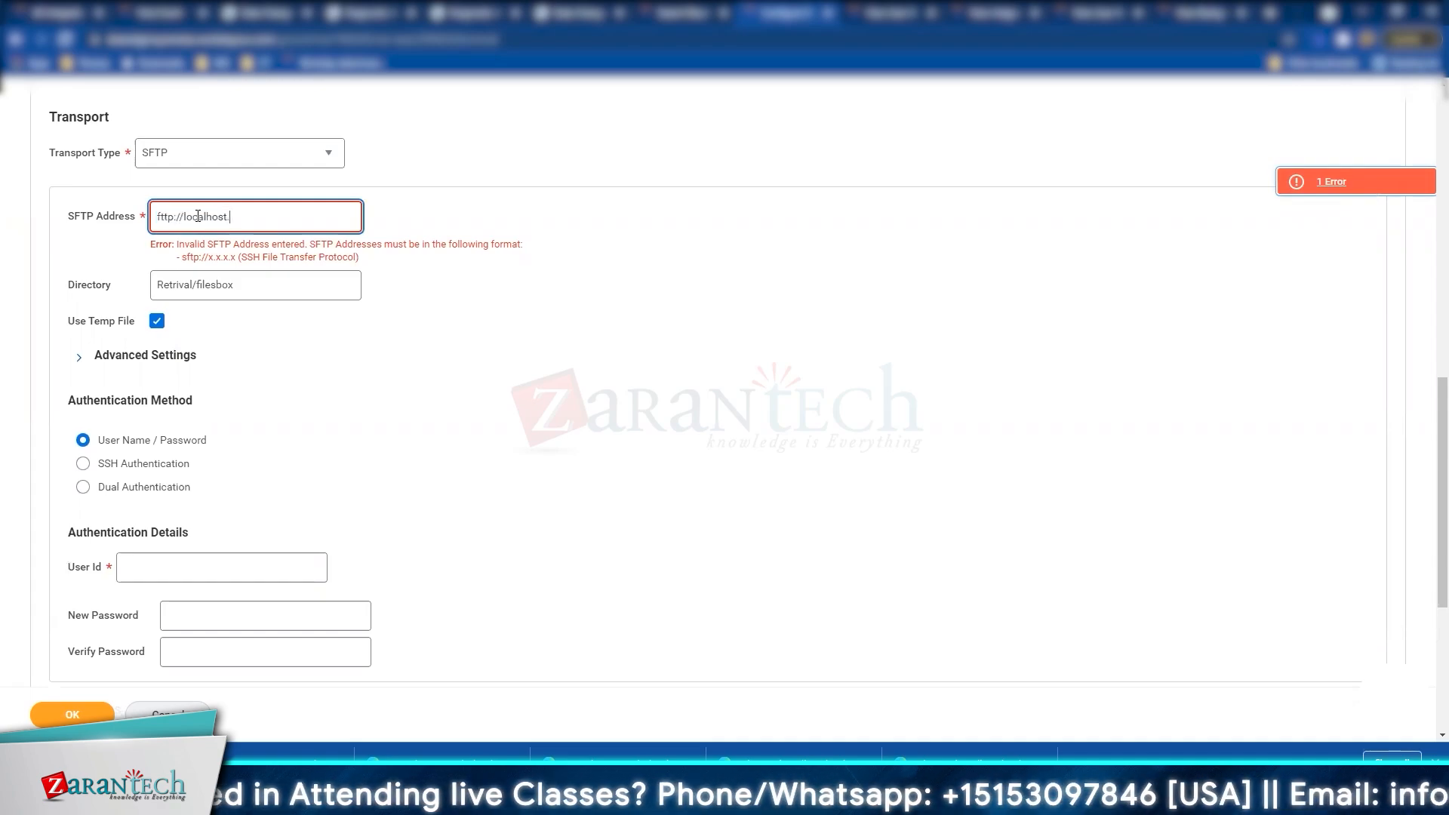
pyautogui.press('Tab')
pyautogui.press('Tab')
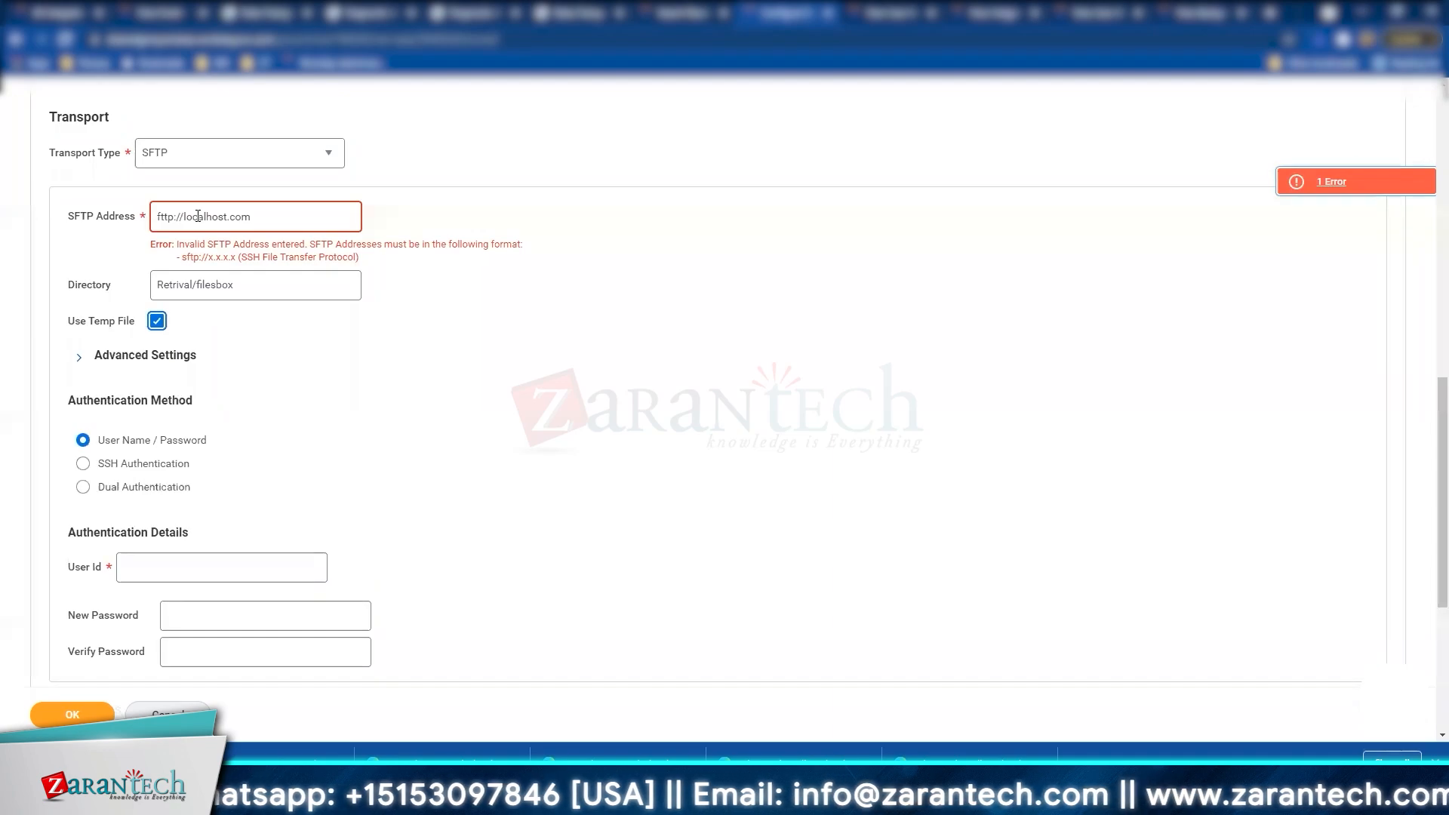
pyautogui.hotkey('shift', 'Tab')
pyautogui.hotkey('shift', 'Tab')
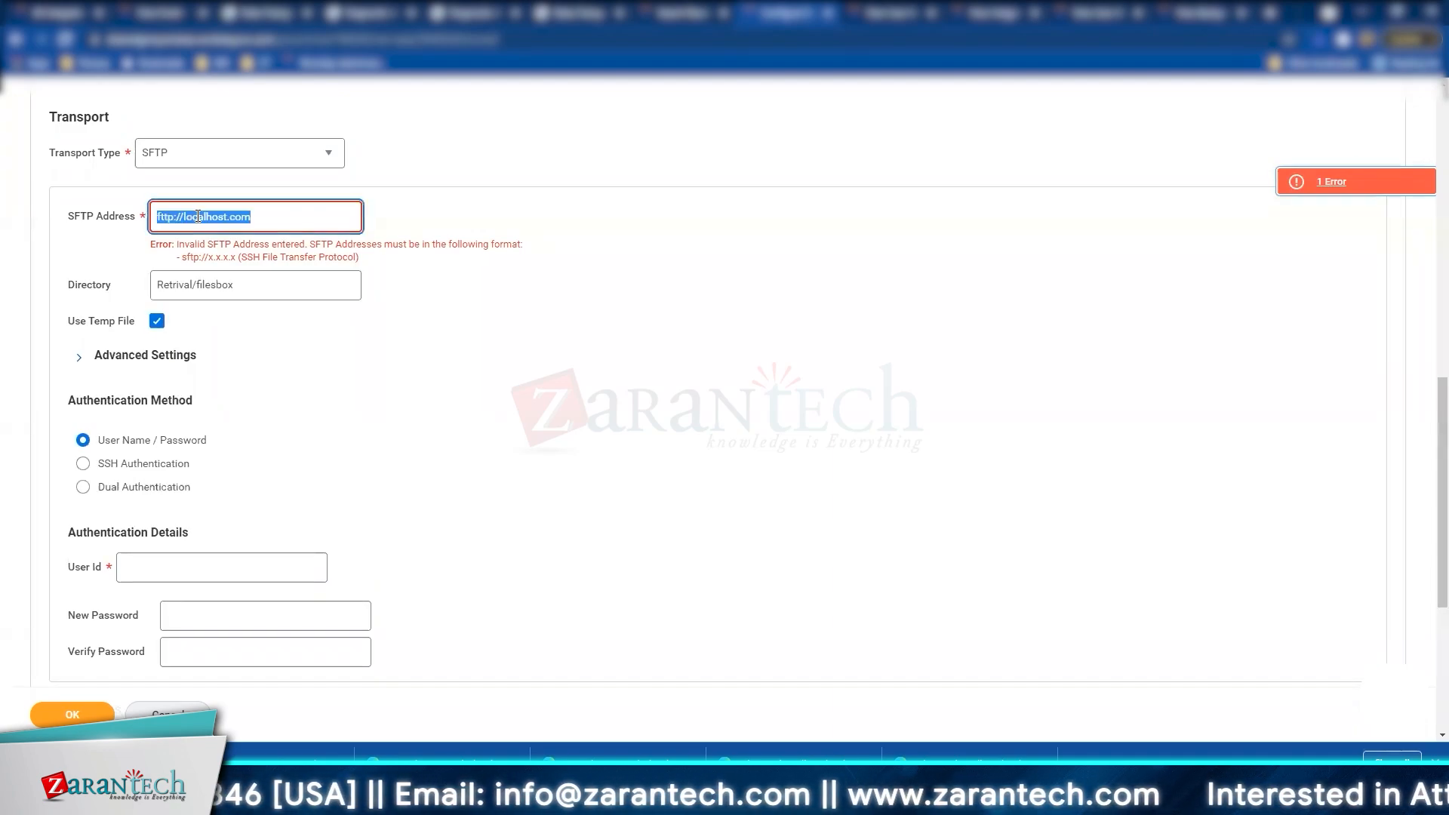
pyautogui.click(198, 216)
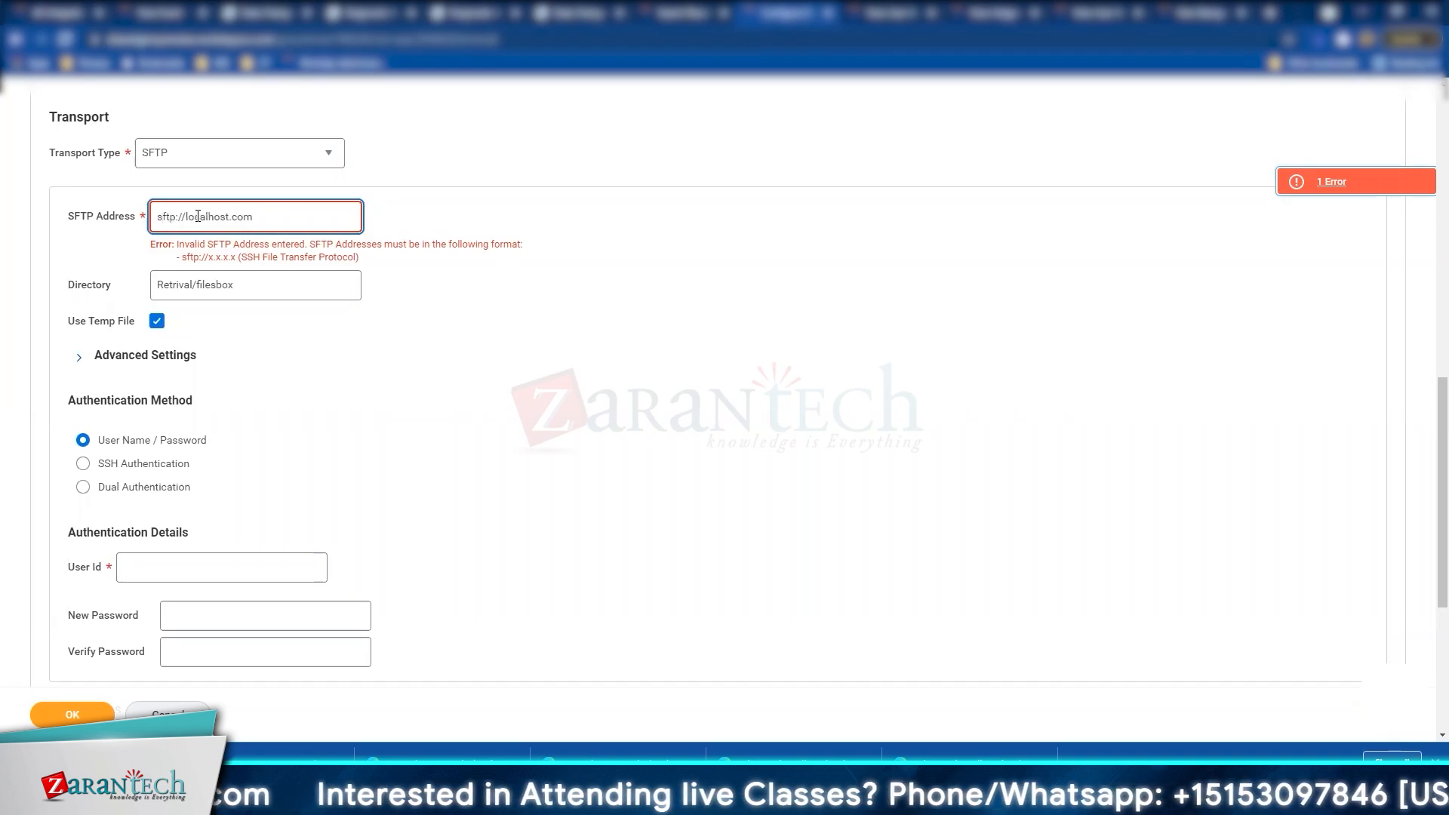
pyautogui.press('Tab')
pyautogui.press('Tab')
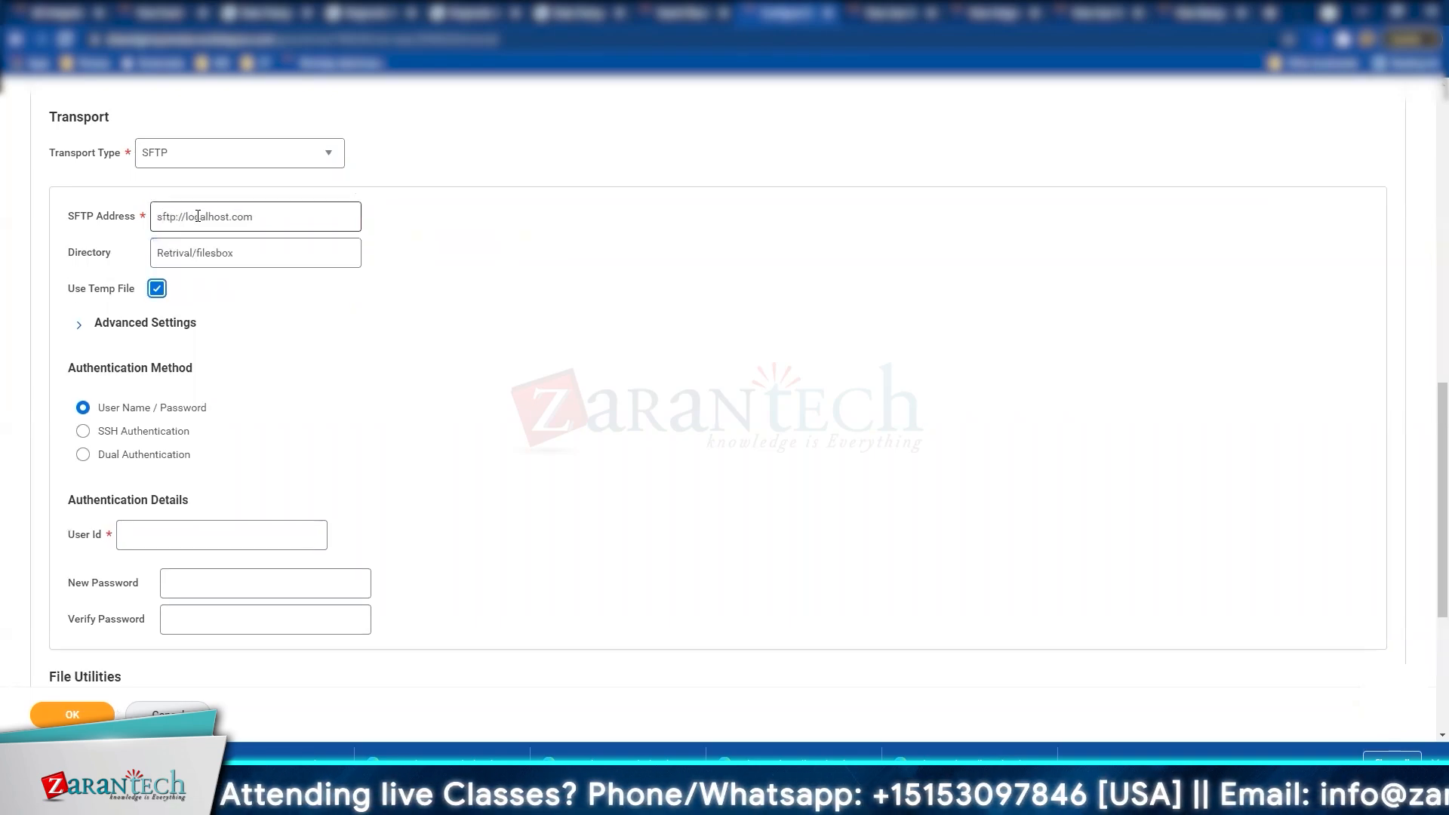
# Step: Keep User Name / Password as the SFTP authentication method
pyautogui.click(160, 325)
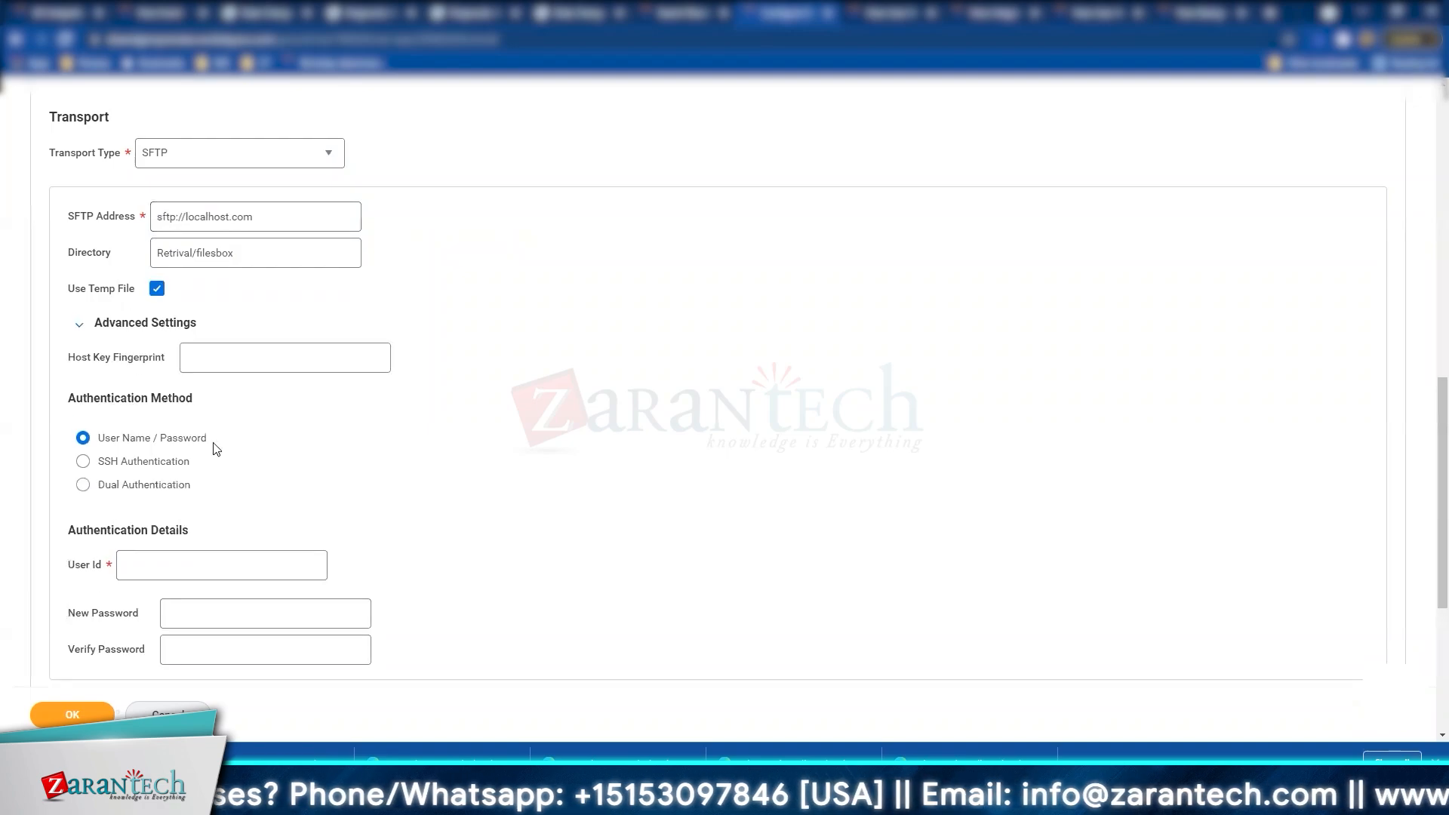
pyautogui.click(81, 327)
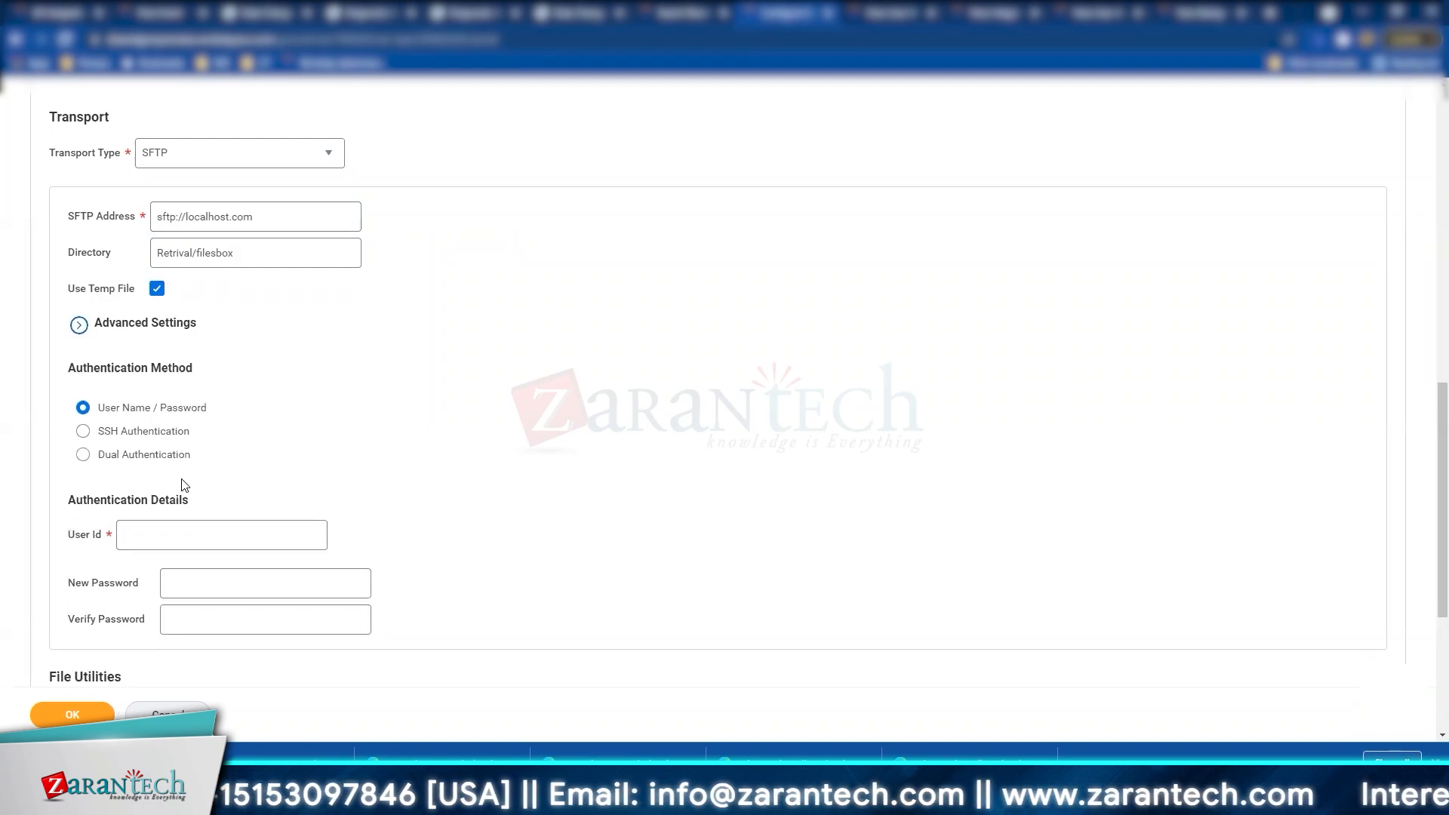
pyautogui.click(125, 432)
pyautogui.click(143, 410)
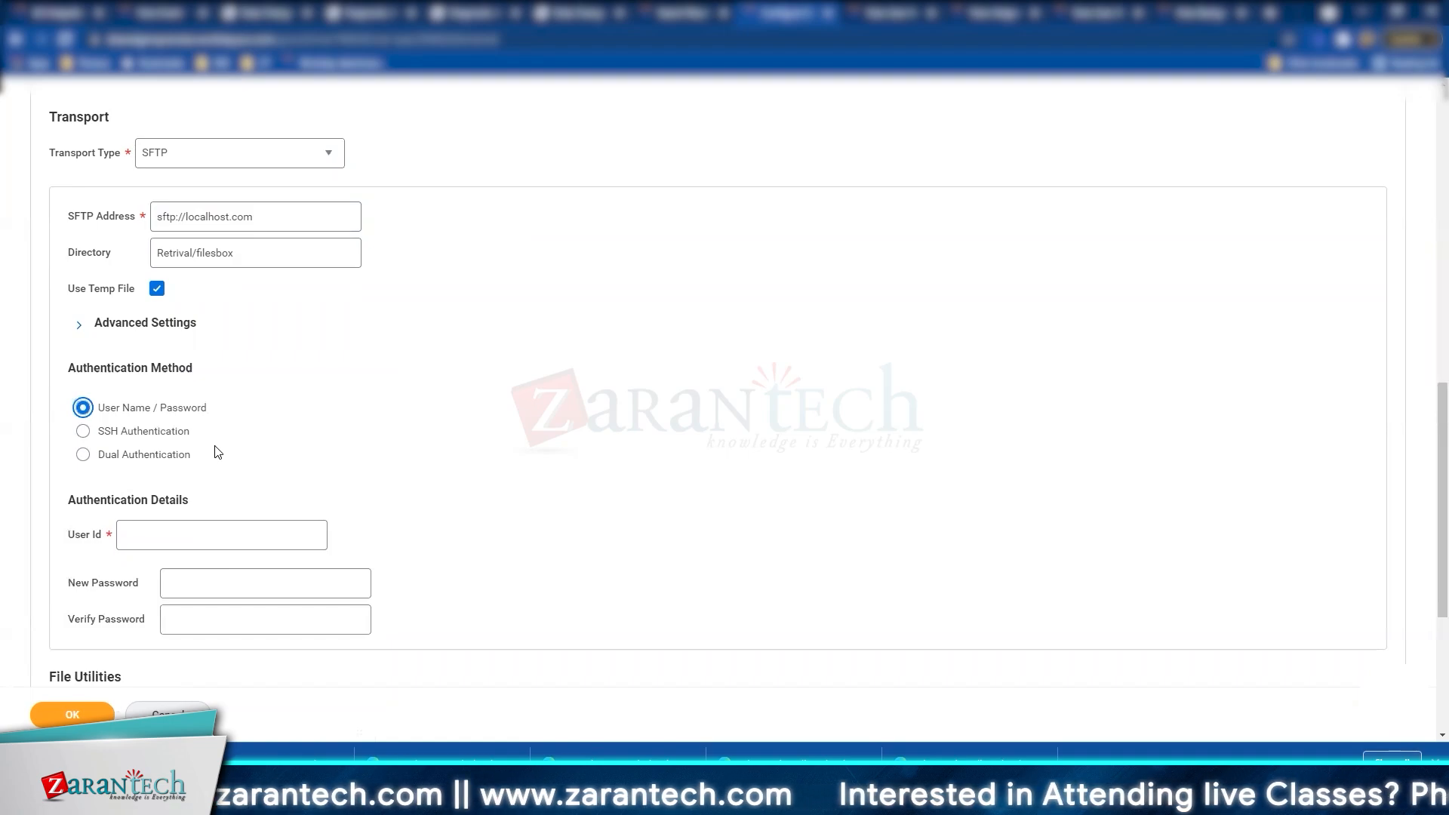
pyautogui.scroll(-3, 218, 452)
# Step: Enter user ID test with a matching new and verify password
pyautogui.click(200, 296)
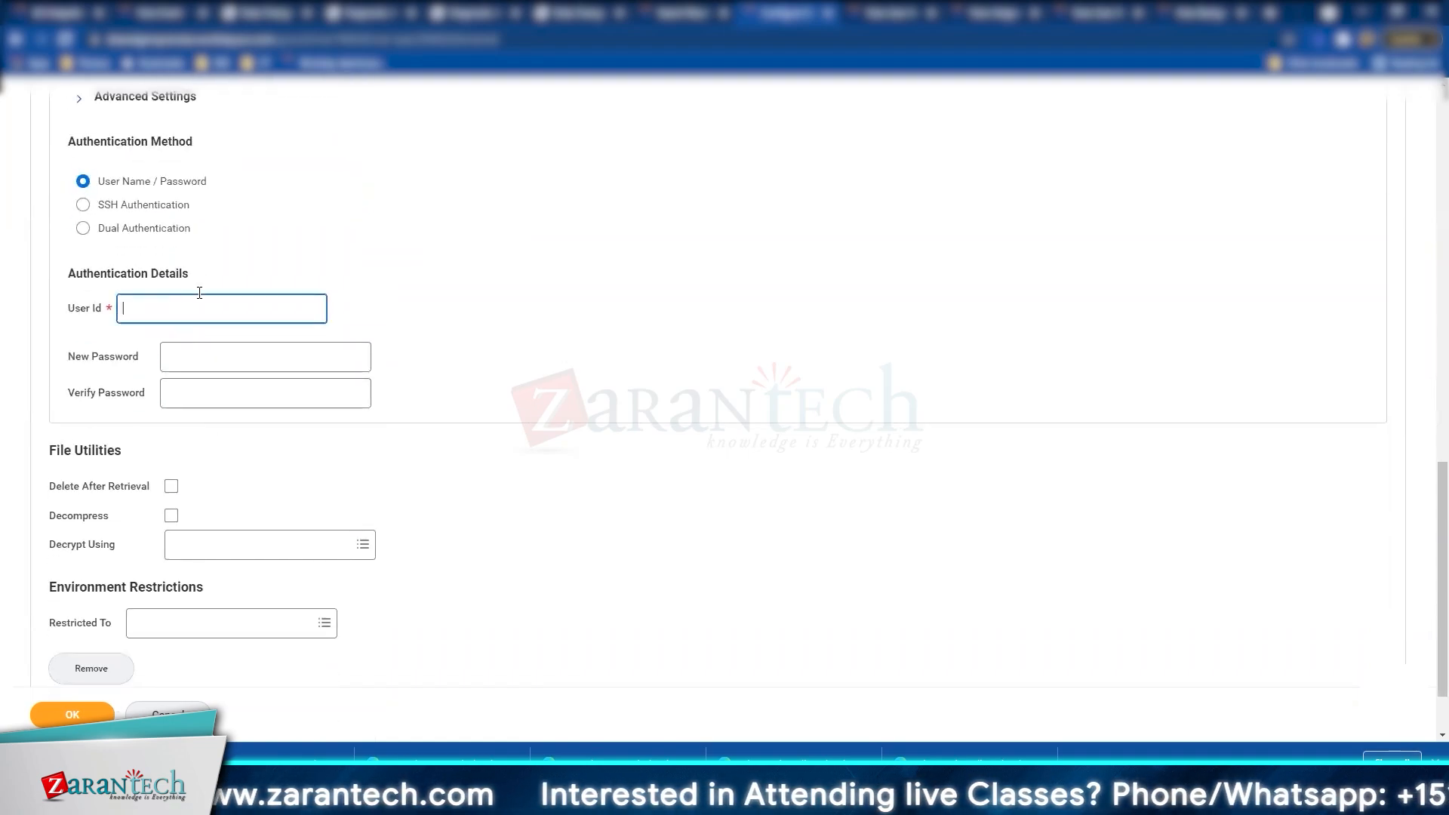
pyautogui.write('test')
pyautogui.press('Tab')
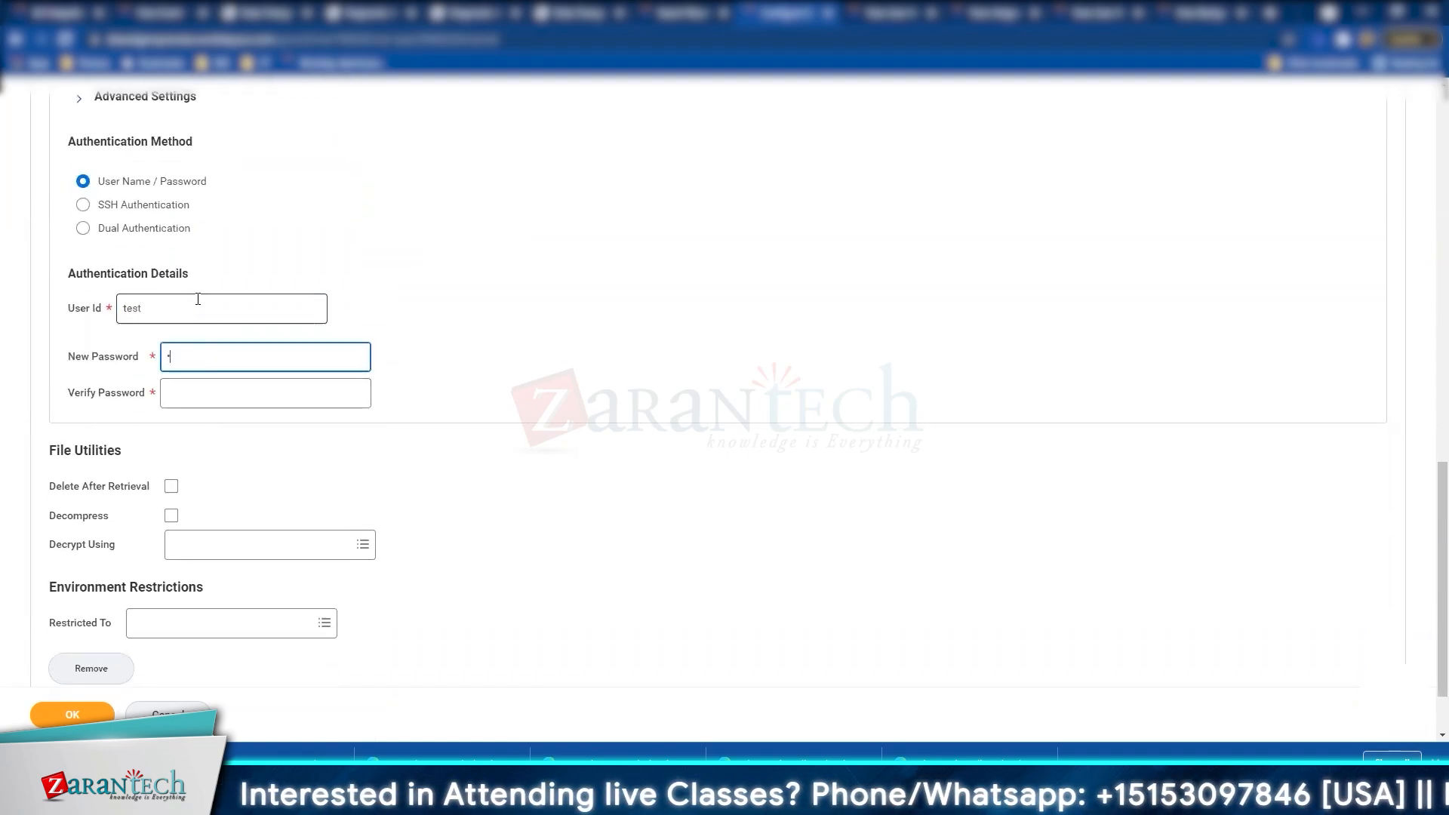
pyautogui.write('•••••')
pyautogui.press('Tab')
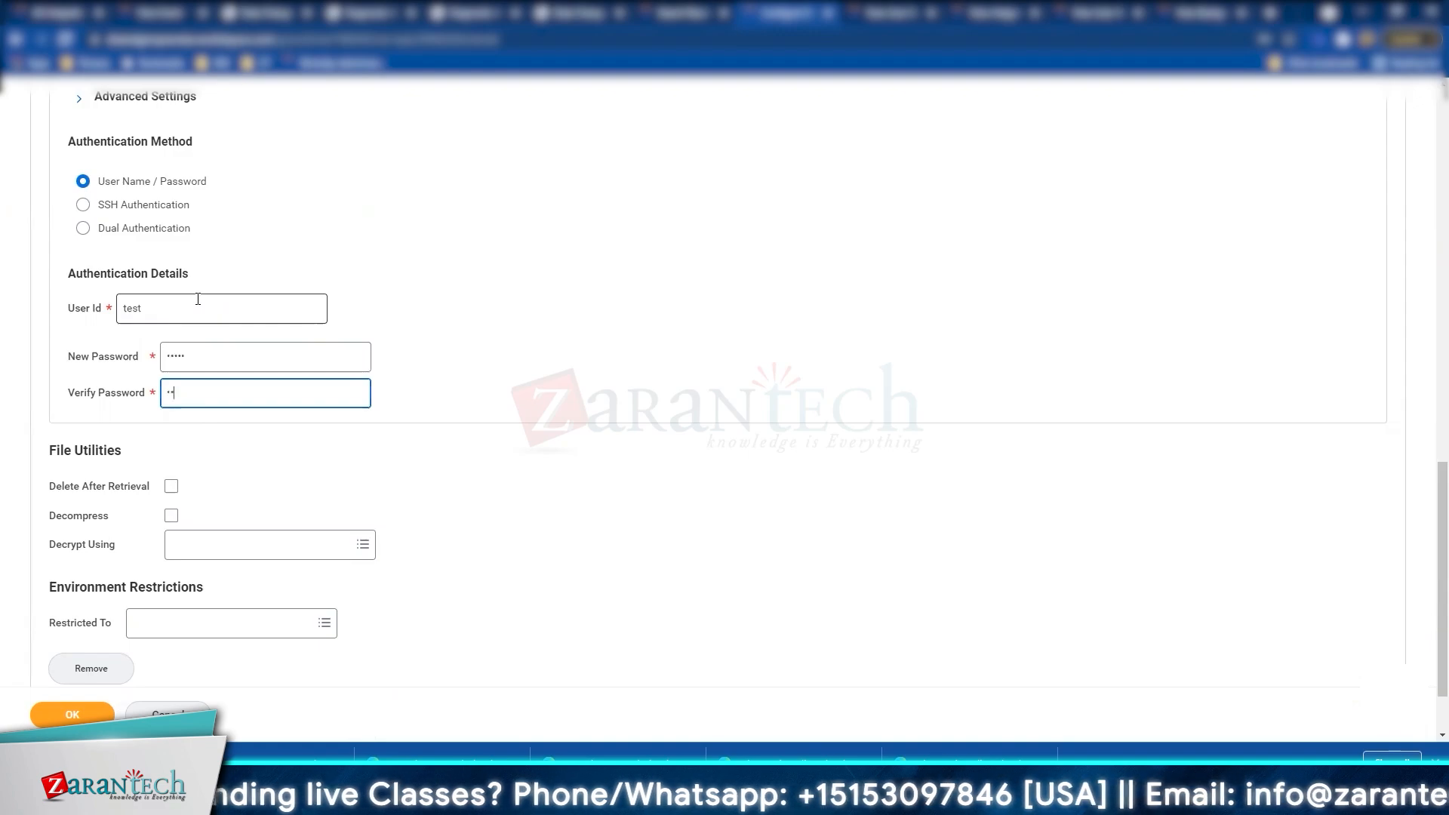
pyautogui.press('Tab')
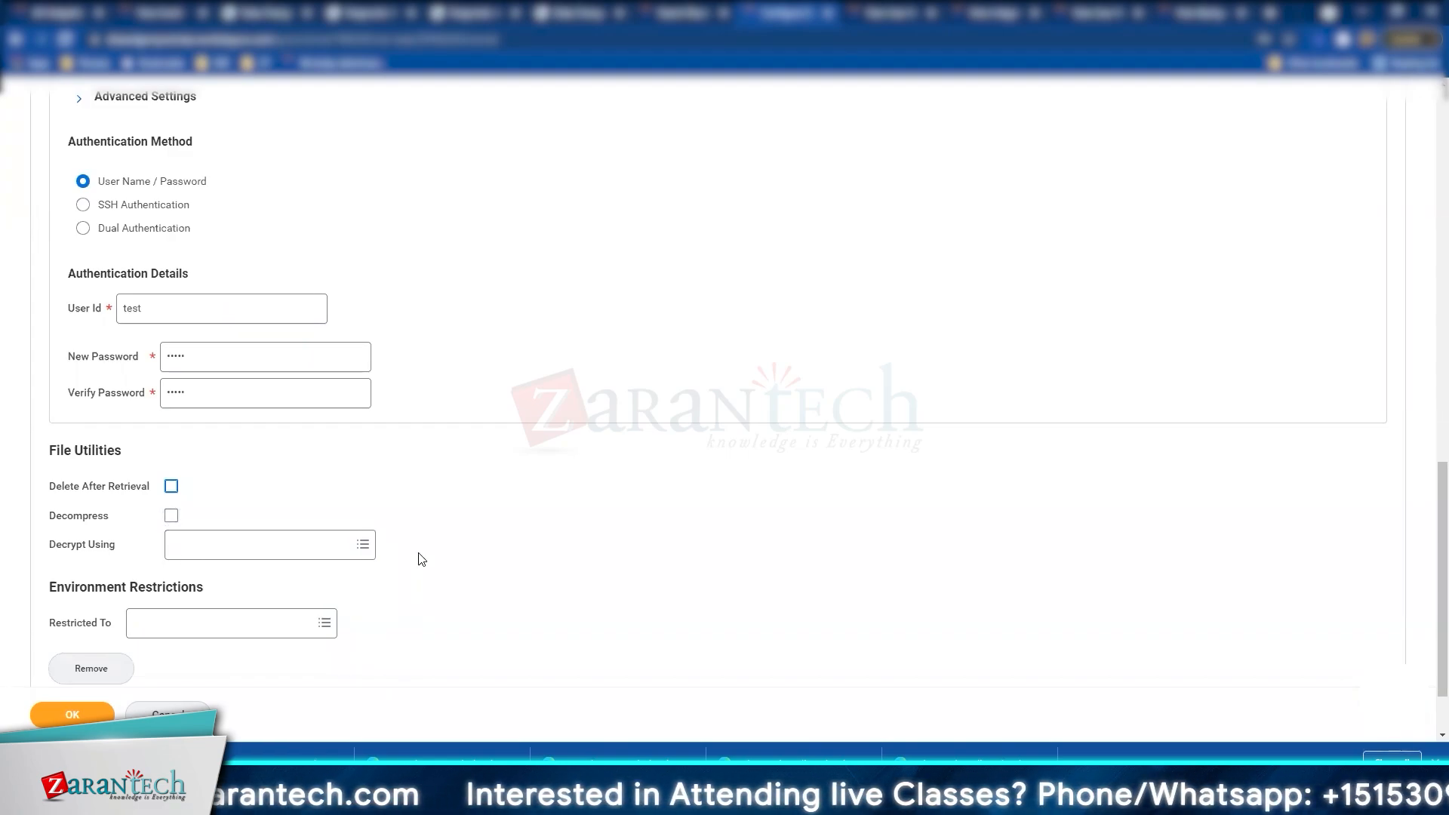
pyautogui.scroll(-1, 421, 558)
# Step: Submit the retrieval configuration and review its validation errors
pyautogui.click(324, 535)
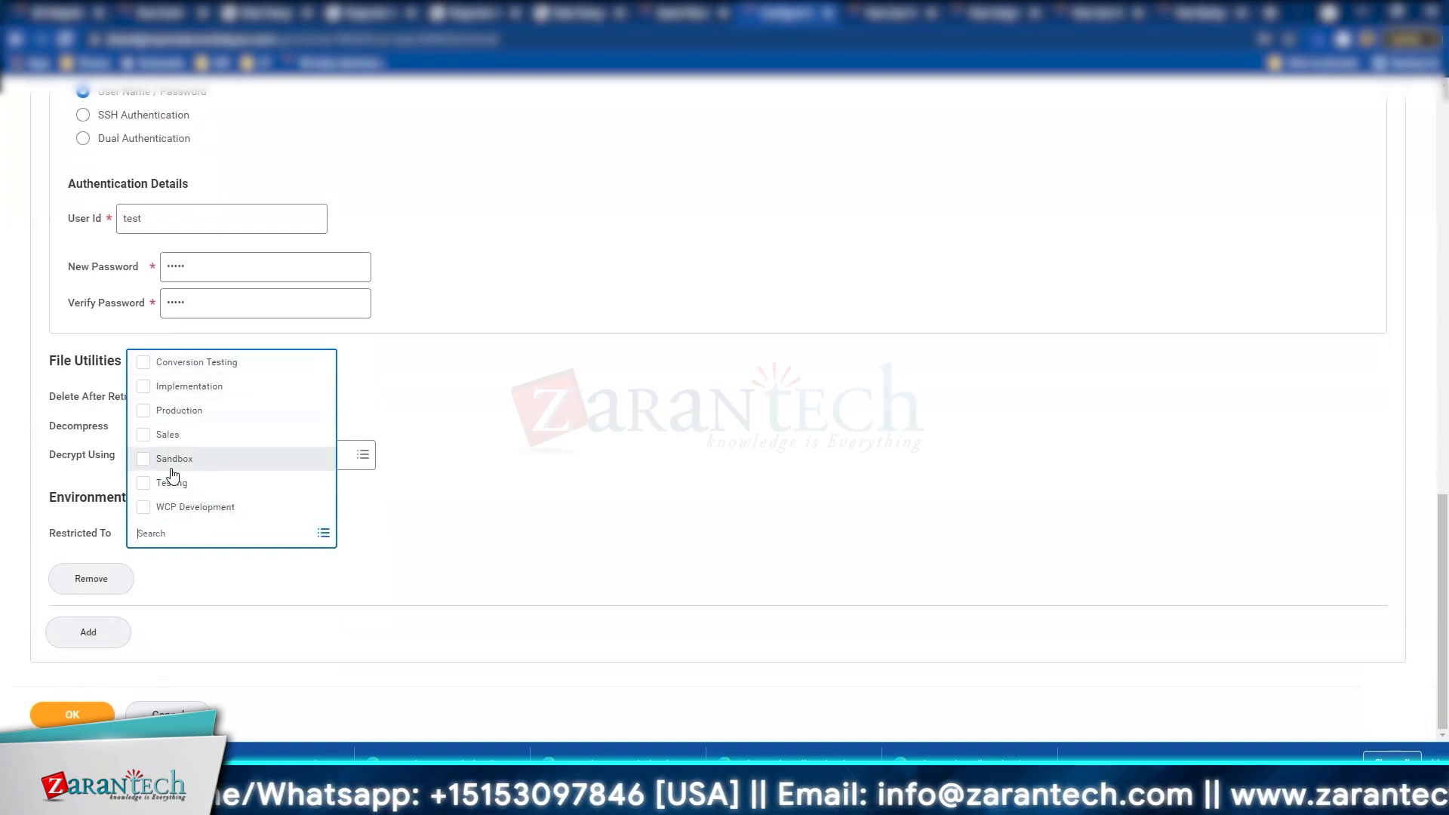
pyautogui.click(641, 563)
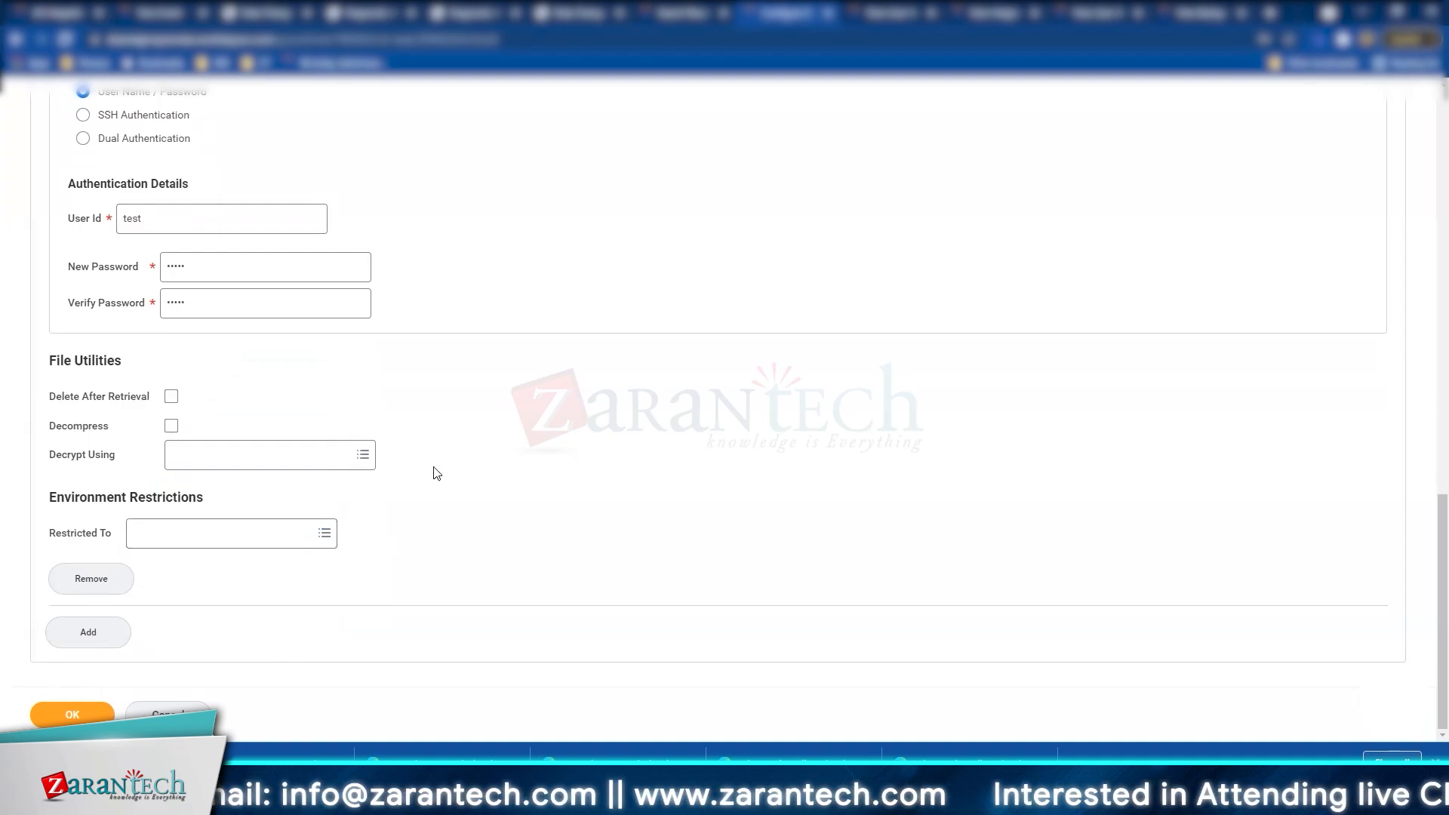
pyautogui.click(71, 714)
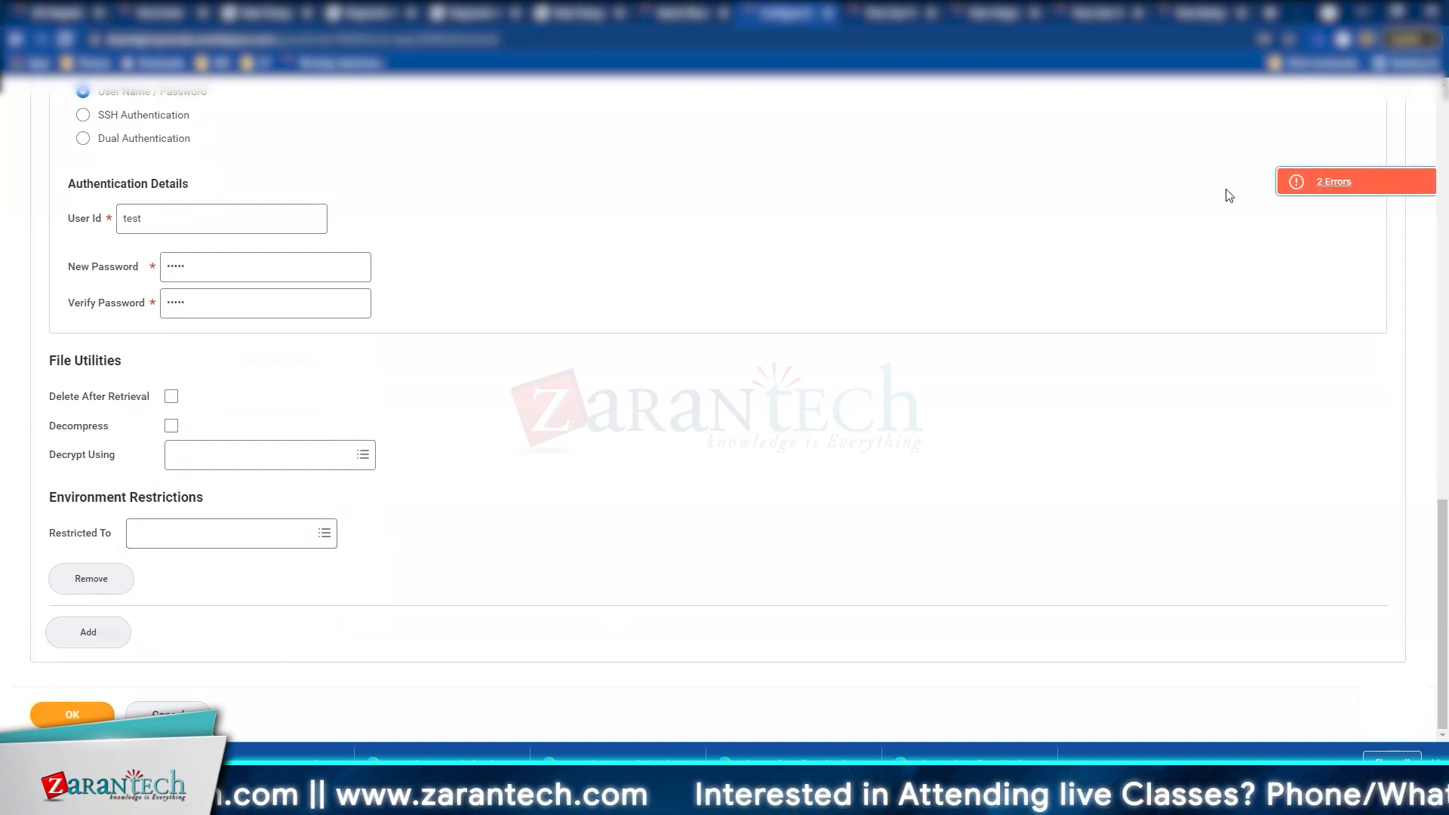
pyautogui.click(1310, 182)
# Step: Set Document Retention Policy to 30 and file pattern abcd.xml, then save
pyautogui.click(641, 400)
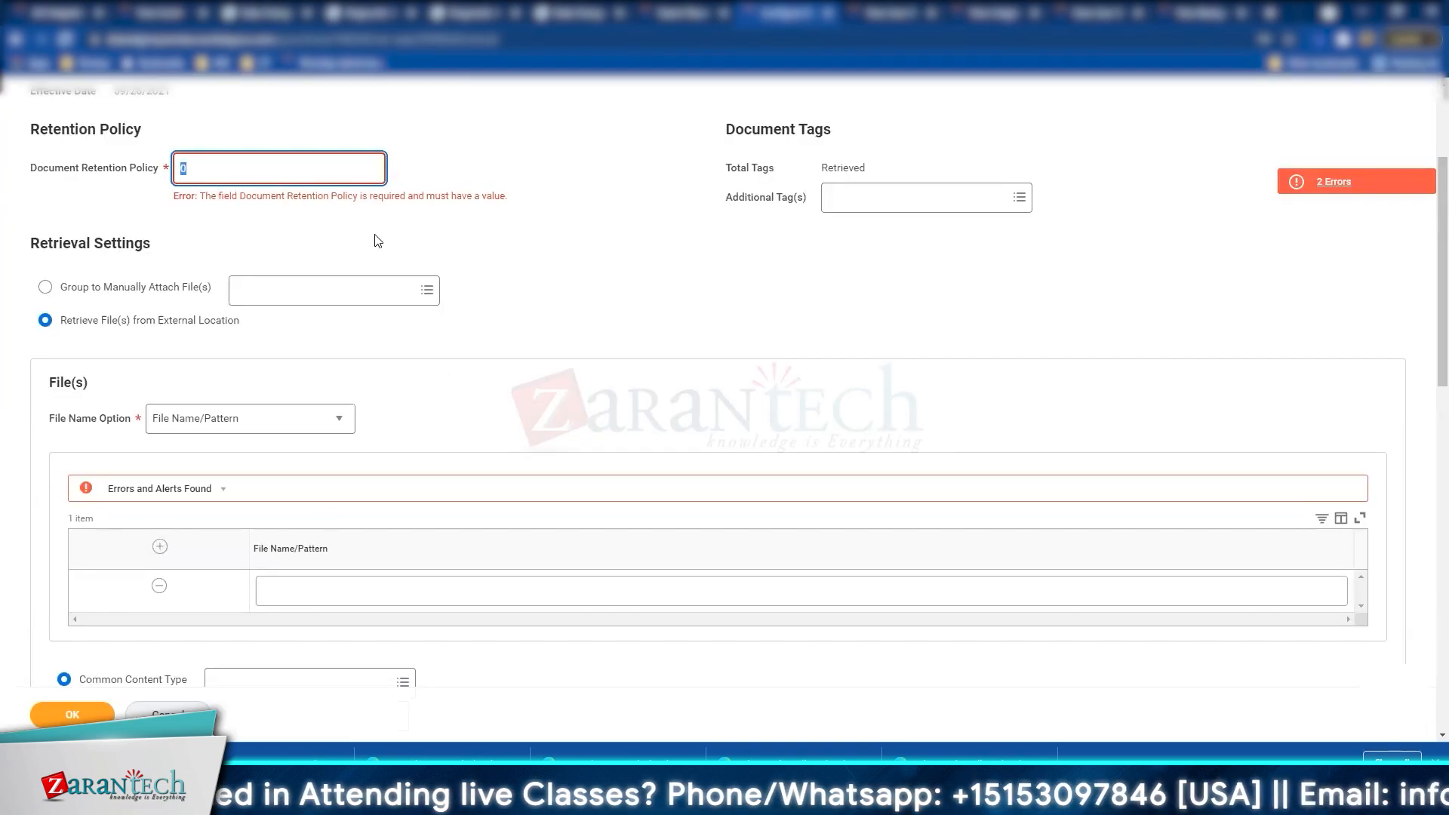
pyautogui.write('30')
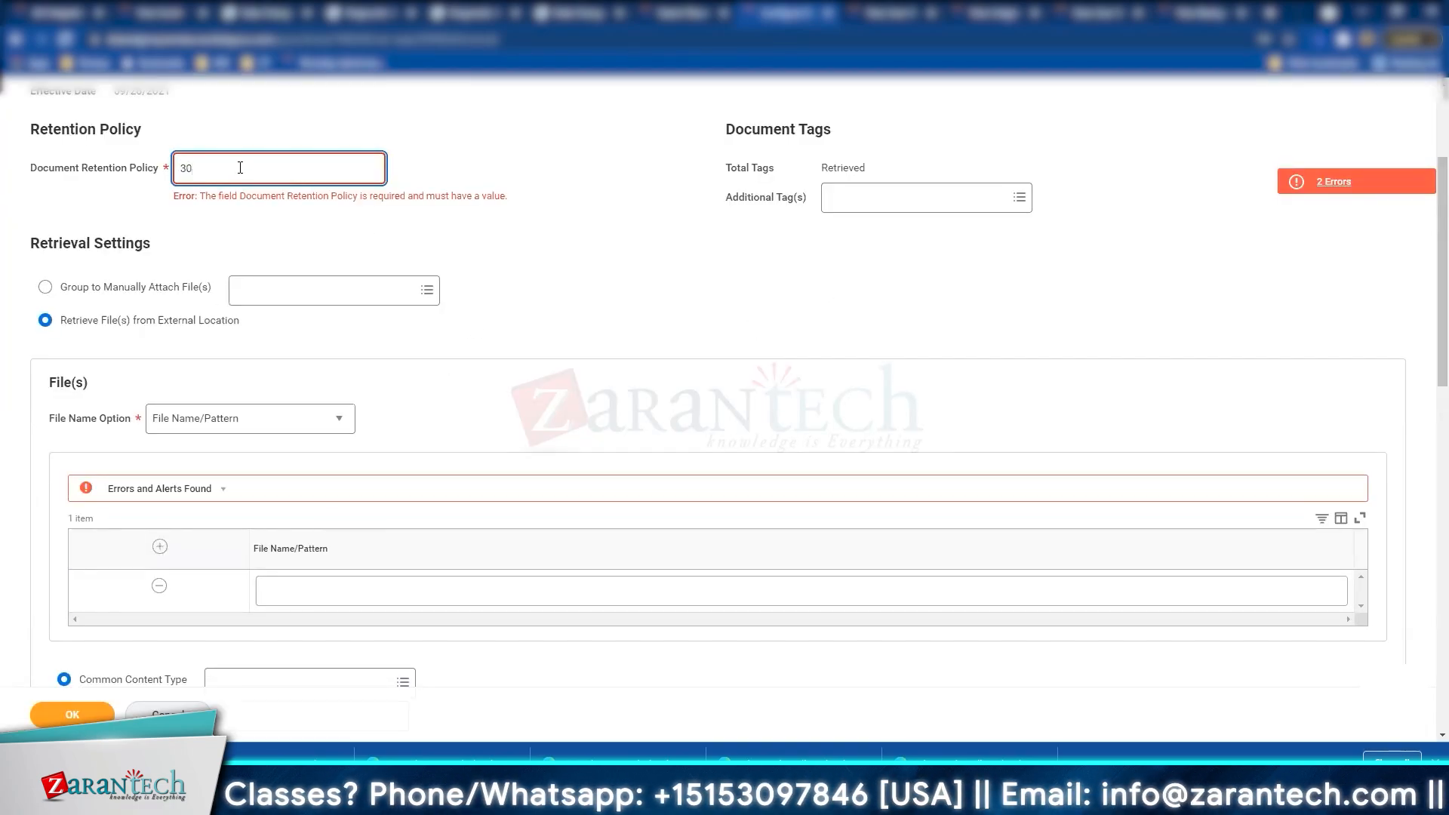
pyautogui.click(405, 590)
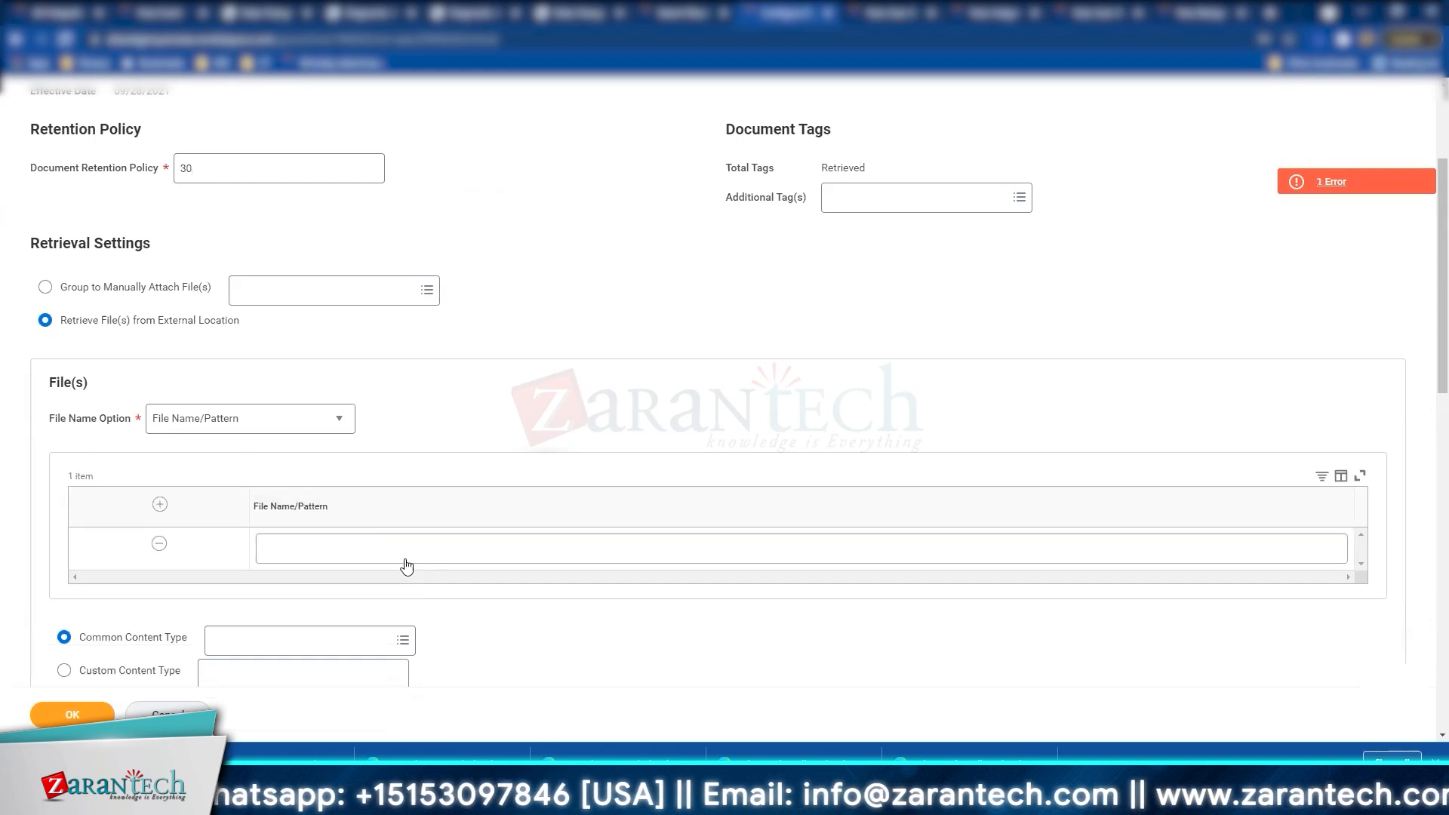
pyautogui.click(407, 558)
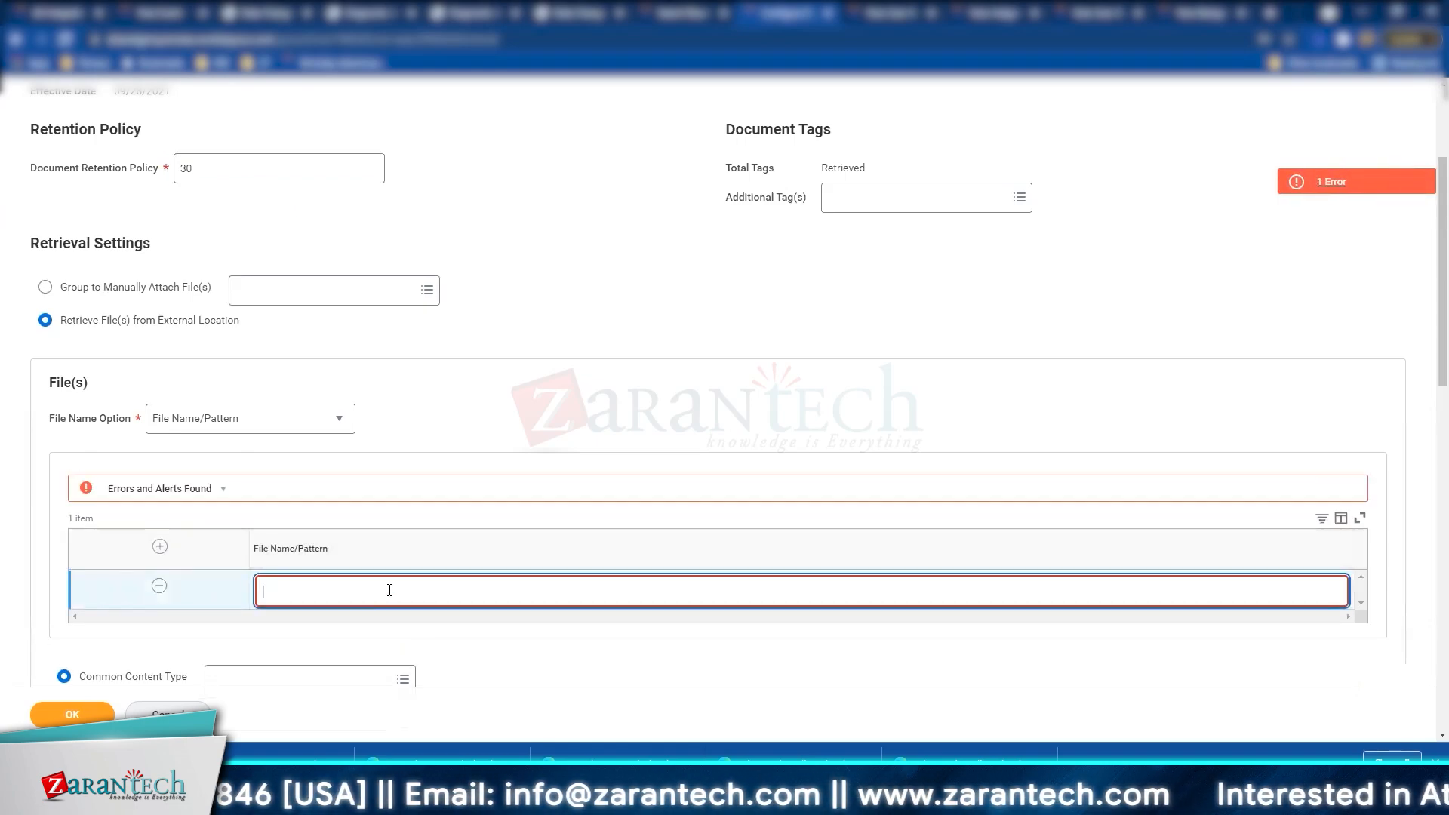
pyautogui.write('abcd.')
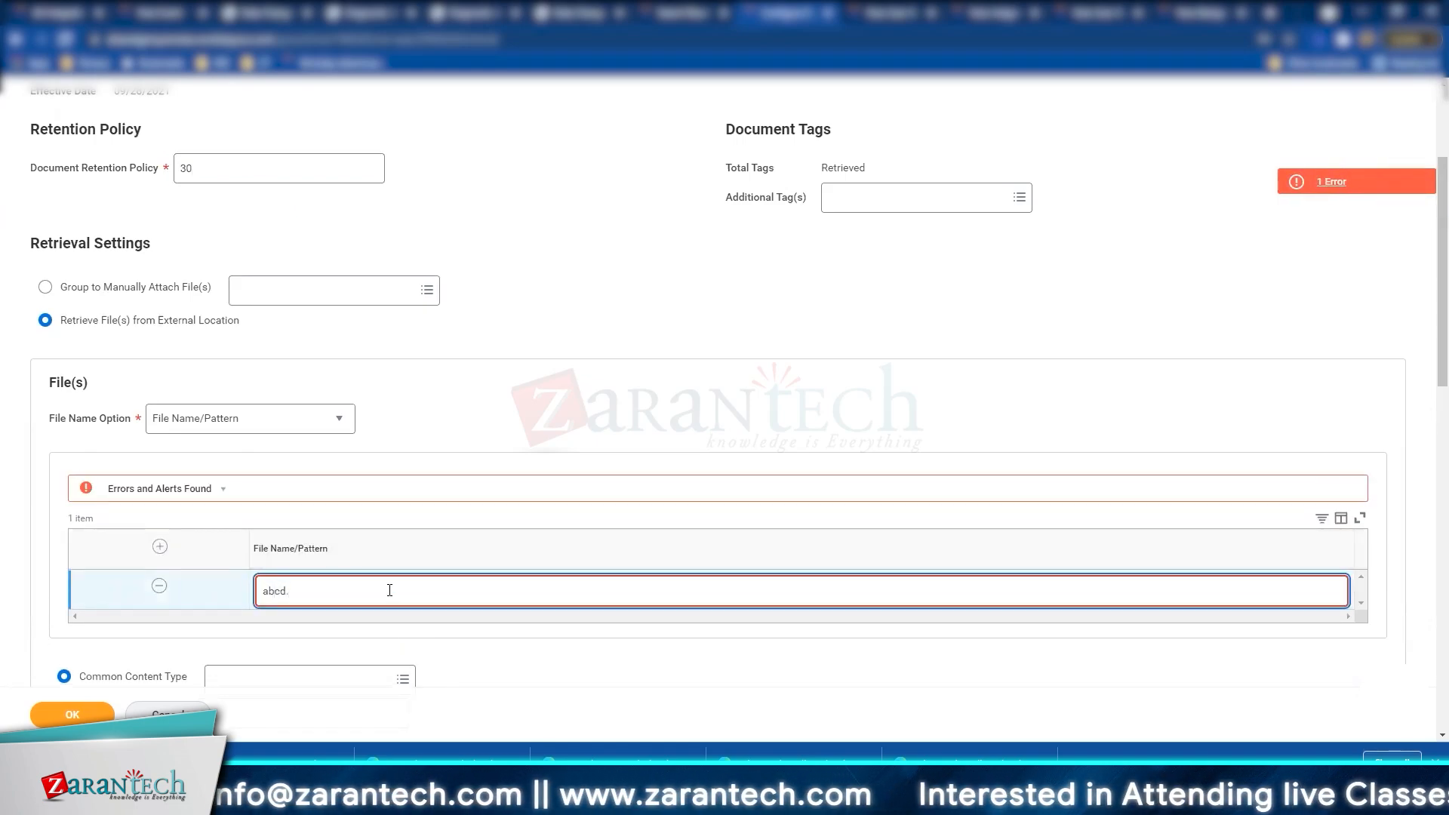
pyautogui.write('xml')
pyautogui.click(530, 410)
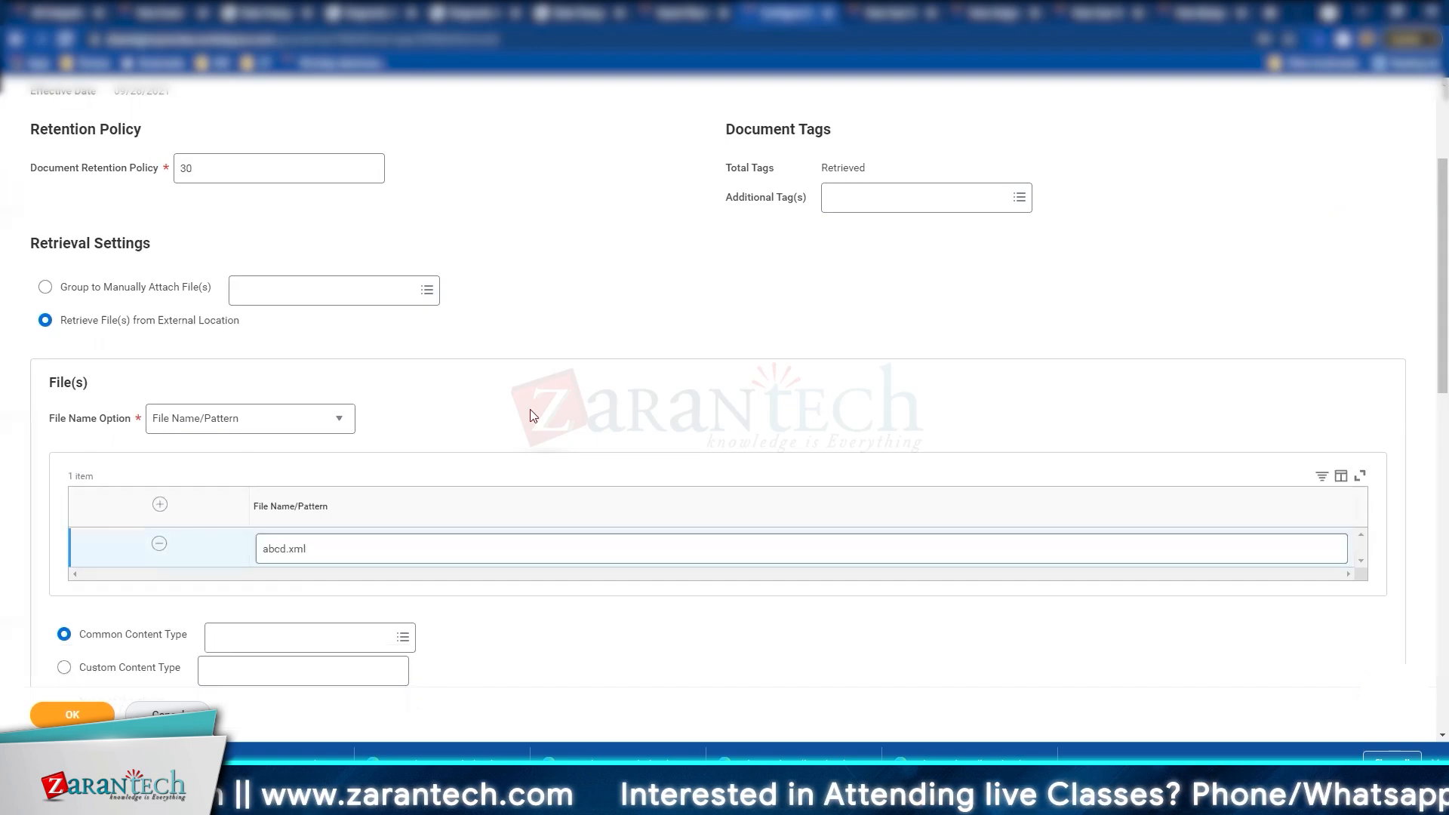
pyautogui.scroll(-5, 531, 410)
pyautogui.click(72, 715)
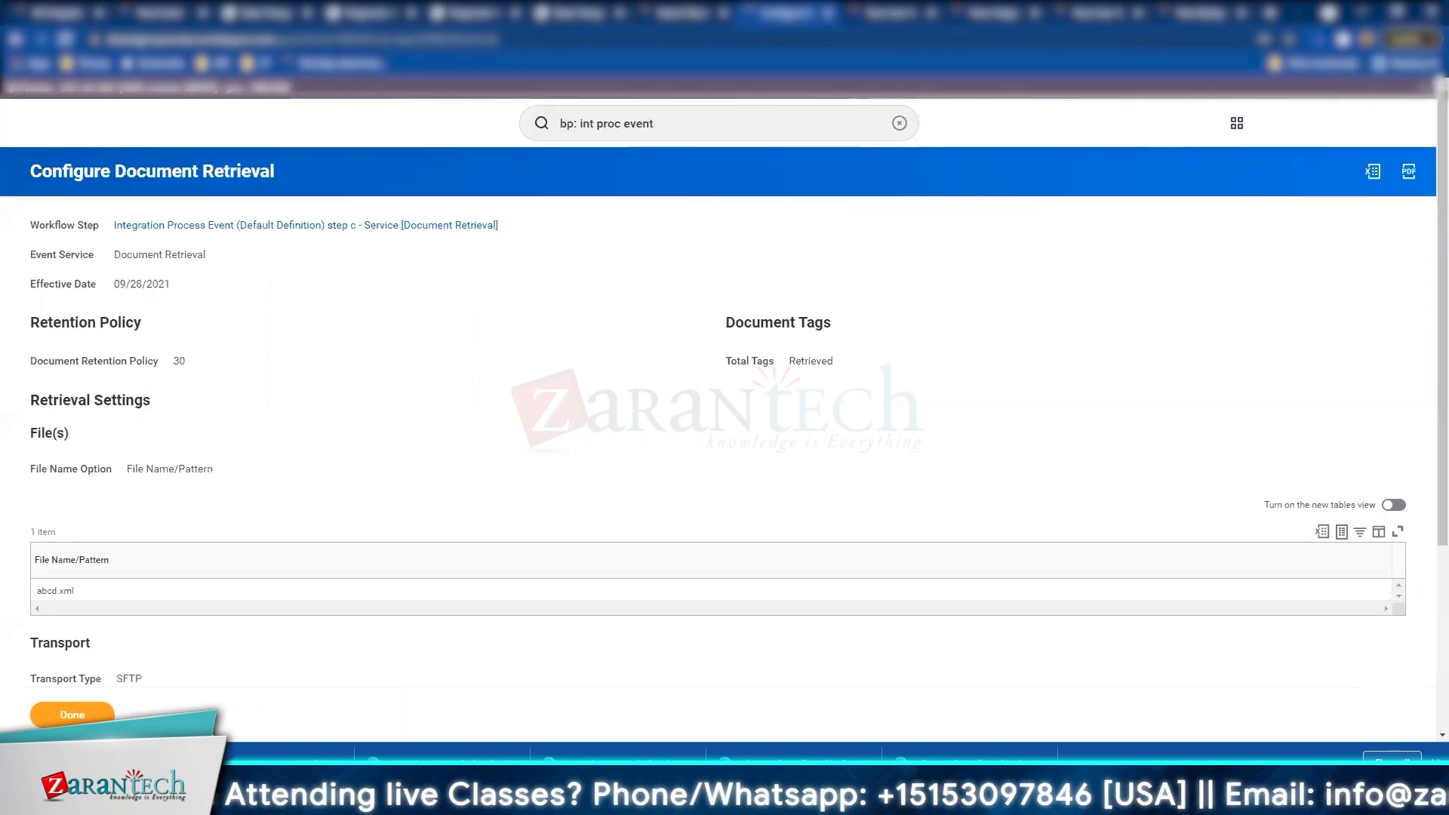
# Step: Reopen the definition editor and delete step c, the Document Retrieval step
pyautogui.click(86, 713)
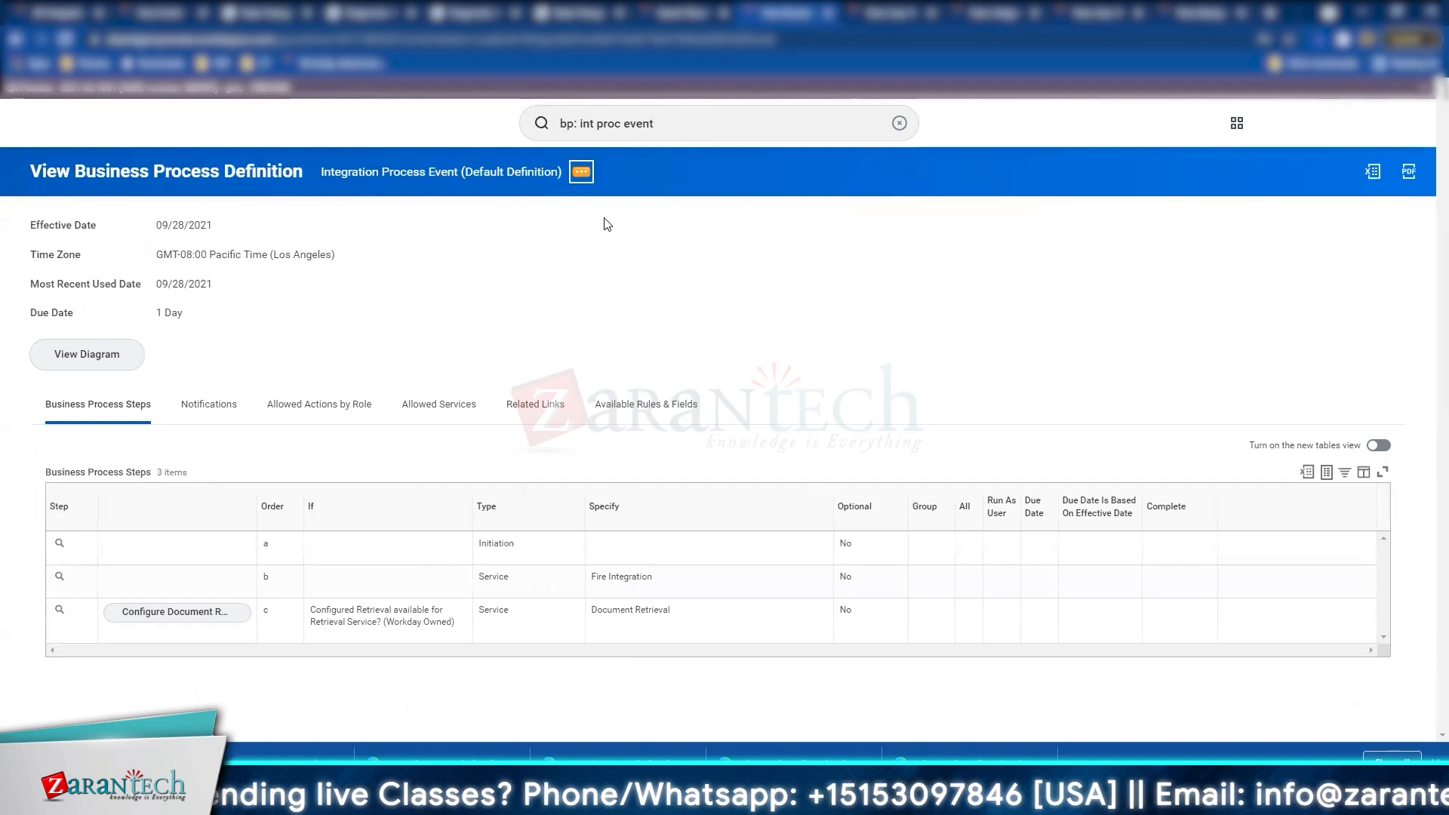
pyautogui.click(581, 171)
pyautogui.moveTo(683, 257)
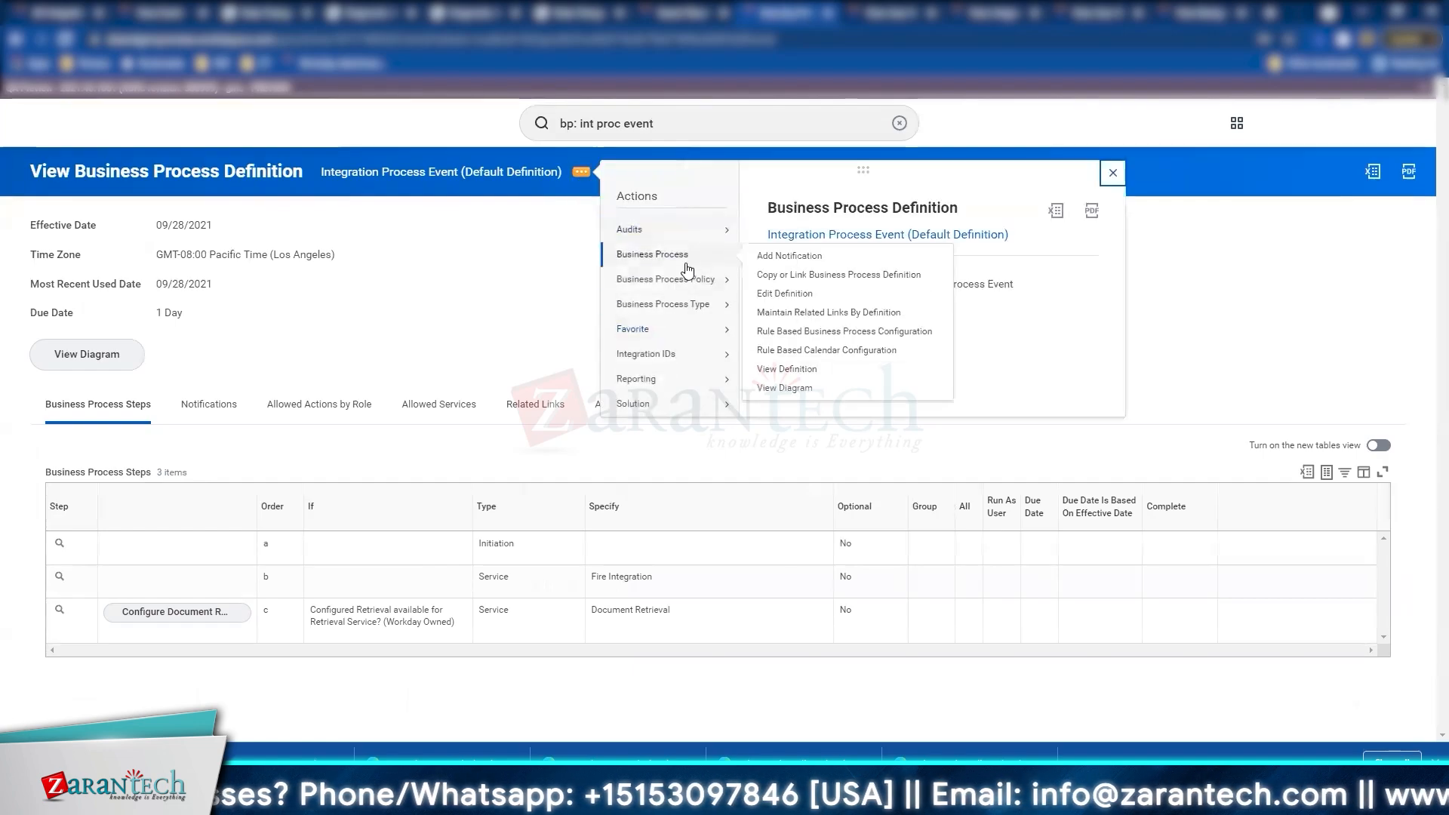
pyautogui.click(829, 293)
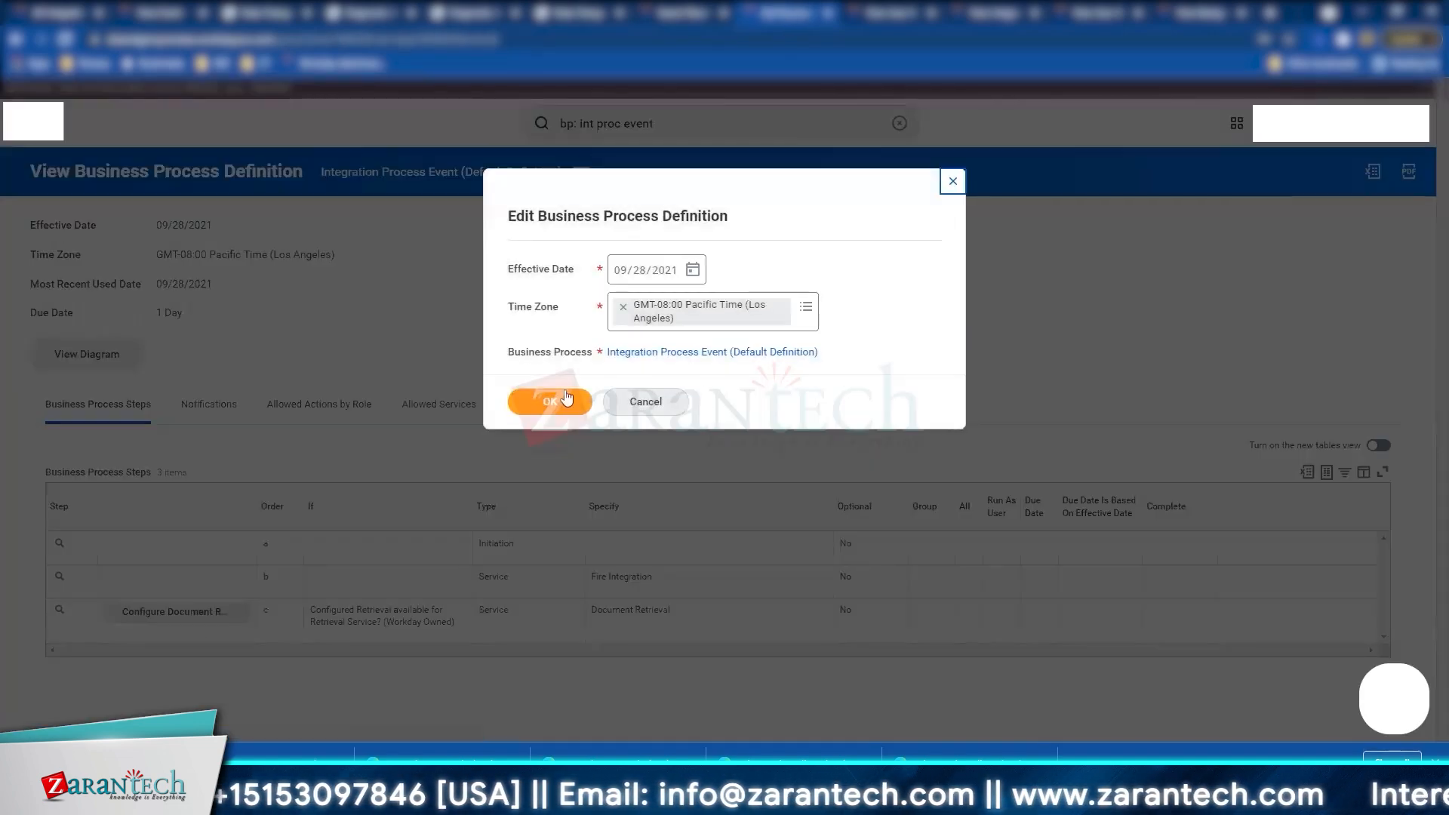
pyautogui.click(566, 398)
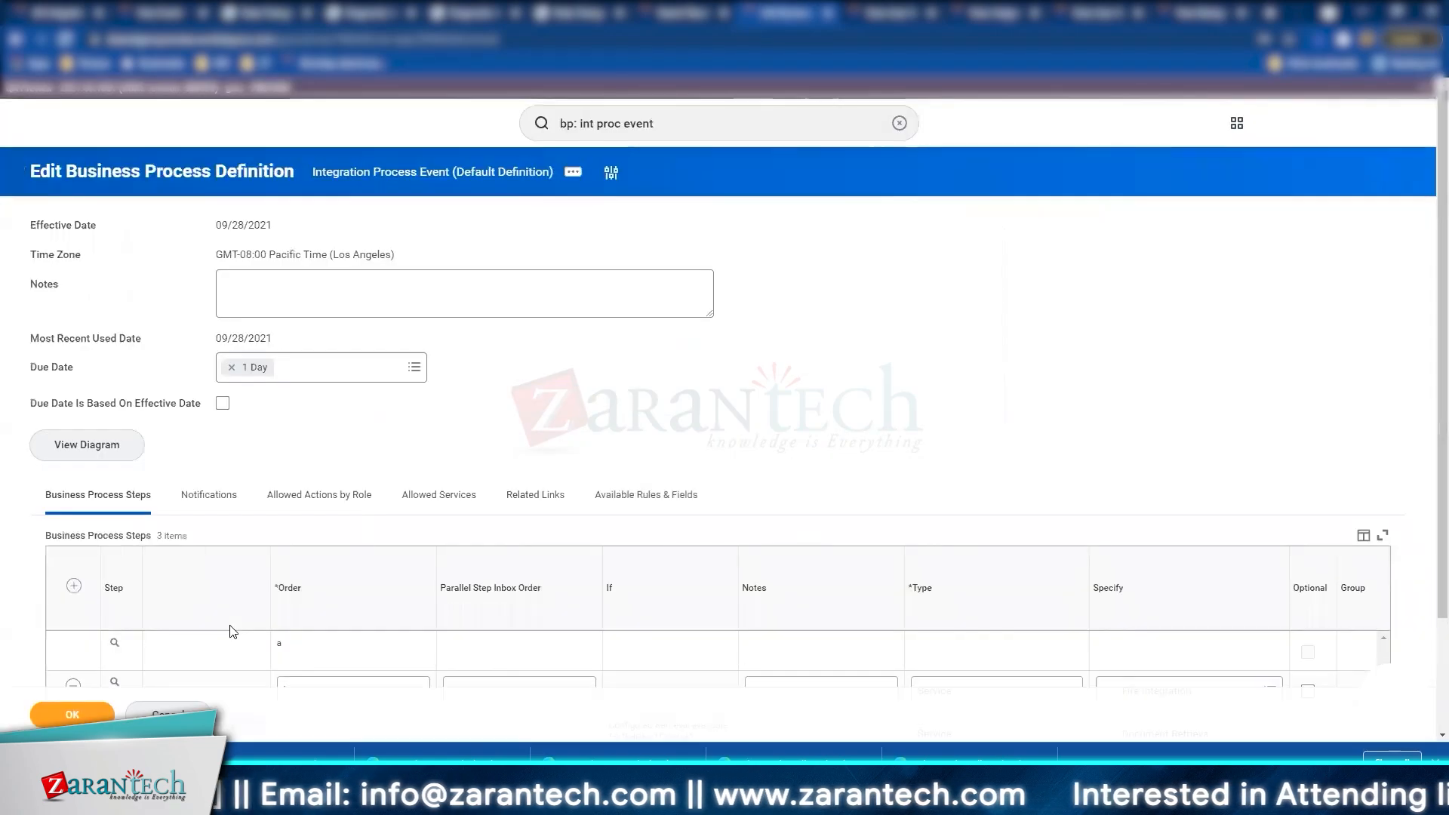
pyautogui.scroll(-2, 180, 578)
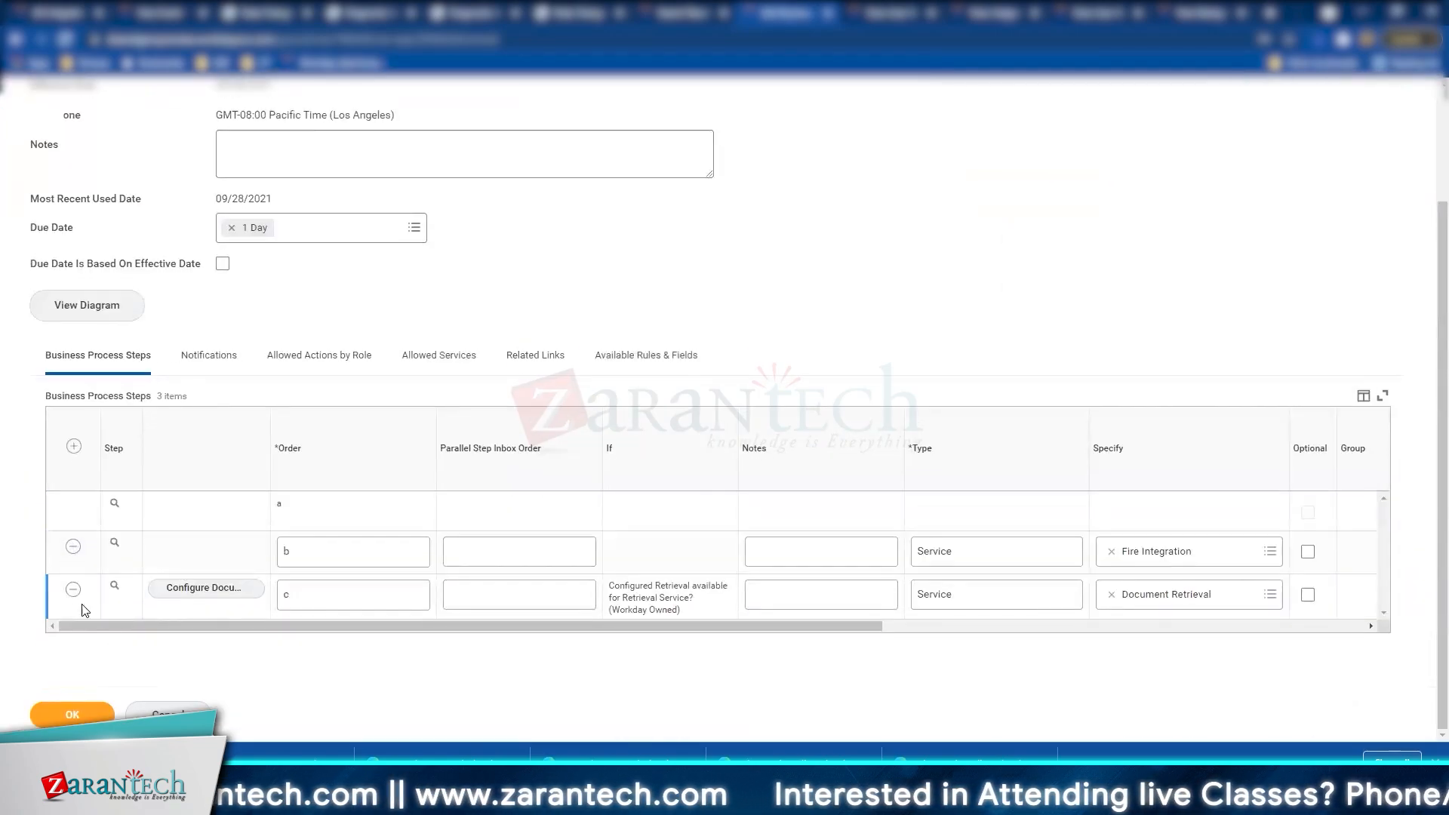
pyautogui.click(73, 595)
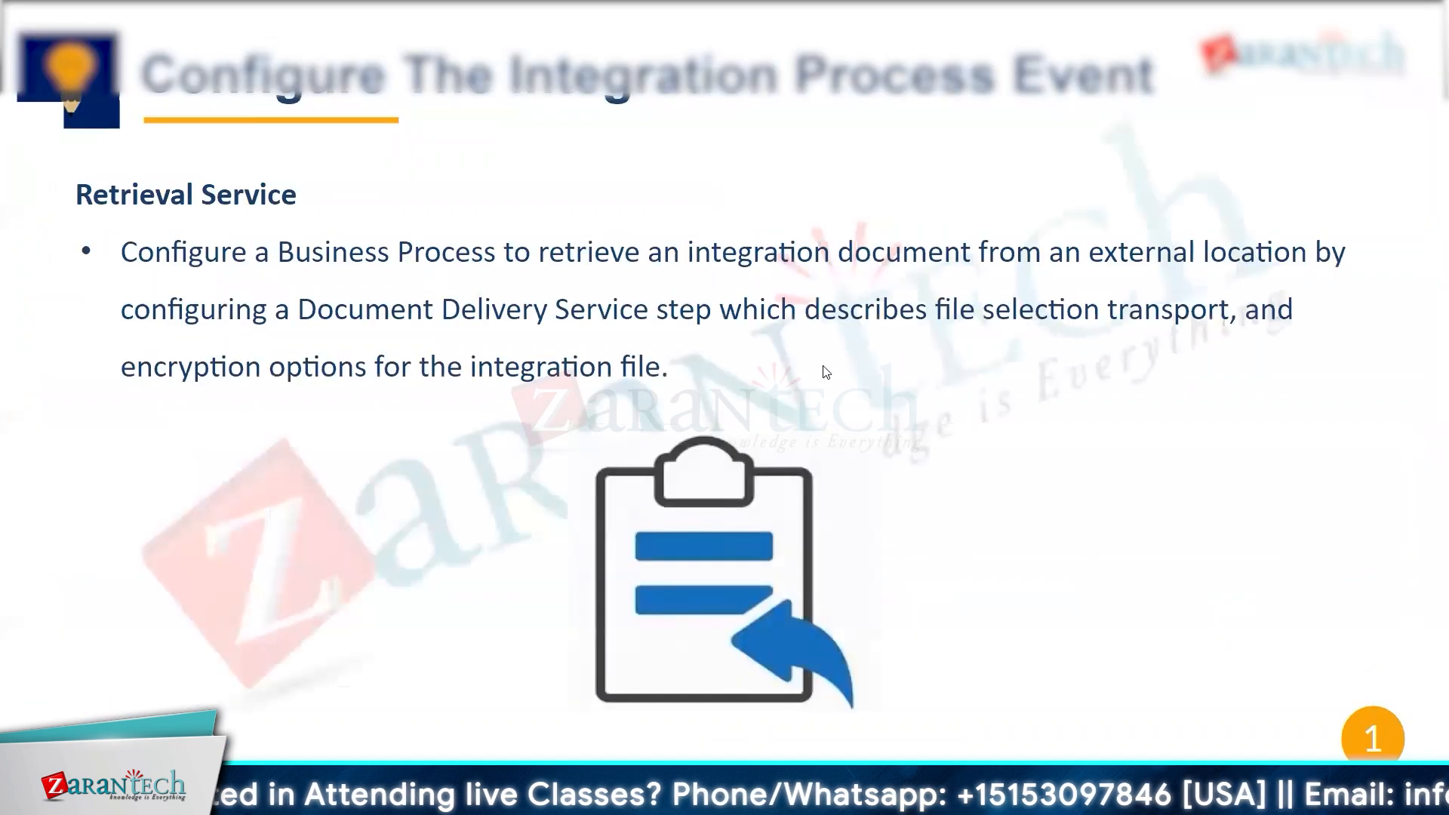
pyautogui.press('Right')
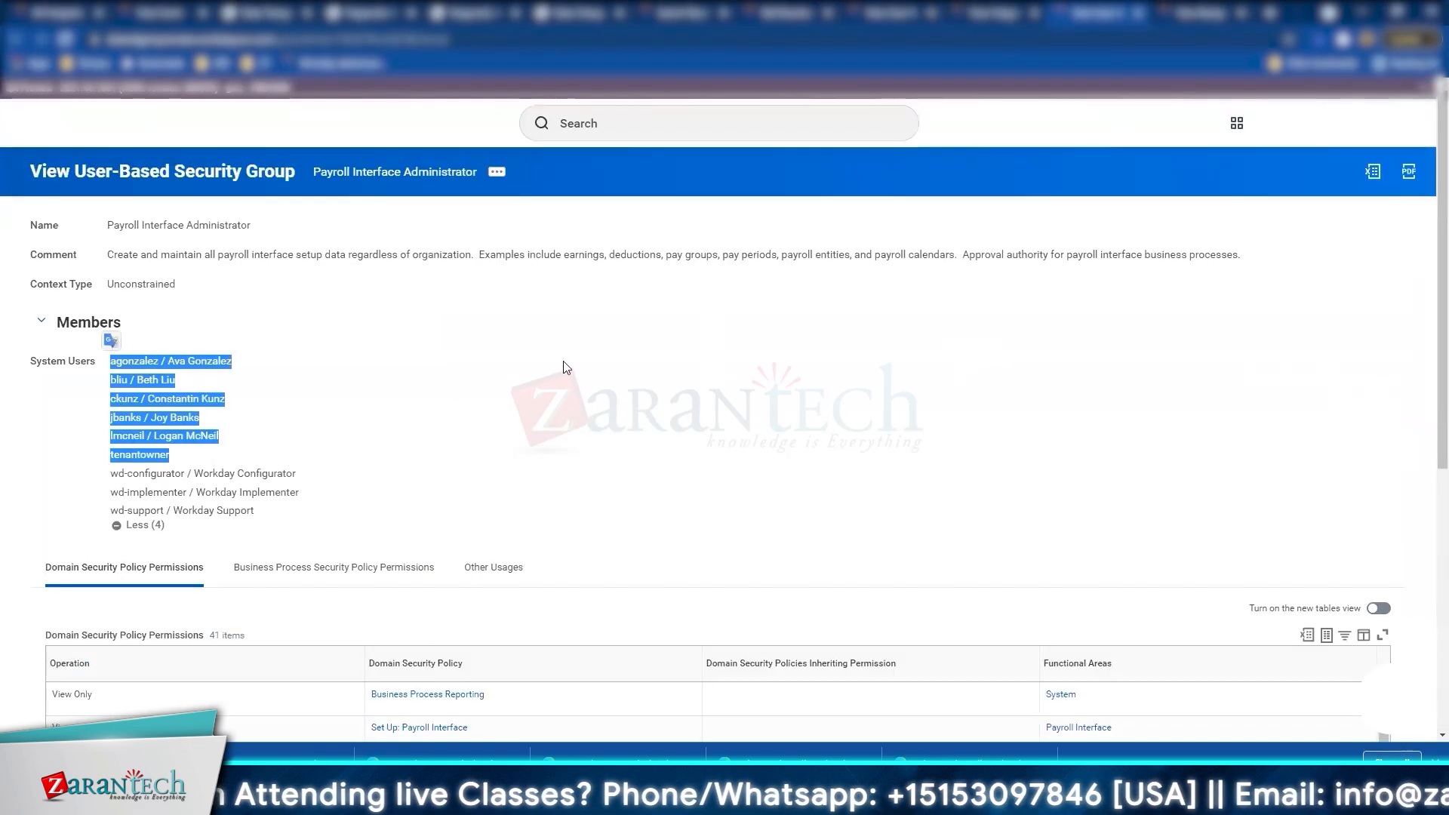
# Step: Open the Core Connector Outbound - Organization (Configured) integration system and its Integration actions
pyautogui.click(549, 393)
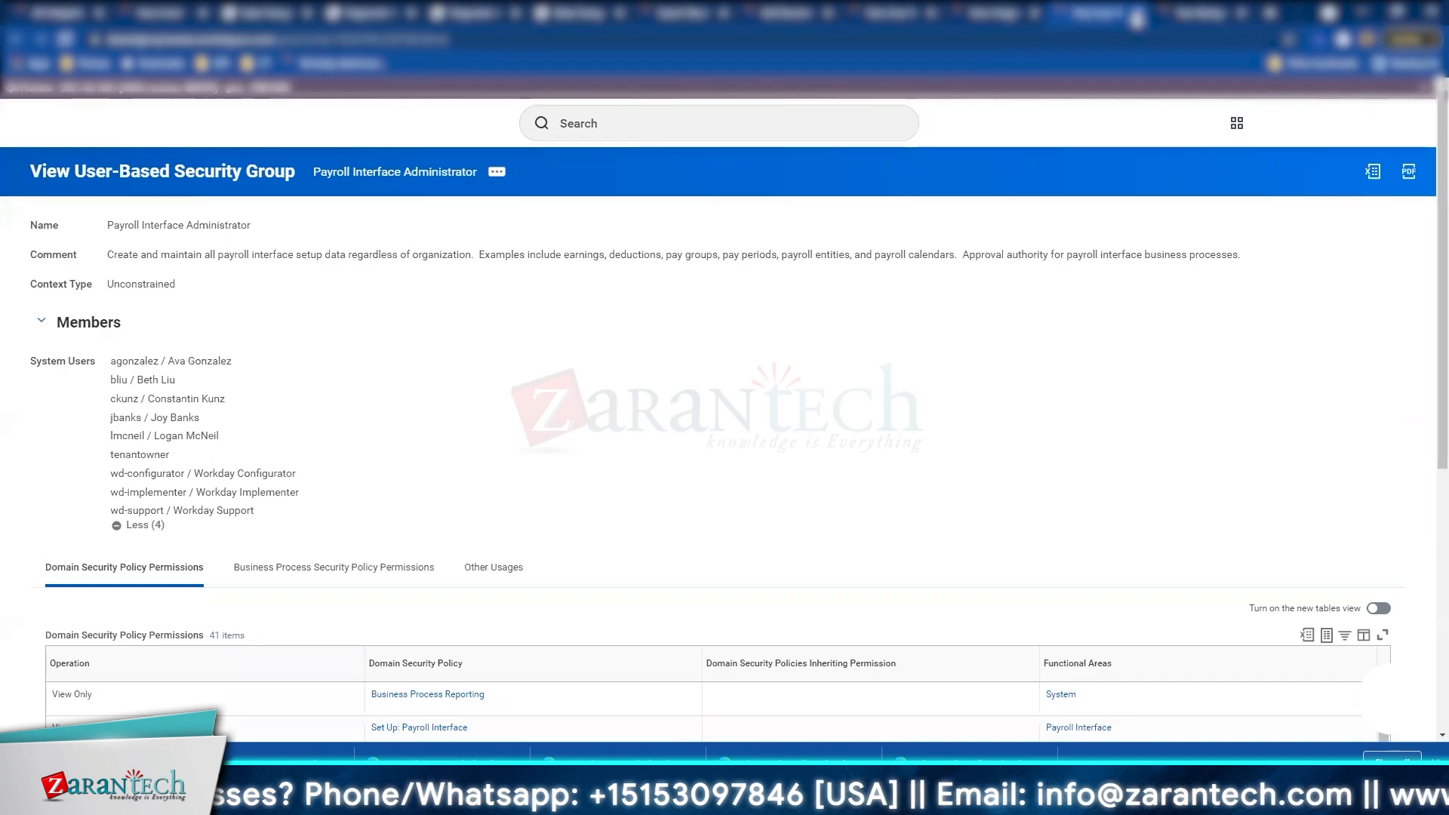
pyautogui.click(1135, 23)
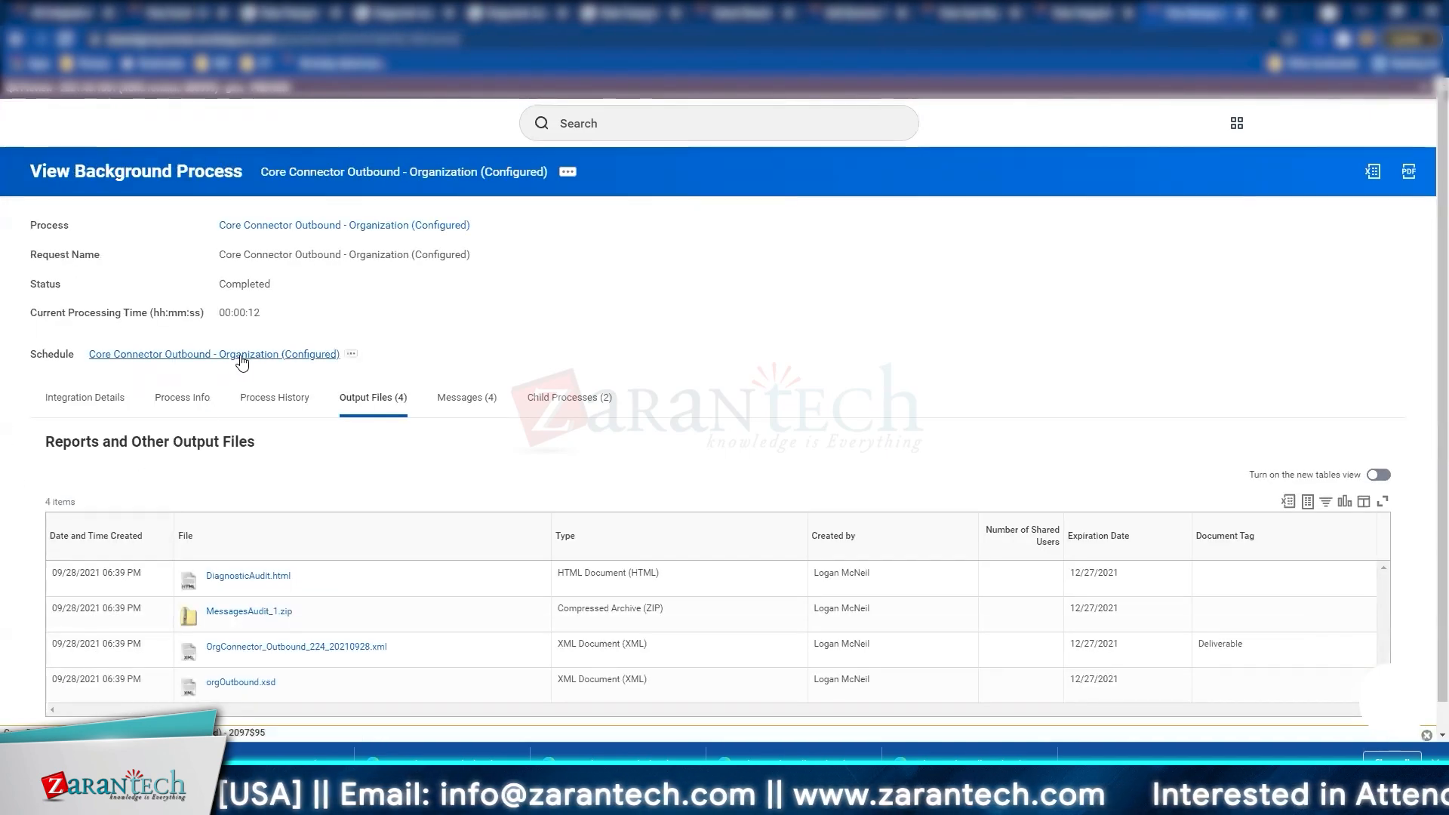
pyautogui.click(102, 400)
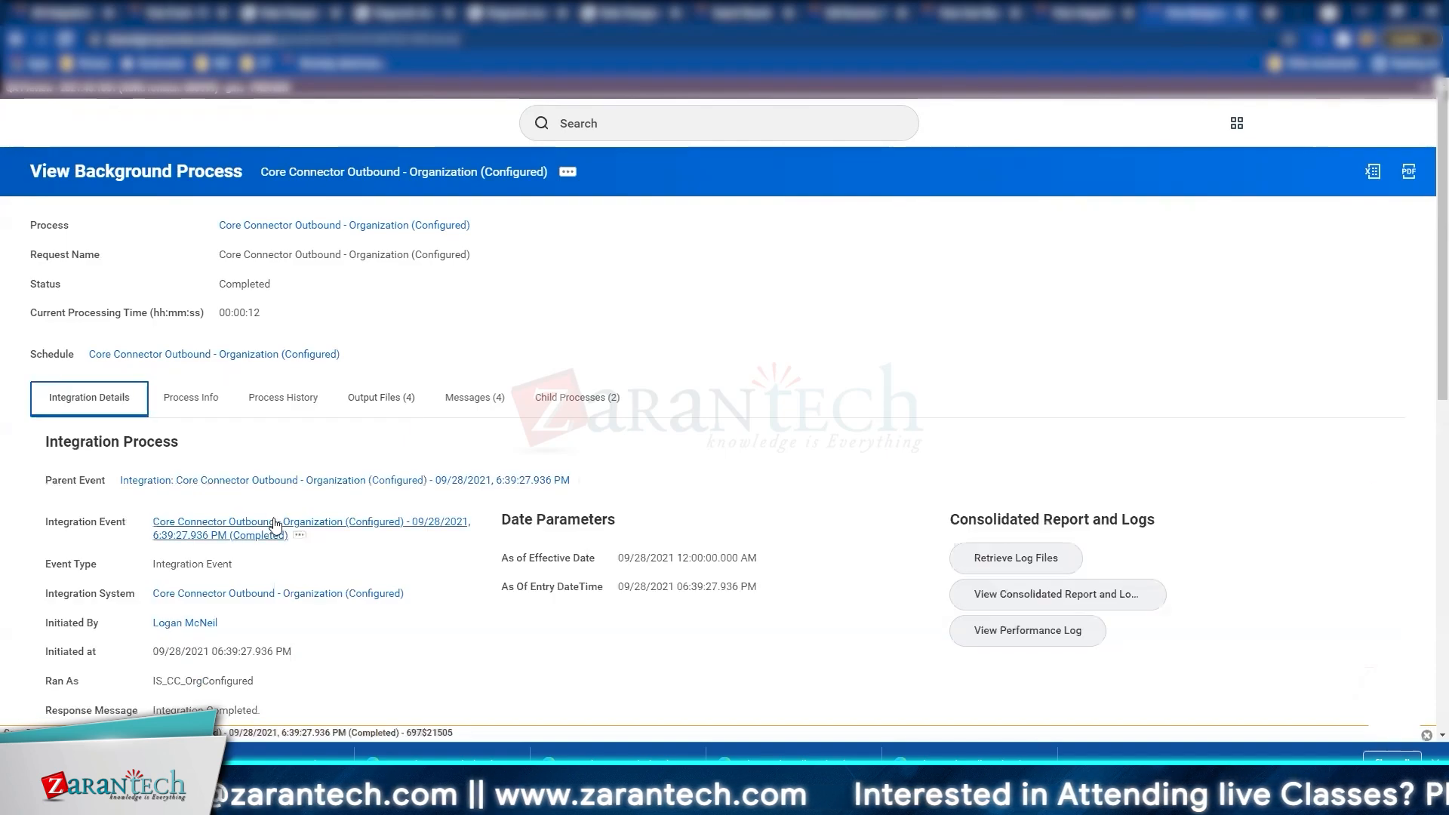
pyautogui.scroll(-2, 275, 525)
pyautogui.click(314, 444)
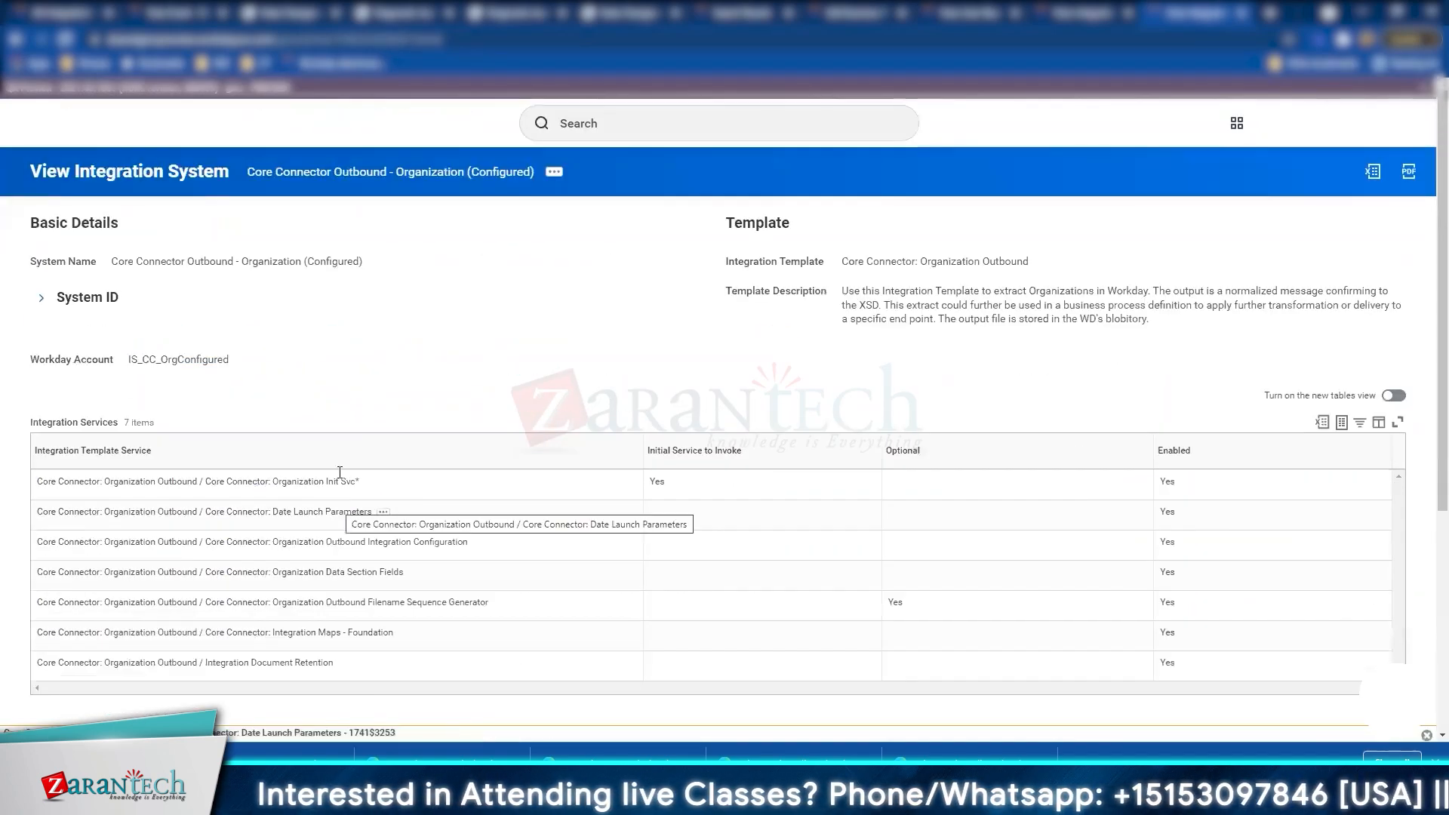
pyautogui.click(554, 171)
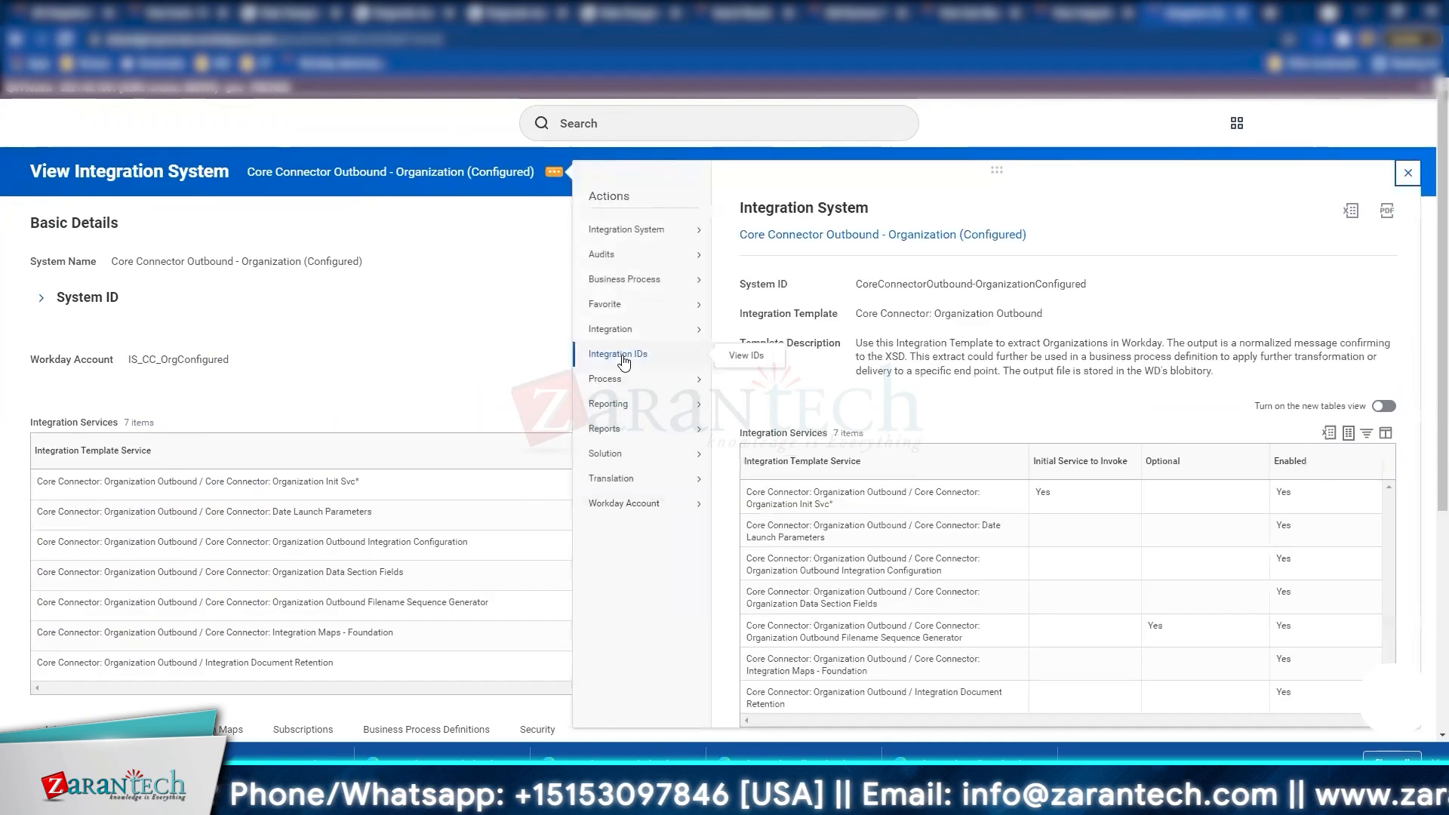
pyautogui.moveTo(619, 375)
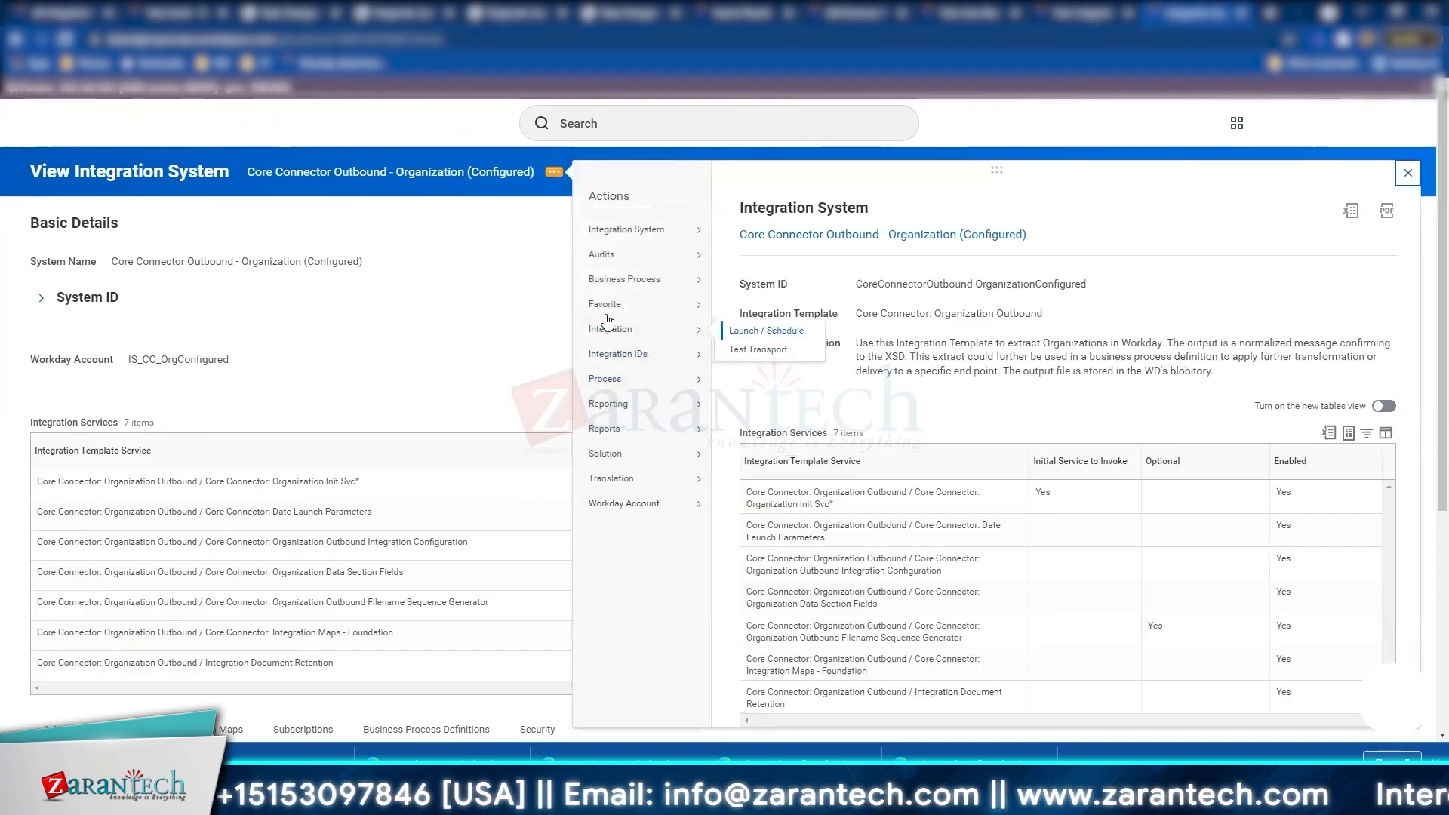
pyautogui.moveTo(606, 334)
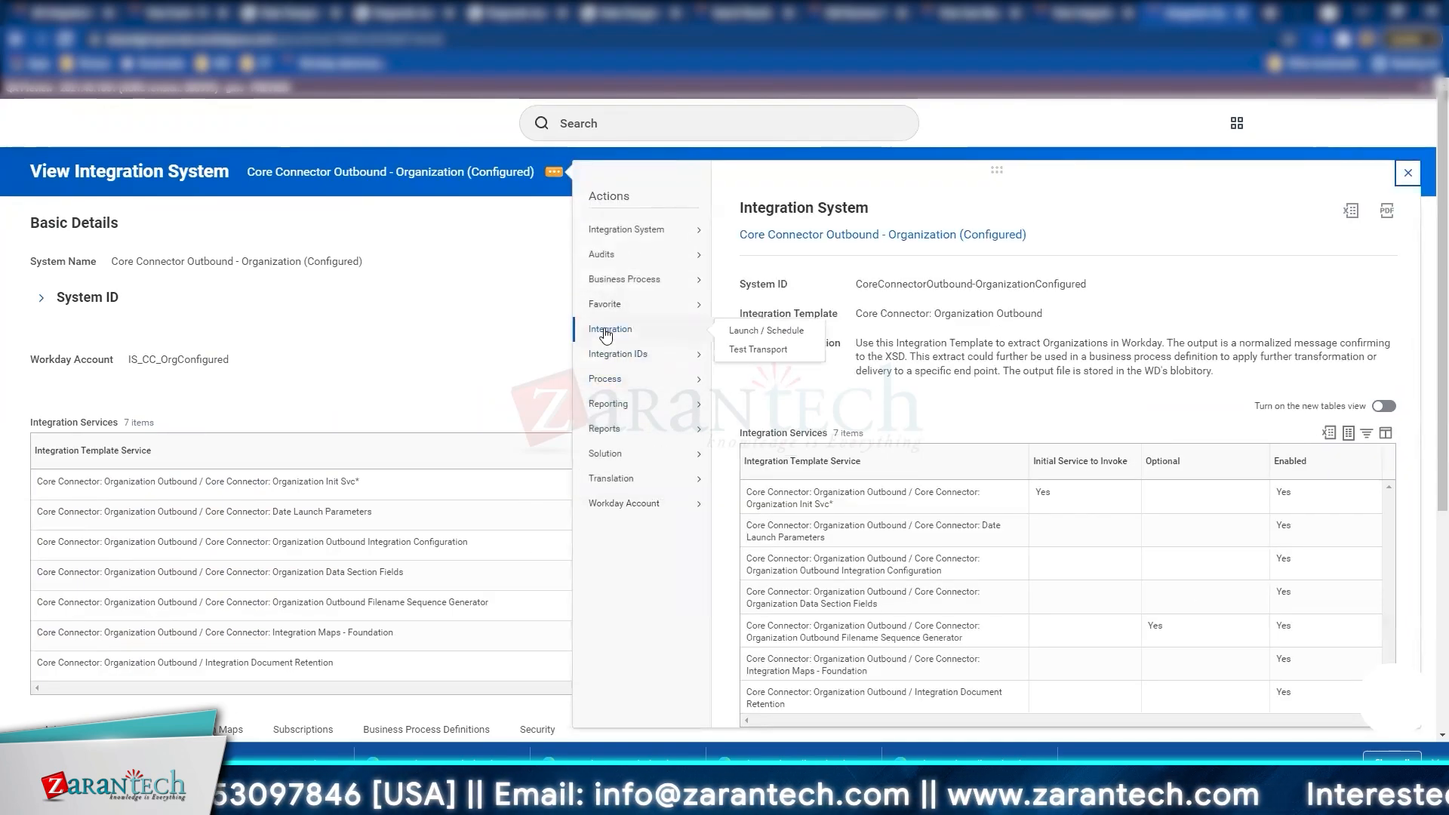
# Step: Run Test Transport over SFTP delivering the default test file at 32K block size
pyautogui.click(781, 351)
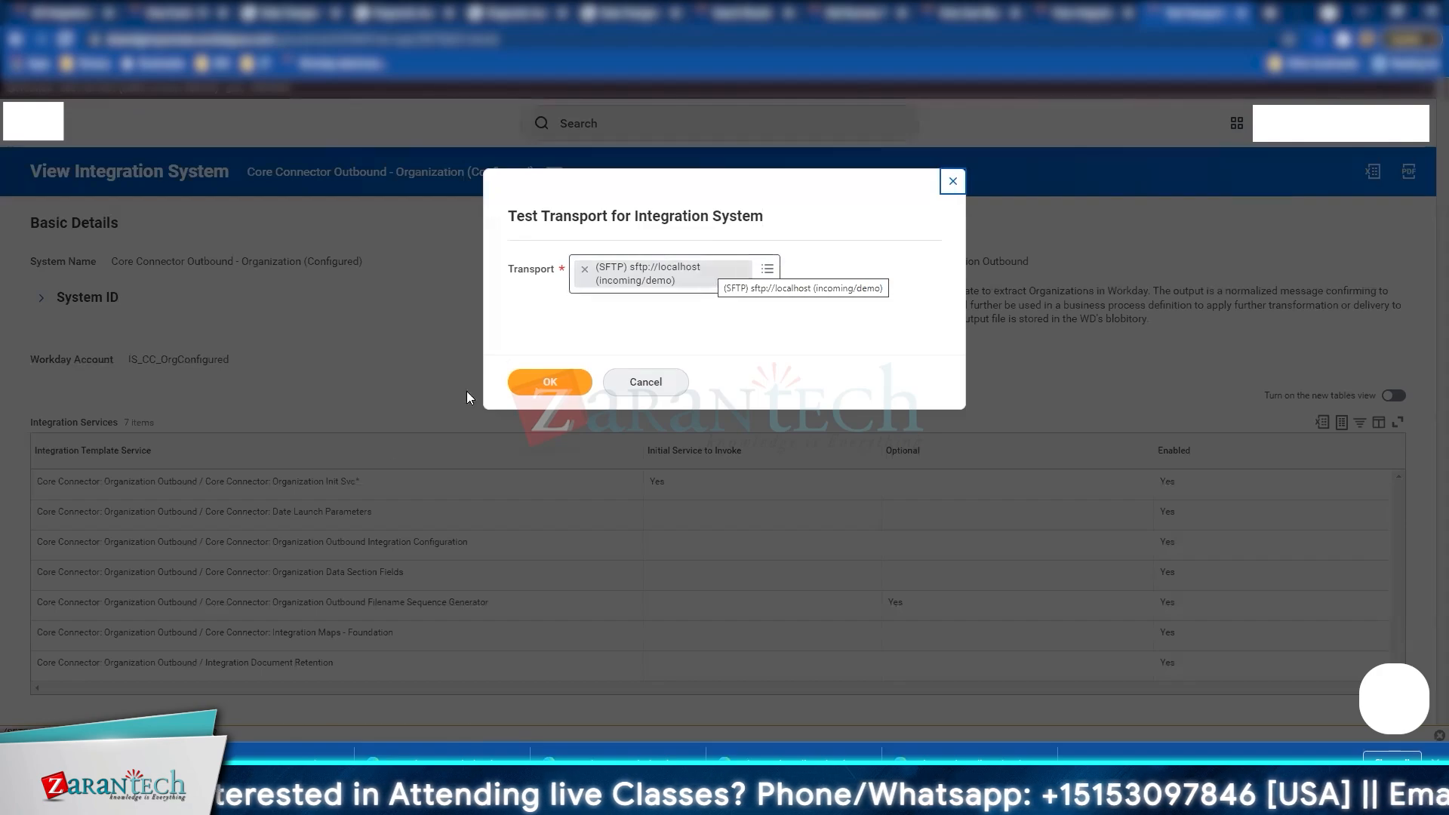
pyautogui.click(551, 381)
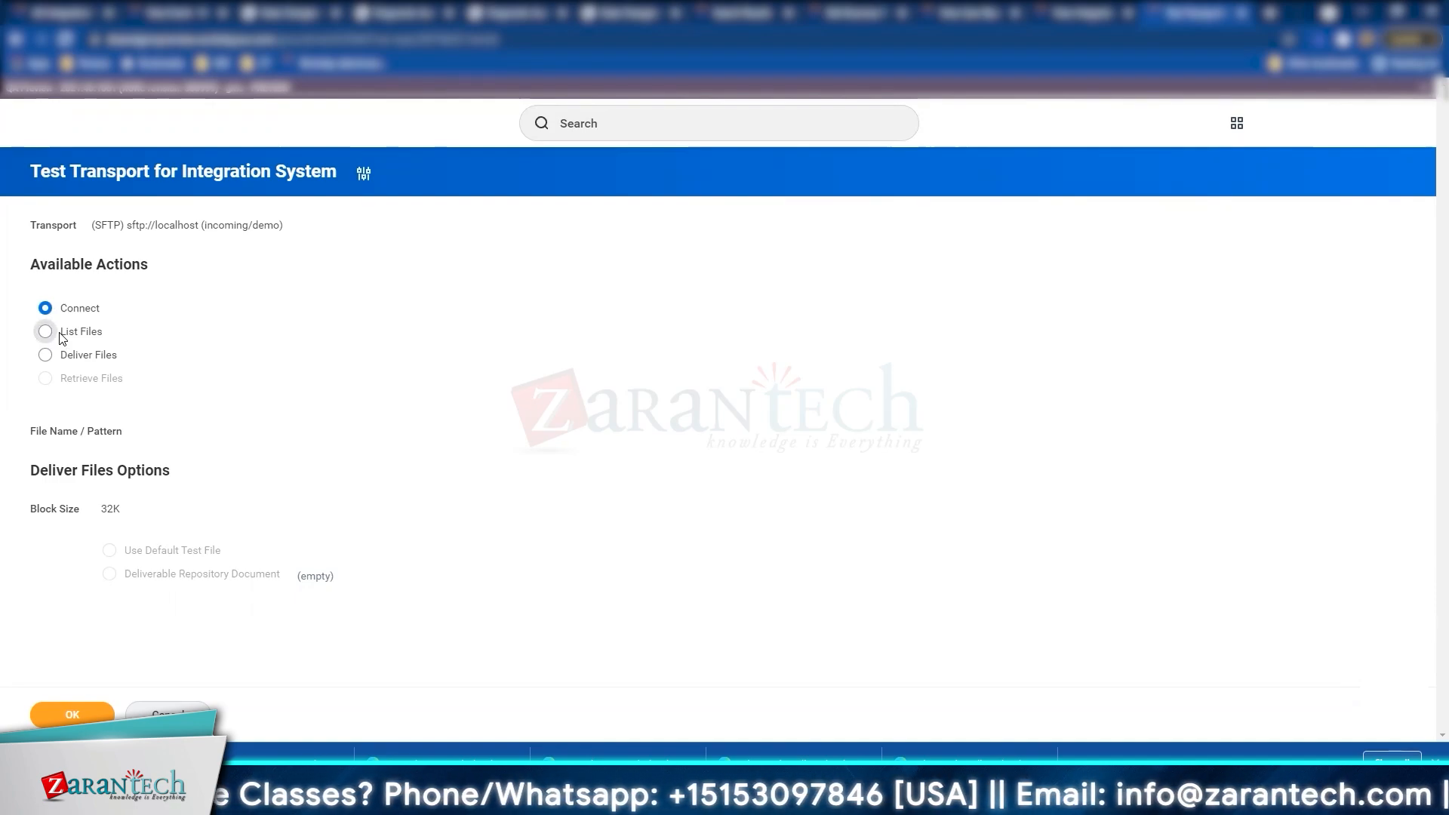
pyautogui.click(45, 355)
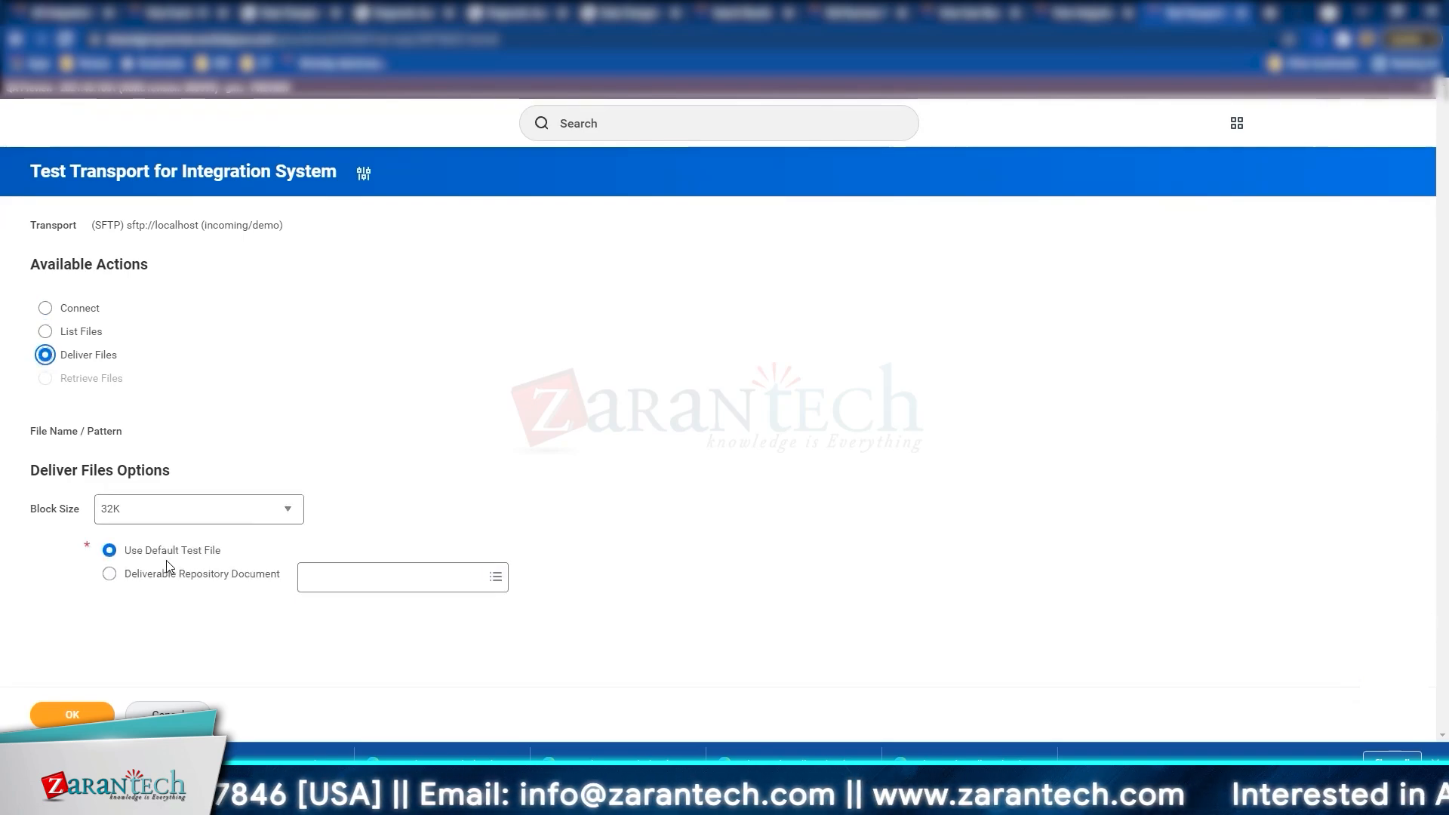
pyautogui.click(179, 518)
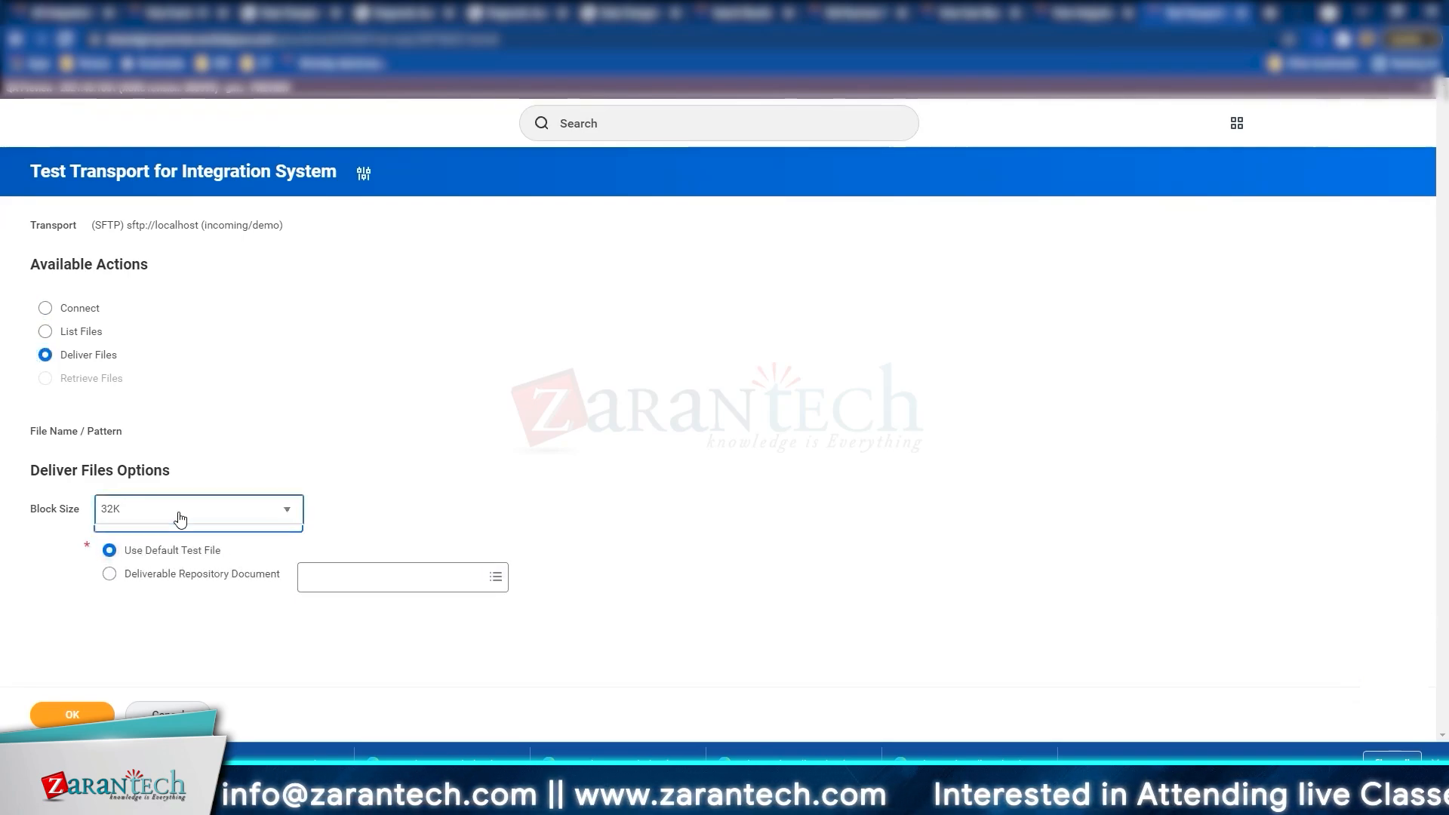
pyautogui.click(671, 432)
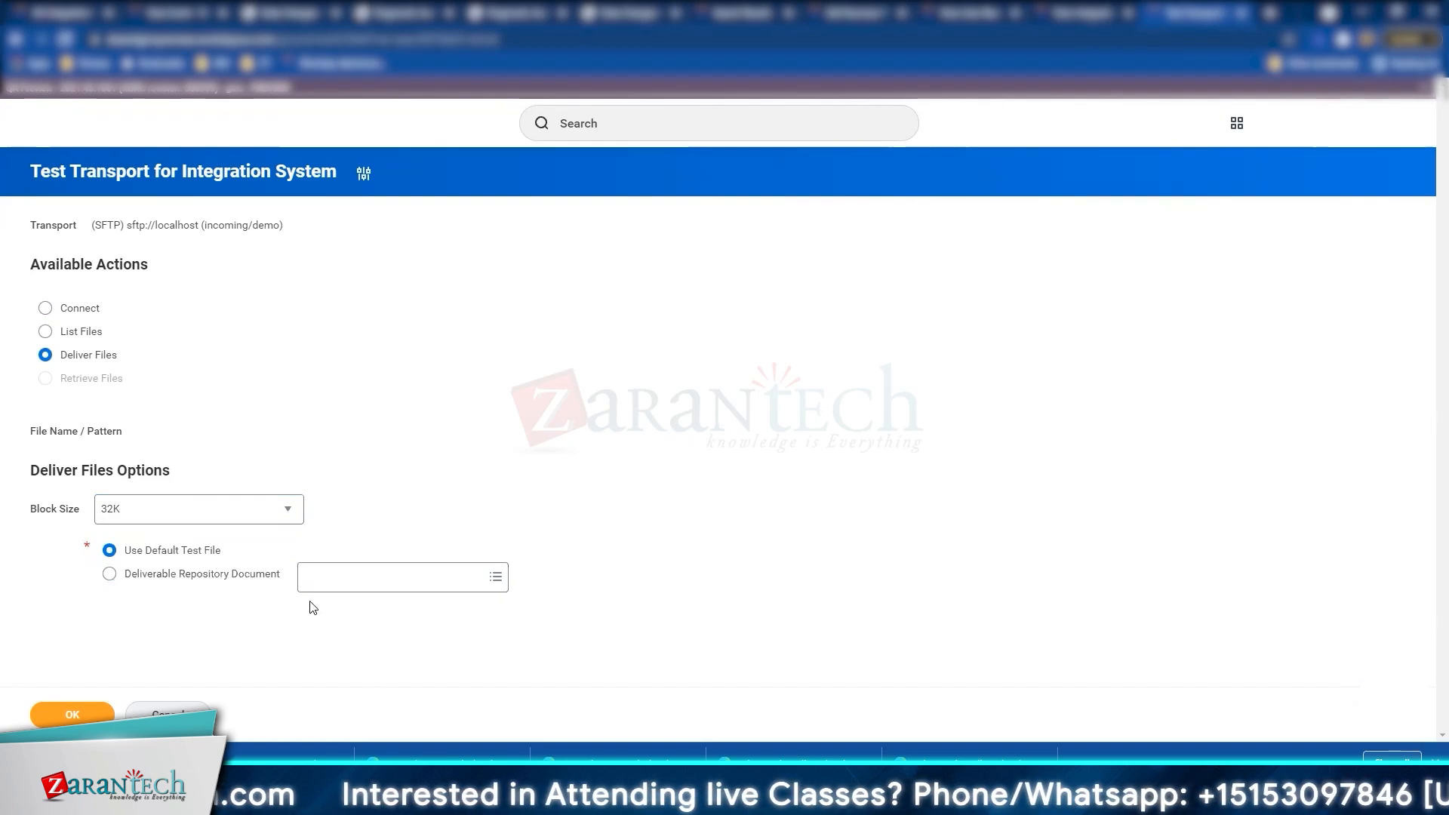
pyautogui.click(73, 715)
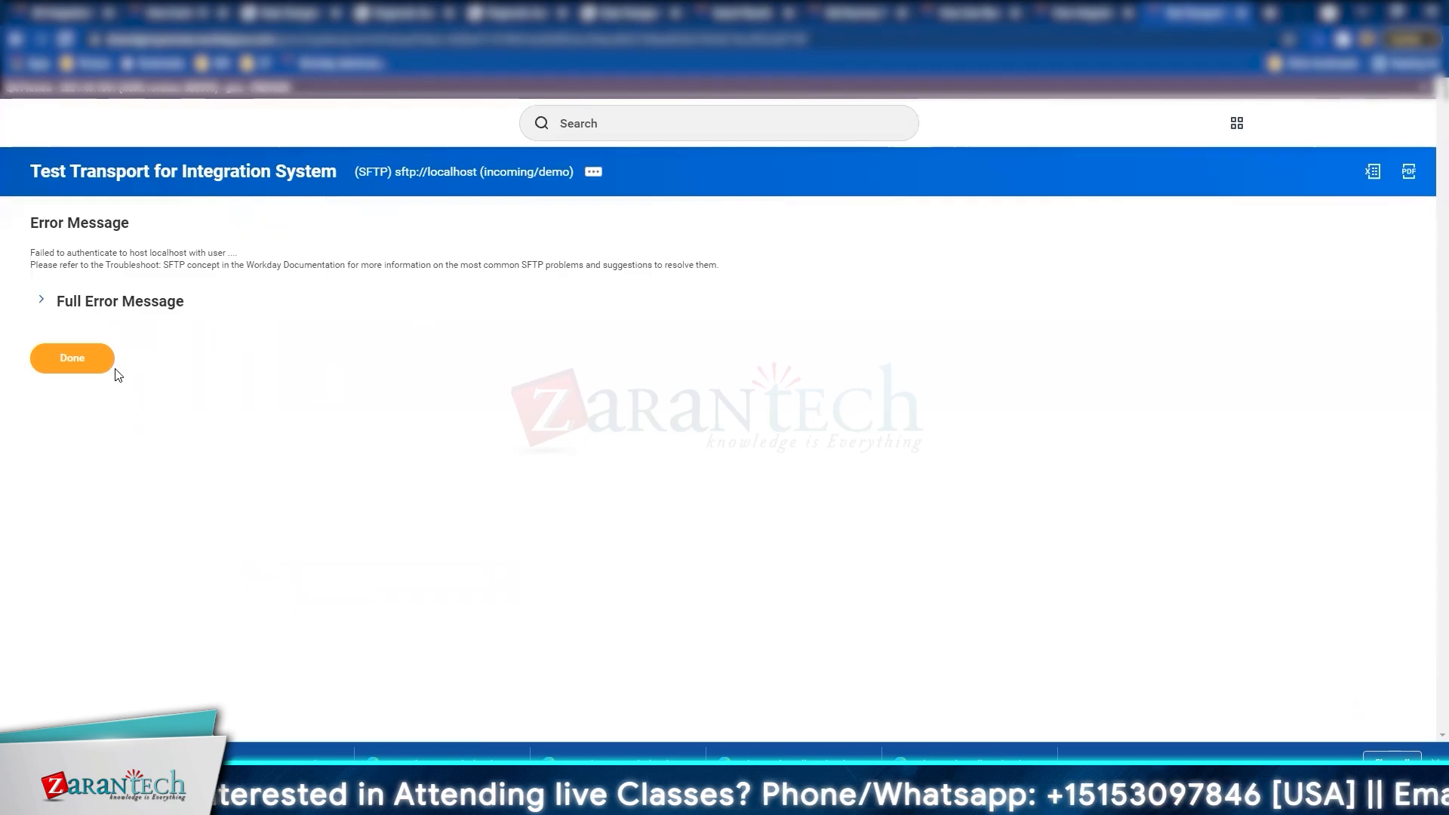
# Step: Expand the Full Error Message and scroll through the authentication failure stack trace
pyautogui.click(41, 299)
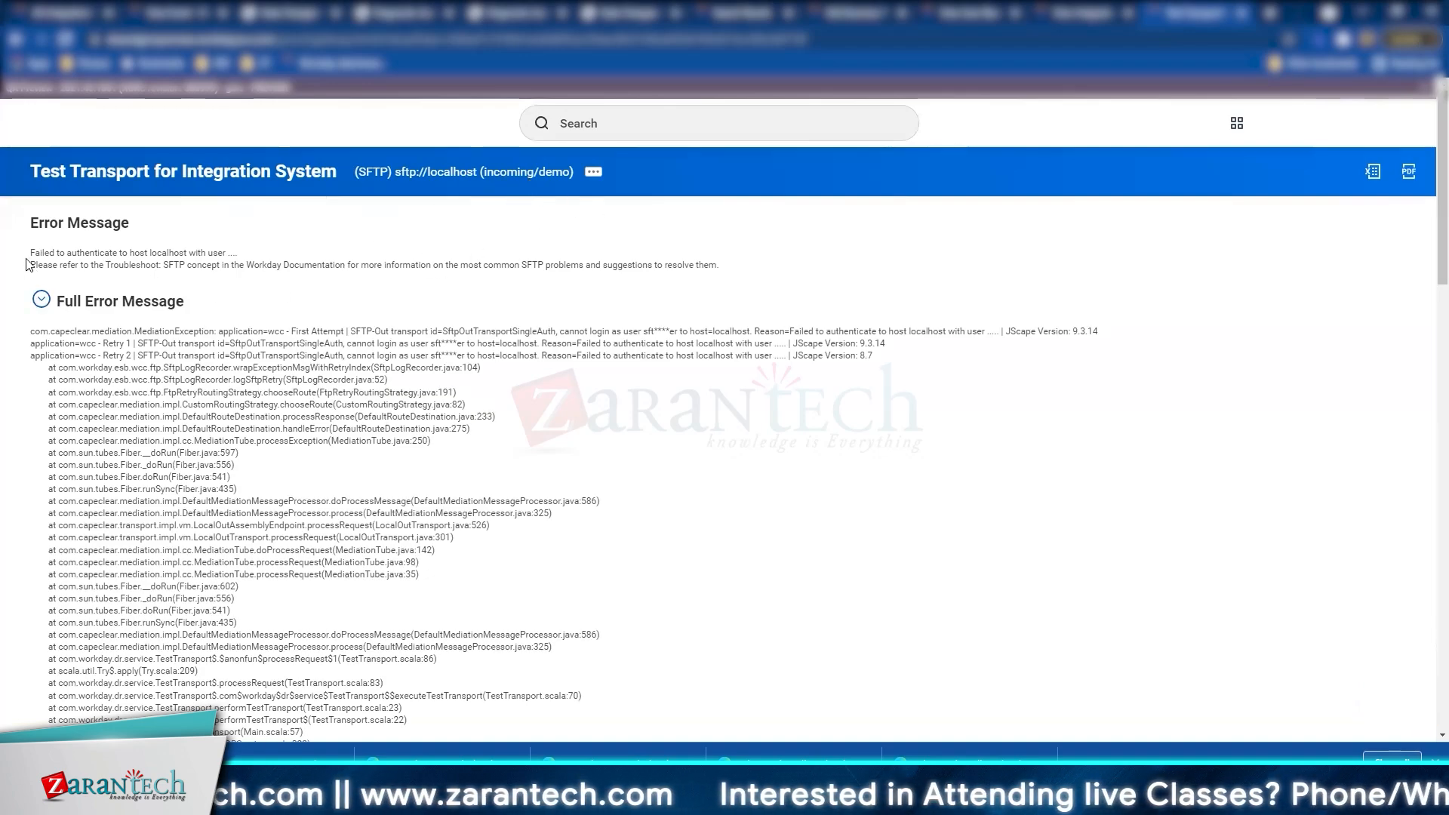
pyautogui.moveTo(30, 258); pyautogui.dragTo(212, 254)
pyautogui.click(239, 248)
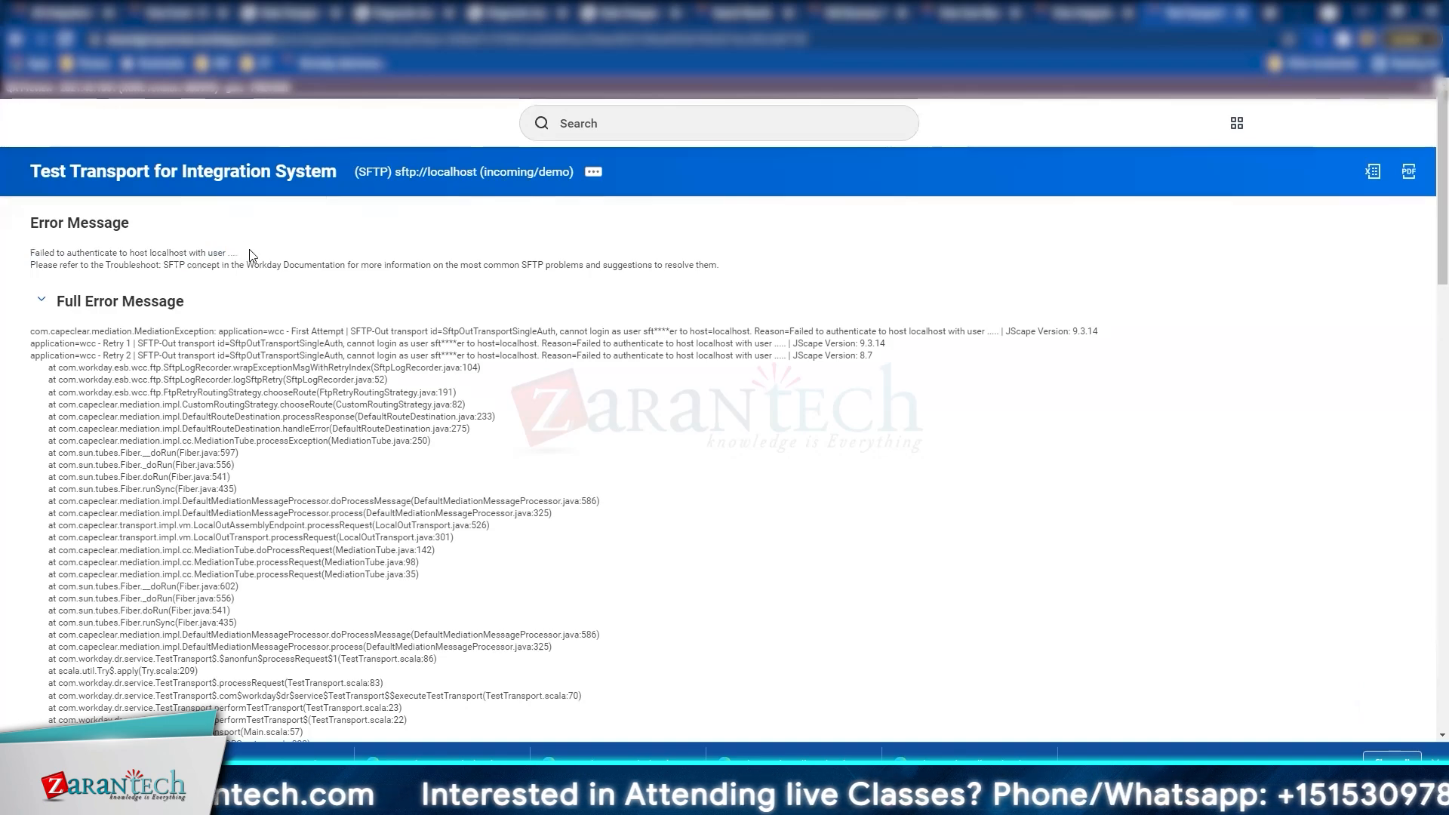
pyautogui.tripleClick(249, 255)
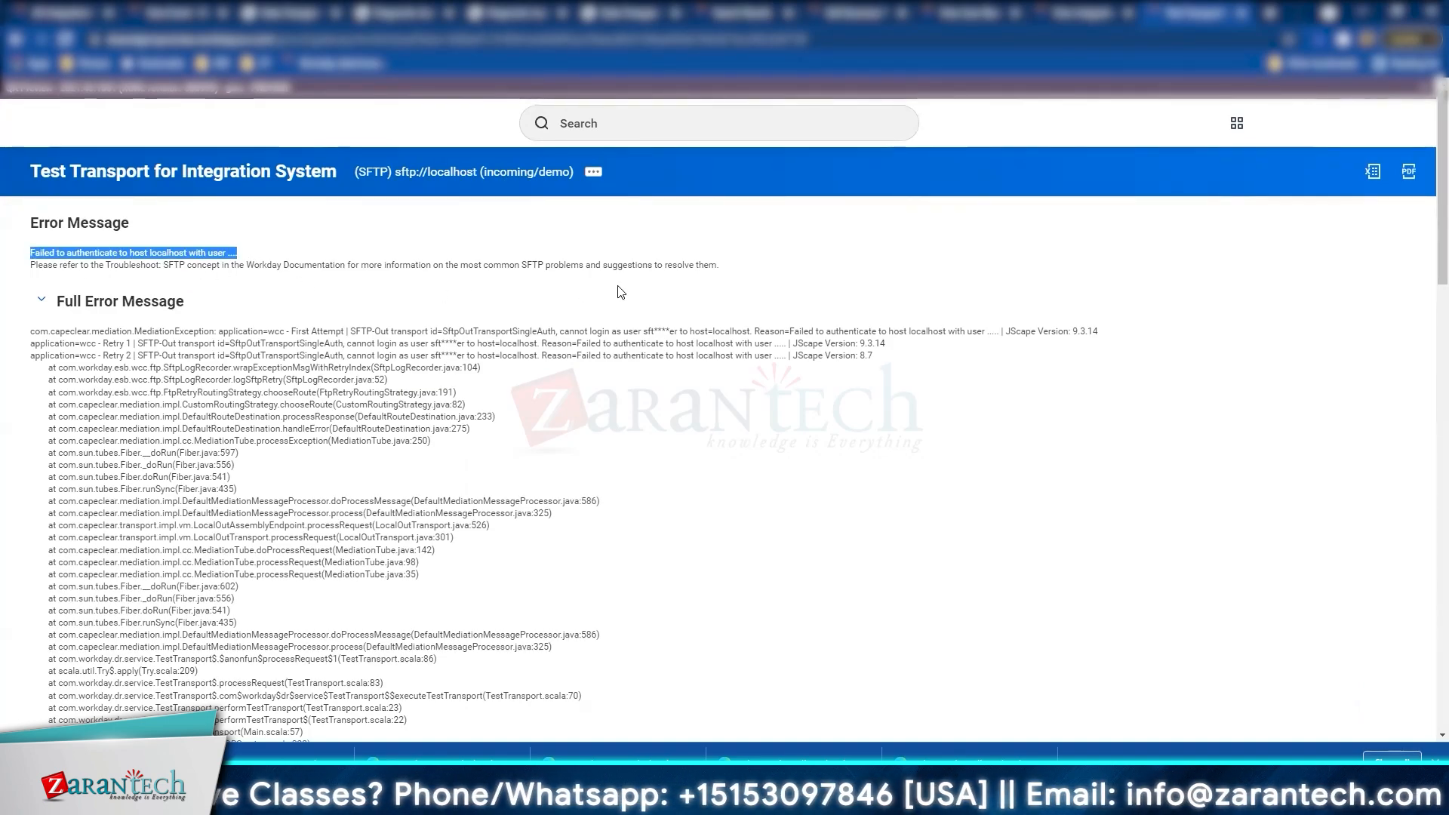
pyautogui.scroll(-5, 249, 436)
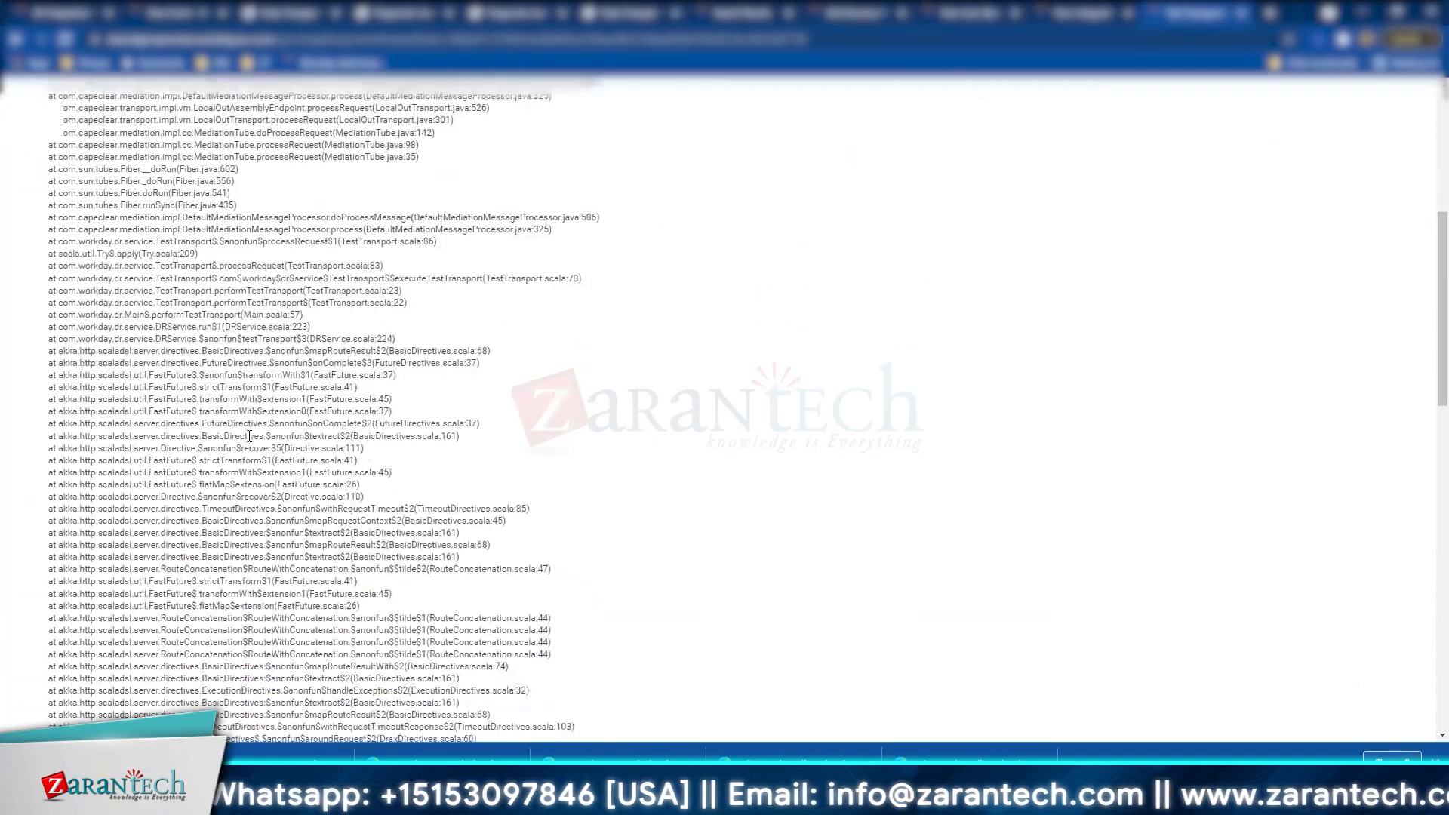
pyautogui.scroll(-8, 249, 436)
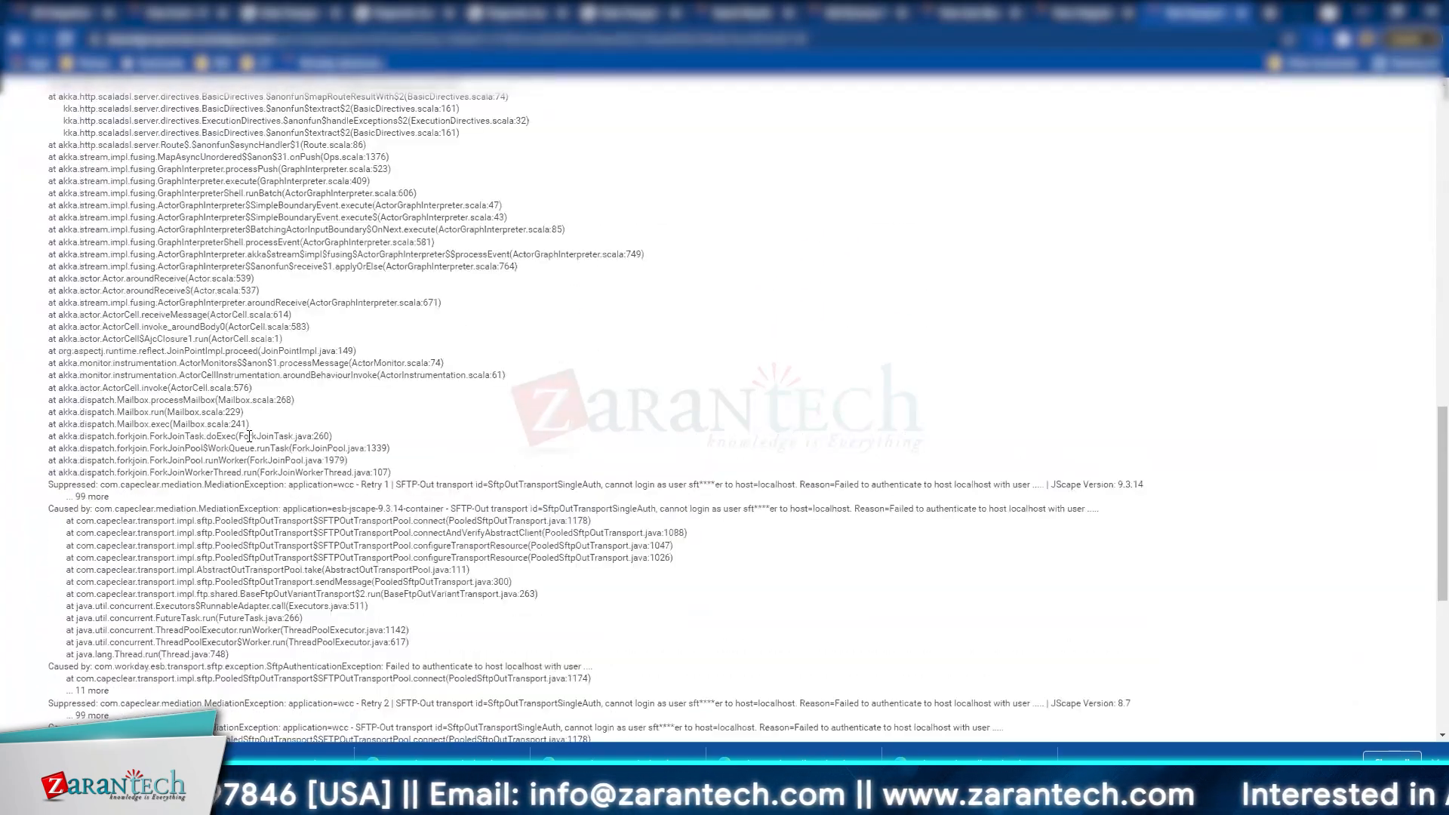
pyautogui.scroll(15, 249, 437)
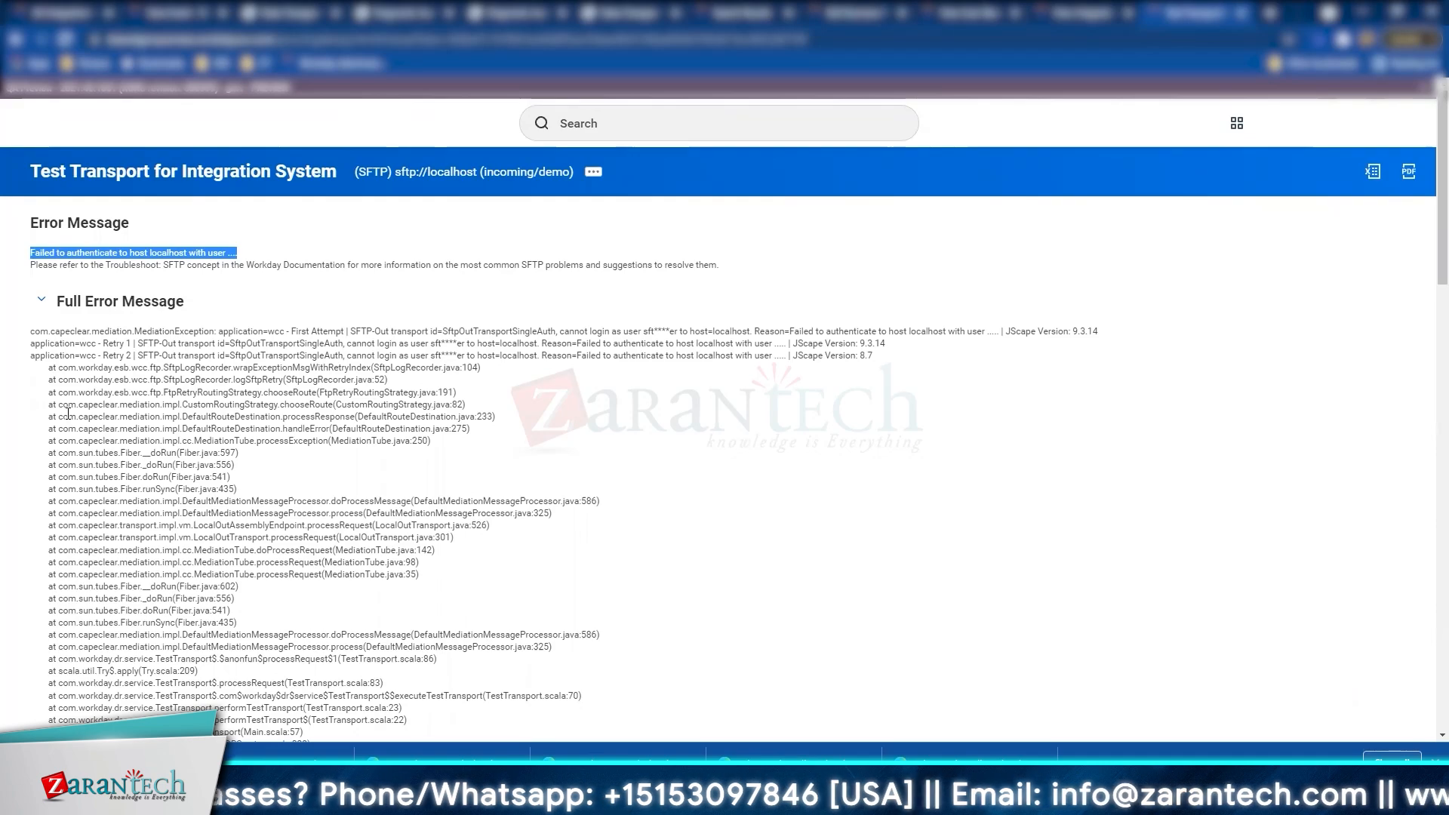
pyautogui.hotkey('alt', 'Tab')
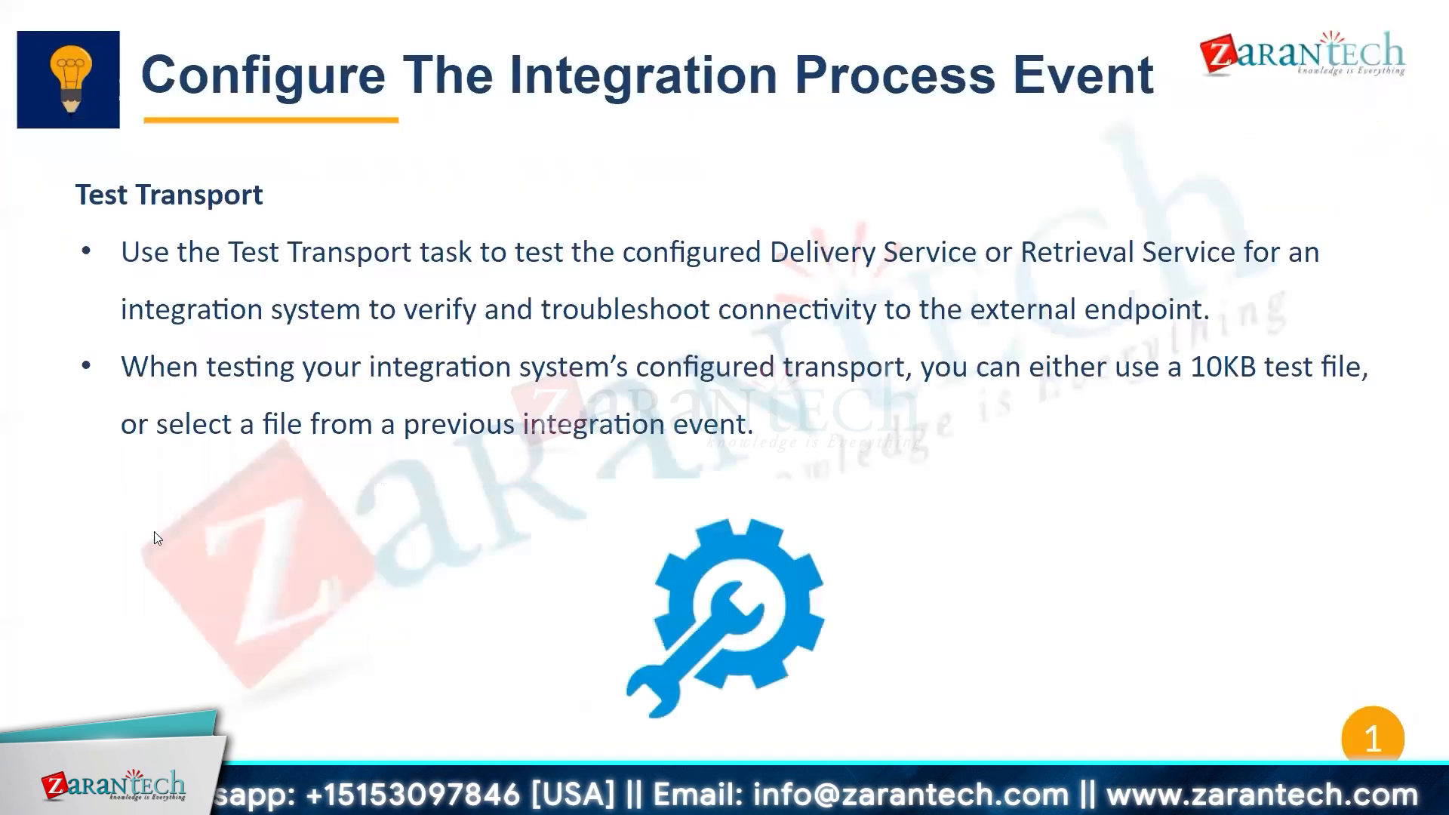
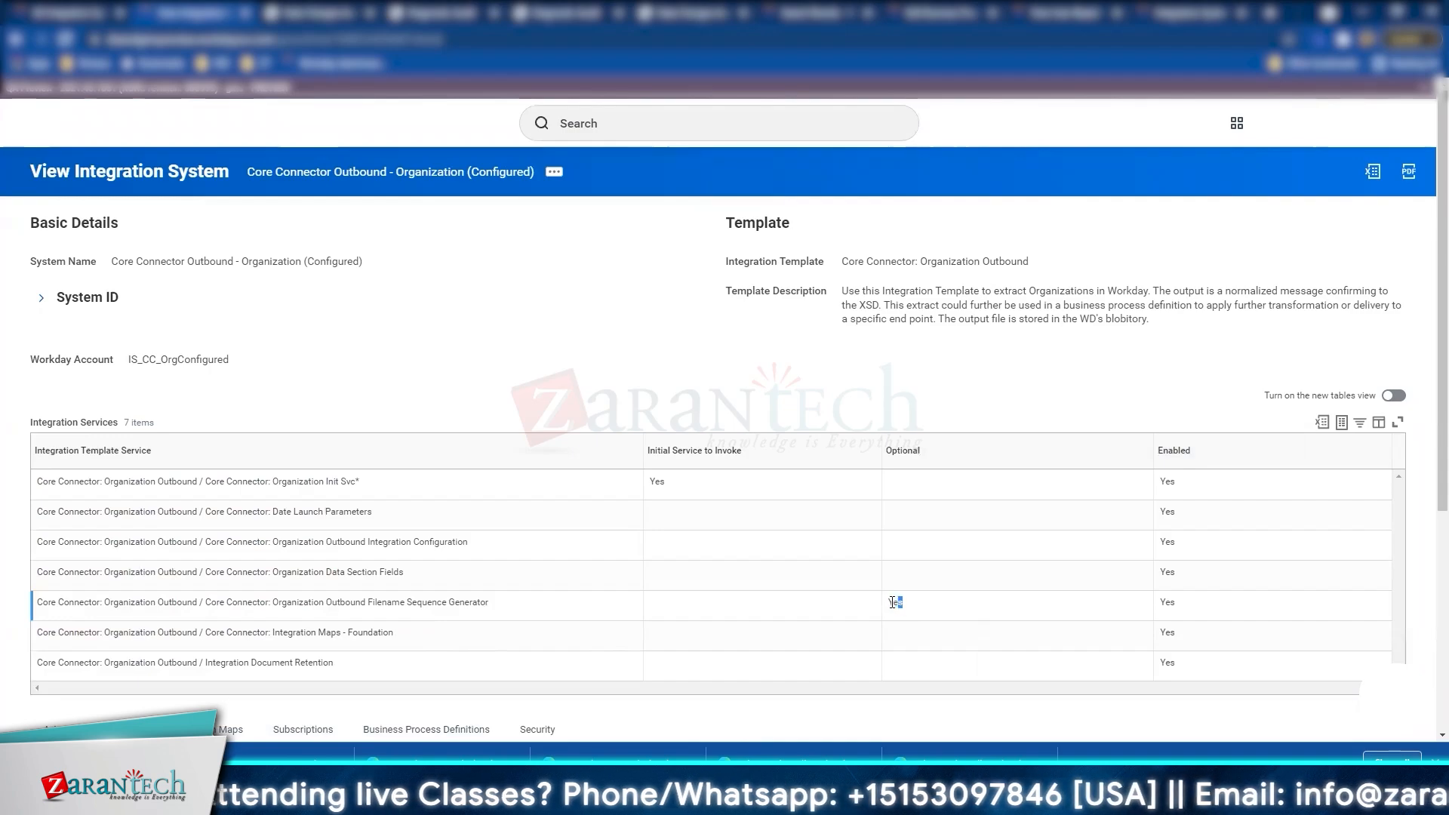
# Step: Point out the optional Organization Outbound Filename Sequence Generator service, then bring up the system's related actions
pyautogui.doubleClick(895, 602)
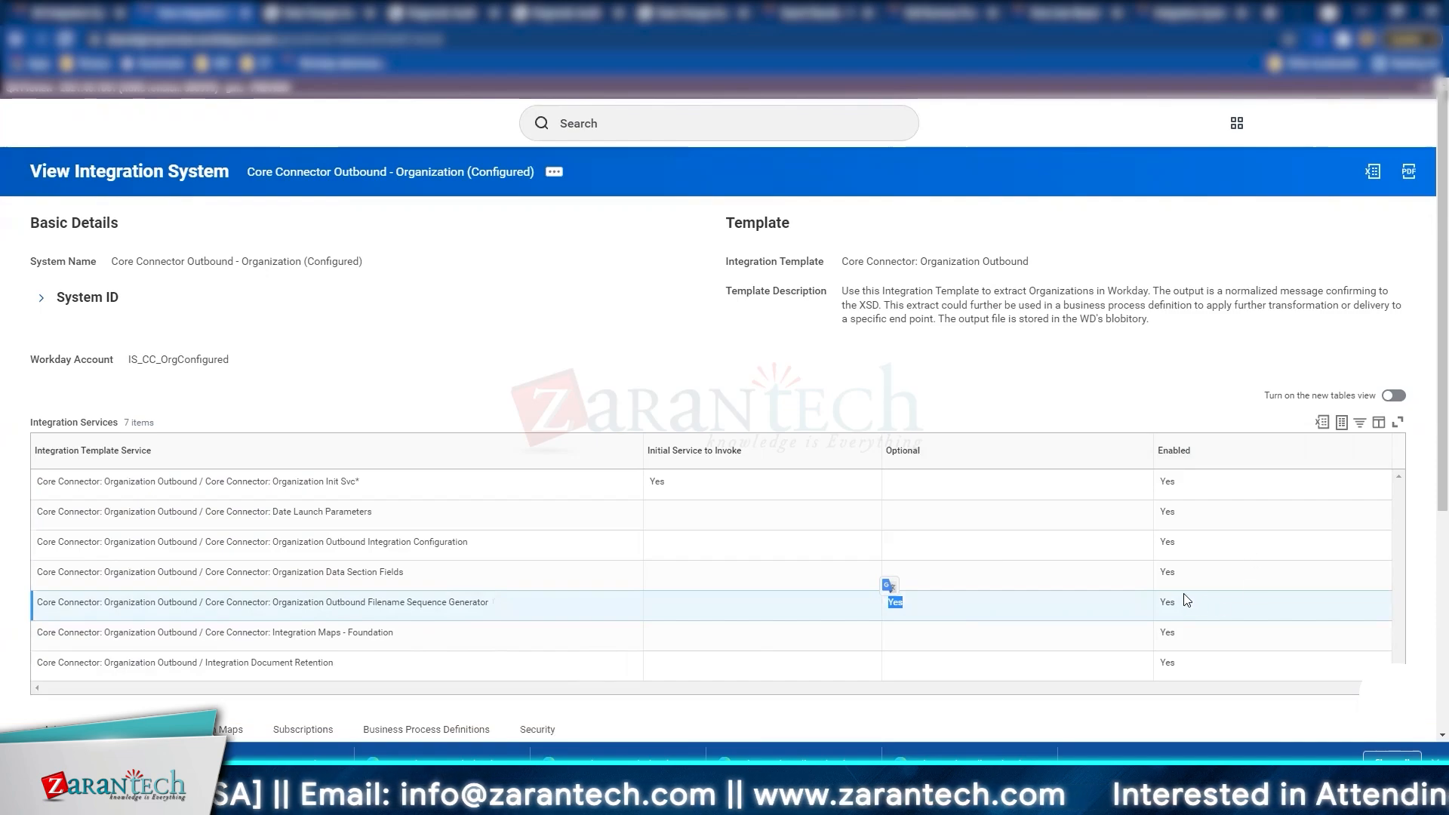
pyautogui.click(555, 175)
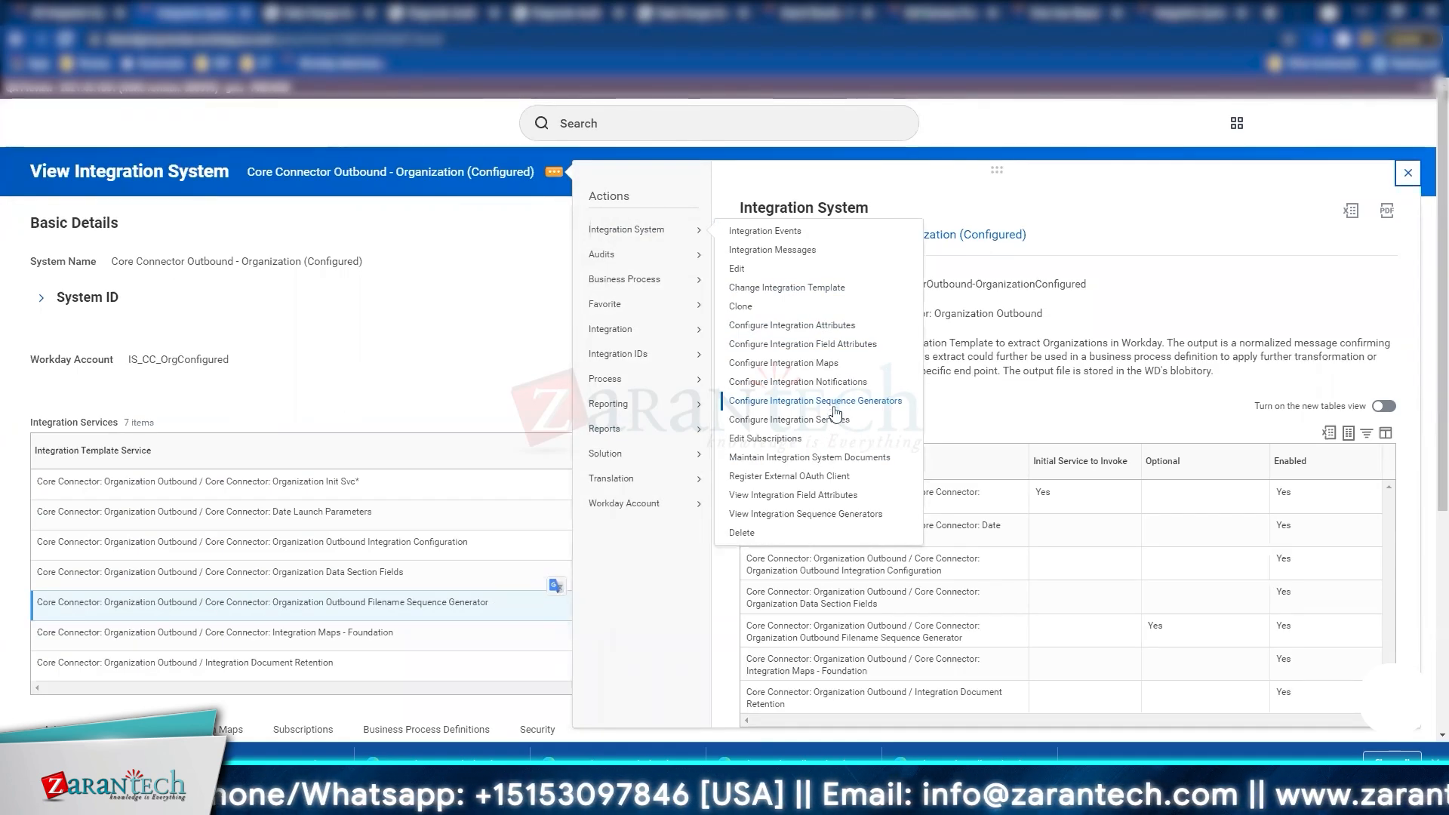
# Step: In Configure Integration Services, toggle Filename Sequence Generator off and back on, leaving it enabled
pyautogui.click(832, 426)
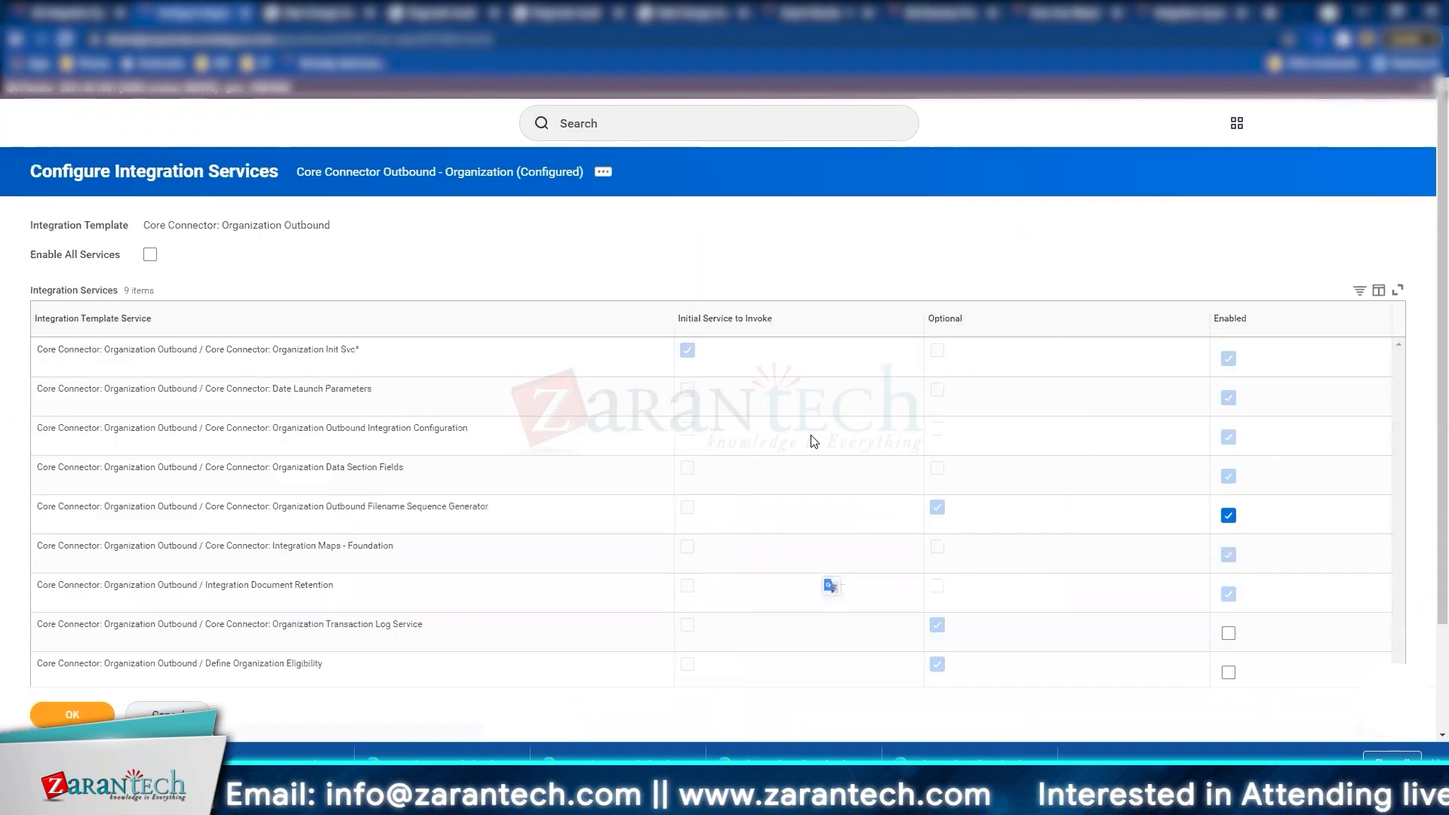
pyautogui.scroll(-3, 819, 446)
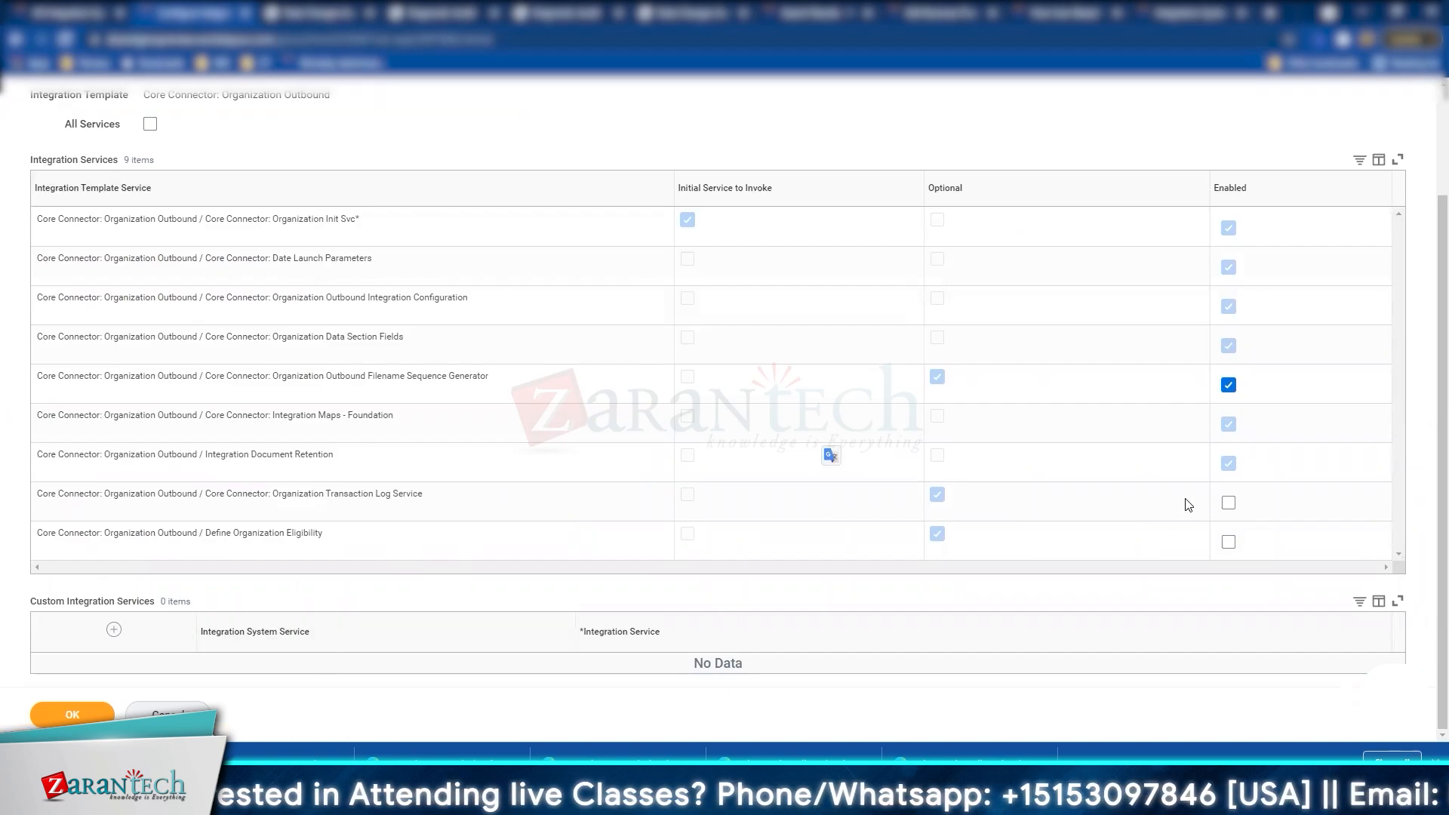
pyautogui.click(1230, 386)
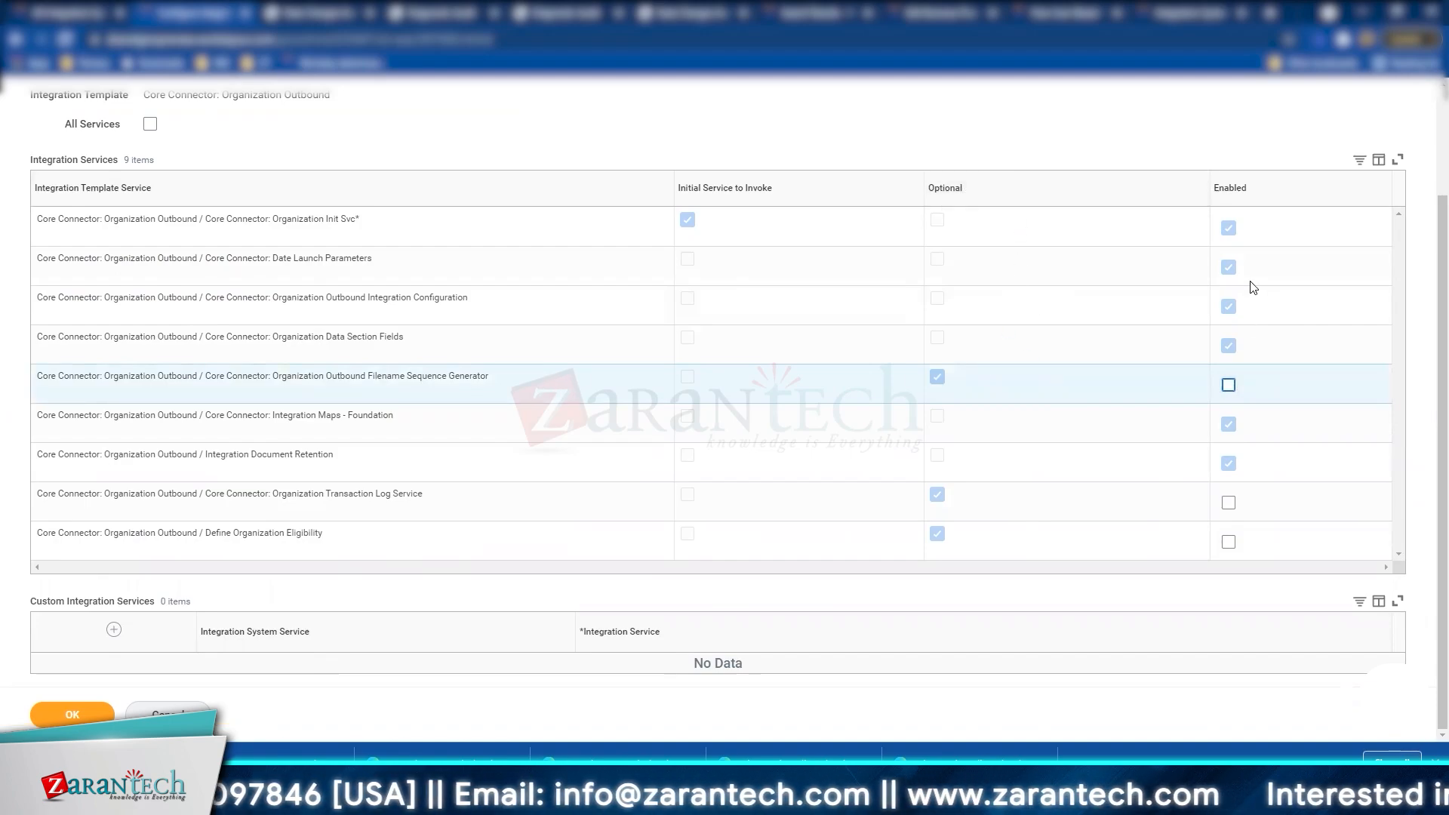
pyautogui.click(1229, 385)
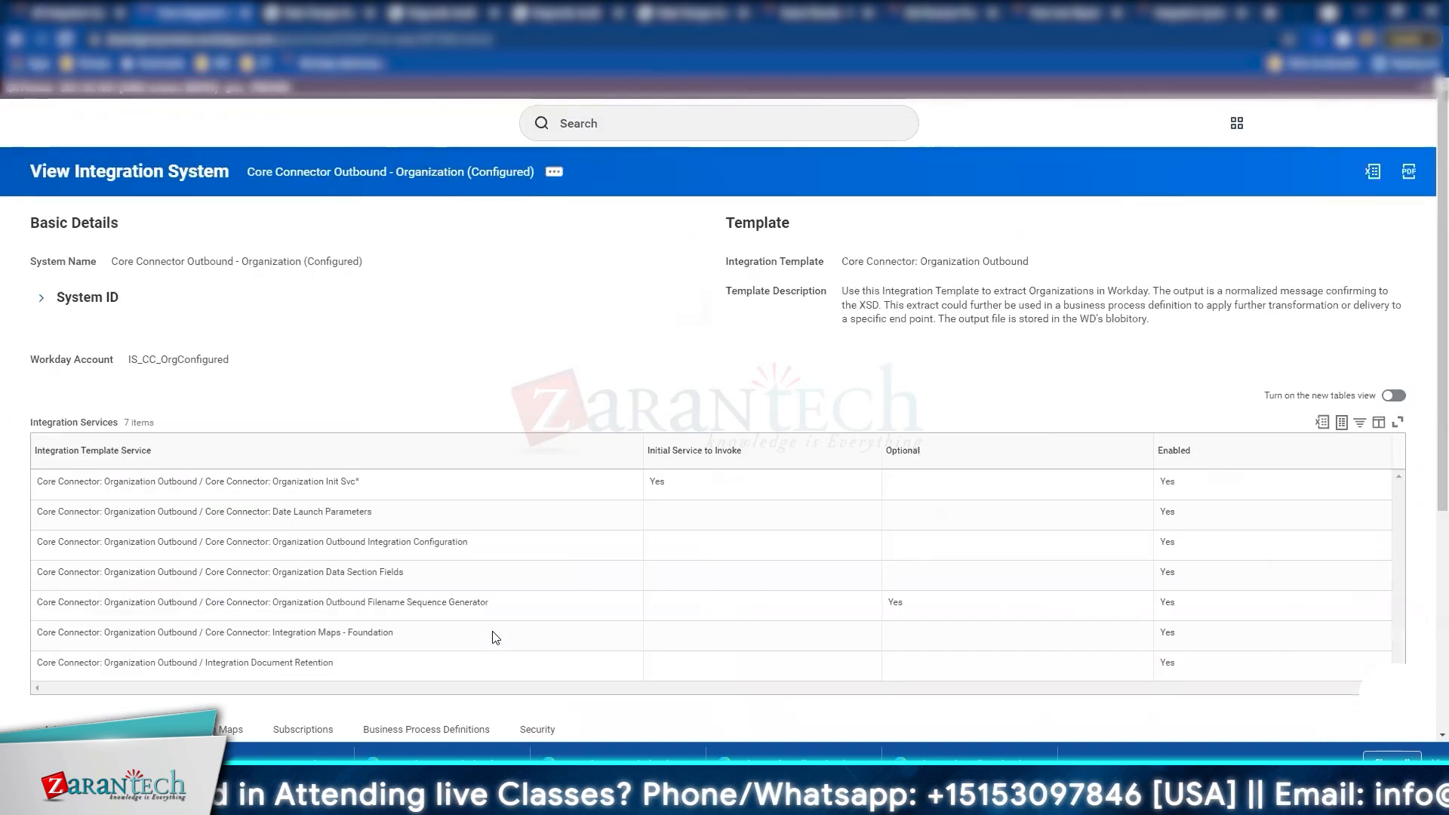
# Step: Open Configure Integration Sequence Generators from the Integration System related actions
pyautogui.doubleClick(1168, 603)
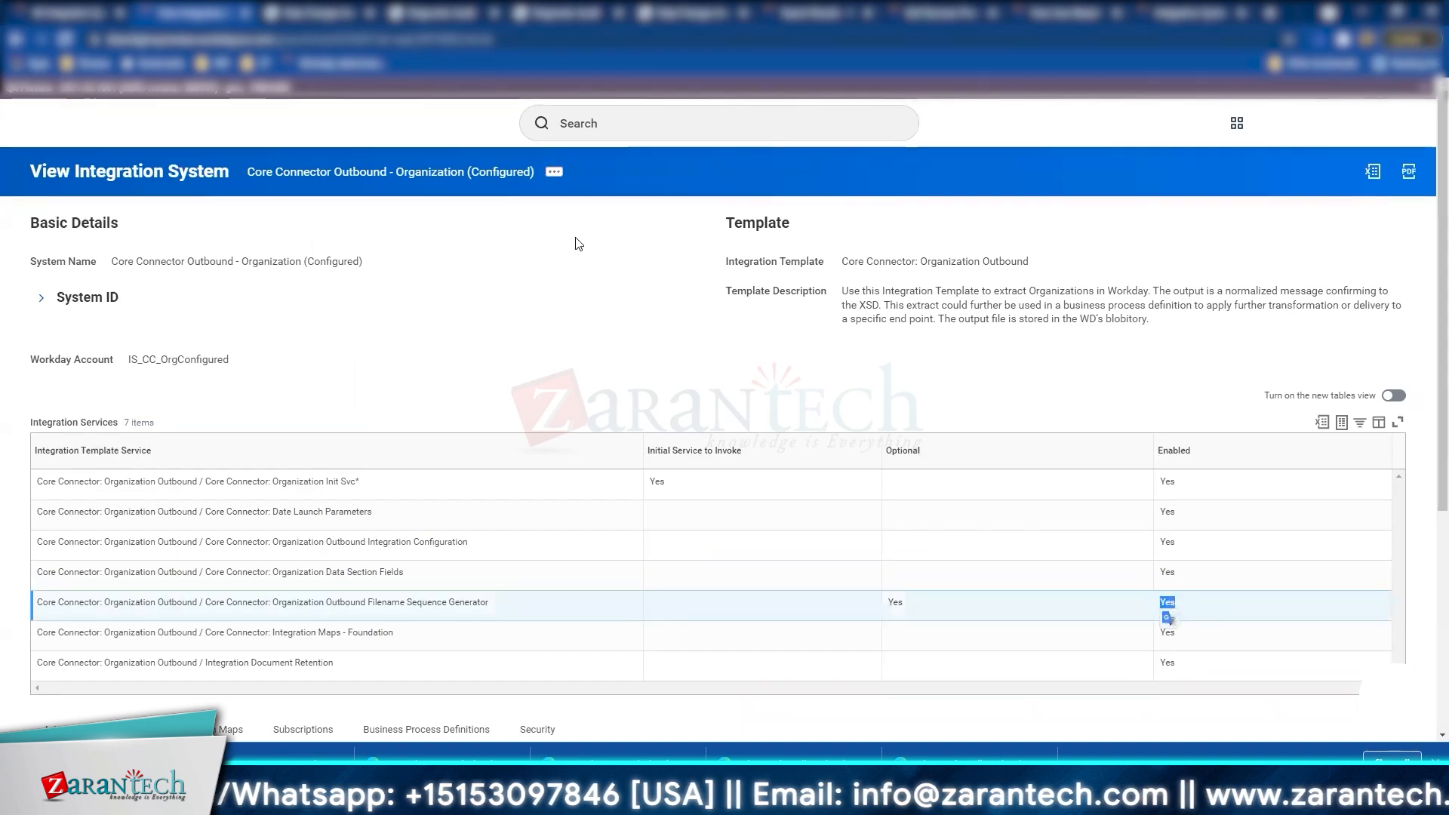
pyautogui.click(554, 172)
pyautogui.moveTo(630, 254)
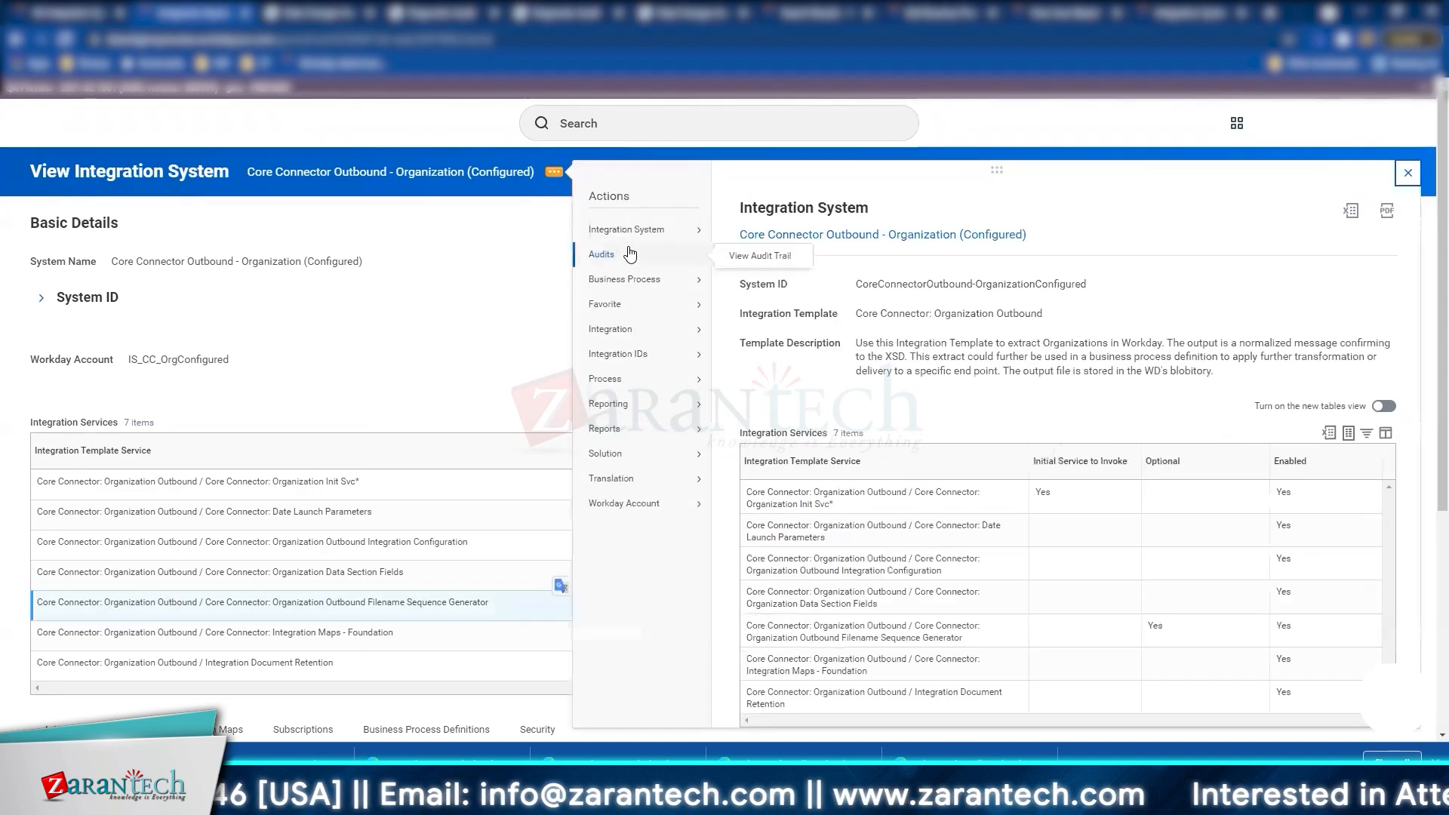
pyautogui.moveTo(632, 229)
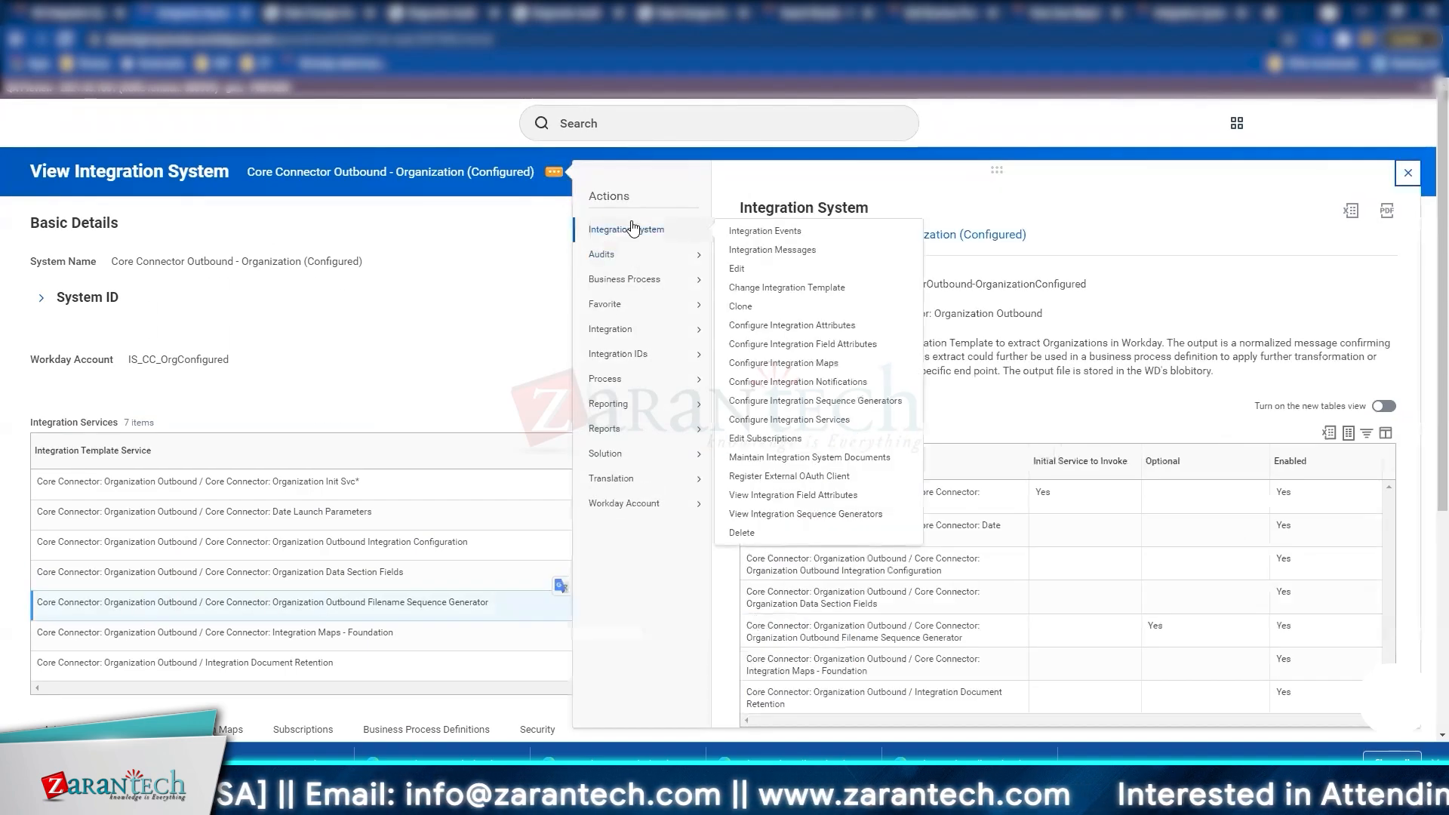
pyautogui.click(850, 405)
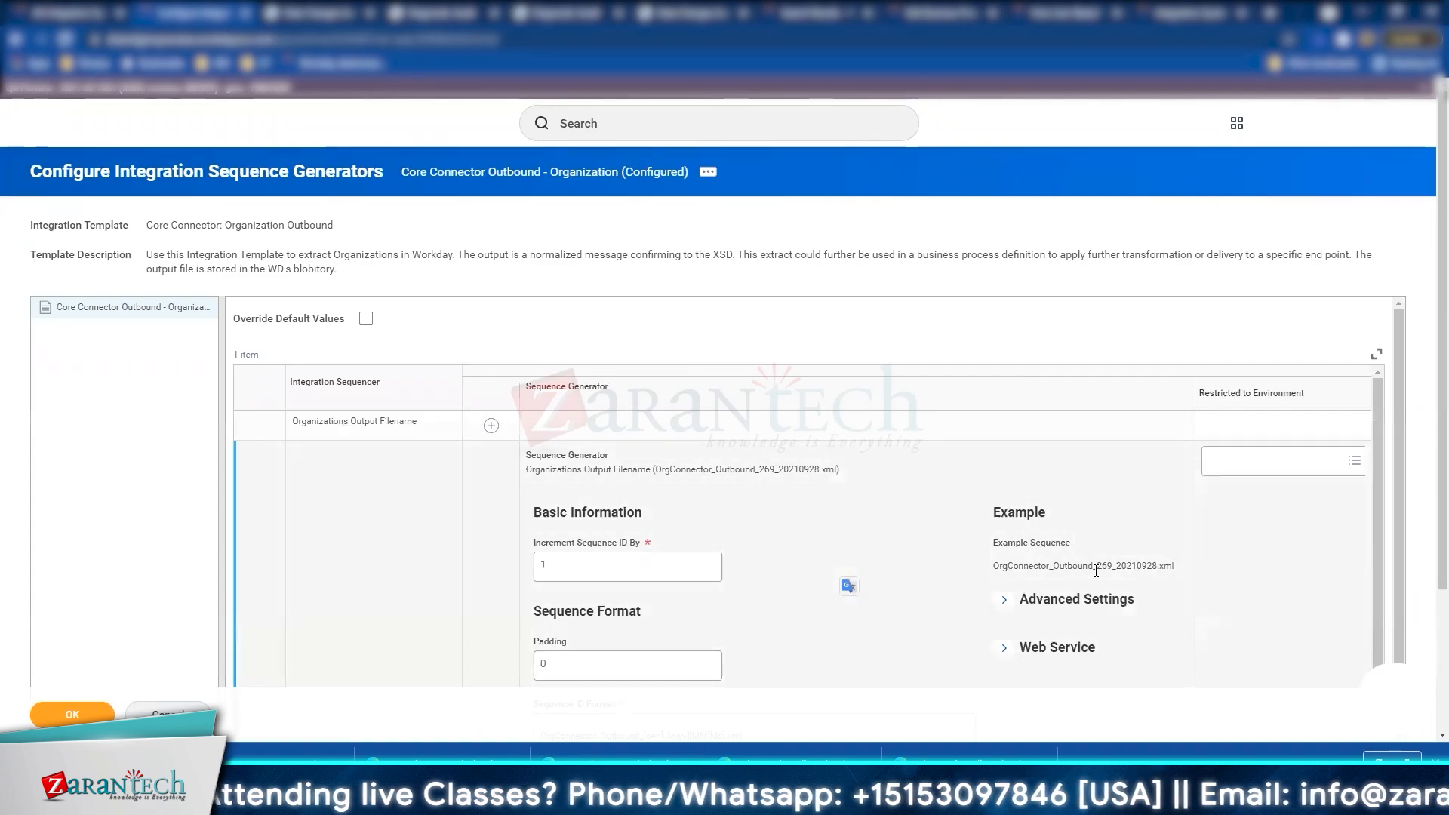
# Step: Highlight the example output filename produced by the OrgConnector_Outbound format
pyautogui.tripleClick(1095, 571)
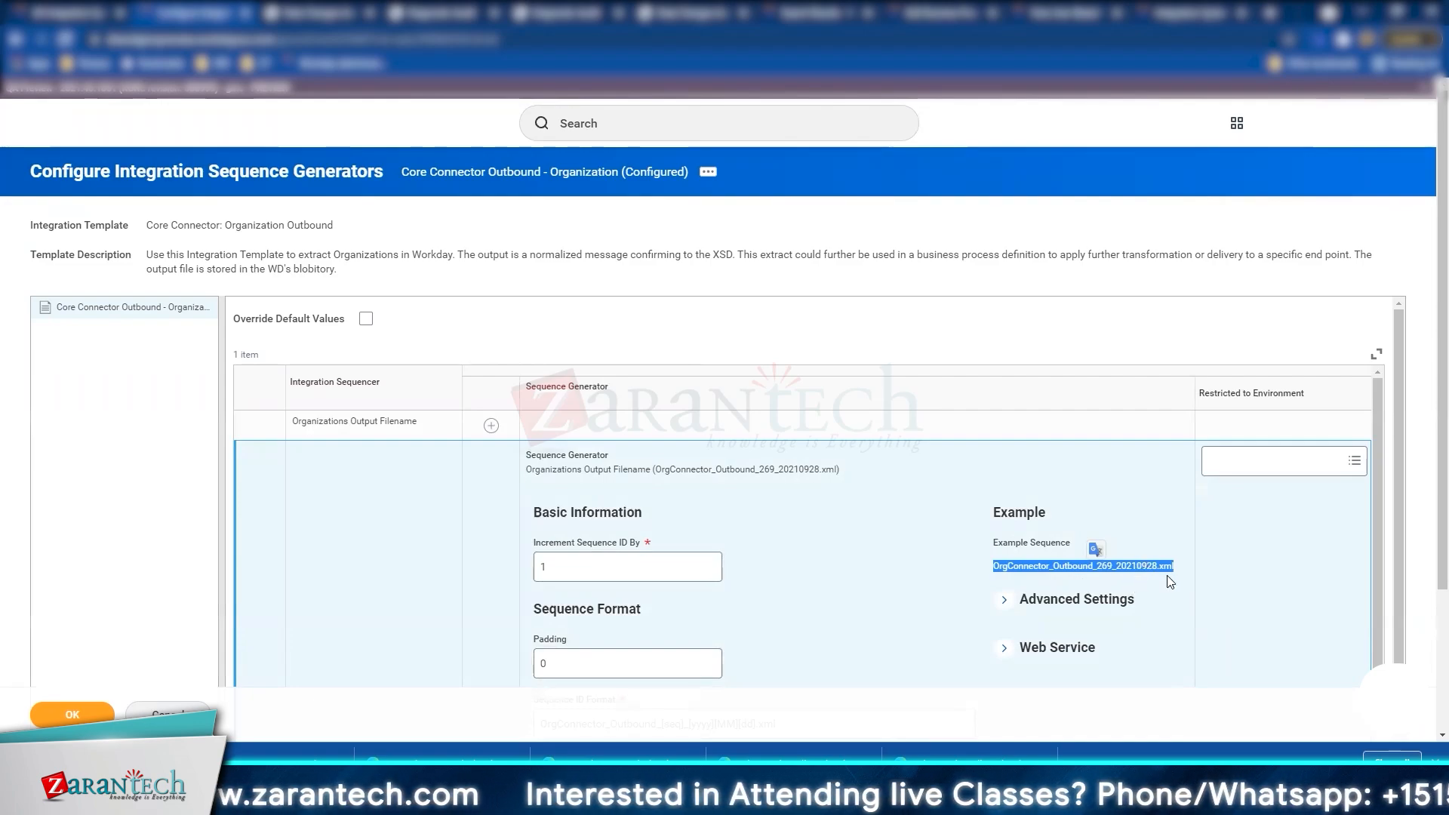
pyautogui.click(822, 518)
pyautogui.scroll(-2, 826, 518)
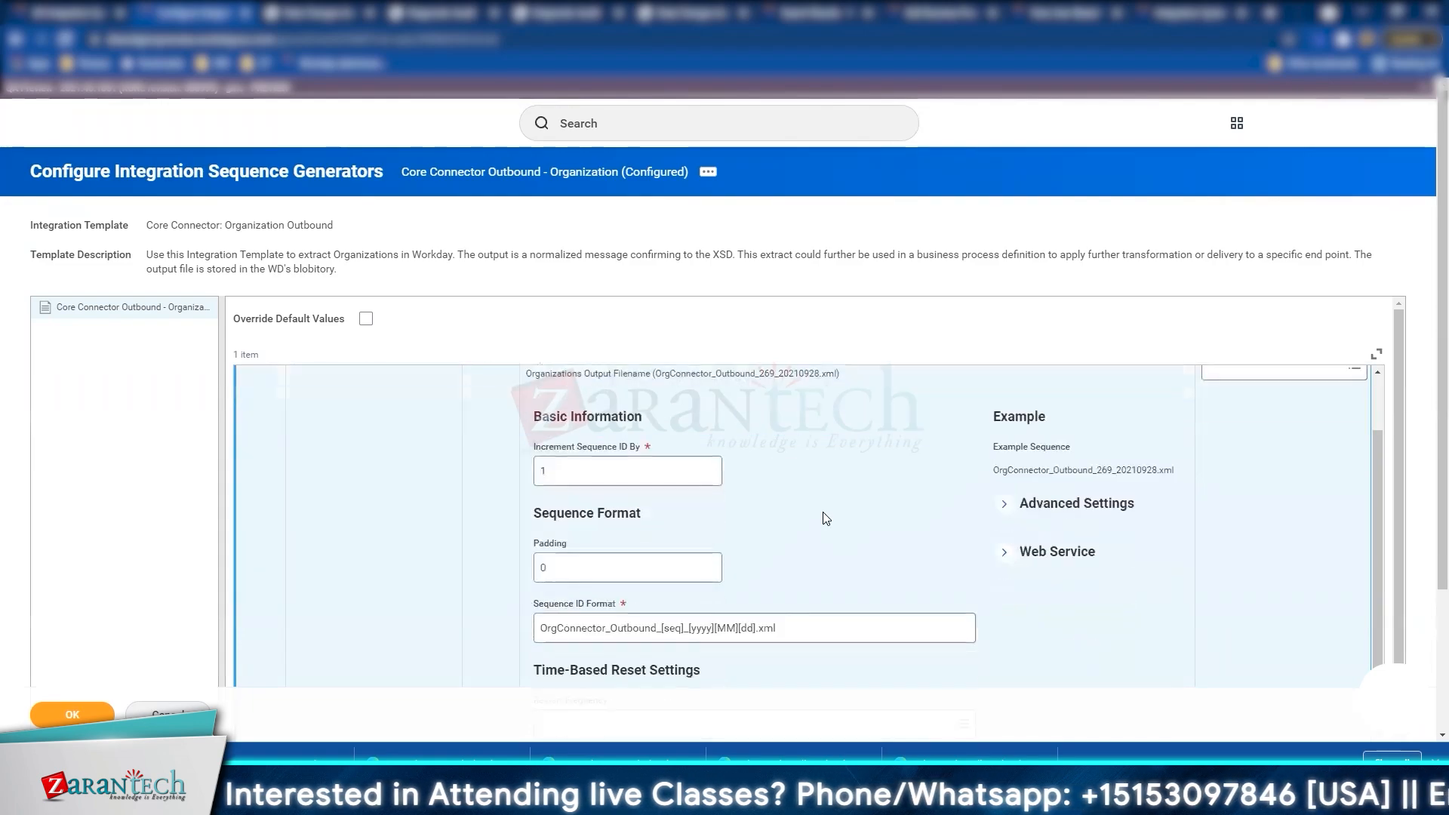
pyautogui.scroll(2, 826, 518)
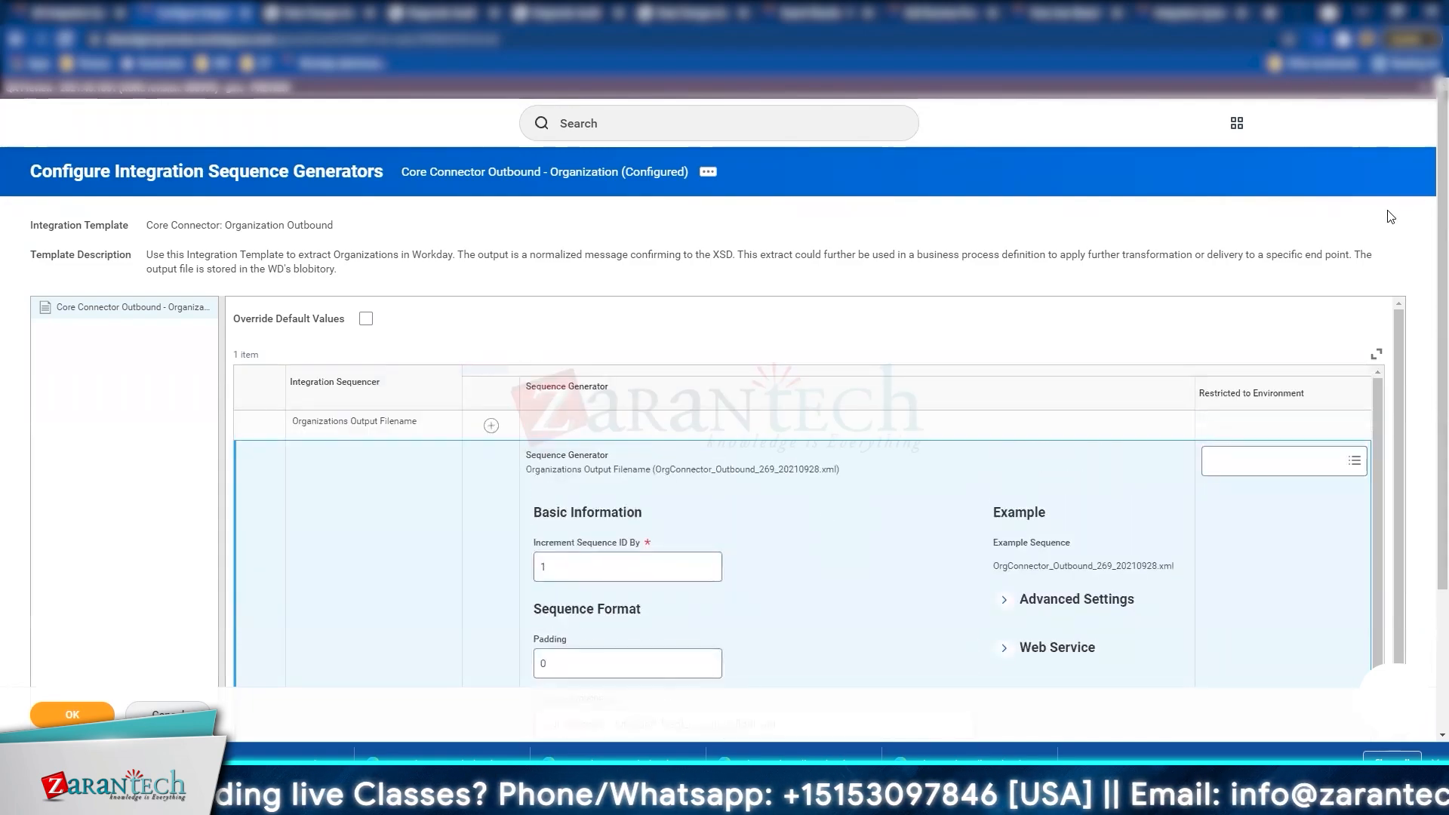
pyautogui.scroll(-2, 785, 426)
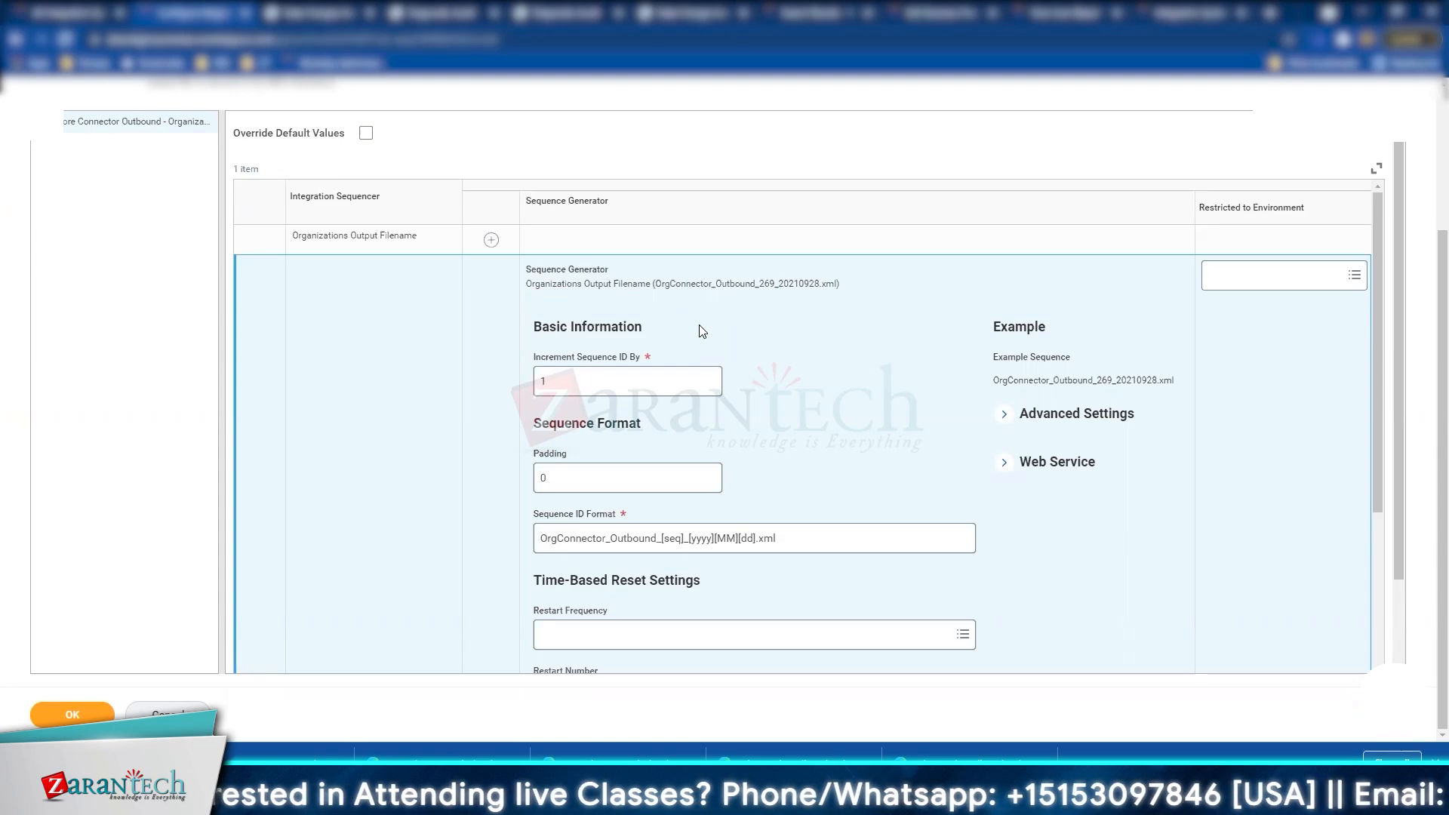
# Step: Review Increment Sequence ID By 1, Padding 0, and Last Sequence Used 269
pyautogui.click(564, 376)
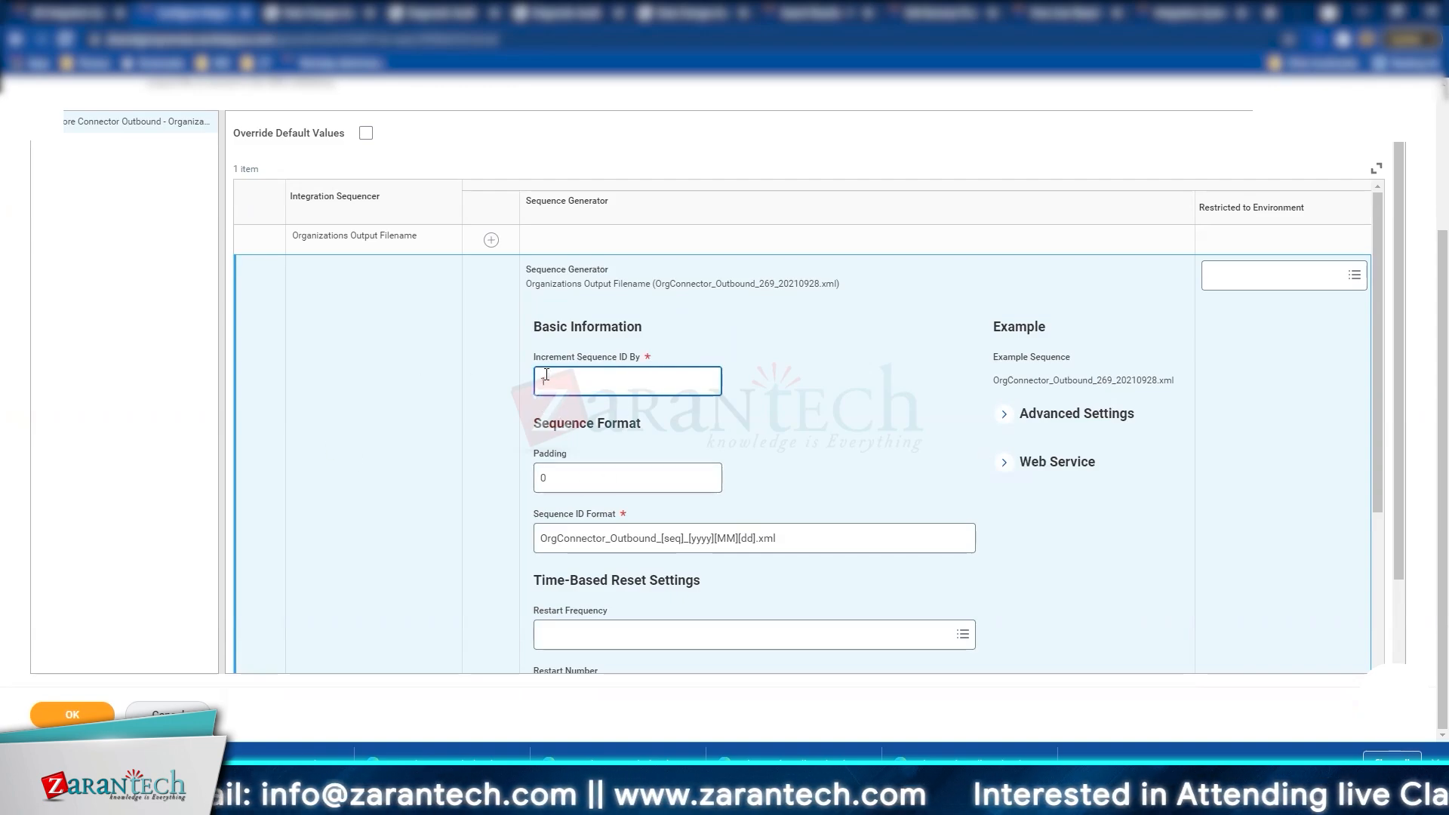
pyautogui.click(551, 470)
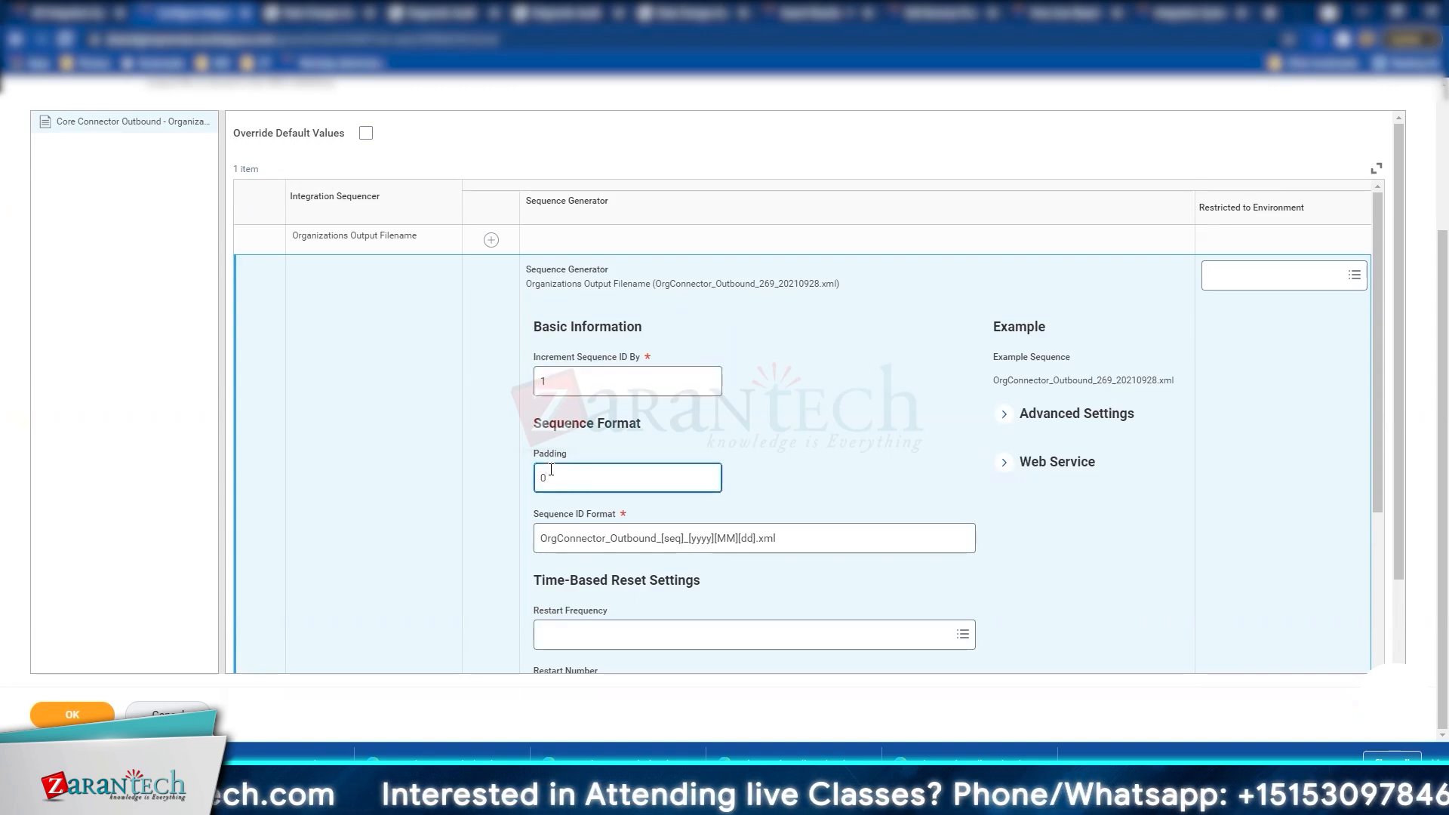
pyautogui.scroll(-3, 551, 469)
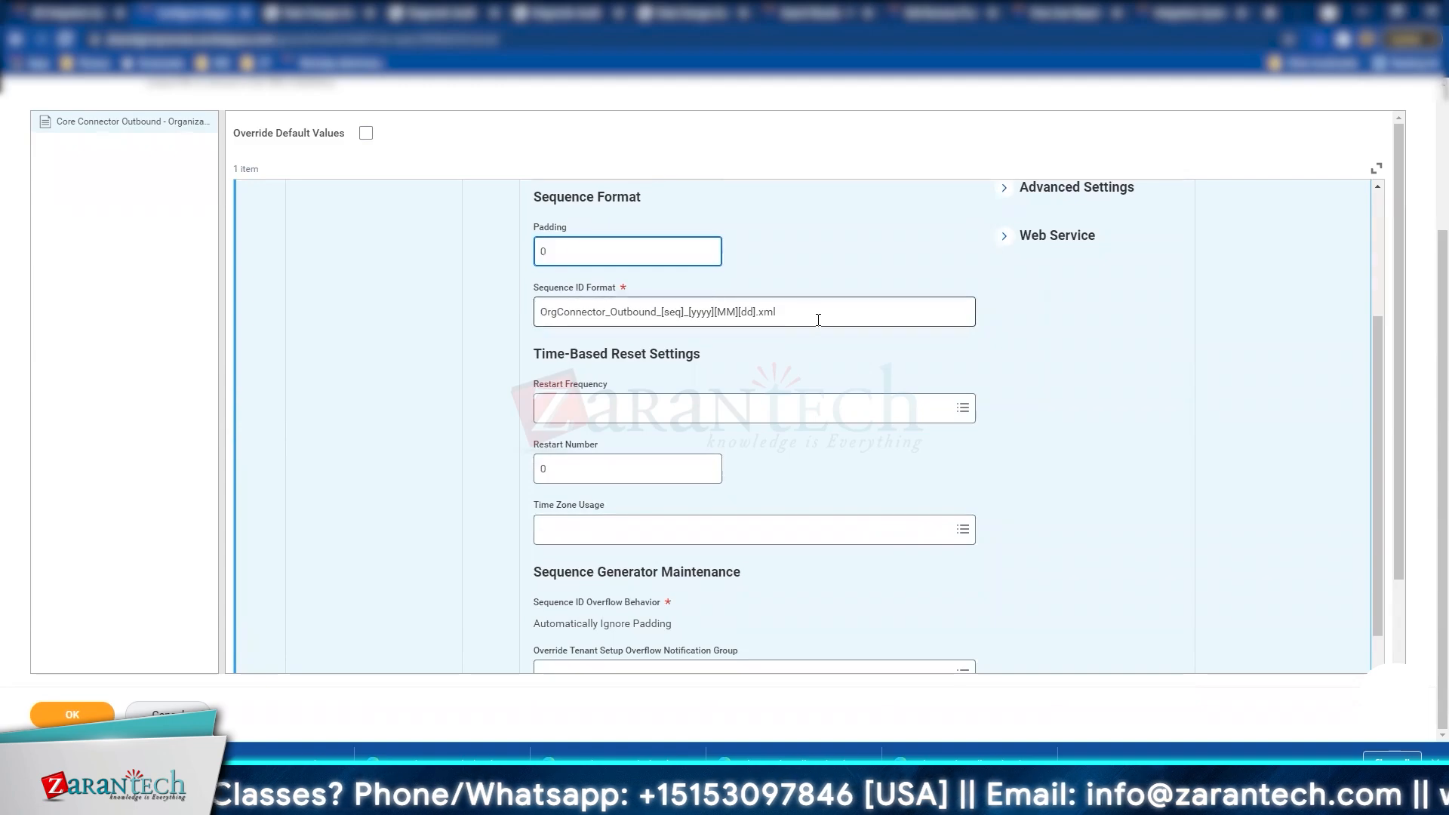
pyautogui.scroll(-2, 635, 469)
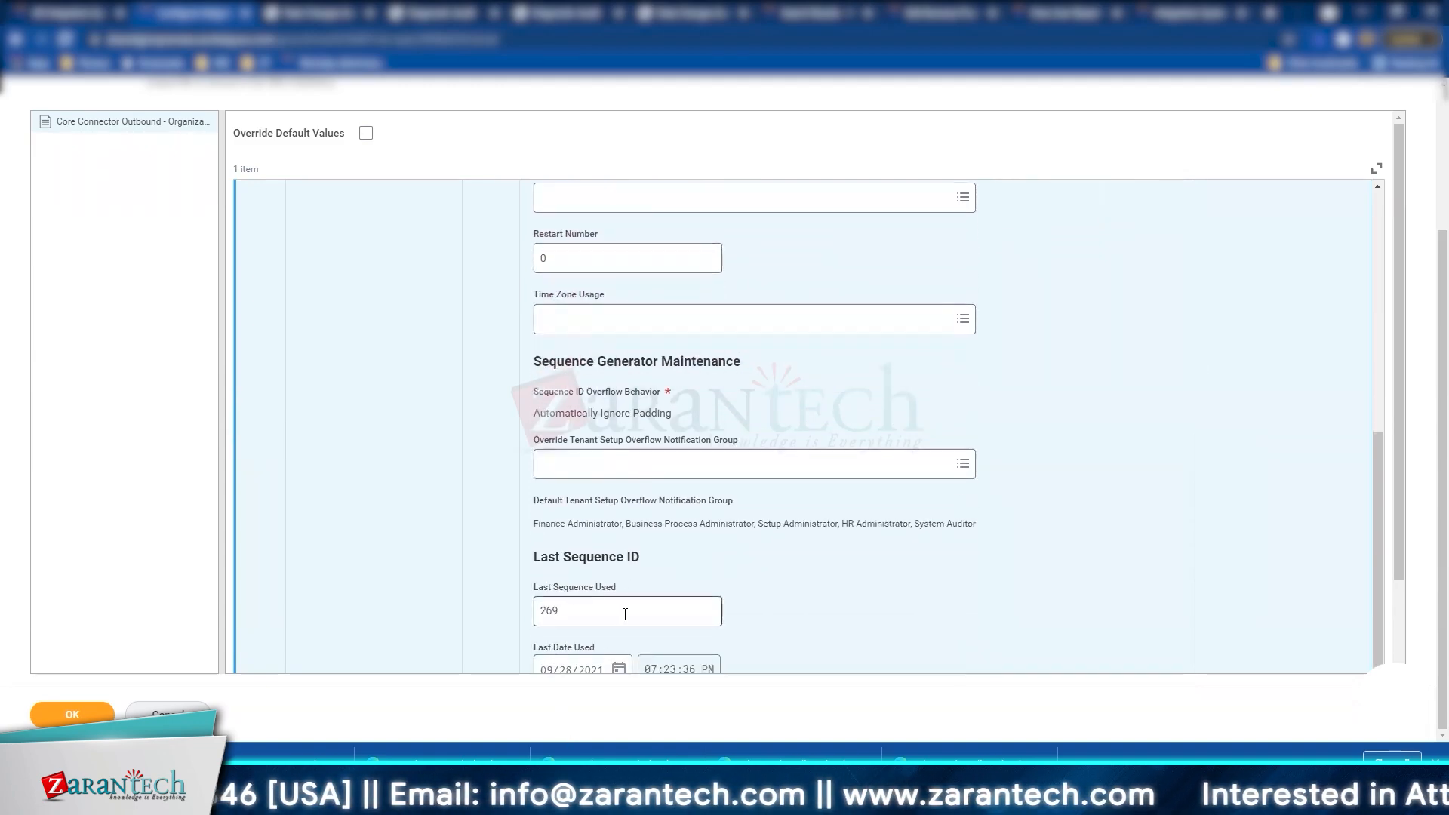
pyautogui.scroll(-2, 589, 649)
pyautogui.doubleClick(569, 510)
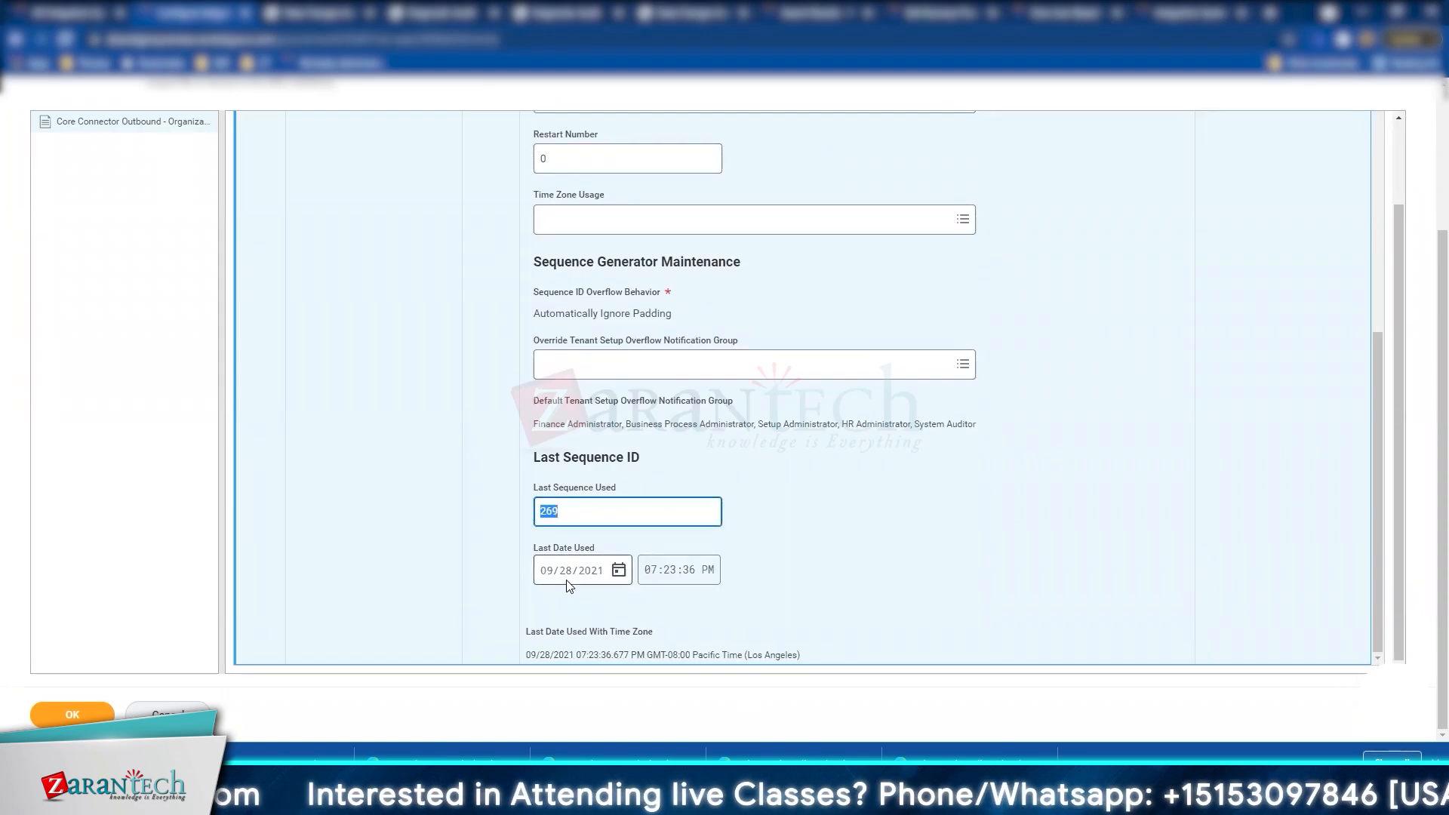
pyautogui.scroll(6, 596, 585)
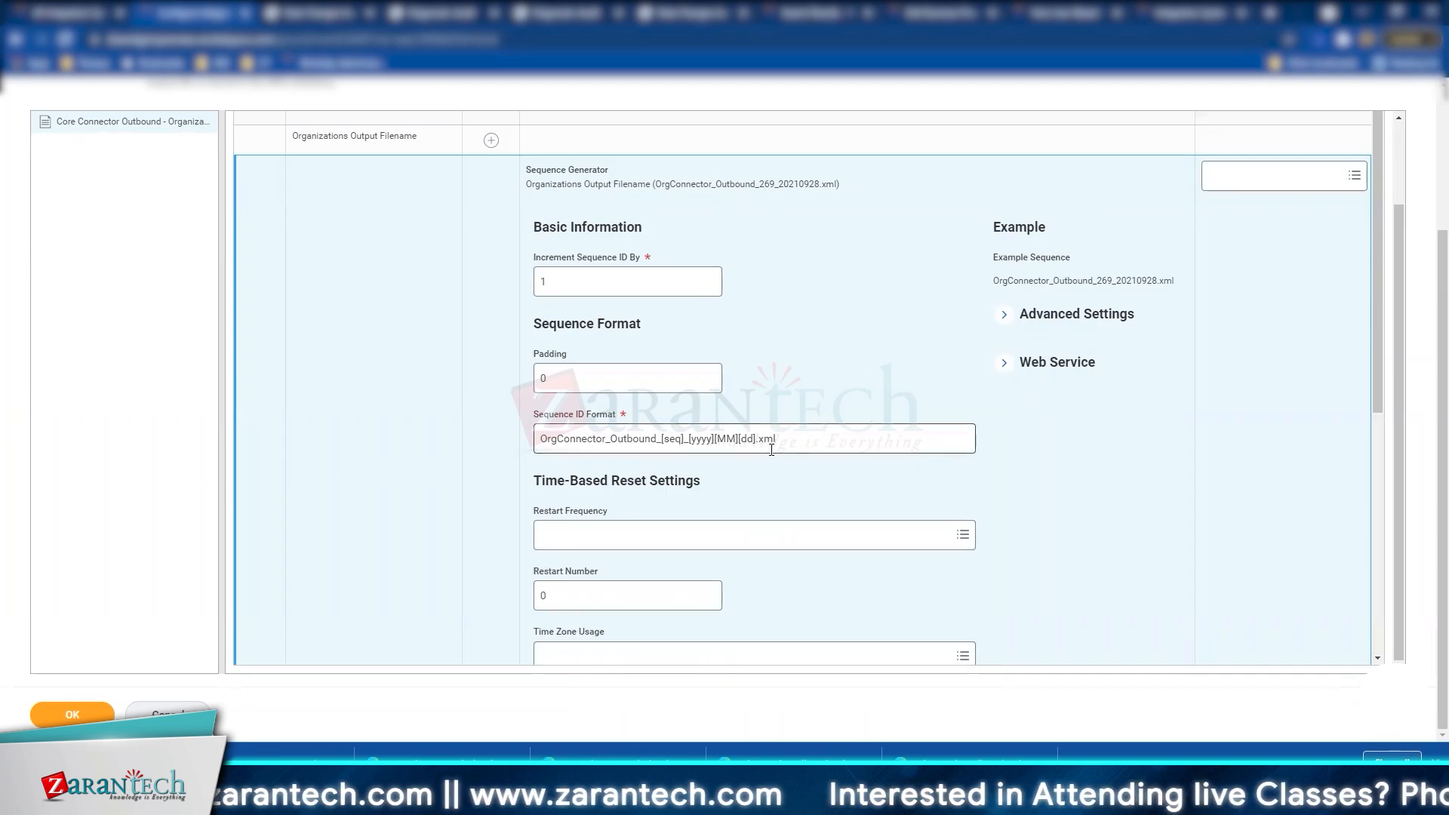
pyautogui.moveTo(771, 450)
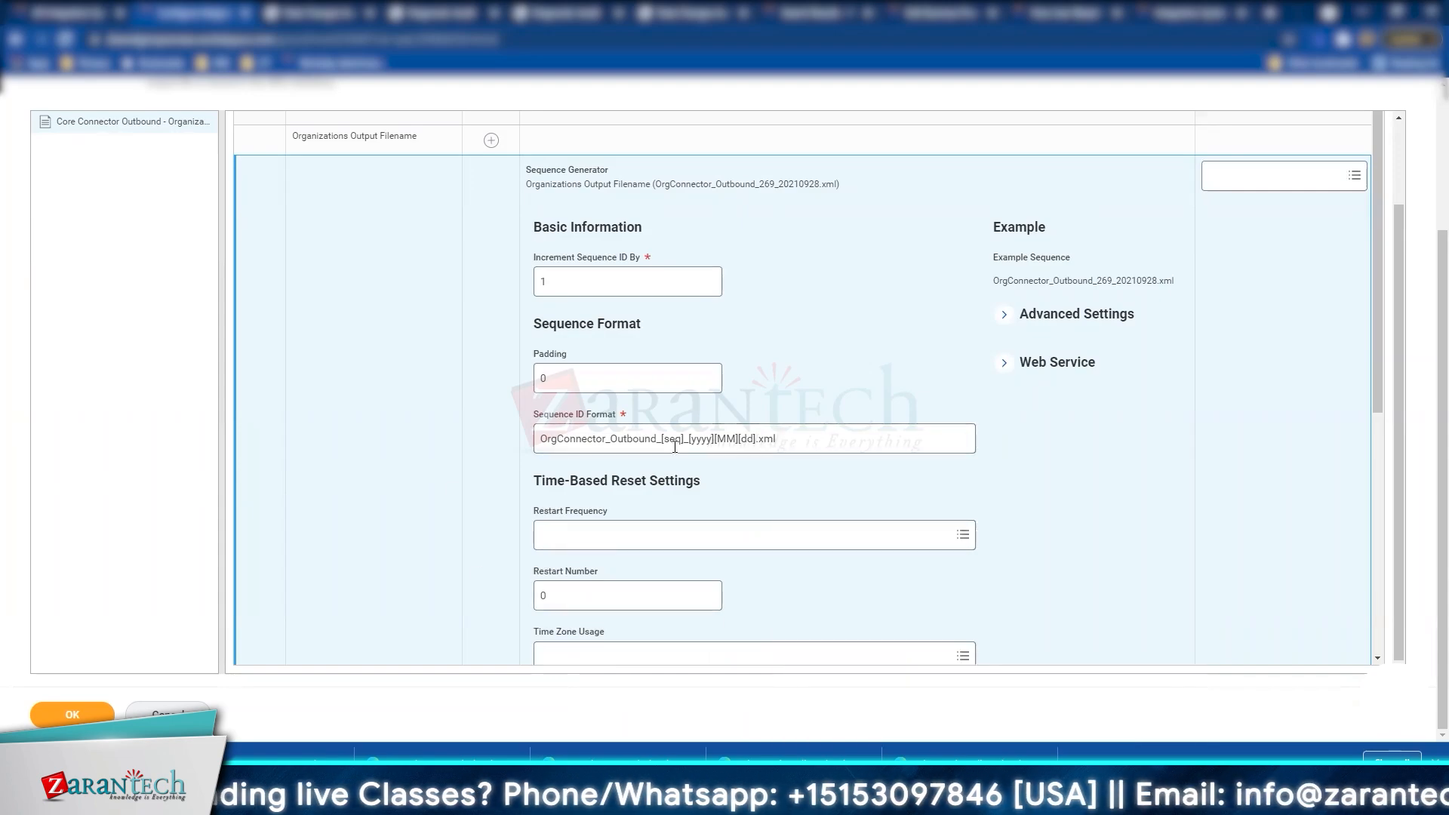
pyautogui.moveTo(540, 437)
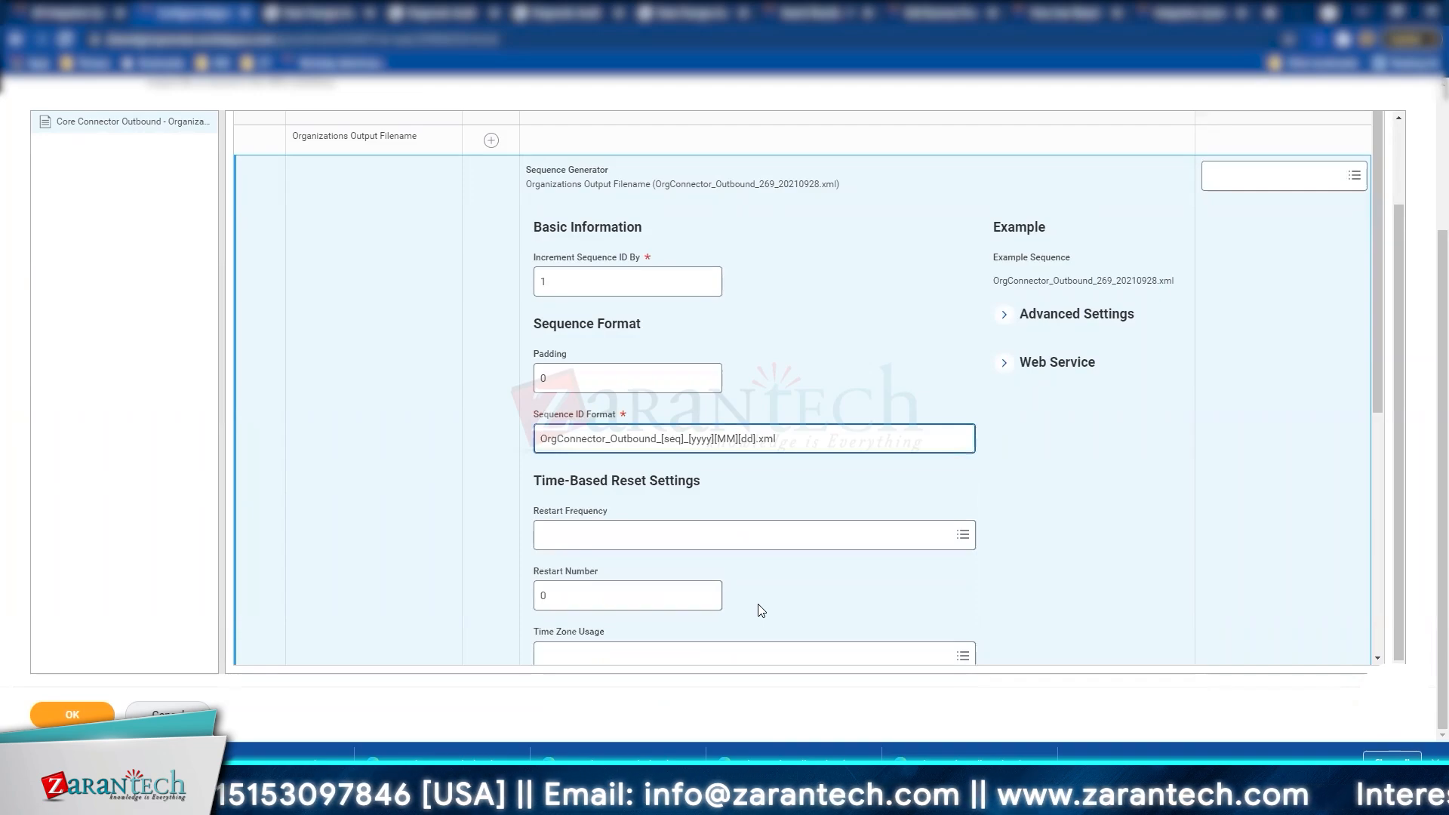
# Step: Change the format prefix from OrgConnector_Outbound to ZT_OrgConn_OB
pyautogui.write('ZT_')
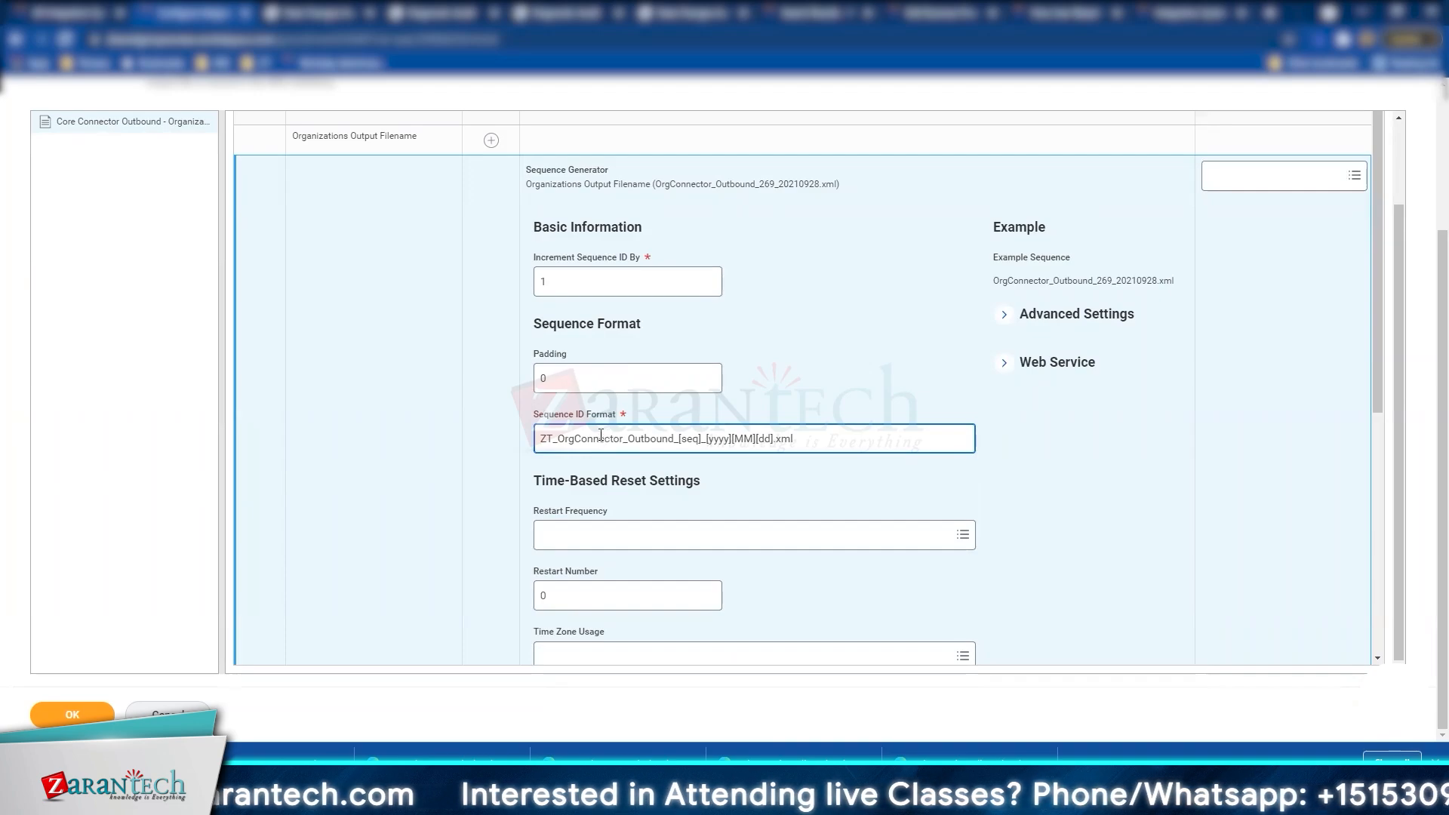
pyautogui.moveTo(599, 440); pyautogui.dragTo(620, 442)
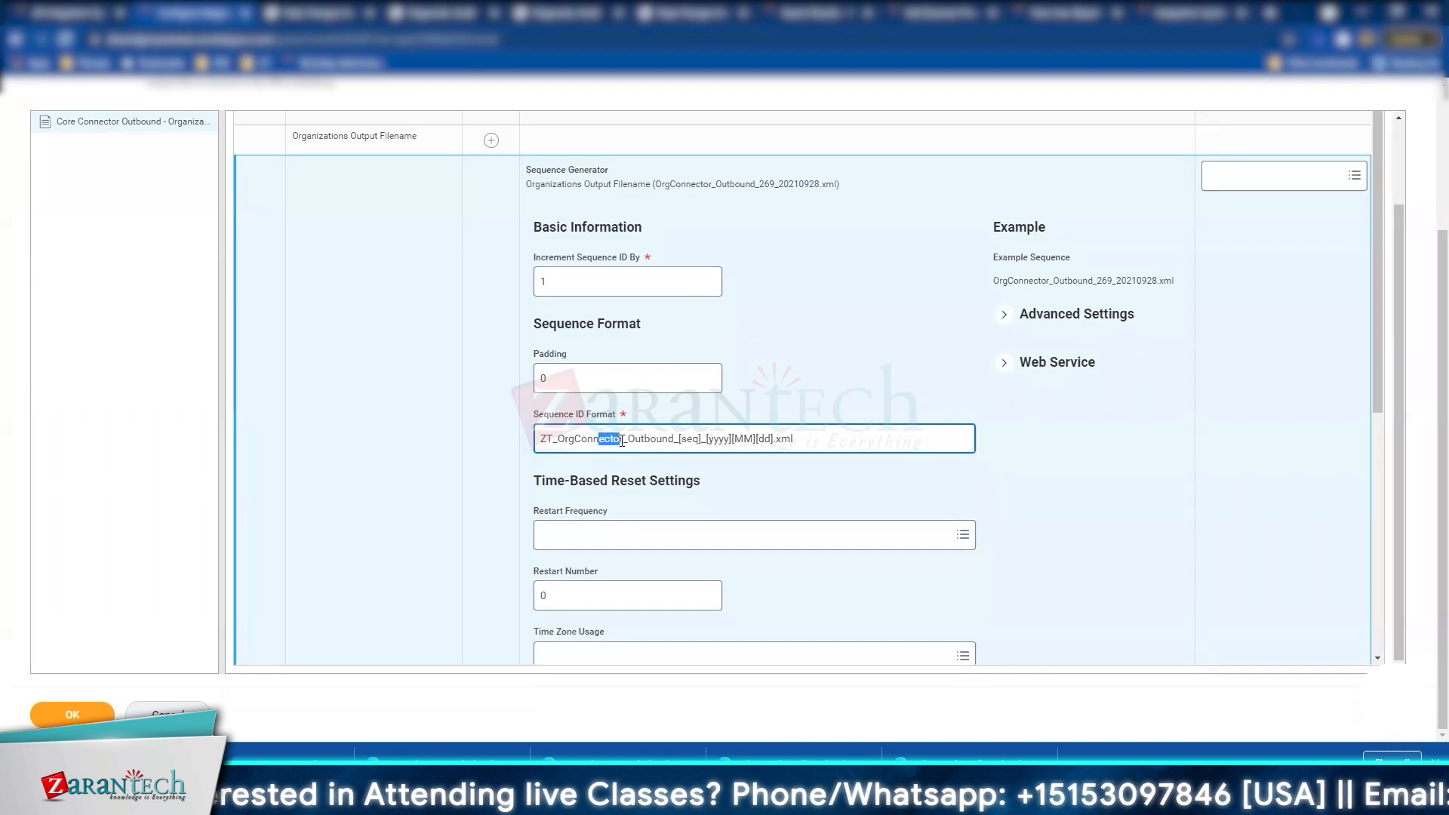
pyautogui.press('BackSpace')
pyautogui.press('Delete')
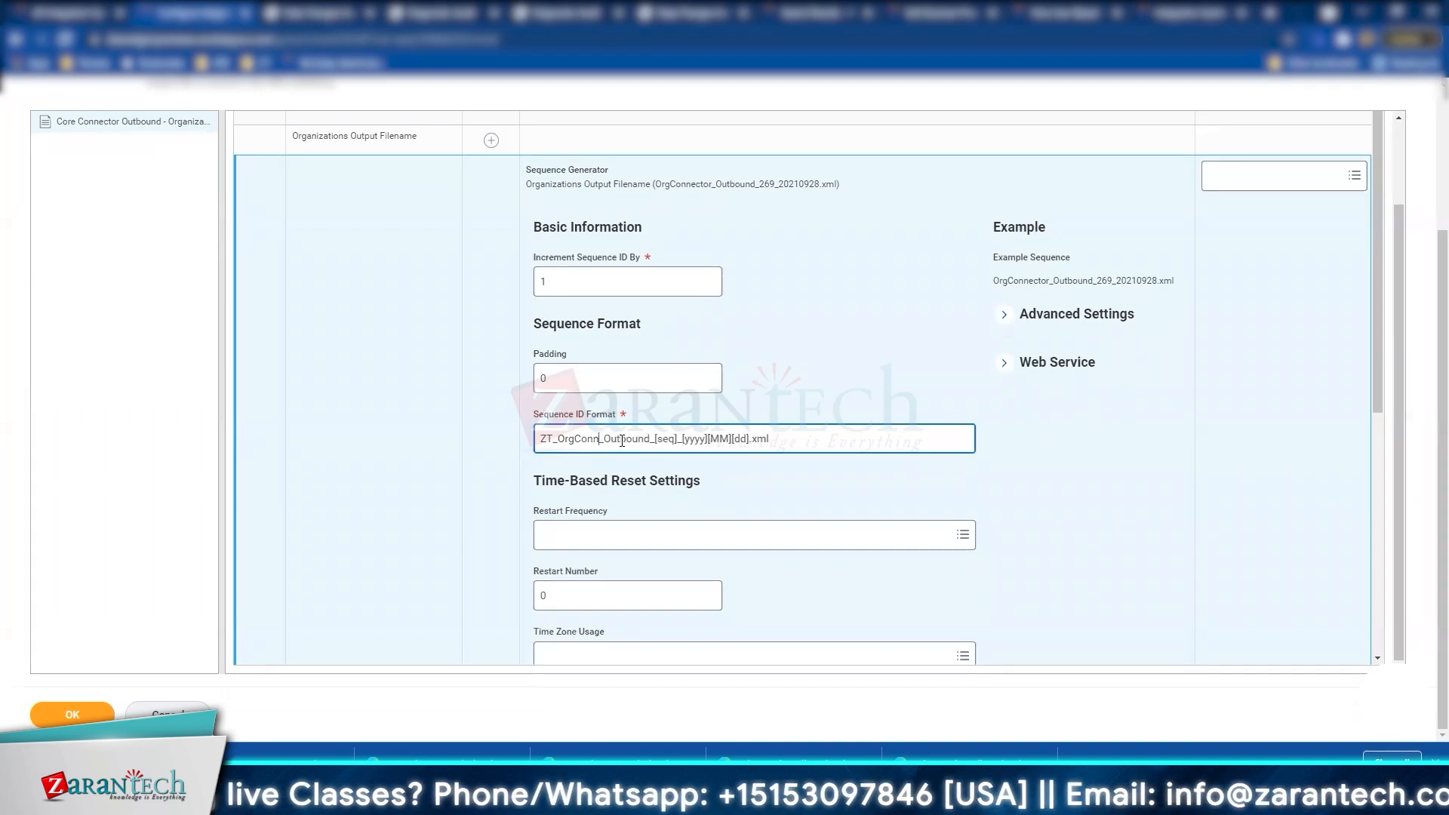
pyautogui.write('00')
pyautogui.press('Delete')
pyautogui.press('Delete')
pyautogui.press('Delete')
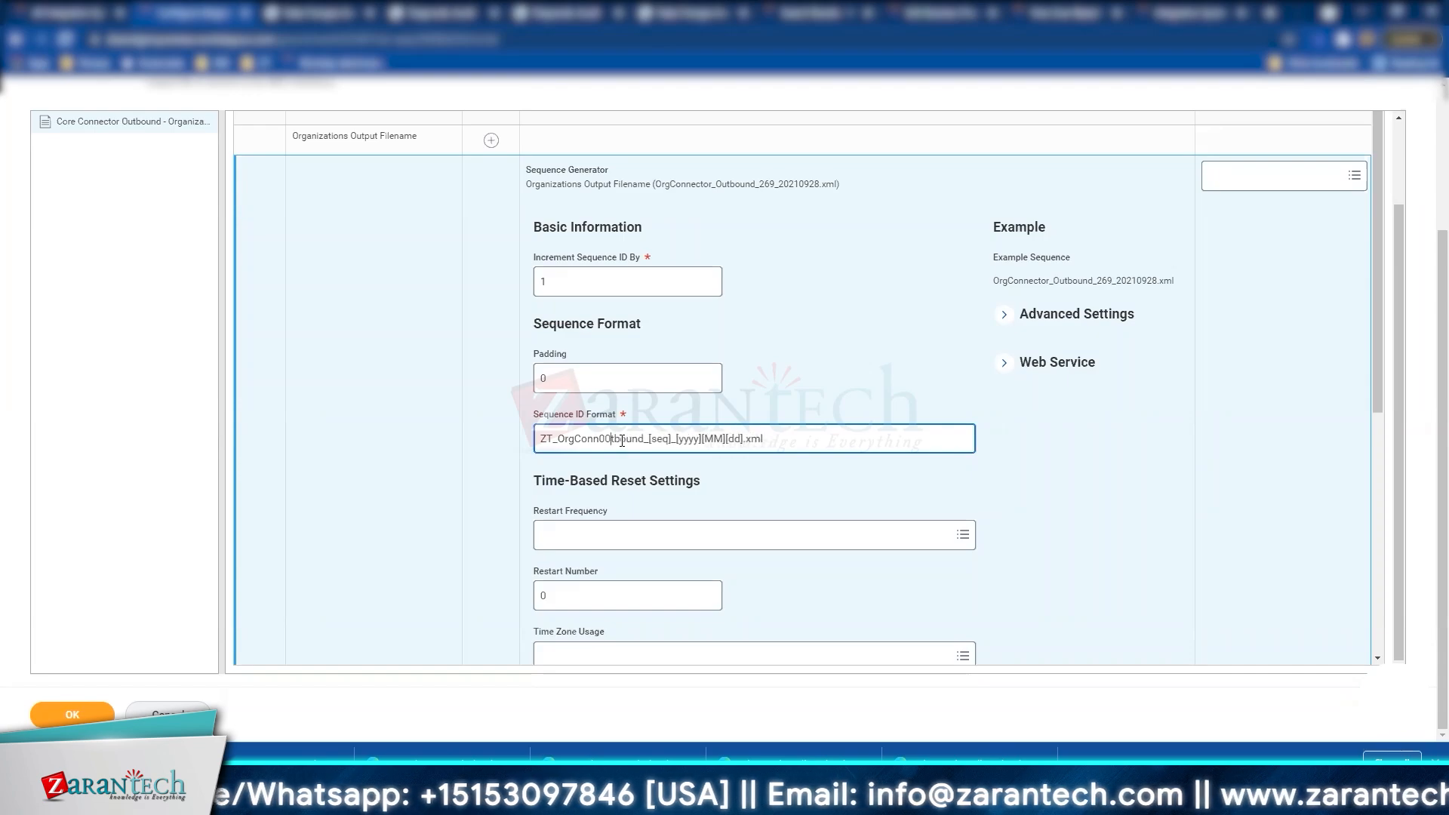
pyautogui.press('BackSpace')
pyautogui.press('BackSpace')
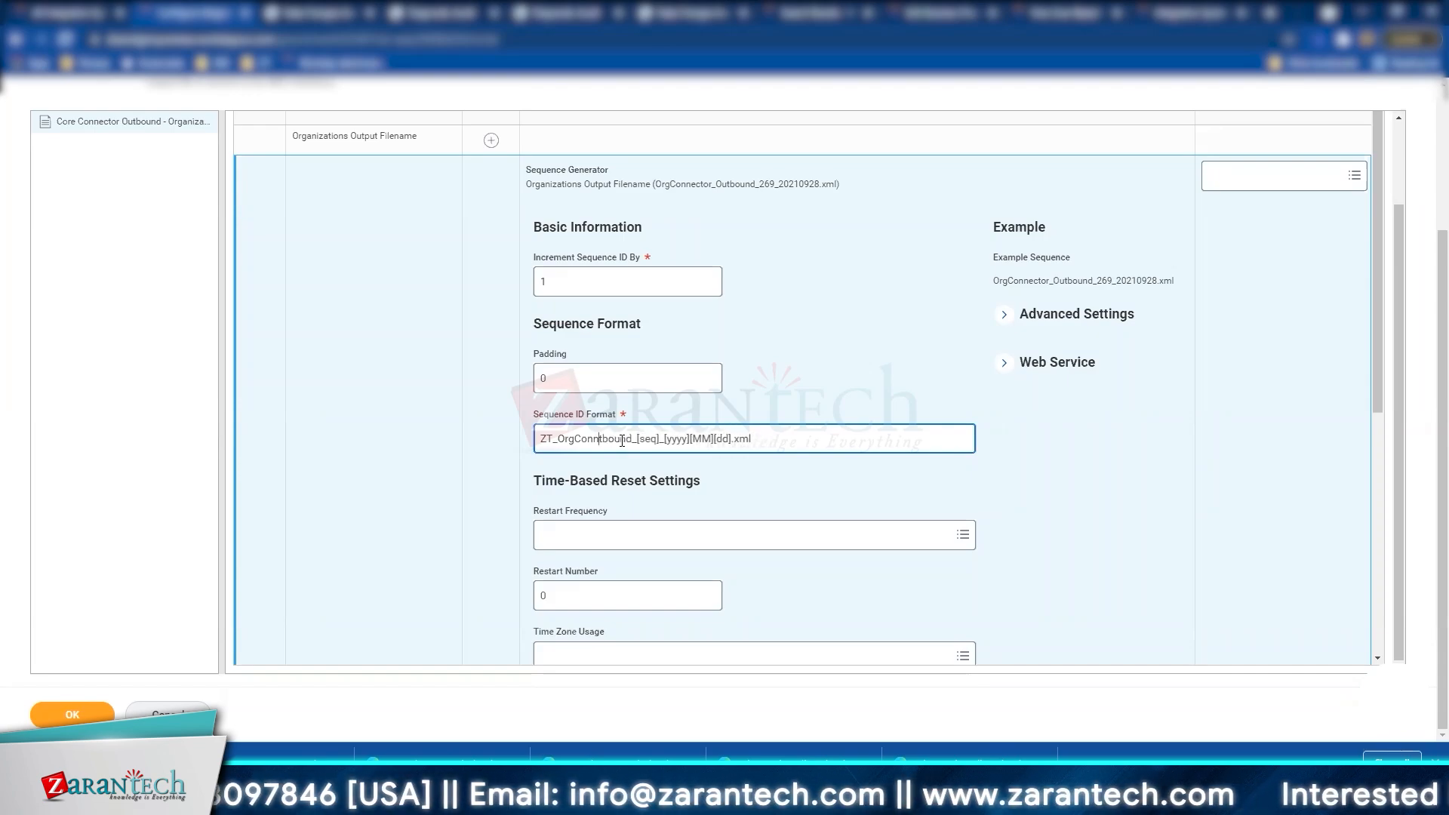
pyautogui.write('_')
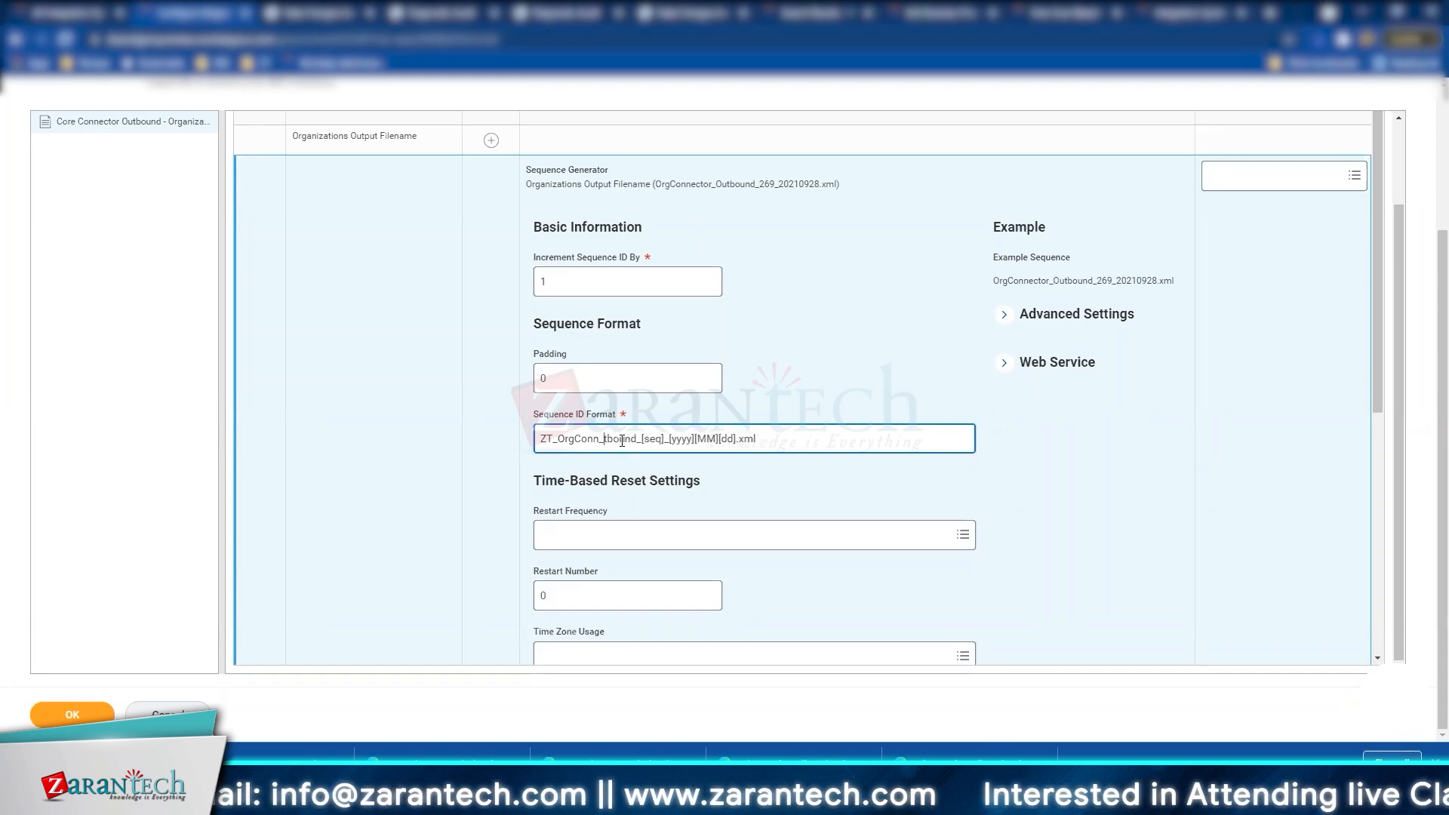
pyautogui.write('O')
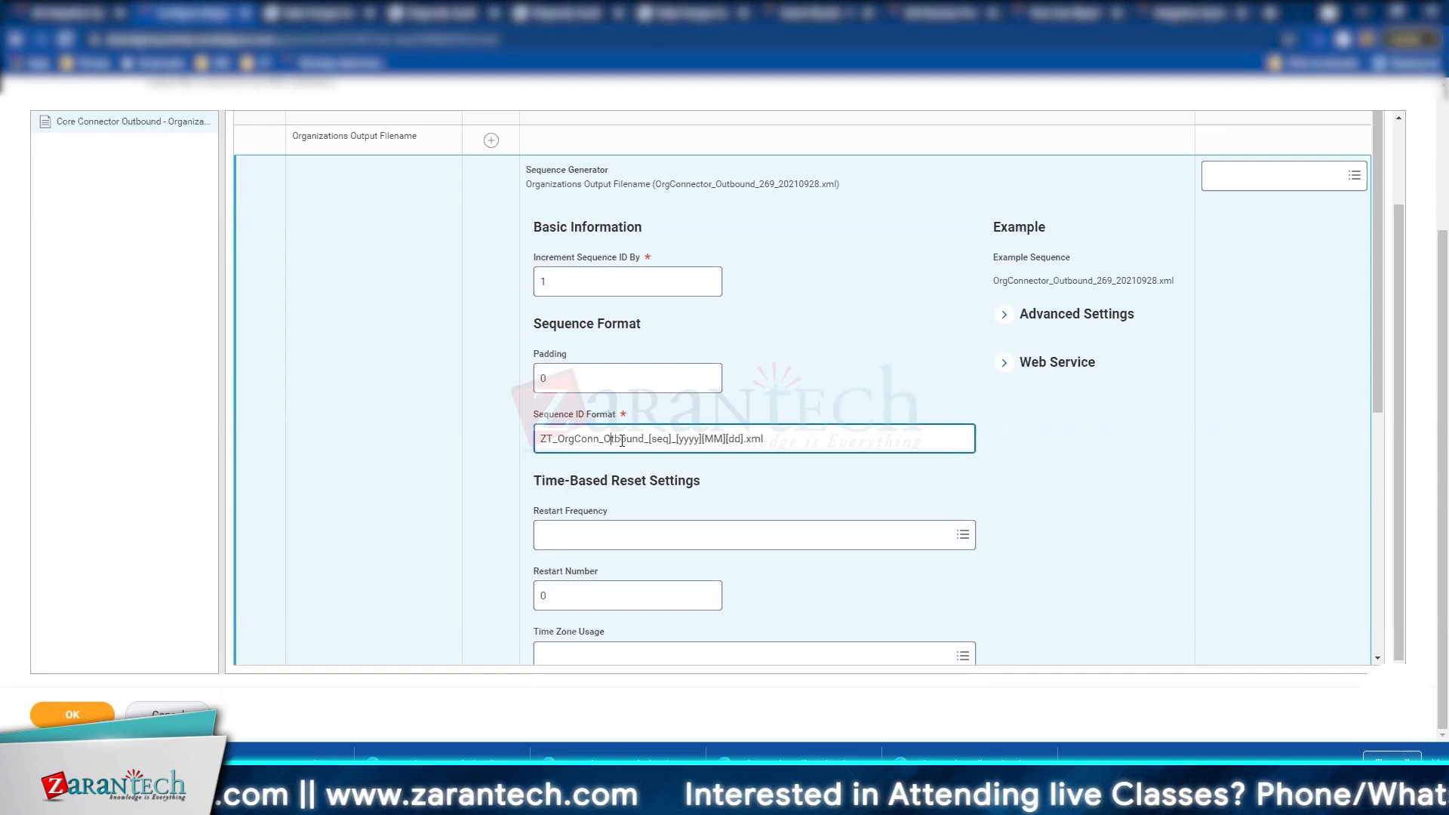
pyautogui.write('/B')
pyautogui.press('Delete')
pyautogui.press('Delete')
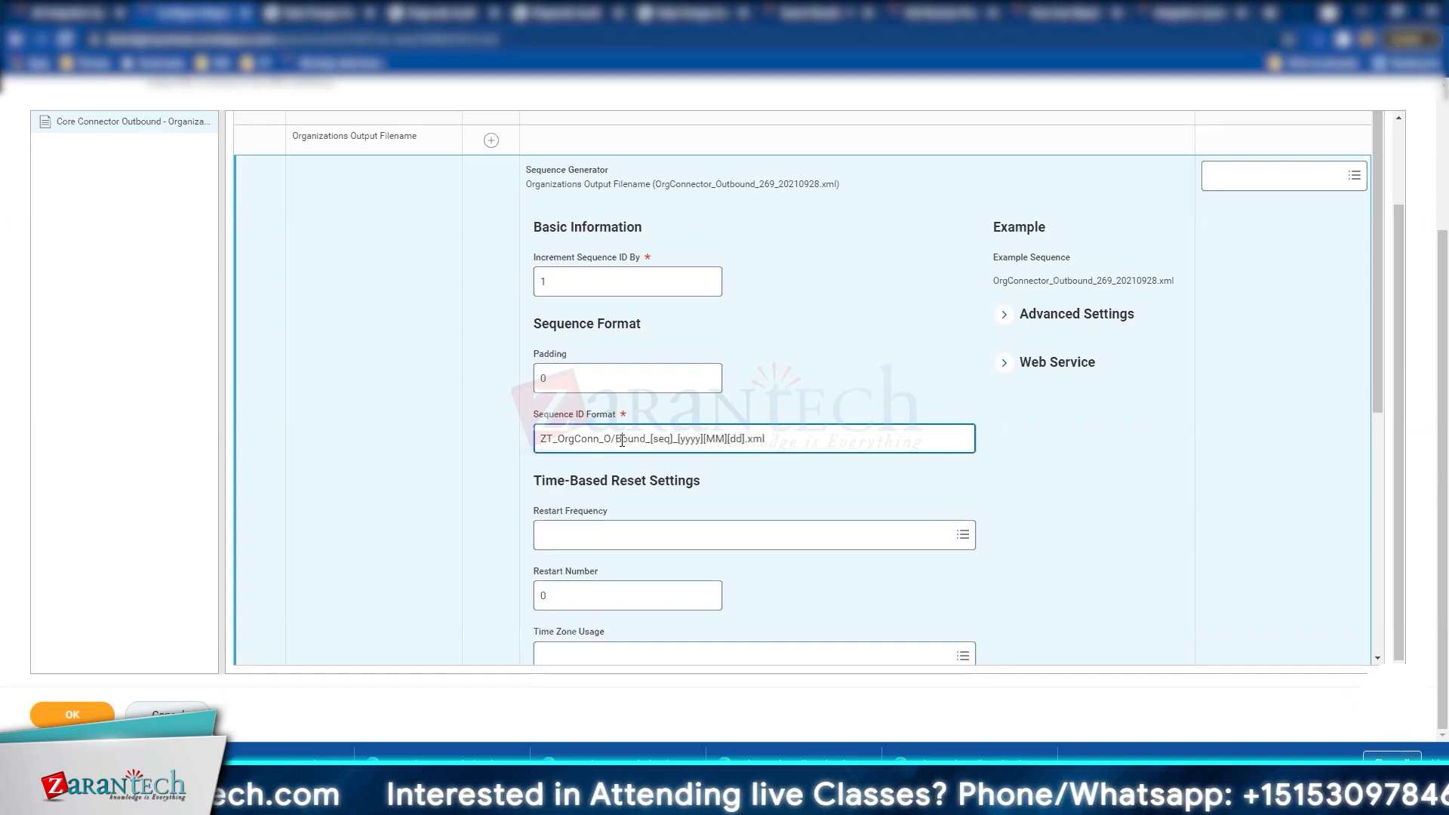
pyautogui.press('Delete')
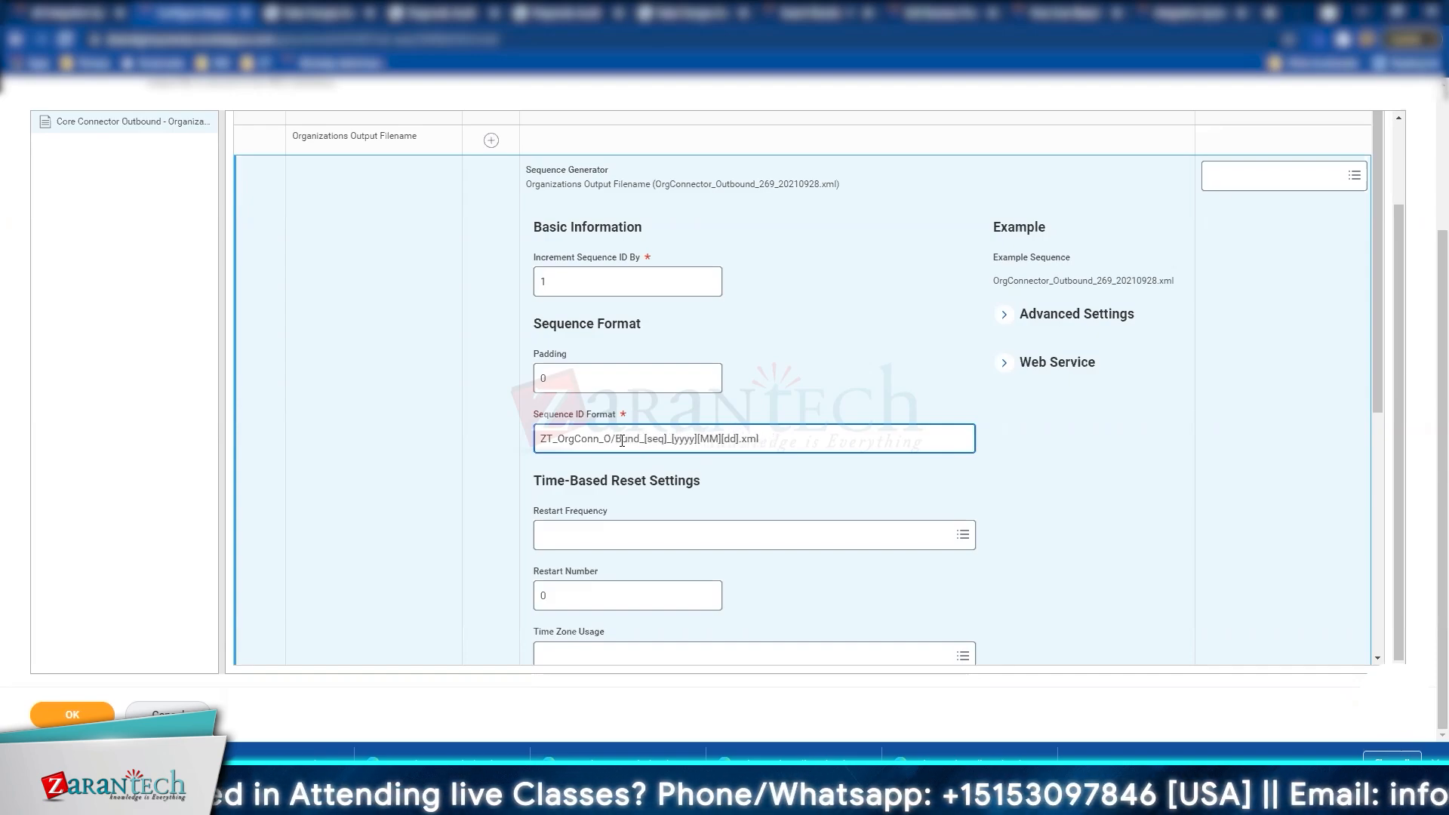
pyautogui.press('BackSpace')
pyautogui.press('BackSpace')
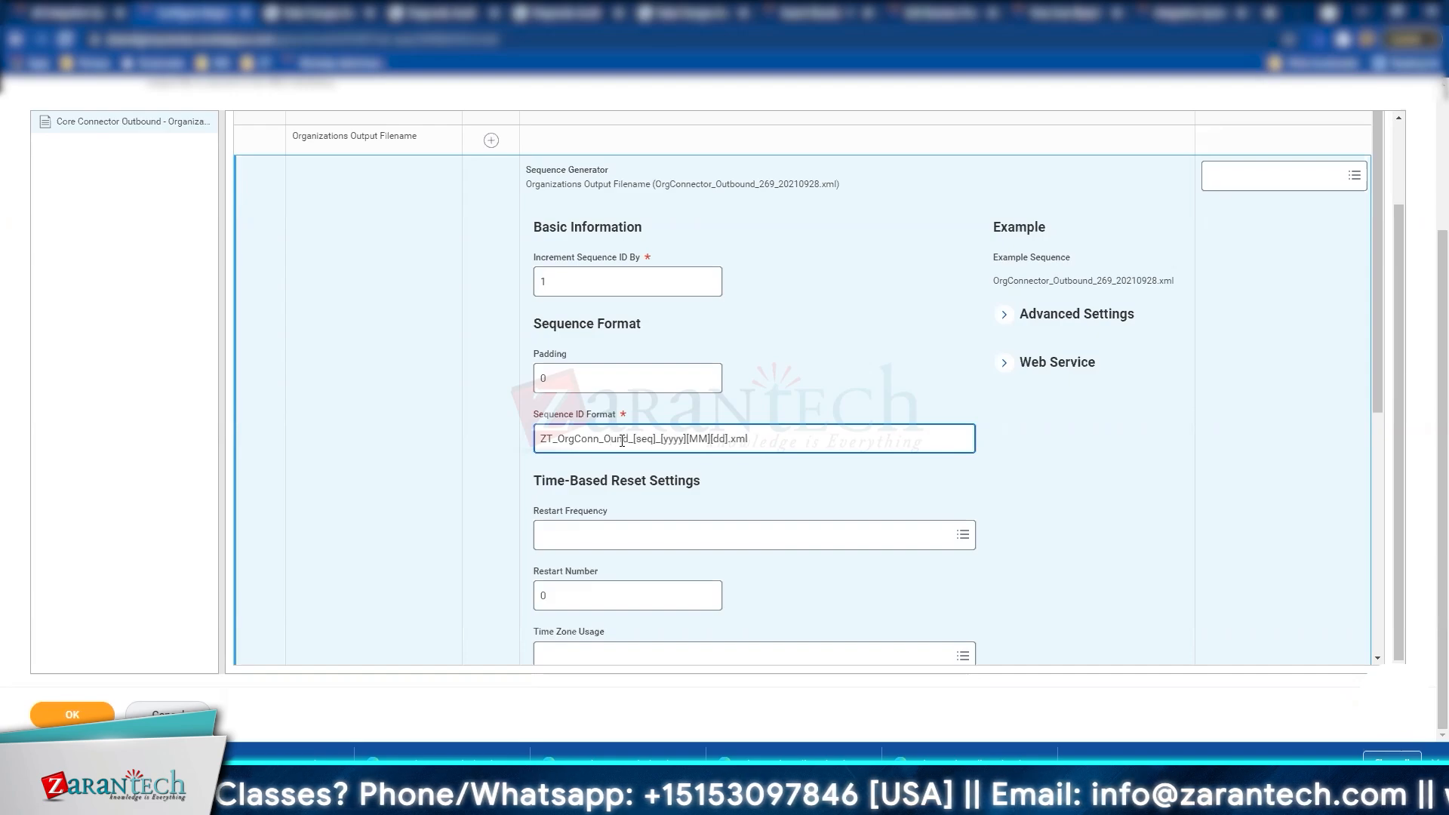
pyautogui.write('B')
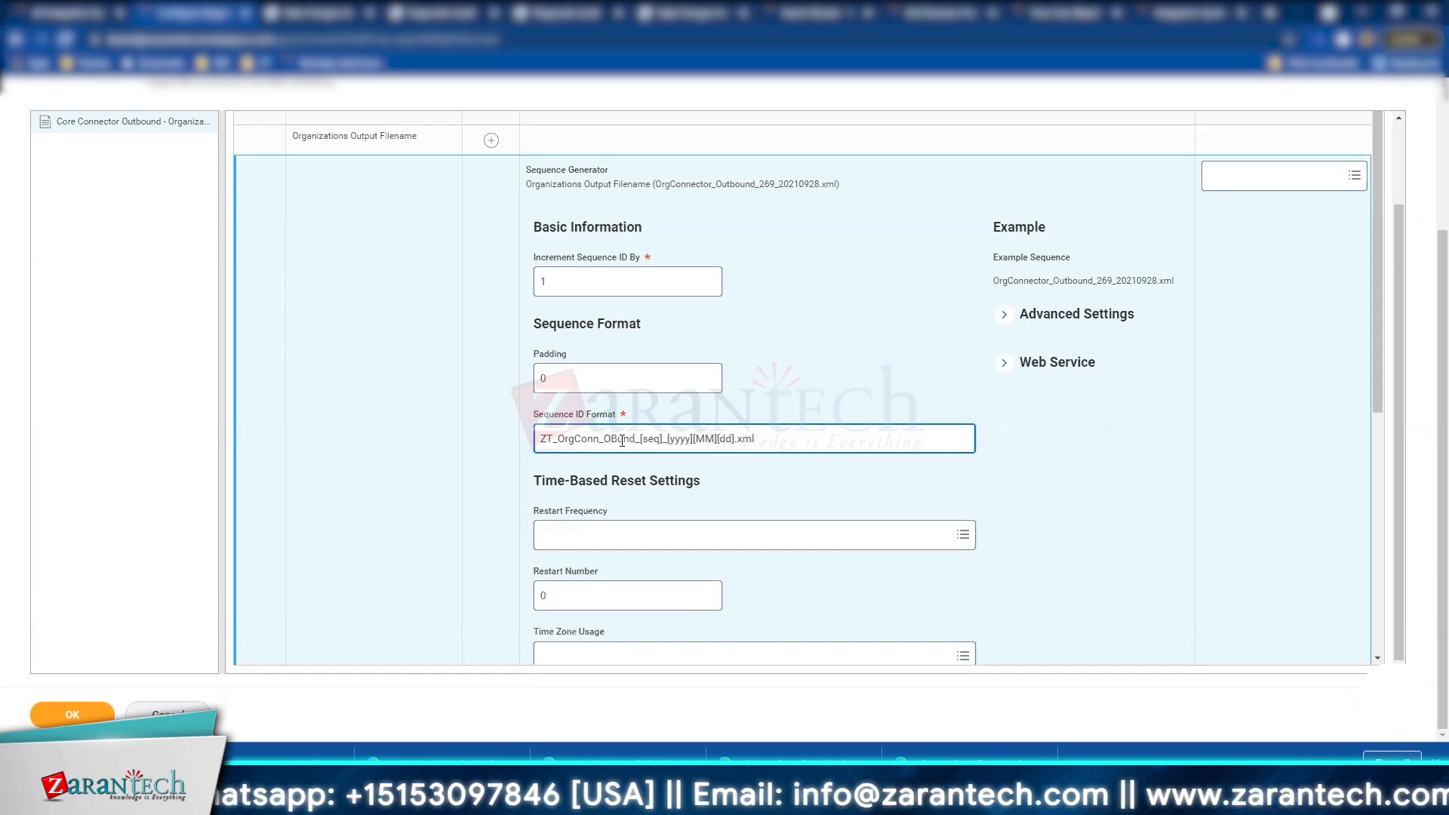
pyautogui.press('Delete')
pyautogui.press('Delete')
pyautogui.press('Delete')
pyautogui.press('Delete')
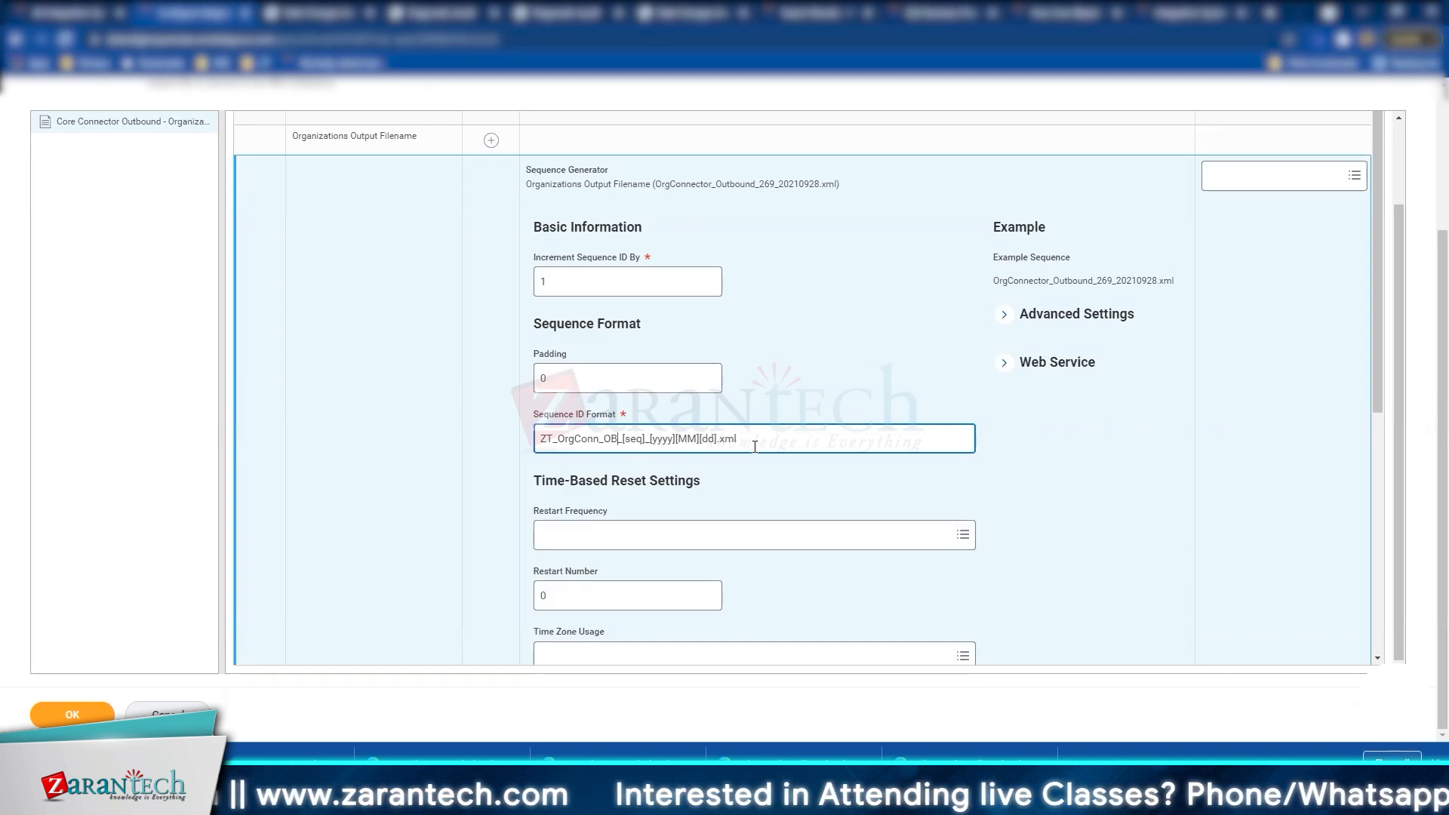
pyautogui.moveTo(695, 438)
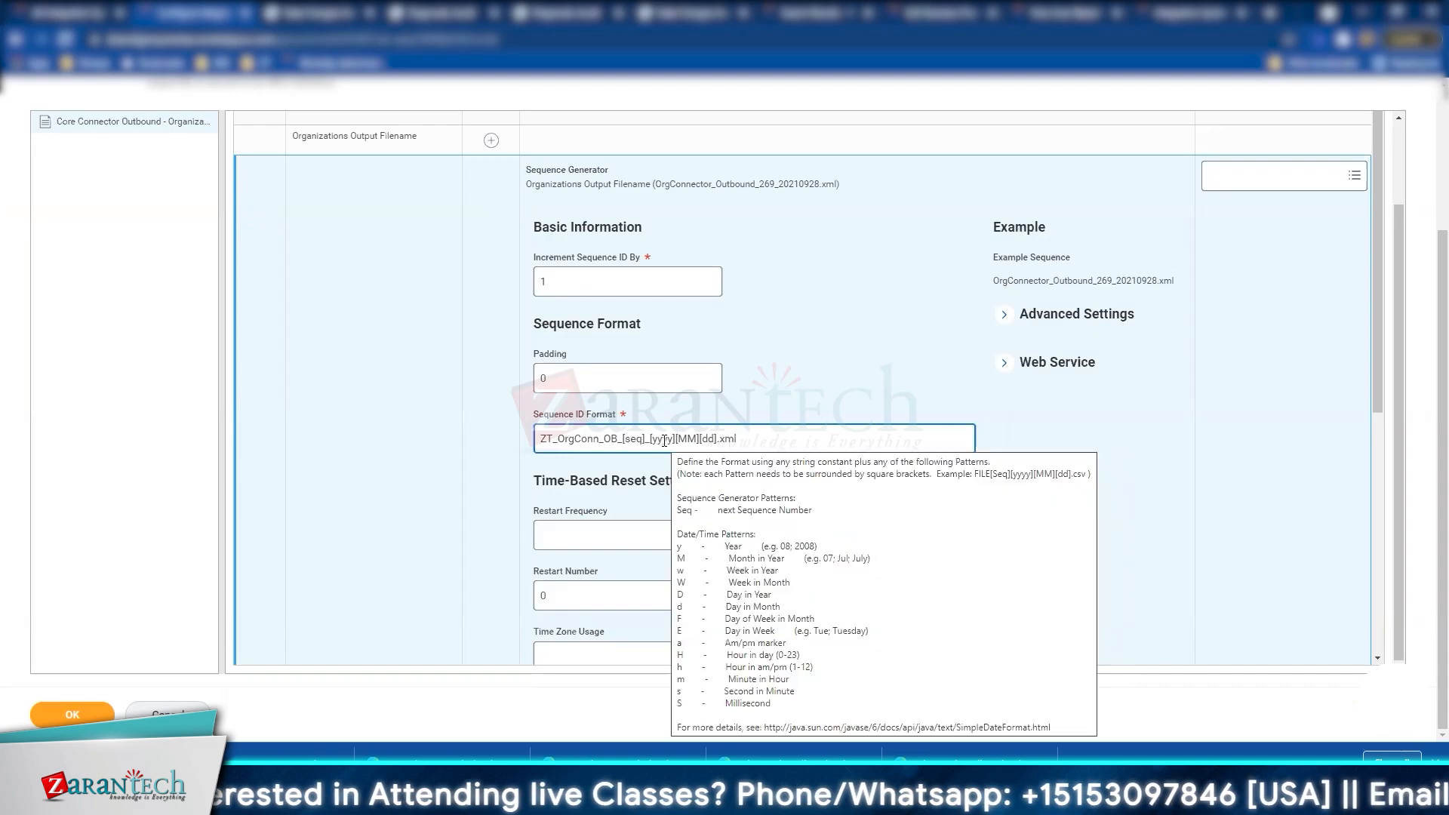
# Step: Test a shorter year pattern in the example filename, then restore [yyyy]
pyautogui.press('BackSpace')
pyautogui.press('BackSpace')
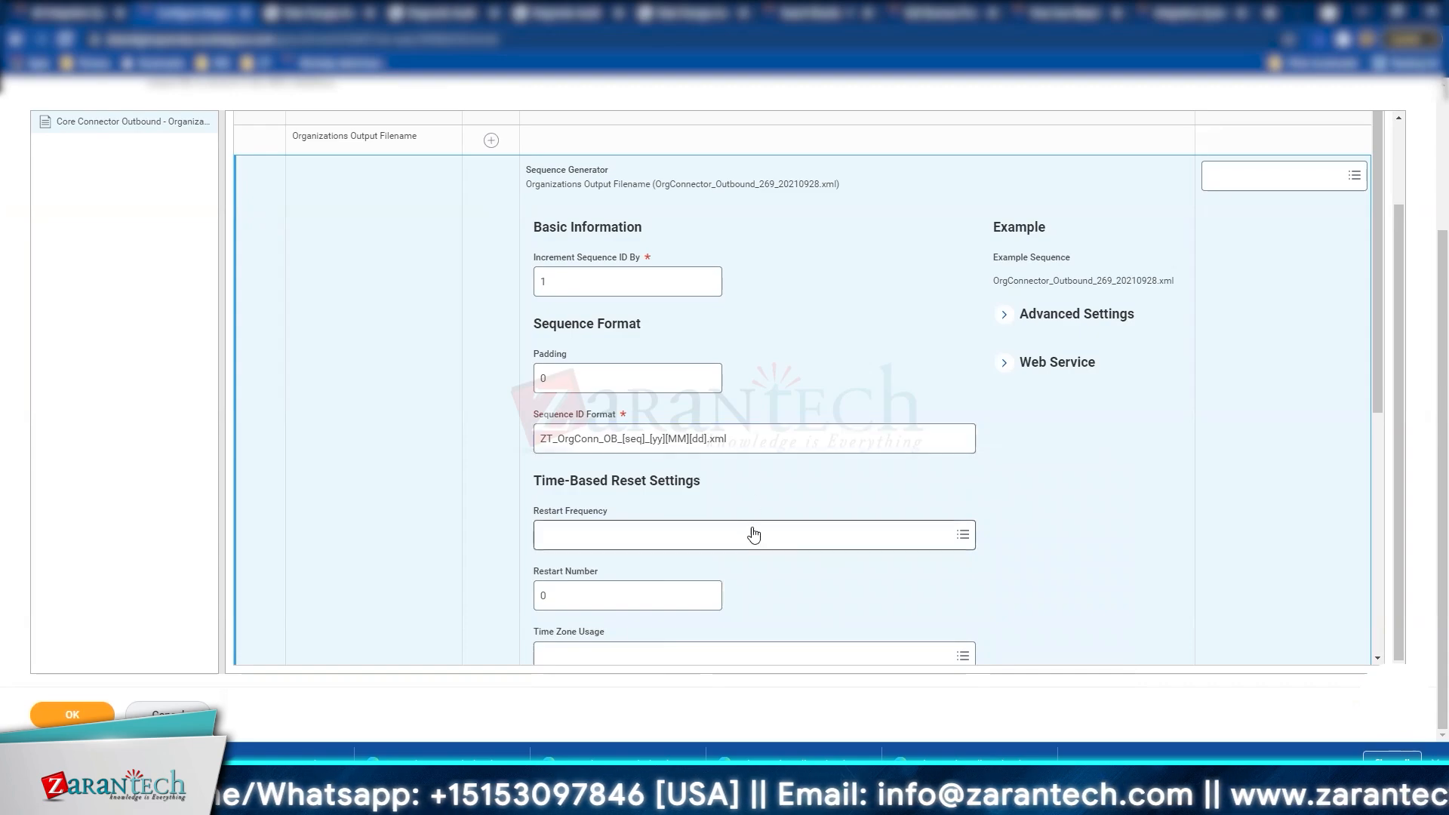
pyautogui.click(1084, 344)
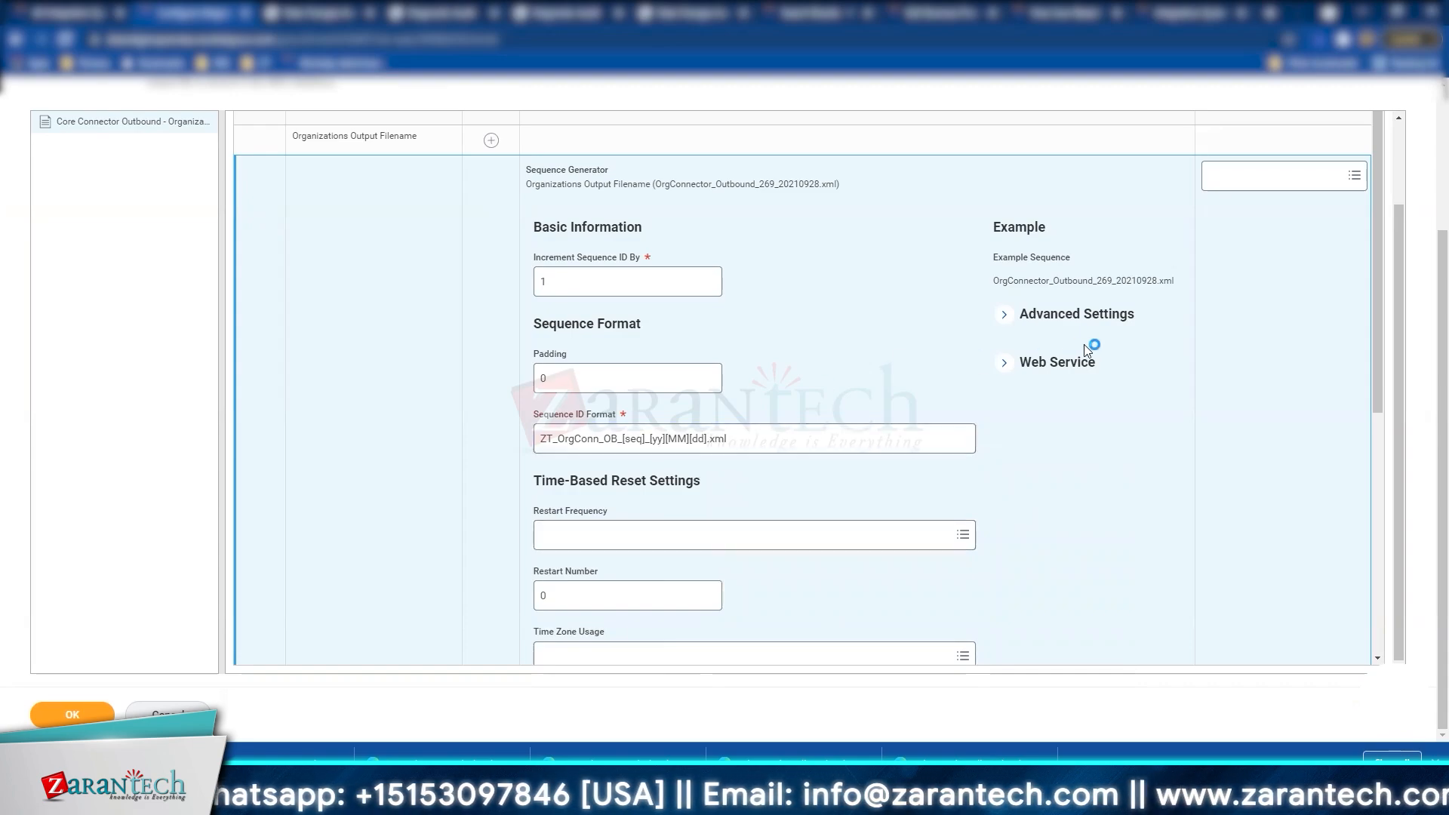
pyautogui.tripleClick(1064, 283)
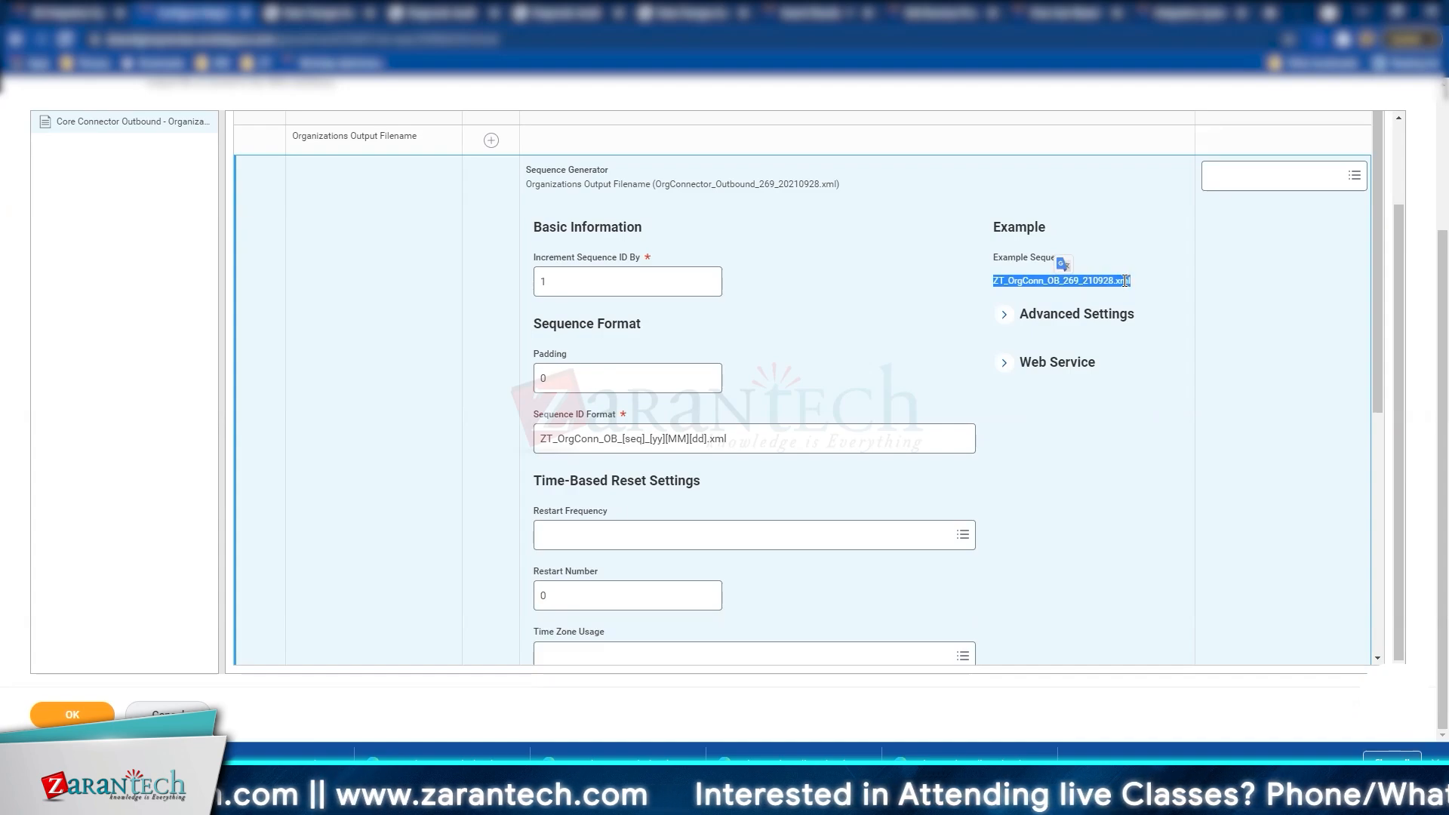
pyautogui.click(659, 436)
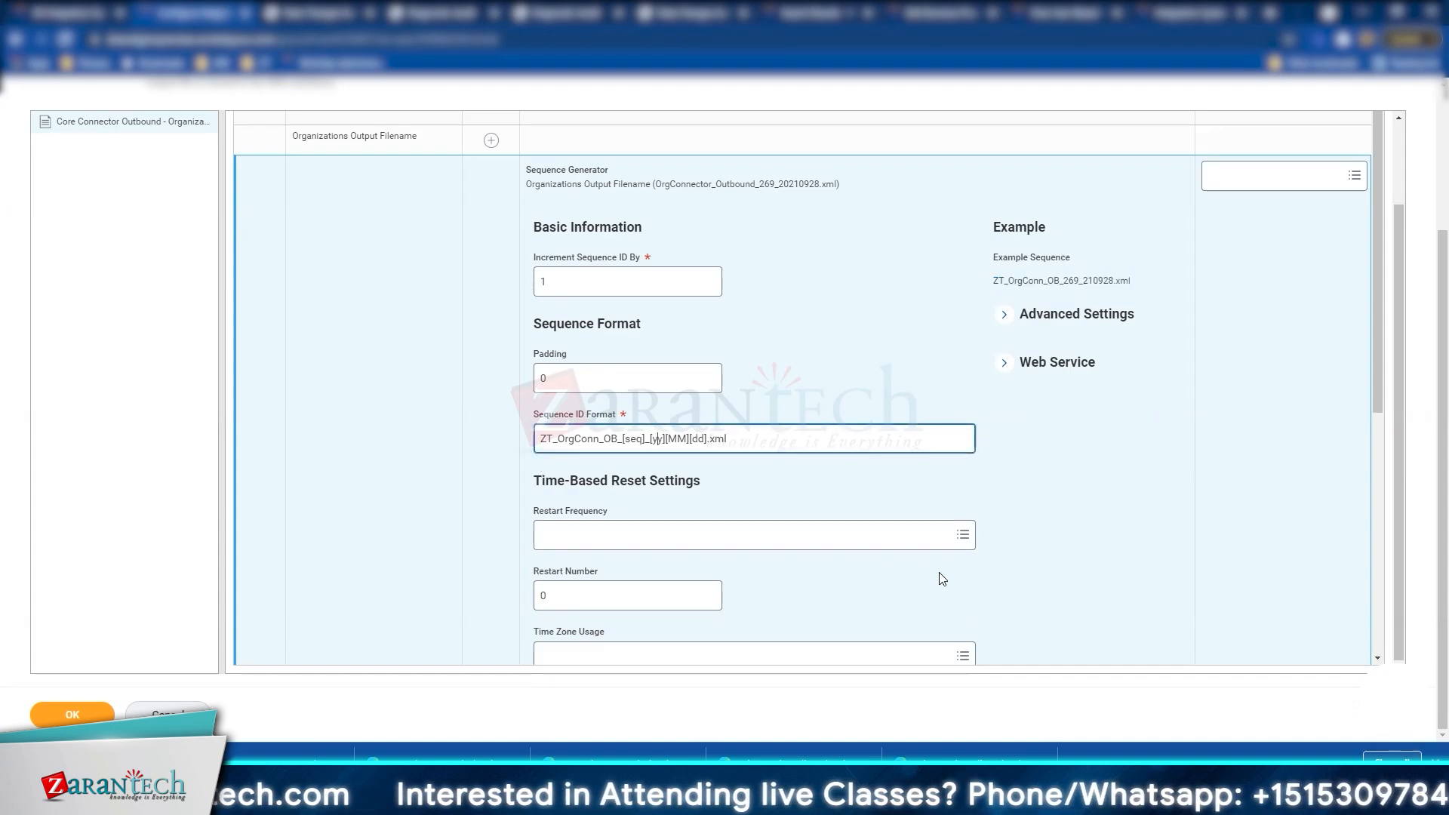
pyautogui.write('yy')
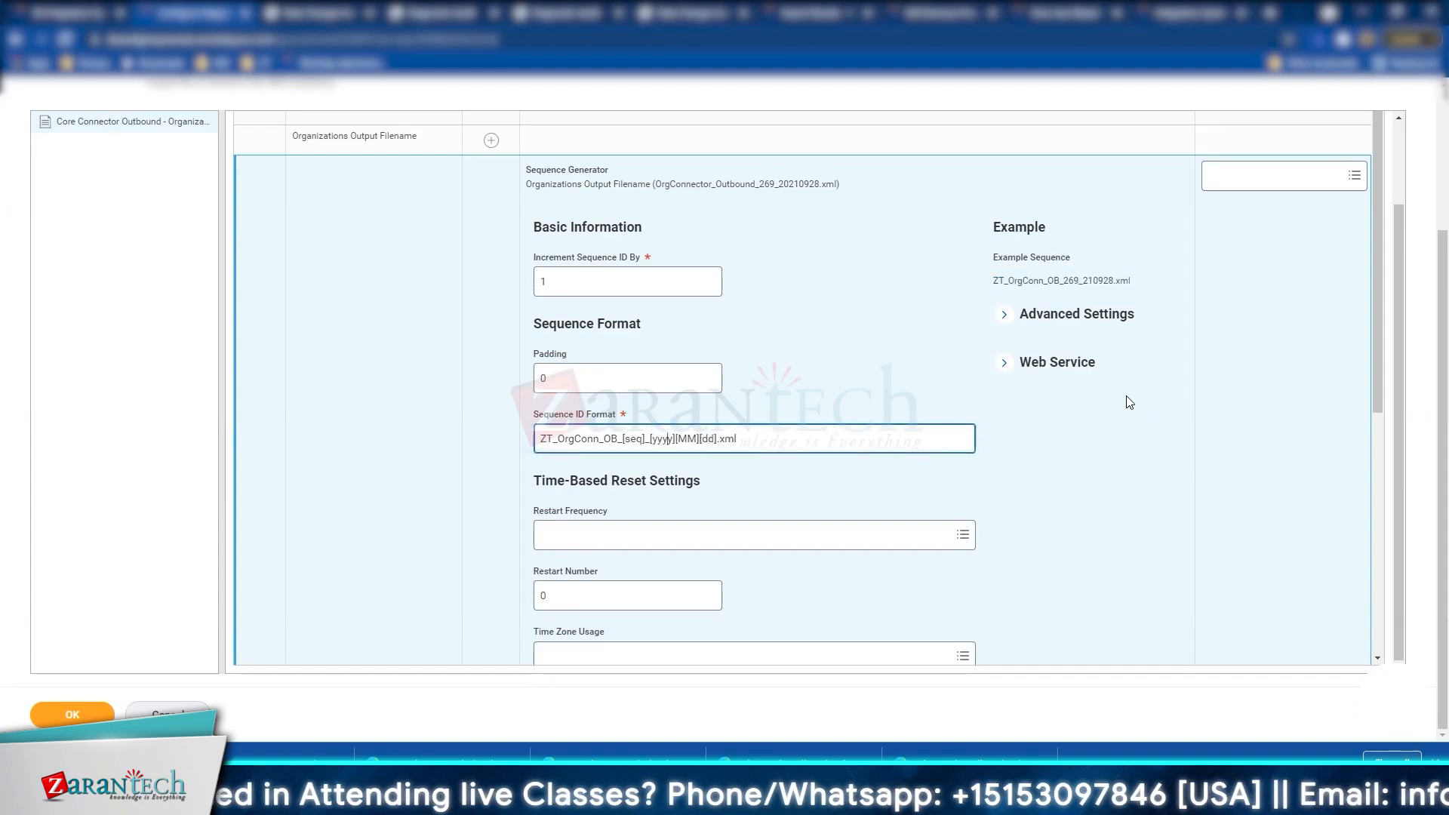
pyautogui.click(857, 346)
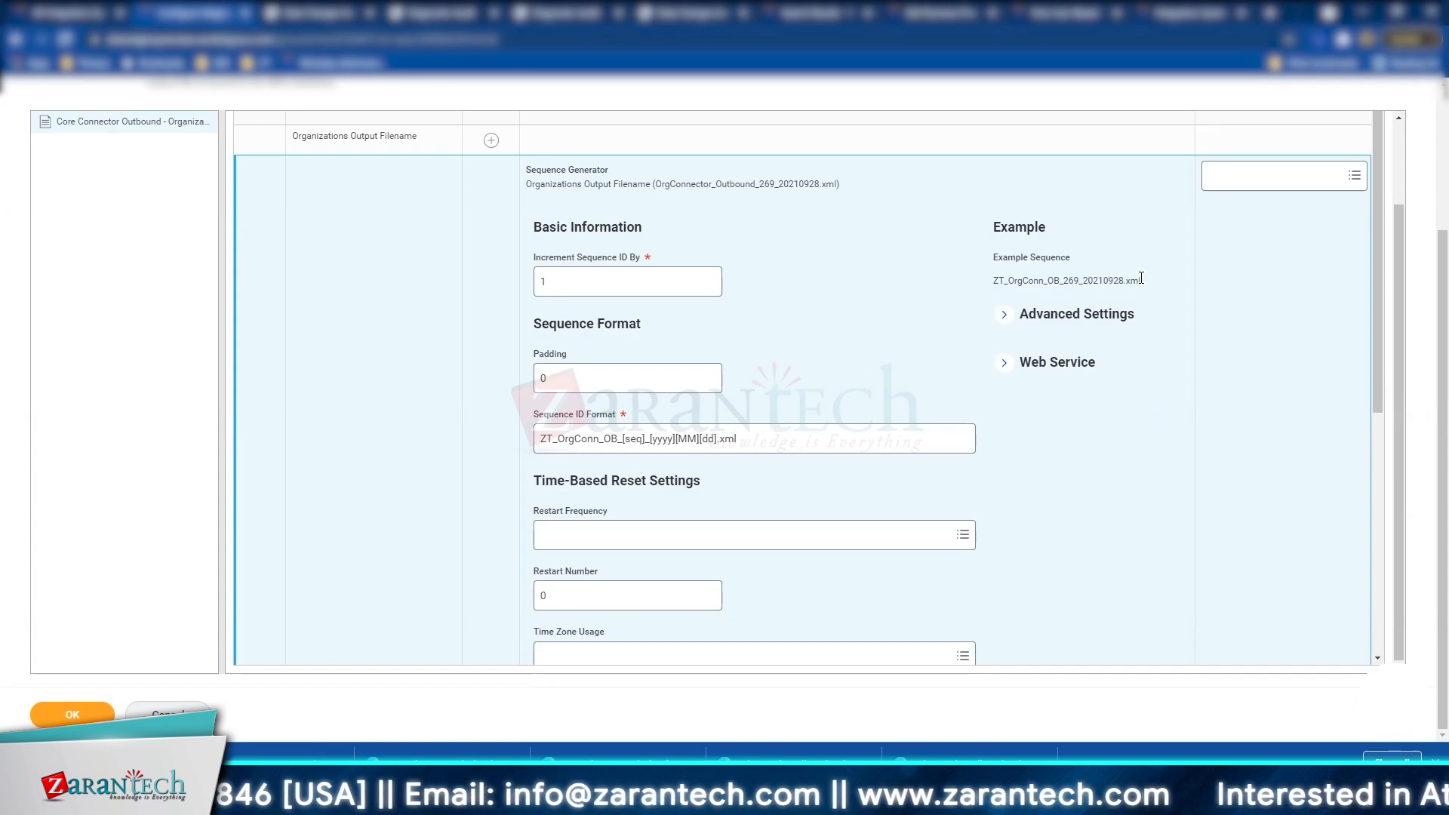
pyautogui.click(708, 445)
pyautogui.moveTo(708, 446)
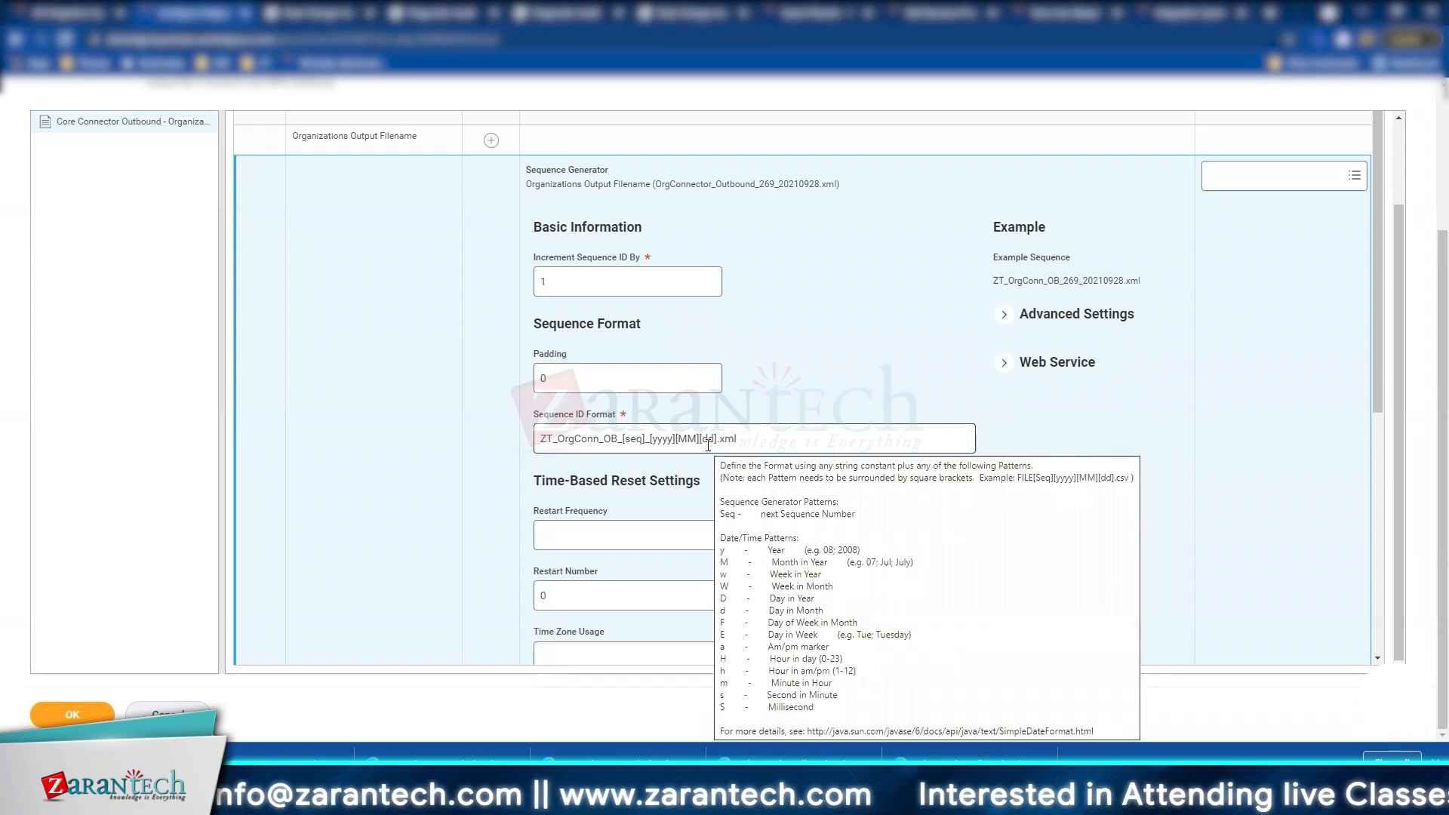
pyautogui.click(643, 439)
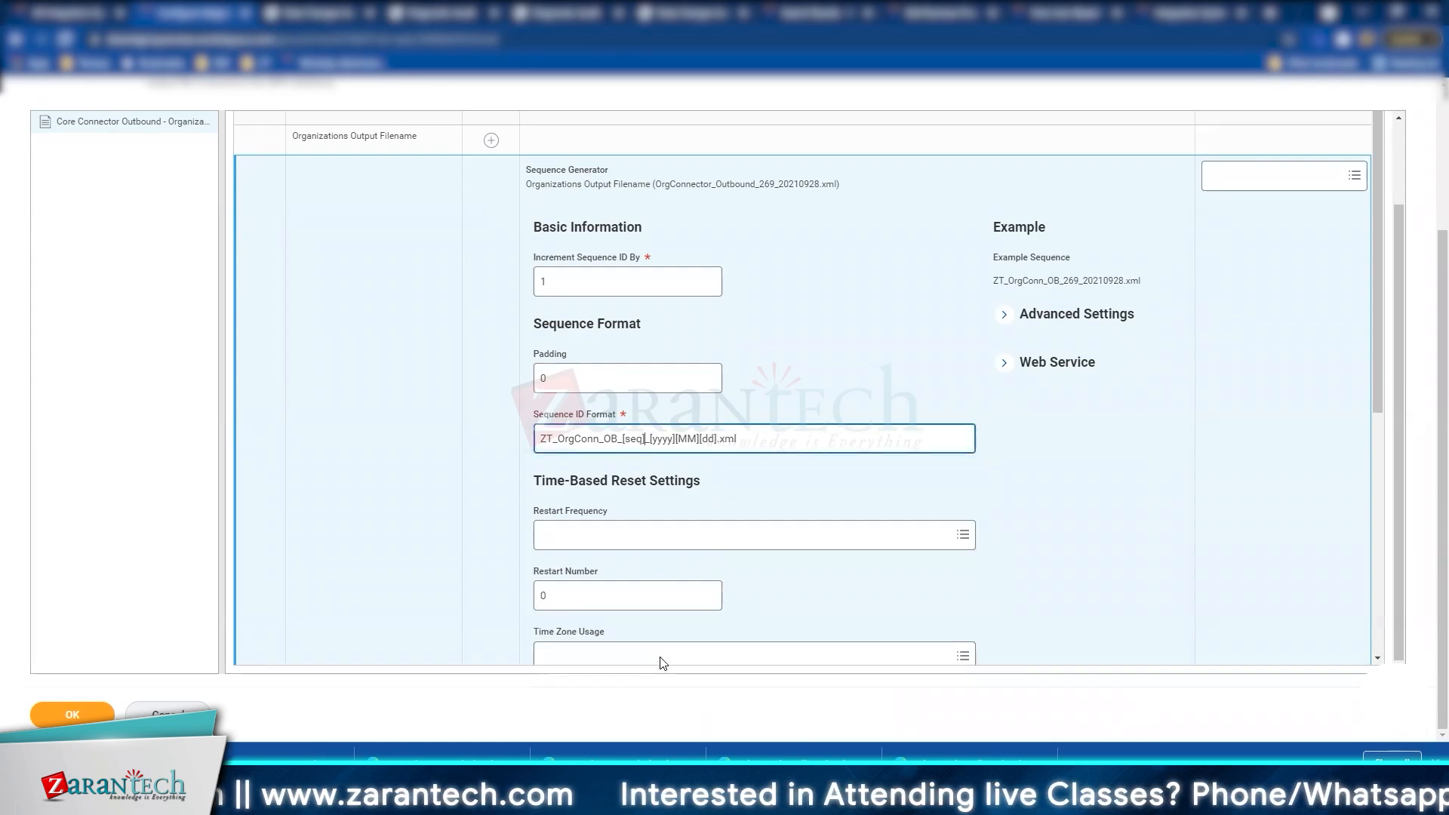
# Step: Move [Seq] to the end, giving example filename ZT_OrgConn_OB_20210928_269.xml
pyautogui.press('BackSpace')
pyautogui.press('BackSpace')
pyautogui.press('BackSpace')
pyautogui.press('BackSpace')
pyautogui.press('BackSpace')
pyautogui.press('BackSpace')
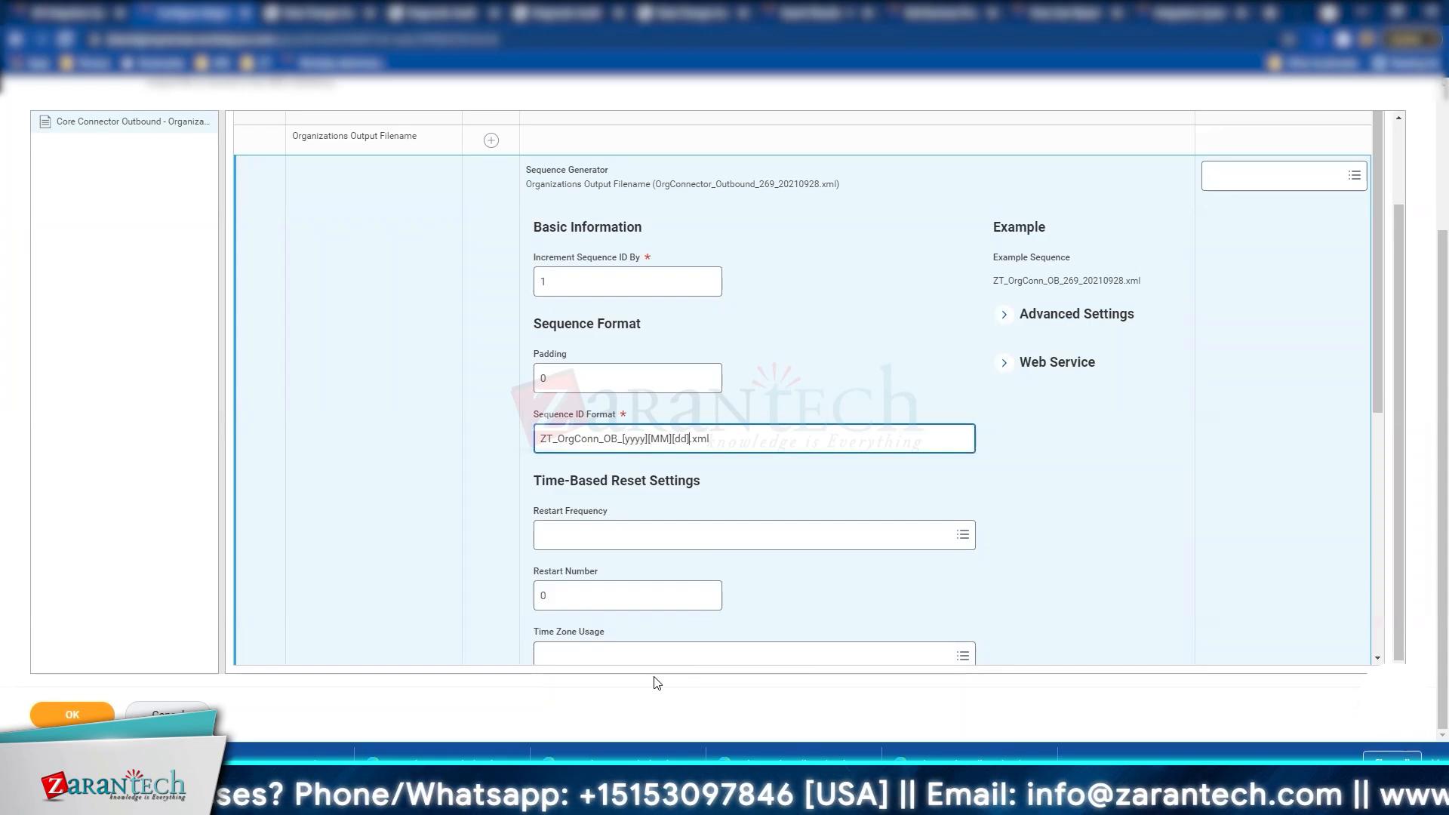
pyautogui.write('_')
pyautogui.write('[Seq')
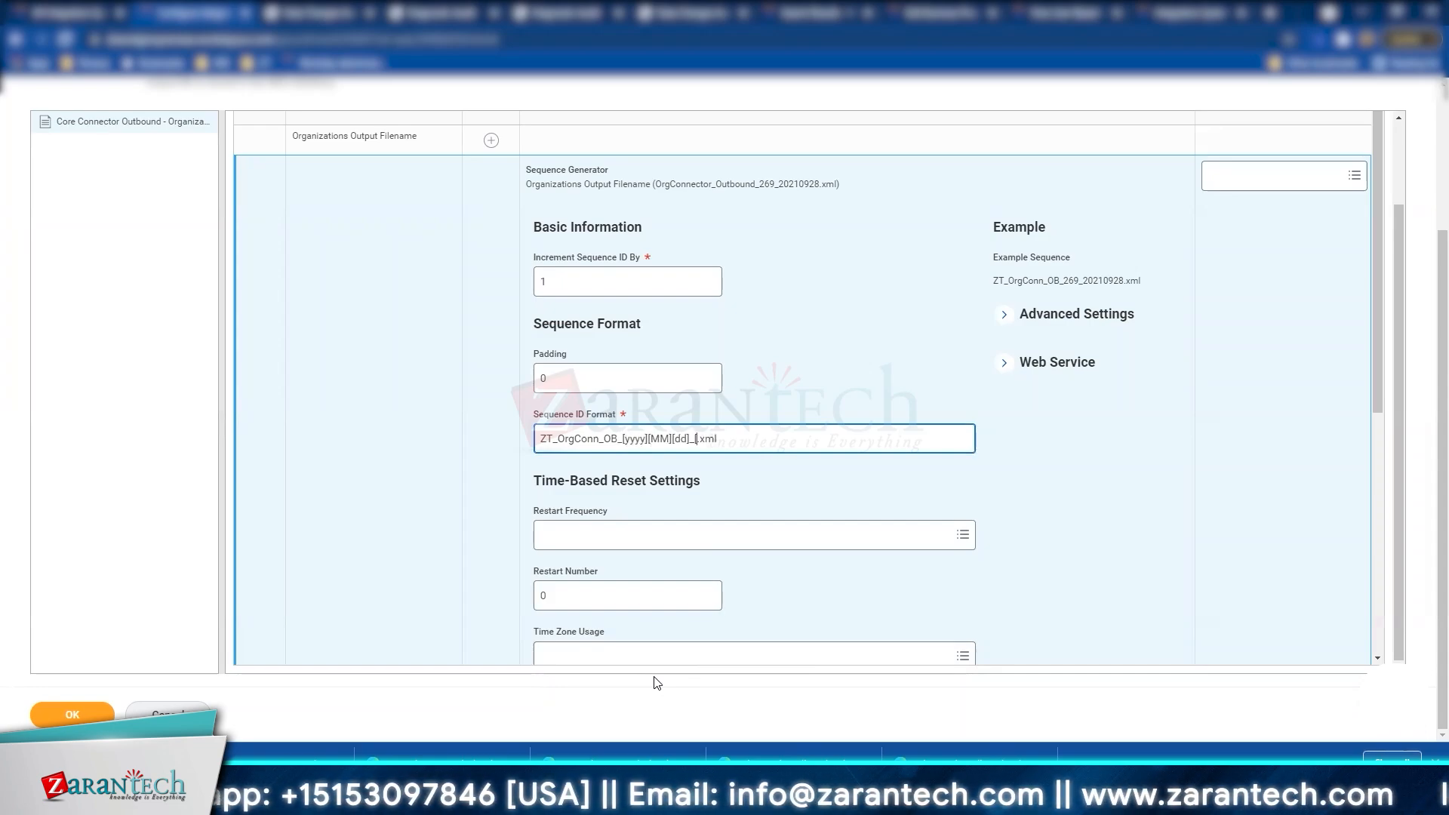
pyautogui.write(']')
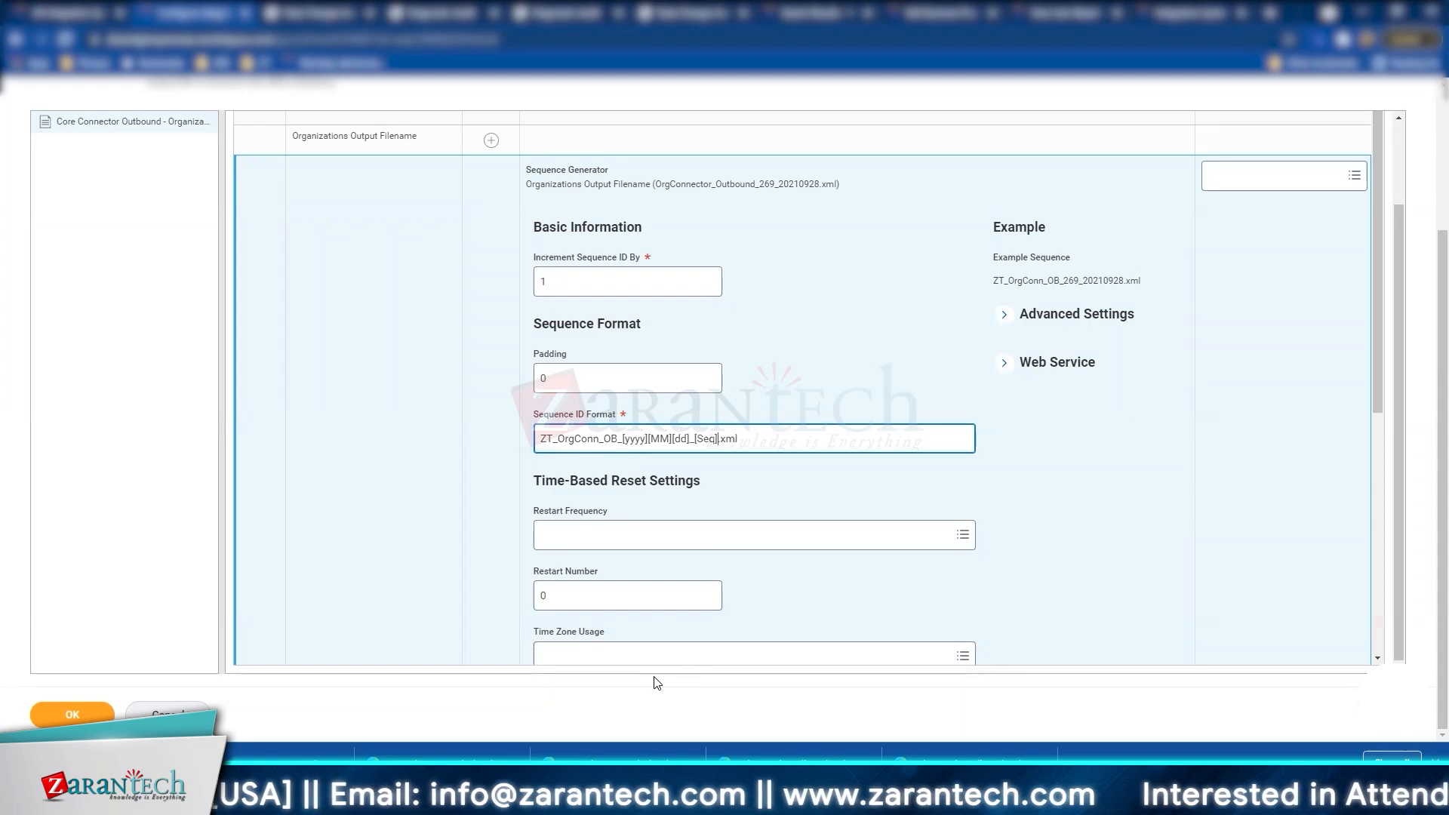
pyautogui.click(938, 309)
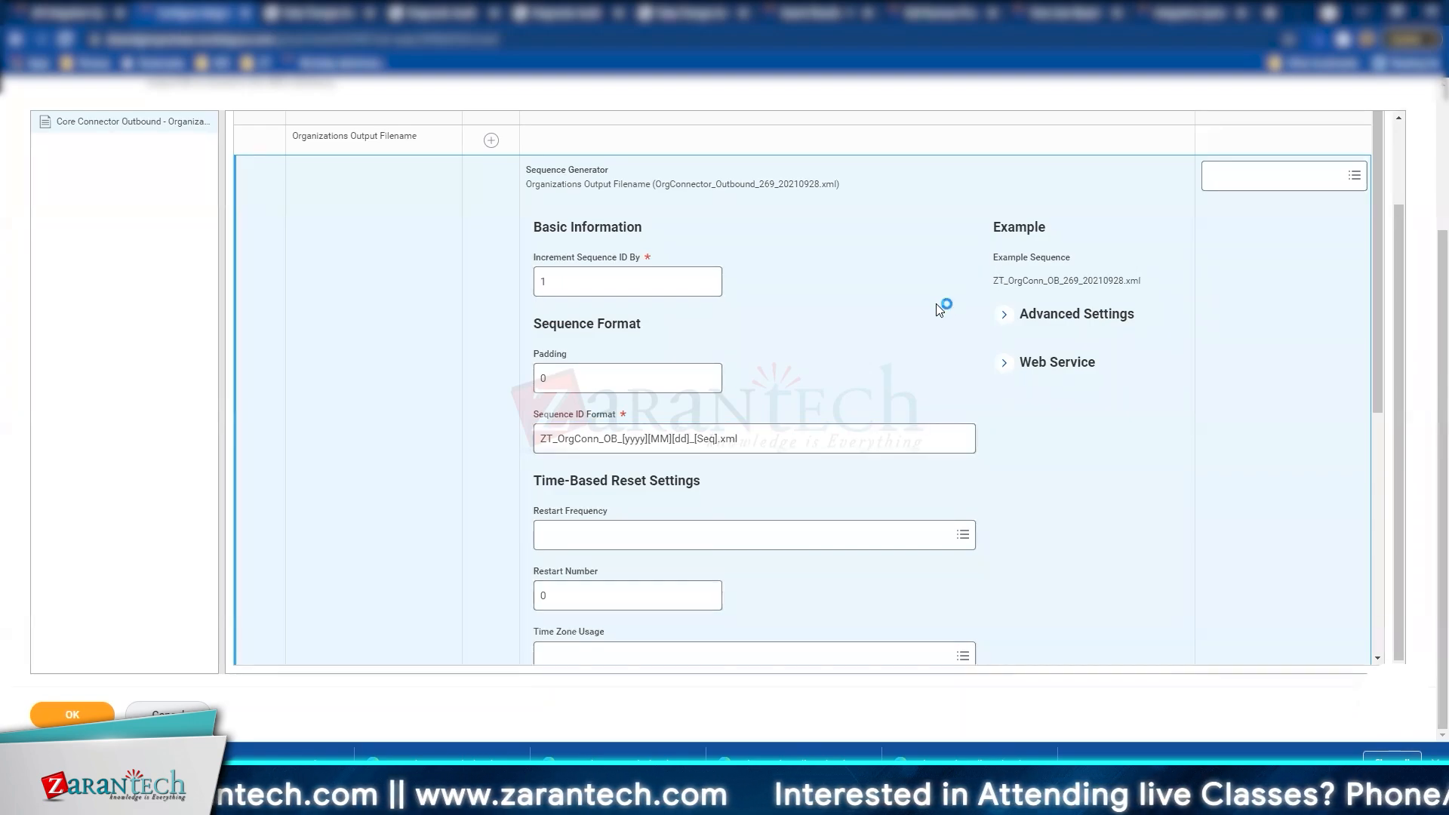
pyautogui.doubleClick(1113, 280)
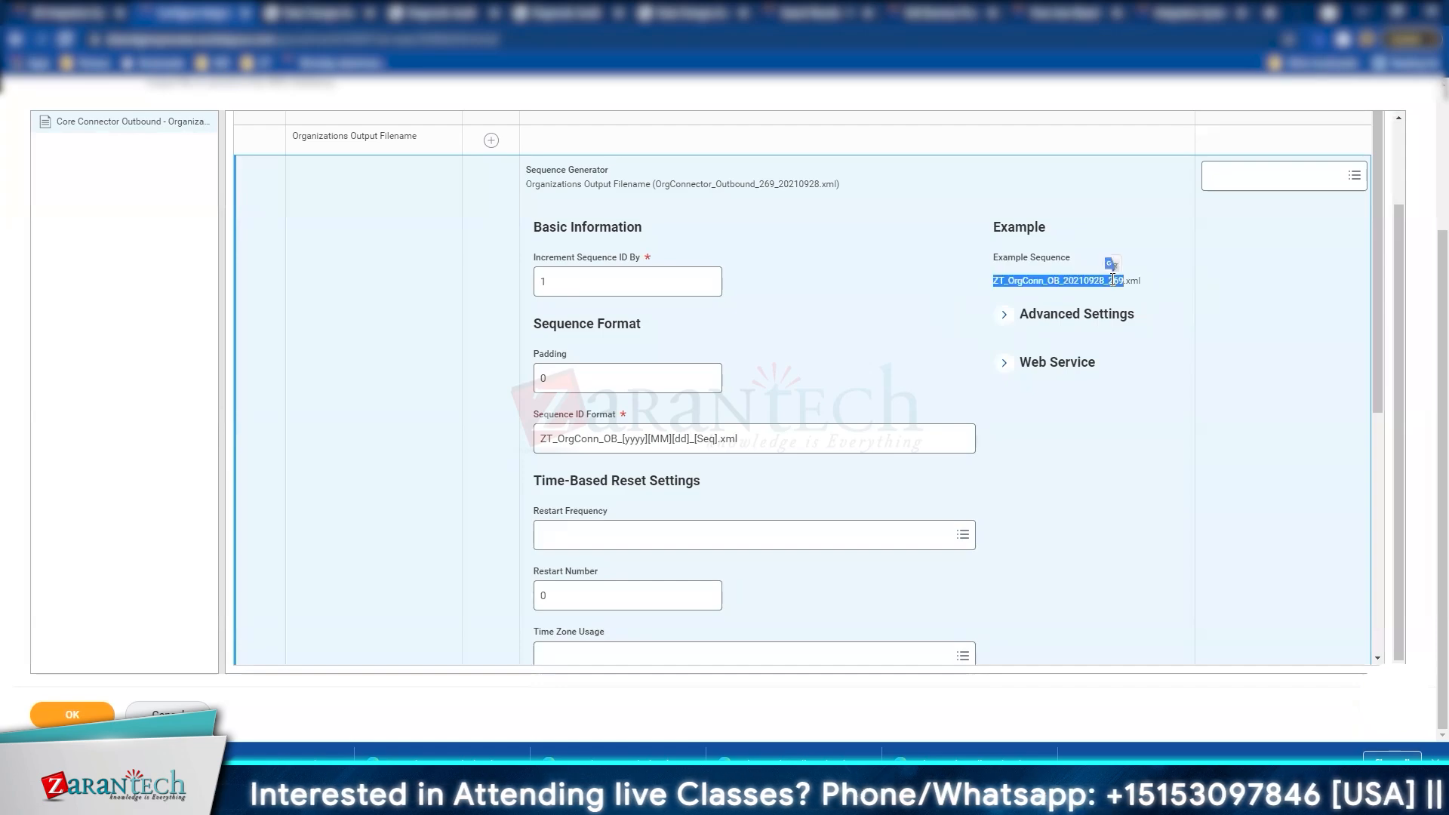
# Step: Change Padding from 0 to 5 and confirm the example now ends in _00269.xml
pyautogui.click(545, 385)
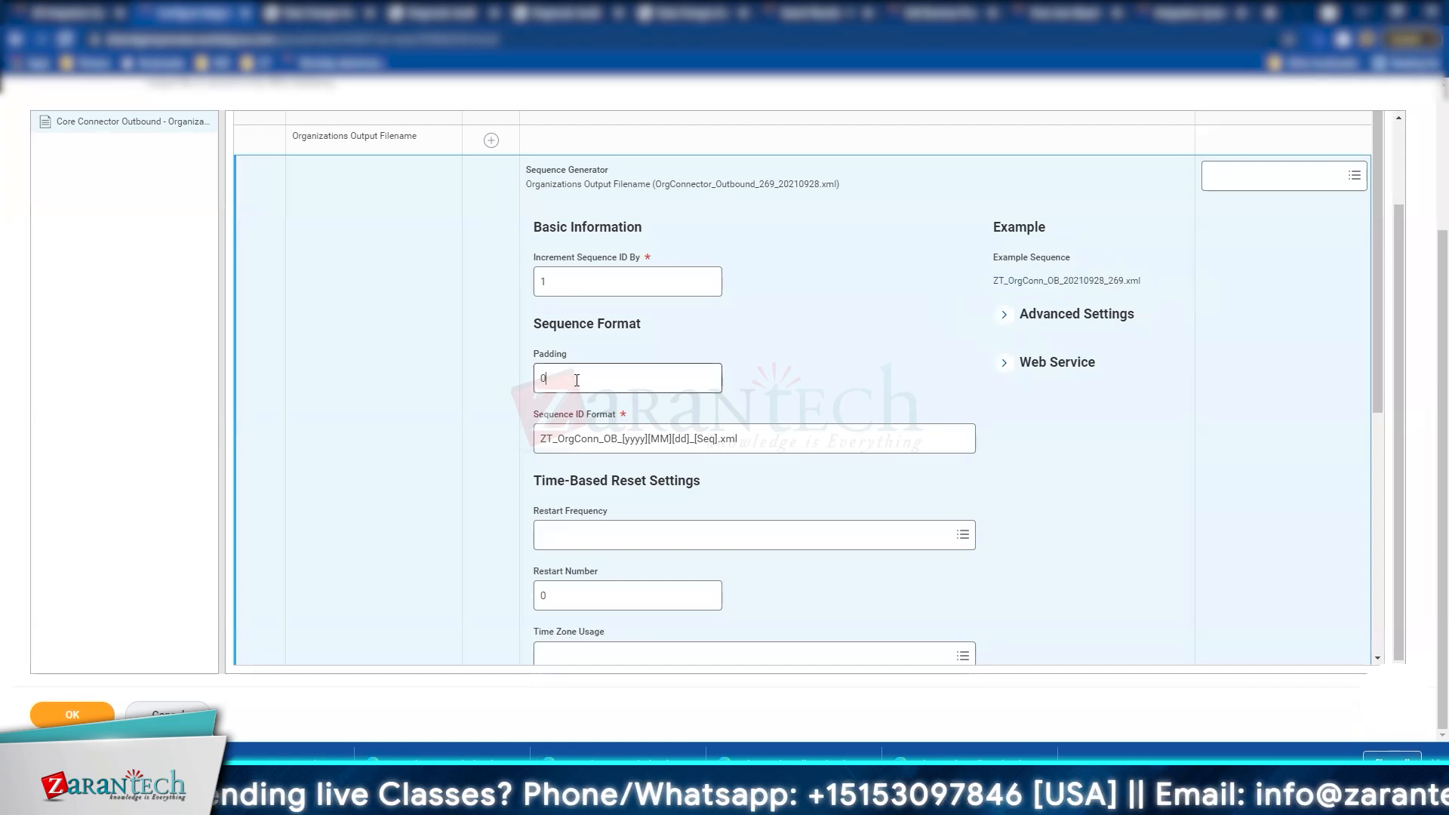
pyautogui.press('BackSpace')
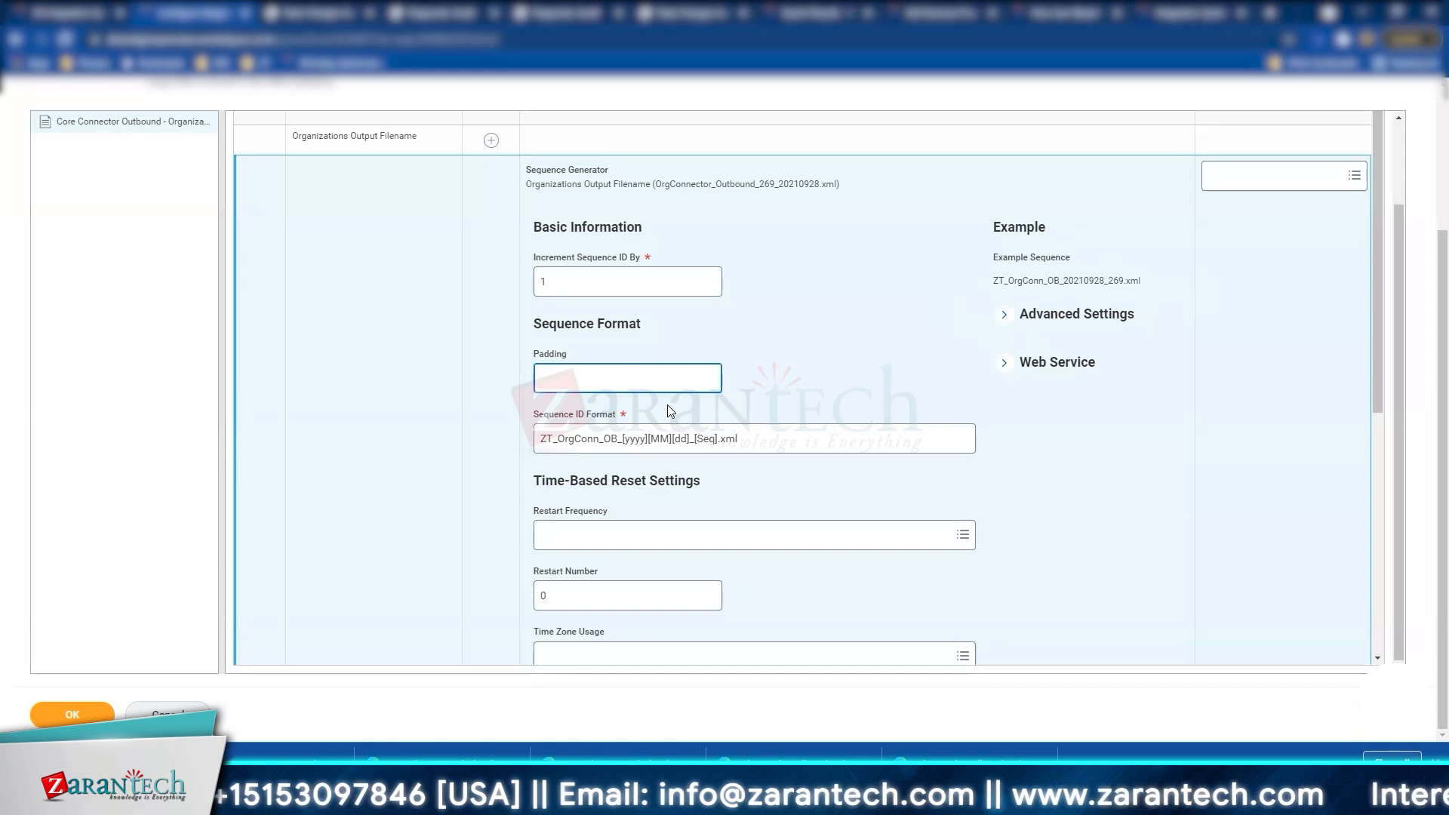
pyautogui.write('5')
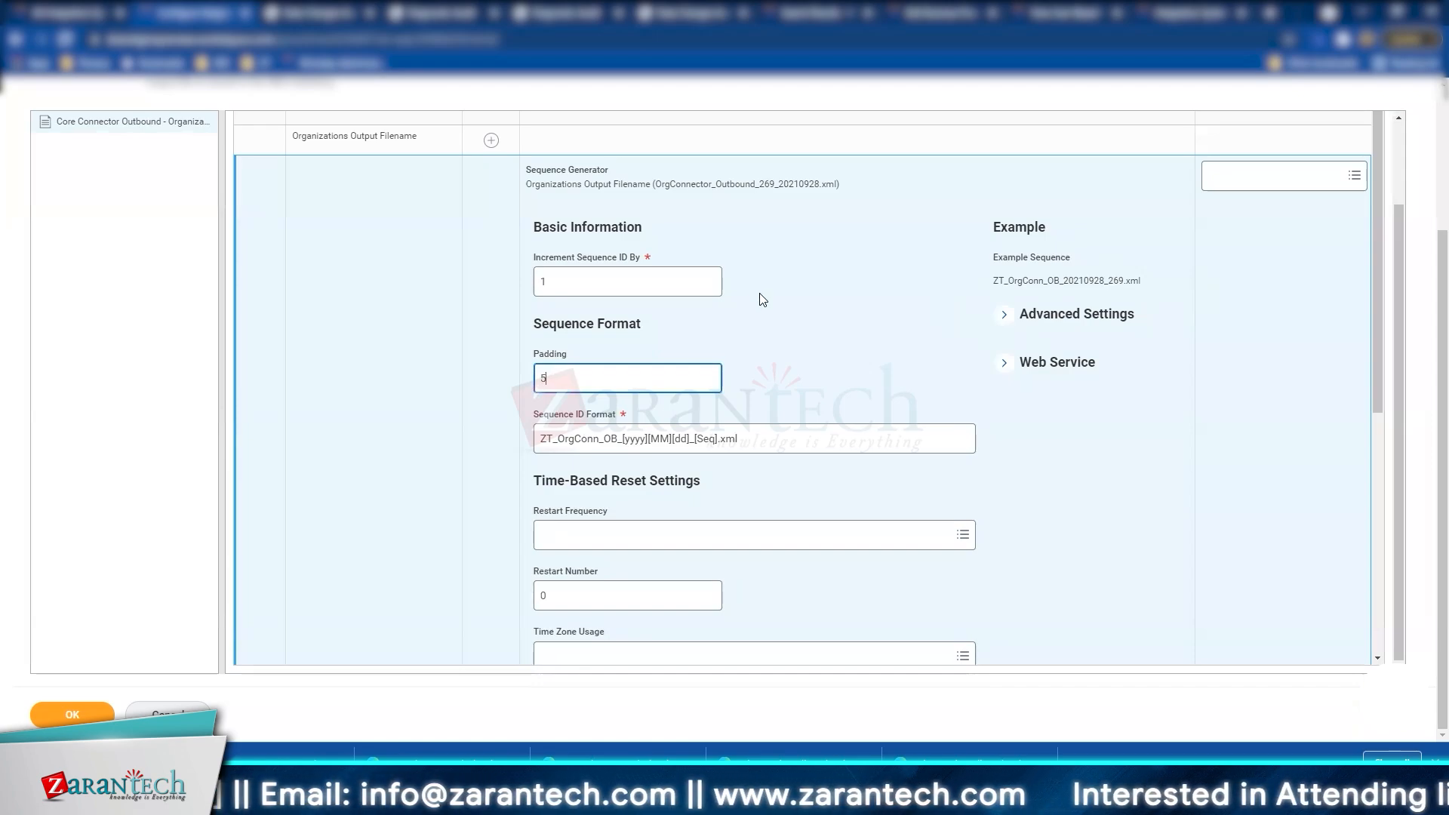
pyautogui.click(762, 300)
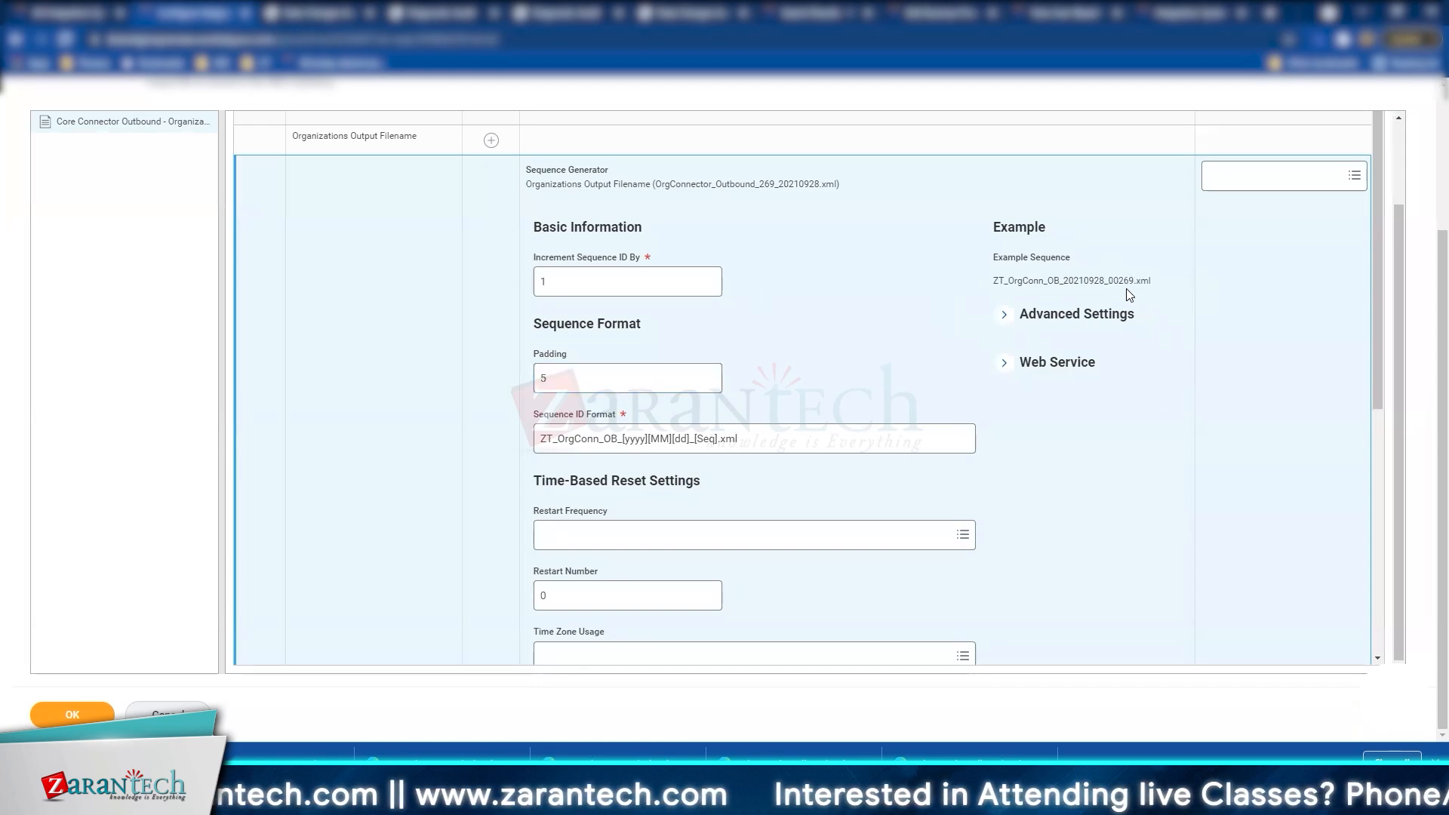
pyautogui.moveTo(1121, 279); pyautogui.dragTo(1108, 279)
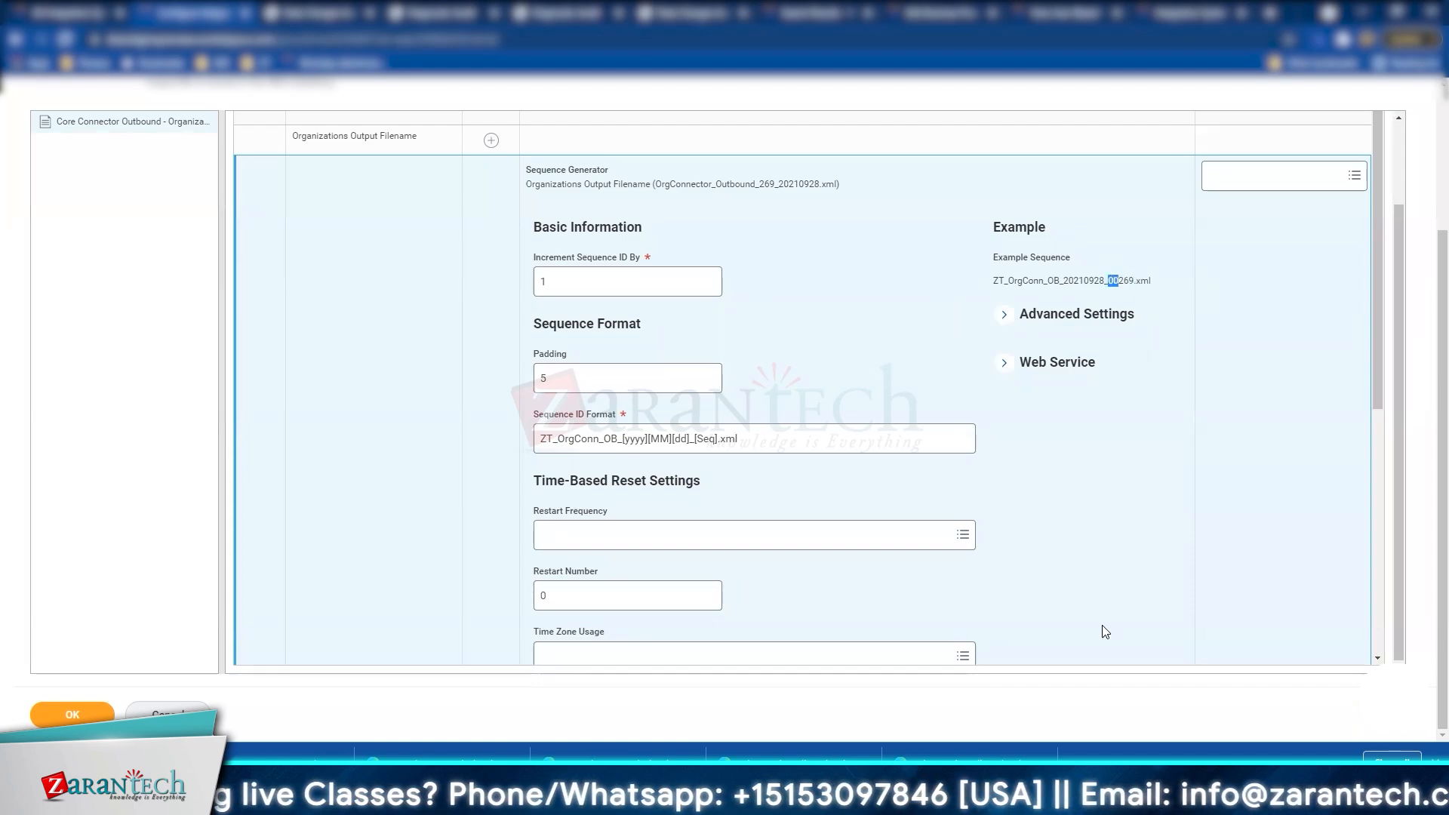
pyautogui.click(623, 285)
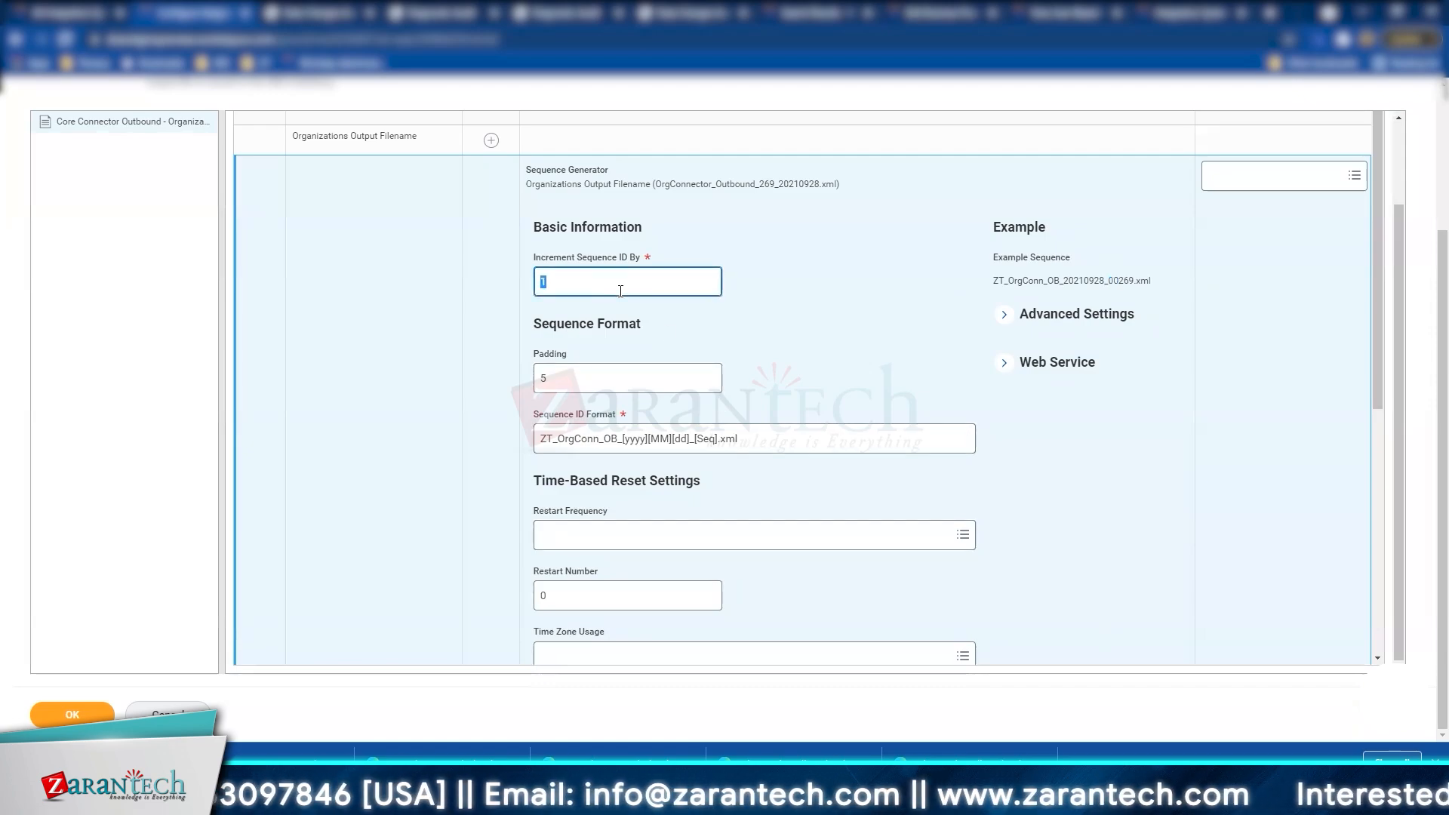
pyautogui.write('3')
pyautogui.click(779, 281)
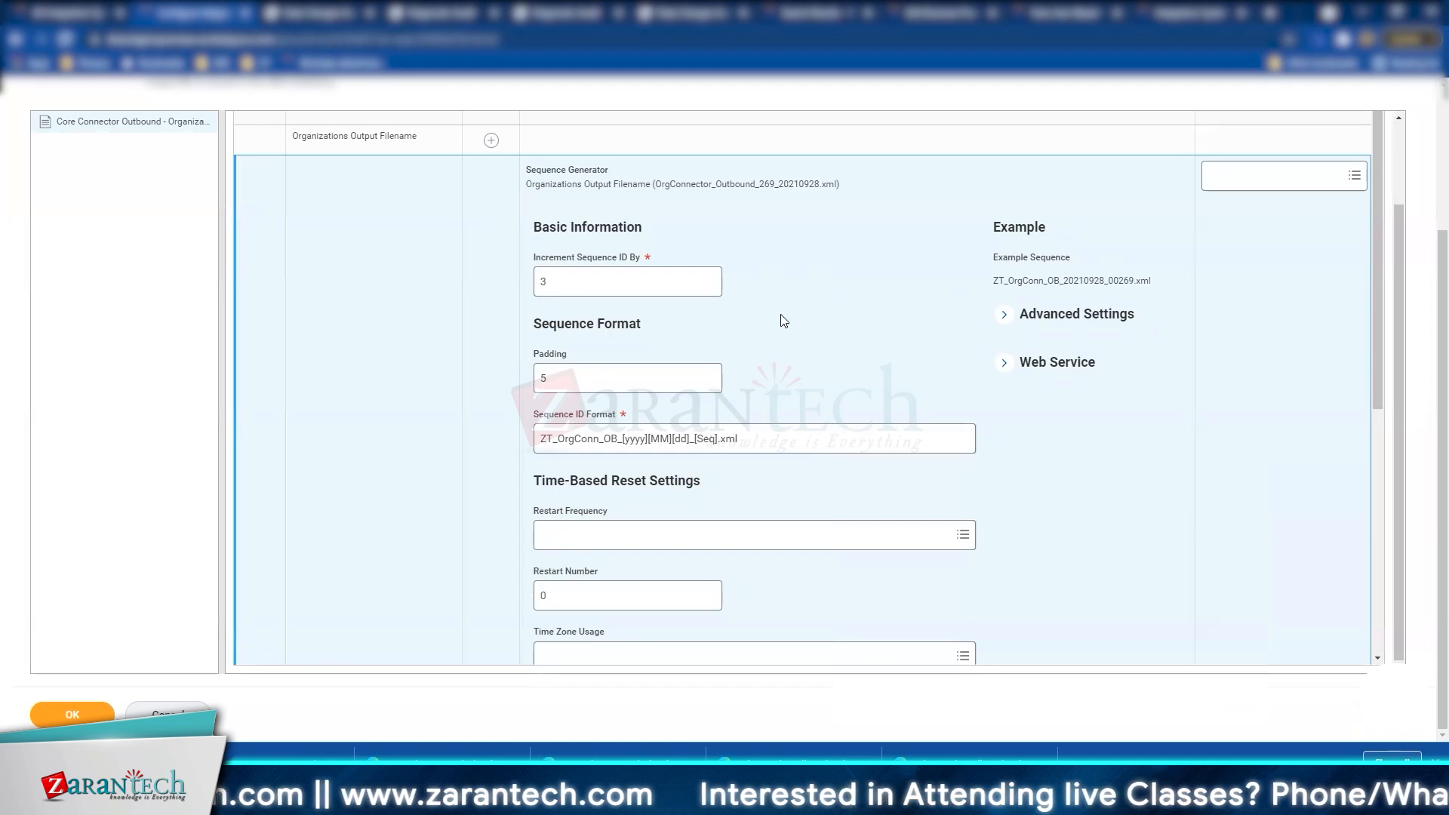
pyautogui.scroll(-4, 1306, 314)
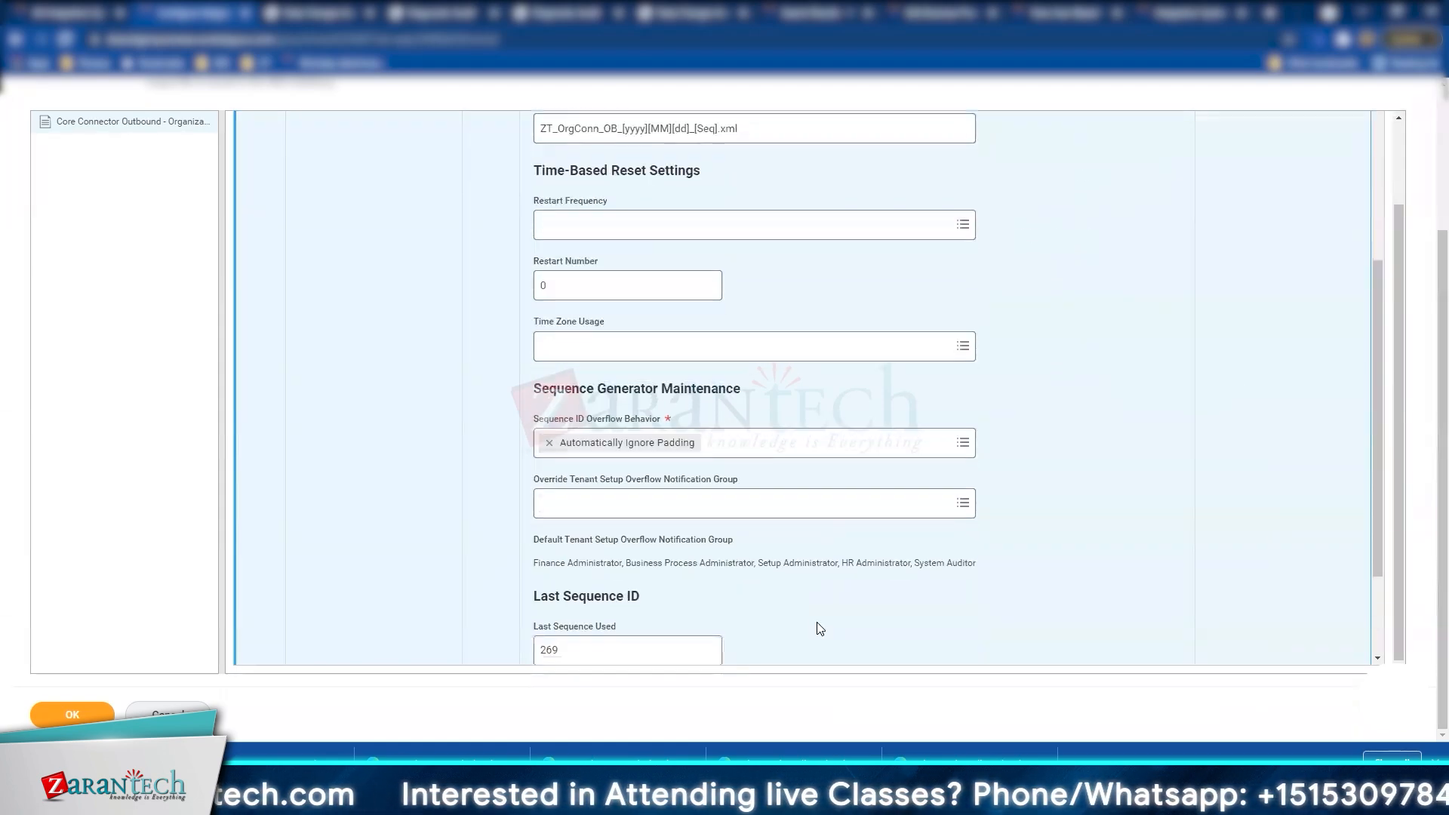
pyautogui.scroll(-2, 821, 629)
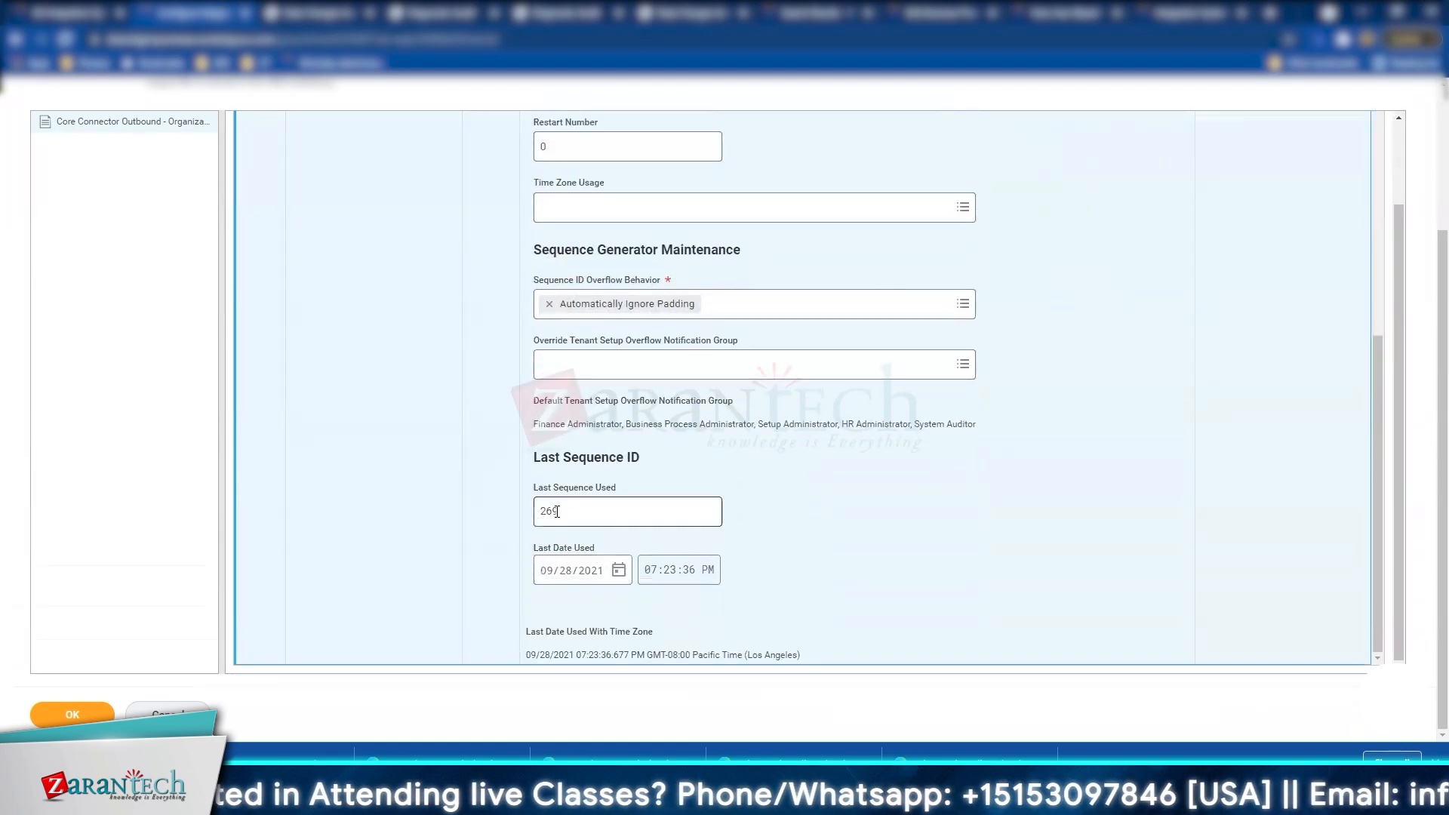
pyautogui.scroll(6, 922, 353)
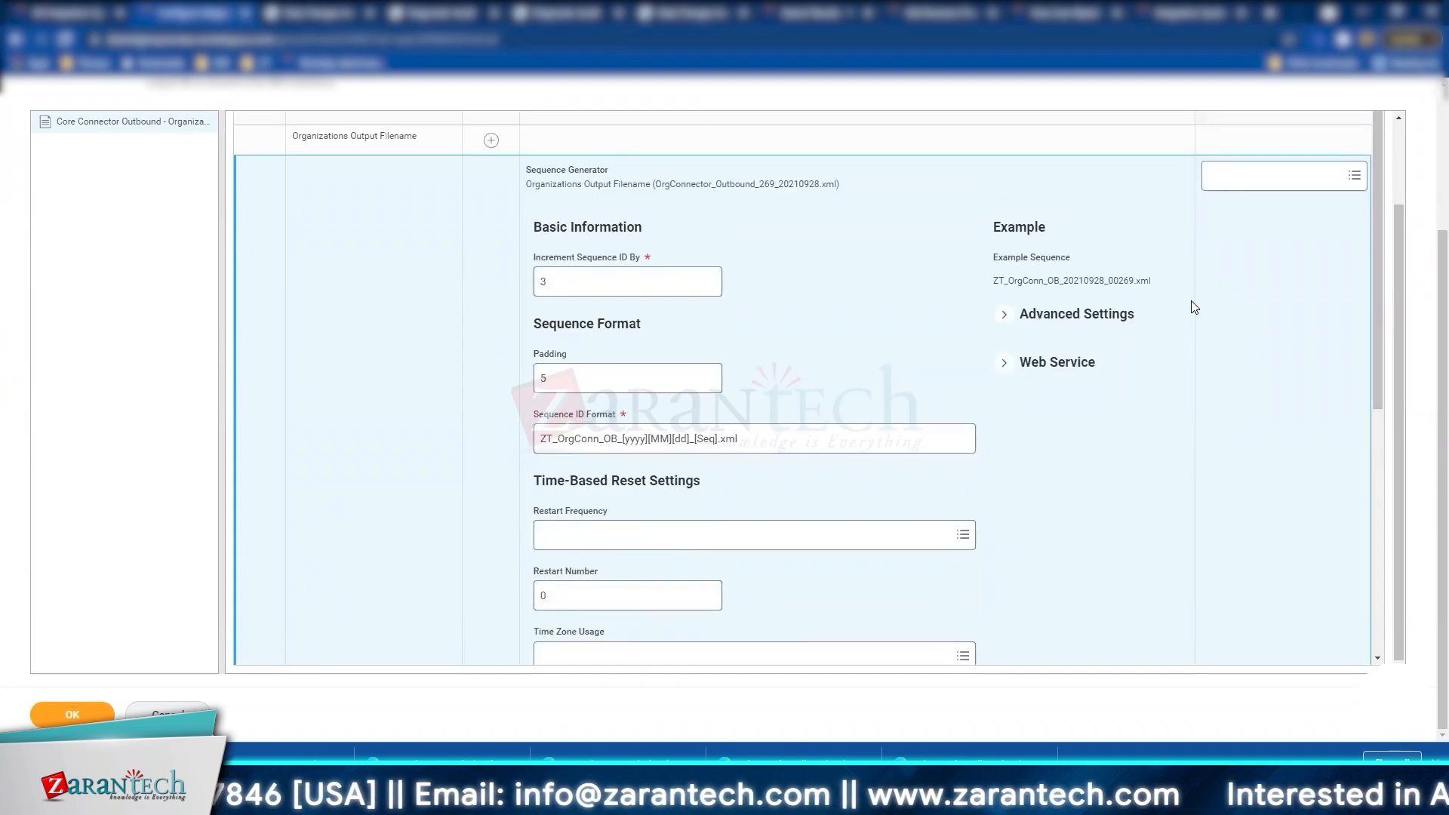
pyautogui.doubleClick(581, 293)
pyautogui.write('1')
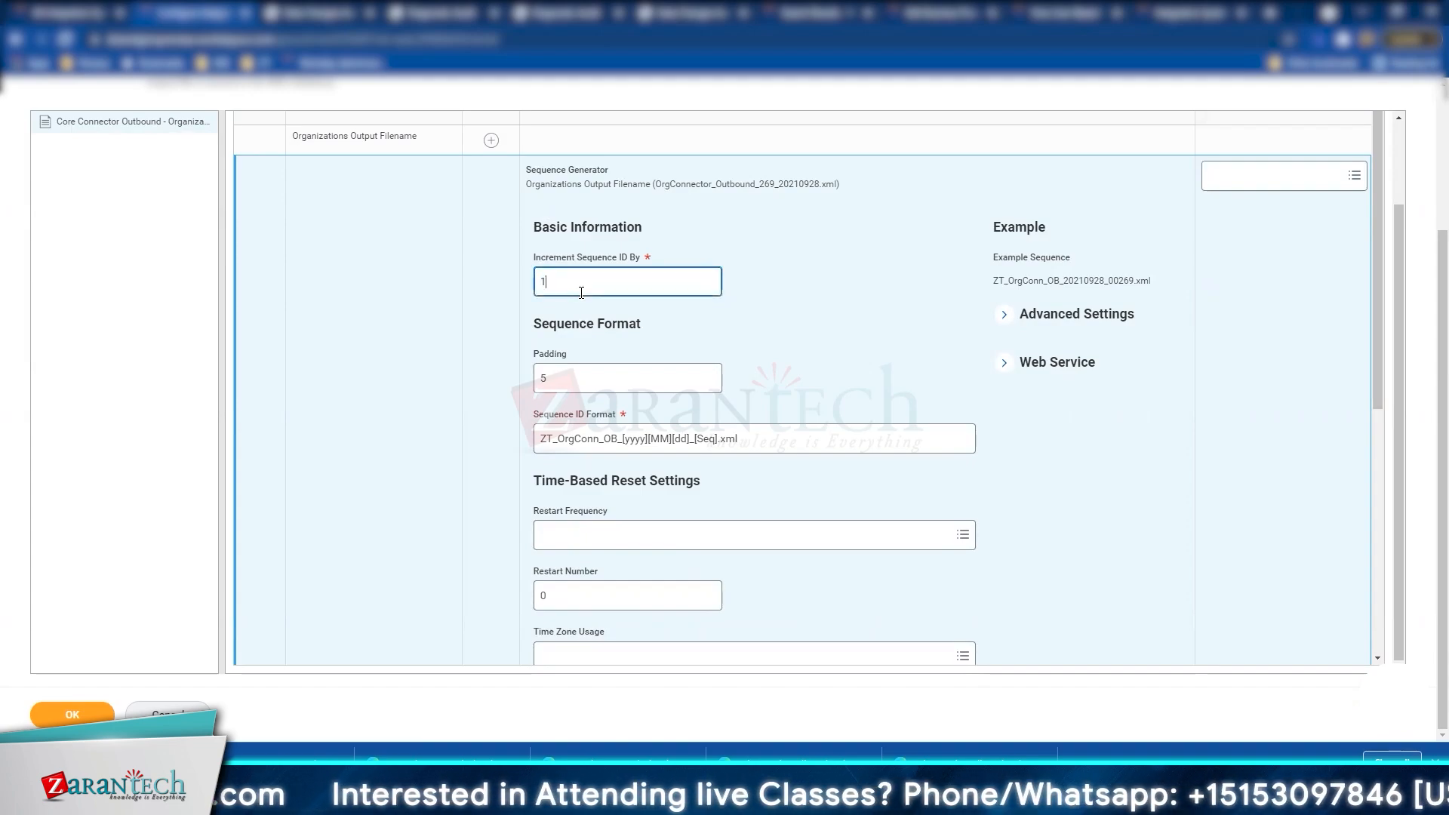
pyautogui.click(980, 331)
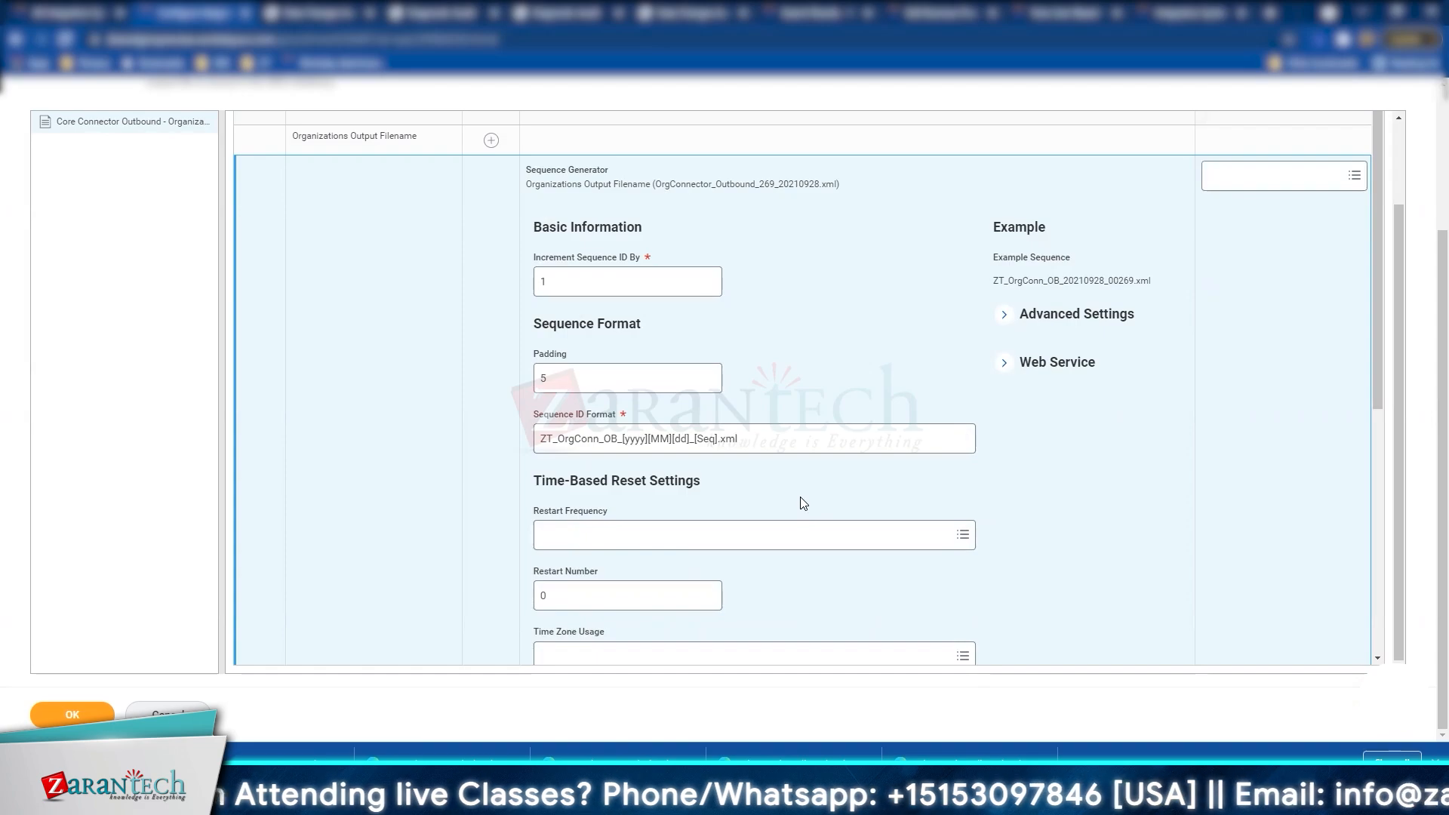
pyautogui.moveTo(675, 443)
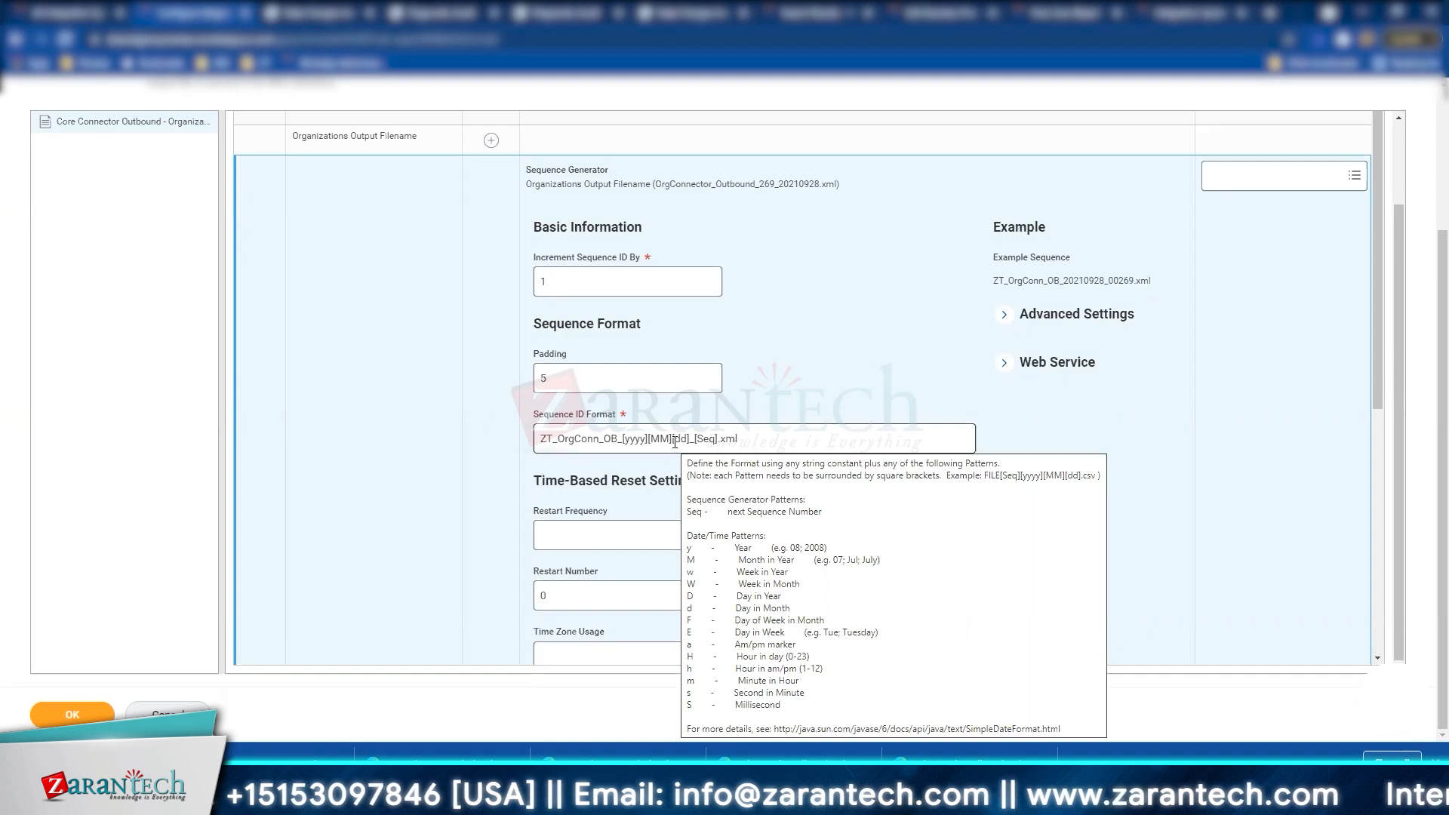
# Step: Save the generator and check its example filename ZT_OrgConn_OB_20210928_00269.xml
pyautogui.click(79, 711)
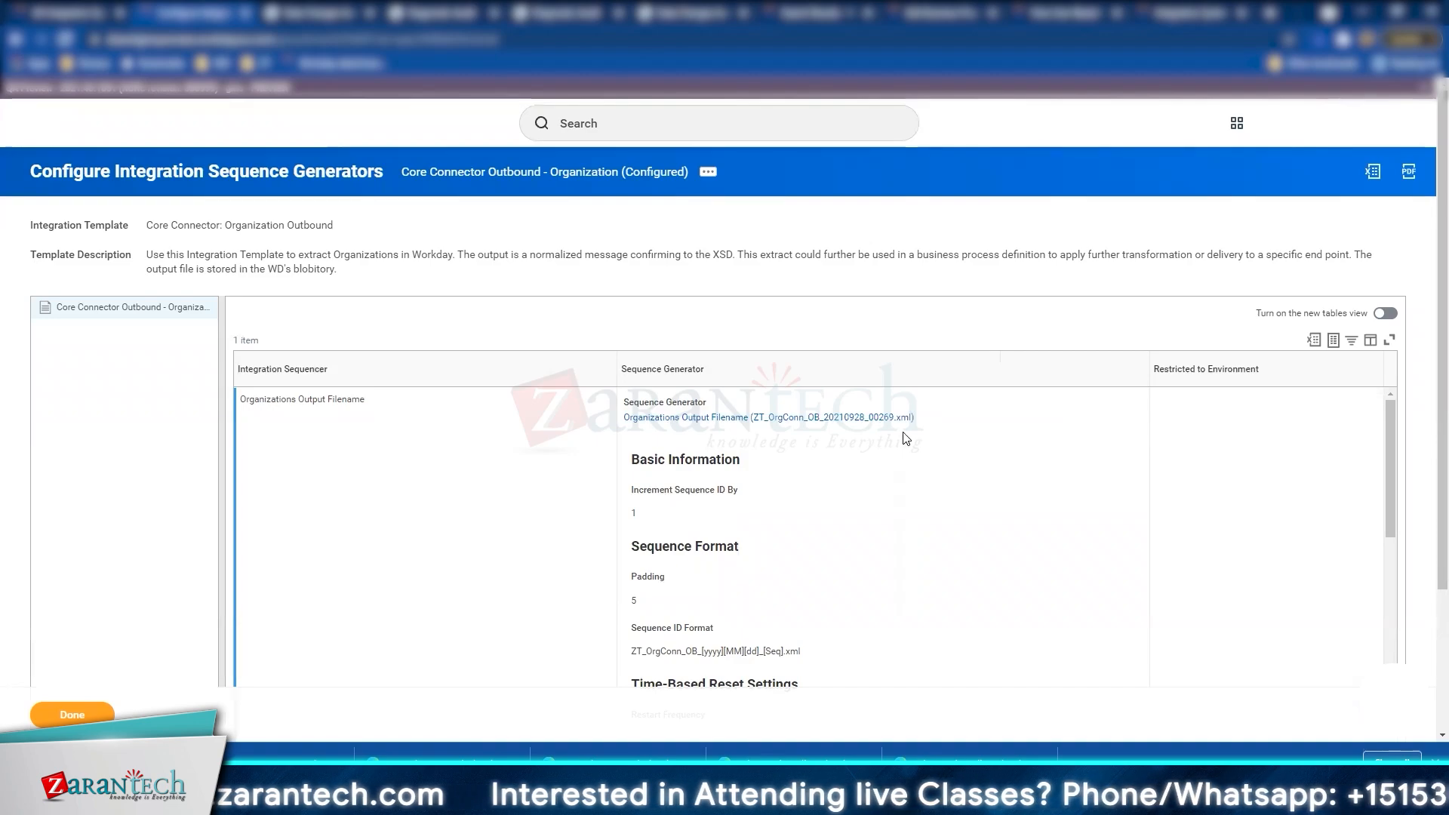
pyautogui.moveTo(909, 430); pyautogui.dragTo(617, 431)
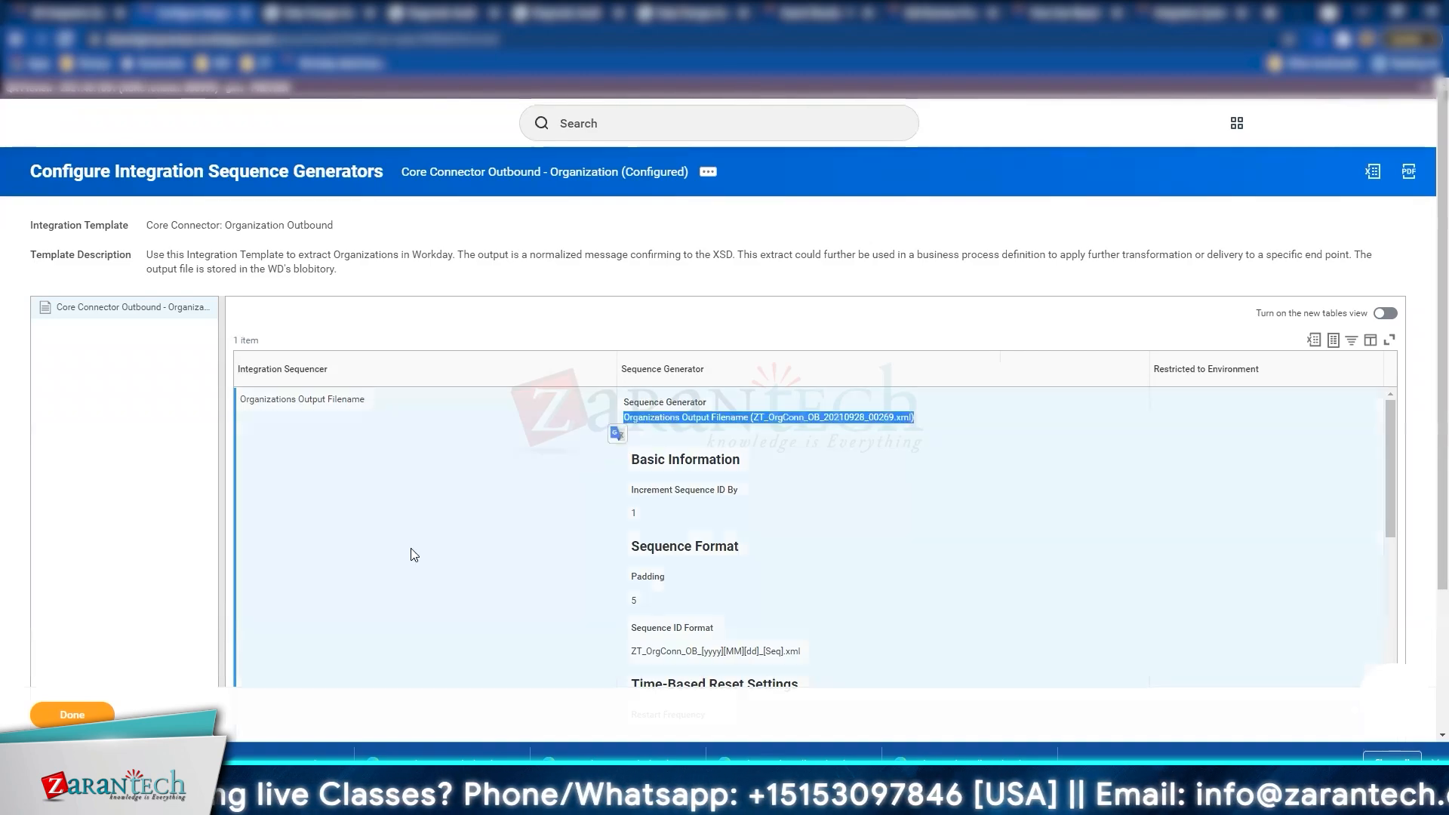
pyautogui.click(413, 555)
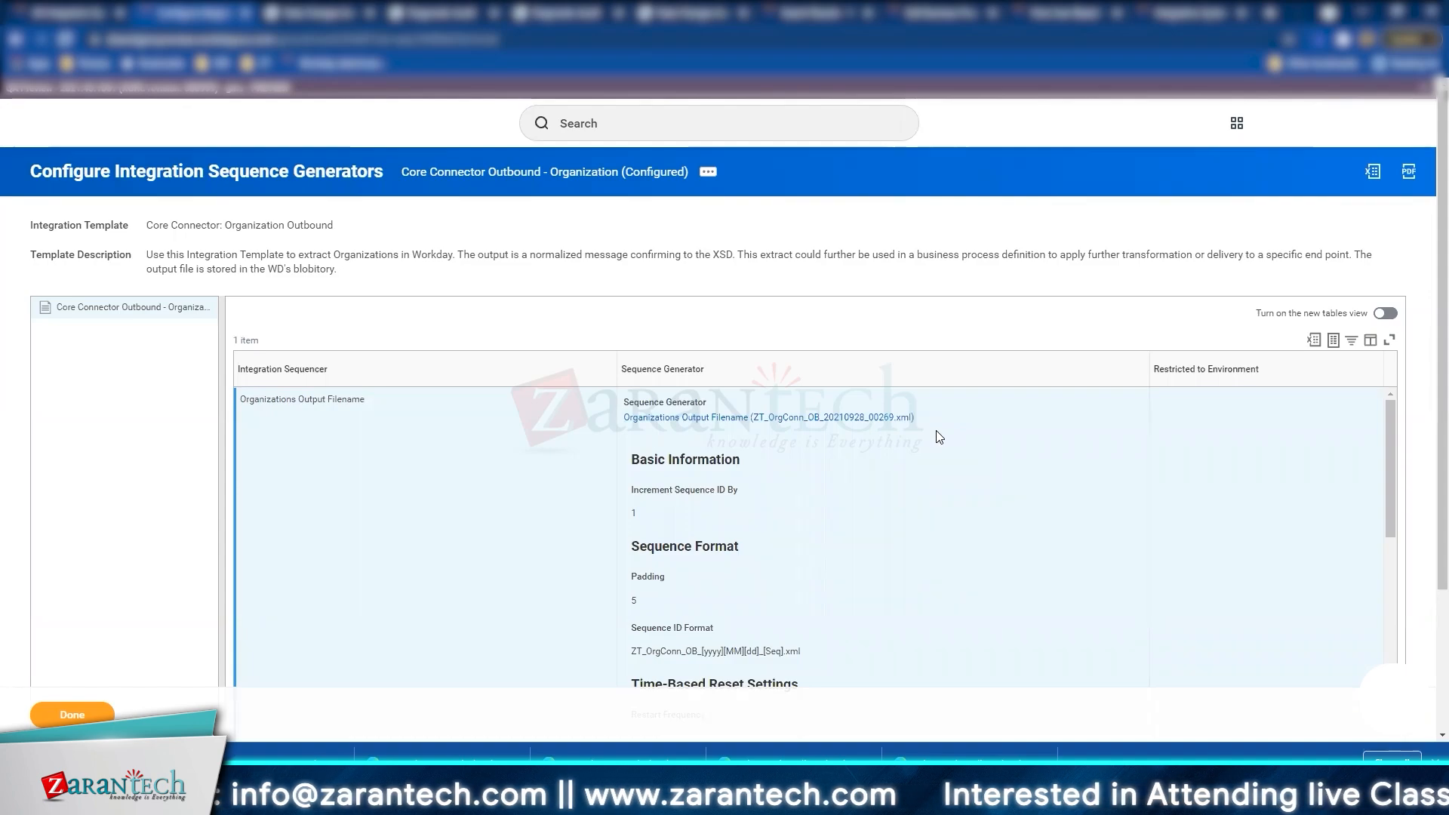
pyautogui.hotkey('alt', 'Tab')
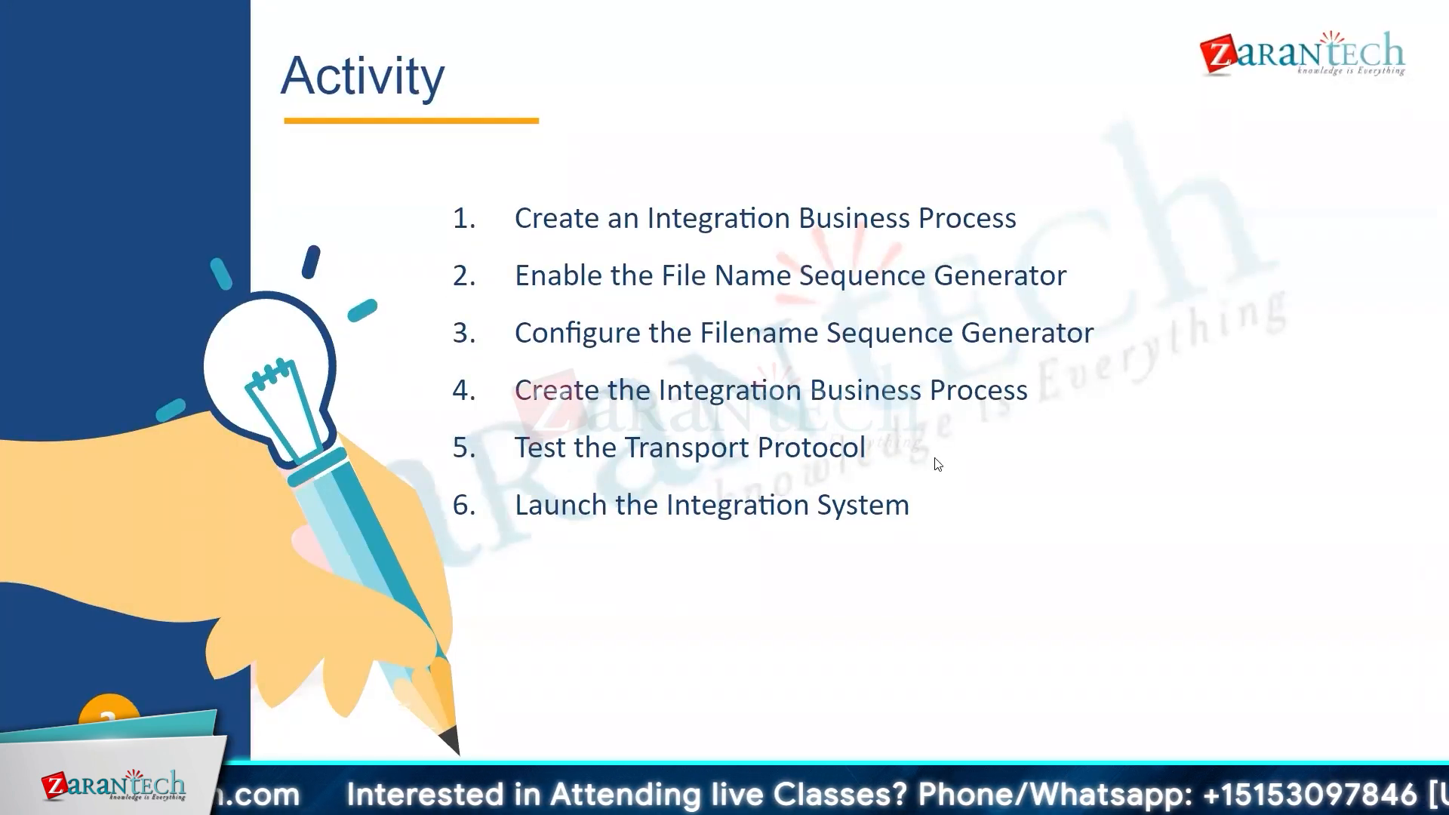
# Step: Advance past the Activity slide to the Integration System Security slide
pyautogui.click(690, 518)
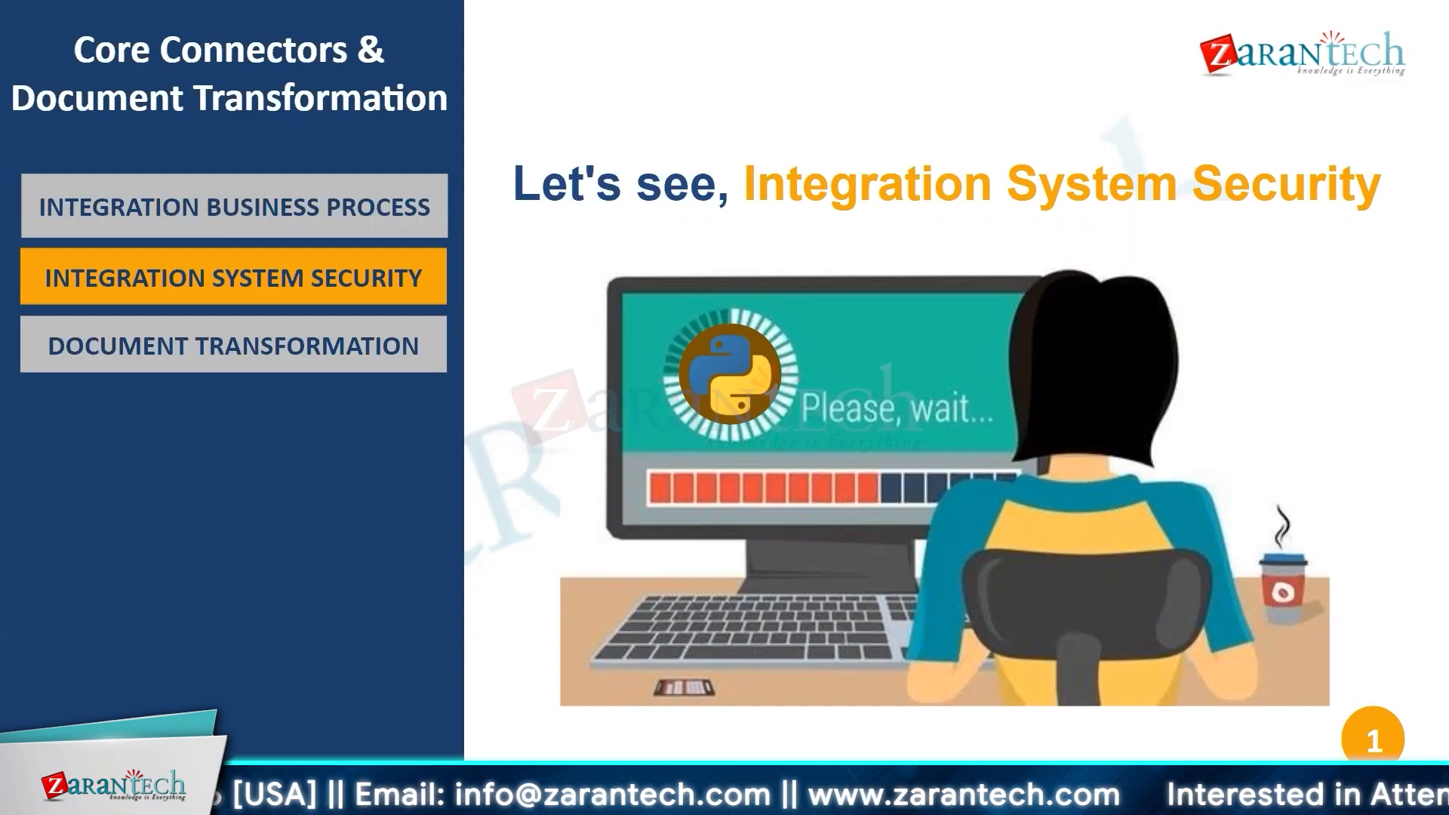
pyautogui.press('Right')
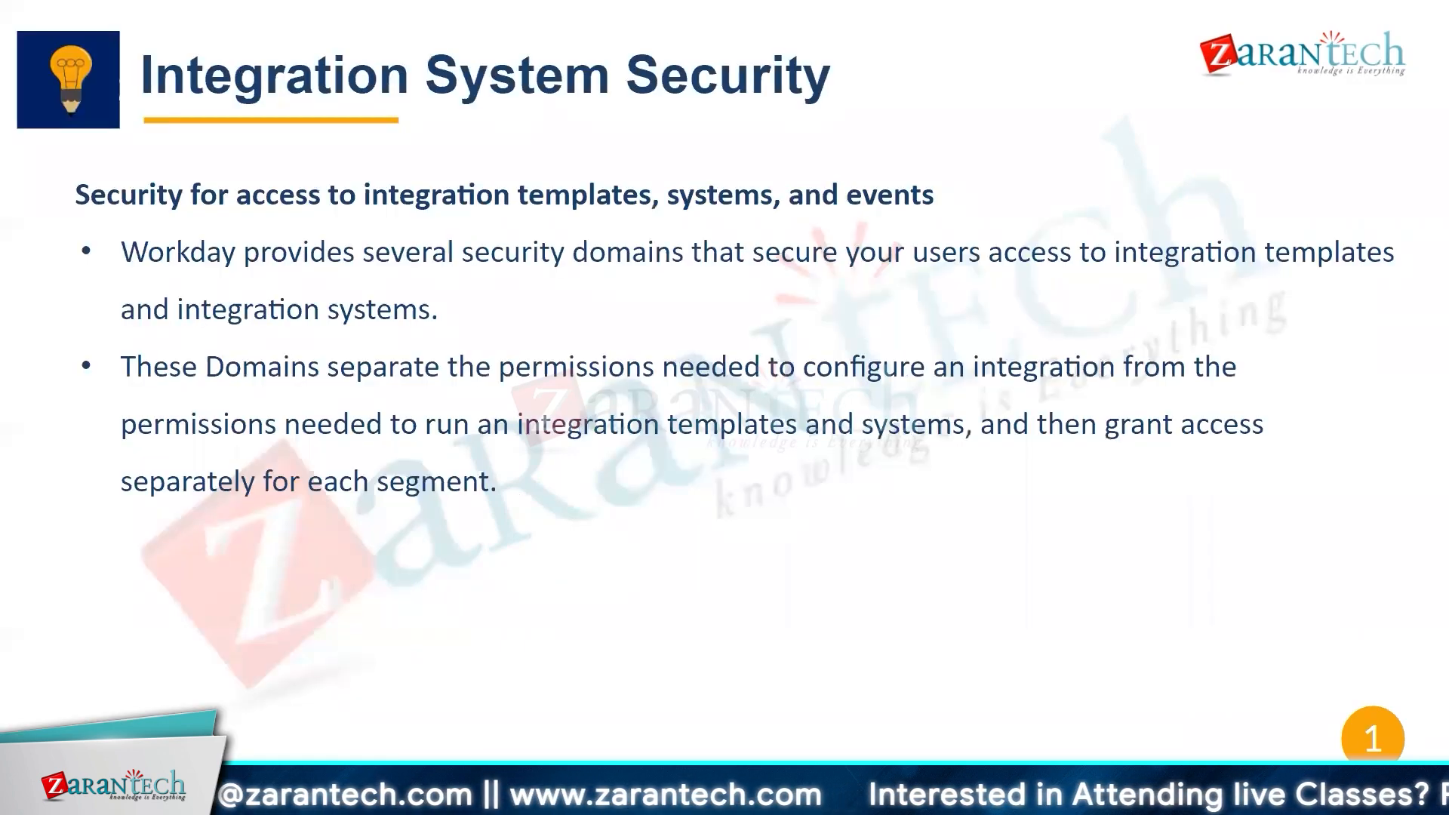
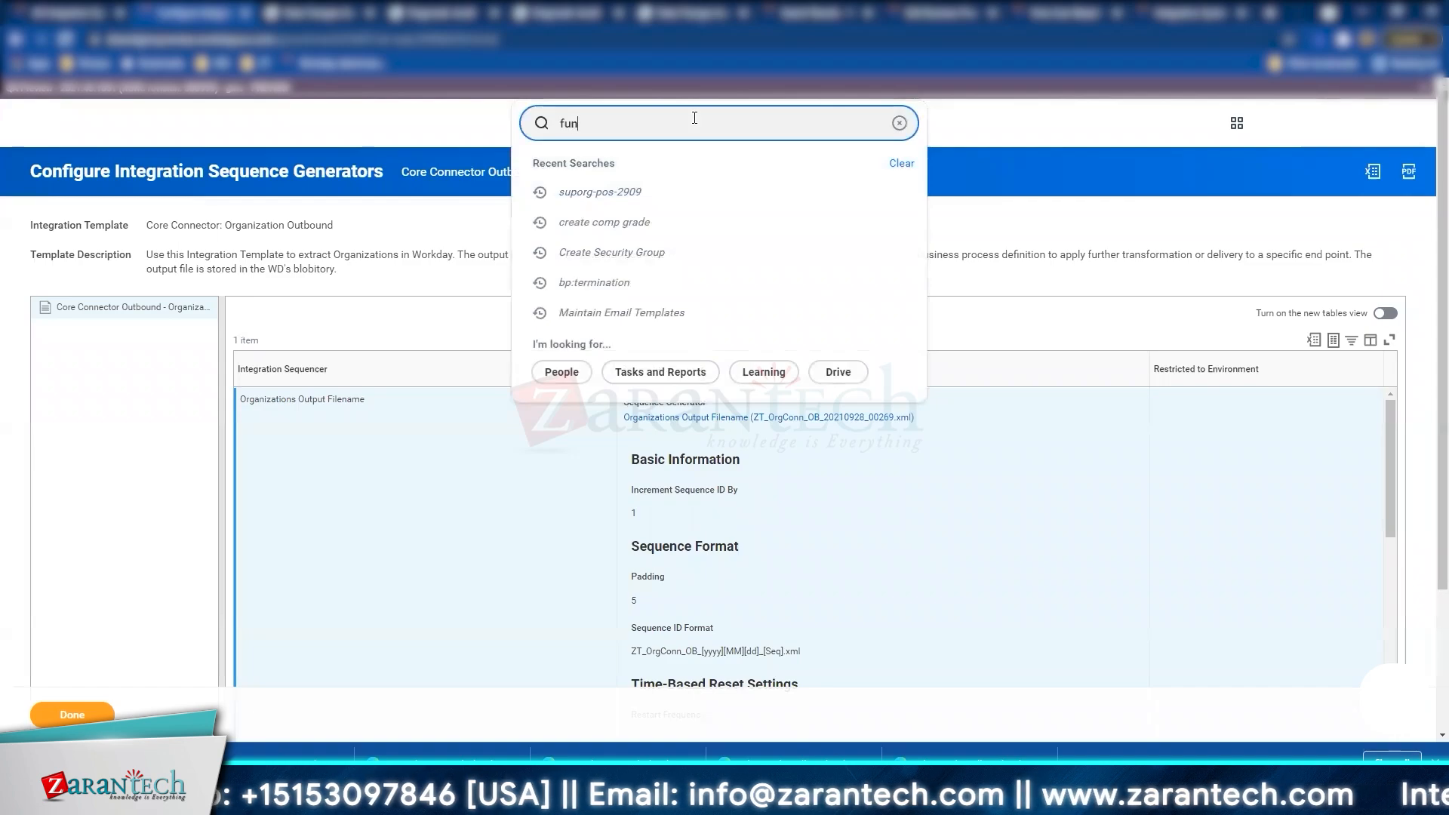
# Step: Search 'ctiona' and open the Functional Areas report
pyautogui.write('ctiona')
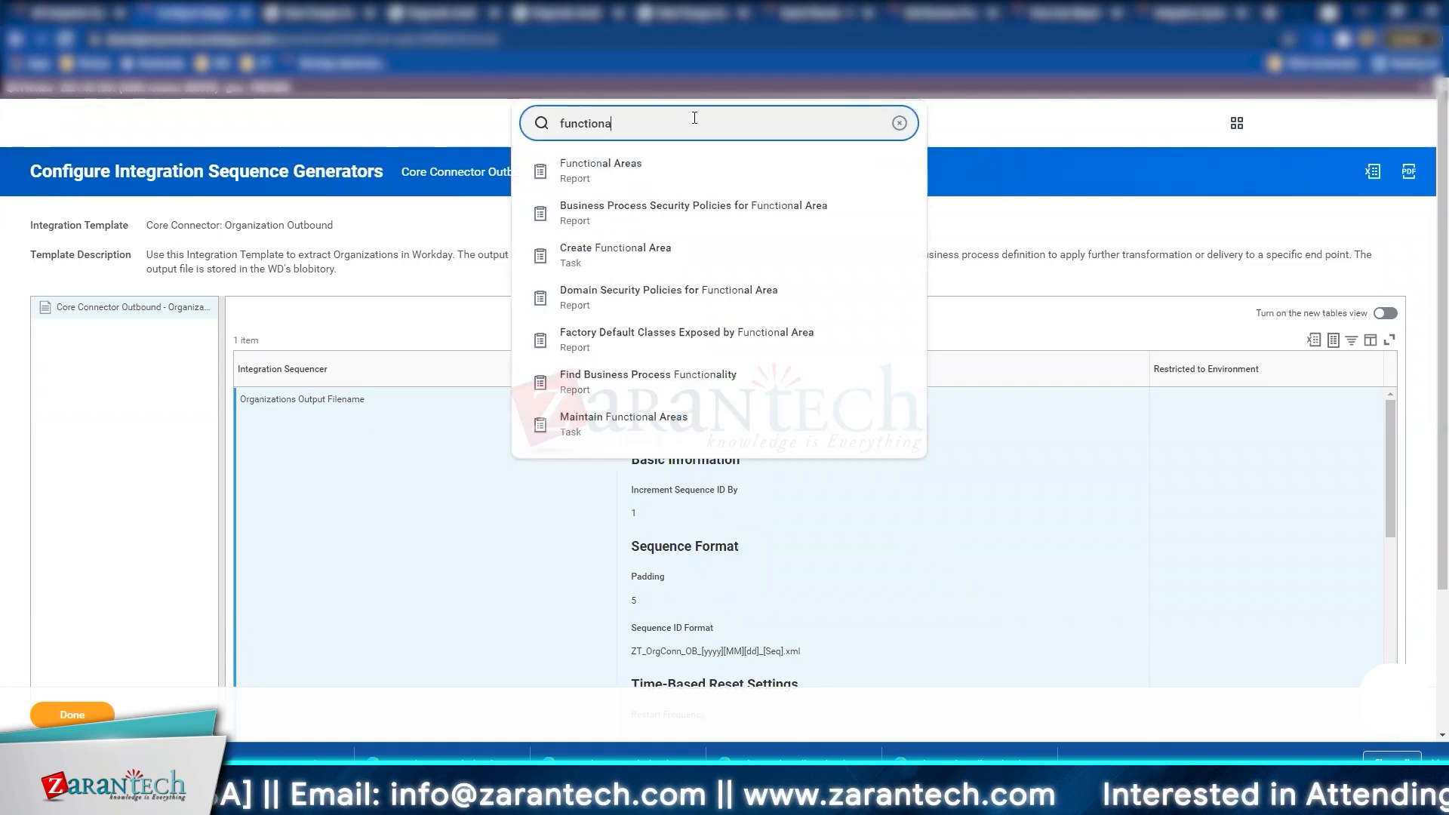
pyautogui.click(669, 182)
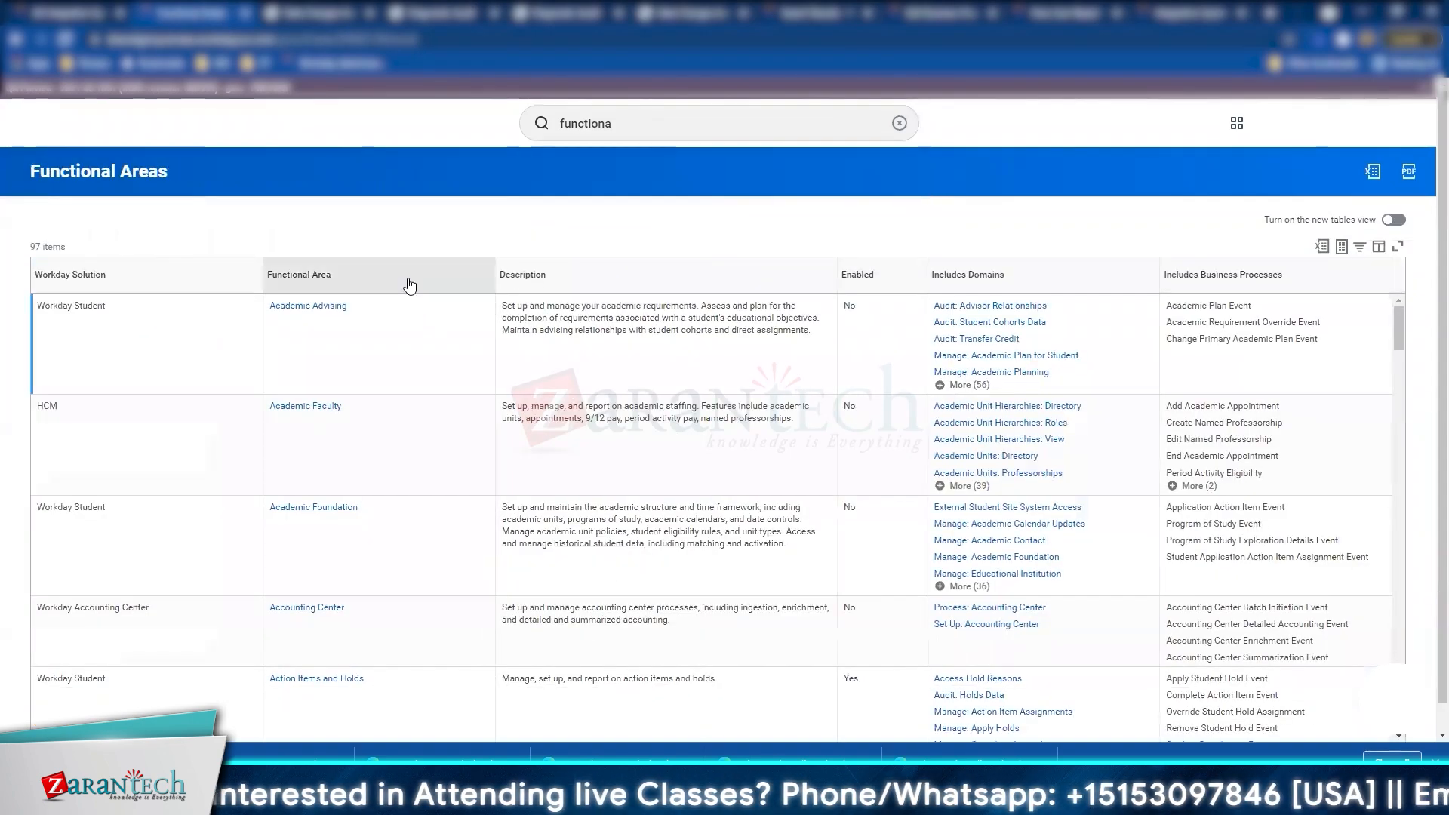
pyautogui.click(184, 400)
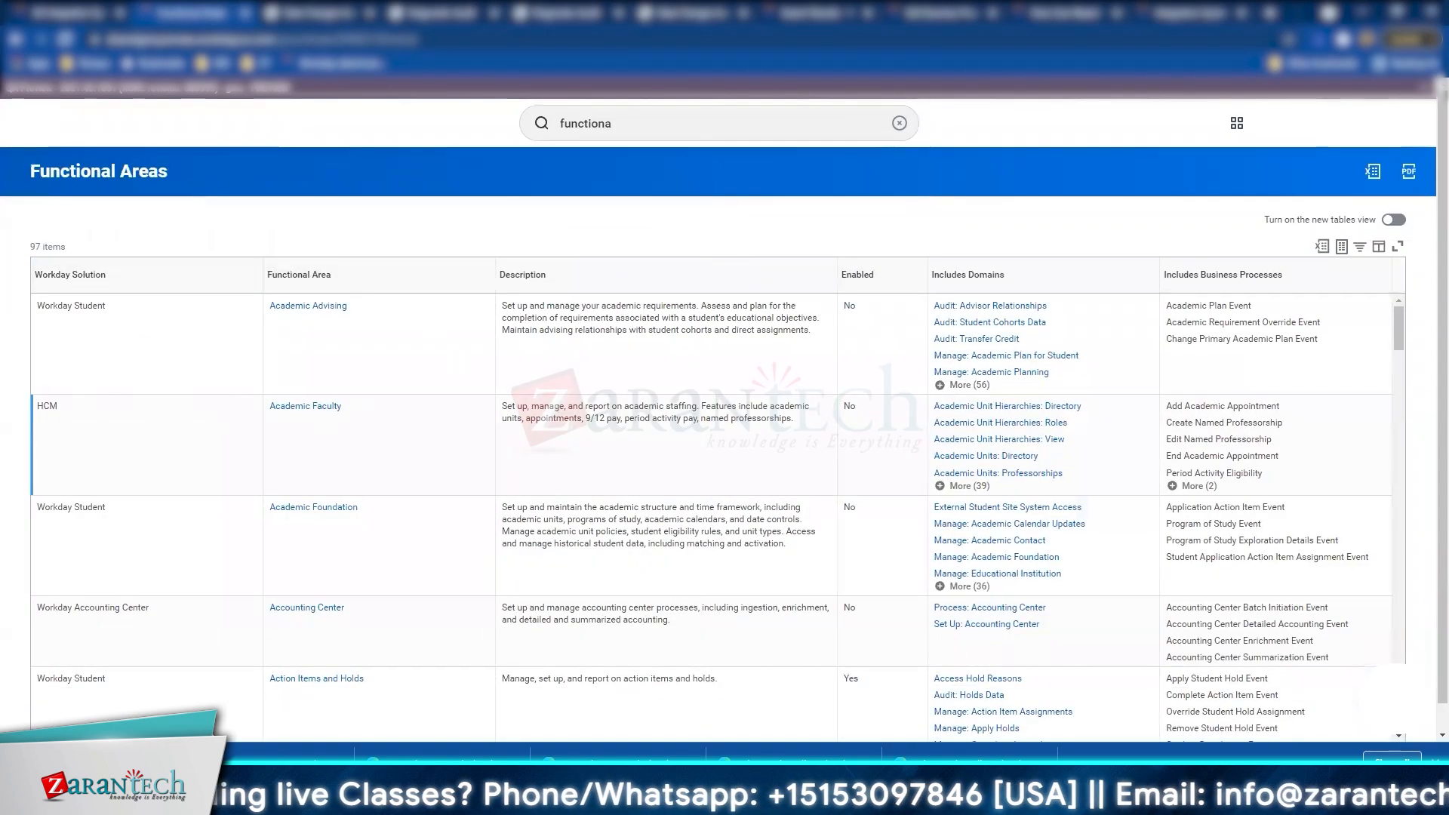
# Step: Filter the report to Workday Solution HCM and open Advanced Compensation in a new tab
pyautogui.click(181, 283)
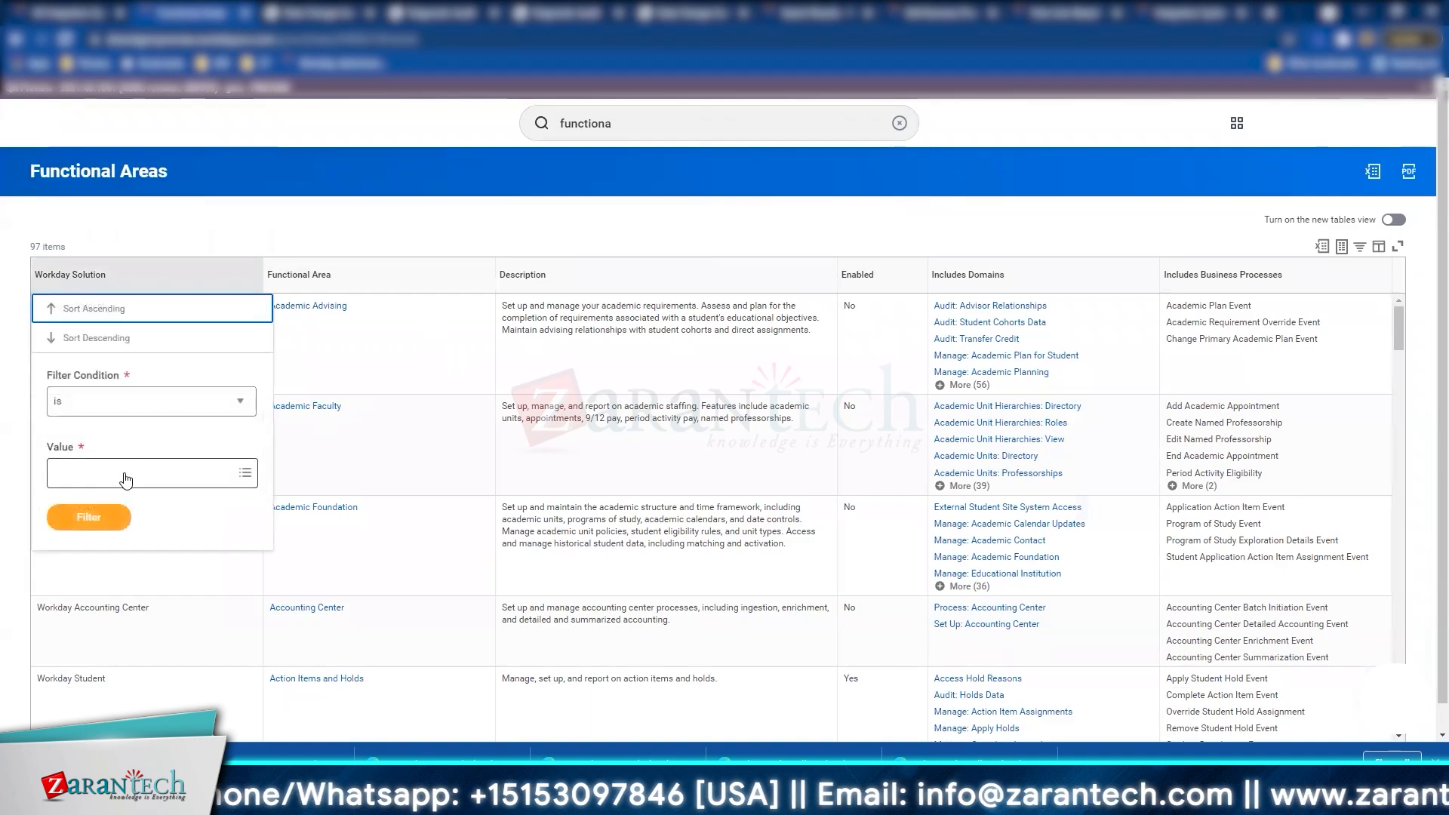
pyautogui.click(125, 472)
pyautogui.write('H')
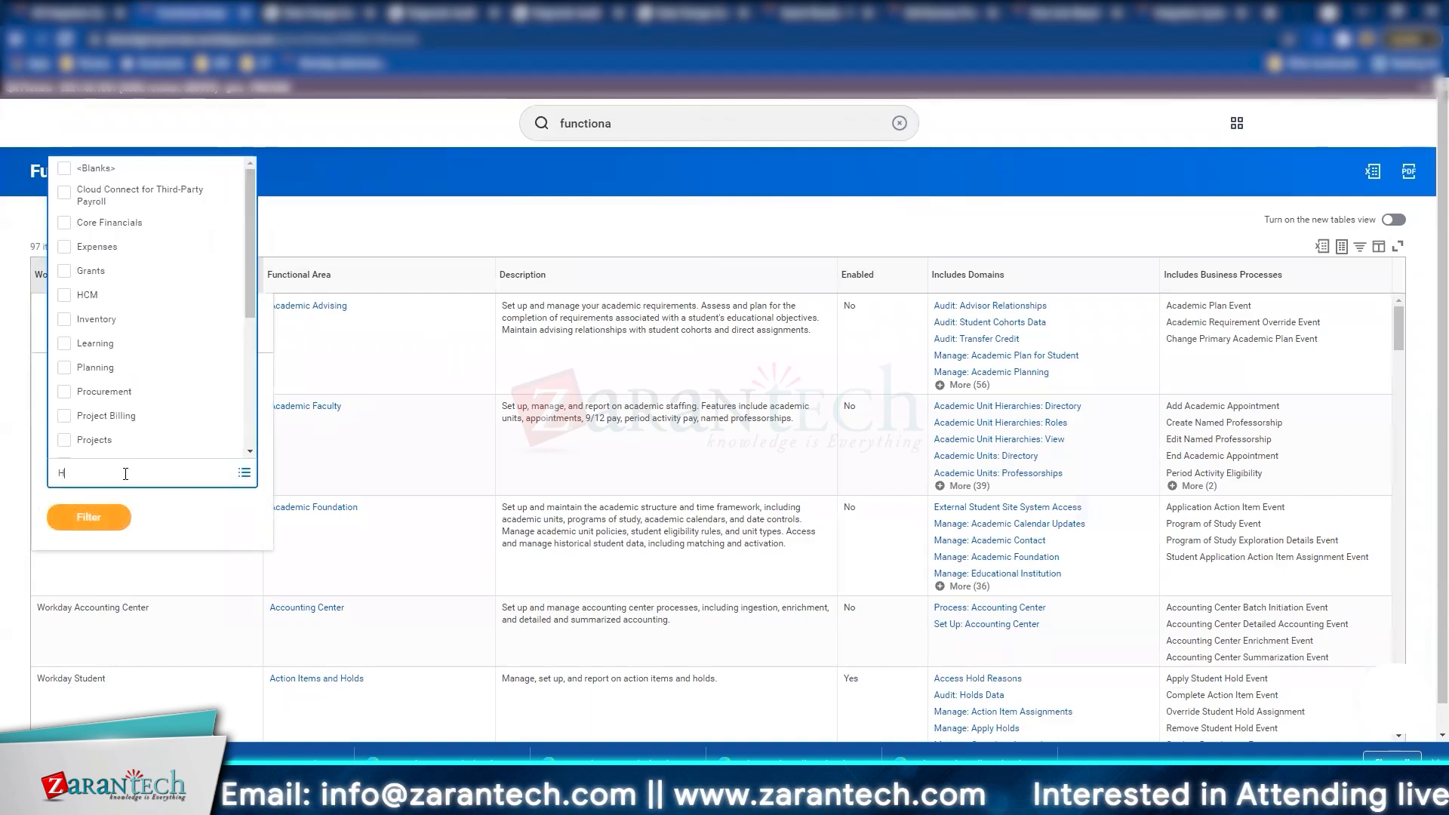
pyautogui.write('CCM')
pyautogui.press('Return')
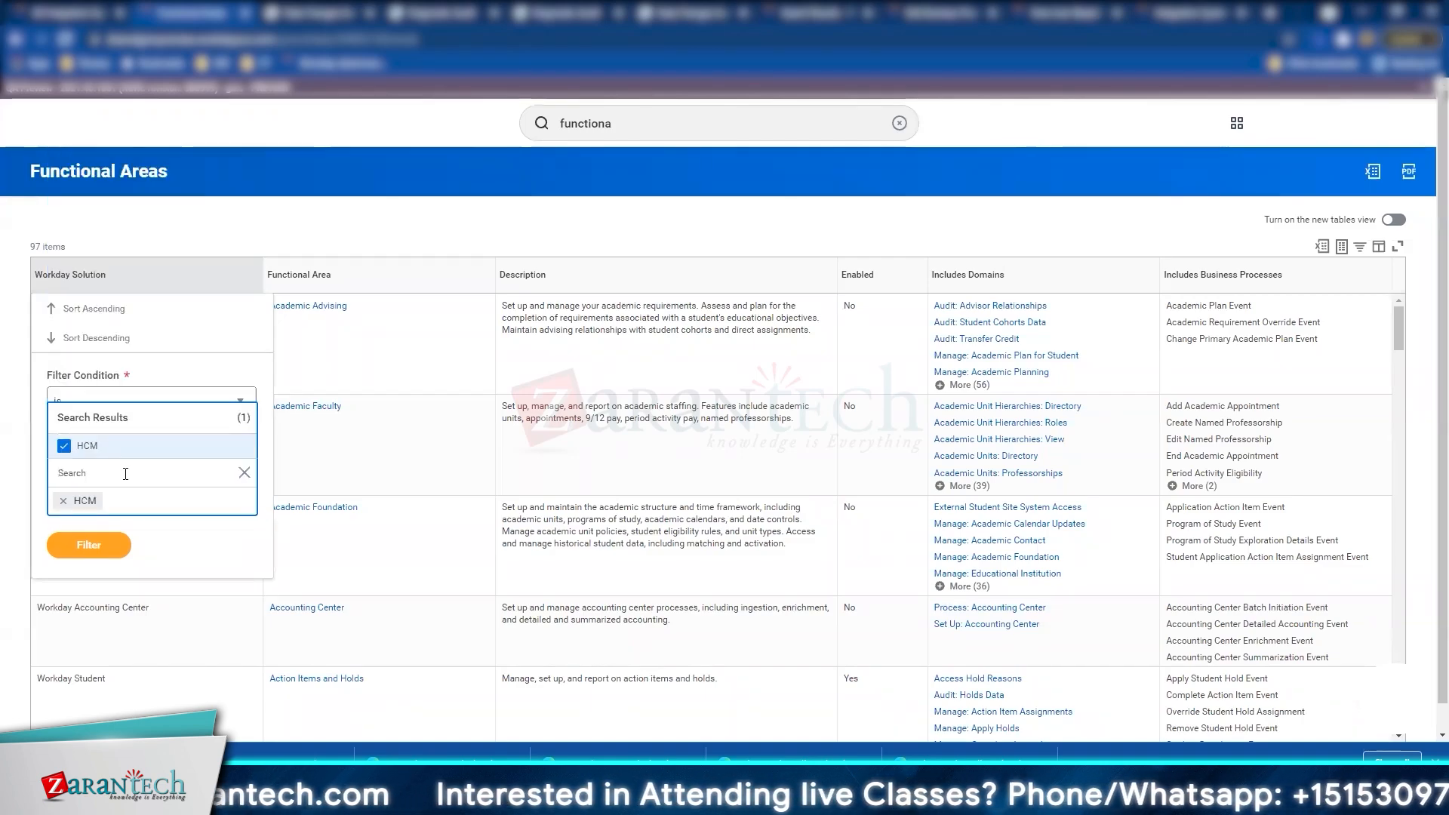
pyautogui.click(101, 545)
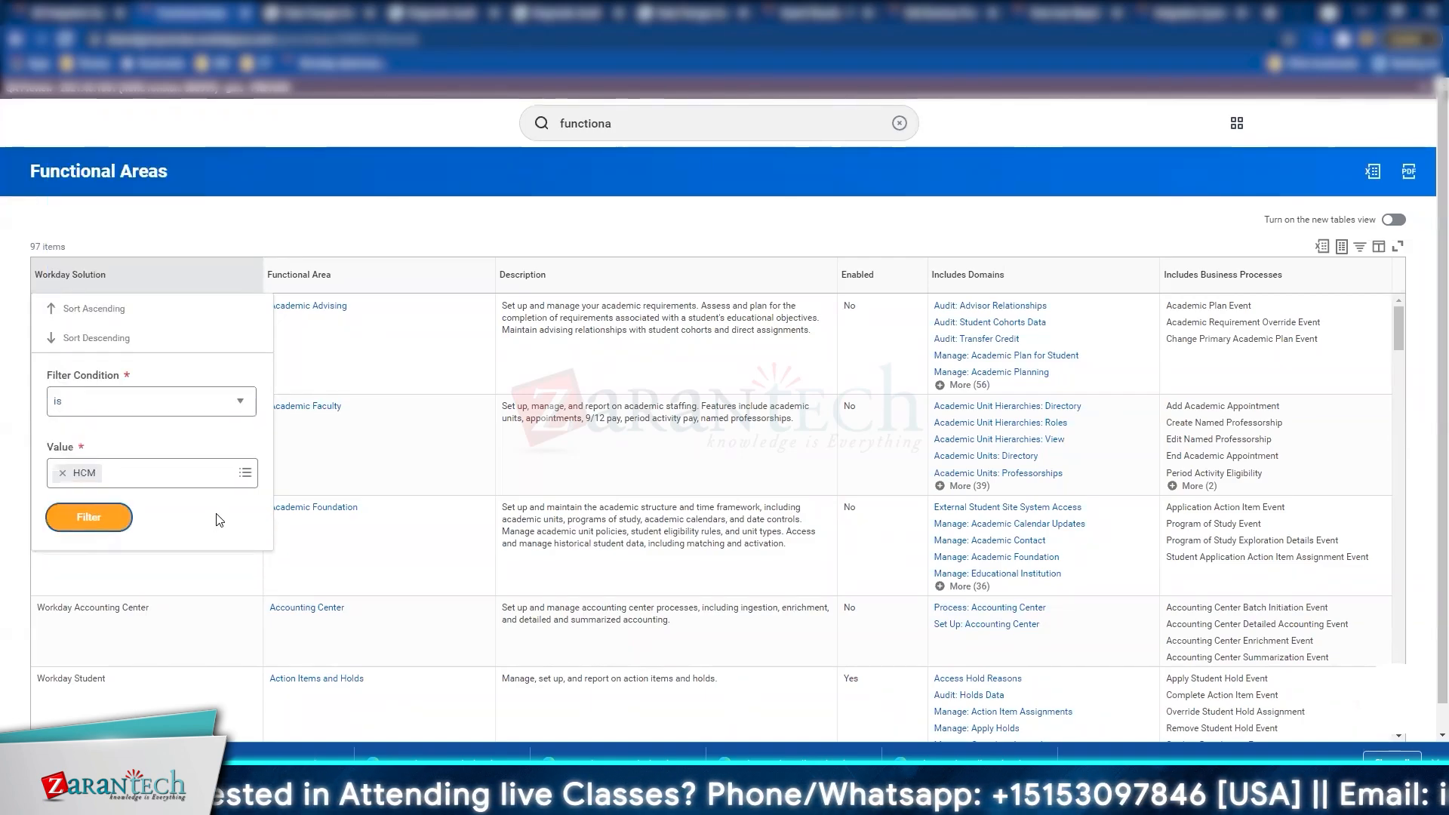
pyautogui.click(107, 510)
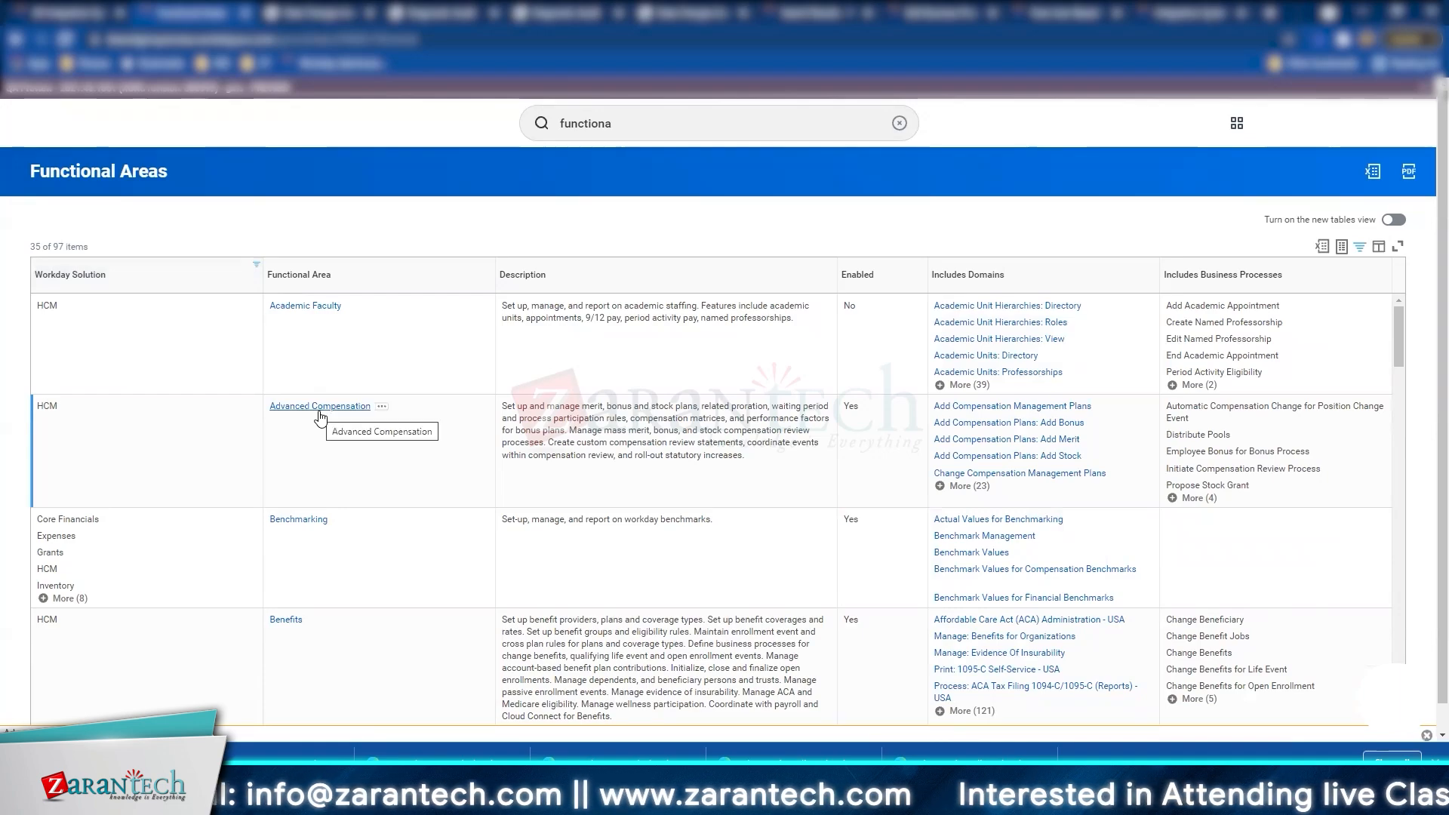
pyautogui.rightClick(320, 415)
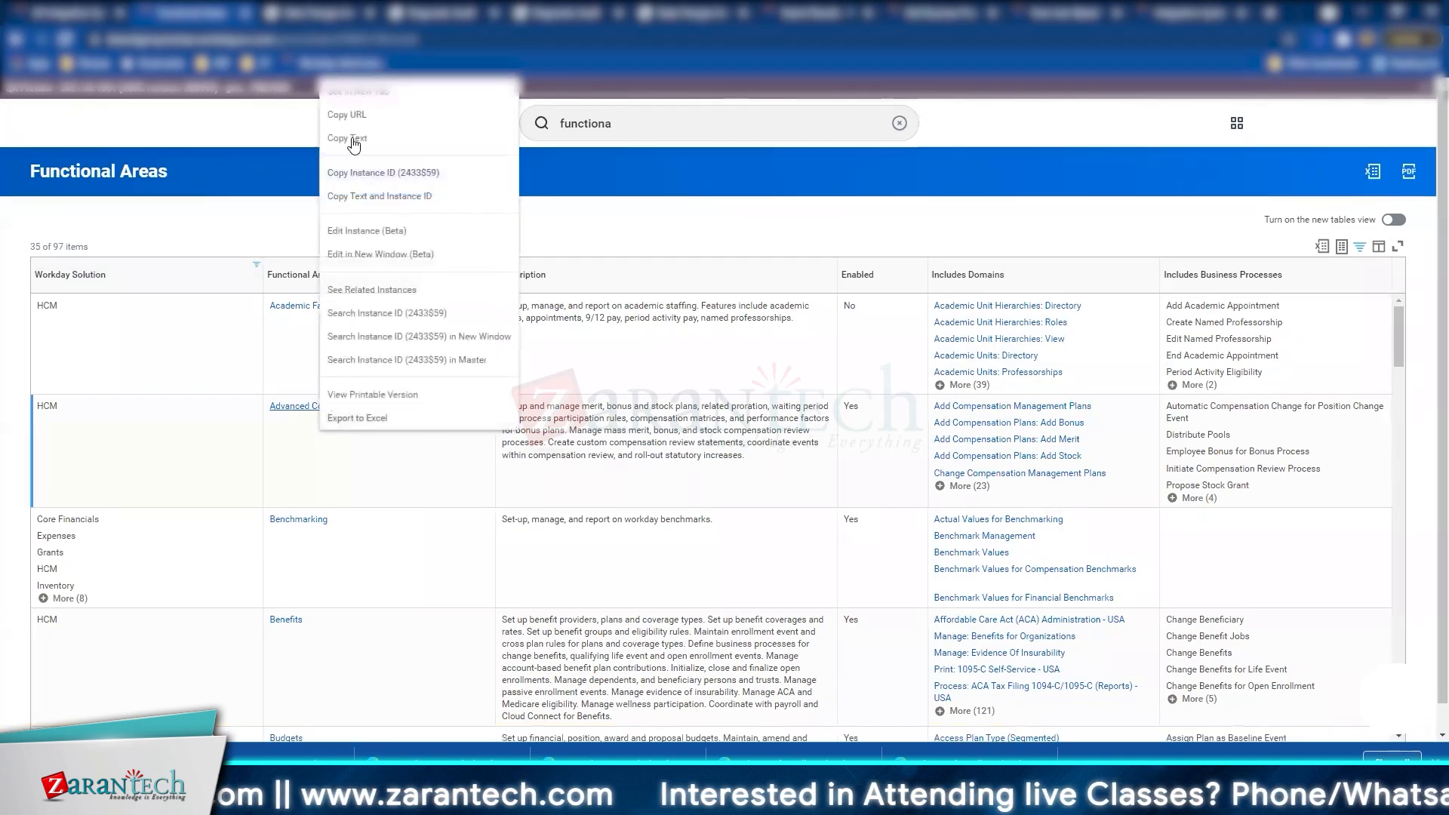
pyautogui.click(337, 95)
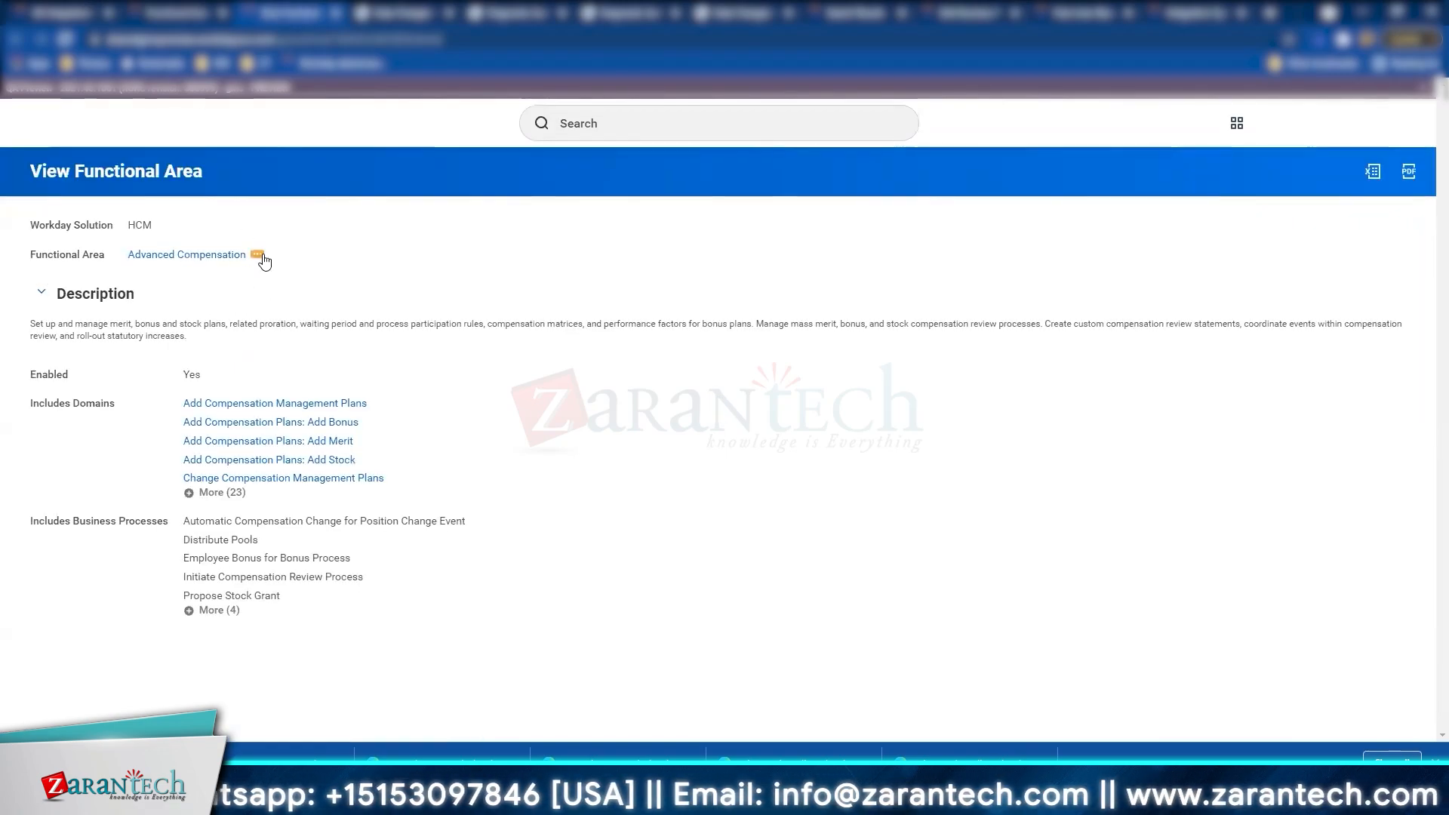
# Step: Run Advanced Compensation's View Business Process Policies report in a new tab
pyautogui.click(256, 255)
pyautogui.moveTo(398, 310)
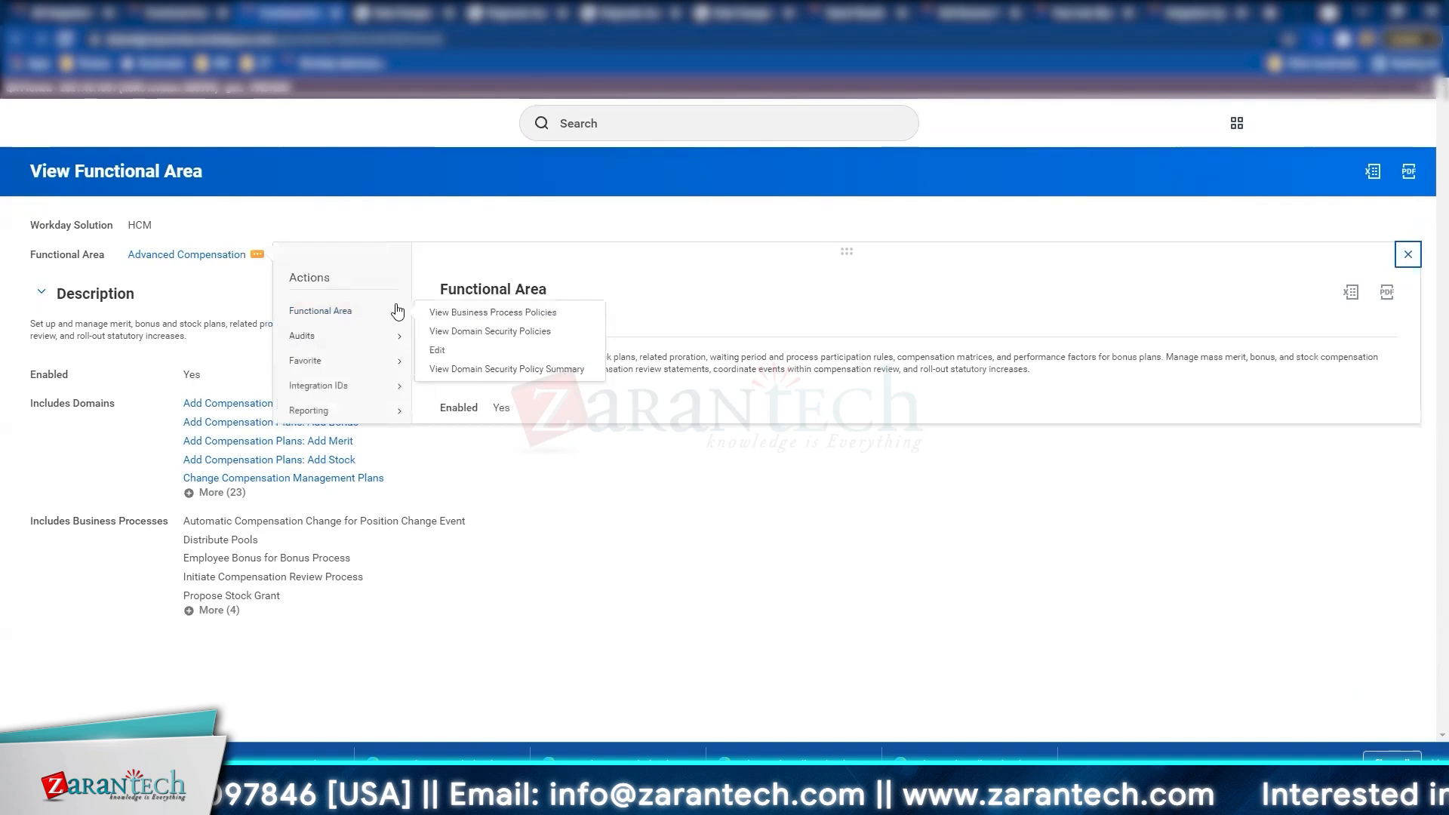
pyautogui.rightClick(450, 317)
pyautogui.click(474, 326)
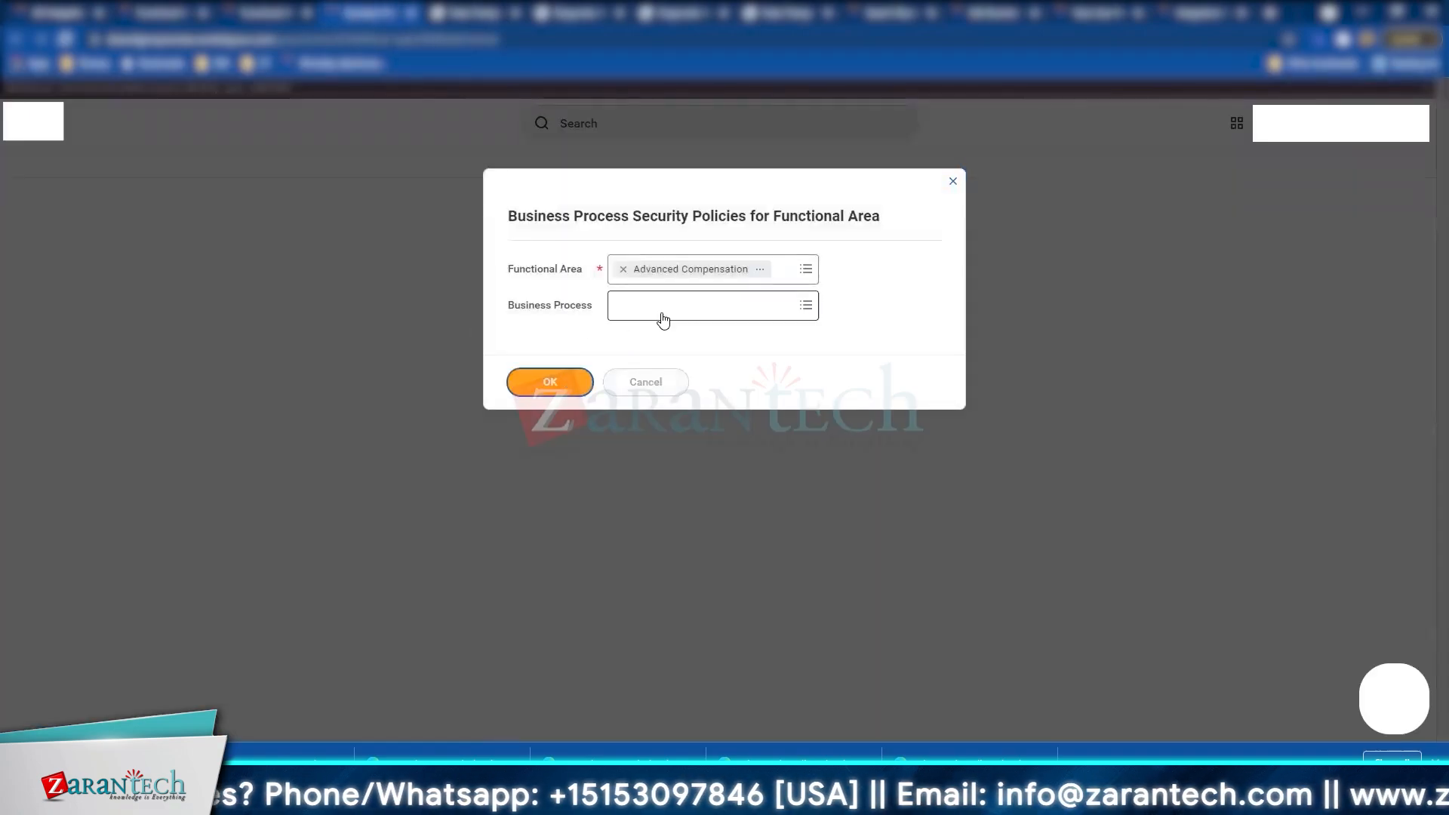
pyautogui.press('Return')
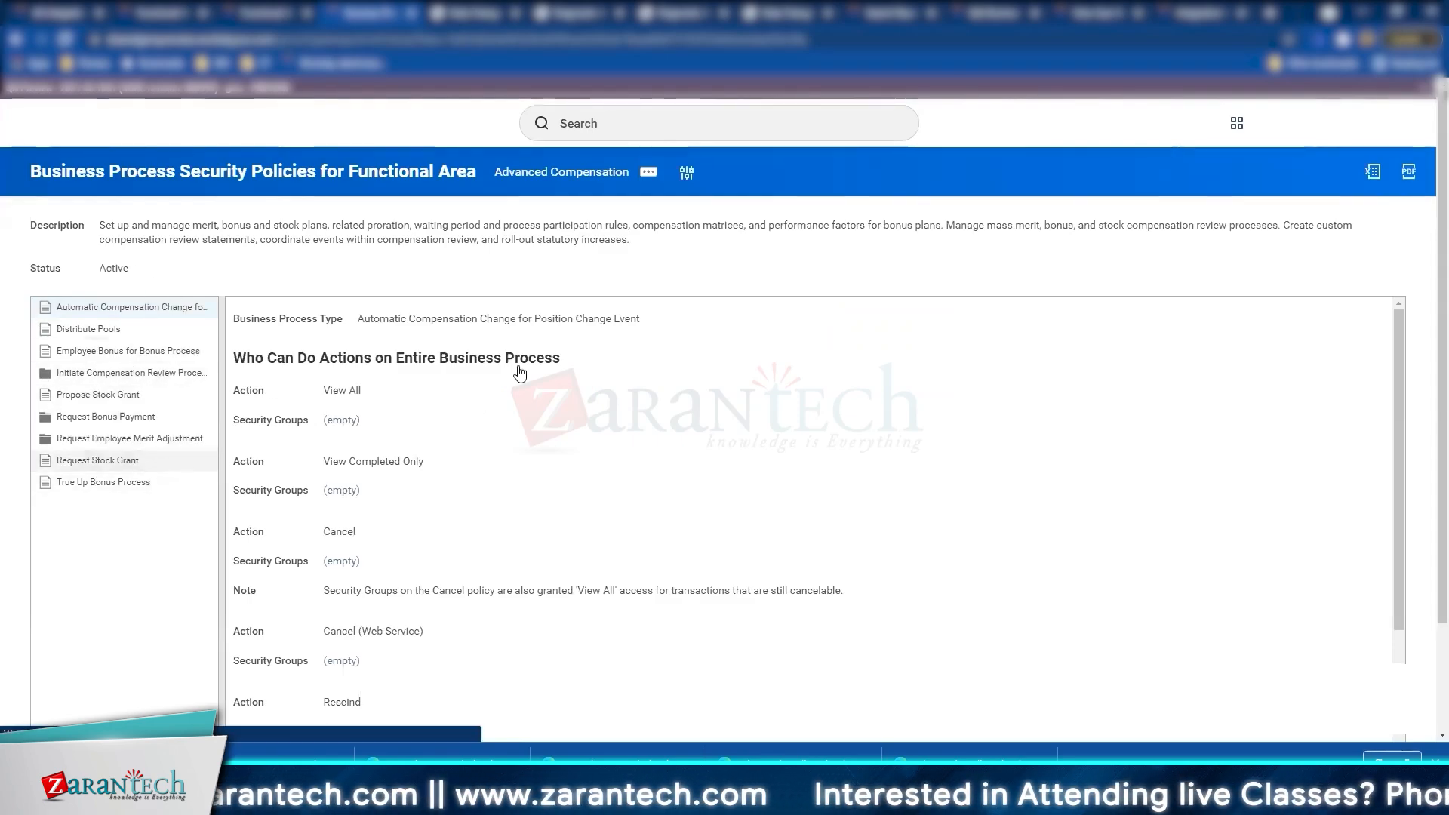
# Step: Scroll through Request Stock Grant to see which security groups can act on it
pyautogui.scroll(-2, 836, 238)
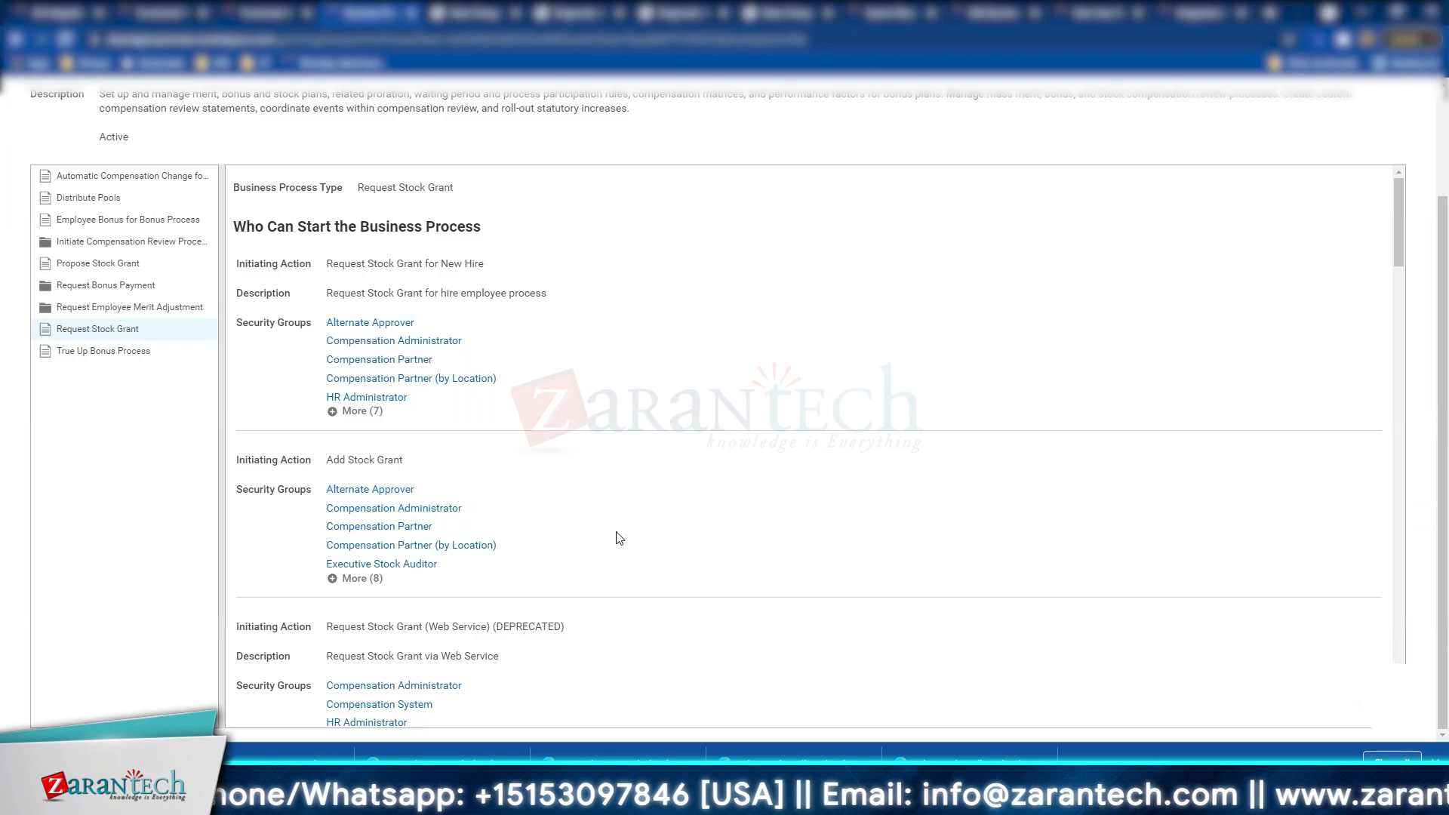
pyautogui.scroll(-8, 619, 537)
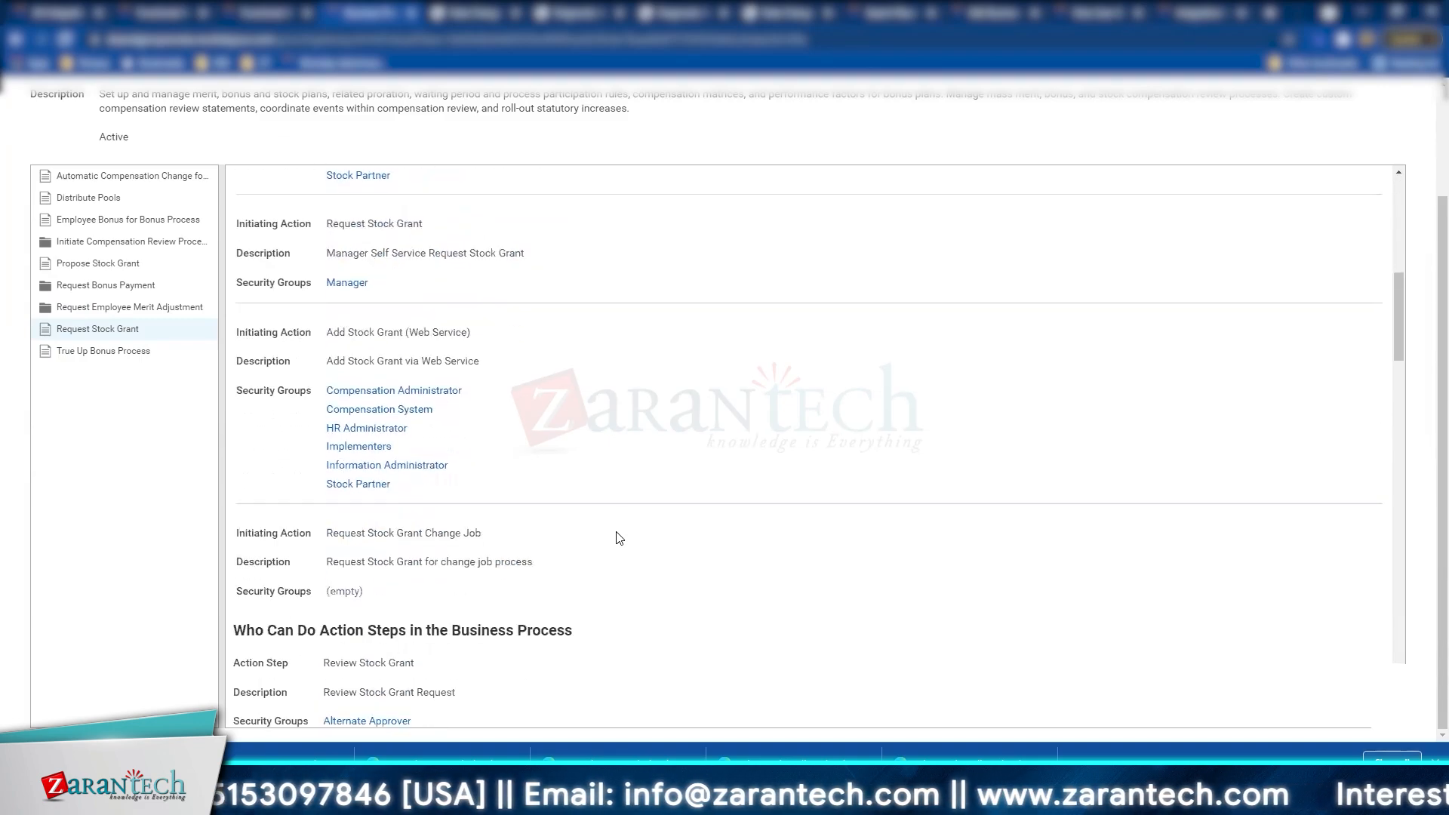
pyautogui.scroll(-15, 619, 537)
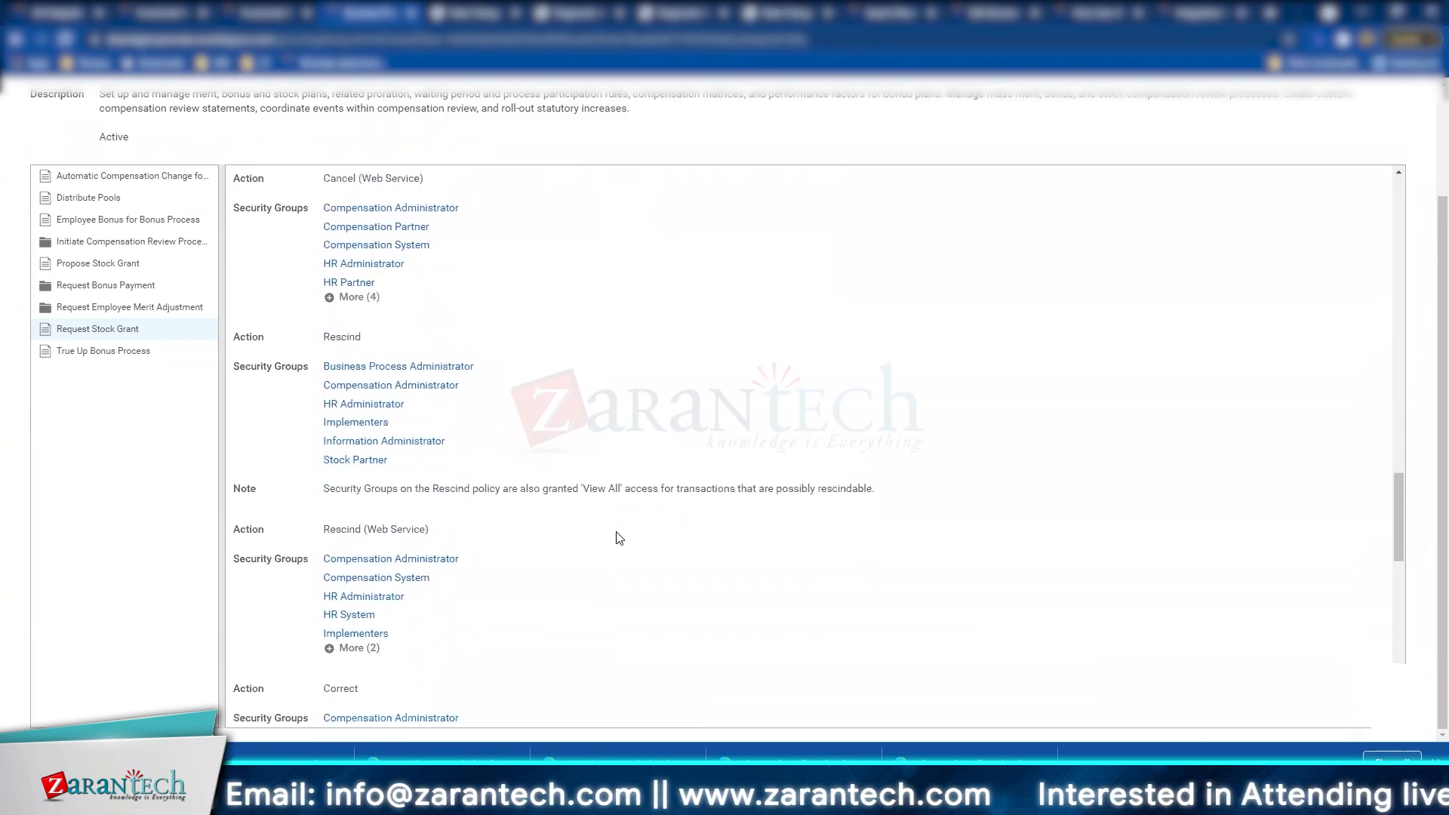
pyautogui.scroll(-10, 618, 537)
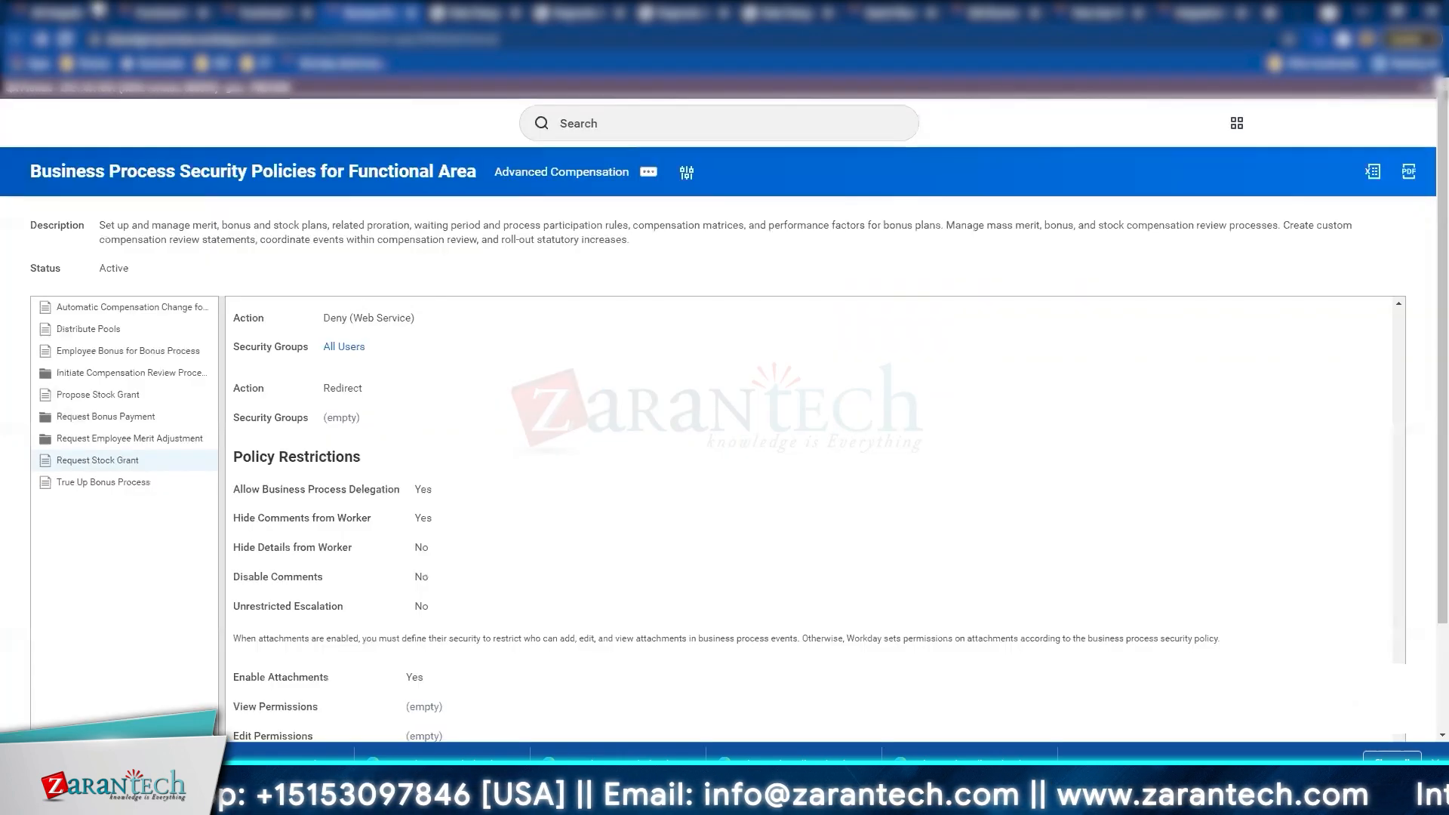
# Step: Cancel the policies prompt and return to viewing the Advanced Compensation functional area
pyautogui.click(16, 40)
pyautogui.click(234, 15)
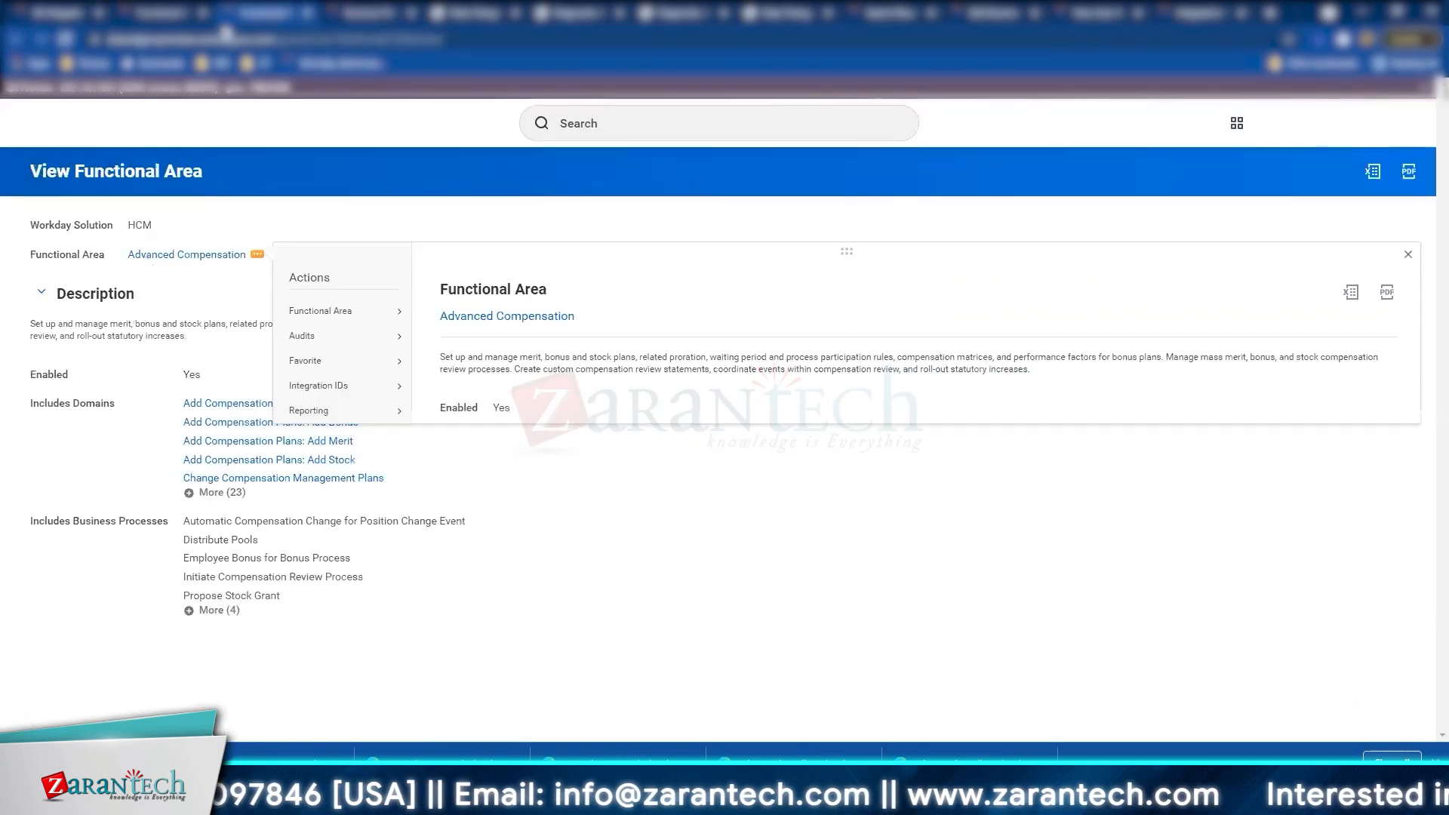
pyautogui.moveTo(388, 312)
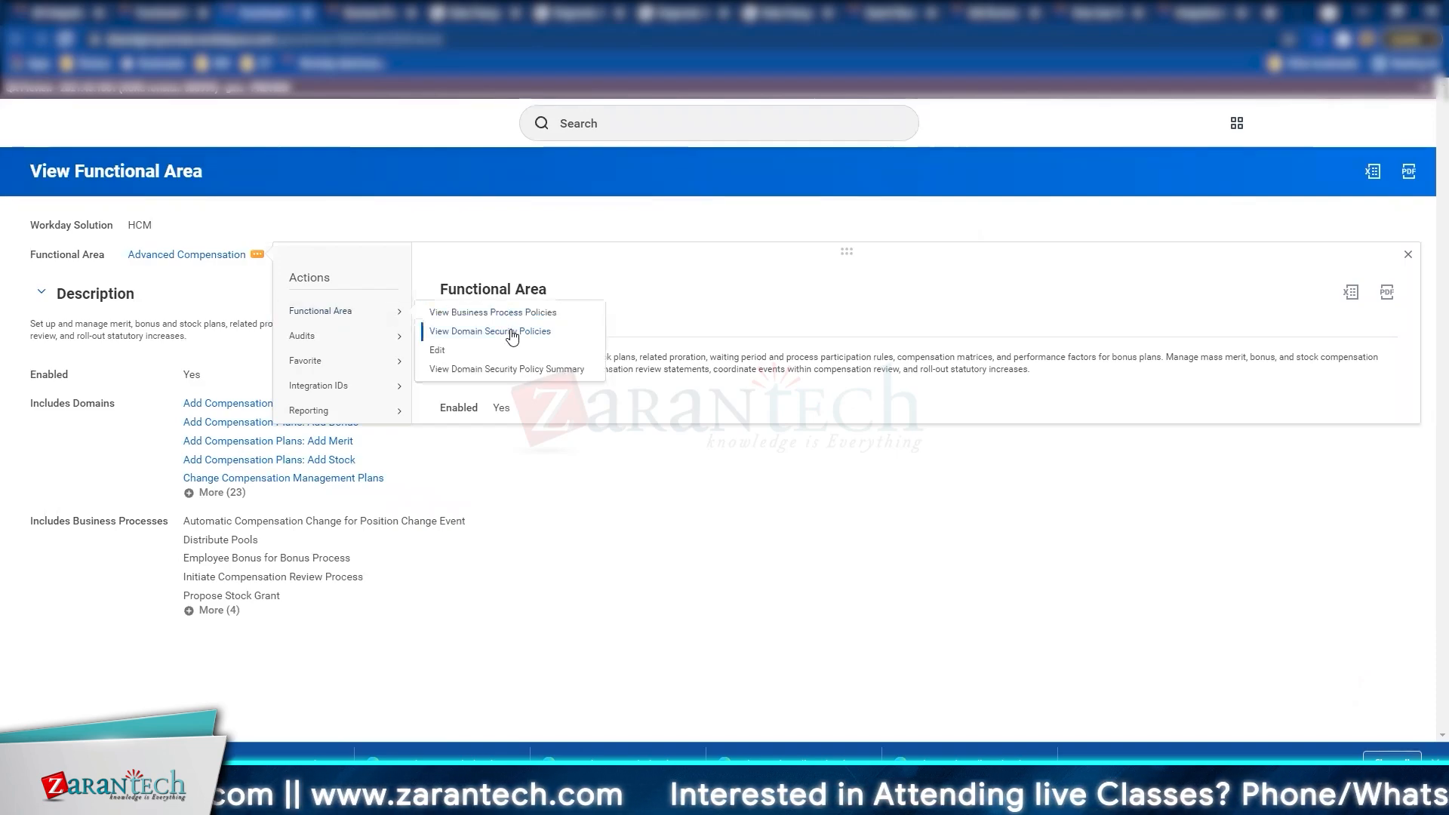
pyautogui.click(453, 350)
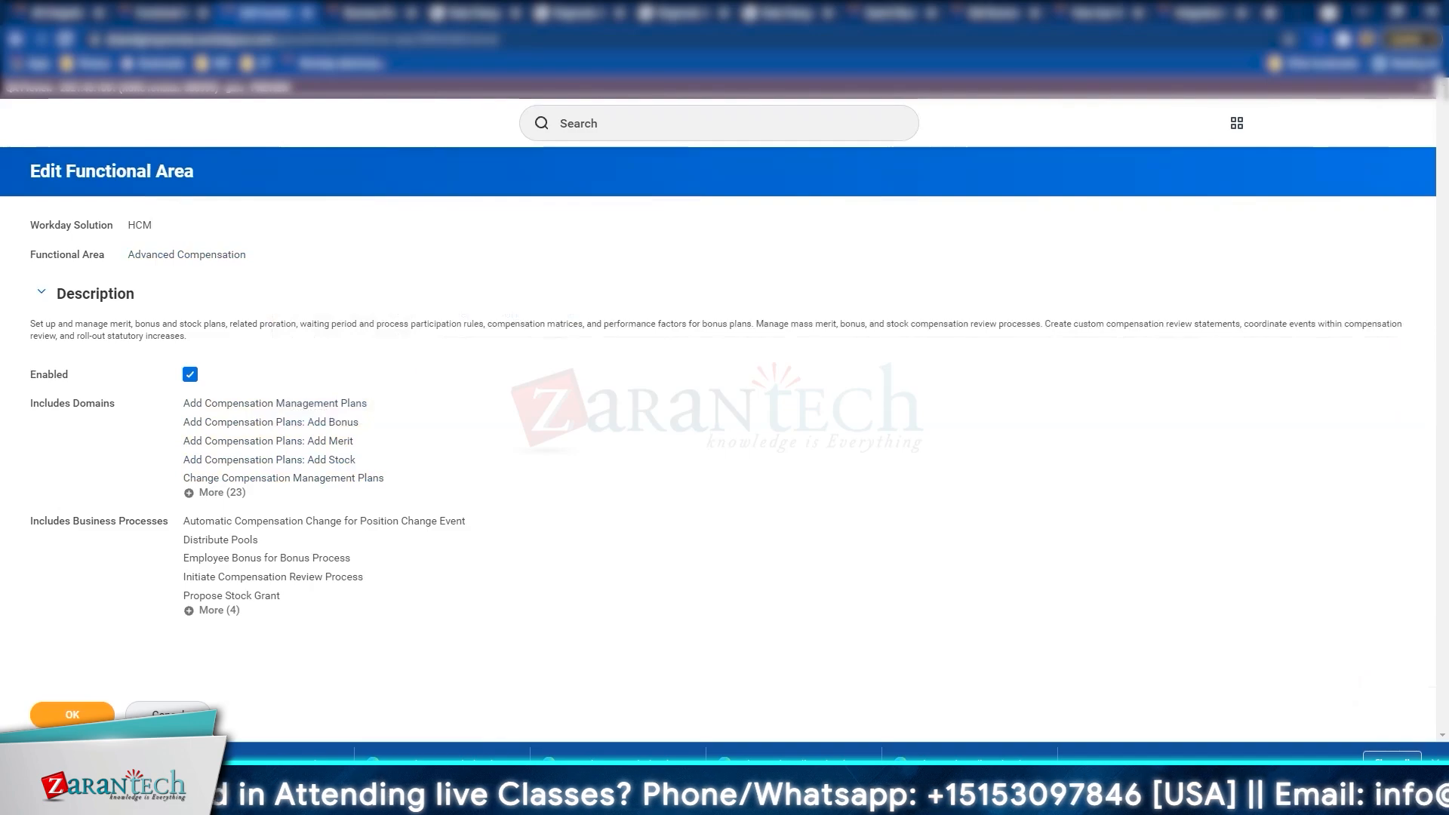
pyautogui.click(167, 711)
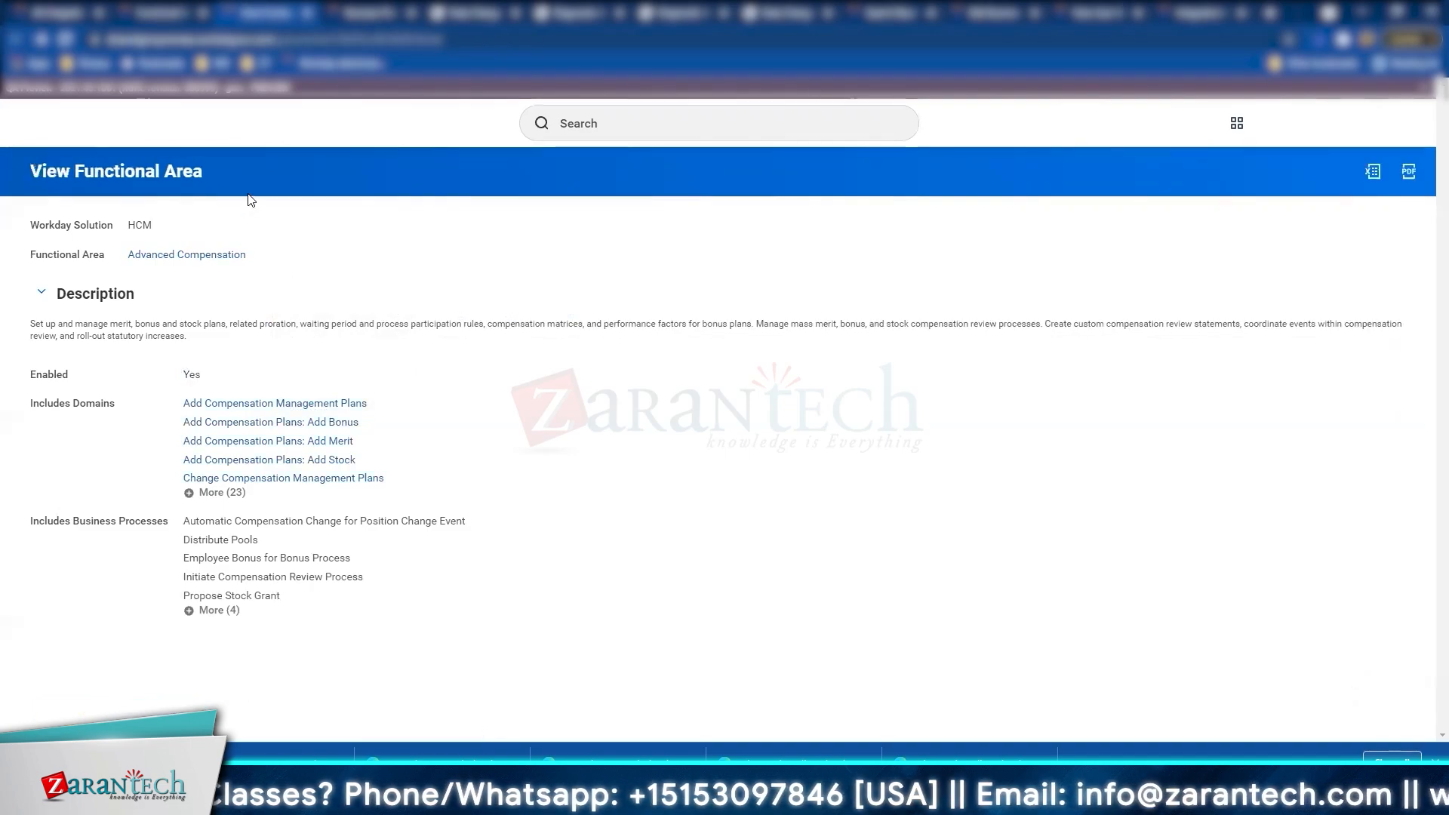
# Step: Open the domain security policies and inspect Process: Compensation Management Events' Integration Permissions
pyautogui.click(258, 254)
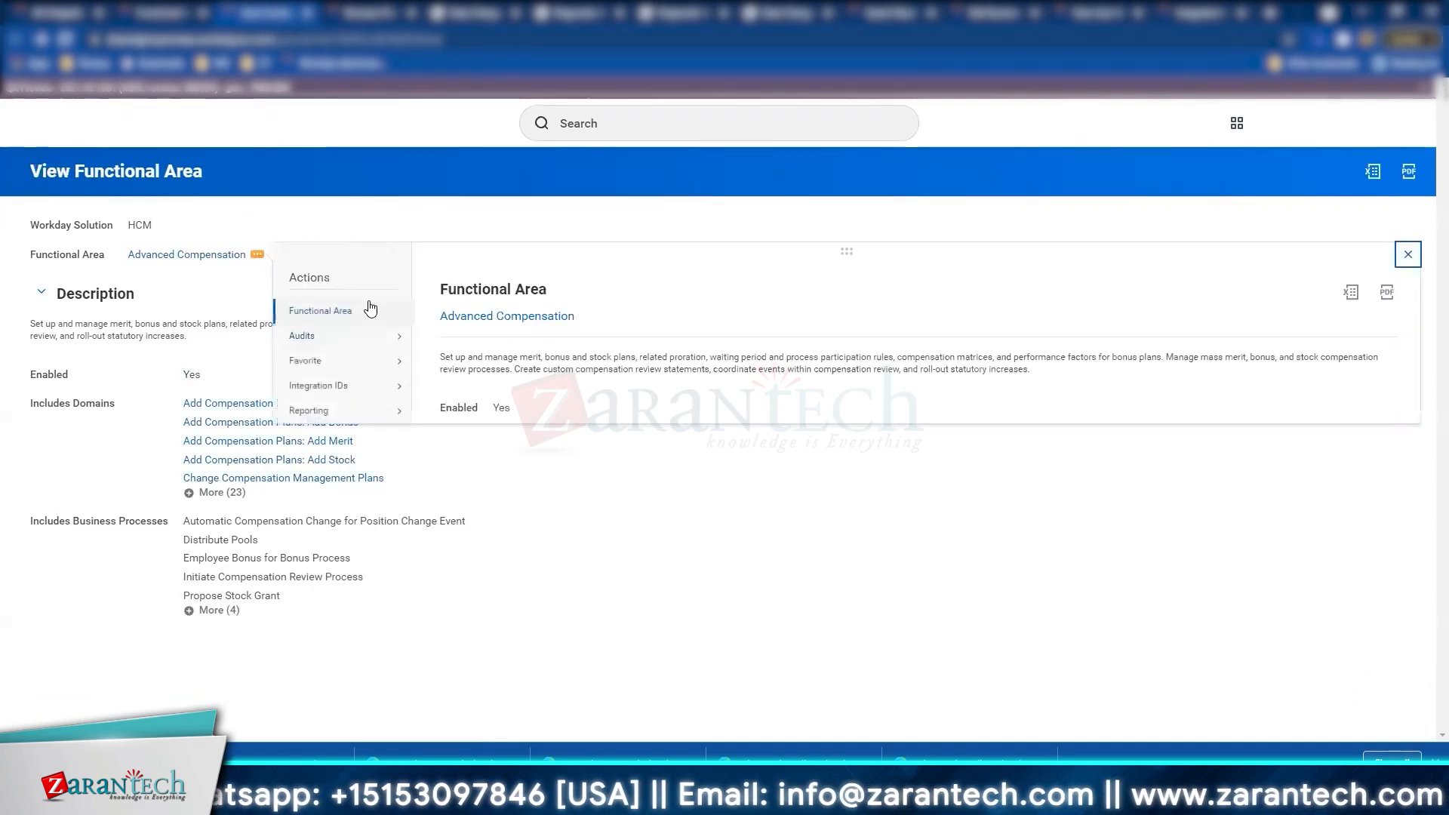
pyautogui.moveTo(370, 308)
pyautogui.click(501, 328)
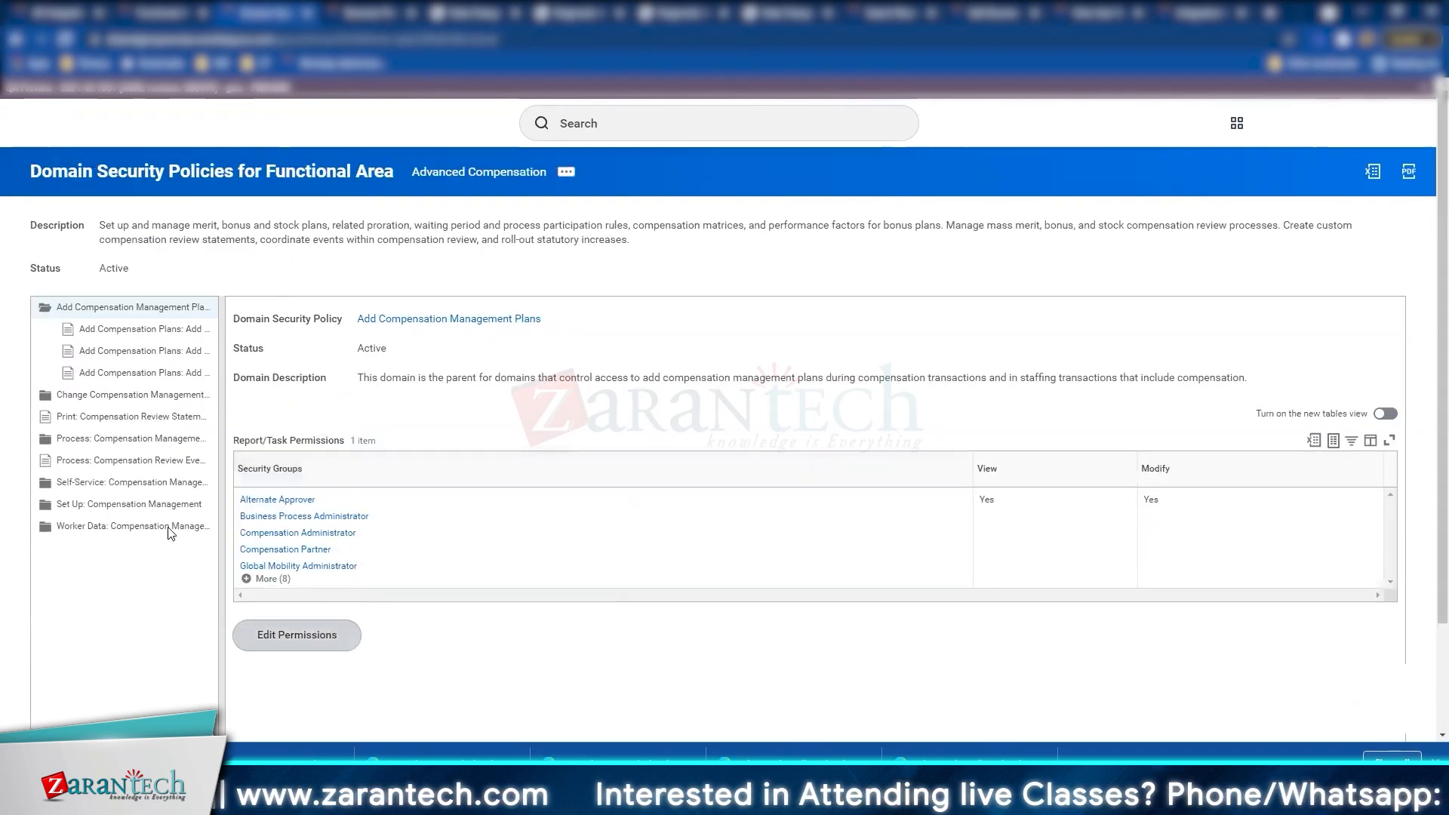
pyautogui.click(136, 439)
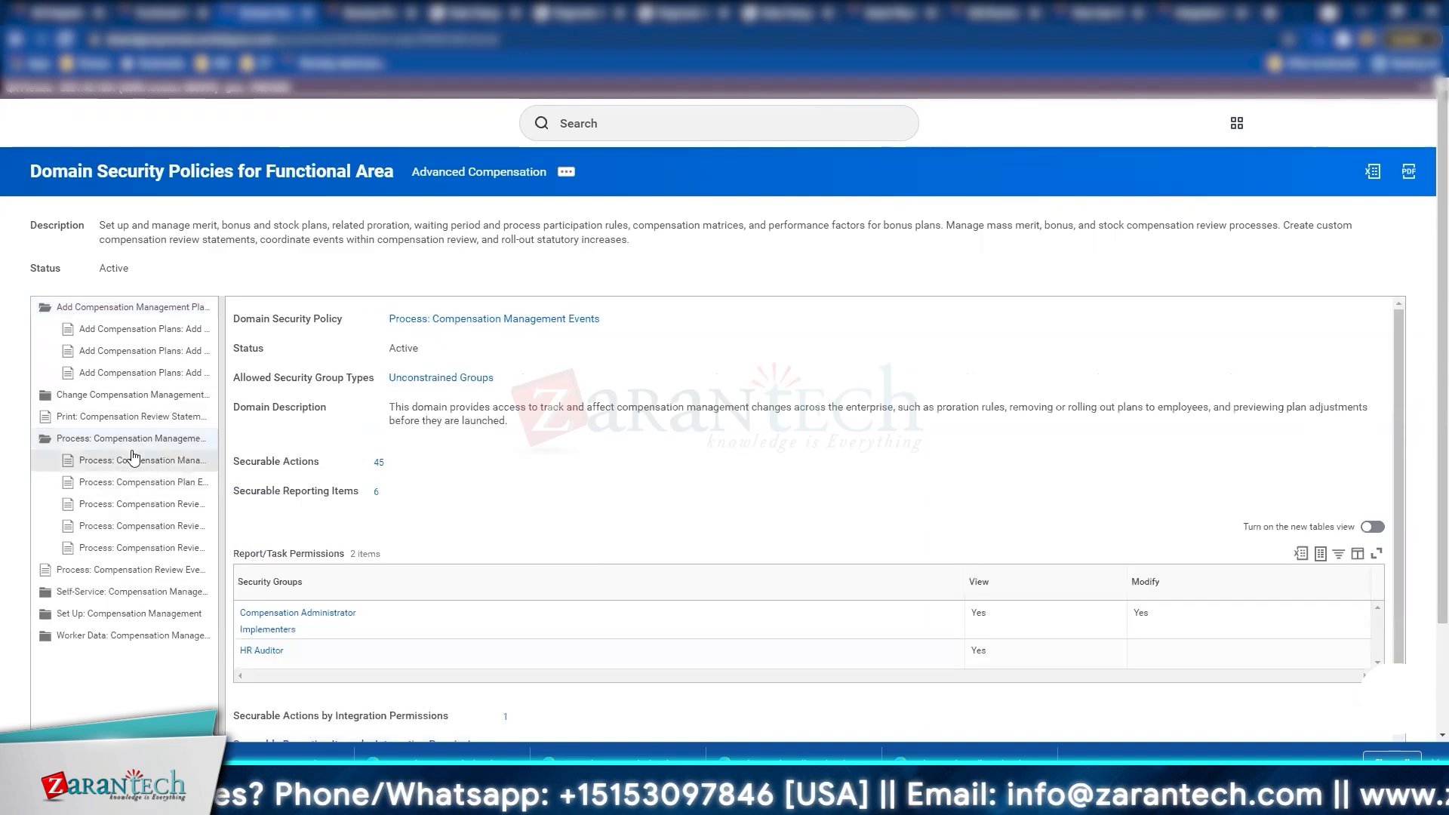
pyautogui.scroll(-2, 561, 457)
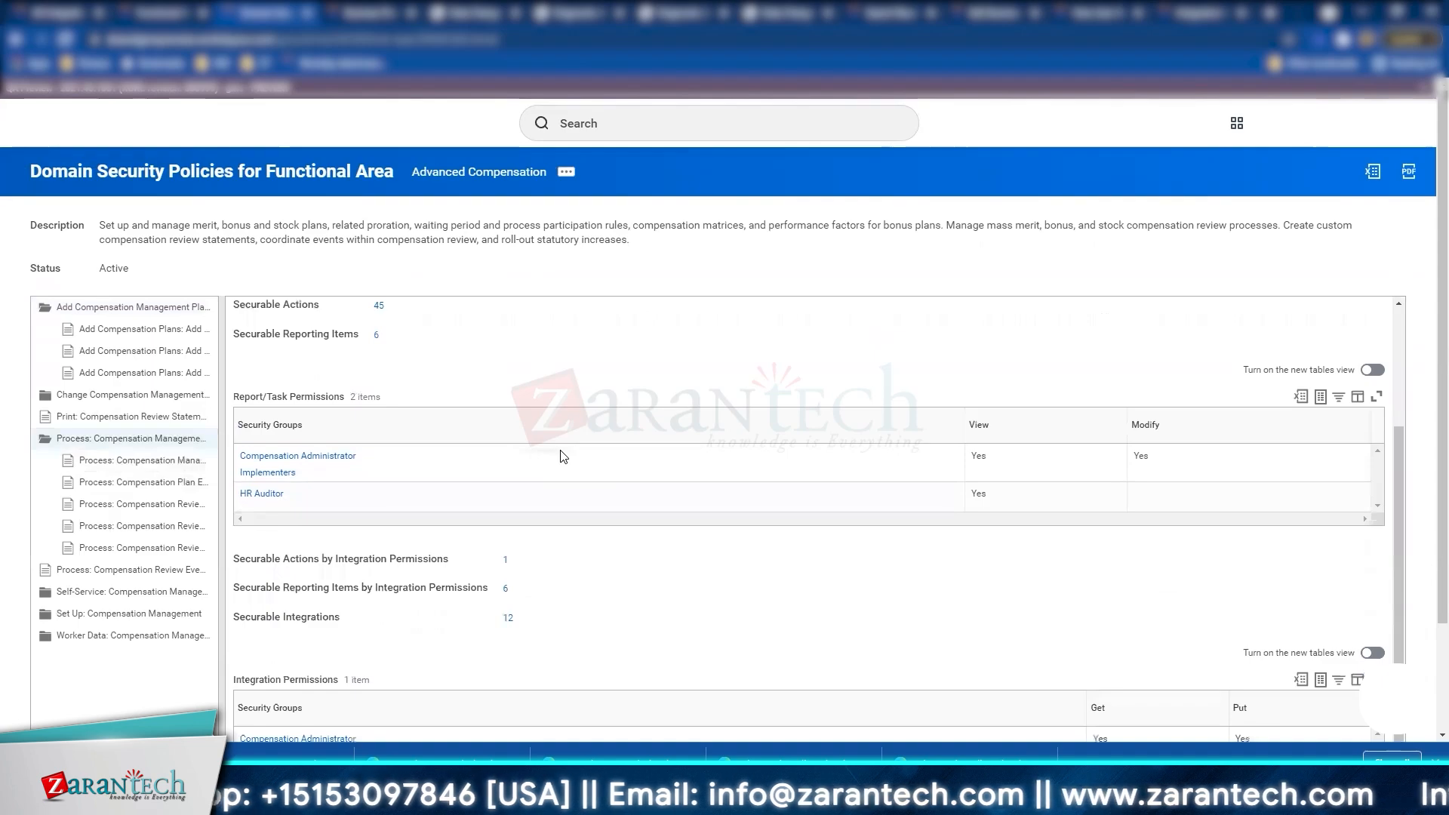
pyautogui.scroll(-2, 561, 456)
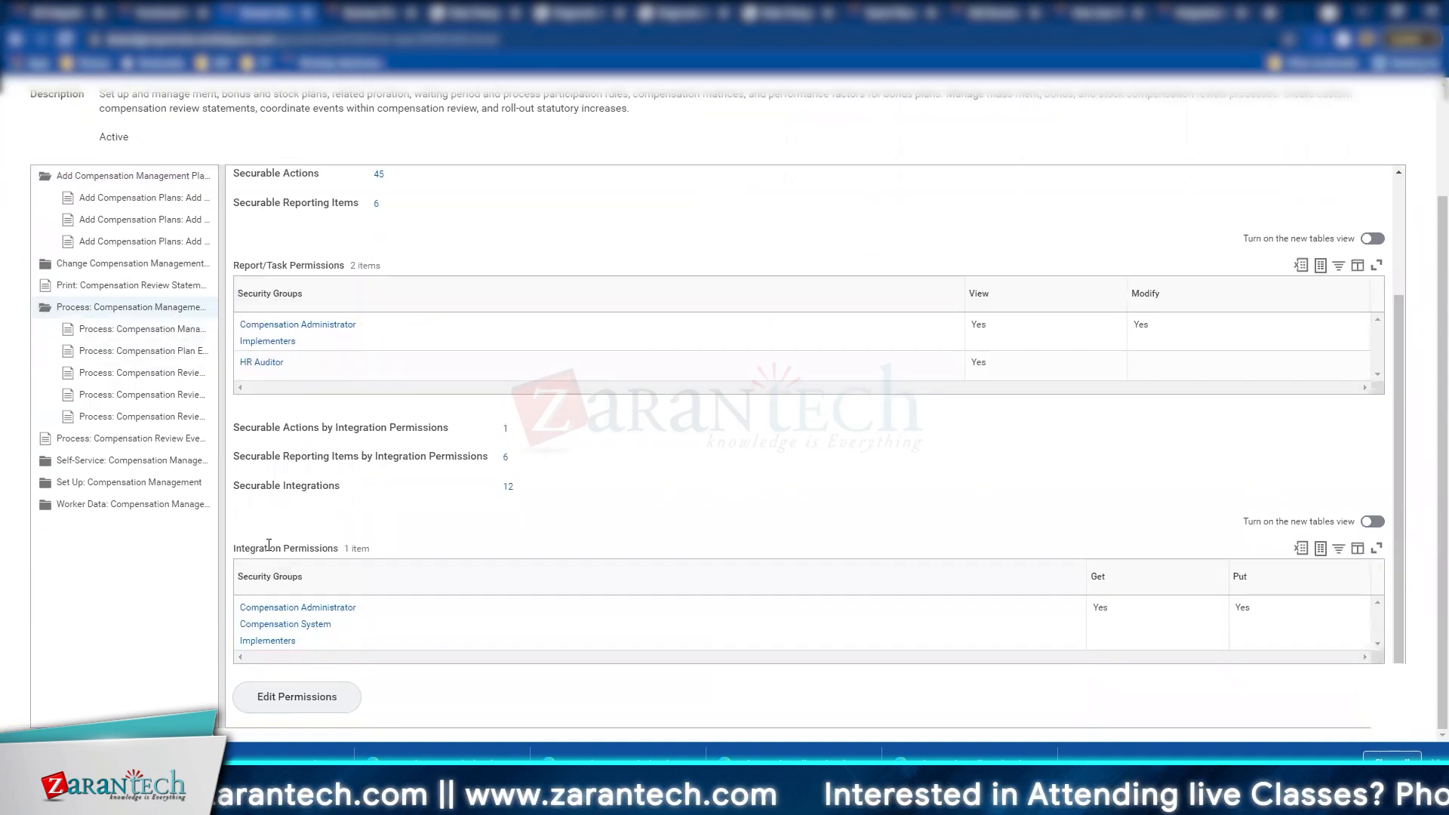
pyautogui.moveTo(234, 551); pyautogui.dragTo(370, 559)
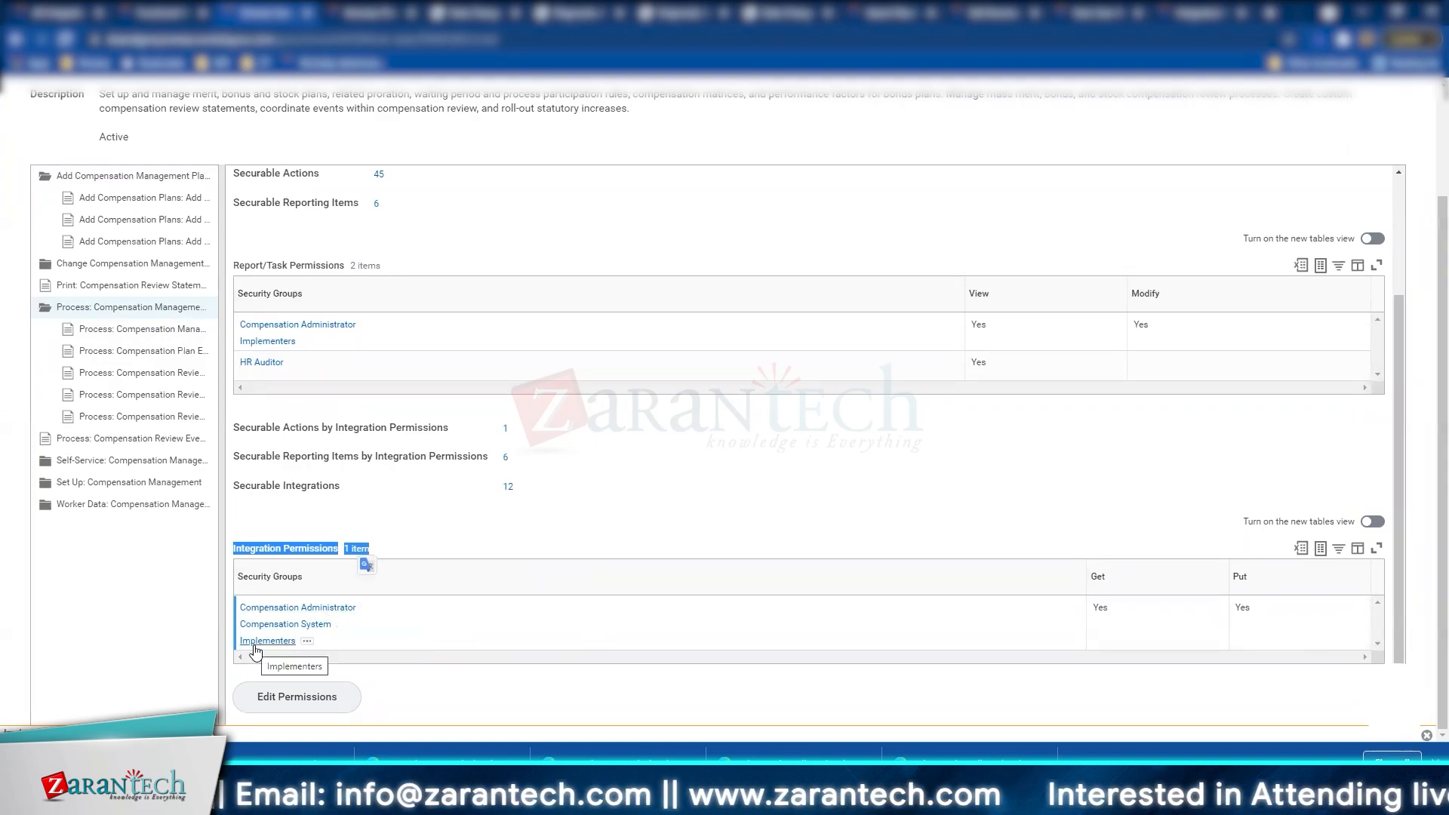
pyautogui.click(550, 528)
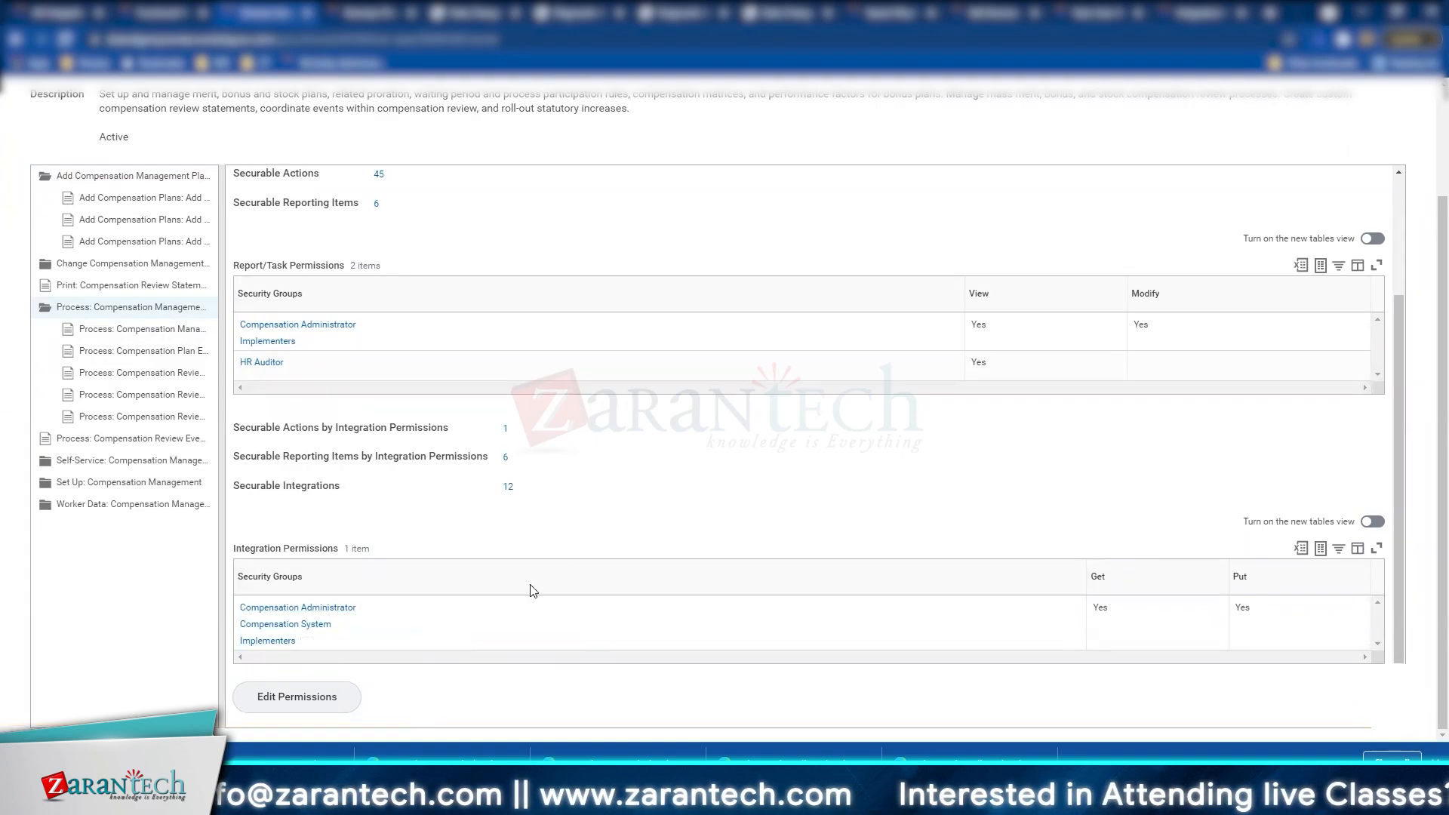
pyautogui.tripleClick(270, 551)
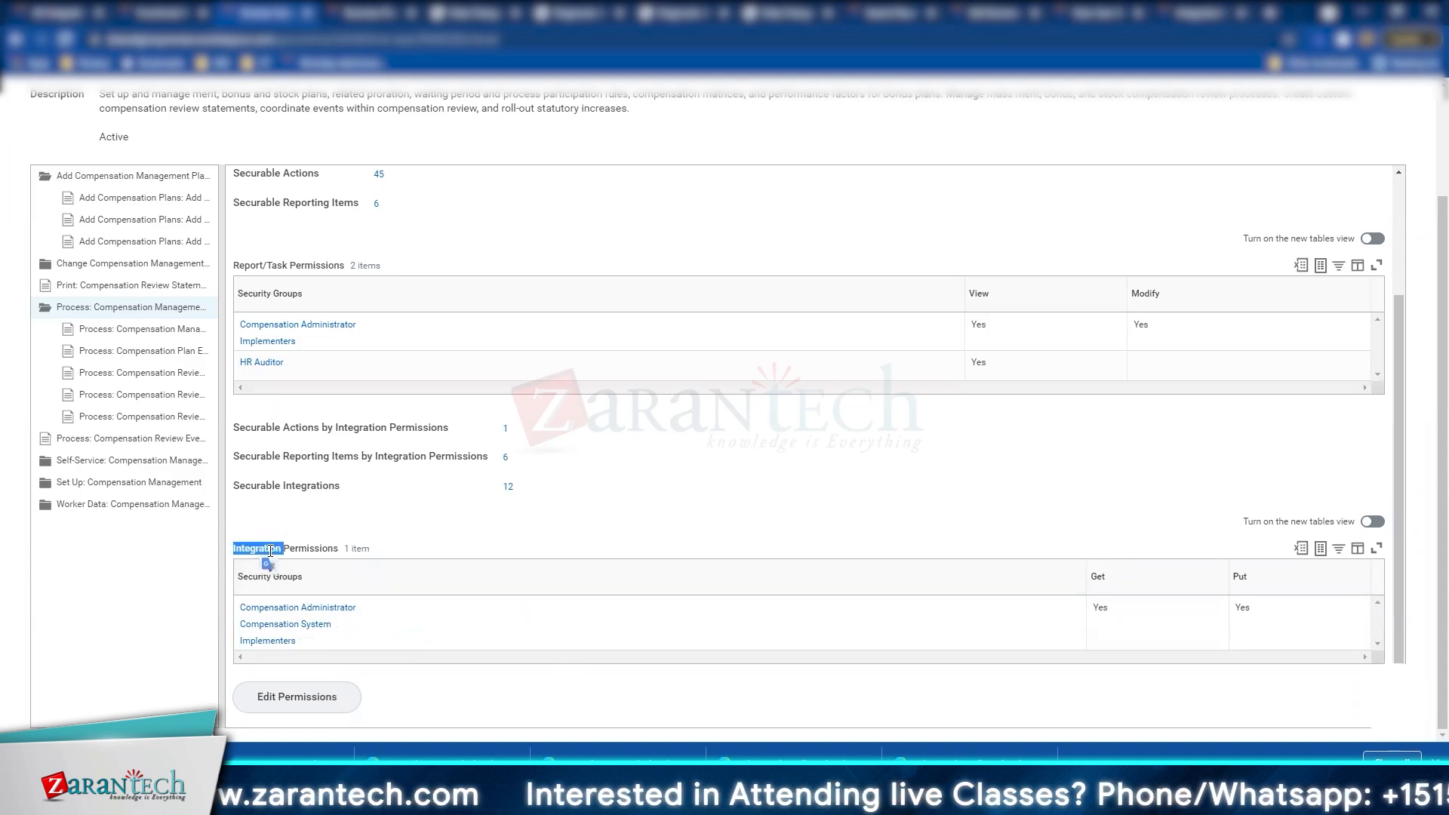
# Step: Open Compensation Administrator in a new tab and show all its members via More (2)
pyautogui.rightClick(282, 608)
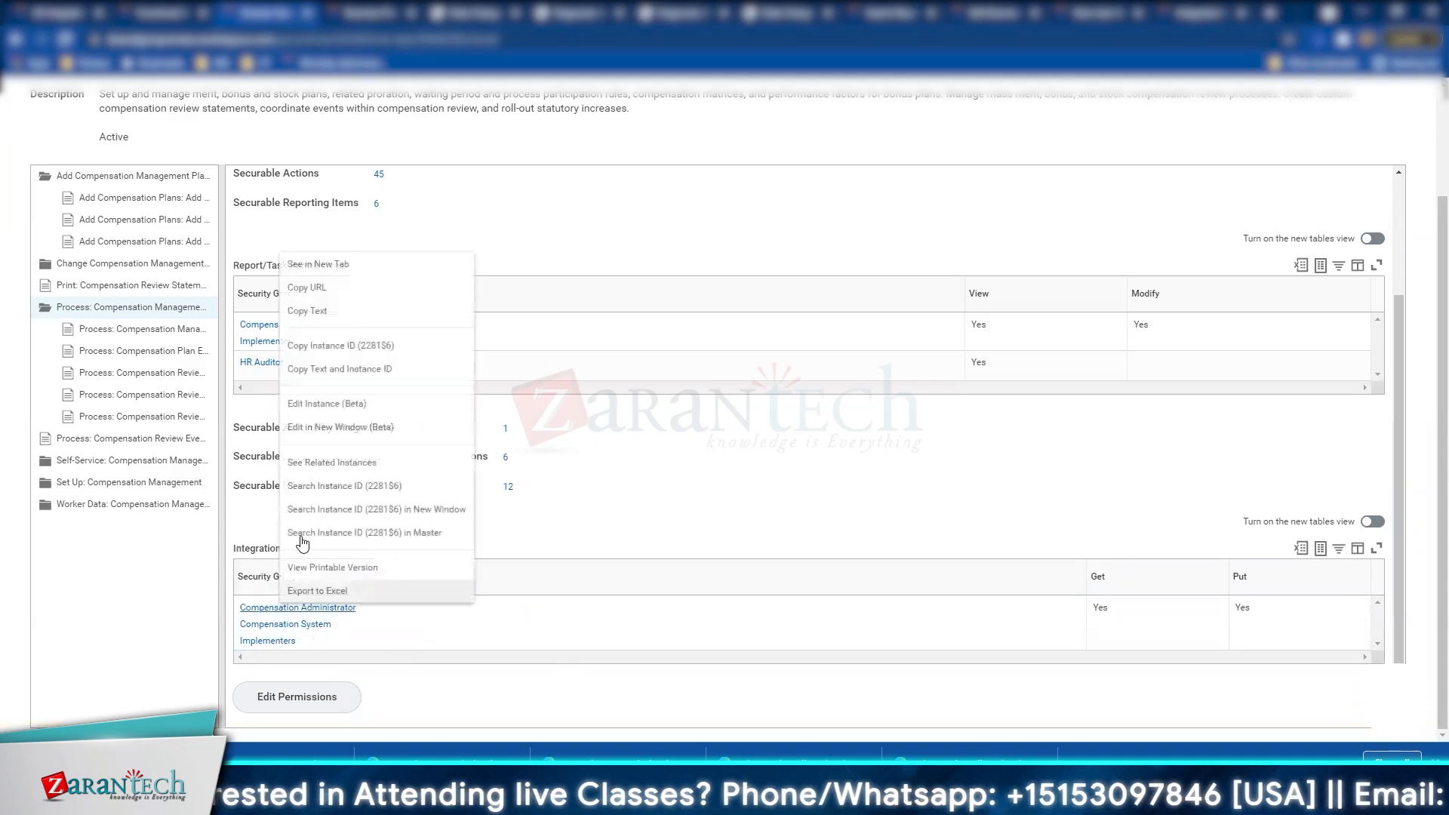
pyautogui.click(324, 265)
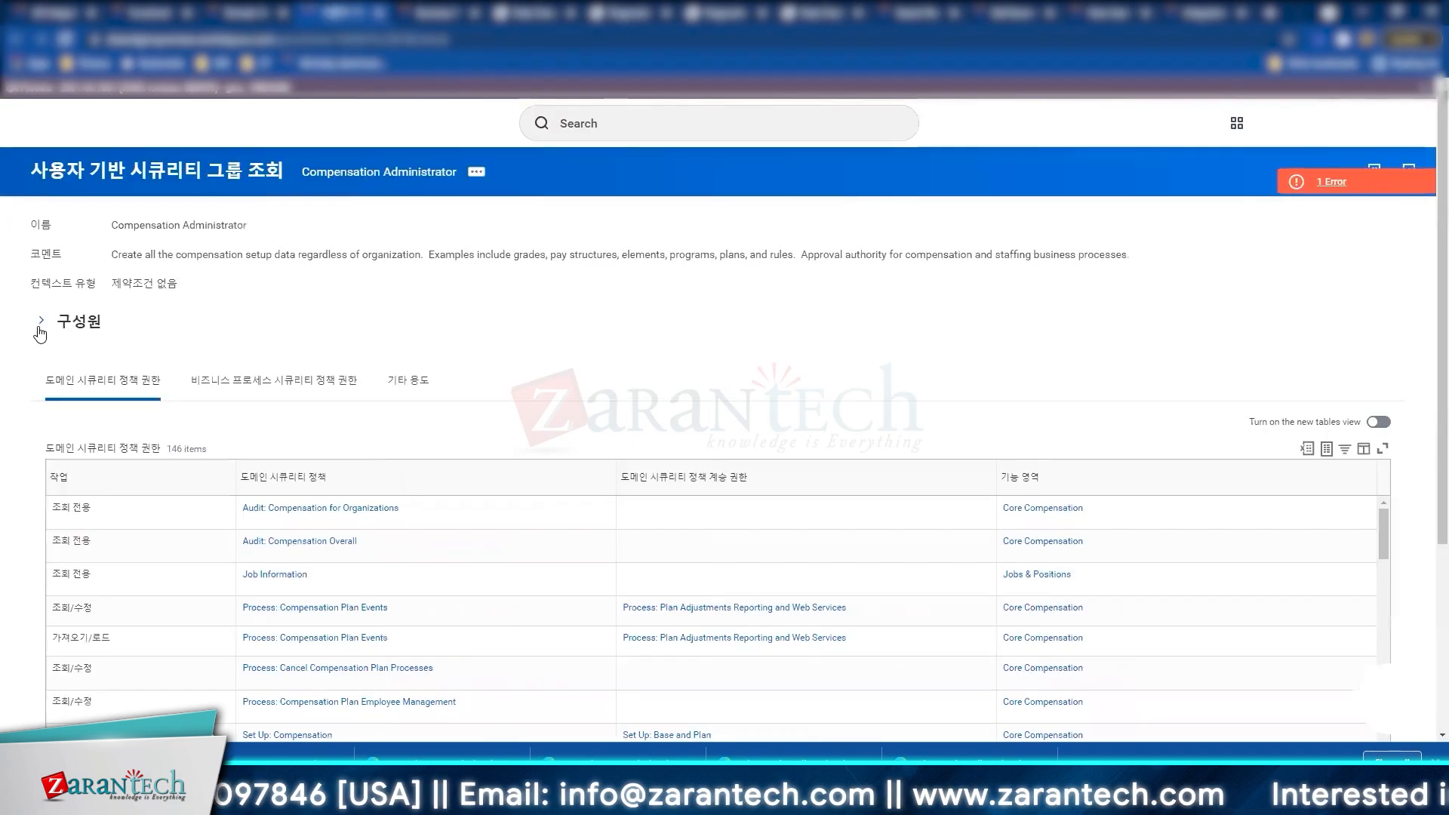
pyautogui.click(41, 320)
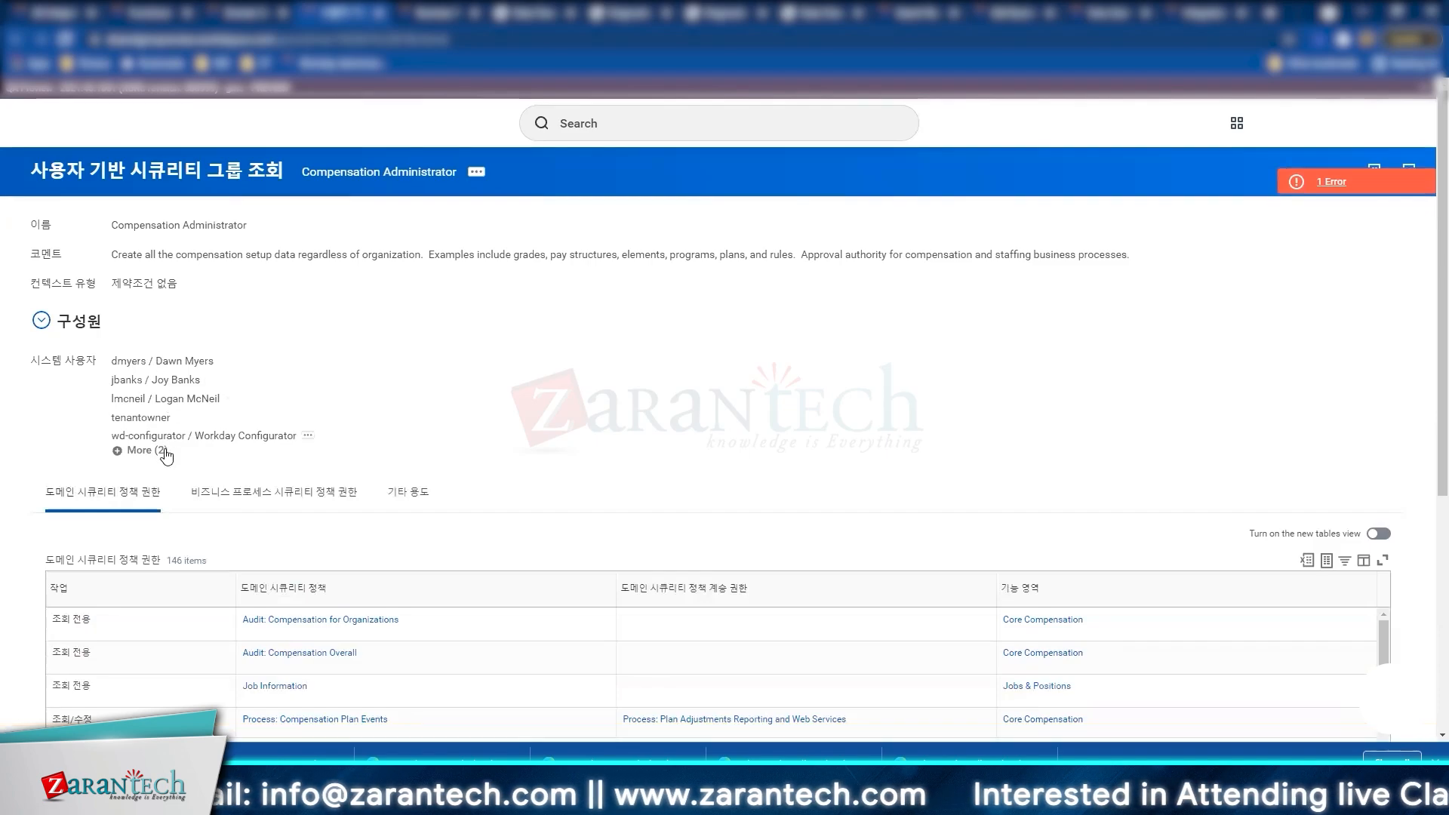
pyautogui.click(144, 450)
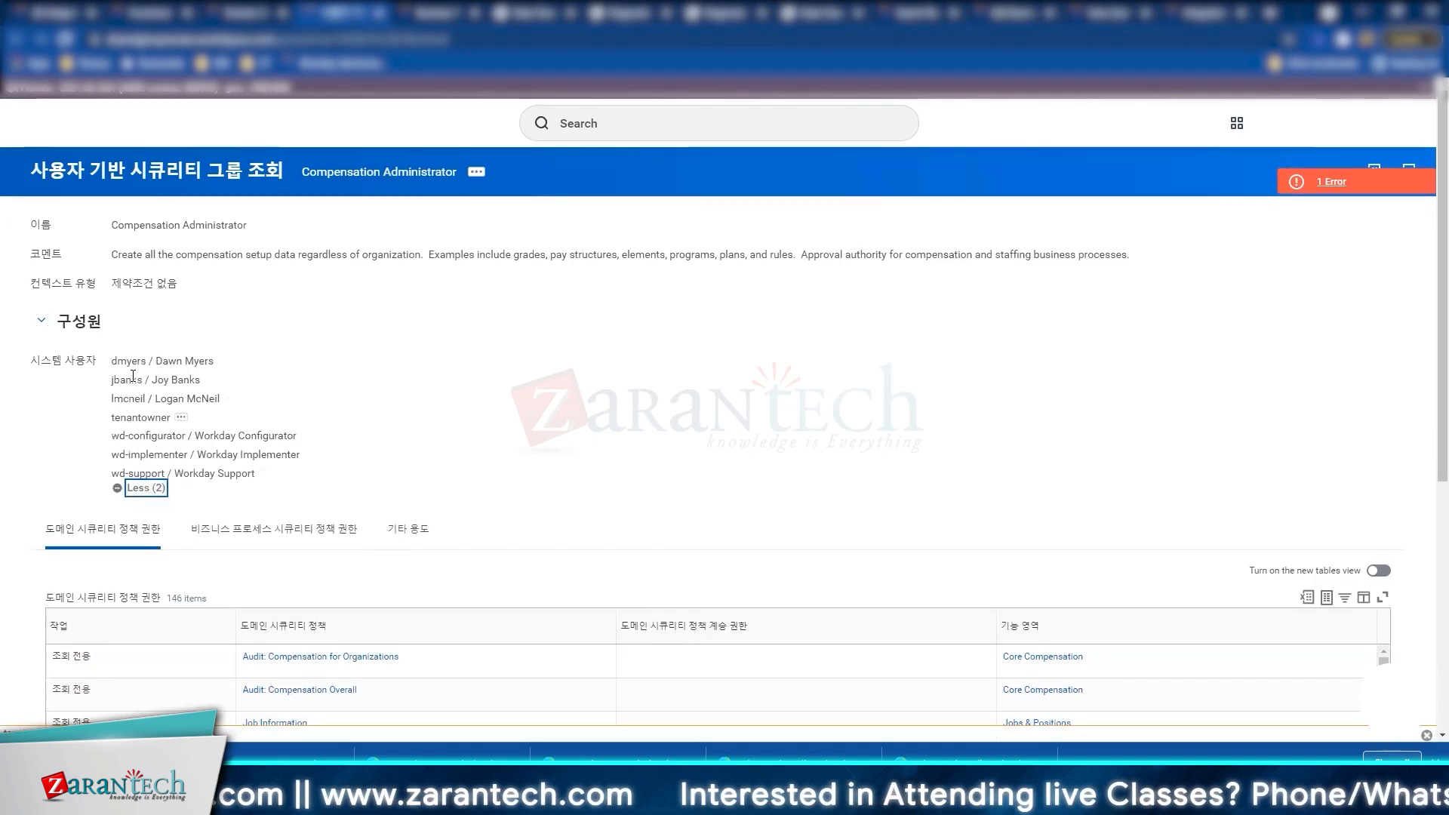
# Step: Highlight the implementer and configurator members, check a member's related actions, then go back
pyautogui.doubleClick(149, 476)
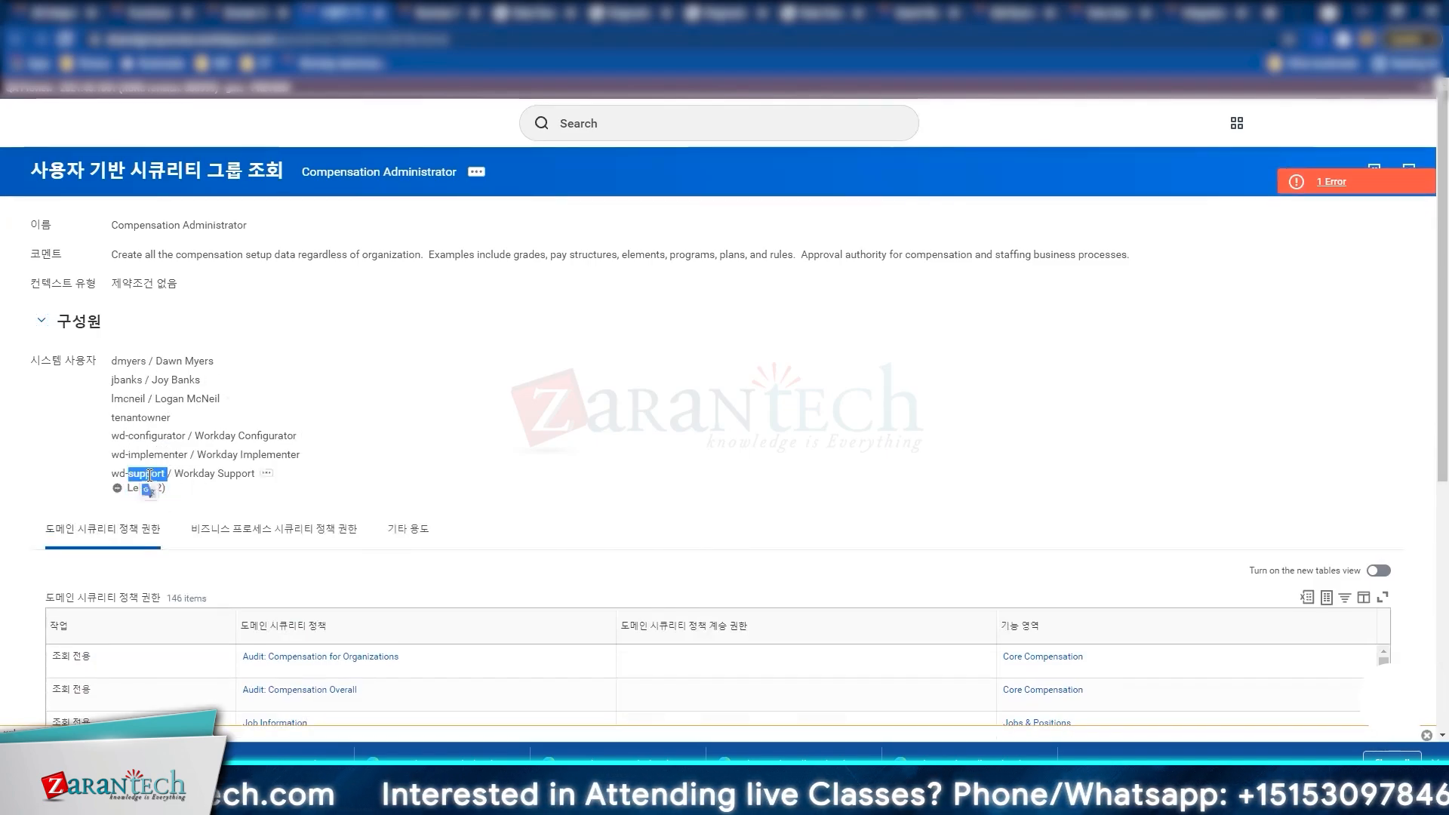
pyautogui.tripleClick(154, 450)
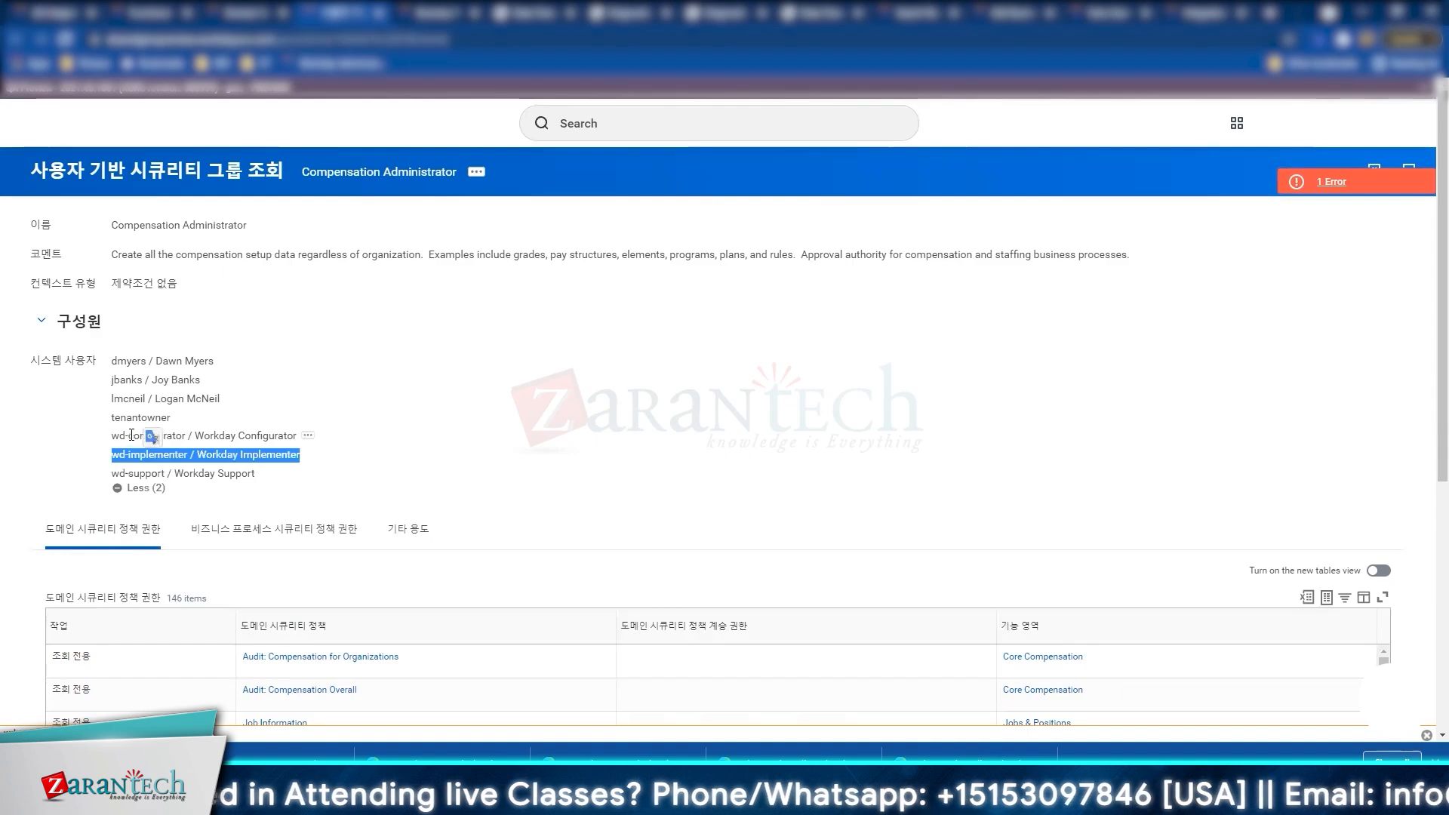
pyautogui.tripleClick(131, 435)
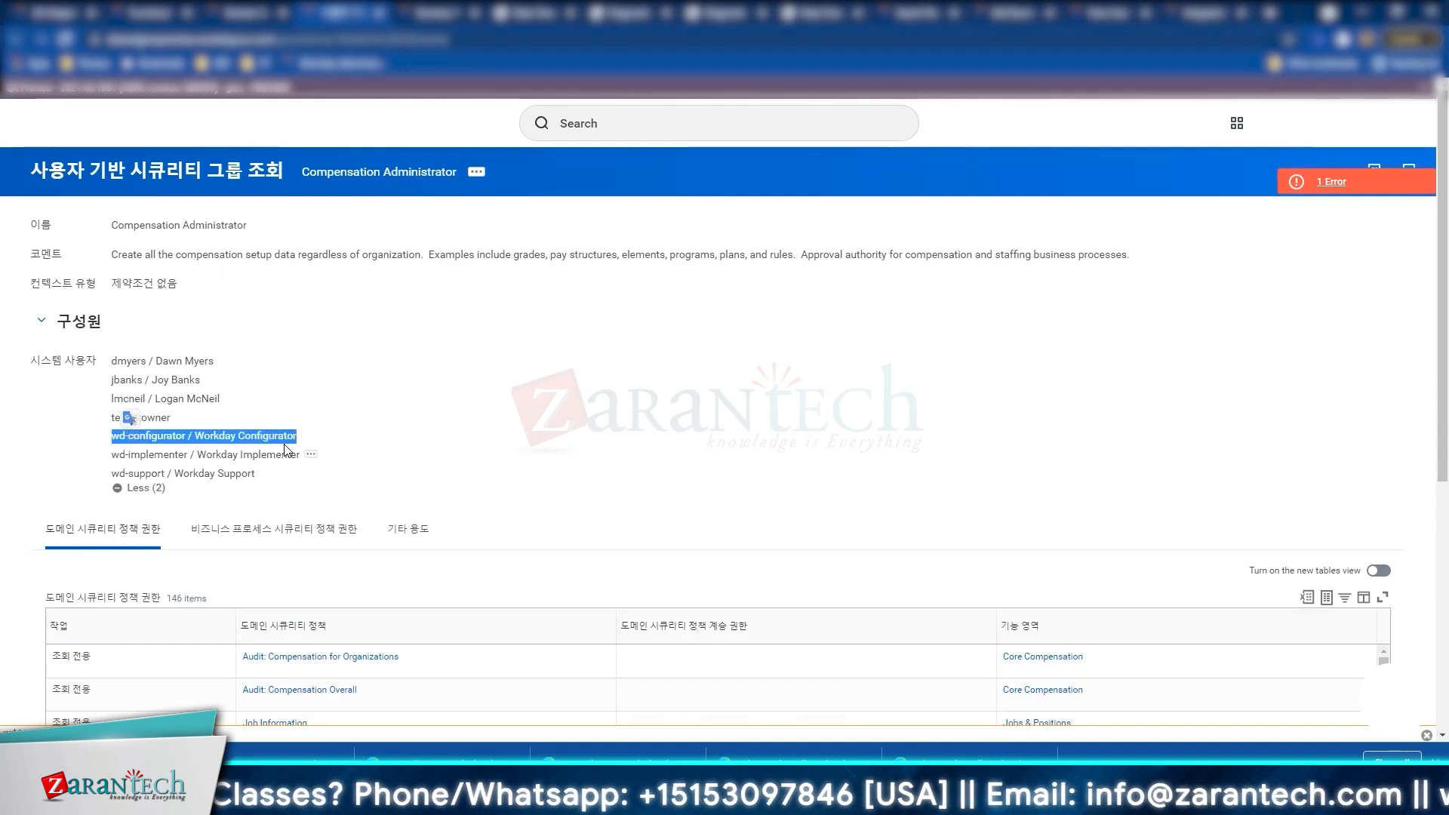
pyautogui.click(178, 423)
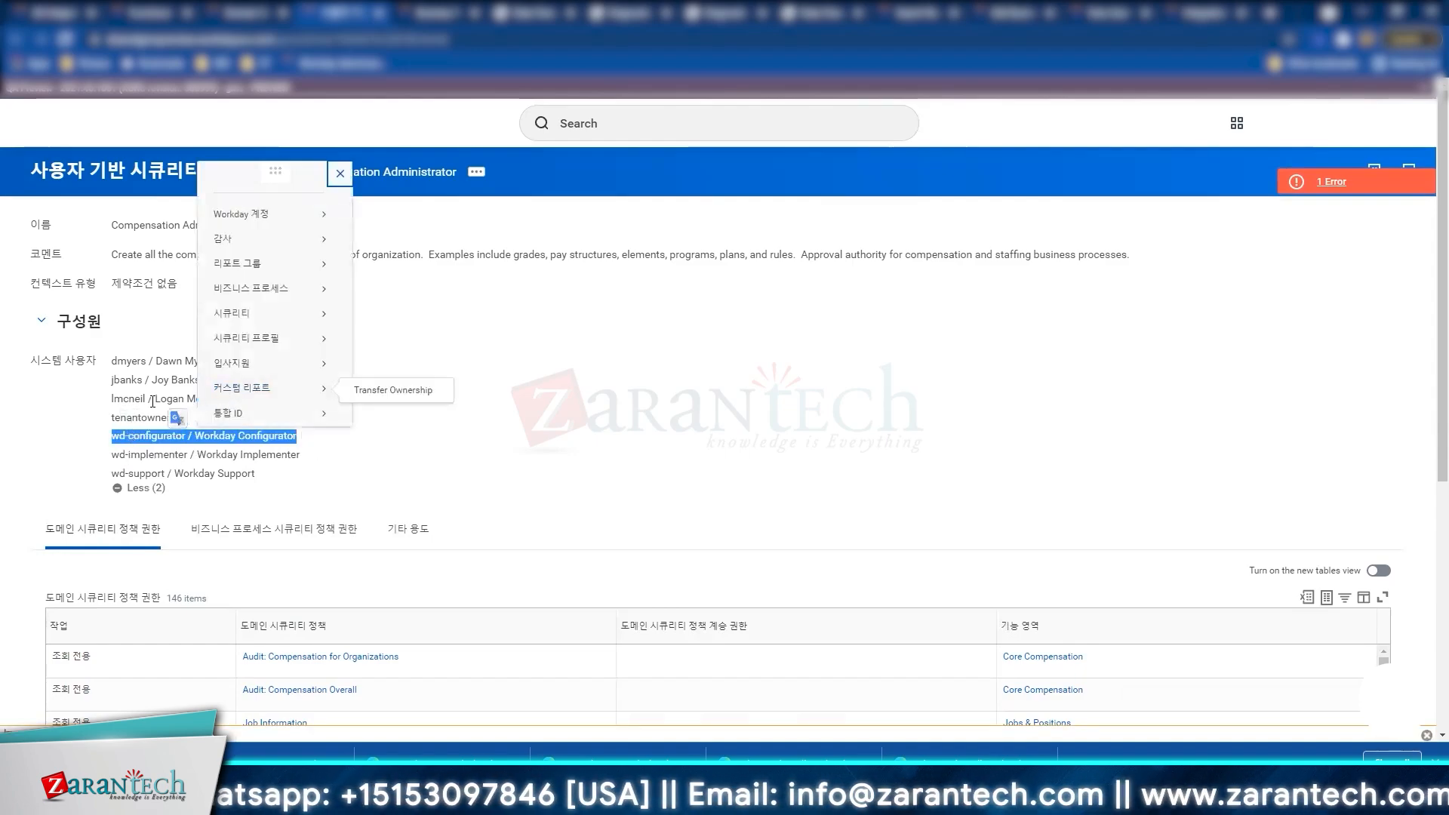
pyautogui.click(154, 366)
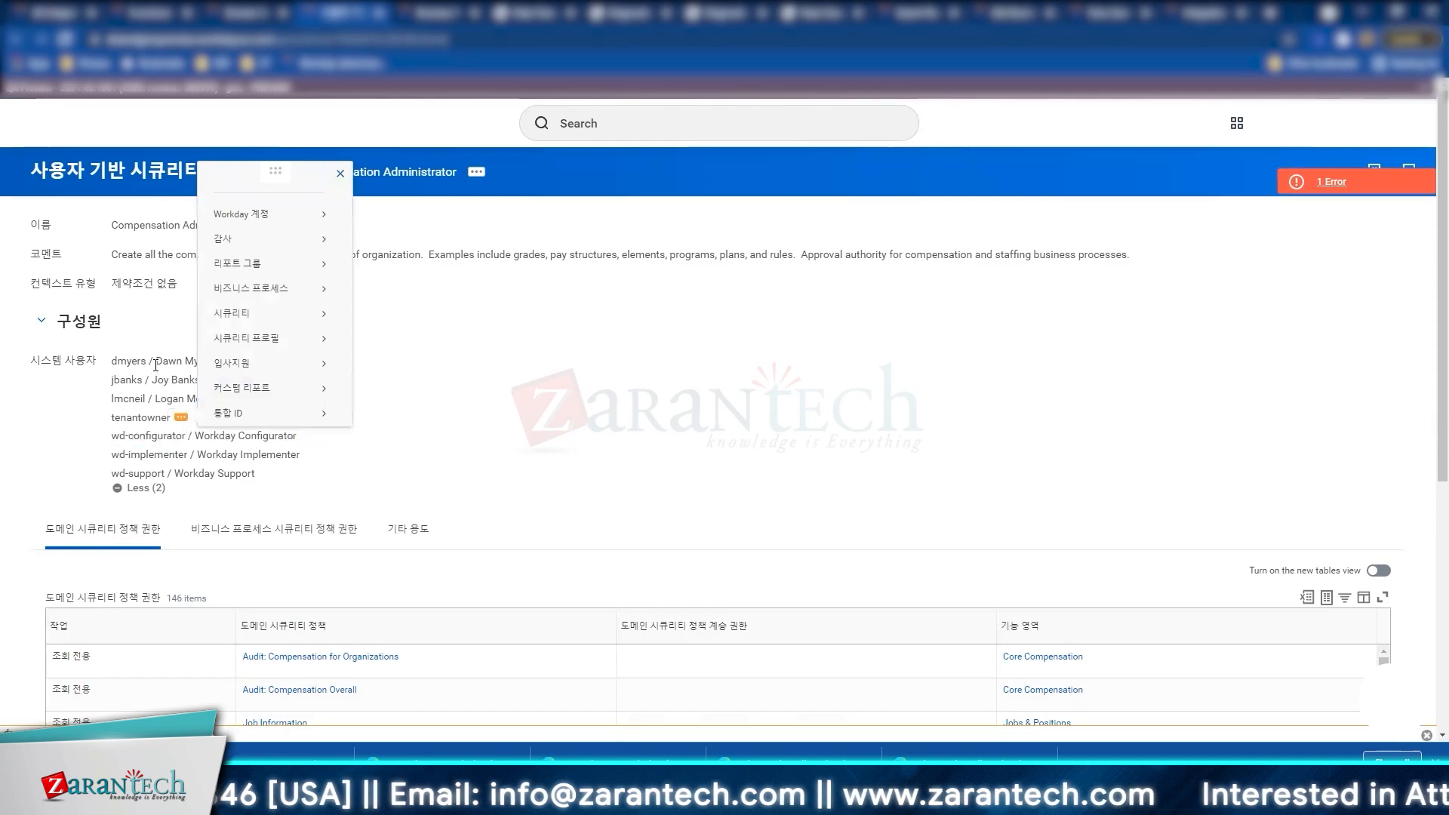
pyautogui.click(641, 341)
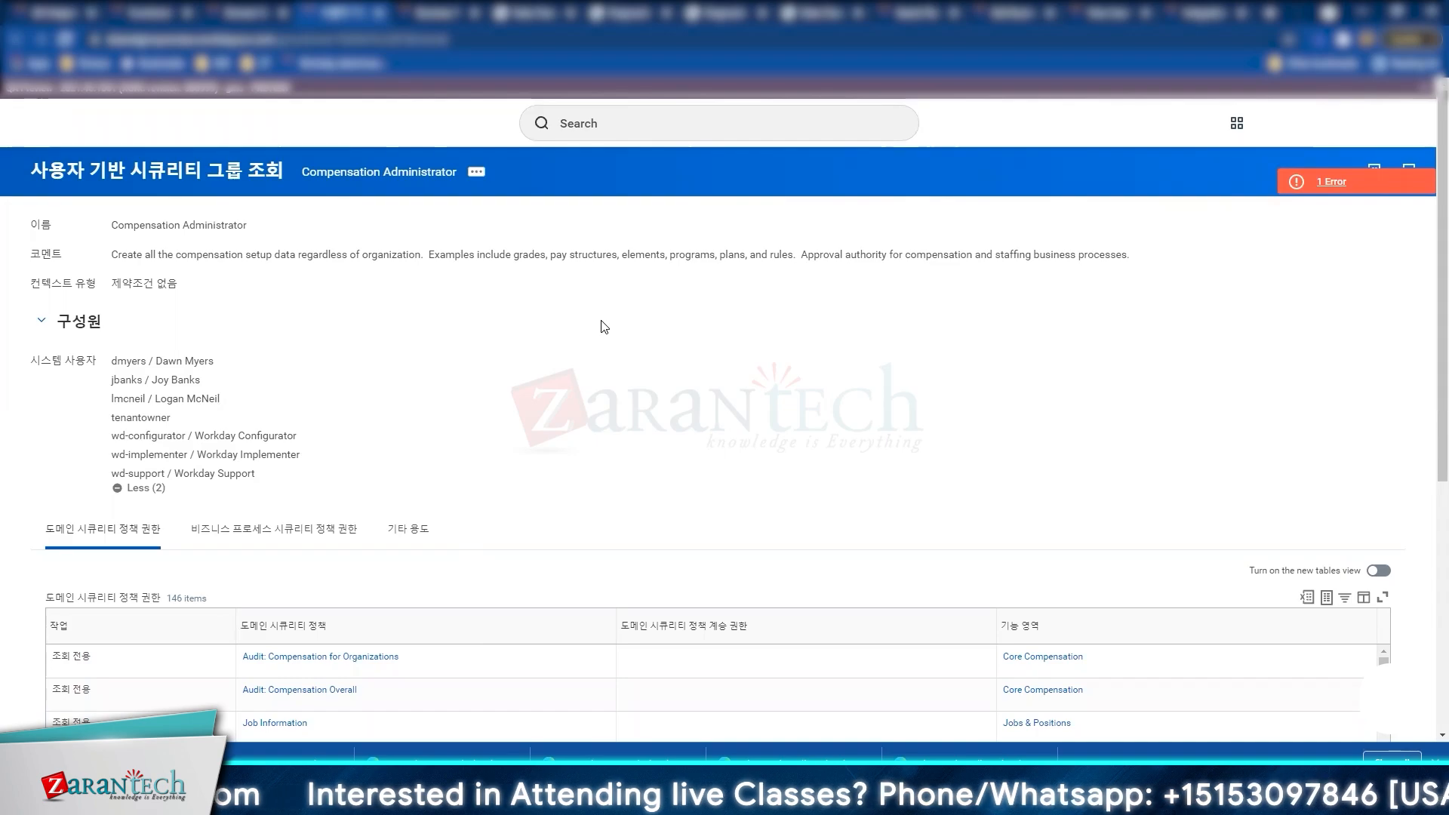
pyautogui.click(215, 11)
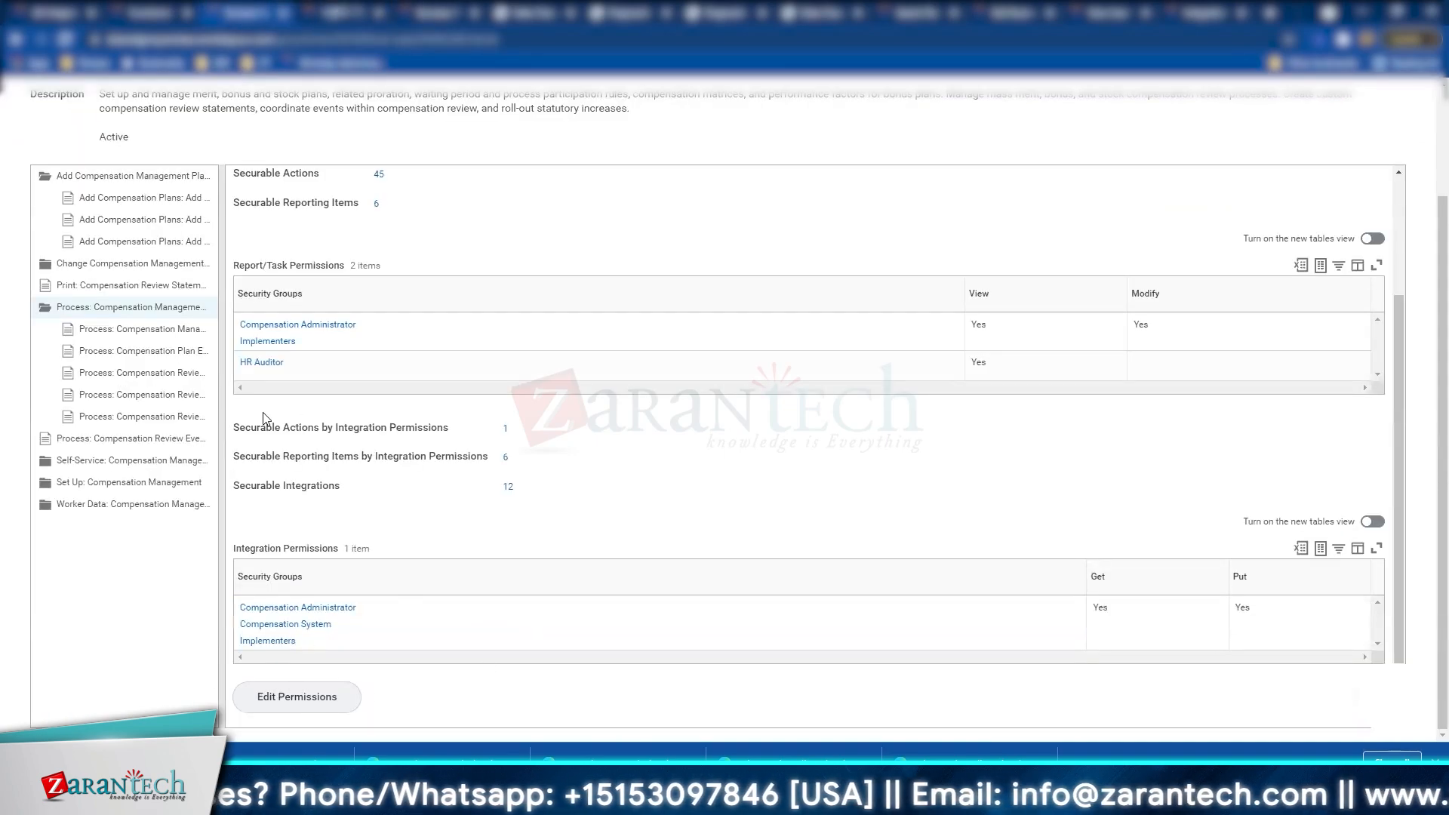
# Step: Scroll back up the Process: Compensation Management security policy page
pyautogui.scroll(1, 263, 420)
pyautogui.scroll(3, 263, 420)
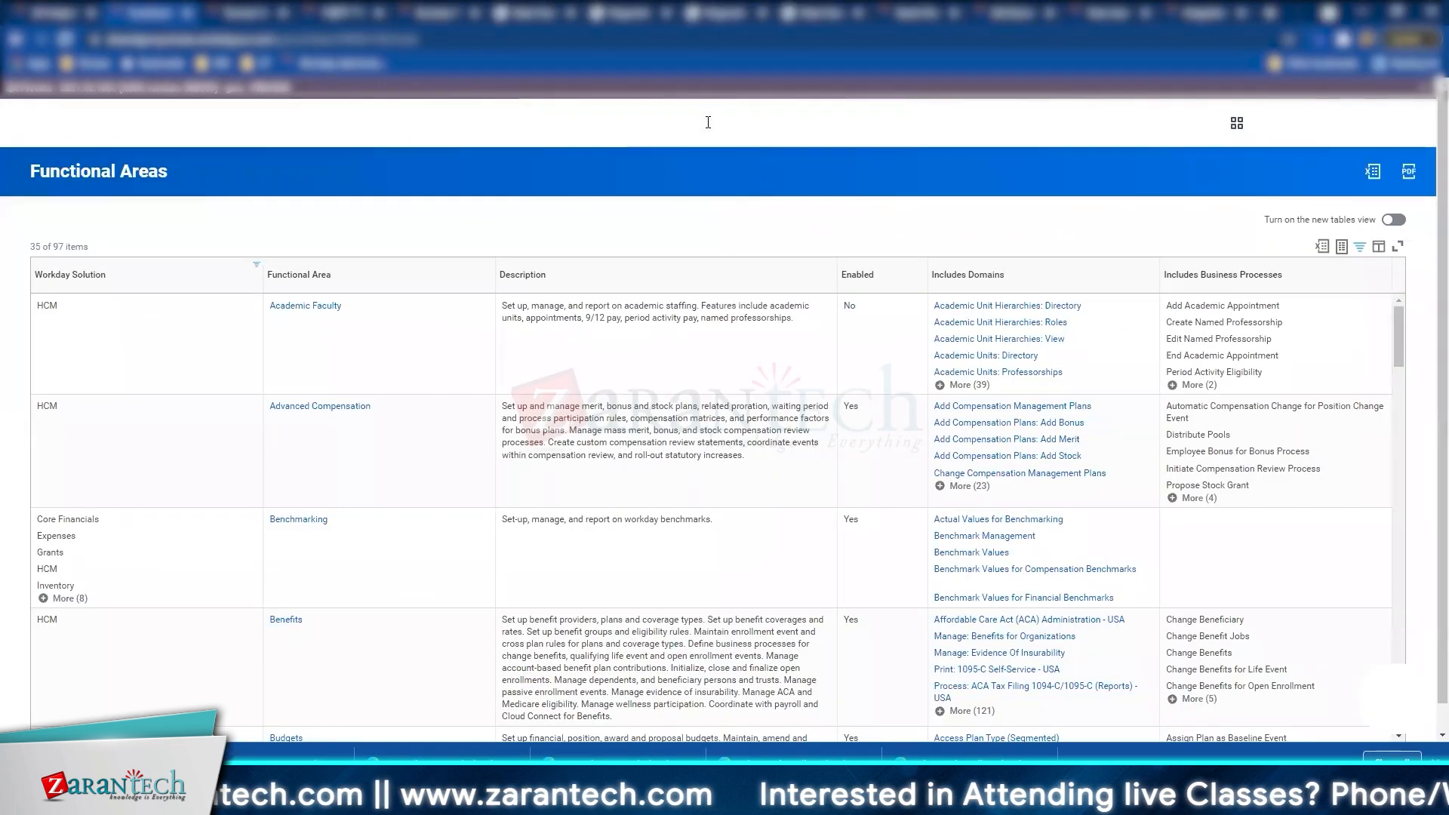
# Step: Search 'view sec group' and start the View Security Group task
pyautogui.click(708, 123)
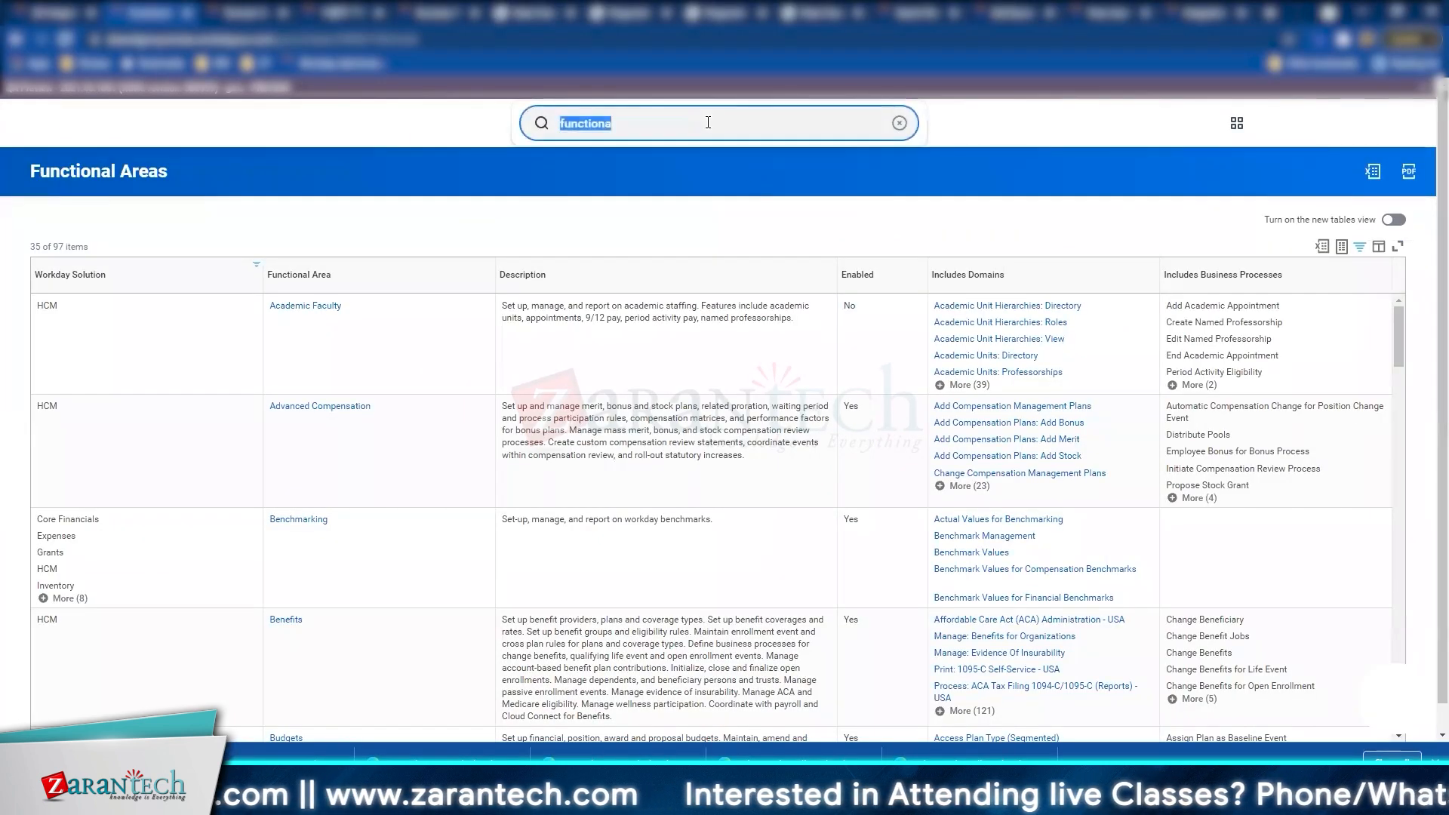
pyautogui.write('view sec g')
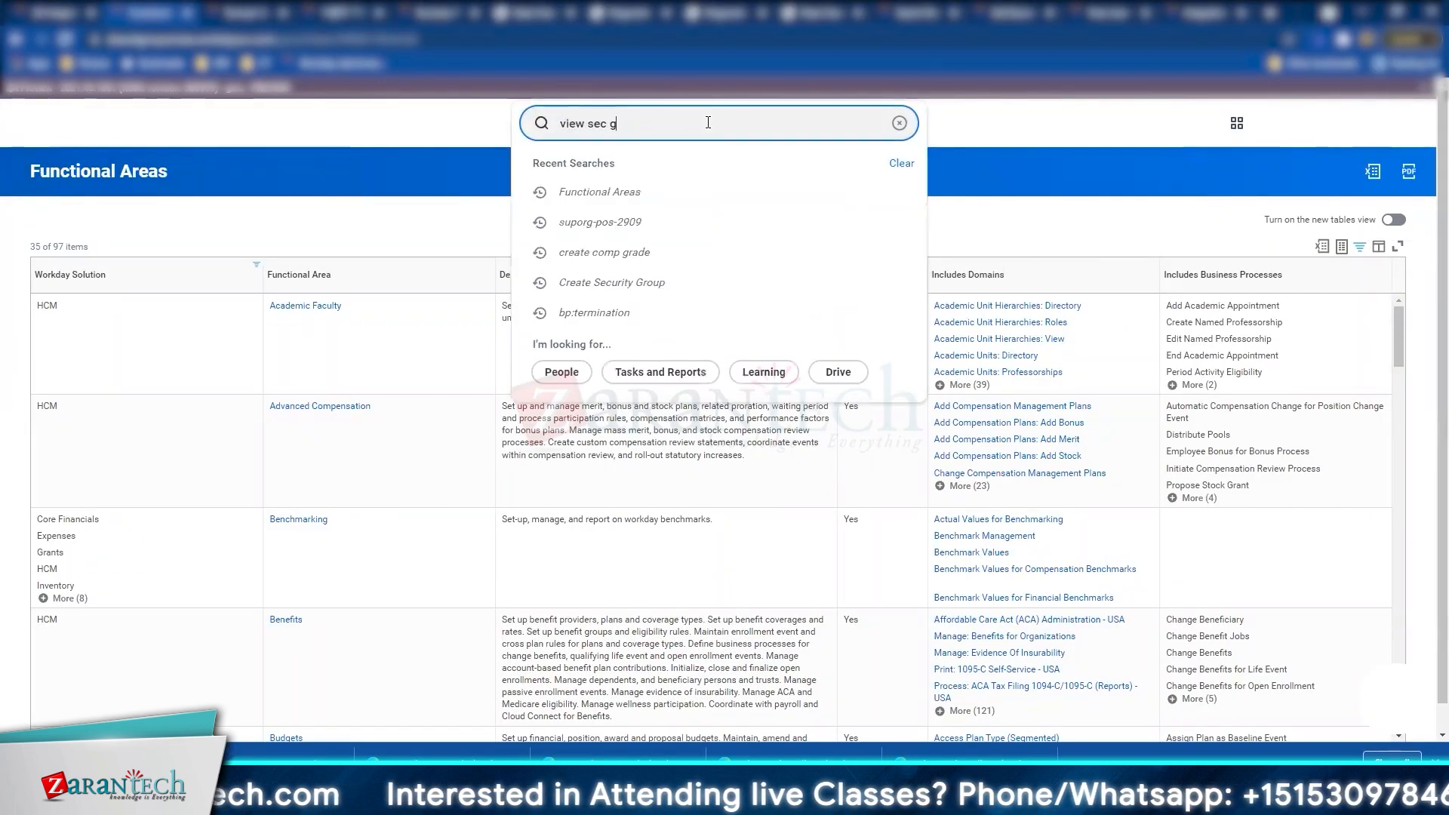
pyautogui.write('roup')
pyautogui.press('Return')
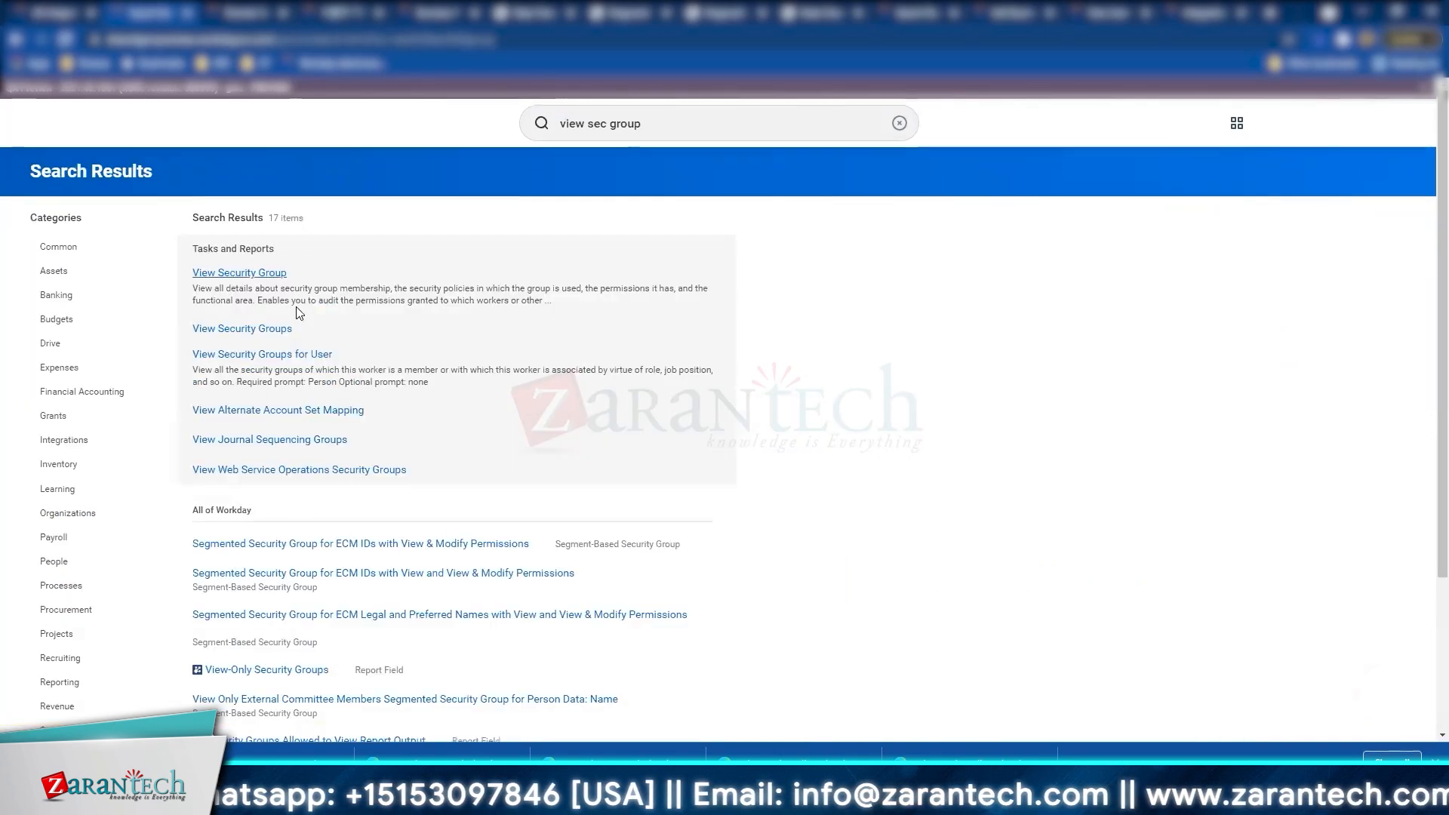
pyautogui.click(349, 297)
# Step: Browse Integration System Security Group (Unconstrained) entries and choose Adaptive_ISSG
pyautogui.click(728, 271)
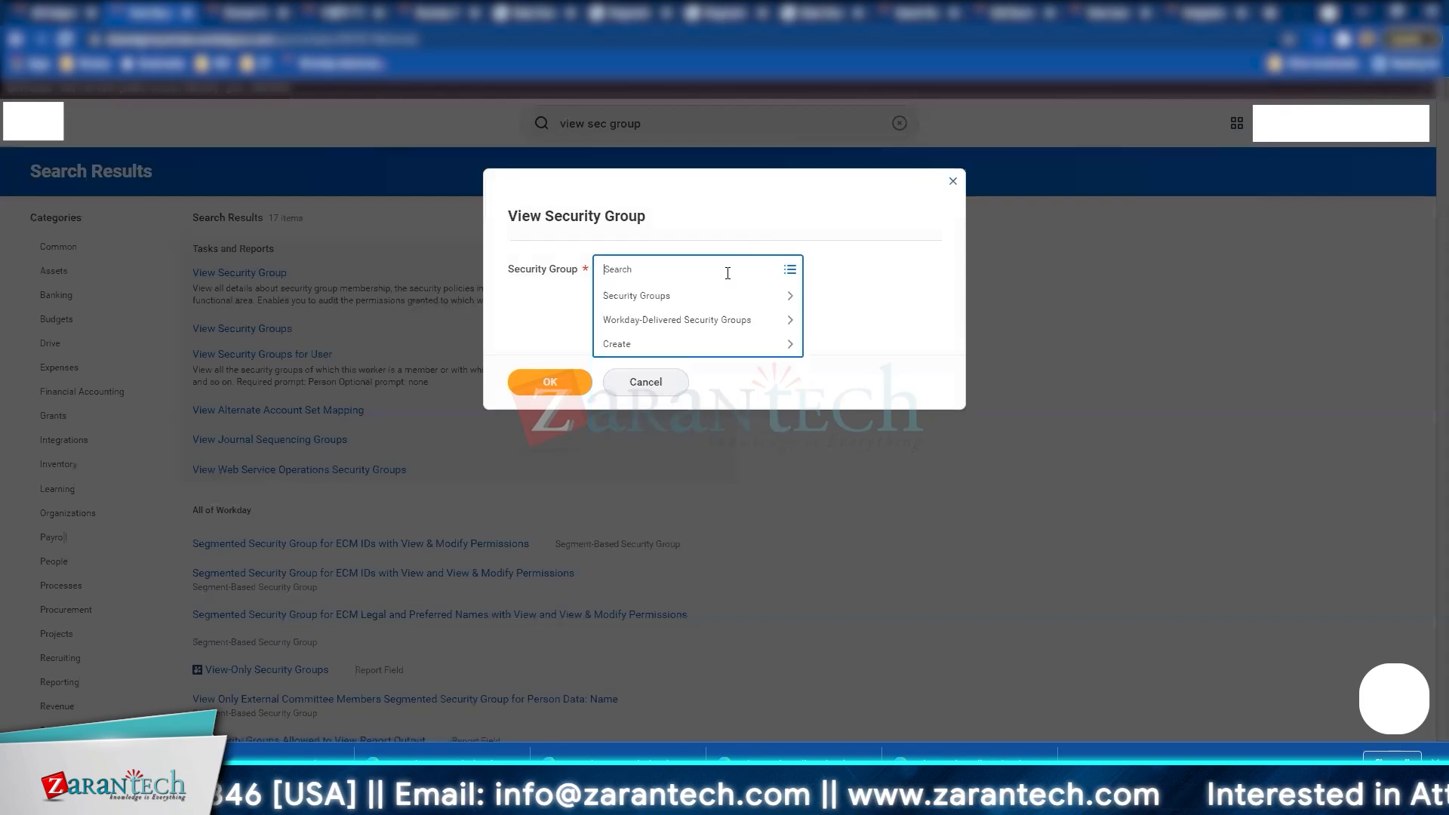
pyautogui.press('Return')
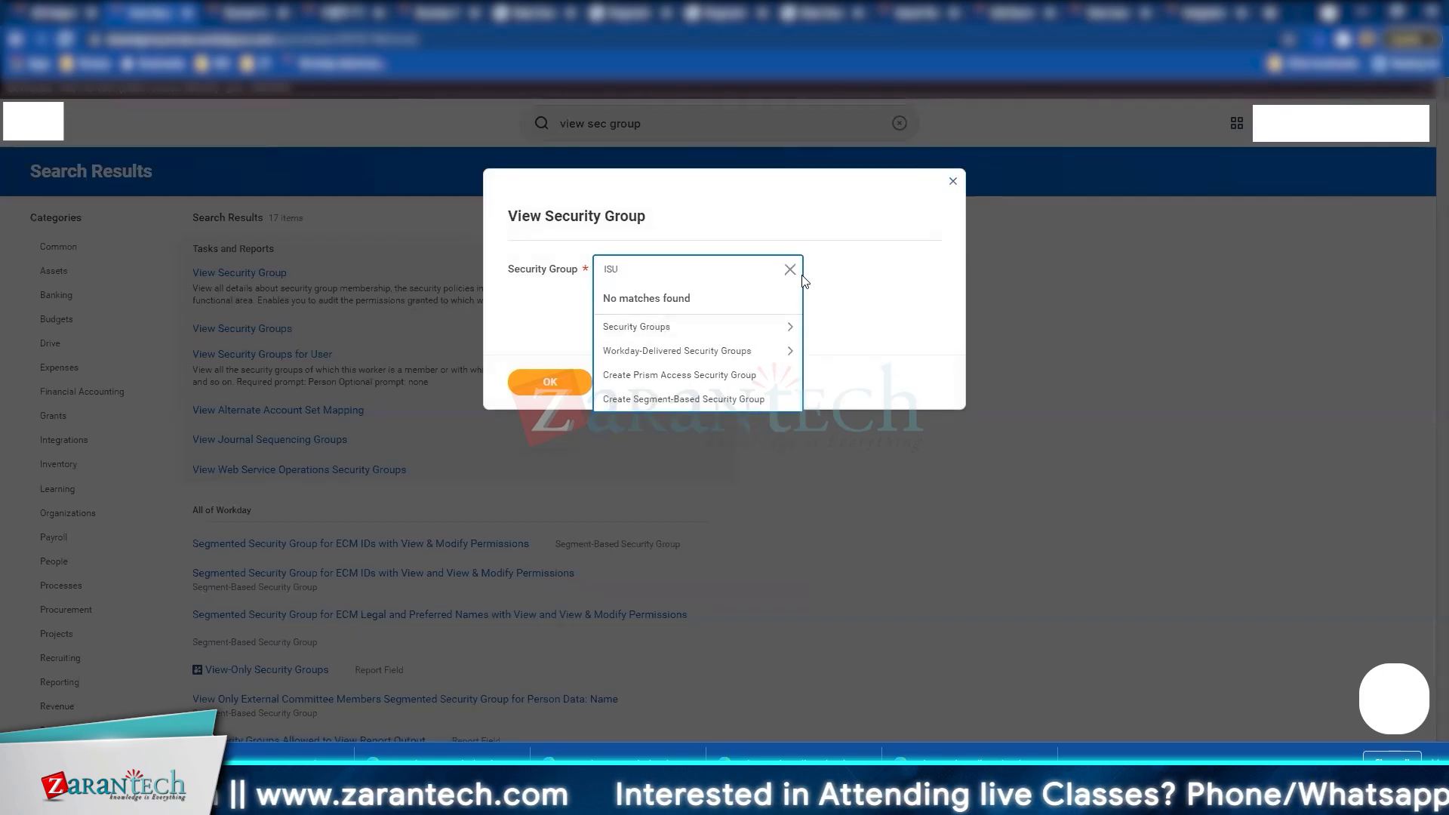
pyautogui.click(741, 330)
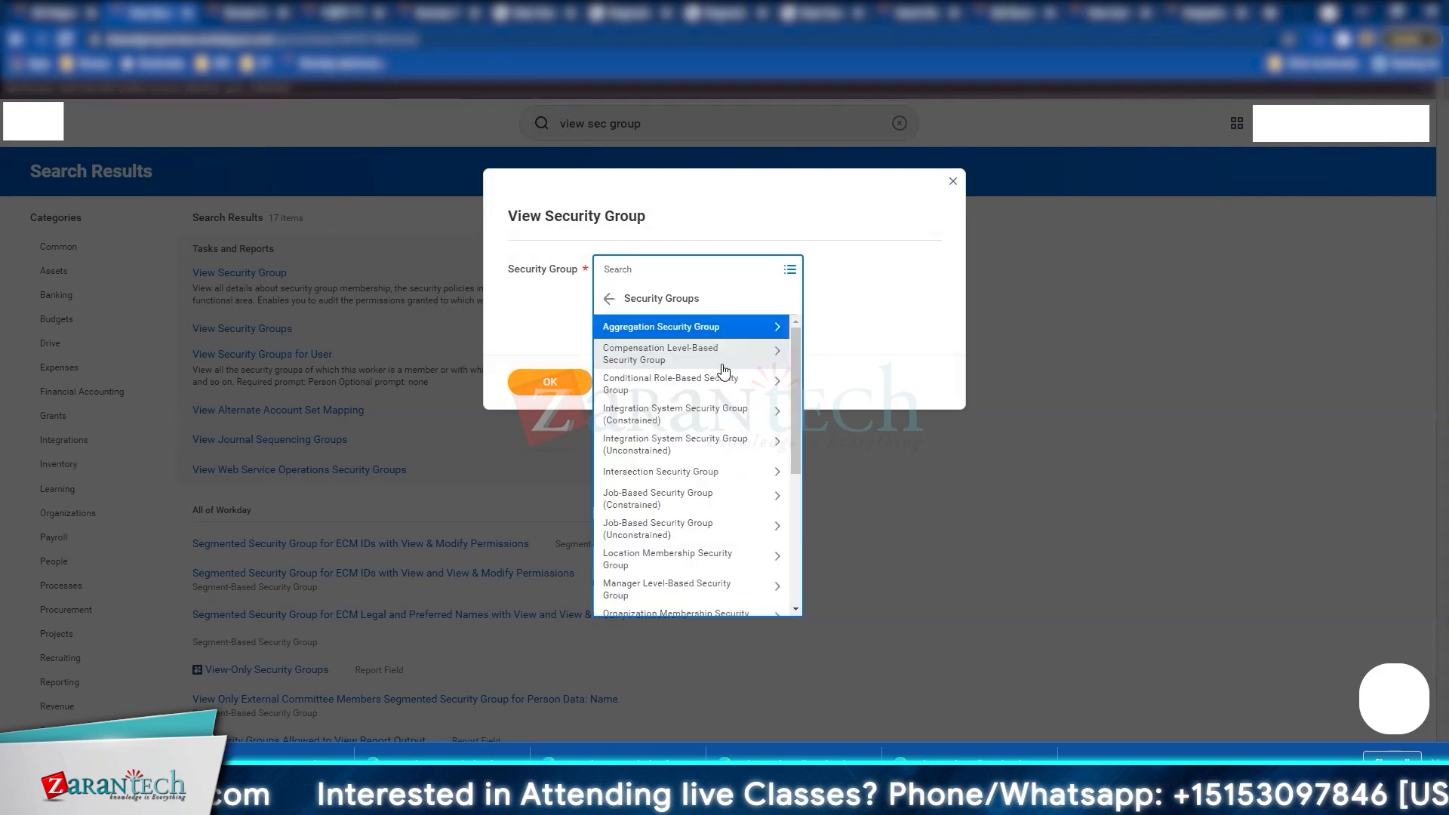
pyautogui.click(696, 447)
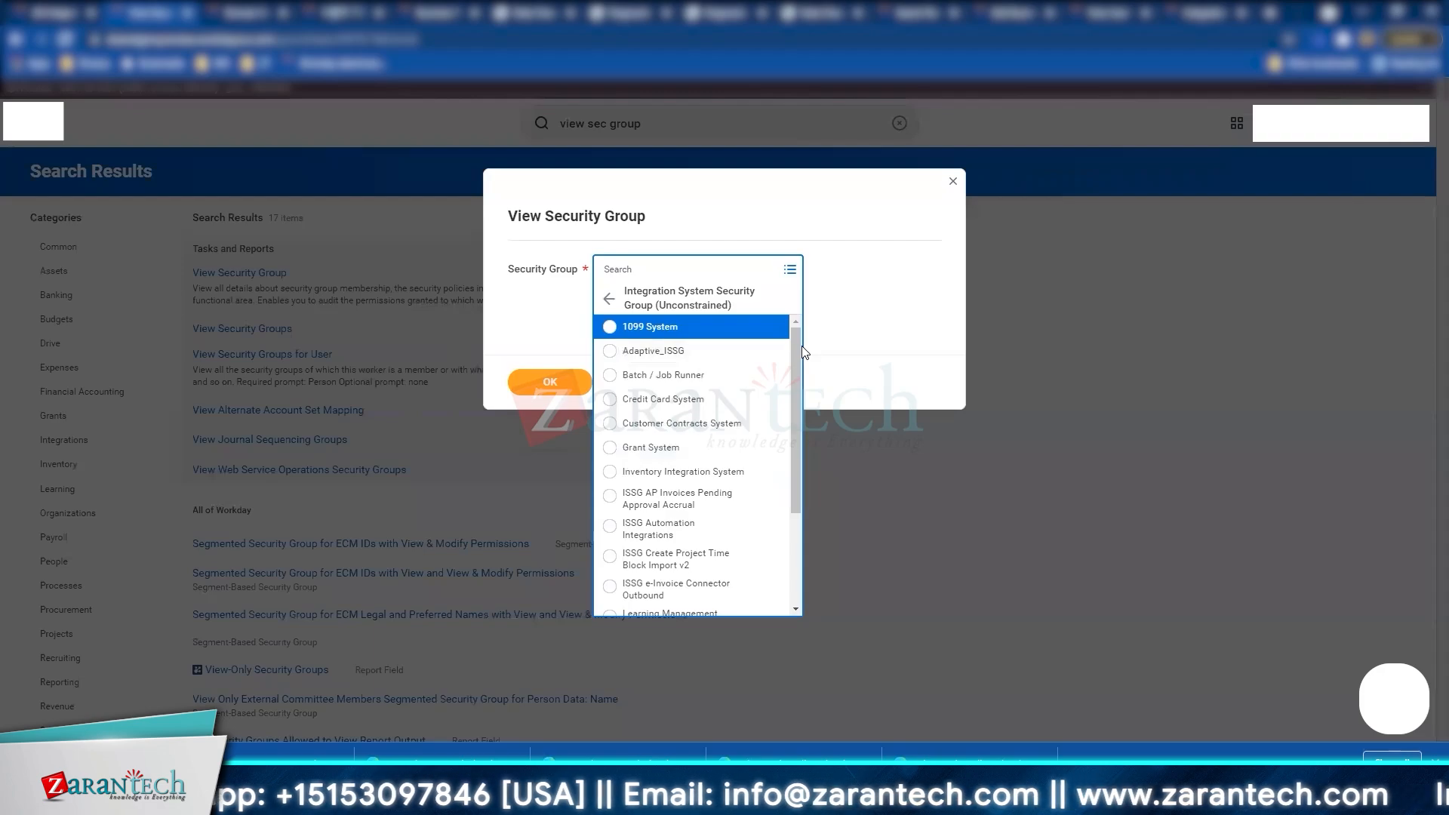
pyautogui.moveTo(789, 337); pyautogui.dragTo(783, 457)
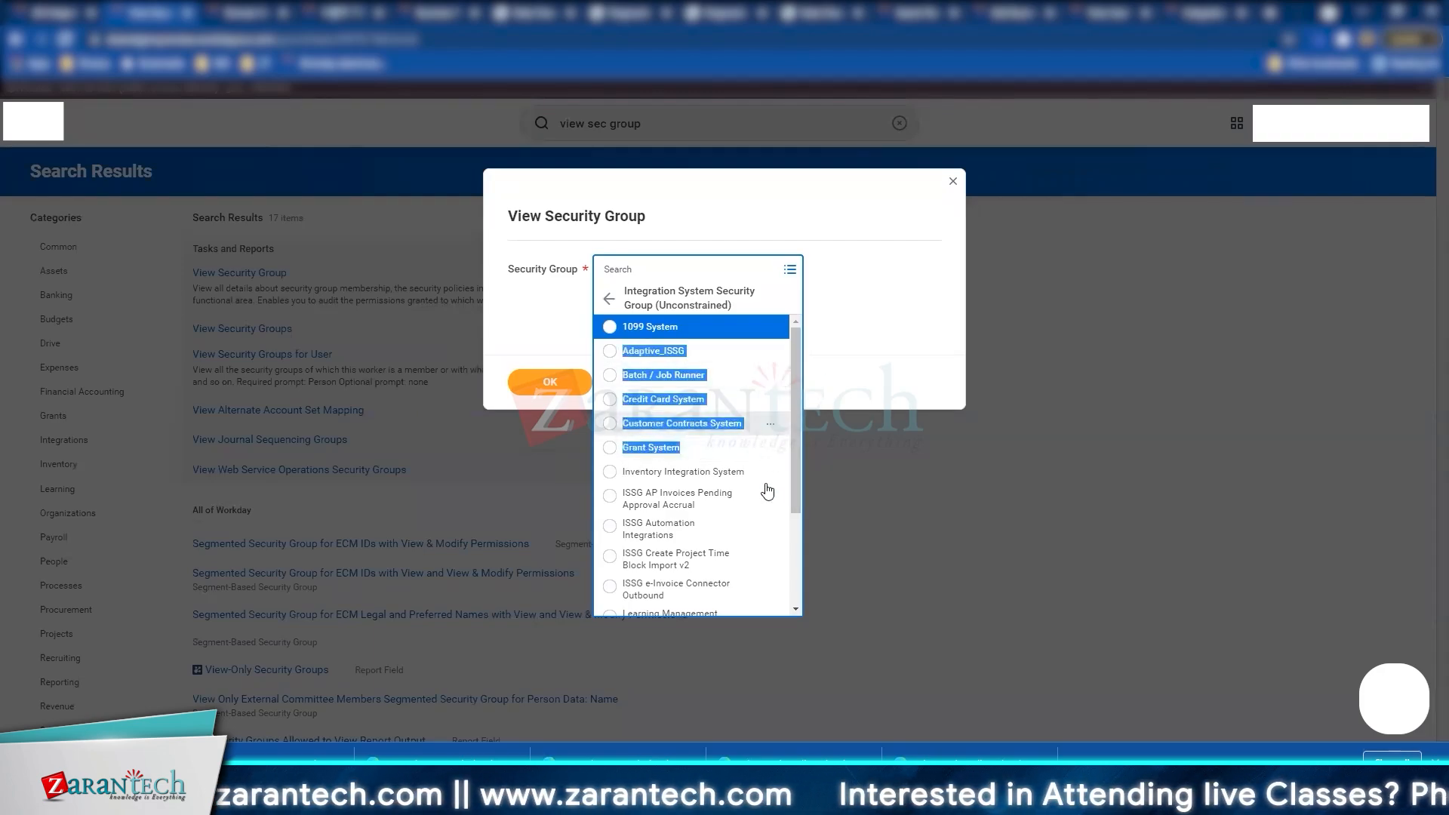
pyautogui.moveTo(798, 502); pyautogui.dragTo(796, 614)
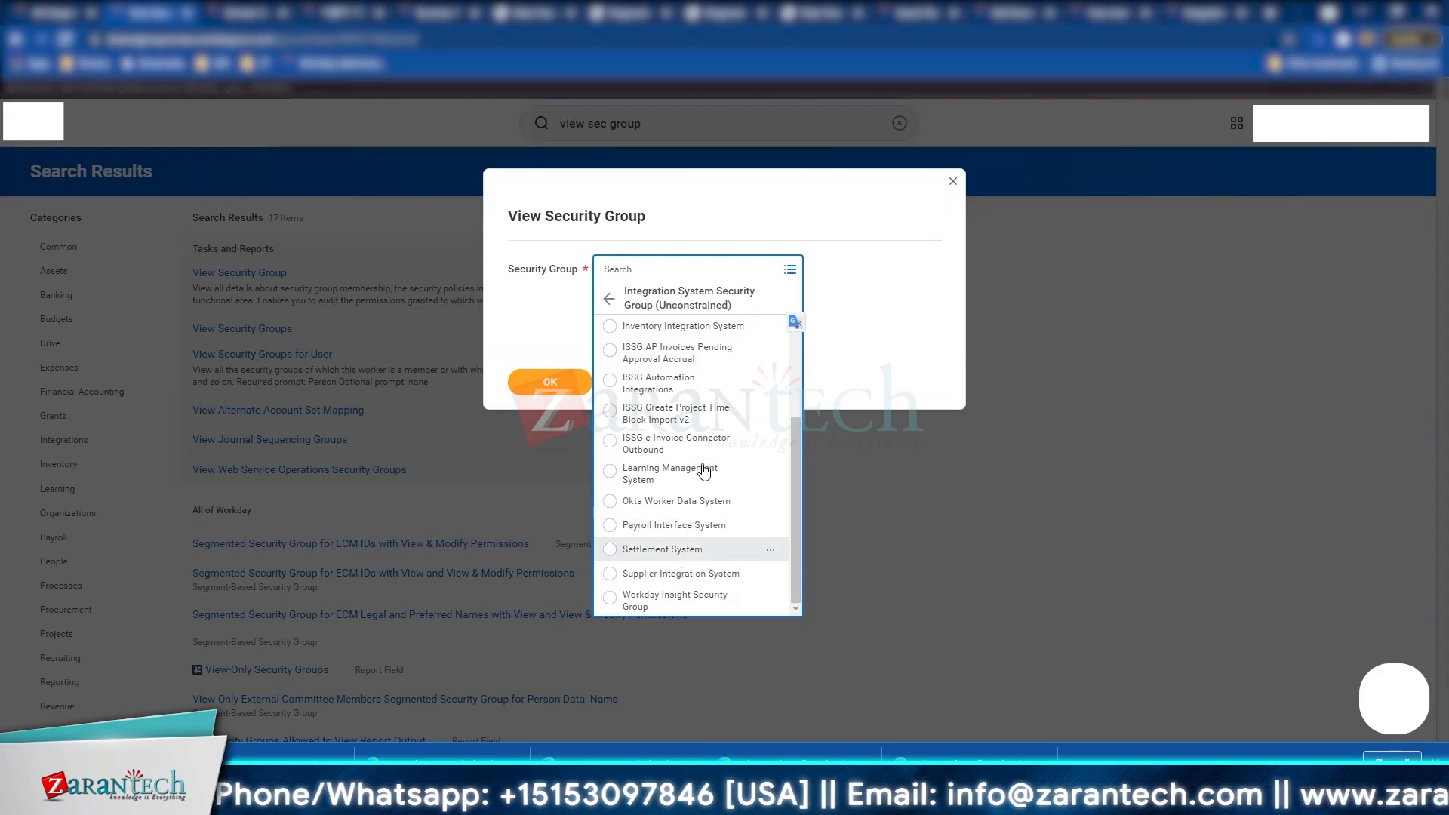
pyautogui.scroll(3, 704, 472)
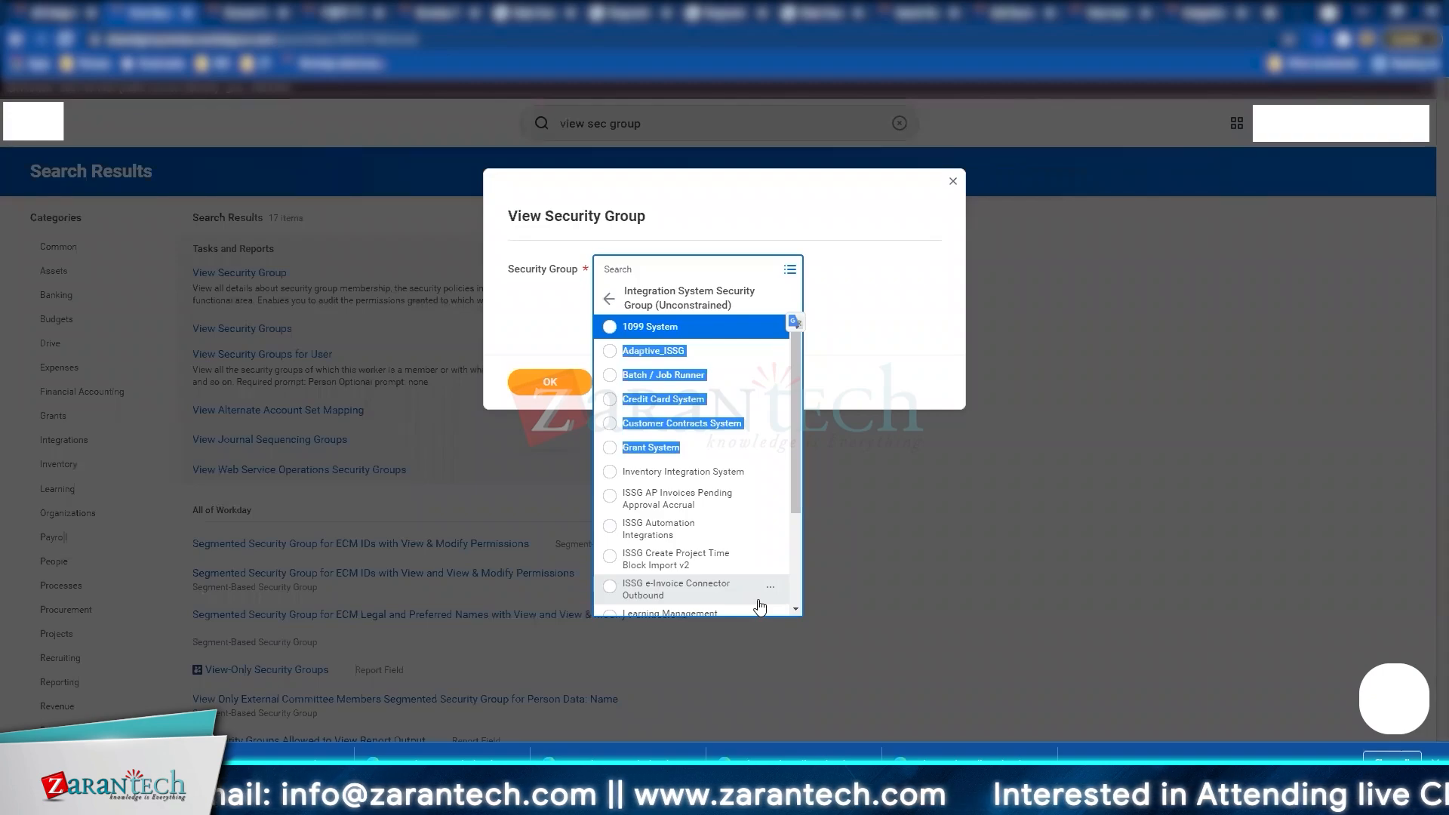
pyautogui.click(657, 361)
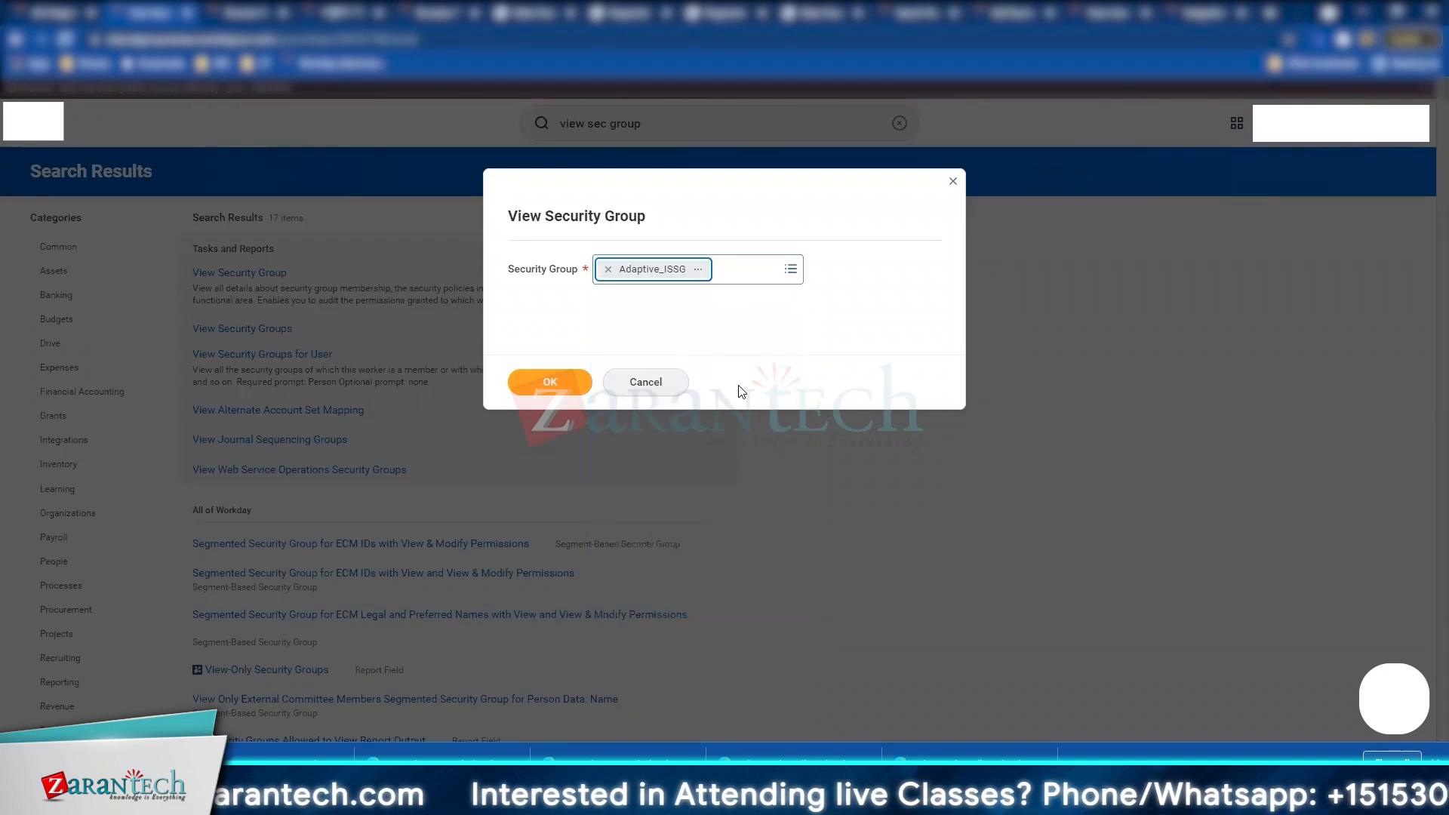
# Step: Bring up the actions menu for the chosen Adaptive_ISSG group
pyautogui.rightClick(697, 273)
pyautogui.click(723, 298)
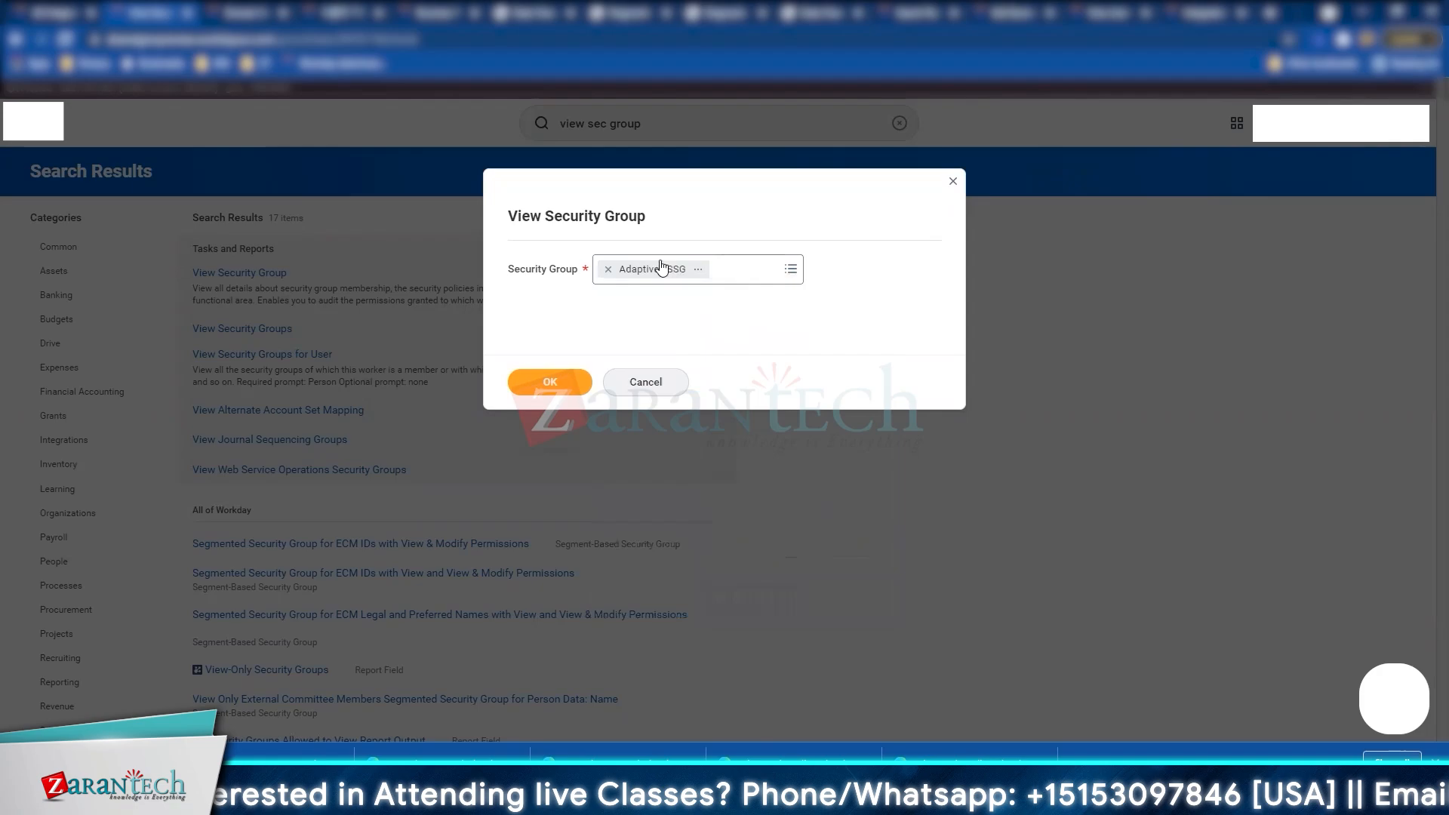
pyautogui.rightClick(700, 273)
# Step: Open Adaptive_ISSG in a new tab, review its Business Process and Domain permissions, then return to the slide
pyautogui.click(738, 283)
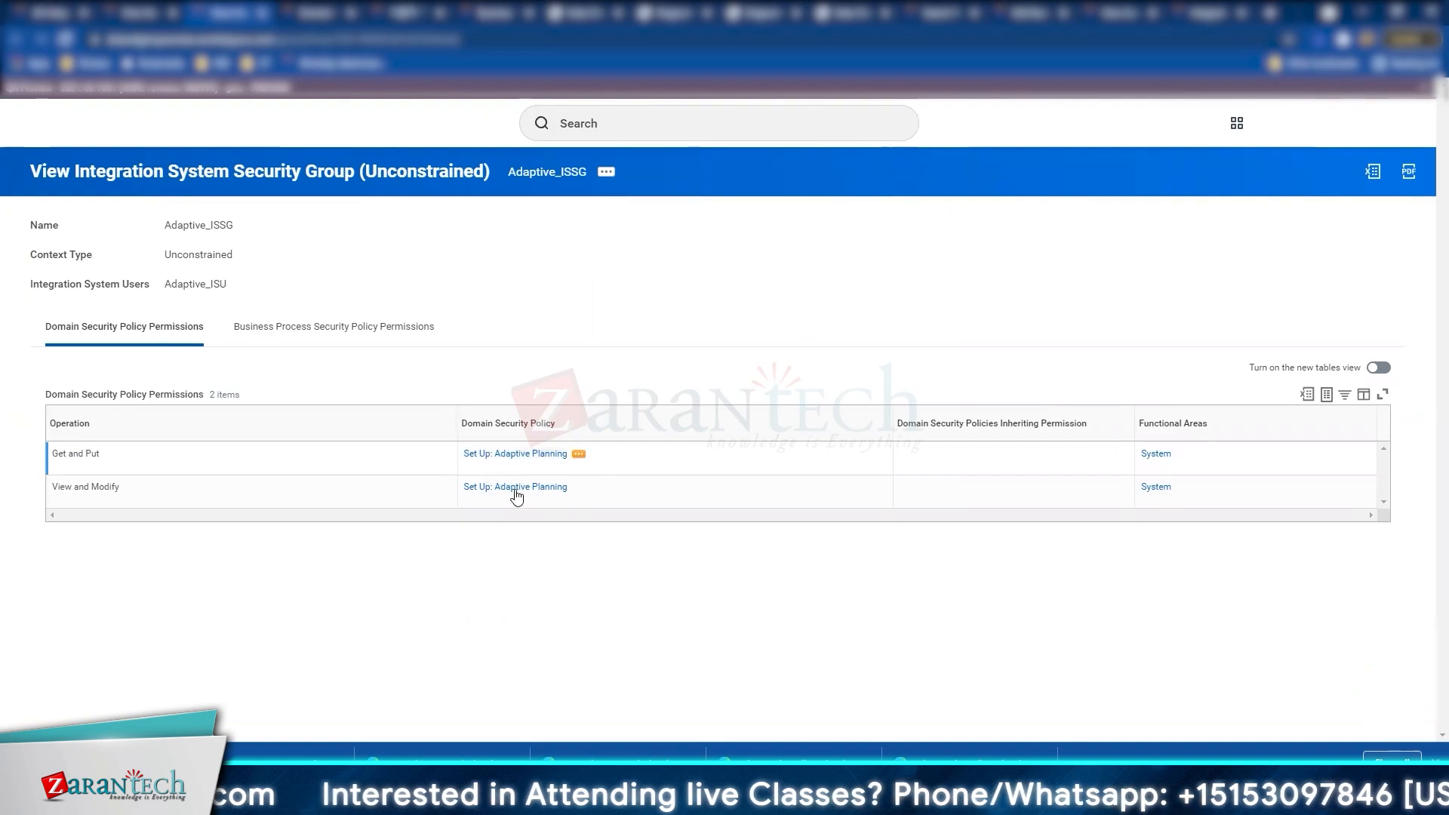
pyautogui.click(378, 326)
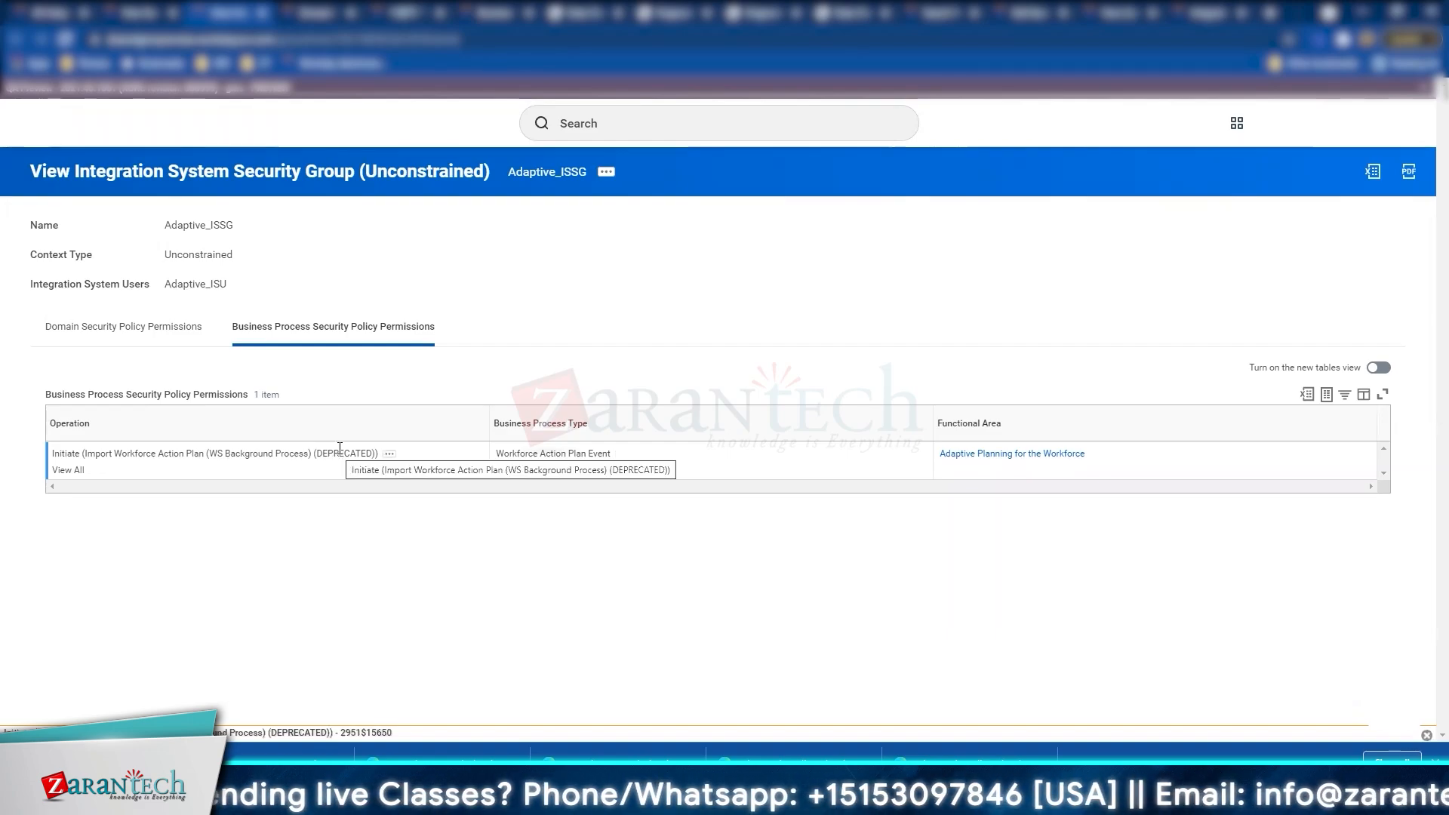
pyautogui.click(145, 327)
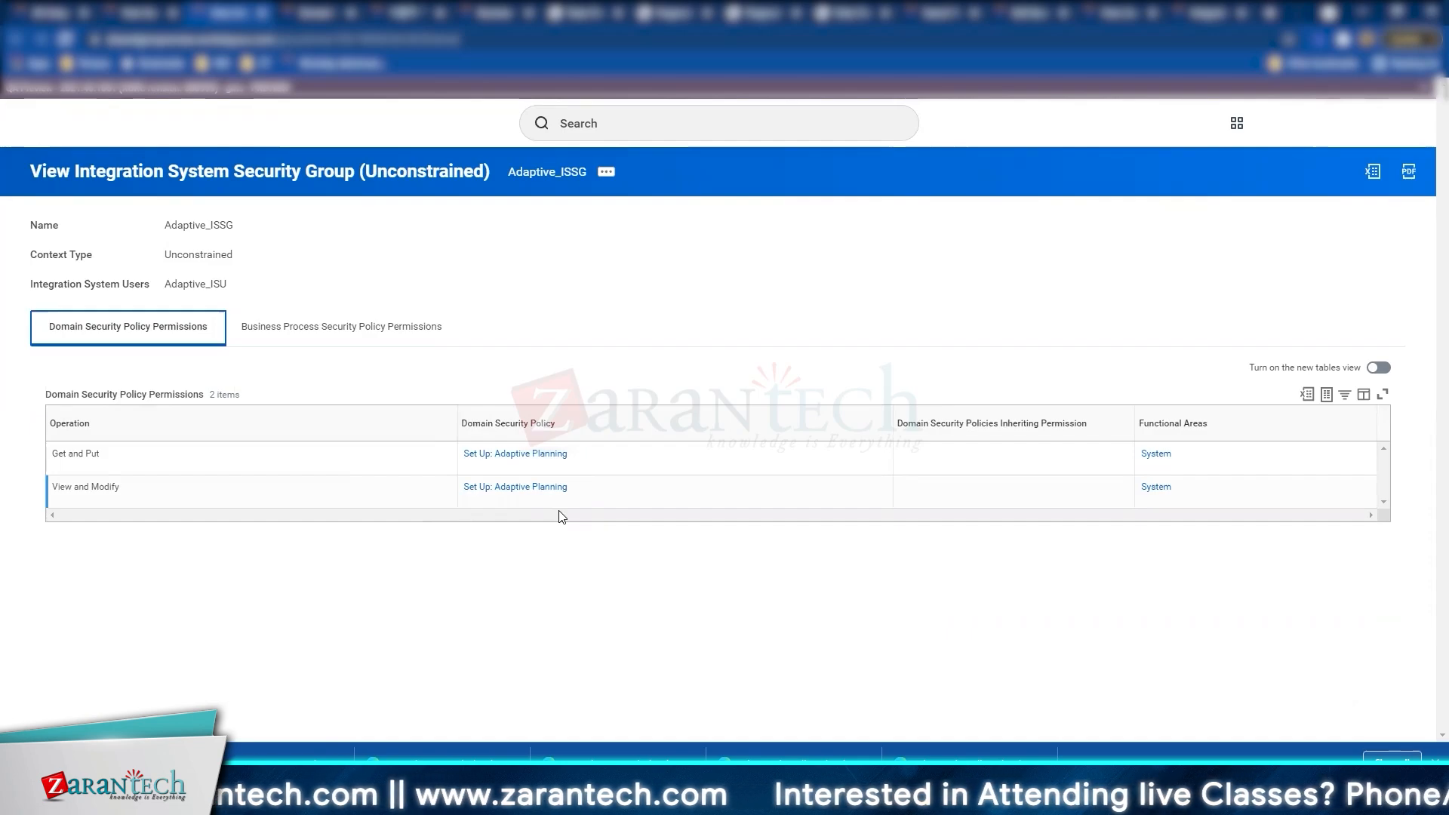
pyautogui.hotkey('alt', 'Tab')
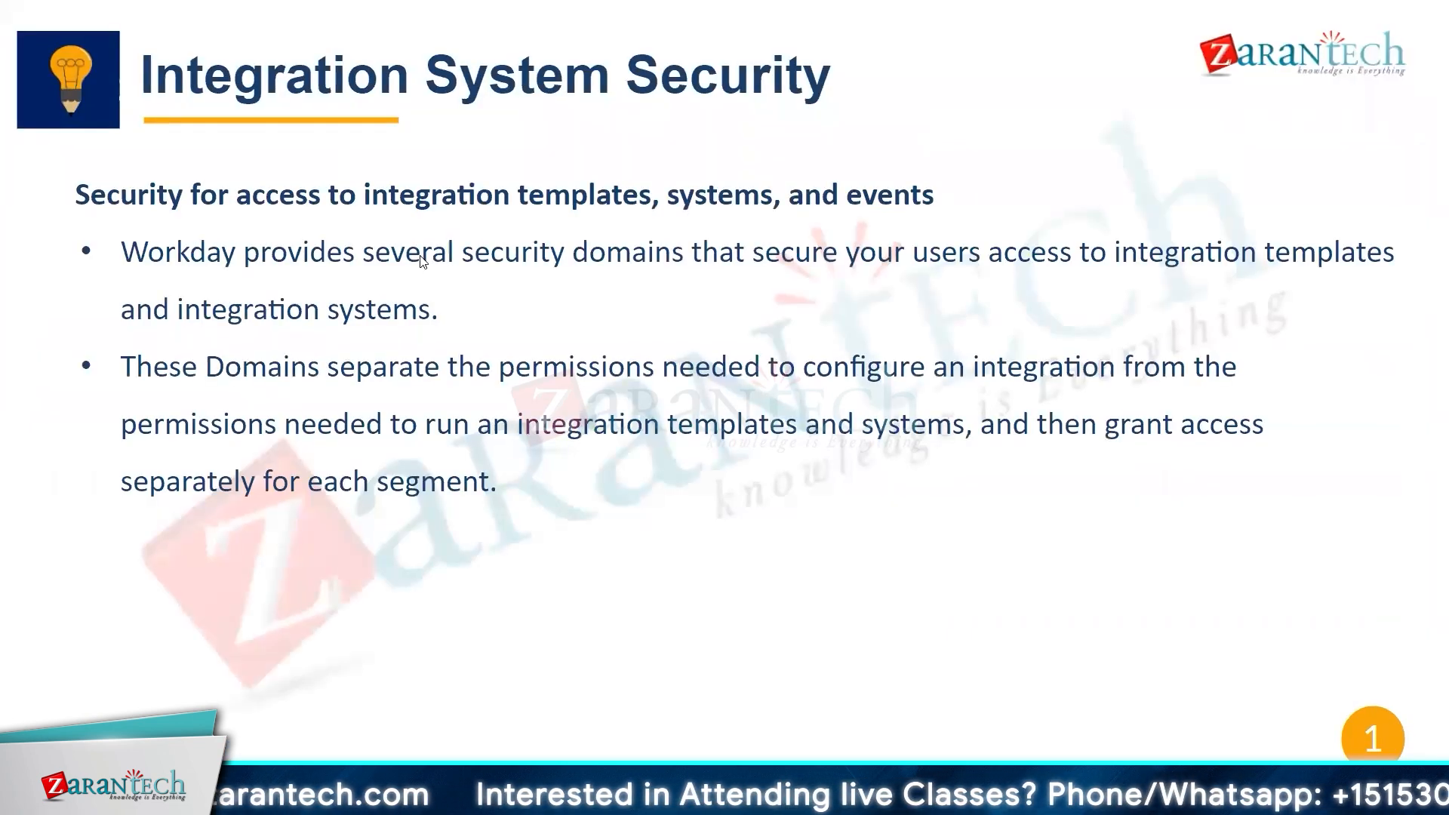
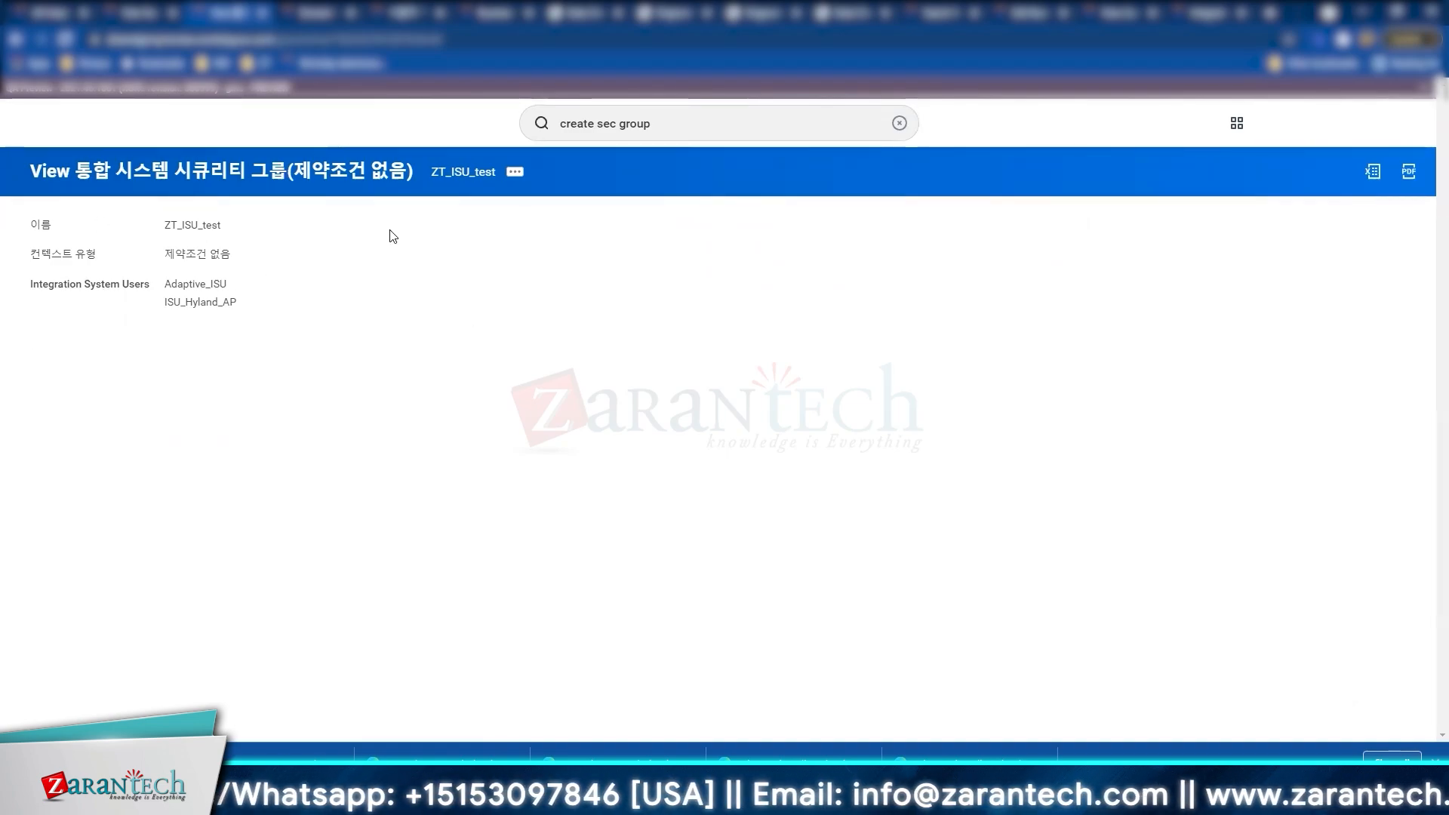
# Step: Show the related actions and Reports menu for the ZT_ISU_test security group
pyautogui.click(514, 185)
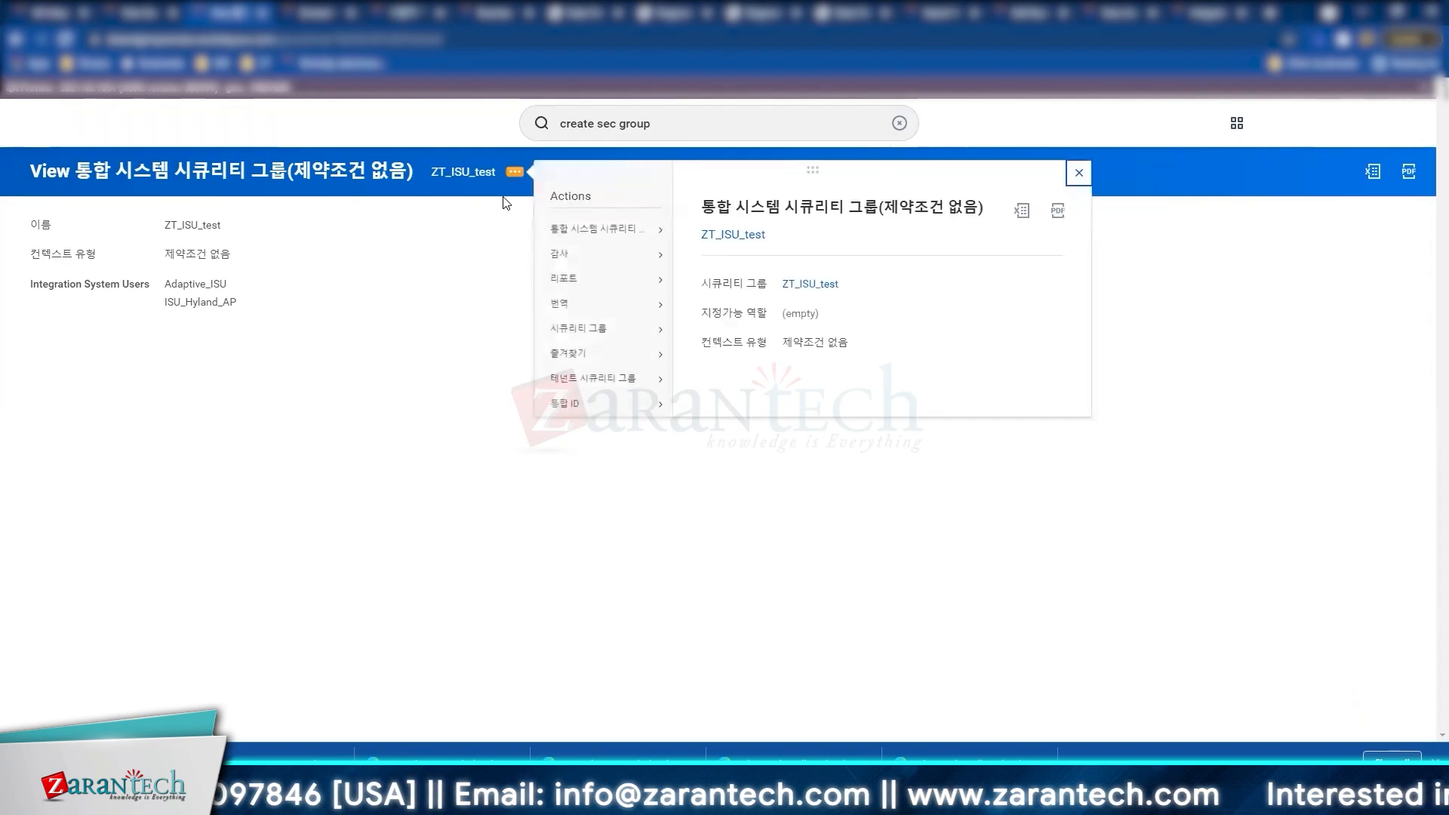
pyautogui.moveTo(579, 281)
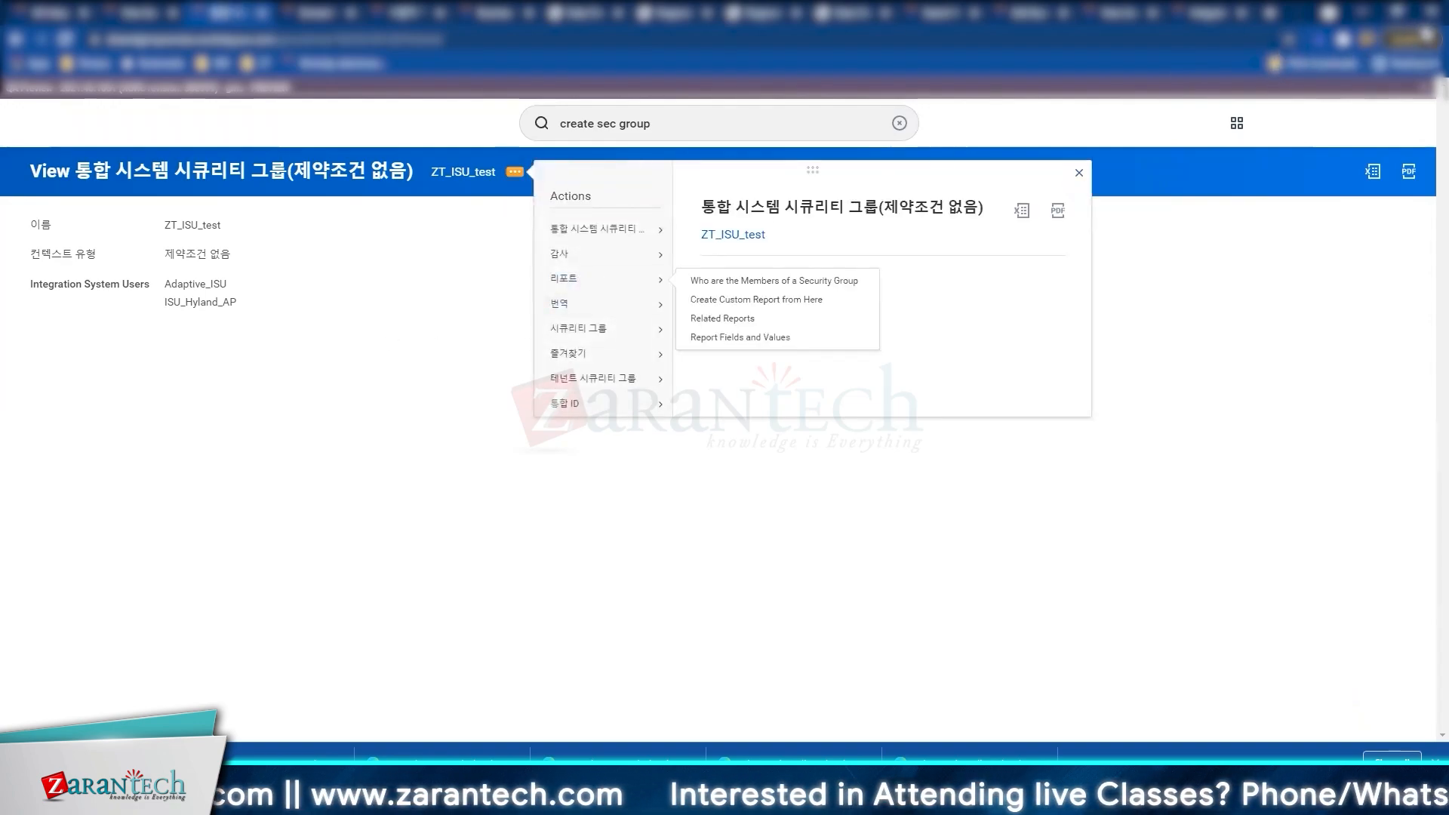
pyautogui.click(1426, 39)
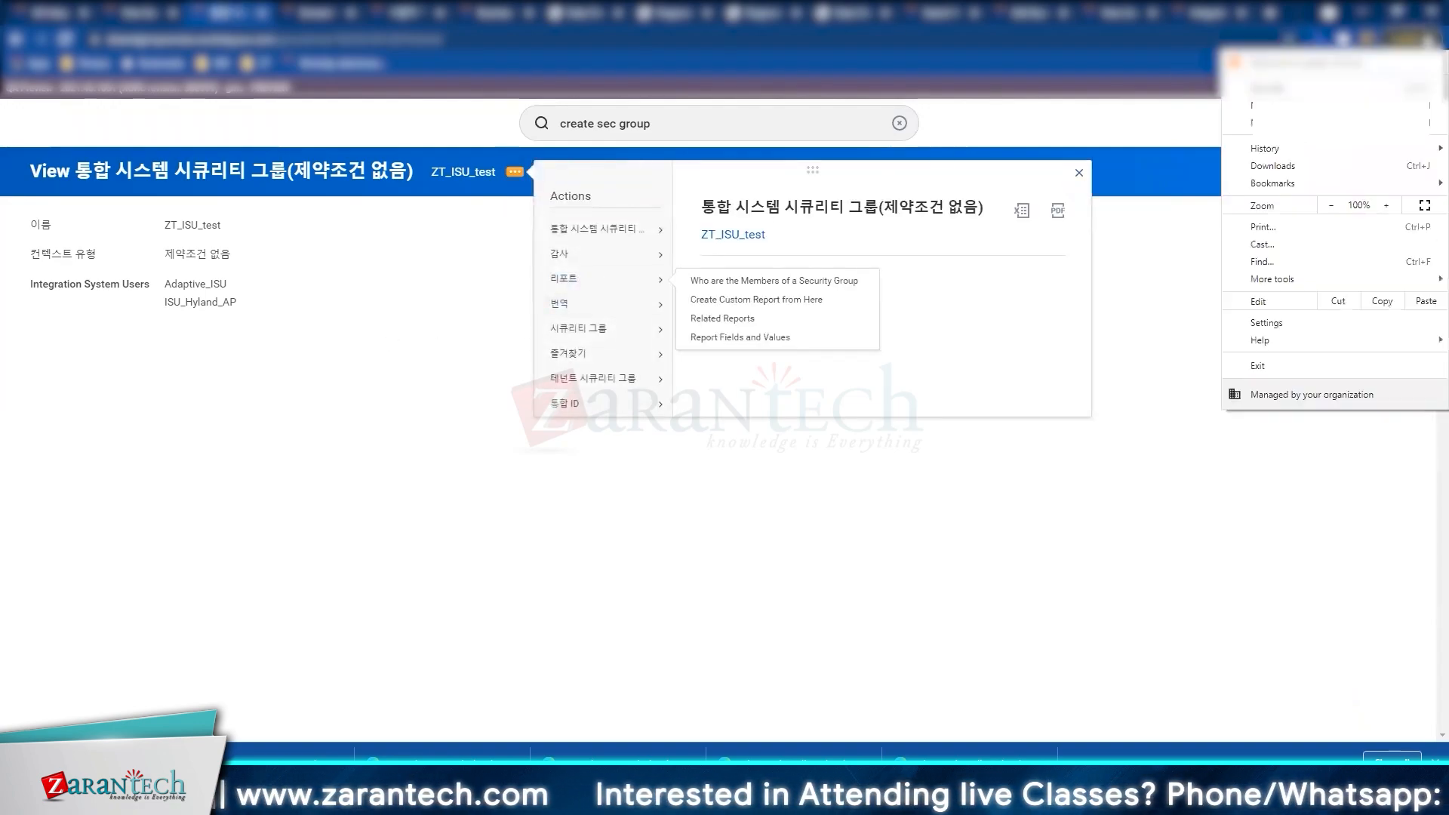
# Step: Advance the slideshow to slide 2, Creating an Integration System User
pyautogui.click(1016, 42)
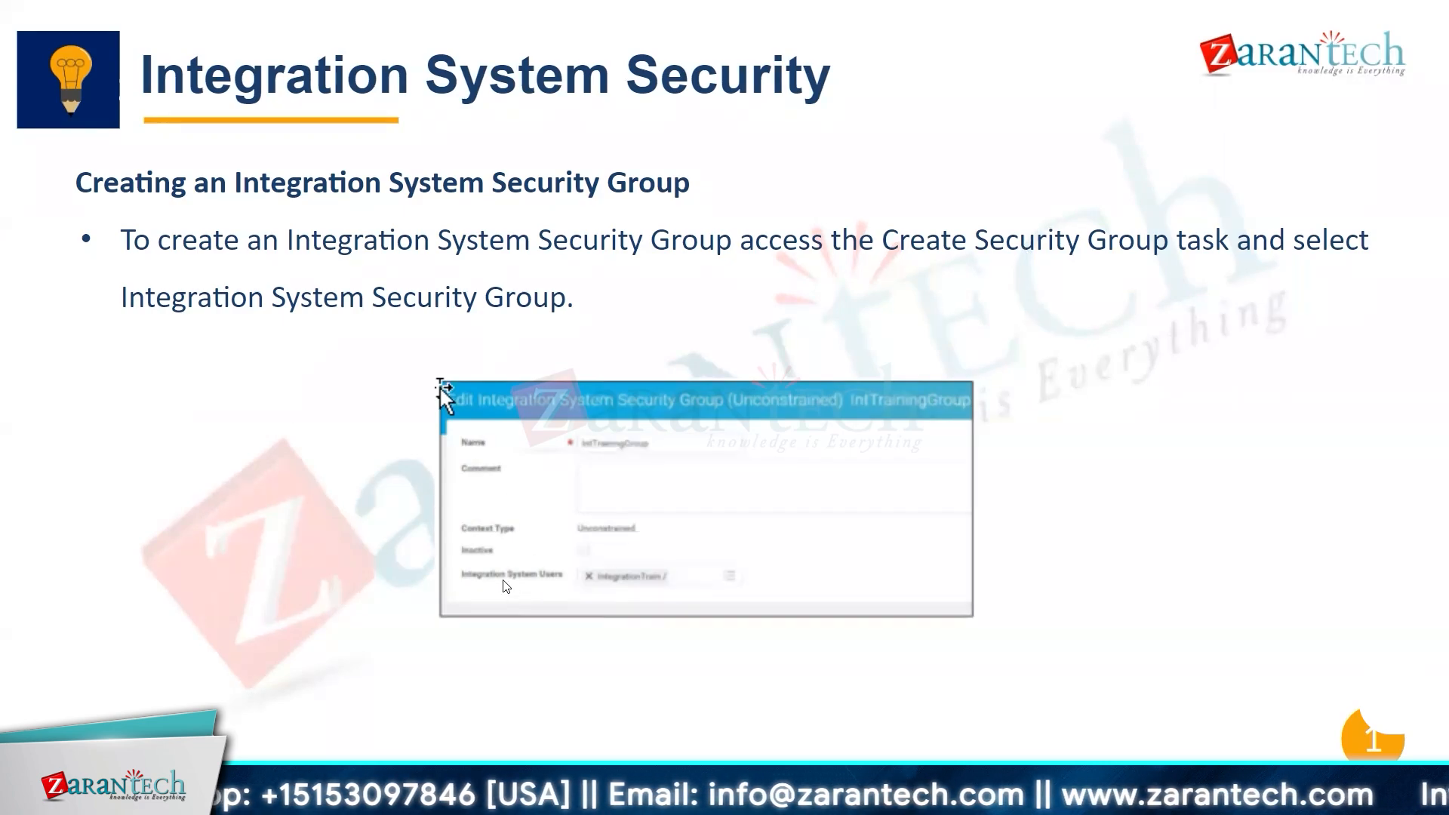
pyautogui.click(612, 590)
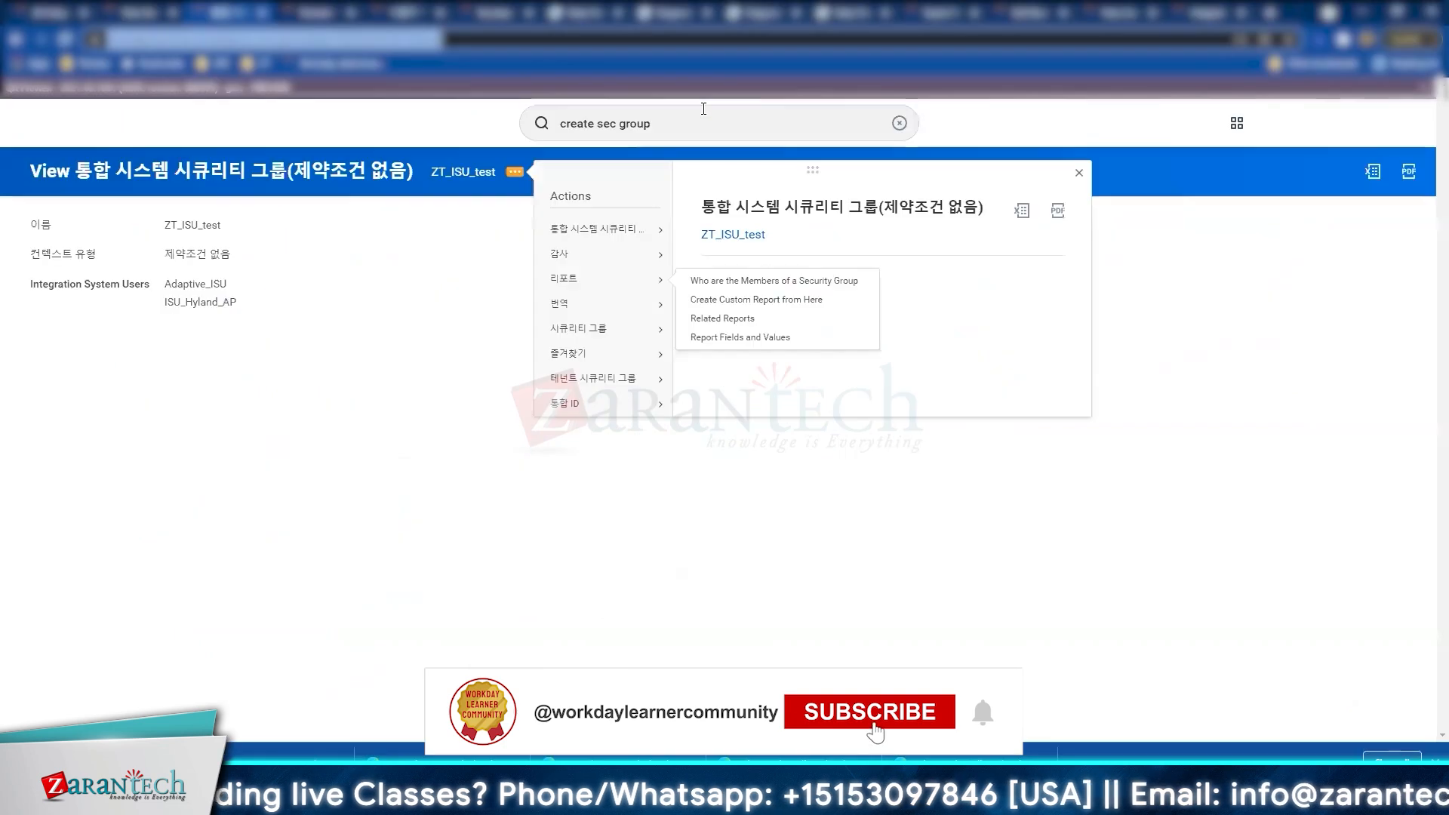
# Step: Search 'int sys user' and launch the Create Integration System User task
pyautogui.moveTo(619, 123); pyautogui.dragTo(703, 109)
pyautogui.press('BackSpace')
pyautogui.press('BackSpace')
pyautogui.press('BackSpace')
pyautogui.press('BackSpace')
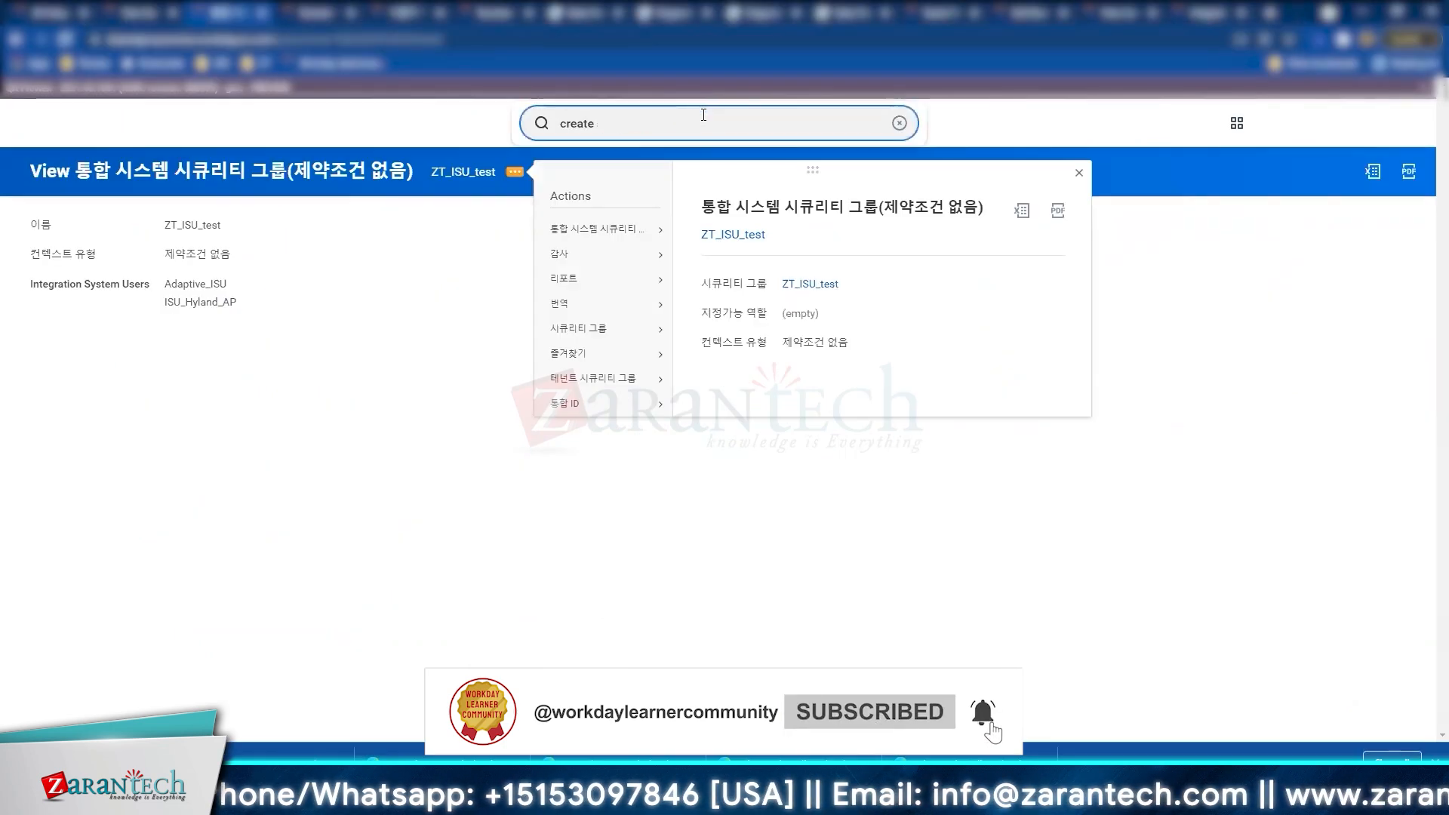
pyautogui.write('int sys')
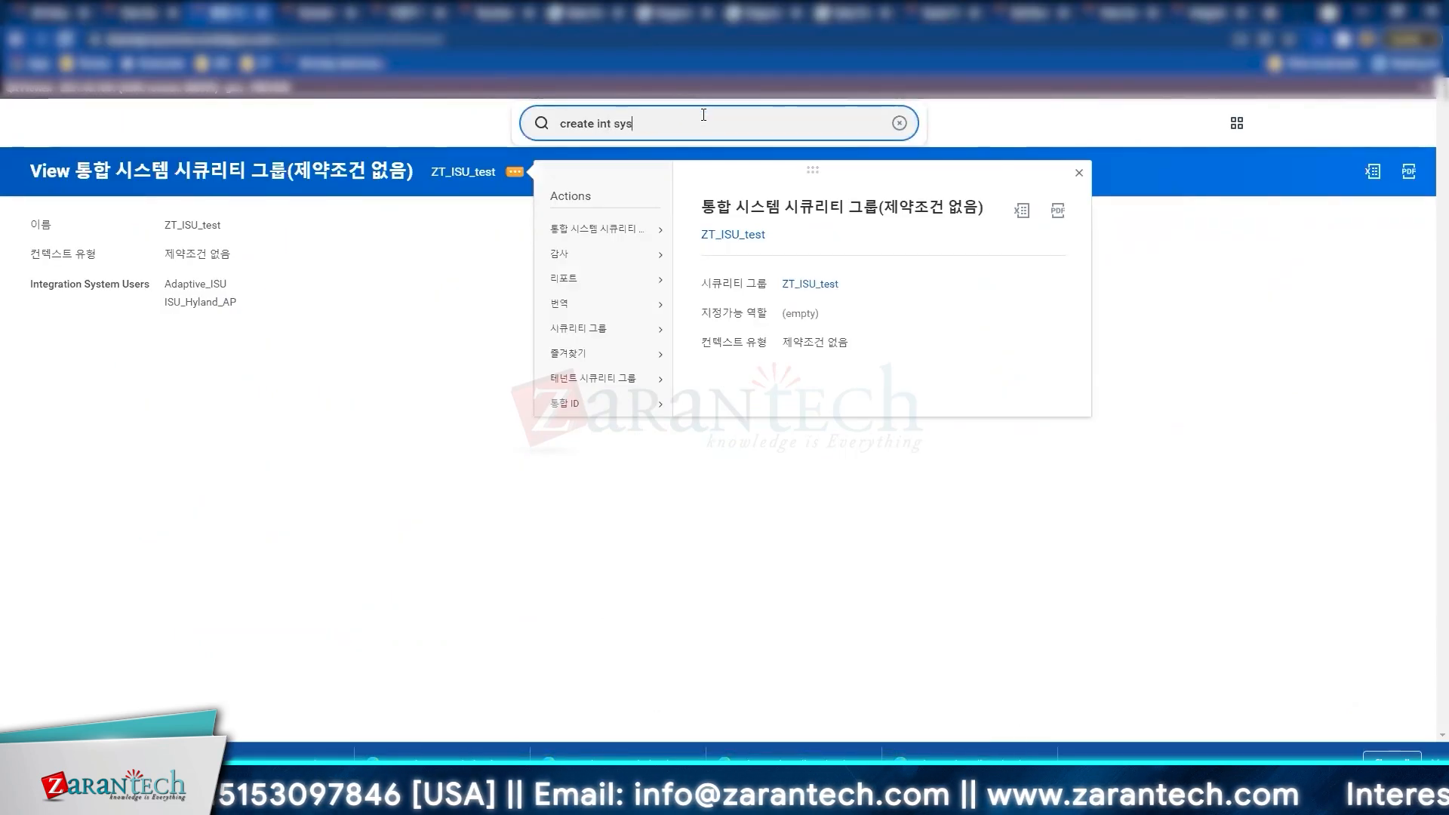
pyautogui.write(' user')
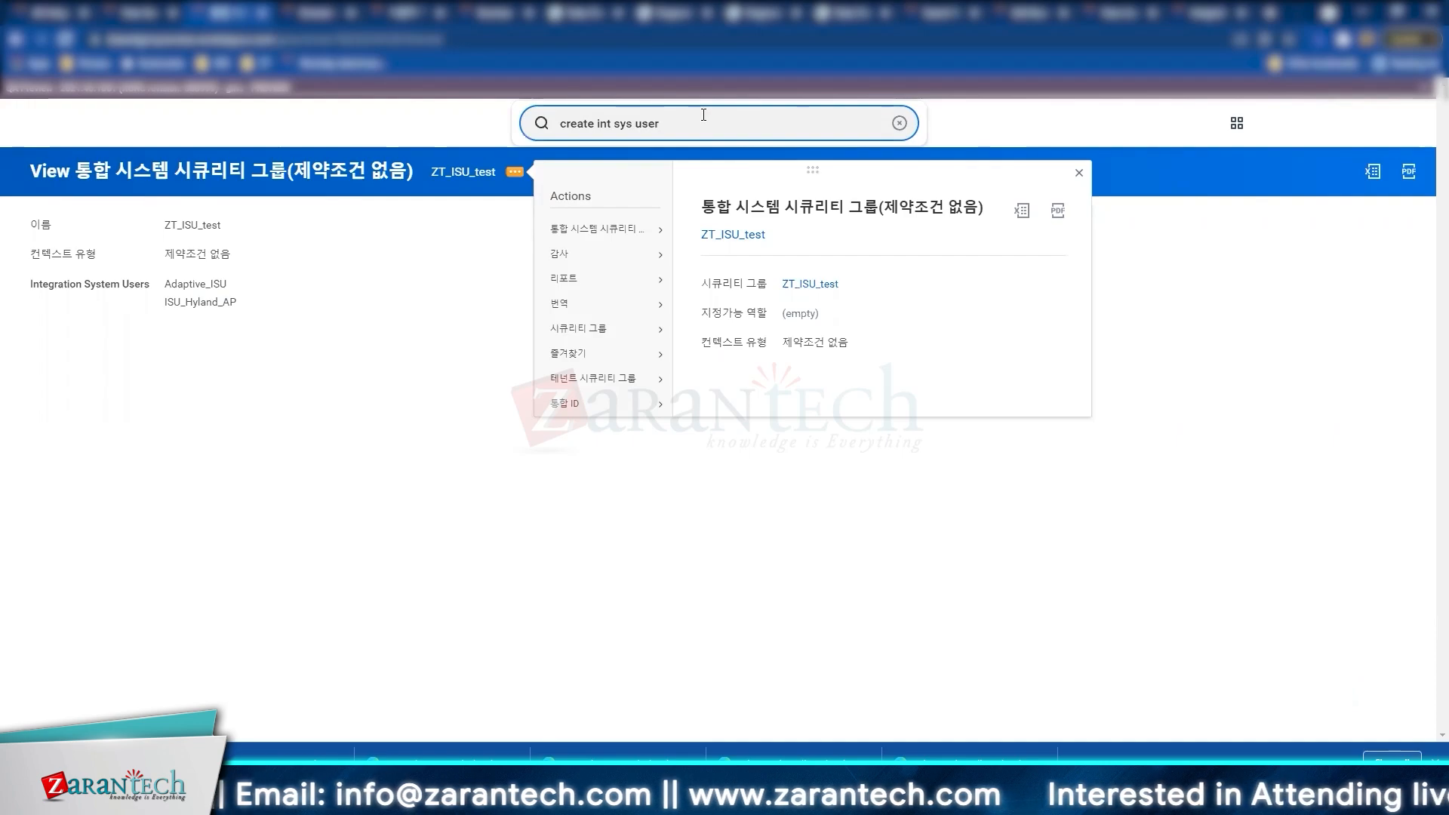
pyautogui.click(604, 167)
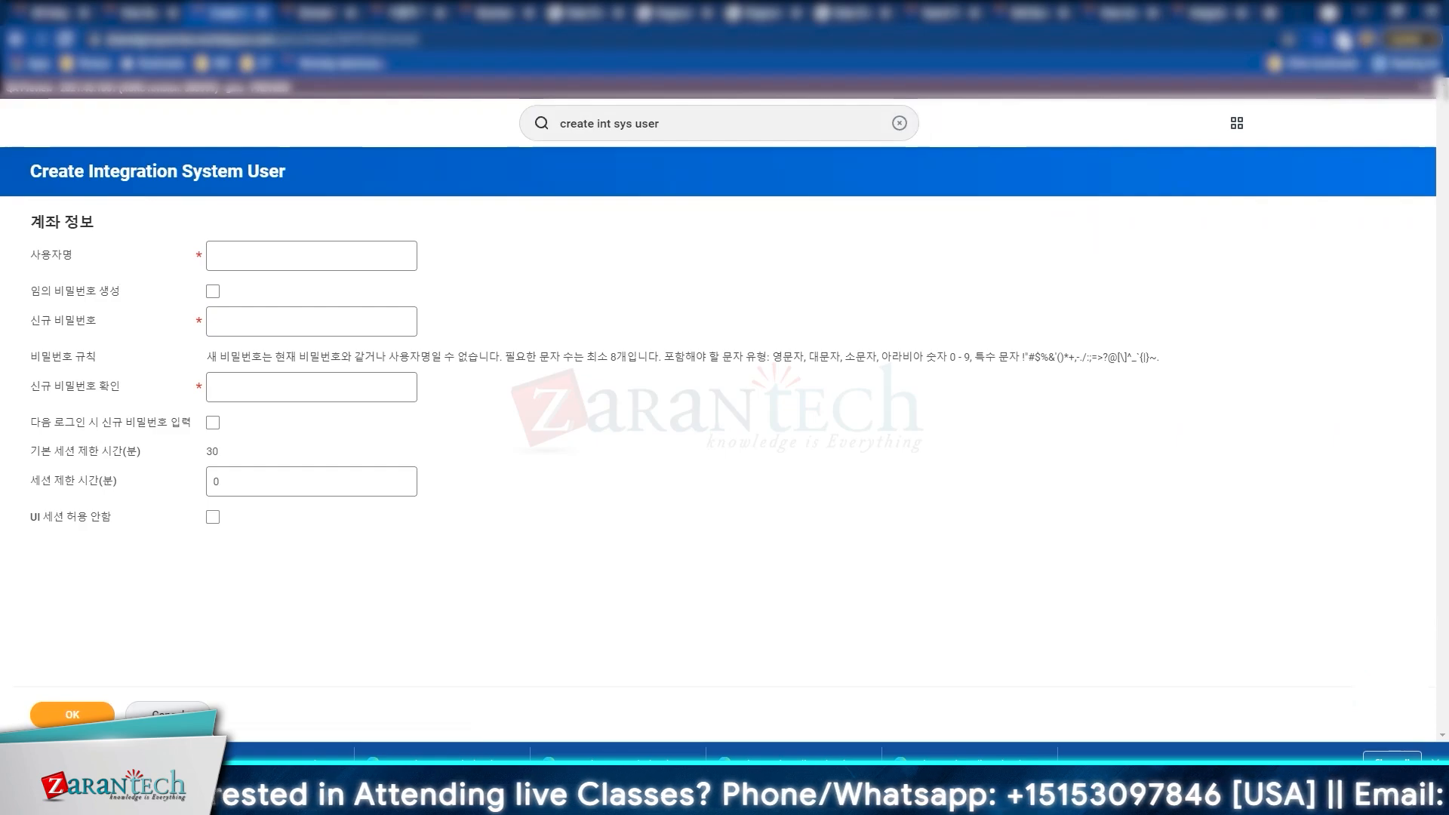
# Step: Enter ZT_ISU_TEST as the new integration system user's user name
pyautogui.click(379, 265)
pyautogui.write('ZT')
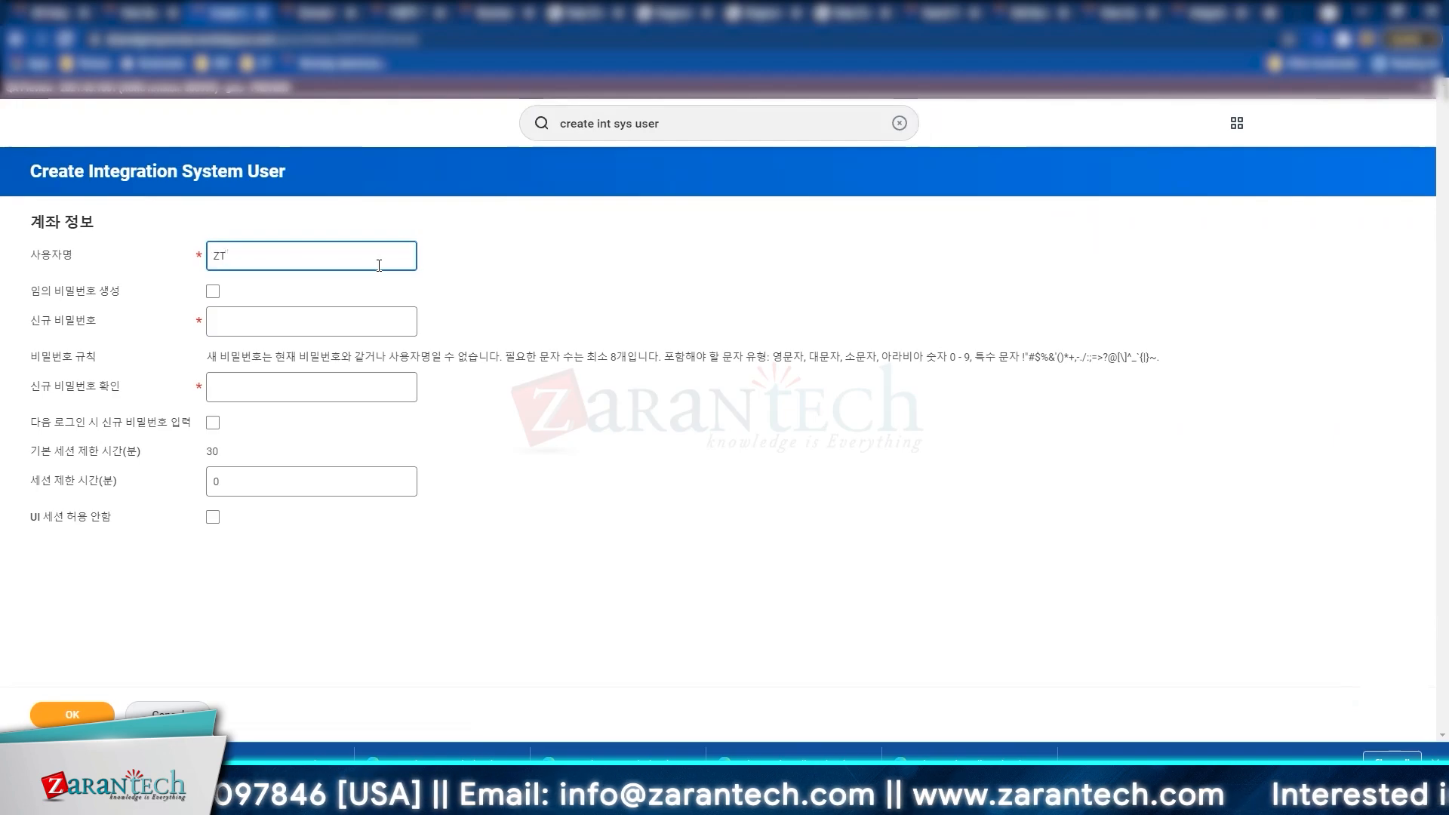
pyautogui.write('_ISU')
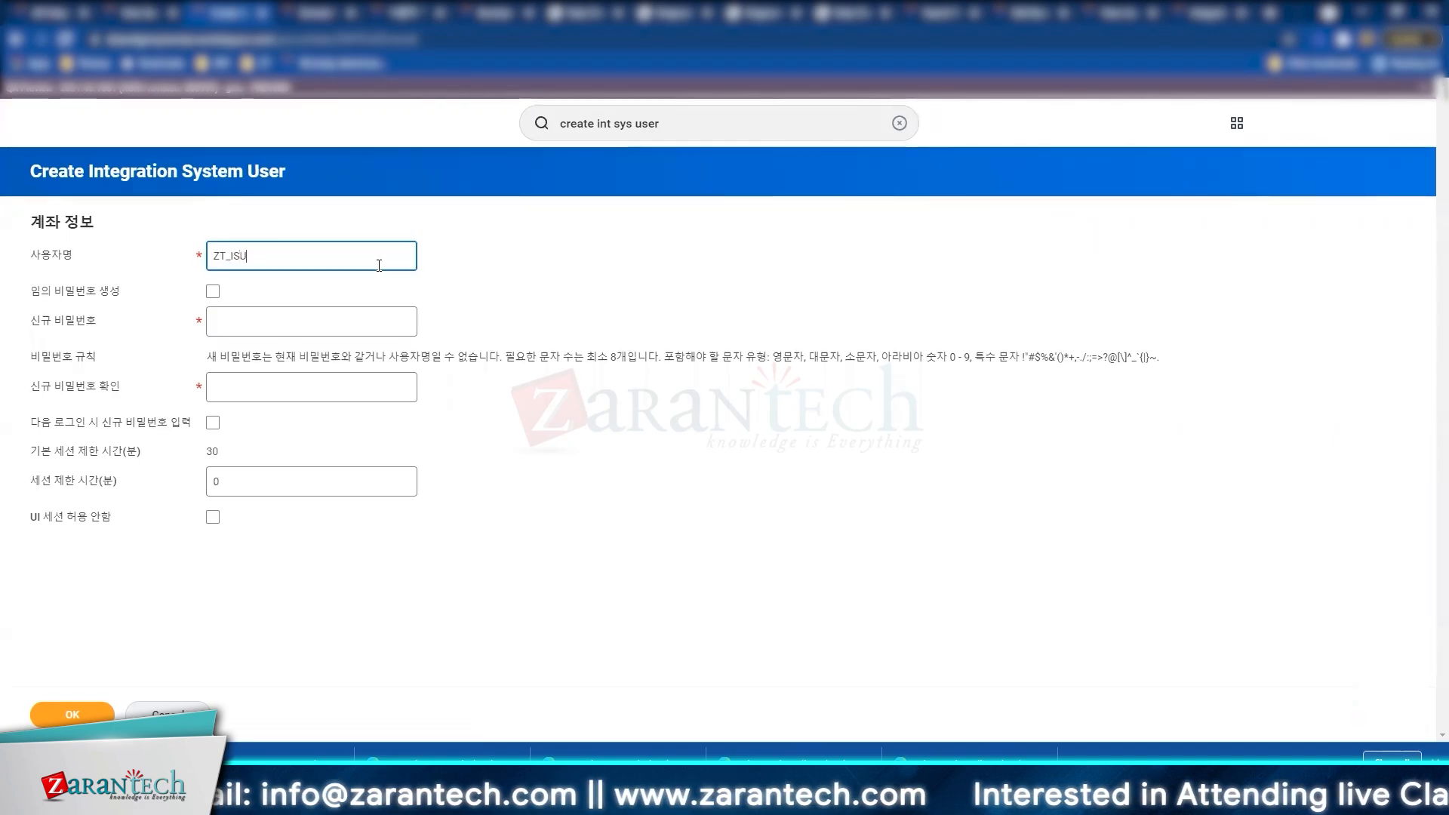
pyautogui.write('_TEST')
pyautogui.press('Tab')
pyautogui.press('Tab')
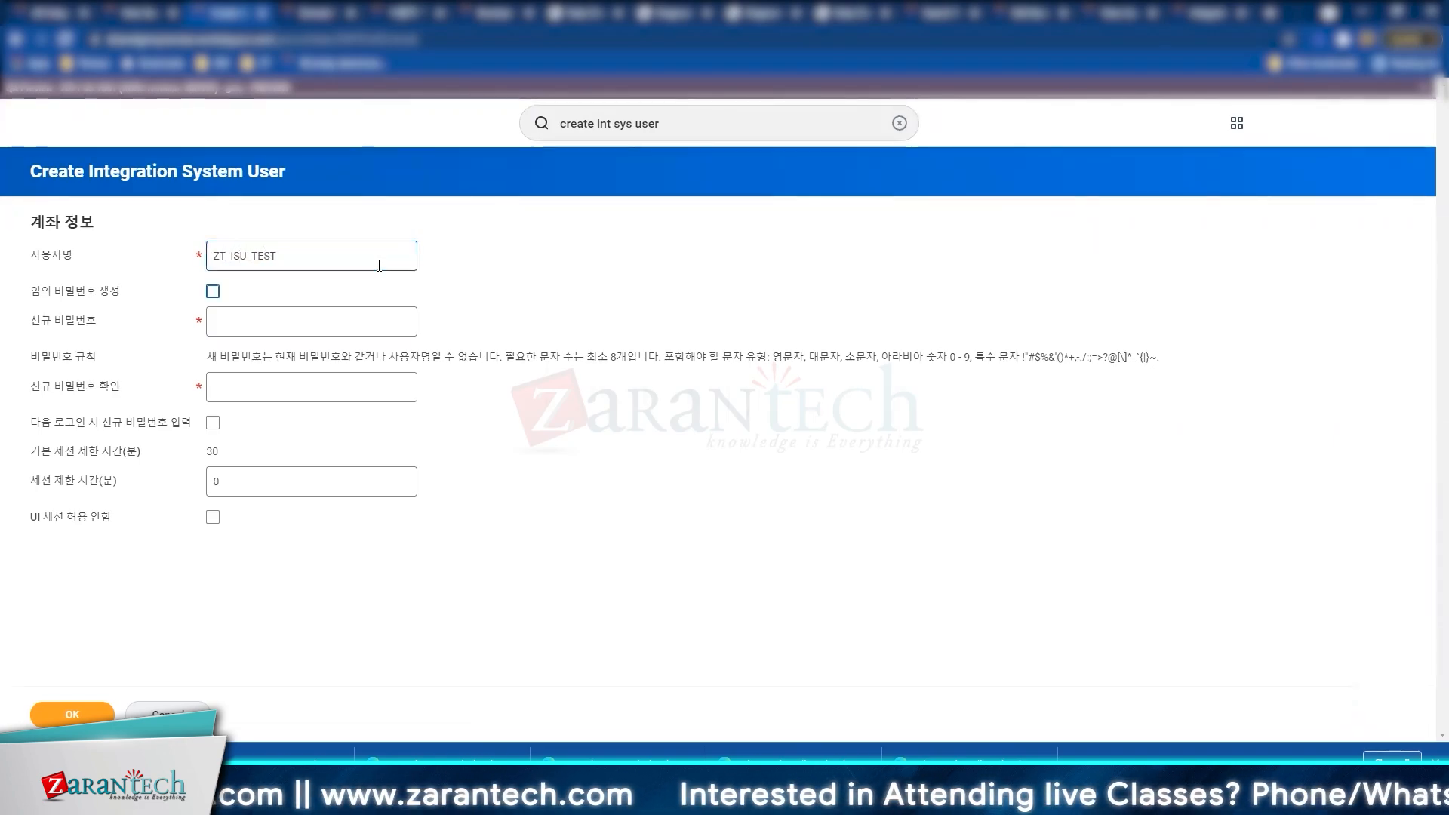
# Step: Translate the 신규 비밀번호 password label into English with the translator extension
pyautogui.tripleClick(80, 322)
pyautogui.click(76, 304)
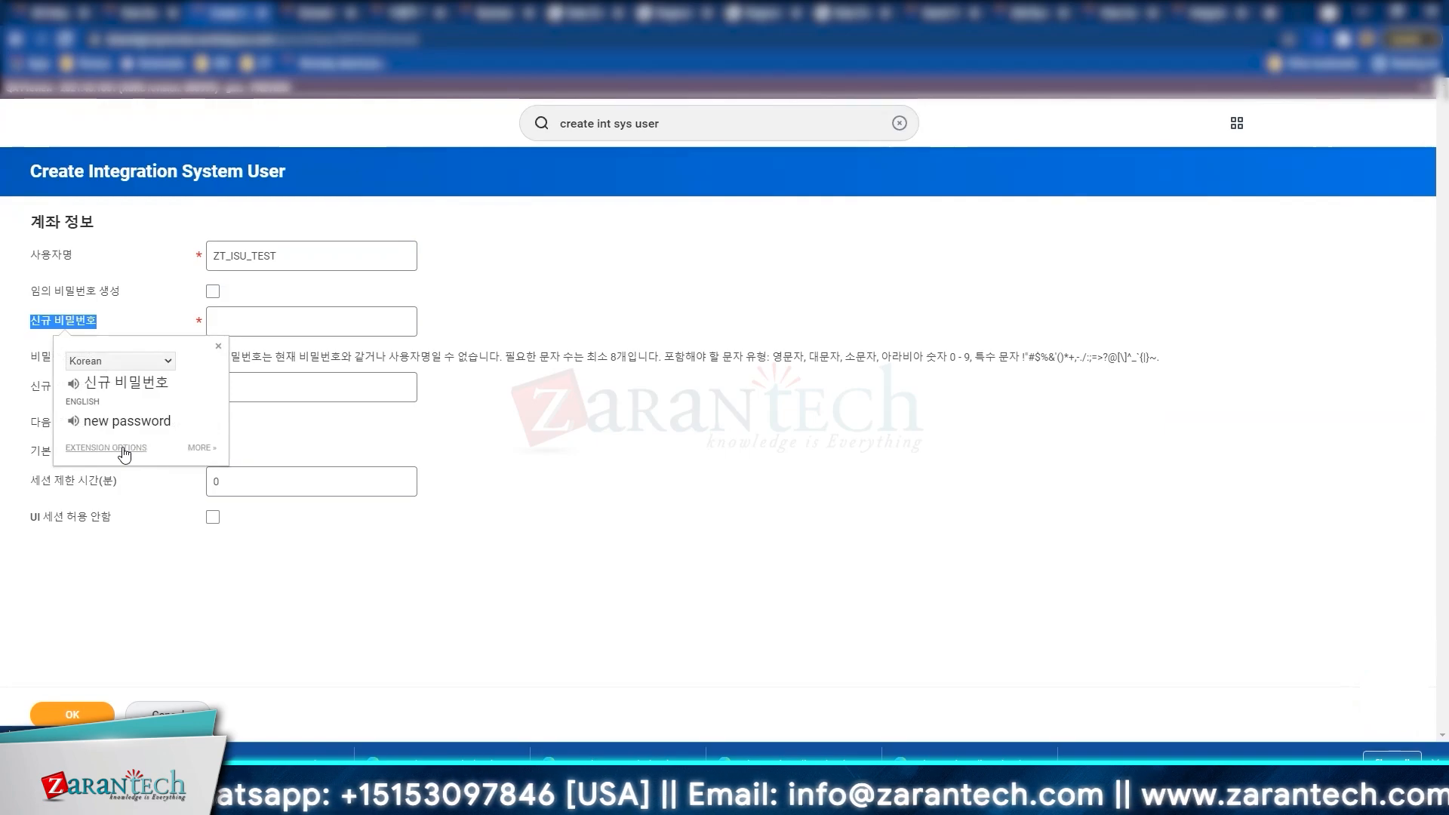
pyautogui.click(123, 448)
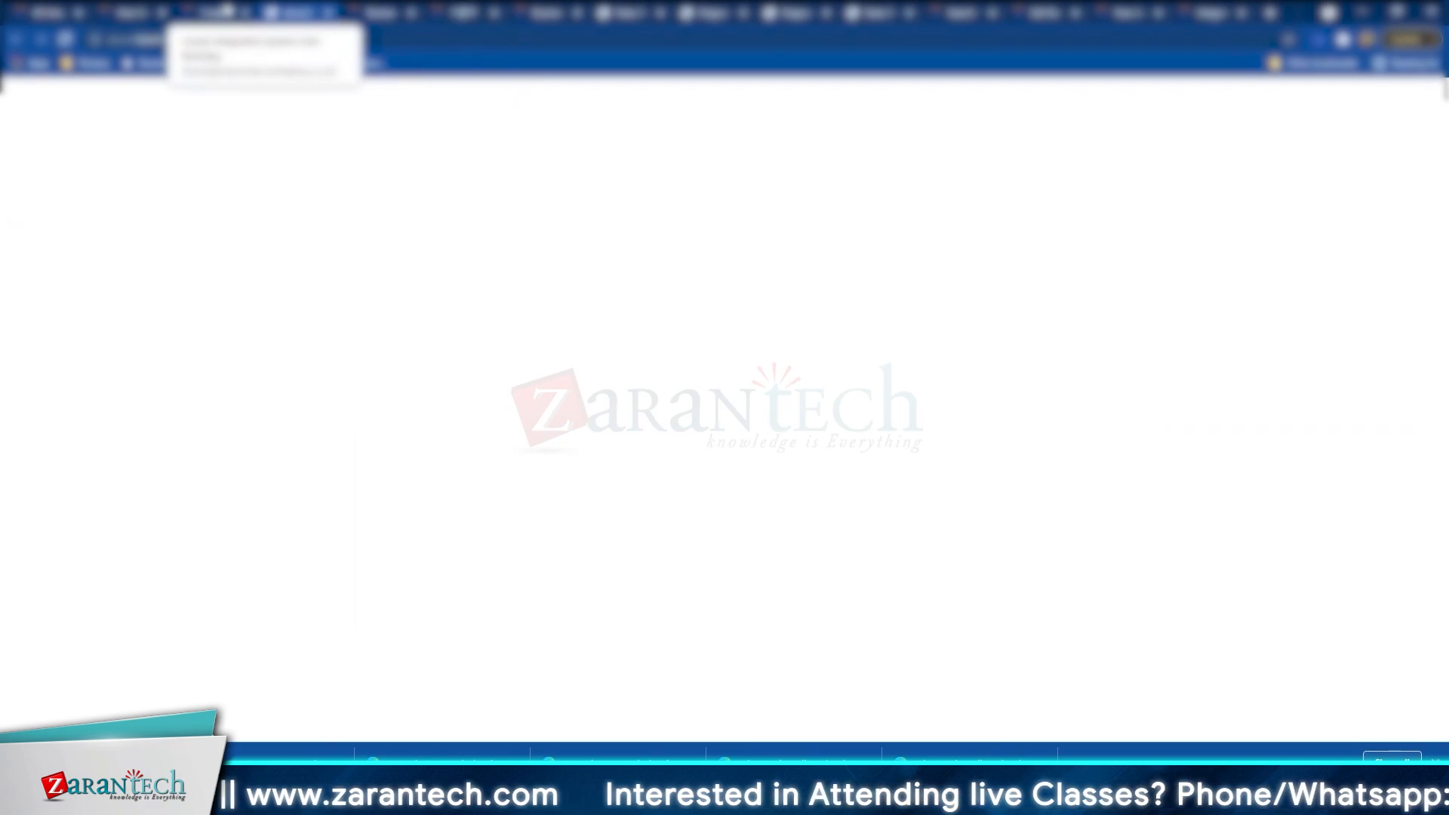
pyautogui.click(224, 11)
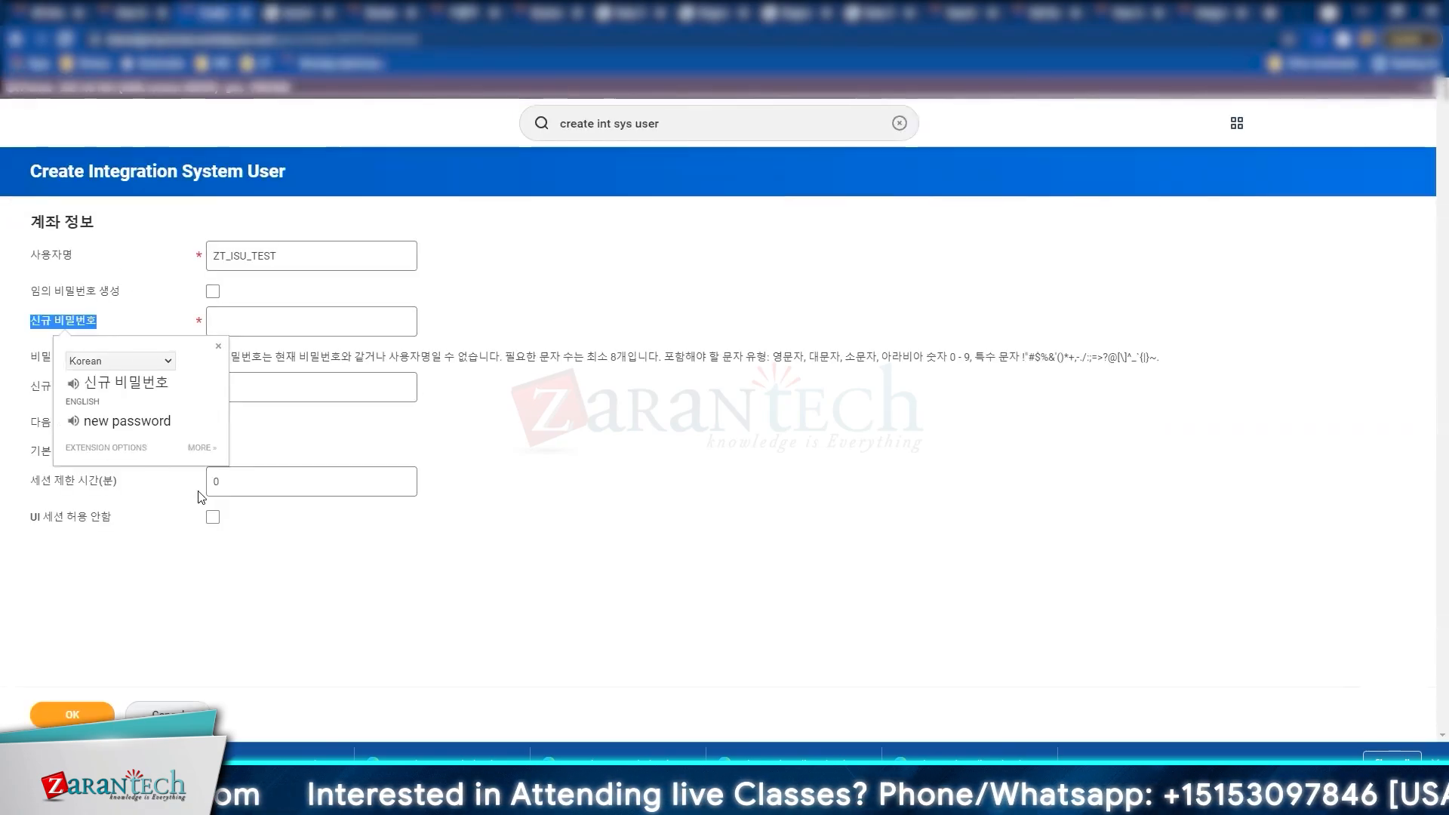
# Step: Enter the new password for ZT_ISU_TEST on the English-translated form
pyautogui.click(341, 342)
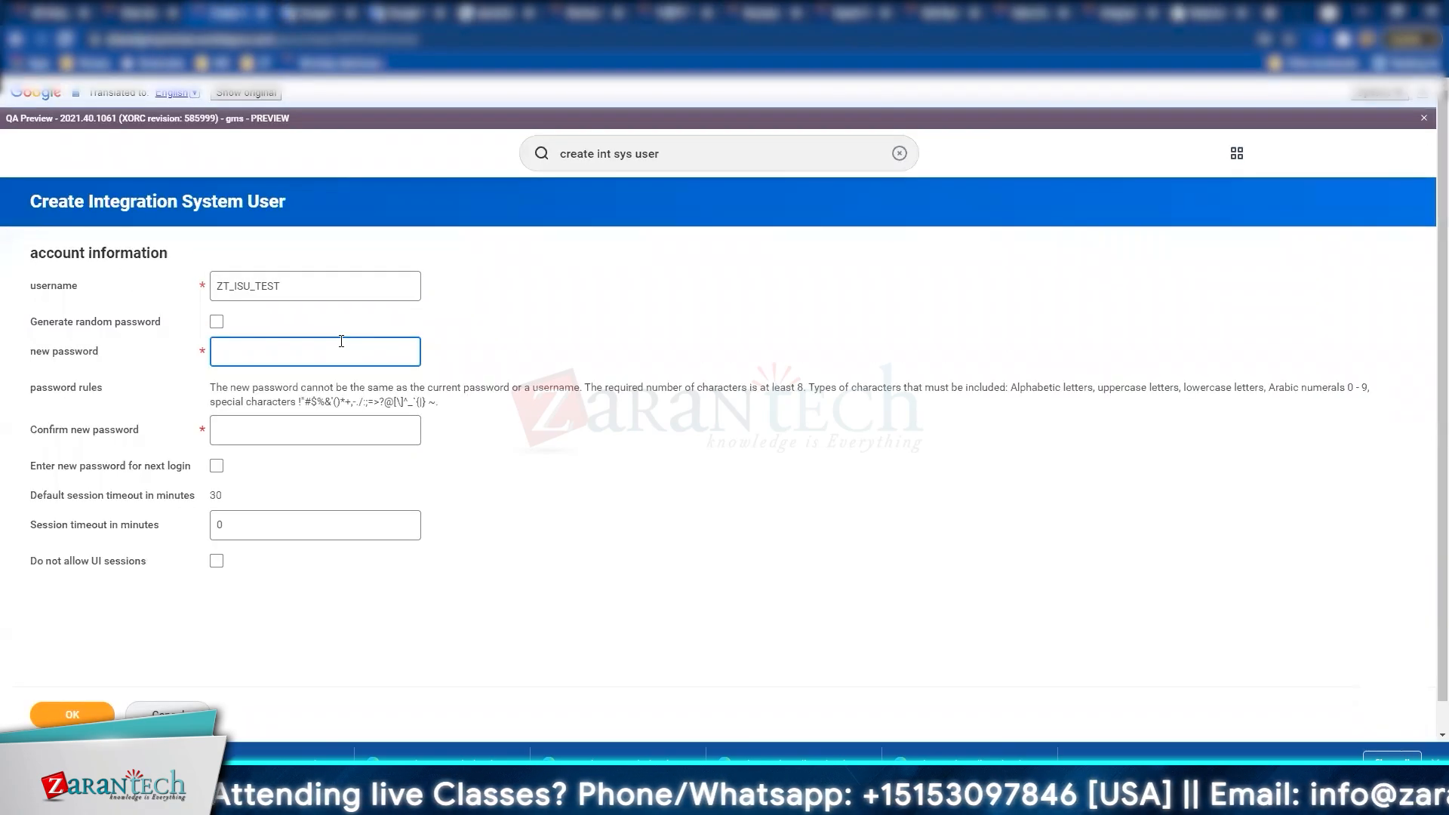
pyautogui.write('•••')
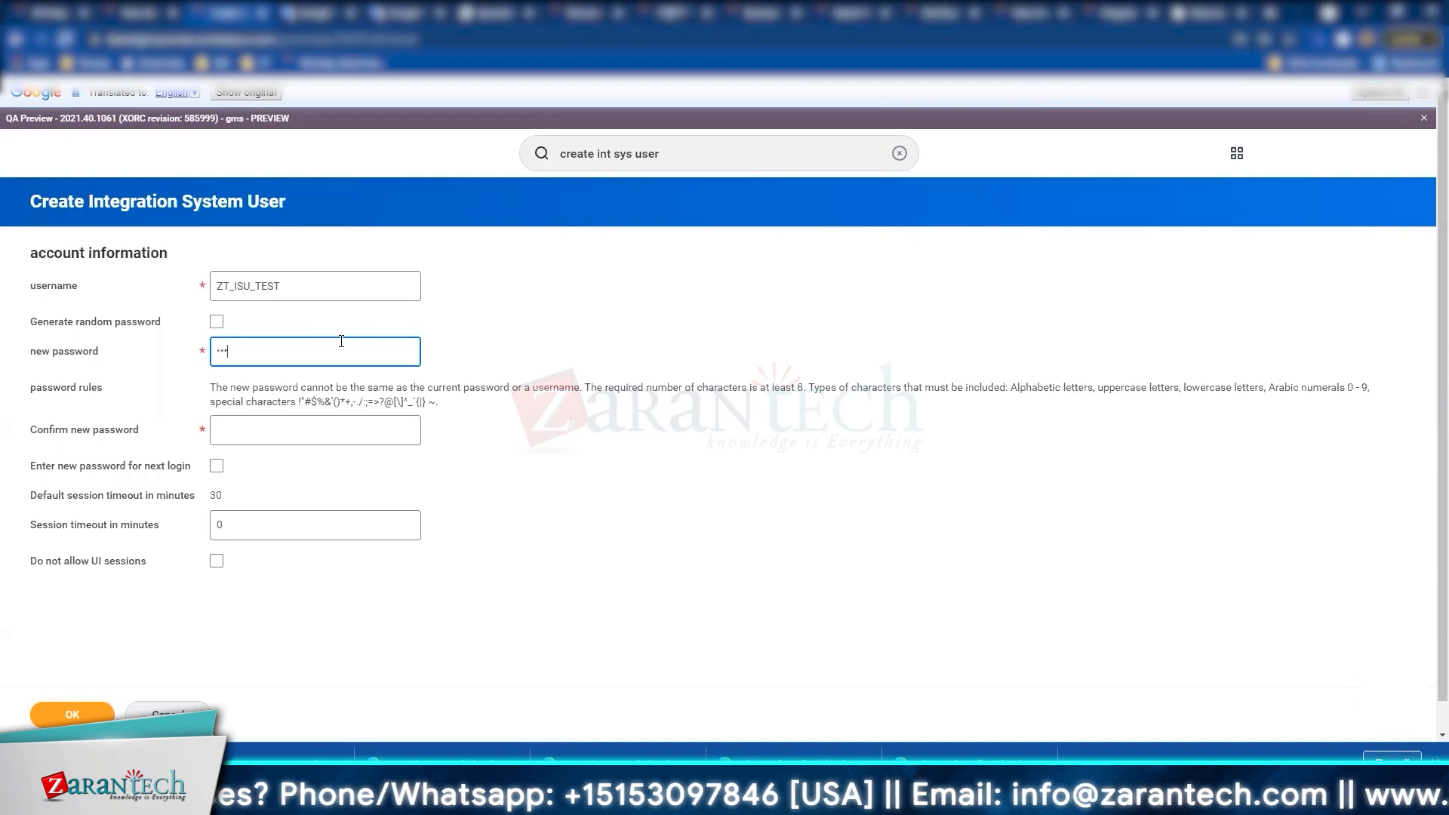
pyautogui.write('••••')
pyautogui.press('Tab')
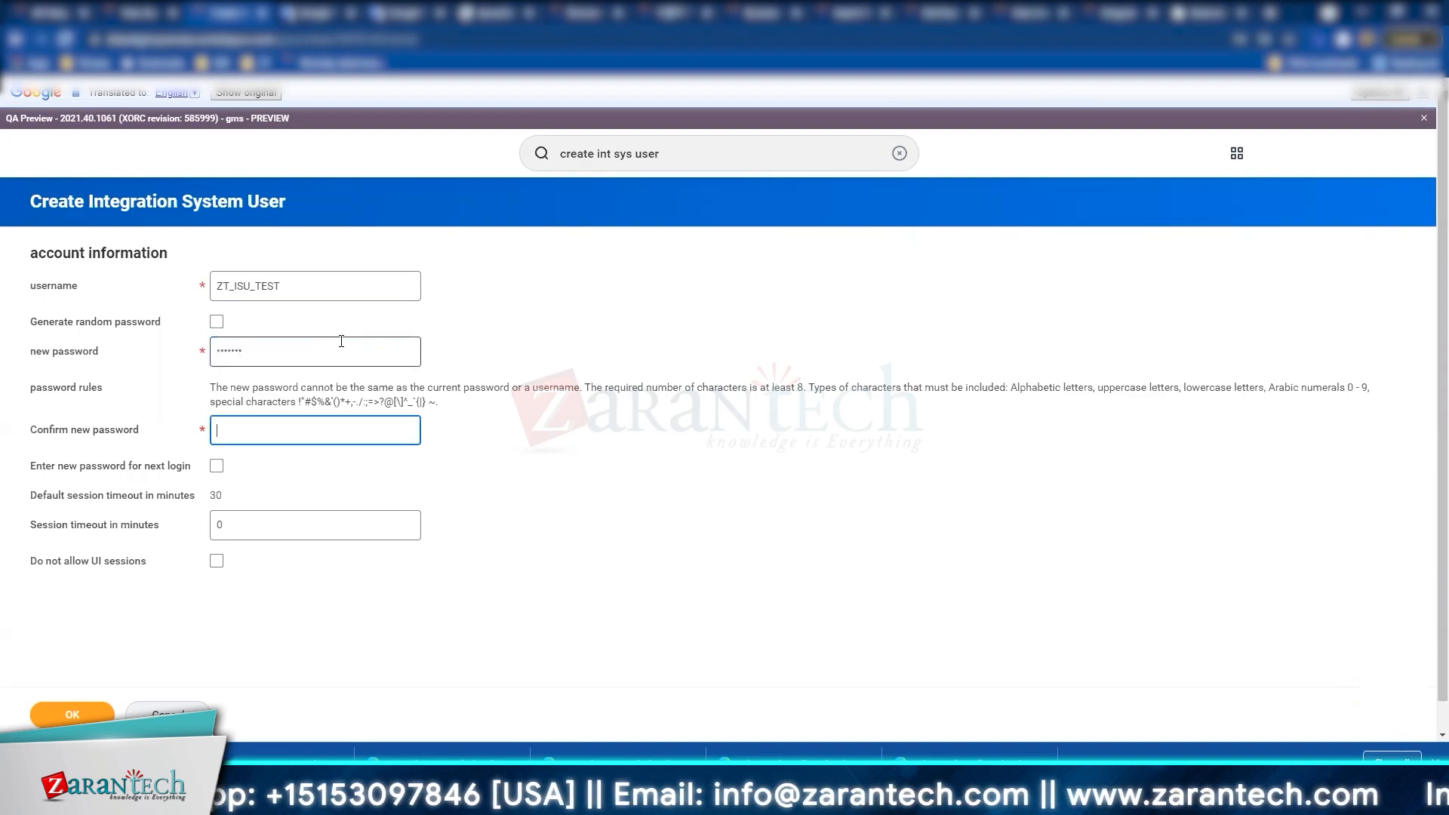
pyautogui.write('•••••••')
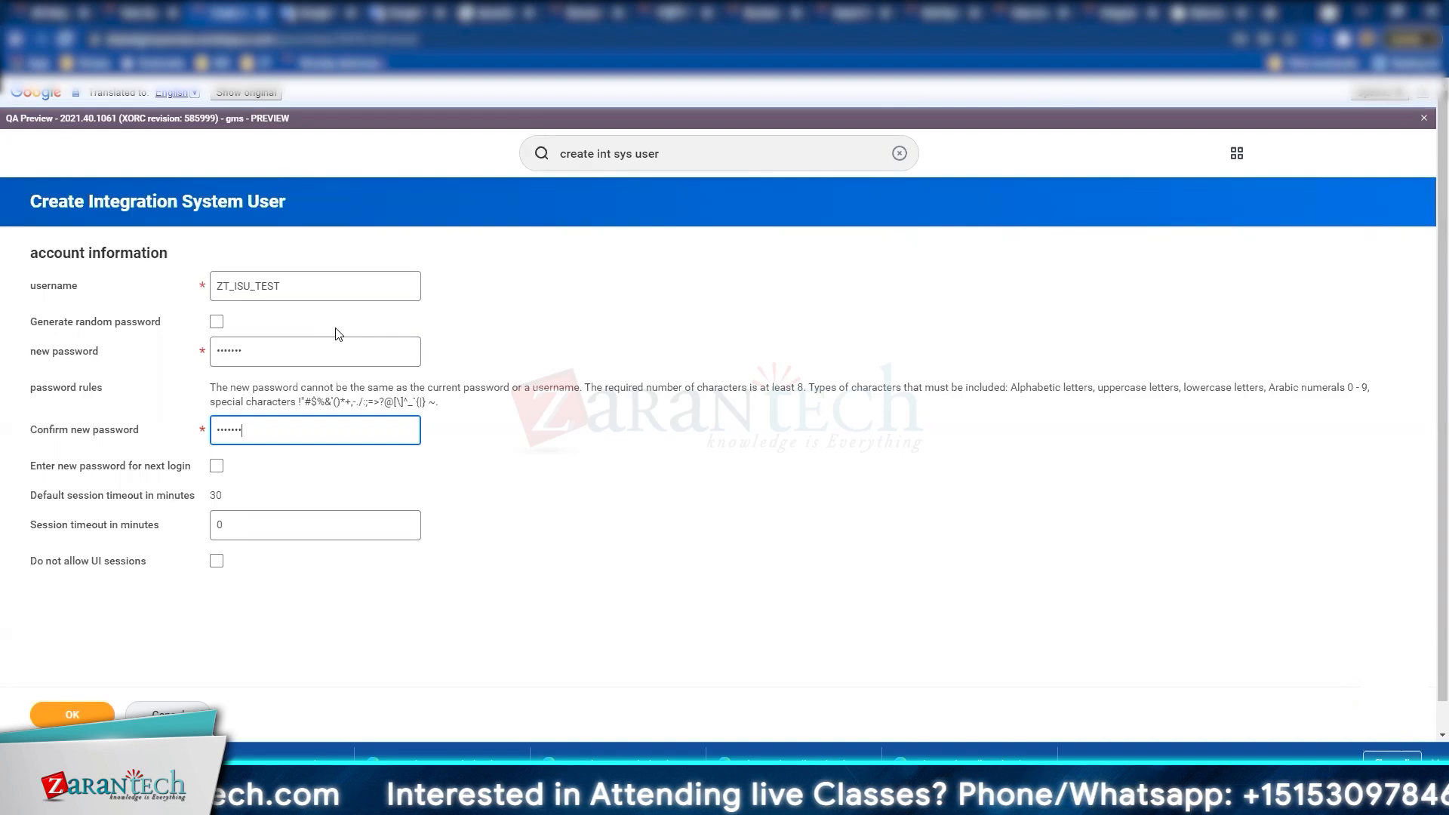
# Step: Try the password-change and random-password options, then manually re-enter and confirm the password
pyautogui.click(217, 466)
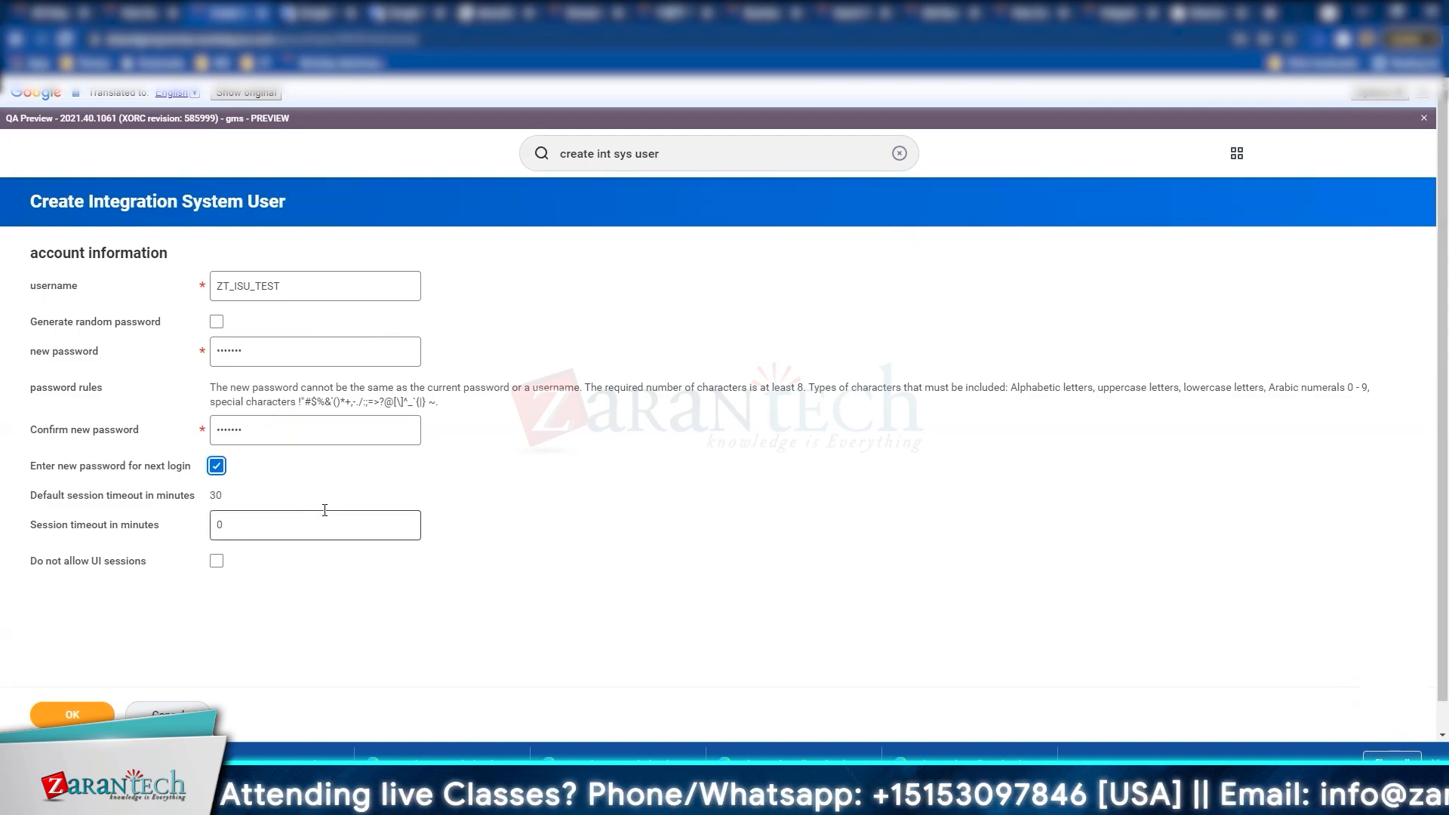
pyautogui.click(217, 467)
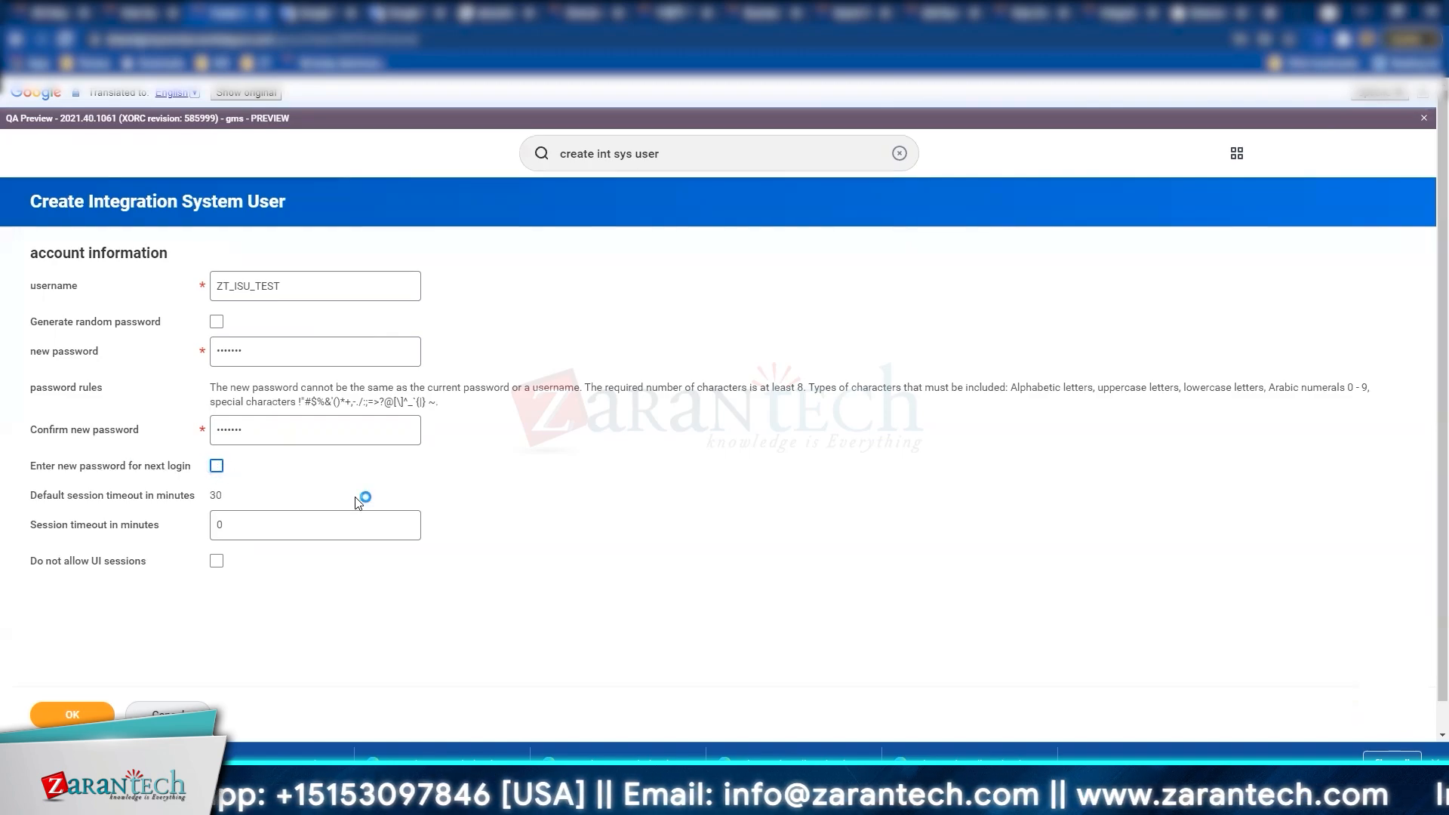
pyautogui.click(217, 322)
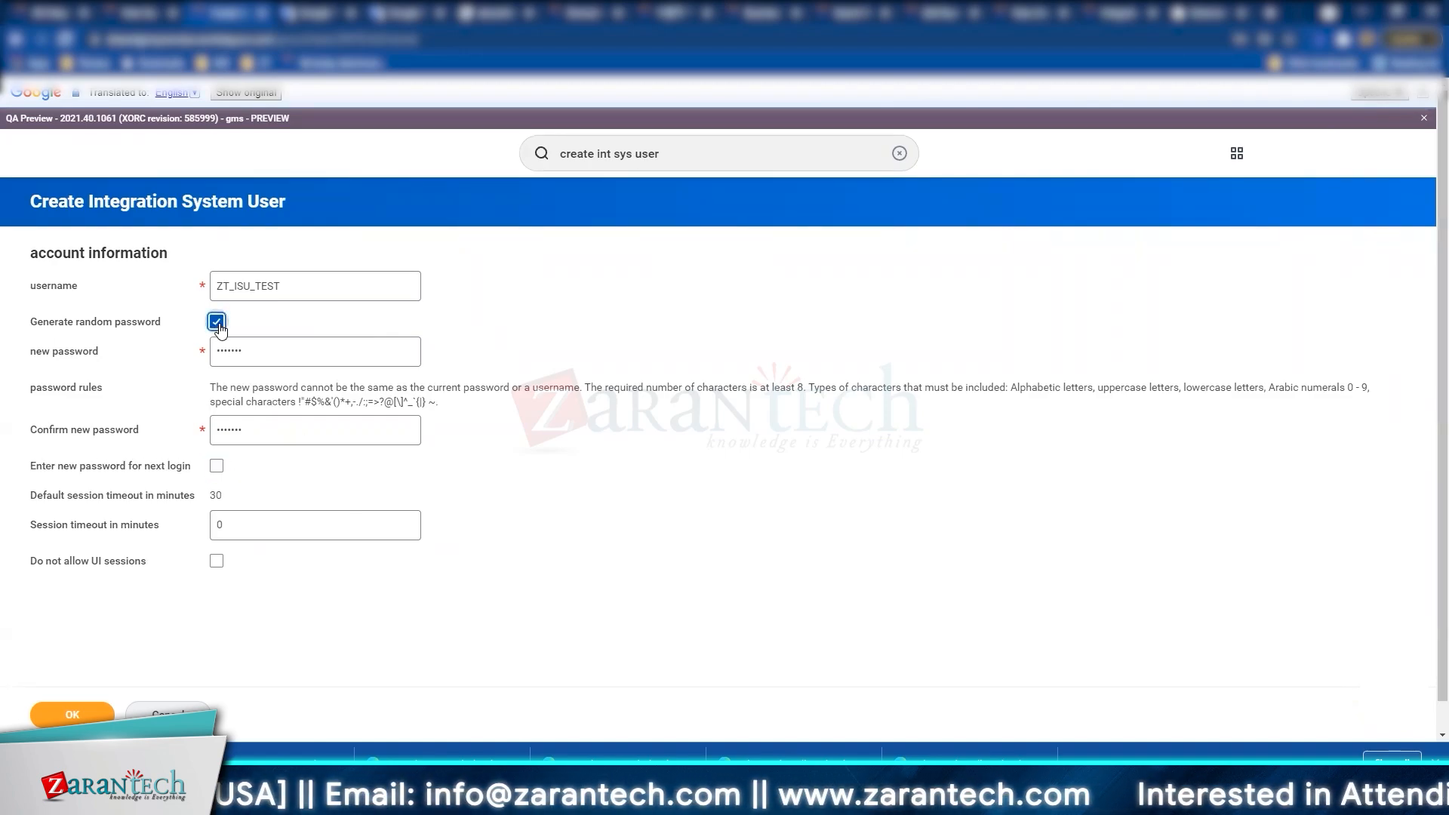
pyautogui.click(217, 323)
pyautogui.click(264, 347)
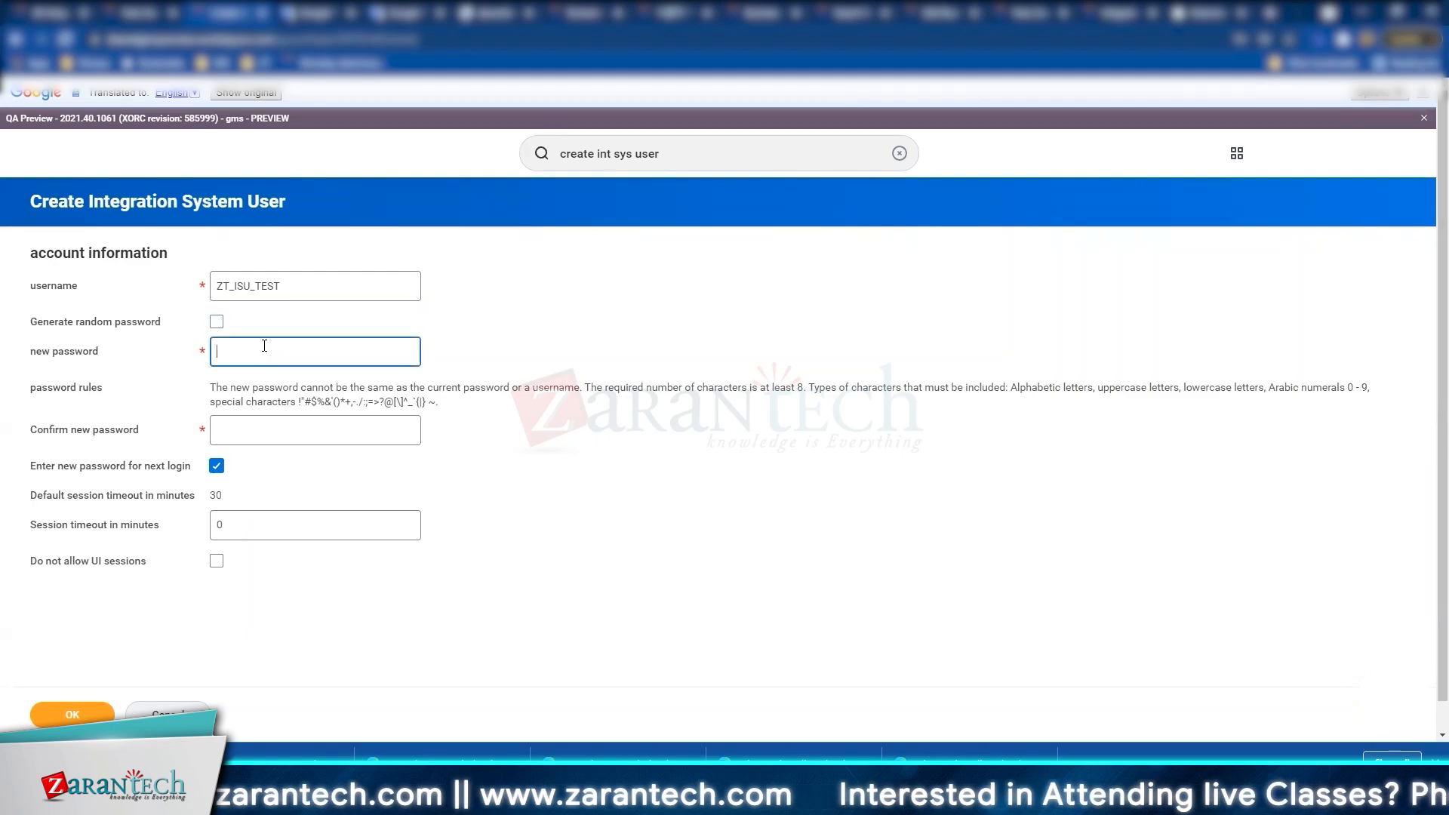
pyautogui.write('••••')
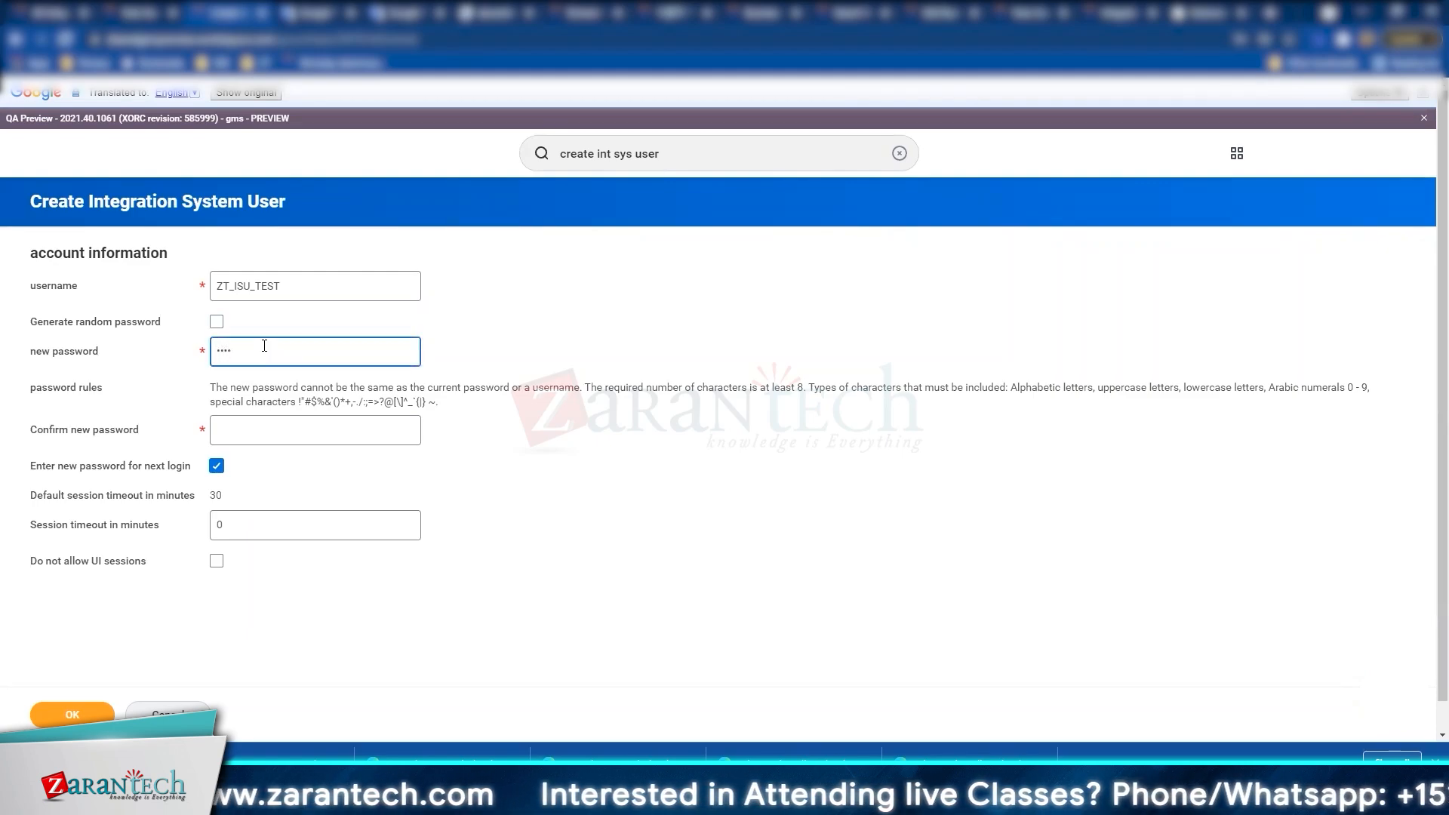
pyautogui.write('••••••')
pyautogui.press('Tab')
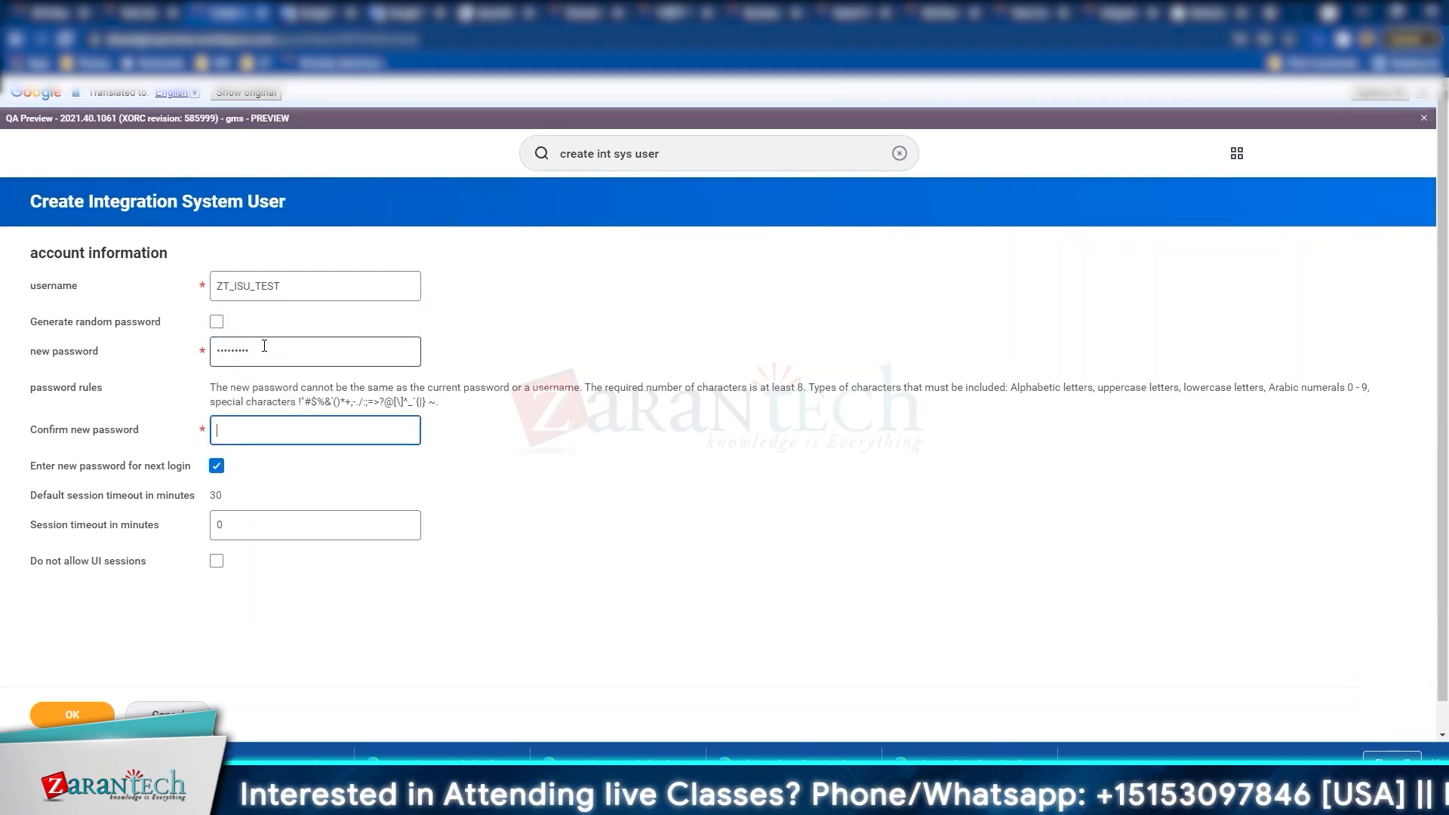
pyautogui.write('•••')
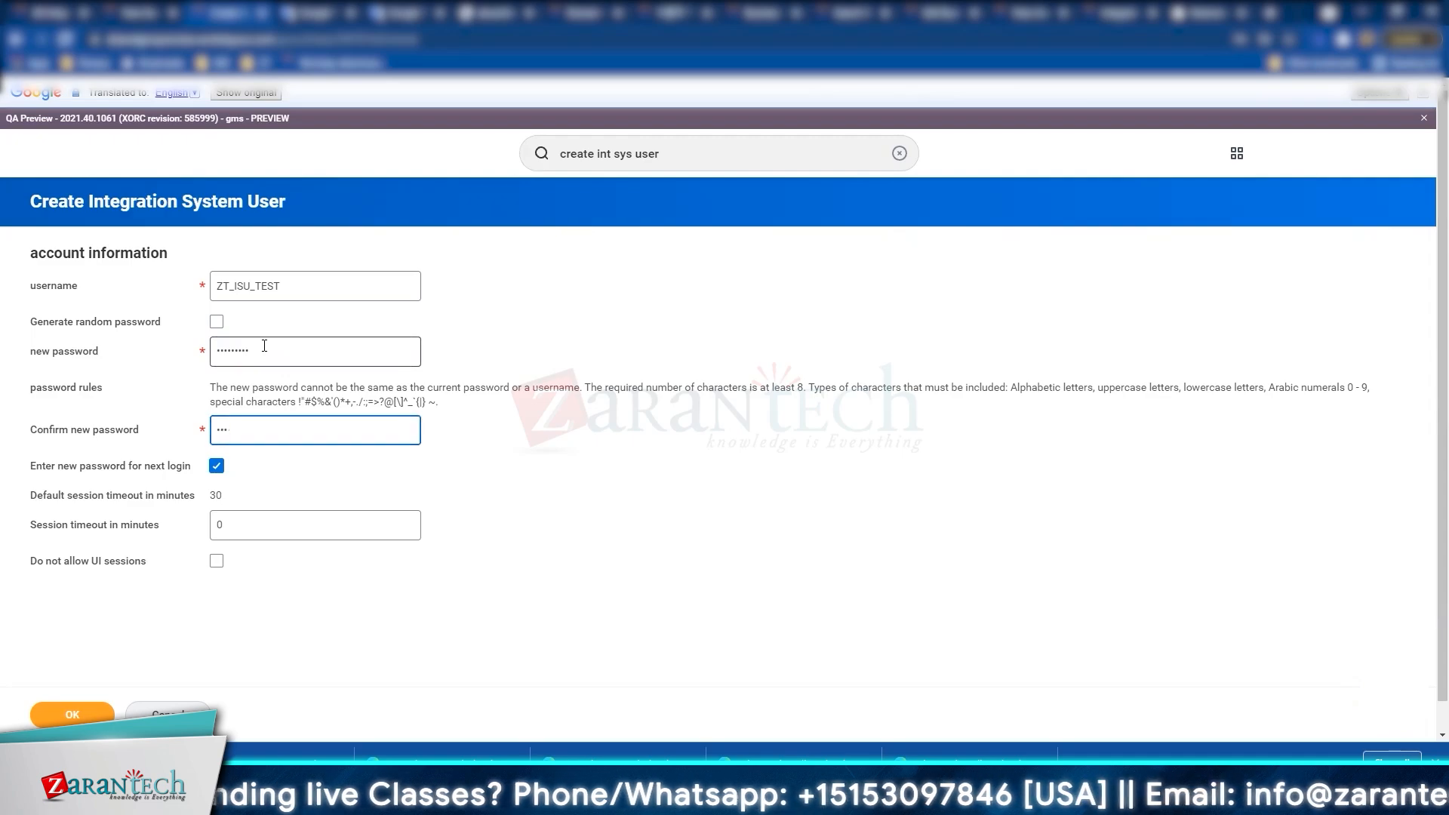
pyautogui.write('•••••••••')
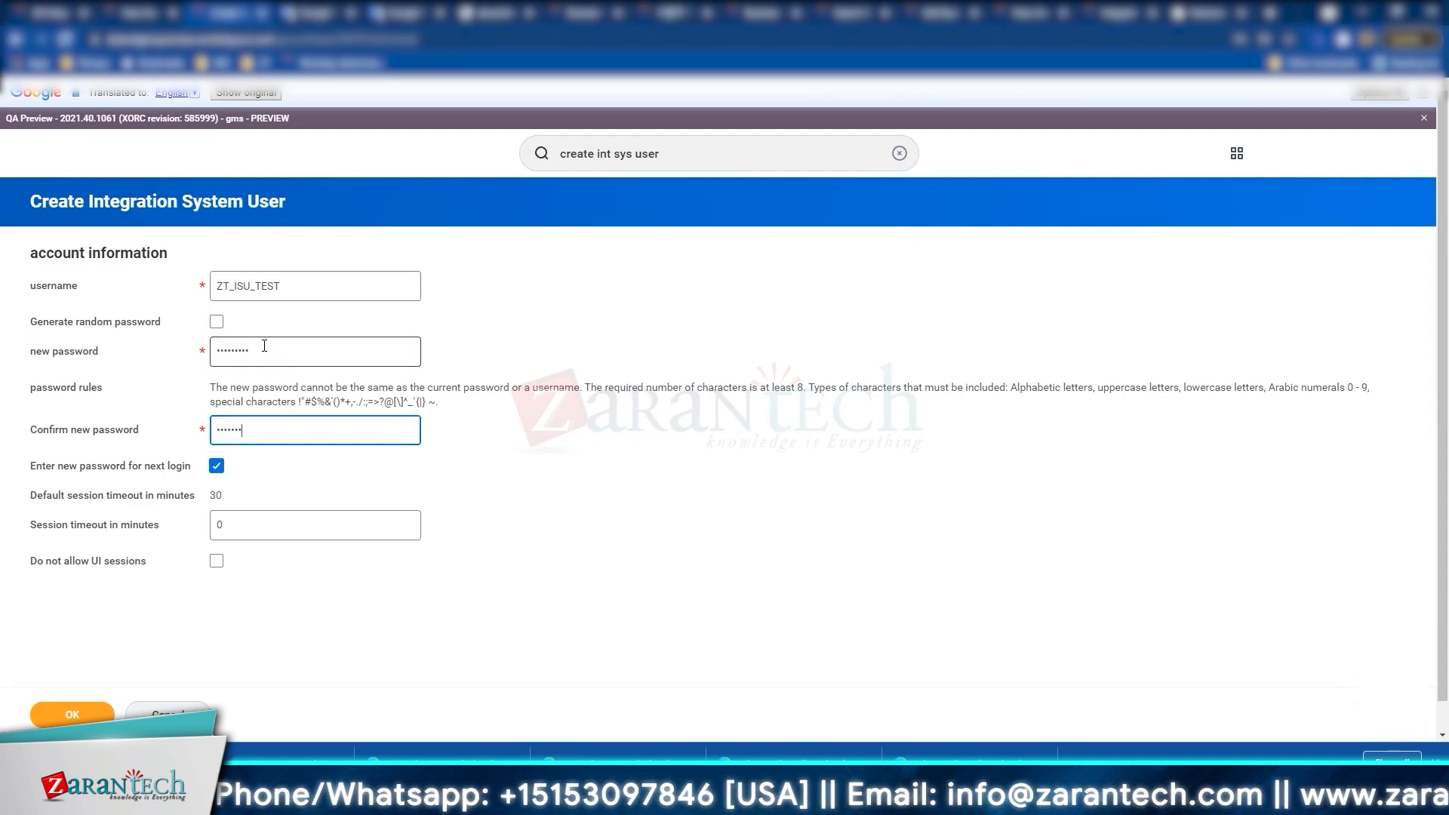
pyautogui.click(274, 603)
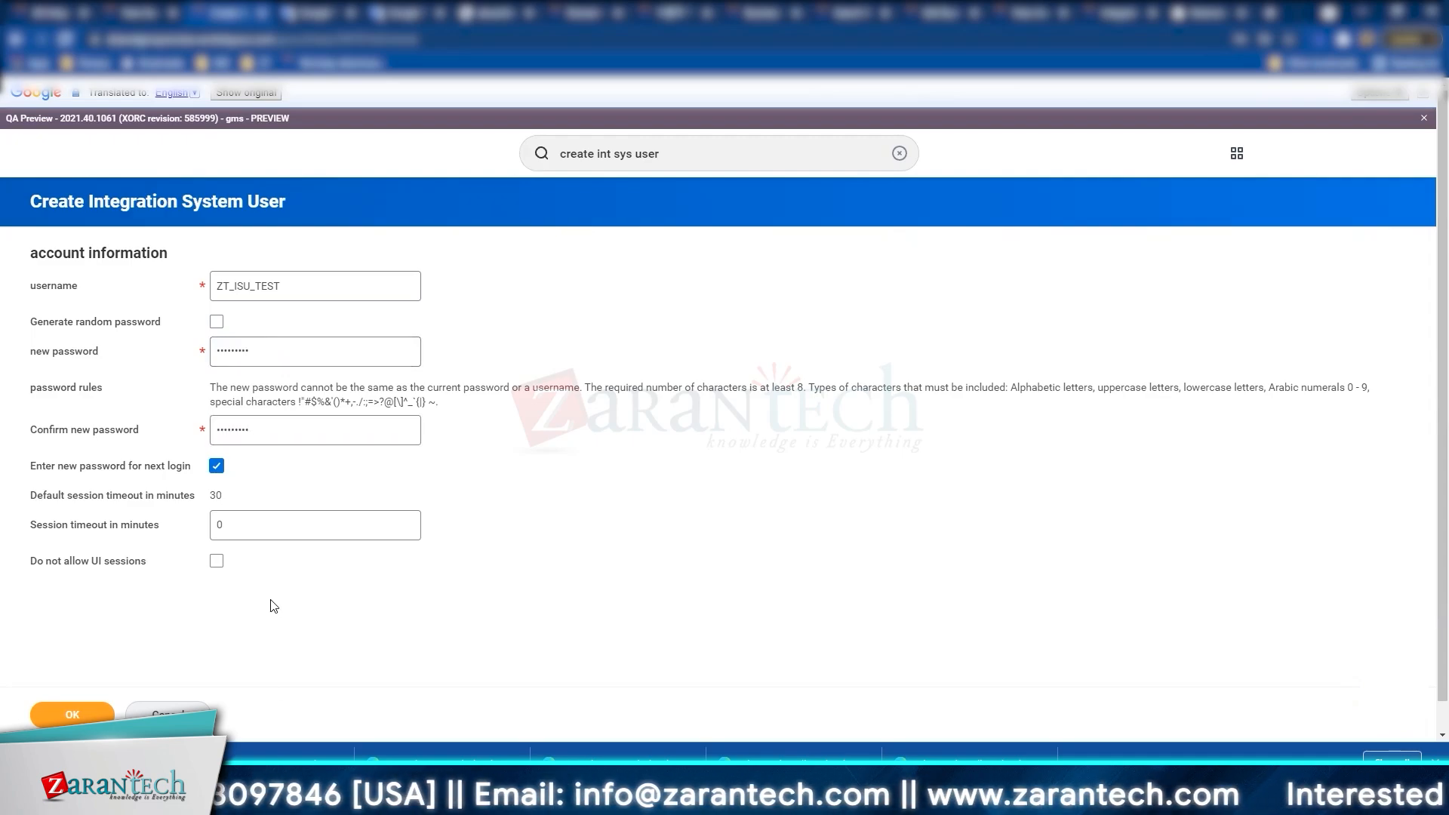
# Step: Leave Do not allow UI sessions unchecked so ZT_ISU_TEST can use the UI
pyautogui.tripleClick(59, 565)
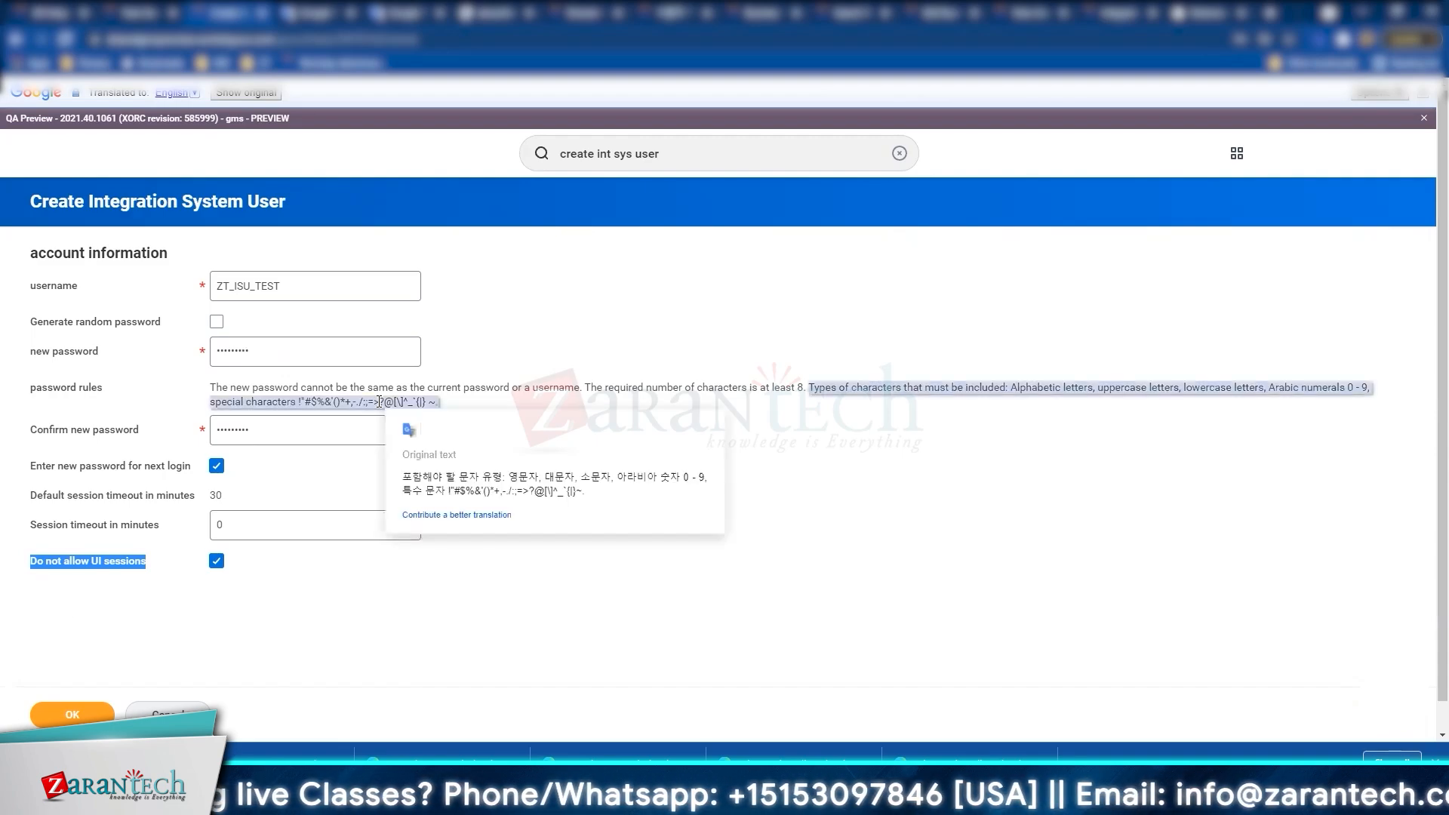
pyautogui.click(302, 645)
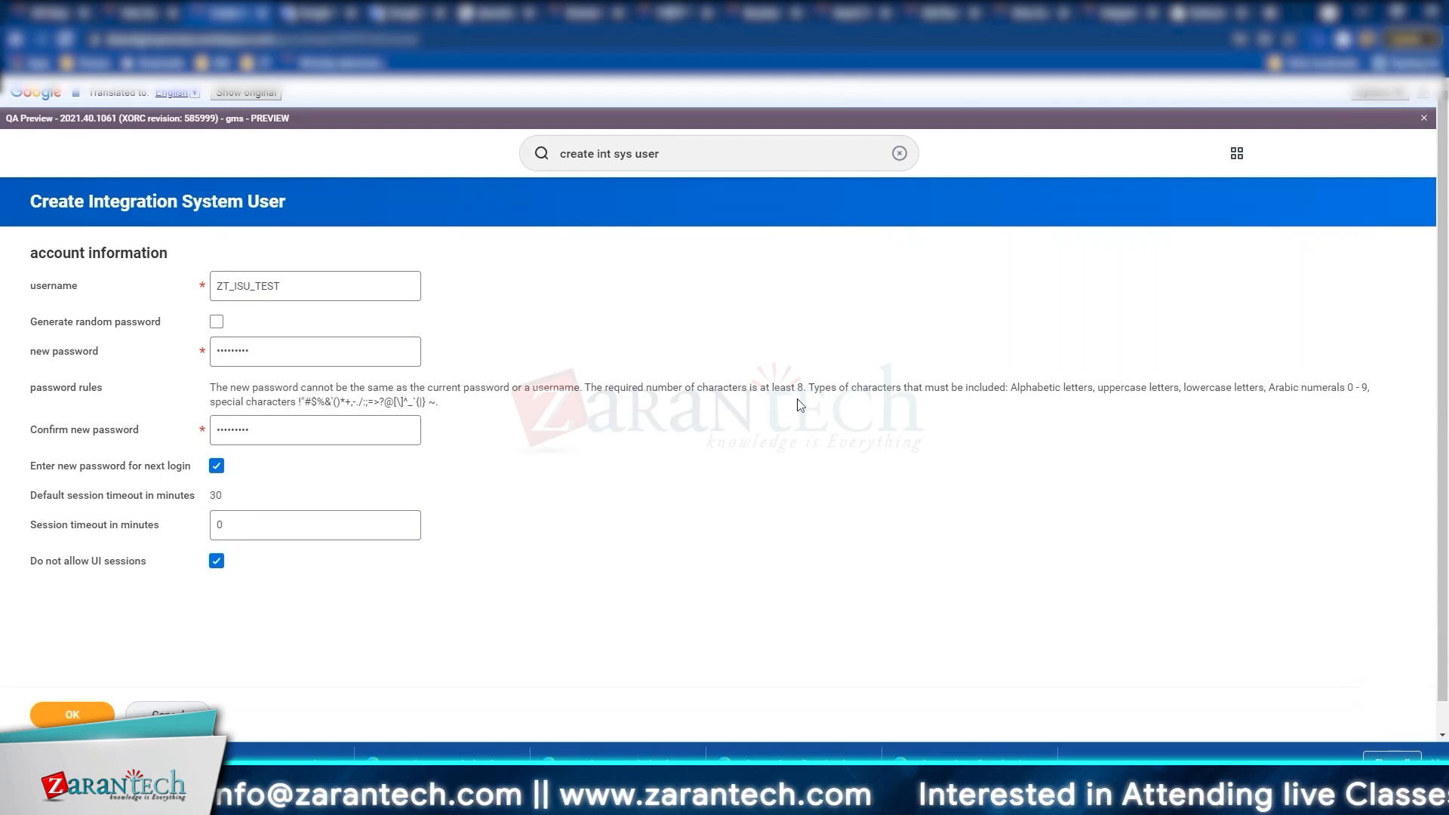
pyautogui.click(217, 562)
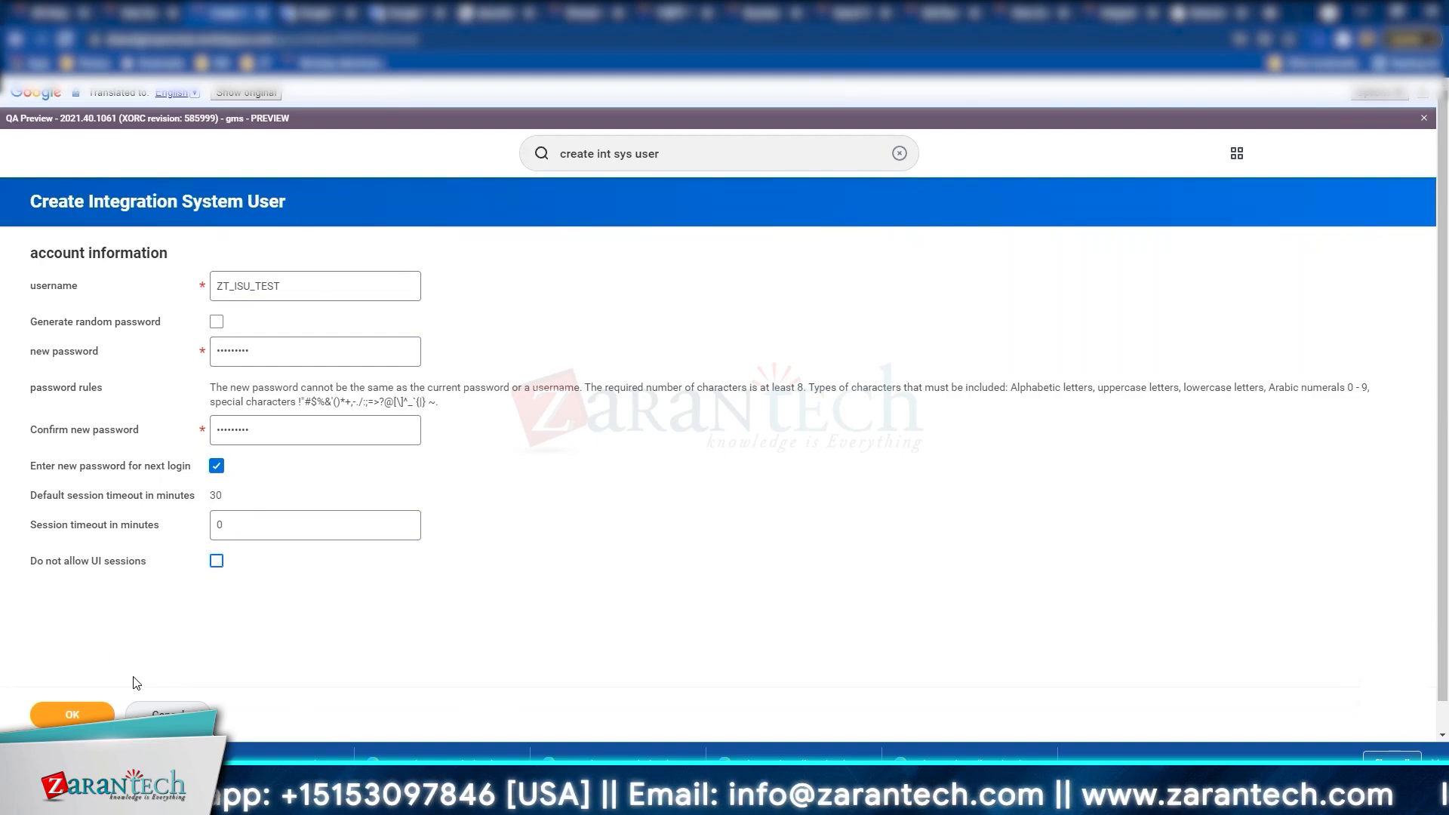
# Step: Submit the form to create ZT_ISU_TEST and copy its user name
pyautogui.click(74, 714)
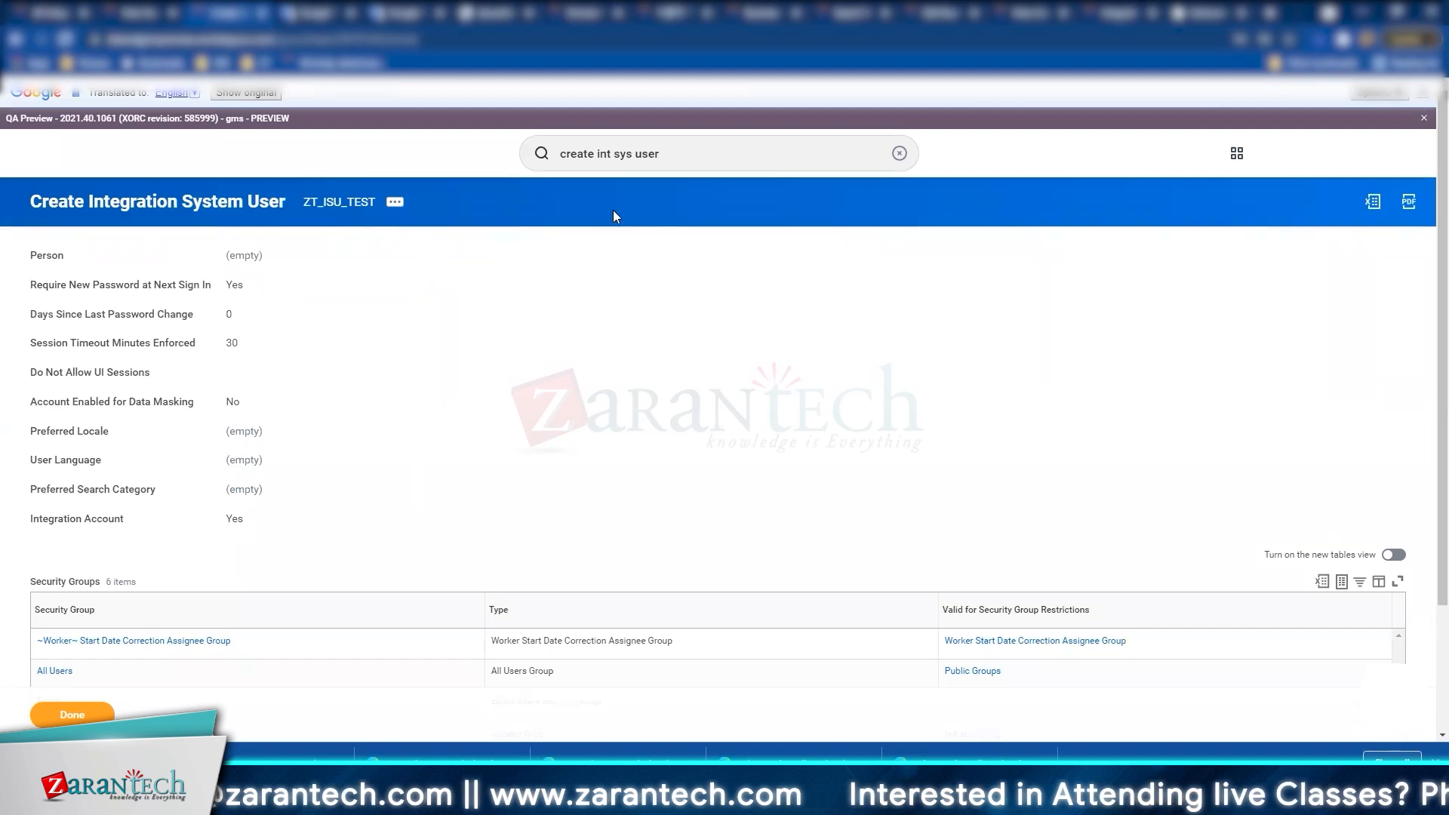
pyautogui.rightClick(344, 207)
pyautogui.click(362, 277)
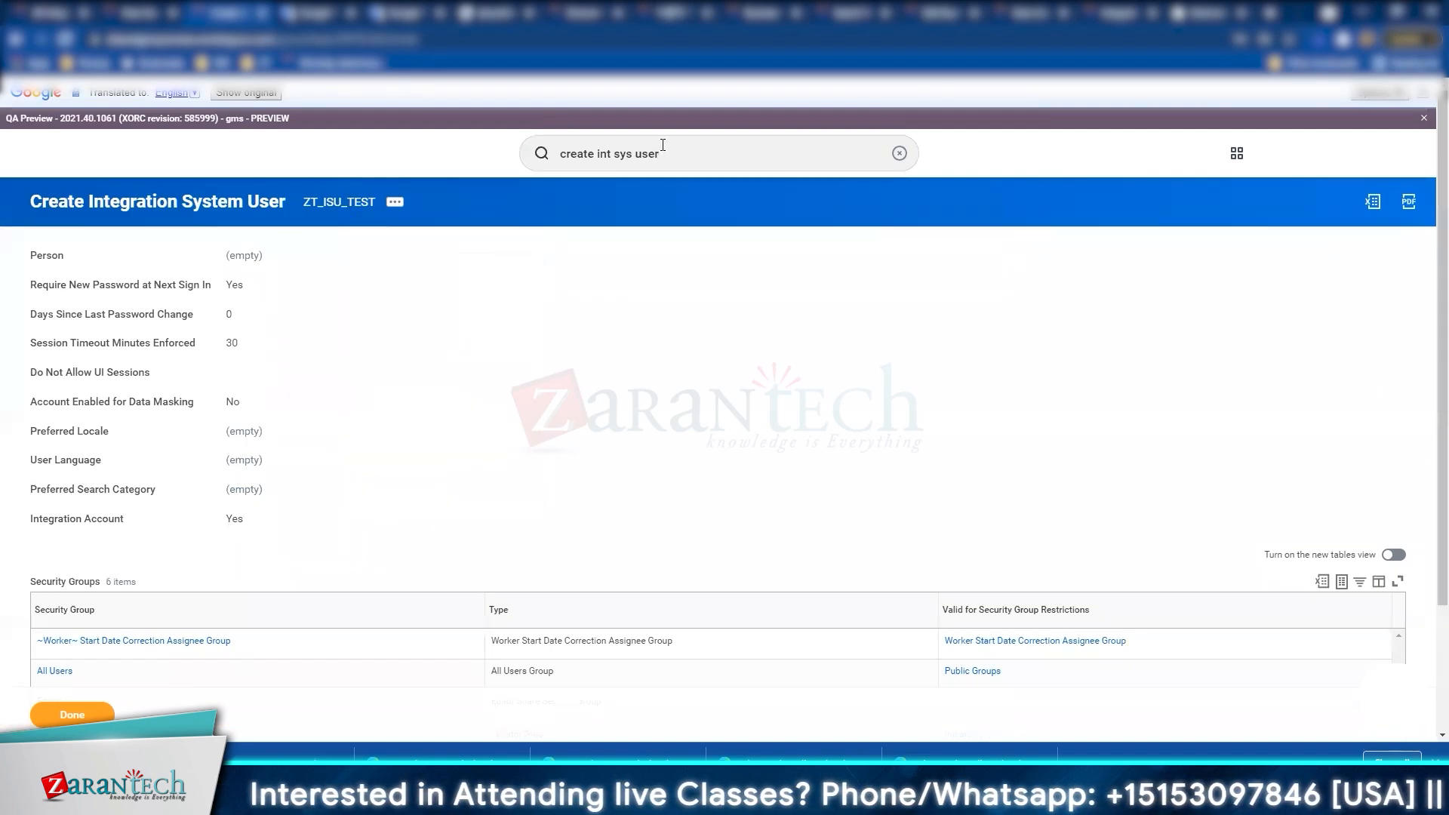
# Step: Search Workday for 'view sec group'
pyautogui.click(661, 151)
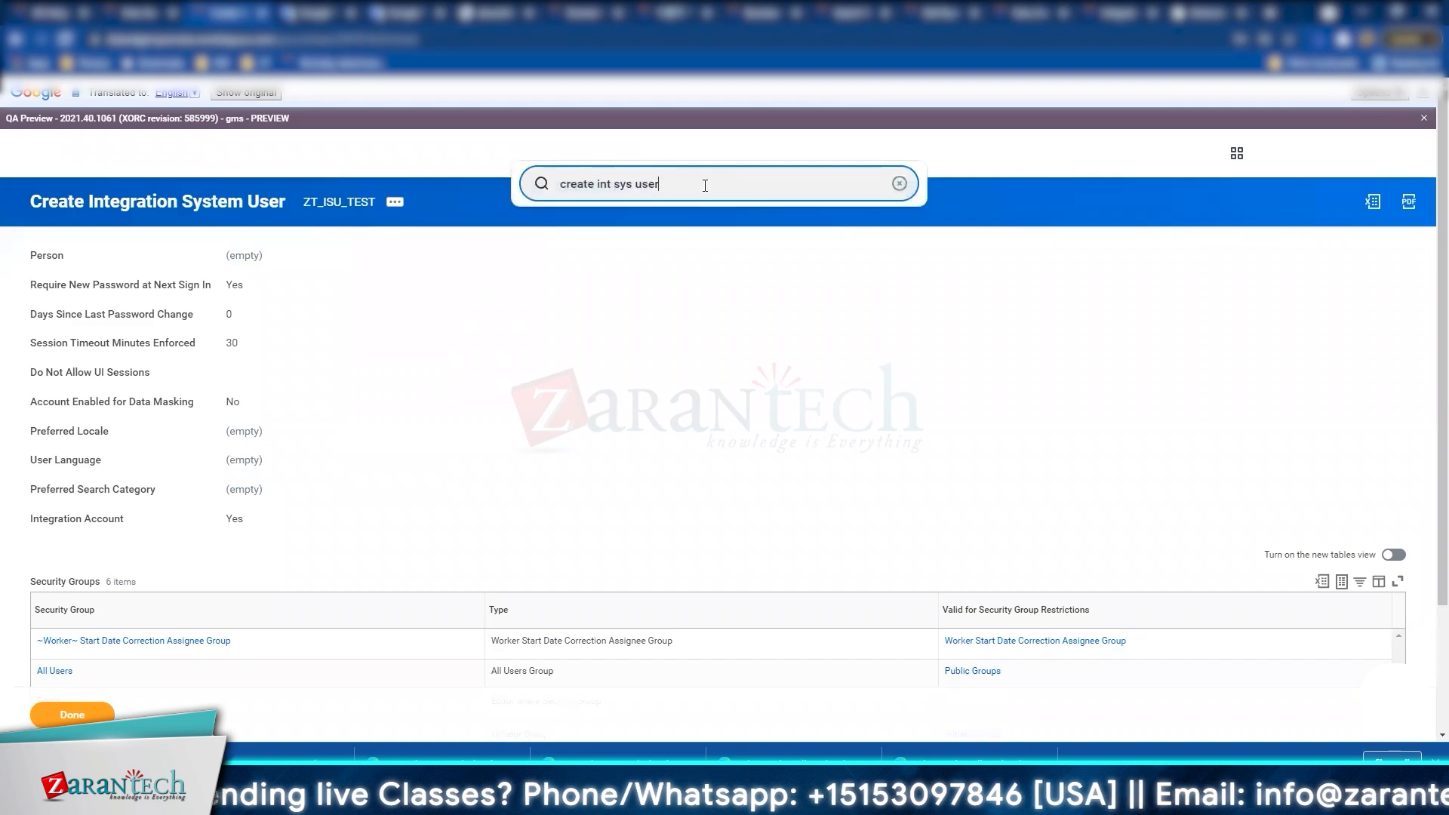
pyautogui.hotkey('ctrl', 'a')
pyautogui.write('view se')
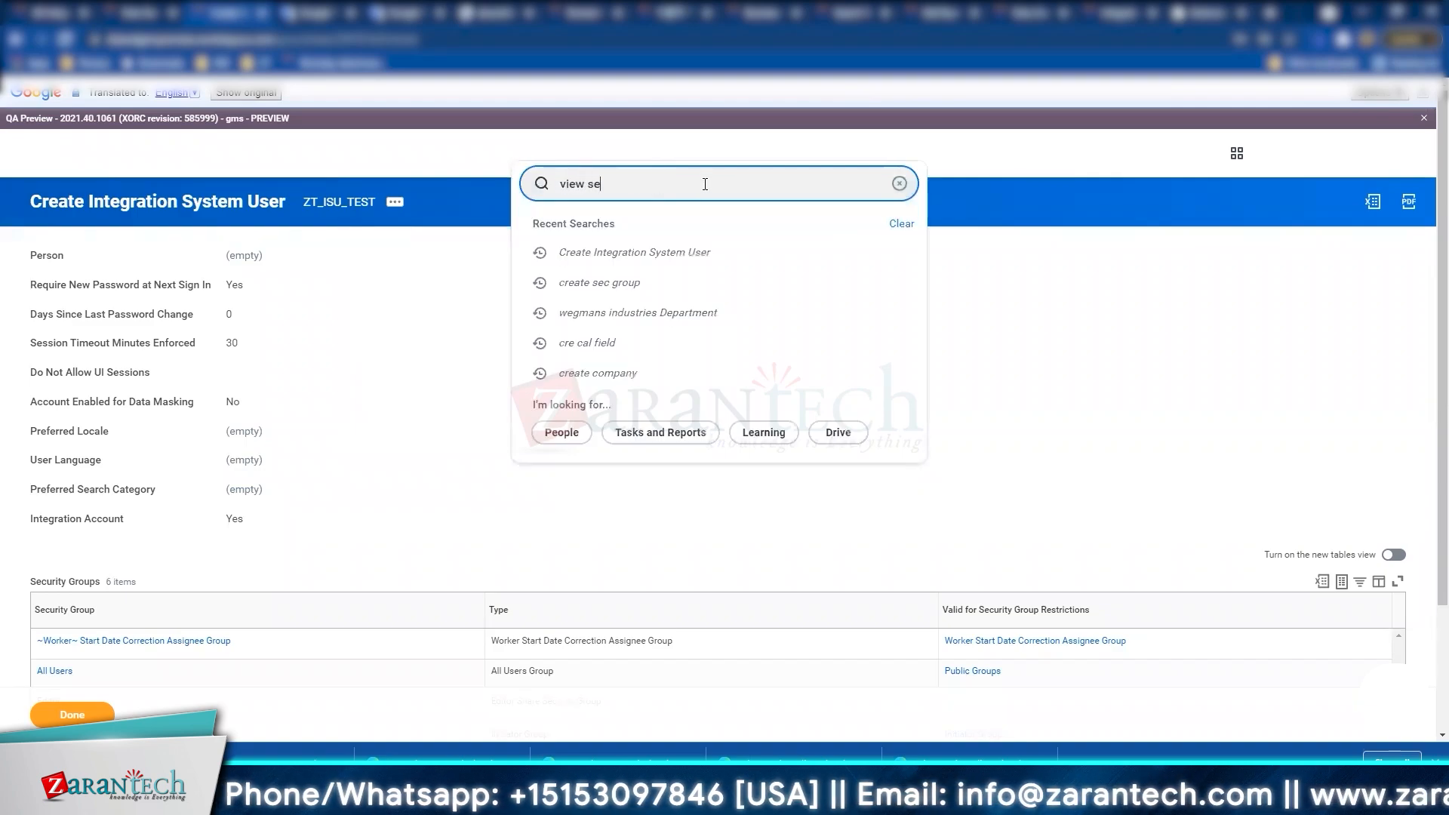
pyautogui.write('c group')
pyautogui.press('Return')
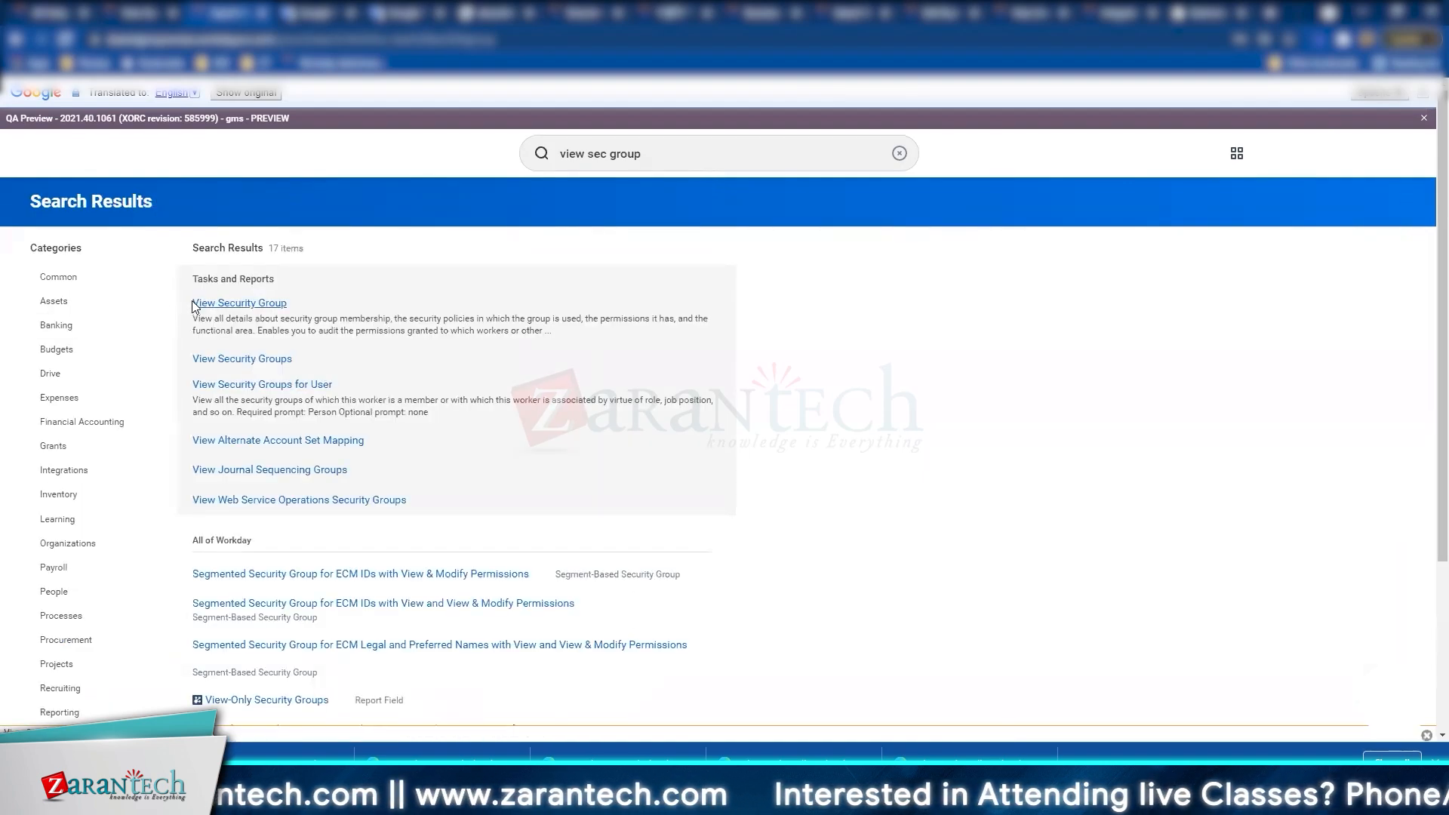
# Step: Open the ZT_ISU_test group through the View Security Group task
pyautogui.click(192, 303)
pyautogui.click(738, 270)
pyautogui.write('Z')
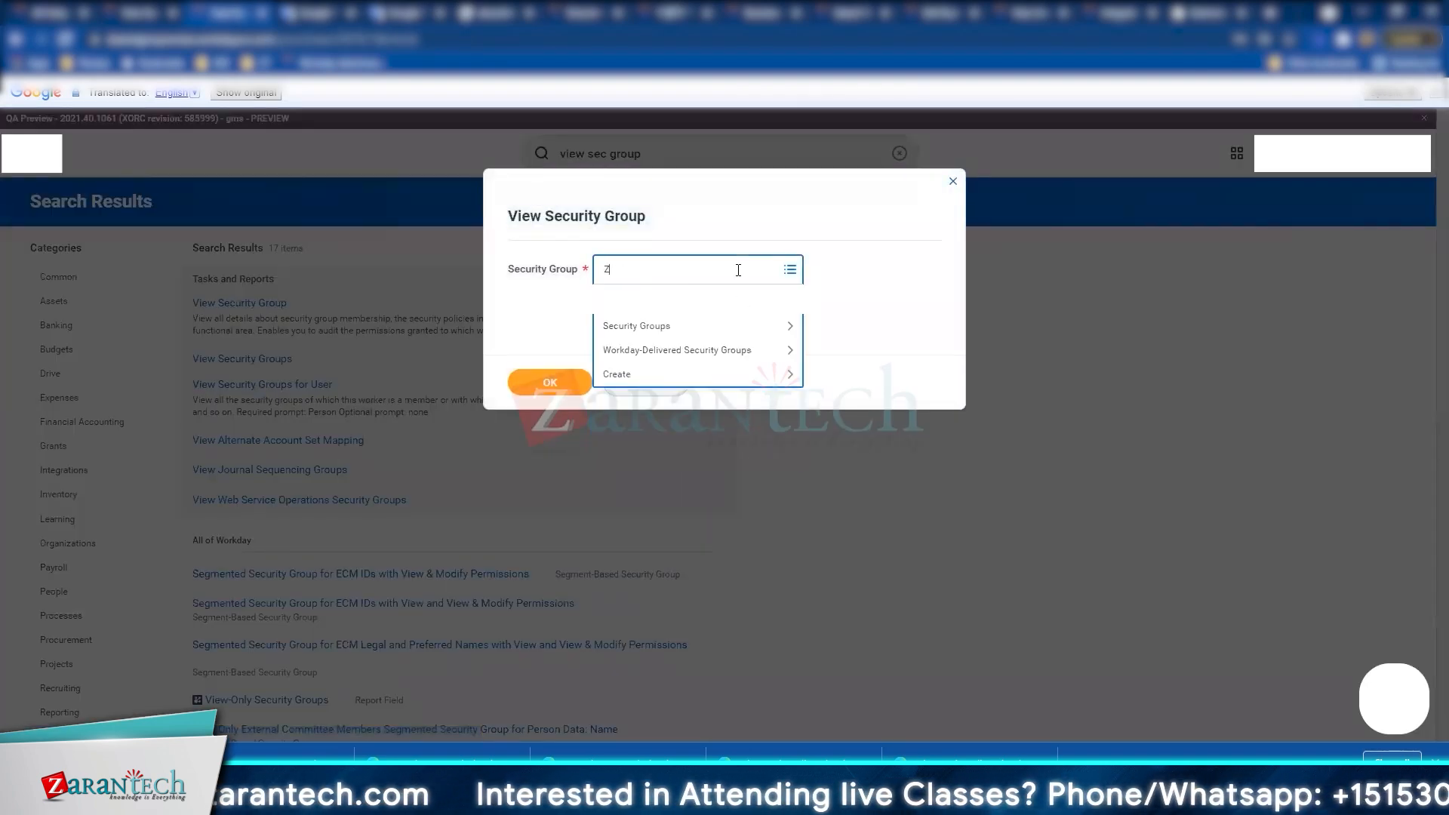
pyautogui.write('T')
pyautogui.press('Return')
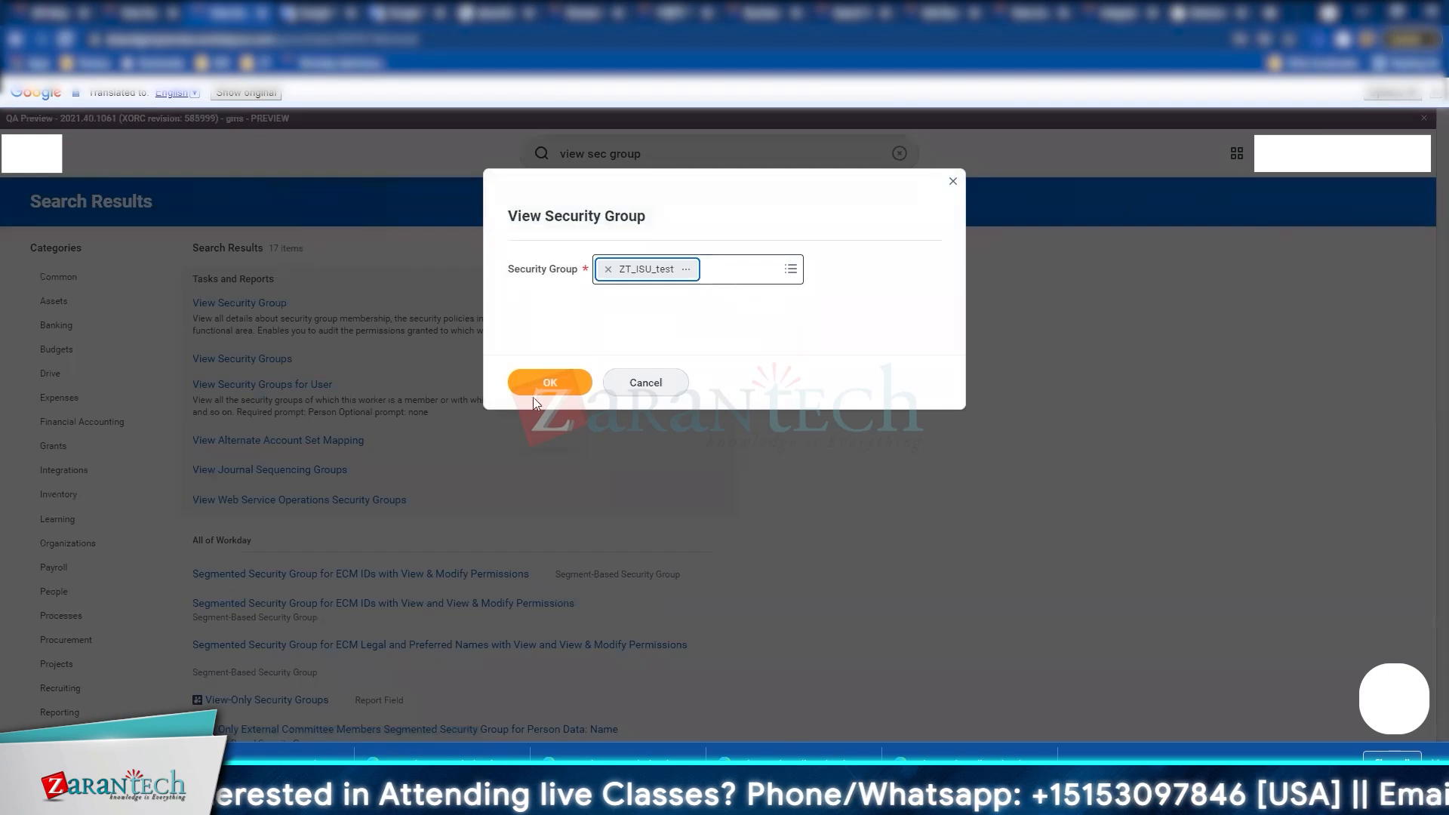
pyautogui.click(529, 389)
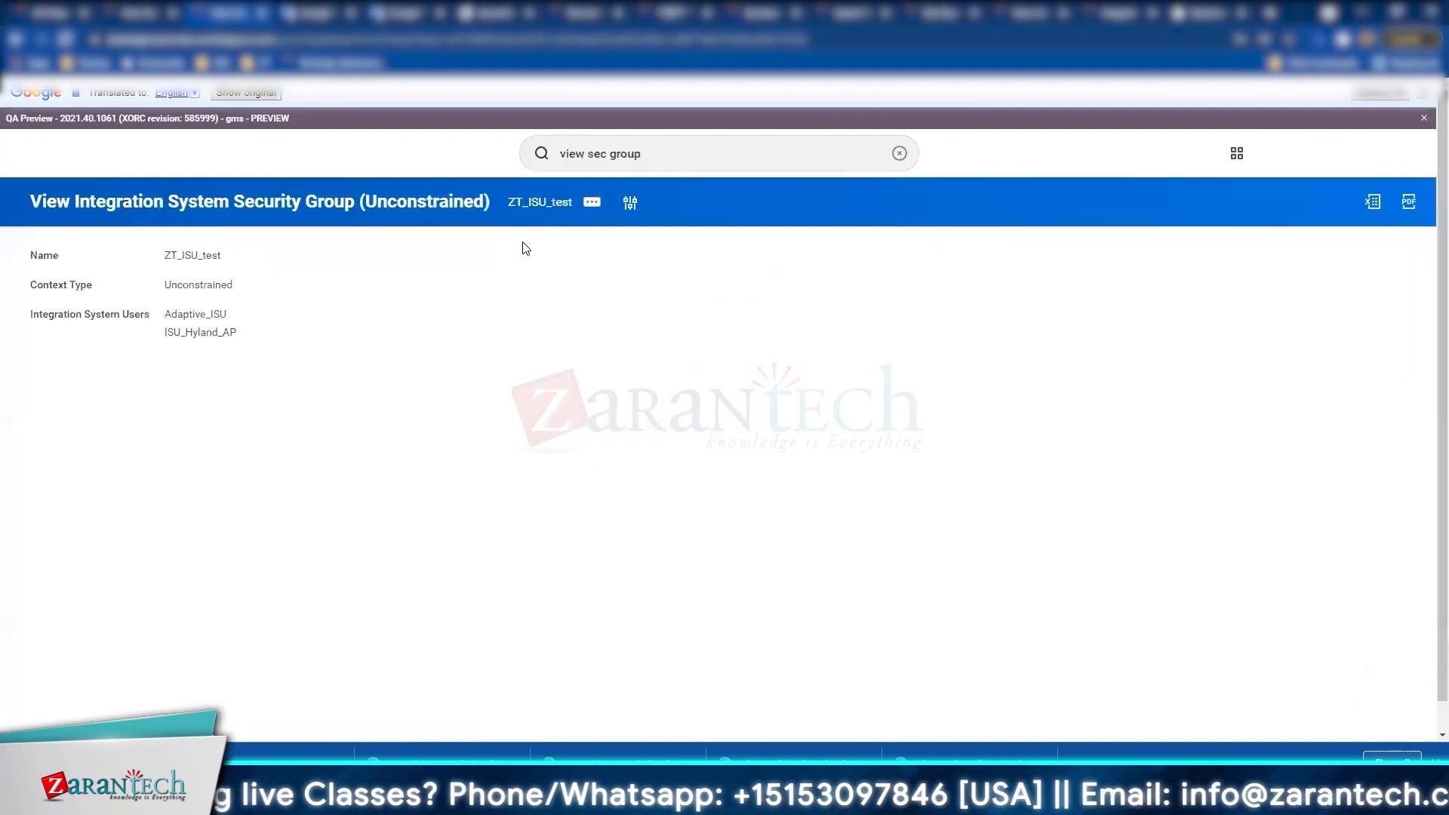
# Step: Edit its users: add ZT_ISU_TEST, remove ISU_Hyland_AP and Adaptive_ISU, and save
pyautogui.click(593, 203)
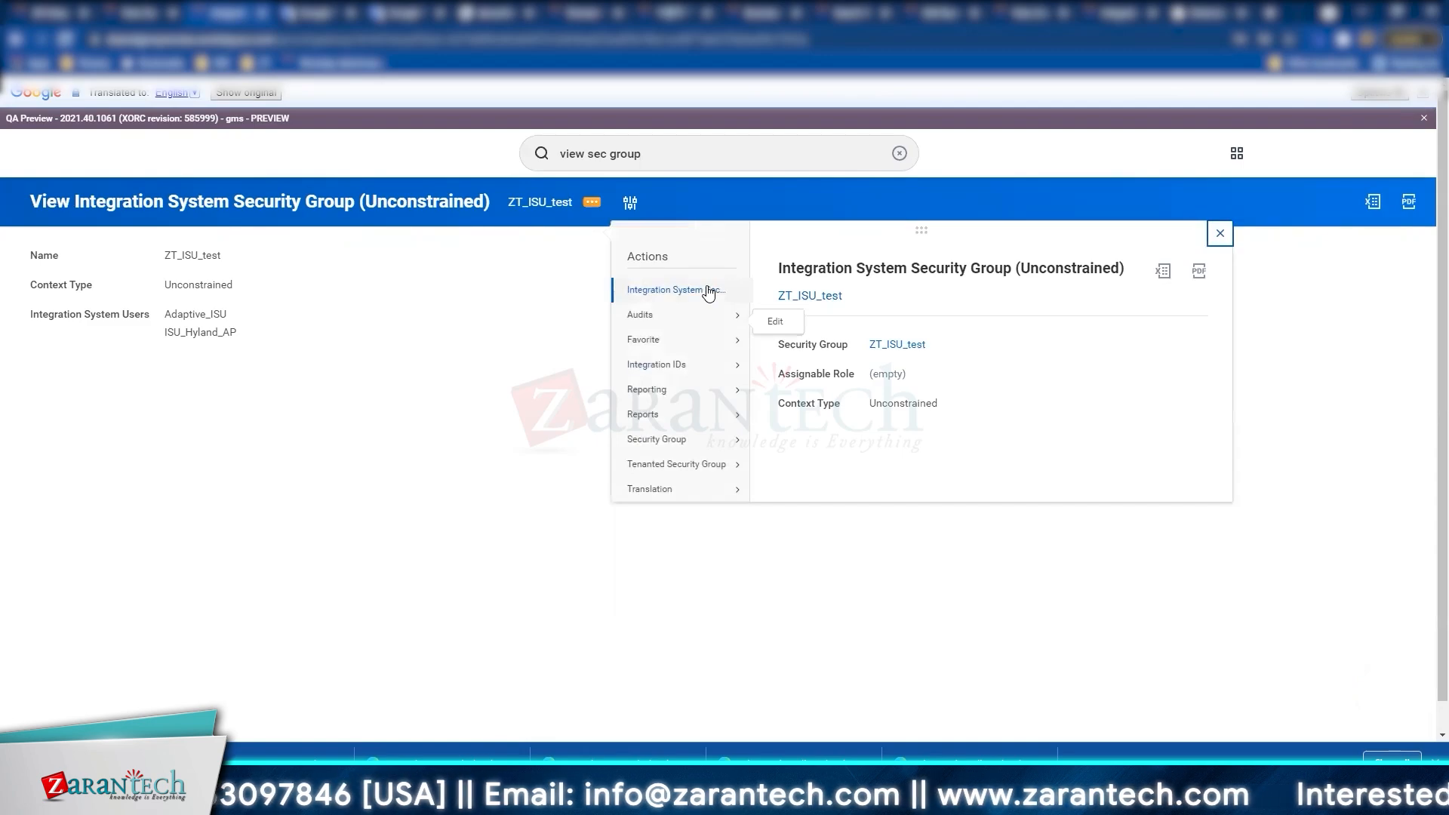
pyautogui.click(774, 323)
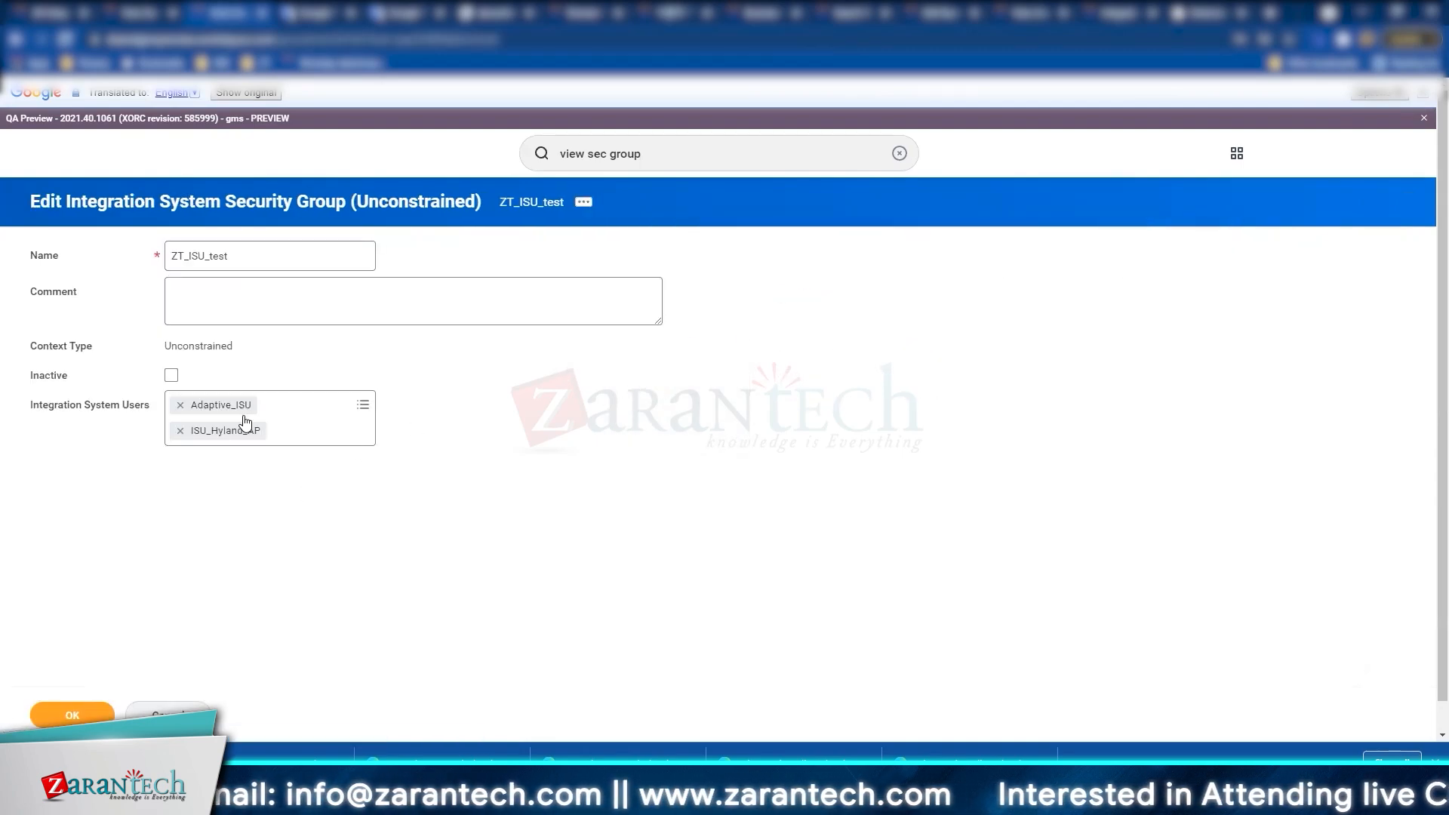
pyautogui.click(307, 419)
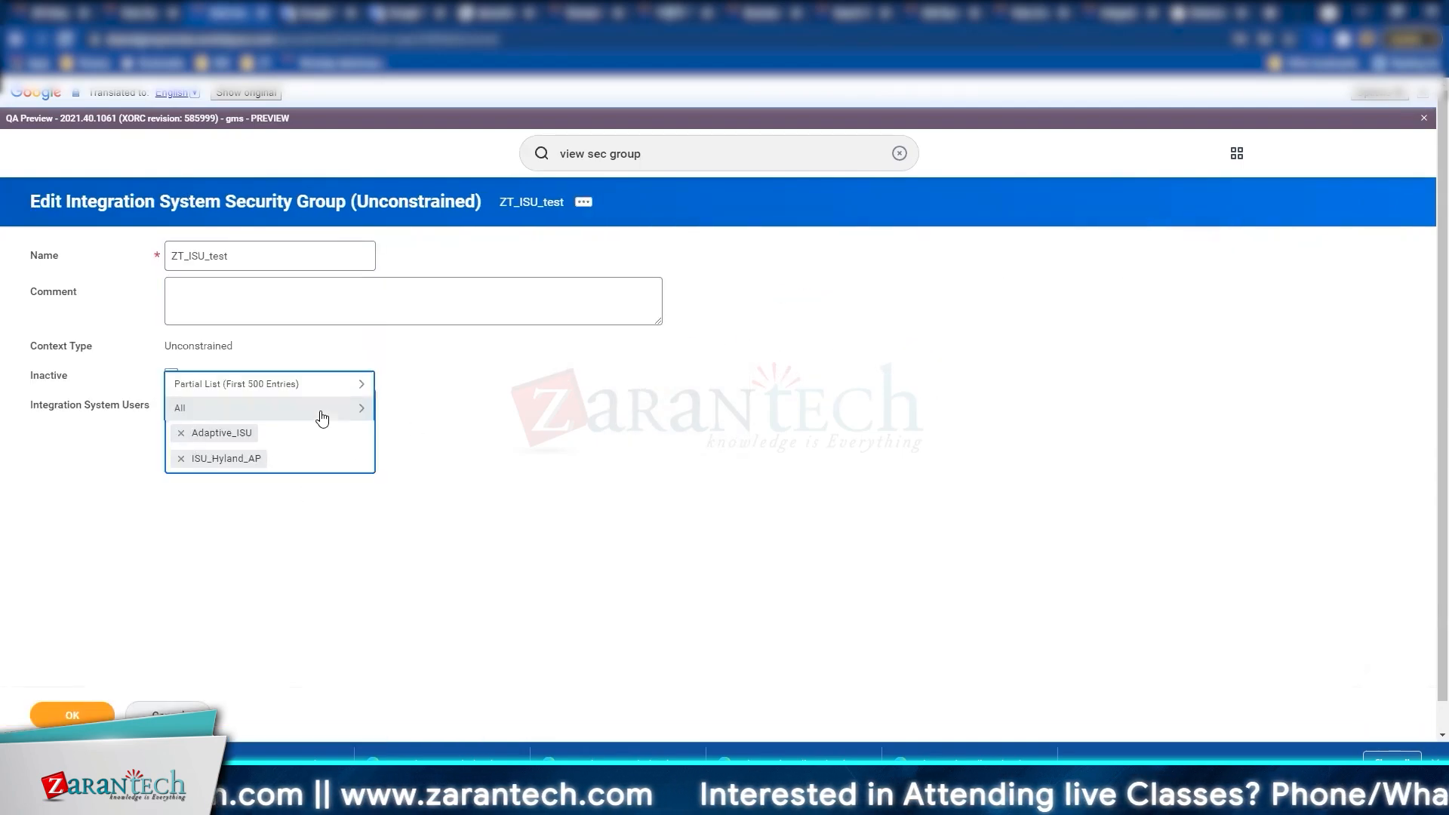
pyautogui.click(232, 411)
pyautogui.click(243, 414)
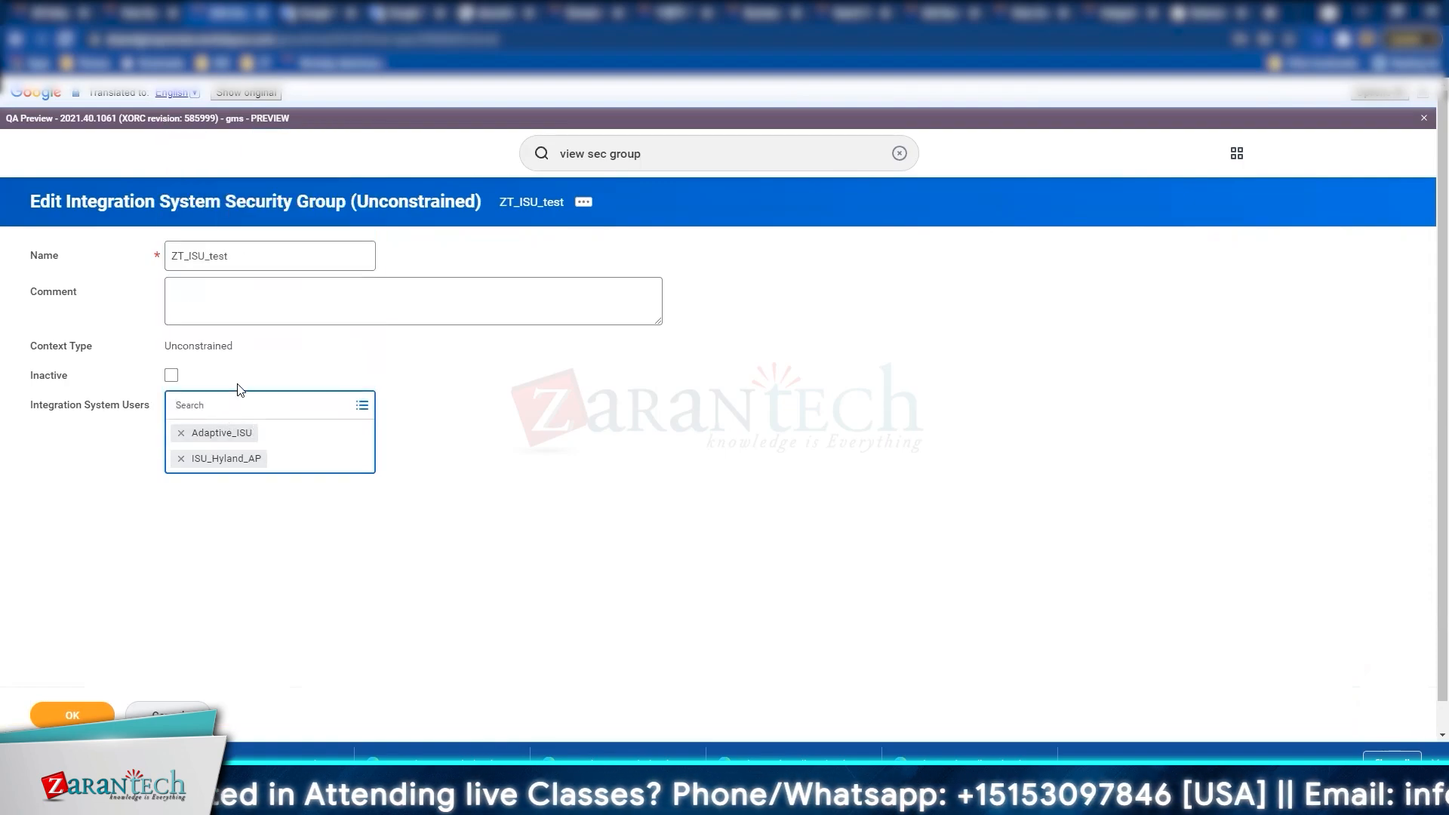
pyautogui.click(233, 408)
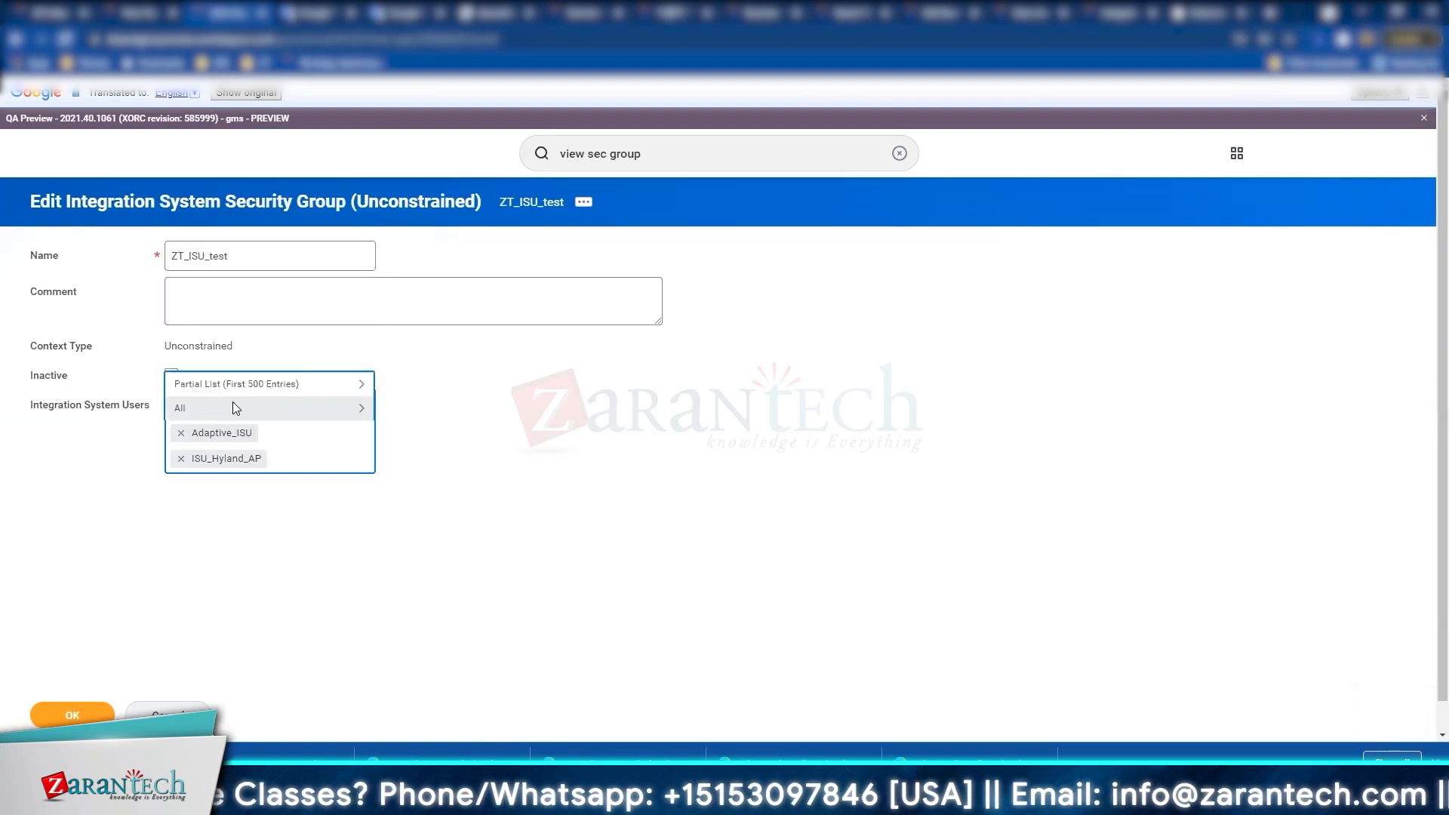
pyautogui.click(233, 407)
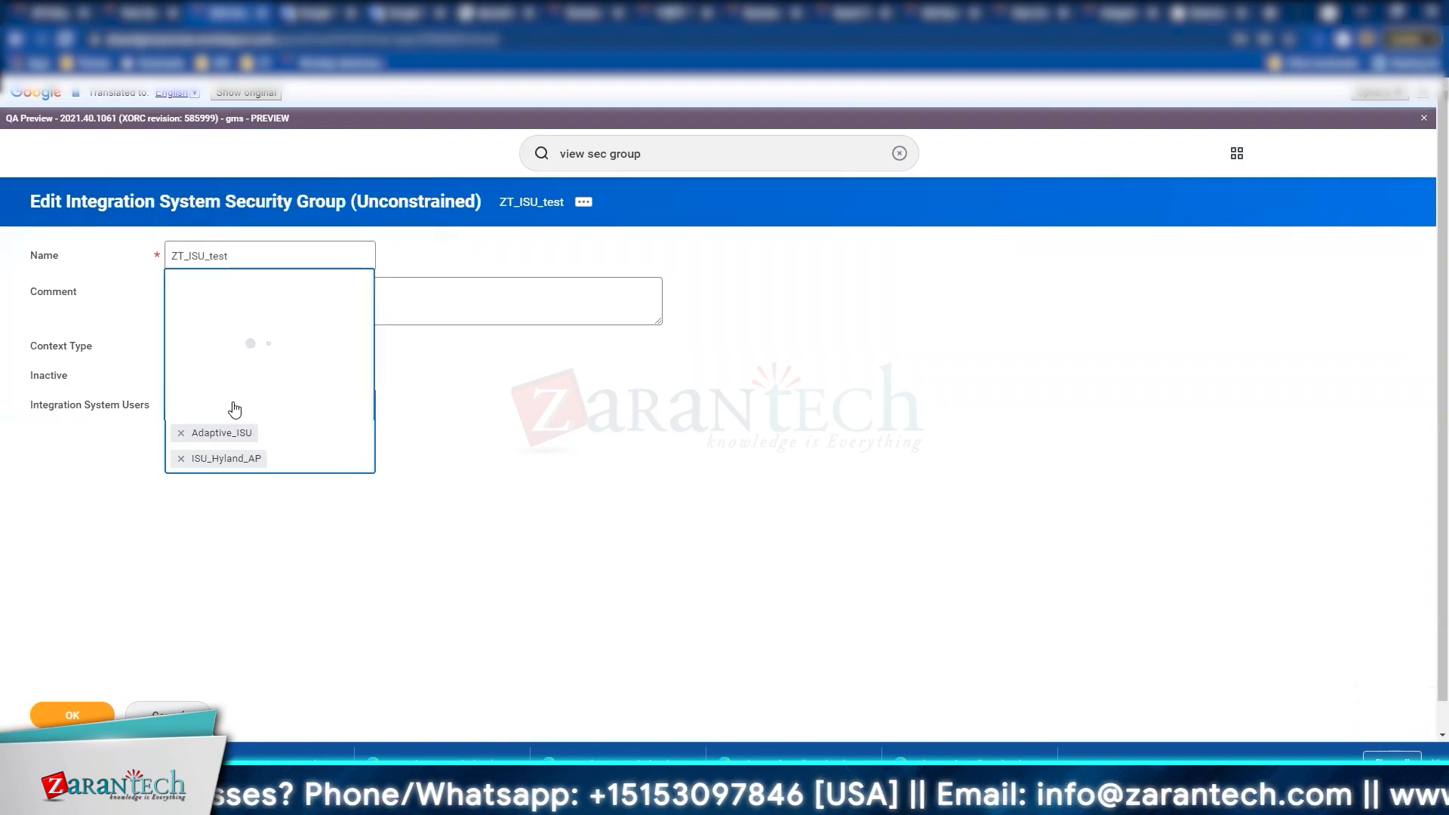
pyautogui.click(180, 458)
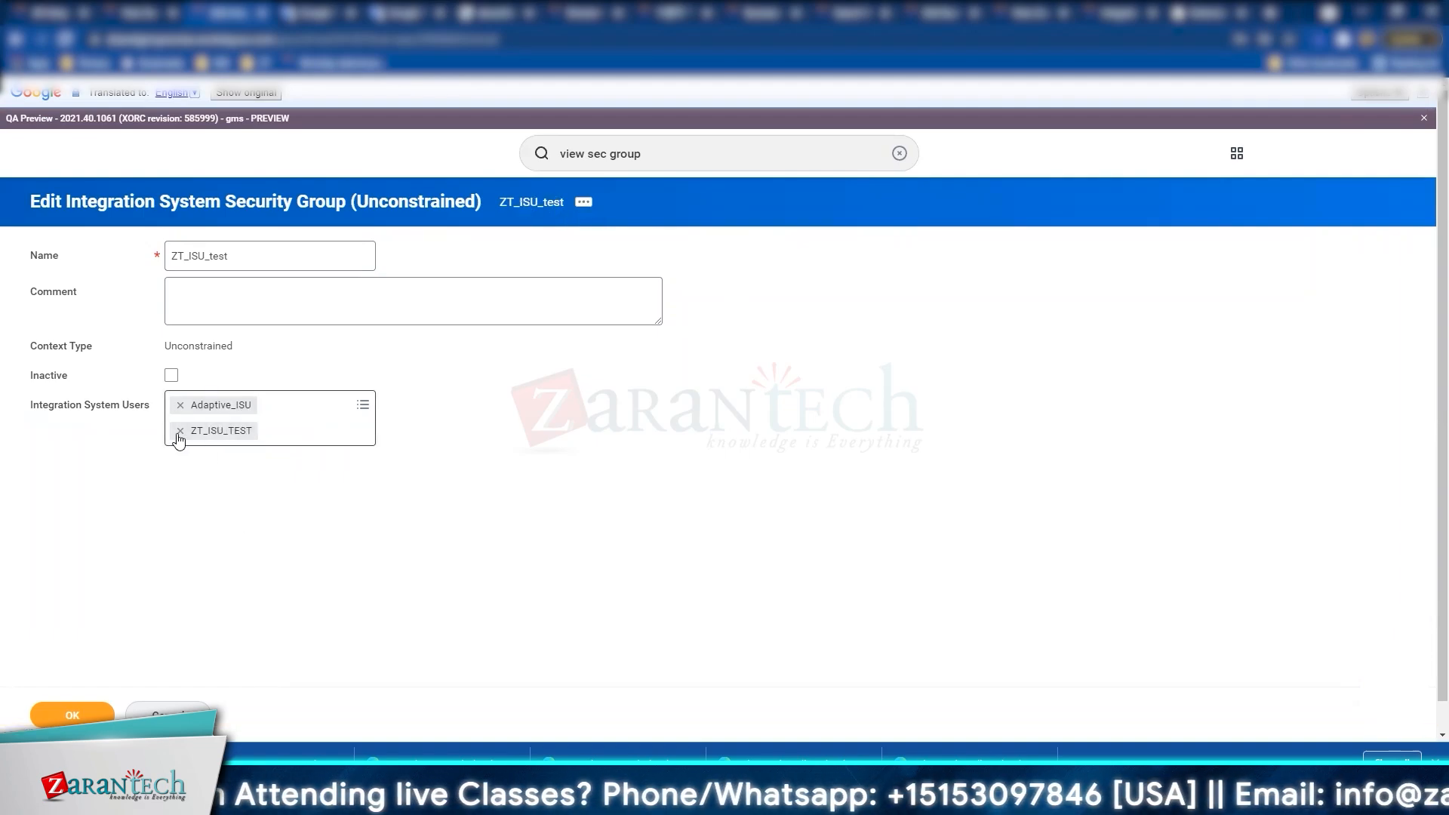
pyautogui.click(181, 405)
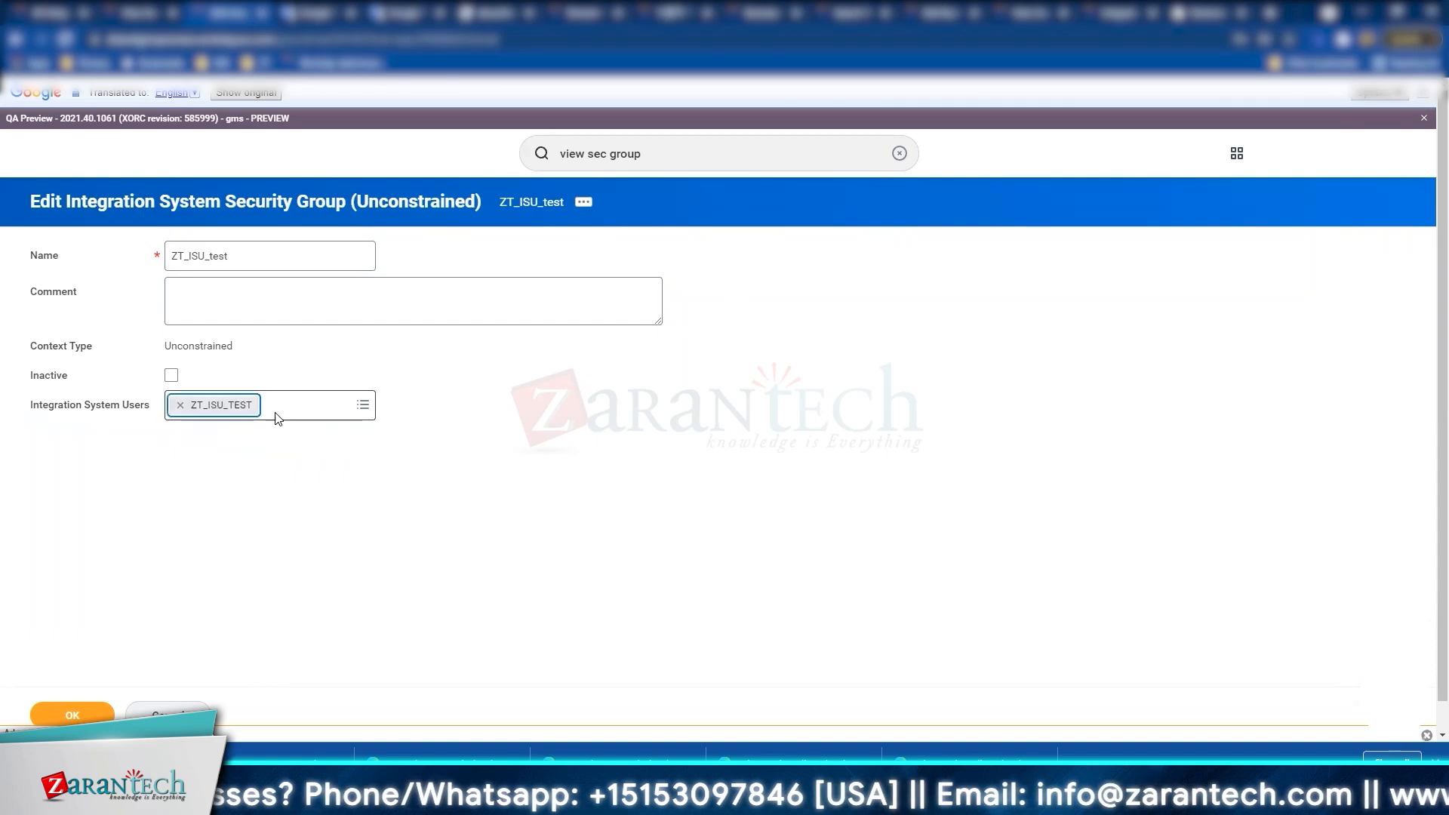
pyautogui.click(490, 429)
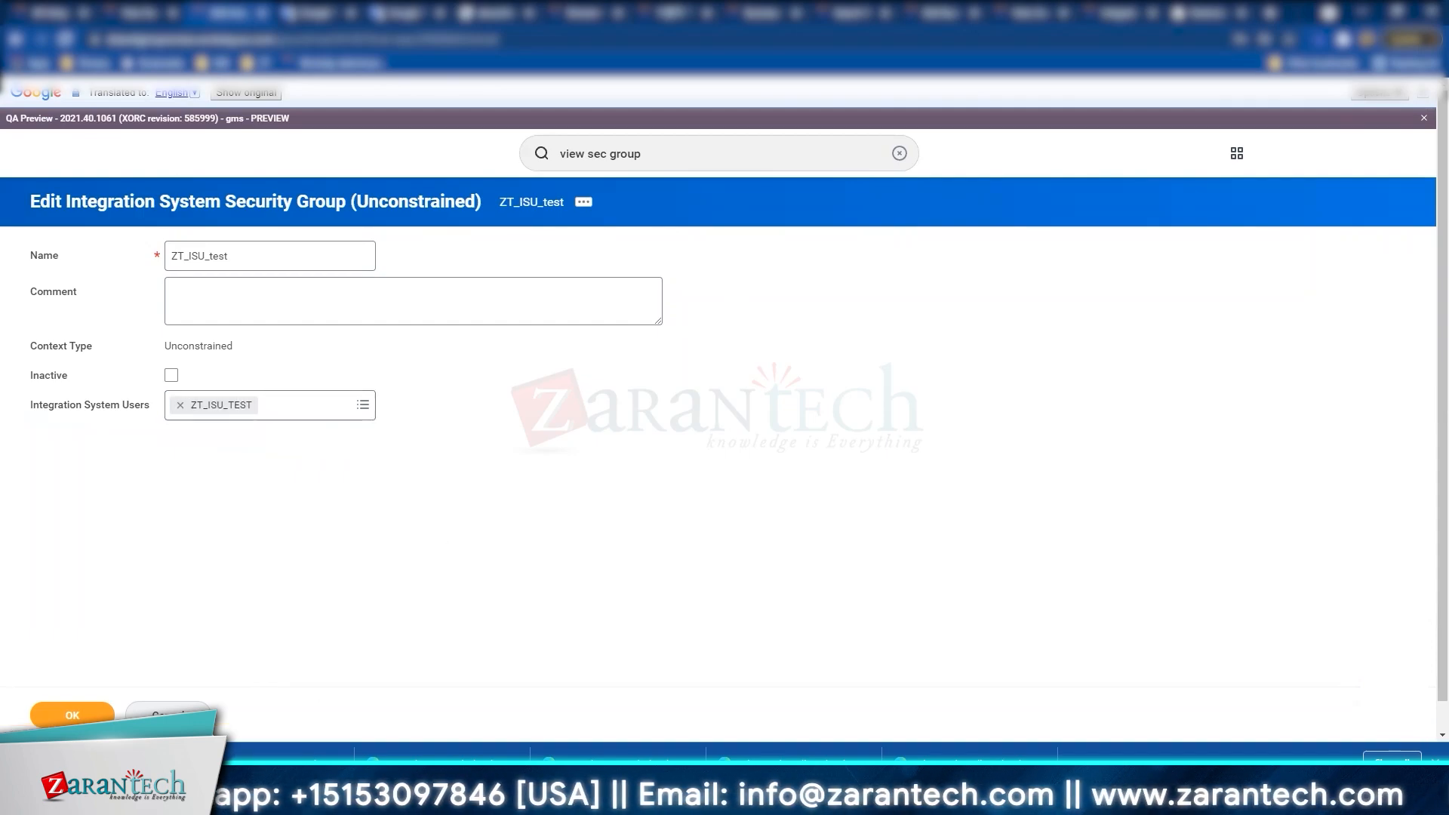
pyautogui.click(73, 714)
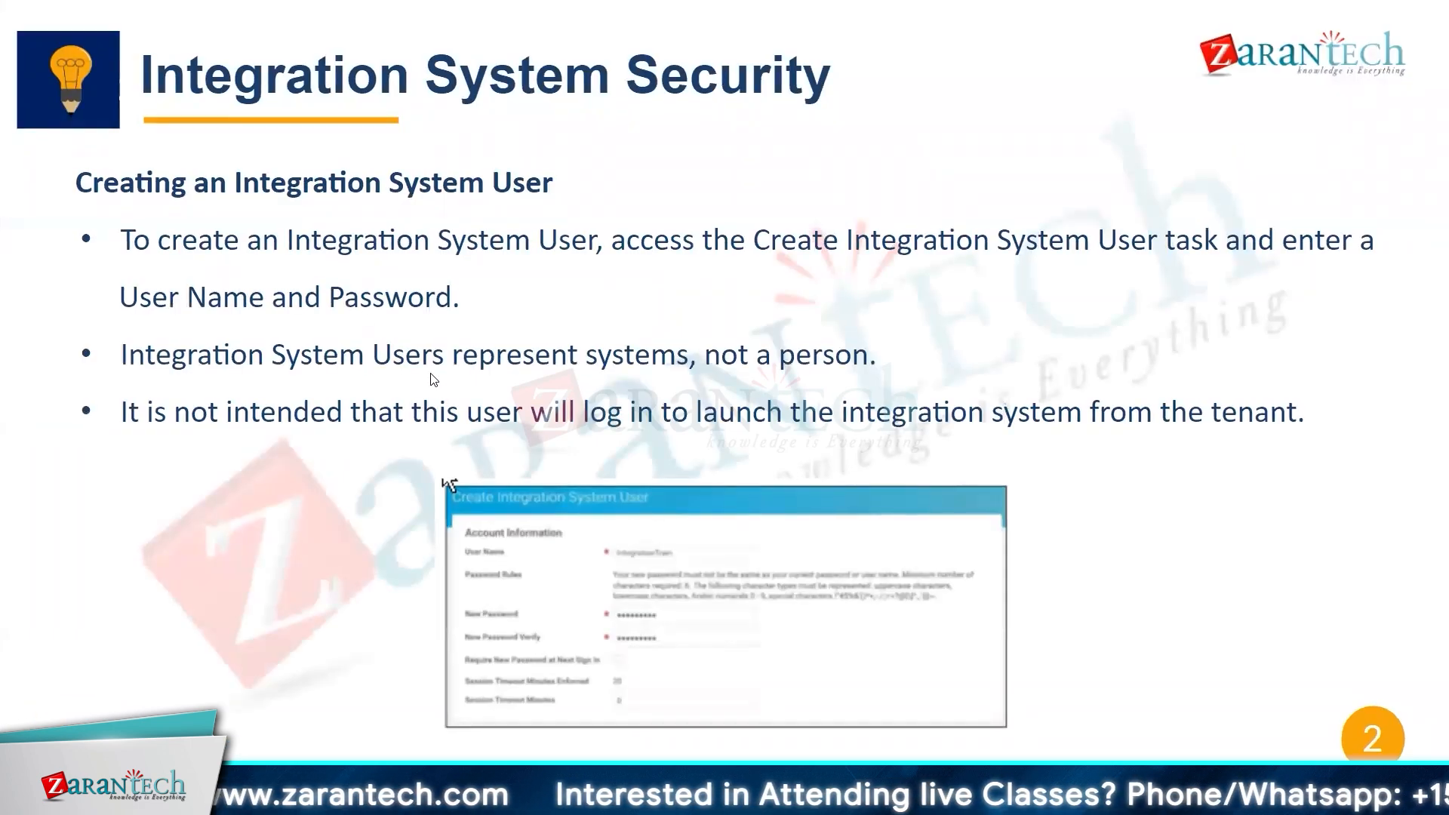
# Step: Advance to the slide on adding integration users to an Integration System Security Group
pyautogui.click(832, 453)
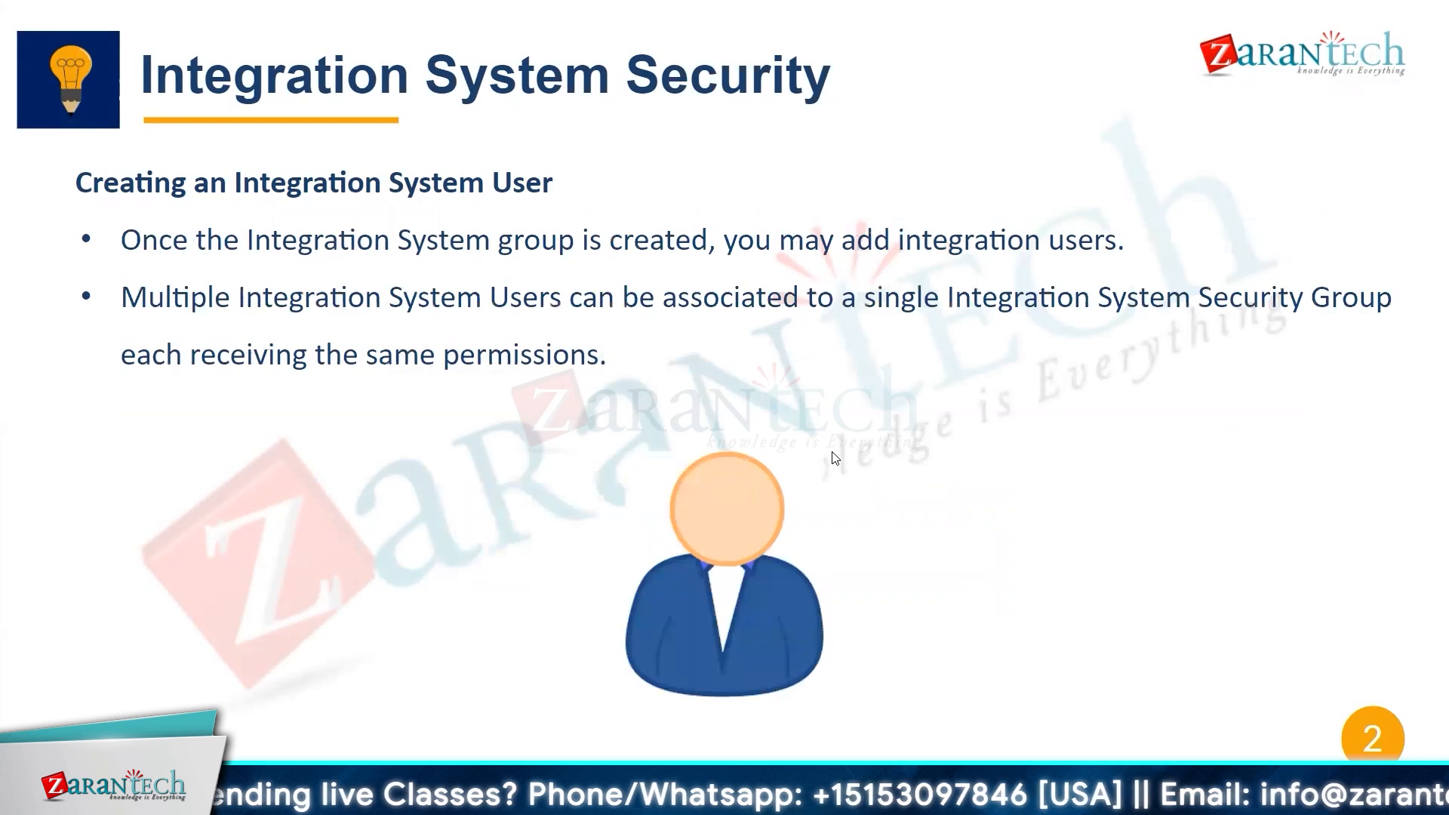